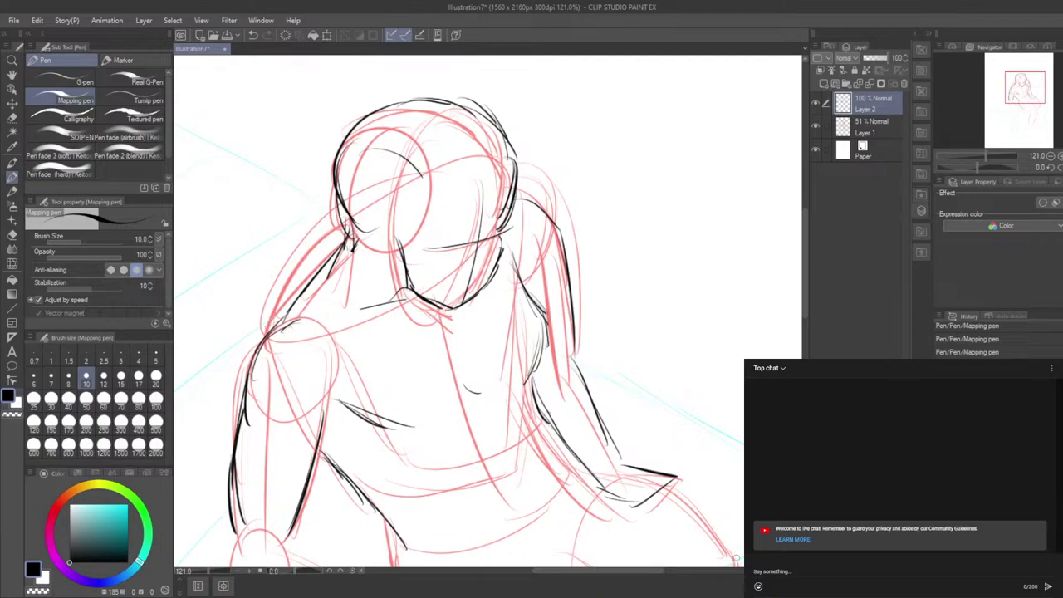
Step: Trace the far side of the chest in black with the Mapping pen, from the armpit down to the lower curve of the pectoral
drag(803, 251, 825, 276)
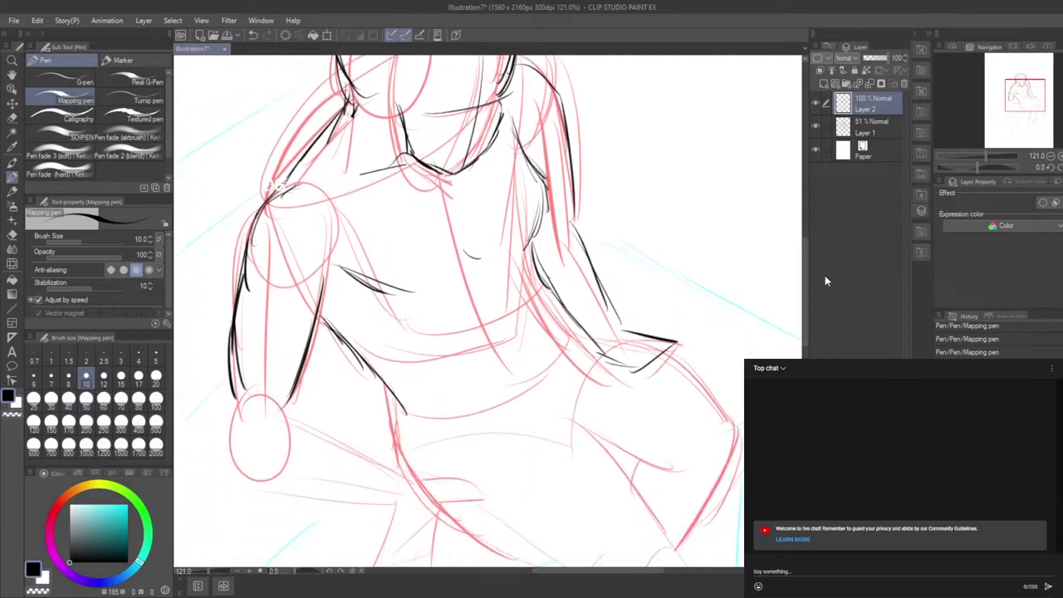
drag(511, 124, 543, 202)
mouse_move(519, 153)
mouse_down()
mouse_move(540, 201)
mouse_move(536, 220)
mouse_move(534, 187)
mouse_move(548, 202)
mouse_up()
mouse_move(546, 191)
mouse_down()
mouse_move(533, 232)
mouse_move(539, 226)
mouse_up()
mouse_move(541, 220)
mouse_down()
mouse_move(526, 247)
mouse_move(534, 258)
mouse_move(529, 248)
mouse_move(501, 274)
mouse_up()
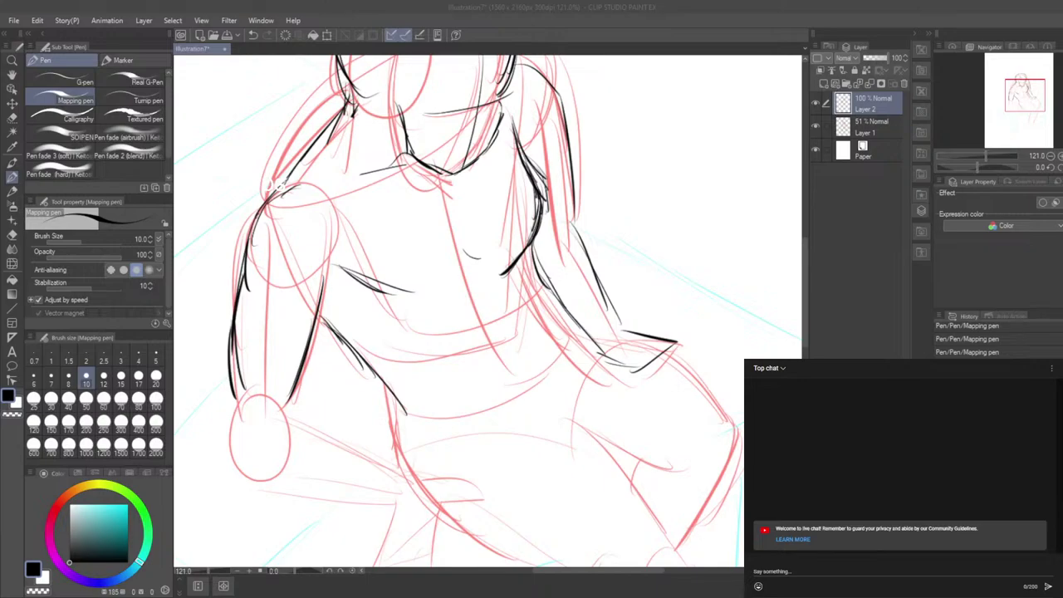
Step: Ink the near upper arm's inner contour, the near hip curve and the start of the inner thigh line
drag(322, 322, 290, 406)
drag(320, 328, 290, 400)
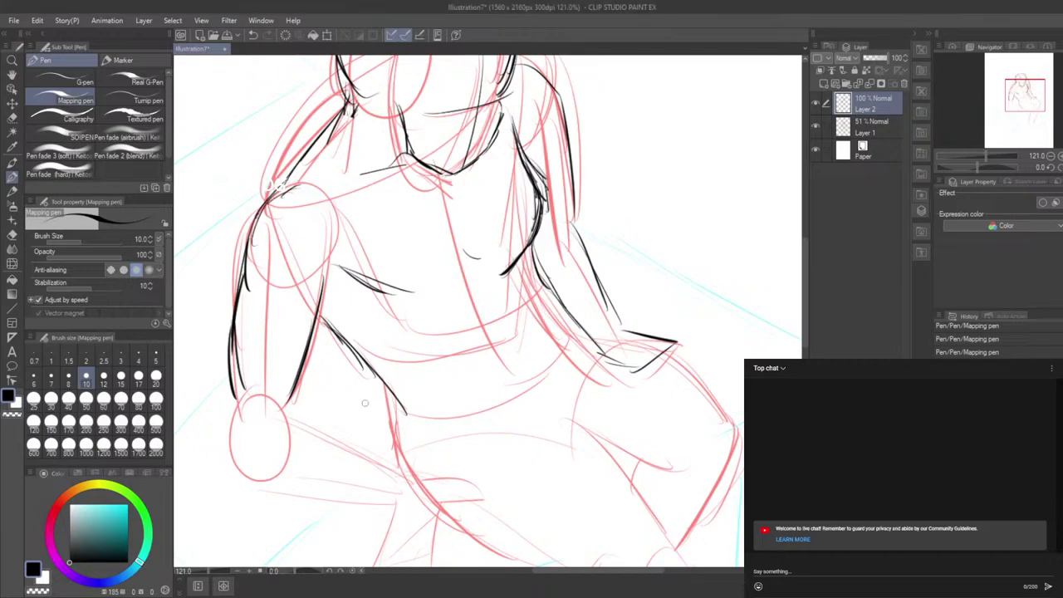
mouse_move(383, 388)
mouse_down()
mouse_move(440, 507)
mouse_move(483, 539)
mouse_up()
drag(571, 415, 625, 467)
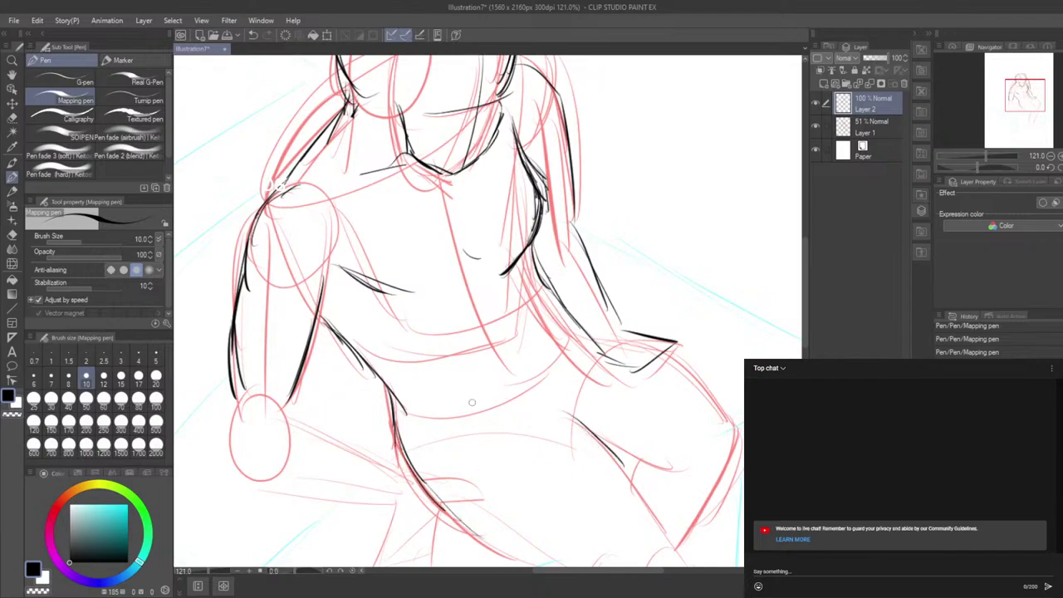
mouse_move(406, 416)
mouse_down()
mouse_move(475, 434)
mouse_move(446, 420)
mouse_move(563, 362)
mouse_move(568, 339)
mouse_up()
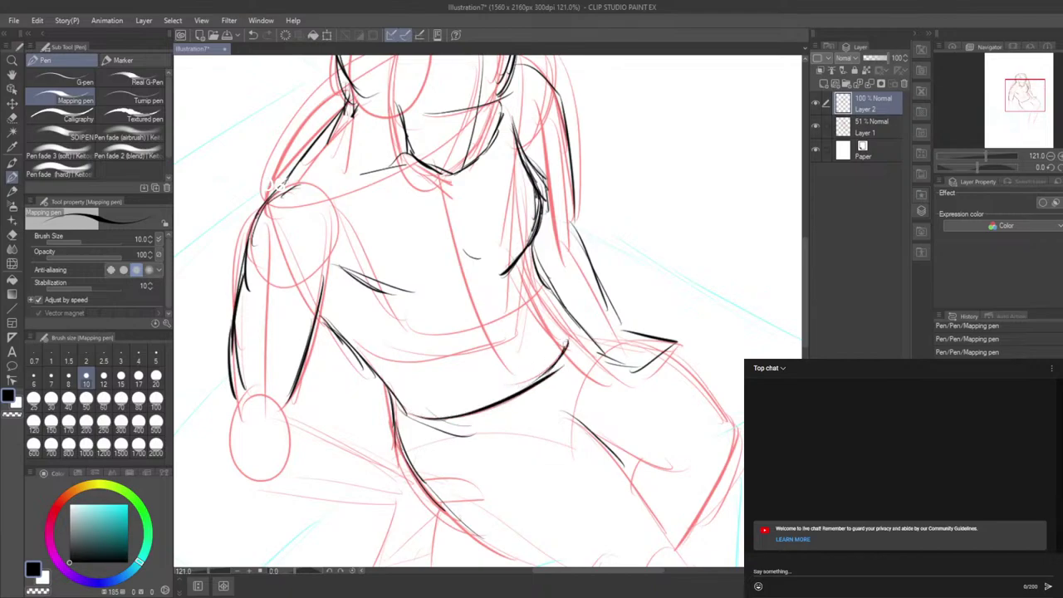
drag(520, 398, 569, 417)
key(ctrl+z)
mouse_move(802, 294)
mouse_down()
mouse_move(806, 497)
mouse_move(808, 323)
mouse_move(823, 313)
mouse_up()
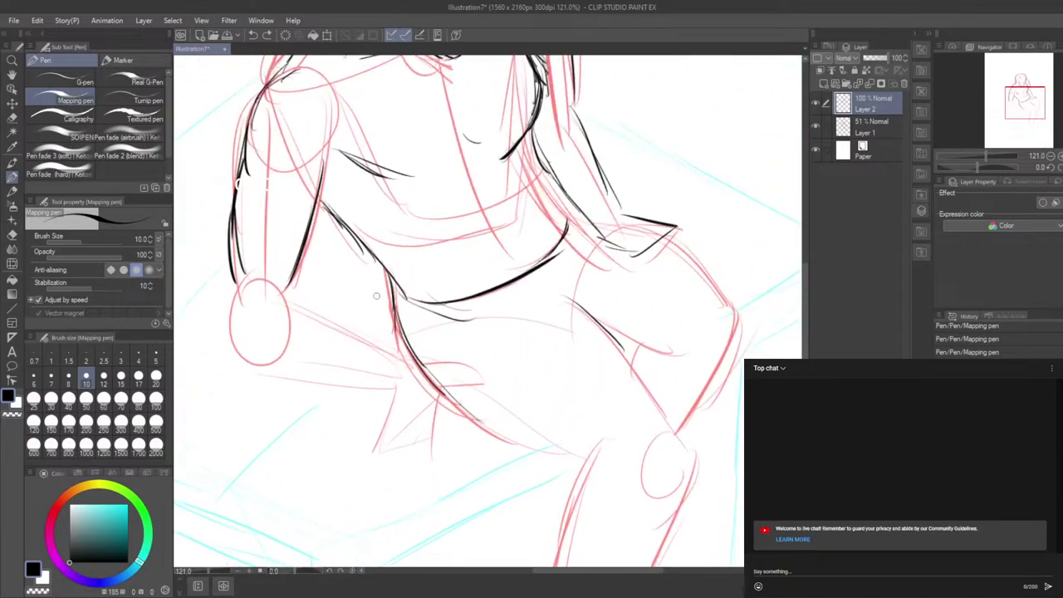
drag(426, 357, 556, 307)
scroll(448, 310, down, 1)
scroll(448, 310, down, 3)
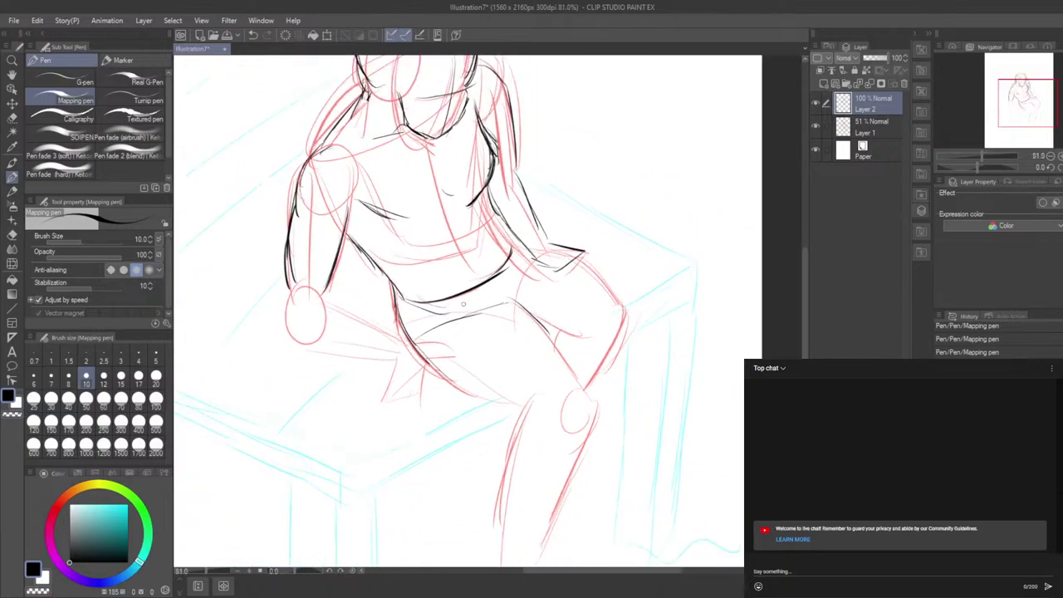
key(ctrl+z)
key(ctrl+z)
key(ctrl+z)
key(ctrl+z)
Step: Draw the curved waistline beneath the belly from hip to hip, with the top of the near thigh and the far hip crease
mouse_move(407, 294)
mouse_down()
mouse_move(474, 298)
mouse_move(458, 307)
mouse_move(502, 287)
mouse_up()
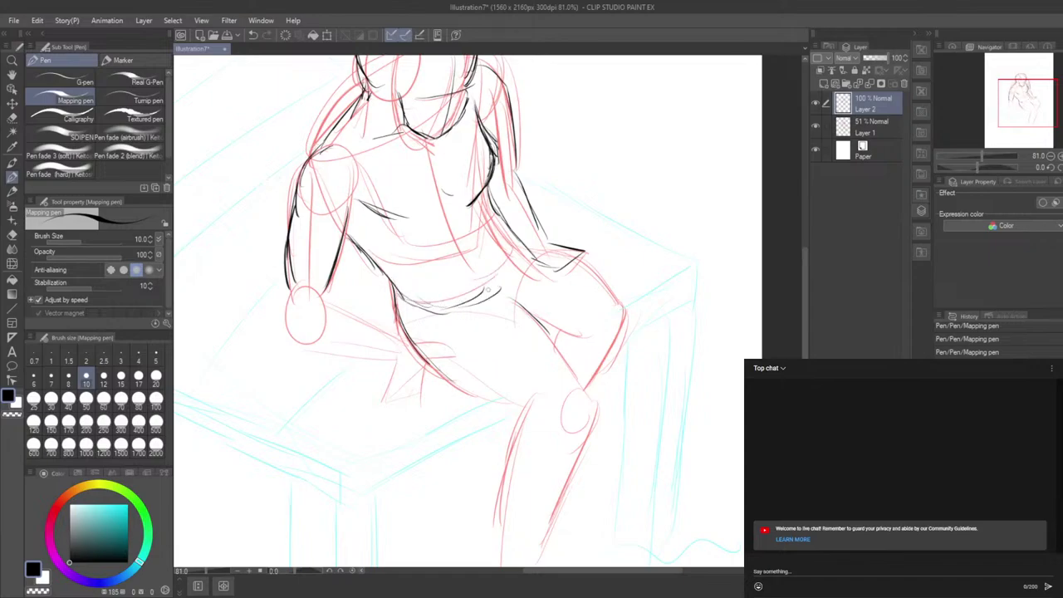
drag(446, 313, 524, 255)
drag(420, 319, 502, 304)
drag(540, 272, 525, 295)
drag(525, 296, 514, 307)
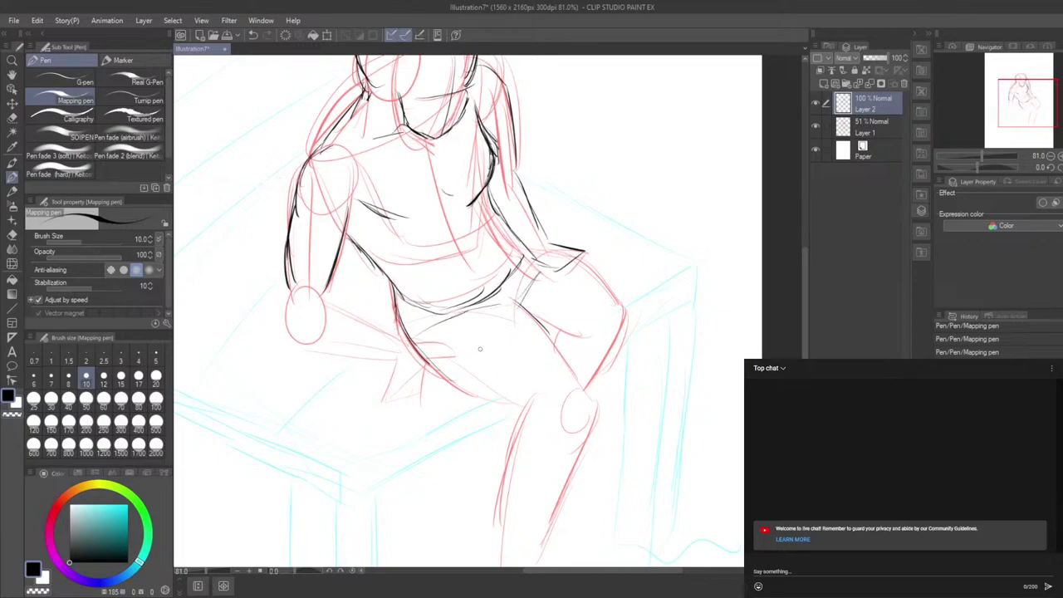
Step: Darken the near hip and extend the upper and lower contours of the near thigh to the knee
drag(395, 284, 398, 318)
drag(430, 362, 533, 407)
drag(532, 316, 582, 389)
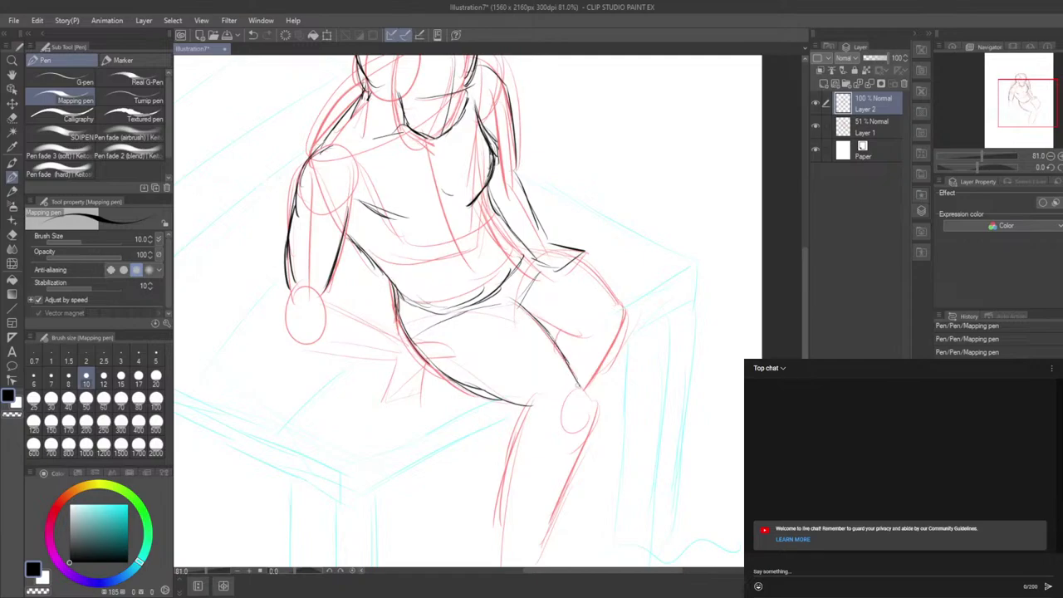
drag(555, 340, 590, 391)
Step: Draw the front and back contours of the near lower leg from the knee down over the red guide
drag(520, 406, 497, 528)
drag(585, 397, 542, 520)
drag(569, 455, 542, 529)
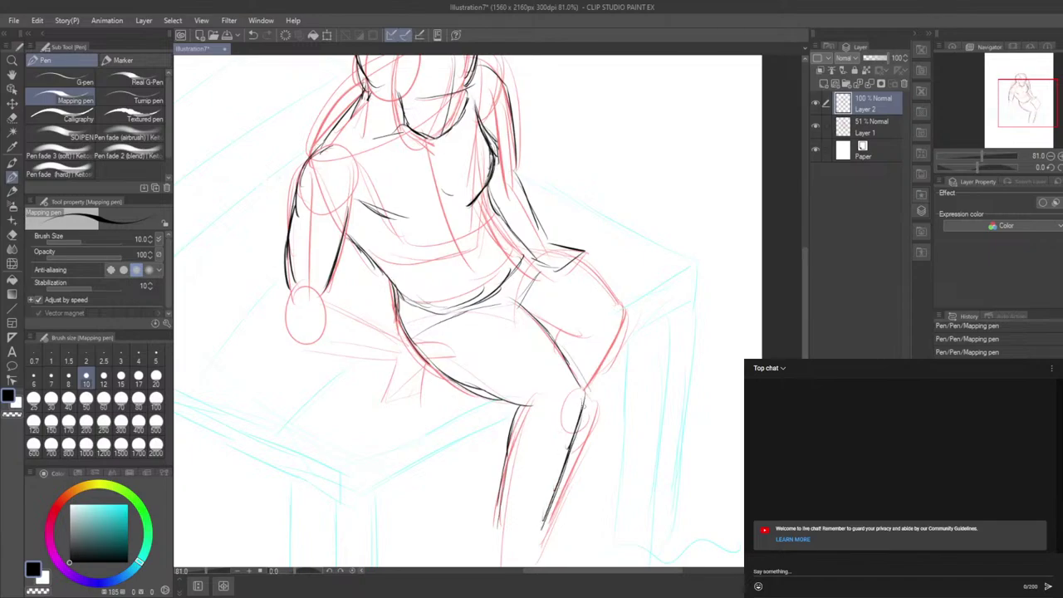
mouse_move(581, 388)
mouse_down()
mouse_move(584, 430)
mouse_move(592, 412)
mouse_move(564, 471)
mouse_up()
Step: Outline the far thigh, bent knee and underside of the far leg, including the crease beside the near thigh
scroll(806, 263, up, 3)
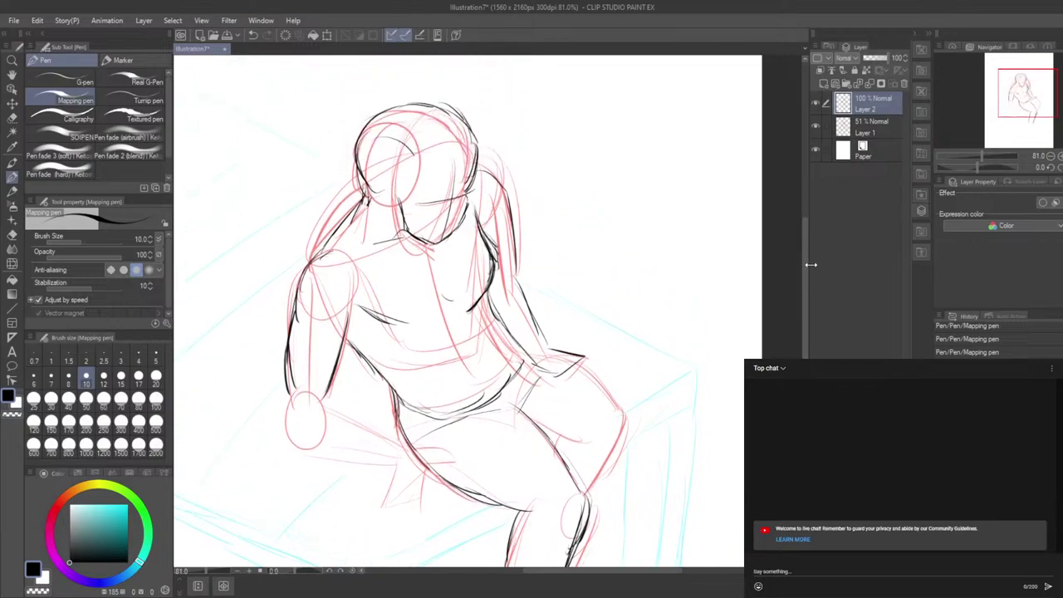
mouse_move(580, 367)
mouse_down()
mouse_move(620, 406)
mouse_move(620, 435)
mouse_move(597, 480)
mouse_up()
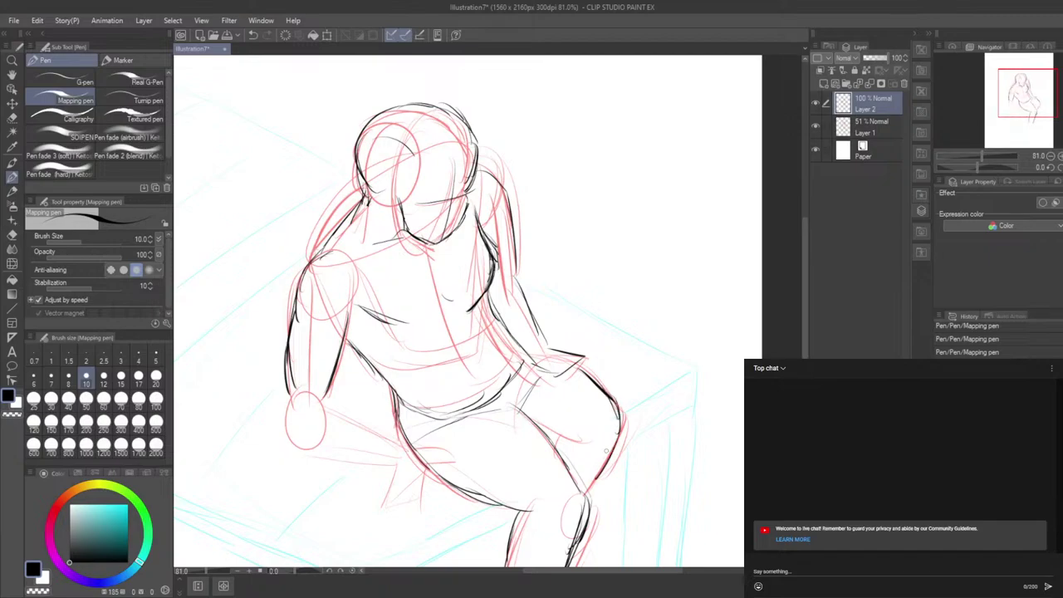
drag(615, 442, 592, 492)
drag(619, 433, 586, 485)
drag(555, 432, 560, 459)
mouse_move(519, 408)
mouse_down()
mouse_move(570, 427)
mouse_move(555, 437)
mouse_up()
drag(548, 432, 580, 443)
Step: Draw the supporting forearm from the elbow to the wrist and rough in the hand resting on the bench
scroll(592, 397, down, 2)
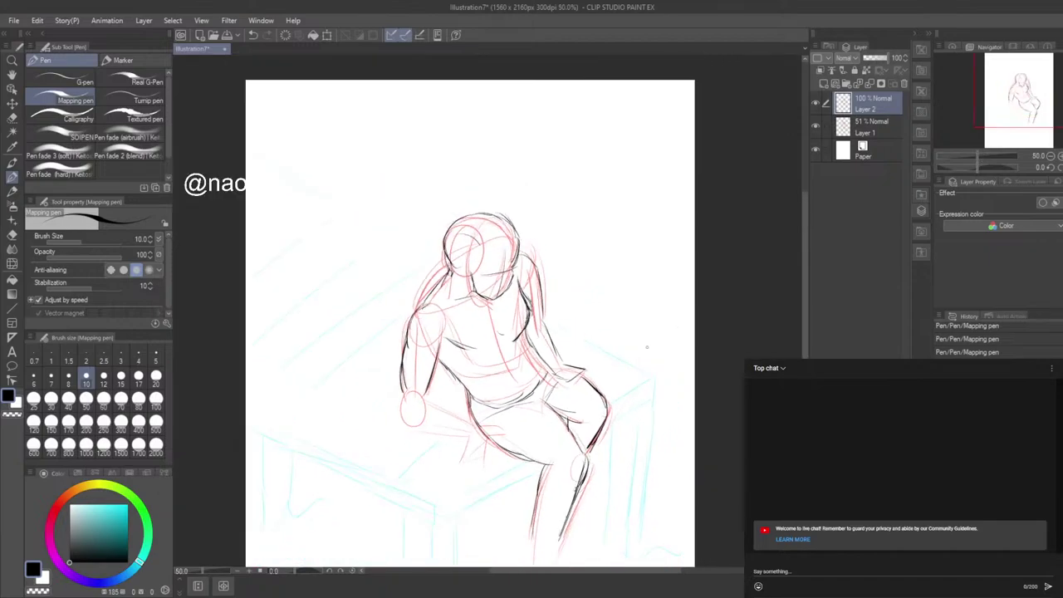
drag(805, 296, 805, 334)
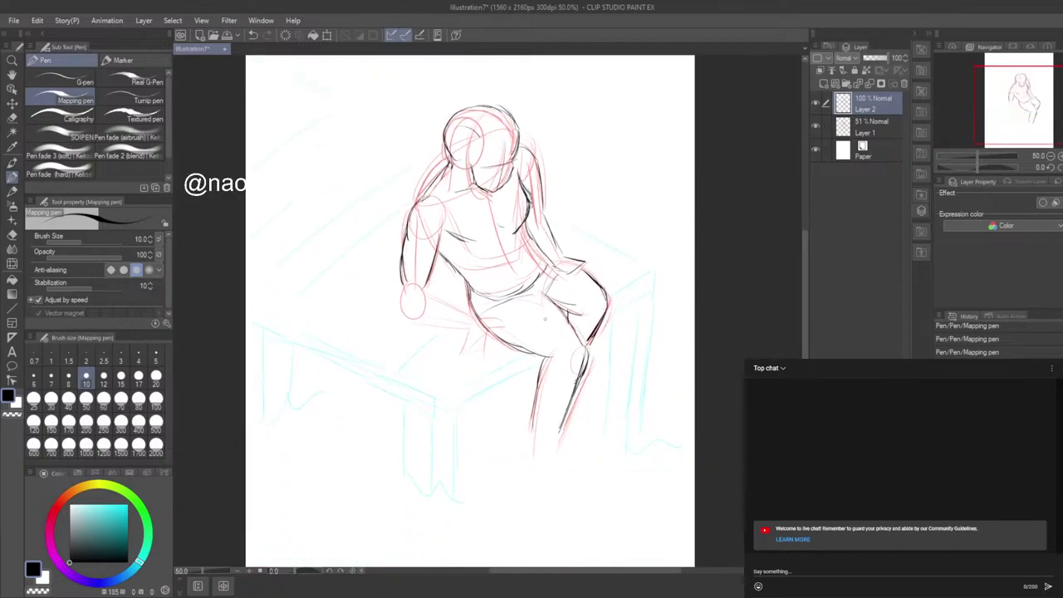
scroll(488, 317, up, 2)
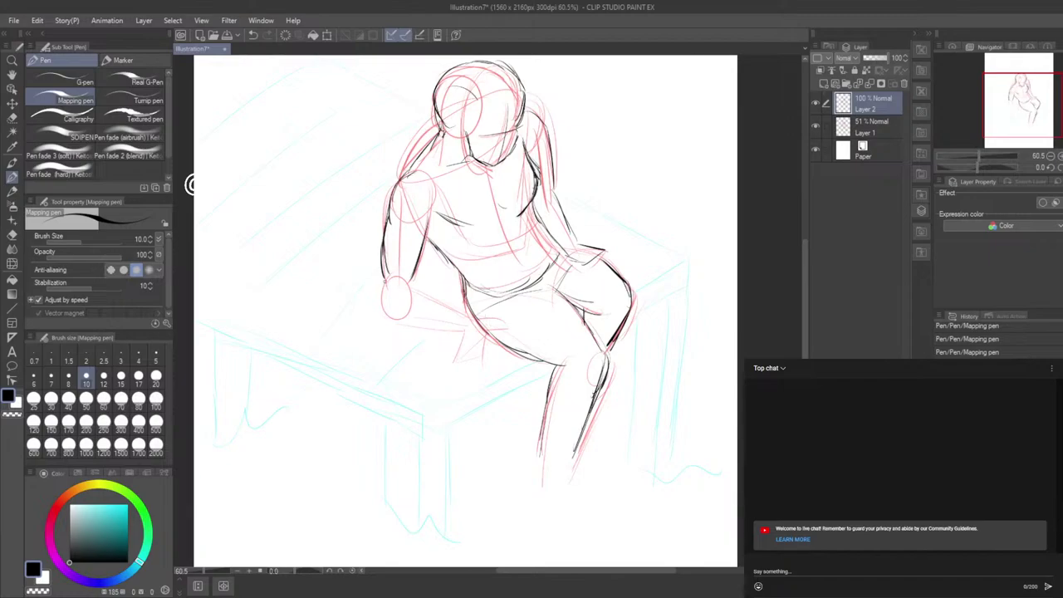
mouse_move(384, 274)
mouse_down()
mouse_move(389, 306)
mouse_move(414, 327)
mouse_move(462, 336)
mouse_up()
mouse_move(407, 280)
mouse_down()
mouse_move(457, 319)
mouse_move(447, 361)
mouse_move(484, 357)
mouse_move(485, 331)
mouse_move(512, 326)
mouse_move(502, 322)
mouse_move(484, 354)
mouse_up()
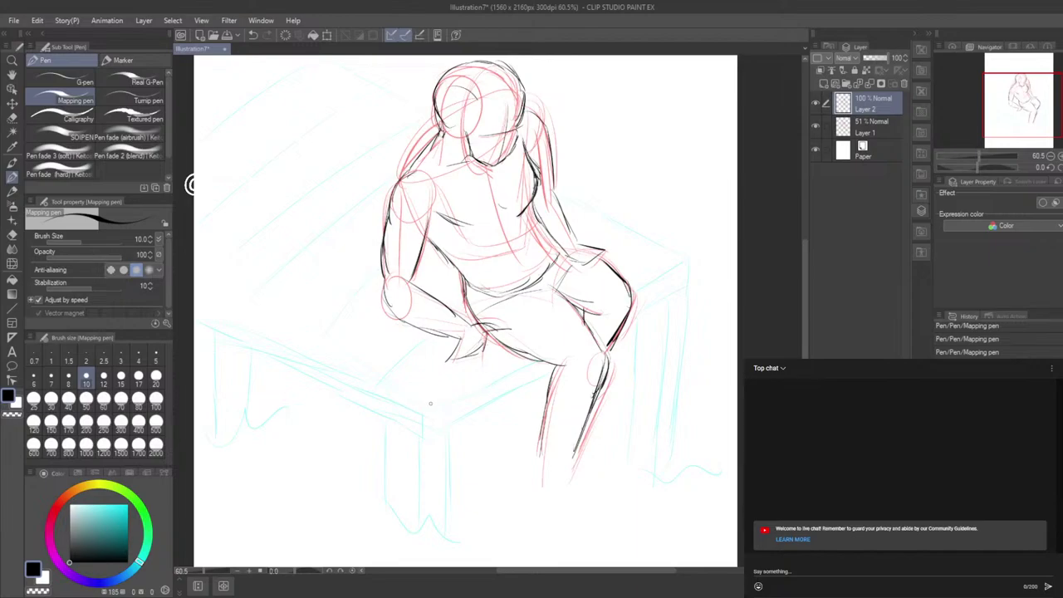
Step: Trace the bench seat's long front edge and the short edge up to the near leg, with double lines for the thickness
drag(203, 321, 466, 479)
key(ctrl+z)
drag(208, 329, 424, 432)
mouse_move(201, 316)
mouse_down()
mouse_move(415, 417)
mouse_move(496, 388)
mouse_up()
drag(424, 415, 530, 364)
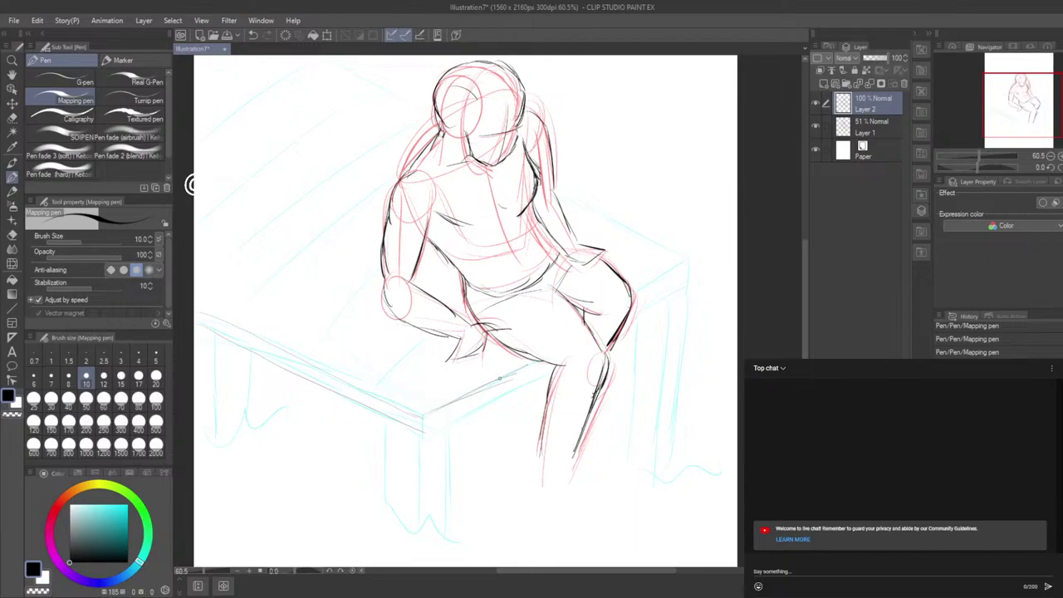
drag(423, 438, 516, 392)
Step: Complete the bench seat's edge beyond the legs, its far corner and the back edge running up behind the arm
drag(642, 305, 690, 283)
mouse_move(612, 351)
mouse_down()
mouse_move(654, 313)
mouse_move(629, 324)
mouse_move(686, 294)
mouse_up()
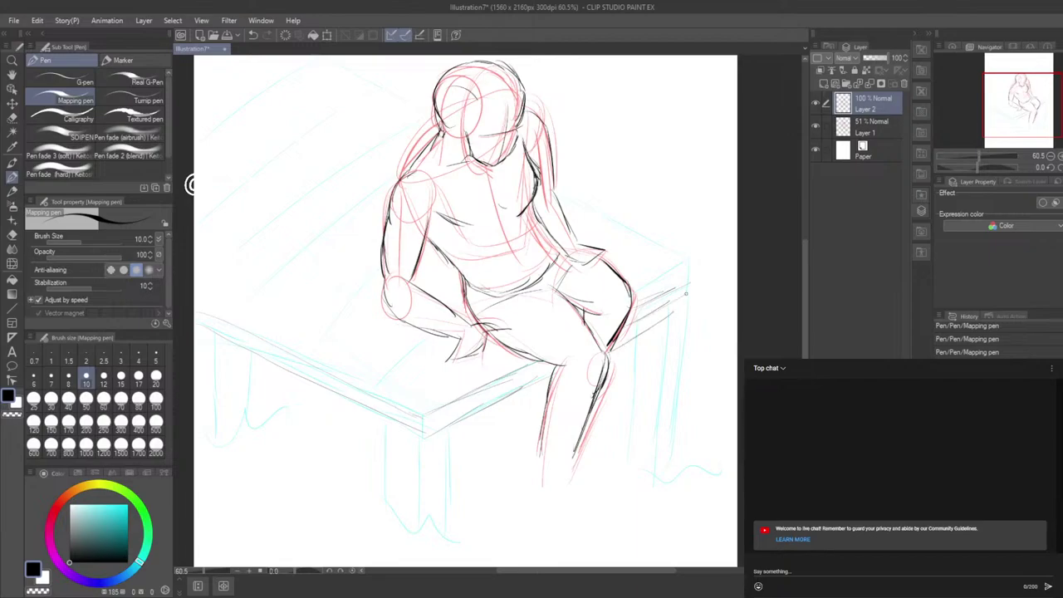
mouse_move(554, 196)
mouse_down()
mouse_move(682, 259)
mouse_move(705, 290)
mouse_move(698, 301)
mouse_up()
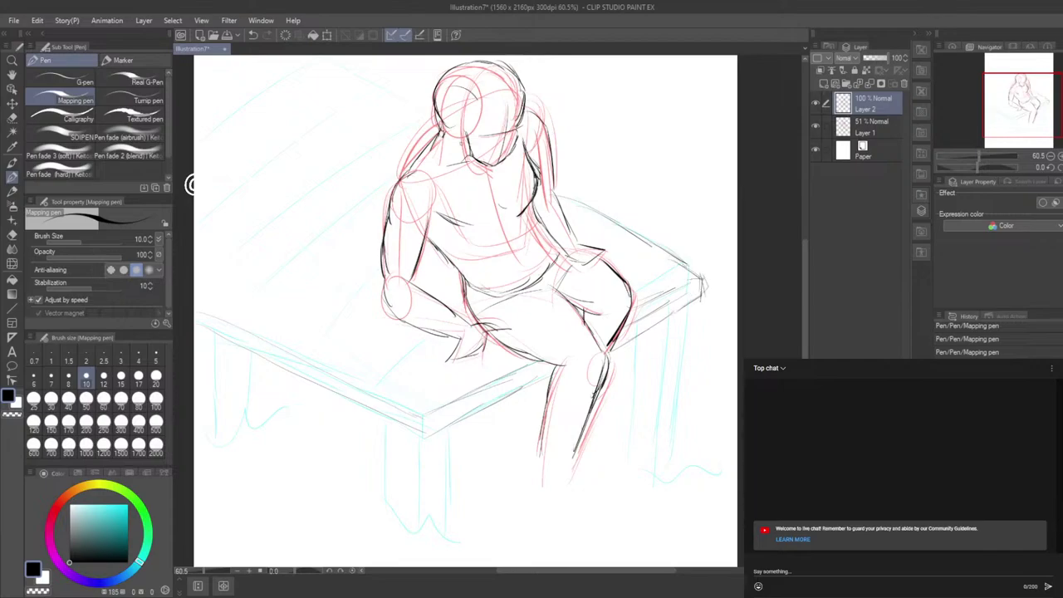
drag(556, 192, 591, 210)
Step: Draw the diagonal background line running behind the head and sketch a thin branching plant above it
scroll(346, 190, down, 1)
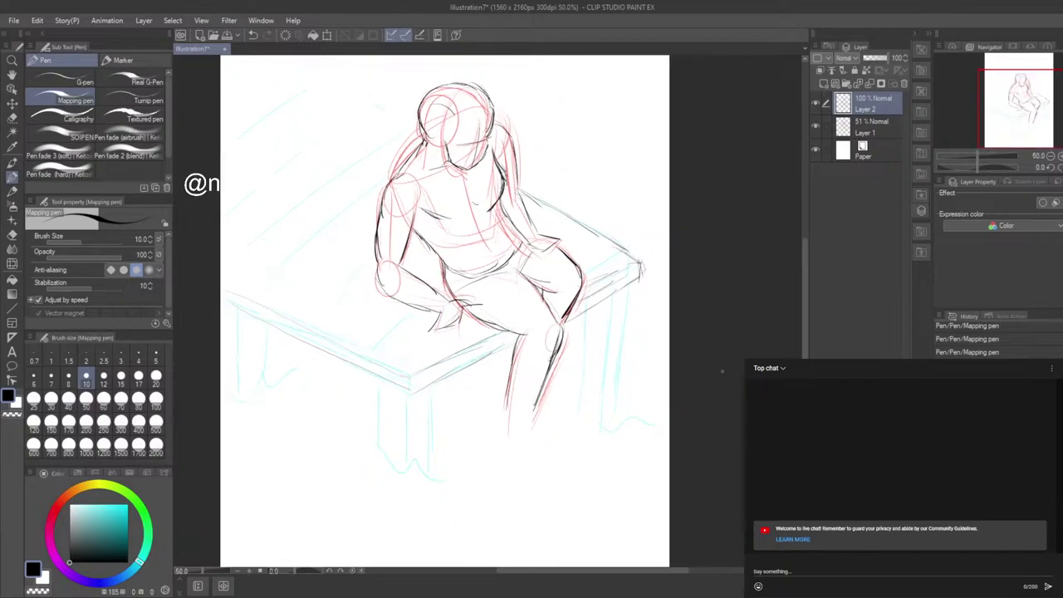
drag(804, 329, 802, 296)
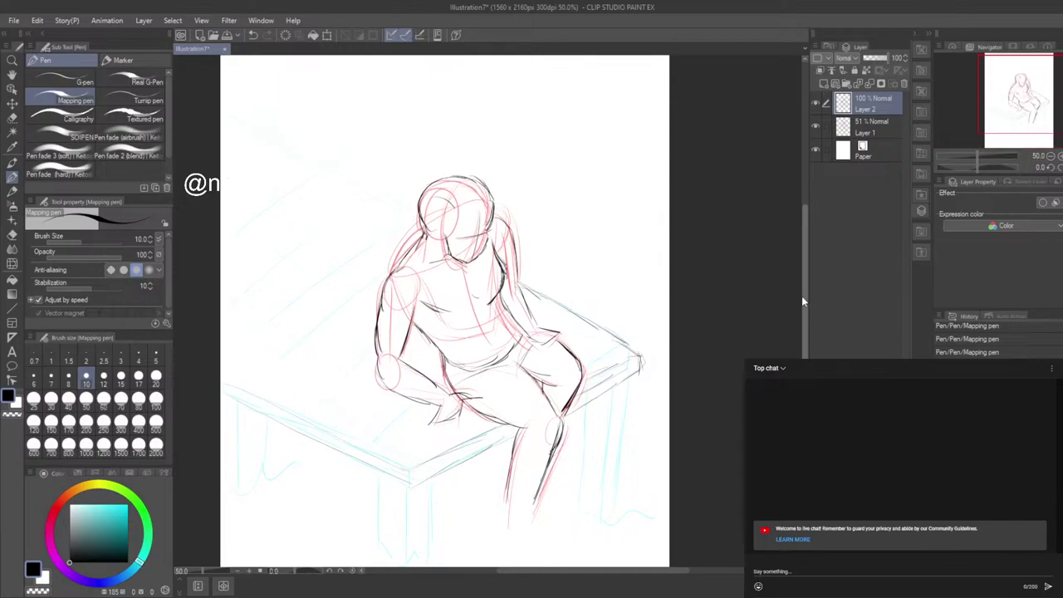
drag(305, 167, 384, 209)
drag(340, 181, 412, 222)
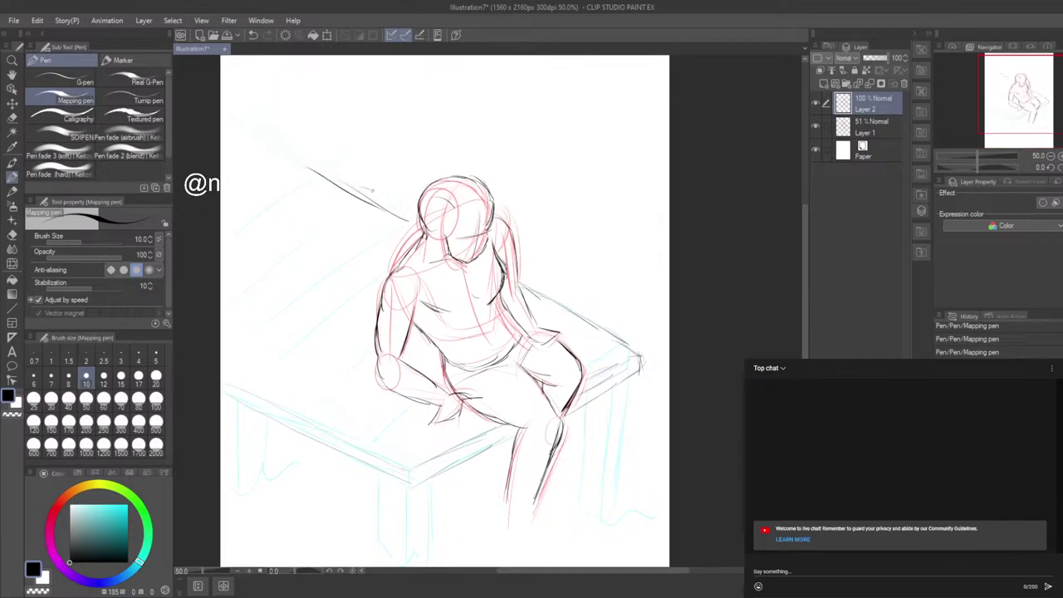
drag(371, 191, 420, 218)
mouse_move(369, 166)
mouse_down()
mouse_move(387, 109)
mouse_move(351, 68)
mouse_up()
Step: Draw the bench legs below the front corner, the far front end and the corner beyond the figure
mouse_move(378, 471)
mouse_down()
mouse_move(382, 534)
mouse_move(401, 544)
mouse_up()
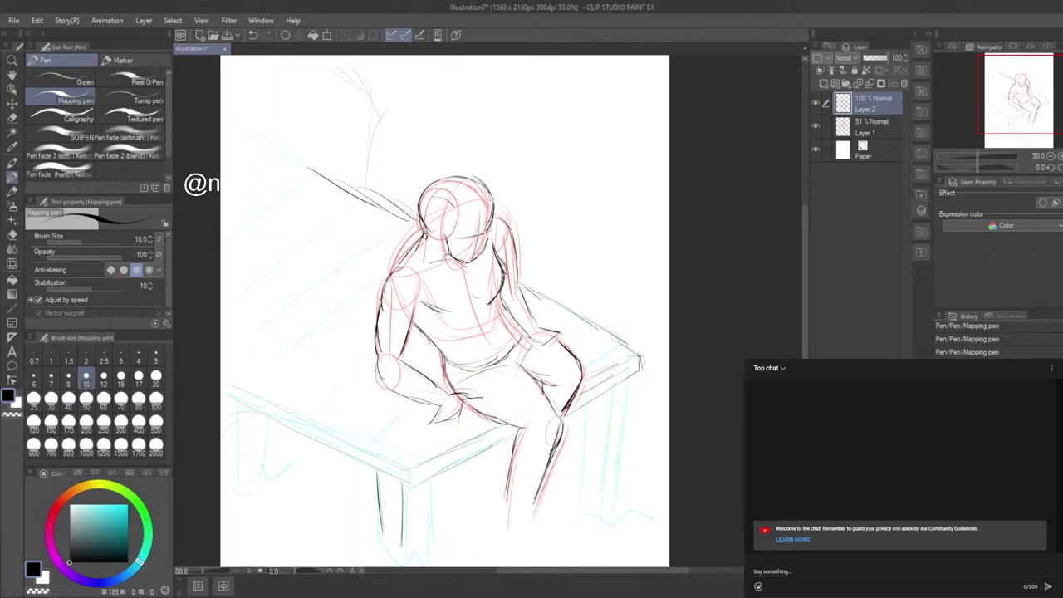
drag(425, 482, 424, 550)
mouse_move(243, 404)
mouse_down()
mouse_move(239, 474)
mouse_move(265, 442)
mouse_up()
drag(614, 388, 604, 509)
drag(586, 410, 587, 491)
drag(629, 387, 620, 461)
drag(633, 382, 624, 502)
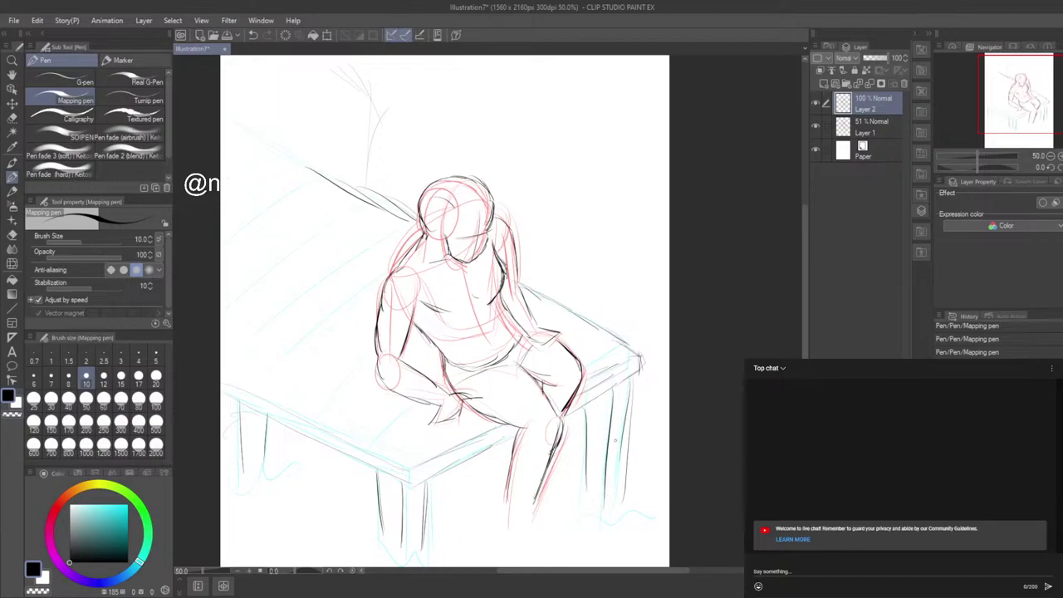
Step: Add a new raster layer above Layer 2
scroll(598, 395, down, 1)
drag(803, 288, 802, 307)
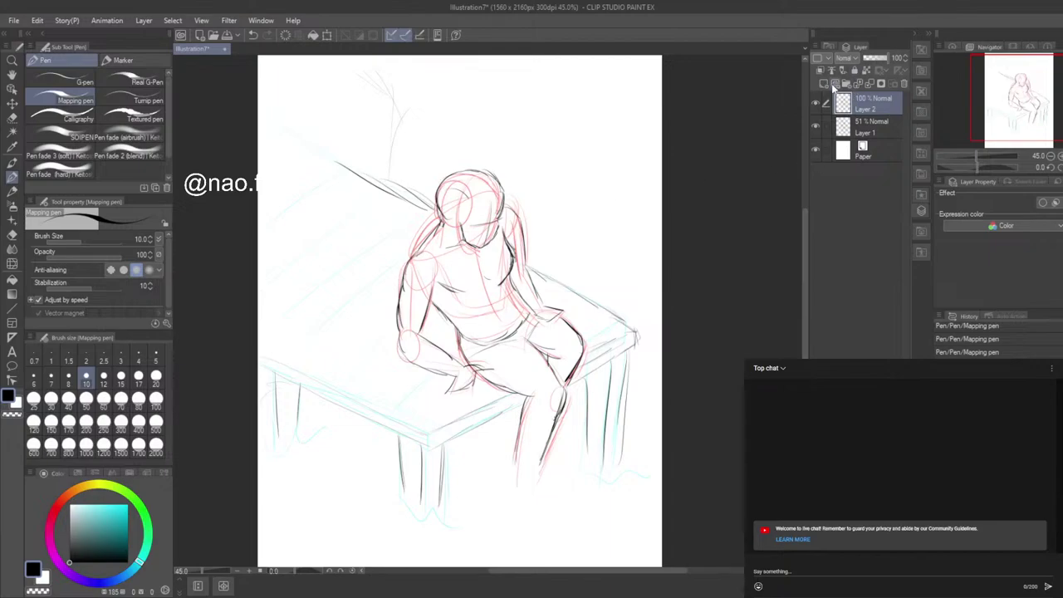
click(824, 83)
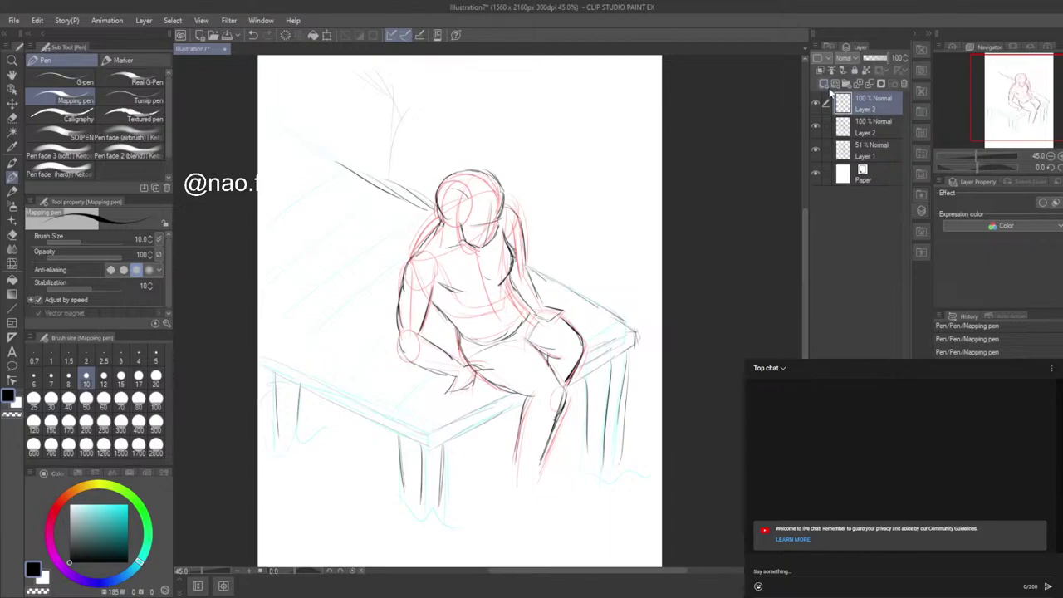
Step: Make Layer 2 active, preview it without Layer 1, and extend both near lower leg contours downward
click(844, 131)
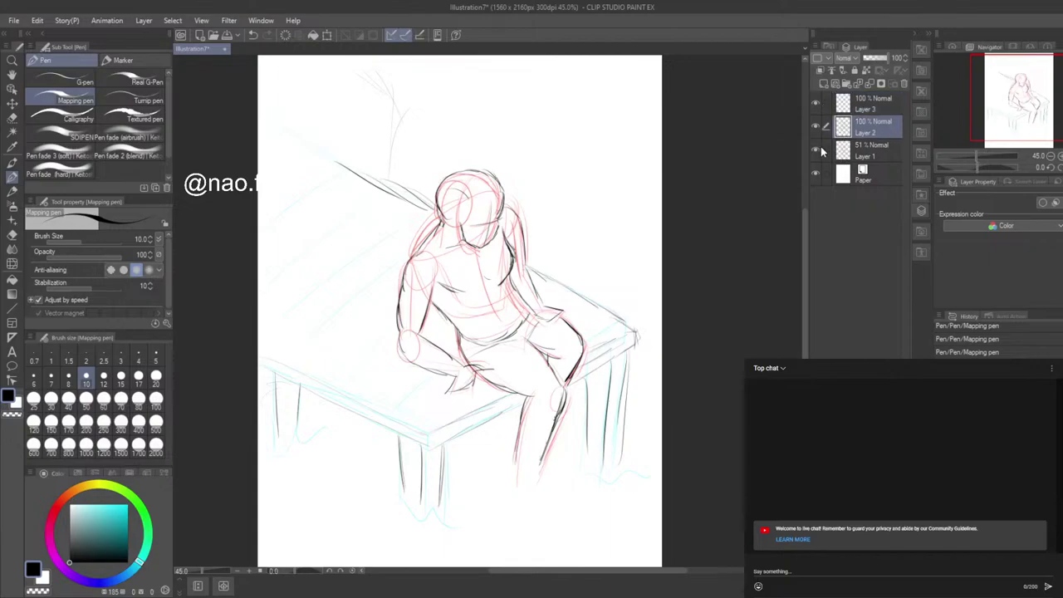
click(817, 151)
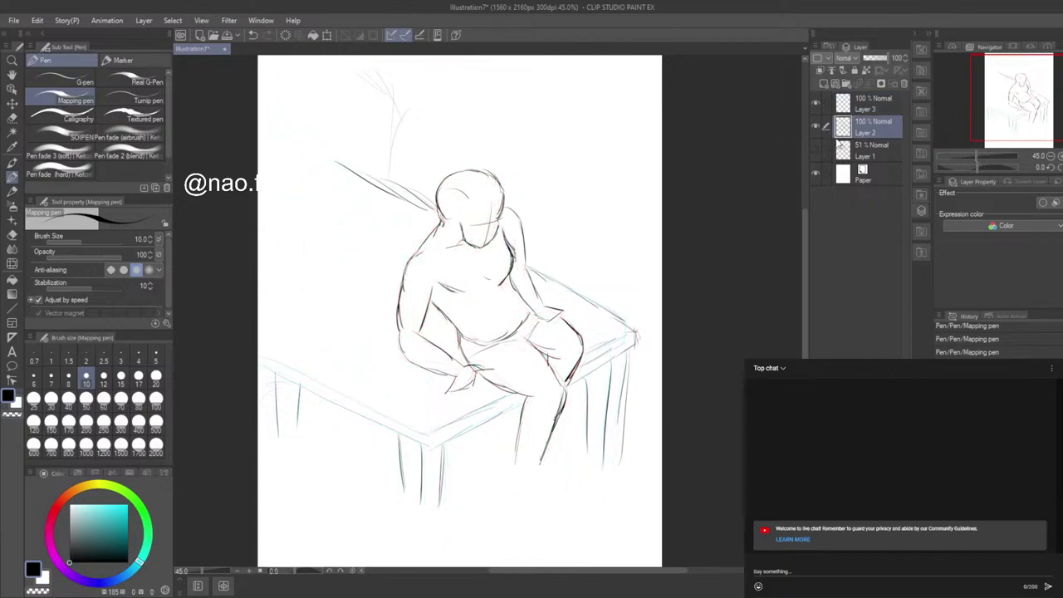
click(817, 150)
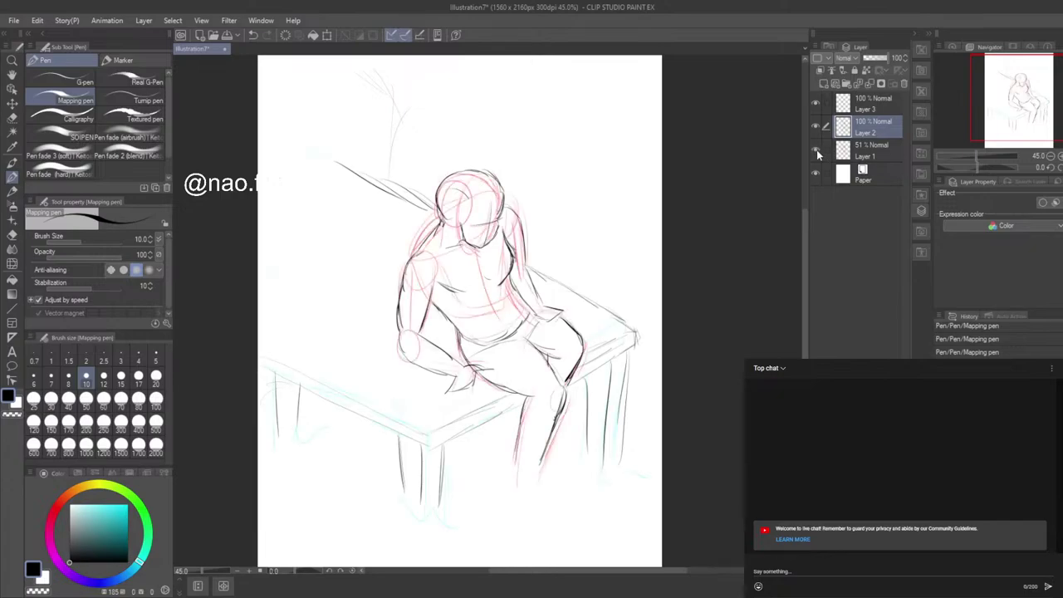
drag(520, 447, 514, 496)
drag(544, 456, 527, 499)
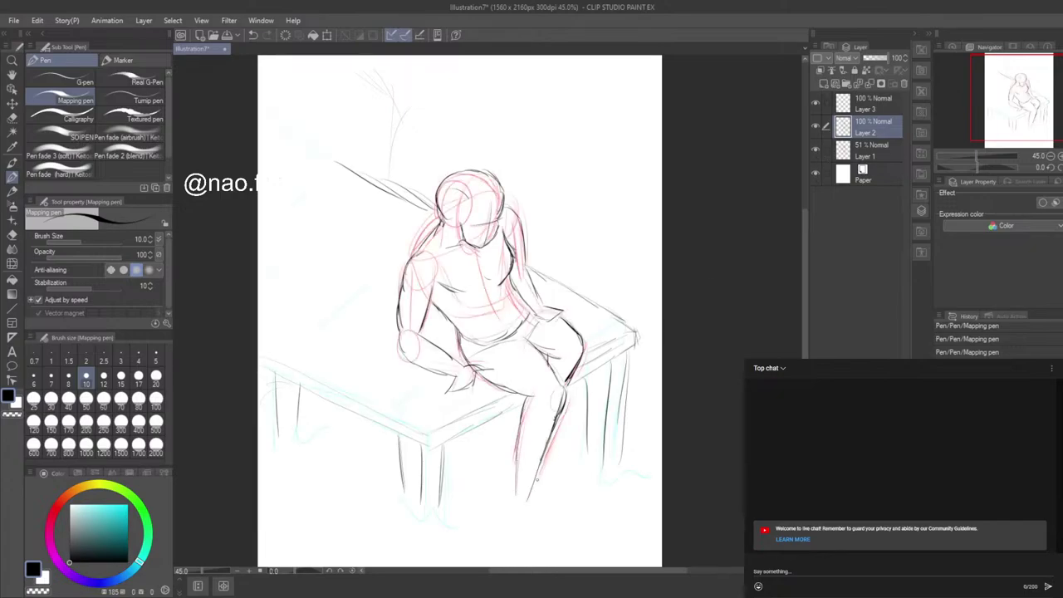
Step: Toggle the visibility of Layer 2 and Layer 1 to compare the black linework with the coloured guide sketch
click(814, 128)
click(815, 128)
click(814, 150)
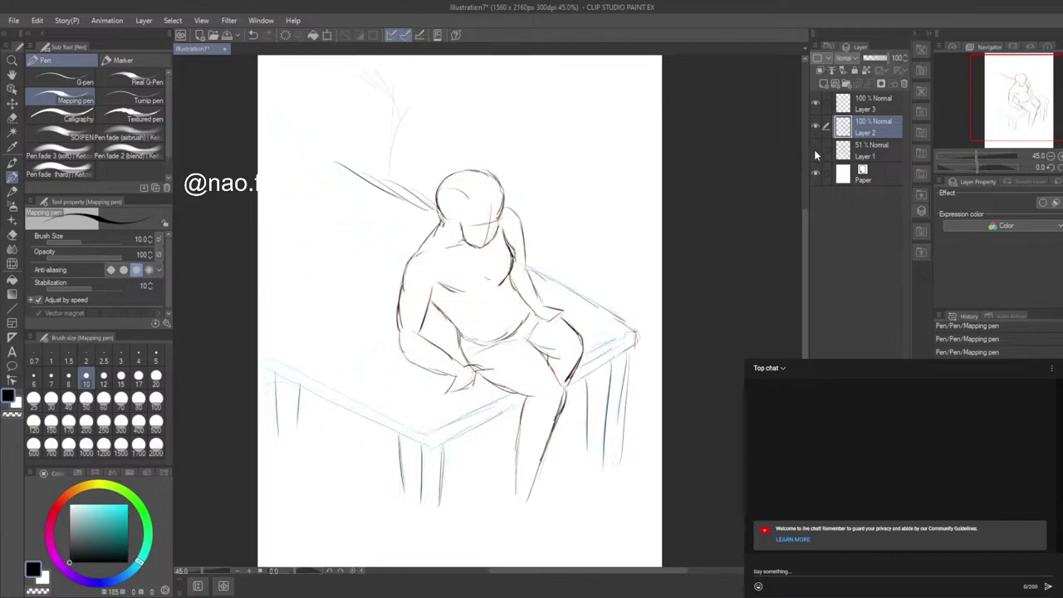
click(814, 151)
click(815, 150)
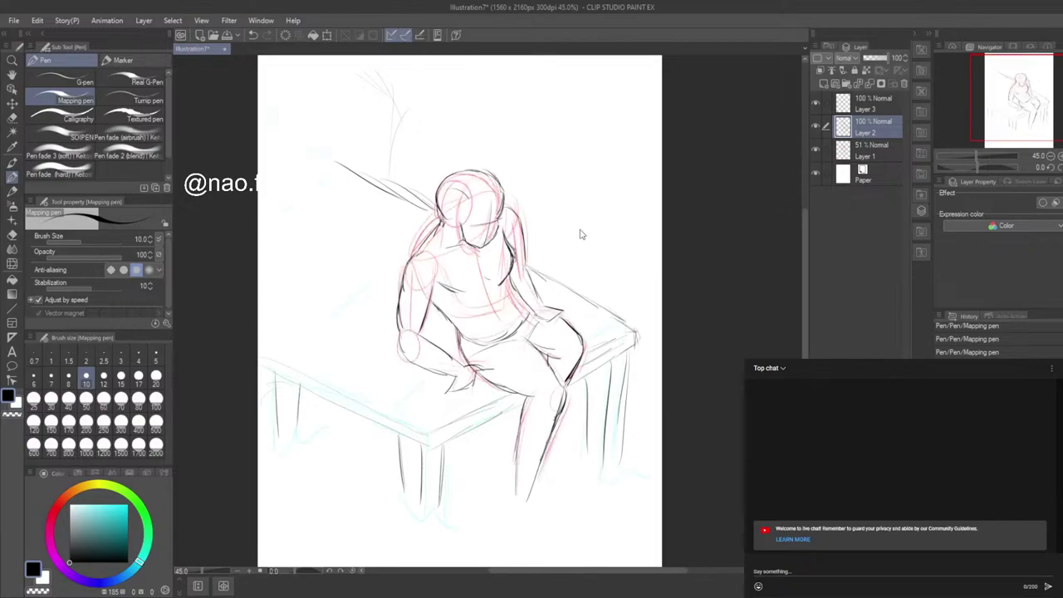
Step: Draw the black contour running from the base of the neck to the near shoulder with the Mapping pen
scroll(536, 175, up, 2)
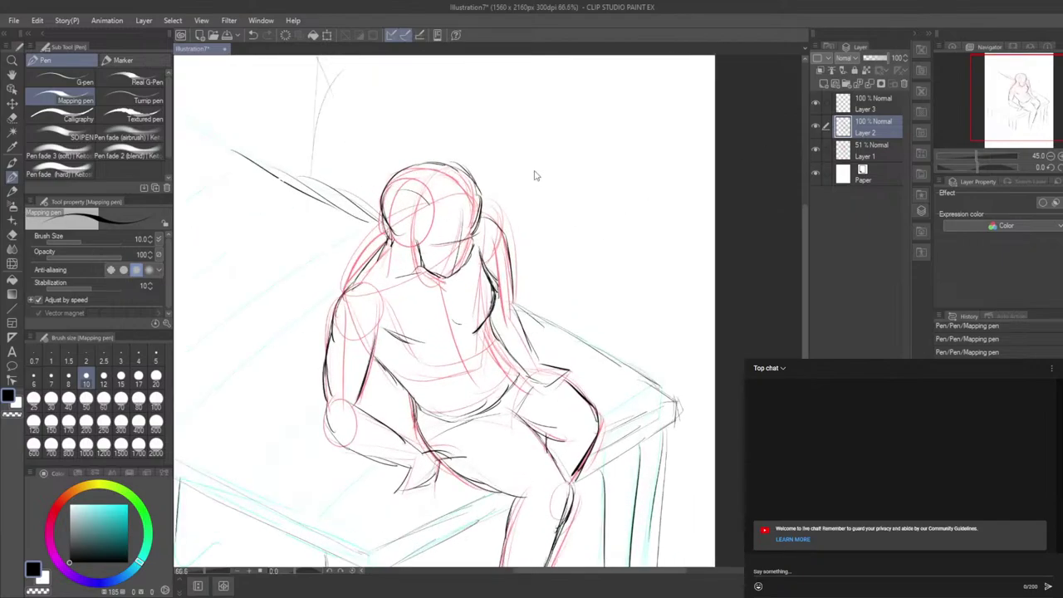
click(12, 236)
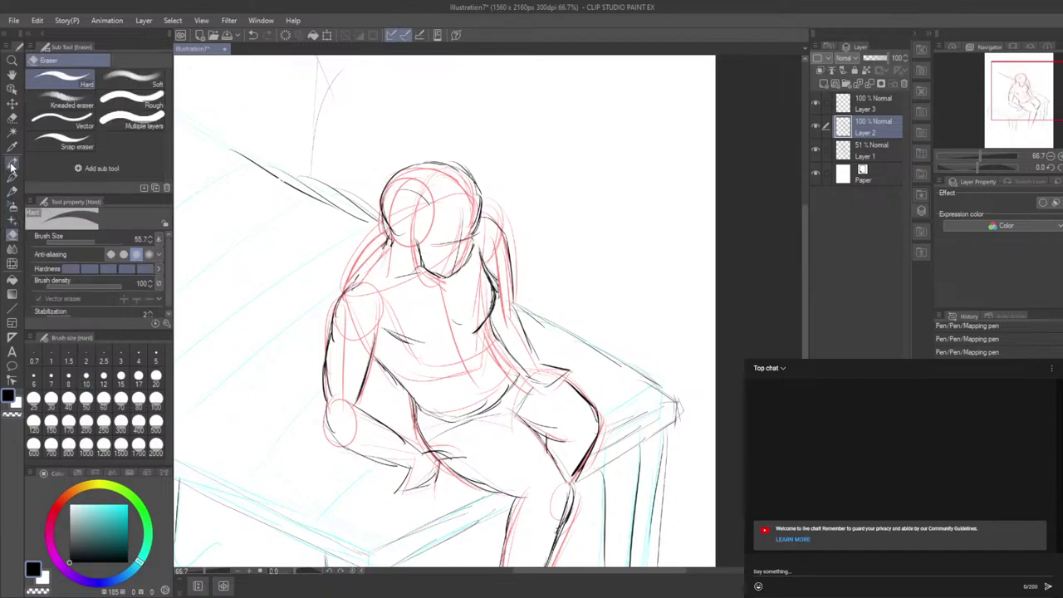
click(12, 177)
drag(353, 288, 378, 270)
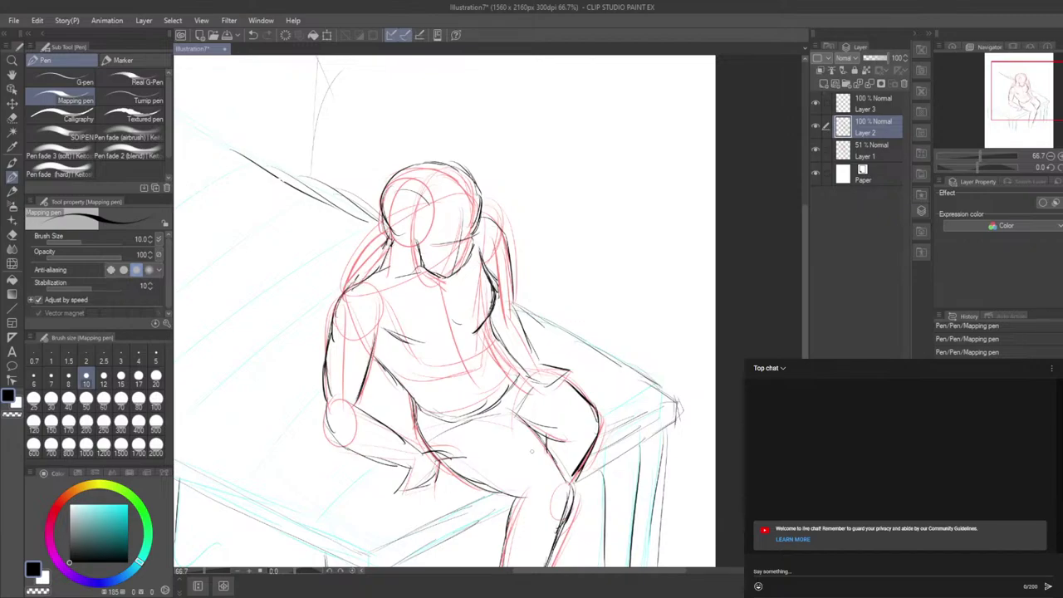
Step: Draw the torso's side contour beside the far arm, from below the chest down to the waist
click(12, 235)
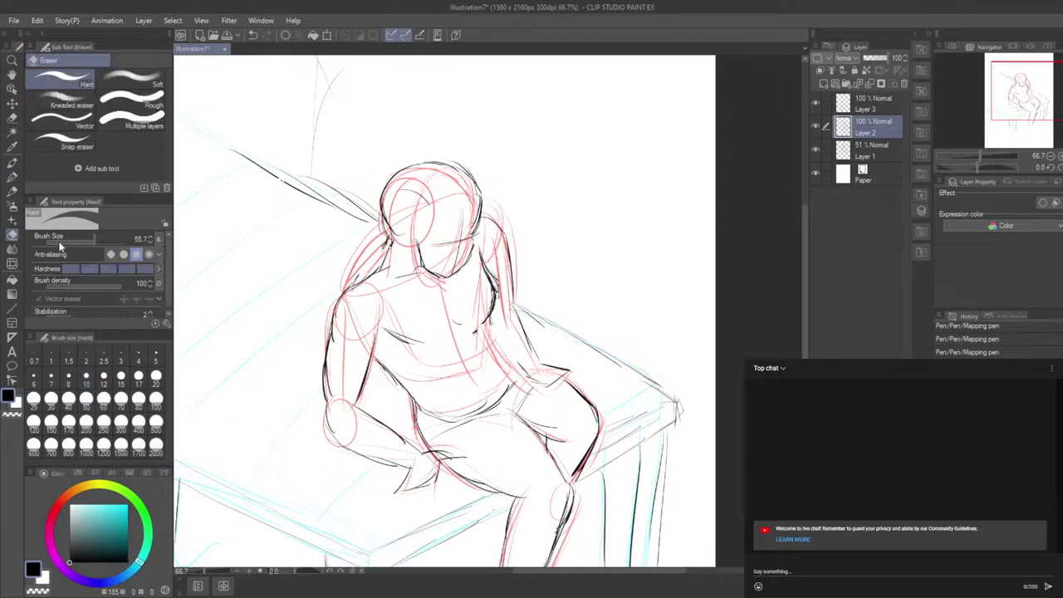
click(12, 177)
drag(491, 315, 509, 378)
mouse_move(493, 333)
mouse_down()
mouse_move(500, 368)
mouse_move(519, 386)
mouse_move(530, 378)
mouse_up()
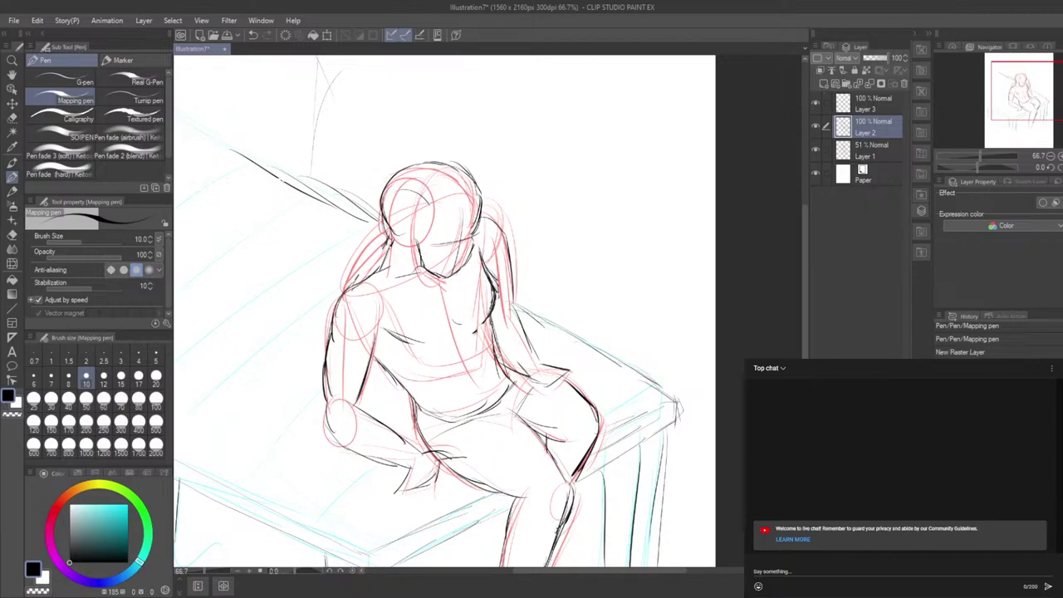
Step: Hide Layer 1 and erase the far arm's shoulder, outer contour and hand from Layer 2
click(815, 149)
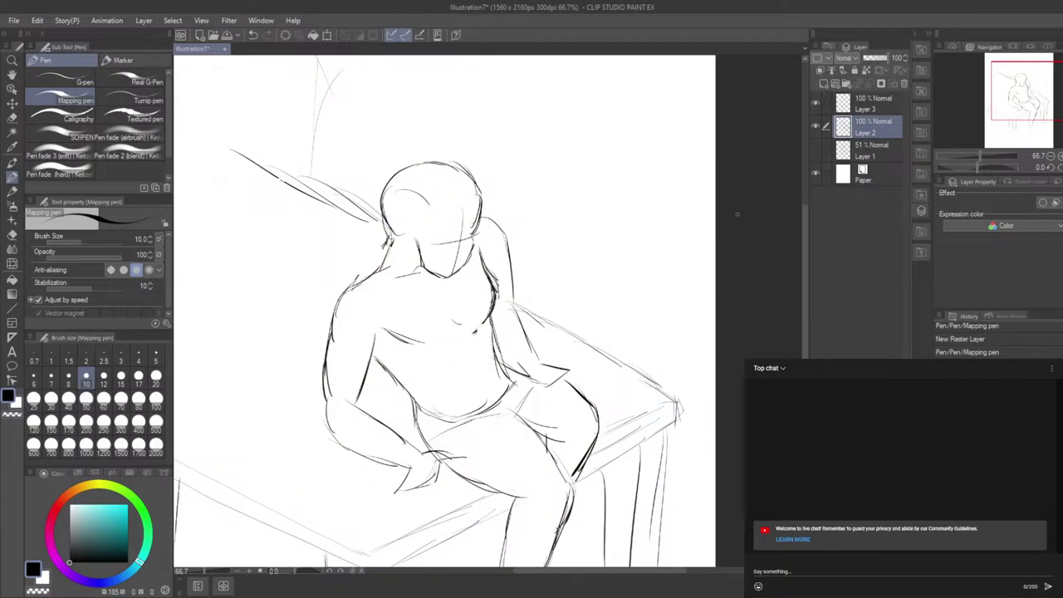
scroll(565, 376, down, 1)
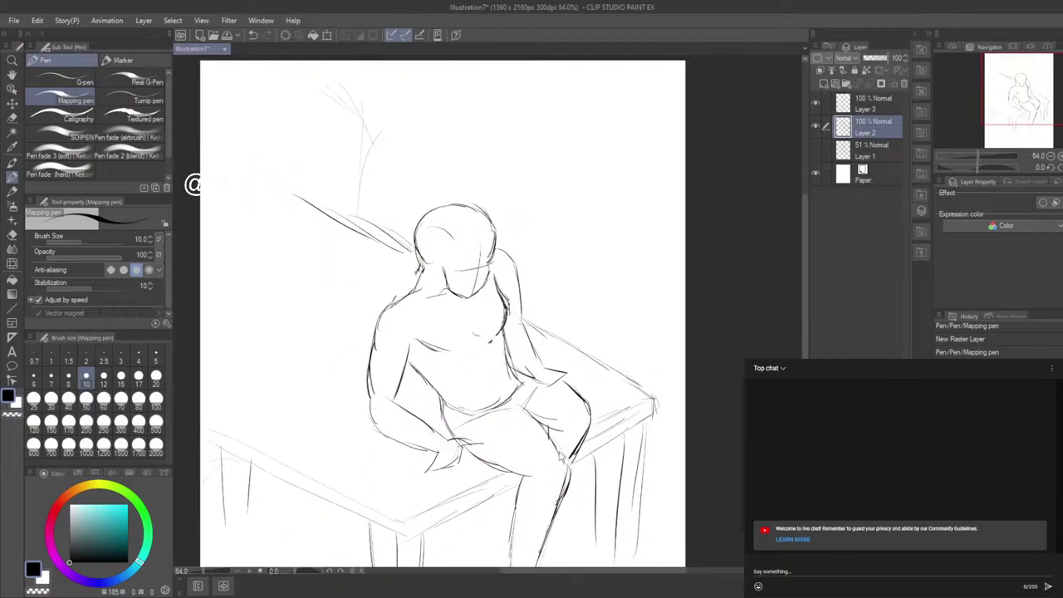
scroll(513, 211, up, 4)
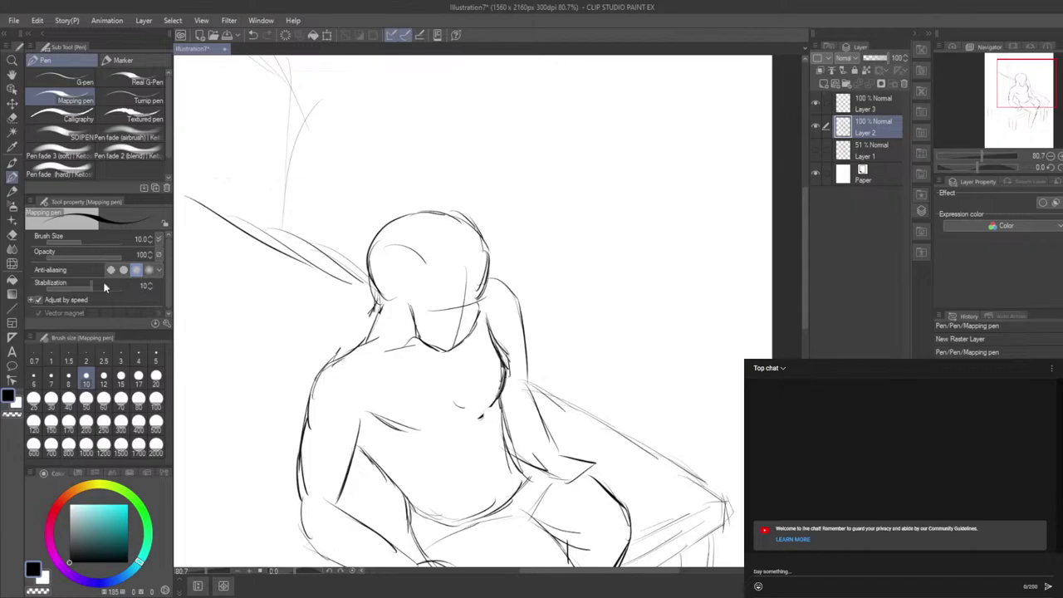
click(11, 236)
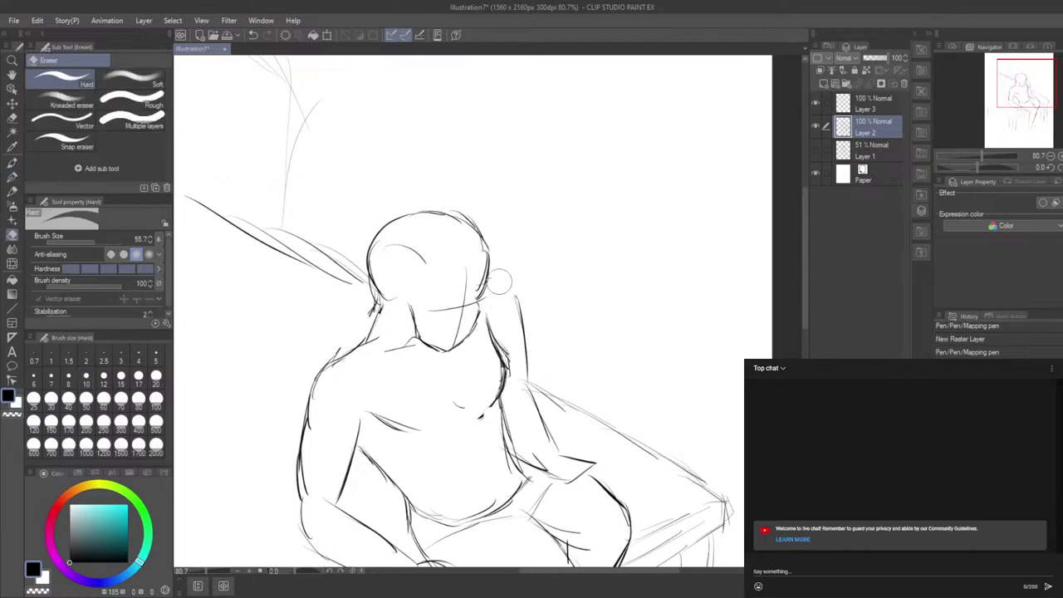
mouse_move(499, 282)
mouse_down()
mouse_move(518, 302)
mouse_move(527, 358)
mouse_up()
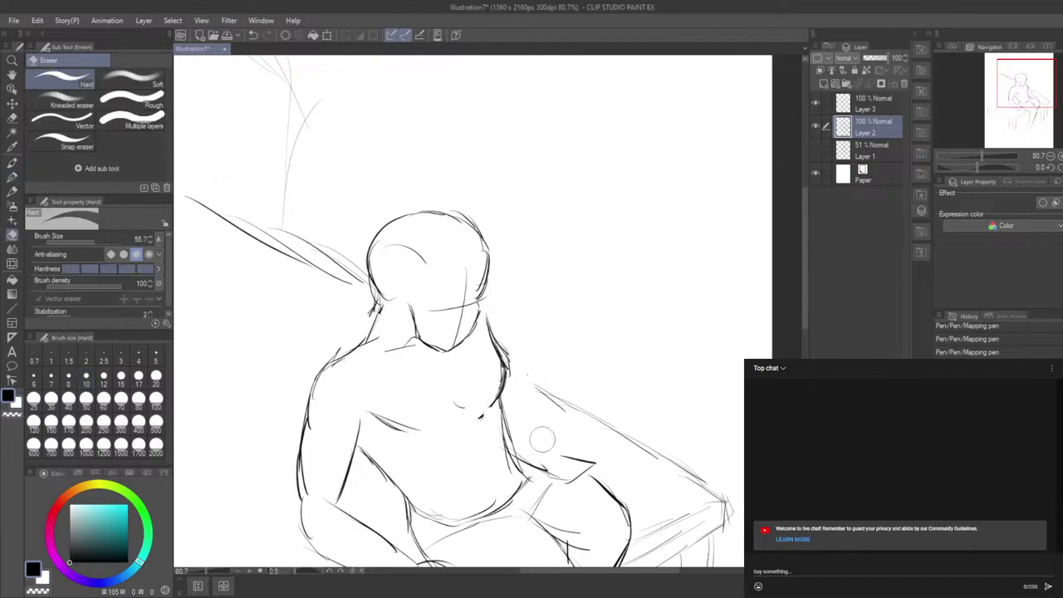
drag(542, 439, 584, 457)
Step: Redraw the far arm with the Mapping pen, from the shoulder down the forearm to a hand resting on the far thigh
click(12, 177)
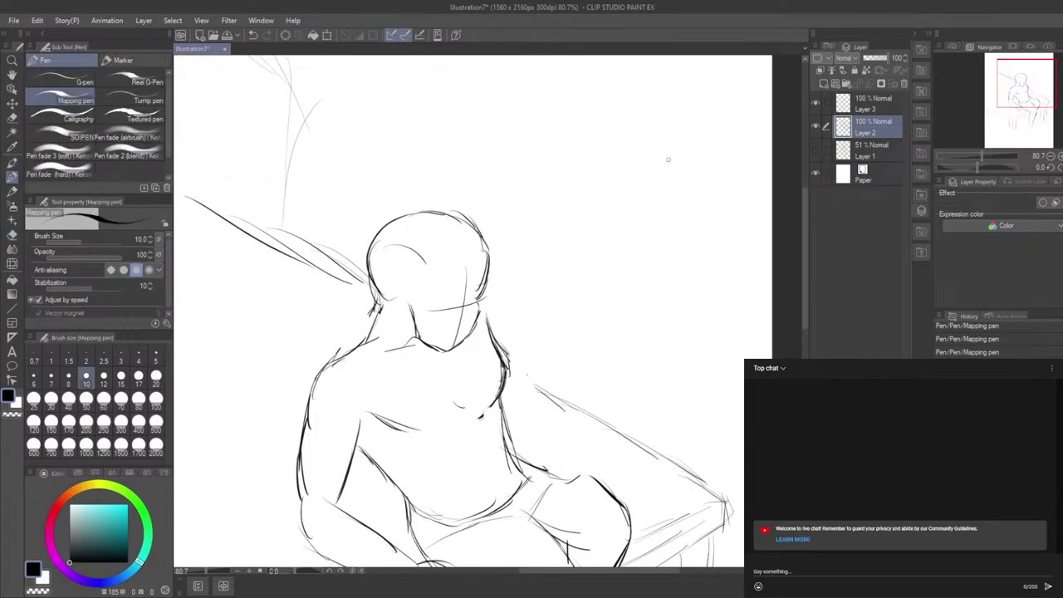
drag(807, 264, 806, 291)
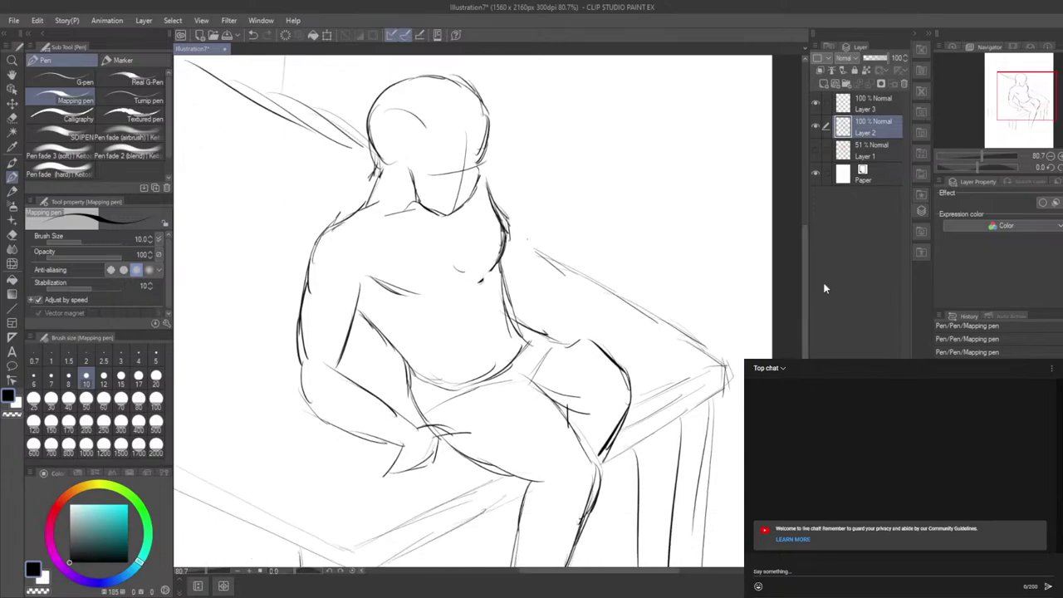
mouse_move(486, 180)
mouse_down()
mouse_move(521, 195)
mouse_move(530, 221)
mouse_up()
mouse_move(519, 199)
mouse_down()
mouse_move(547, 286)
mouse_move(596, 336)
mouse_up()
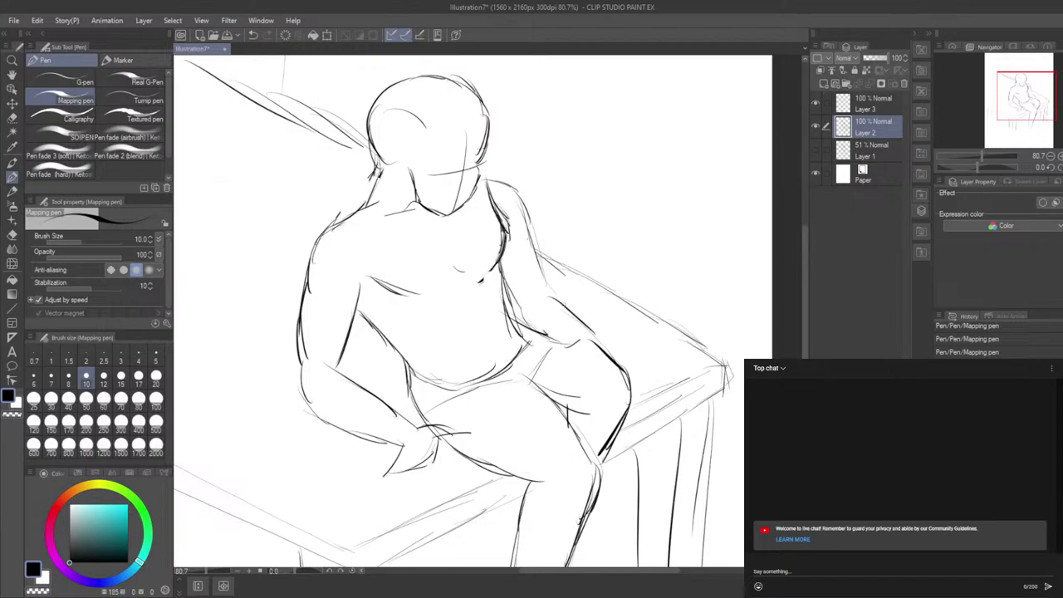
drag(547, 293, 590, 333)
mouse_move(569, 315)
mouse_down()
mouse_move(596, 342)
mouse_move(573, 363)
mouse_up()
mouse_move(551, 339)
mouse_down()
mouse_move(573, 360)
mouse_move(599, 337)
mouse_move(589, 339)
mouse_move(589, 366)
mouse_up()
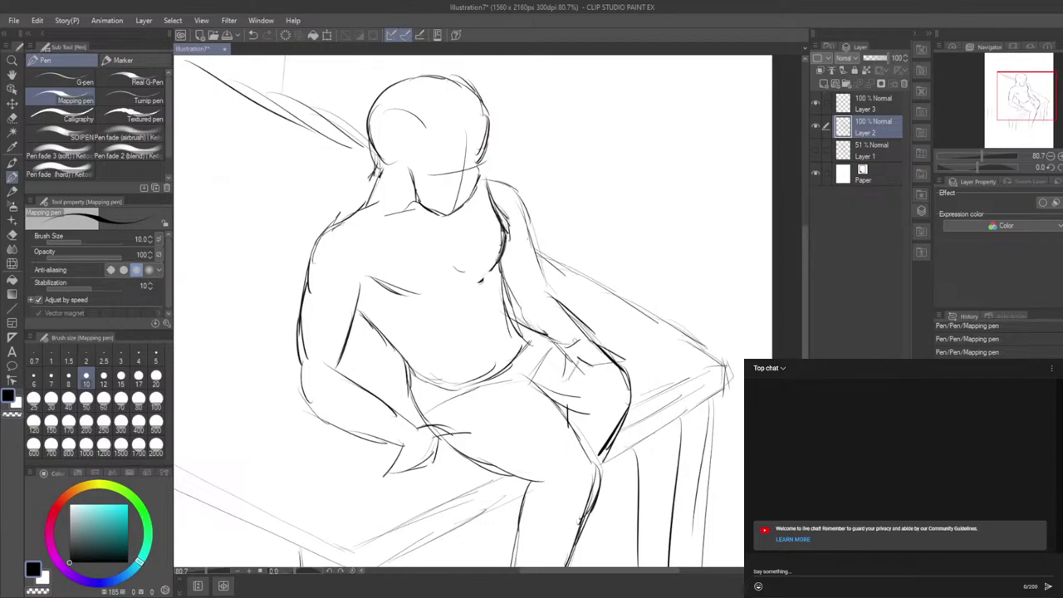
Step: Reinforce the far shoulder contour and both side contours of the torso with extra pen strokes
scroll(586, 287, down, 3)
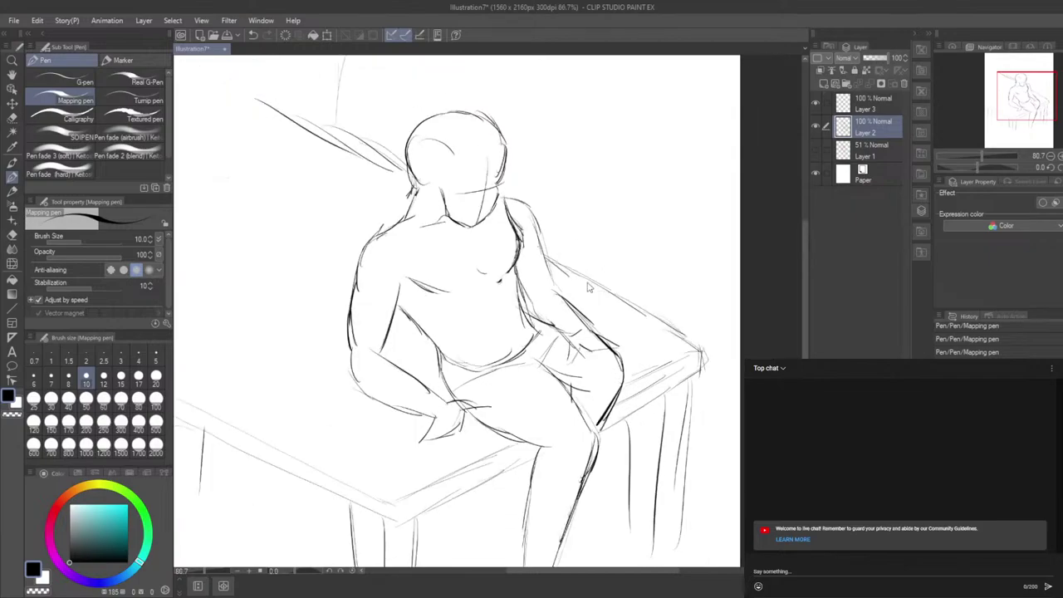
scroll(657, 308, down, 1)
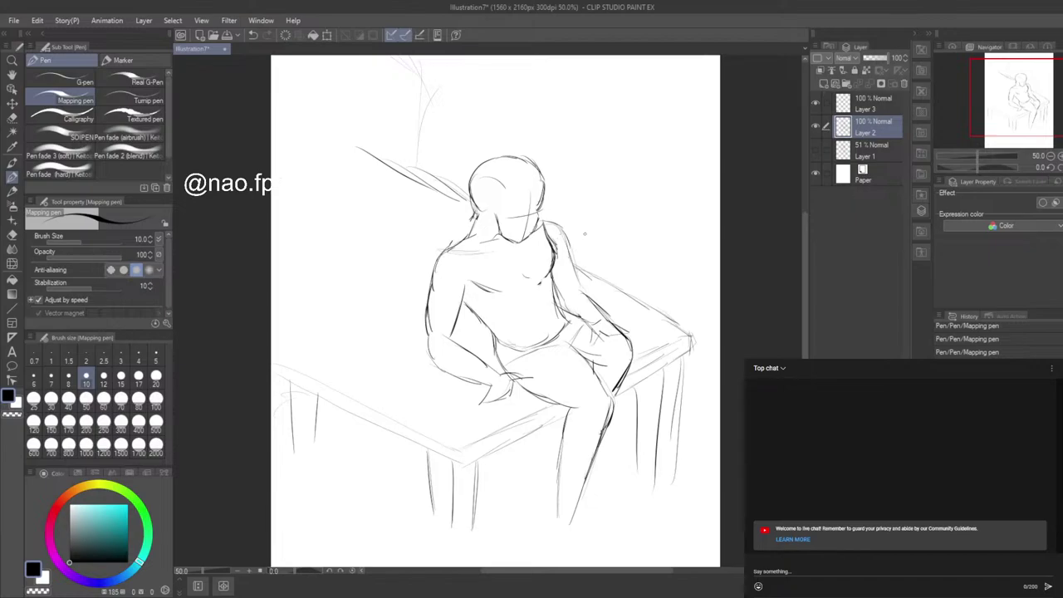
mouse_move(537, 221)
mouse_down()
mouse_move(570, 232)
mouse_move(578, 281)
mouse_up()
drag(557, 276, 549, 315)
drag(470, 290, 497, 329)
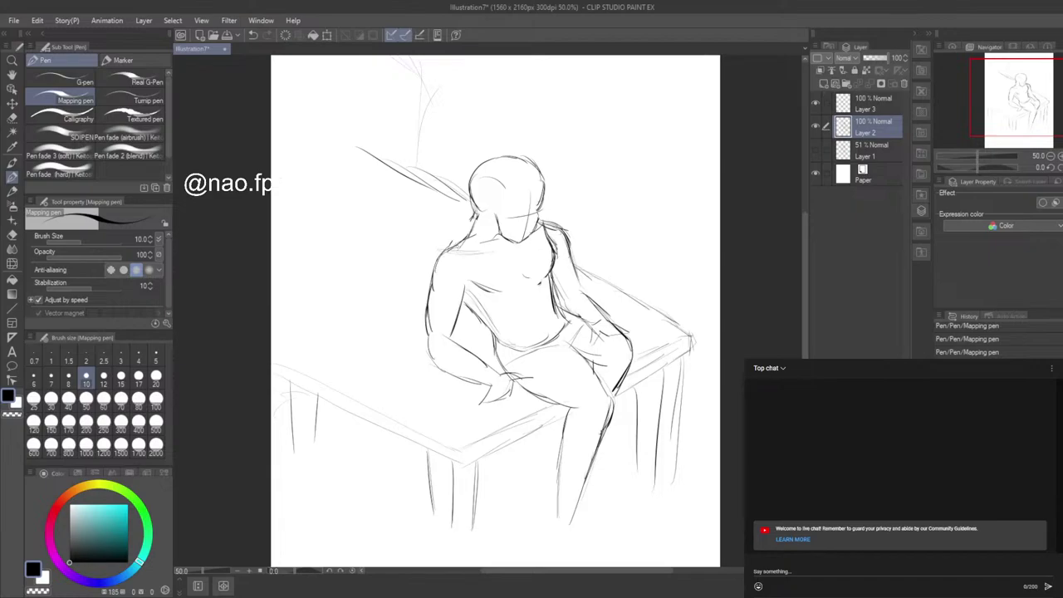
Step: Erase the near arm's outer contour and its forearm lines
click(12, 235)
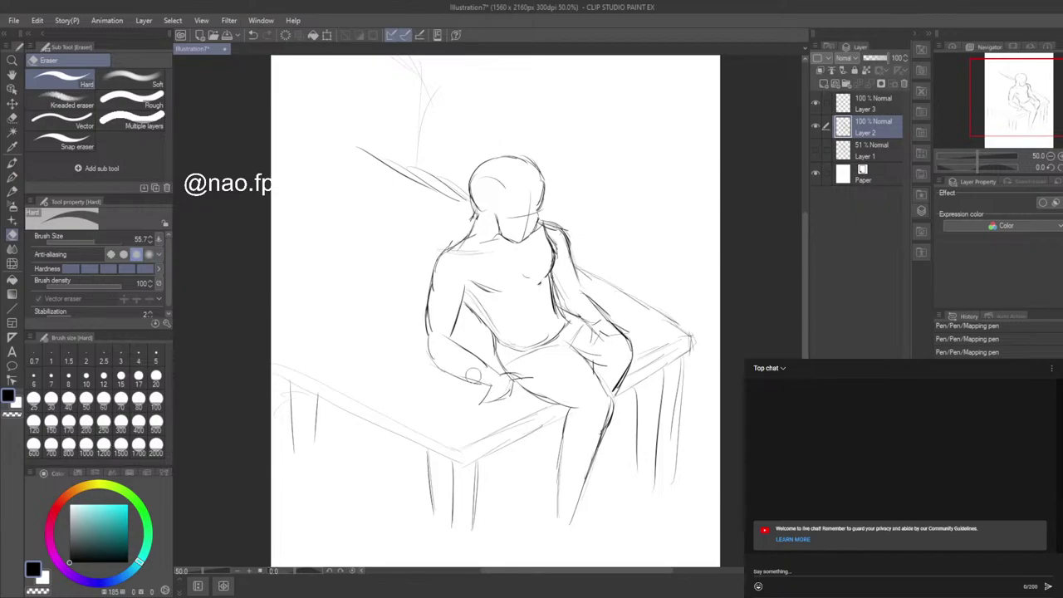
drag(446, 352, 462, 363)
drag(436, 256, 427, 321)
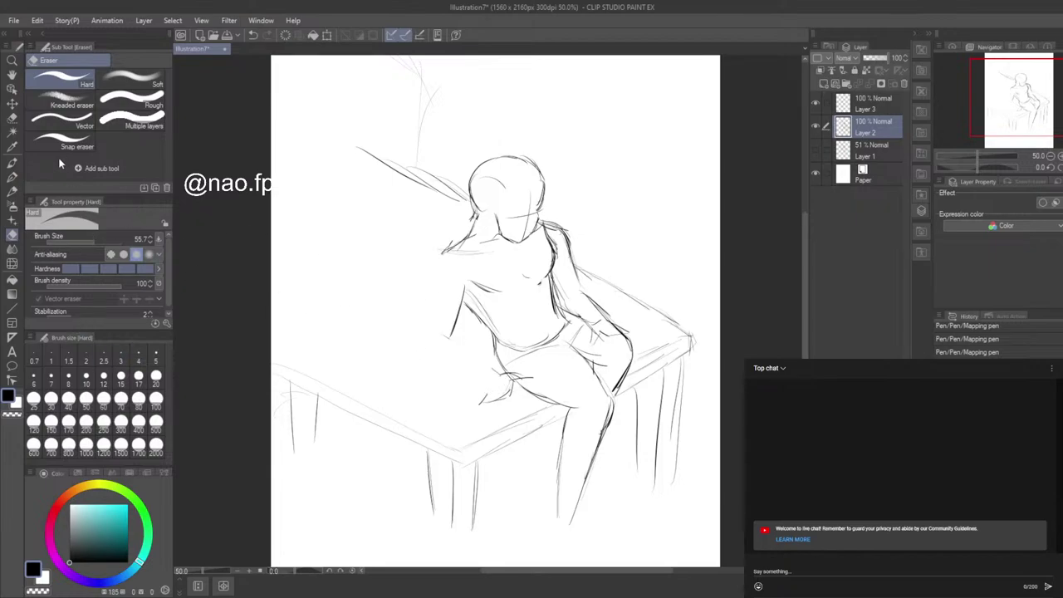
Step: Show Layer 1 and redraw a slimmer near arm over the guide, from the shoulder through the elbow to the wrist
click(12, 177)
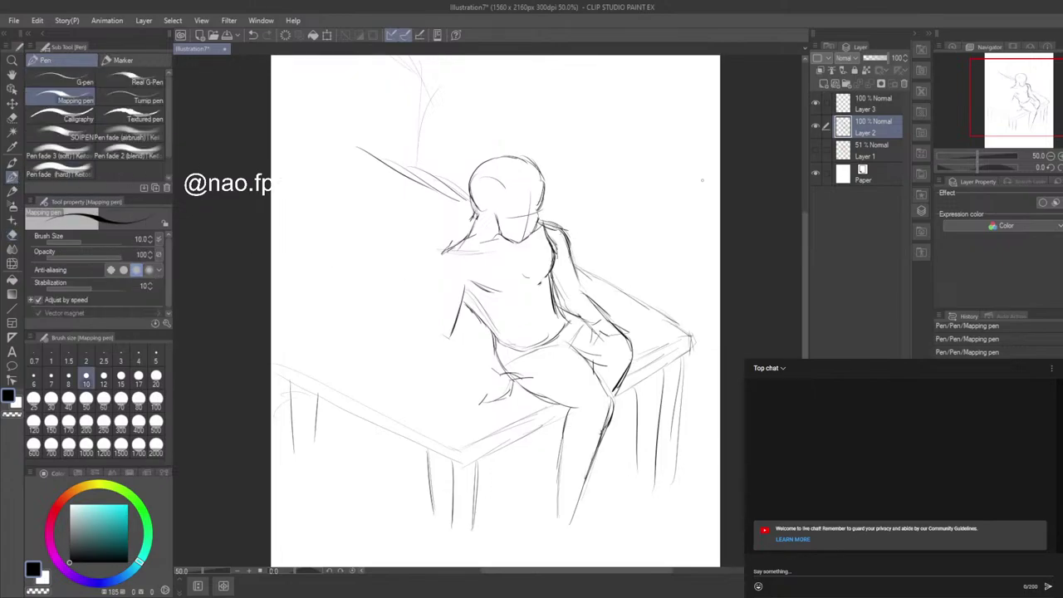
click(815, 150)
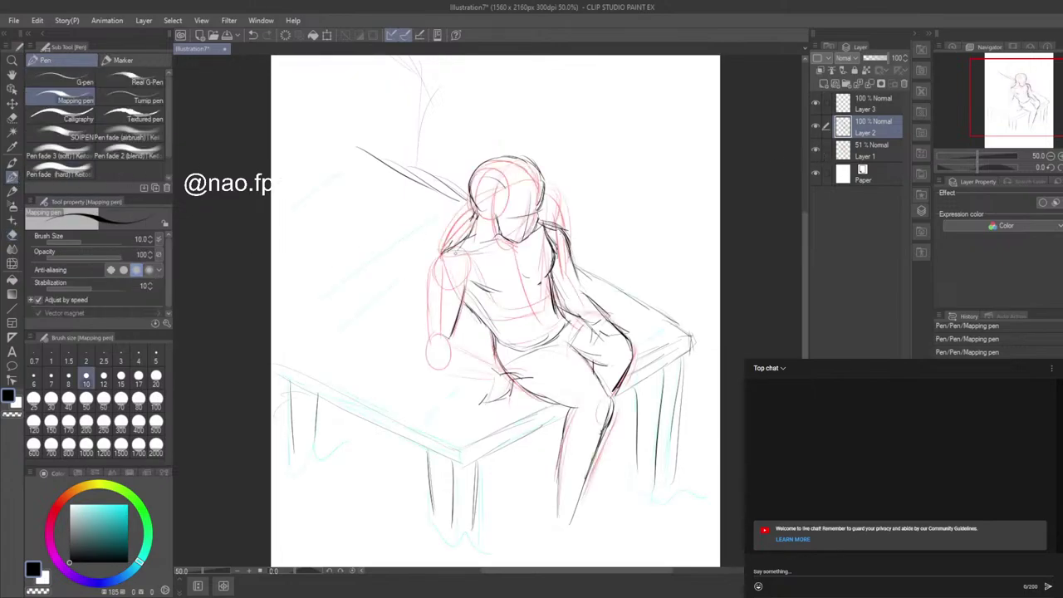
drag(456, 250, 437, 322)
mouse_move(440, 283)
mouse_down()
mouse_move(436, 334)
mouse_move(488, 384)
mouse_up()
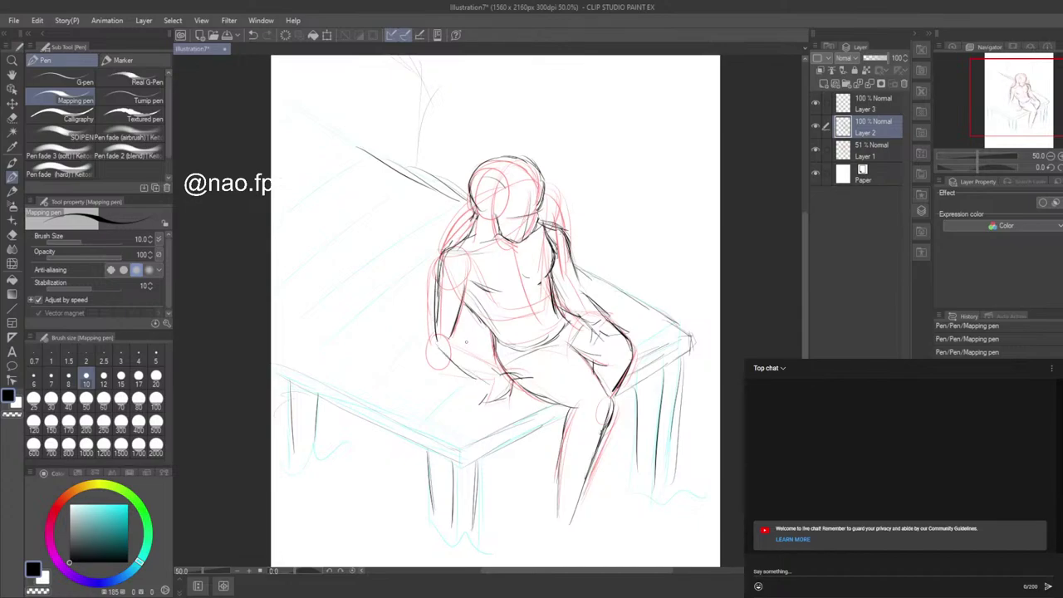
mouse_move(455, 333)
mouse_down()
mouse_move(470, 347)
mouse_move(455, 372)
mouse_up()
mouse_move(493, 335)
mouse_down()
mouse_move(462, 372)
mouse_move(491, 383)
mouse_move(481, 403)
mouse_up()
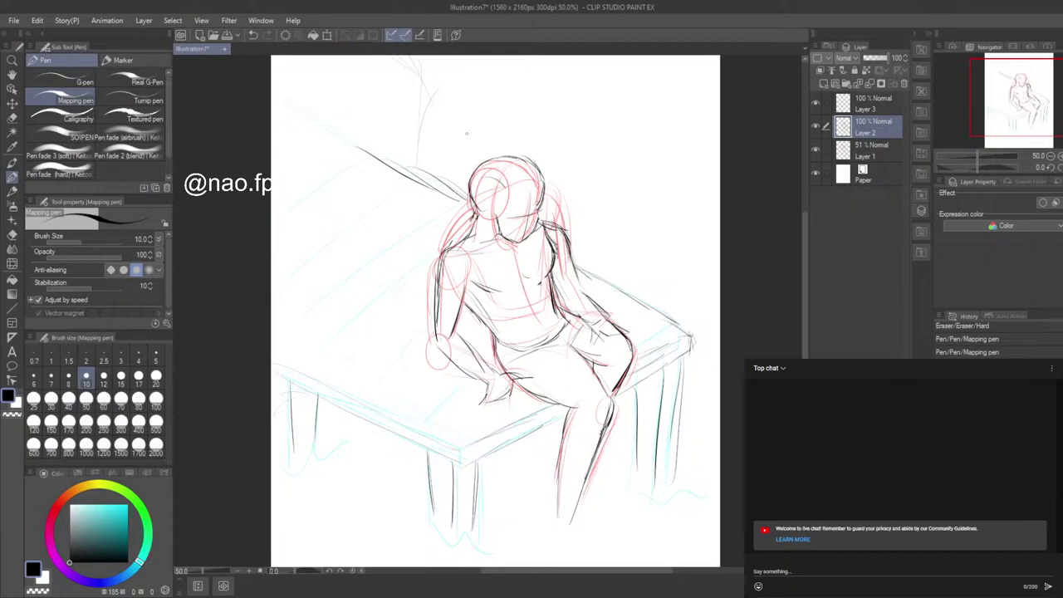
Step: Hide Layer 1 and erase the lower outline of the near hand
click(815, 151)
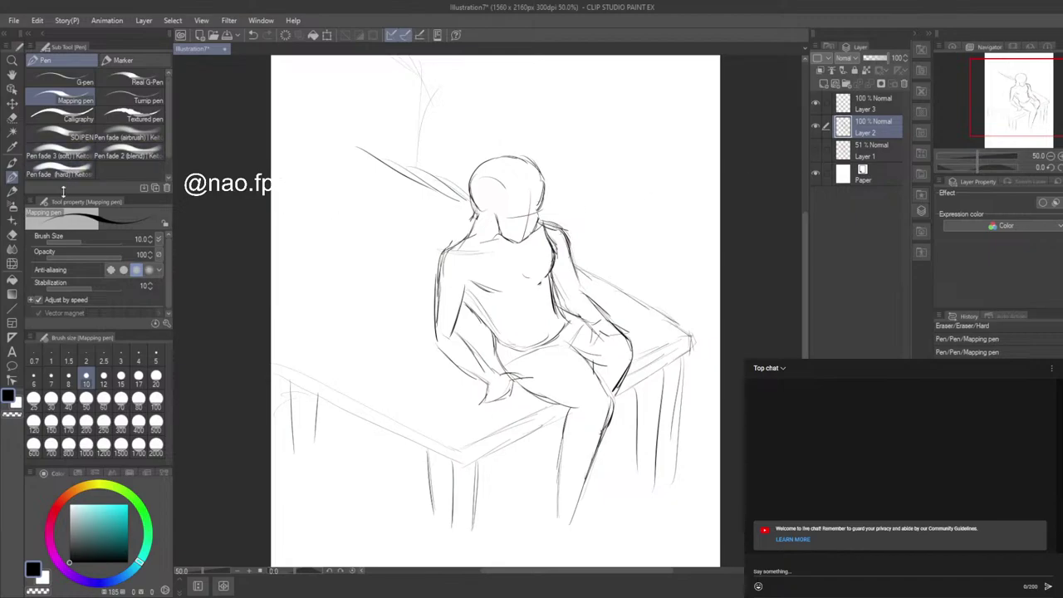
click(12, 234)
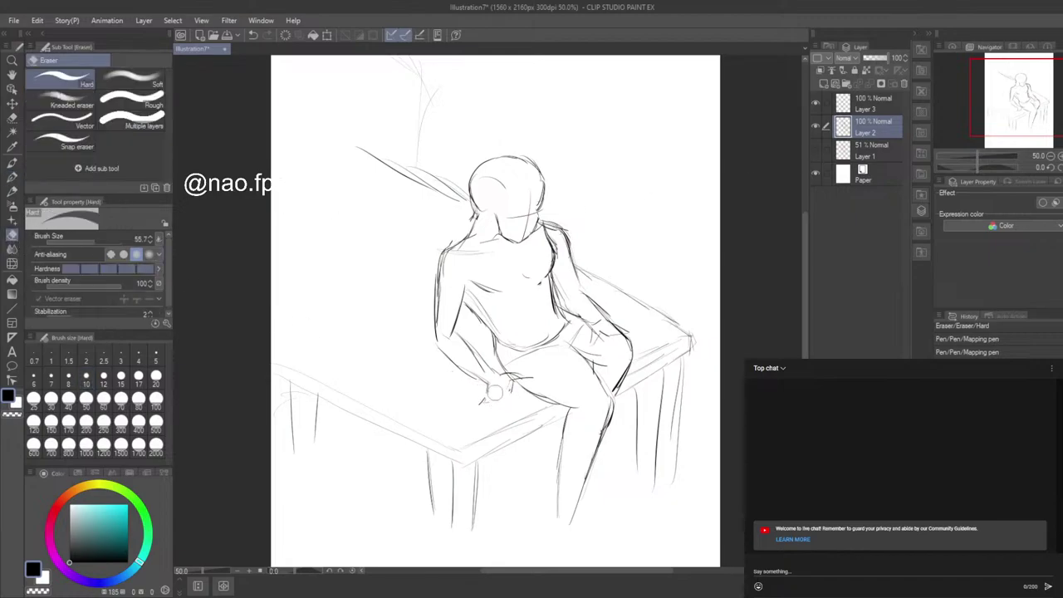
drag(495, 393, 504, 399)
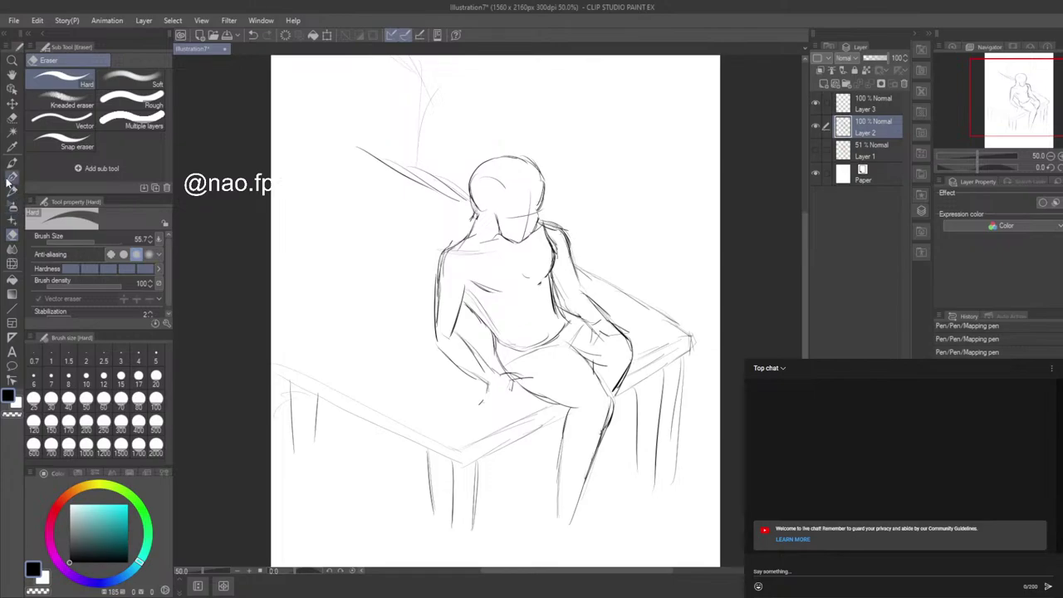
Step: Darken the inner edge of the near upper arm and redraw the near hand resting beside the thigh
click(10, 177)
drag(466, 292, 460, 329)
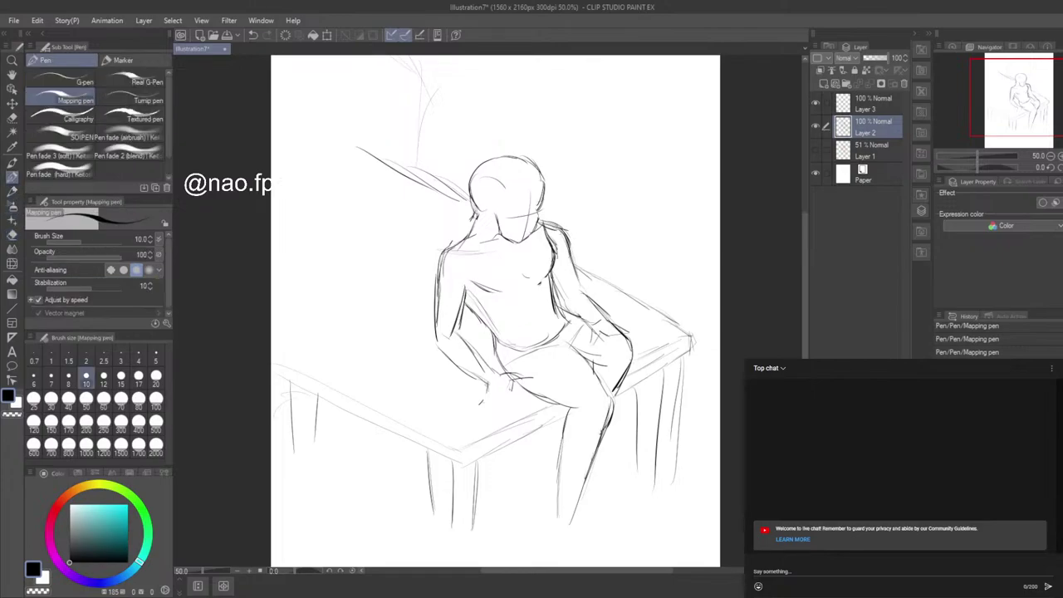
mouse_move(488, 384)
mouse_down()
mouse_move(473, 393)
mouse_move(521, 381)
mouse_up()
drag(523, 377, 511, 389)
drag(551, 274, 570, 298)
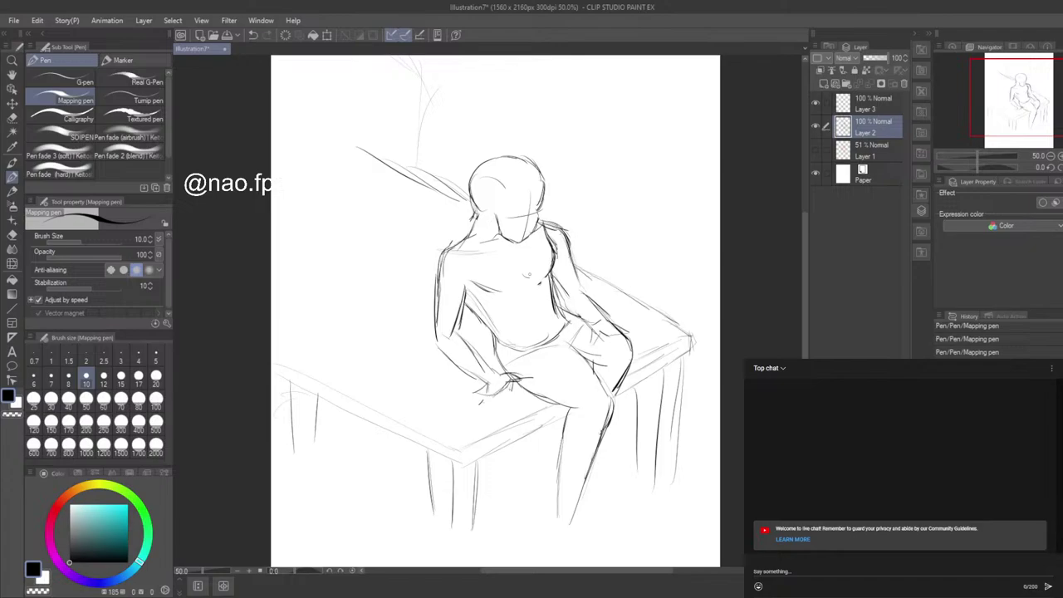
Step: Erase the far forearm and redraw it with an open hand reaching past the far thigh
click(12, 236)
mouse_move(572, 292)
mouse_down()
mouse_move(565, 299)
mouse_move(606, 315)
mouse_up()
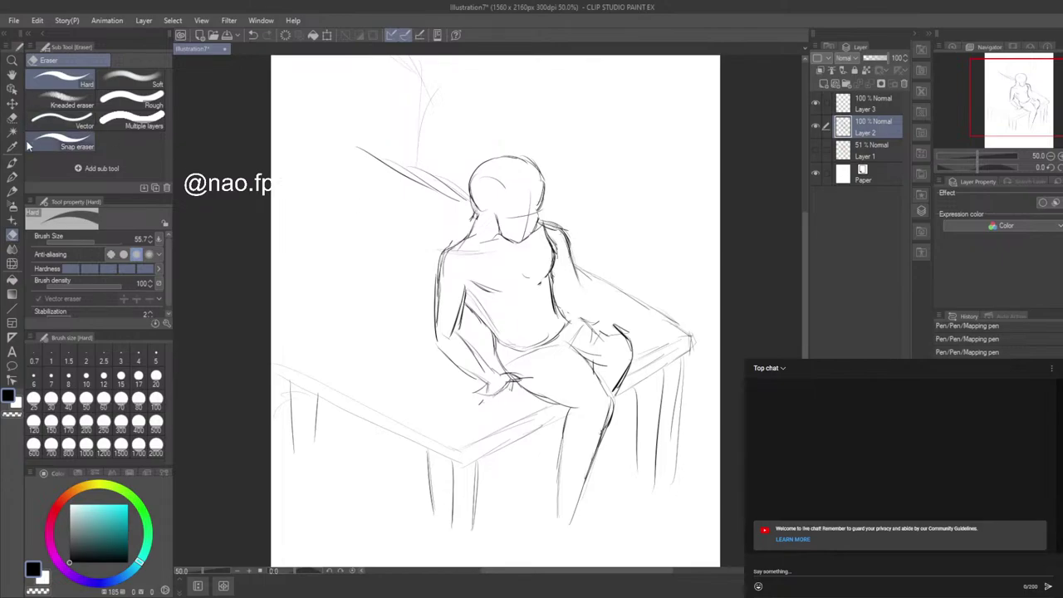
click(11, 177)
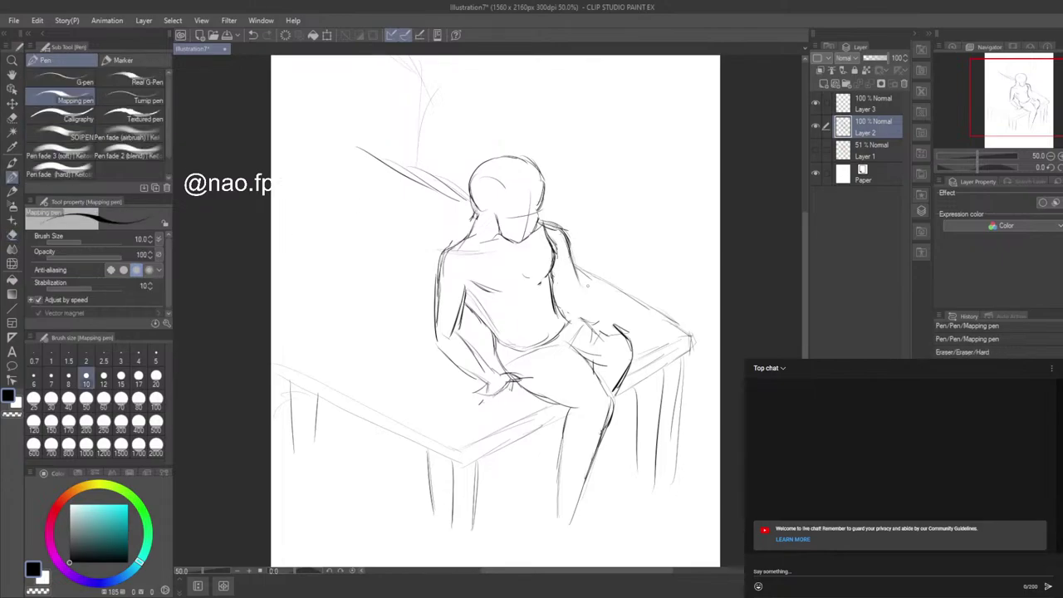
drag(579, 288, 617, 309)
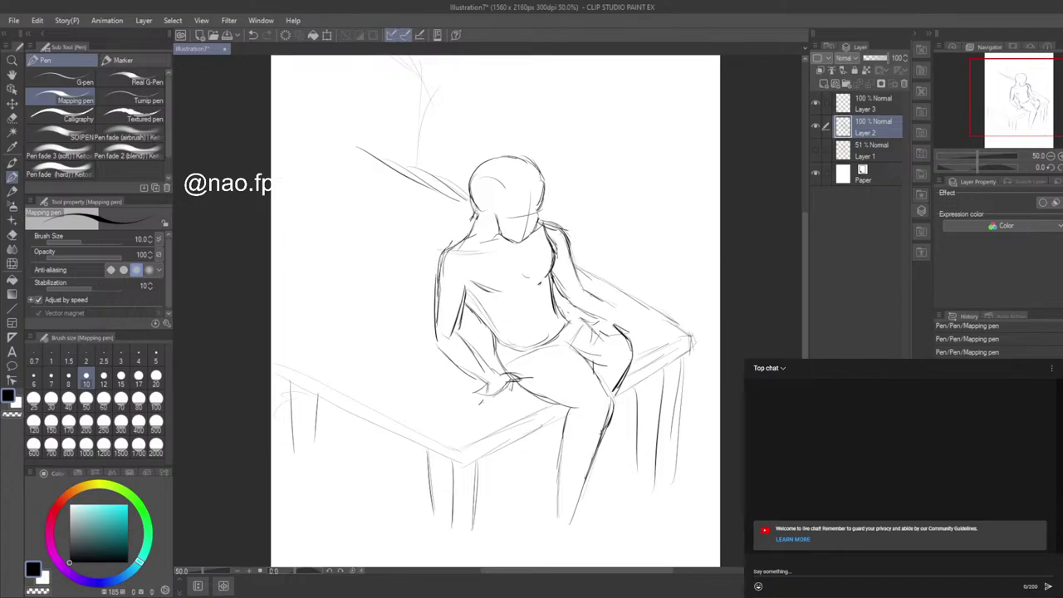
mouse_move(585, 292)
mouse_down()
mouse_move(637, 309)
mouse_move(621, 312)
mouse_up()
drag(616, 314, 610, 323)
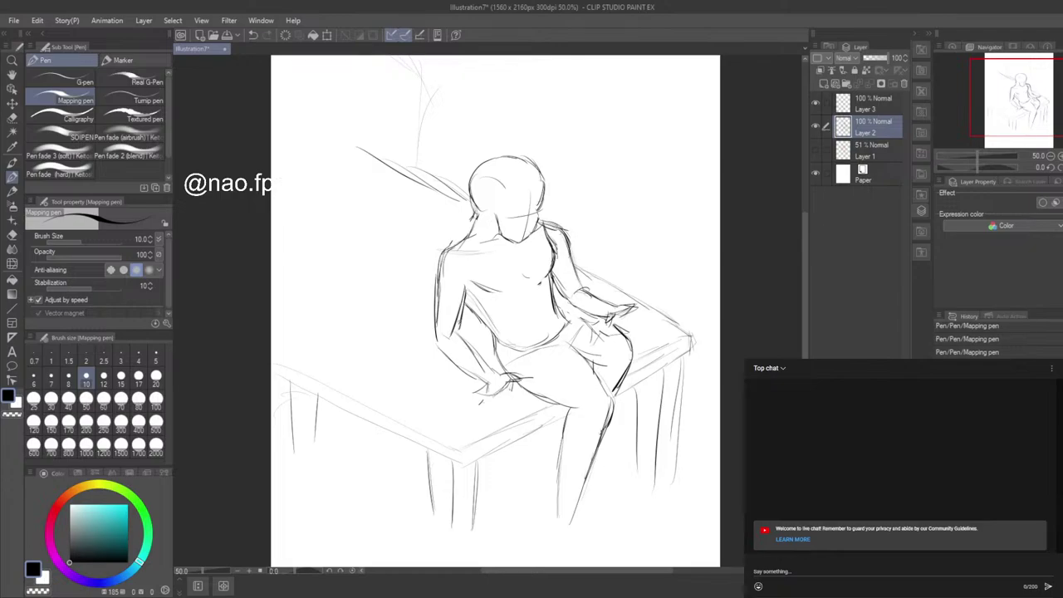
Step: Add a stroke along the near elbow and draw the abdomen's centre line below the chest
drag(434, 324, 439, 354)
drag(529, 276, 532, 297)
click(534, 309)
Step: Erase the near thigh's contours and draw a curved waistband along the bottom of the torso
click(12, 236)
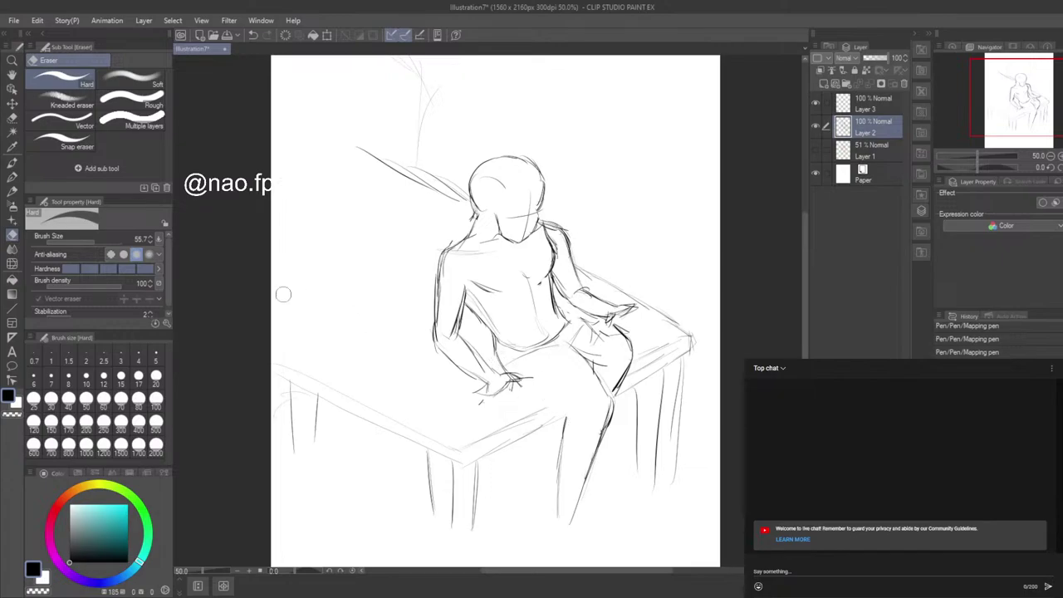
click(12, 177)
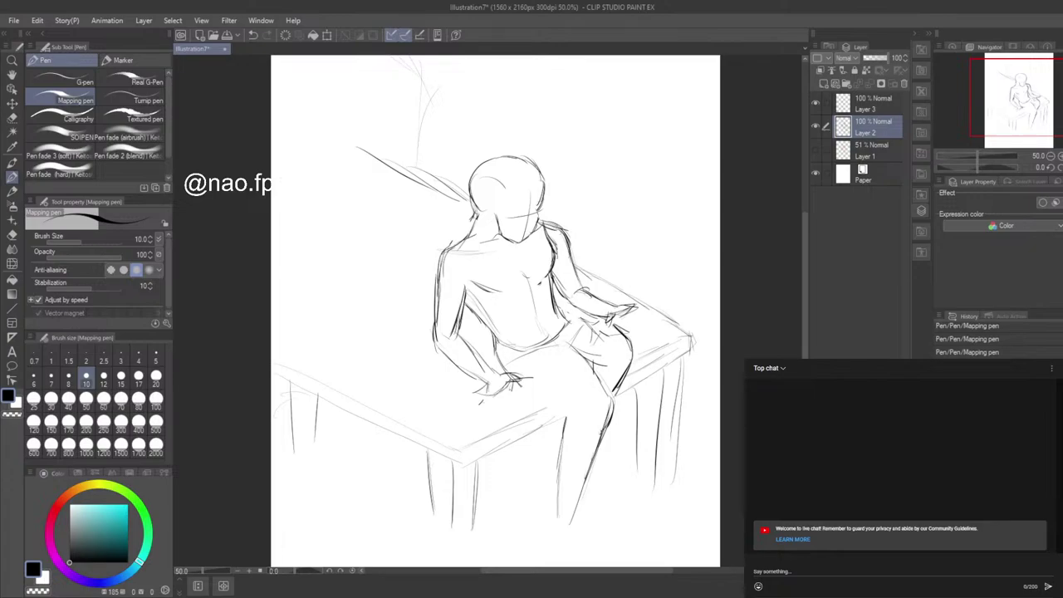
mouse_move(497, 340)
mouse_down()
mouse_move(506, 365)
mouse_move(549, 351)
mouse_move(562, 331)
mouse_move(557, 350)
mouse_up()
drag(551, 353, 567, 328)
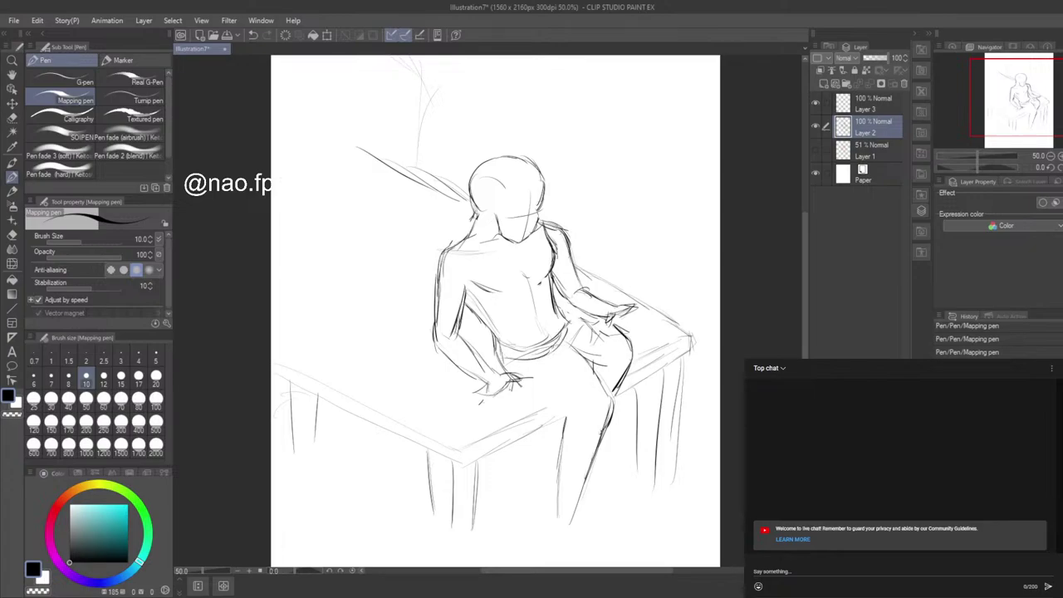
Step: Show the coloured guide on Layer 1 and erase the waistband and the far thigh's contours on Layer 2
click(13, 236)
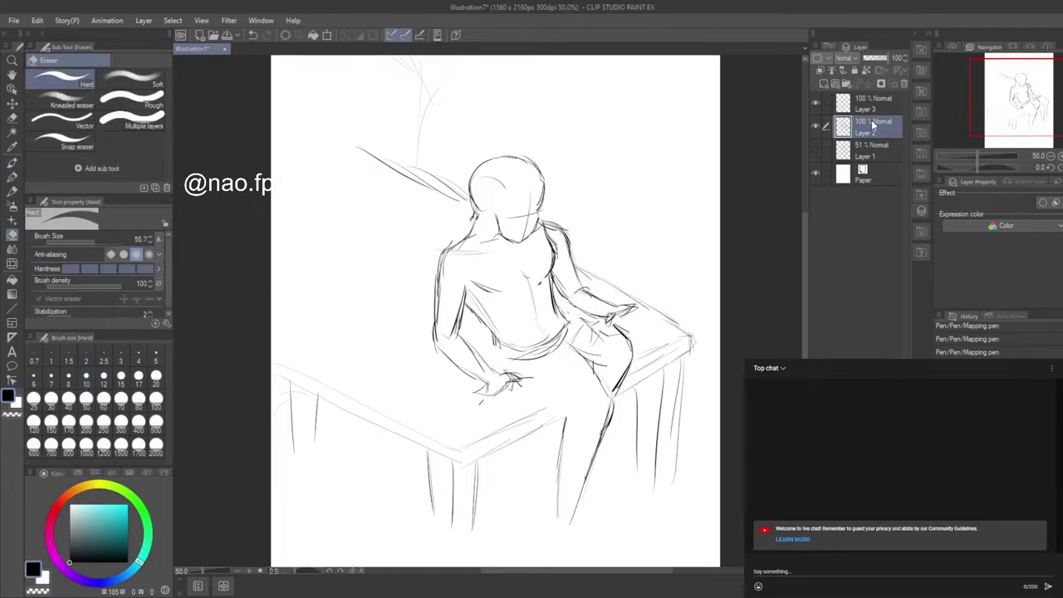
click(816, 149)
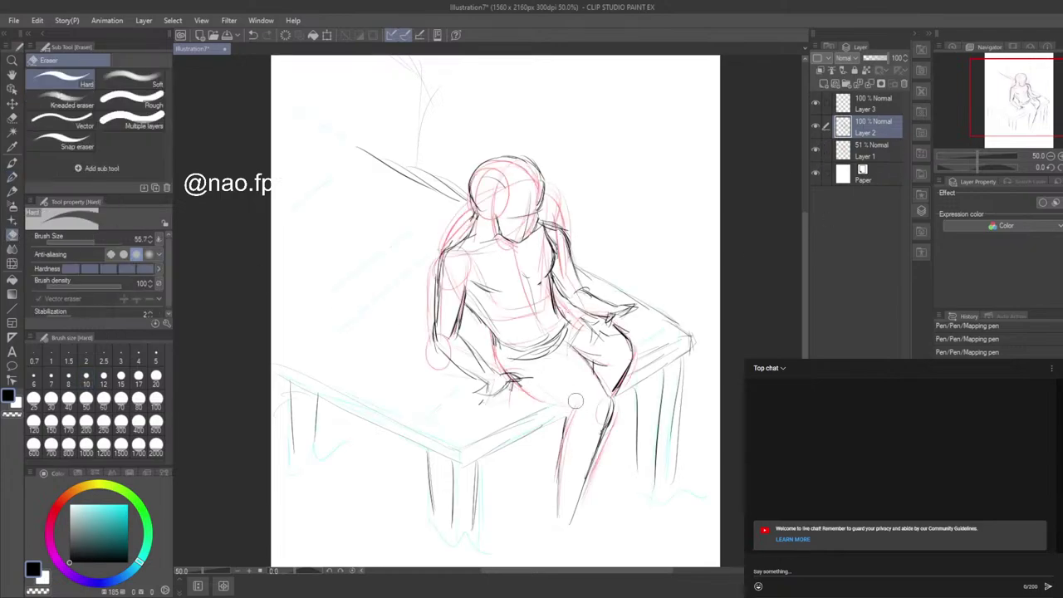
mouse_move(584, 357)
mouse_down()
mouse_move(600, 377)
mouse_move(617, 343)
mouse_move(633, 343)
mouse_move(617, 333)
mouse_move(565, 345)
mouse_move(541, 355)
mouse_up()
Step: Redraw the torso's sides at the waist and draw the near thigh's upper and lower contours to the knee
key(p)
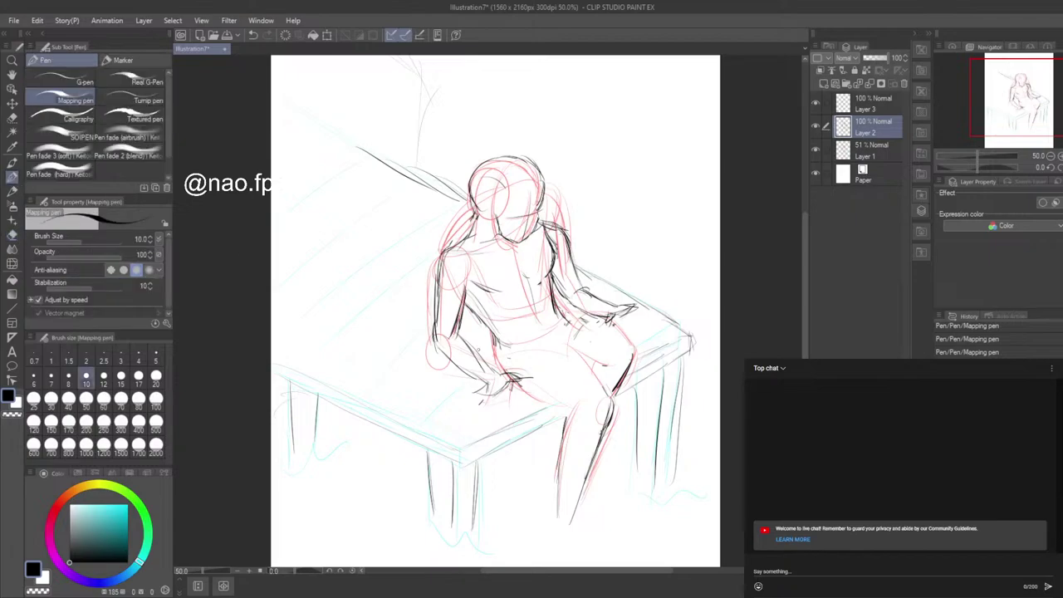
mouse_move(491, 333)
mouse_down()
mouse_move(510, 364)
mouse_move(512, 352)
mouse_up()
drag(555, 297, 567, 333)
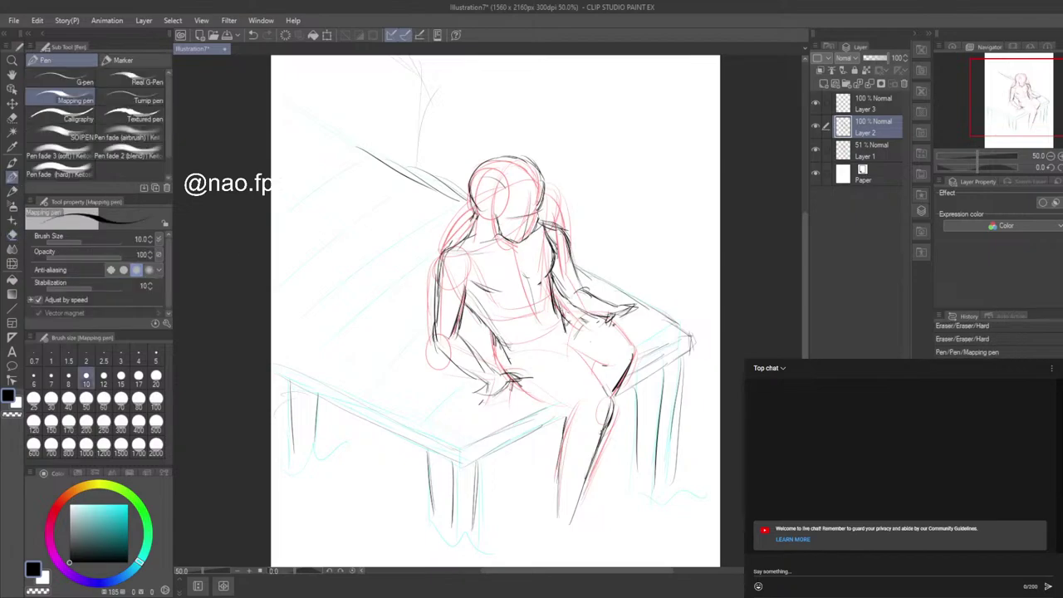
mouse_move(497, 336)
mouse_down()
mouse_move(507, 371)
mouse_move(576, 413)
mouse_up()
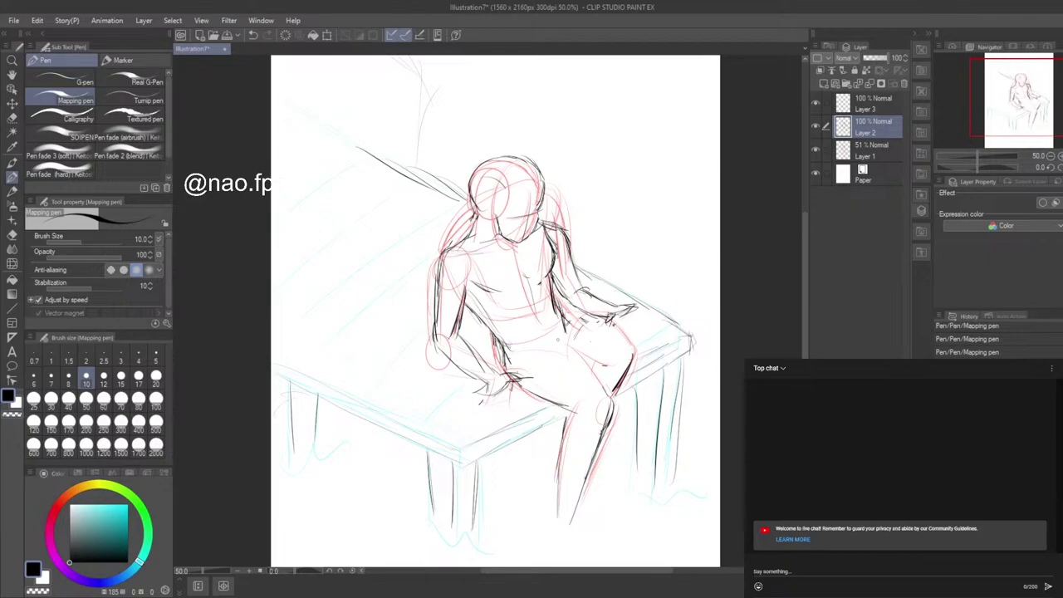
drag(569, 354, 606, 393)
drag(595, 379, 622, 405)
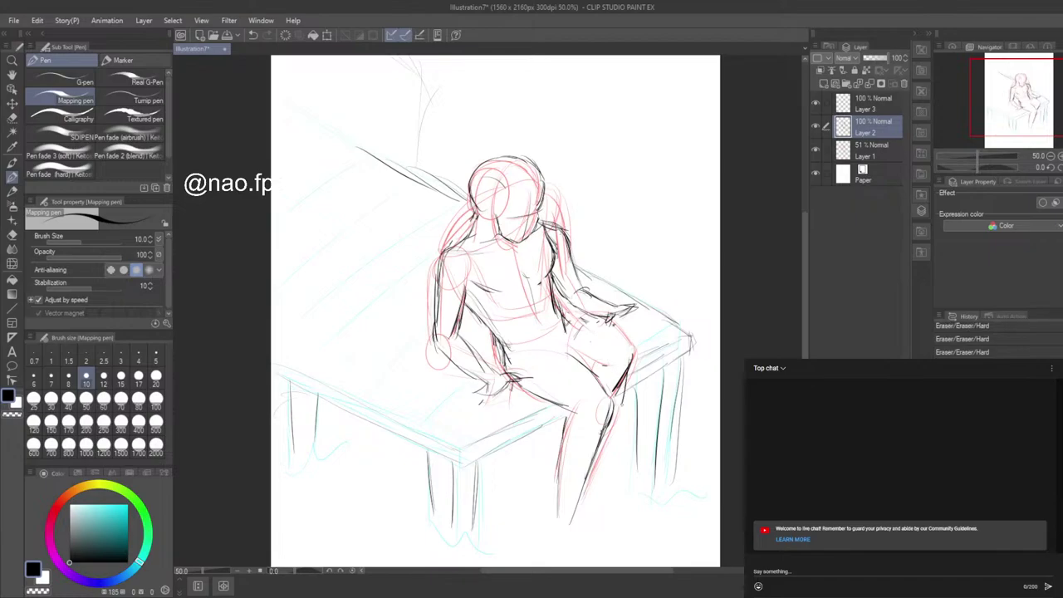
Step: Draw the far knee's edges, the fold between the thighs and a curved line across the hips
drag(637, 356, 623, 390)
drag(603, 353, 595, 388)
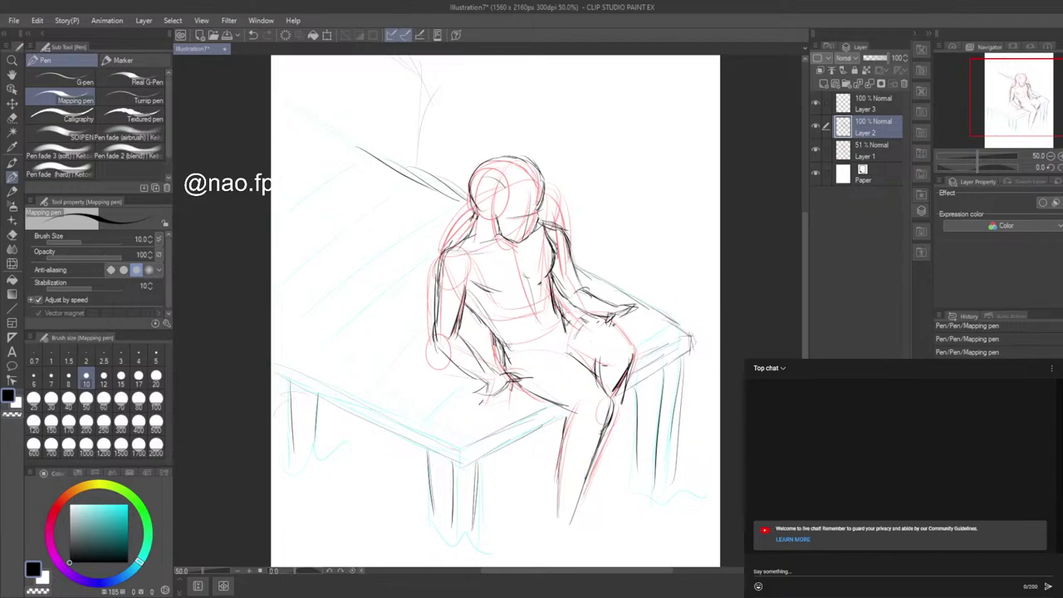
mouse_move(570, 349)
mouse_down()
mouse_move(596, 351)
mouse_move(563, 364)
mouse_up()
mouse_move(531, 361)
mouse_down()
mouse_move(577, 354)
mouse_move(566, 359)
mouse_up()
mouse_move(563, 318)
mouse_down()
mouse_move(595, 314)
mouse_move(576, 315)
mouse_up()
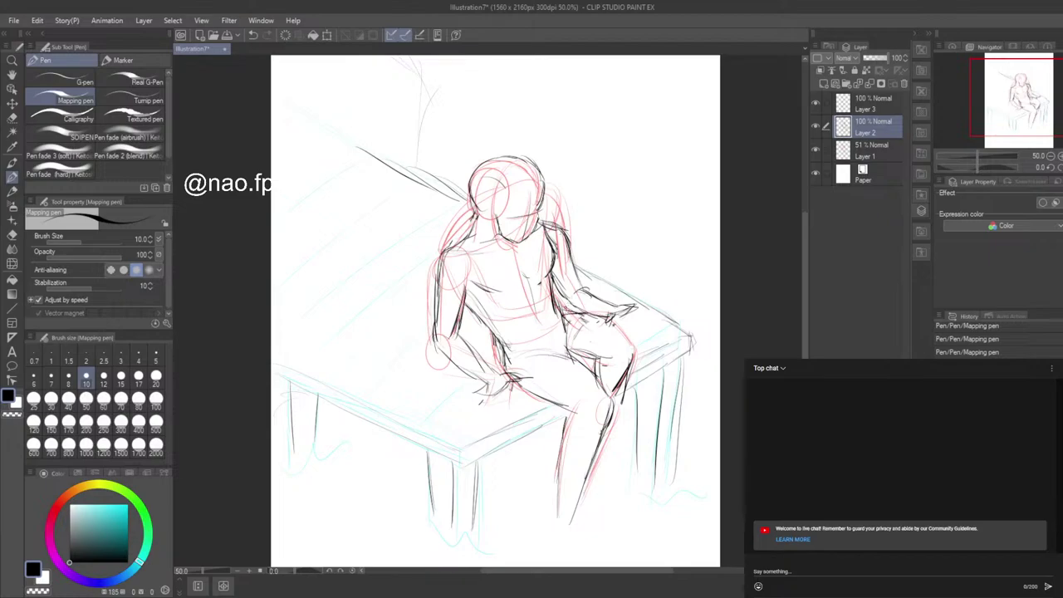
Step: Try a rounded outer contour for the far thigh down to the knee, comparing it with the guide layer hidden
click(815, 150)
mouse_move(615, 322)
mouse_down()
mouse_move(637, 340)
mouse_move(628, 375)
mouse_up()
click(815, 150)
click(13, 236)
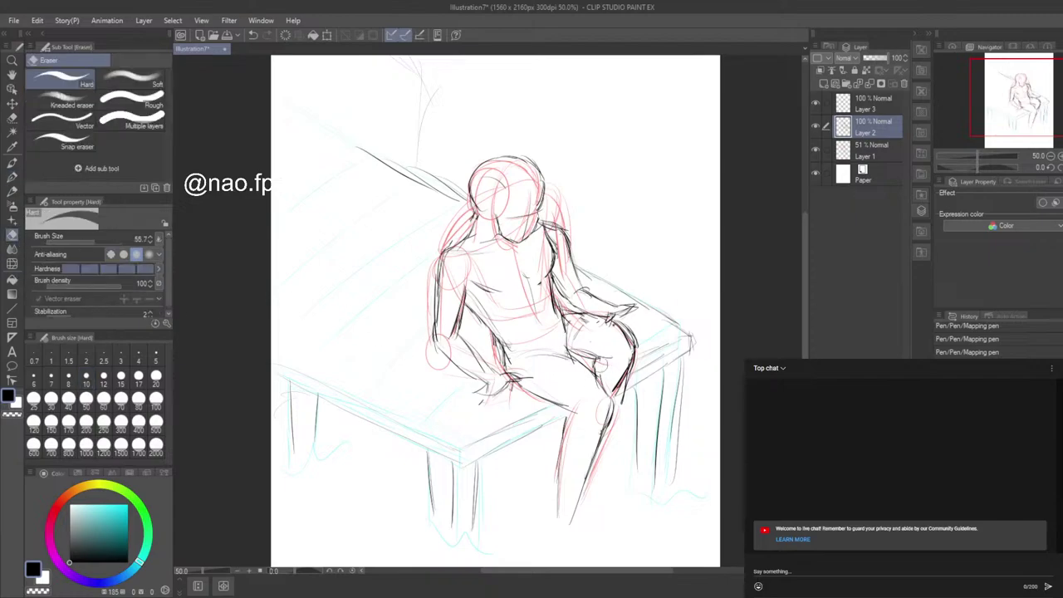
click(12, 179)
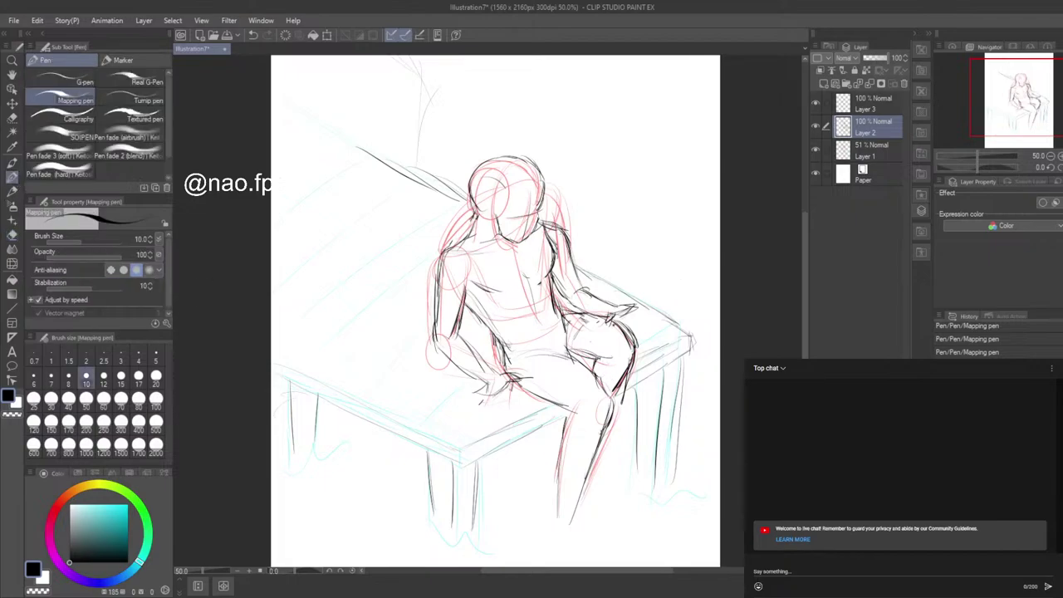
click(816, 148)
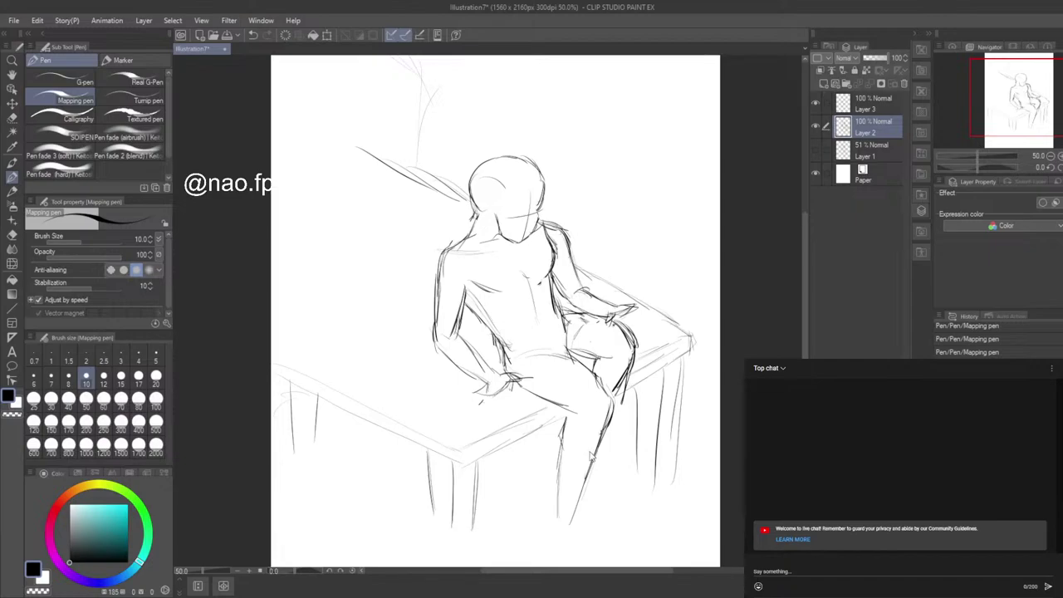
Step: Erase the far thigh and knee, keeping the near thigh's contour
click(13, 235)
mouse_move(604, 372)
mouse_down()
mouse_move(616, 384)
mouse_move(595, 371)
mouse_move(623, 379)
mouse_move(629, 332)
mouse_move(577, 315)
mouse_move(598, 359)
mouse_move(619, 367)
mouse_move(607, 358)
mouse_up()
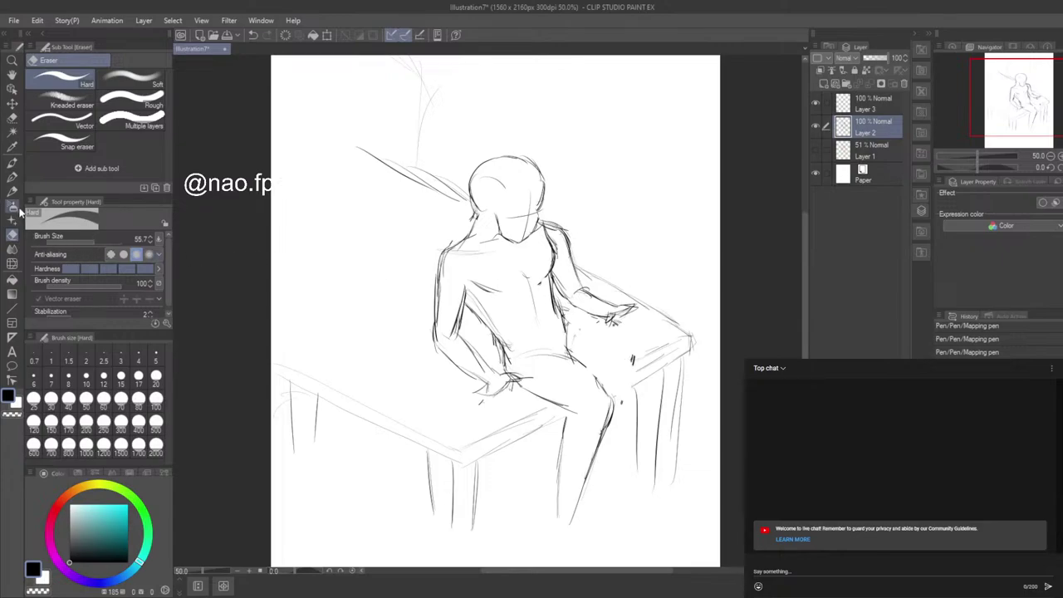
click(11, 176)
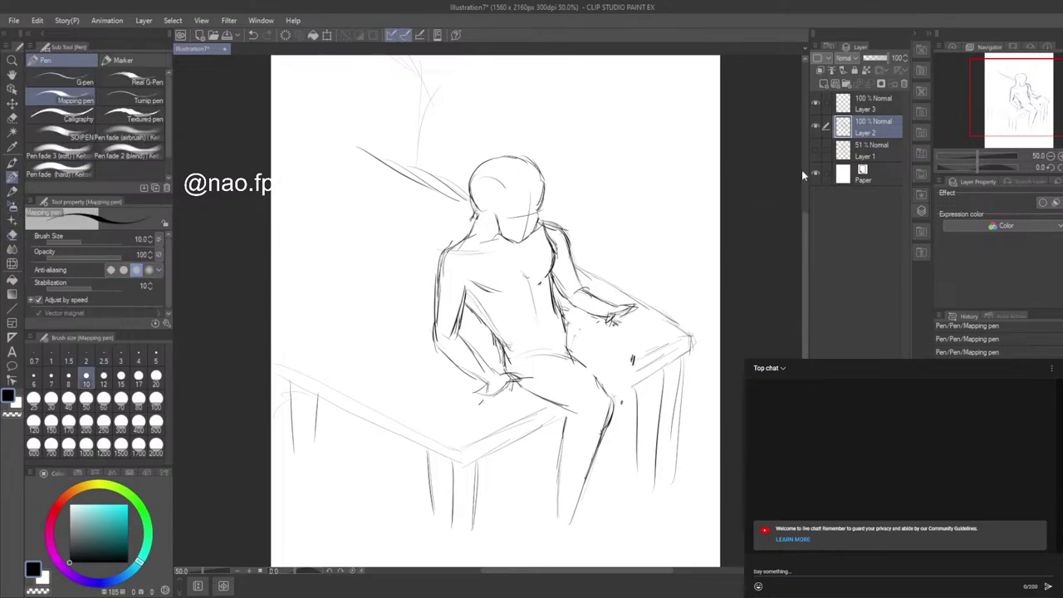
Step: Show the guide layer and redraw the far thigh's upper and lower contours from the hip to the knee
click(815, 151)
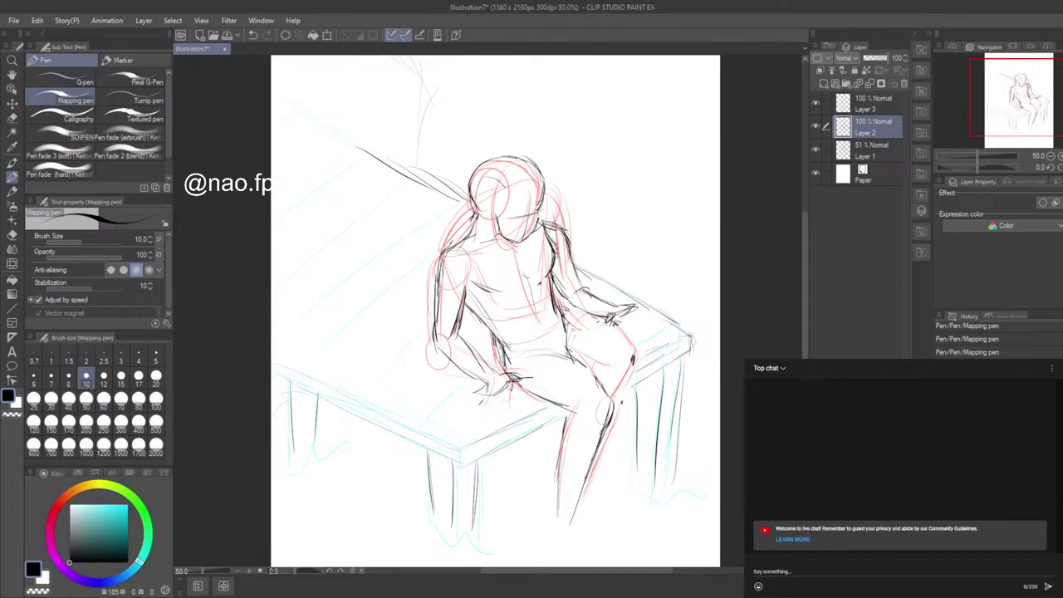
drag(568, 327, 628, 349)
mouse_move(573, 312)
mouse_down()
mouse_move(631, 352)
mouse_move(594, 371)
mouse_move(634, 394)
mouse_up()
key(ctrl+z)
key(ctrl+z)
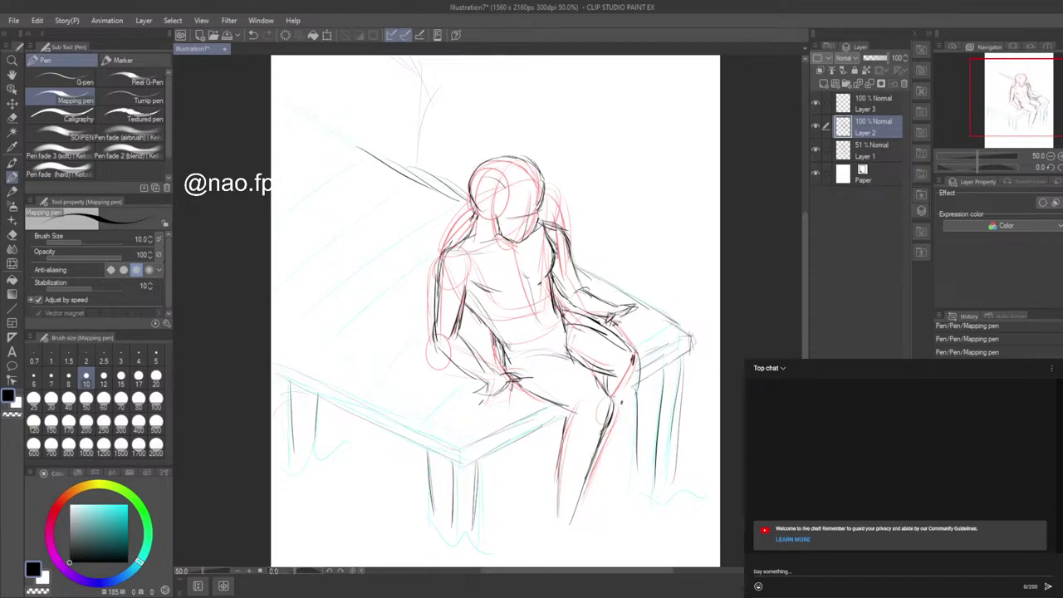
Step: Draw the far lower leg's front and back edges below the knee and hide the guide layer
key(ctrl+z)
drag(638, 354, 619, 440)
key(ctrl+z)
drag(608, 371, 600, 395)
click(815, 151)
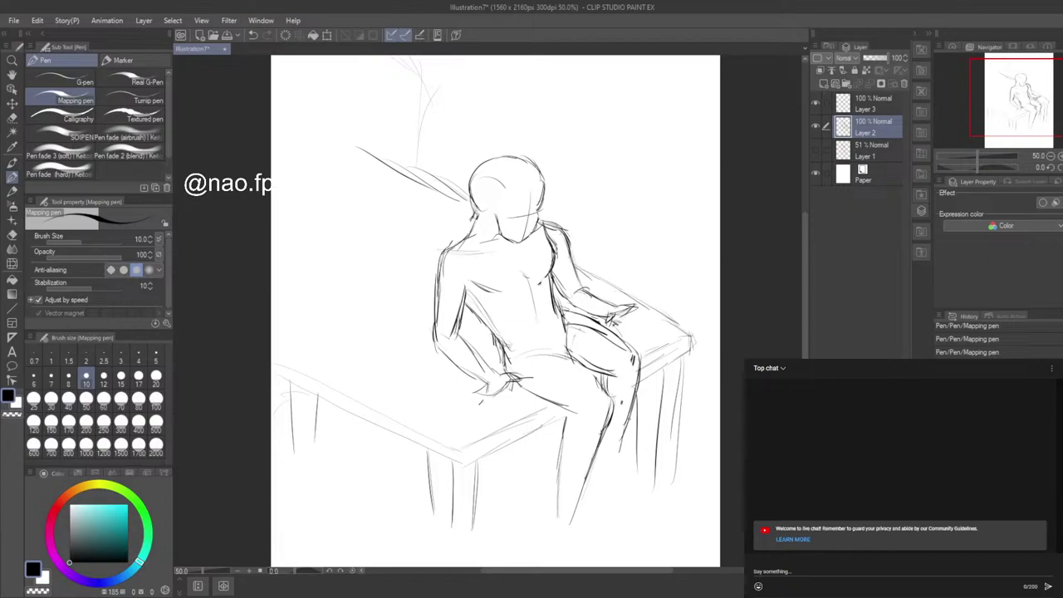
Step: Extend the far lower leg downward and darken the contours of both thighs
drag(634, 416, 616, 489)
drag(519, 389, 573, 424)
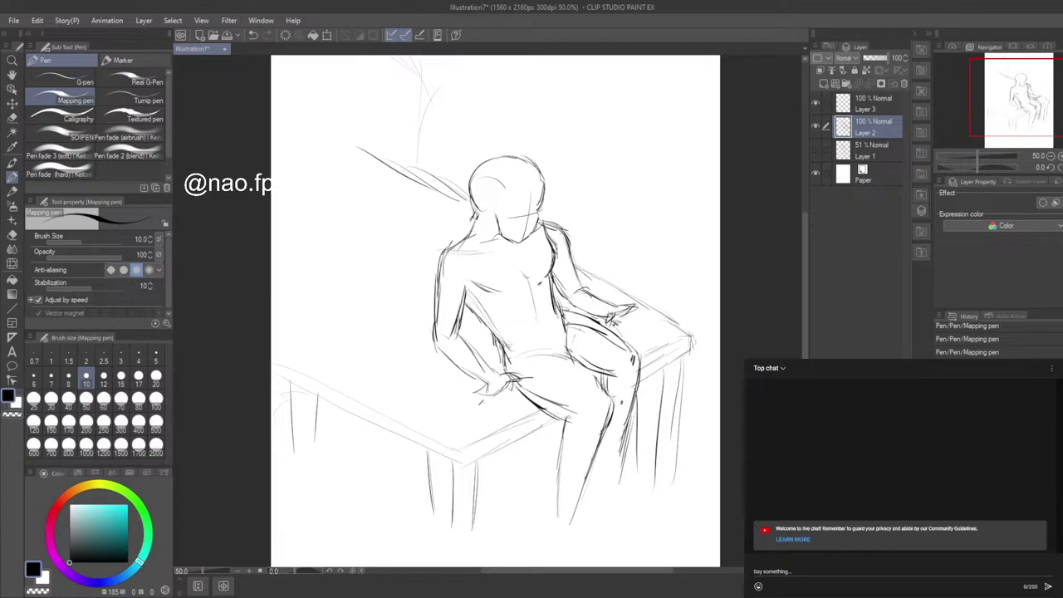
drag(565, 359, 604, 391)
drag(512, 382, 526, 397)
mouse_move(562, 315)
mouse_down()
mouse_move(620, 344)
mouse_move(606, 380)
mouse_move(627, 386)
mouse_move(604, 395)
mouse_move(606, 456)
mouse_up()
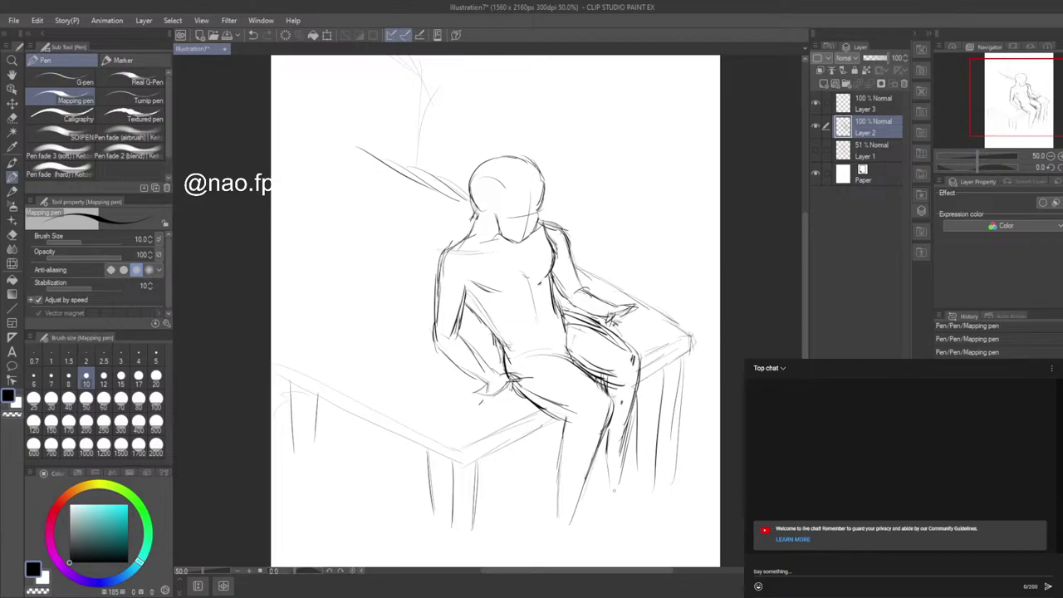
Step: Rough in both feet, and erase them together with the lower ends of the legs
drag(630, 464, 622, 484)
mouse_move(557, 507)
mouse_down()
mouse_move(542, 532)
mouse_move(570, 529)
mouse_move(568, 503)
mouse_up()
click(12, 234)
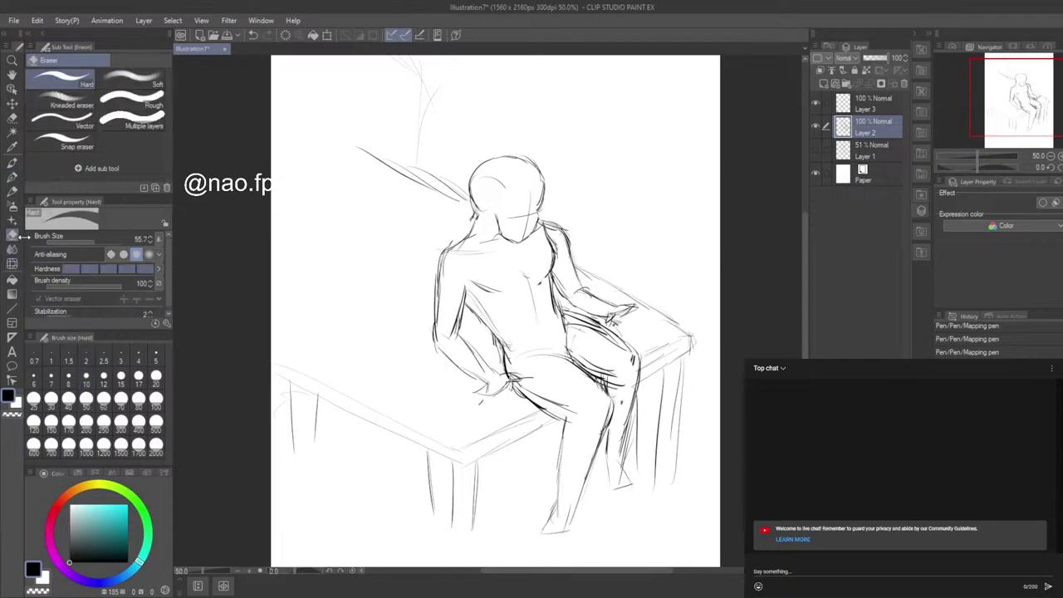
mouse_move(532, 549)
mouse_down()
mouse_move(537, 523)
mouse_move(569, 530)
mouse_move(587, 520)
mouse_move(575, 516)
mouse_move(621, 509)
mouse_move(621, 492)
mouse_move(603, 487)
mouse_move(641, 475)
mouse_move(575, 496)
mouse_move(604, 494)
mouse_move(579, 489)
mouse_up()
drag(633, 459, 607, 465)
Step: Draw a wavy line across the ends of both lower legs toward the bench's far legs
click(13, 176)
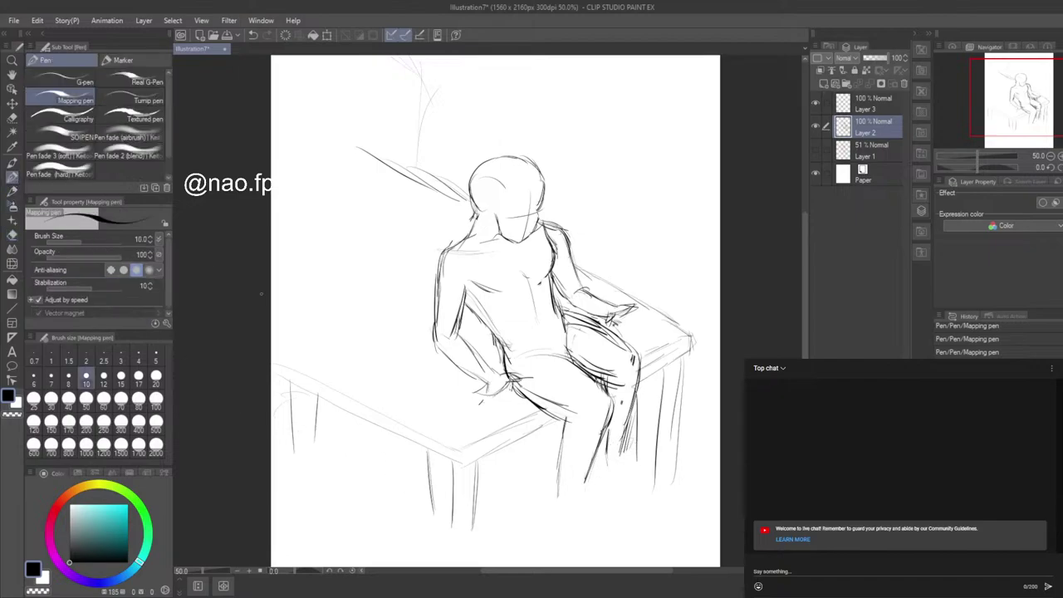
drag(524, 506, 677, 462)
scroll(605, 460, down, 2)
drag(806, 286, 807, 304)
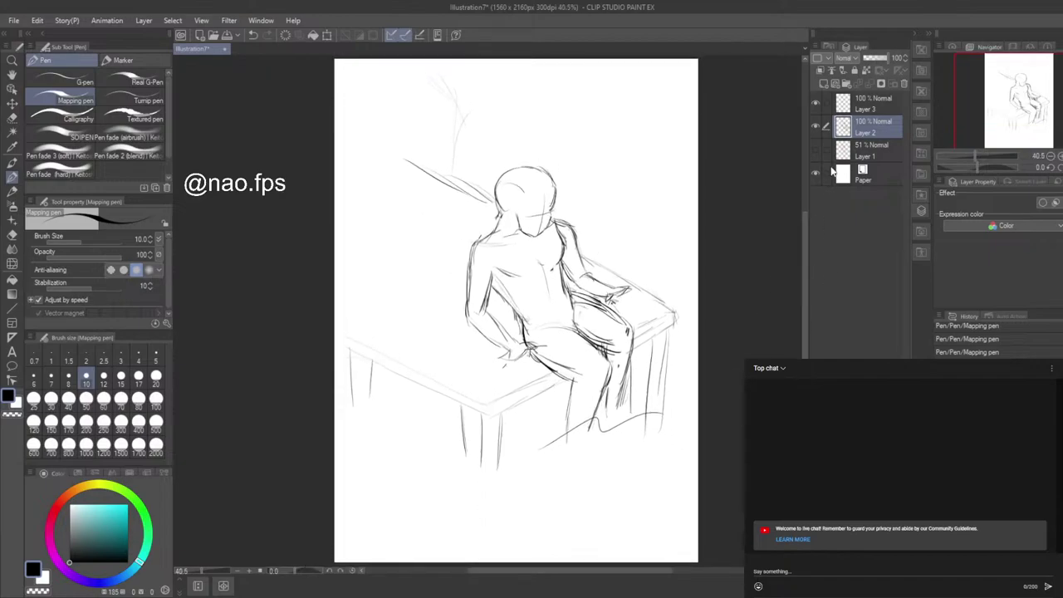
Step: Lower Layer 2's opacity to 14% and replace the empty Layer 3 with a new vector layer
click(877, 58)
drag(877, 58, 866, 59)
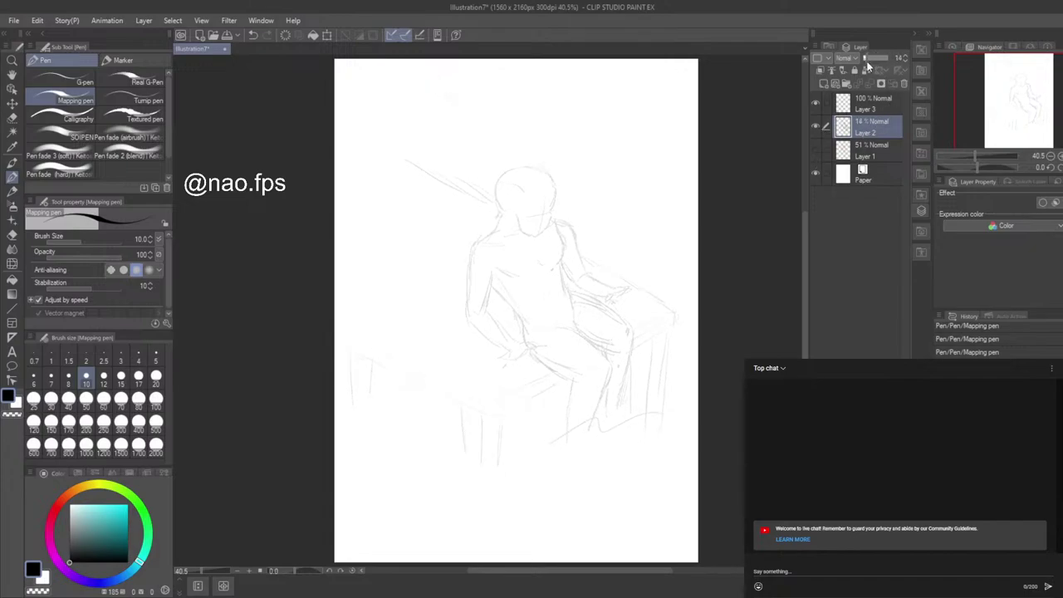
click(837, 98)
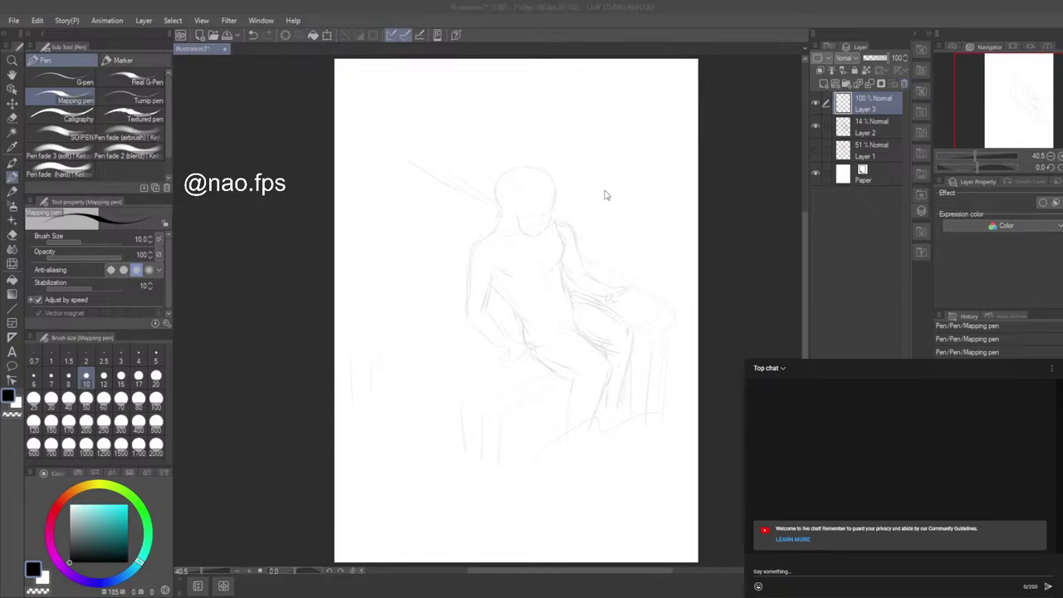
click(563, 236)
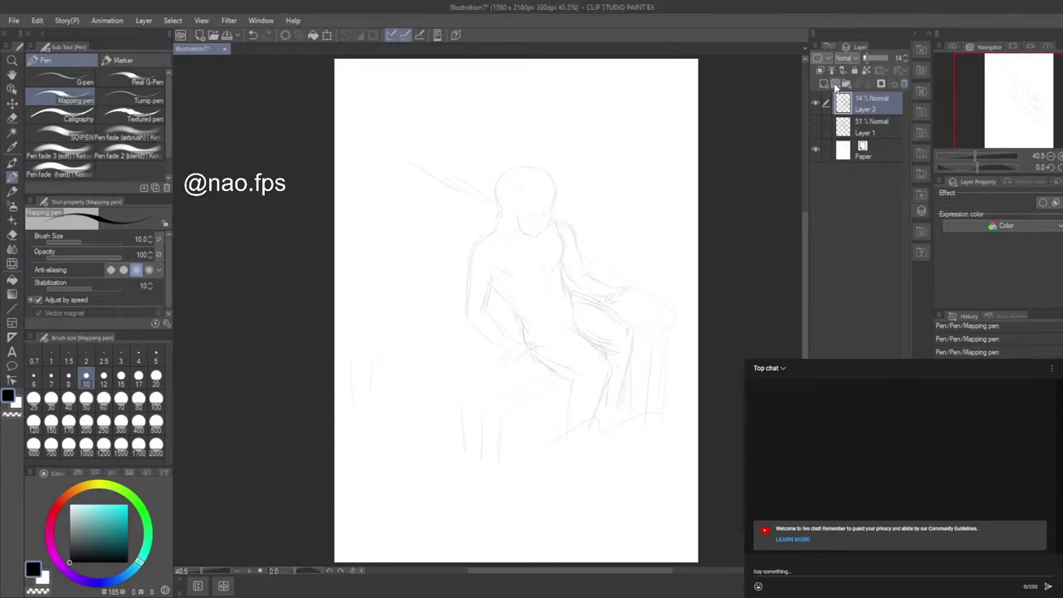
click(835, 83)
Step: Draw long curved hair strands falling from the crown along the near side of the face to the chin
scroll(539, 209, up, 2)
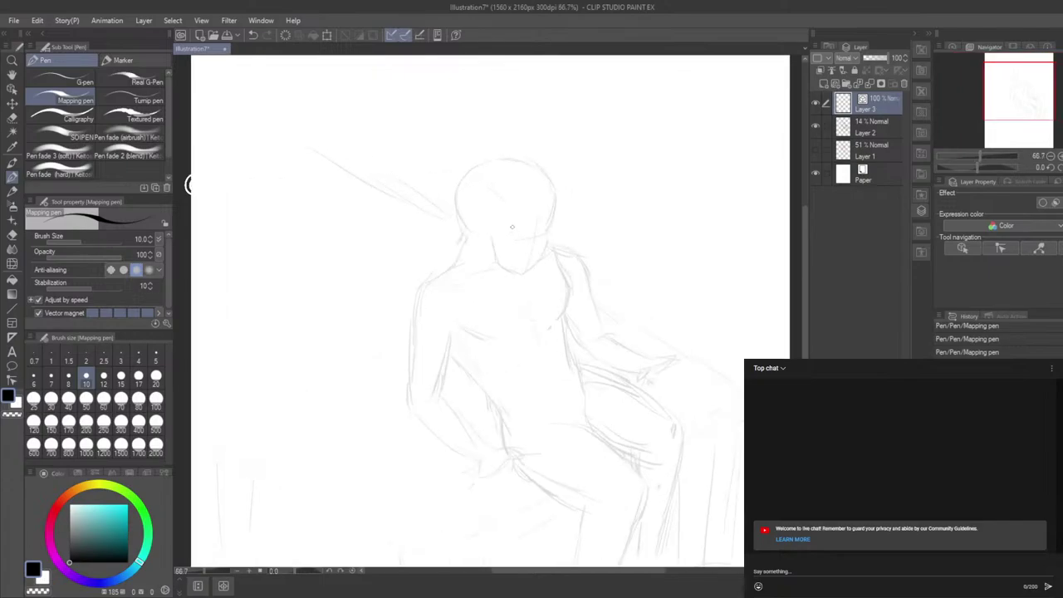
drag(503, 179, 474, 255)
key(ctrl+z)
drag(491, 185, 480, 268)
drag(500, 192, 478, 272)
mouse_move(497, 197)
mouse_down()
mouse_move(482, 250)
mouse_move(495, 272)
mouse_up()
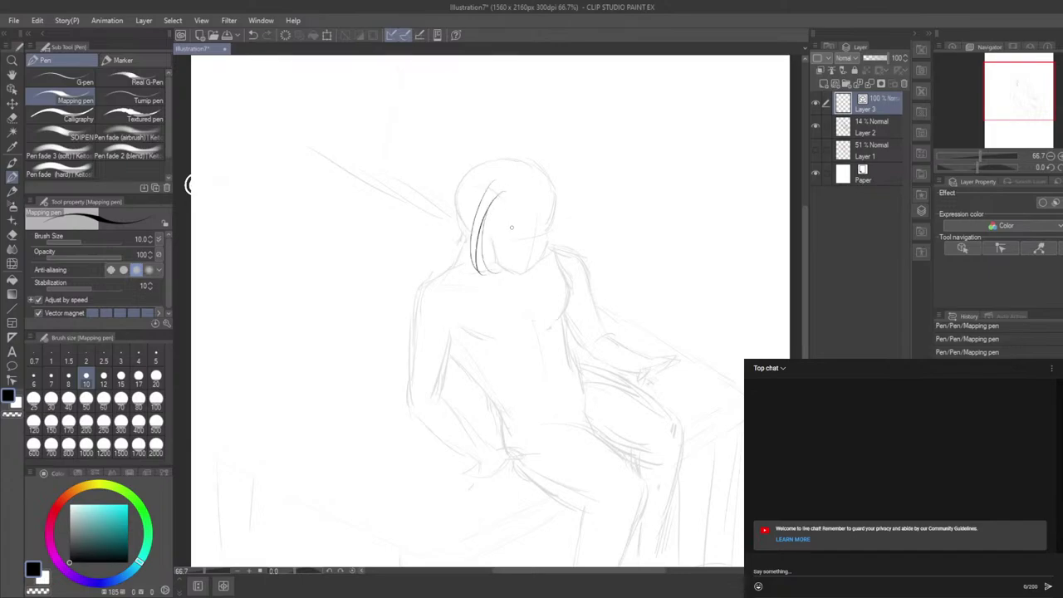
drag(510, 194, 487, 268)
key(ctrl+z)
key(ctrl+z)
drag(480, 228, 503, 270)
drag(510, 191, 500, 272)
Step: Add hair strands behind the near side of the face and the outer contour at the back of the head
drag(463, 186, 446, 236)
drag(481, 198, 451, 269)
key(ctrl+z)
mouse_move(482, 197)
mouse_down()
mouse_move(455, 235)
mouse_move(464, 233)
mouse_move(461, 276)
mouse_up()
drag(478, 223, 470, 280)
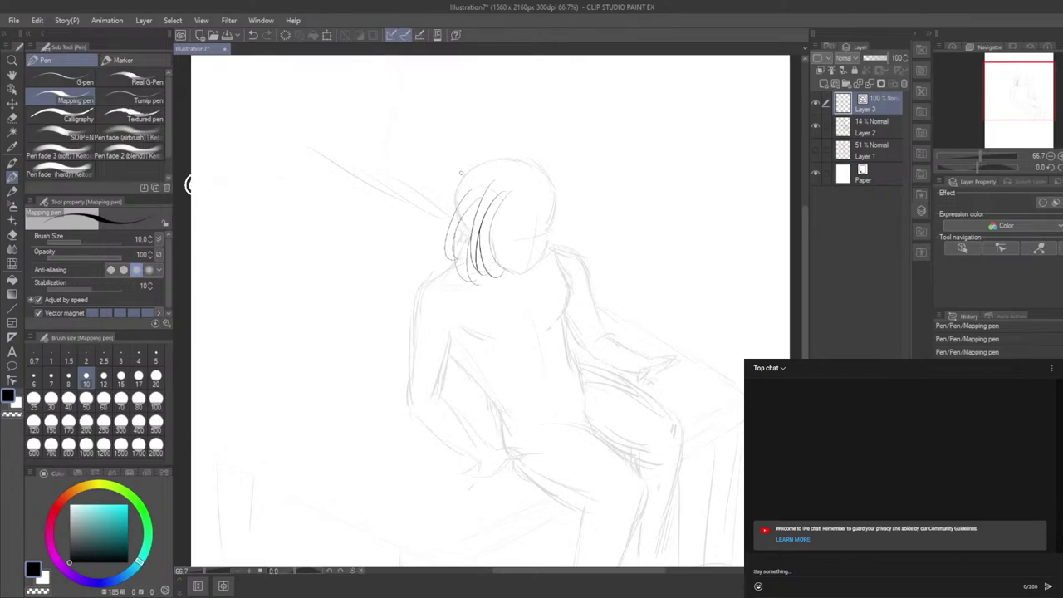
mouse_move(467, 168)
mouse_down()
mouse_move(436, 217)
mouse_move(448, 247)
mouse_up()
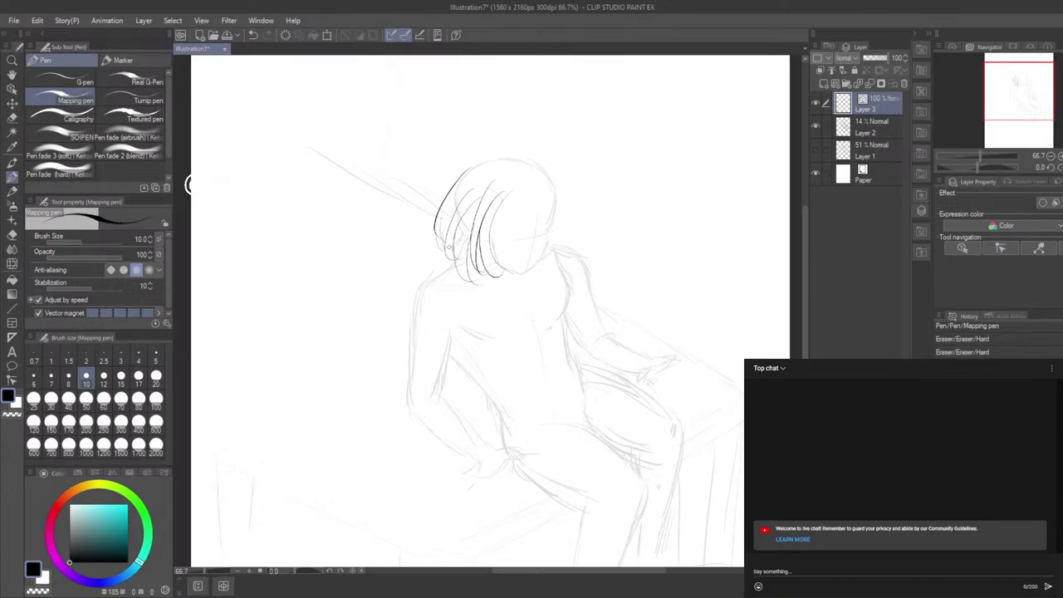
Step: Draw the outer hair contour and short strands on the far side of the face
mouse_move(555, 186)
mouse_down()
mouse_move(567, 246)
mouse_move(550, 249)
mouse_up()
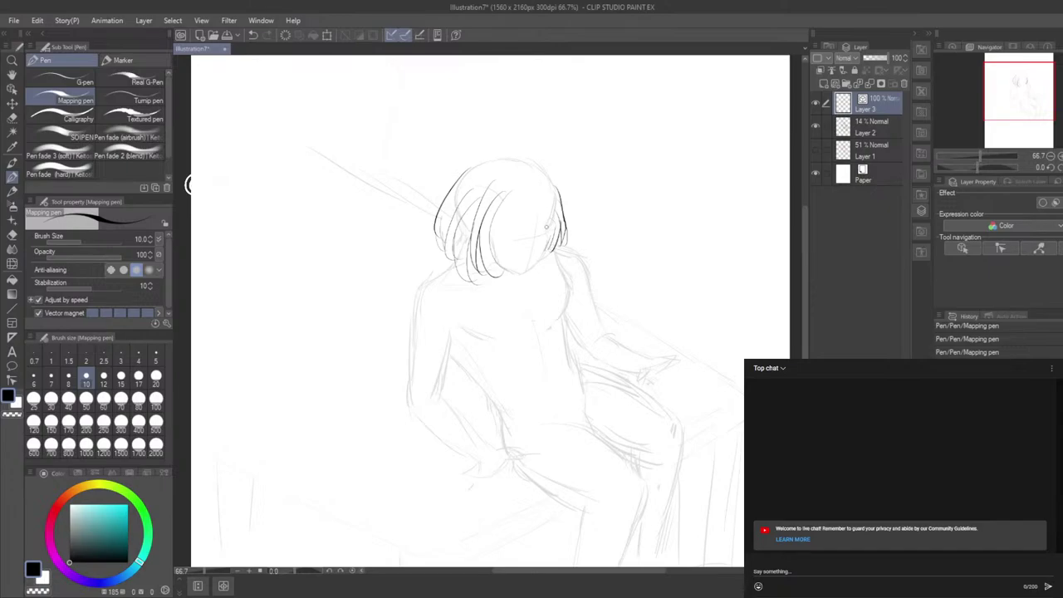
drag(546, 235, 544, 252)
scroll(537, 234, up, 1)
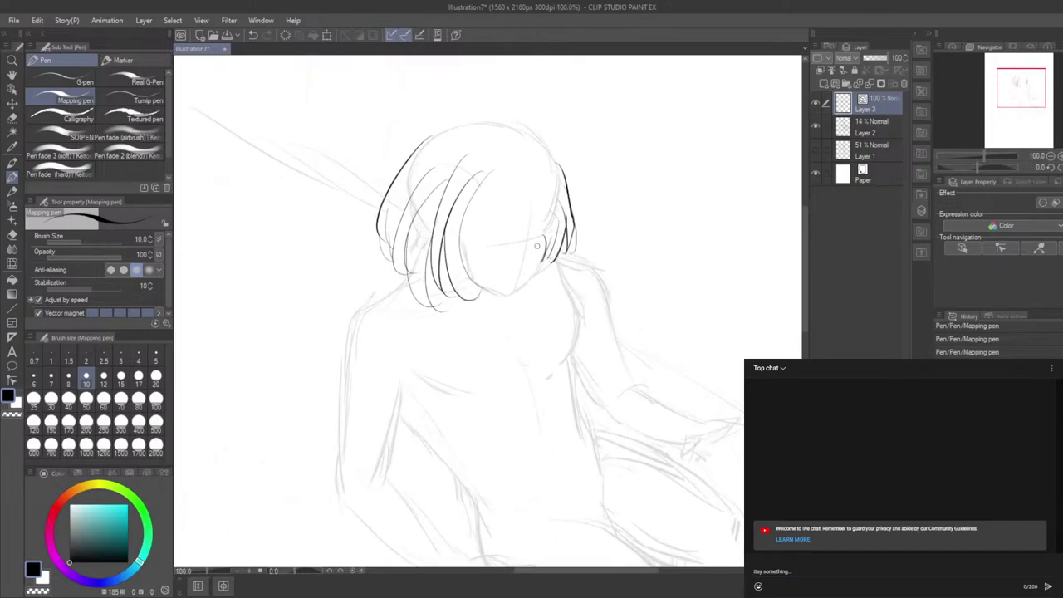
key(ctrl+z)
key(ctrl+z)
Step: Draw the jawline from the far cheek down to the chin
drag(549, 241, 520, 288)
key(ctrl+z)
drag(545, 230, 512, 289)
key(ctrl+z)
drag(546, 232, 508, 298)
key(ctrl+z)
drag(547, 232, 508, 297)
Step: Draw curved fringe strands across the forehead from the near side of the face
drag(482, 185, 479, 221)
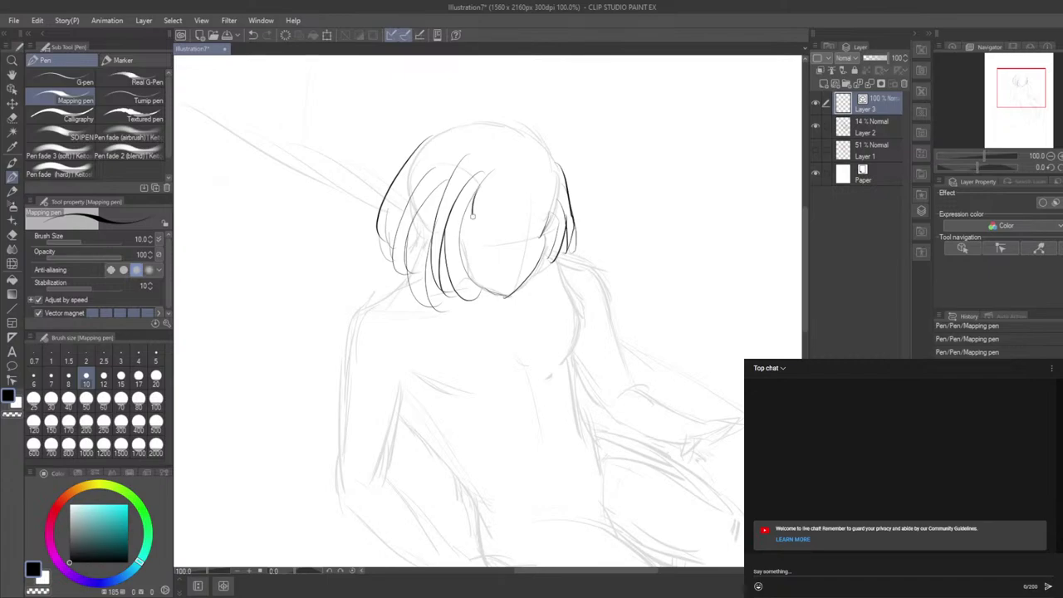
drag(511, 170, 496, 220)
key(ctrl+z)
key(ctrl+z)
drag(464, 218, 468, 238)
mouse_move(496, 179)
mouse_down()
mouse_move(476, 234)
mouse_move(472, 226)
mouse_up()
key(ctrl+z)
drag(502, 184, 496, 236)
drag(516, 186, 504, 234)
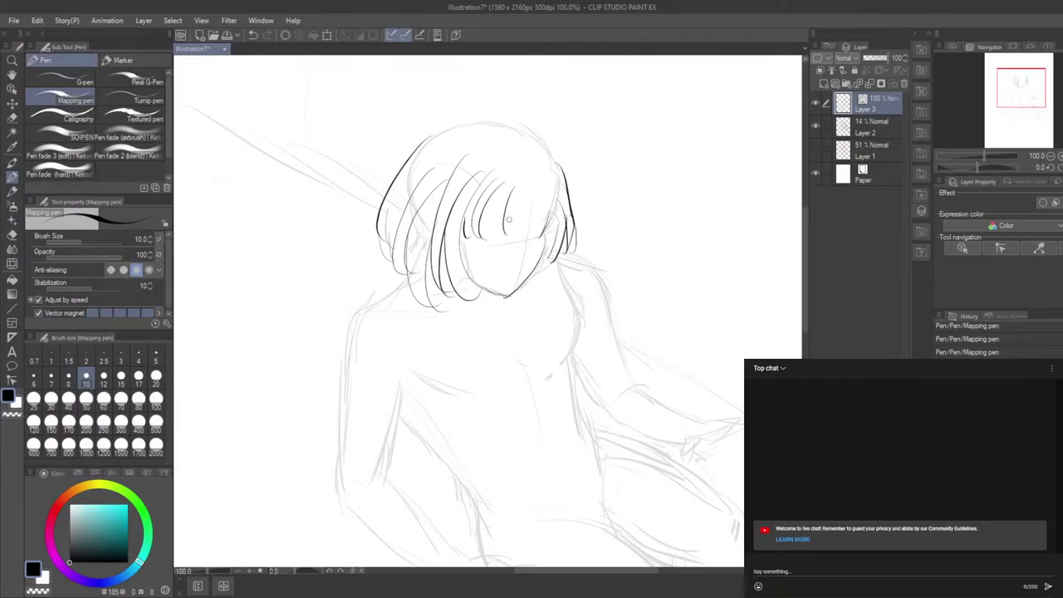
Step: Add a short strand beside the near cheek and fill in the strands by the far cheek
mouse_move(492, 198)
mouse_down()
mouse_move(506, 248)
mouse_move(485, 264)
mouse_up()
drag(472, 223, 487, 265)
key(ctrl+z)
drag(555, 215, 545, 262)
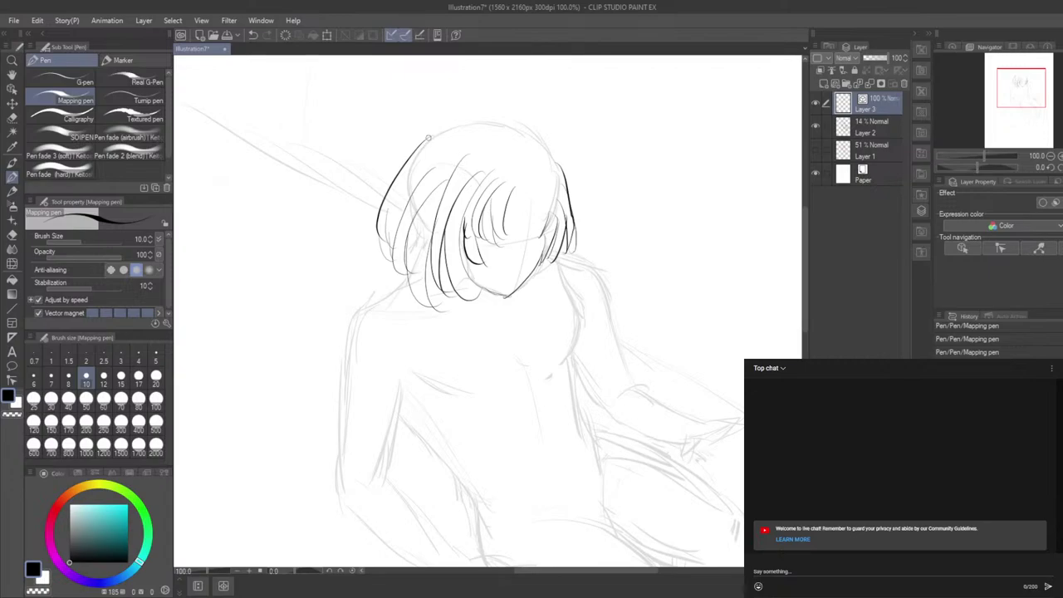
Step: Outline the hair over the top of the head and add curved strands across the crown
drag(431, 137, 539, 135)
key(ctrl+z)
mouse_move(435, 129)
mouse_down()
mouse_move(517, 127)
mouse_move(556, 162)
mouse_up()
key(ctrl+z)
drag(519, 125, 555, 169)
mouse_move(438, 156)
mouse_down()
mouse_move(496, 134)
mouse_move(506, 151)
mouse_up()
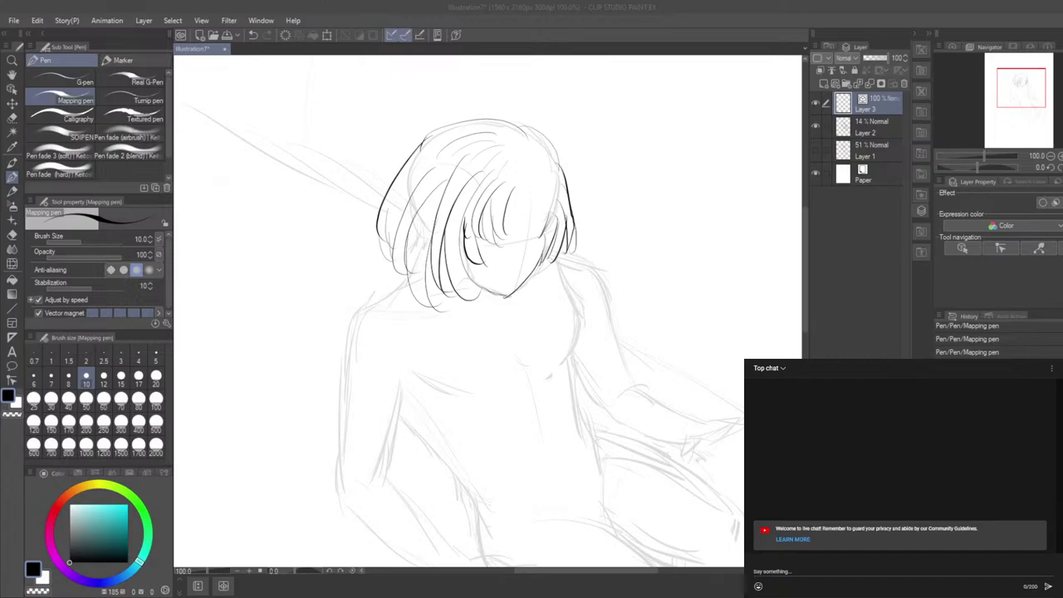
click(342, 267)
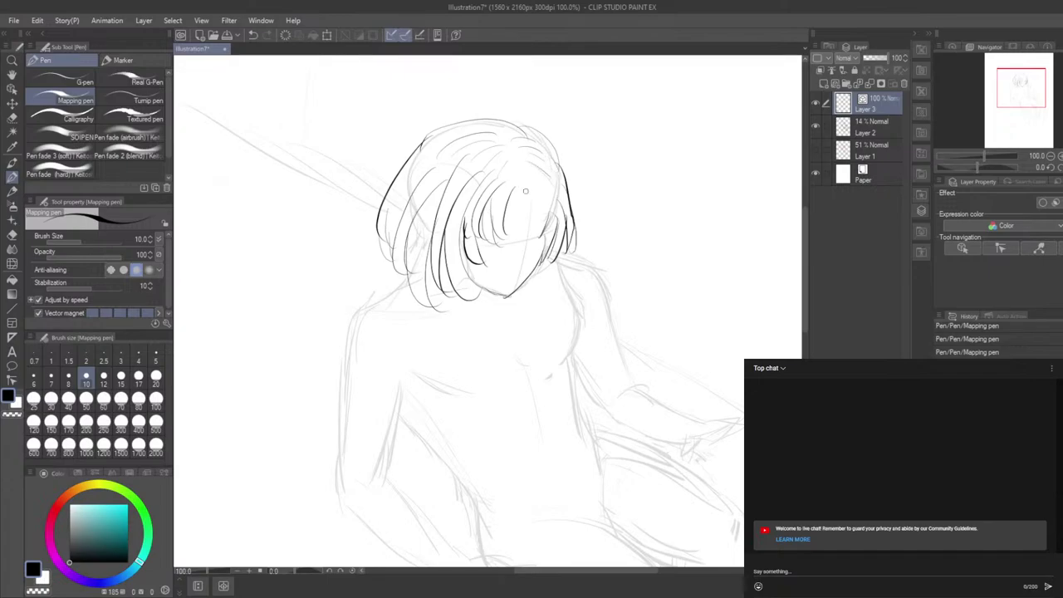
Step: Redraw the fringe strands over the middle and far side of the forehead
mouse_move(531, 231)
mouse_down()
mouse_move(535, 202)
mouse_move(539, 229)
mouse_up()
key(ctrl+z)
key(ctrl+z)
key(ctrl+z)
drag(516, 184, 518, 206)
Step: Select the Vector eraser for trimming lines, and rework the tip of the hair strand beside the near cheek with the Mapping pen
click(12, 235)
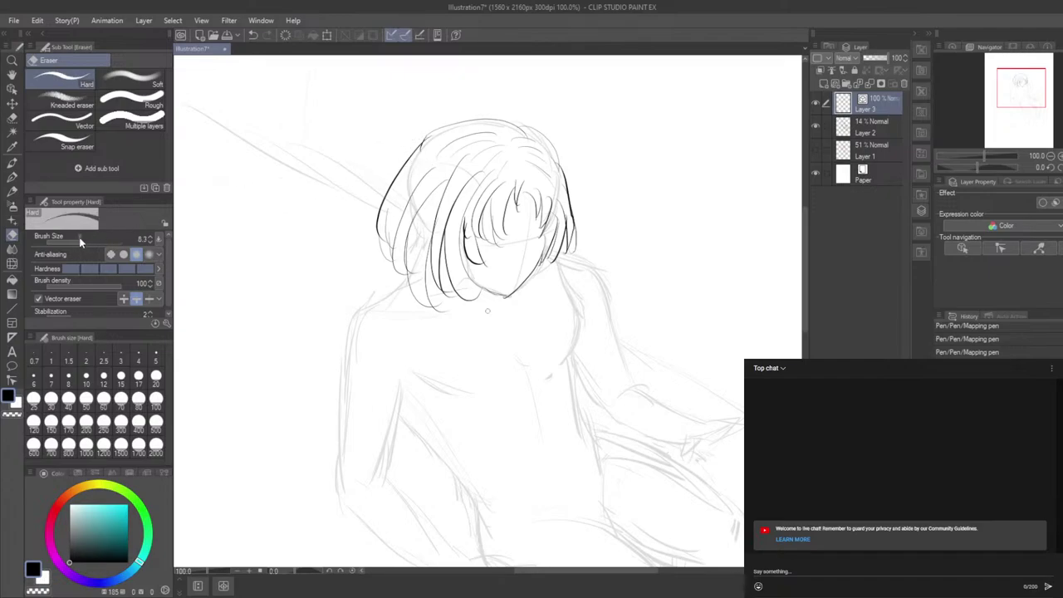
click(62, 120)
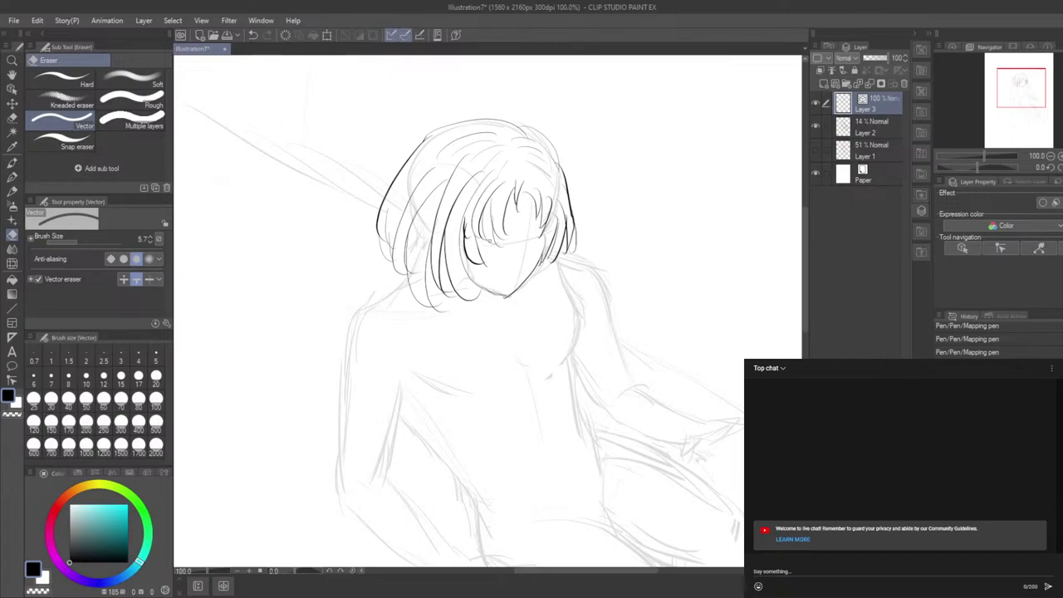
scroll(491, 238, up, 3)
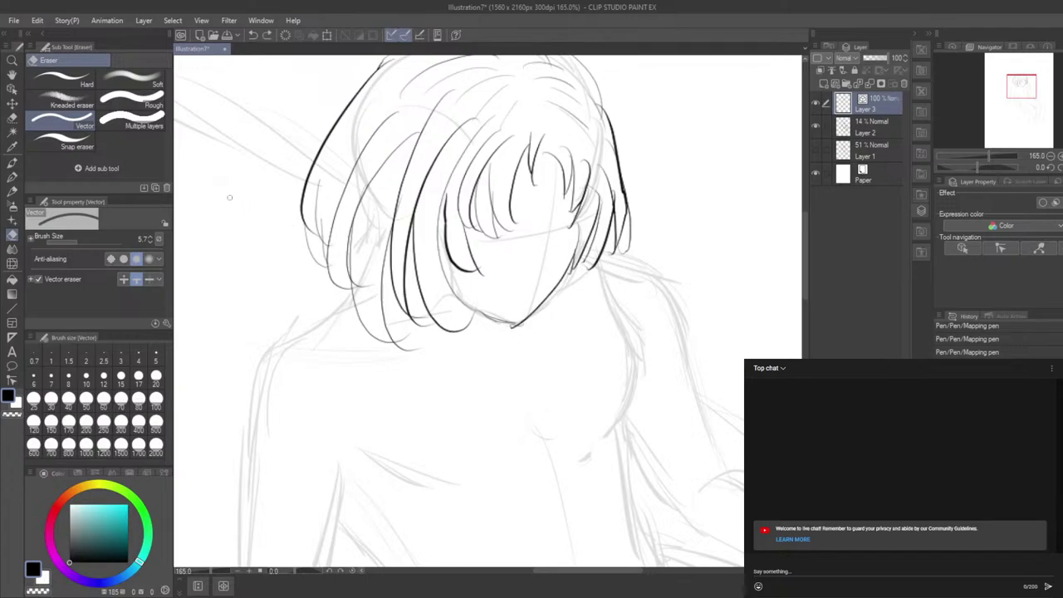
click(12, 176)
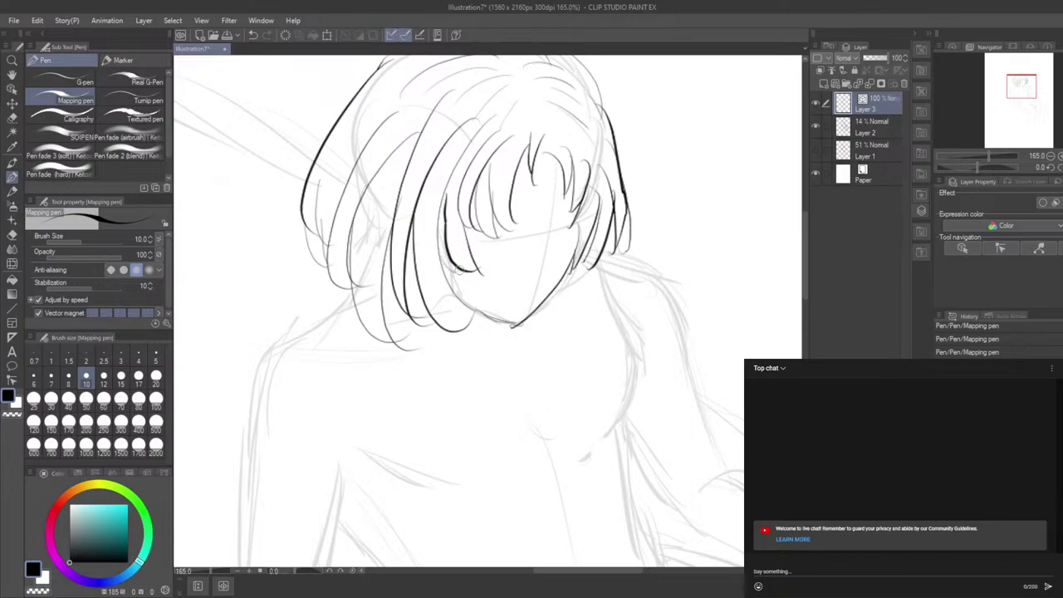
key(ctrl+z)
drag(441, 260, 458, 275)
scroll(491, 424, up, 1)
scroll(490, 423, down, 1)
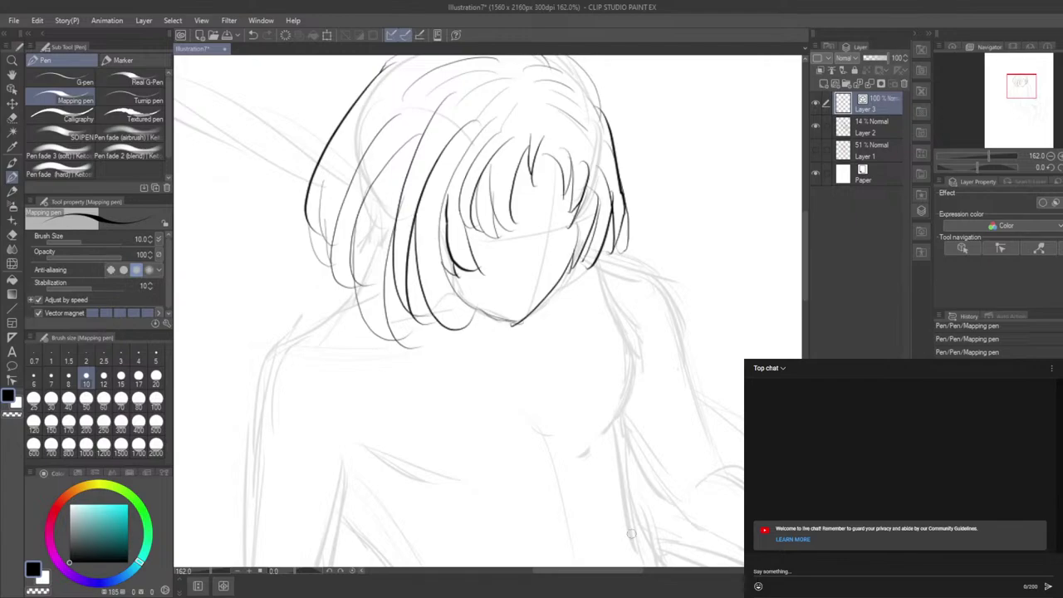
Step: Try to outline the far side of the torso closely along the chest and waist with the Mapping pen
drag(804, 232, 796, 215)
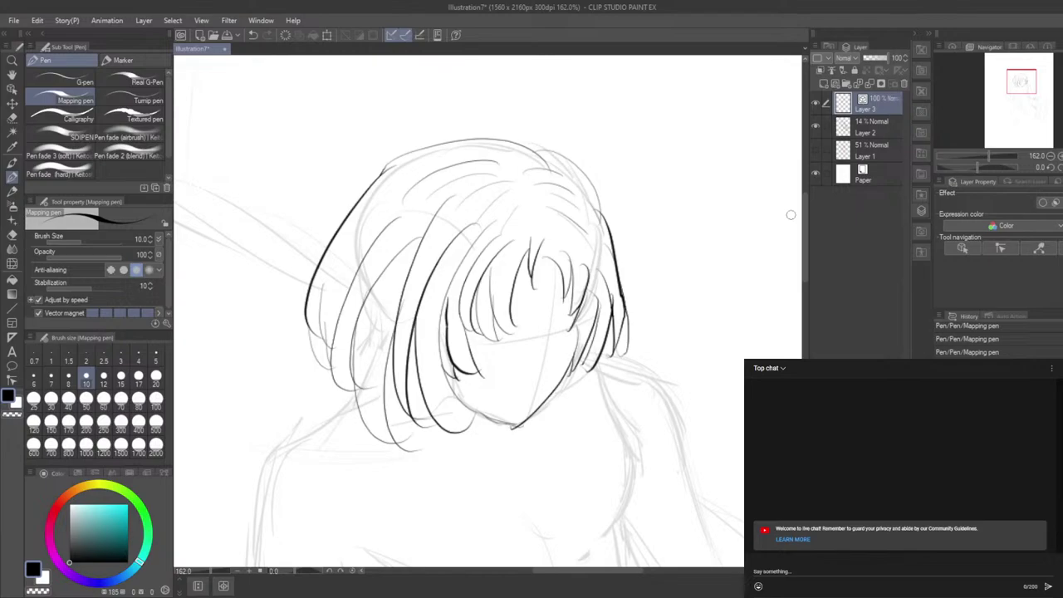
drag(805, 250, 803, 291)
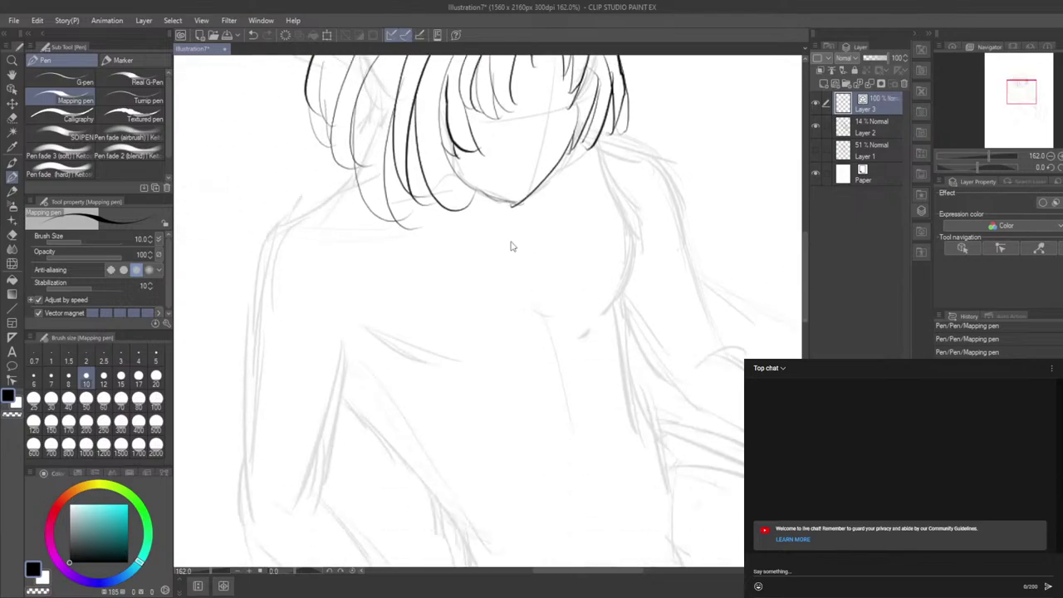
scroll(511, 247, down, 3)
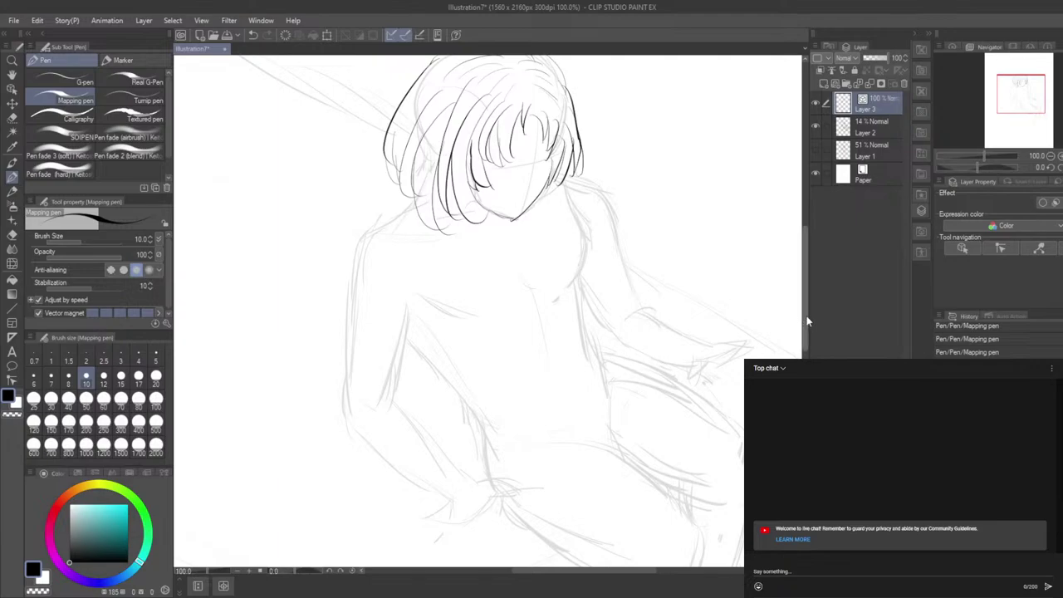
drag(808, 322, 805, 287)
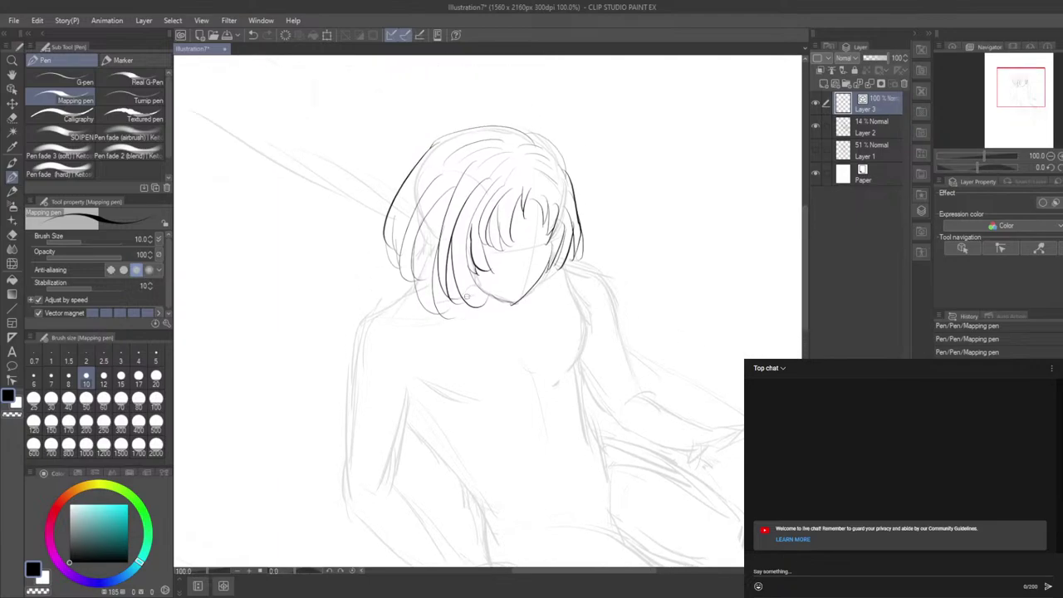
mouse_move(566, 283)
mouse_down()
mouse_move(579, 313)
mouse_move(587, 379)
mouse_up()
key(ctrl+z)
mouse_move(569, 323)
mouse_down()
mouse_move(583, 345)
mouse_move(583, 387)
mouse_up()
key(ctrl+z)
drag(584, 325, 582, 391)
key(ctrl+z)
mouse_move(574, 307)
mouse_down()
mouse_move(594, 330)
mouse_move(583, 383)
mouse_up()
key(ctrl+z)
mouse_move(574, 324)
mouse_down()
mouse_move(590, 344)
mouse_move(586, 402)
mouse_move(615, 462)
mouse_up()
drag(565, 298, 580, 329)
mouse_move(572, 288)
mouse_down()
mouse_move(577, 322)
mouse_move(569, 315)
mouse_up()
key(ctrl+z)
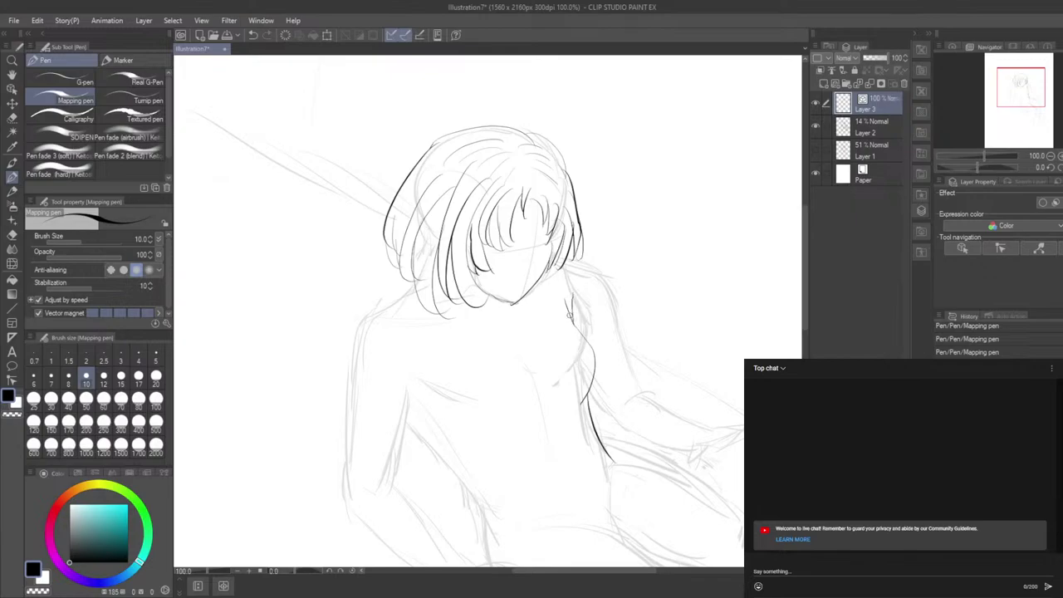
Step: Undo the close-fitting outline strokes on the far side of the torso
scroll(397, 431, down, 1)
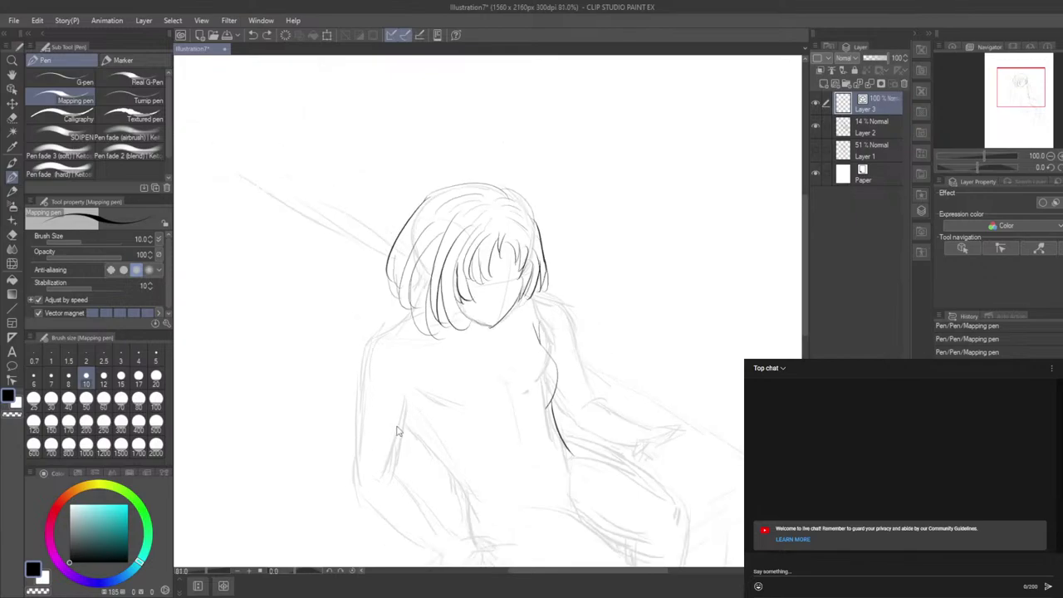
scroll(398, 431, down, 1)
drag(804, 291, 804, 326)
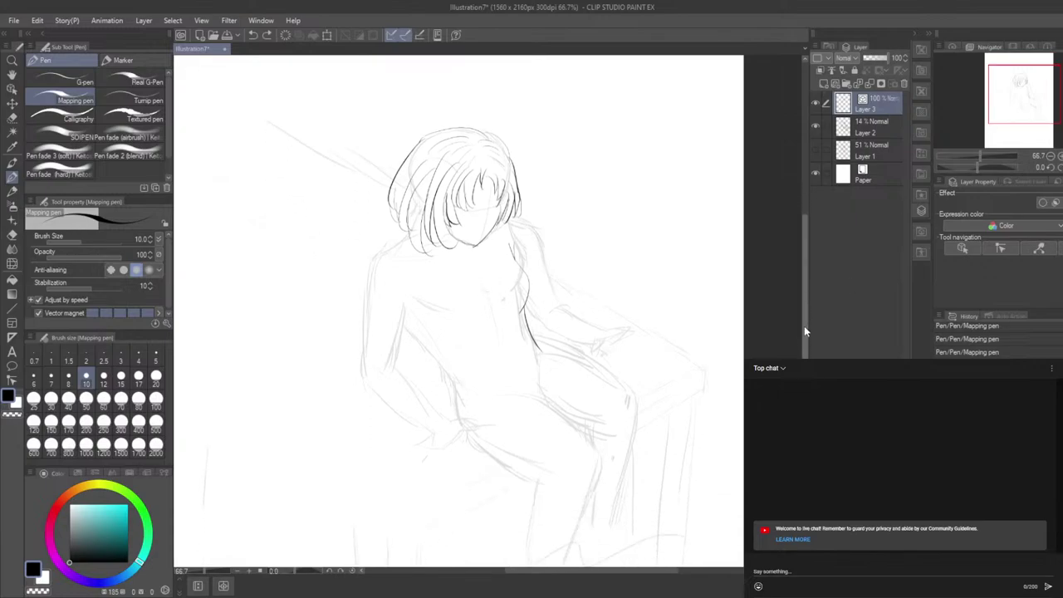
scroll(501, 347, up, 1)
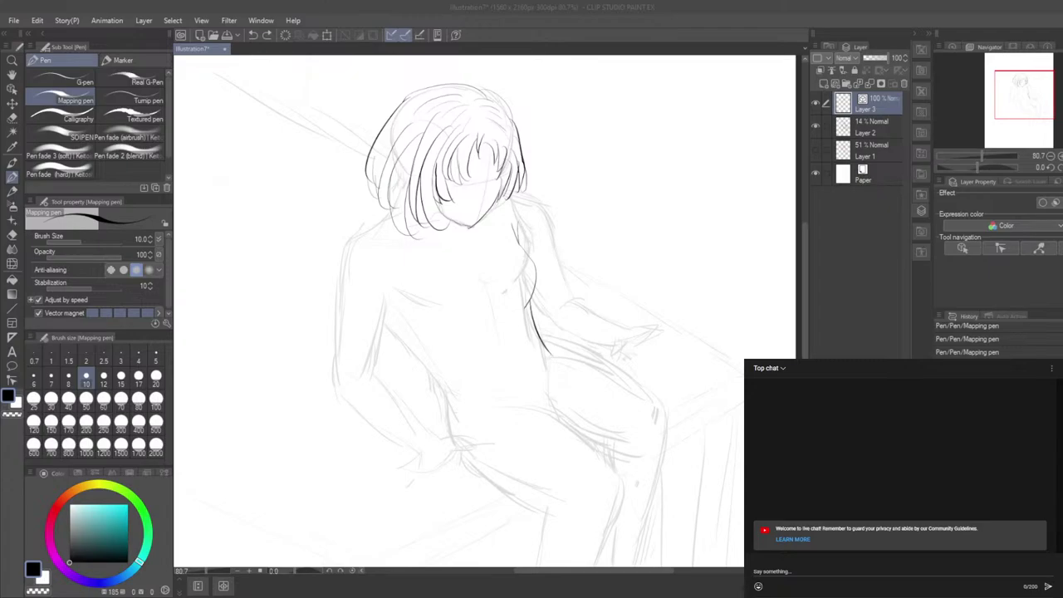
key(alt+Tab)
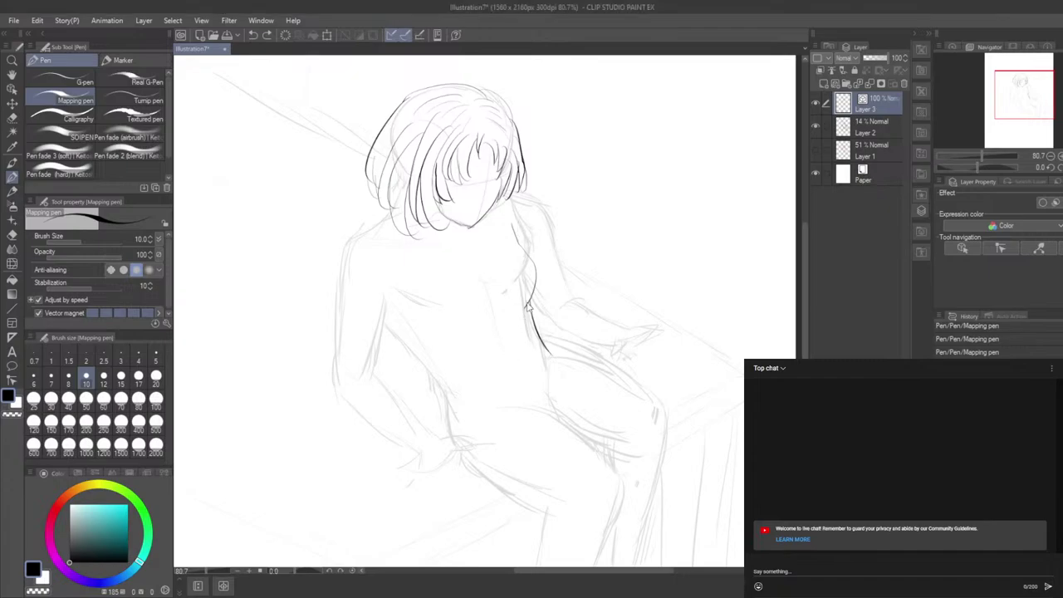
key(ctrl+z)
key(ctrl+z)
Step: Draw the far edge of a loose shirt from the chest down to the hem, curving in at the hip
mouse_move(529, 243)
mouse_down()
mouse_move(526, 304)
mouse_move(528, 255)
mouse_move(552, 324)
mouse_up()
key(ctrl+z)
key(ctrl+y)
key(ctrl+z)
mouse_move(533, 289)
mouse_down()
mouse_move(555, 351)
mouse_move(557, 337)
mouse_move(553, 369)
mouse_up()
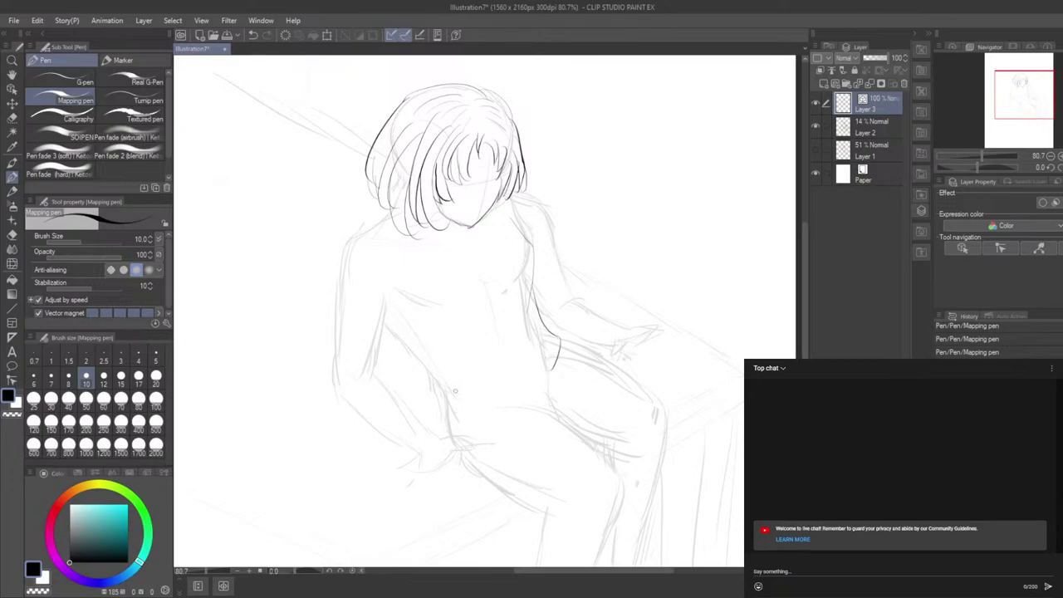
Step: Draw the shirt hem across the waist from the near side to the far hip, with small folds along it
drag(431, 386, 451, 415)
key(ctrl+z)
key(ctrl+z)
mouse_move(559, 353)
mouse_down()
mouse_move(477, 400)
mouse_move(508, 395)
mouse_move(449, 413)
mouse_up()
key(ctrl+z)
mouse_move(454, 413)
mouse_down()
mouse_move(490, 401)
mouse_move(505, 371)
mouse_up()
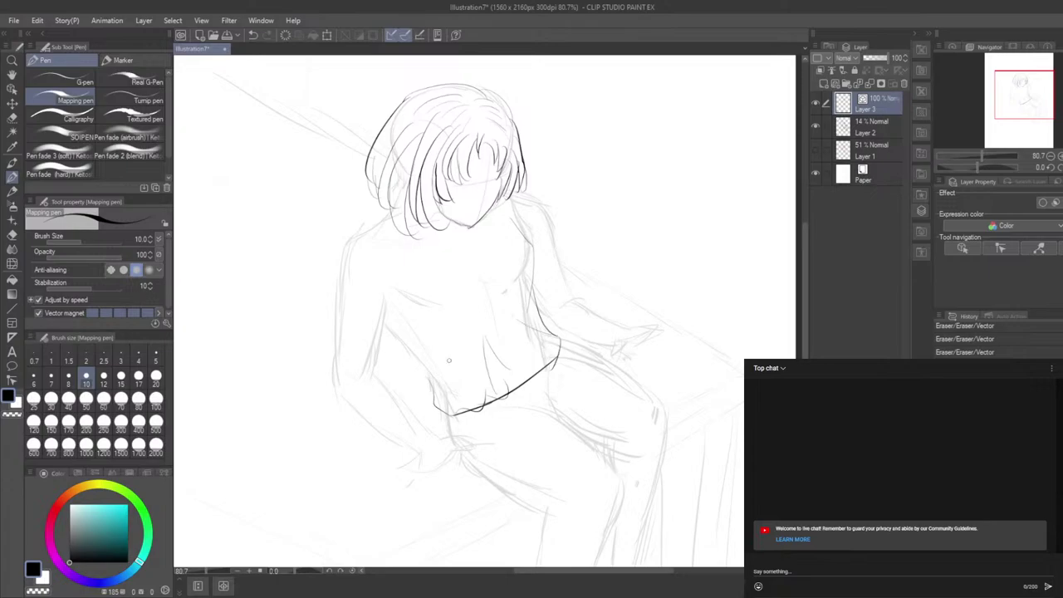
Step: Draw thin vertical fold lines rising from the hem over the front of the shirt
mouse_move(447, 346)
mouse_down()
mouse_move(441, 400)
mouse_move(449, 394)
mouse_up()
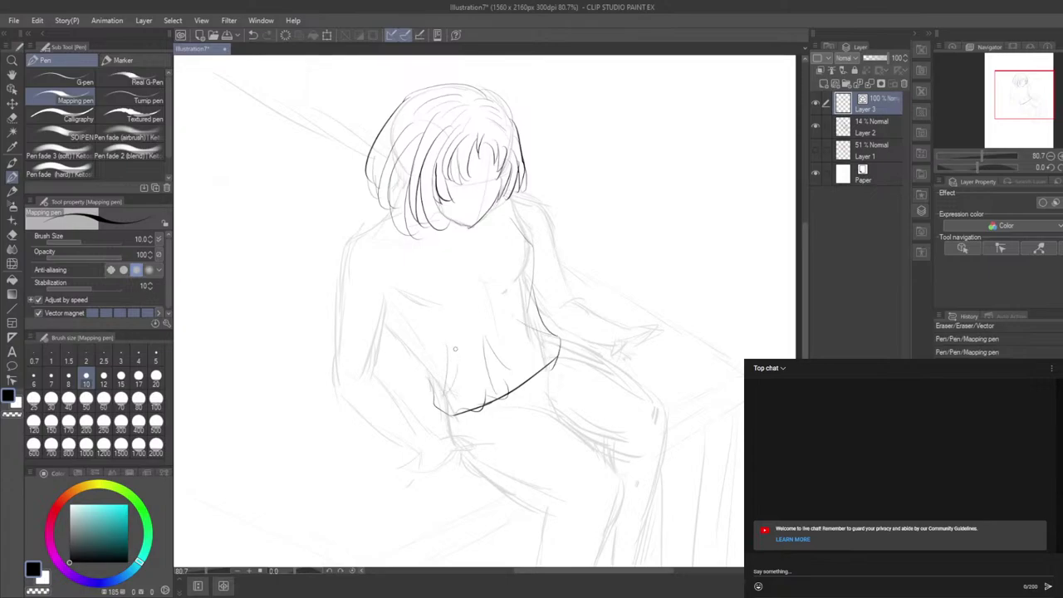
drag(470, 335, 468, 372)
drag(469, 326, 474, 405)
mouse_move(554, 341)
mouse_down()
mouse_move(488, 310)
mouse_move(531, 350)
mouse_up()
key(ctrl+z)
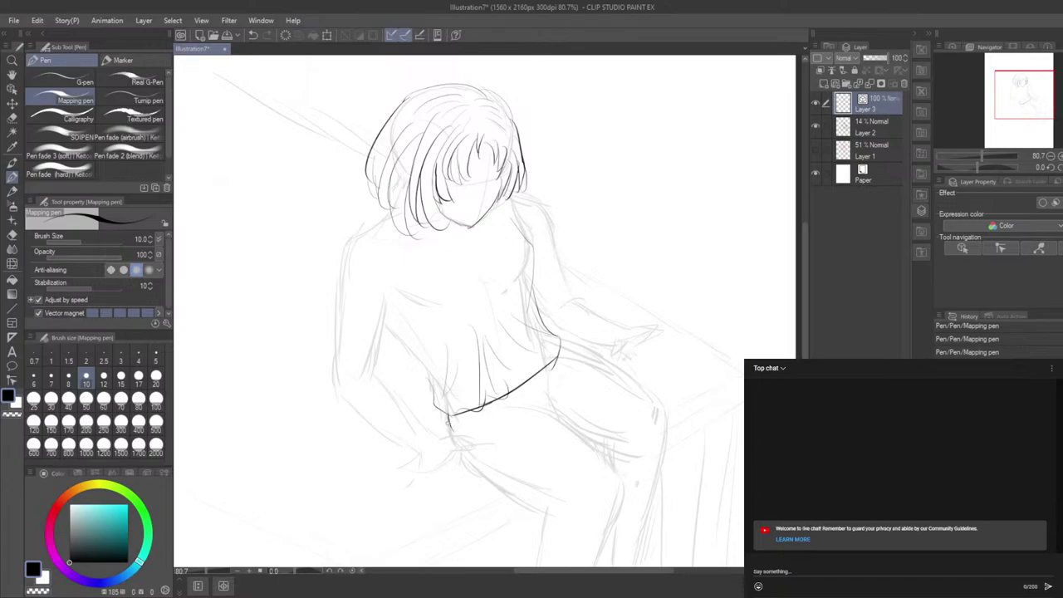
Step: Draw the near edge of the shirt from the armpit down to the waist
drag(450, 424, 456, 438)
drag(386, 326, 419, 369)
key(ctrl+z)
drag(393, 330, 425, 367)
key(ctrl+z)
drag(382, 326, 425, 365)
key(ctrl+z)
drag(383, 322, 420, 371)
drag(425, 382, 422, 325)
key(ctrl+z)
drag(528, 259, 532, 313)
key(ctrl+z)
key(ctrl+y)
key(ctrl+z)
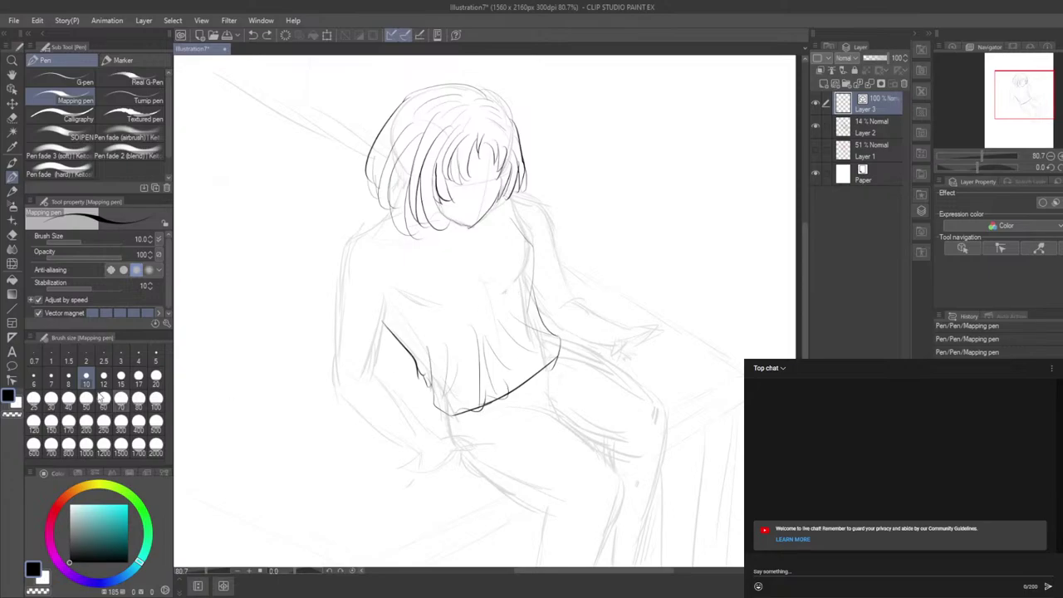
Step: Erase the fold lines on the far half of the shirt with the Vector eraser and redraw them as curves toward the hem
click(12, 235)
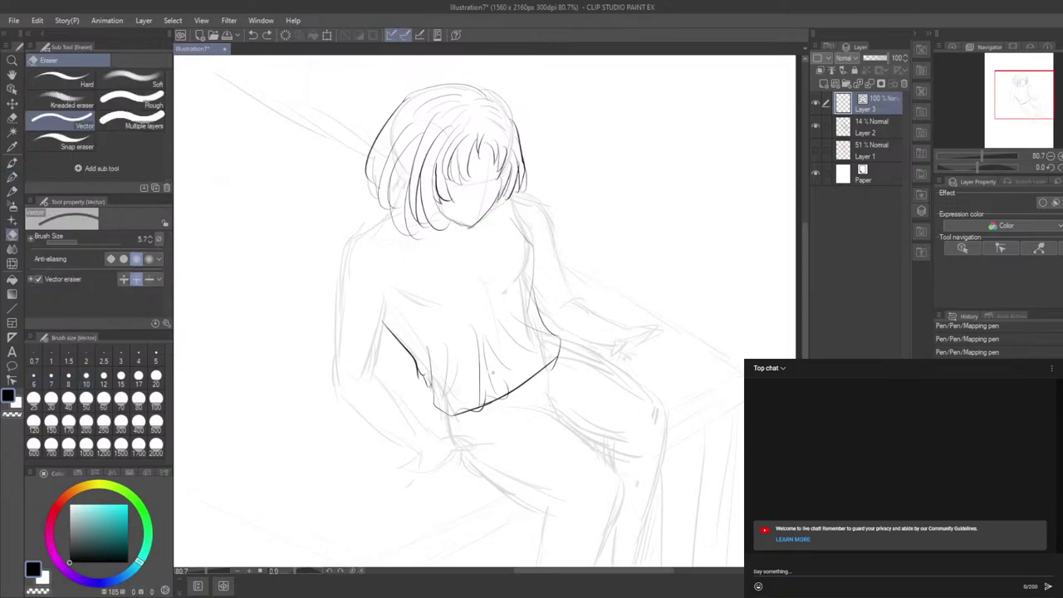
mouse_move(486, 372)
mouse_down()
mouse_move(484, 337)
mouse_move(512, 353)
mouse_up()
click(12, 177)
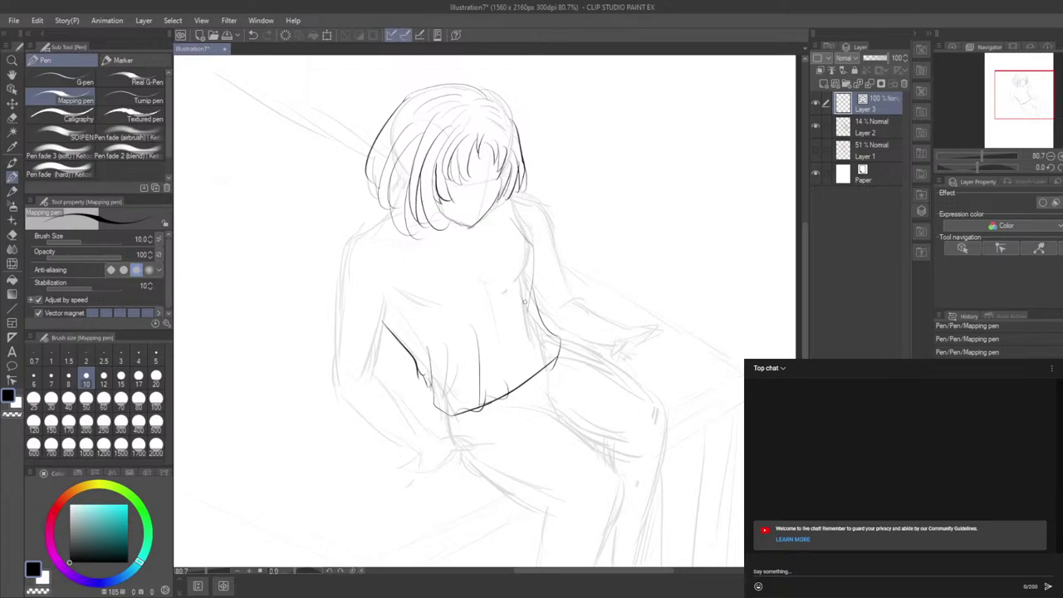
drag(524, 303, 553, 336)
key(ctrl+z)
drag(504, 338, 531, 365)
Step: Erase the straight hem line behind the rounded folds on the near half of the shirt with the Vector eraser
click(12, 234)
scroll(521, 382, up, 6)
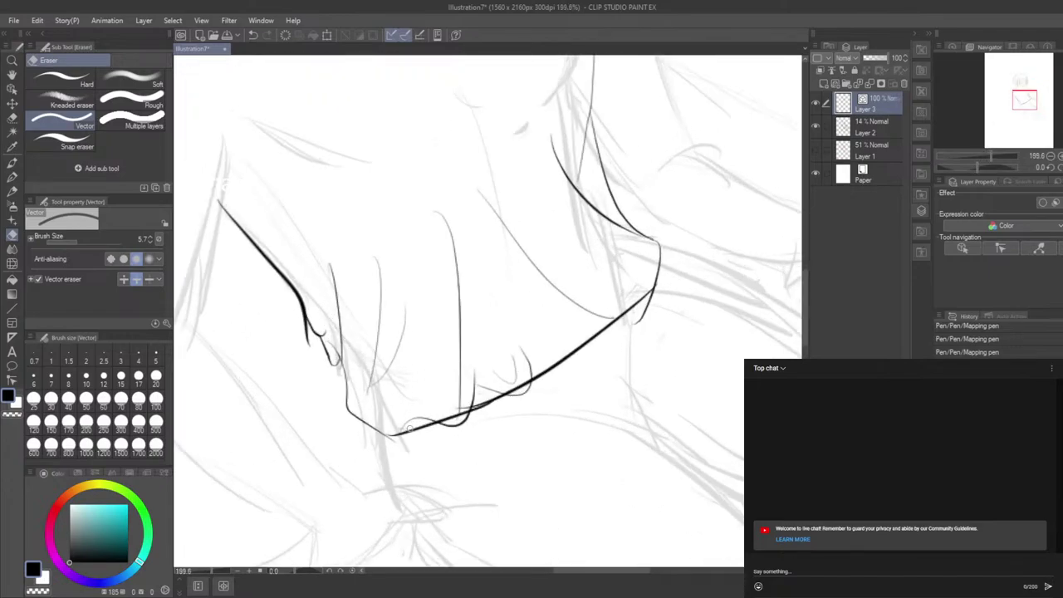
mouse_move(410, 429)
mouse_down()
mouse_move(404, 415)
mouse_move(465, 415)
mouse_move(517, 381)
mouse_move(489, 396)
mouse_up()
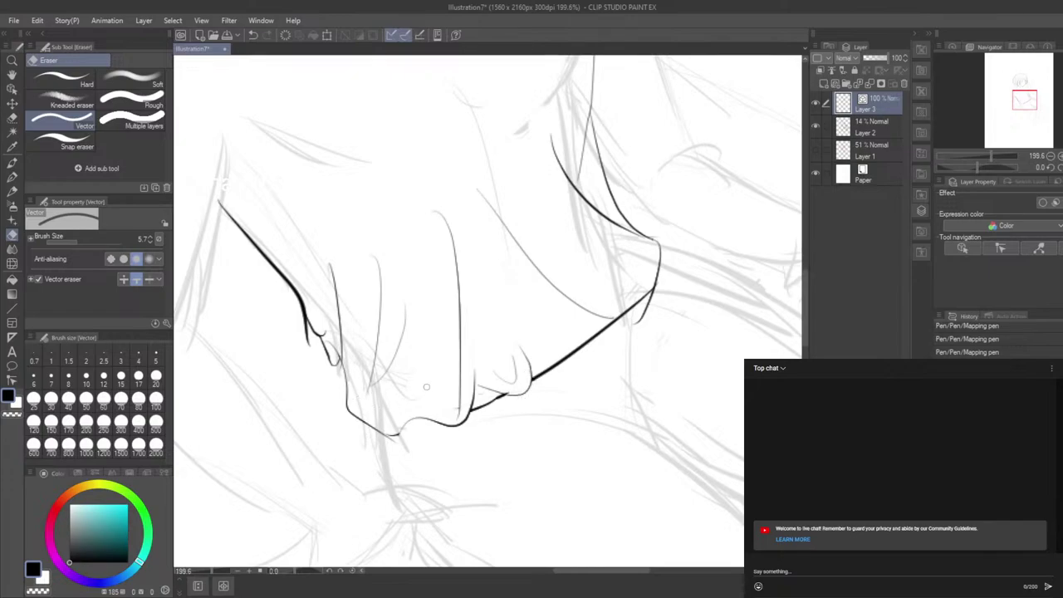
click(634, 304)
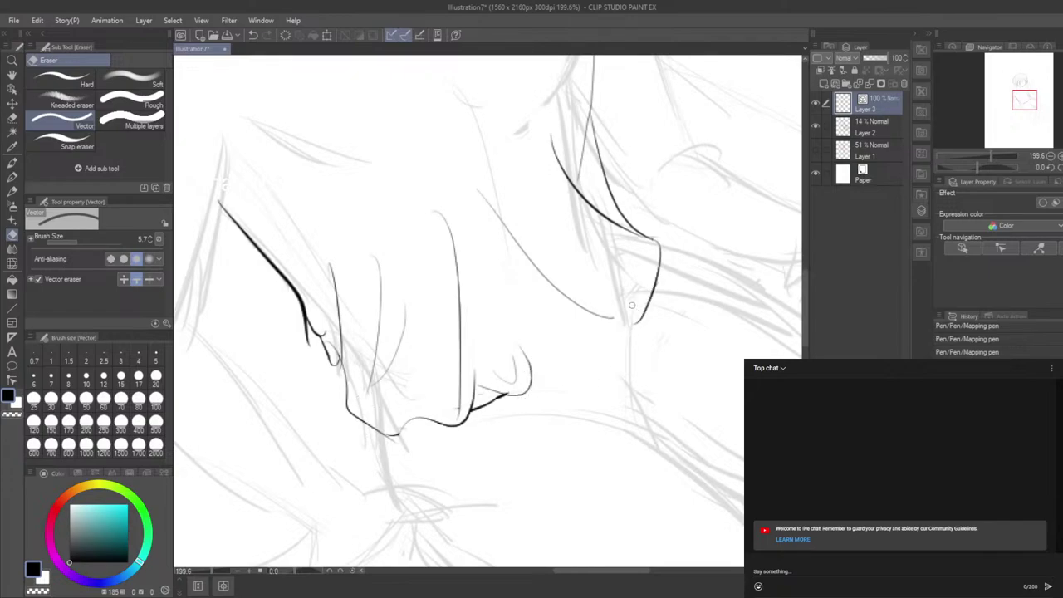
key(ctrl+z)
Step: Redraw the far half of the shirt hem as soft curves and erase the straight line between them
key(p)
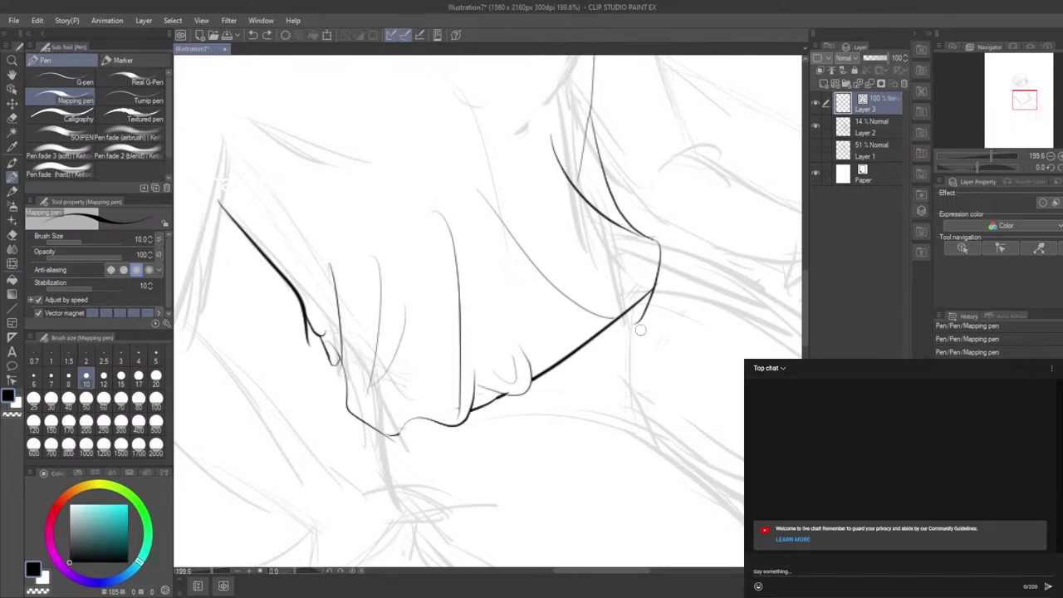
drag(612, 320, 644, 314)
key(ctrl+z)
drag(537, 371, 608, 327)
key(ctrl+z)
mouse_move(530, 375)
mouse_down()
mouse_move(573, 361)
mouse_move(607, 320)
mouse_up()
key(e)
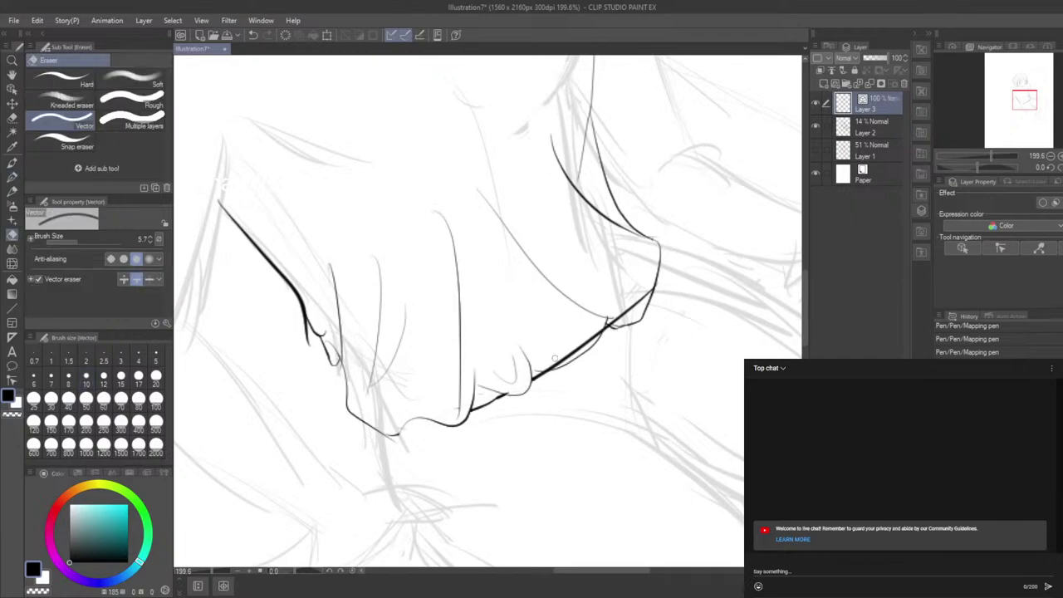
click(568, 349)
Step: Add a long fold line up the middle of the shirt and another beside its near edge
click(12, 177)
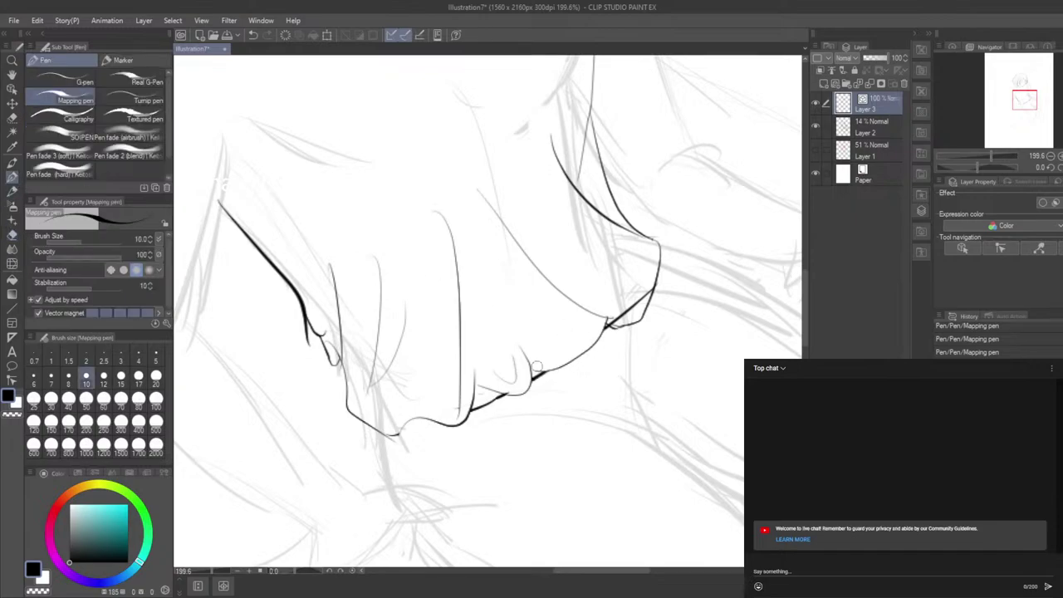
mouse_move(533, 369)
mouse_down()
mouse_move(541, 372)
mouse_move(472, 235)
mouse_up()
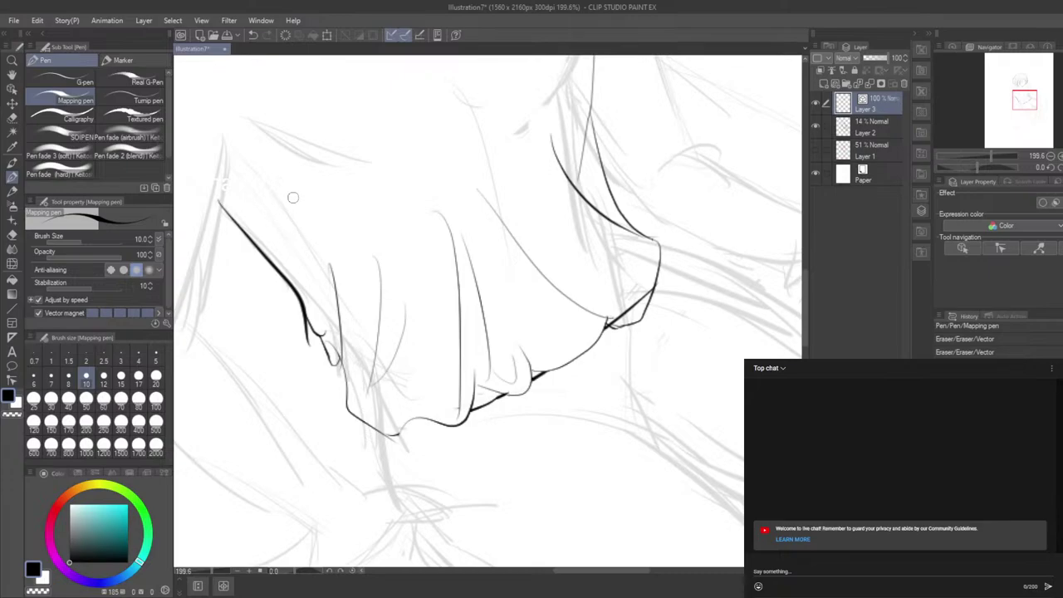
drag(295, 171, 296, 243)
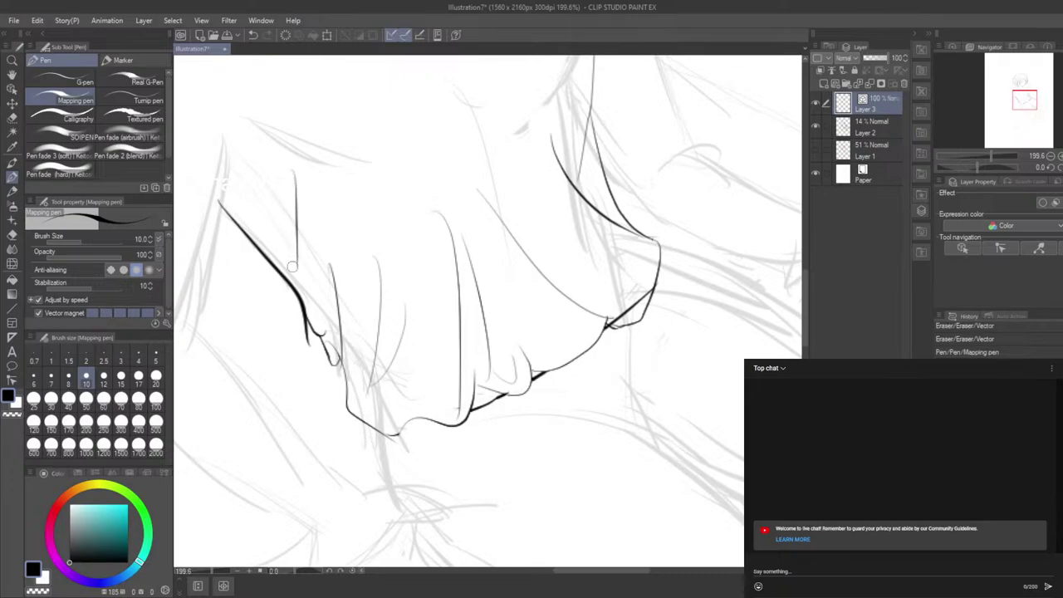
key(ctrl+z)
drag(325, 305, 316, 232)
Step: Add a short fold stroke at the upper end of a near-side fold on the shirt front
drag(804, 320, 849, 254)
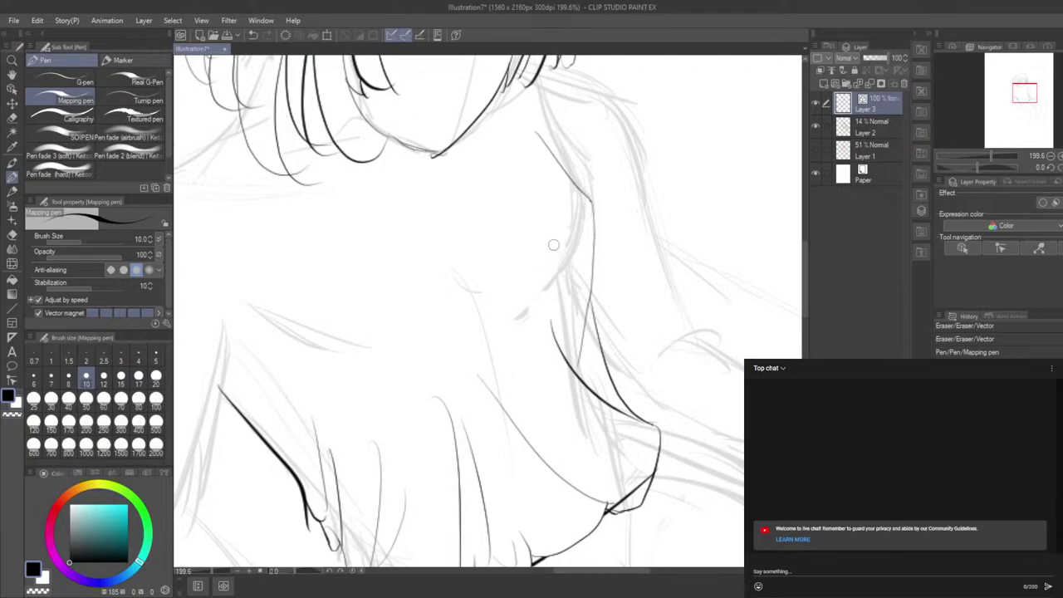
mouse_move(542, 314)
mouse_down()
mouse_move(547, 263)
mouse_move(563, 253)
mouse_move(580, 341)
mouse_up()
key(ctrl+z)
key(ctrl+z)
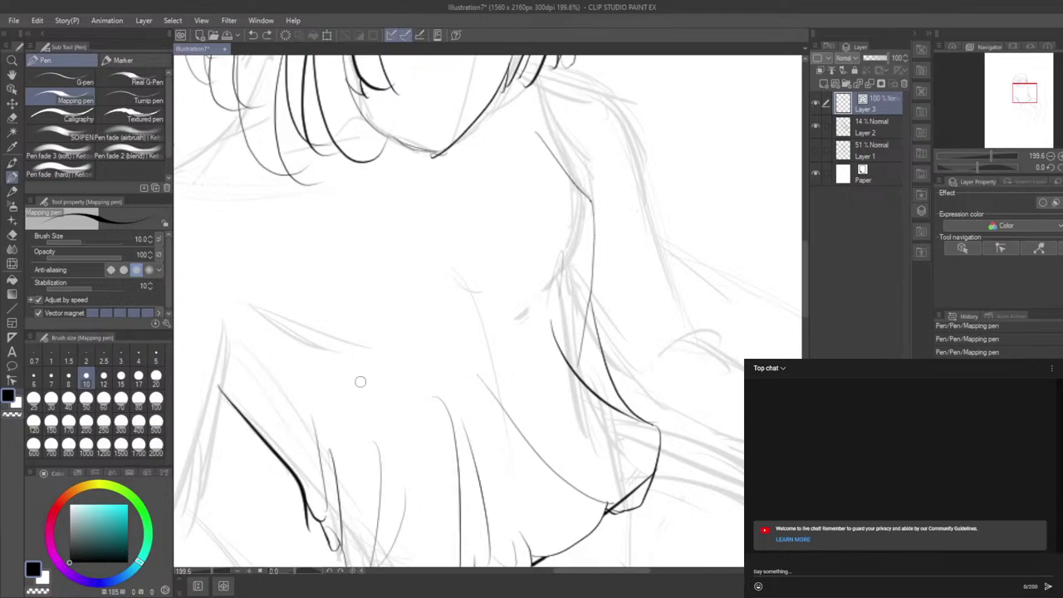
mouse_move(371, 426)
mouse_down()
mouse_move(373, 387)
mouse_move(377, 425)
mouse_up()
scroll(332, 411, down, 3)
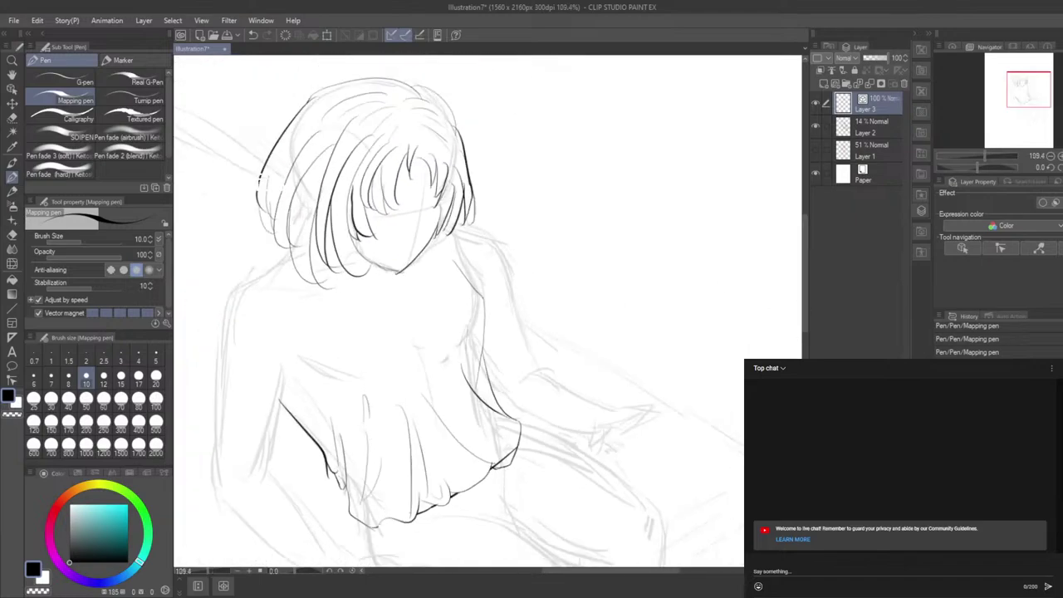
Step: Outline the far shoulder from the hair outward and down the outer edge of a short sleeve
drag(592, 573, 566, 571)
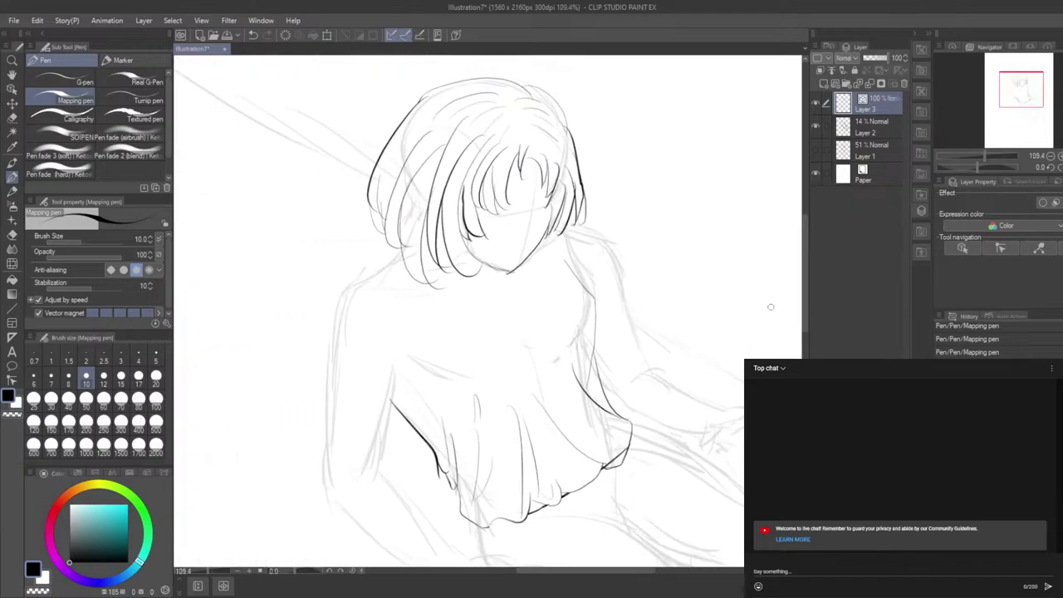
scroll(807, 311, down, 2)
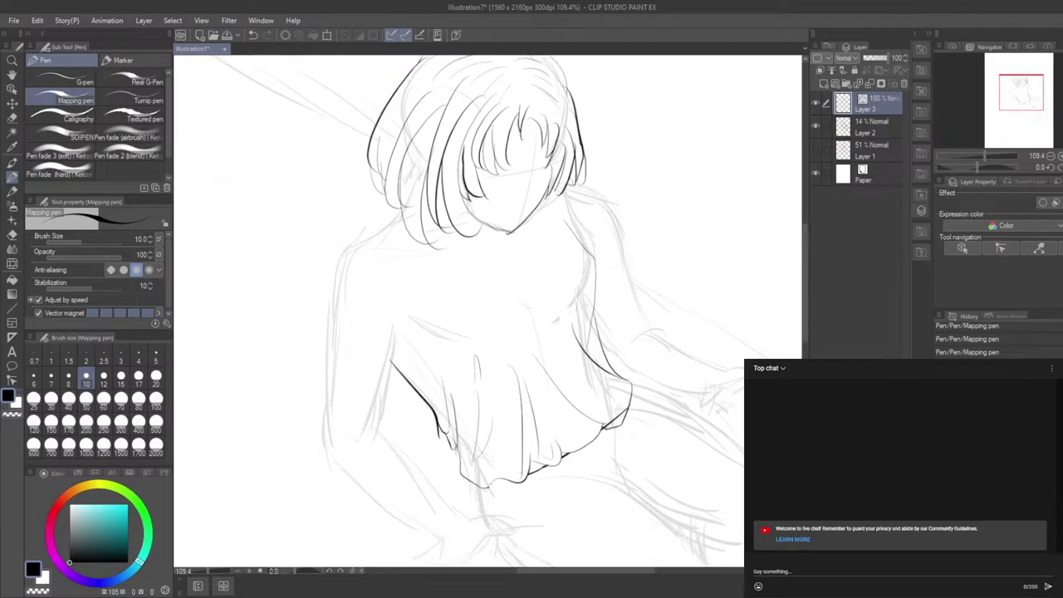
drag(570, 191, 624, 229)
key(ctrl+z)
mouse_move(569, 182)
mouse_down()
mouse_move(615, 208)
mouse_move(626, 263)
mouse_move(617, 254)
mouse_up()
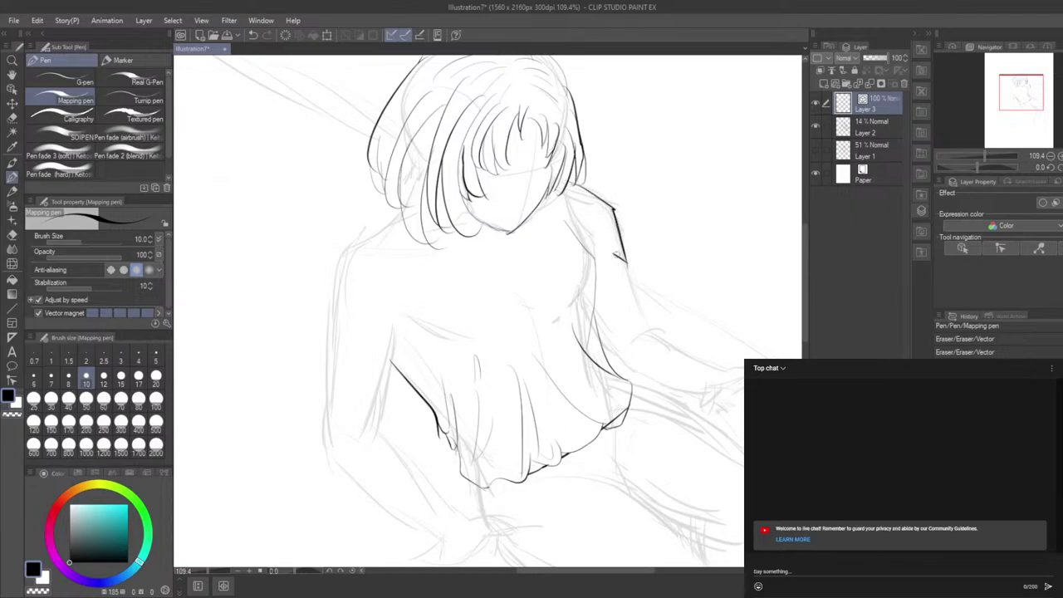
Step: Undo the short sleeve outline on the far shoulder along with a second attempt at it
key(ctrl+z)
key(ctrl+z)
mouse_move(569, 182)
mouse_down()
mouse_move(596, 194)
mouse_move(636, 247)
mouse_move(617, 254)
mouse_move(627, 298)
mouse_up()
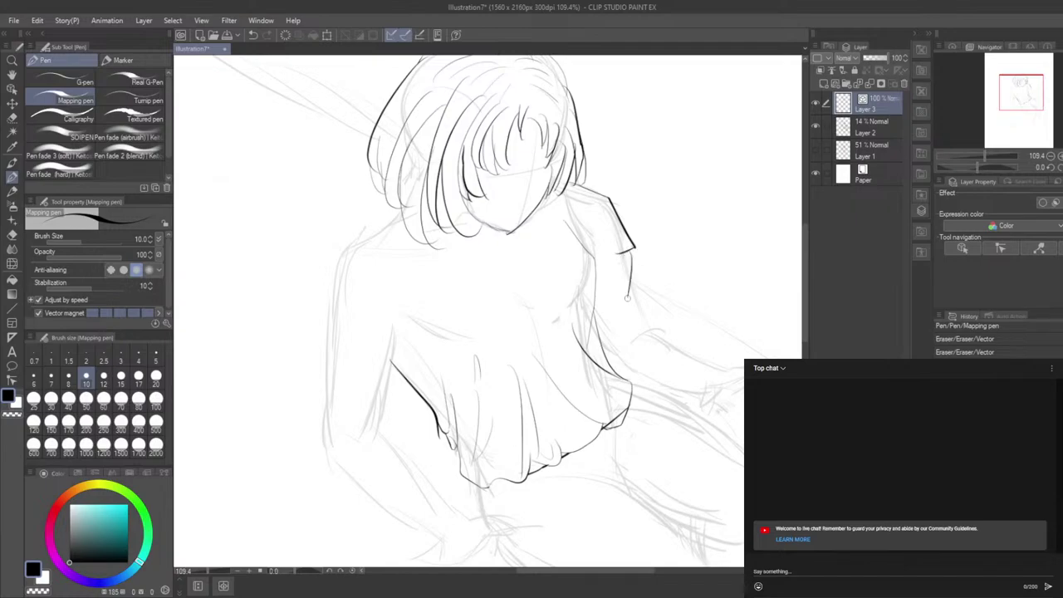
key(ctrl+z)
key(ctrl+z)
key(ctrl+z)
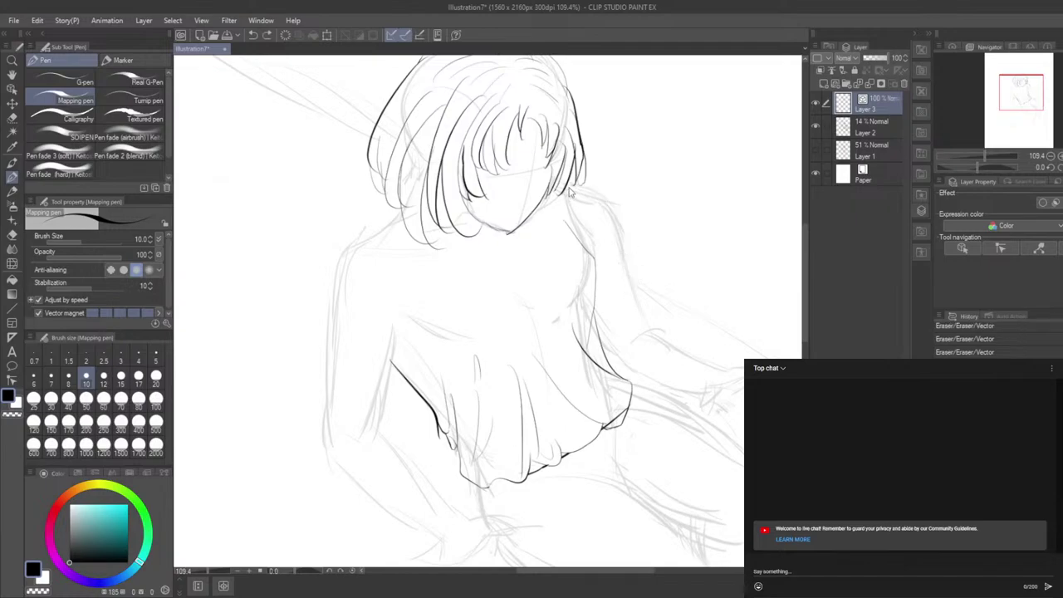
Step: Redraw the far shoulder from the hair outward and carry the loose sleeve's outer edge down toward the elbow
mouse_move(566, 188)
mouse_down()
mouse_move(619, 203)
mouse_move(582, 193)
mouse_move(629, 234)
mouse_move(620, 264)
mouse_move(637, 309)
mouse_up()
key(ctrl+z)
key(ctrl+z)
key(ctrl+z)
drag(625, 252, 649, 302)
mouse_move(646, 302)
mouse_down()
mouse_move(601, 317)
mouse_move(630, 314)
mouse_move(626, 327)
mouse_move(601, 318)
mouse_move(645, 302)
mouse_up()
key(ctrl+z)
key(ctrl+z)
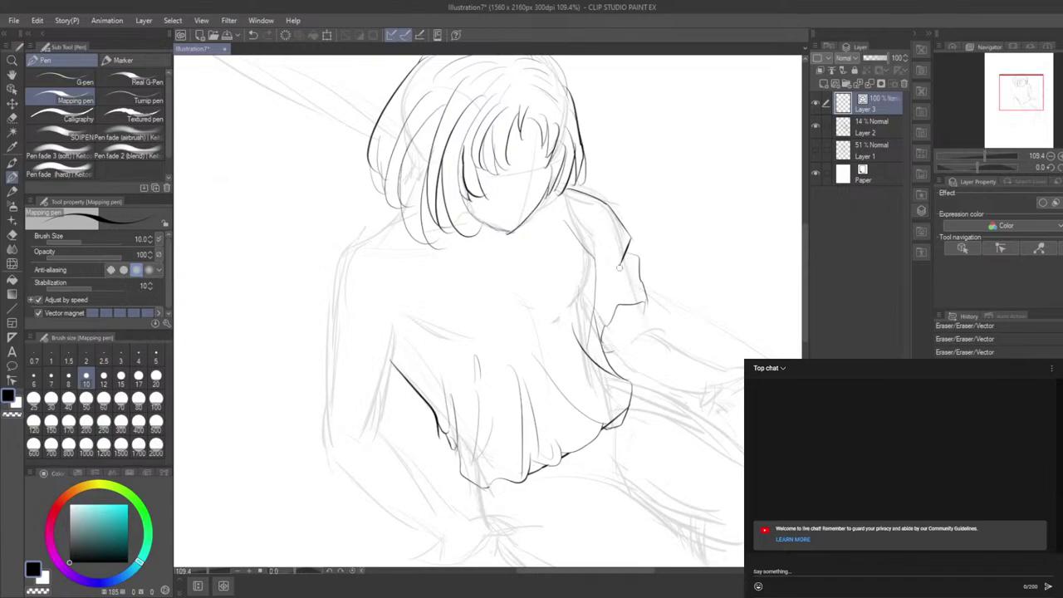
Step: Remove the short cuff line across the far sleeve and draw bunched creases at the outer elbow
drag(629, 266, 616, 291)
key(ctrl+z)
key(ctrl+z)
drag(644, 309, 654, 336)
key(ctrl+z)
key(ctrl+z)
key(ctrl+z)
key(ctrl+z)
Step: Extend the far sleeve's outer edge along the forearm to the wrist and draw the curved cuff opening
mouse_move(664, 342)
mouse_down()
mouse_move(726, 368)
mouse_move(700, 358)
mouse_move(720, 361)
mouse_move(722, 387)
mouse_move(723, 363)
mouse_move(705, 371)
mouse_move(713, 392)
mouse_move(722, 363)
mouse_move(697, 371)
mouse_move(698, 396)
mouse_up()
key(ctrl+z)
key(ctrl+z)
key(ctrl+z)
key(ctrl+z)
key(ctrl+z)
key(ctrl+z)
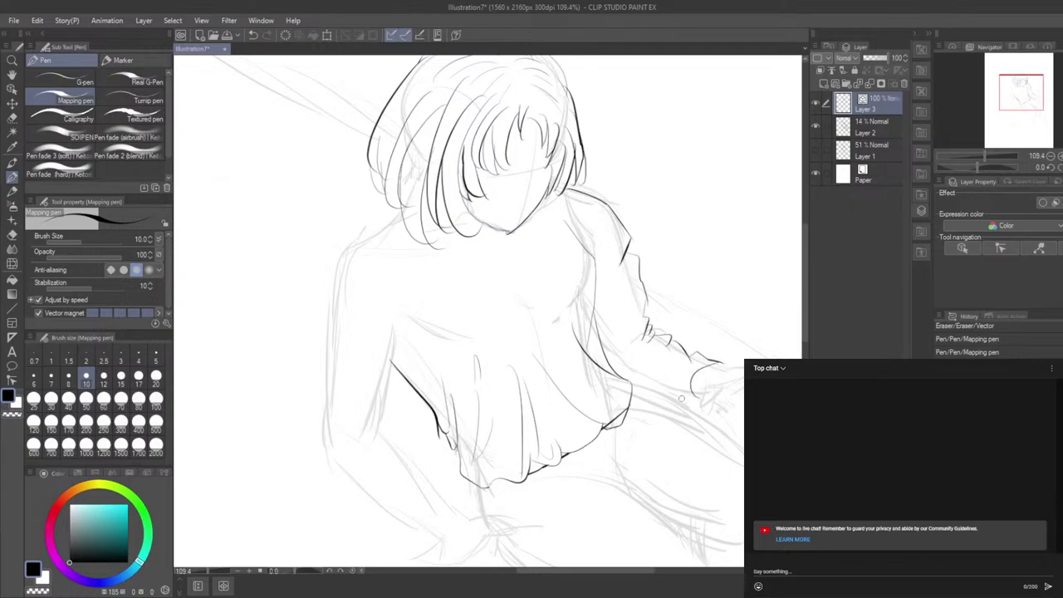
Step: Draw the underside of the far sleeve from beside the torso along the forearm to the cuff
drag(627, 374, 627, 368)
drag(595, 313, 631, 373)
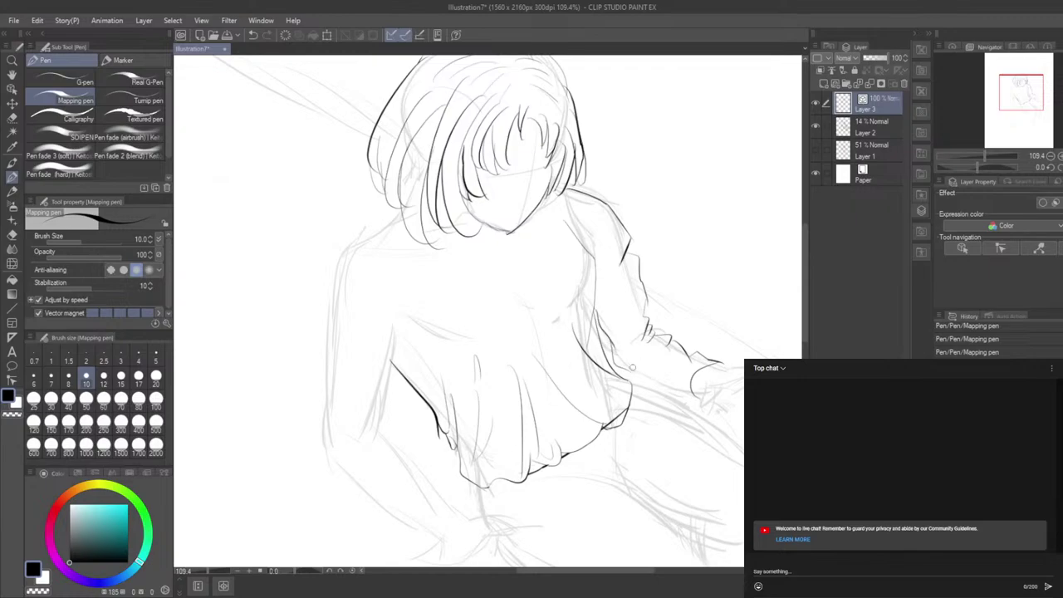
drag(649, 381, 696, 396)
drag(684, 394, 702, 402)
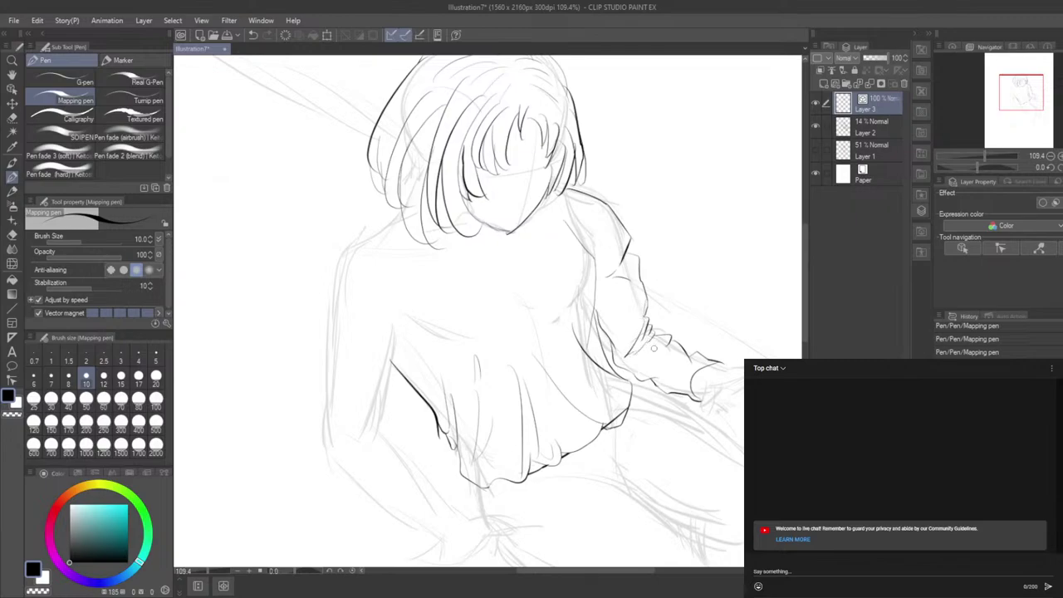
Step: Add fold lines inside the far sleeve around the elbow, upper arm and forearm
drag(671, 346, 626, 358)
key(ctrl+z)
key(ctrl+z)
mouse_move(638, 357)
mouse_down()
mouse_move(694, 355)
mouse_move(676, 370)
mouse_move(692, 373)
mouse_move(669, 358)
mouse_move(667, 384)
mouse_move(681, 370)
mouse_move(682, 382)
mouse_move(695, 355)
mouse_move(687, 385)
mouse_up()
key(ctrl+z)
key(ctrl+z)
key(ctrl+z)
key(ctrl+z)
key(ctrl+z)
key(ctrl+z)
key(ctrl+z)
key(ctrl+z)
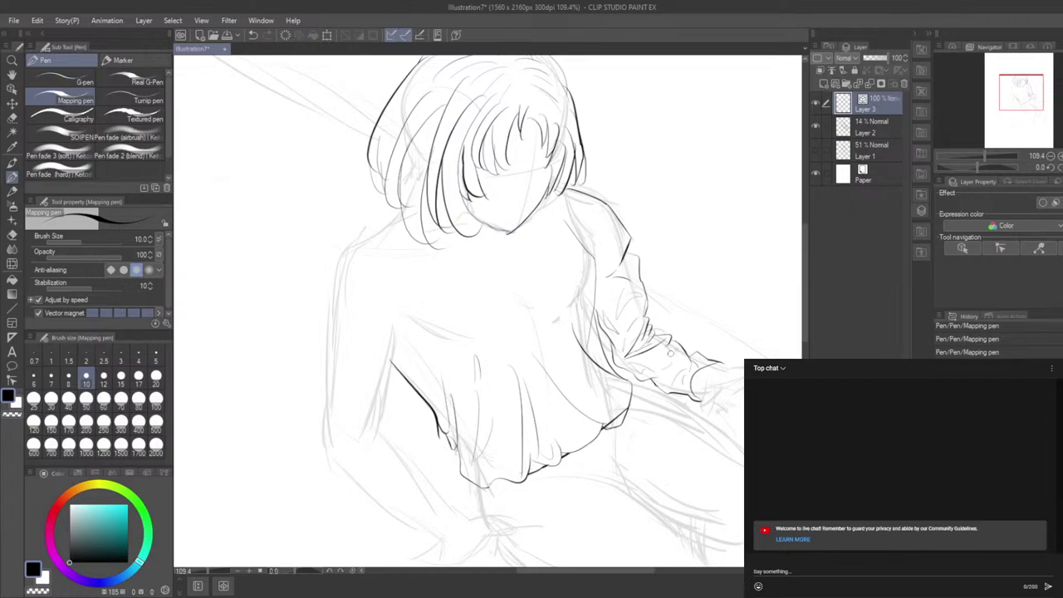
drag(712, 365, 744, 372)
drag(700, 391, 745, 360)
key(ctrl+z)
key(ctrl+z)
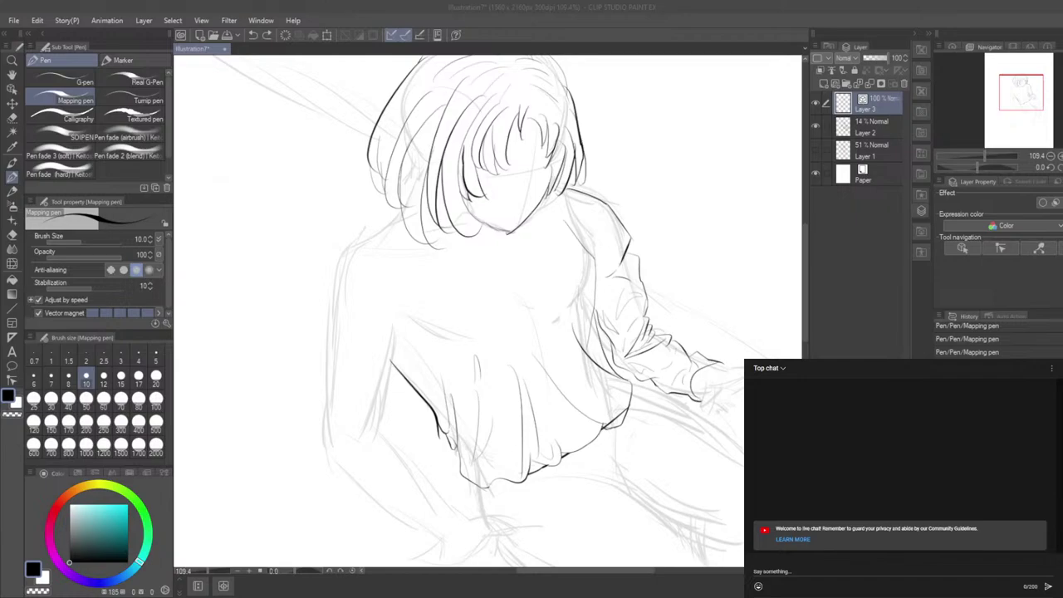
Step: Add a long narrow fold line on the far upper sleeve just below the shoulder
click(542, 131)
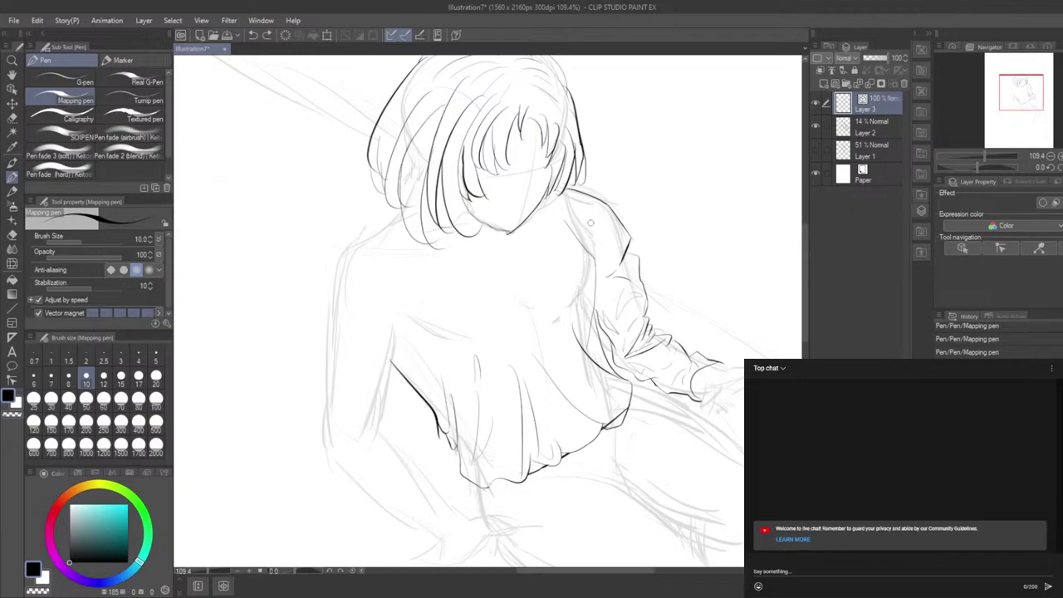
drag(607, 221, 607, 261)
Step: Outline the near shoulder and upper sleeve edge, with short creases across the upper arm
mouse_move(363, 238)
mouse_down()
mouse_move(336, 257)
mouse_move(326, 326)
mouse_up()
mouse_move(360, 242)
mouse_down()
mouse_move(332, 273)
mouse_move(322, 314)
mouse_move(371, 335)
mouse_move(344, 349)
mouse_move(386, 349)
mouse_up()
key(ctrl+z)
key(ctrl+z)
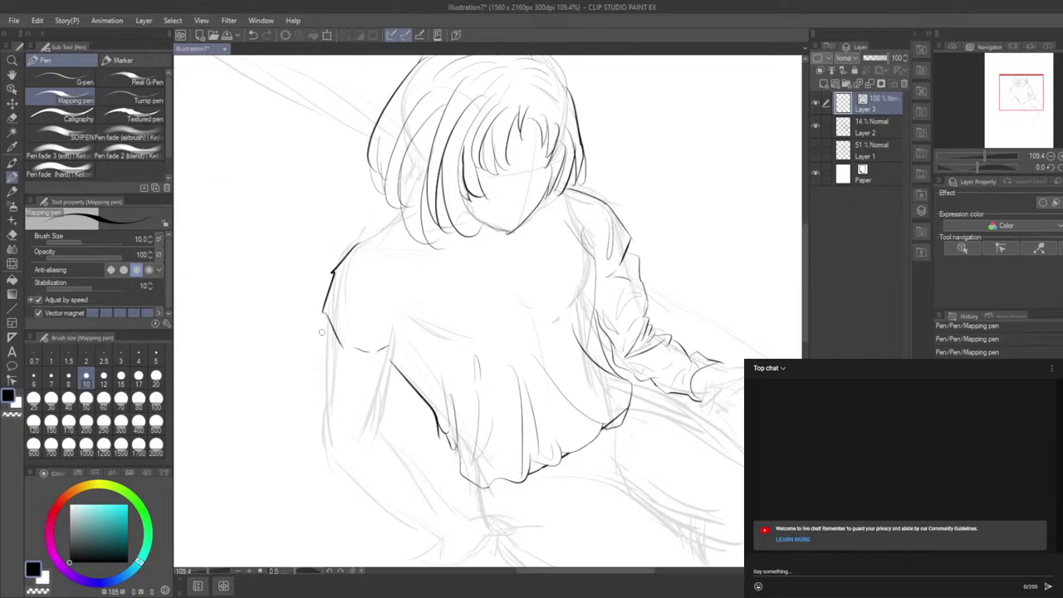
Step: Draw the near sleeve's outer and inner upper-arm edges, with creases at the inner elbow and the forearm's upper edge
drag(324, 316, 323, 409)
mouse_move(398, 371)
mouse_down()
mouse_move(387, 439)
mouse_move(371, 438)
mouse_move(406, 446)
mouse_move(380, 447)
mouse_move(415, 456)
mouse_move(429, 478)
mouse_up()
key(ctrl+z)
key(ctrl+z)
key(ctrl+z)
key(ctrl+z)
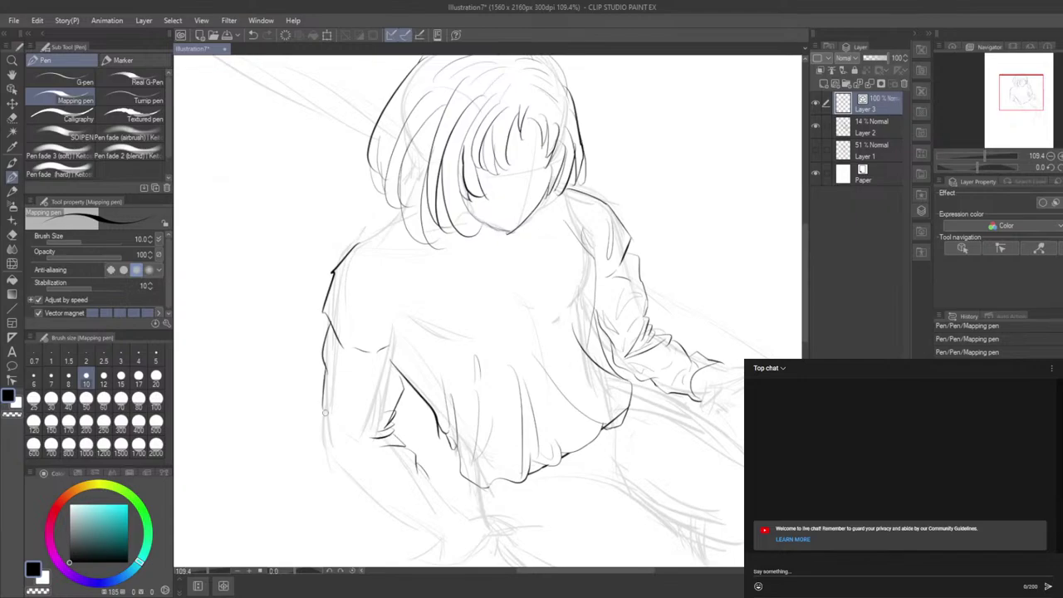
Step: Outline the near elbow and the forearm's lower edge, adding a fold line toward the inner elbow
drag(325, 413, 335, 455)
key(ctrl+z)
mouse_move(327, 454)
mouse_down()
mouse_move(367, 485)
mouse_move(349, 482)
mouse_move(399, 526)
mouse_up()
mouse_move(365, 437)
mouse_down()
mouse_move(348, 422)
mouse_move(369, 429)
mouse_up()
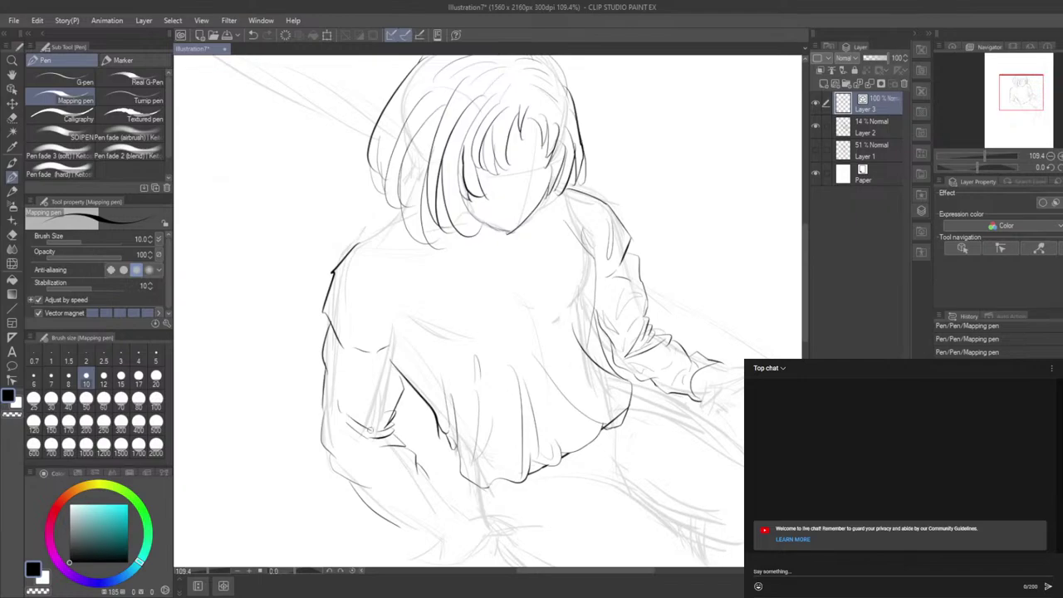
Step: Add fold lines along the near sleeve's shoulder, upper arm and elbow, plus a small fold at the far armpit
mouse_move(362, 389)
mouse_down()
mouse_move(377, 447)
mouse_move(336, 432)
mouse_move(365, 464)
mouse_up()
key(ctrl+z)
mouse_move(383, 367)
mouse_down()
mouse_move(393, 391)
mouse_move(384, 375)
mouse_up()
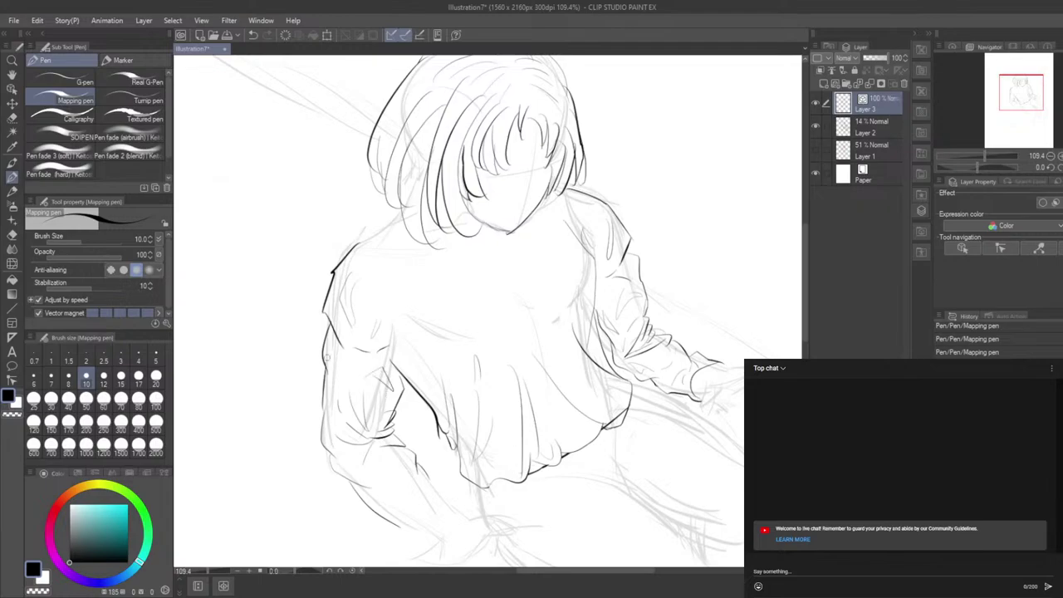
key(ctrl+z)
key(ctrl+z)
drag(357, 371, 373, 381)
drag(337, 465, 367, 480)
drag(583, 298, 585, 314)
key(ctrl+z)
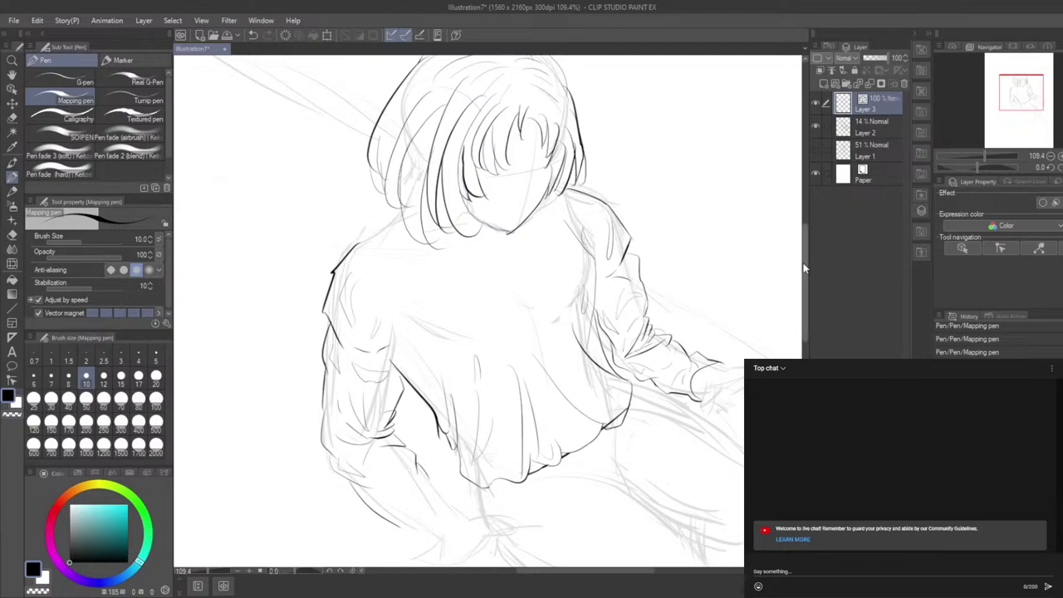
Step: Finish the near forearm sleeve down to the wrist with a curved cuff and short fold strokes
drag(805, 264, 819, 297)
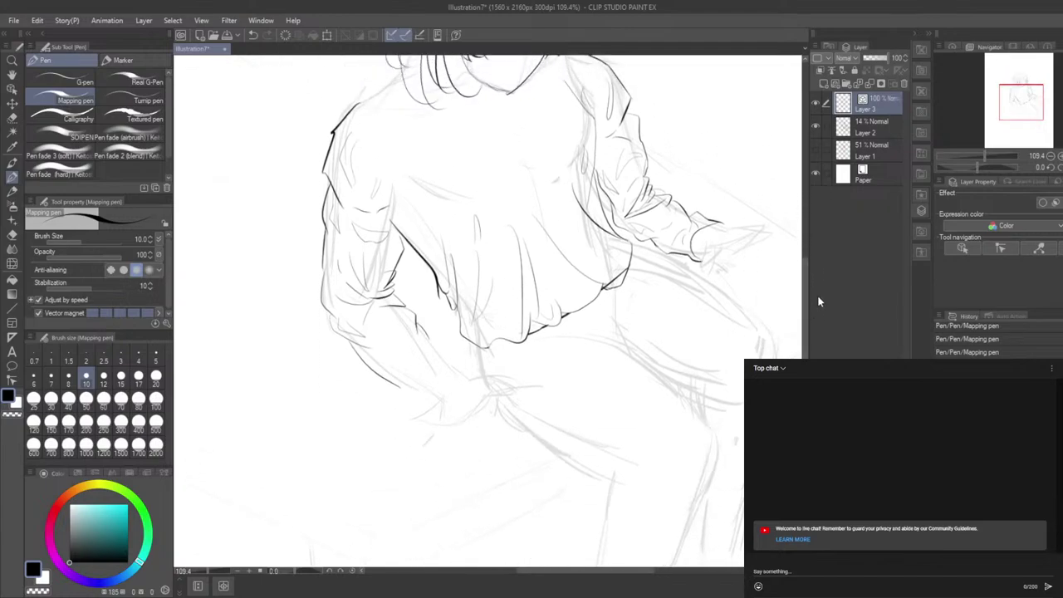
drag(395, 385, 423, 400)
drag(434, 400, 441, 385)
mouse_move(444, 348)
mouse_down()
mouse_move(415, 376)
mouse_move(426, 370)
mouse_up()
key(ctrl+z)
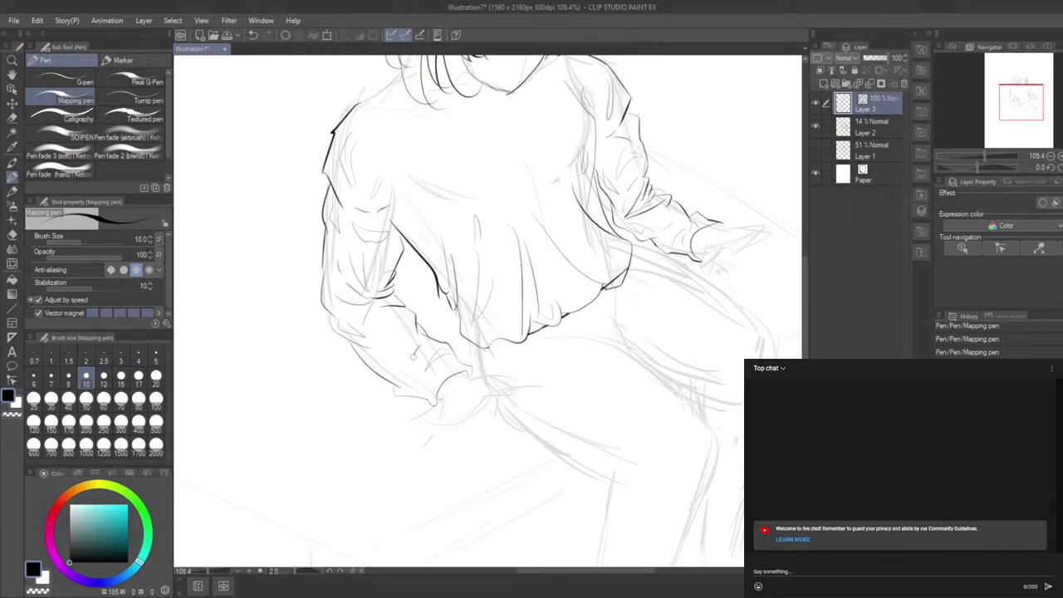
mouse_move(414, 357)
mouse_down()
mouse_move(422, 383)
mouse_move(438, 370)
mouse_up()
key(ctrl+z)
Step: Connect the near shoulder to the hair and draw the shirt's rounded neckline below the chin
key(alt+Tab)
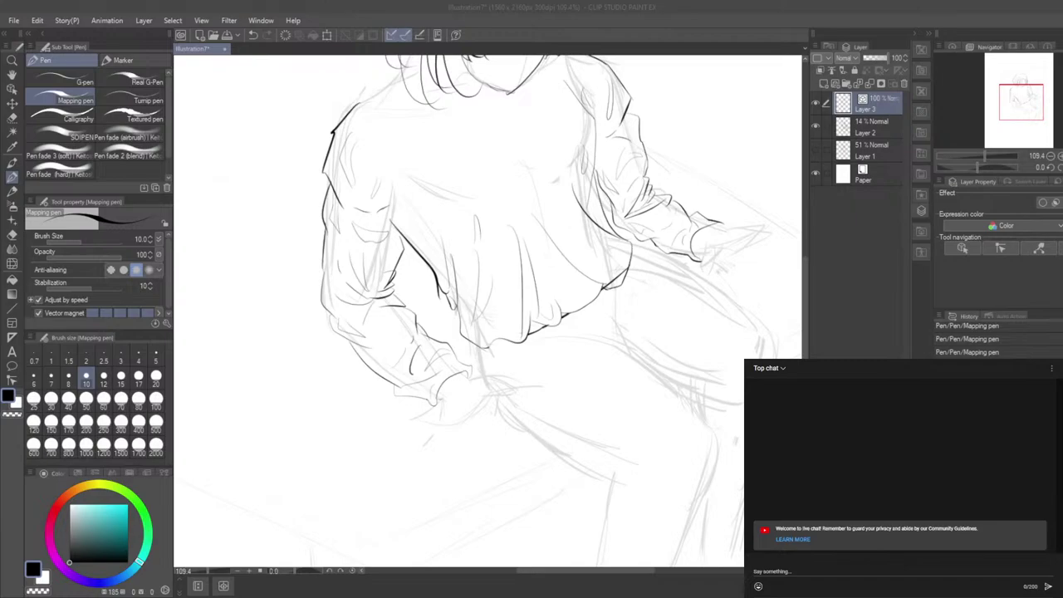
key(ctrl+minus)
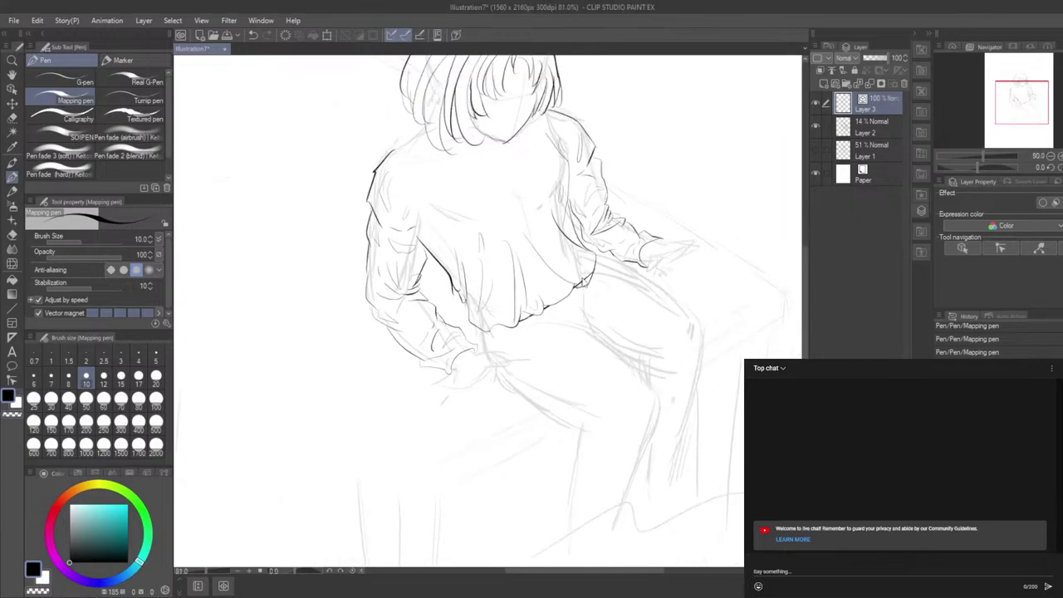
drag(806, 309, 804, 273)
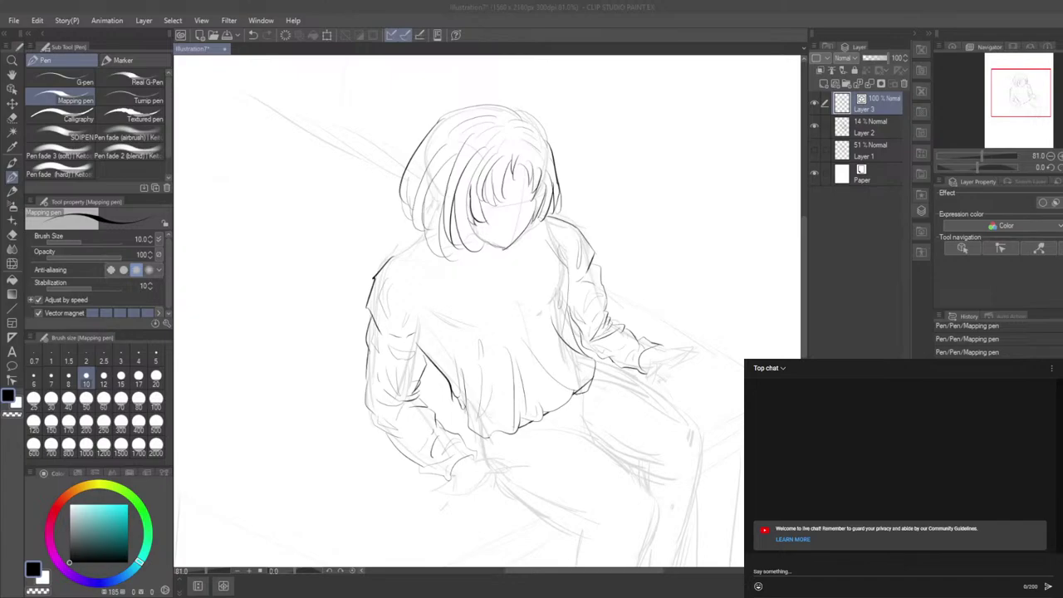
click(606, 354)
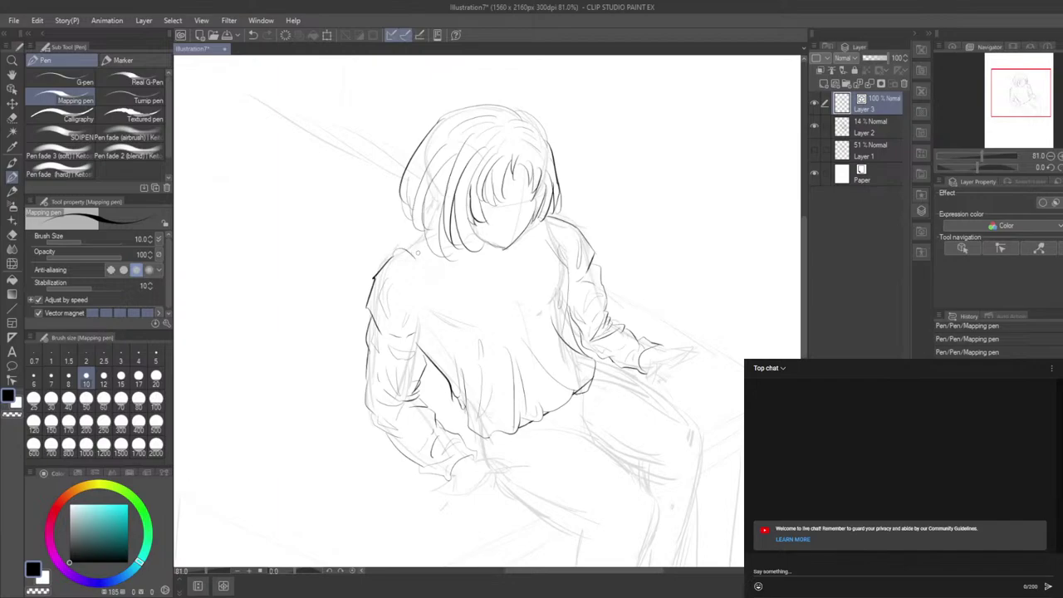
key(ctrl+z)
mouse_move(421, 234)
mouse_down()
mouse_move(455, 264)
mouse_move(490, 261)
mouse_move(463, 268)
mouse_up()
key(ctrl+z)
drag(533, 233, 526, 249)
mouse_move(434, 264)
mouse_down()
mouse_move(511, 266)
mouse_move(528, 253)
mouse_up()
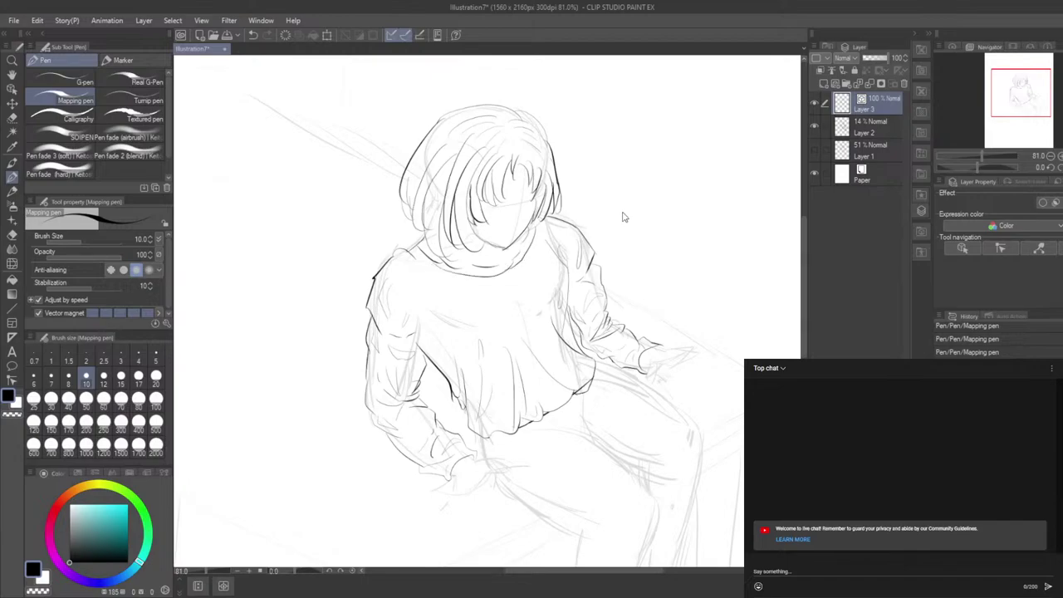
Step: Draw an inner collar line parallel to the neckline, curving up to the hair on the far side
scroll(550, 232, up, 10)
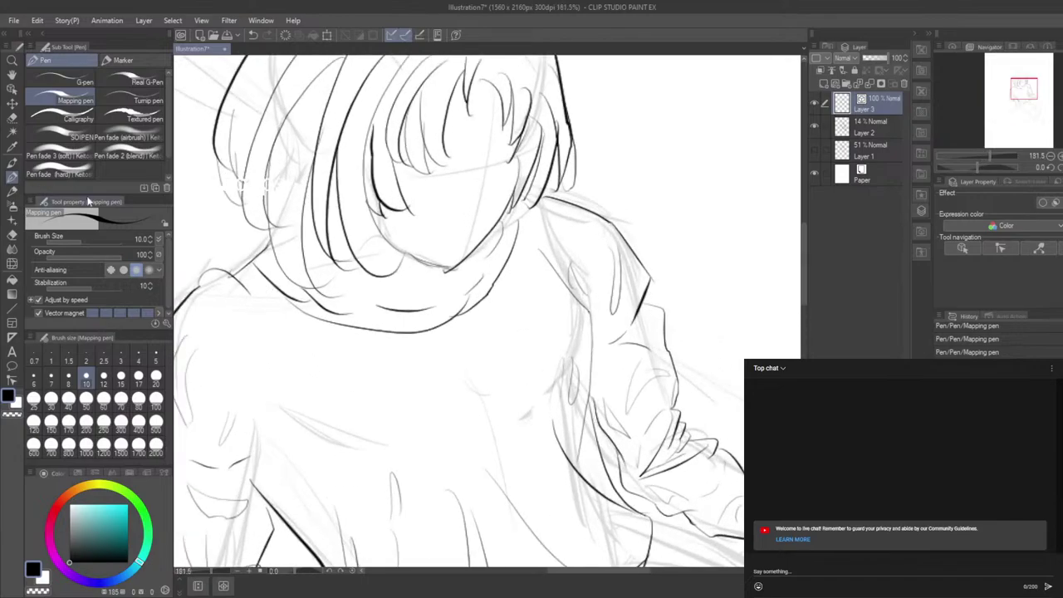
drag(321, 294, 394, 292)
key(ctrl+z)
mouse_move(324, 293)
mouse_down()
mouse_move(410, 305)
mouse_move(395, 315)
mouse_move(438, 308)
mouse_move(488, 269)
mouse_move(503, 229)
mouse_up()
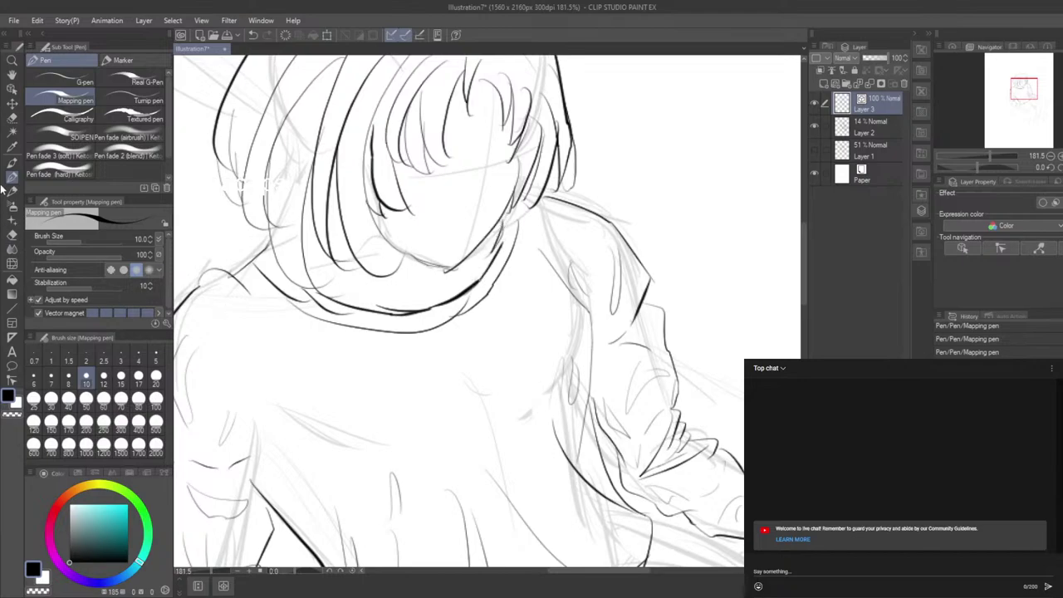
Step: Erase the far part of the inner collar line with the Vector eraser
click(12, 235)
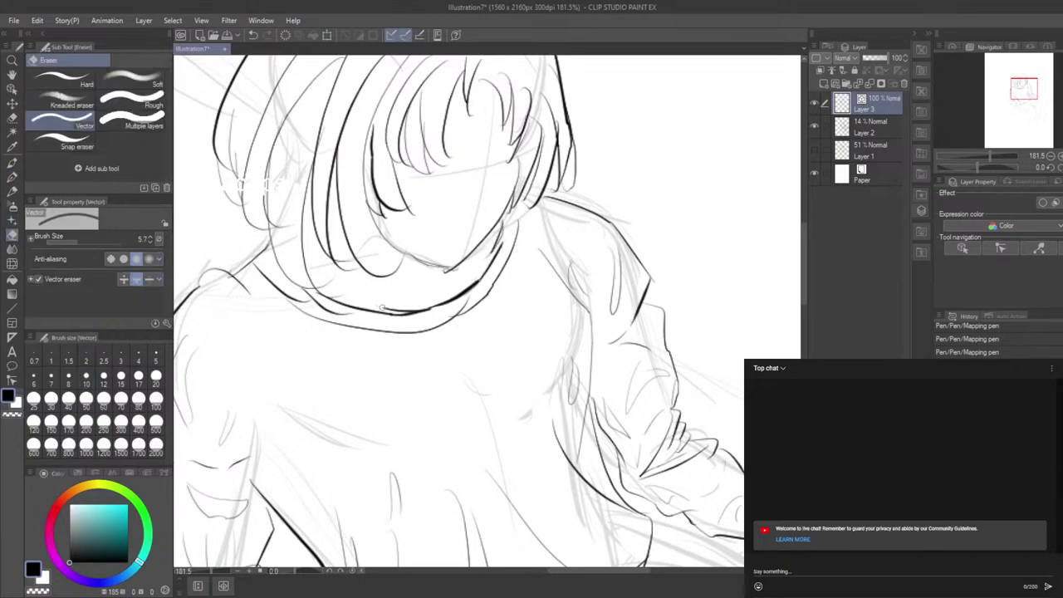
drag(383, 308, 432, 310)
drag(499, 247, 484, 273)
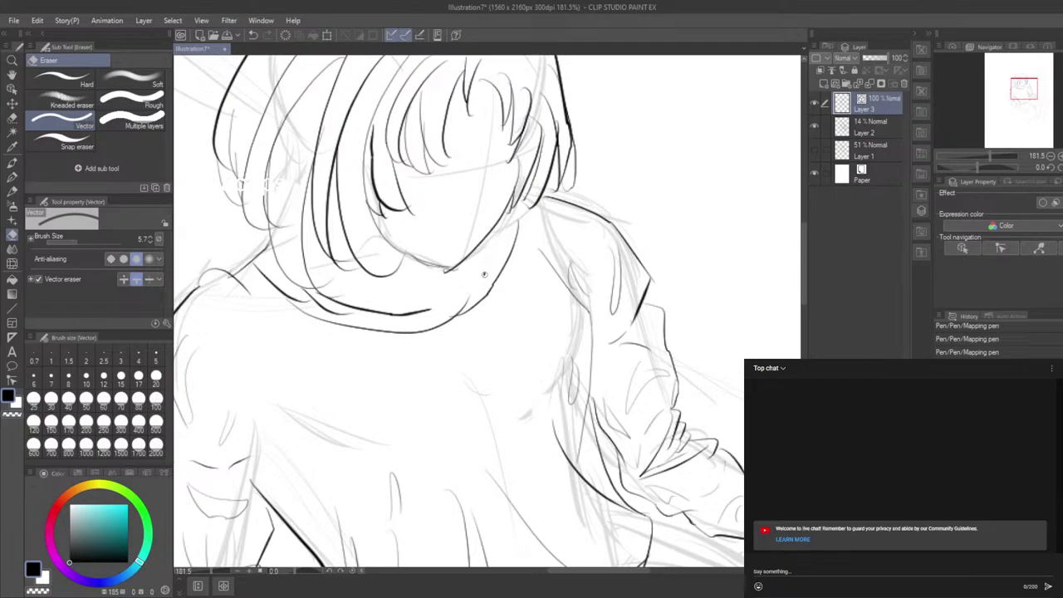
Step: Redraw the far end of the inner collar with the Mapping pen and add small fold marks along it
click(14, 177)
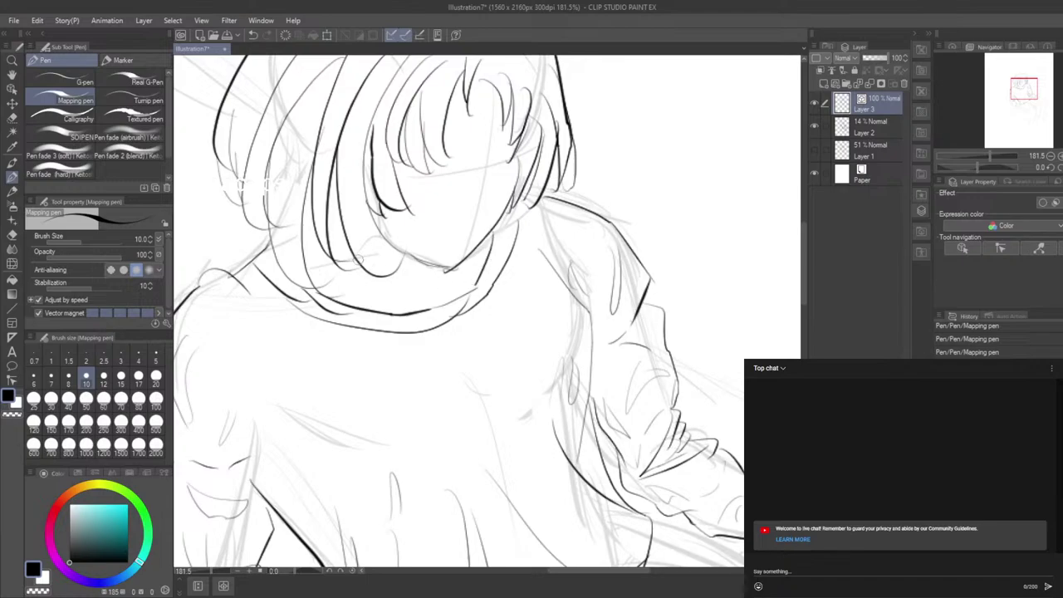
drag(402, 308, 475, 280)
key(ctrl+z)
drag(405, 257, 423, 288)
scroll(462, 266, down, 3)
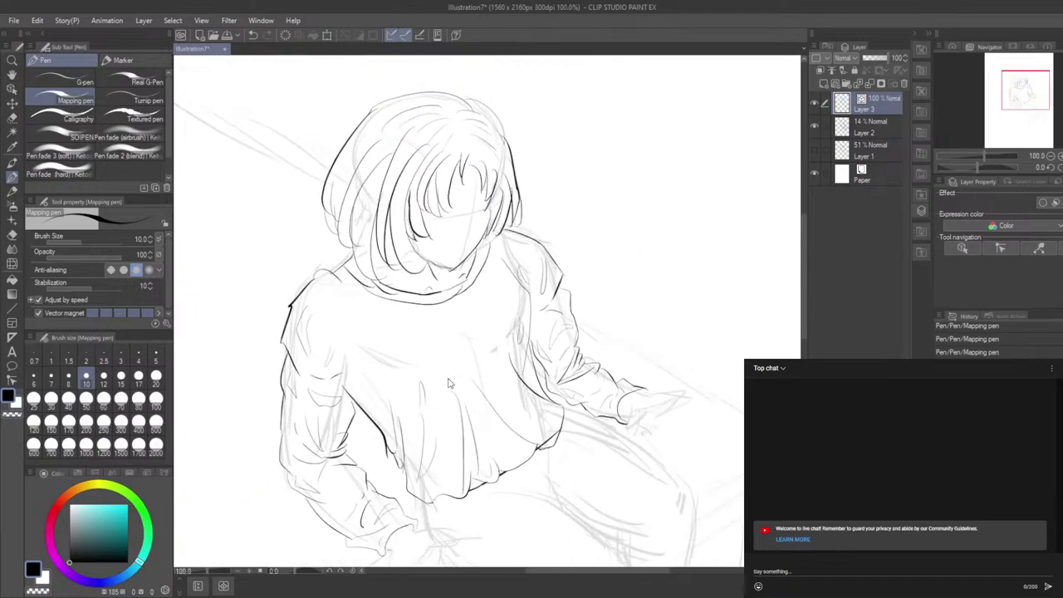
Step: Ink the near jawline from the hair down to the chin
scroll(402, 305, up, 2)
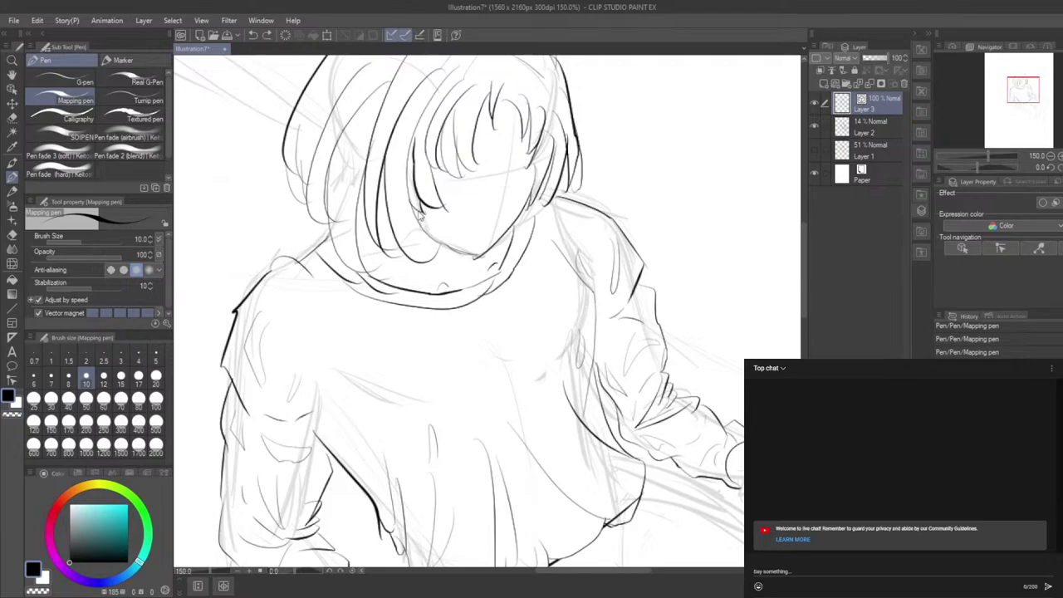
mouse_move(420, 215)
mouse_down()
mouse_move(470, 257)
mouse_move(422, 225)
mouse_move(476, 258)
mouse_up()
key(ctrl+z)
Step: Erase the overlapping line ends at the chin with the Vector eraser and touch up the tip with the Mapping pen
scroll(462, 181, up, 3)
key(e)
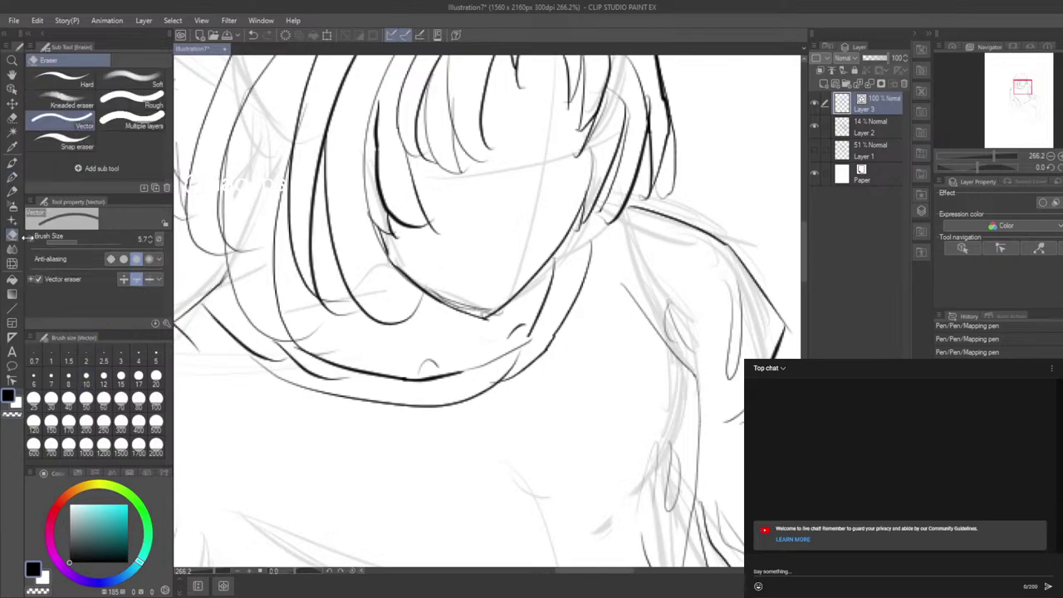
click(475, 306)
click(501, 314)
key(p)
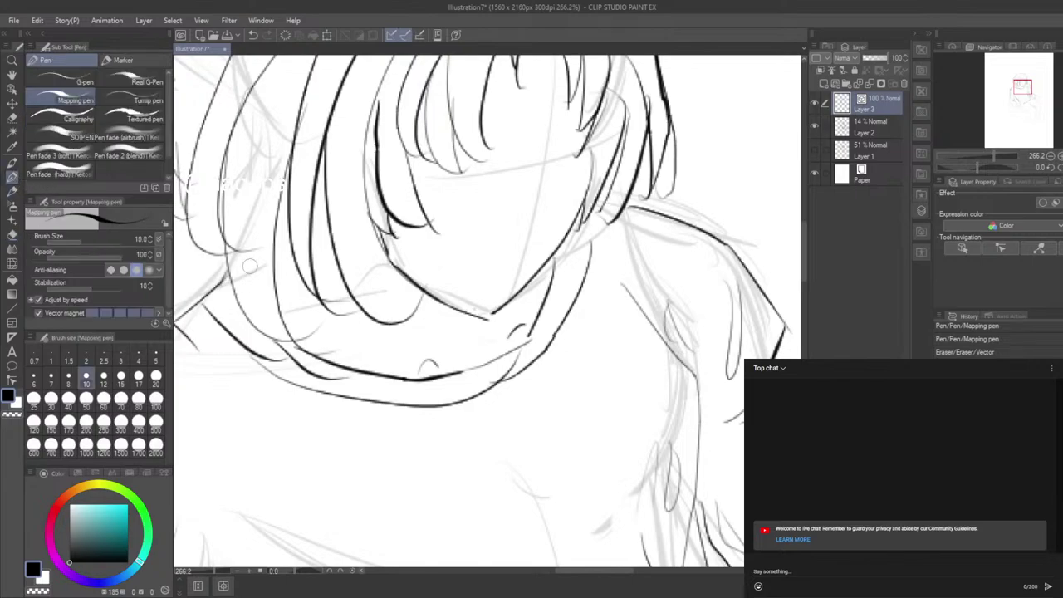
click(505, 311)
click(499, 312)
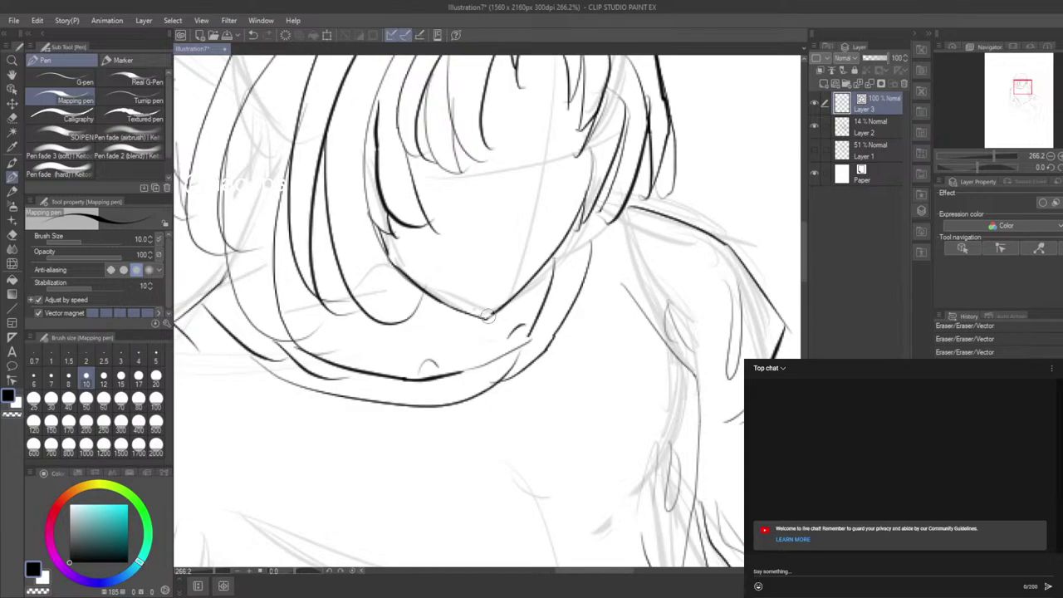
Step: Thicken the far cheek line just below the bangs with short overlapping strokes
key(ctrl+alt+0)
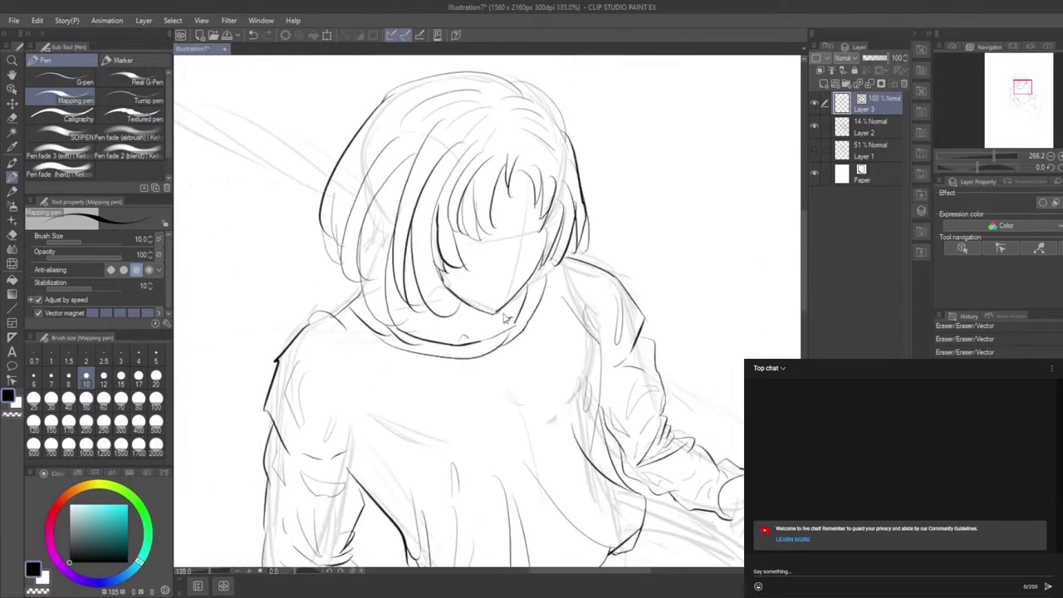
mouse_move(803, 246)
mouse_down()
mouse_move(806, 268)
mouse_move(805, 245)
mouse_up()
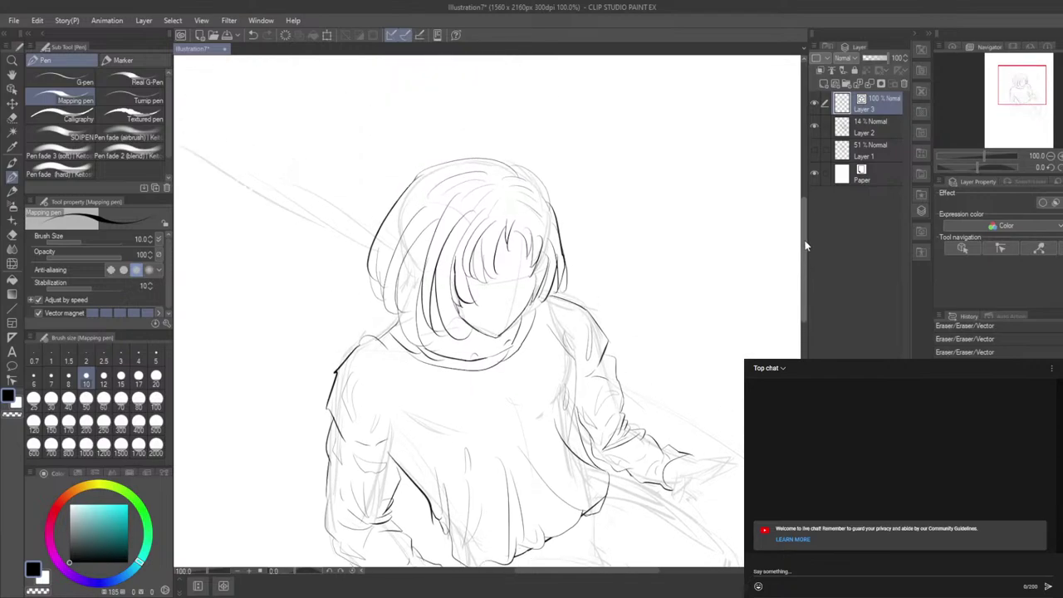
scroll(653, 259, up, 15)
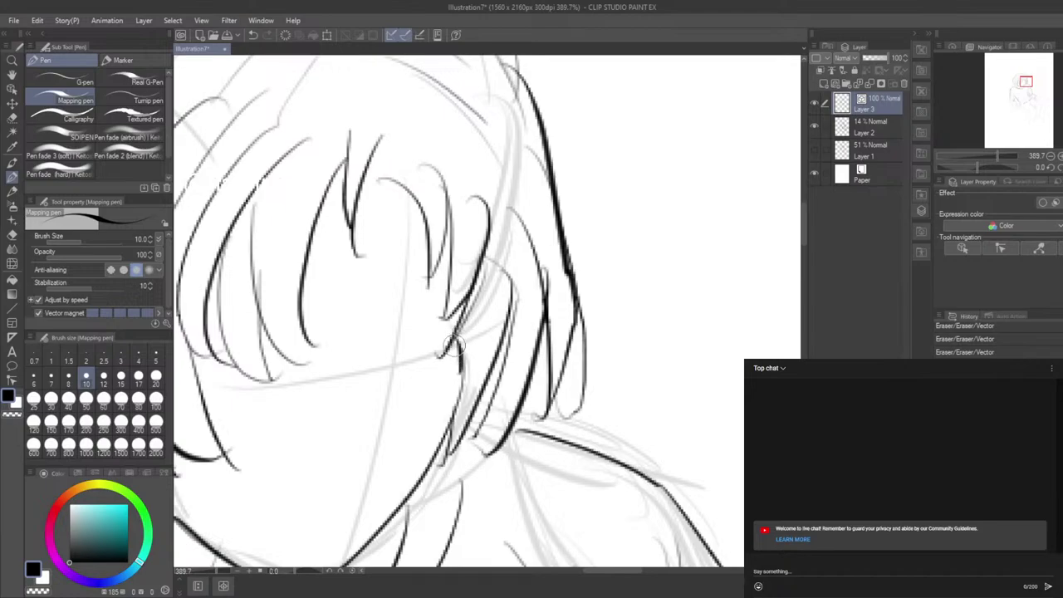
mouse_move(457, 341)
mouse_down()
mouse_move(462, 373)
mouse_move(449, 399)
mouse_up()
drag(463, 359, 448, 402)
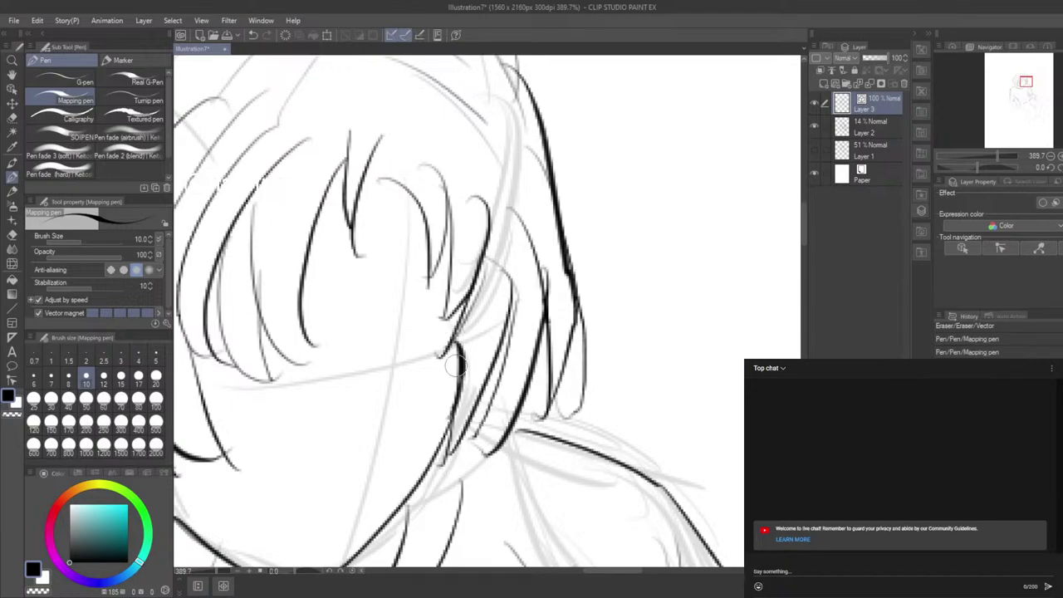
Step: Trim the stray line end at the tip of the bangs beside the far cheek with the Vector eraser
click(13, 221)
click(13, 235)
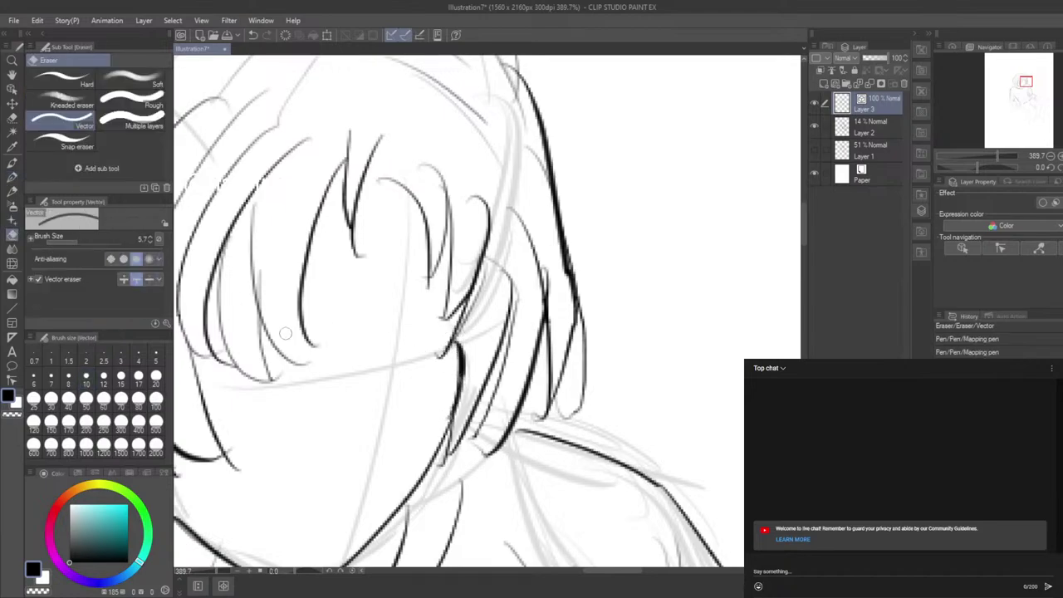
drag(437, 352, 444, 355)
click(13, 176)
Step: Hide the Layer 2 sketch to check the whole line art on its own, and show the sketch again
key(ctrl+alt+0)
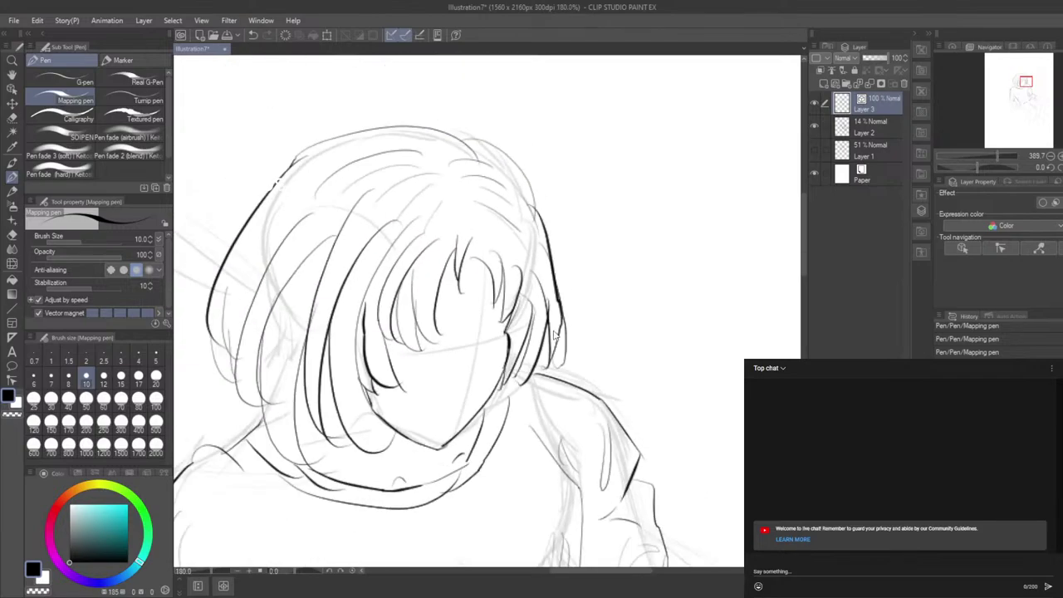
drag(804, 244, 812, 309)
scroll(540, 346, down, 1)
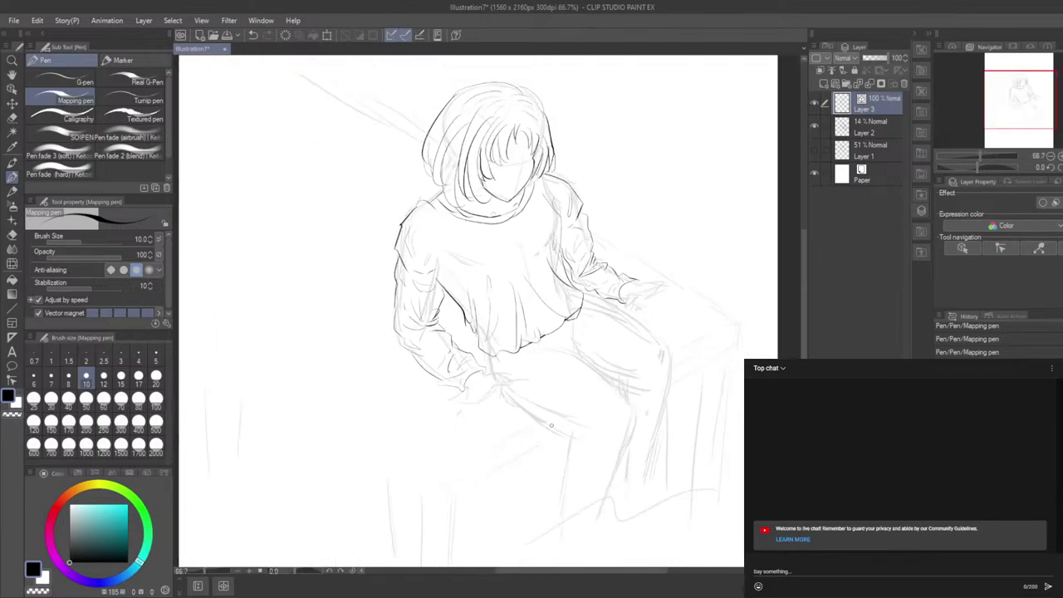
click(814, 125)
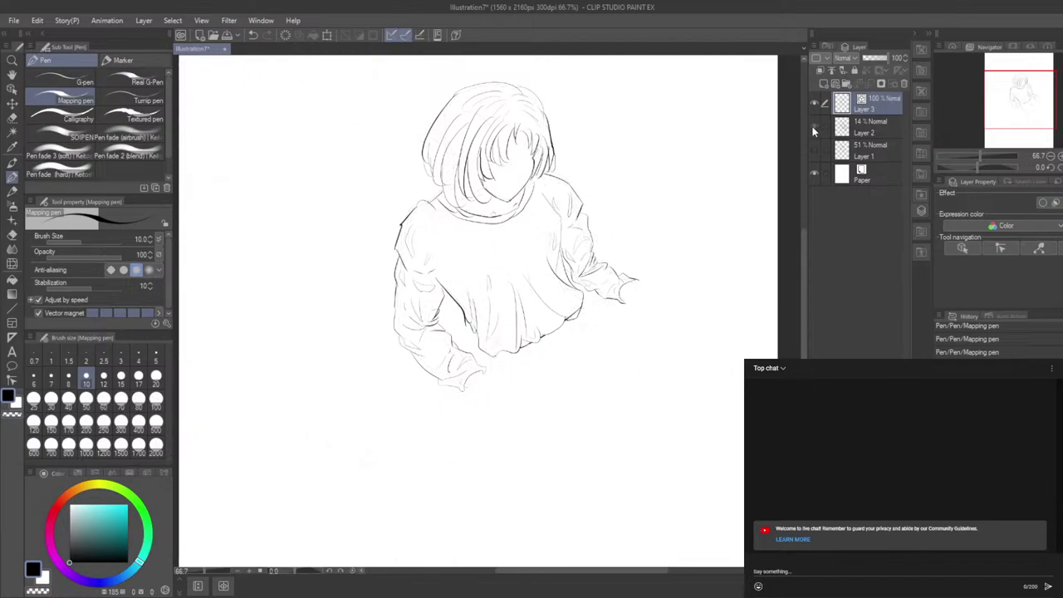
click(815, 127)
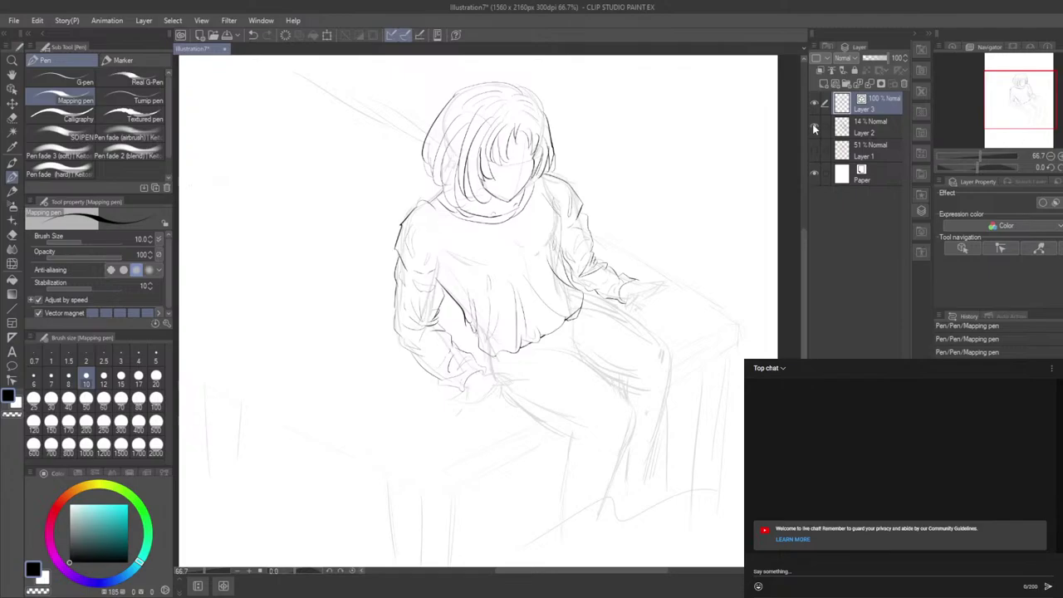
Step: Thicken the lower outline of the near forearm sleeve with overlapping Mapping pen strokes tapering toward the cuff
scroll(669, 355, up, 2)
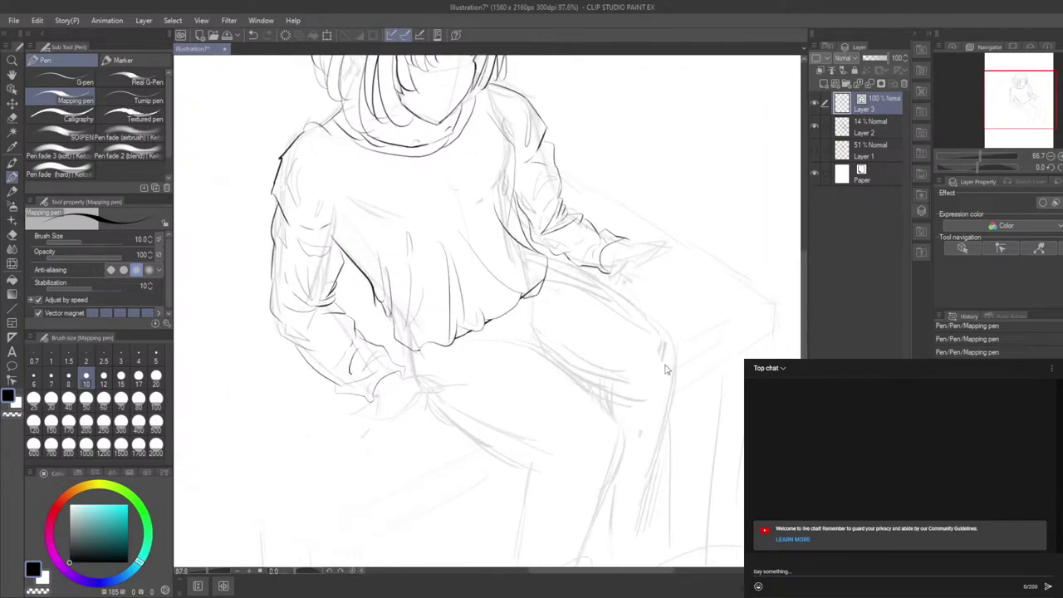
scroll(669, 355, up, 1)
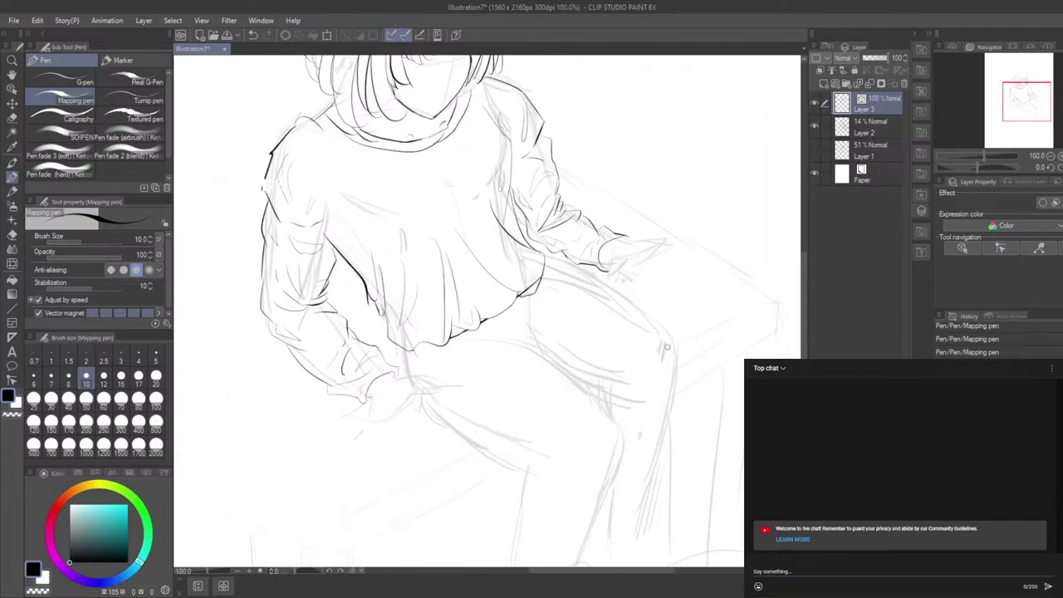
drag(287, 346, 310, 378)
key(ctrl+z)
drag(284, 343, 316, 382)
scroll(333, 430, up, 5)
scroll(243, 296, up, 5)
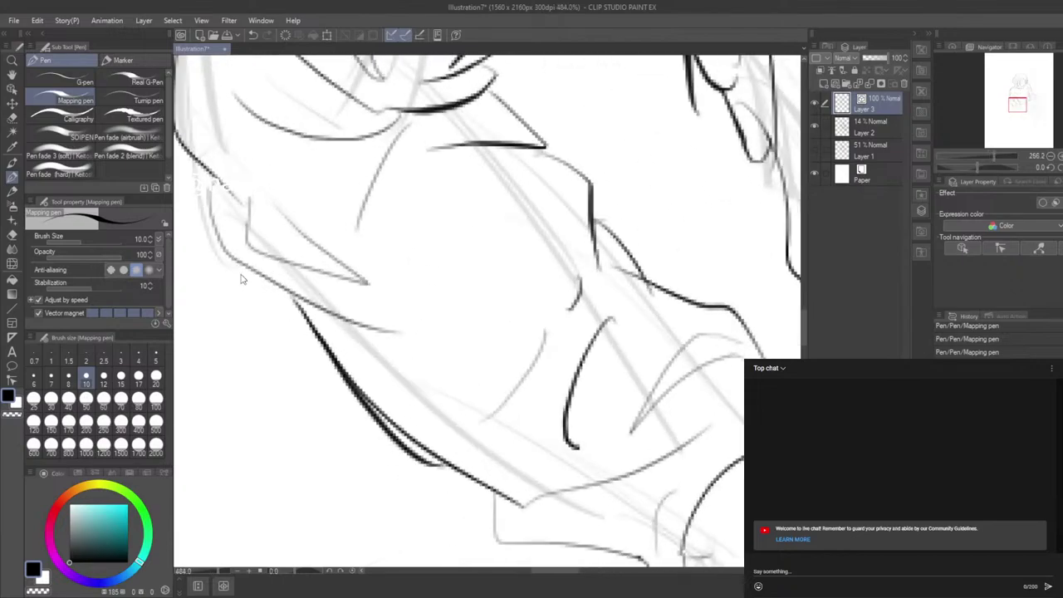
mouse_move(357, 393)
mouse_down()
mouse_move(392, 443)
mouse_move(349, 387)
mouse_move(421, 453)
mouse_up()
mouse_move(383, 417)
mouse_down()
mouse_move(437, 456)
mouse_move(385, 421)
mouse_move(429, 457)
mouse_move(410, 447)
mouse_move(454, 470)
mouse_move(414, 452)
mouse_move(468, 479)
mouse_up()
drag(414, 450, 490, 489)
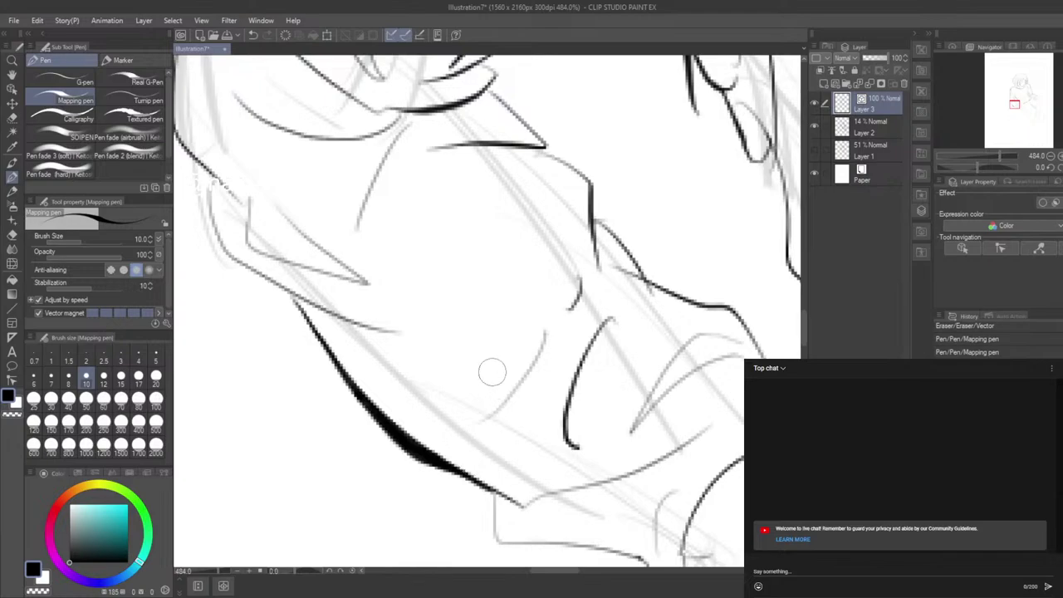
Step: Thicken the bulging fold outline just below the near elbow so it joins the heavy forearm contour
drag(213, 173, 260, 249)
key(ctrl+z)
drag(213, 173, 232, 246)
drag(212, 195, 237, 270)
mouse_move(216, 228)
mouse_down()
mouse_move(238, 263)
mouse_move(228, 259)
mouse_move(272, 285)
mouse_move(235, 267)
mouse_move(285, 284)
mouse_move(237, 264)
mouse_move(308, 321)
mouse_up()
key(ctrl+z)
key(ctrl+z)
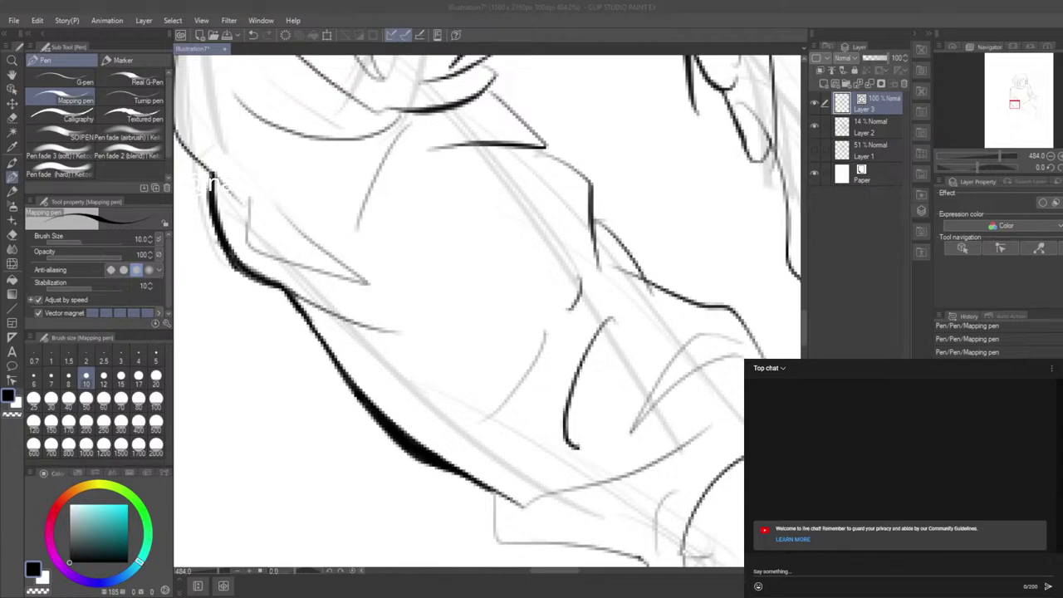
Step: Thicken the outer sleeve contour around the near elbow, from the lower upper arm to the forearm fold
scroll(328, 253, down, 4)
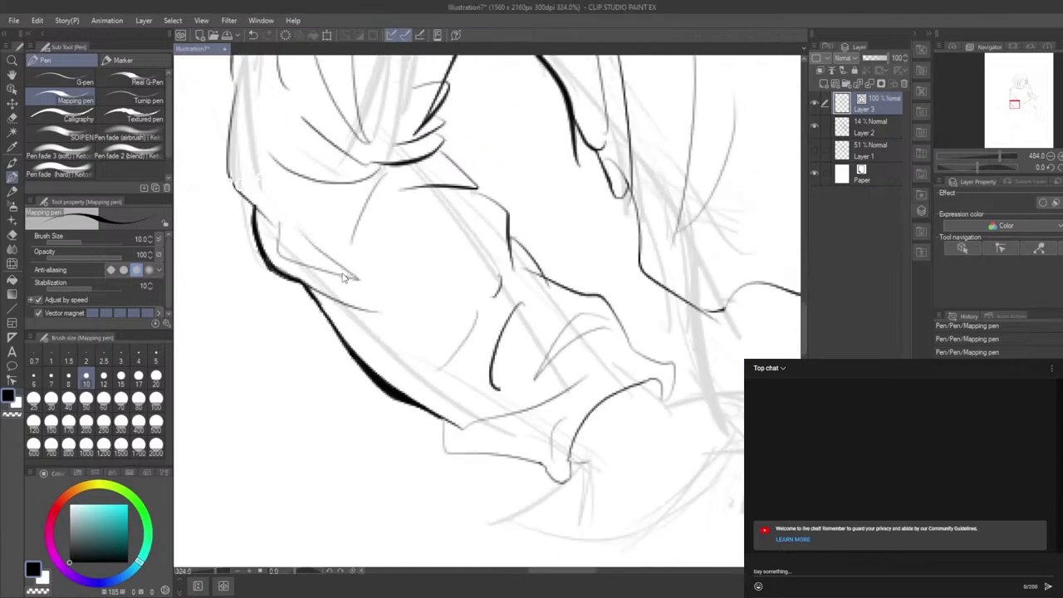
scroll(703, 468, down, 4)
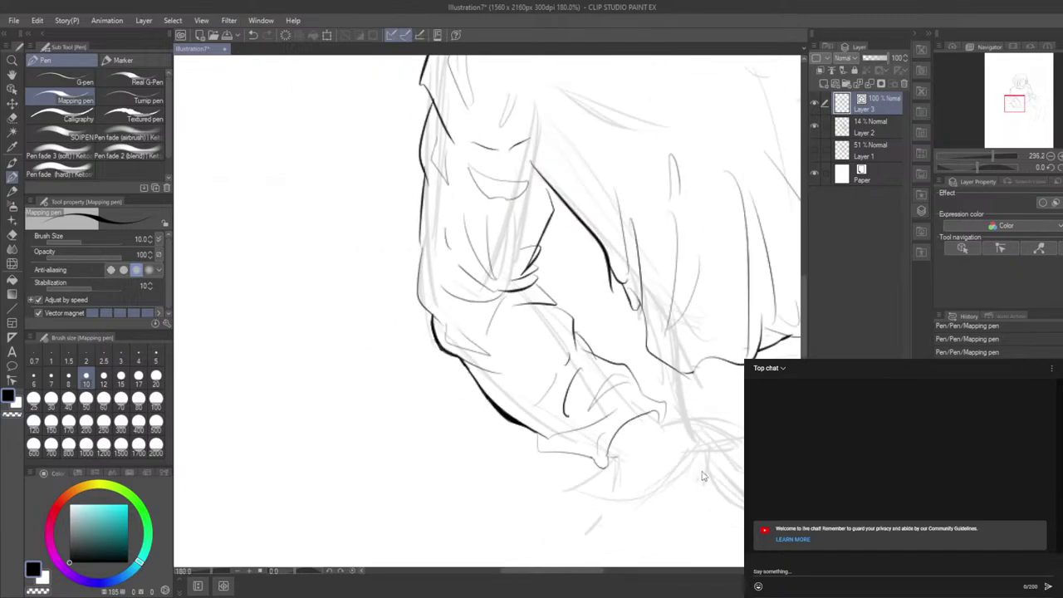
scroll(438, 178, up, 4)
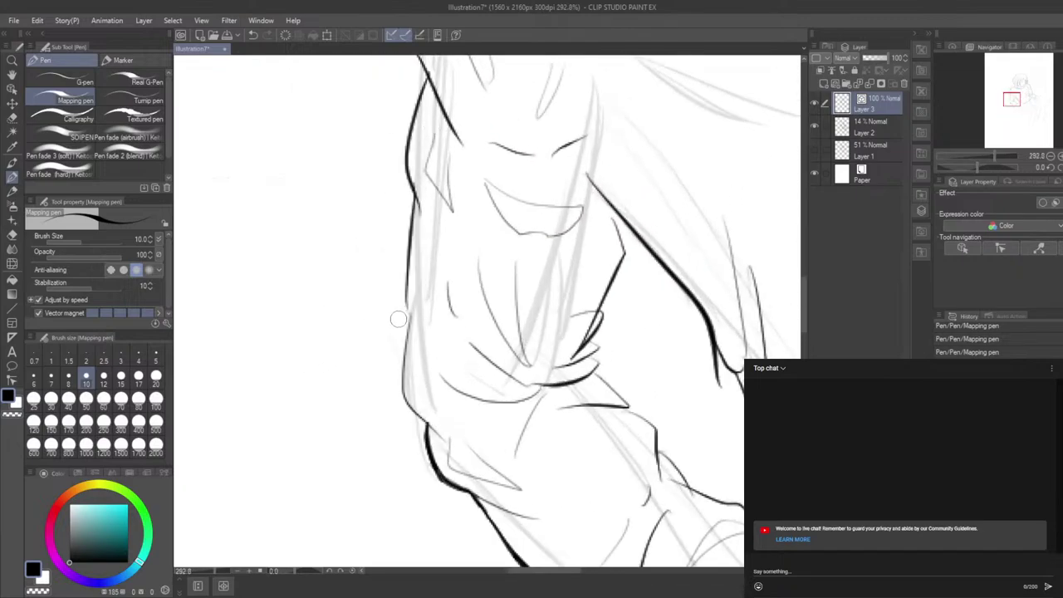
drag(410, 320, 403, 373)
key(ctrl+z)
drag(413, 311, 402, 394)
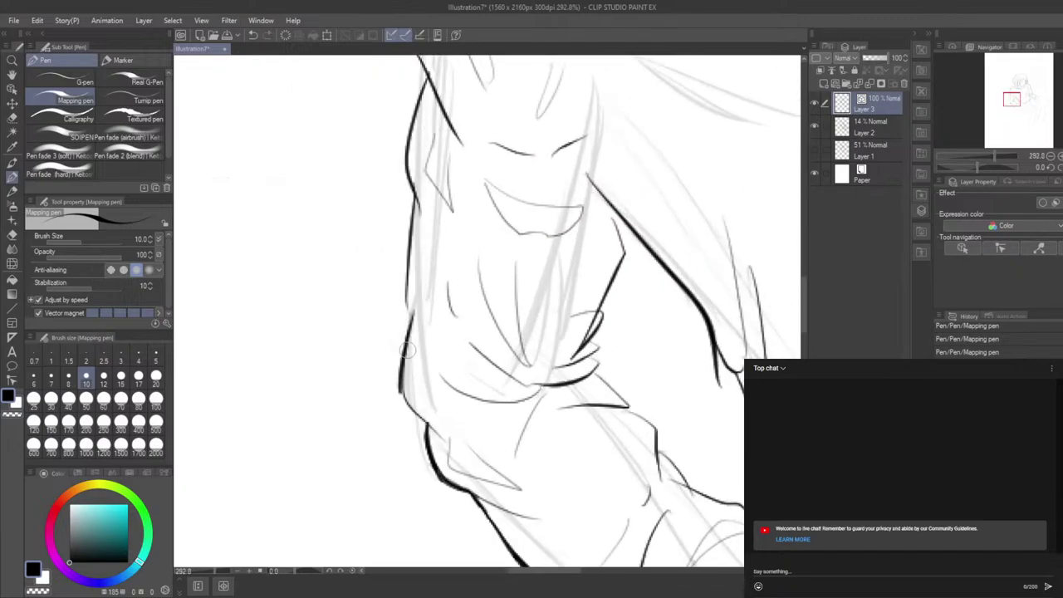
mouse_move(408, 349)
mouse_down()
mouse_move(409, 414)
mouse_move(399, 388)
mouse_move(426, 422)
mouse_move(399, 392)
mouse_move(423, 425)
mouse_up()
drag(400, 390, 425, 426)
drag(408, 301, 408, 329)
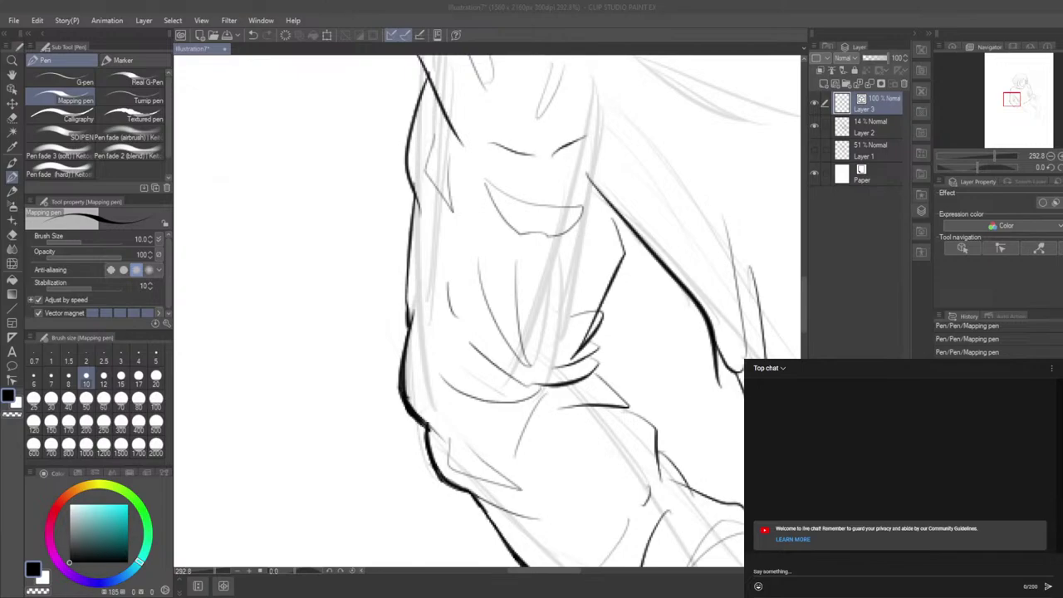
Step: Ink the crease between the thighs below the shirt hem and the underside of the near thigh with a small fold
click(505, 590)
scroll(221, 299, down, 4)
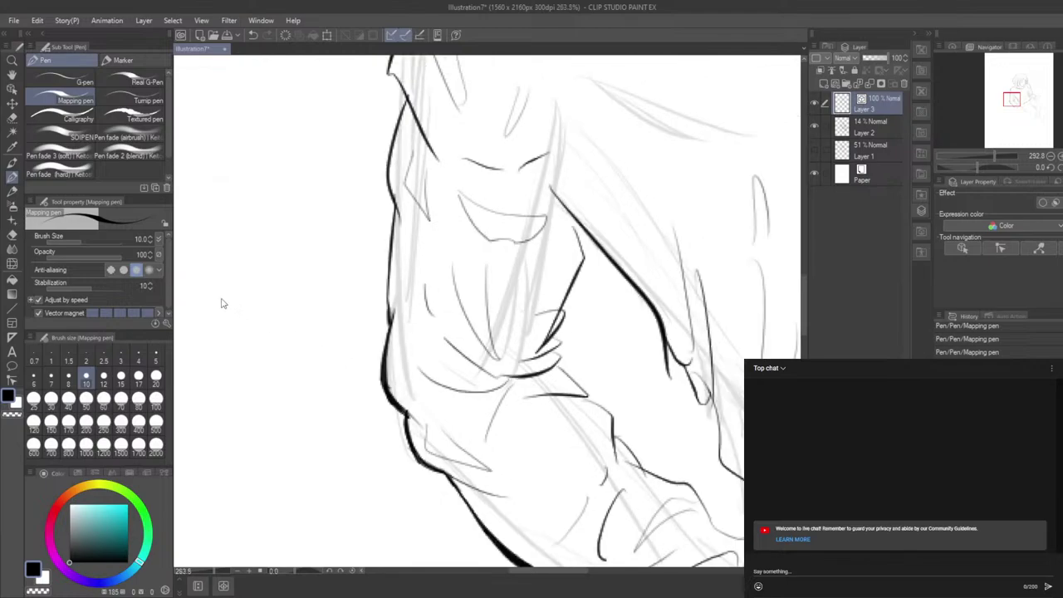
scroll(692, 535, down, 1)
scroll(637, 427, down, 1)
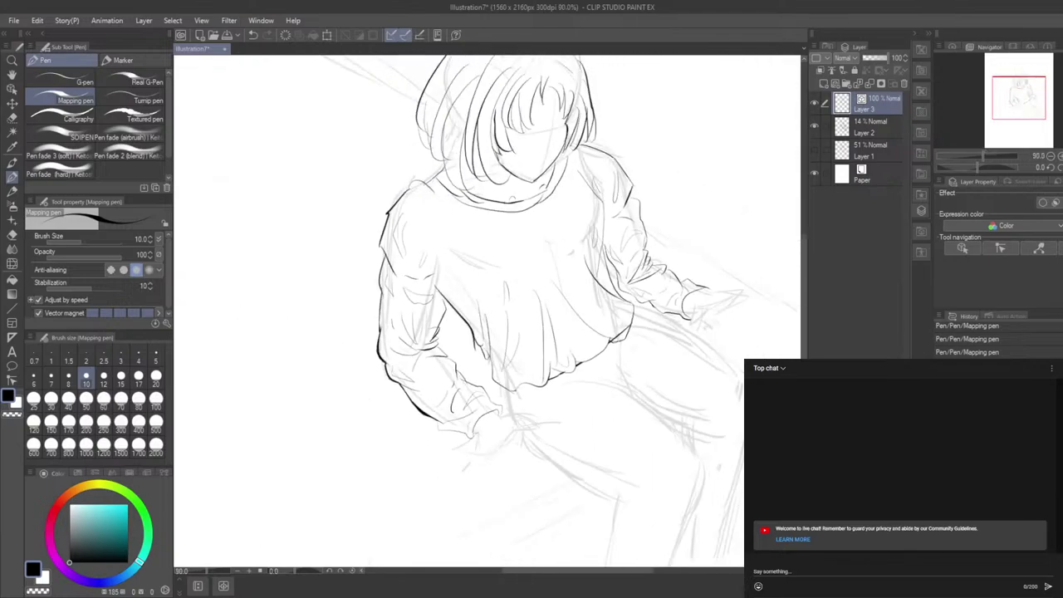
scroll(536, 226, down, 1)
scroll(343, 335, up, 4)
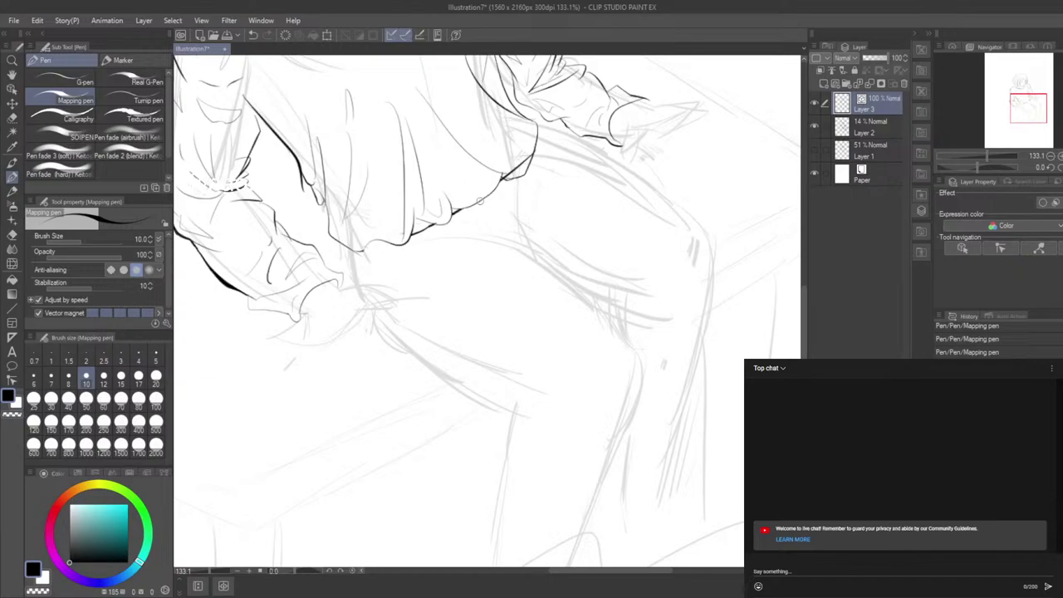
drag(482, 201, 544, 277)
mouse_move(371, 324)
mouse_down()
mouse_move(455, 386)
mouse_move(444, 402)
mouse_move(505, 411)
mouse_up()
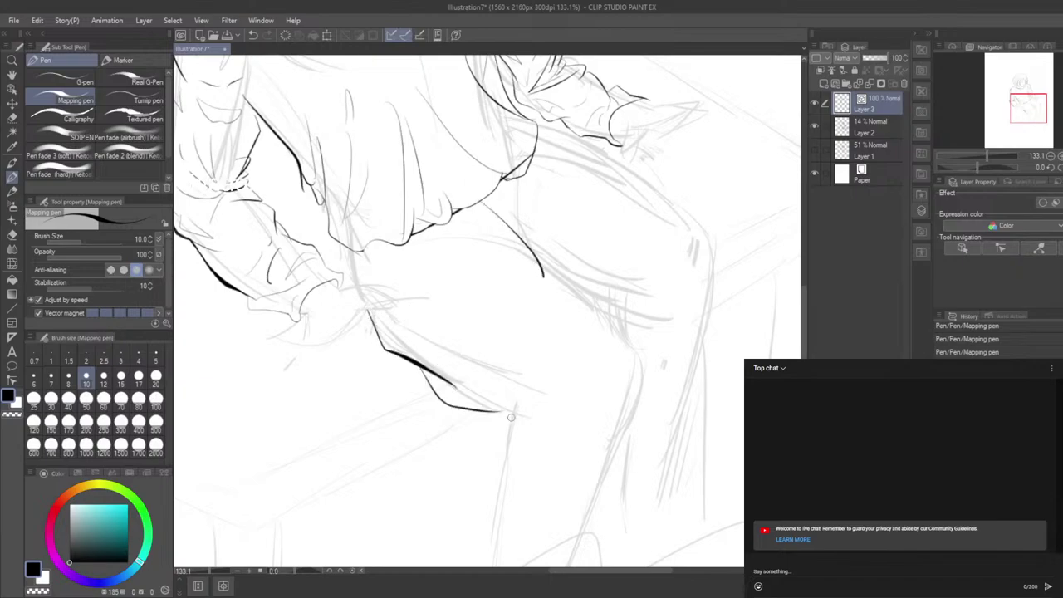
key(ctrl+z)
key(ctrl+z)
mouse_move(370, 314)
mouse_down()
mouse_move(377, 338)
mouse_move(415, 341)
mouse_move(399, 341)
mouse_move(466, 399)
mouse_up()
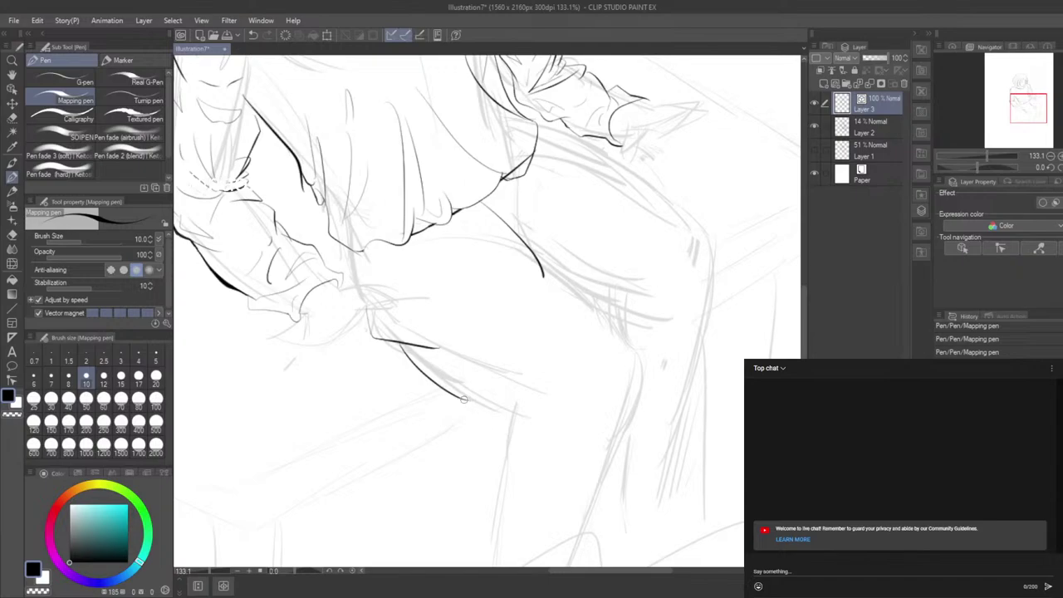
Step: Ink the bunched fabric folds behind the near knee and a line running down the back of the trouser leg
mouse_move(463, 399)
mouse_down()
mouse_move(527, 415)
mouse_move(481, 451)
mouse_move(465, 524)
mouse_up()
key(ctrl+z)
mouse_move(508, 409)
mouse_down()
mouse_move(498, 446)
mouse_move(507, 460)
mouse_move(503, 451)
mouse_move(465, 552)
mouse_up()
key(ctrl+z)
key(ctrl+z)
mouse_move(494, 410)
mouse_down()
mouse_move(497, 433)
mouse_move(519, 456)
mouse_move(499, 467)
mouse_move(467, 532)
mouse_up()
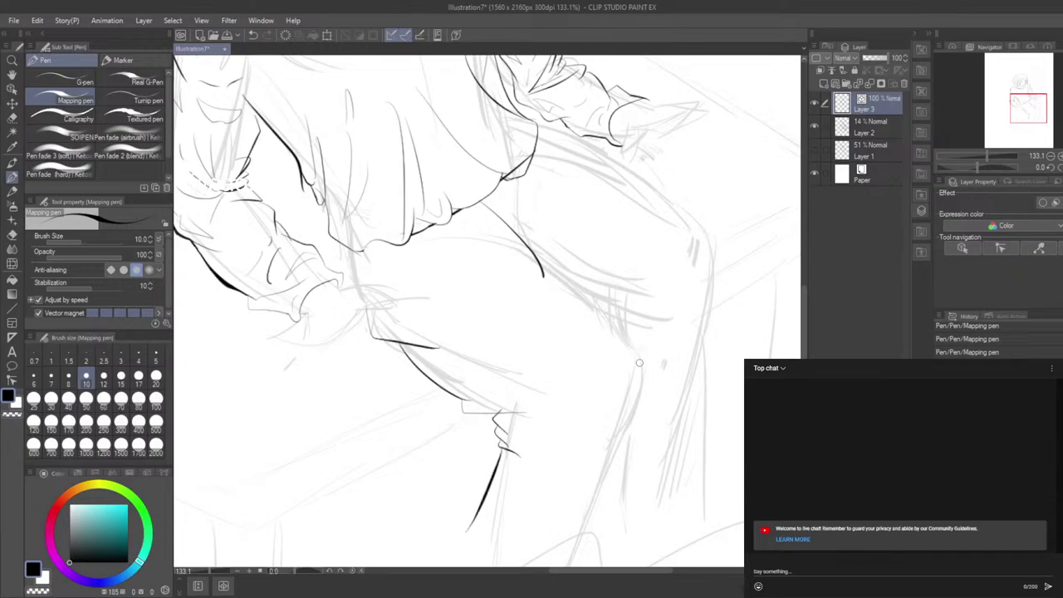
Step: Try a straight shin line and a wide curved hem on the near lower trouser leg
drag(642, 372, 620, 509)
mouse_move(470, 528)
mouse_down()
mouse_move(546, 534)
mouse_move(629, 500)
mouse_up()
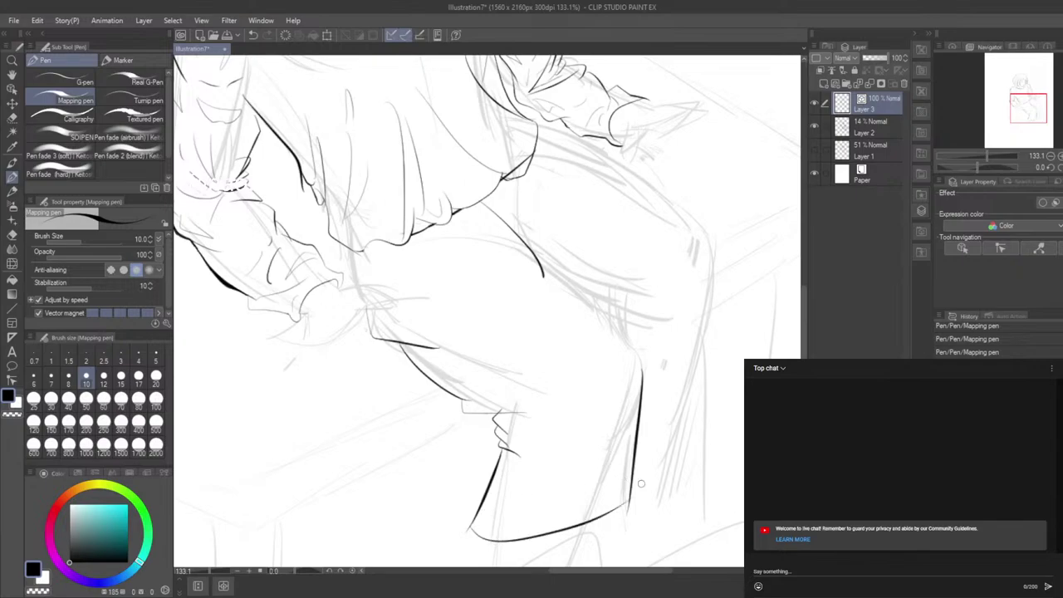
scroll(642, 483, down, 2)
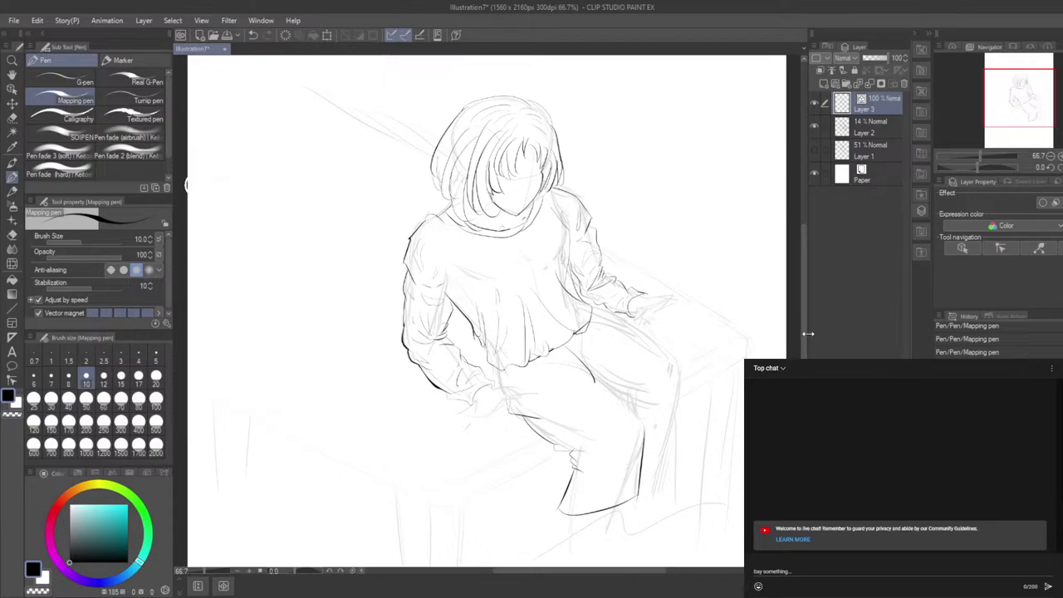
drag(804, 339, 804, 375)
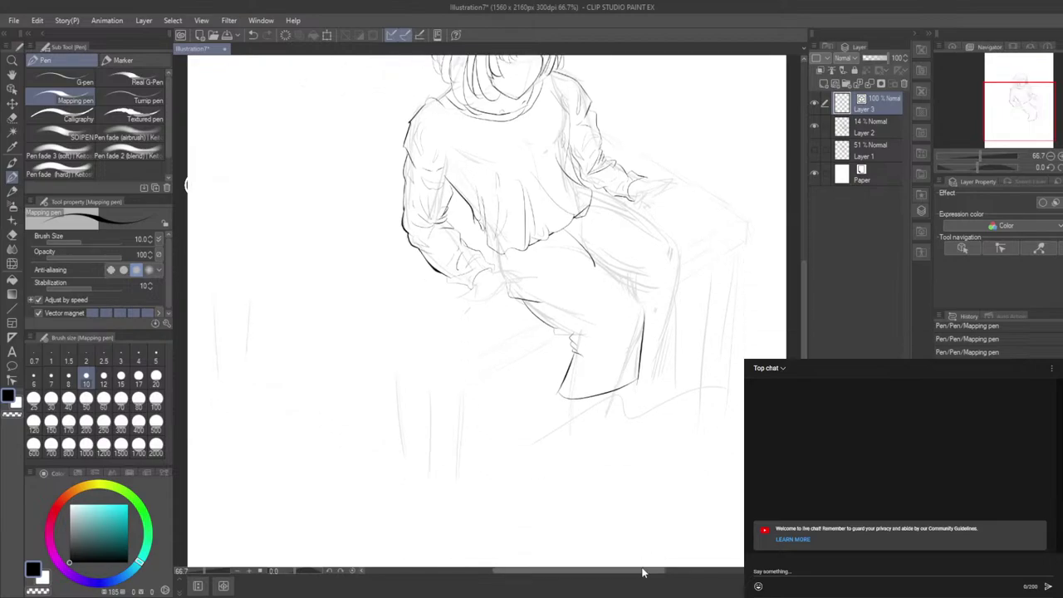
drag(643, 570, 668, 571)
scroll(568, 383, up, 4)
key(ctrl+z)
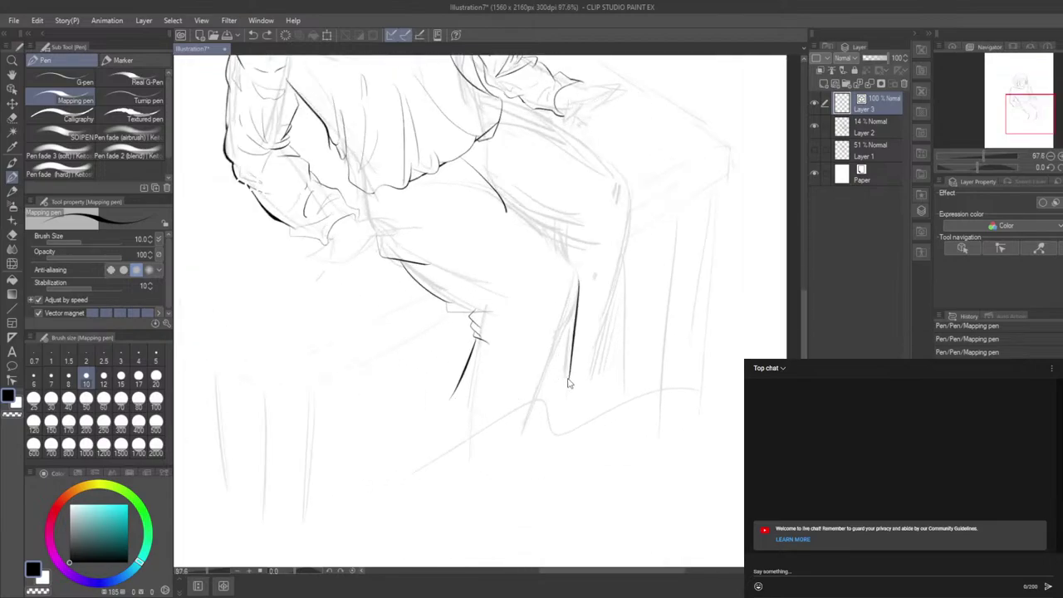
key(ctrl+z)
Step: Try a flared near lower trouser leg with a slanted shin line, an angular hem and a few inner folds
drag(574, 283, 549, 380)
drag(568, 321, 550, 389)
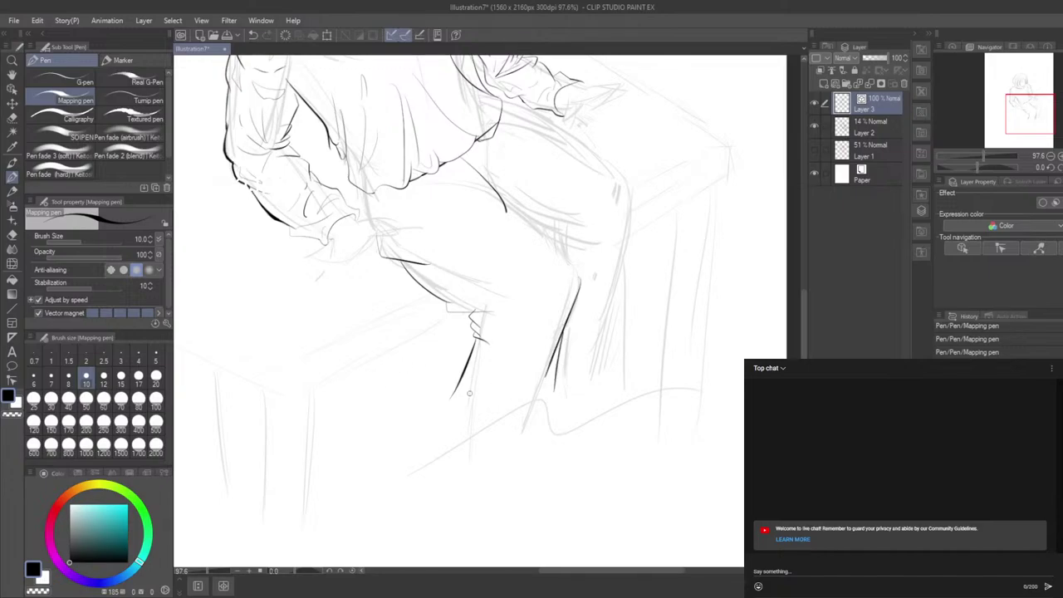
mouse_move(450, 397)
mouse_down()
mouse_move(482, 408)
mouse_move(500, 415)
mouse_move(553, 389)
mouse_up()
drag(458, 397, 516, 312)
drag(480, 342, 503, 372)
key(ctrl+z)
key(ctrl+z)
drag(480, 331, 507, 353)
drag(541, 384, 547, 324)
drag(566, 279, 554, 343)
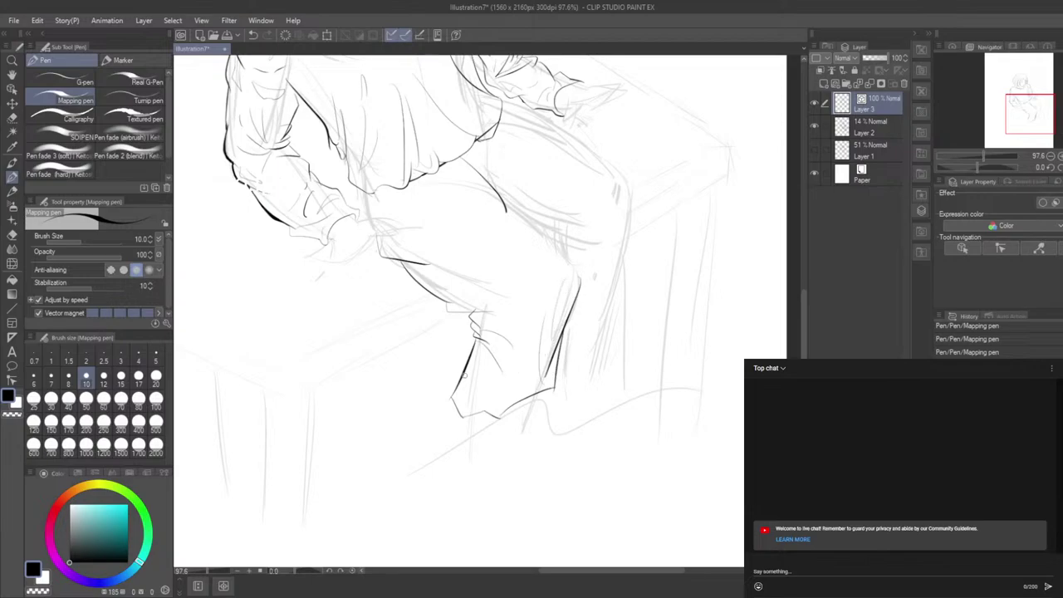
Step: Undo the flared lower trouser leg back to the folds behind the near knee
drag(465, 371, 459, 390)
key(ctrl+z)
drag(529, 342, 518, 378)
key(ctrl+z)
key(ctrl+z)
key(ctrl+z)
key(ctrl+z)
key(ctrl+z)
key(ctrl+z)
key(ctrl+z)
key(ctrl+z)
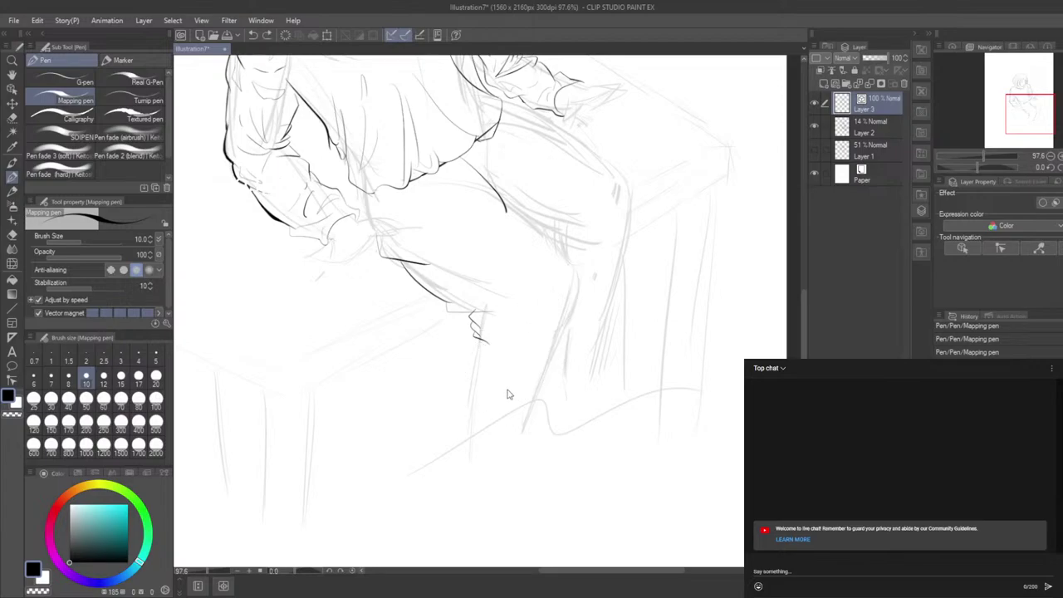
Step: Redraw the back of the near lower trouser leg straight down into a curved hem that turns up toward the shin
mouse_move(477, 333)
mouse_down()
mouse_move(483, 352)
mouse_move(460, 410)
mouse_up()
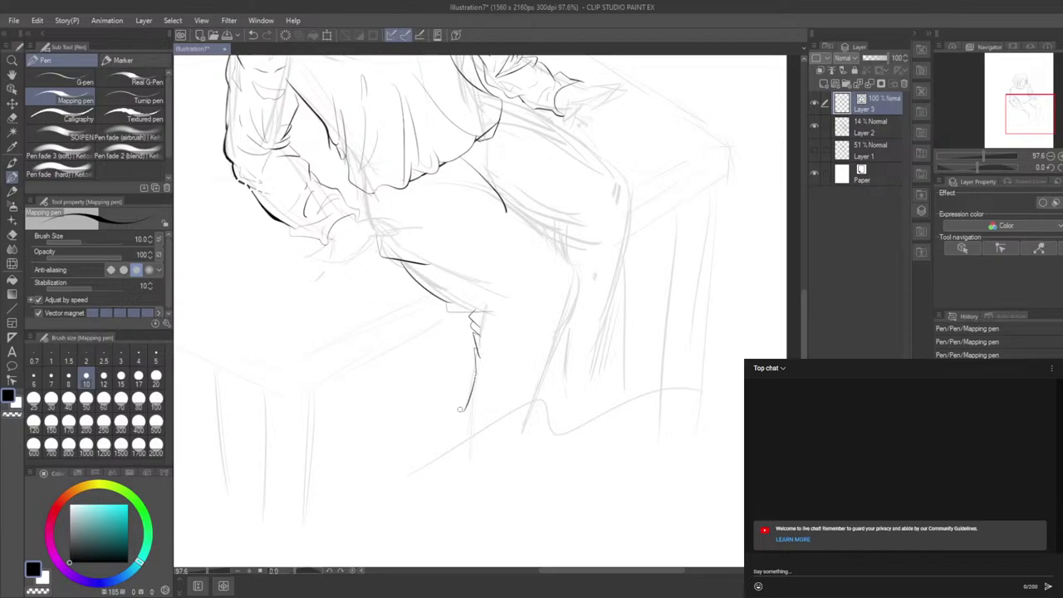
key(ctrl+z)
mouse_move(476, 371)
mouse_down()
mouse_move(474, 399)
mouse_move(485, 405)
mouse_move(544, 386)
mouse_move(570, 314)
mouse_up()
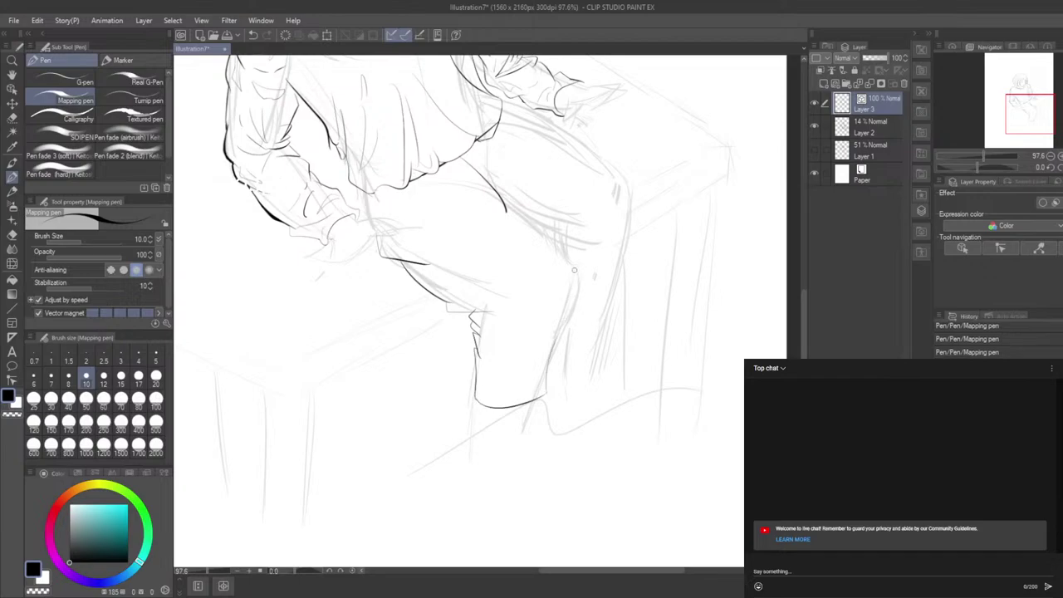
Step: Try a wider outer knee and shin line with an extended hem on the near trouser leg
drag(572, 267, 561, 332)
key(ctrl+z)
drag(571, 268, 558, 381)
drag(563, 334, 560, 384)
key(ctrl+z)
drag(545, 396, 569, 391)
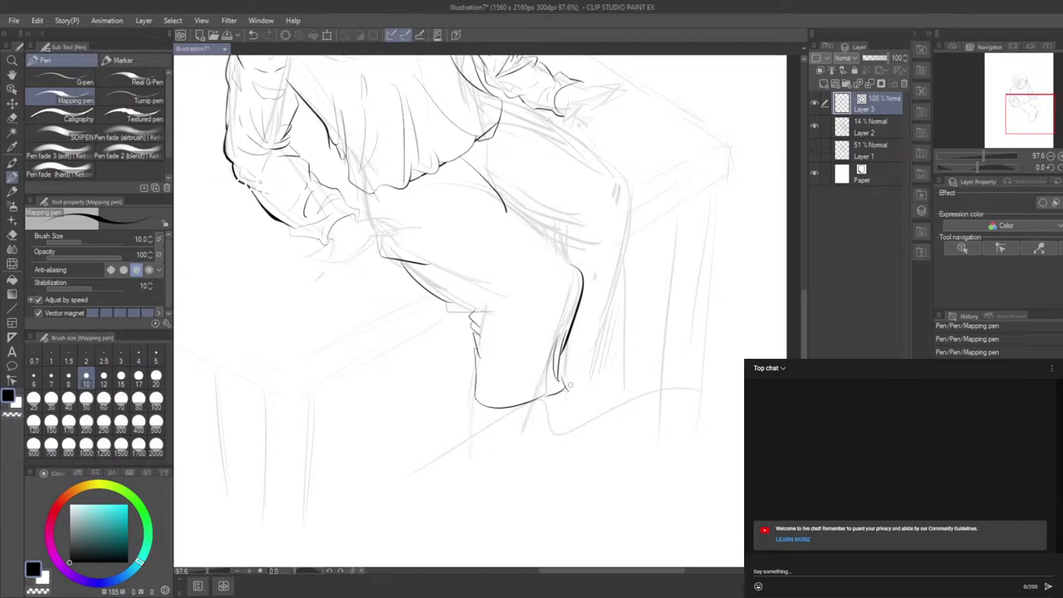
click(13, 236)
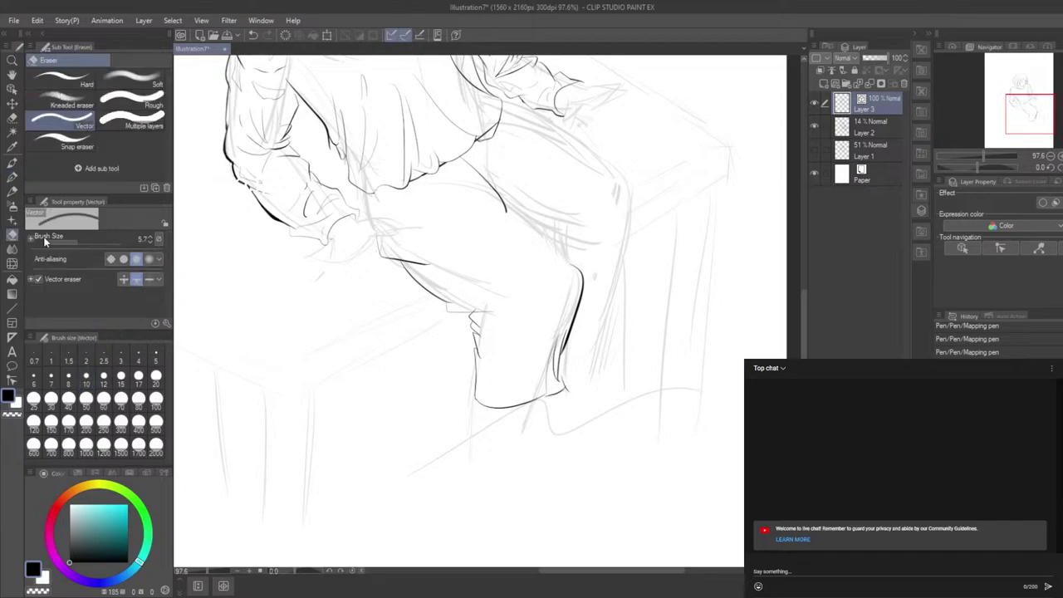
drag(594, 295, 589, 315)
drag(569, 377, 555, 407)
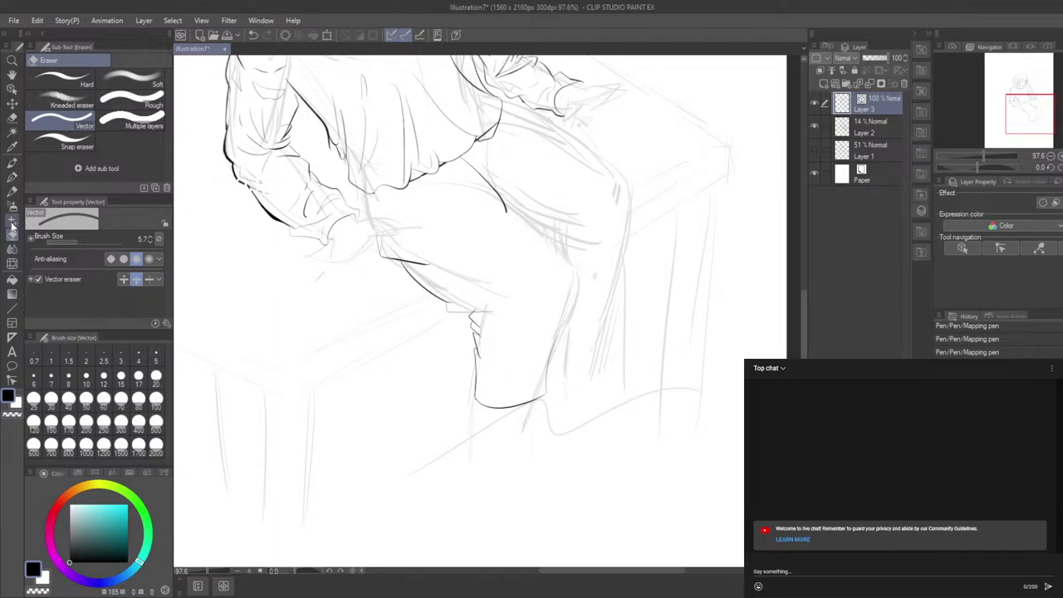
Step: Ink the rounded near knee and shin line down to the hem with the Mapping pen, and add long folds inside the lower leg
click(12, 177)
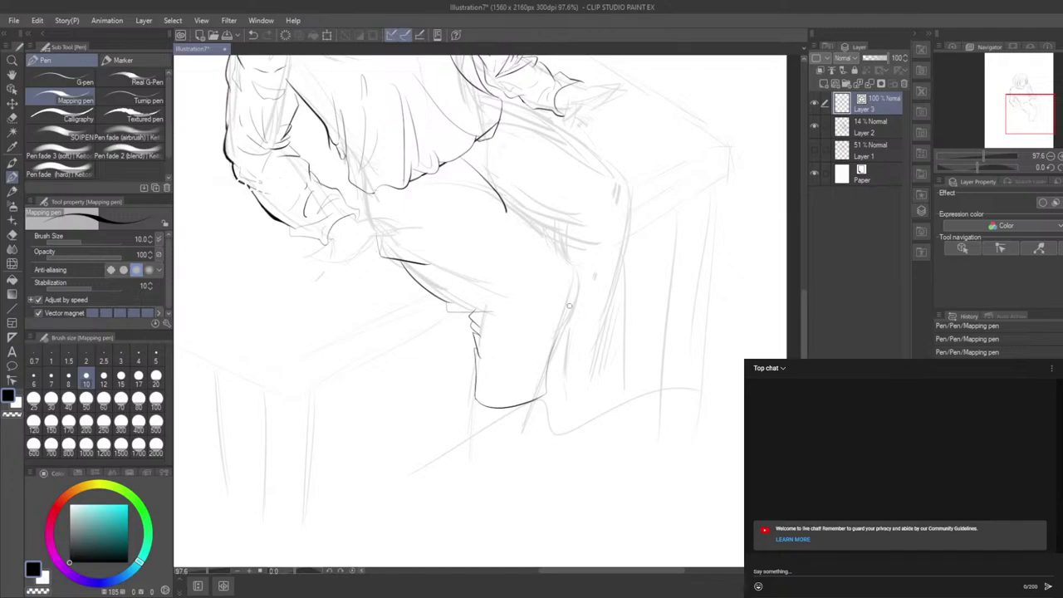
drag(581, 272, 561, 356)
key(ctrl+z)
mouse_move(568, 265)
mouse_down()
mouse_move(570, 317)
mouse_move(550, 369)
mouse_up()
key(ctrl+z)
key(ctrl+z)
mouse_move(563, 324)
mouse_down()
mouse_move(548, 371)
mouse_move(538, 312)
mouse_move(556, 331)
mouse_move(549, 374)
mouse_up()
key(ctrl+z)
mouse_move(545, 304)
mouse_down()
mouse_move(515, 378)
mouse_move(527, 317)
mouse_move(484, 387)
mouse_move(533, 335)
mouse_move(513, 333)
mouse_move(480, 378)
mouse_move(485, 409)
mouse_up()
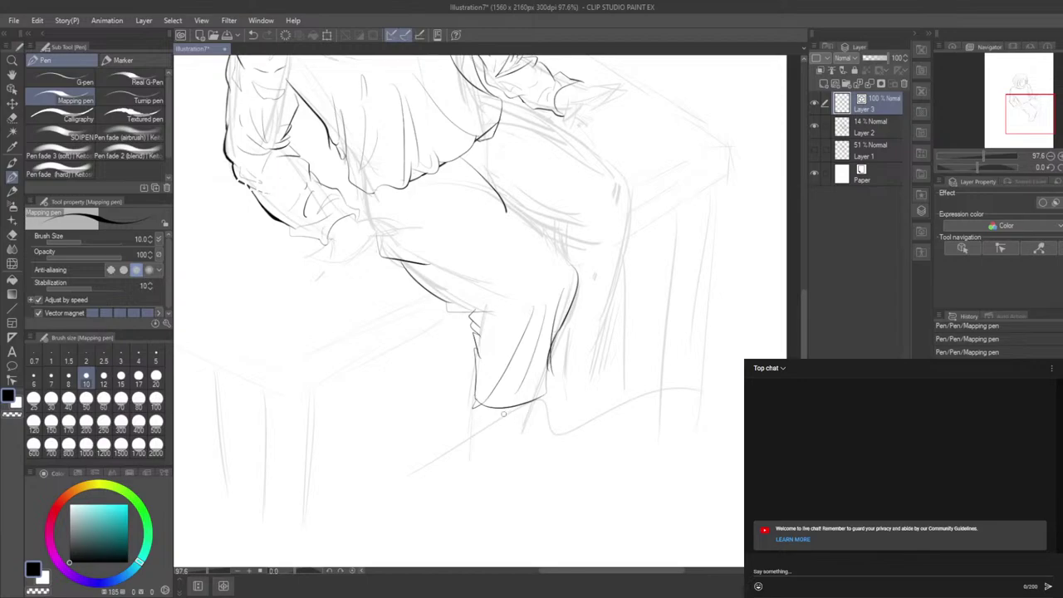
Step: Ink short folds behind the near knee and down the back of the lower trouser leg
drag(484, 322, 525, 303)
mouse_move(477, 319)
mouse_down()
mouse_move(520, 304)
mouse_move(494, 367)
mouse_up()
key(ctrl+z)
Step: Ink the hip line below the shirt hem and the upper contour of the near thigh down to the knee
drag(365, 189, 377, 226)
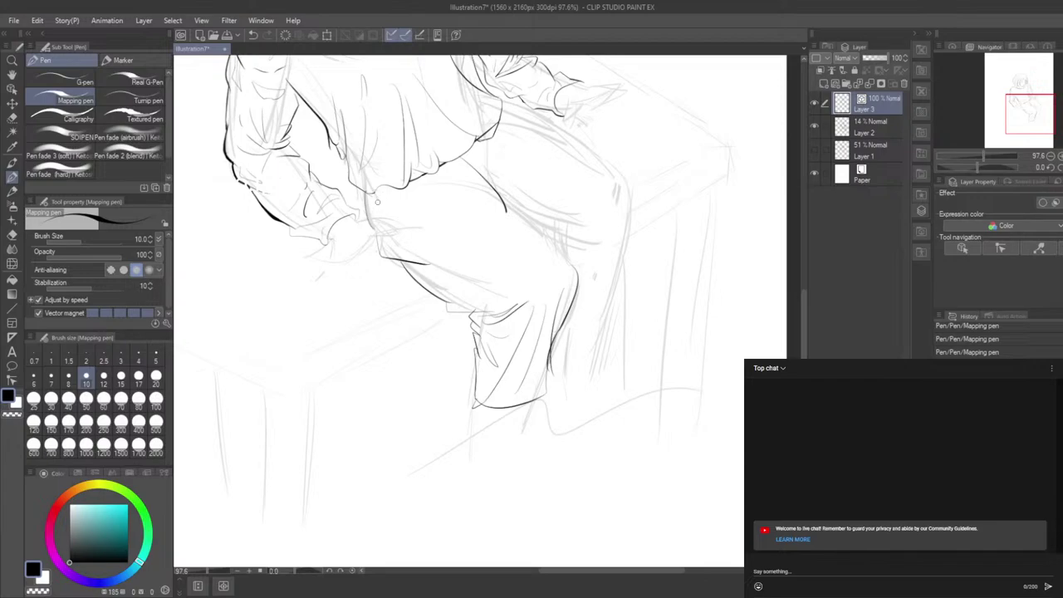
key(ctrl+z)
drag(367, 193, 379, 241)
key(ctrl+z)
drag(367, 194, 377, 236)
drag(506, 206, 573, 274)
key(ctrl+z)
drag(508, 208, 579, 280)
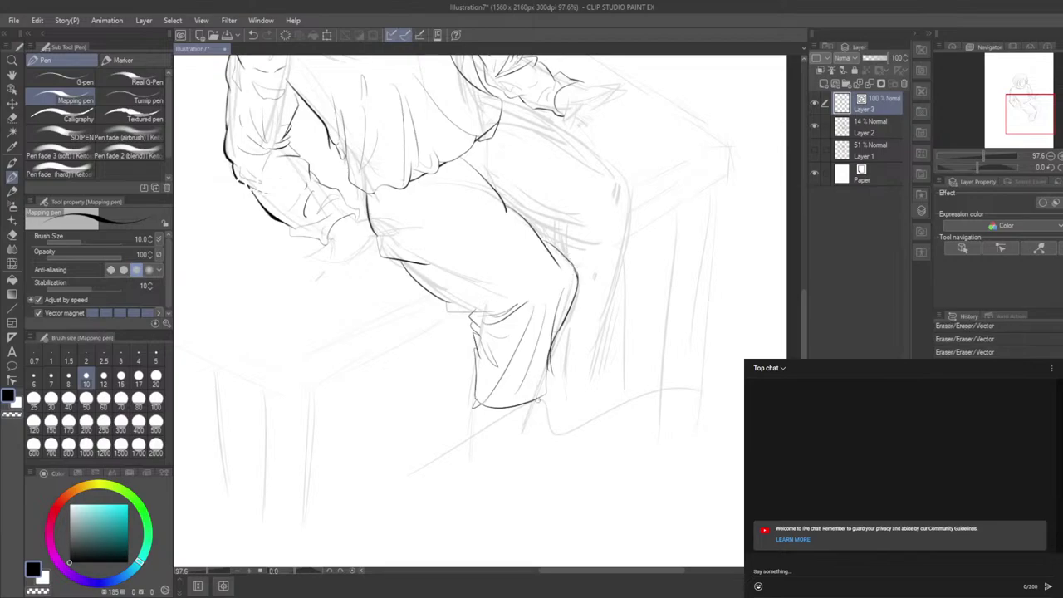
Step: Ink the upper contour of the far thigh from the shirt hem and trim the stray line below the hem with the Vector eraser
scroll(533, 386, down, 2)
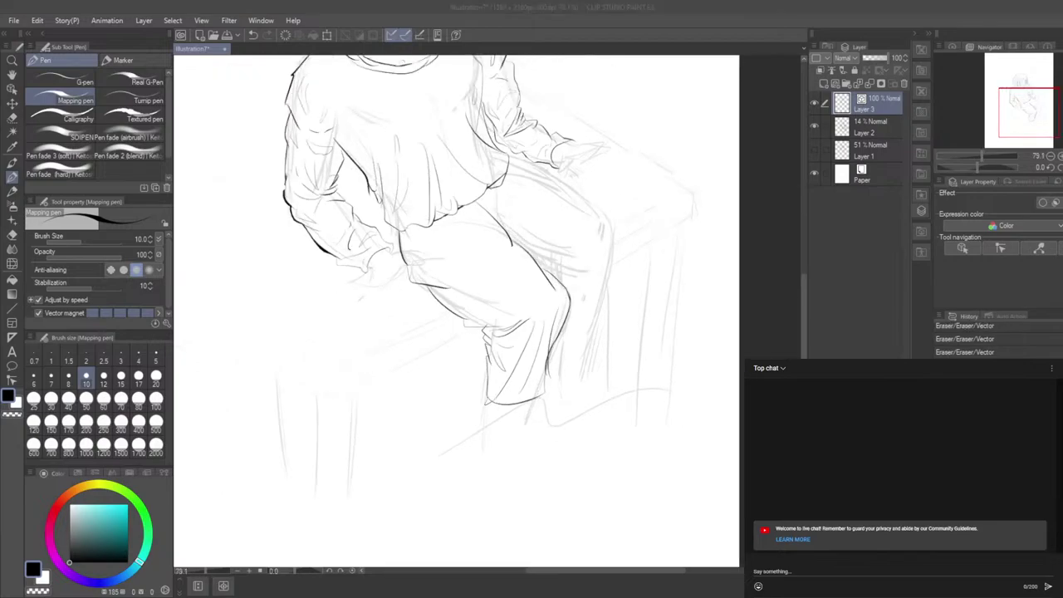
scroll(504, 454, down, 4)
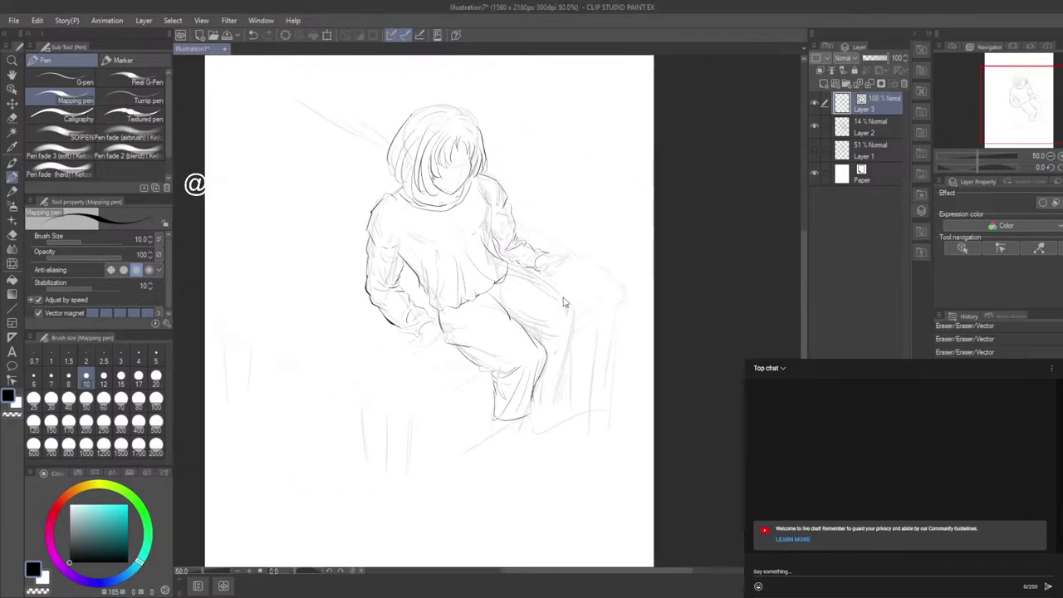
scroll(583, 305, up, 3)
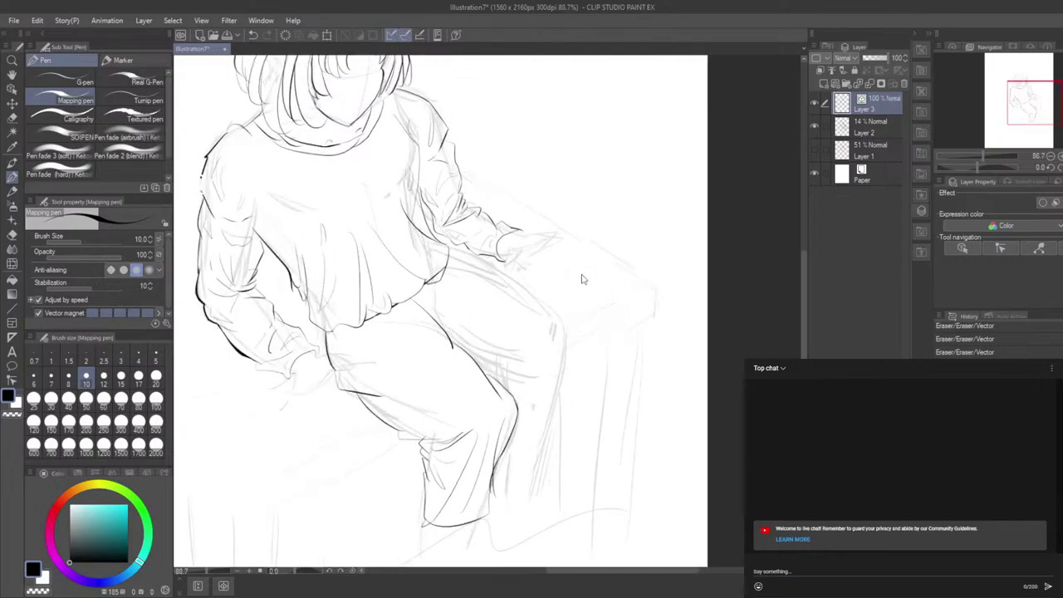
drag(453, 248, 521, 302)
key(ctrl+z)
drag(449, 250, 532, 301)
click(12, 235)
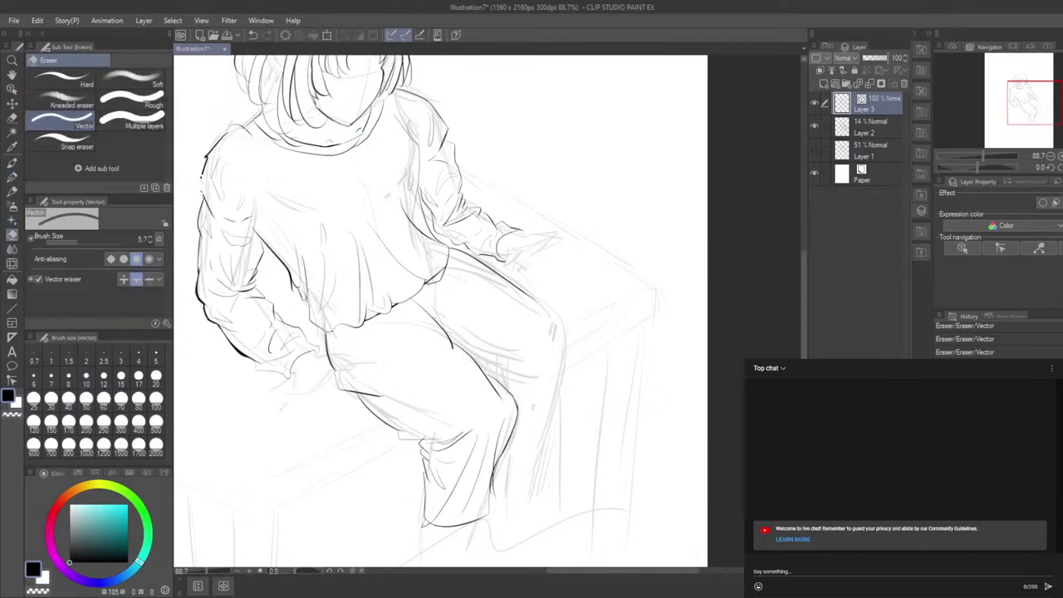
drag(444, 272, 428, 288)
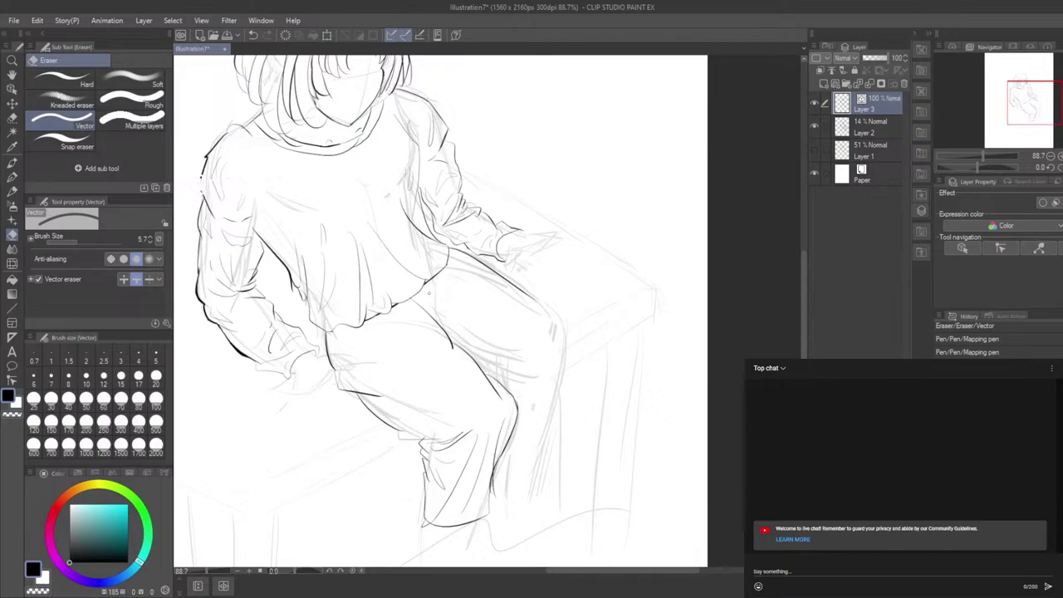
click(12, 177)
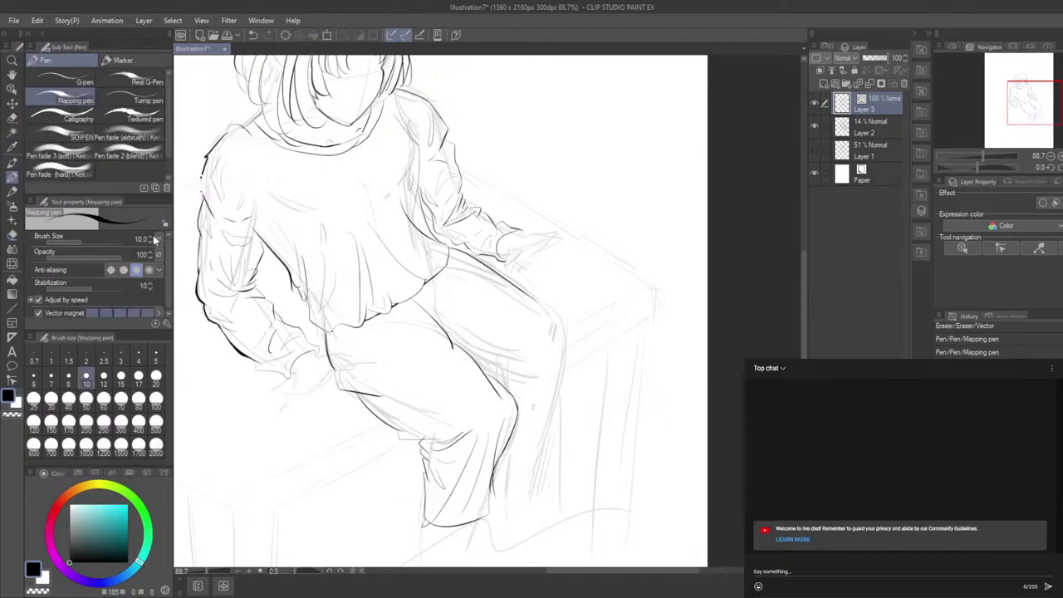
Step: Ink the far knee and shin down to a rounded trouser cuff, with short folds at the cuff and behind the knee
mouse_move(523, 289)
mouse_down()
mouse_move(565, 329)
mouse_move(570, 363)
mouse_move(555, 388)
mouse_move(562, 378)
mouse_move(544, 496)
mouse_up()
key(ctrl+z)
key(ctrl+z)
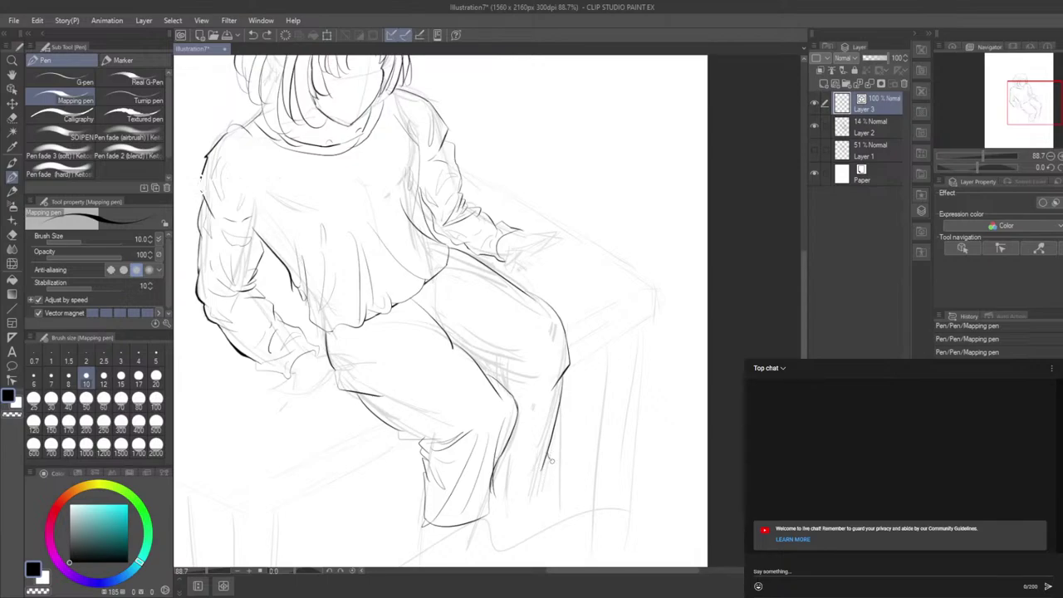
mouse_move(549, 455)
mouse_down()
mouse_move(546, 486)
mouse_move(492, 499)
mouse_up()
mouse_move(506, 449)
mouse_down()
mouse_move(504, 481)
mouse_move(511, 474)
mouse_move(494, 472)
mouse_move(497, 463)
mouse_move(497, 487)
mouse_move(512, 469)
mouse_move(511, 487)
mouse_move(537, 480)
mouse_up()
key(ctrl+z)
drag(529, 433, 539, 466)
drag(557, 392, 538, 407)
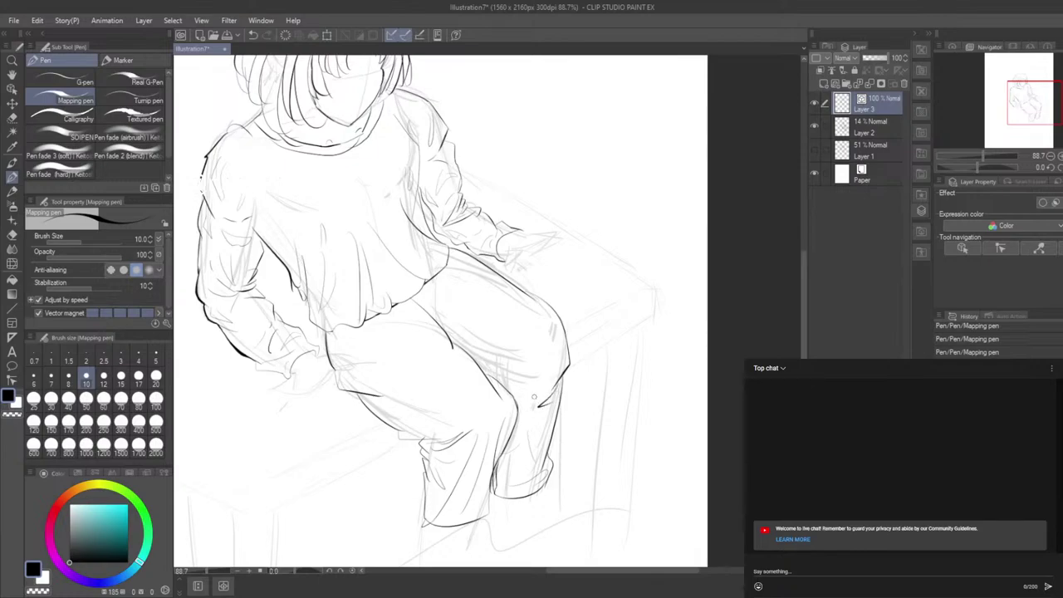
Step: Ink the far thigh's lower contour with folds between the knees, and add short crease lines on the near thigh
mouse_move(489, 362)
mouse_down()
mouse_move(501, 384)
mouse_move(516, 389)
mouse_move(523, 375)
mouse_up()
mouse_move(448, 335)
mouse_down()
mouse_move(495, 364)
mouse_move(533, 361)
mouse_move(534, 377)
mouse_move(538, 361)
mouse_move(541, 388)
mouse_move(565, 353)
mouse_up()
drag(396, 395, 417, 378)
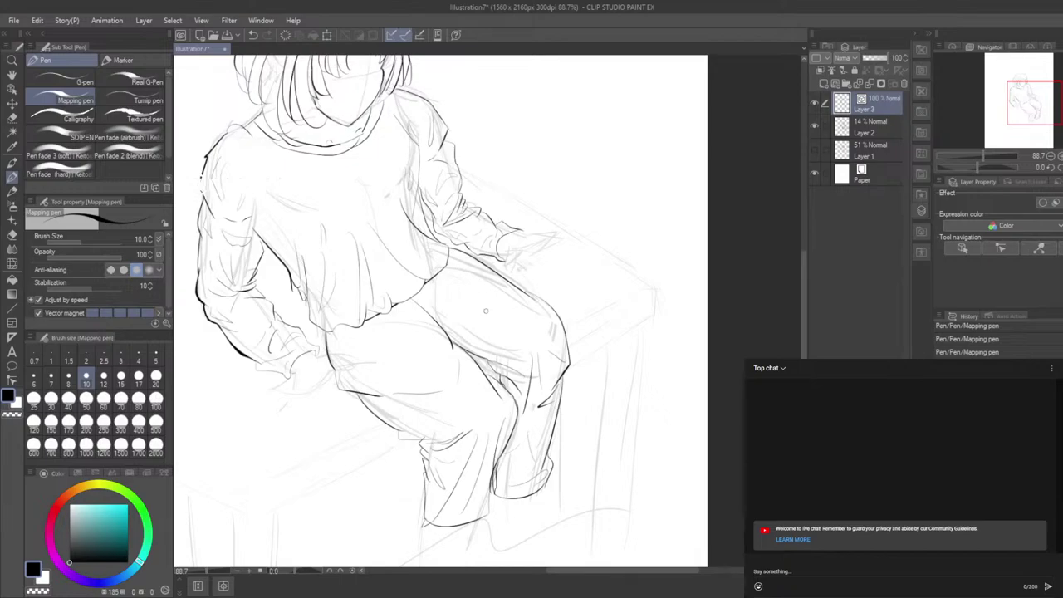
drag(417, 401, 406, 423)
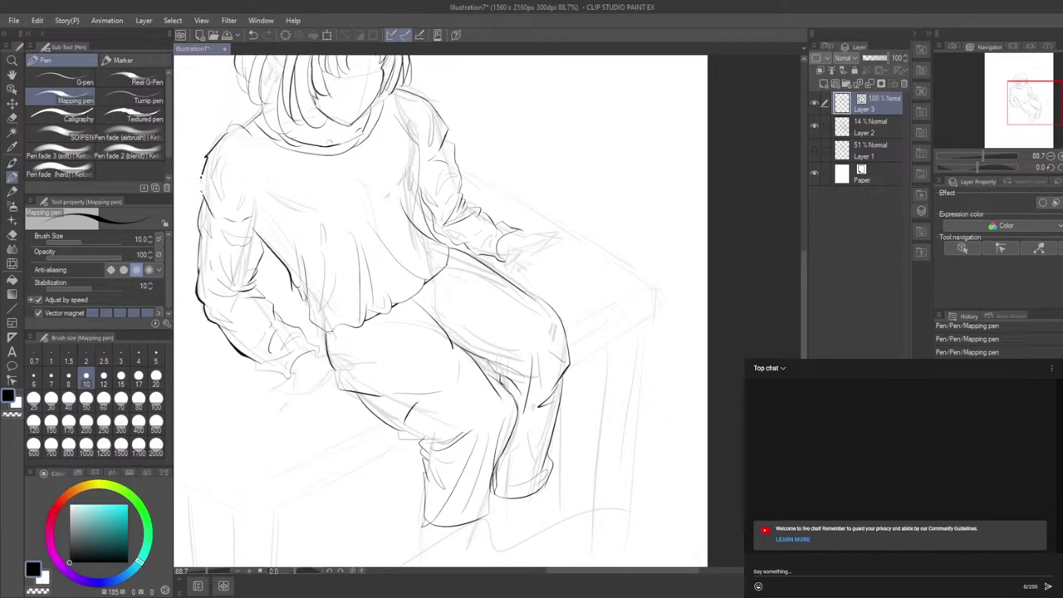
Step: Ink two short ankle lines below the near trouser hem
scroll(421, 427, down, 4)
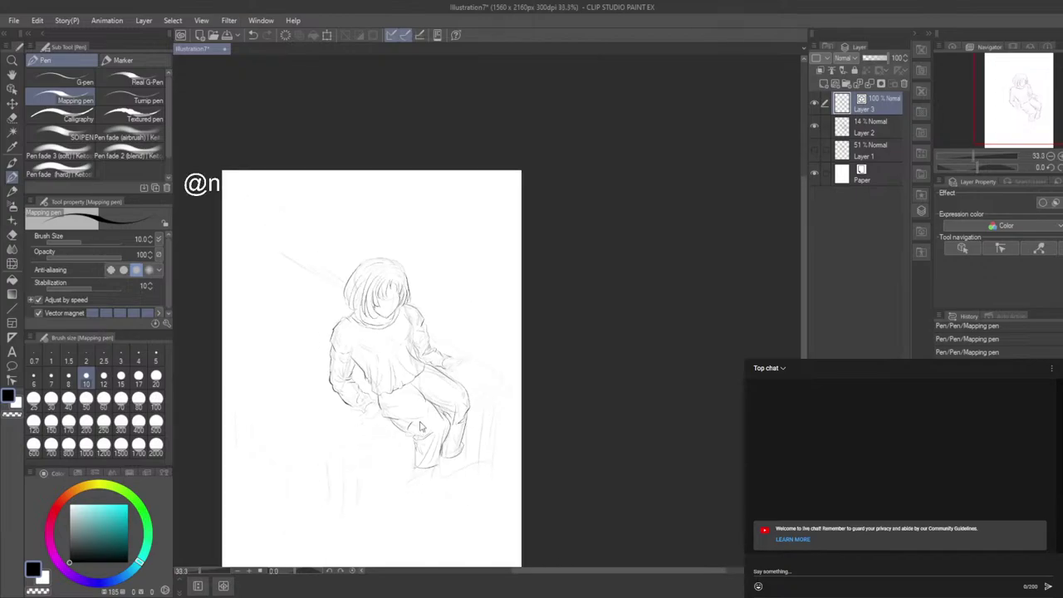
scroll(433, 473, up, 4)
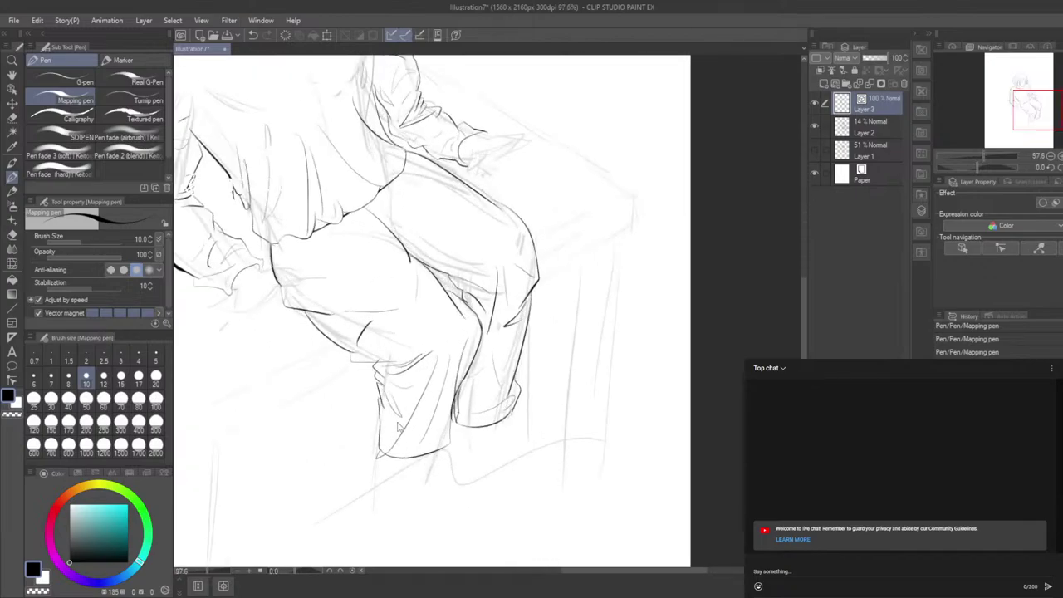
drag(378, 457, 383, 500)
drag(442, 447, 429, 477)
key(ctrl+z)
drag(444, 449, 430, 493)
Step: Trim the stray line ends at the near trouser hem with the Vector eraser
click(12, 279)
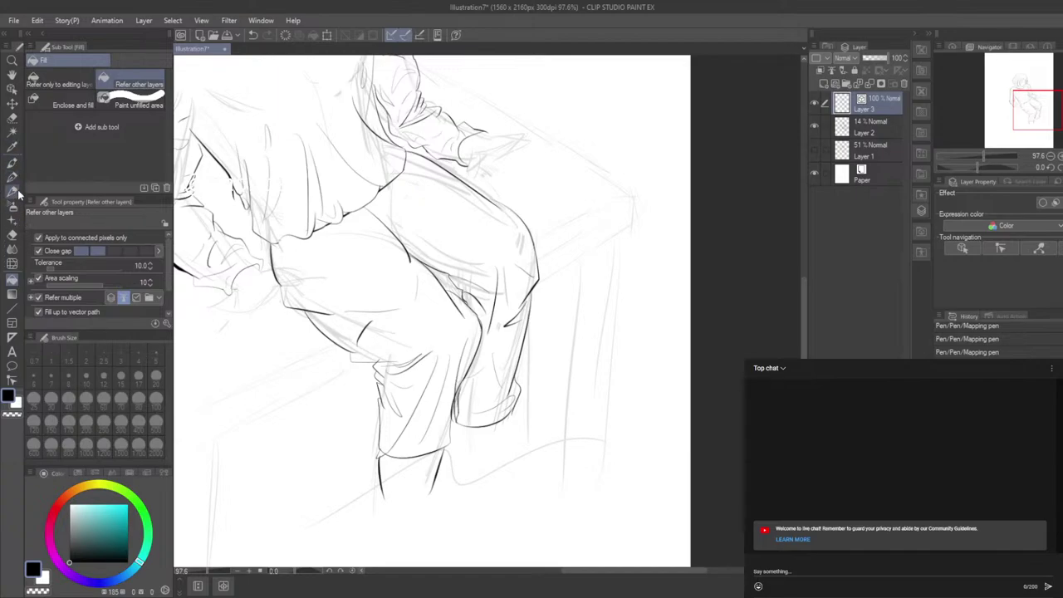
click(13, 234)
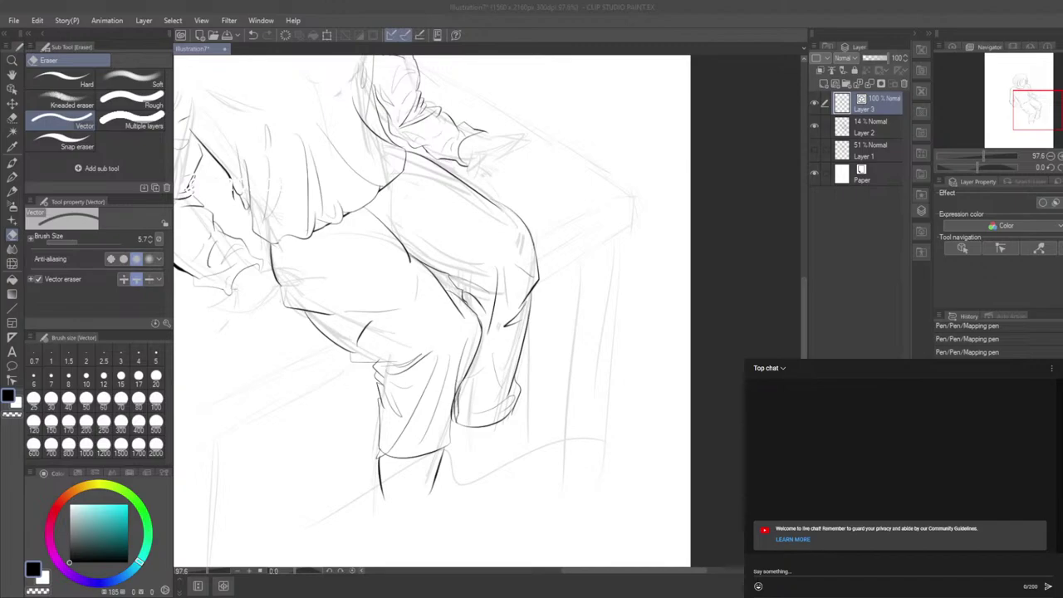
click(249, 403)
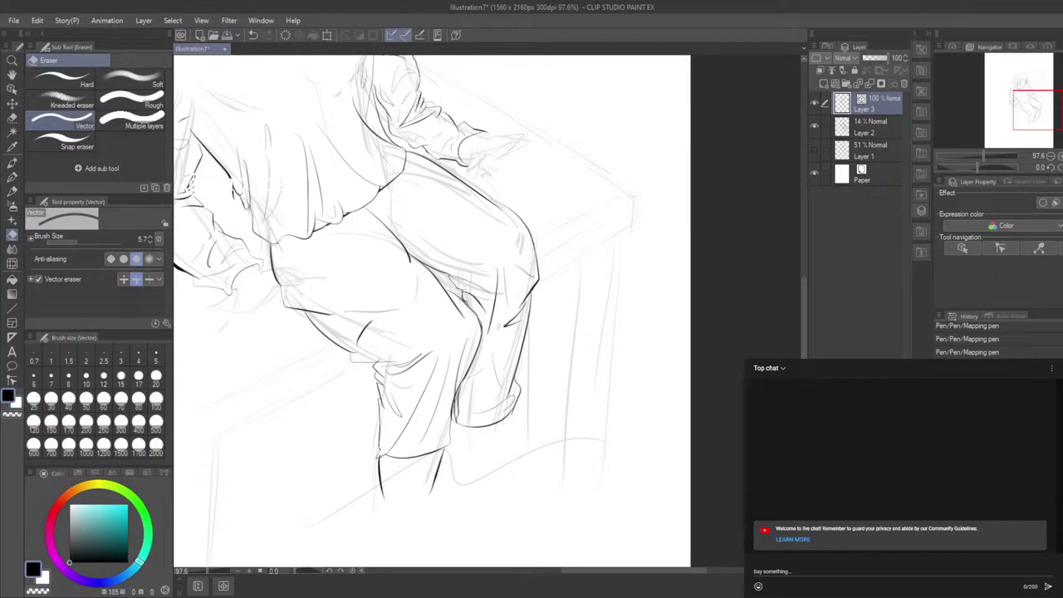
scroll(374, 486, up, 5)
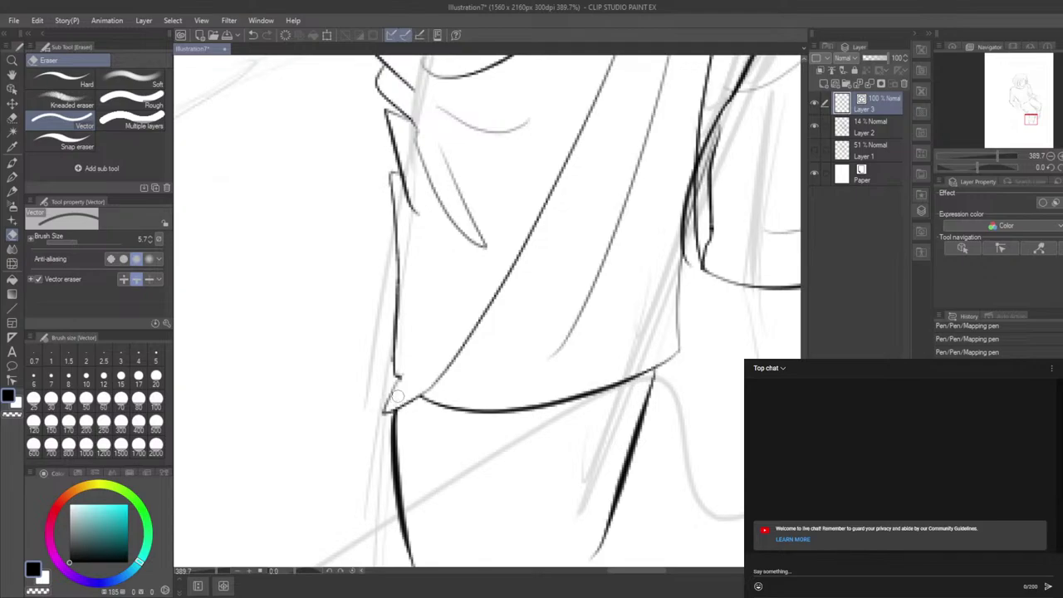
scroll(398, 397, down, 7)
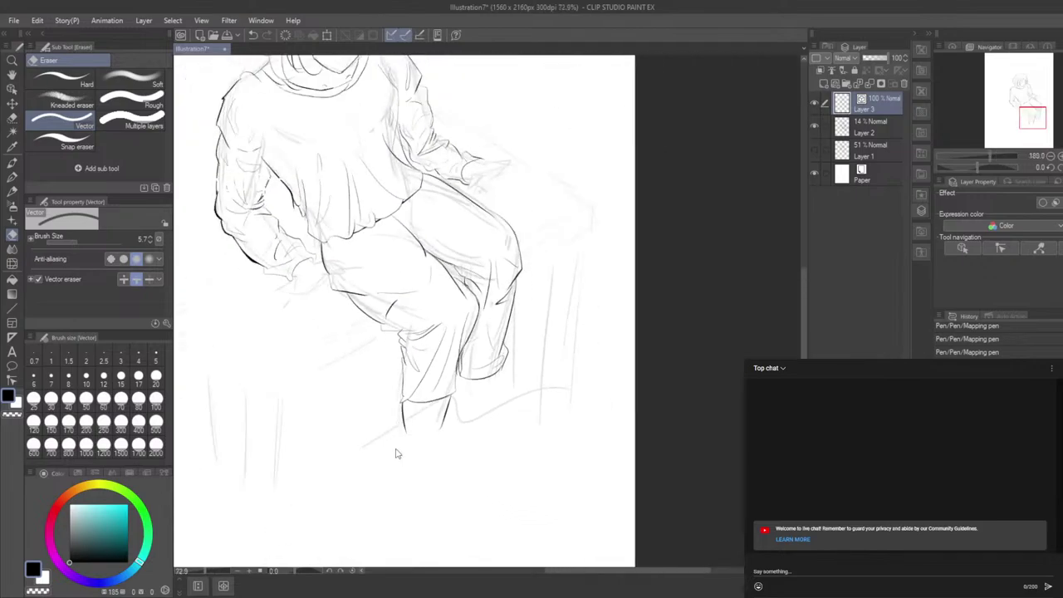
Step: Ink the outer finger of the hand beside the near hip and a curved line across the sleeve opening with the Mapping pen
scroll(402, 359, down, 1)
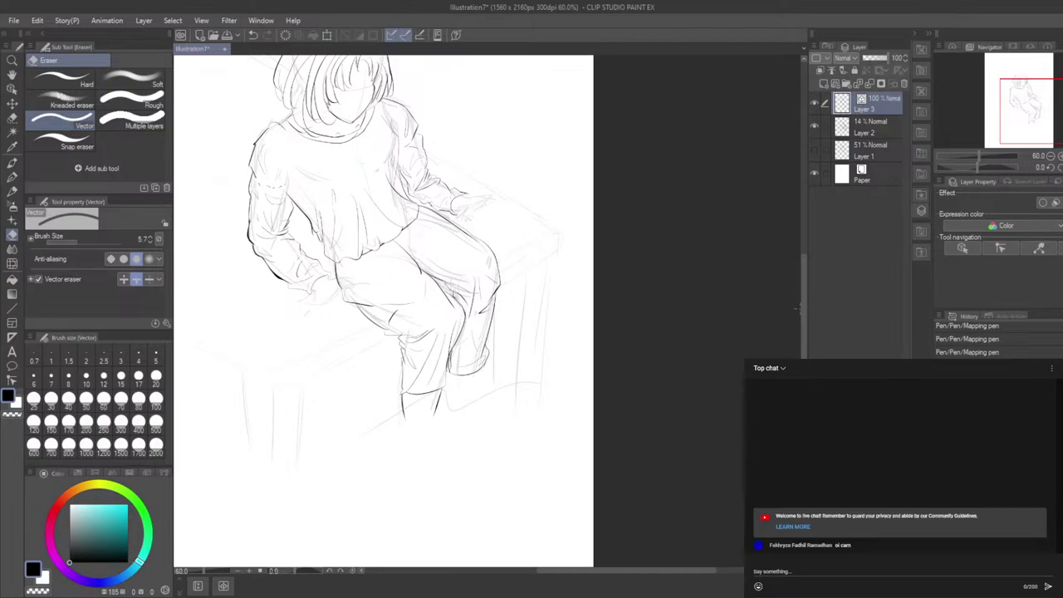
drag(804, 308, 803, 289)
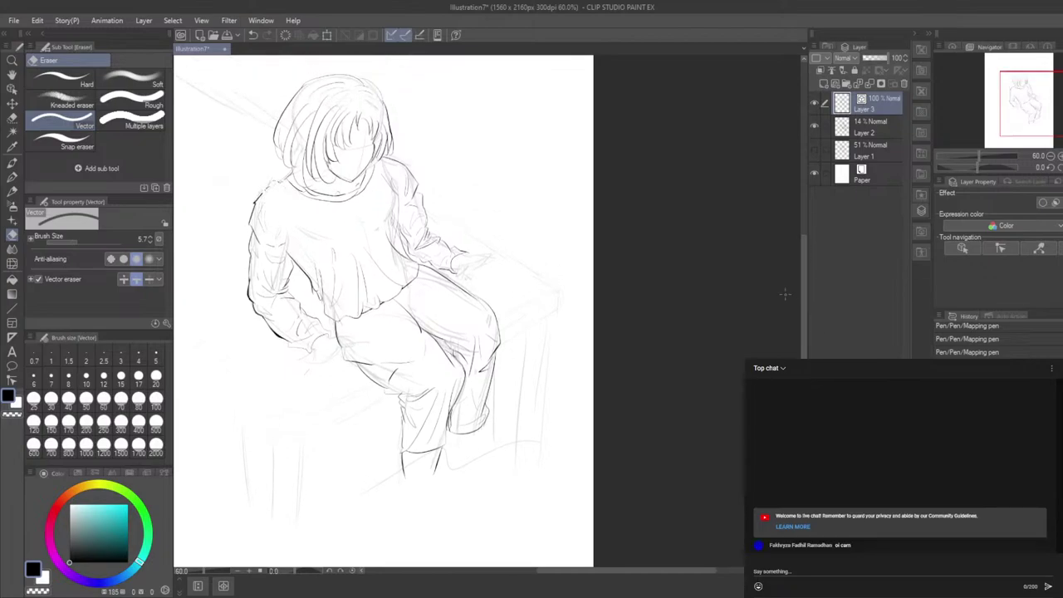
scroll(346, 329, up, 4)
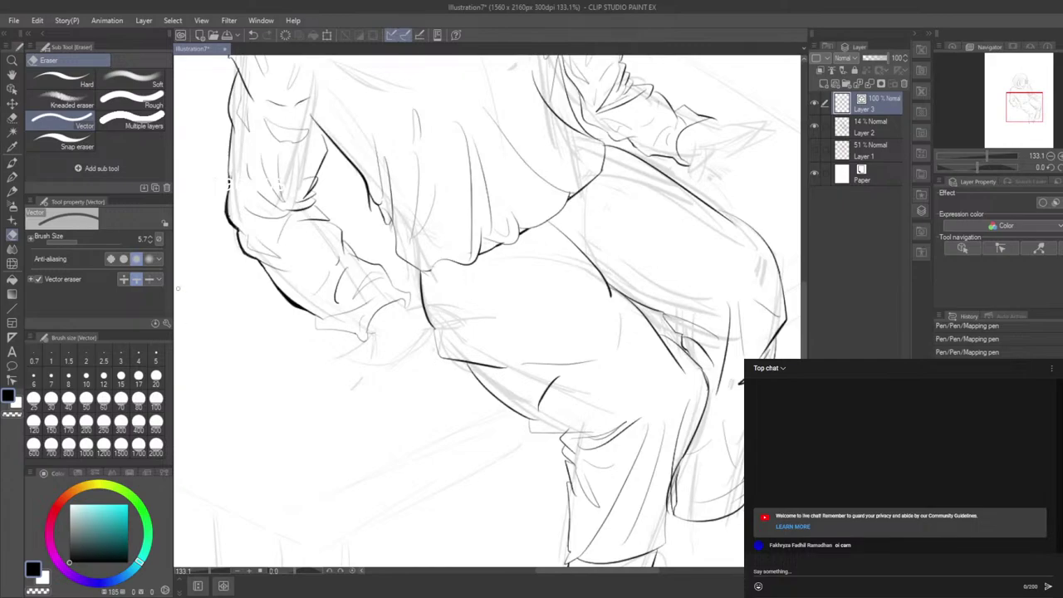
click(11, 176)
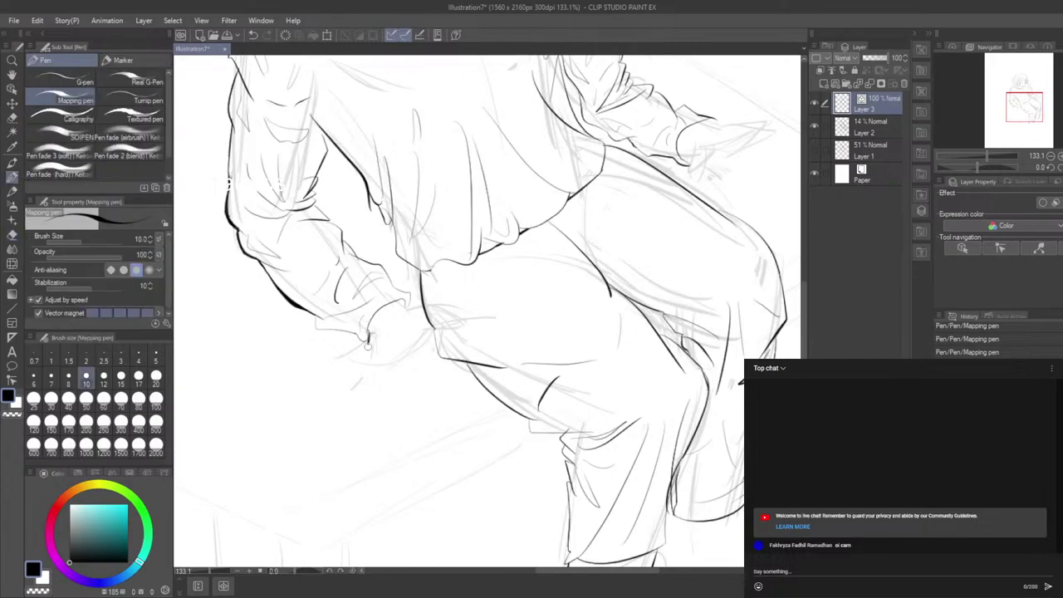
drag(371, 339, 362, 366)
drag(369, 334, 417, 312)
mouse_move(364, 363)
mouse_down()
mouse_move(360, 370)
mouse_move(371, 363)
mouse_up()
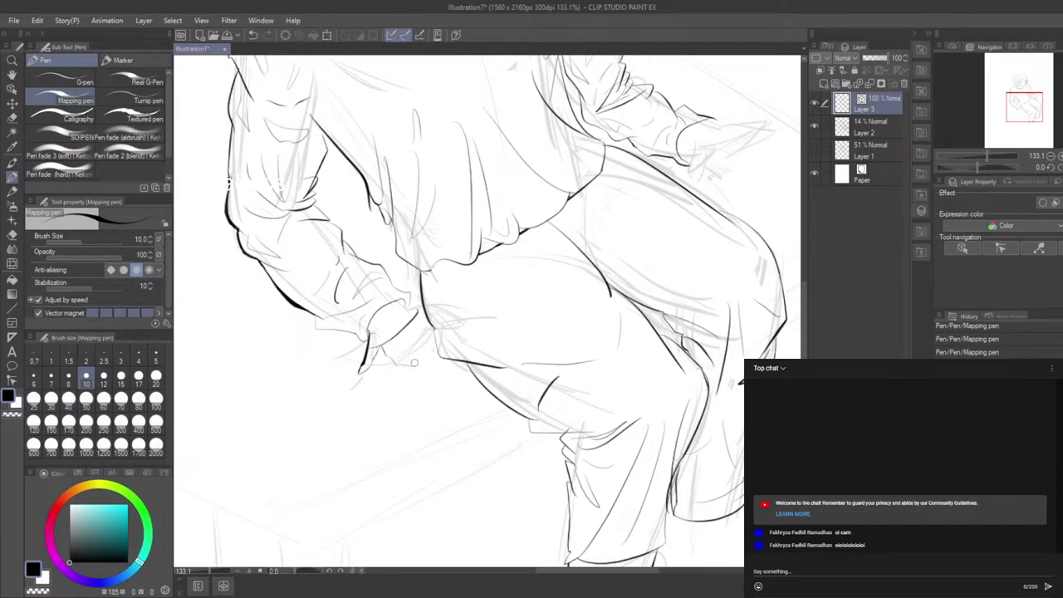
Step: Try short rounded finger strokes below the sleeve opening of the hand beside the near hip
key(ctrl+z)
key(ctrl+z)
click(390, 353)
click(402, 343)
click(409, 352)
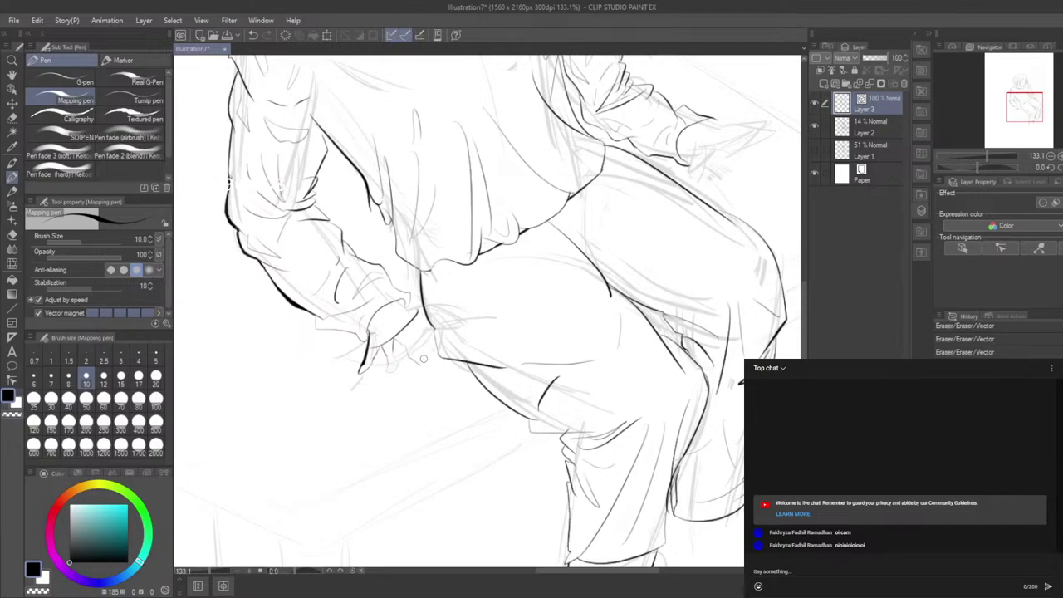
drag(418, 359, 402, 332)
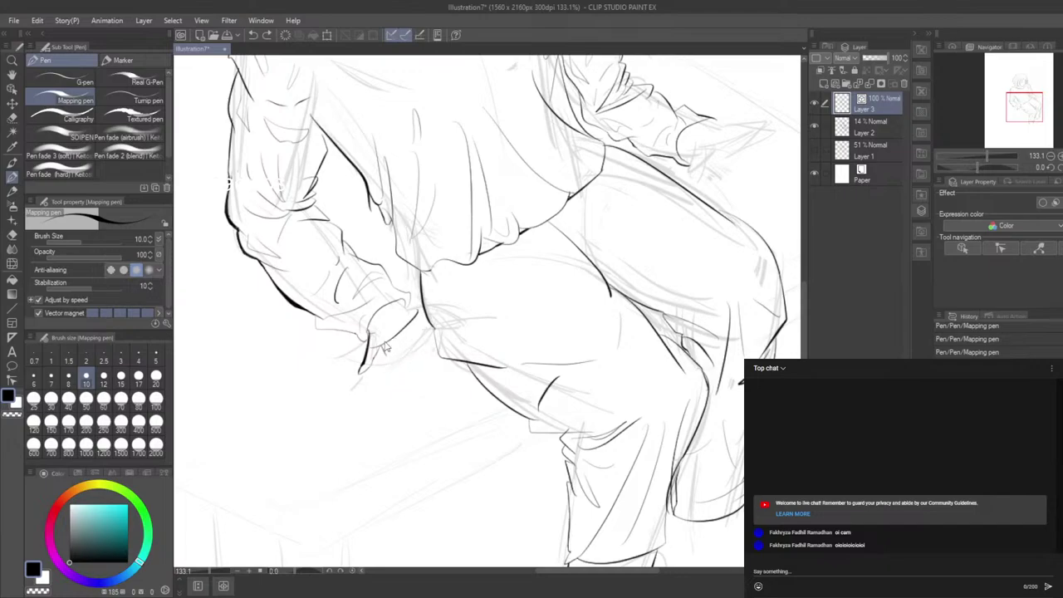
Step: Ink slim fingers on the hand beside the near hip, curling toward the thigh
drag(383, 345, 382, 353)
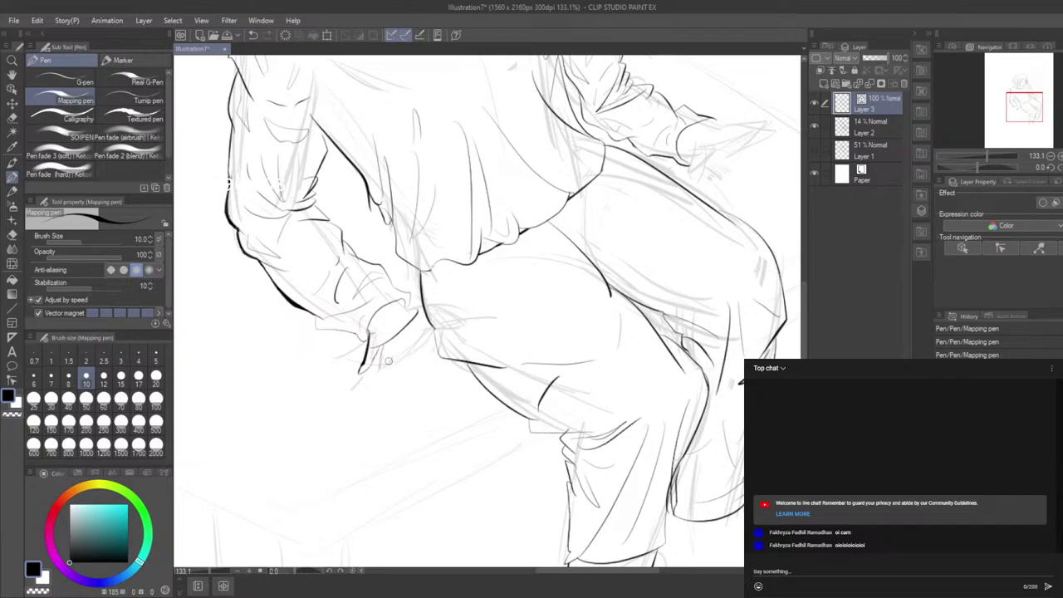
key(ctrl+z)
mouse_move(392, 353)
mouse_down()
mouse_move(383, 365)
mouse_move(394, 343)
mouse_move(431, 347)
mouse_move(409, 338)
mouse_move(419, 351)
mouse_move(407, 349)
mouse_move(431, 336)
mouse_up()
key(ctrl+z)
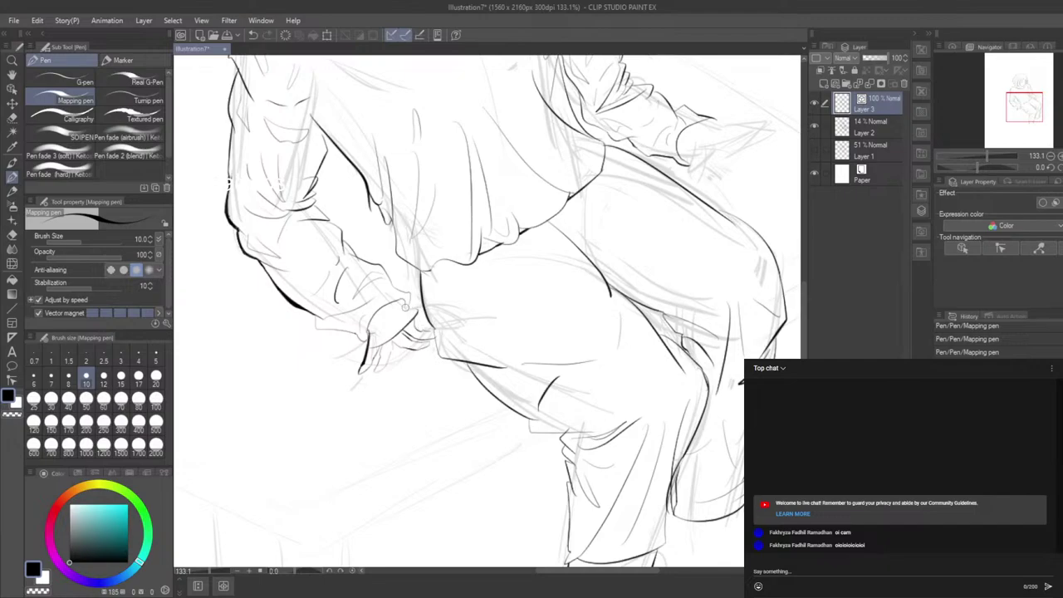
Step: Ink the hand's contour beside the thigh and remove the sleeve-opening line crossing the hand with the Vector eraser
scroll(405, 310, up, 2)
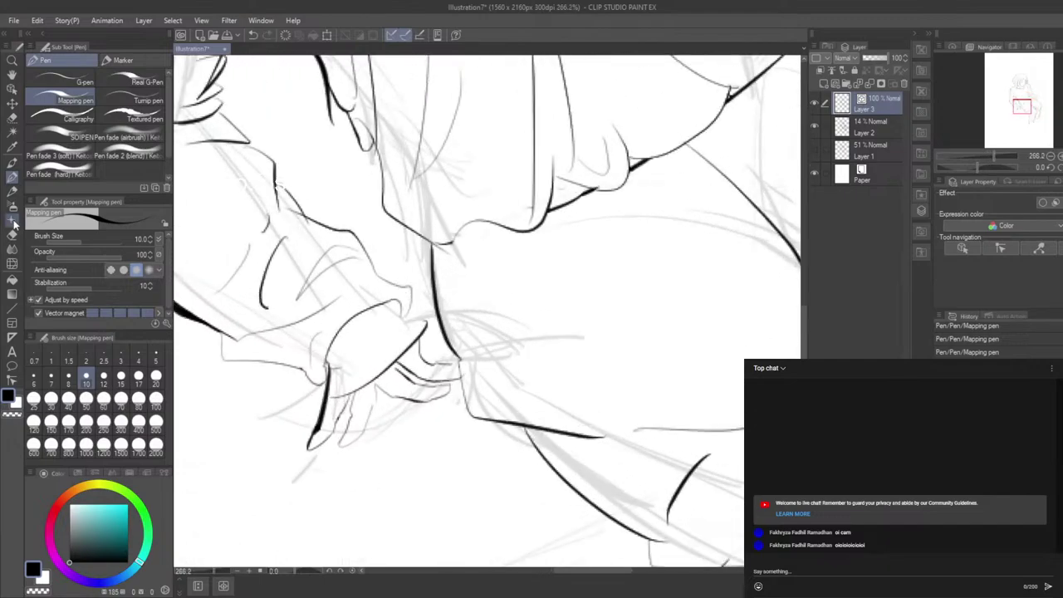
key(e)
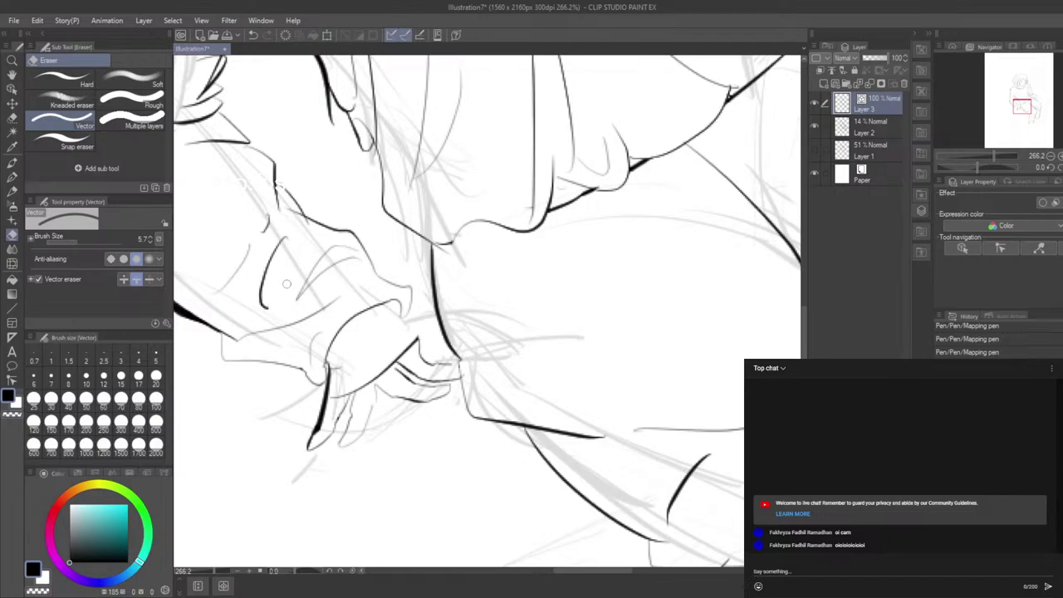
click(12, 178)
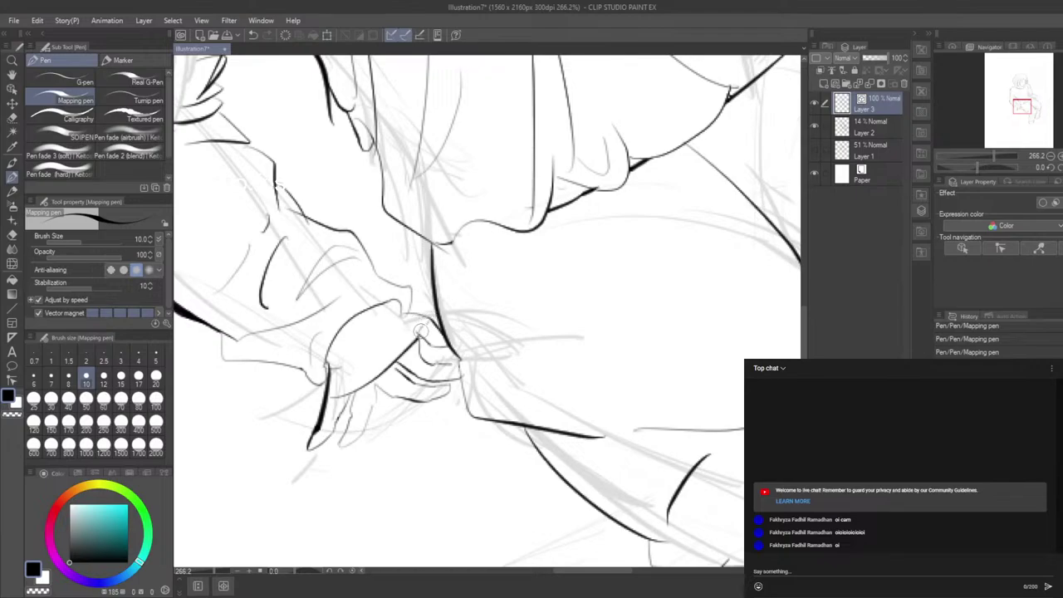
click(11, 235)
click(377, 373)
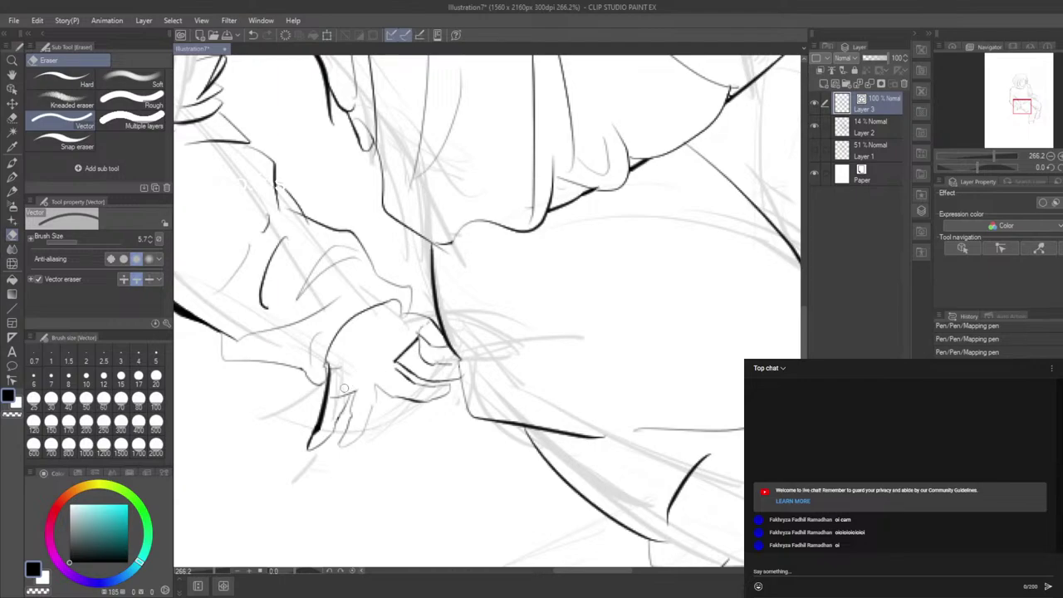
click(404, 352)
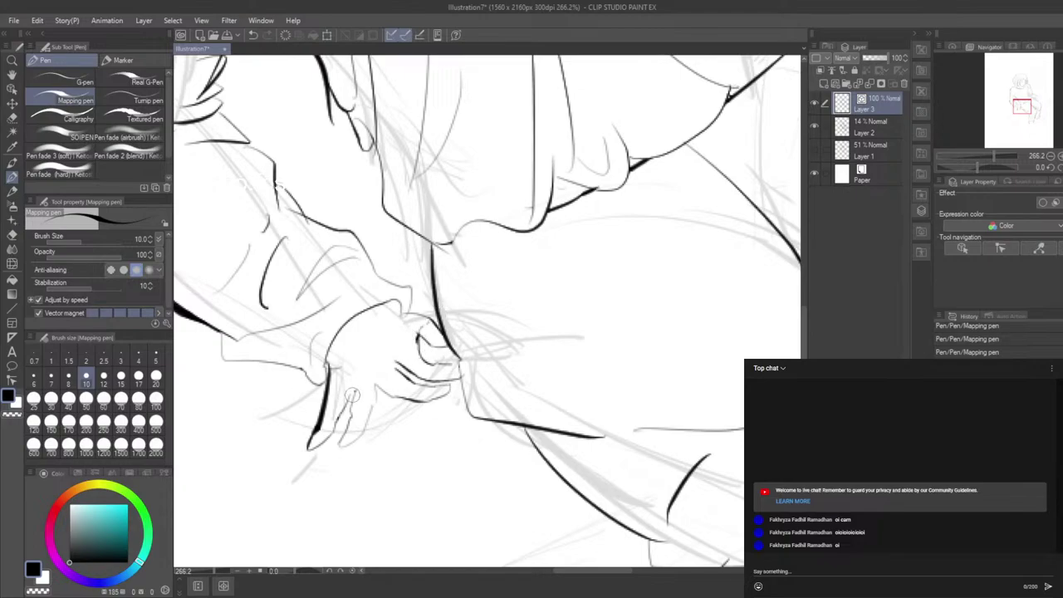
Step: Reinforce the lines between the hand's lower fingers and add a light stroke across the palm with the Mapping pen
drag(355, 388, 347, 426)
drag(375, 386, 371, 420)
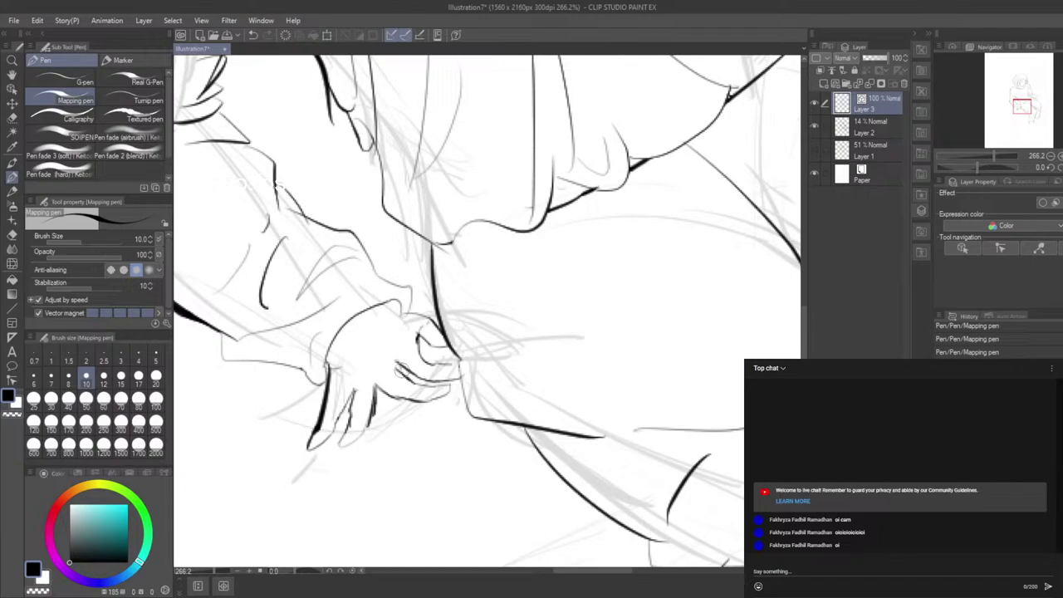
drag(390, 365, 344, 376)
scroll(418, 349, down, 5)
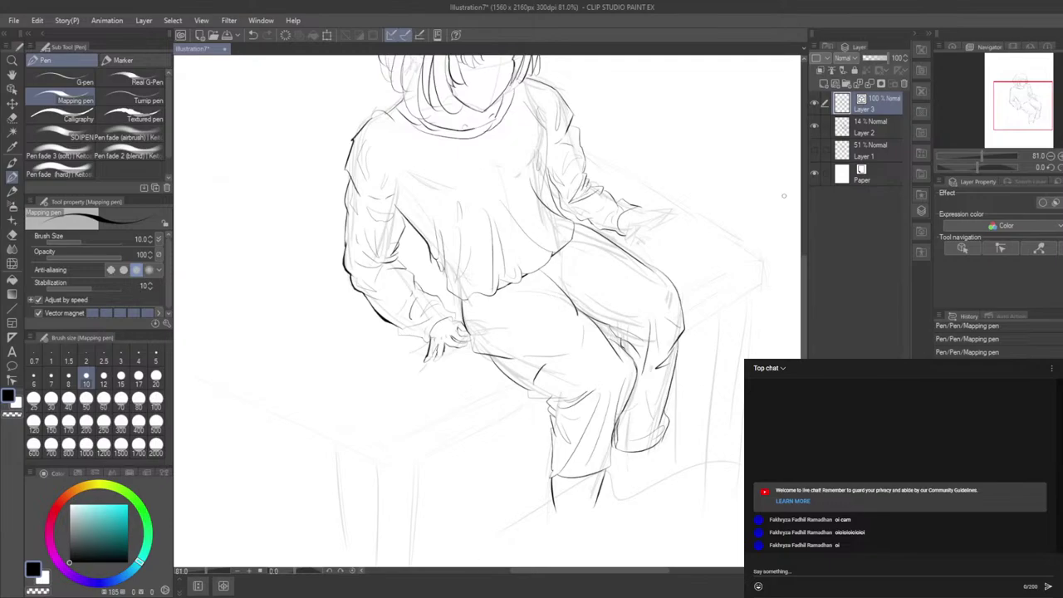
scroll(702, 183, up, 5)
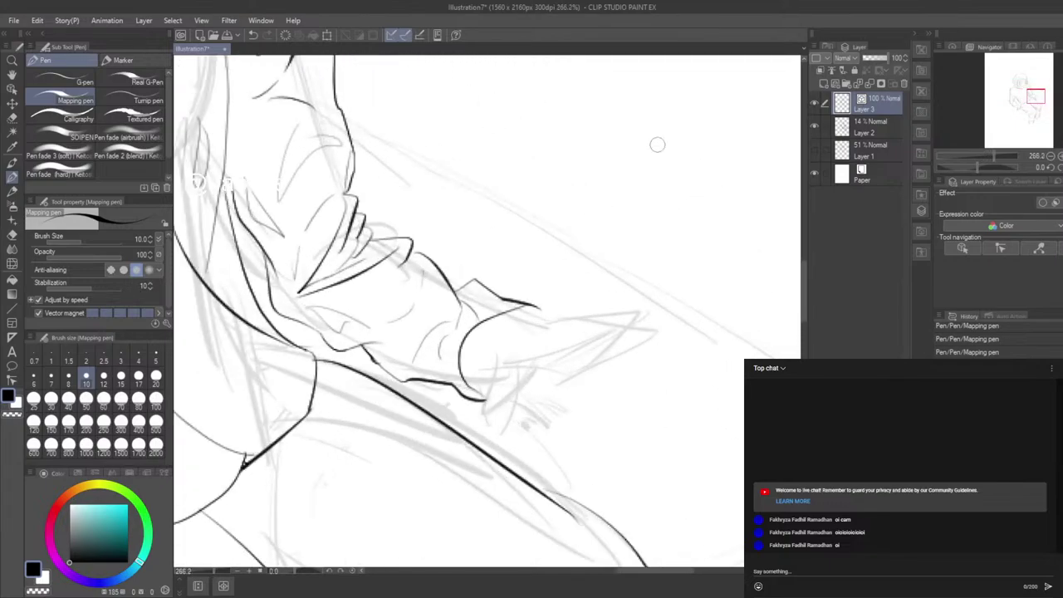
mouse_move(509, 302)
mouse_down()
mouse_move(568, 314)
mouse_move(567, 304)
mouse_move(605, 292)
mouse_move(500, 371)
mouse_up()
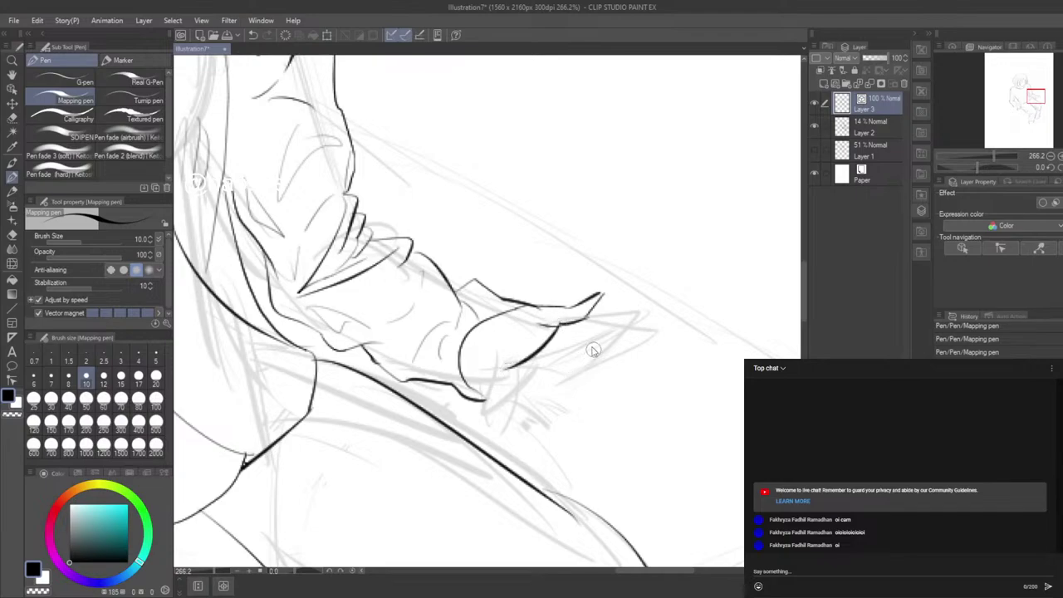
key(ctrl+z)
key(ctrl+z)
key(ctrl+z)
key(ctrl+z)
key(ctrl+z)
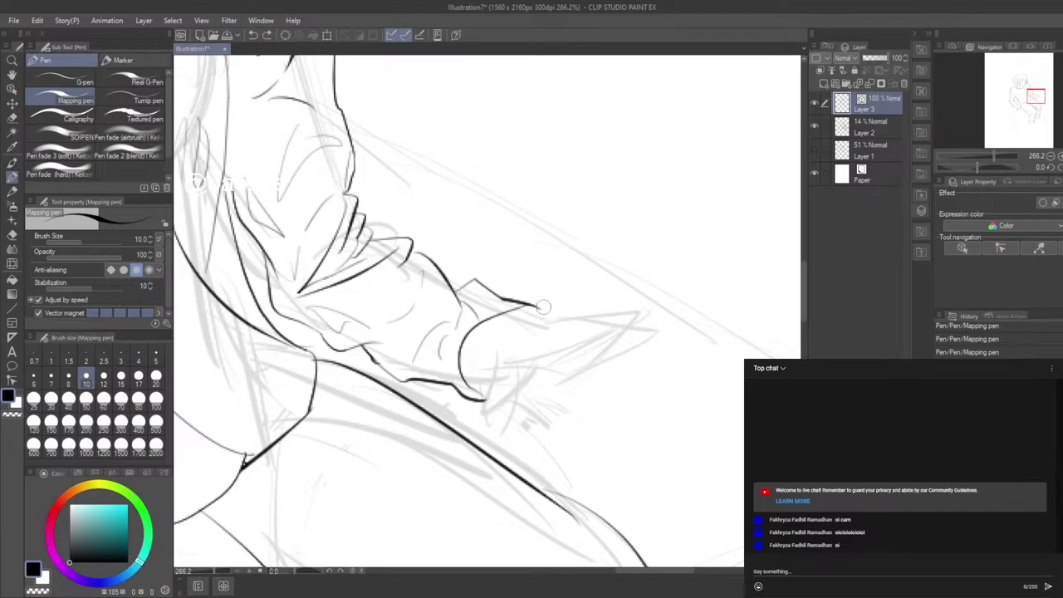
Step: Ink the palm contour and the thumb of the far hand extending from the sleeve opening
drag(492, 379, 575, 335)
mouse_move(474, 337)
mouse_down()
mouse_move(475, 380)
mouse_move(514, 376)
mouse_move(485, 407)
mouse_move(514, 378)
mouse_up()
key(ctrl+z)
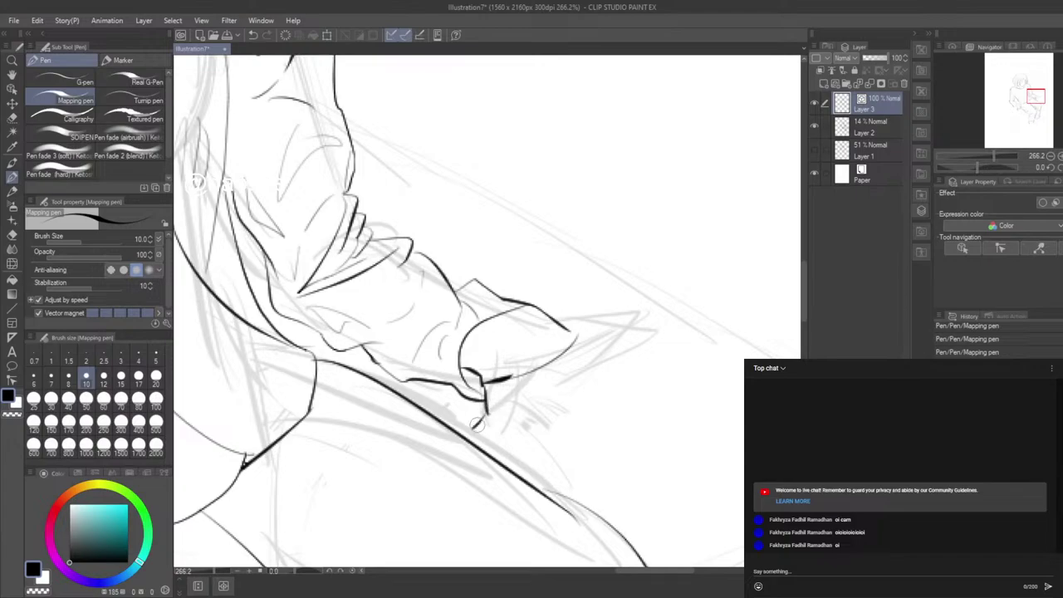
mouse_move(478, 429)
mouse_down()
mouse_move(506, 420)
mouse_move(515, 381)
mouse_up()
key(ctrl+z)
mouse_move(490, 420)
mouse_down()
mouse_move(511, 403)
mouse_move(508, 385)
mouse_move(484, 426)
mouse_move(509, 412)
mouse_move(504, 390)
mouse_move(507, 413)
mouse_move(488, 407)
mouse_move(482, 425)
mouse_move(527, 382)
mouse_move(518, 375)
mouse_move(537, 396)
mouse_up()
key(ctrl+z)
key(ctrl+z)
key(ctrl+z)
key(ctrl+z)
key(ctrl+z)
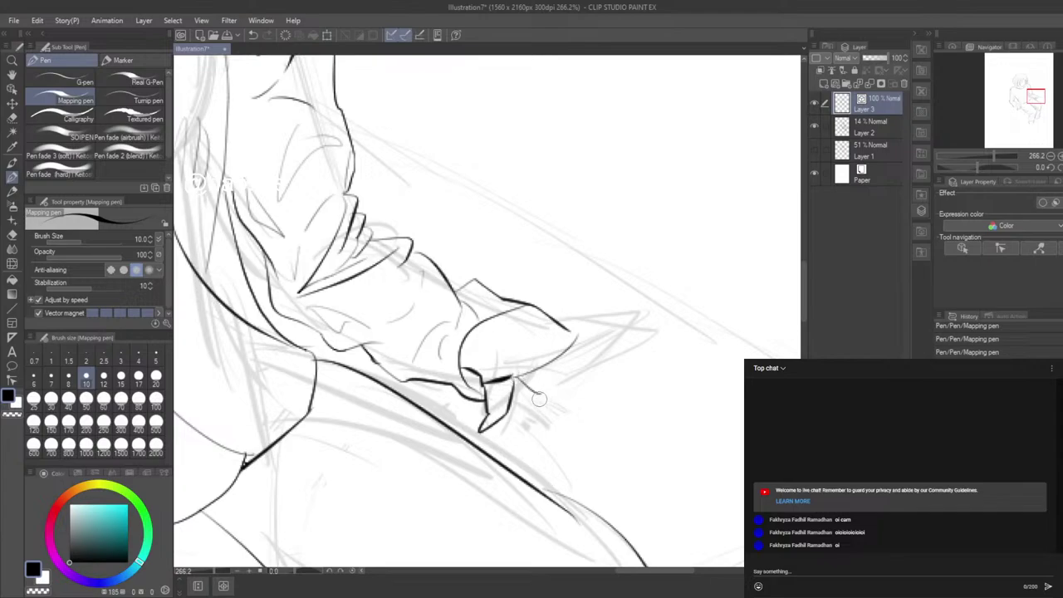
key(ctrl+z)
Step: Ink the two spread fingers nearest the thumb on the far hand
mouse_move(516, 378)
mouse_down()
mouse_move(527, 404)
mouse_move(563, 425)
mouse_up()
drag(540, 370, 544, 394)
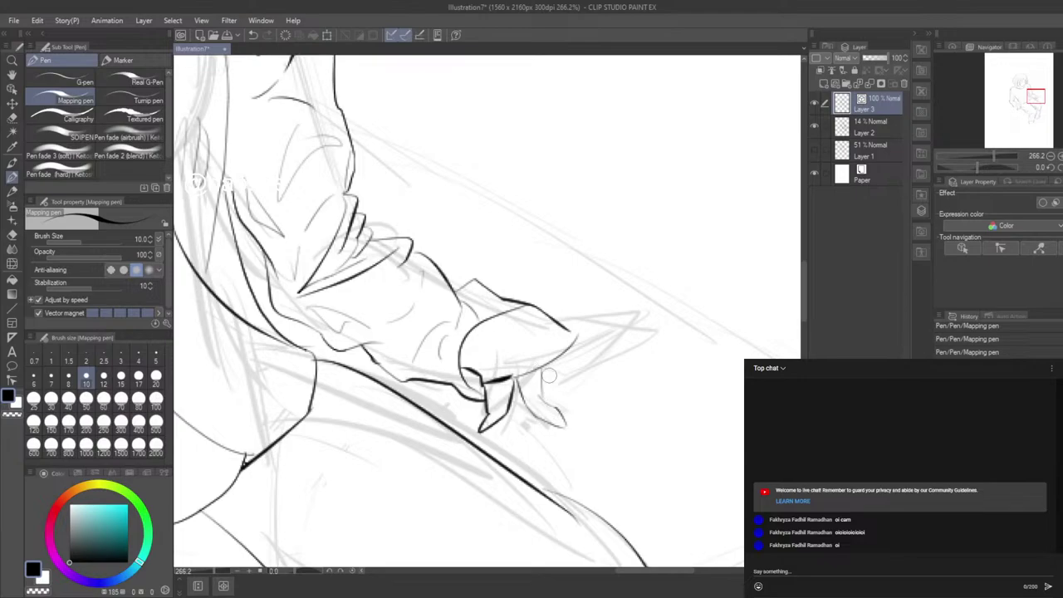
mouse_move(562, 357)
mouse_down()
mouse_move(580, 392)
mouse_move(594, 395)
mouse_move(570, 405)
mouse_move(547, 361)
mouse_move(556, 396)
mouse_up()
key(ctrl+z)
key(ctrl+z)
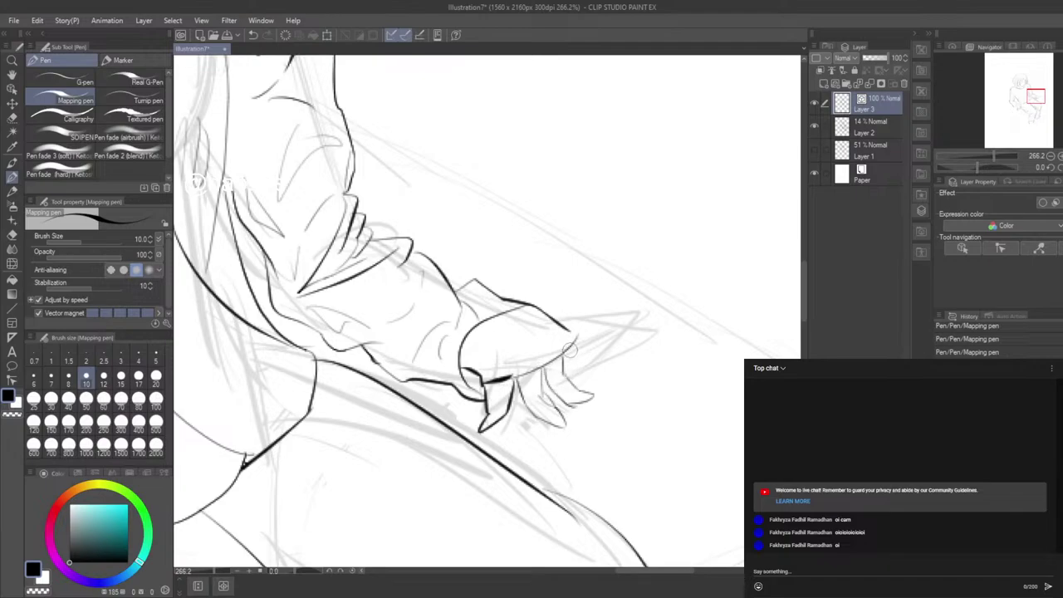
Step: Ink the remaining outer fingers of the far hand as short bent shapes below the knuckles
mouse_move(576, 346)
mouse_down()
mouse_move(582, 366)
mouse_move(611, 376)
mouse_move(585, 386)
mouse_up()
drag(567, 375, 598, 384)
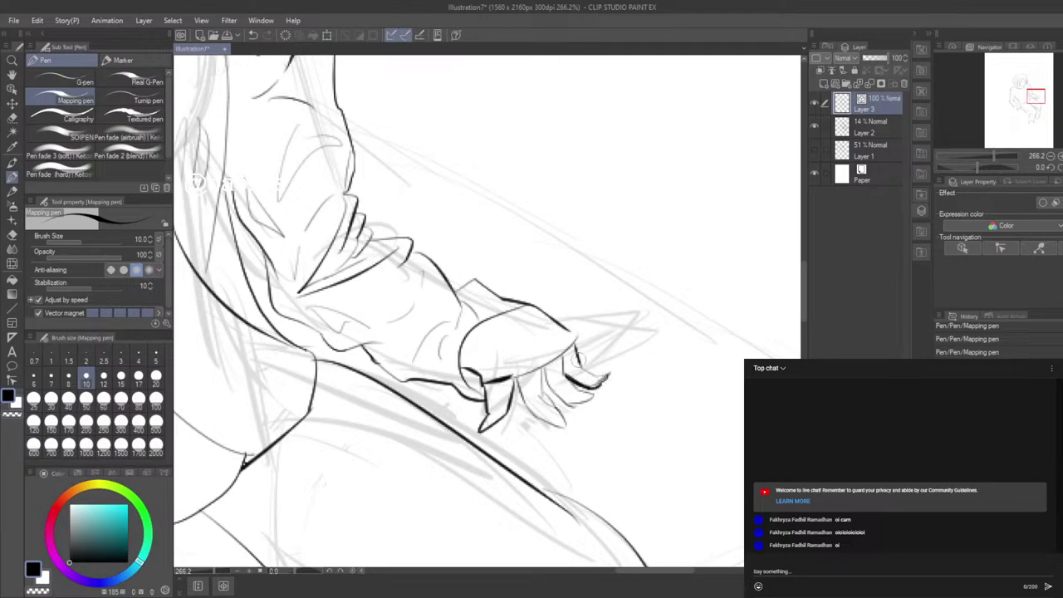
drag(587, 371, 605, 377)
mouse_move(586, 331)
mouse_down()
mouse_move(580, 344)
mouse_move(609, 366)
mouse_move(582, 356)
mouse_move(604, 367)
mouse_up()
key(ctrl+z)
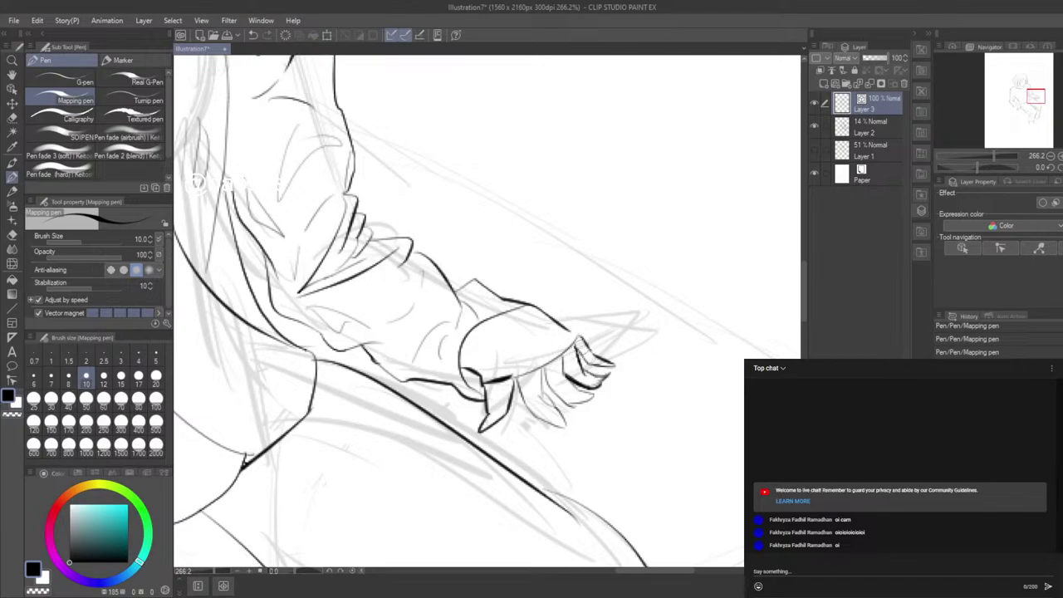
Step: Clean up the far hand's finger lines with the Vector eraser and outline the fingertips with the Mapping pen
drag(592, 395, 572, 413)
key(ctrl+z)
key(ctrl+z)
click(13, 234)
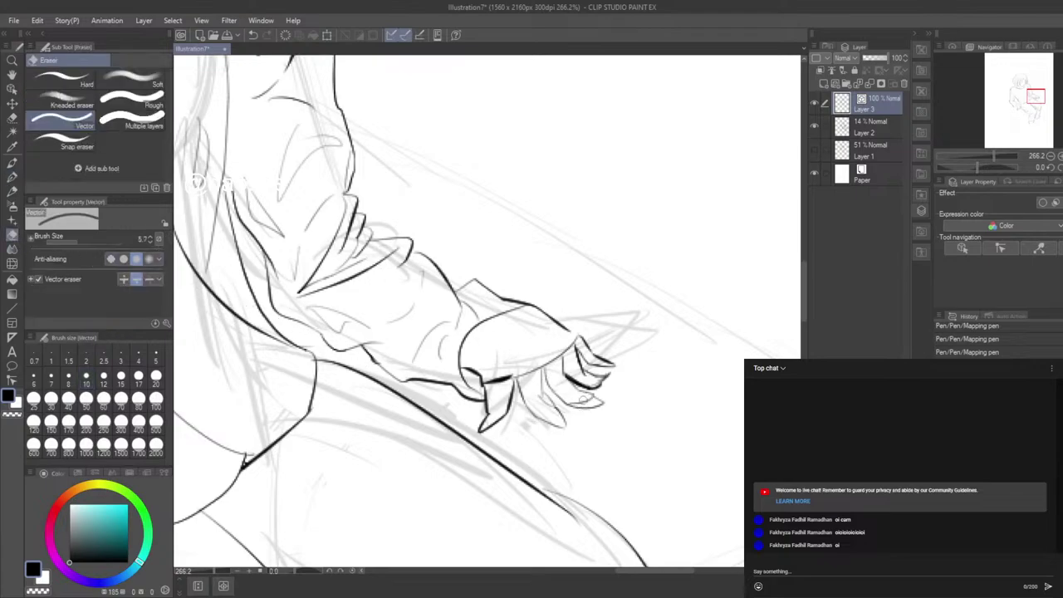
click(544, 400)
click(13, 177)
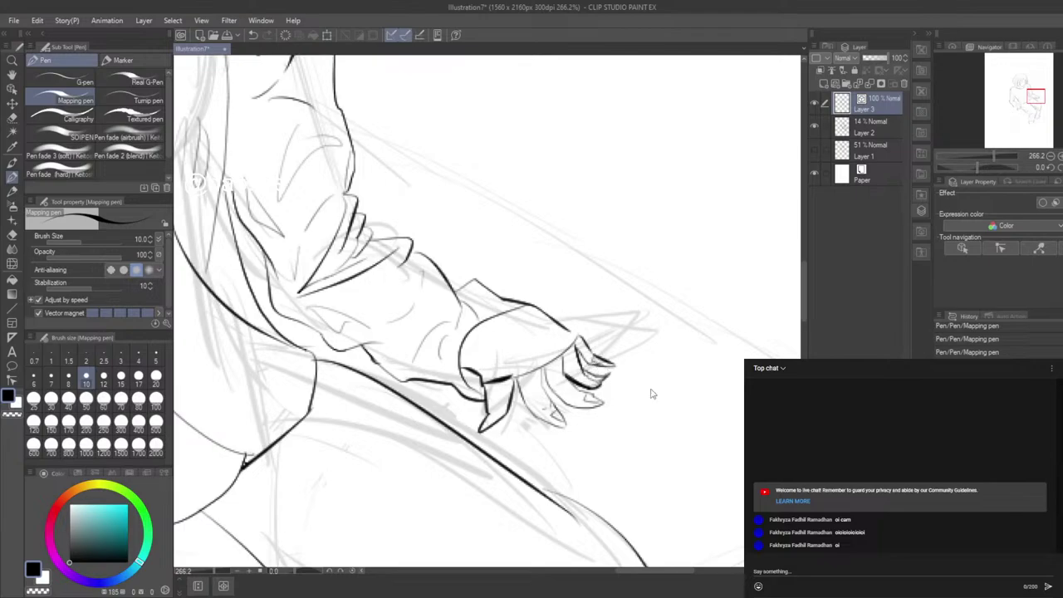
scroll(652, 394, down, 5)
scroll(690, 352, up, 5)
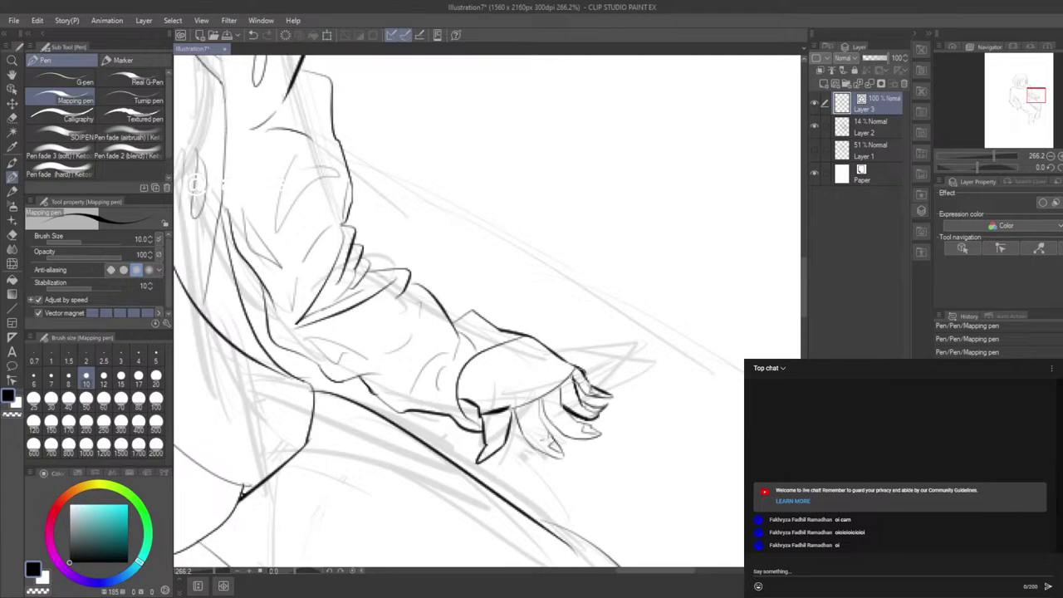
Step: Erase the line separating palm and fingers with the Vector eraser and ink short joining strokes at the finger bases of the far hand
click(13, 235)
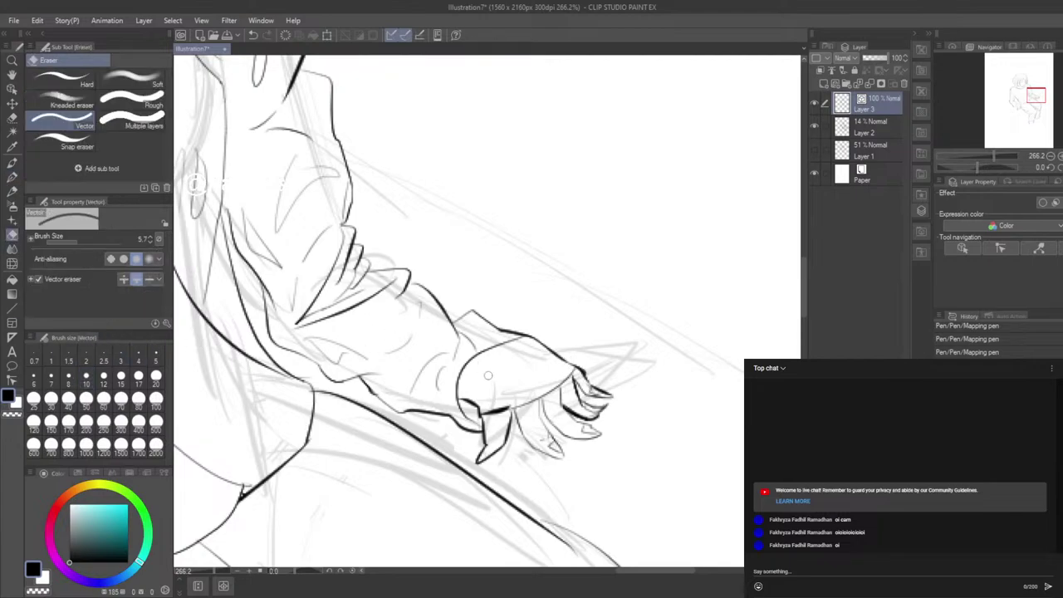
mouse_move(529, 403)
mouse_down()
mouse_move(500, 419)
mouse_move(552, 383)
mouse_up()
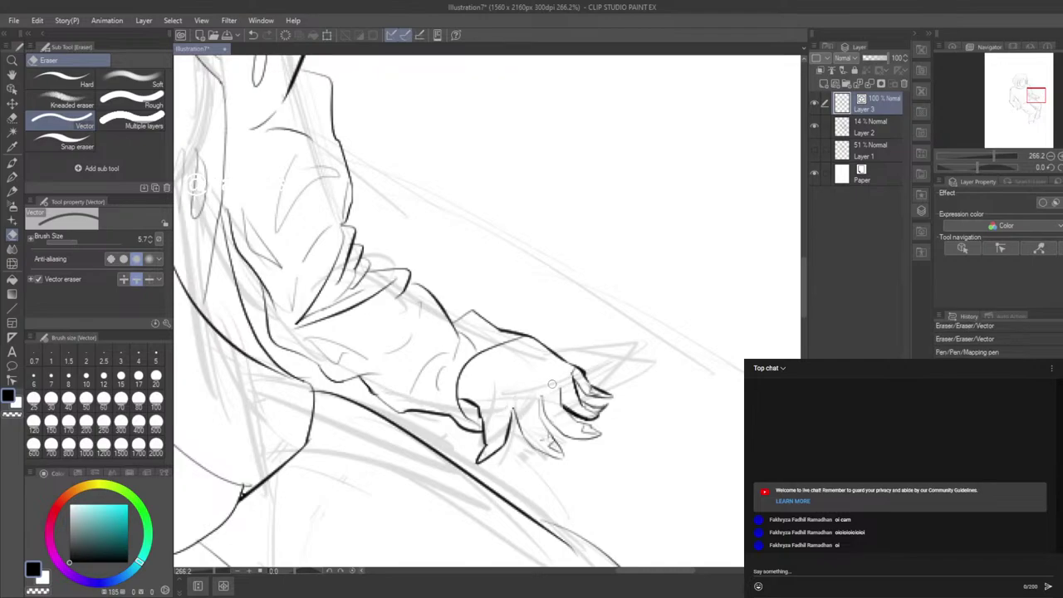
key(ctrl+z)
key(ctrl+z)
key(ctrl+y)
key(ctrl+y)
key(ctrl+z)
key(ctrl+z)
key(ctrl+z)
key(ctrl+y)
key(ctrl+z)
key(ctrl+y)
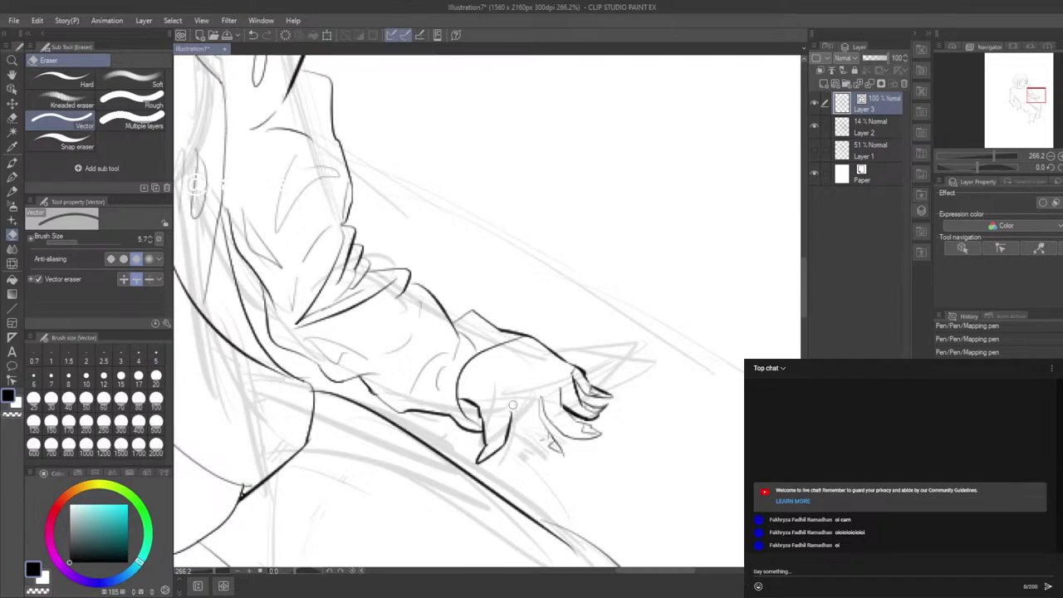
key(p)
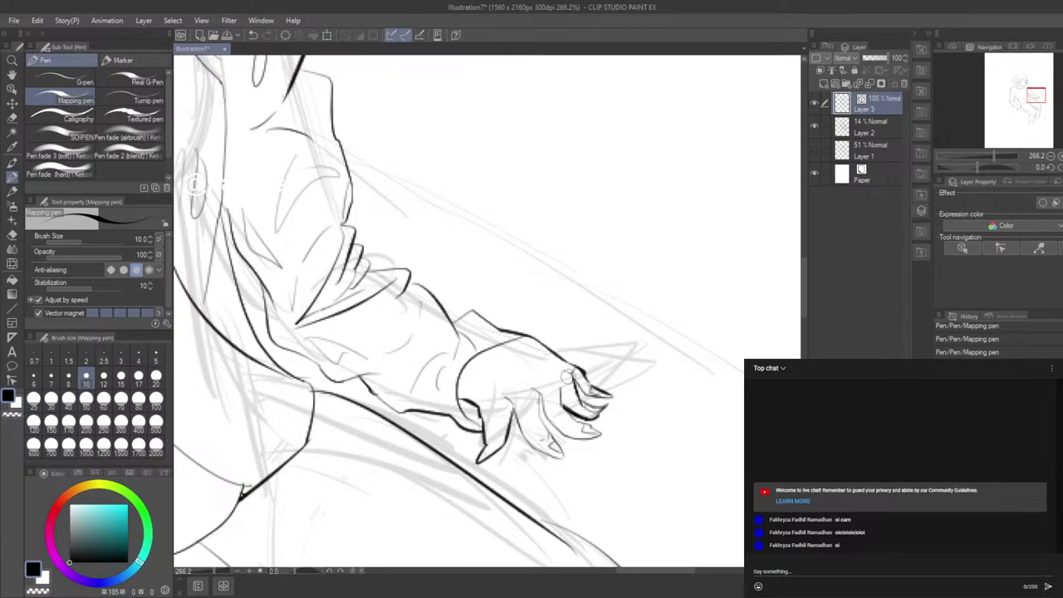
key(ctrl+alt+0)
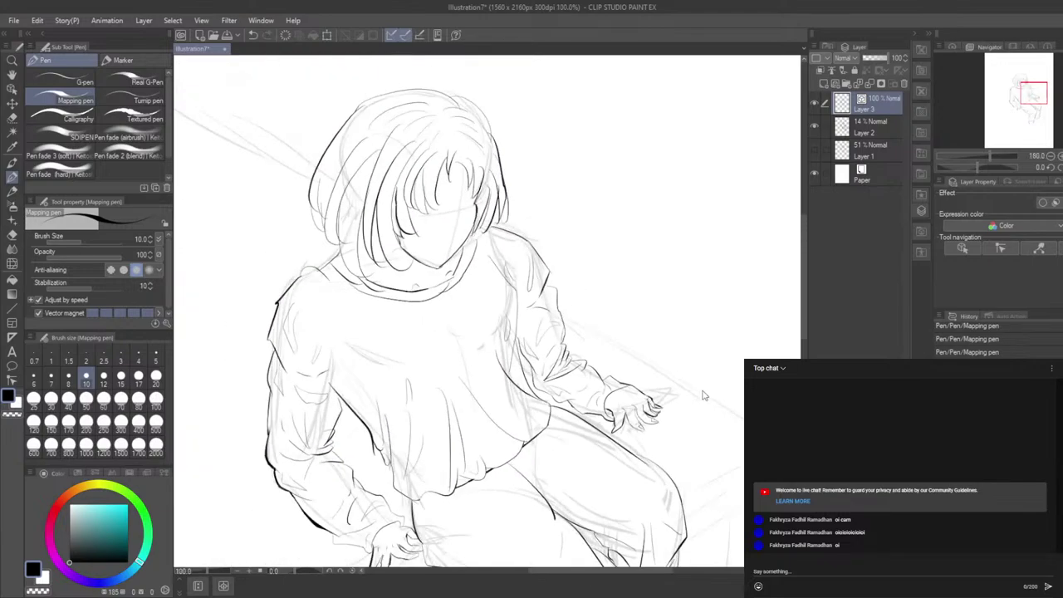
Step: Ink a seam line from the collar down the near shoulder and a fold line across the upper sleeve
drag(804, 300, 804, 339)
scroll(658, 369, down, 2)
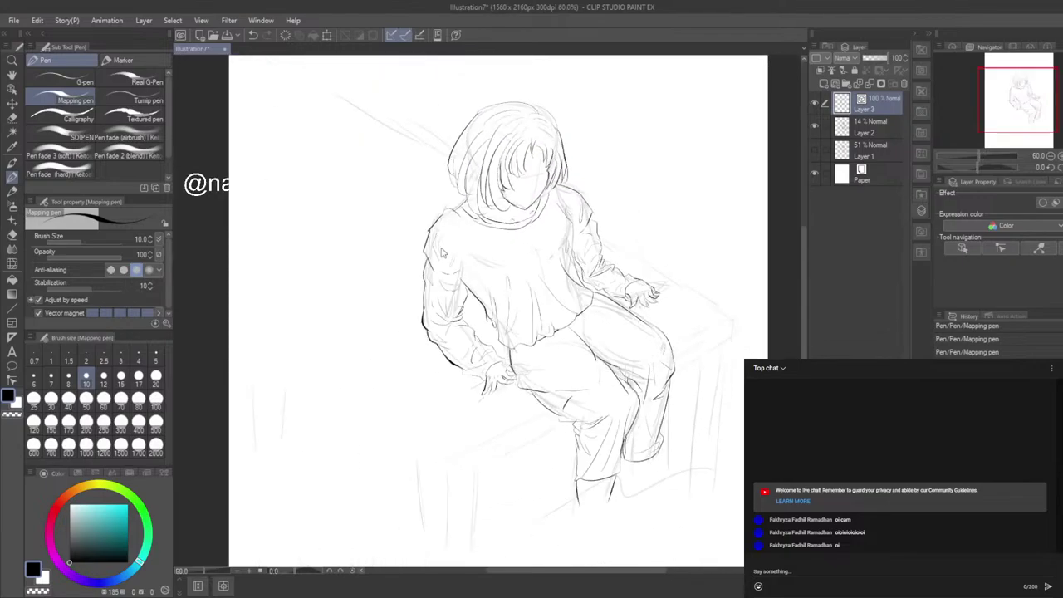
scroll(442, 253, up, 3)
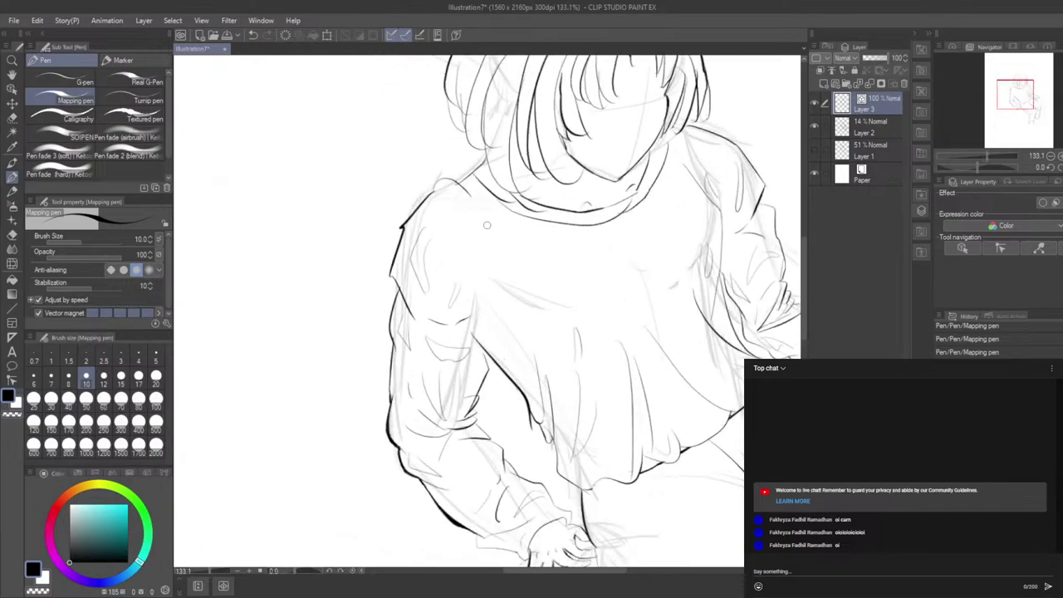
key(ctrl+z)
drag(490, 193, 459, 223)
mouse_move(414, 262)
mouse_down()
mouse_move(394, 265)
mouse_move(454, 274)
mouse_up()
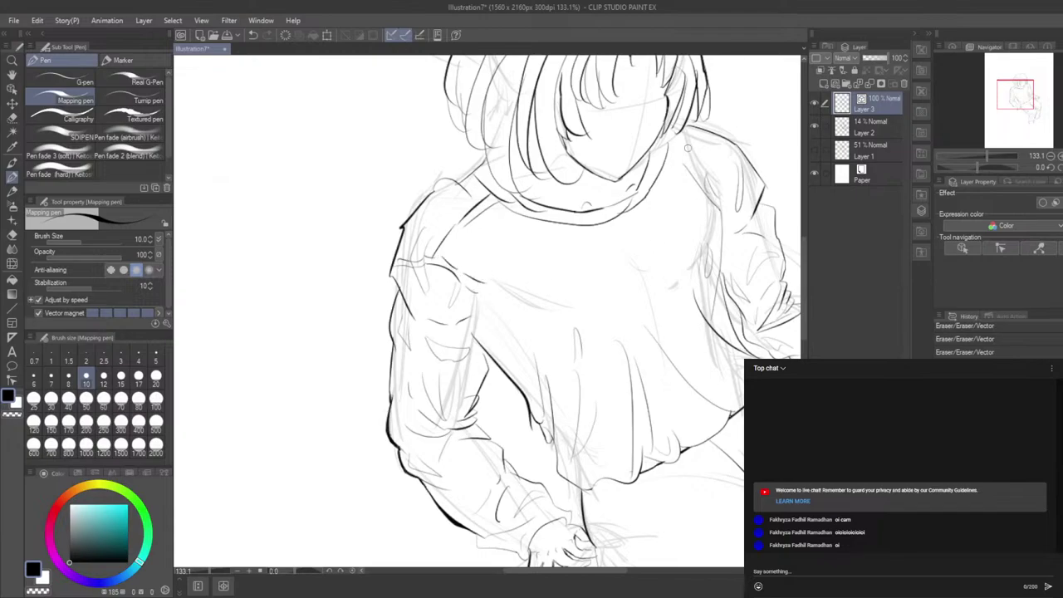
drag(465, 227, 457, 257)
mouse_move(671, 143)
mouse_down()
mouse_move(699, 146)
mouse_move(720, 174)
mouse_up()
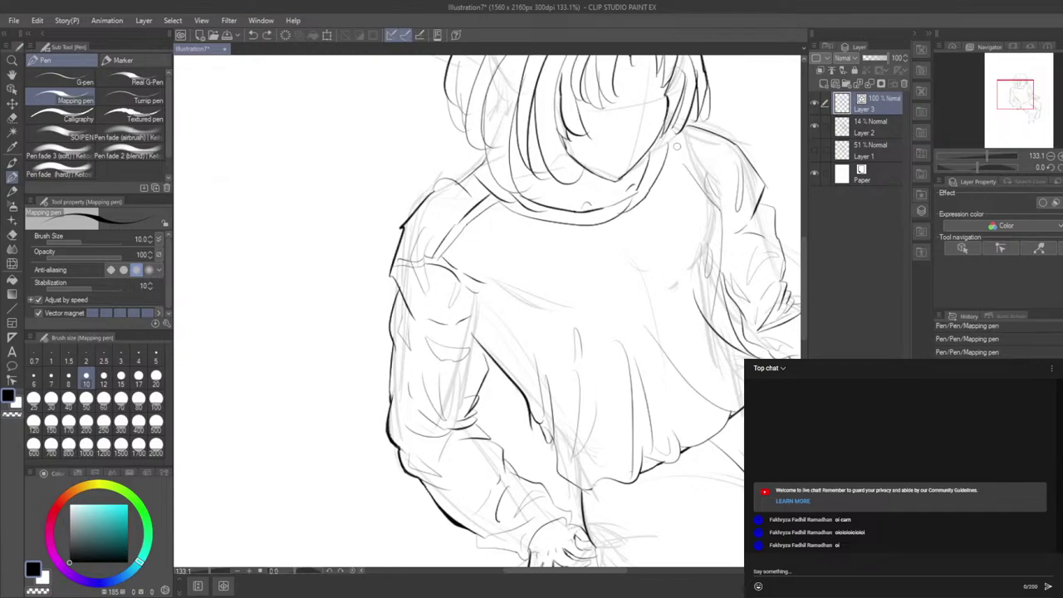
drag(686, 142, 707, 133)
mouse_move(679, 138)
mouse_down()
mouse_move(732, 141)
mouse_move(694, 136)
mouse_up()
key(ctrl+z)
key(ctrl+z)
Step: Refine the near shoulder's seam line and add a short line beside the collar on the far shoulder
scroll(696, 235, down, 10)
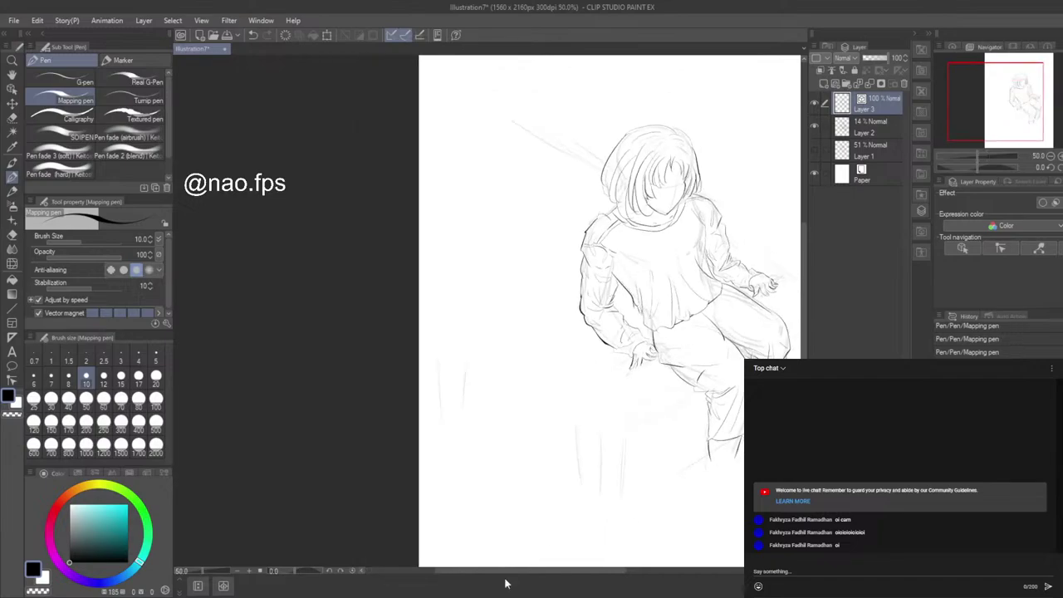
drag(471, 572, 515, 571)
scroll(472, 100, up, 5)
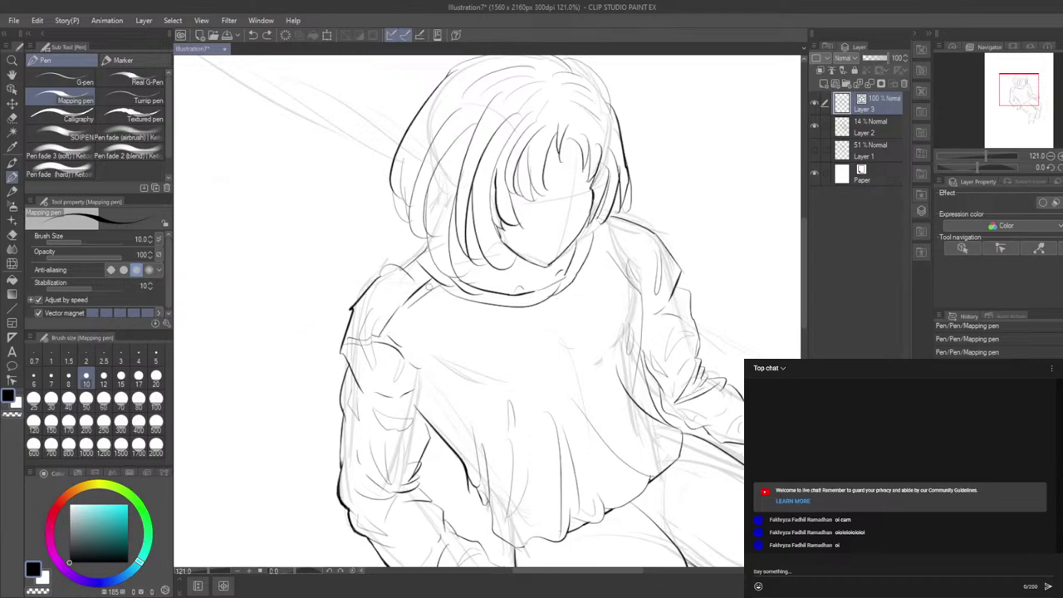
key(ctrl+y)
drag(397, 316, 387, 332)
drag(408, 306, 393, 332)
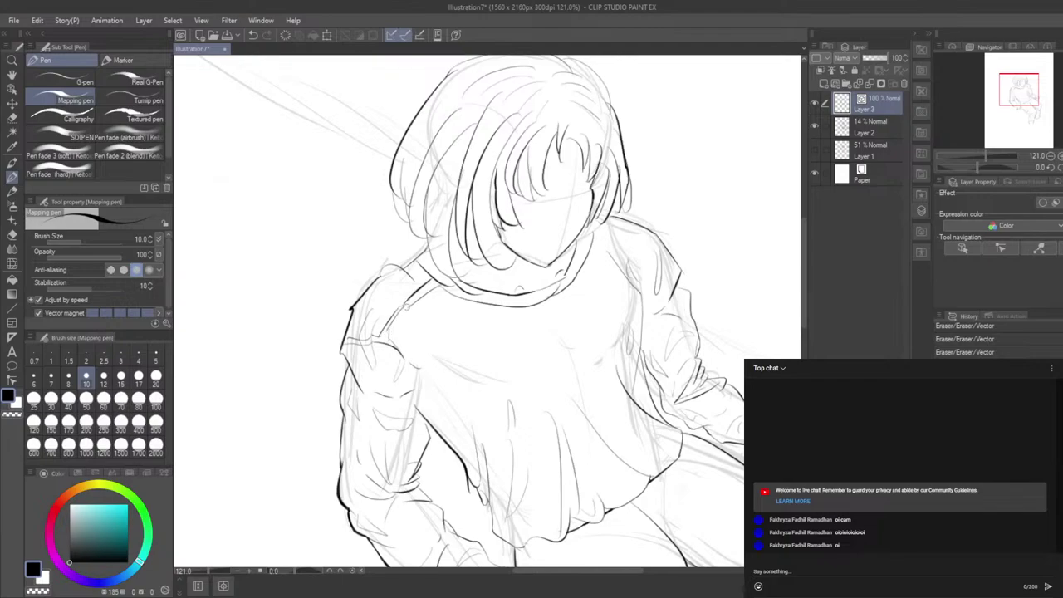
drag(400, 315, 415, 303)
drag(595, 235, 629, 230)
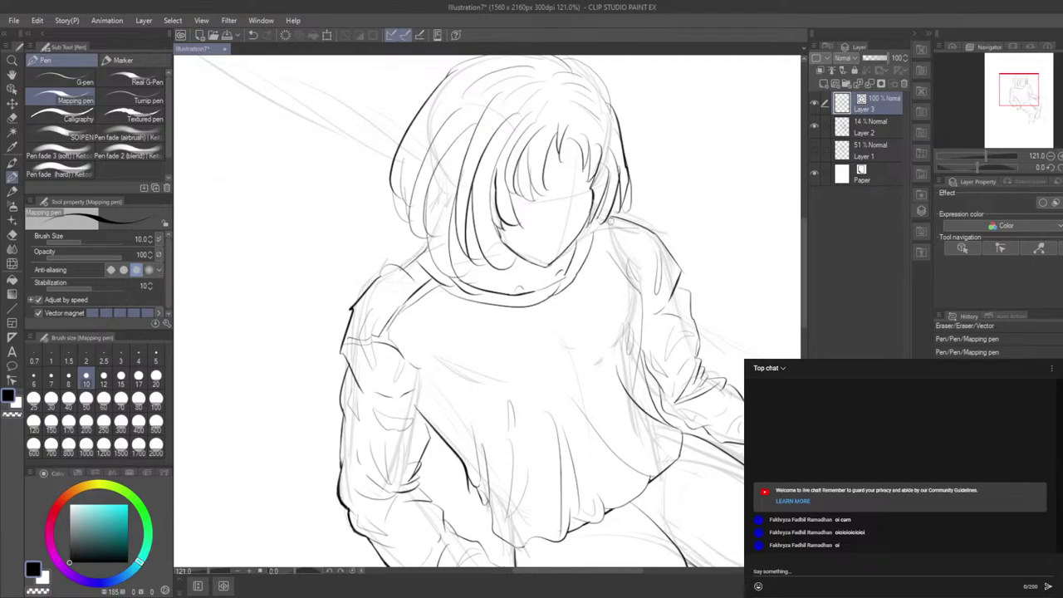
drag(601, 222, 623, 221)
Step: Ink the bench's front edge beside the near leg and the three vertical lines of its front corner leg
scroll(614, 453, down, 4)
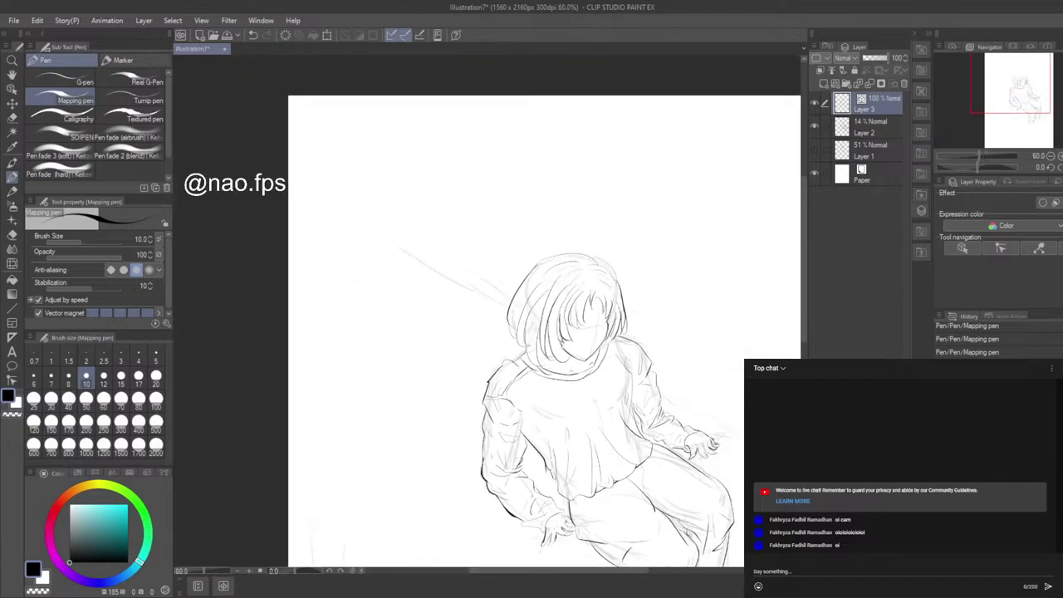
drag(804, 316, 804, 363)
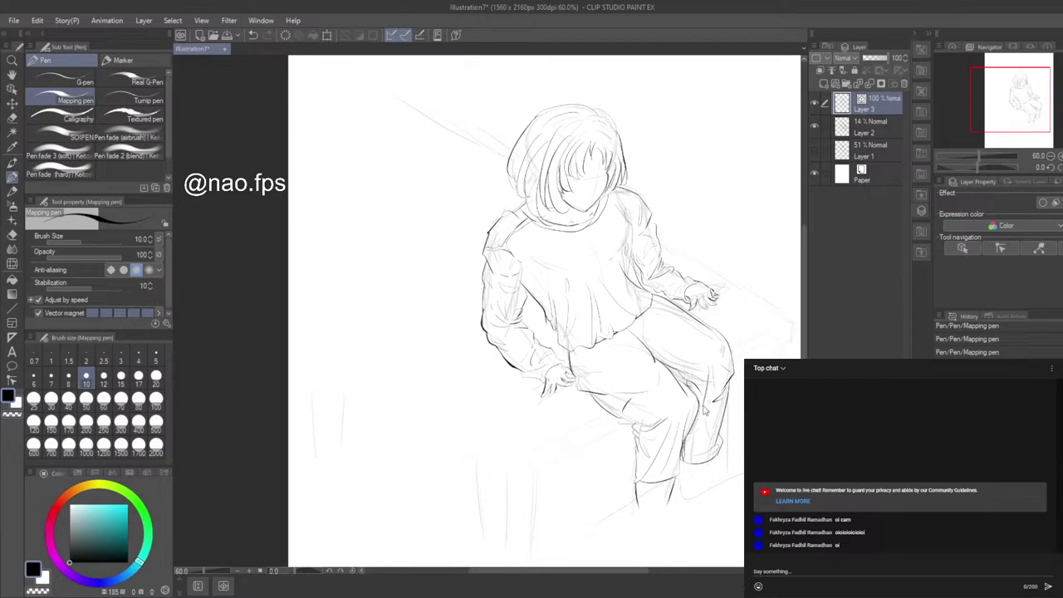
scroll(707, 416, down, 1)
drag(560, 573, 610, 573)
scroll(404, 491, up, 1)
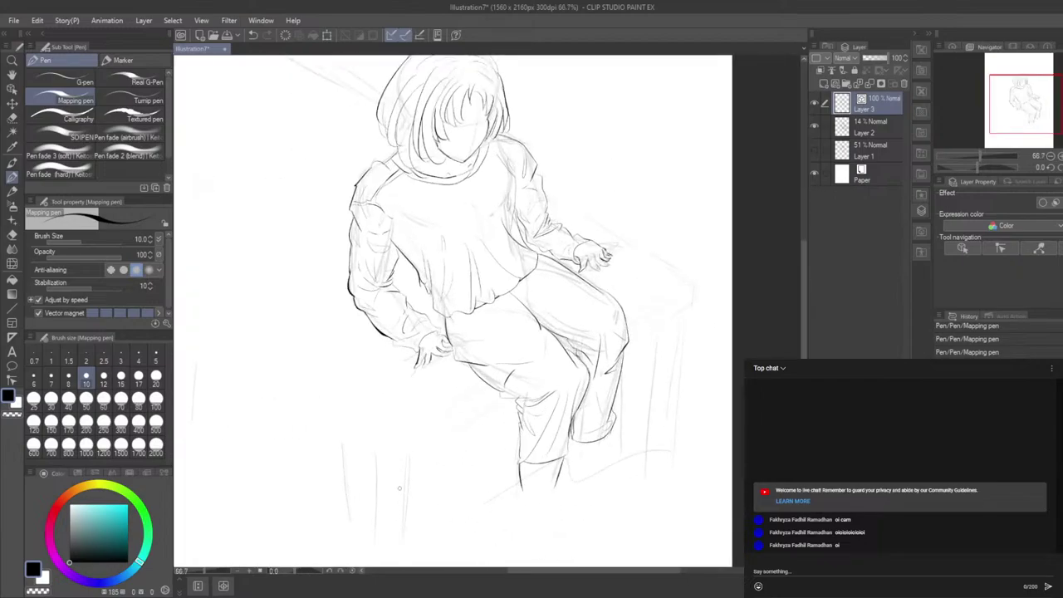
mouse_move(508, 396)
mouse_down()
mouse_move(428, 434)
mouse_move(411, 464)
mouse_move(412, 448)
mouse_move(397, 542)
mouse_up()
key(ctrl+z)
drag(413, 449, 411, 524)
drag(377, 446, 376, 528)
drag(345, 435, 350, 508)
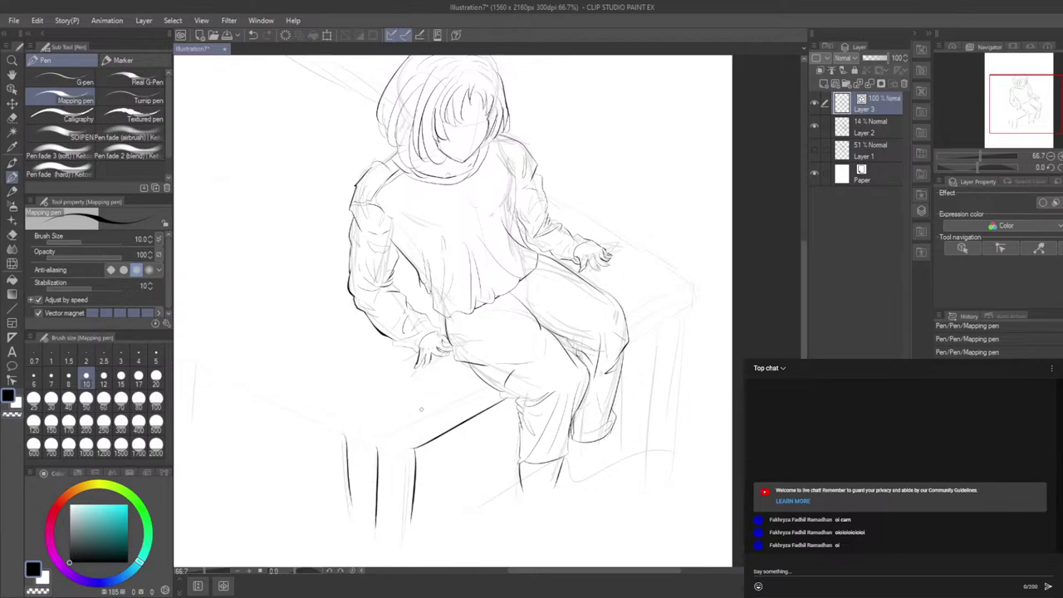
Step: Ink the bench's front edge beyond the knees, its far corner and the back edge behind the far hand
drag(628, 341, 680, 311)
key(ctrl+z)
drag(629, 340, 689, 308)
drag(545, 196, 693, 291)
key(ctrl+z)
scroll(210, 365, down, 1)
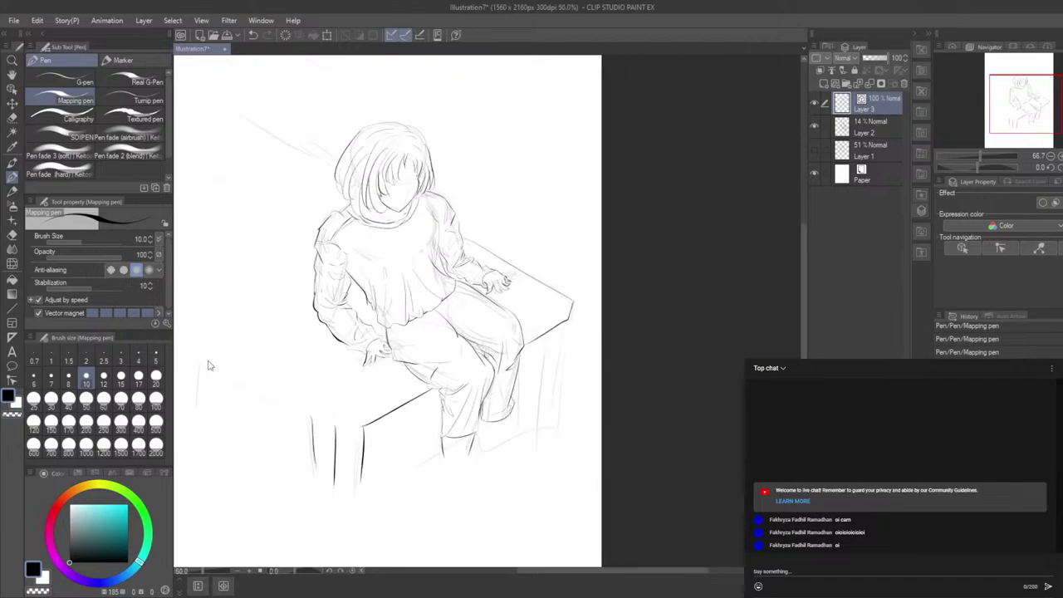
Step: Ink the bench's long side edge from the canvas border to the front corner, with two vertical lines for its rear leg
drag(518, 572, 498, 582)
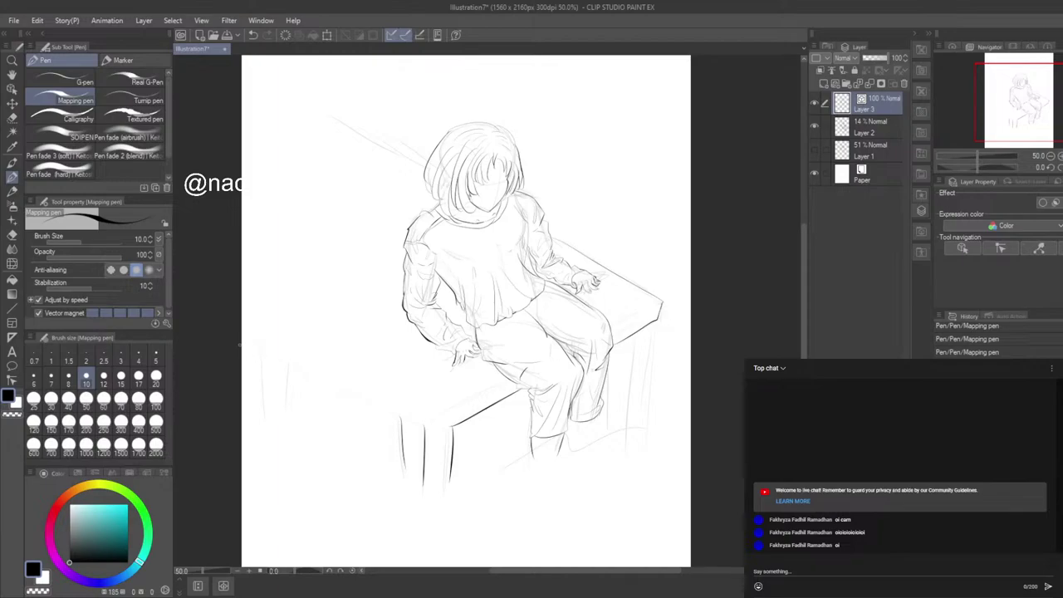
drag(252, 346, 424, 438)
drag(332, 385, 326, 397)
key(ctrl+z)
key(ctrl+z)
drag(245, 340, 397, 419)
drag(259, 350, 262, 417)
drag(289, 362, 285, 428)
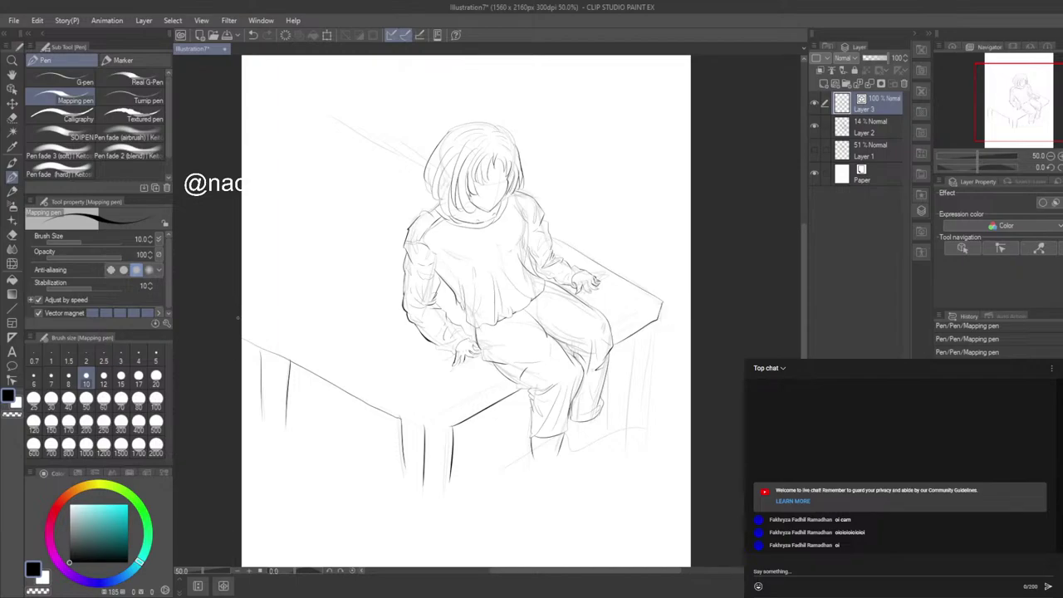
Step: Add light strokes on the bench top parallel to its front edge, on both sides of the legs
drag(251, 325, 304, 354)
key(ctrl+z)
drag(426, 404, 479, 394)
drag(619, 320, 648, 310)
drag(279, 90, 397, 140)
key(ctrl+z)
drag(428, 166, 322, 117)
key(ctrl+z)
key(ctrl+z)
click(814, 125)
click(816, 126)
Step: Ink a fold line at the near armpit of the shirt and trim the overlapping stroke with the Vector eraser
scroll(670, 204, up, 5)
scroll(372, 227, up, 3)
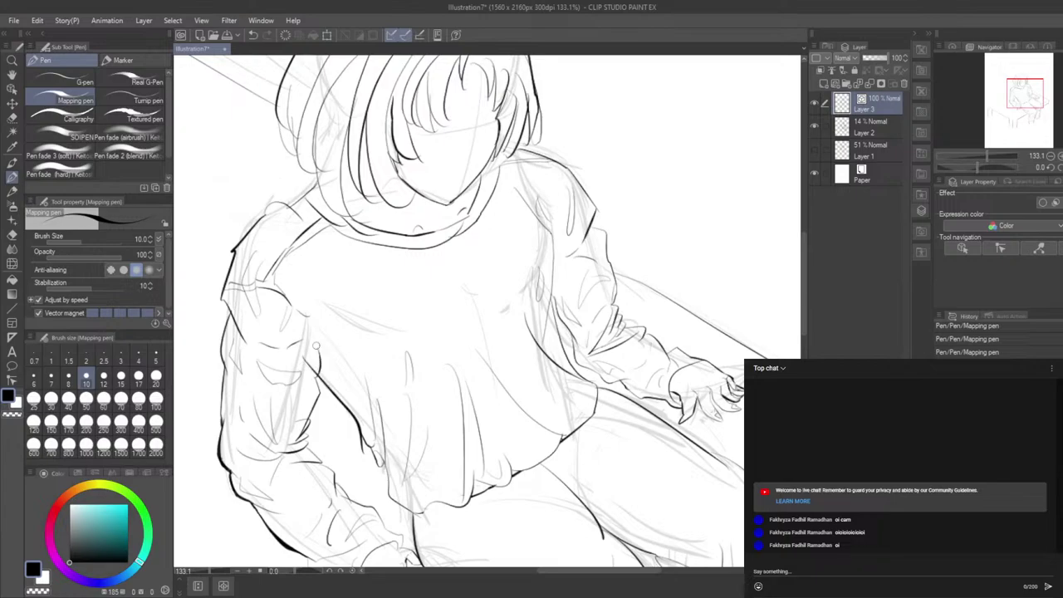
drag(326, 325, 319, 370)
click(11, 235)
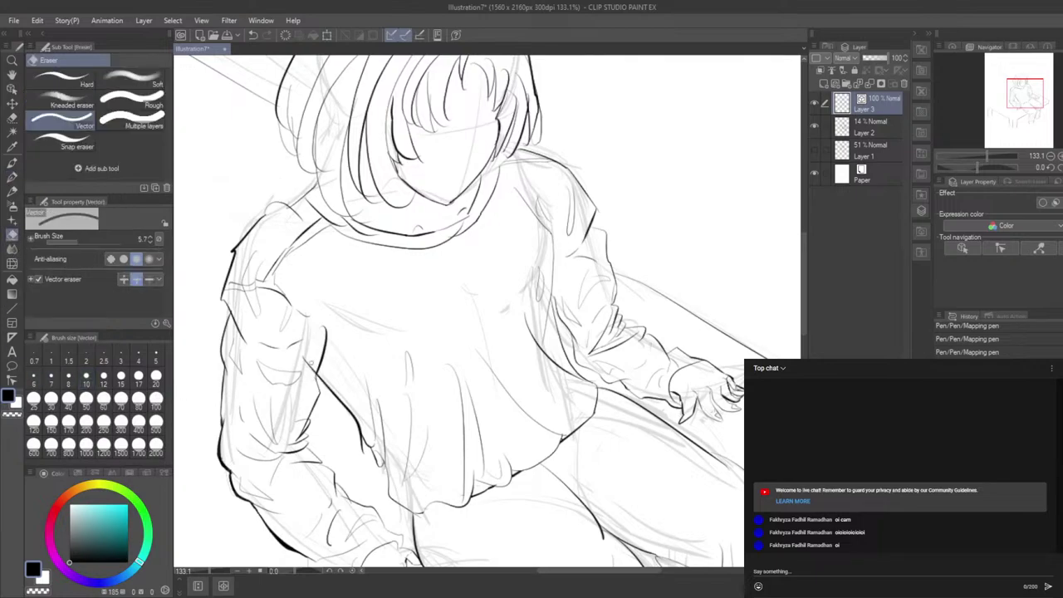
drag(309, 363, 314, 365)
scroll(388, 397, down, 3)
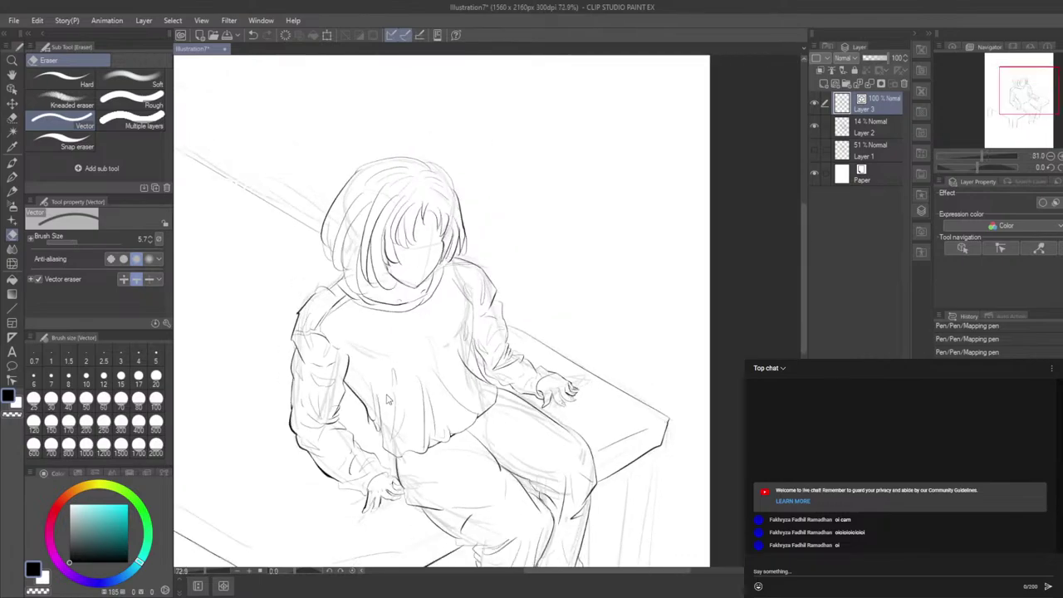
Step: Undo the last pen stroke and hide the faint Layer 2 sketch so only the line art shows
click(11, 176)
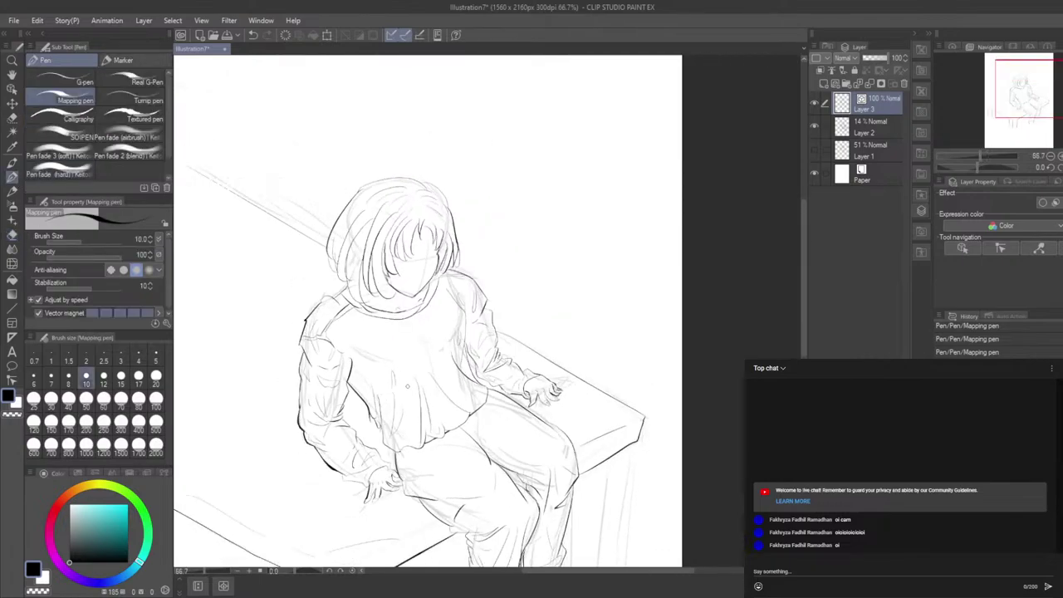
key(ctrl+z)
scroll(406, 330, down, 3)
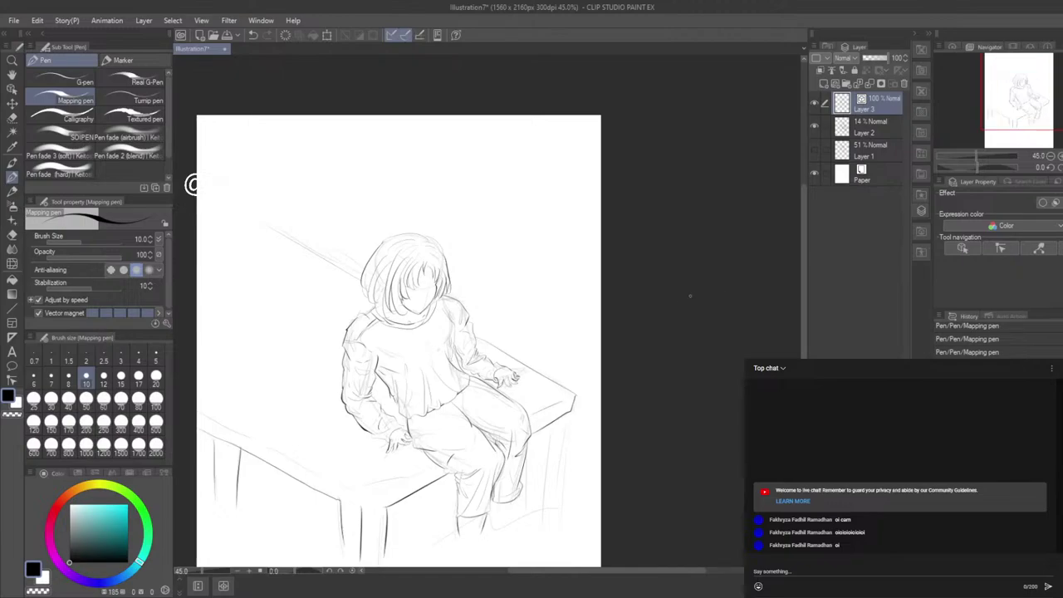
drag(671, 572, 648, 571)
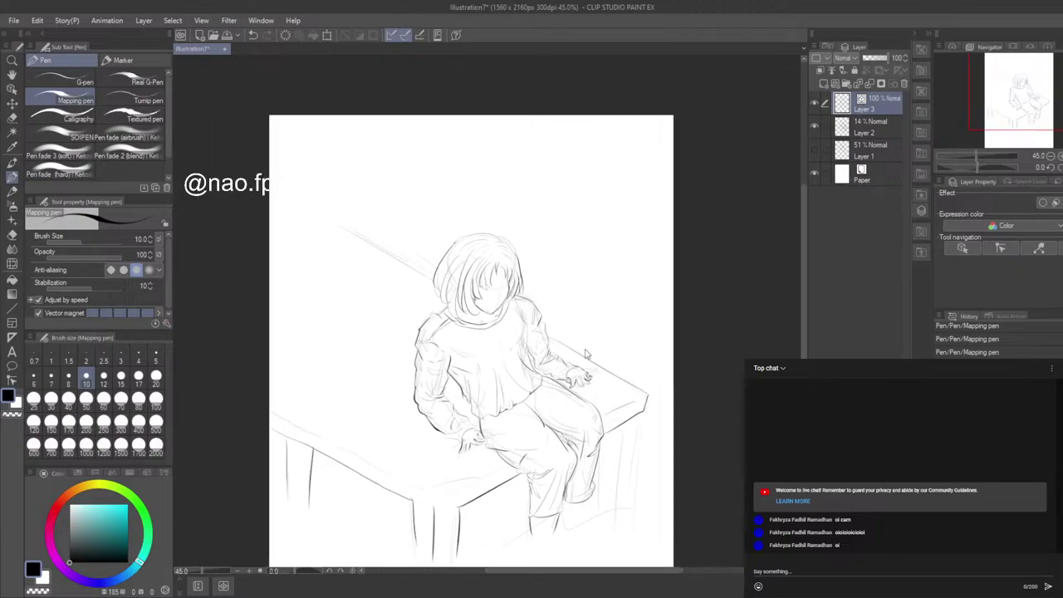
scroll(585, 354, up, 3)
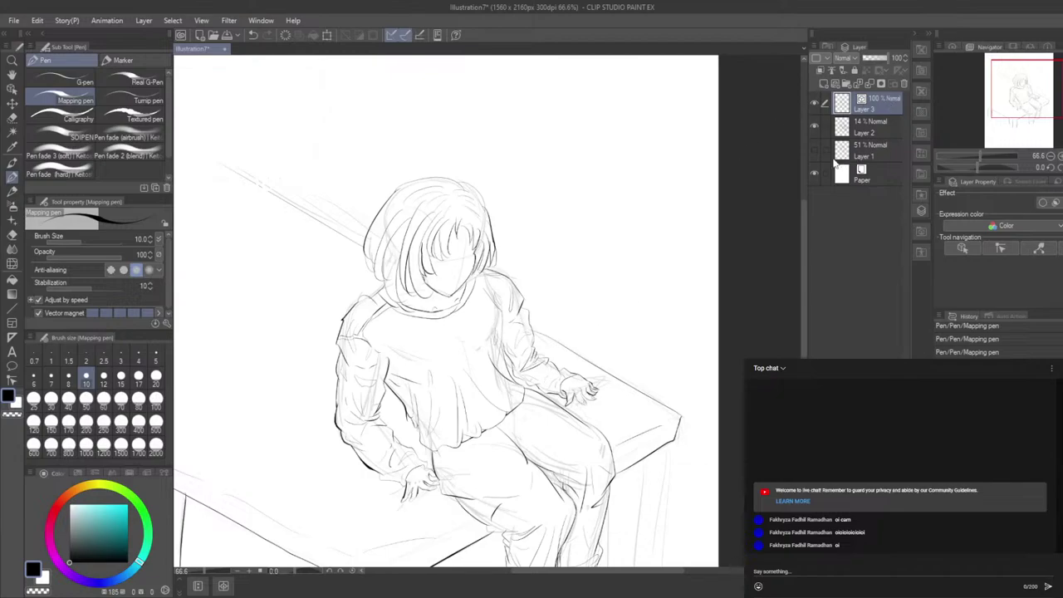
click(814, 125)
scroll(628, 356, down, 1)
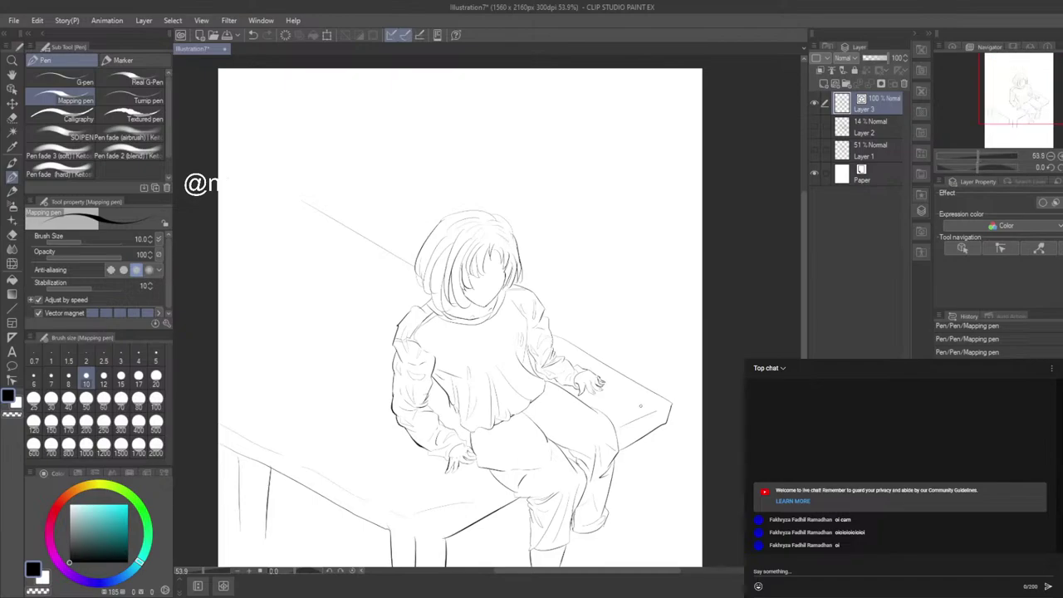
drag(805, 340, 804, 367)
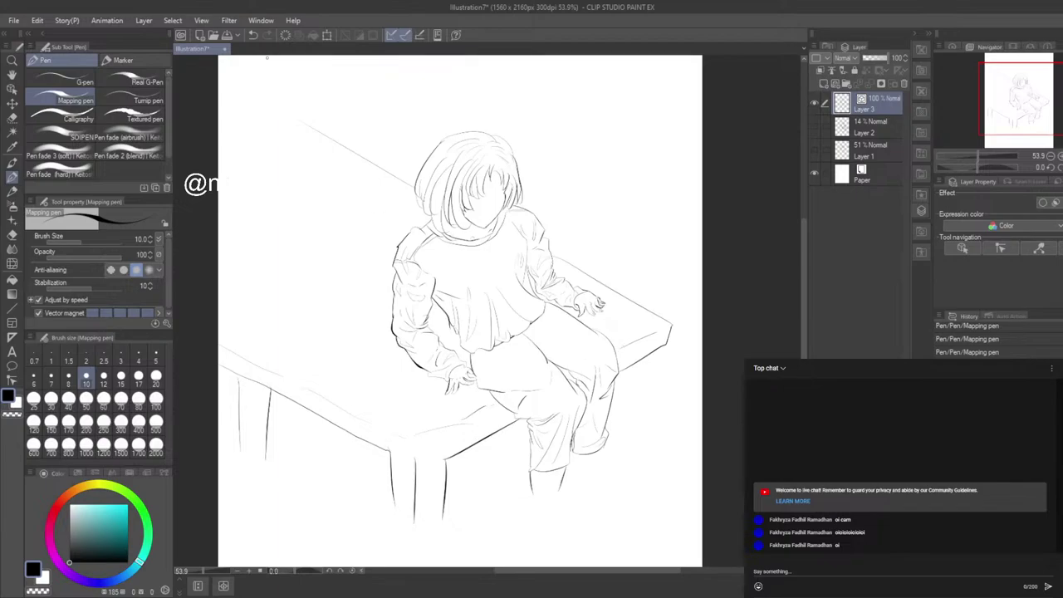
Step: Extend the bench's back edge behind the figure out to the canvas border with the Mapping pen
scroll(282, 210, down, 2)
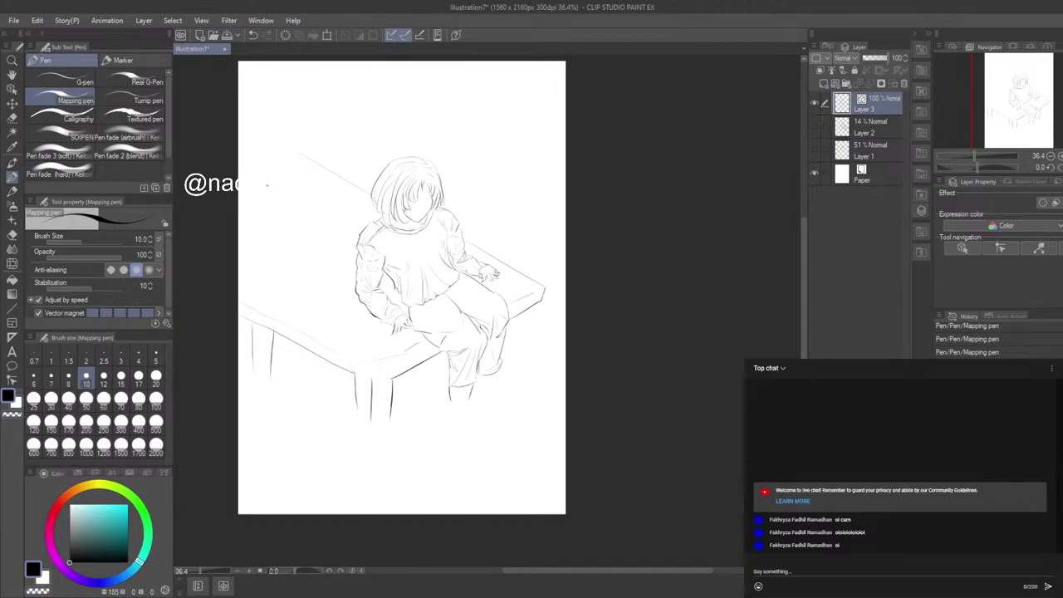
drag(267, 137, 301, 165)
key(ctrl+z)
drag(252, 128, 304, 156)
scroll(261, 428, up, 2)
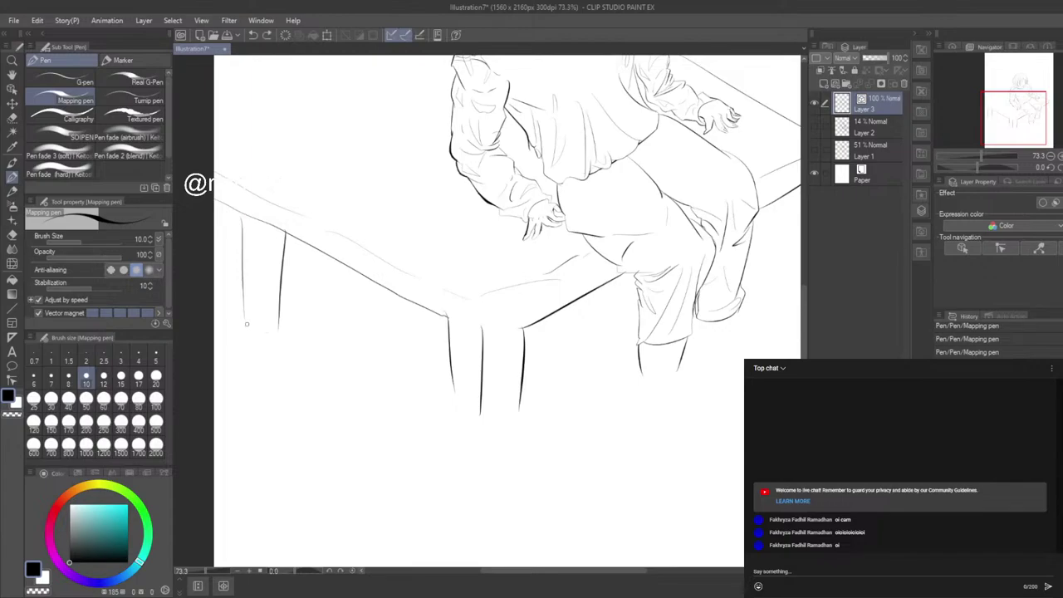
drag(245, 321, 275, 333)
key(ctrl+z)
mouse_move(244, 316)
mouse_down()
mouse_move(247, 347)
mouse_move(279, 330)
mouse_move(269, 340)
mouse_up()
key(ctrl+z)
key(ctrl+z)
drag(269, 338, 281, 330)
key(ctrl+z)
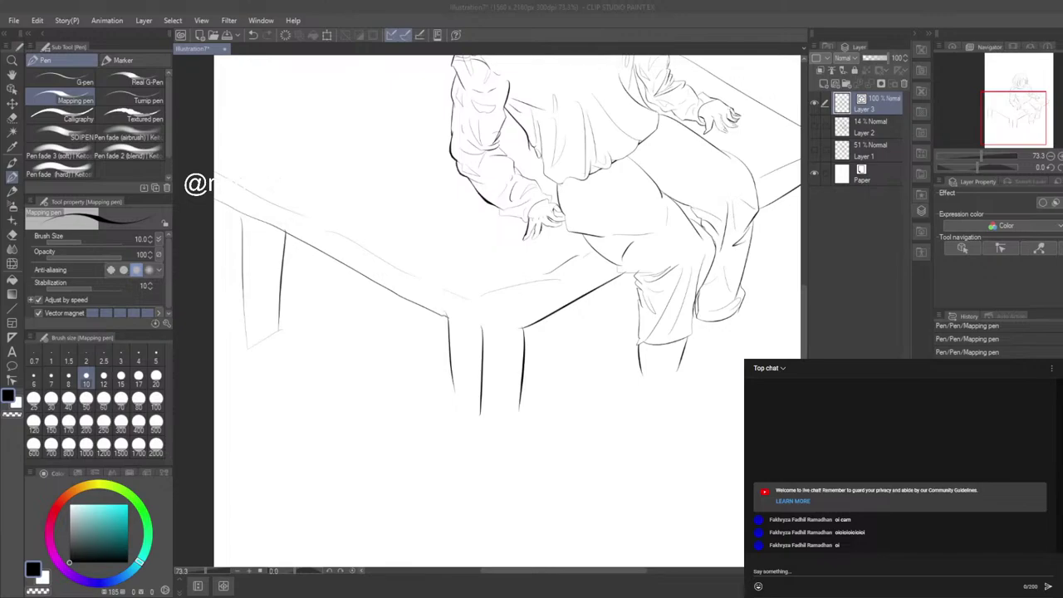
click(349, 189)
drag(215, 335, 246, 347)
key(ctrl+z)
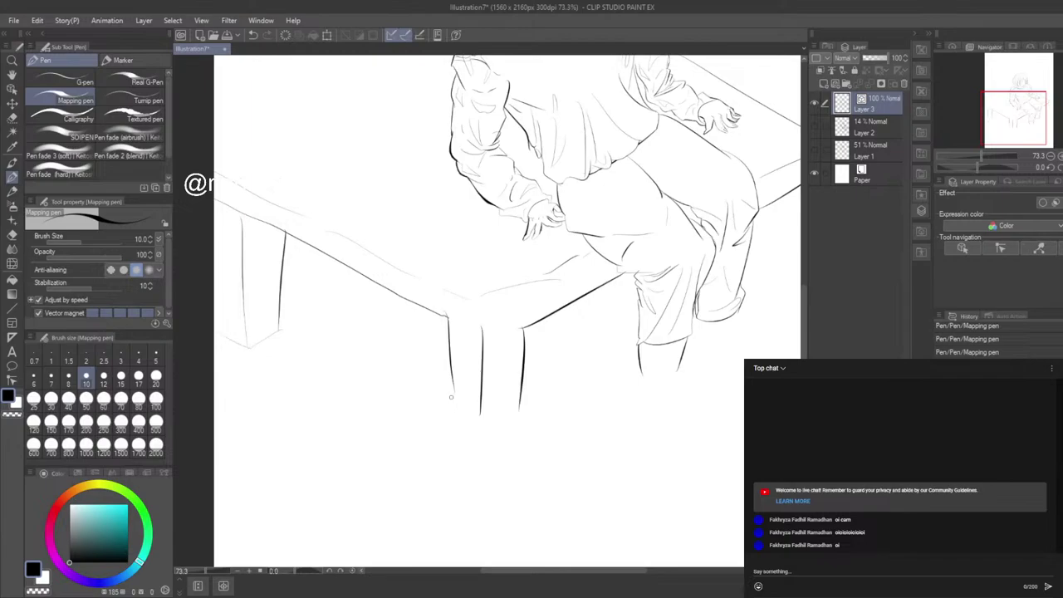
drag(454, 390, 456, 412)
key(ctrl+z)
key(ctrl+z)
Step: Finish the rear bench leg with a curved ground line, the front leg with a wavy one, and ink the front leg's top edge
drag(218, 343, 291, 317)
mouse_move(444, 404)
mouse_down()
mouse_move(501, 428)
mouse_move(548, 412)
mouse_up()
key(ctrl+z)
mouse_move(443, 399)
mouse_down()
mouse_move(450, 387)
mouse_move(480, 421)
mouse_move(554, 399)
mouse_up()
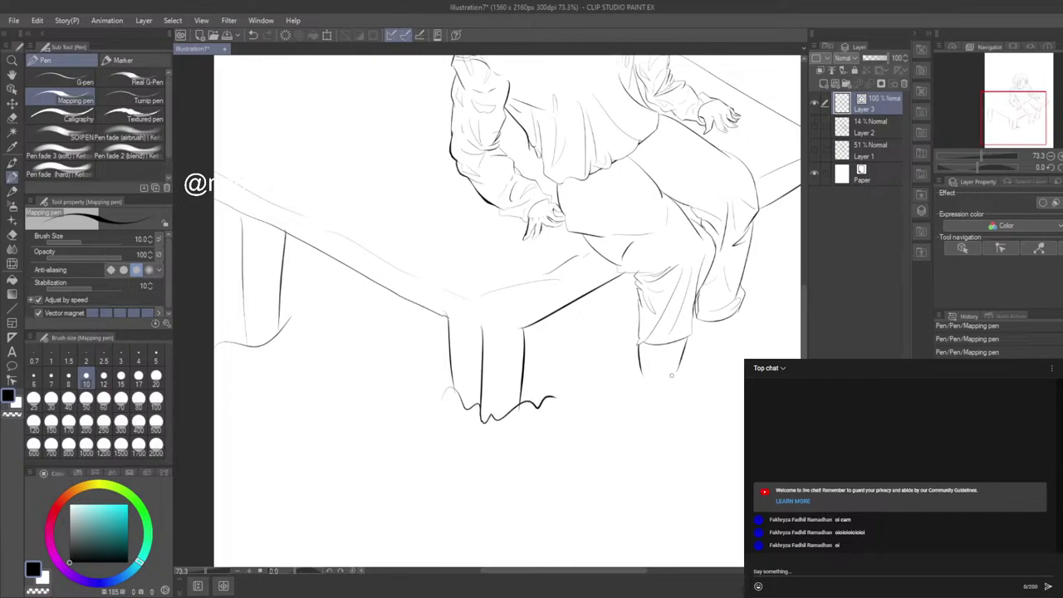
drag(450, 319, 522, 328)
Step: Ink the bench leg below the far corner with near-vertical lines and a short wavy ground line at its foot
drag(496, 573, 525, 572)
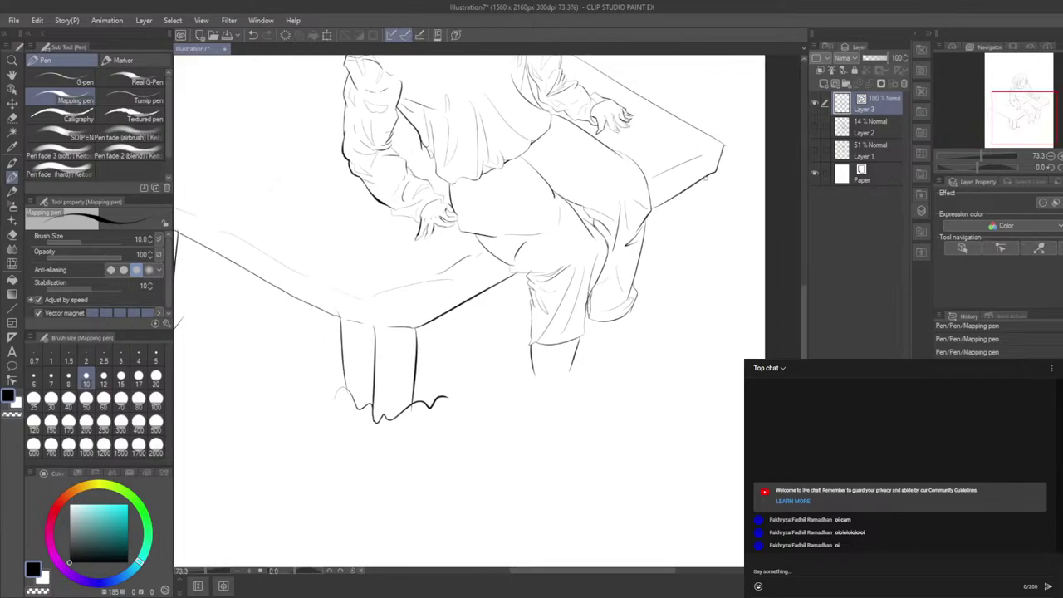
drag(706, 178, 686, 278)
drag(683, 194, 665, 276)
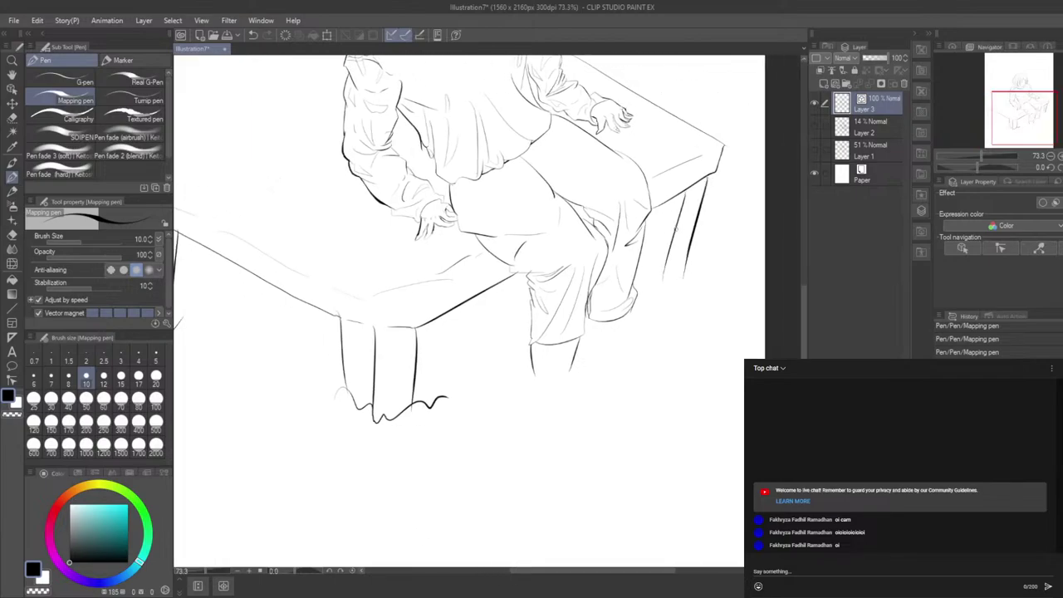
key(ctrl+z)
mouse_move(670, 204)
mouse_down()
mouse_move(655, 281)
mouse_move(755, 269)
mouse_up()
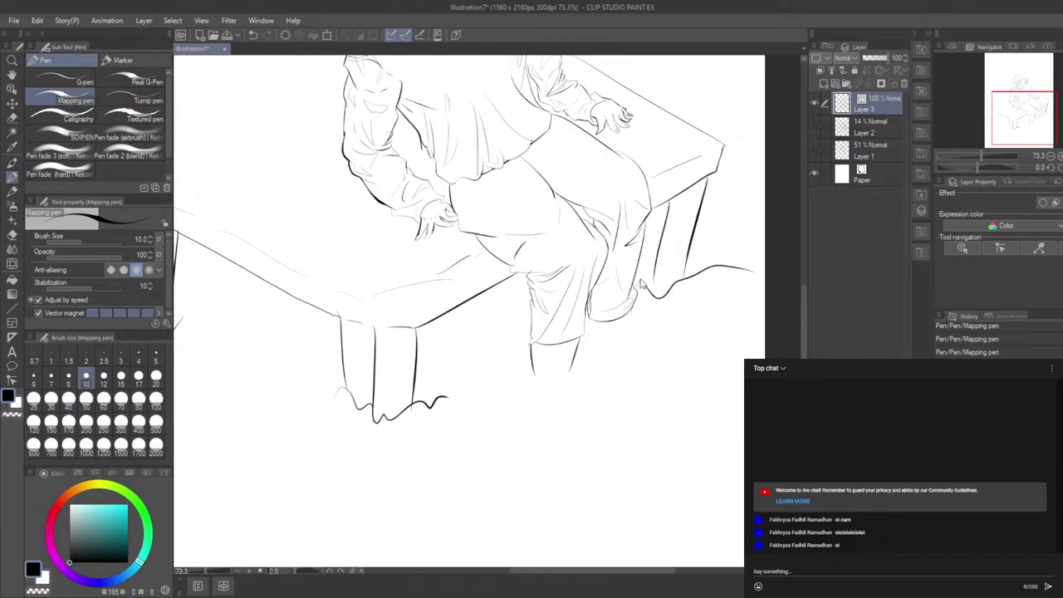
key(ctrl+z)
mouse_move(645, 287)
mouse_down()
mouse_move(653, 276)
mouse_move(709, 279)
mouse_up()
scroll(700, 408, down, 3)
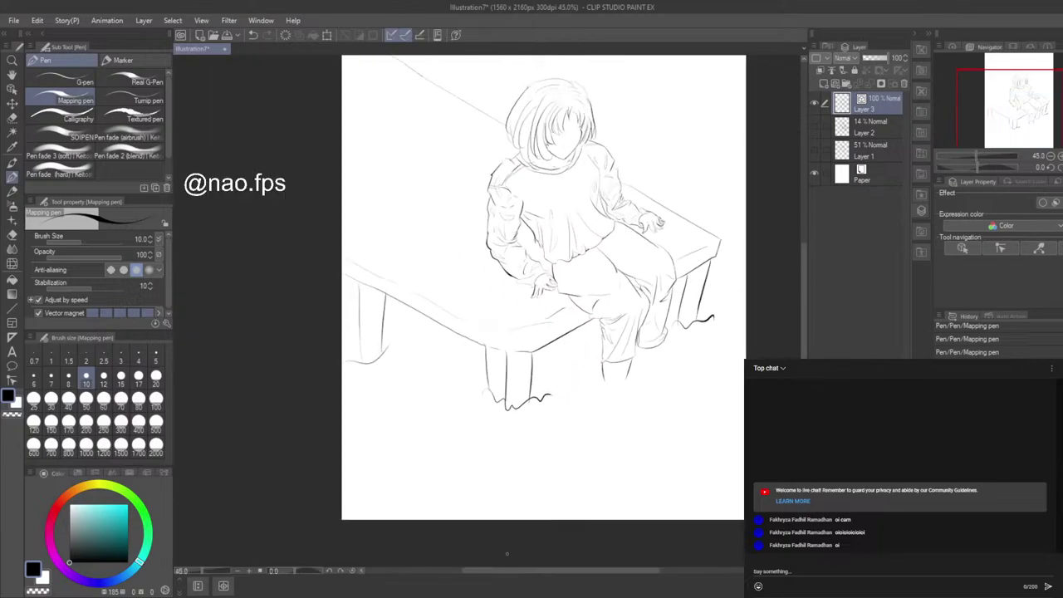
Step: Reinforce the hair outline at the crown with a thick dark stroke on the far side and close the gaps along the top
drag(551, 570, 566, 571)
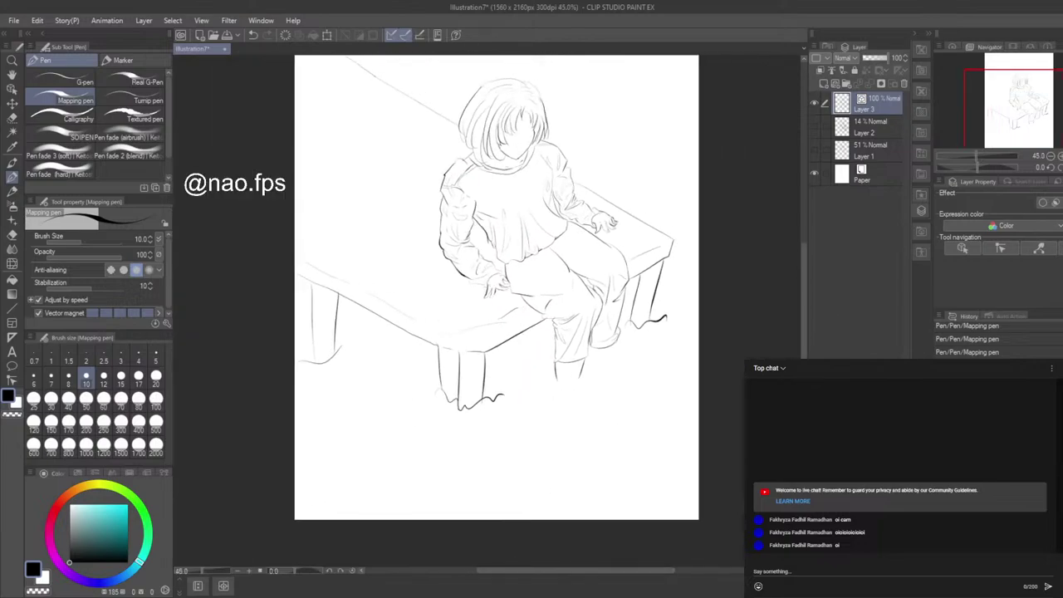
drag(803, 377, 801, 340)
scroll(540, 179, up, 5)
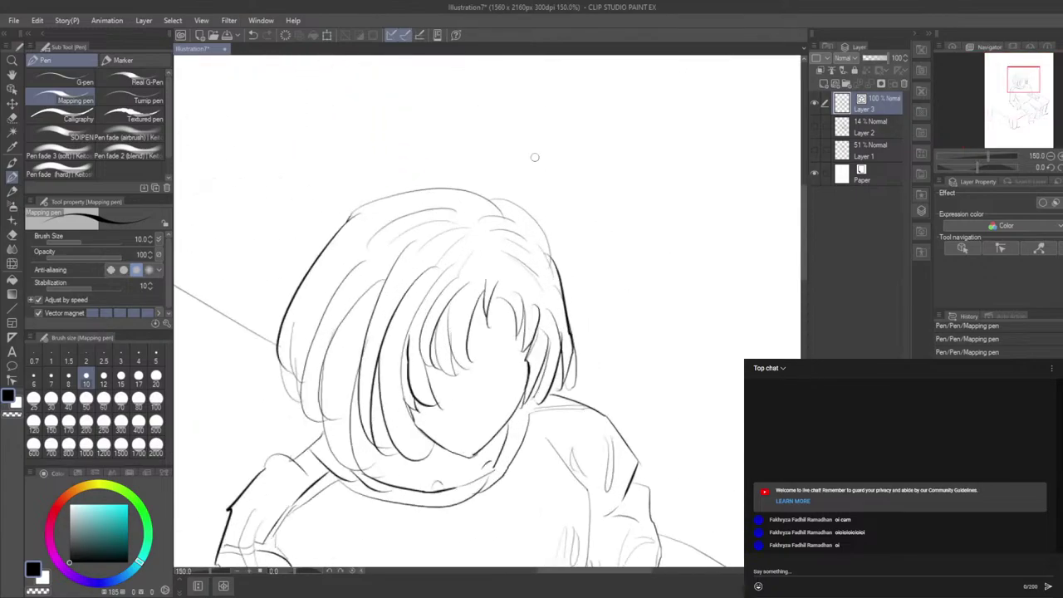
mouse_move(485, 200)
mouse_down()
mouse_move(535, 224)
mouse_move(550, 246)
mouse_move(519, 205)
mouse_move(545, 237)
mouse_up()
key(ctrl+z)
key(ctrl+z)
mouse_move(504, 199)
mouse_down()
mouse_move(538, 222)
mouse_move(500, 203)
mouse_move(508, 201)
mouse_up()
key(ctrl+z)
drag(505, 199, 540, 225)
drag(490, 200, 515, 202)
mouse_move(349, 217)
mouse_down()
mouse_move(425, 189)
mouse_move(496, 207)
mouse_up()
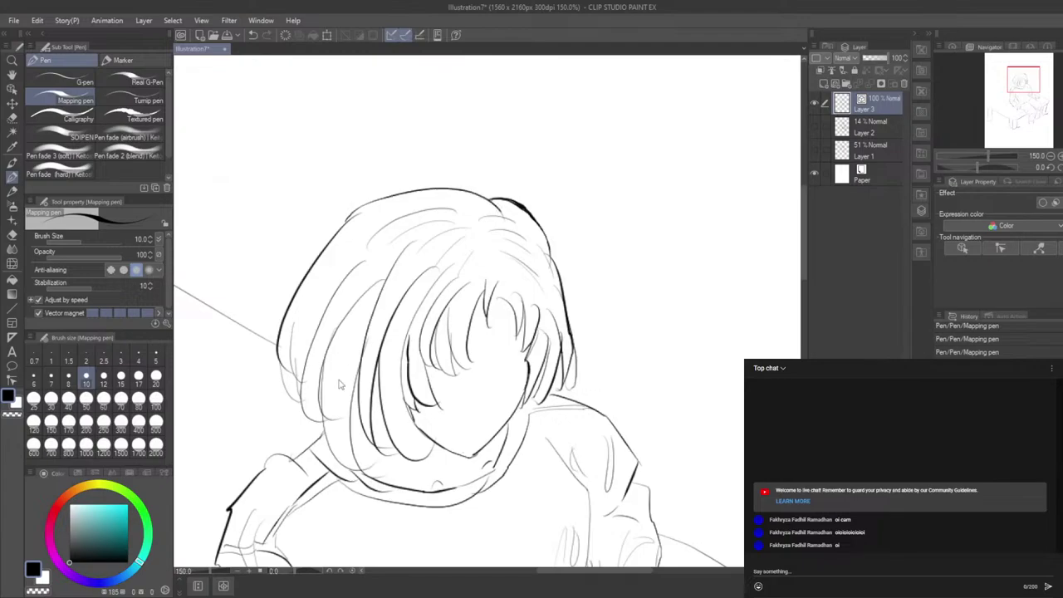
Step: Examine the line art for stray or missing lines, from the hair down to the bench legs
scroll(482, 435, down, 5)
scroll(376, 439, up, 5)
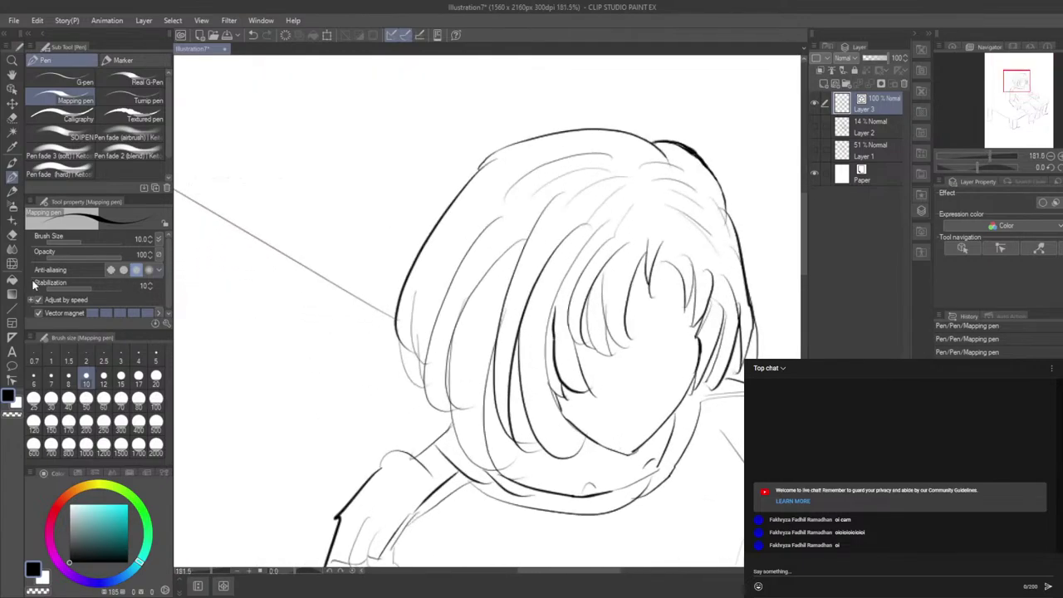
click(13, 236)
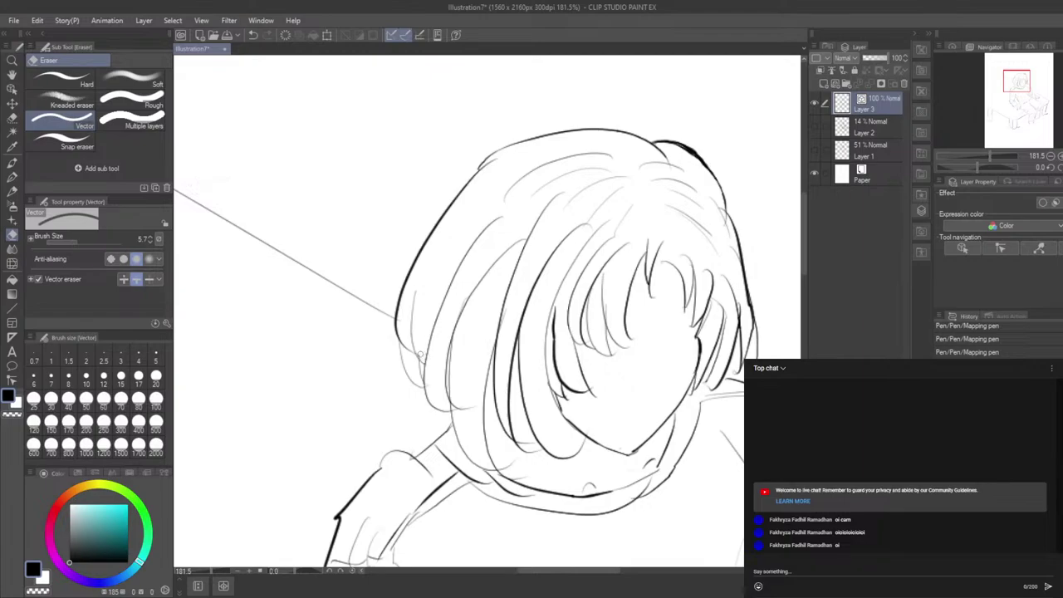
scroll(715, 407, down, 3)
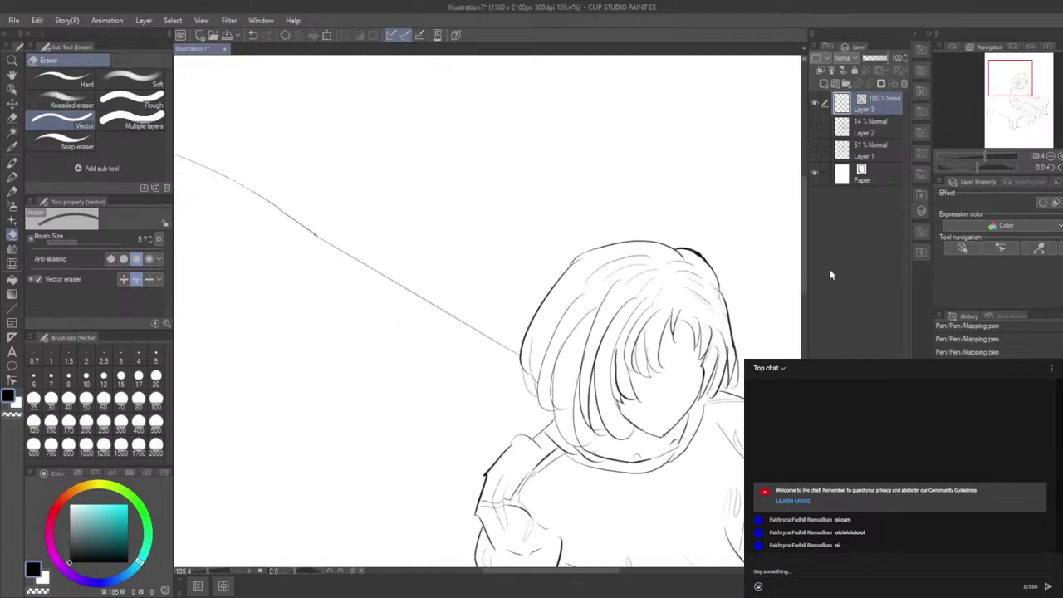
drag(804, 289, 804, 346)
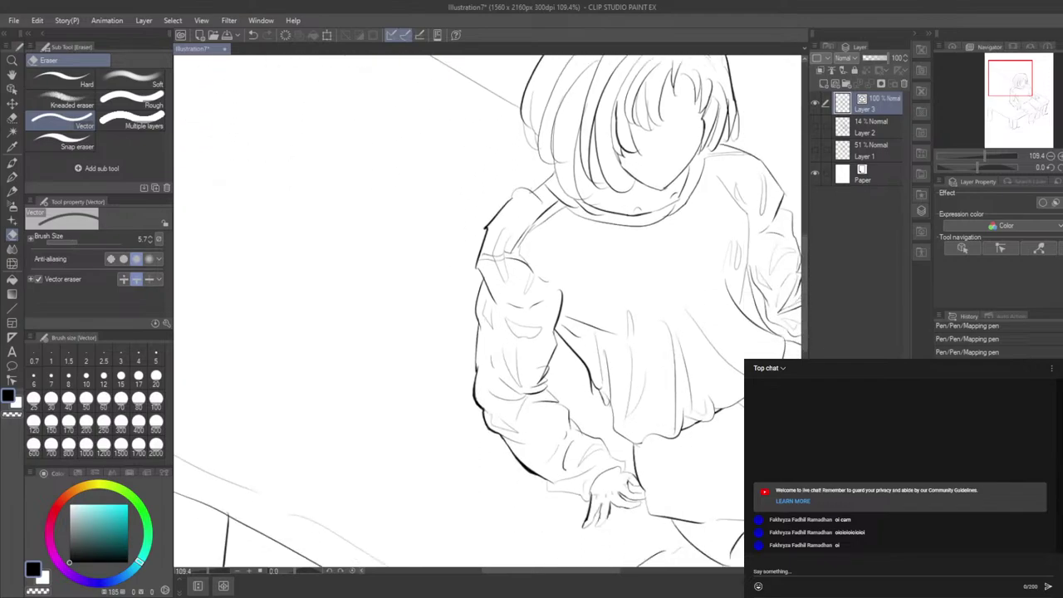
scroll(600, 486, down, 3)
scroll(600, 491, down, 1)
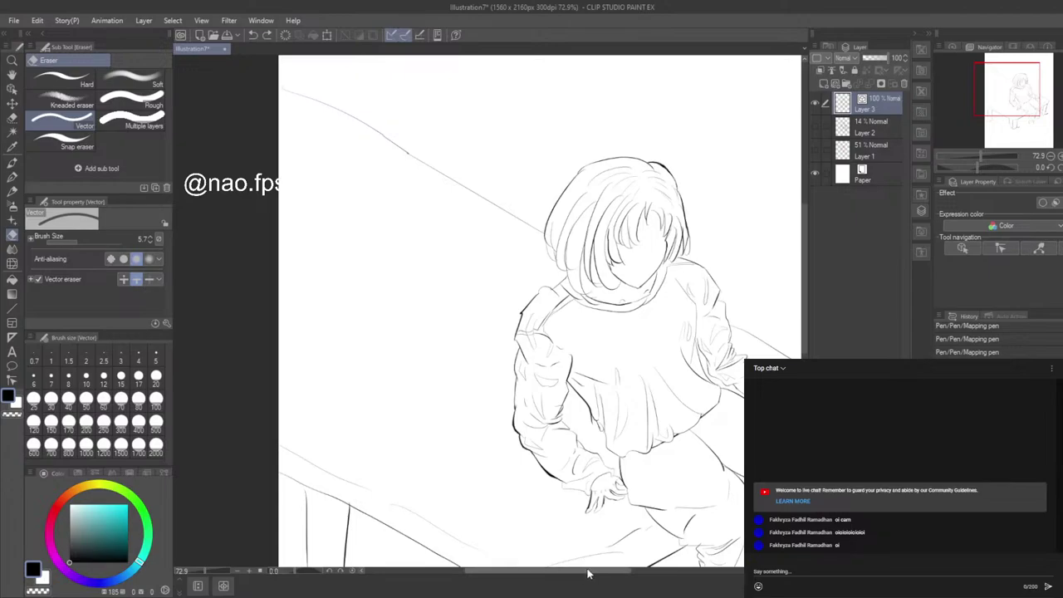
drag(589, 573, 637, 573)
scroll(555, 484, down, 2)
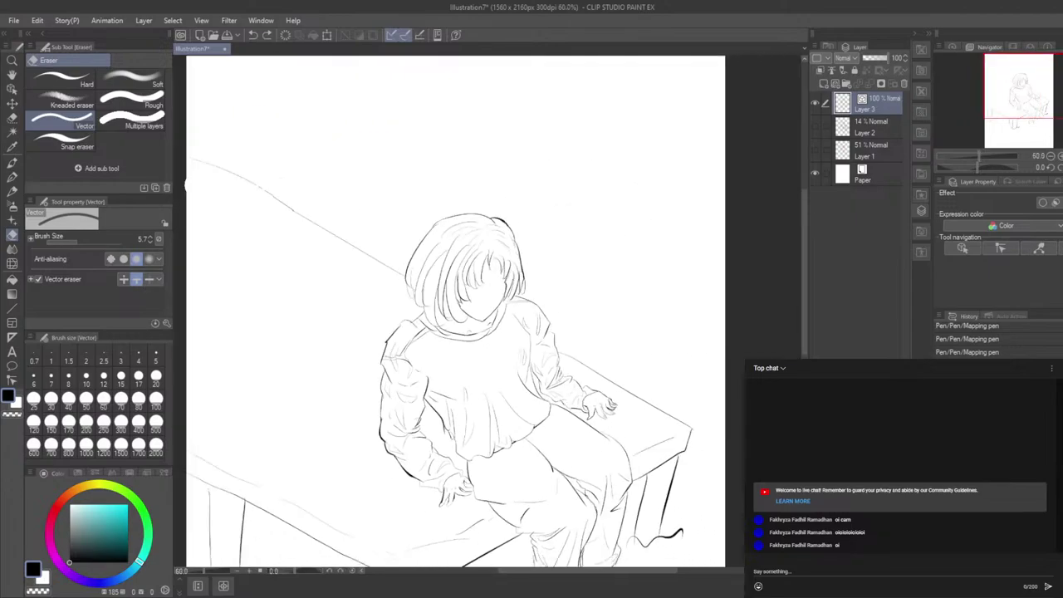
drag(804, 338, 804, 397)
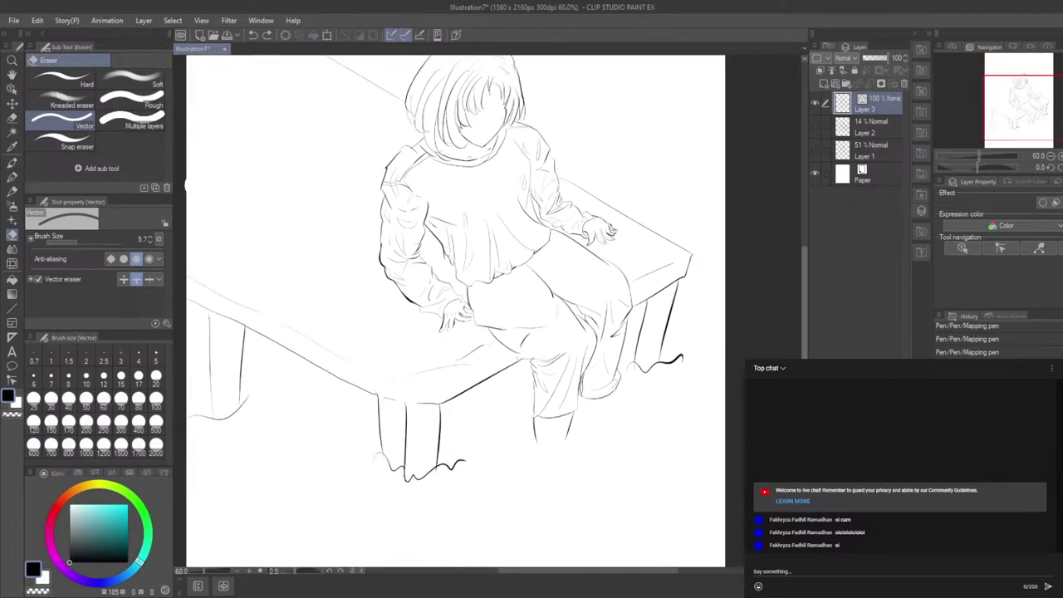
scroll(605, 384, down, 1)
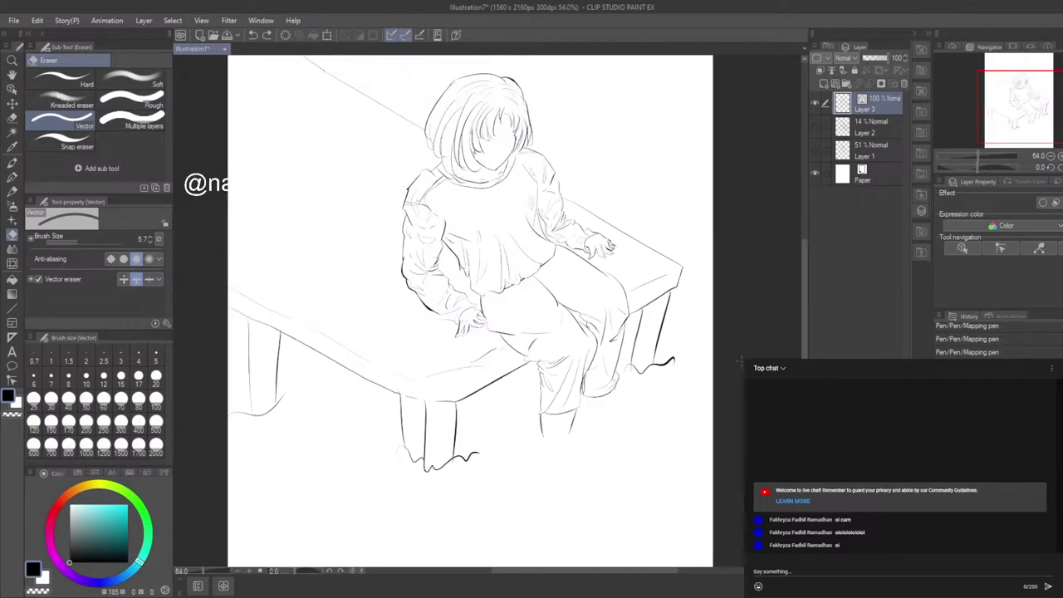
drag(804, 391, 807, 346)
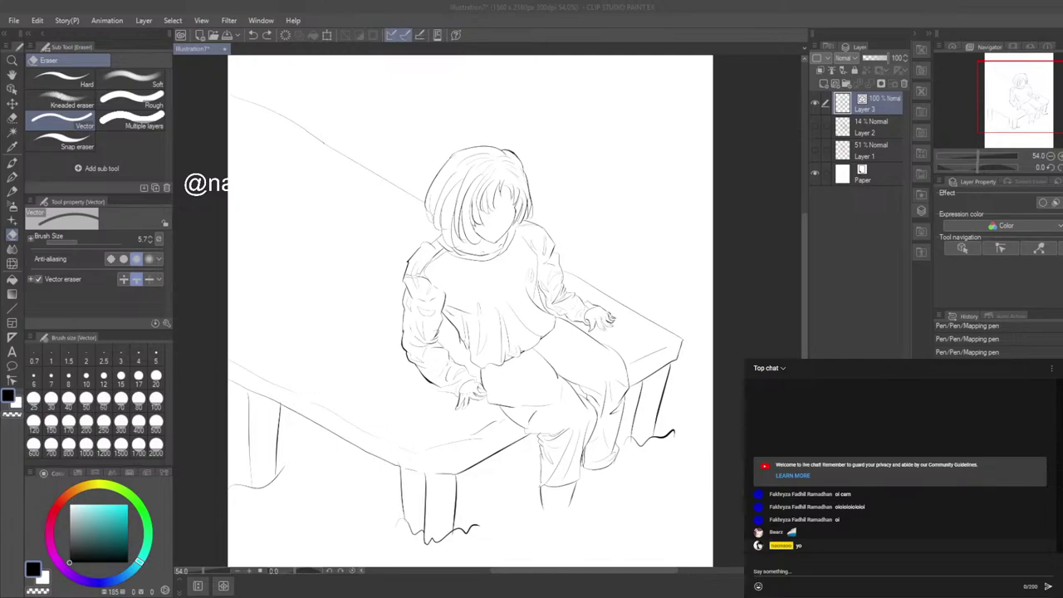
click(746, 348)
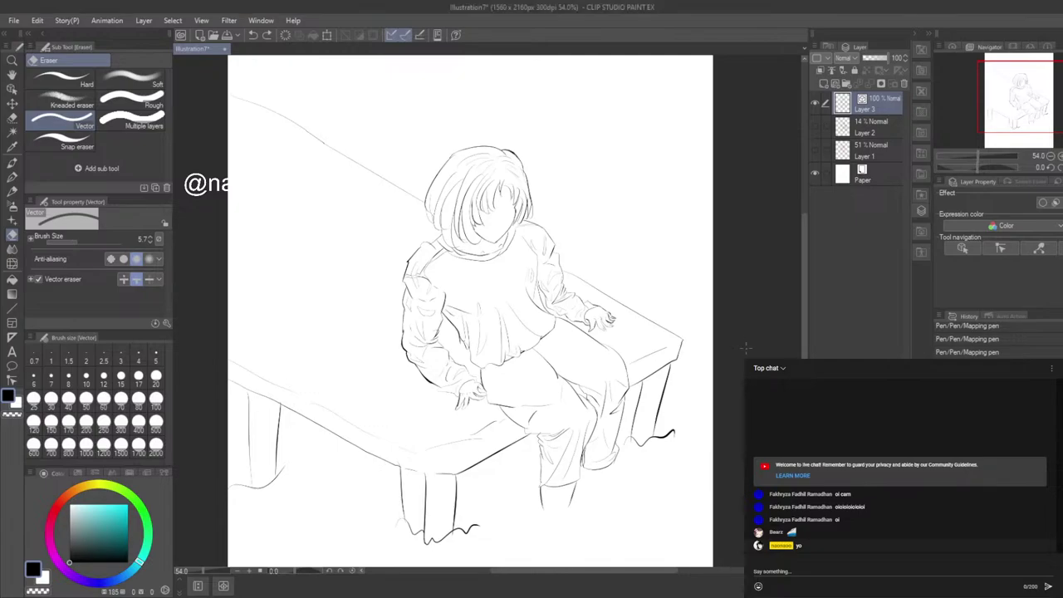
Step: Add light diagonal Mapping pen strokes across the bench top behind the figure
click(12, 177)
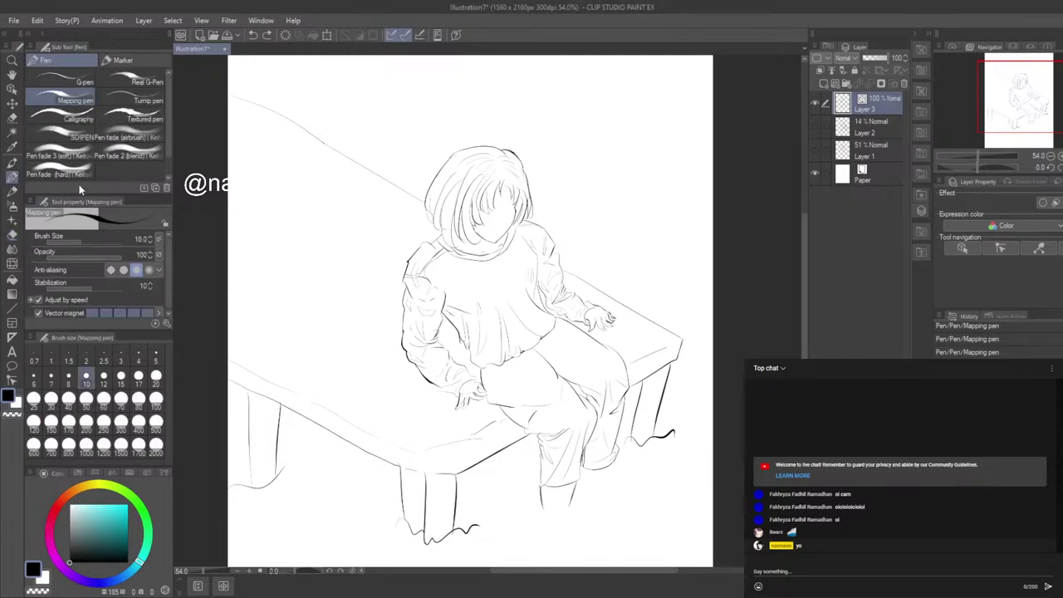
drag(269, 130, 231, 163)
key(ctrl+z)
drag(270, 138, 236, 151)
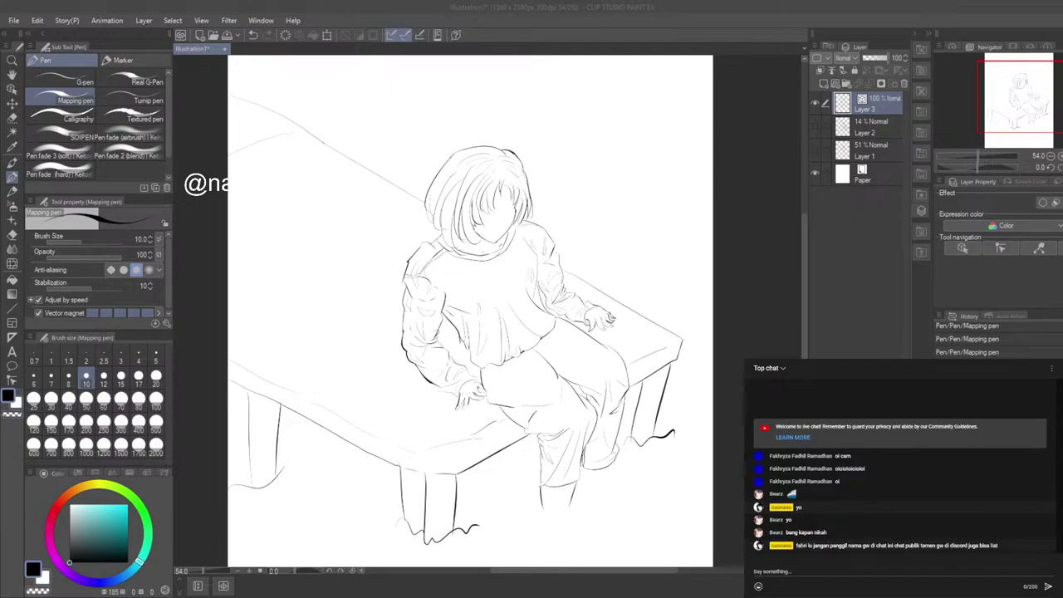
drag(345, 163, 254, 212)
drag(374, 186, 243, 280)
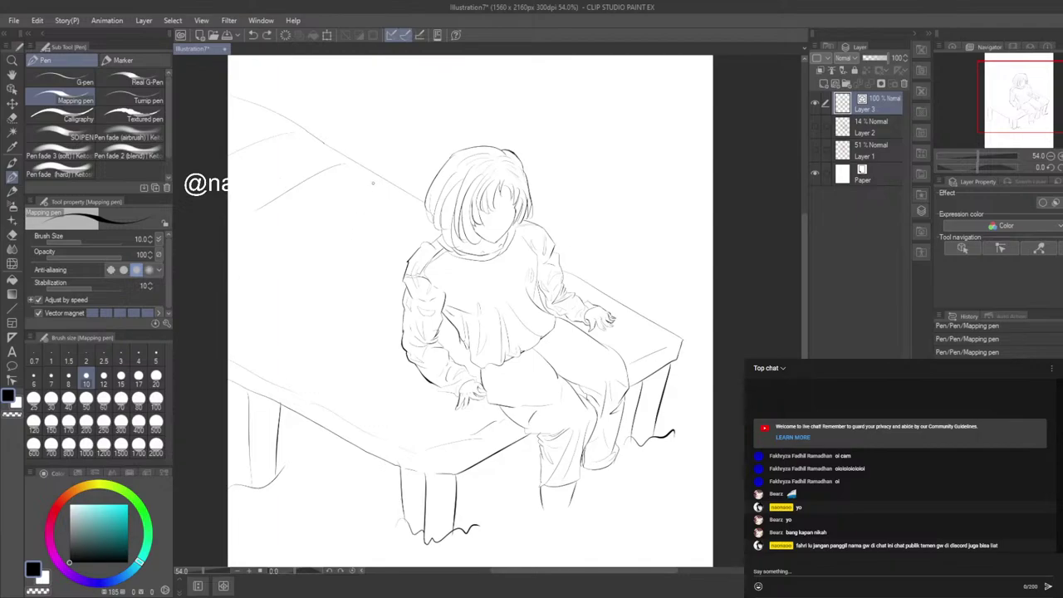
key(ctrl+z)
drag(309, 225, 236, 283)
drag(333, 261, 252, 345)
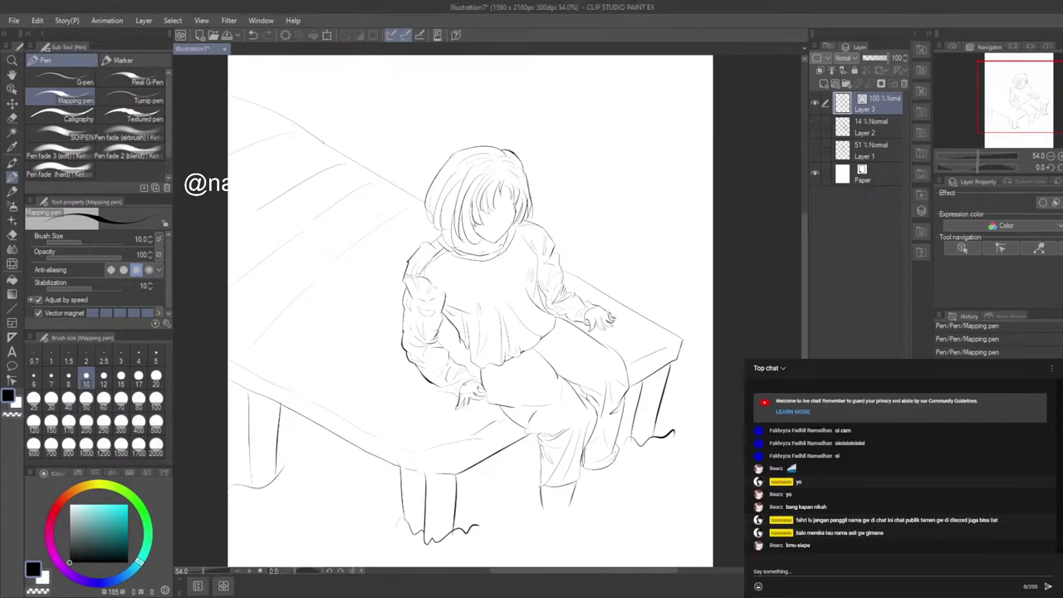
Step: Add wavy background lines beside the front bench leg, on the ground between the legs and above the head
drag(461, 500, 496, 502)
drag(305, 460, 356, 459)
drag(390, 115, 557, 110)
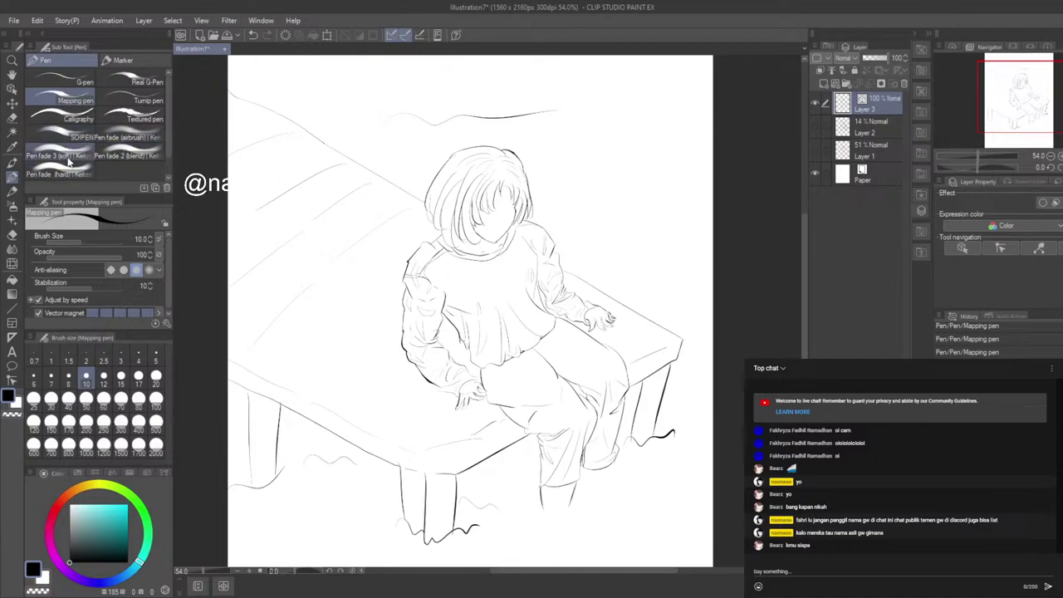
scroll(467, 287, up, 2)
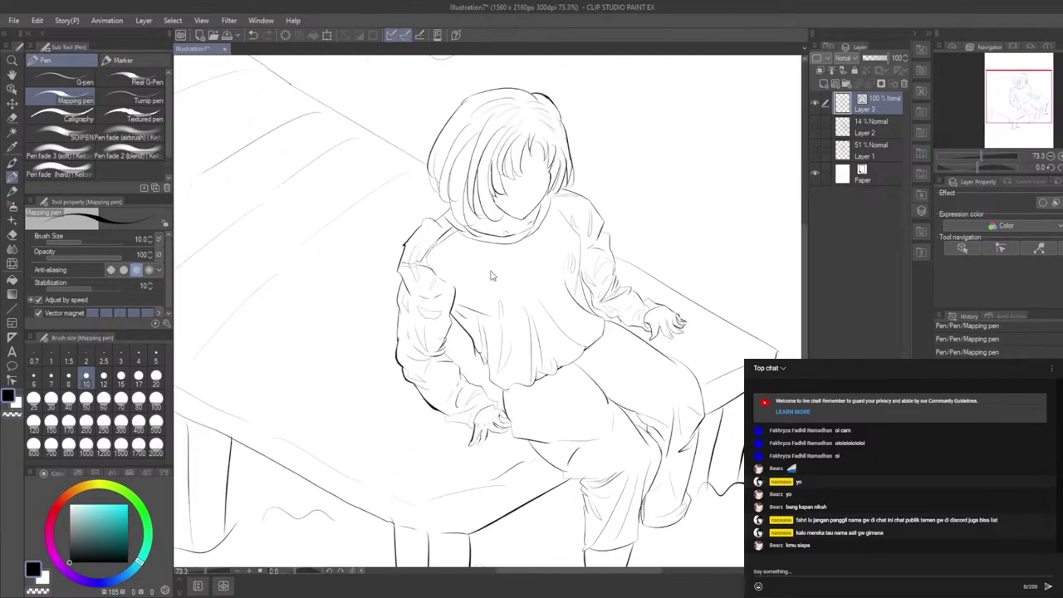
scroll(538, 304, down, 2)
scroll(537, 308, down, 1)
scroll(642, 449, up, 3)
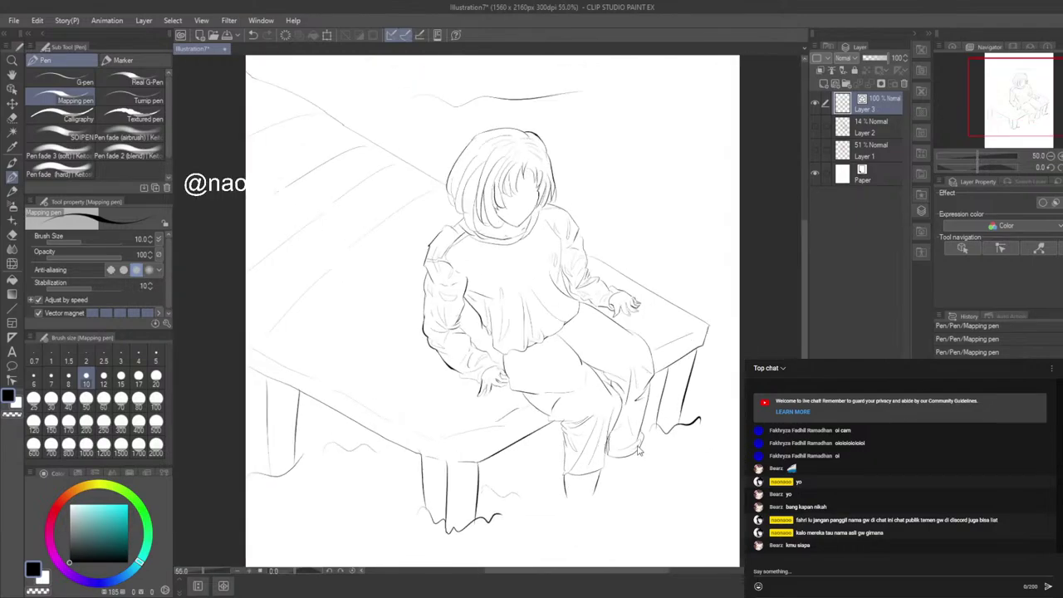
Step: Erase the wavy background line above the head with the Vector eraser
scroll(443, 233, down, 2)
scroll(543, 478, down, 1)
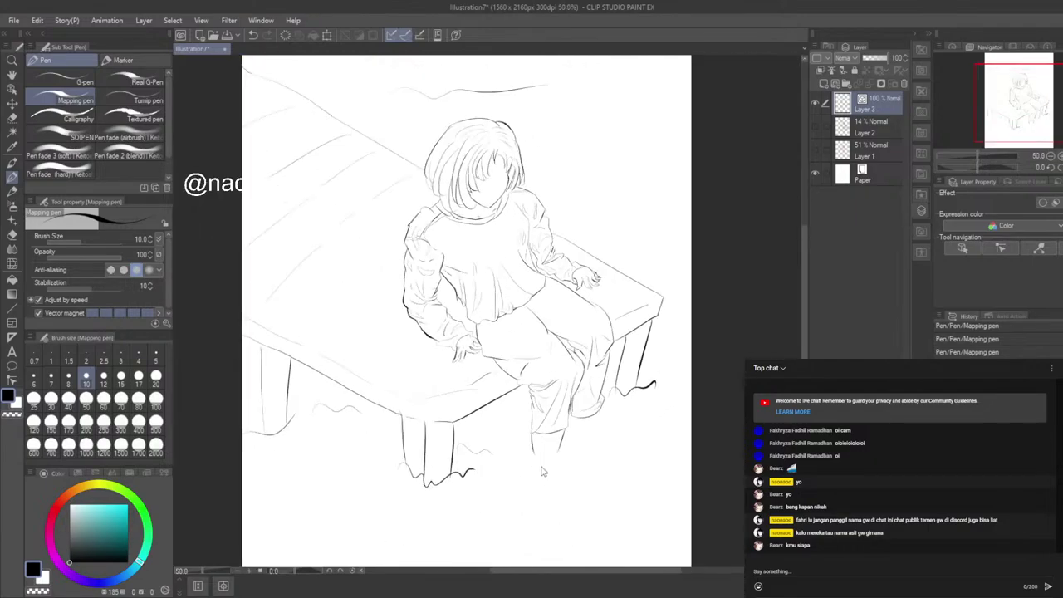
scroll(524, 453, down, 1)
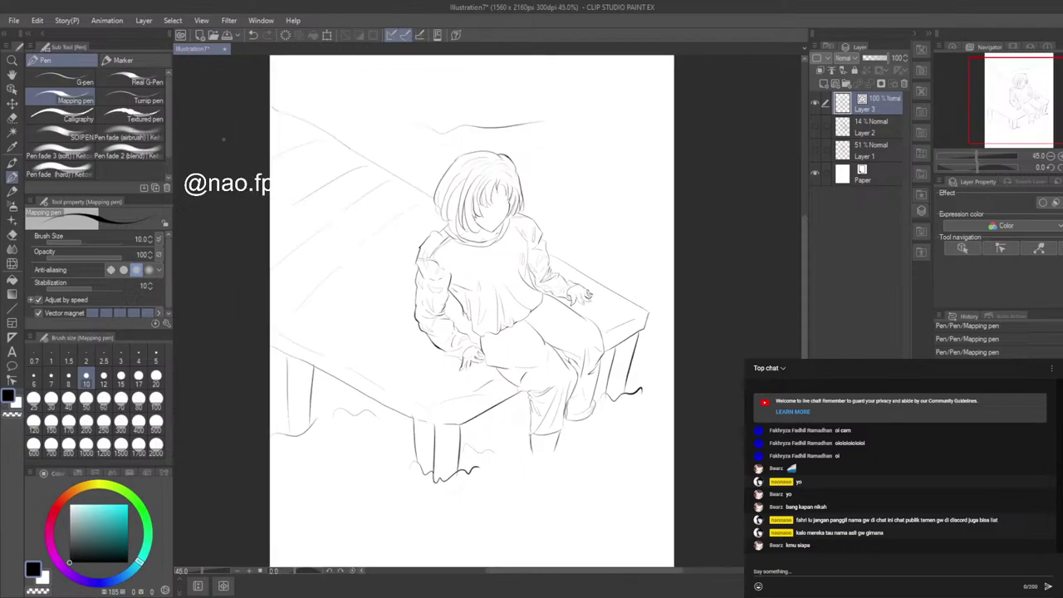
click(11, 235)
click(455, 126)
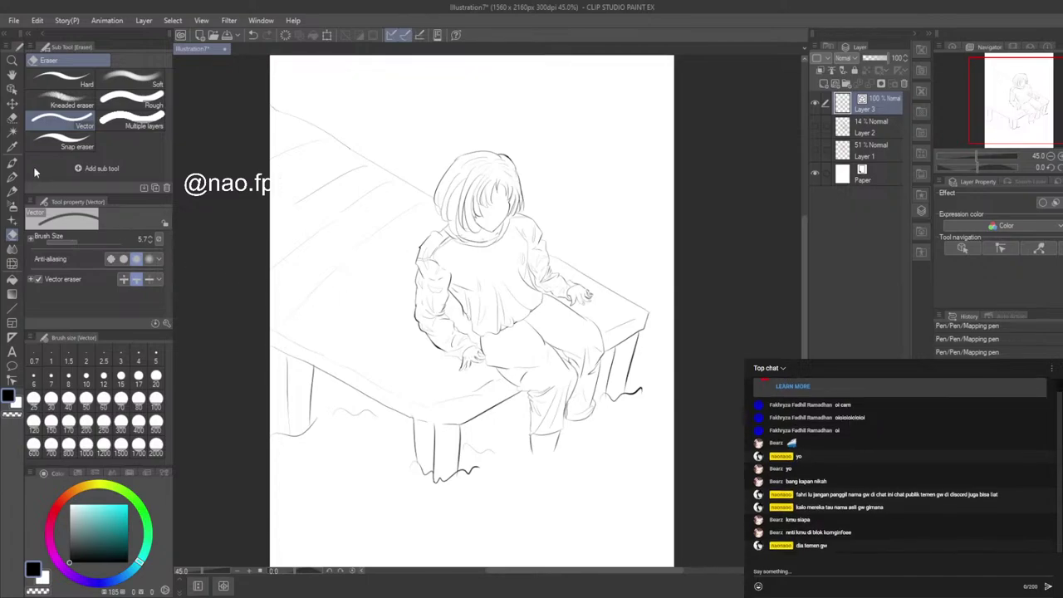
Step: Add light diagonal Mapping pen strokes on the bench top beside the figure's near sleeve
click(12, 177)
drag(341, 333, 394, 292)
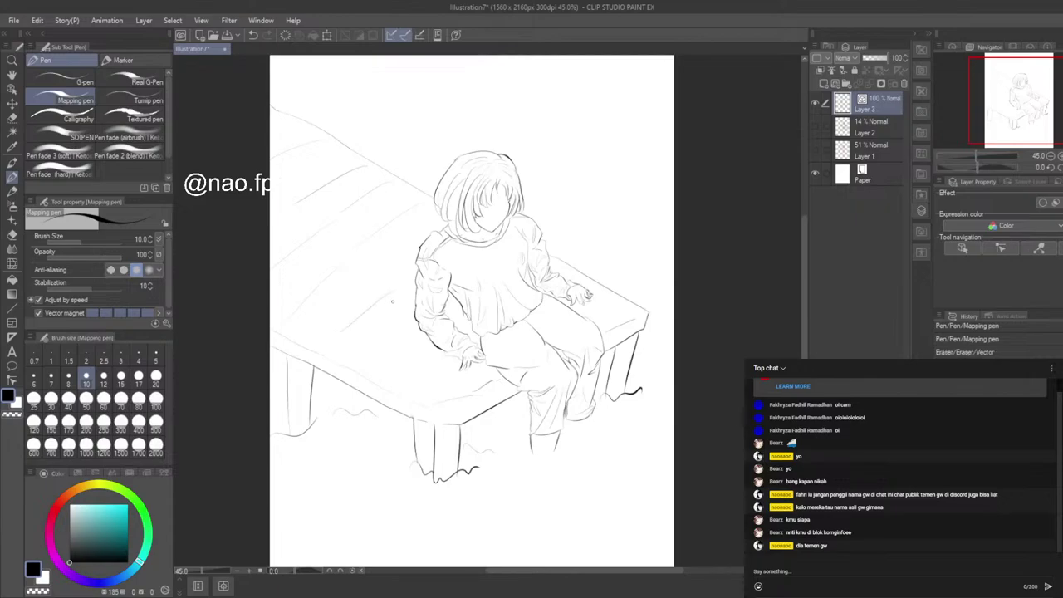
drag(389, 331, 400, 353)
drag(399, 304, 406, 319)
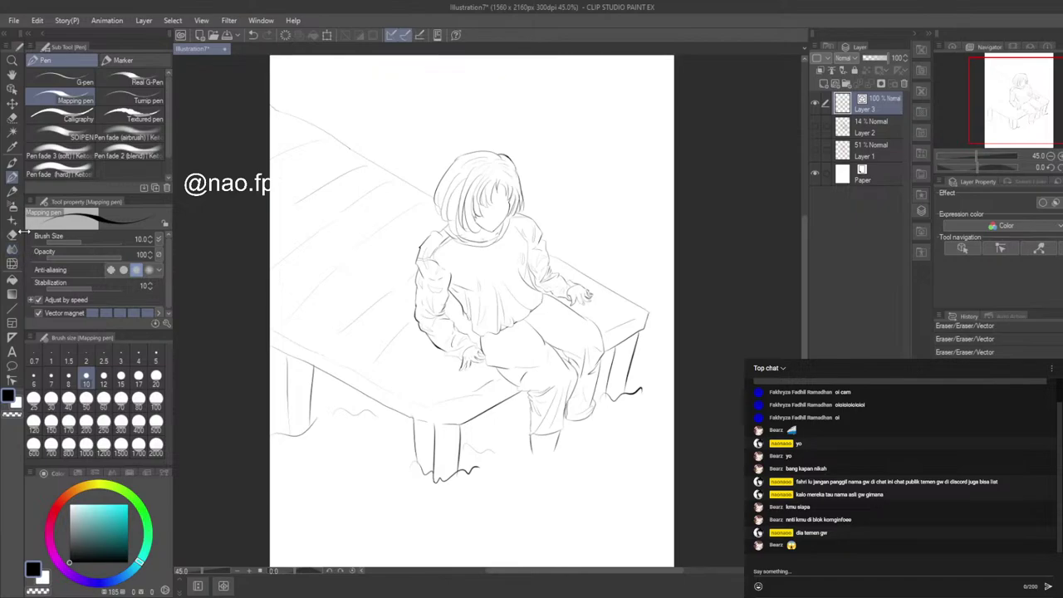
Step: Test the sweater's outline for gaps by auto-selecting its front and the areas between its folds with Selection for referred layers
click(11, 132)
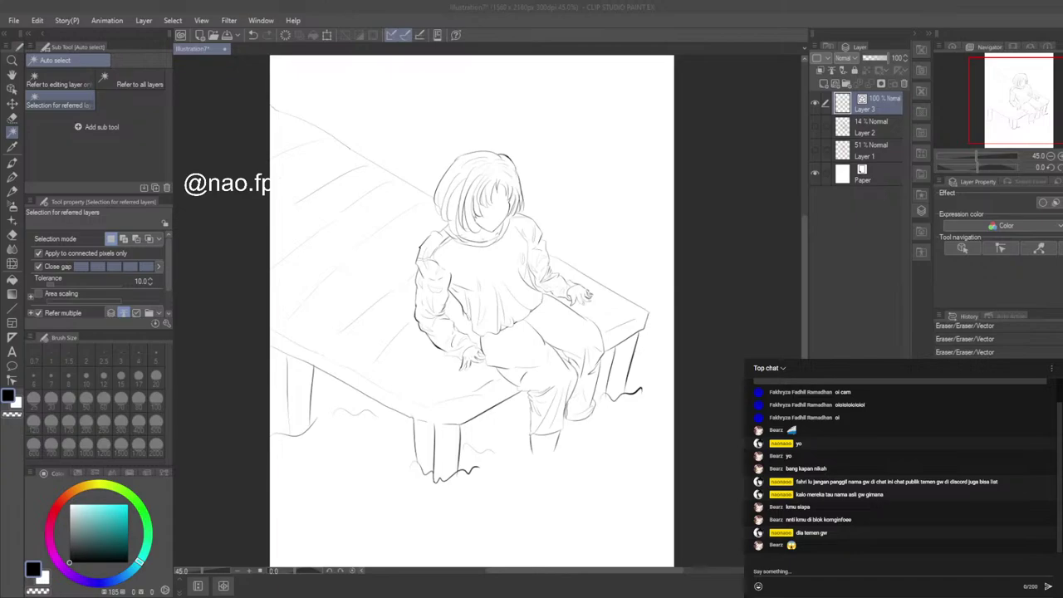
click(305, 163)
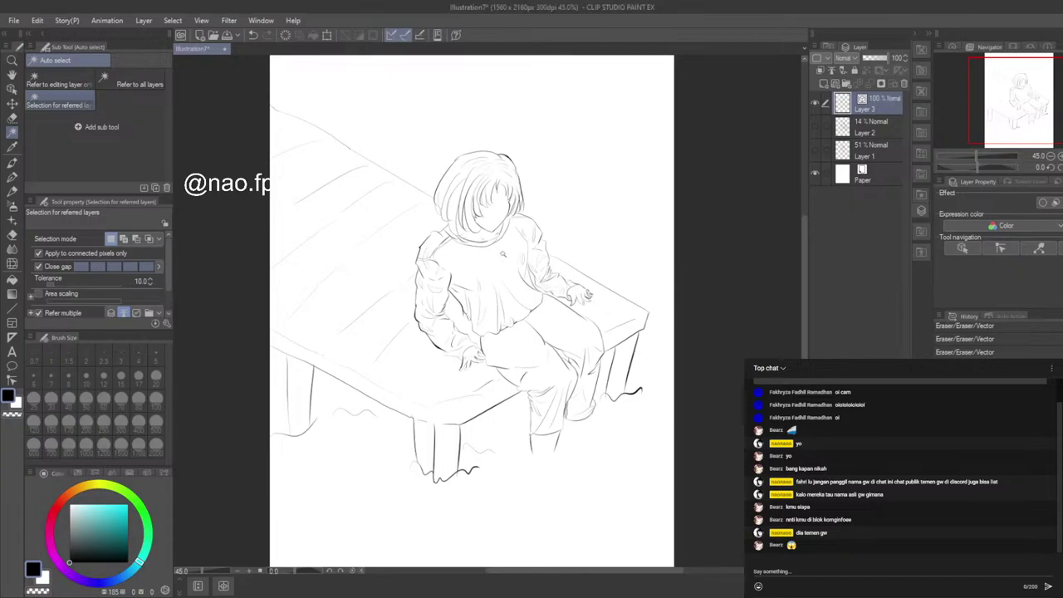
click(501, 254)
click(480, 304)
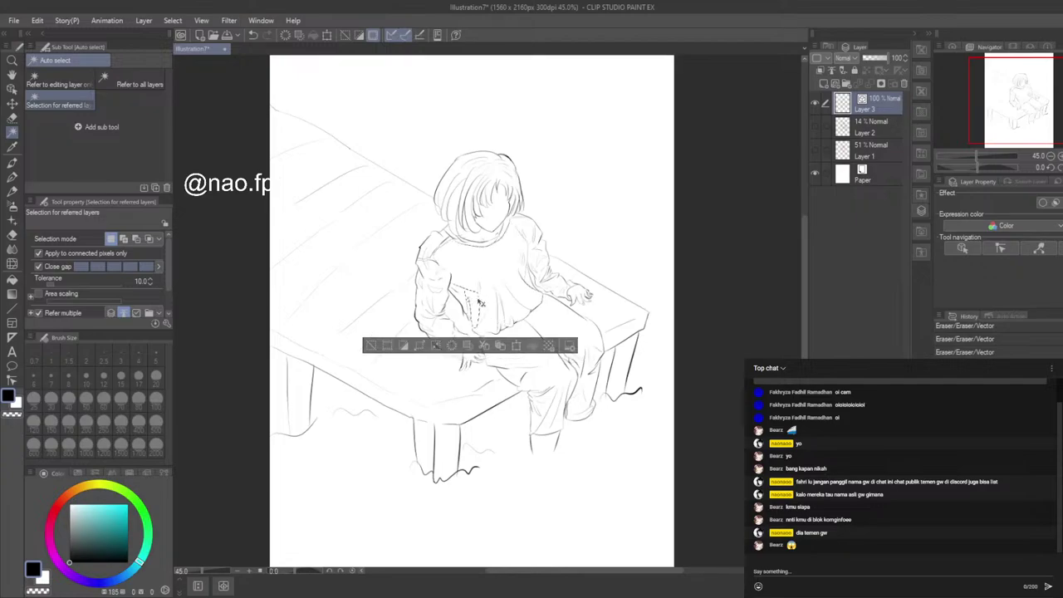
click(470, 290)
click(466, 295)
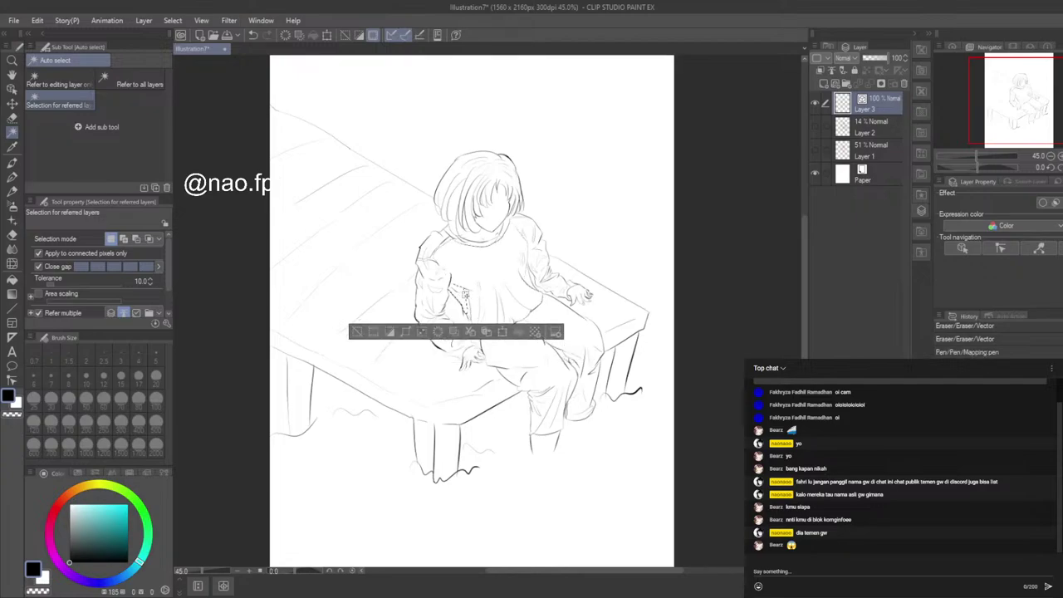
click(490, 270)
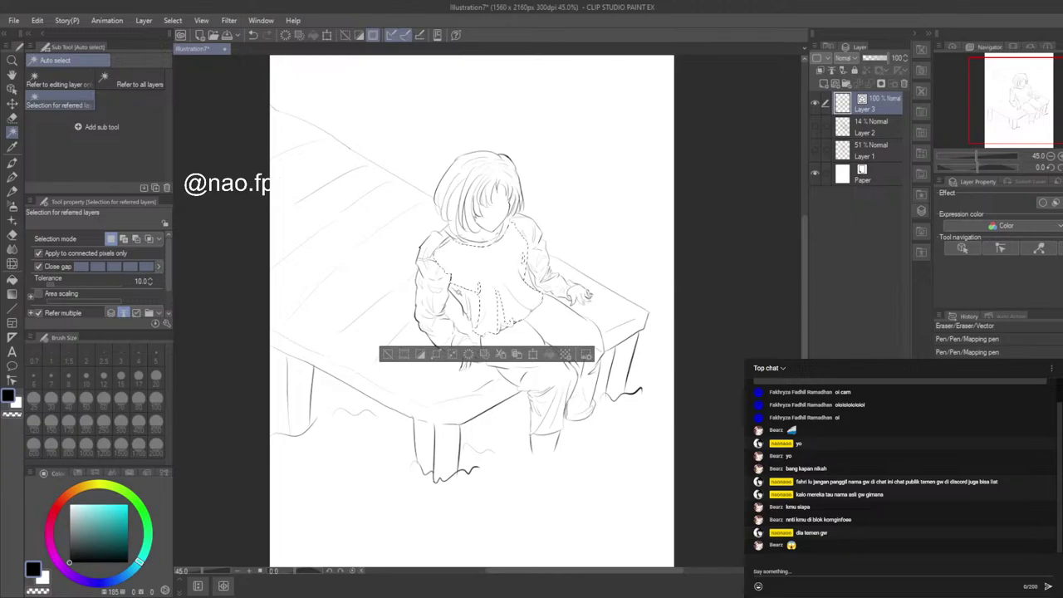
click(474, 299)
click(473, 300)
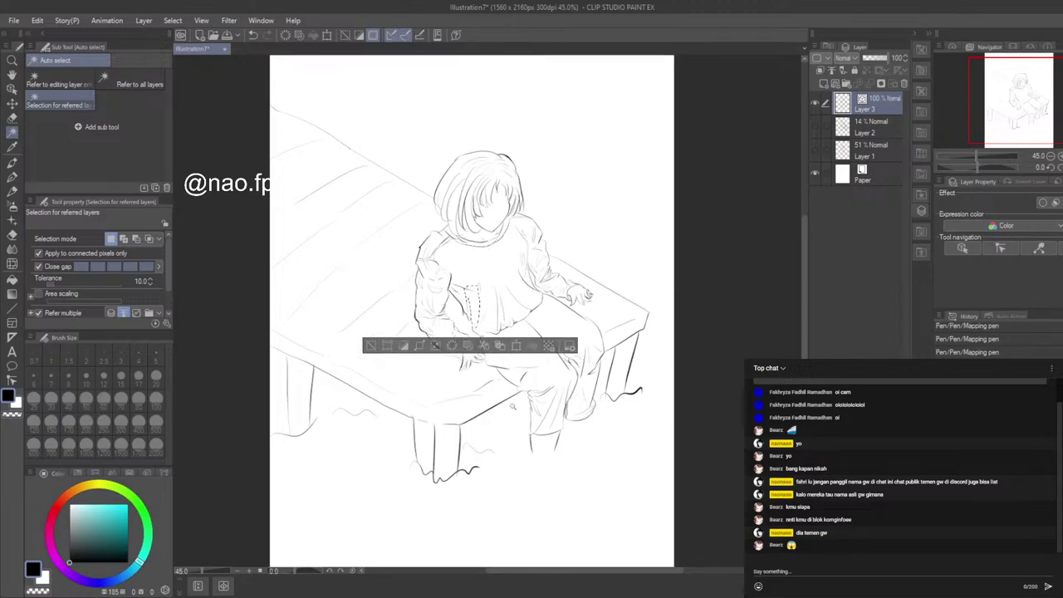
key(ctrl+z)
Step: Check whether the bench top and the background are closed off from each other by auto-selecting them in turn
click(424, 223)
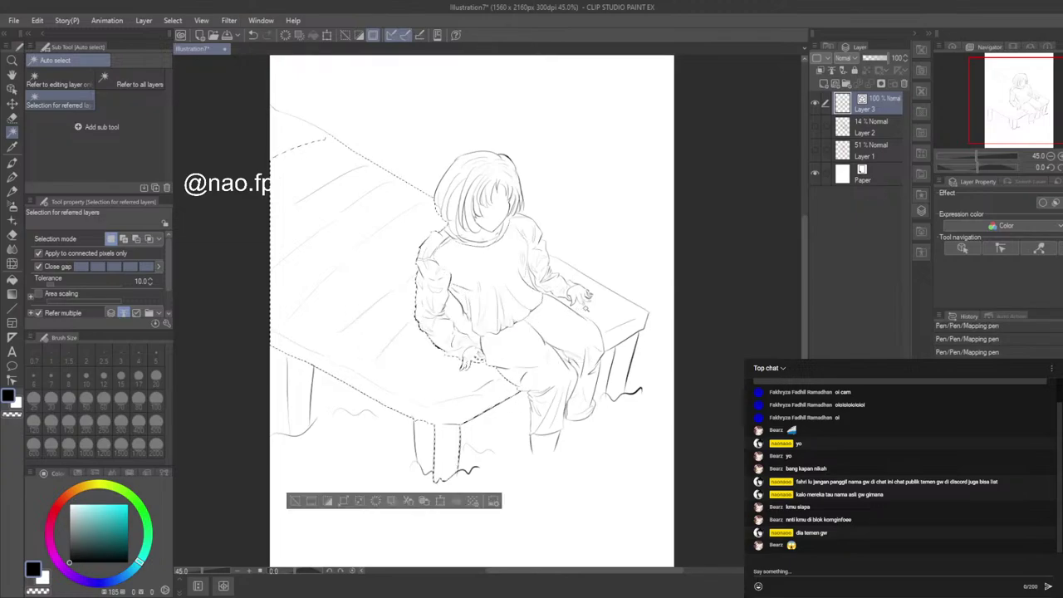
click(605, 316)
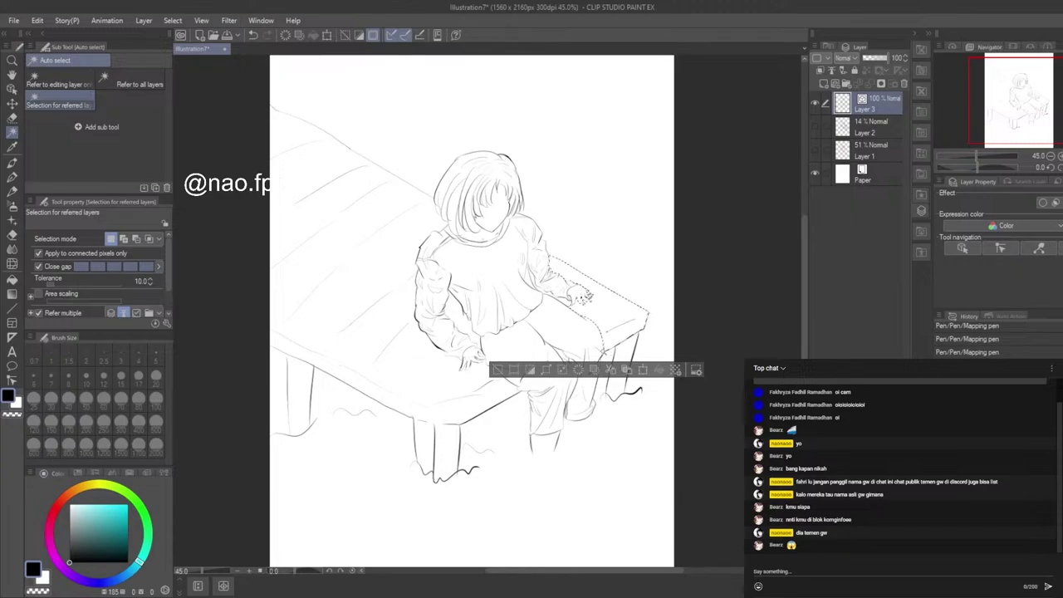
click(447, 376)
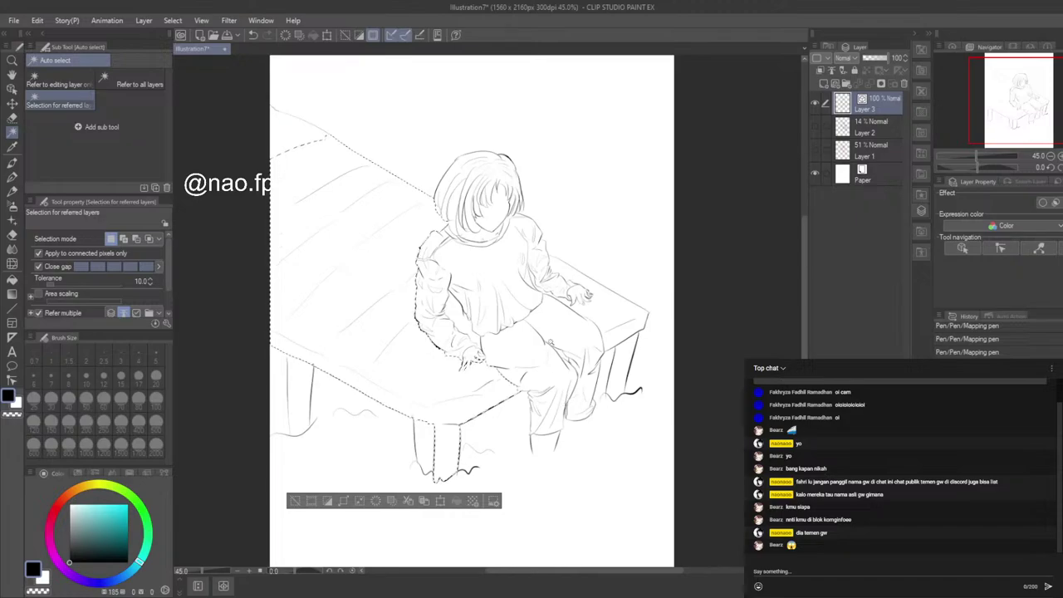
click(447, 136)
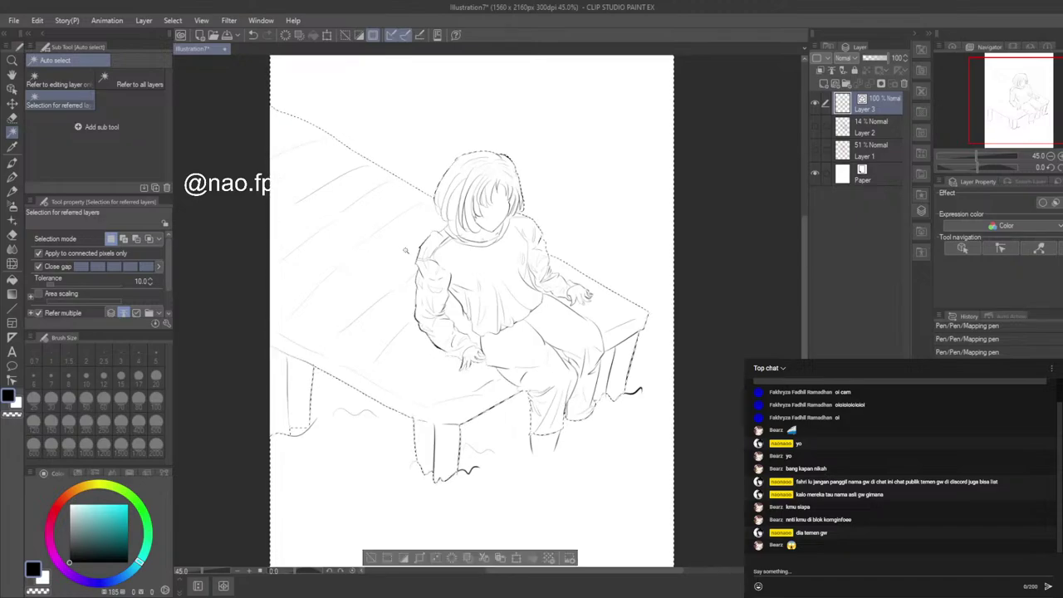
click(463, 365)
click(586, 299)
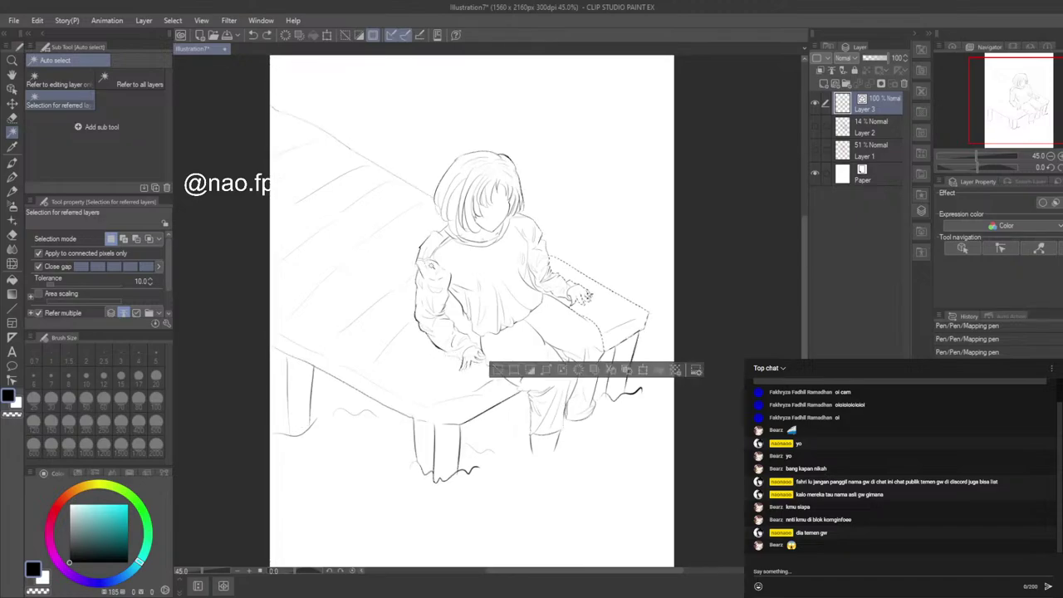
click(431, 266)
click(418, 265)
click(383, 252)
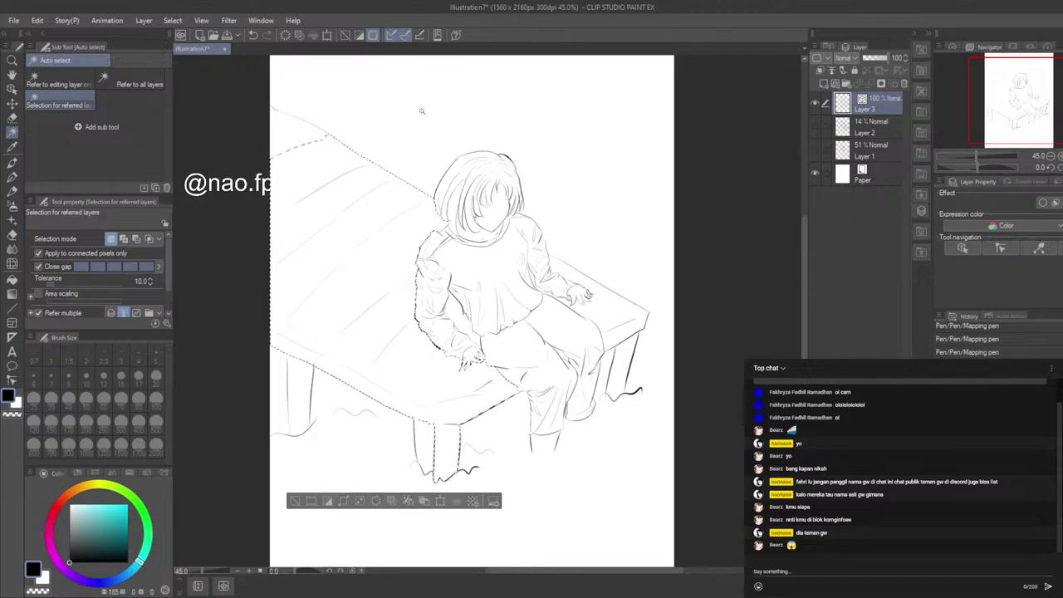
click(422, 111)
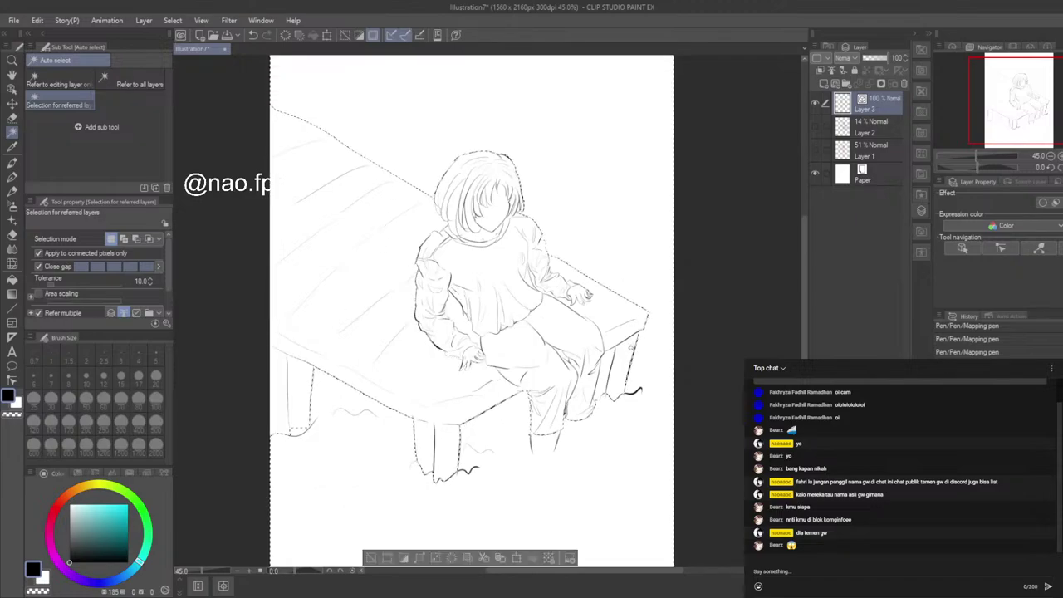
click(470, 413)
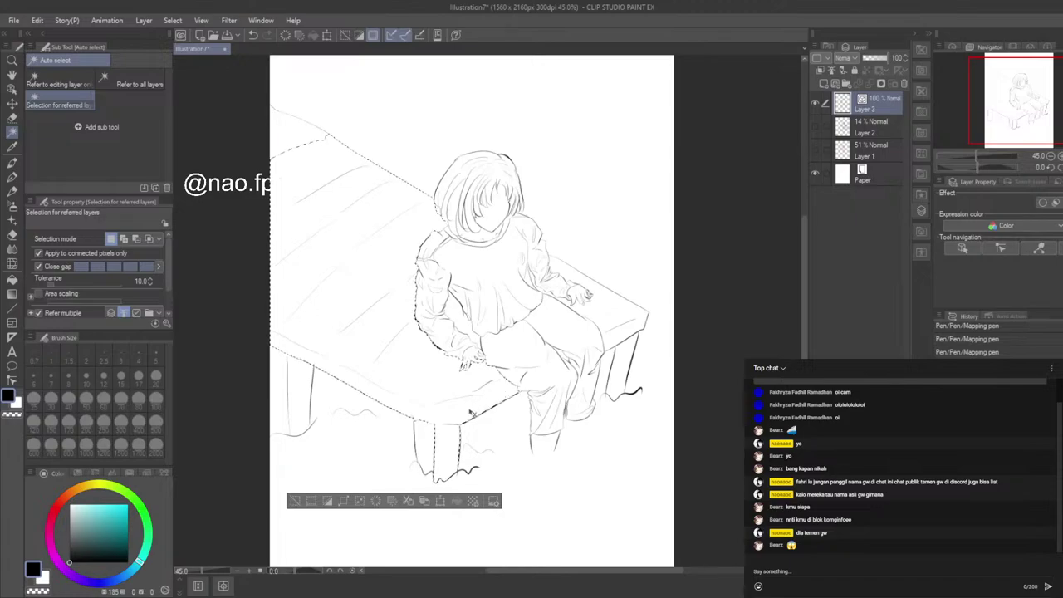
click(529, 464)
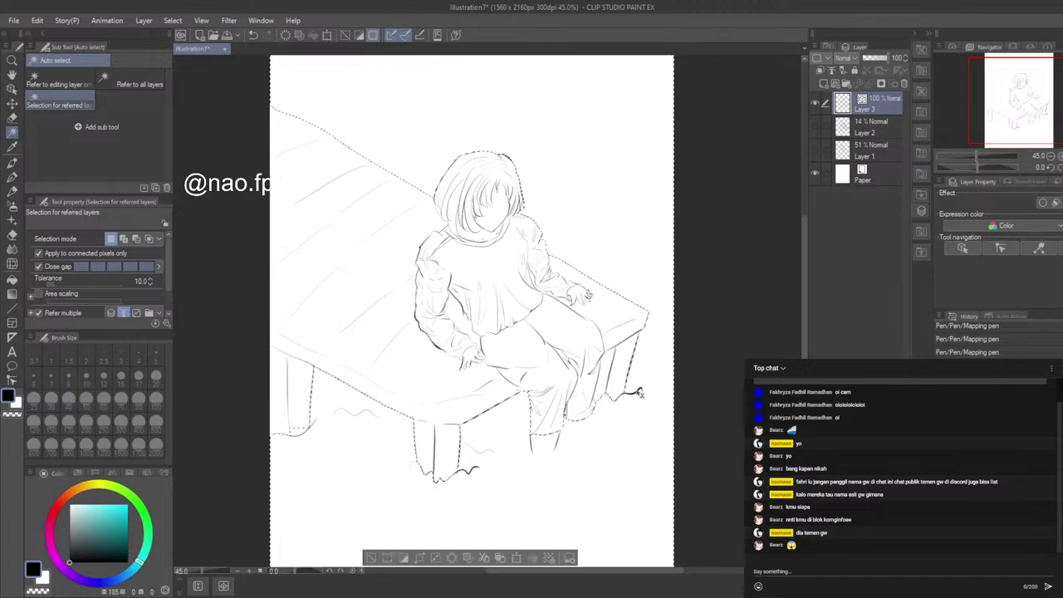
Step: Test-select the gap between the near arm and the torso, the bench top and the surrounding background
scroll(582, 382, up, 2)
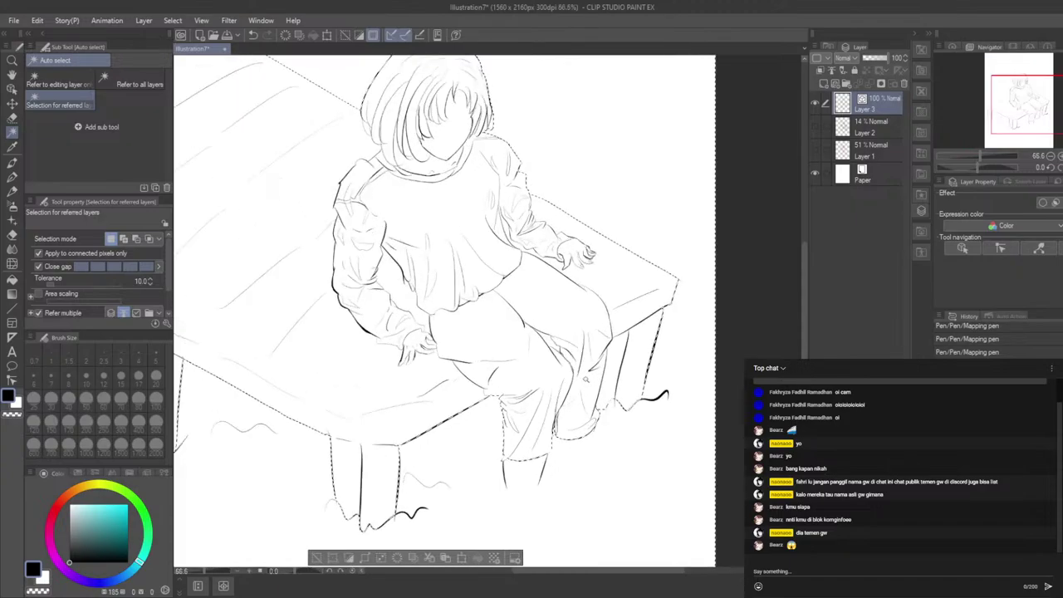
click(398, 285)
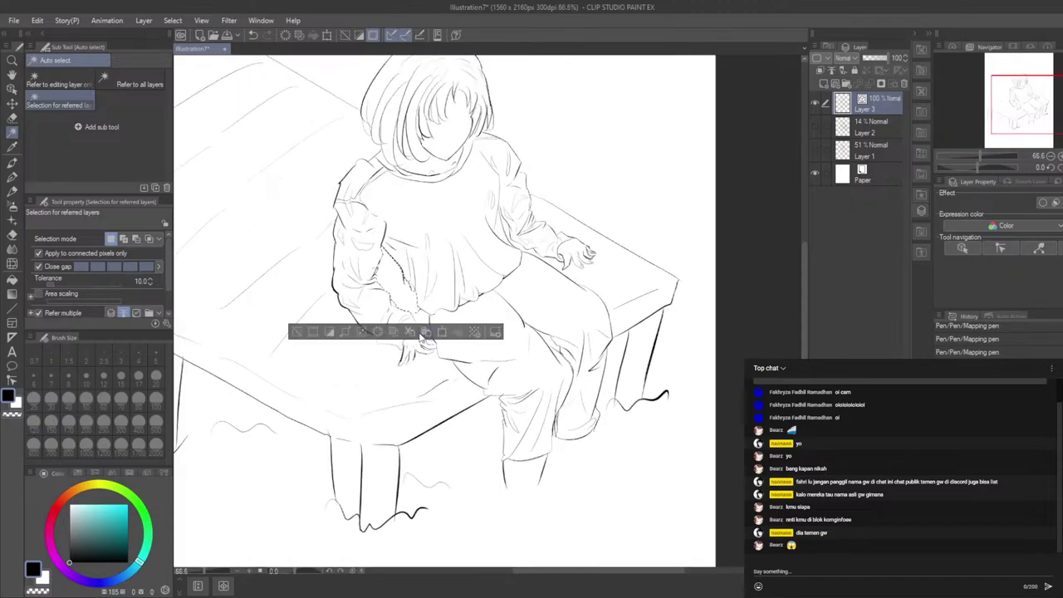
shift+click(420, 318)
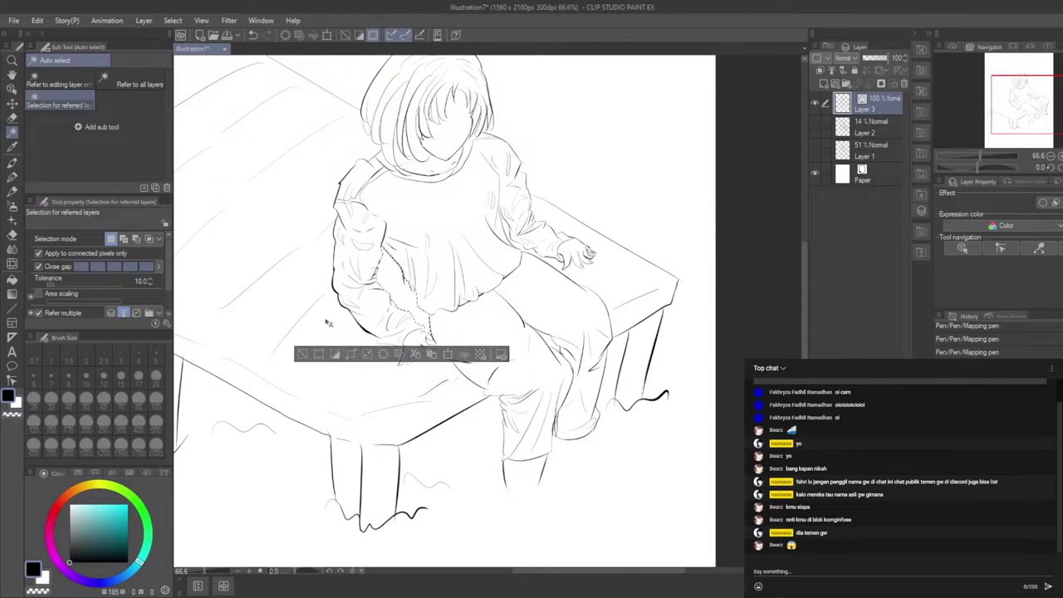
shift+click(329, 323)
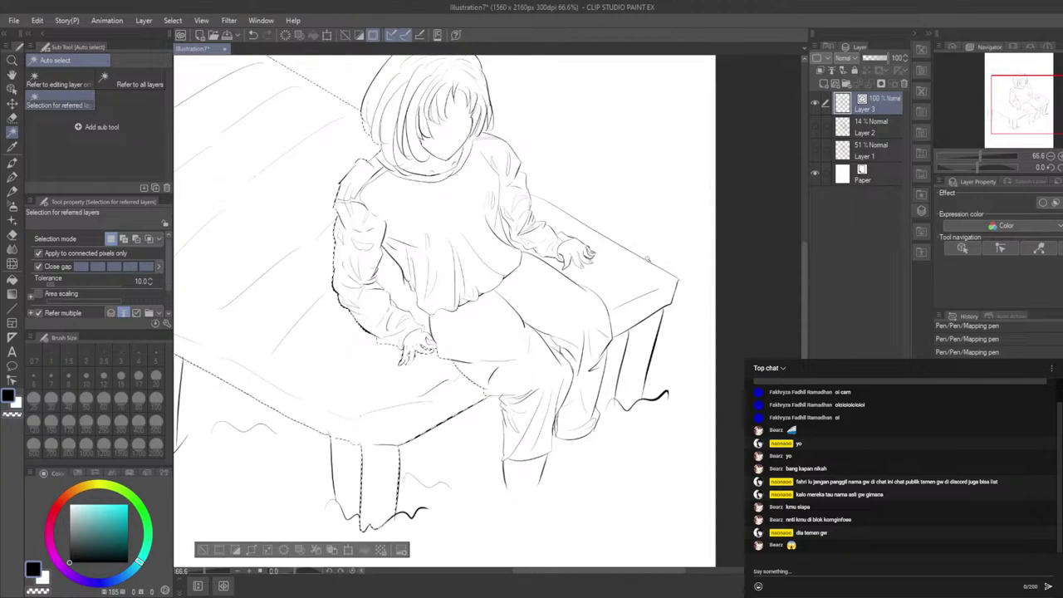
shift+click(651, 256)
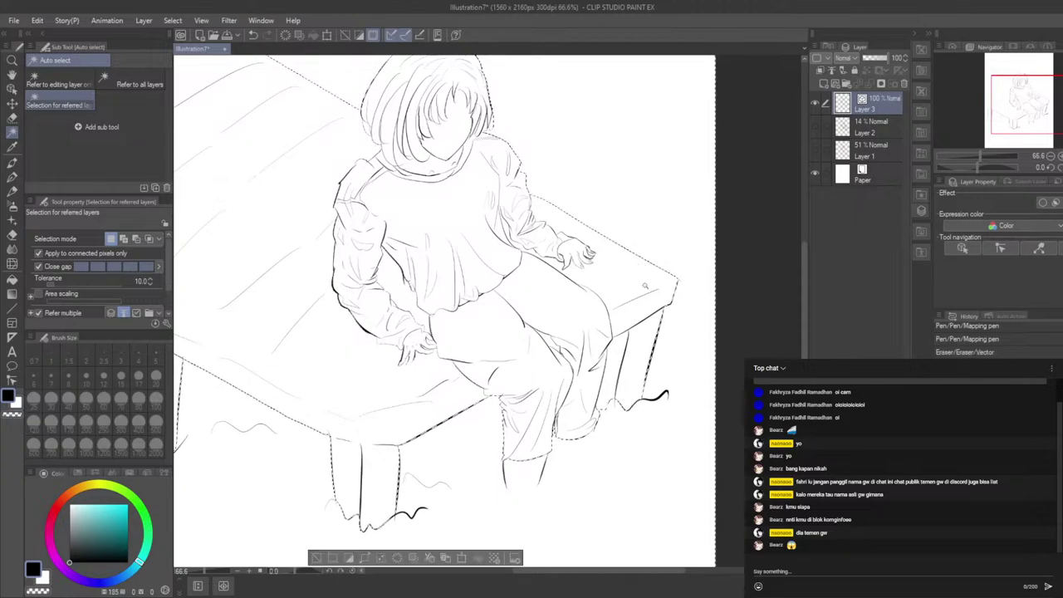
Step: Undo the last test selections and select the background around the figure and bench
key(ctrl+z)
key(ctrl+z)
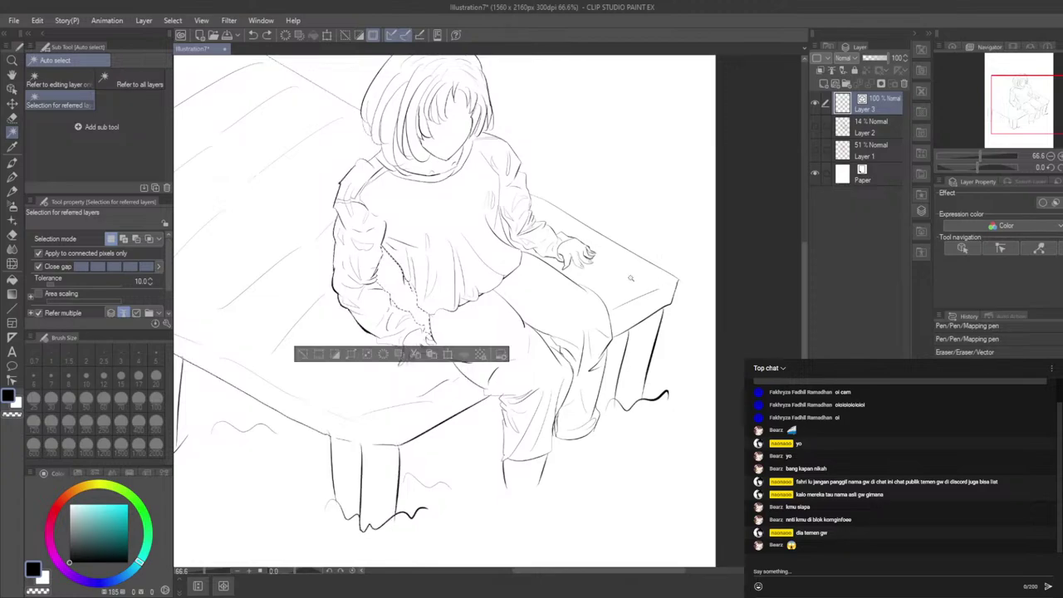
scroll(644, 286, down, 3)
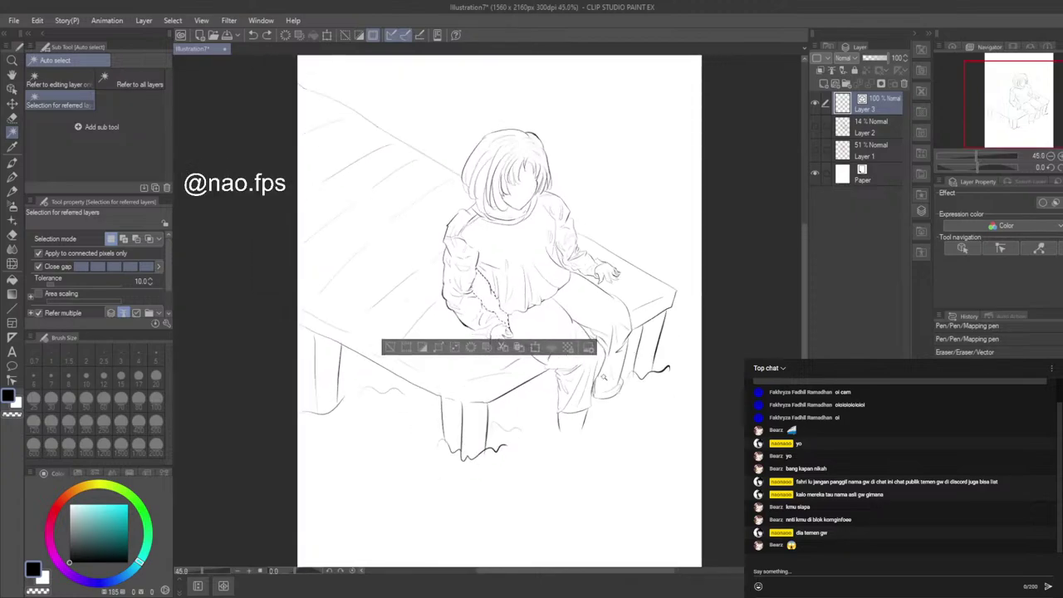
key(ctrl+z)
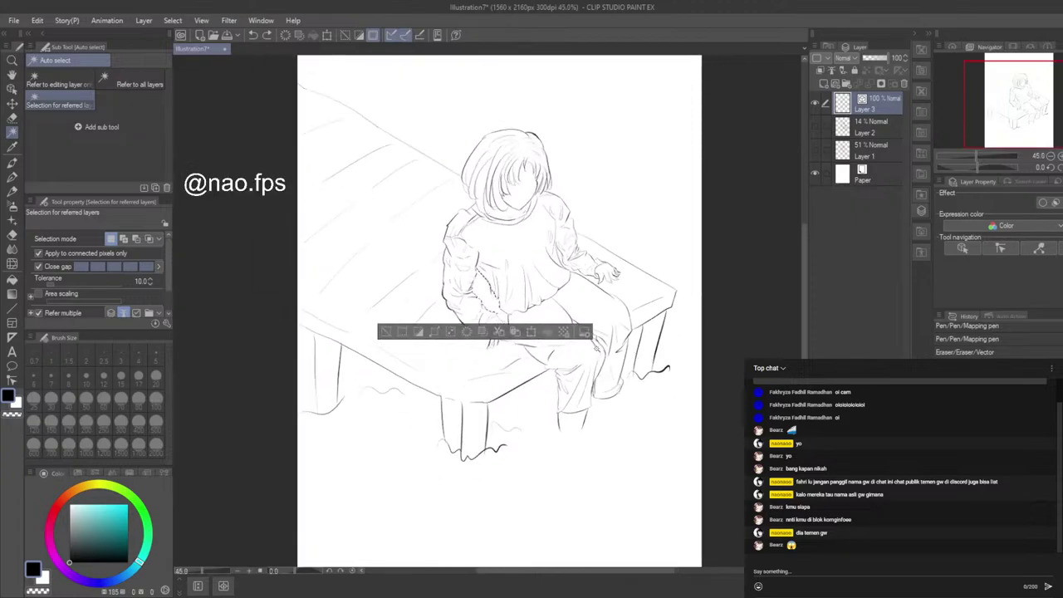
click(522, 319)
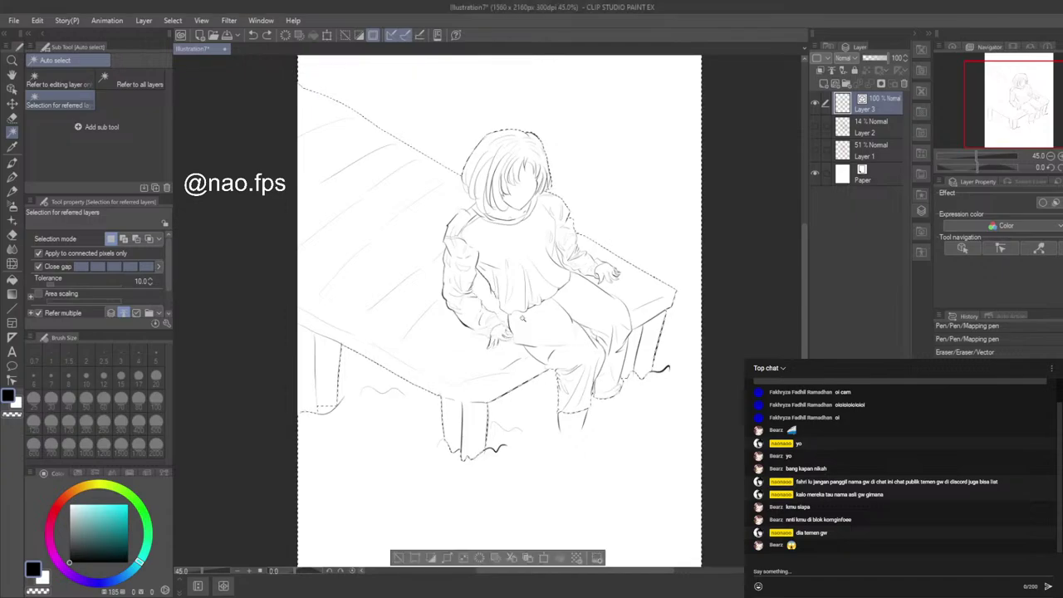
Step: Add five raster layers between Layer 2 and the line art, and set Layer 3 as the reference layer
click(893, 121)
click(823, 84)
click(824, 84)
click(822, 85)
click(822, 84)
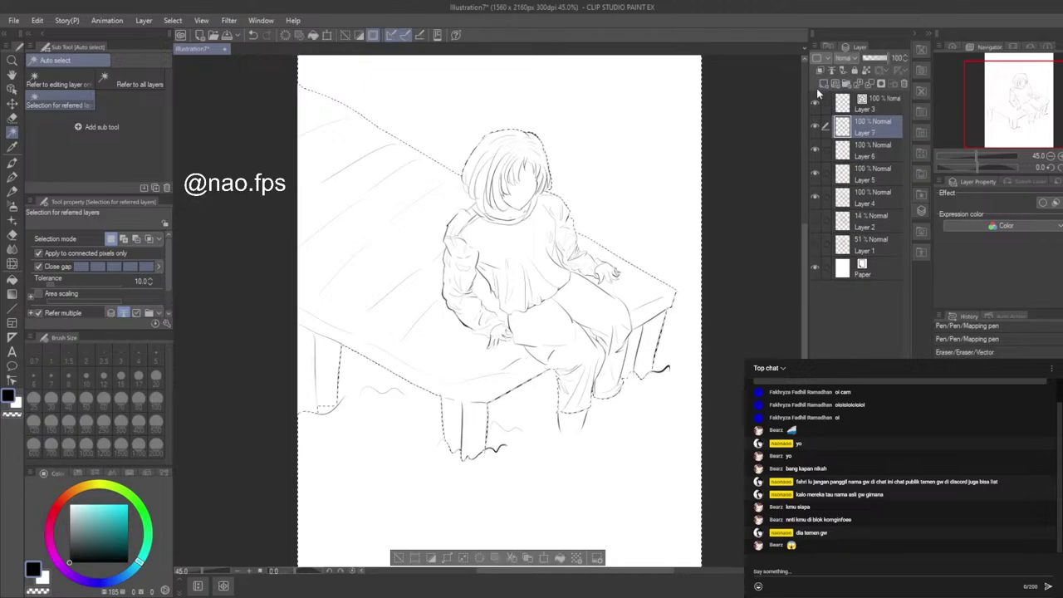
click(821, 84)
click(888, 108)
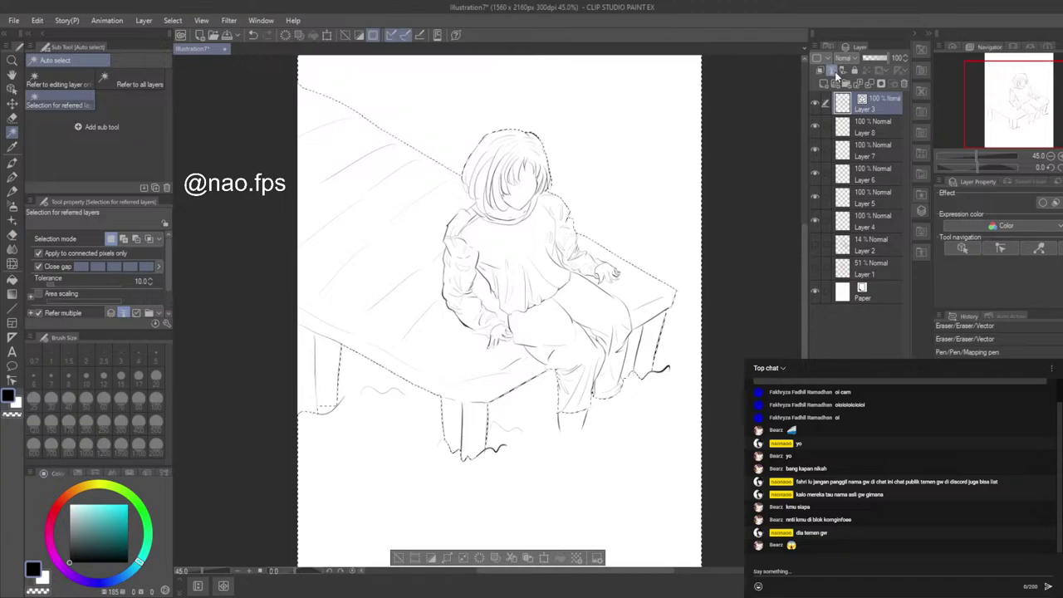
Step: Undo the most recent layer additions and redo them
key(ctrl+z)
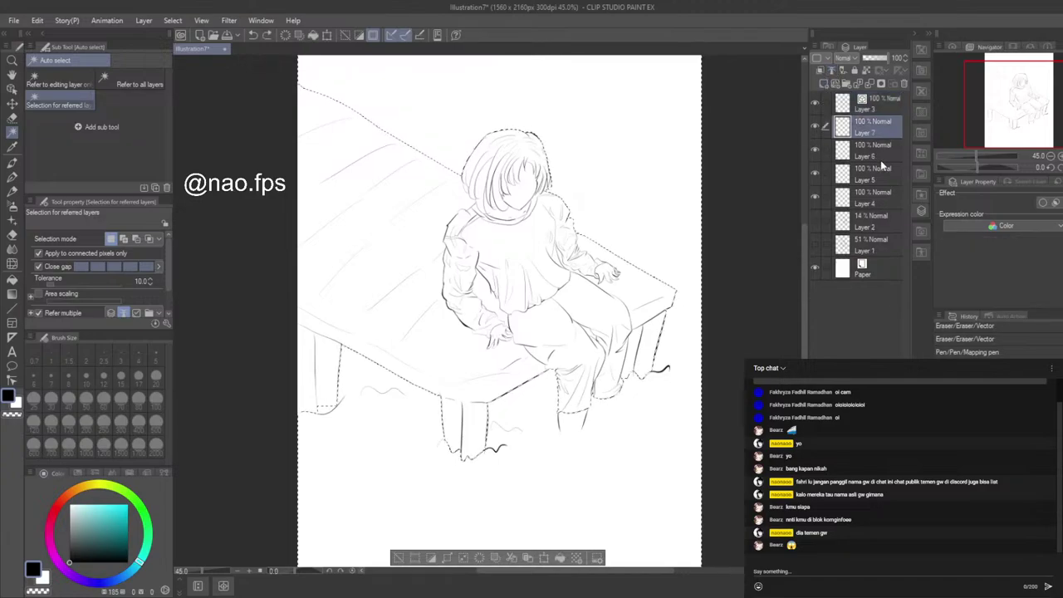
key(ctrl+z)
key(ctrl+z)
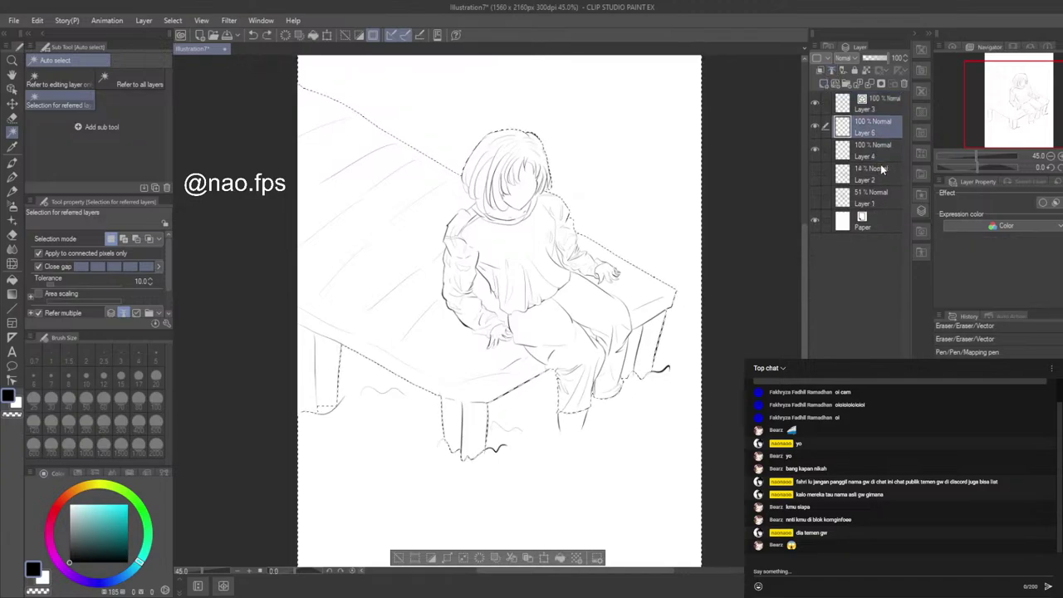
key(ctrl+y)
key(ctrl+y)
key(ctrl+y)
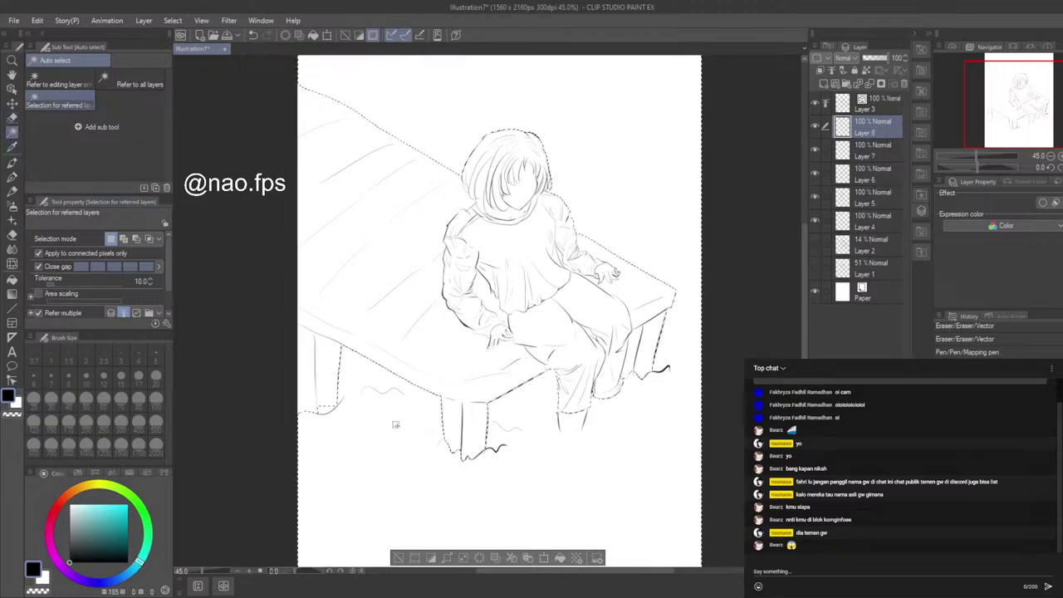
Step: Clear the selection around the figure and bench
click(398, 558)
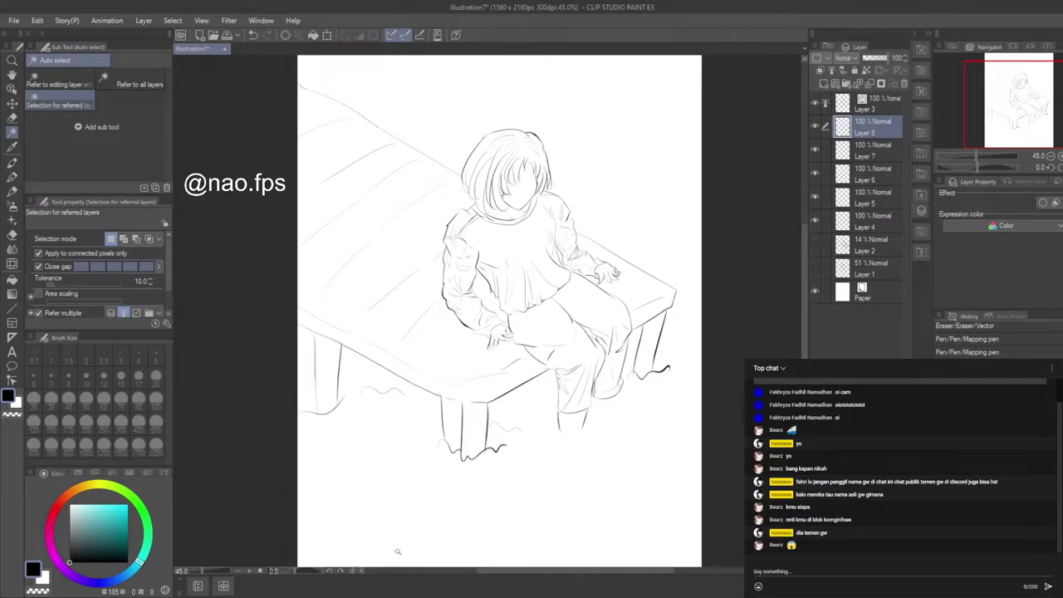
Step: On Layer 4, try to auto-select the bench top together with the background around the figure, using the referred line art
click(873, 223)
click(426, 229)
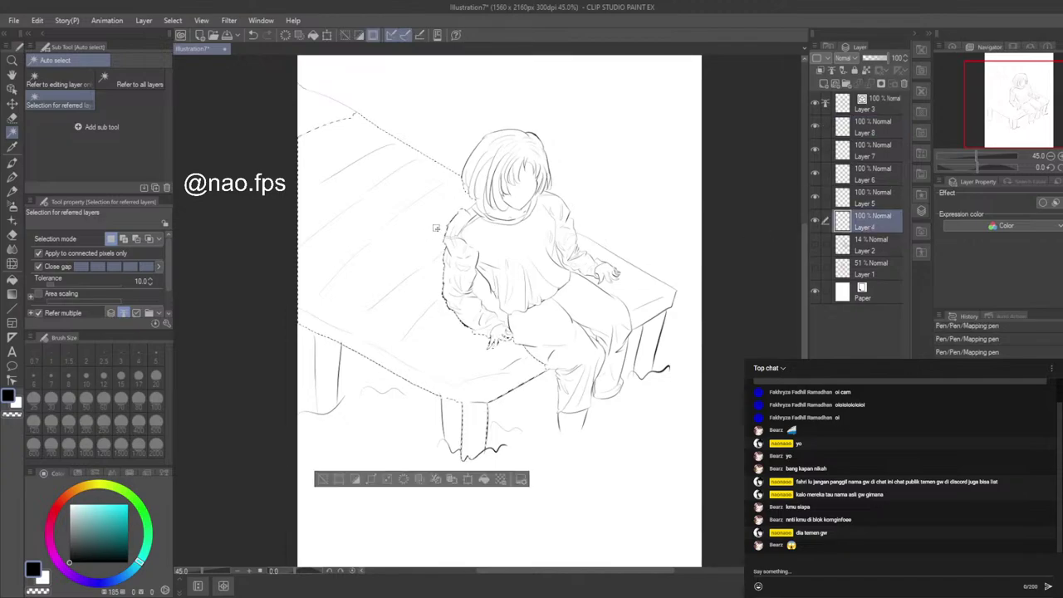
shift+click(570, 177)
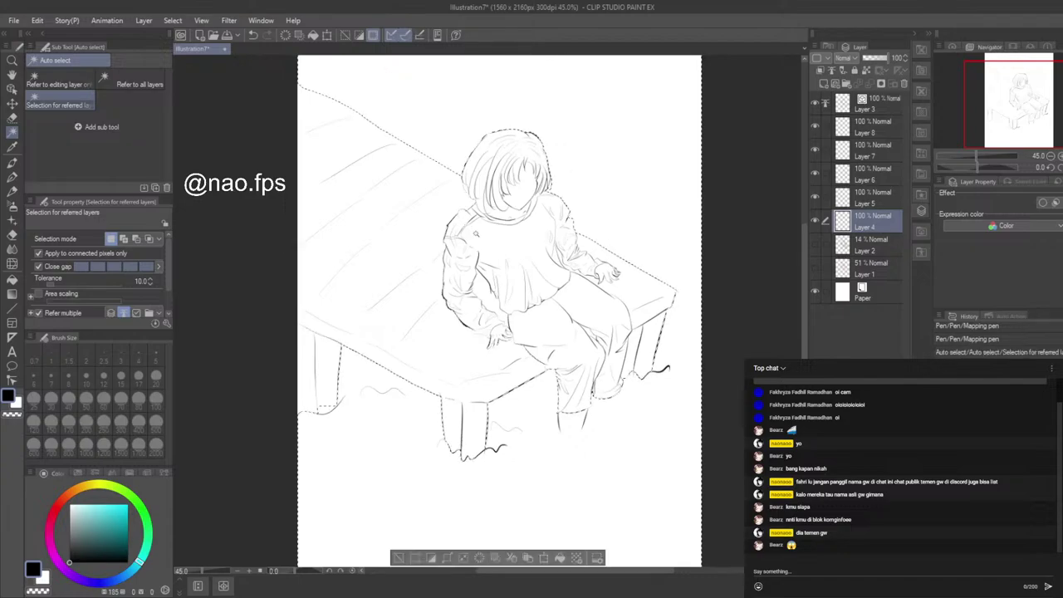
key(alt+Tab)
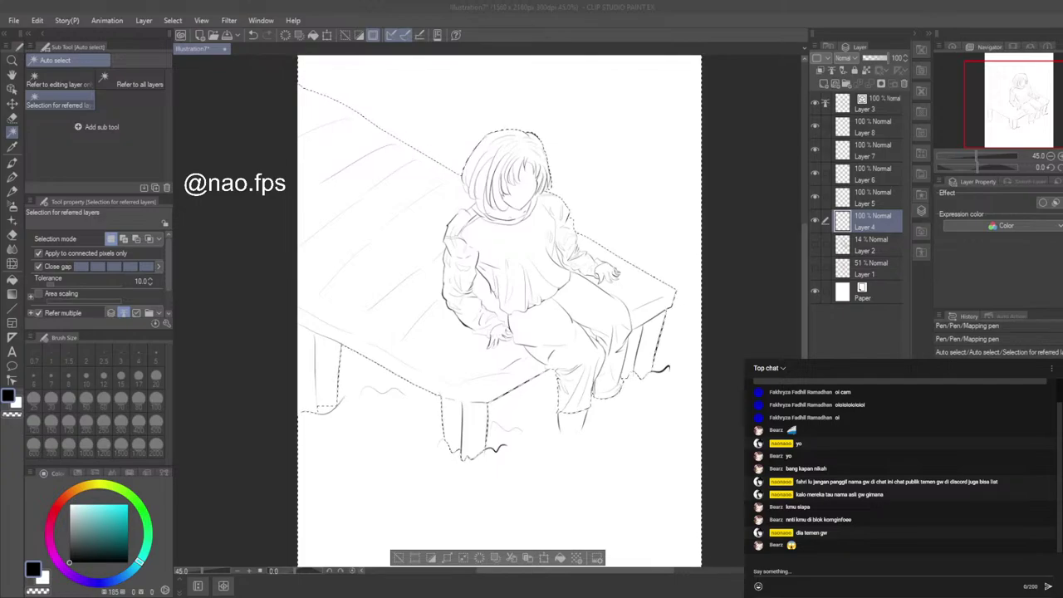
click(339, 211)
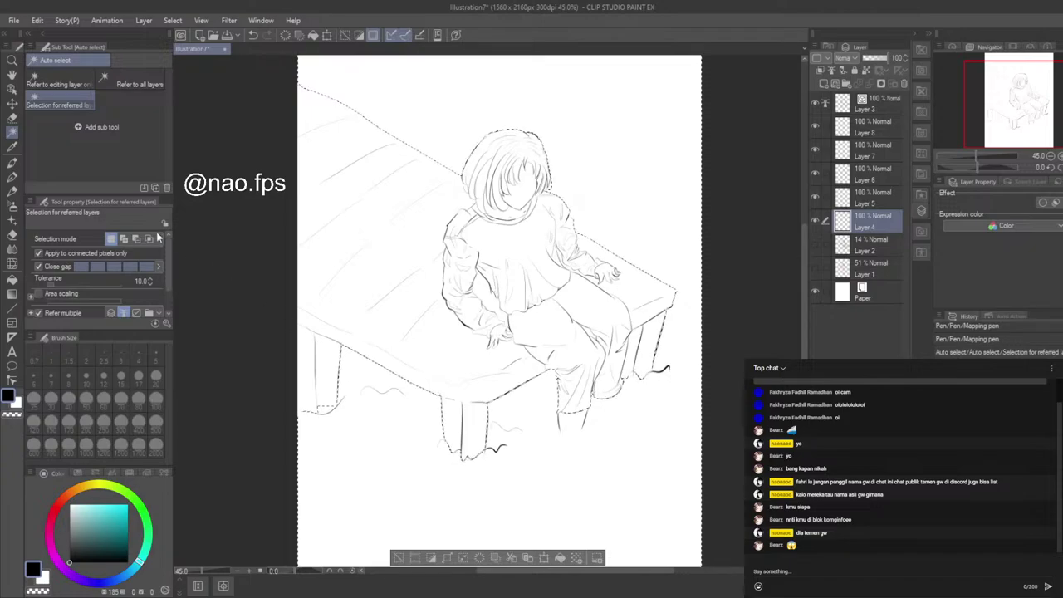
Step: Test the auto selection inside the trousers and on the bench top, and clear the selection
click(11, 177)
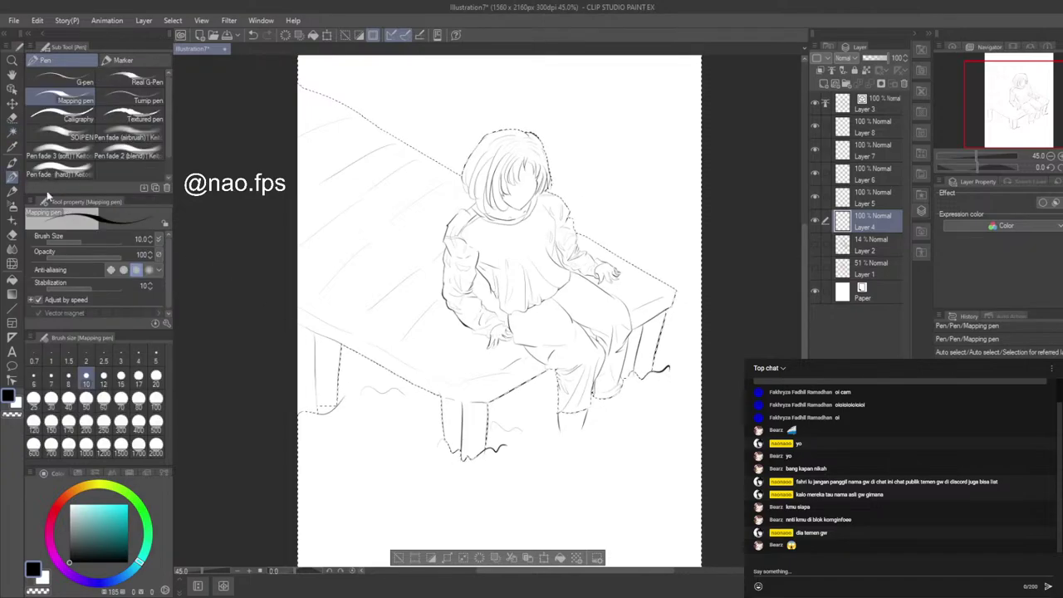
click(12, 131)
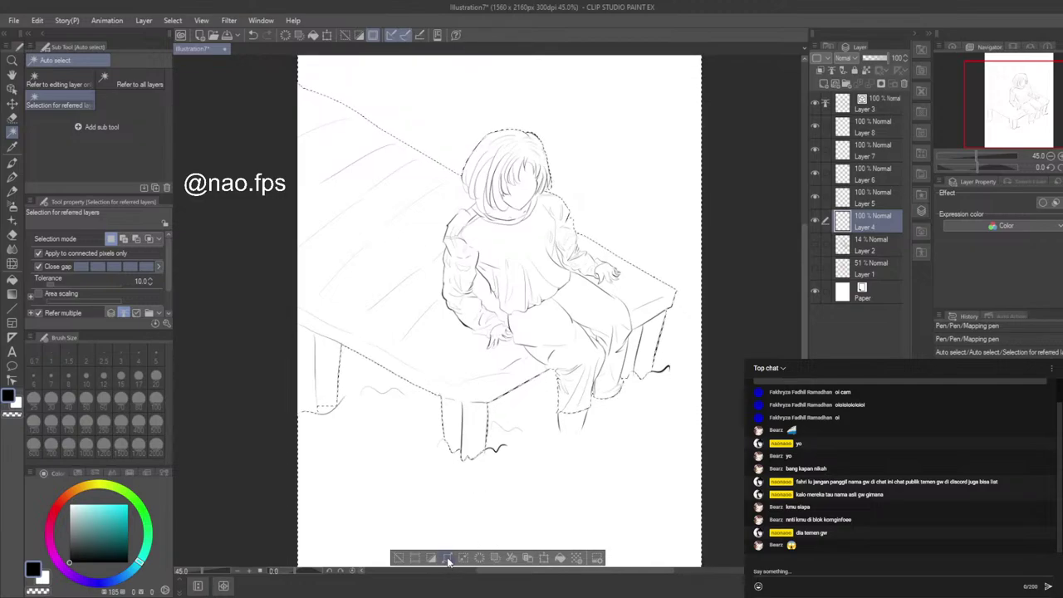
click(586, 300)
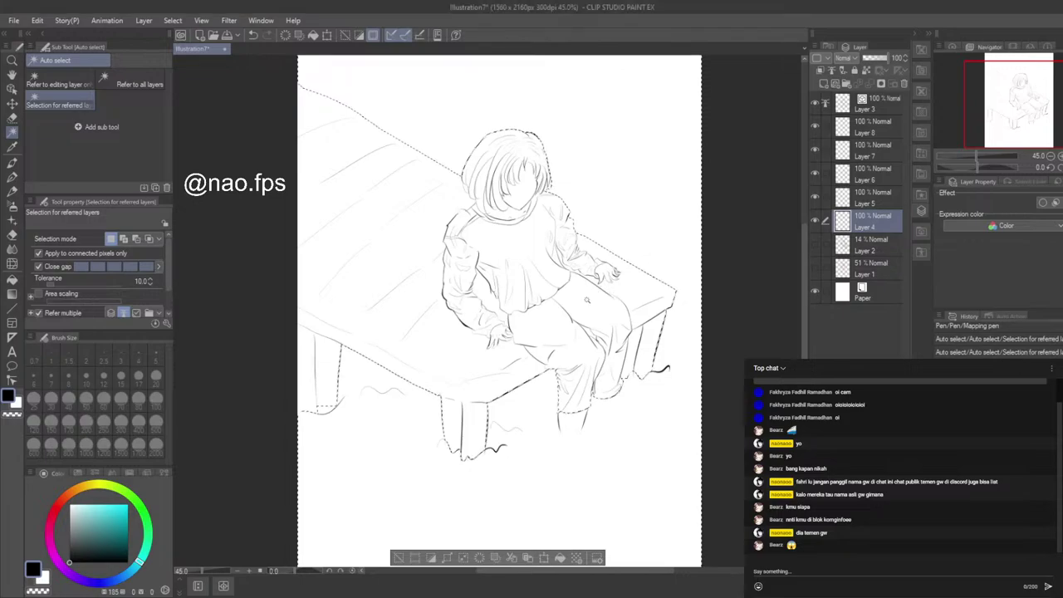
click(430, 294)
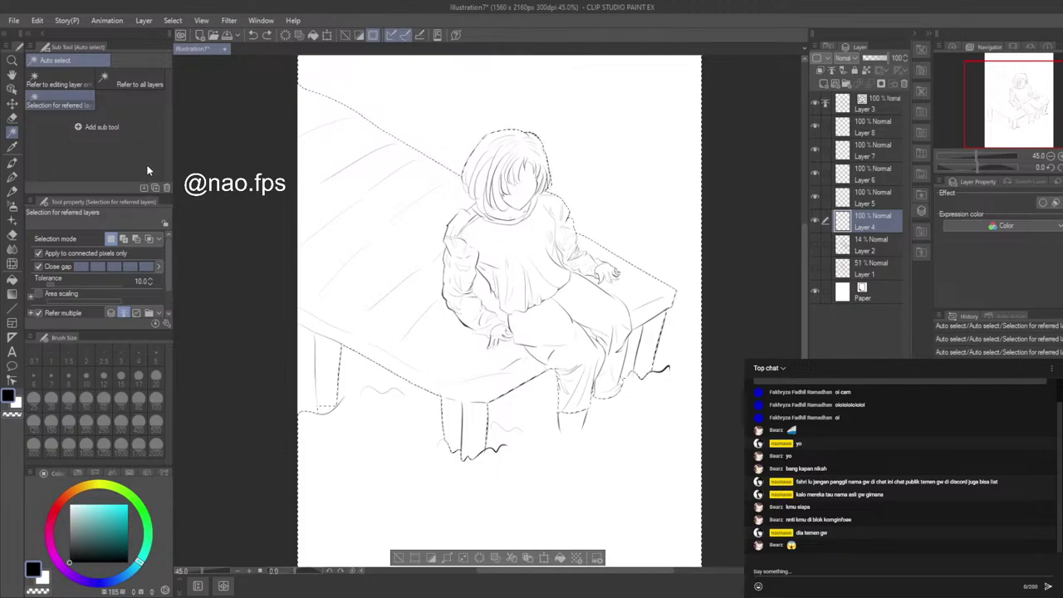
key(ctrl+d)
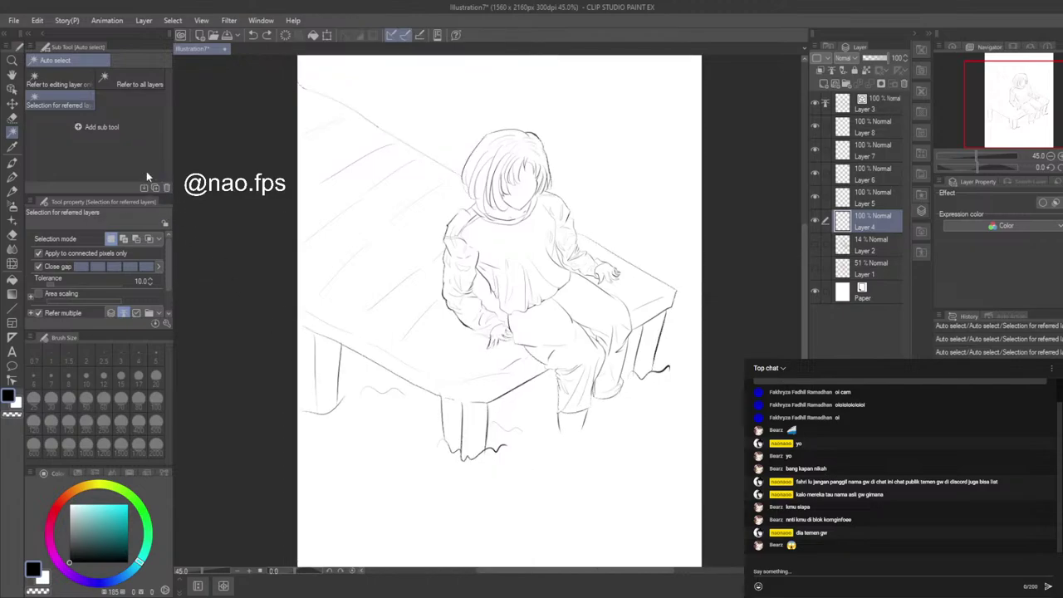
Step: Try the auto-select variants that refer to all layers and to the editing layer only, and return to Selection for referred layers
click(142, 78)
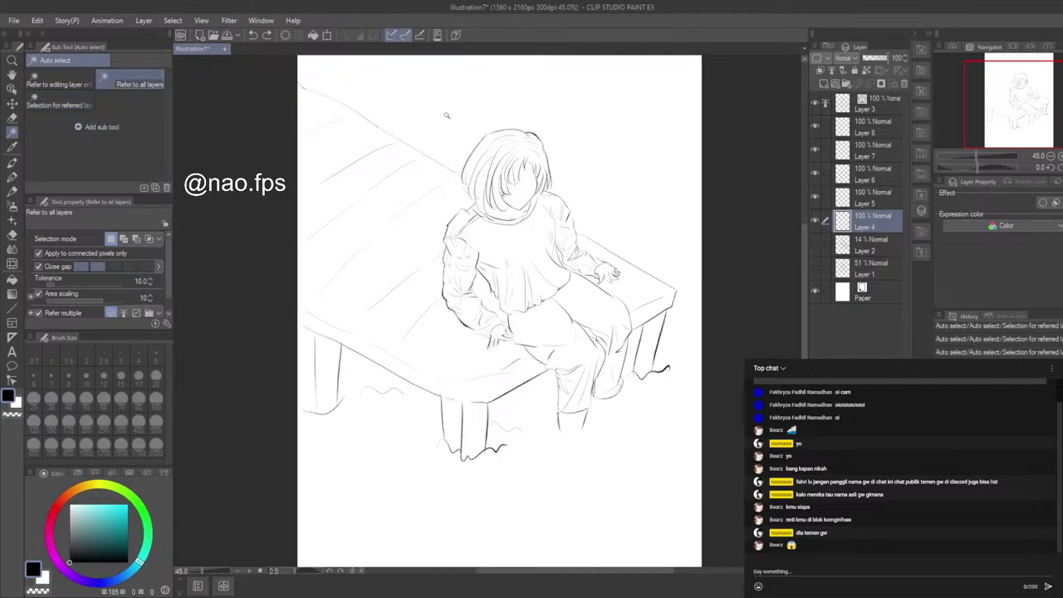
click(462, 143)
key(ctrl+d)
click(62, 81)
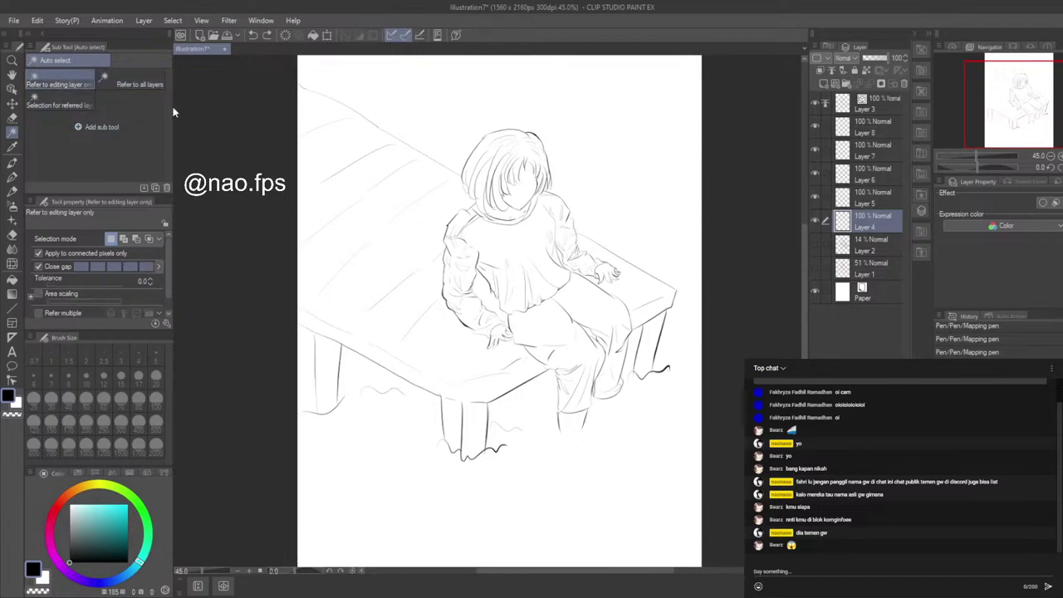
click(58, 101)
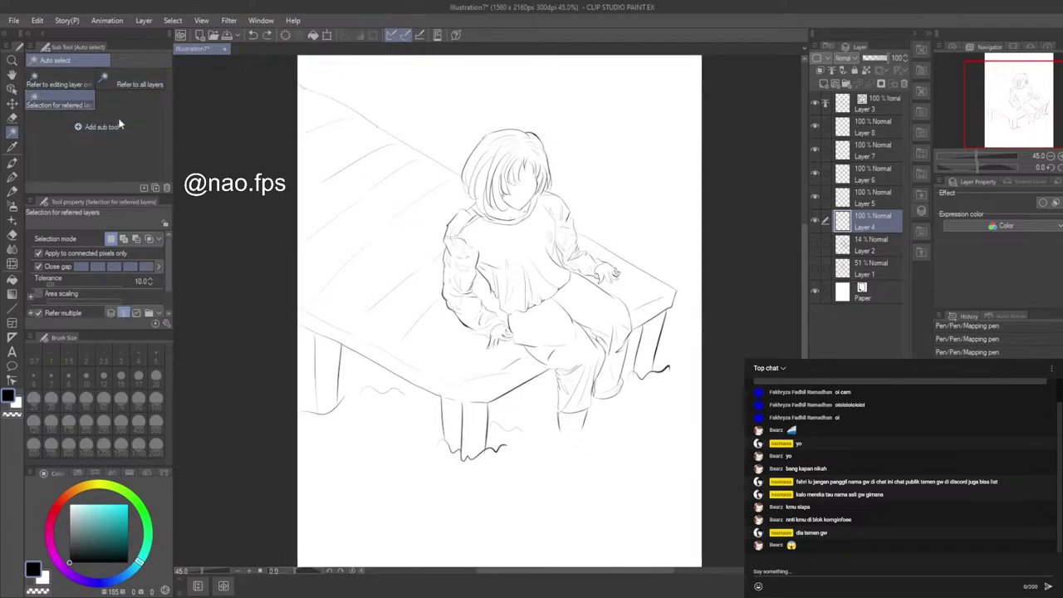
Step: Test the auto selection on the front sleeve, the hand resting on the bench and the background, and clear the selection
click(482, 291)
key(ctrl+z)
click(484, 298)
click(504, 320)
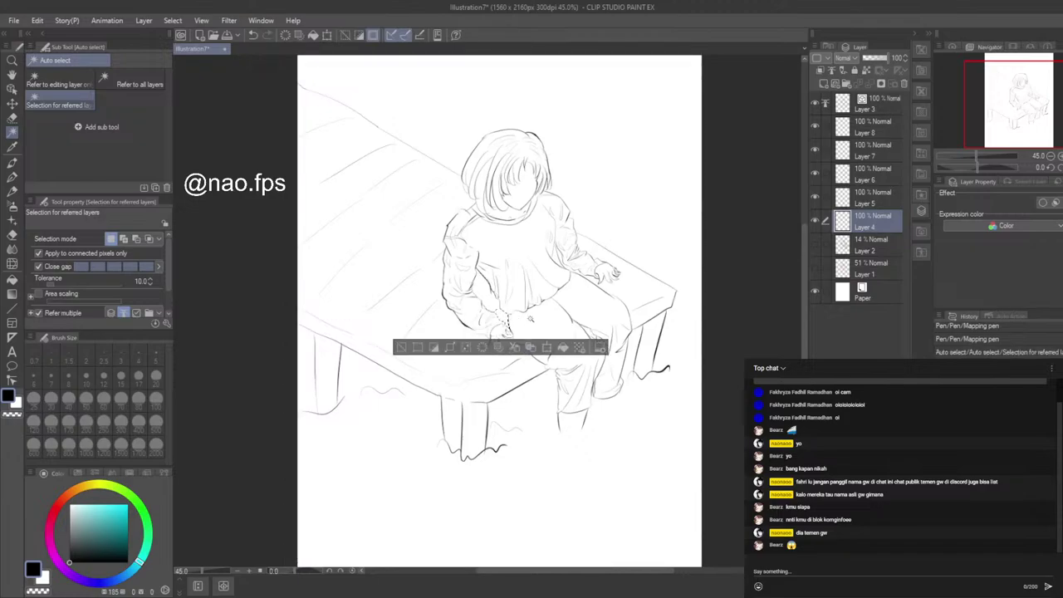
click(605, 240)
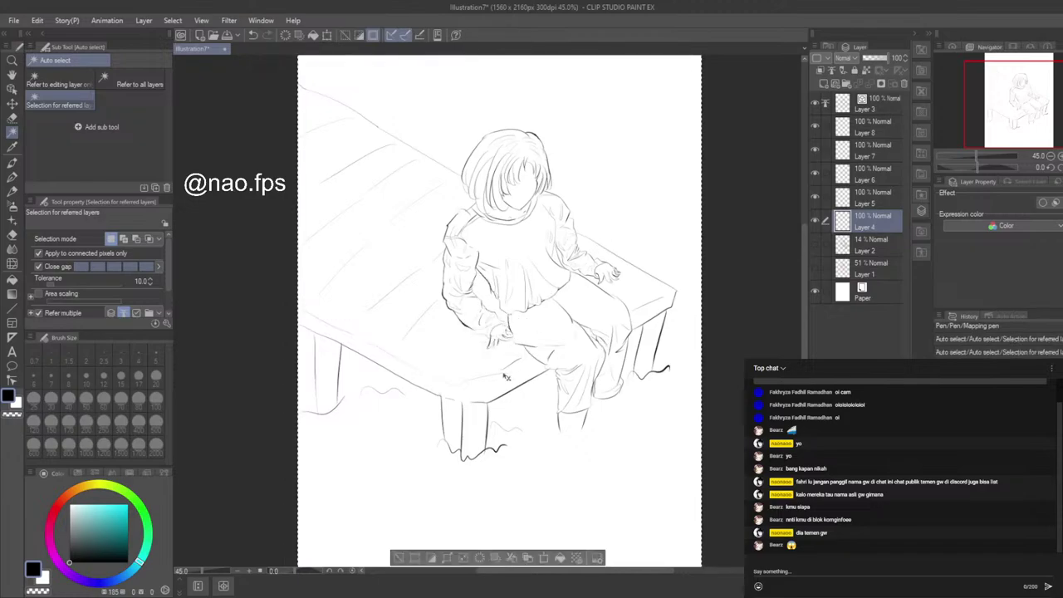
click(489, 309)
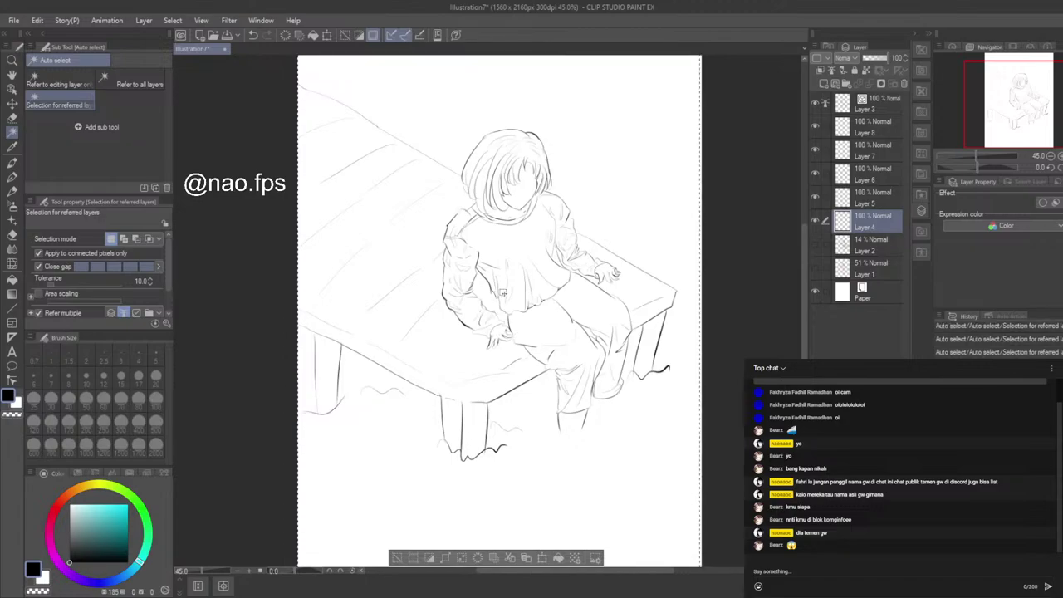
click(508, 317)
click(505, 321)
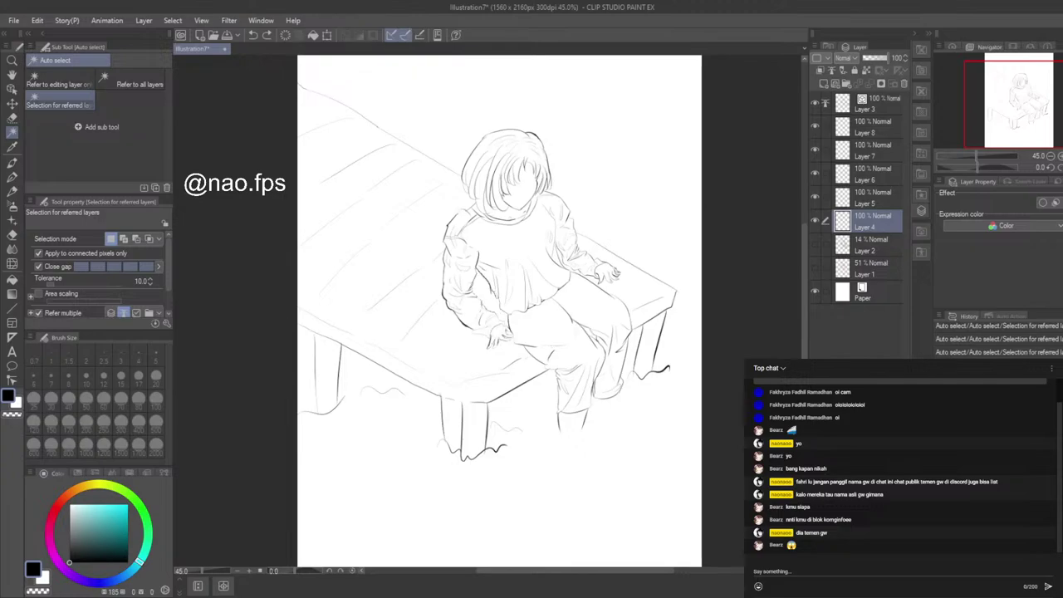
key(ctrl+d)
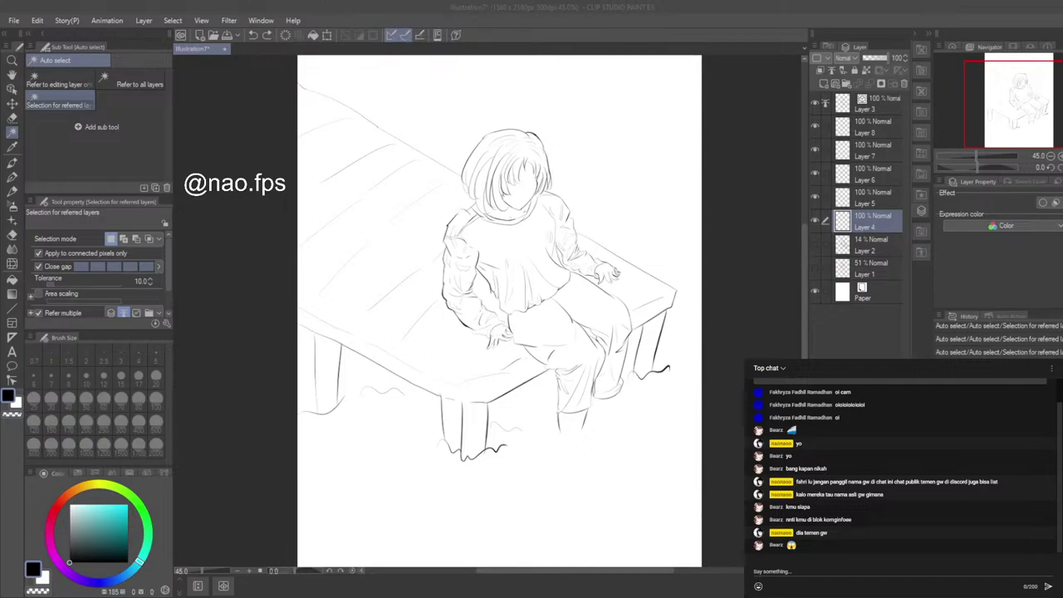
Step: Try to combine the bench top, the background and the front sleeve in one selection, and clear it
click(315, 304)
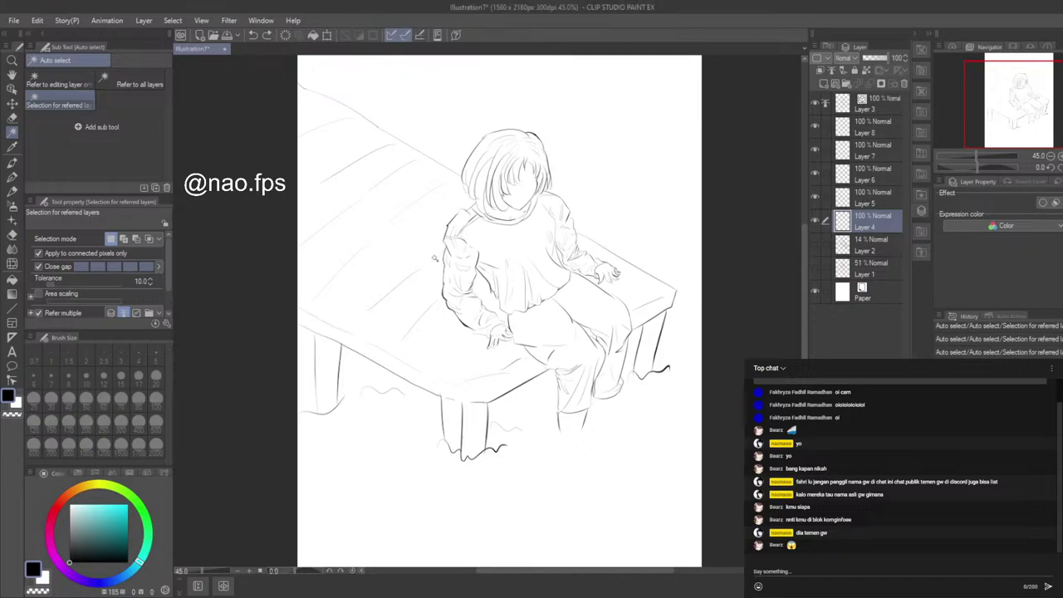
click(428, 225)
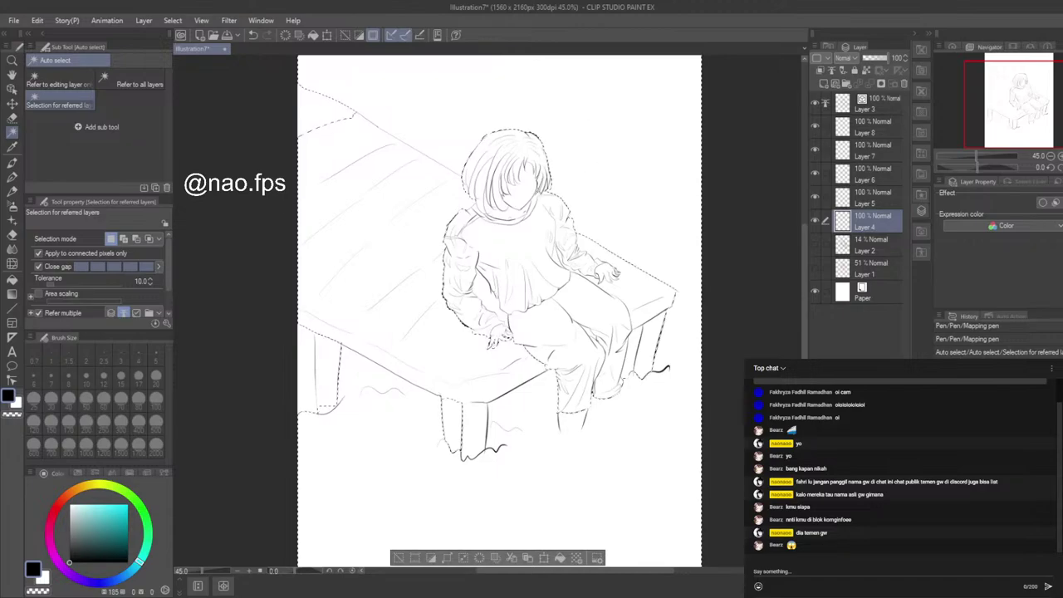
click(350, 119)
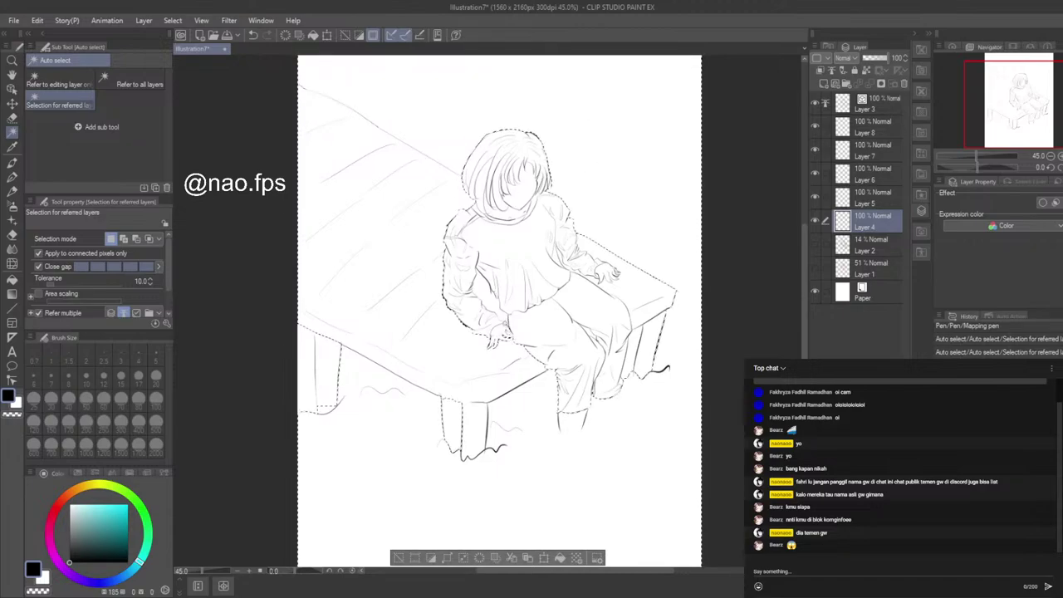
click(494, 306)
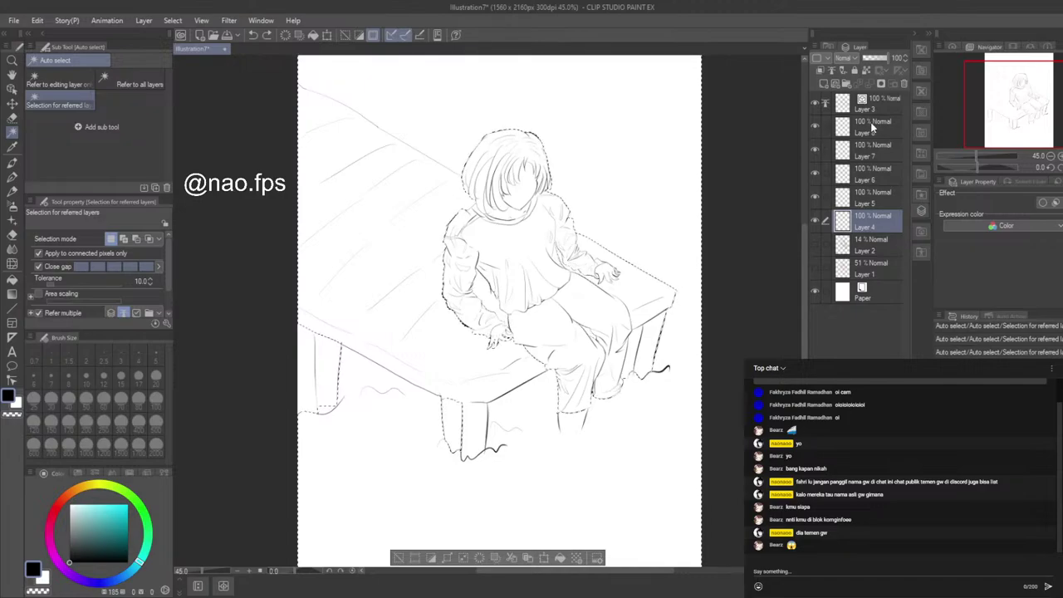
key(ctrl+d)
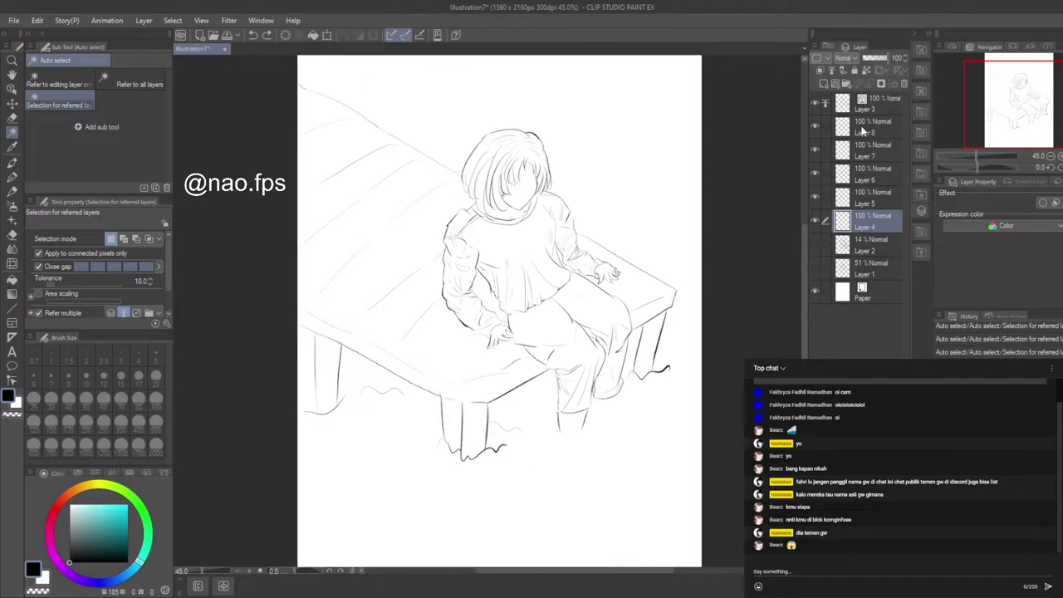
Step: On Layer 3, draw the ankle's outer line below the far trouser leg with the Mapping pen at size 10
click(885, 109)
key(p)
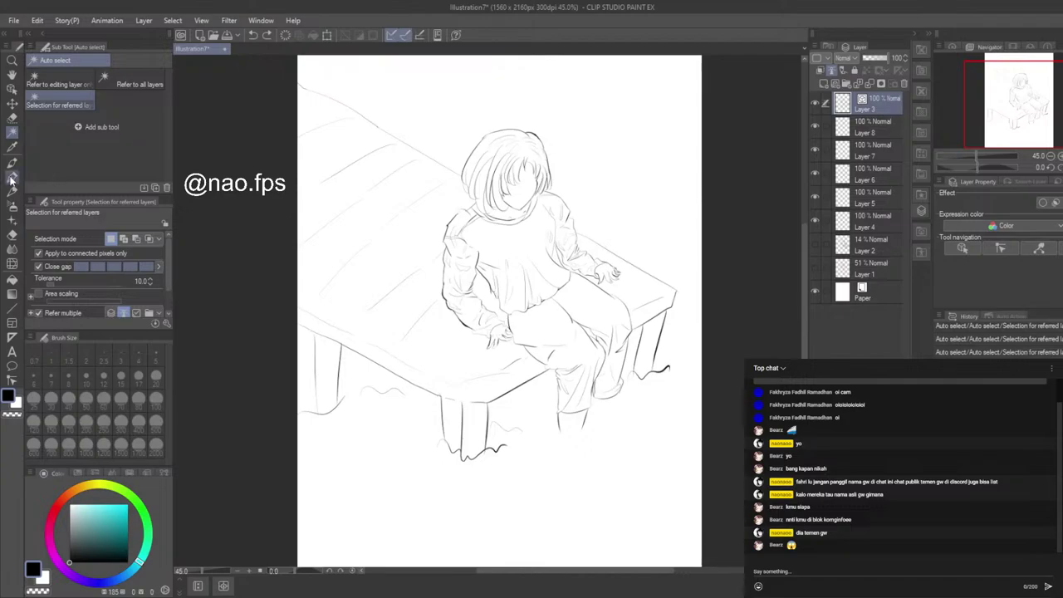
scroll(573, 484, up, 2)
scroll(586, 478, up, 2)
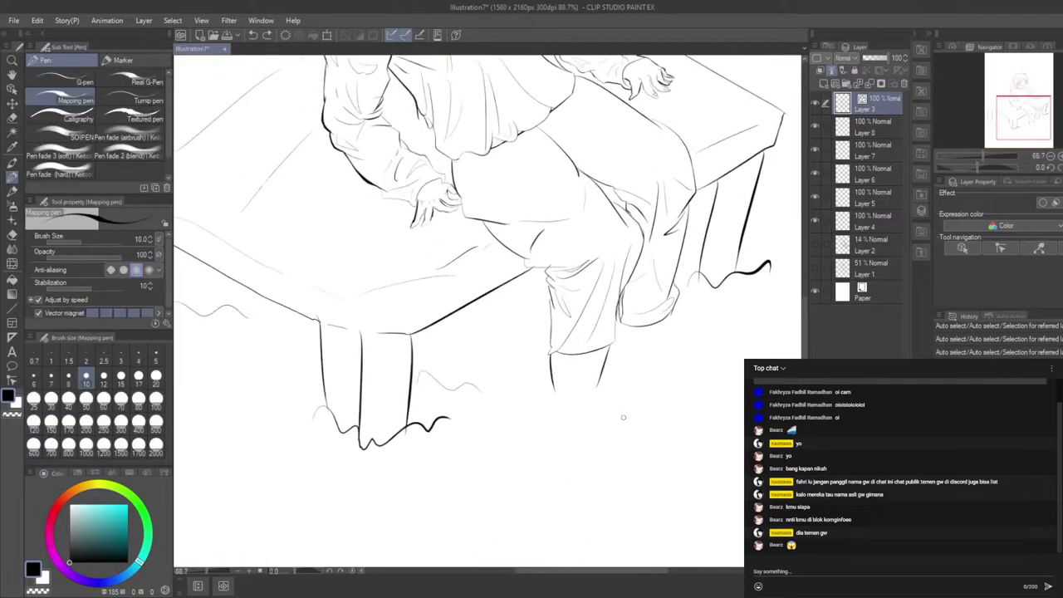
drag(669, 317, 642, 364)
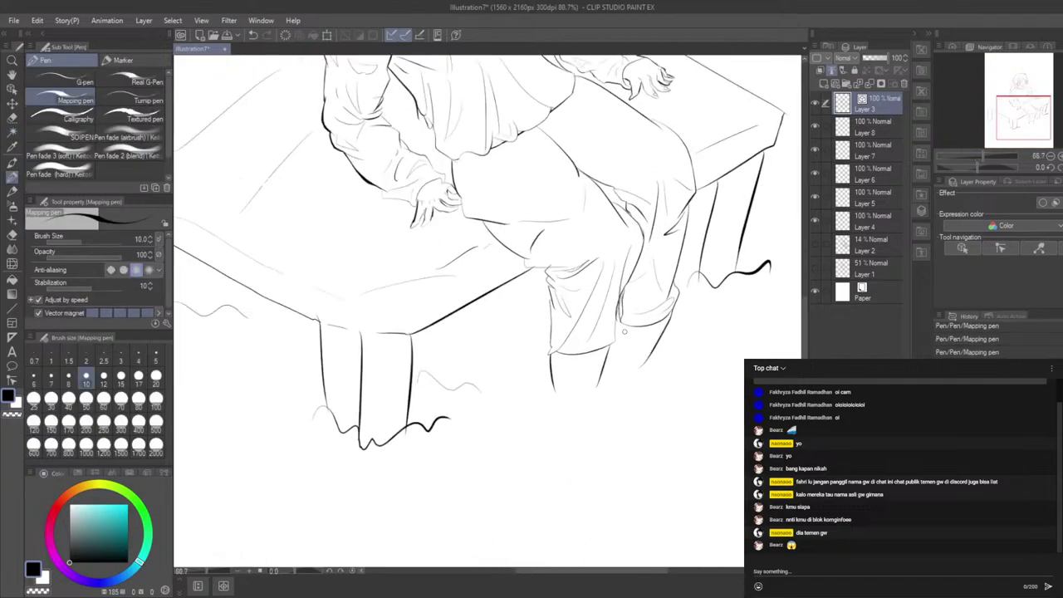
Step: Draw thin wavy water lines around both ankles of the seated figure with the Mapping pen
mouse_move(621, 323)
mouse_down()
mouse_move(621, 367)
mouse_move(673, 359)
mouse_up()
key(ctrl+z)
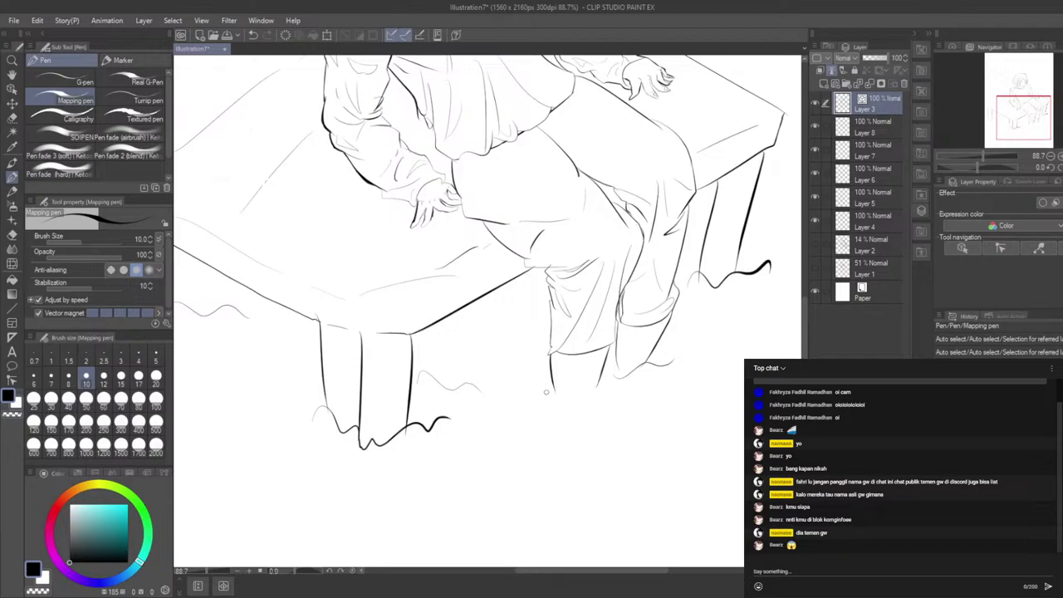
drag(547, 391, 639, 393)
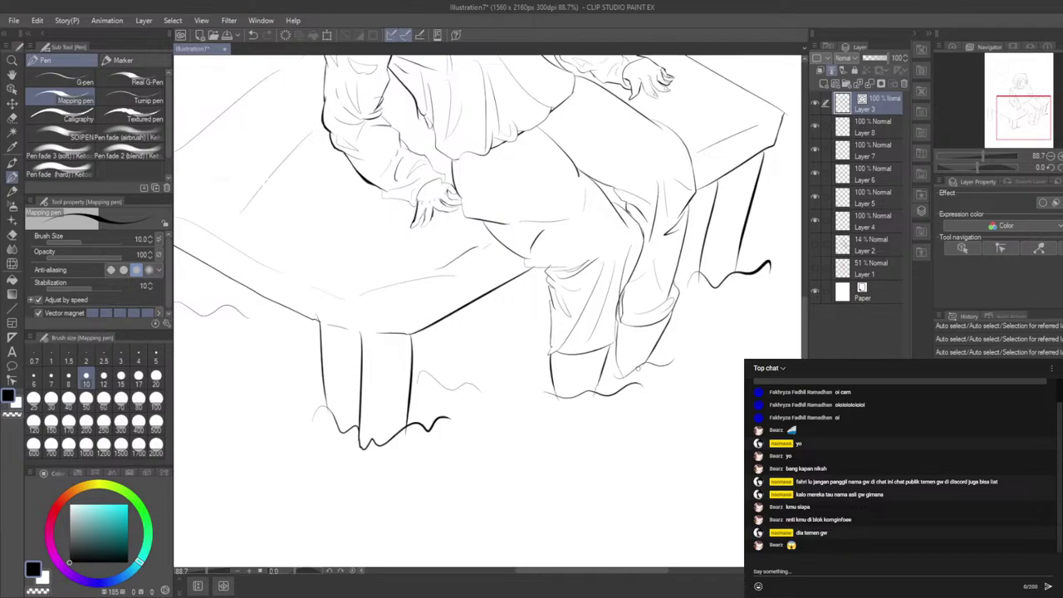
key(ctrl+z)
scroll(621, 380, down, 3)
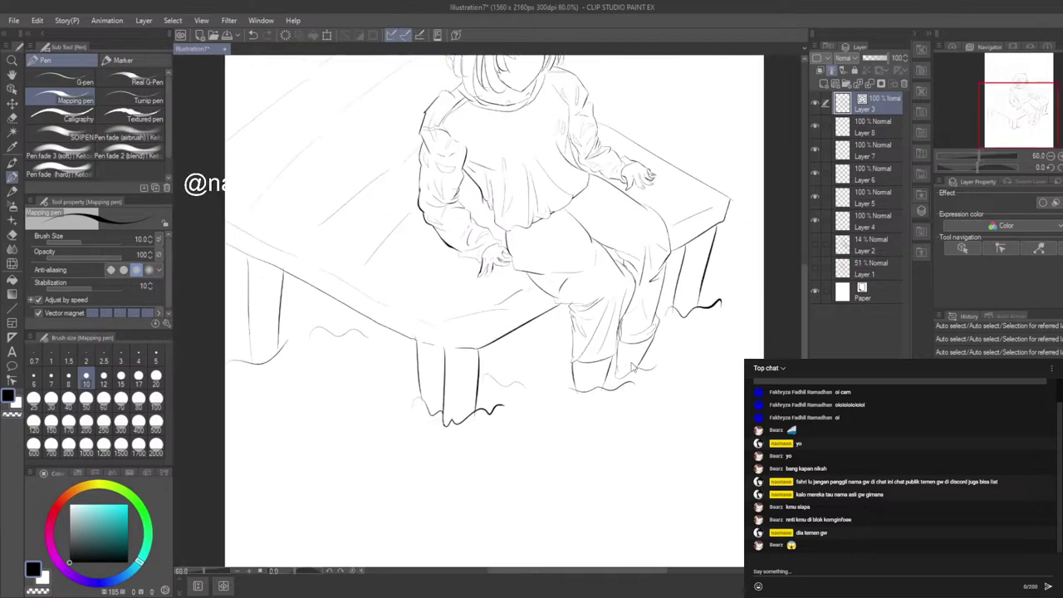
scroll(631, 367, up, 3)
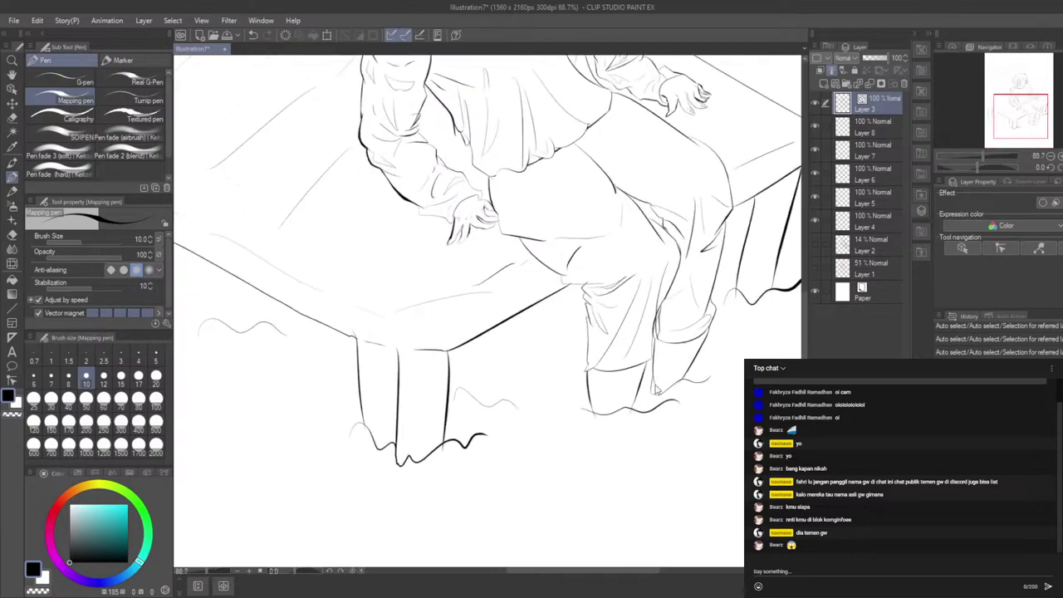
click(12, 235)
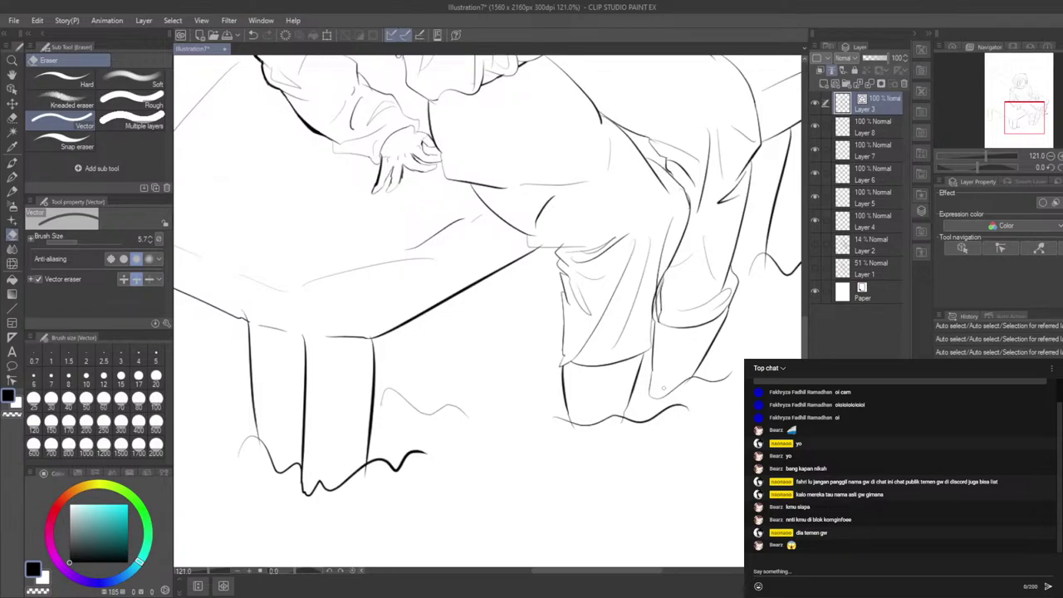
scroll(663, 388, down, 2)
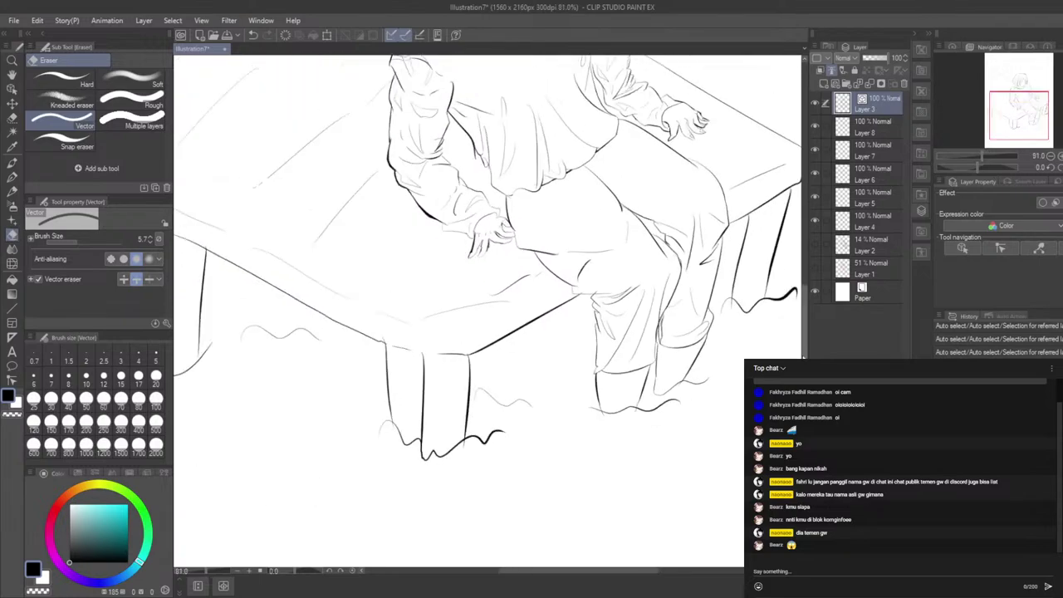
scroll(586, 479, down, 3)
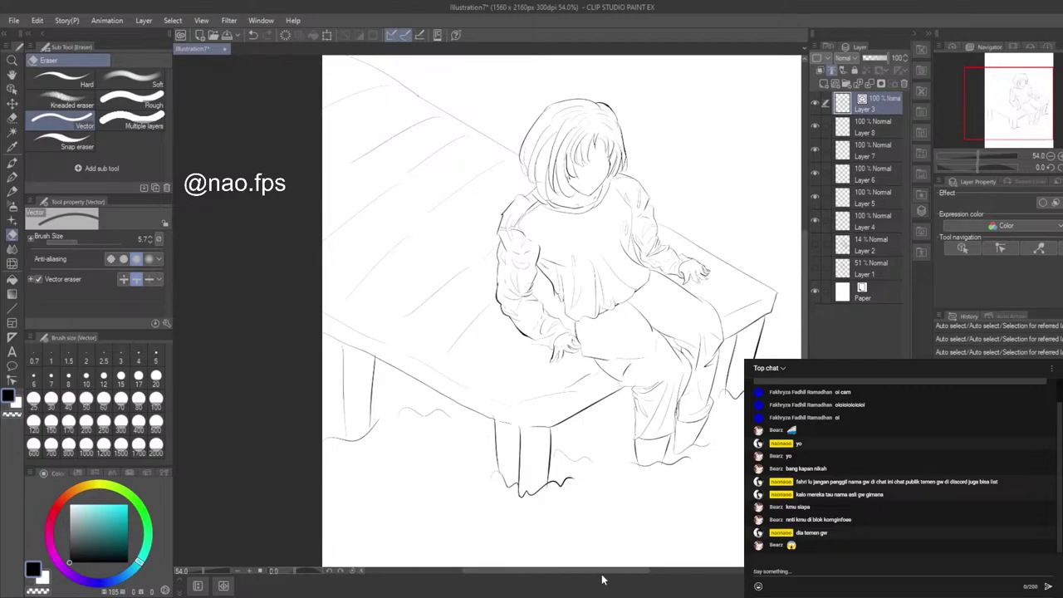
drag(603, 577, 629, 579)
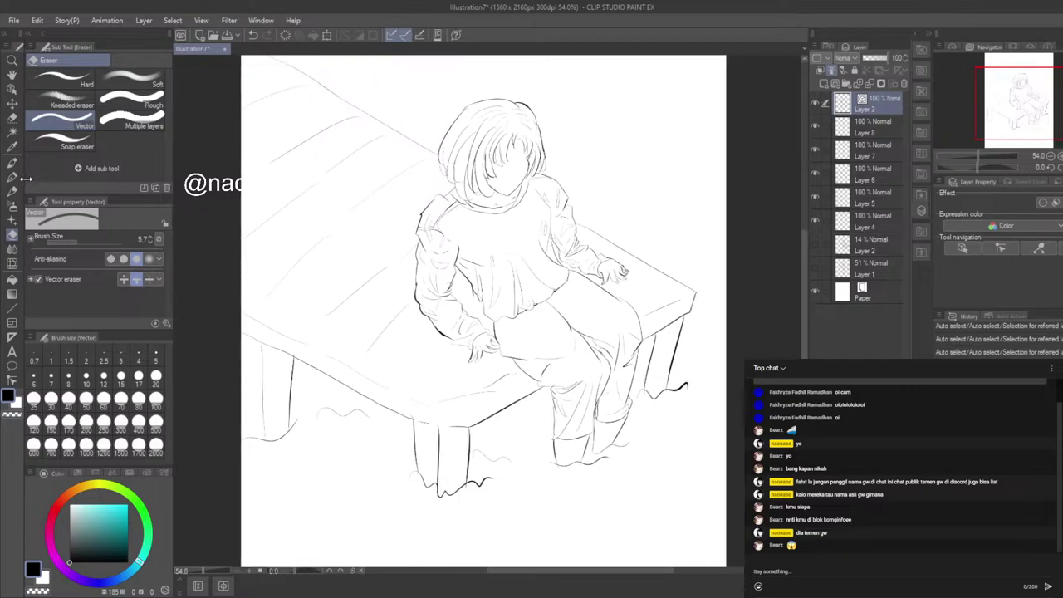
Step: Auto-select the background and pier deck around the figure, adding the far plank and the gap between arm and torso
key(alt+Tab)
click(13, 132)
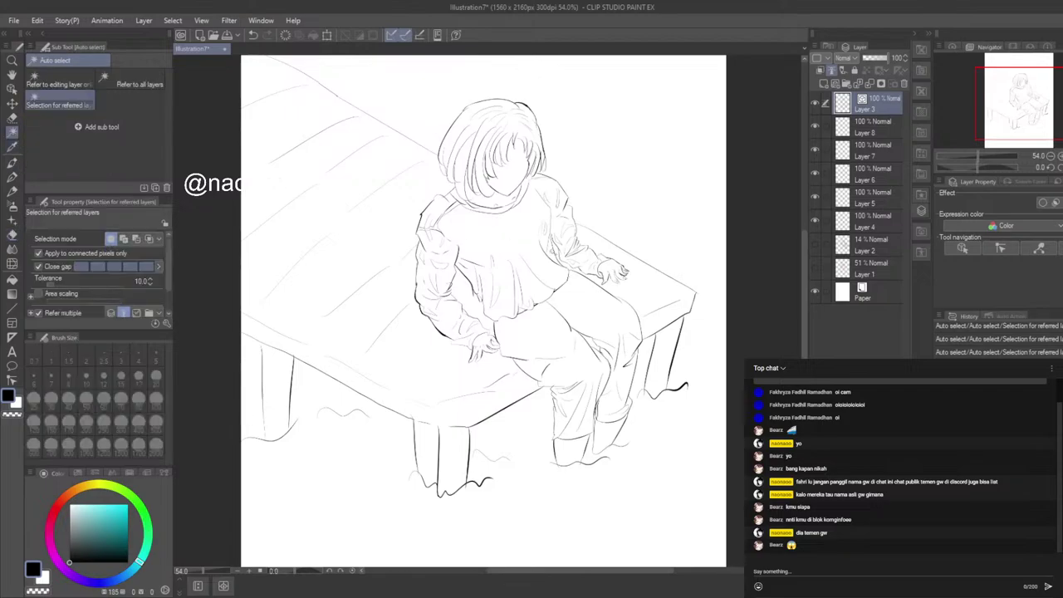
click(596, 198)
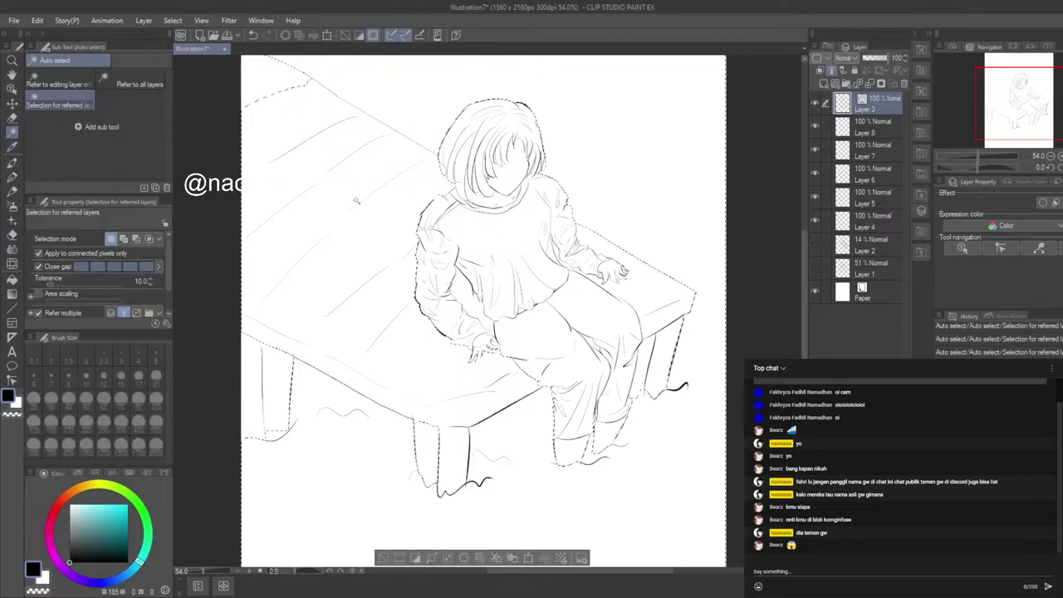
click(276, 76)
scroll(598, 313, down, 1)
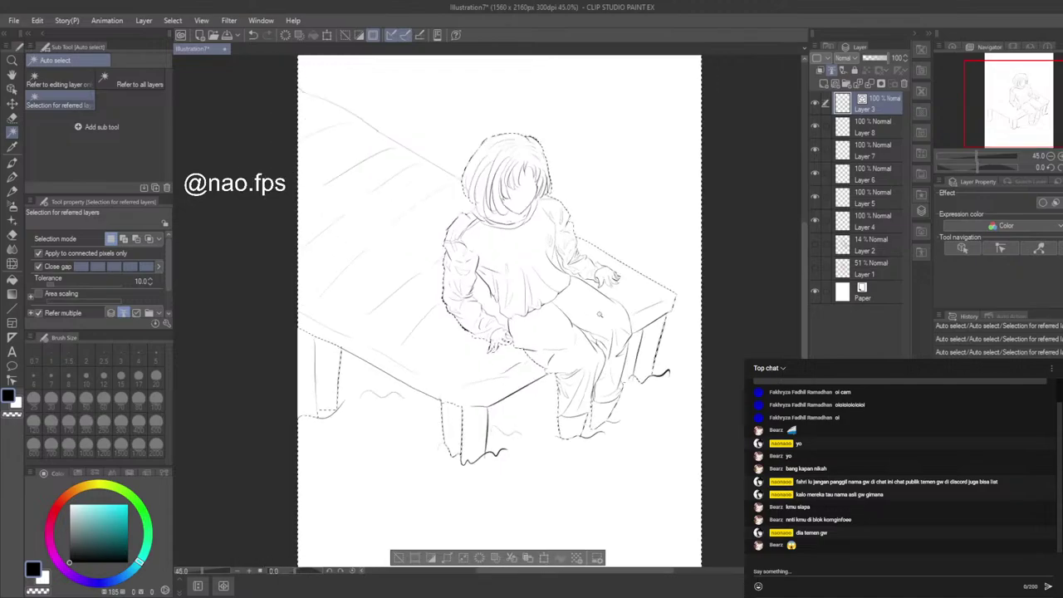
shift+click(491, 306)
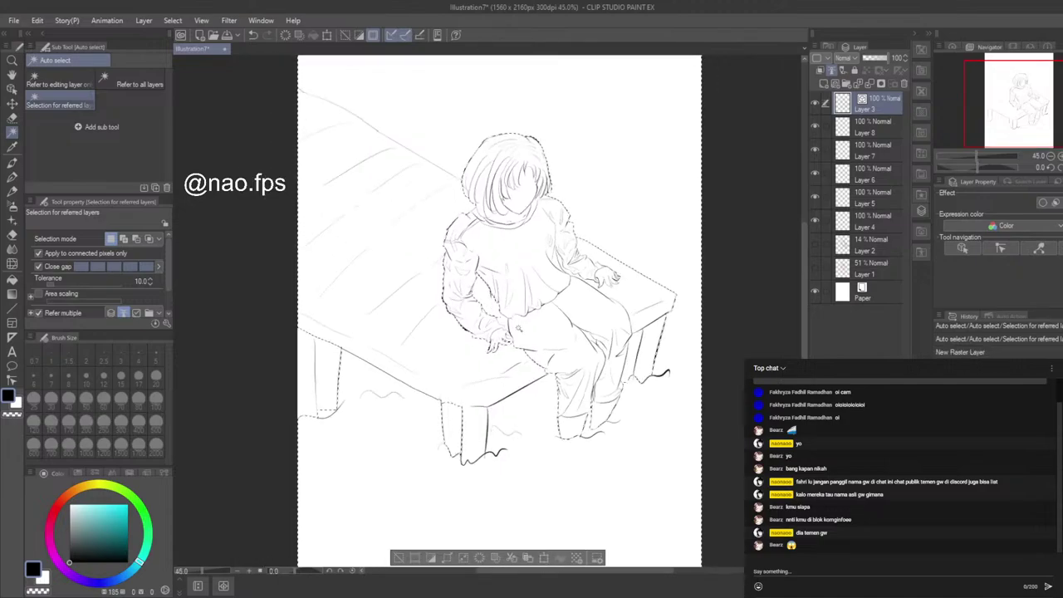
key(ctrl+shift+n)
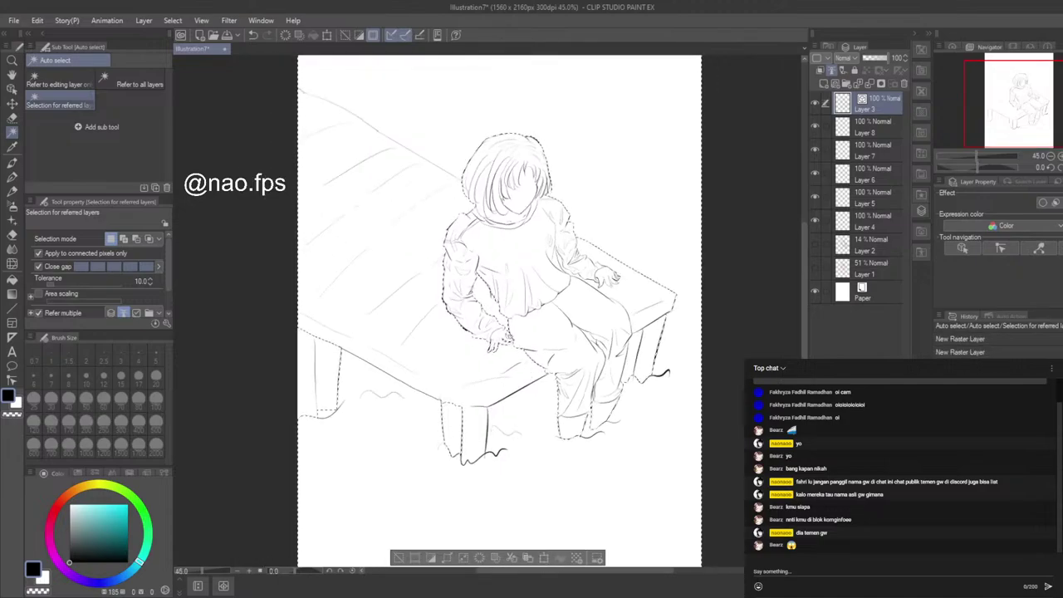
key(ctrl+shift+n)
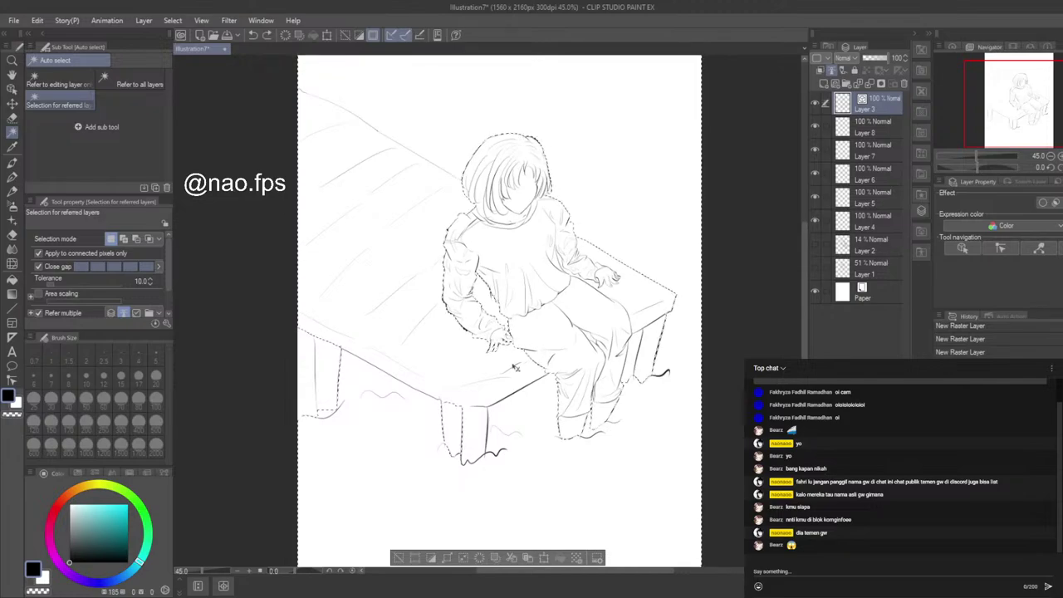
Step: Clear the selection and close the outline gap between the fingertip and the thigh with the Mapping pen
scroll(530, 345, up, 6)
scroll(534, 323, up, 2)
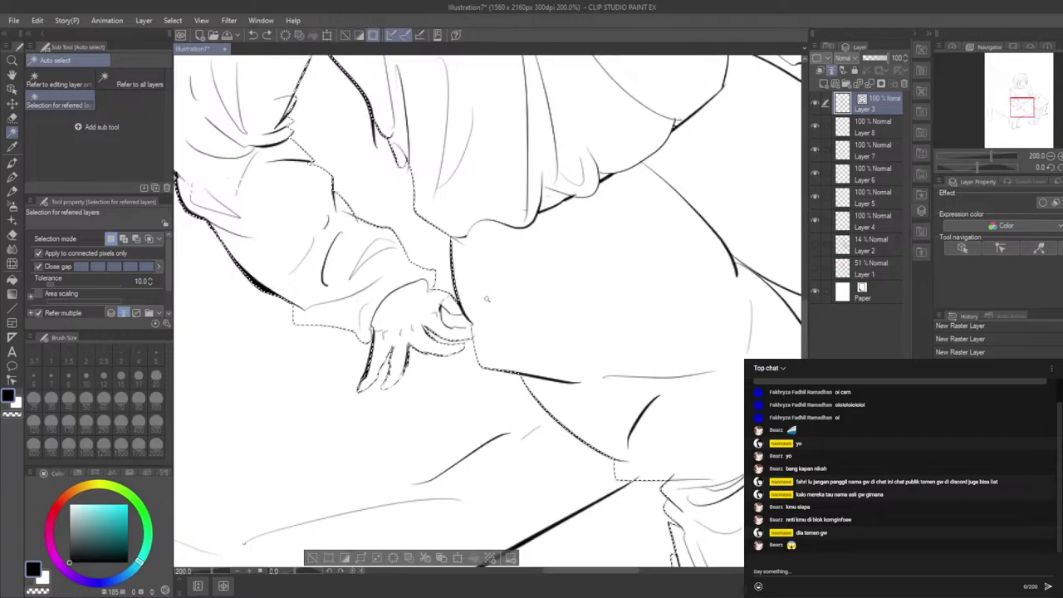
click(463, 321)
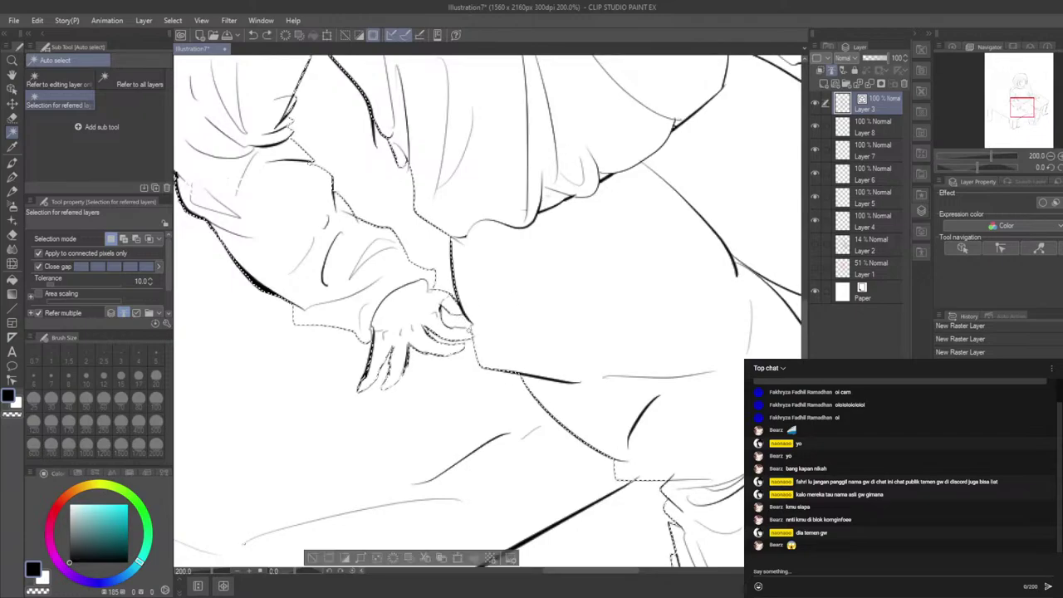
click(466, 324)
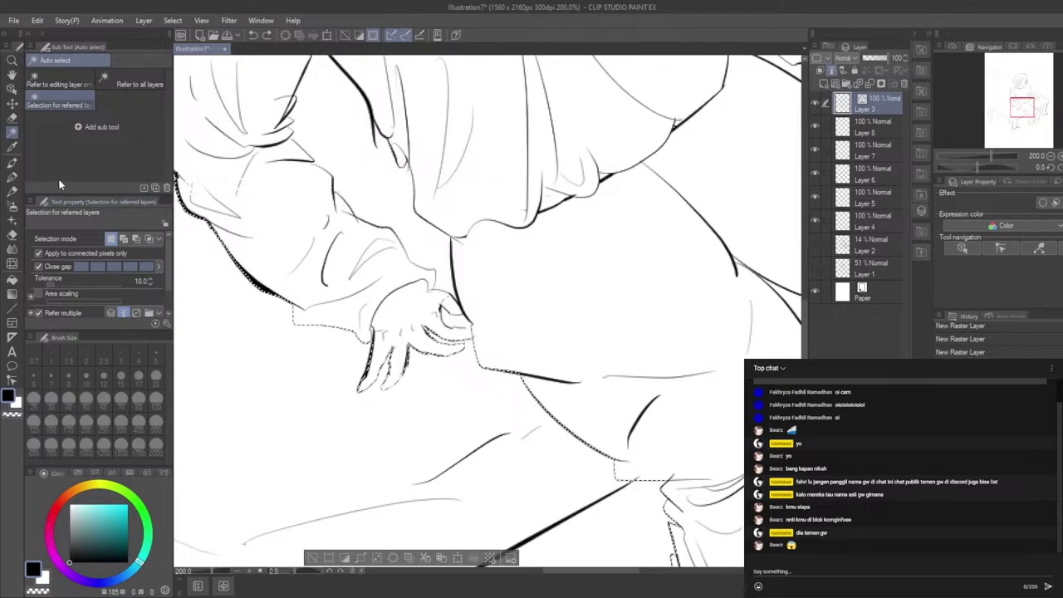
click(16, 179)
key(ctrl+d)
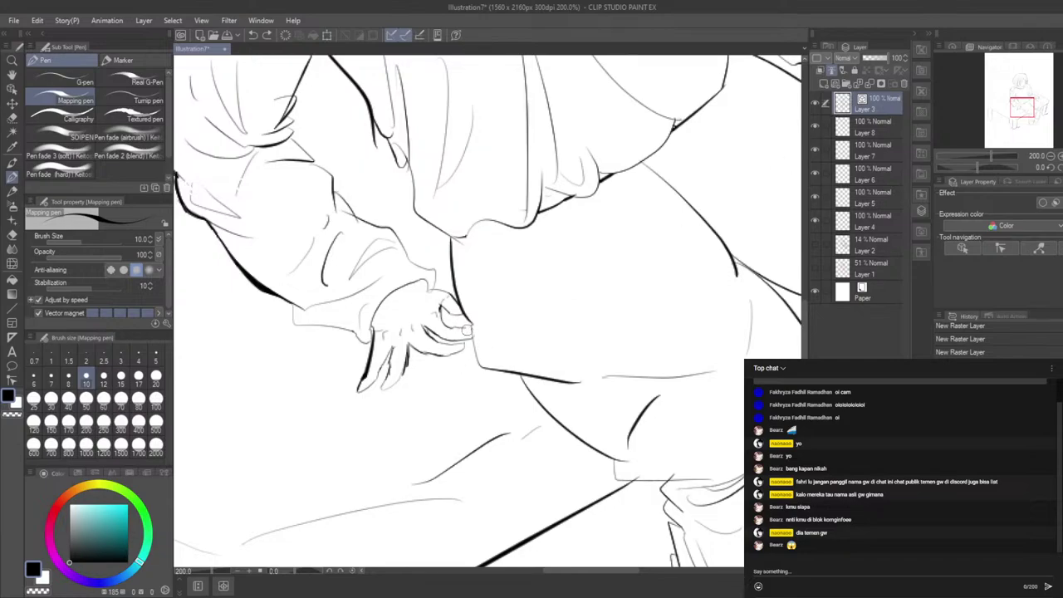
drag(467, 330, 472, 332)
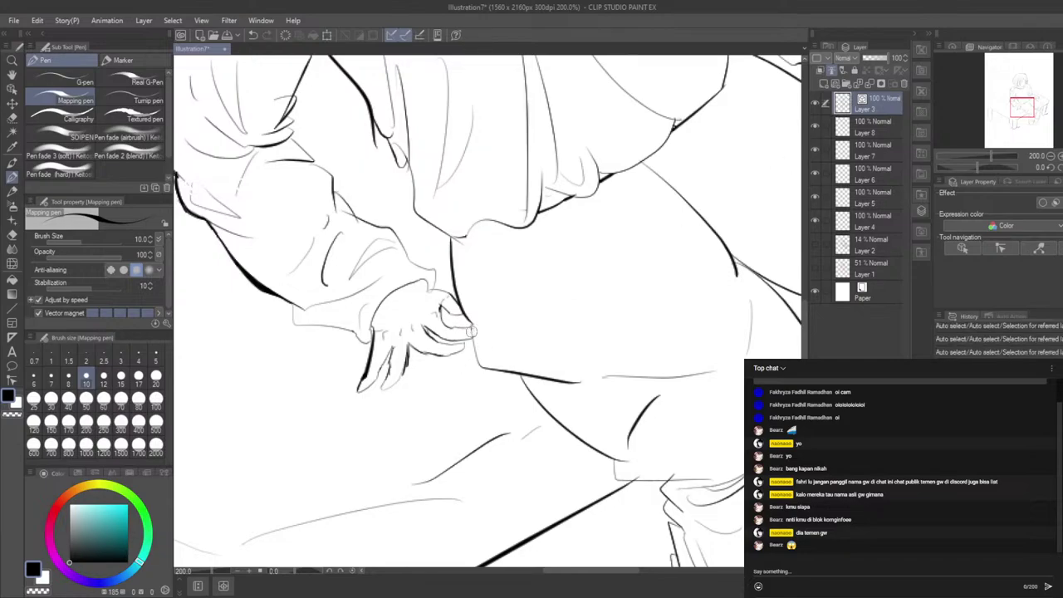
Step: Auto-select the gaps between the fingers of the hand resting beside the thigh
click(12, 131)
click(451, 318)
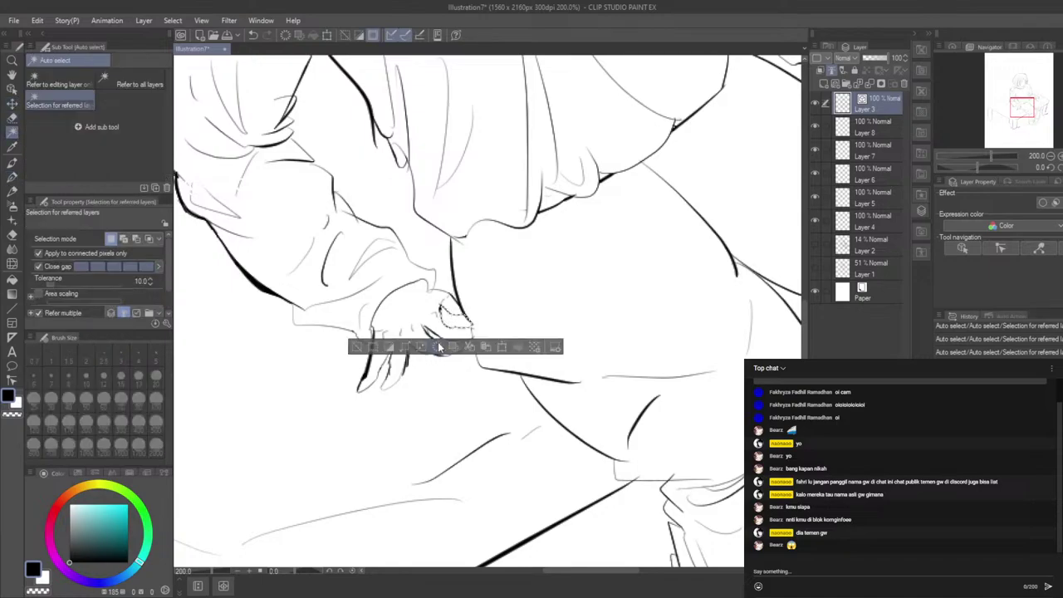
shift+click(438, 337)
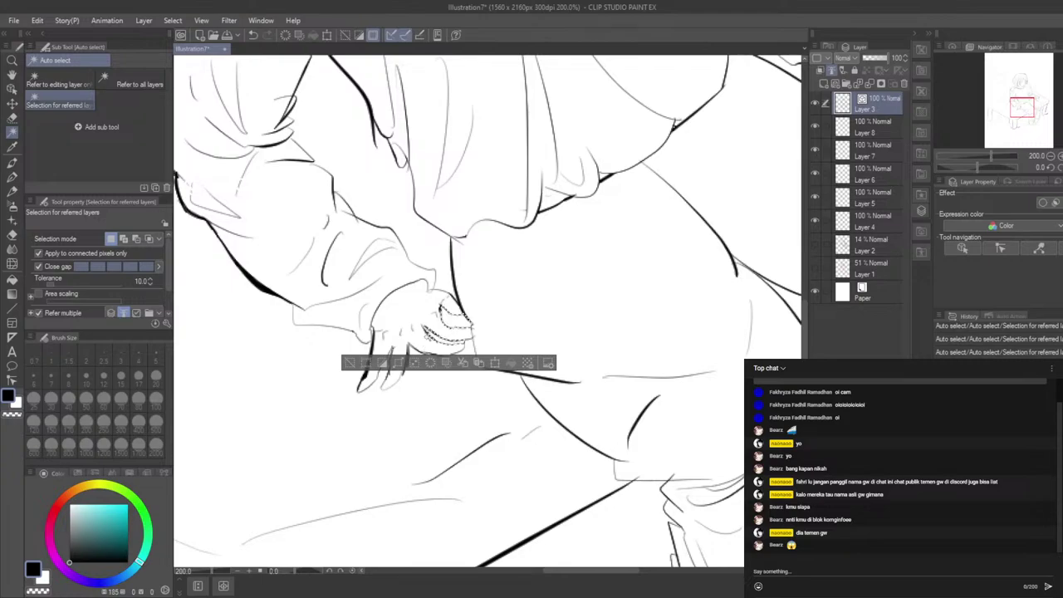
shift+click(427, 337)
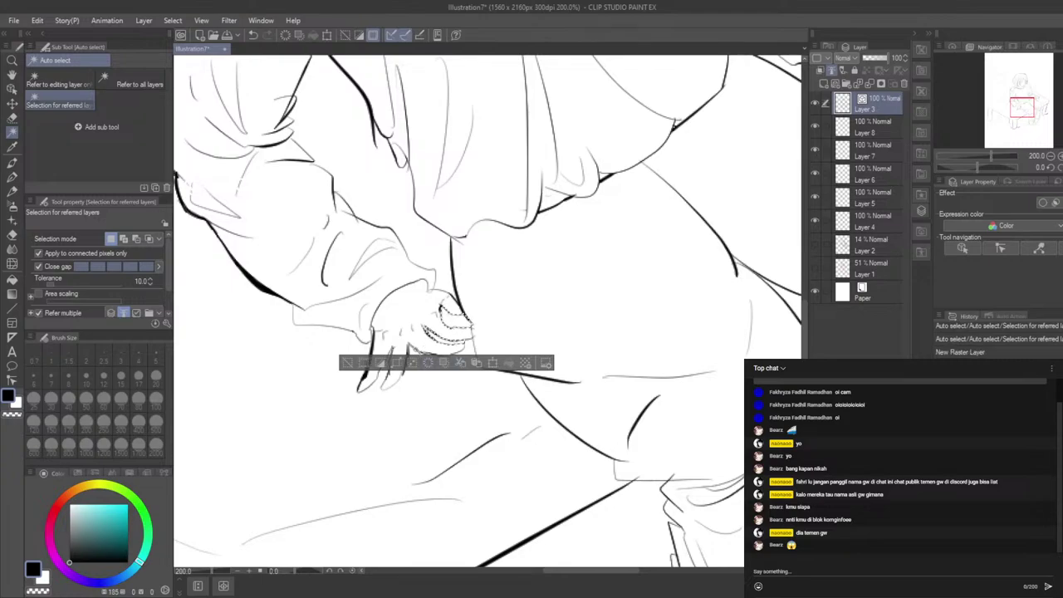
shift+click(416, 353)
shift+click(387, 369)
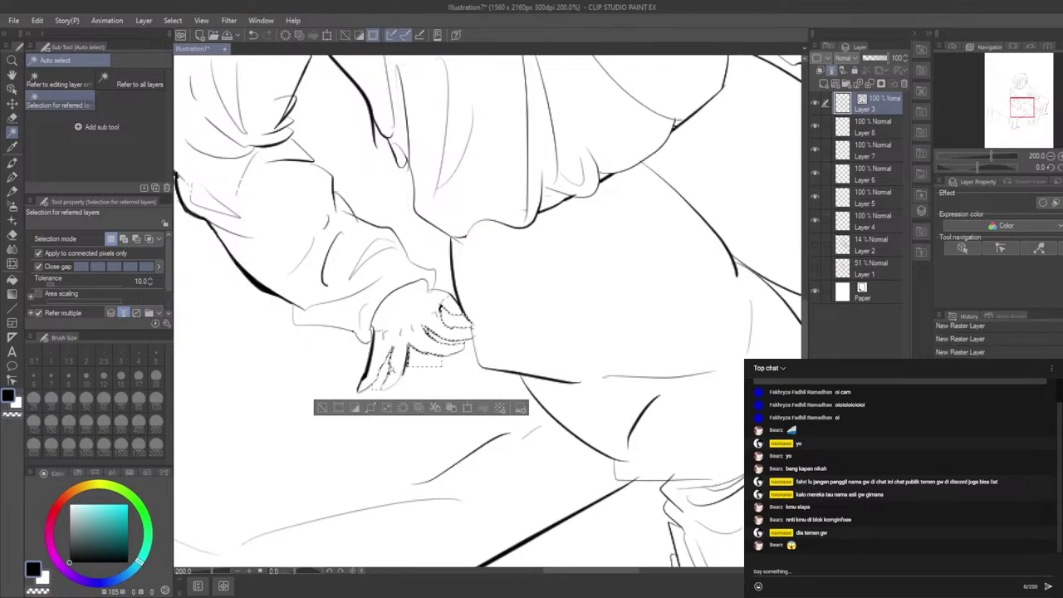
Step: Add the pier deck and the surrounding background to the selection of finger gaps
drag(533, 435, 620, 449)
scroll(620, 450, down, 3)
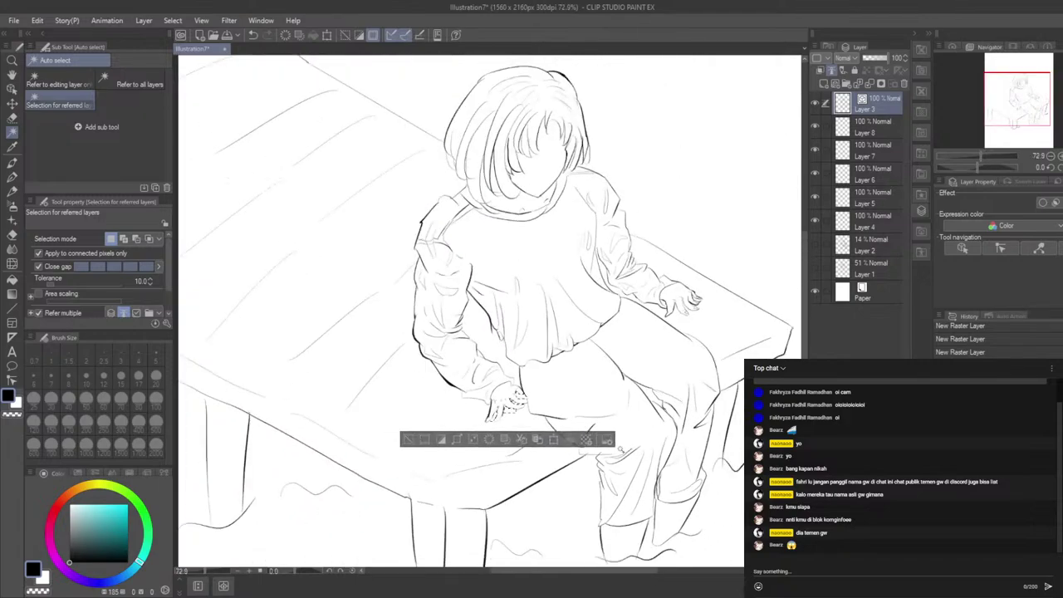
shift+click(361, 268)
shift+click(710, 245)
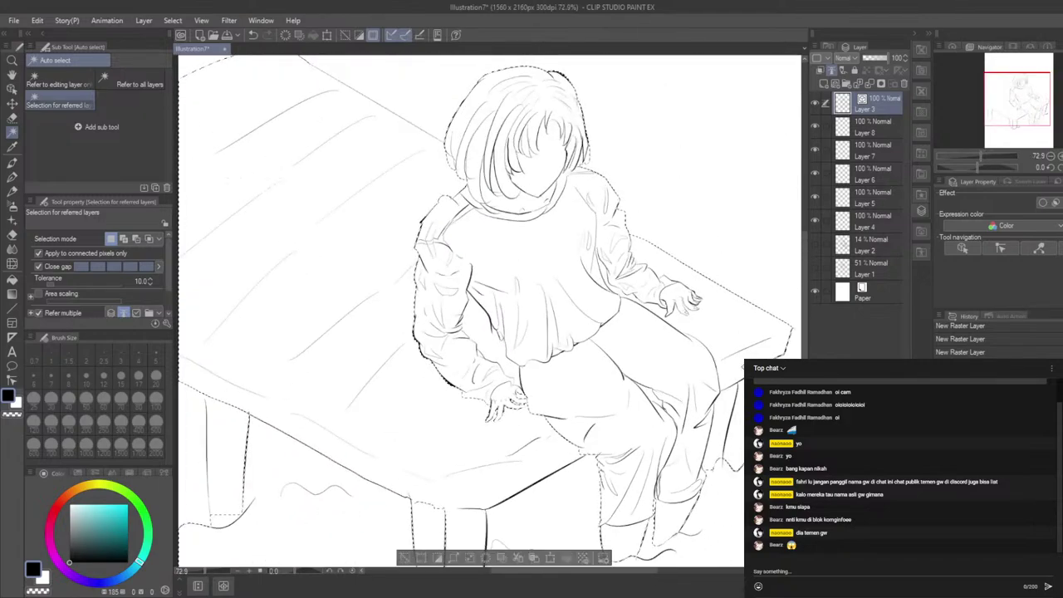
key(ctrl+d)
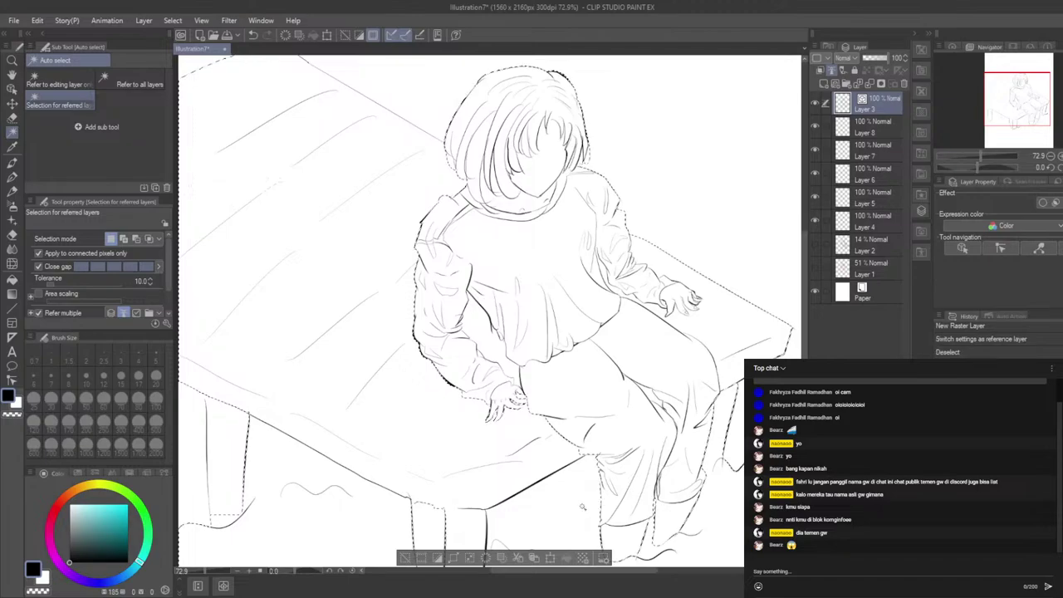
scroll(584, 510, down, 3)
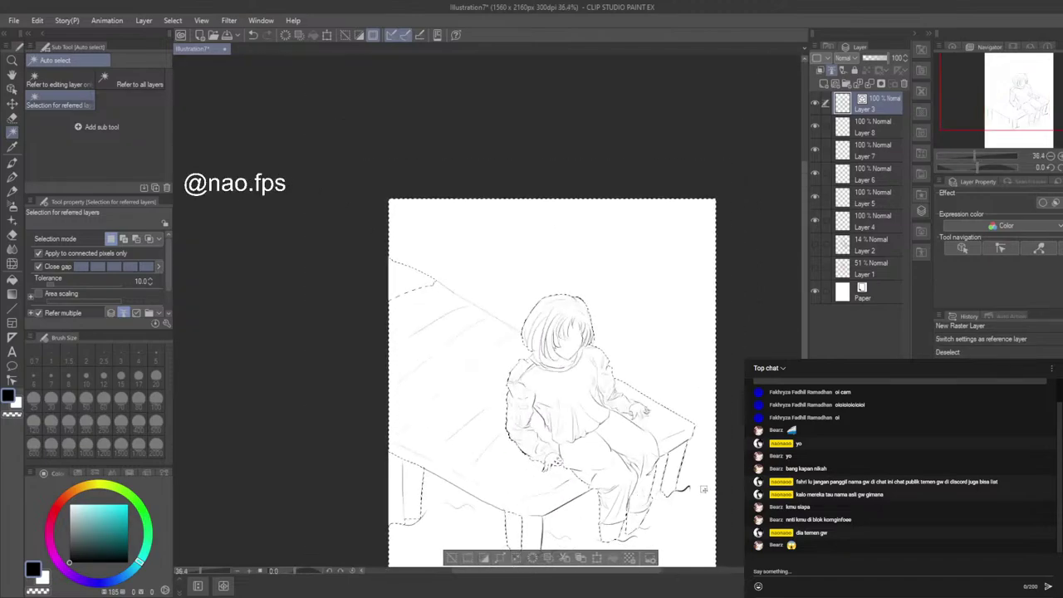
scroll(559, 462, down, 3)
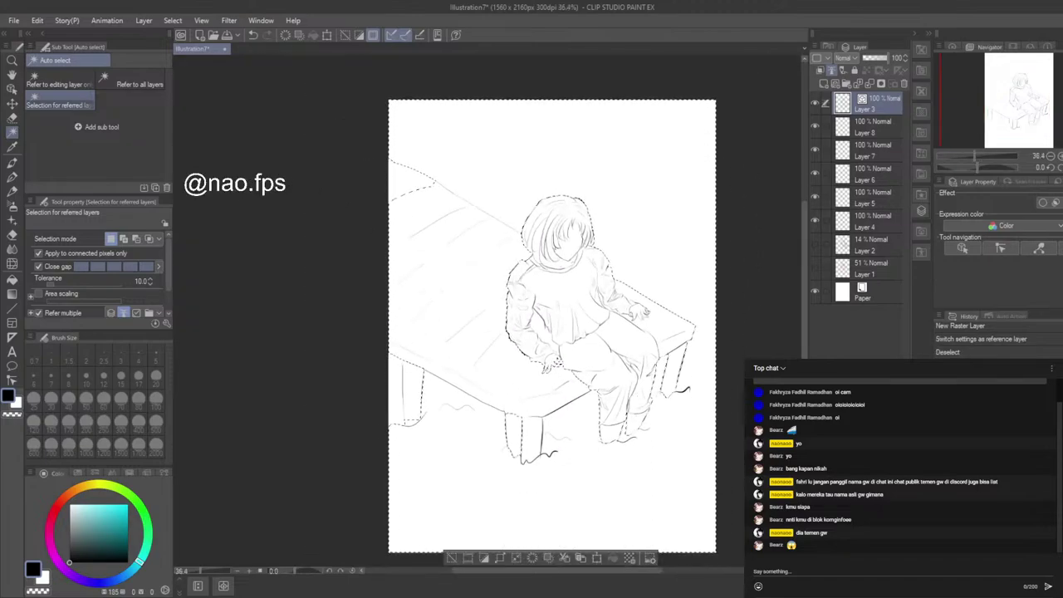
Step: Start a new selection from the front pier post, adding the far posts, the pier deck and the open background
click(514, 425)
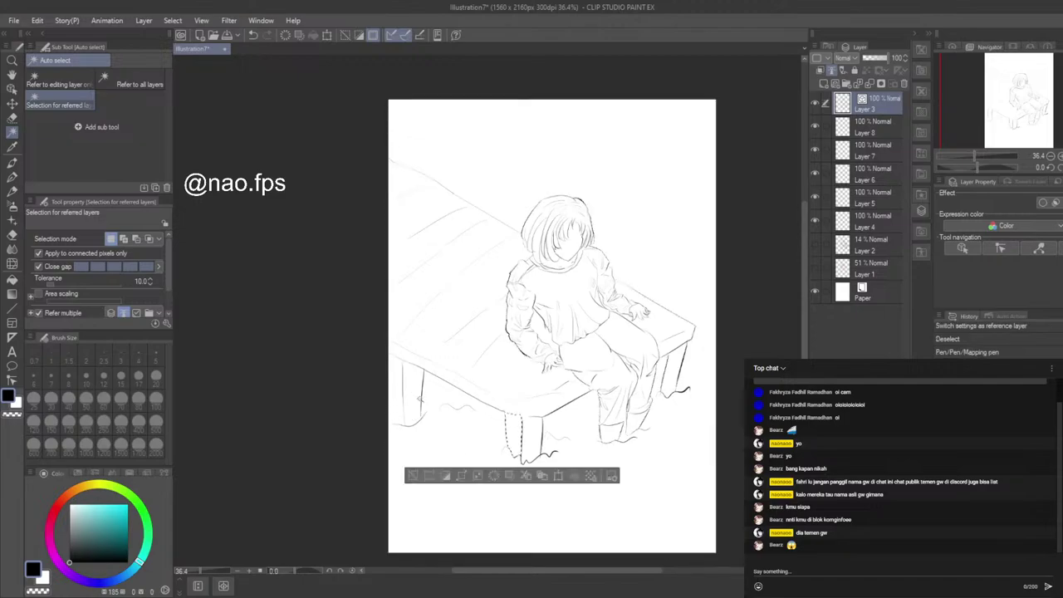
shift+click(417, 399)
shift+click(397, 398)
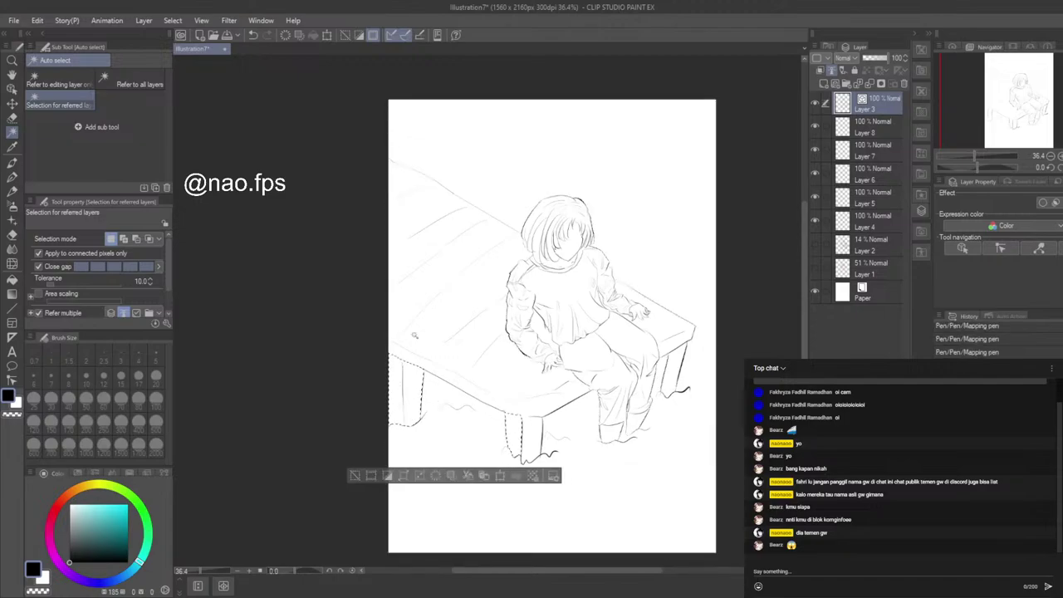
shift+click(451, 247)
click(529, 195)
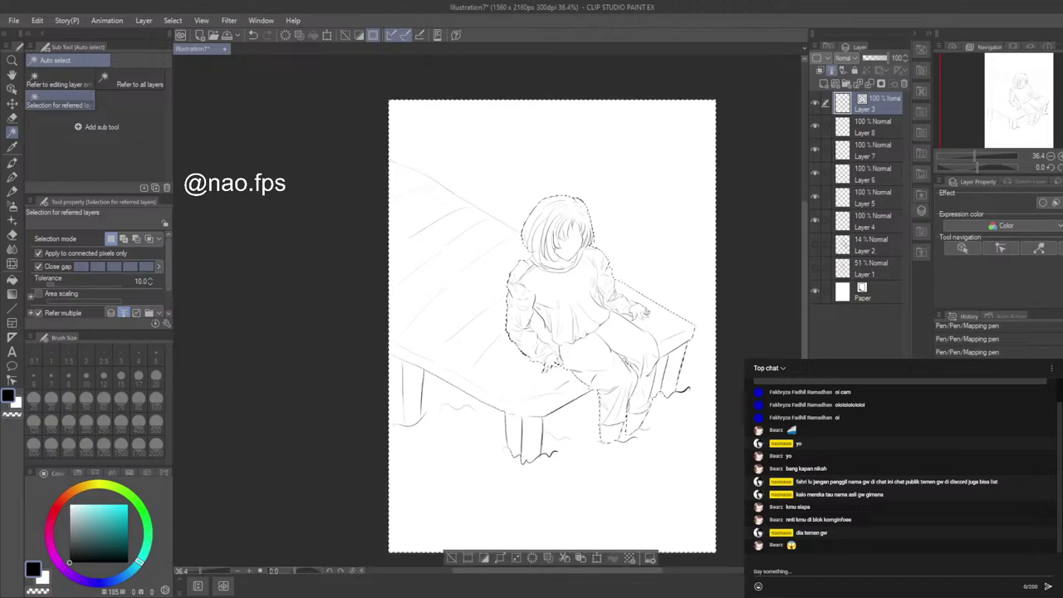
Step: Extend the selection to the pier section beside the far hand, the space between the feet and the gap beside the torso
shift+click(665, 340)
shift+click(672, 298)
shift+click(626, 425)
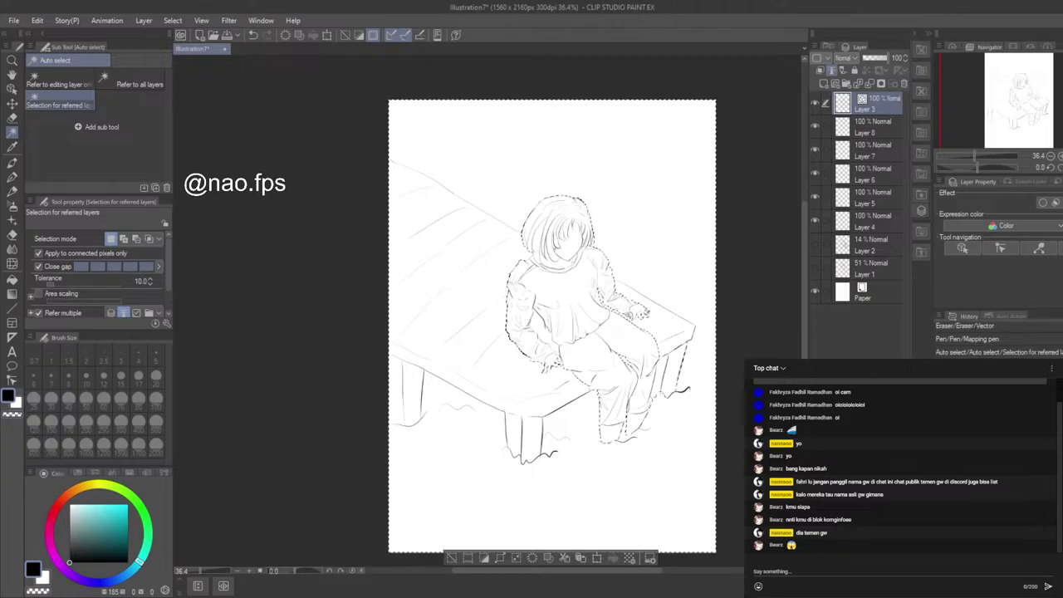
shift+click(544, 328)
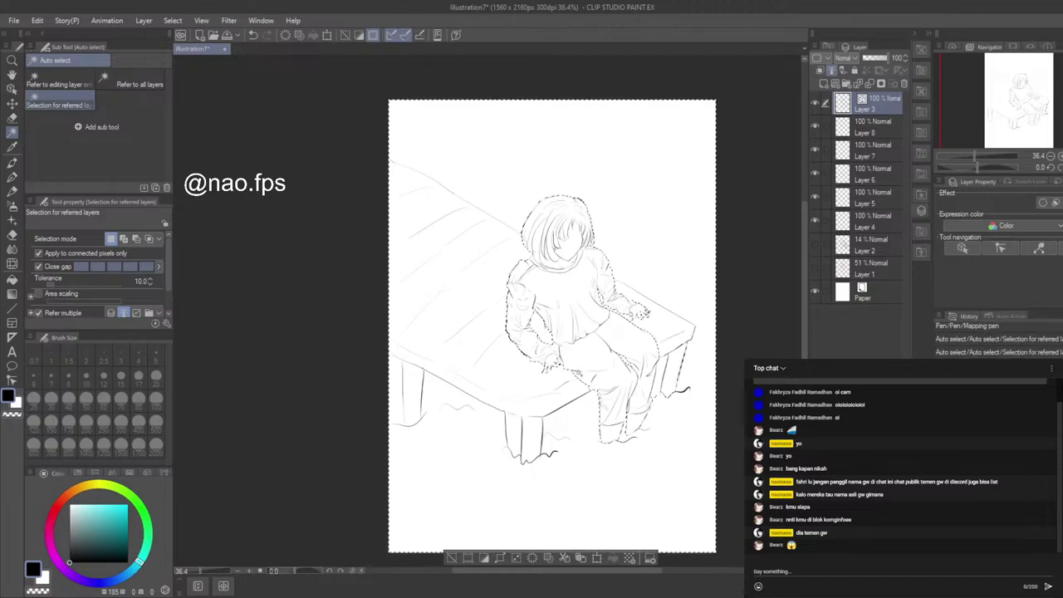
shift+click(559, 351)
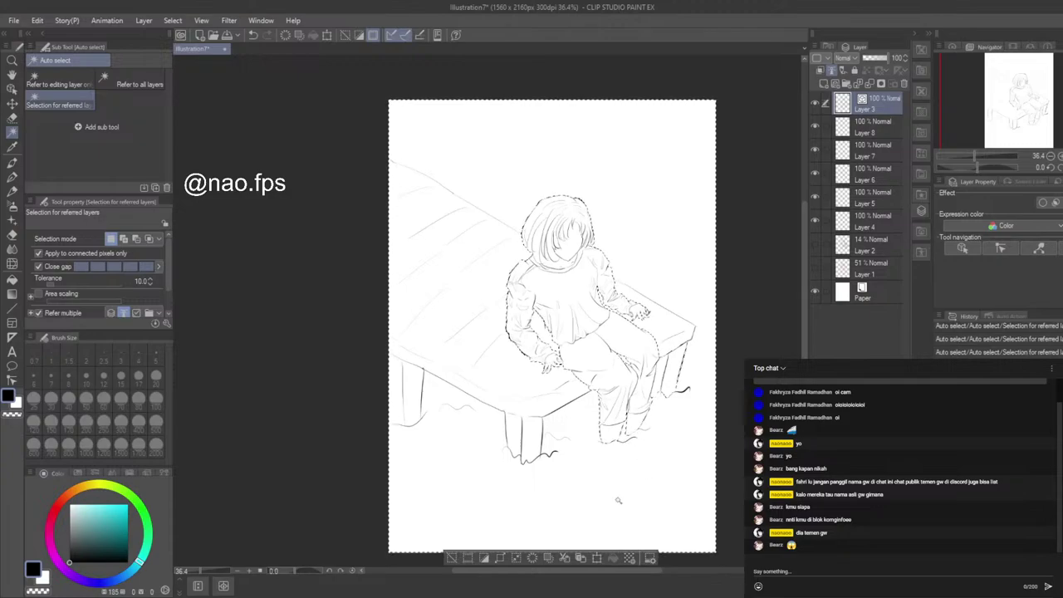
scroll(572, 364, up, 4)
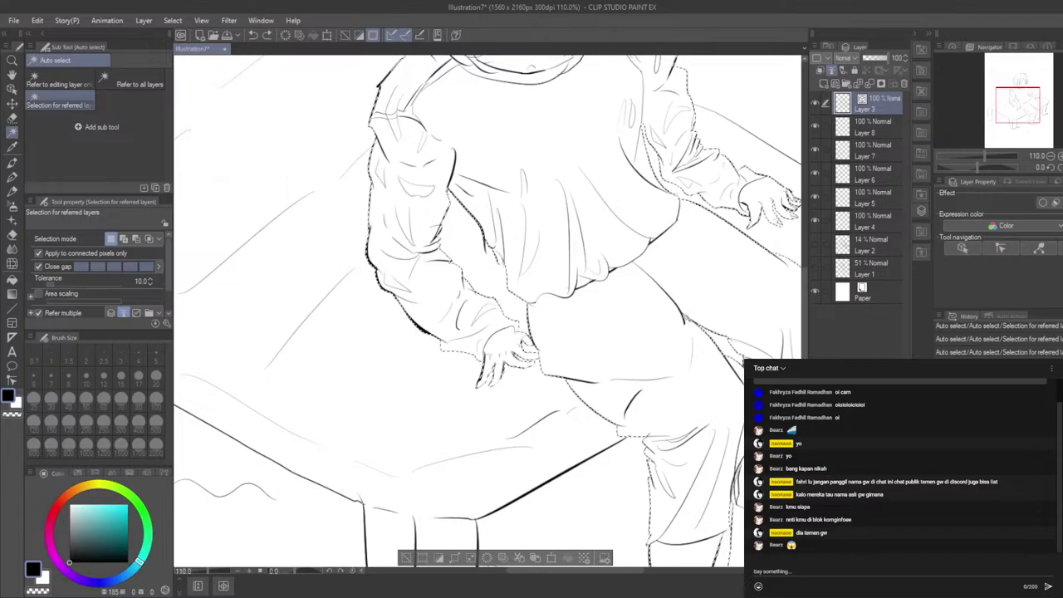
Step: Clear the line art in the selected area around the figure and undo the deletion
key(Delete)
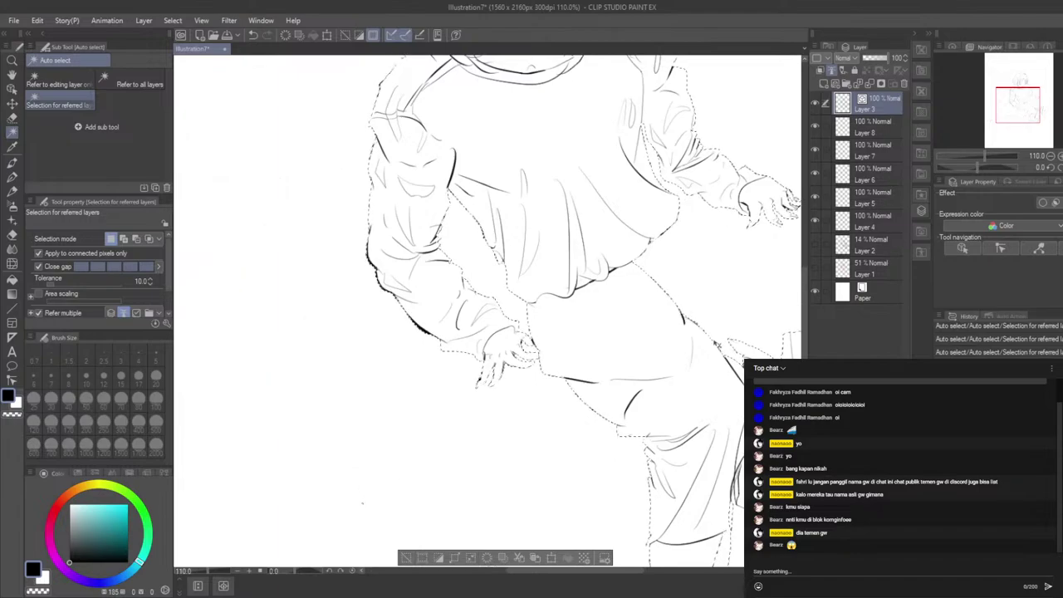
key(ctrl+z)
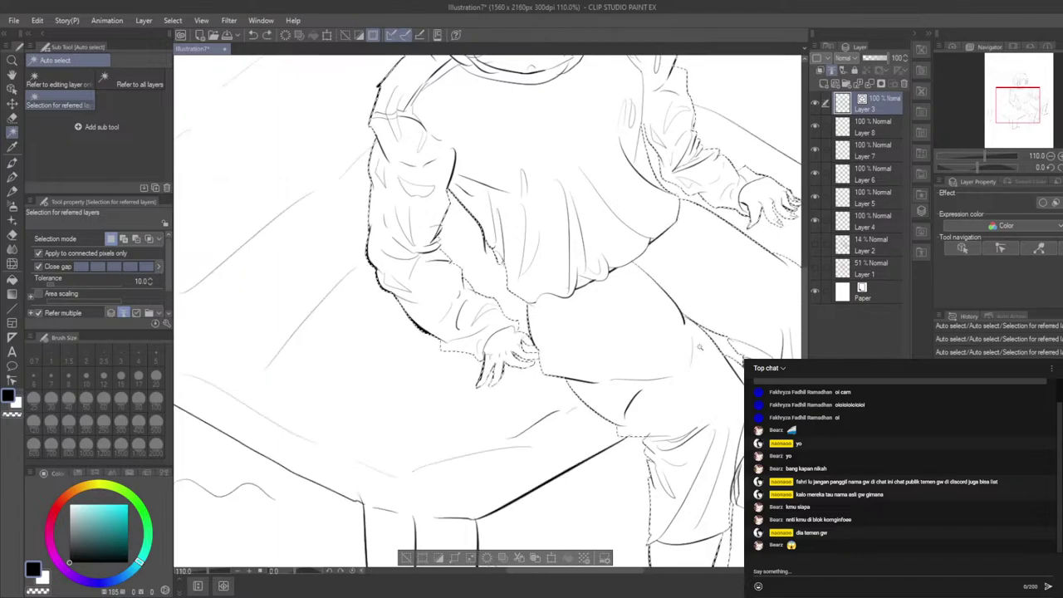
Step: Examine the selection outline around the figure's hair, shoulders, sleeves and legs at different magnifications
scroll(700, 347, up, 5)
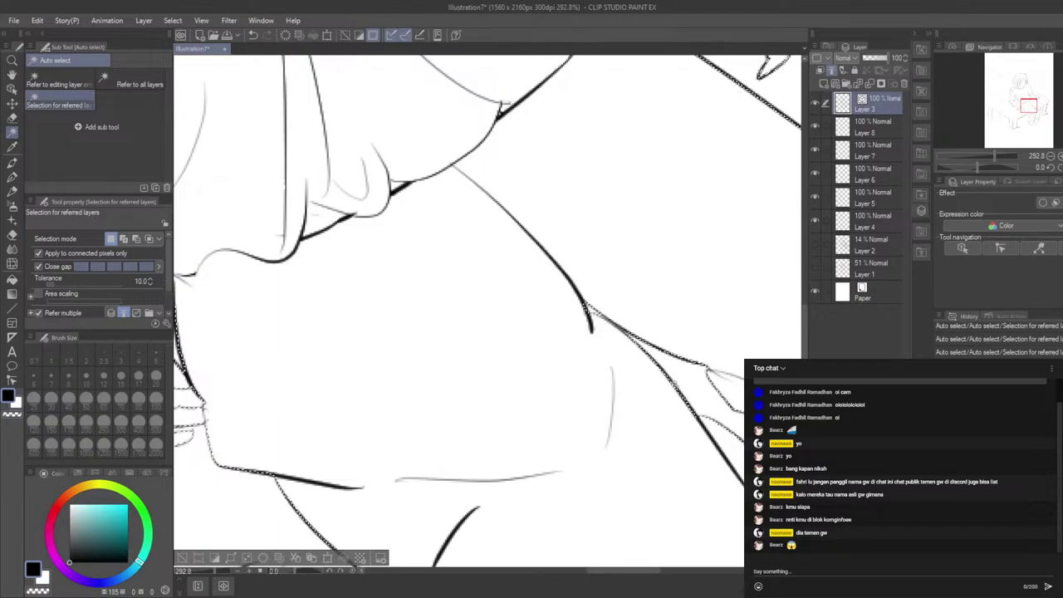
scroll(586, 309, down, 7)
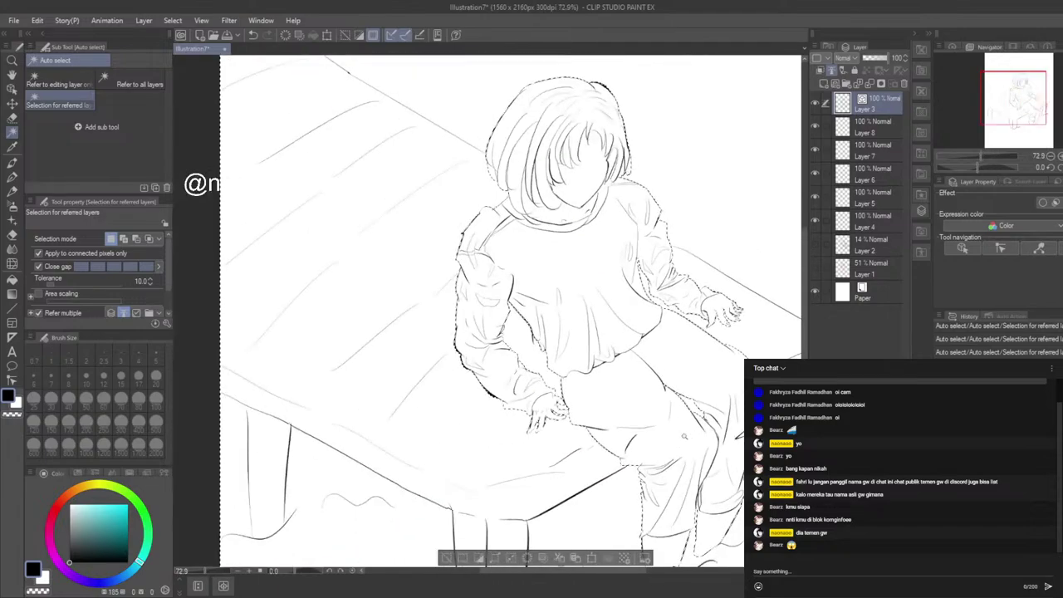
scroll(617, 365, down, 2)
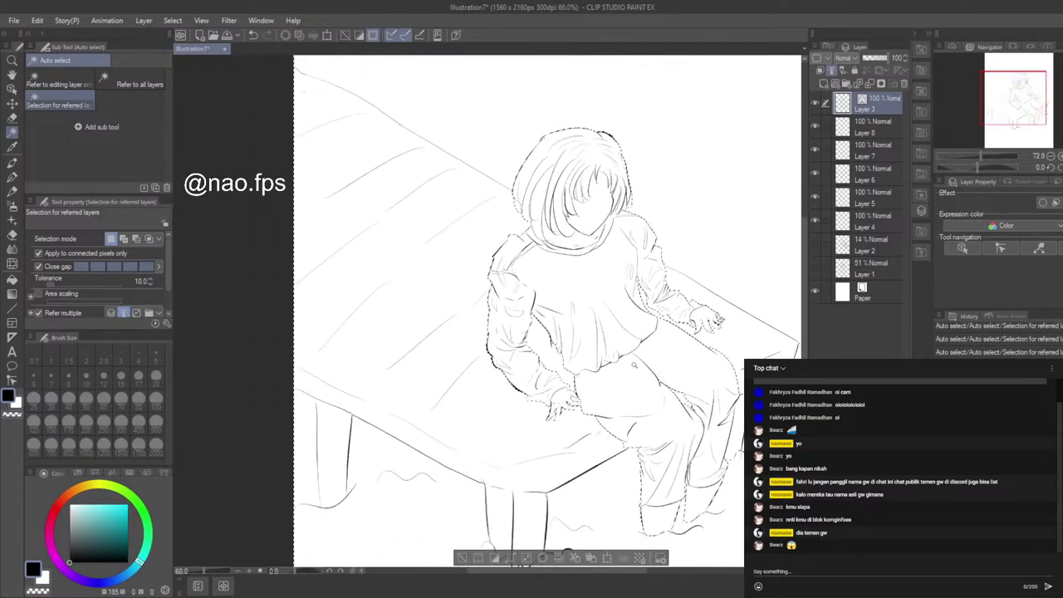
scroll(671, 265, up, 3)
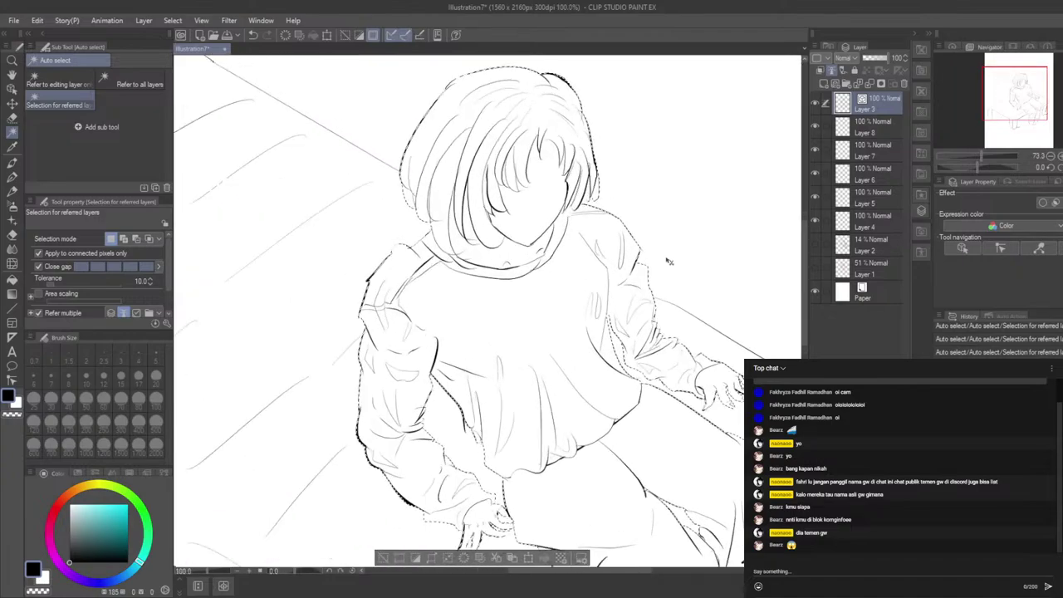
scroll(671, 249, up, 1)
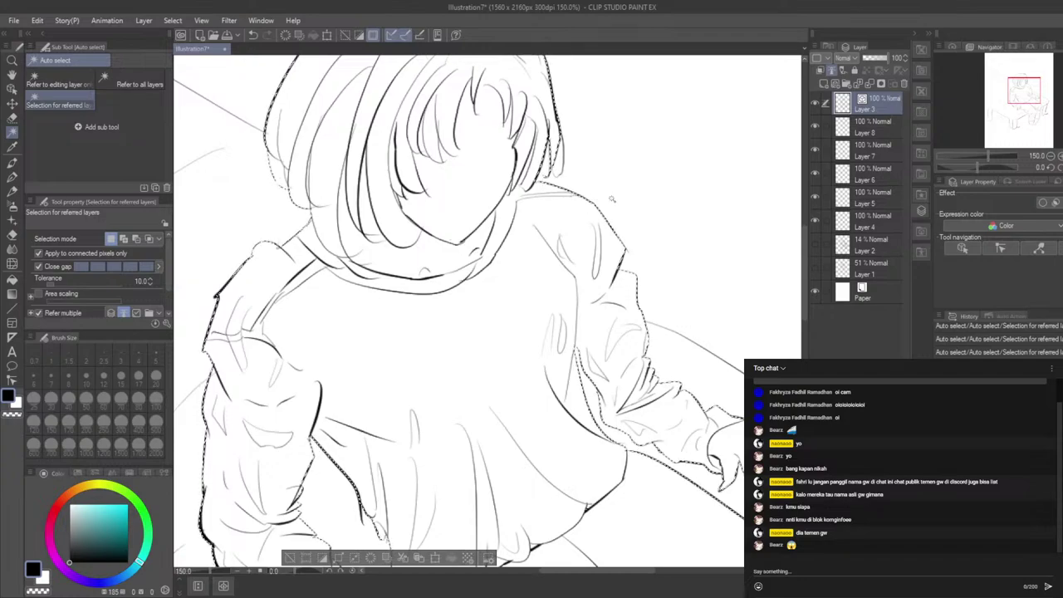
scroll(648, 366, down, 2)
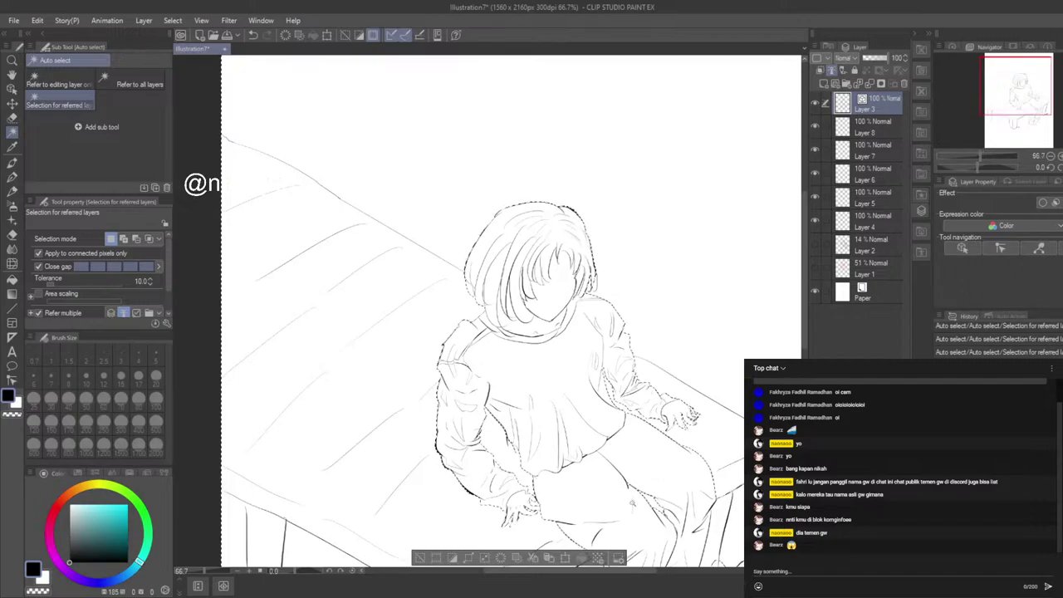
scroll(653, 360, up, 4)
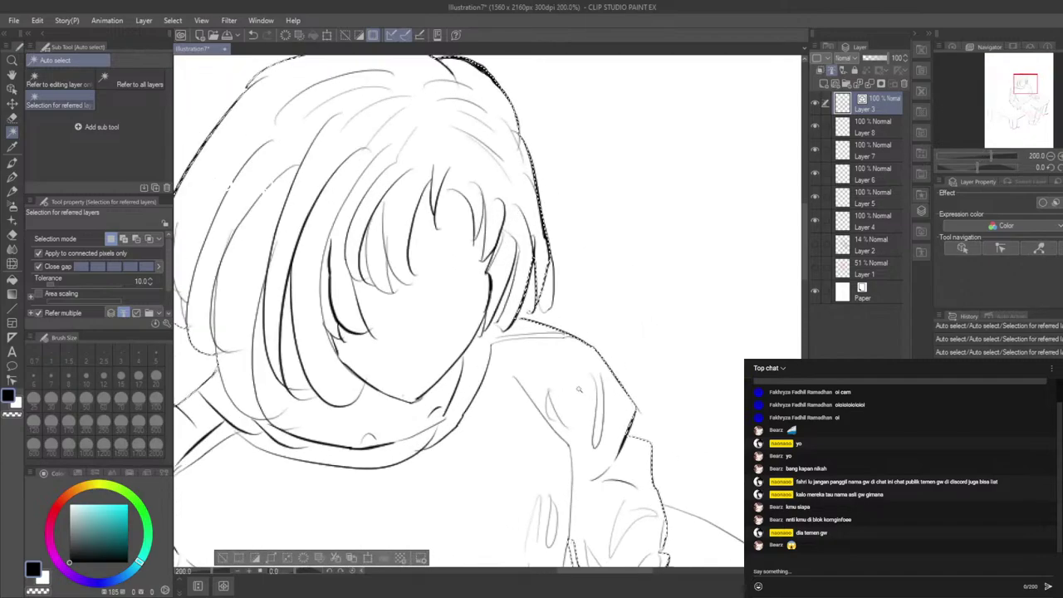
scroll(582, 378, down, 2)
scroll(610, 399, down, 2)
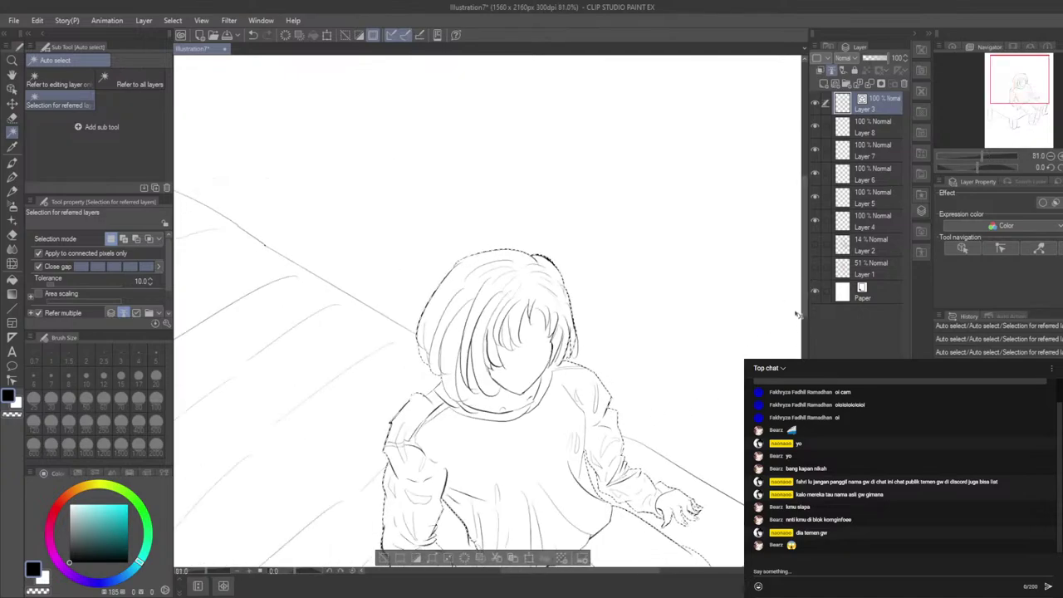
drag(805, 311, 816, 355)
scroll(340, 292, down, 1)
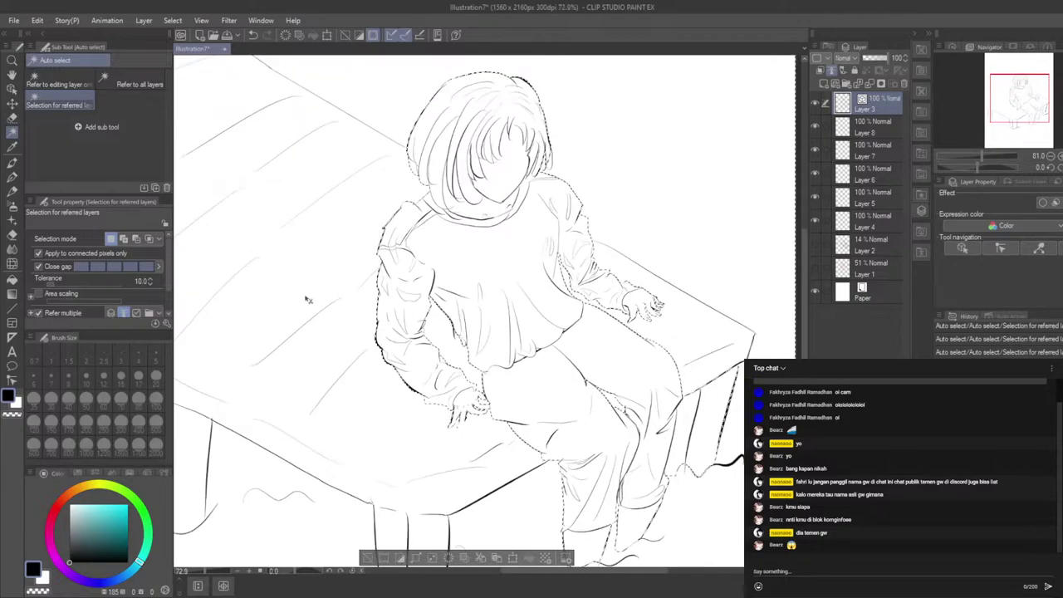
scroll(571, 350, down, 3)
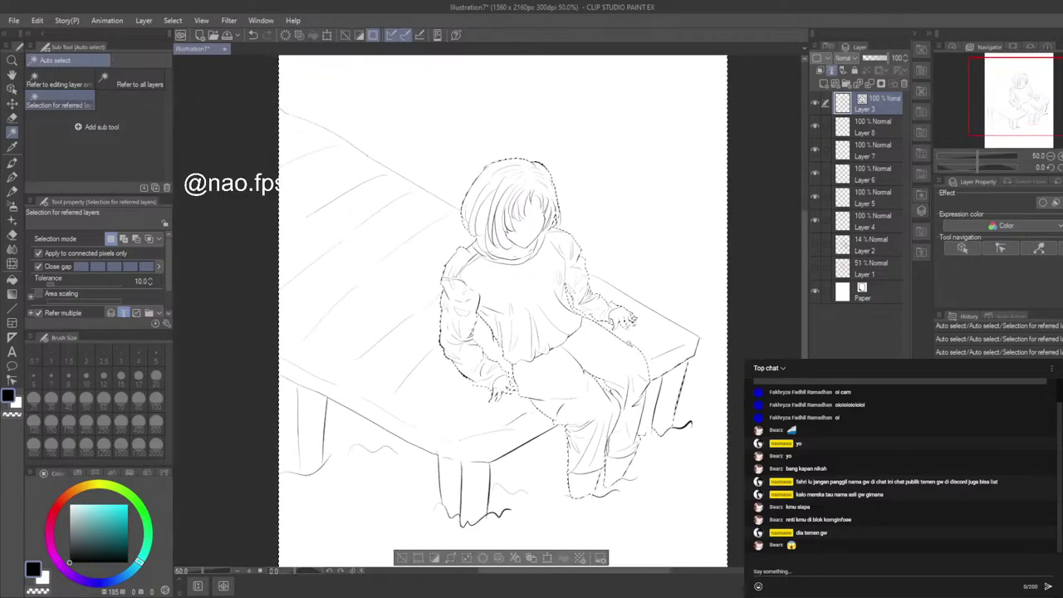
scroll(484, 229, up, 3)
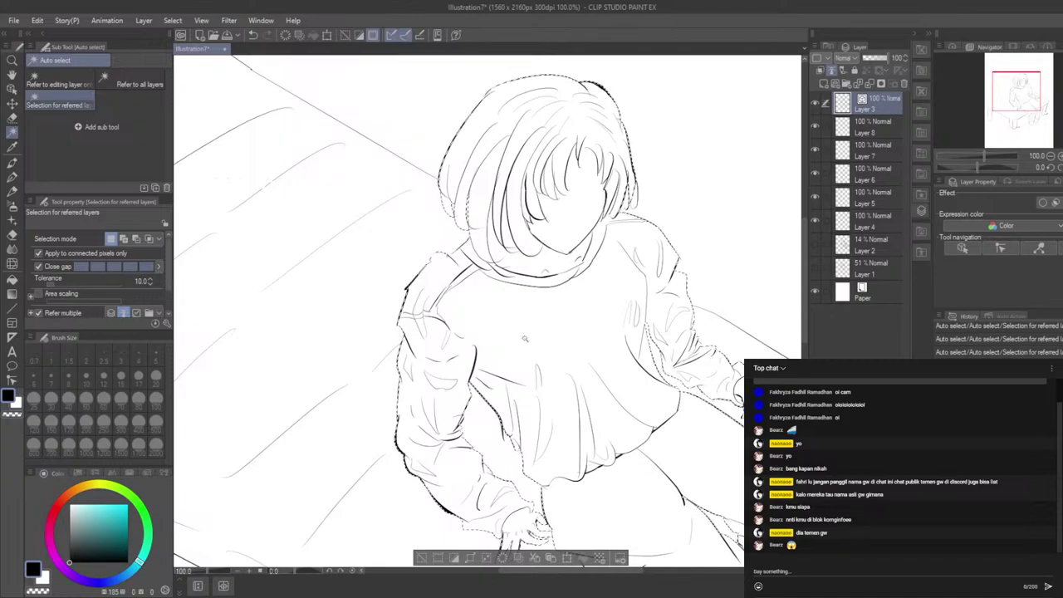
Step: Invert the selection to the figure and make Layer 4 active for the Fill tool
scroll(562, 392, down, 4)
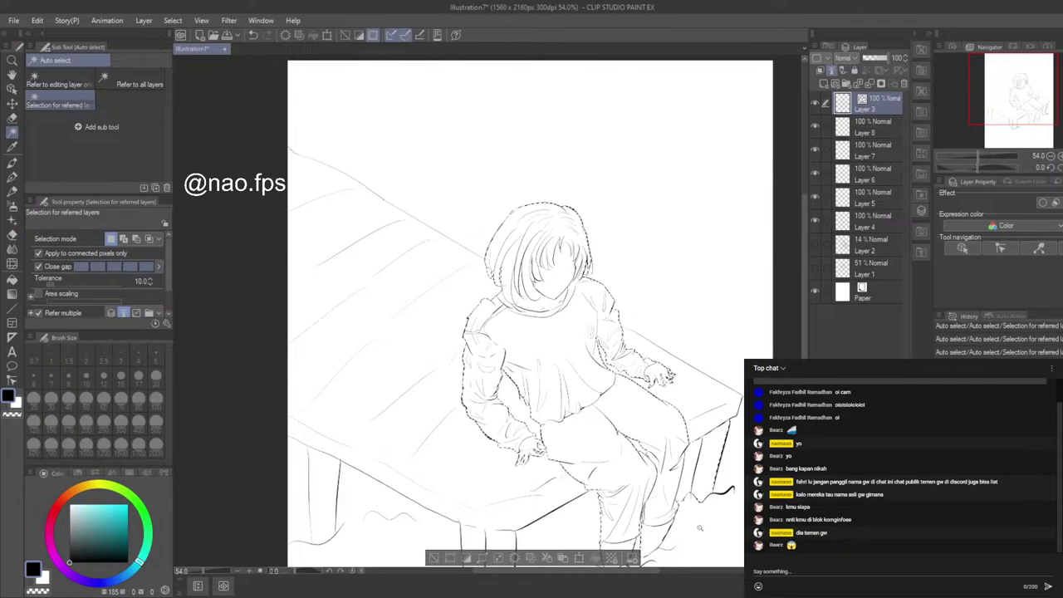
scroll(707, 507, down, 1)
drag(804, 325, 806, 362)
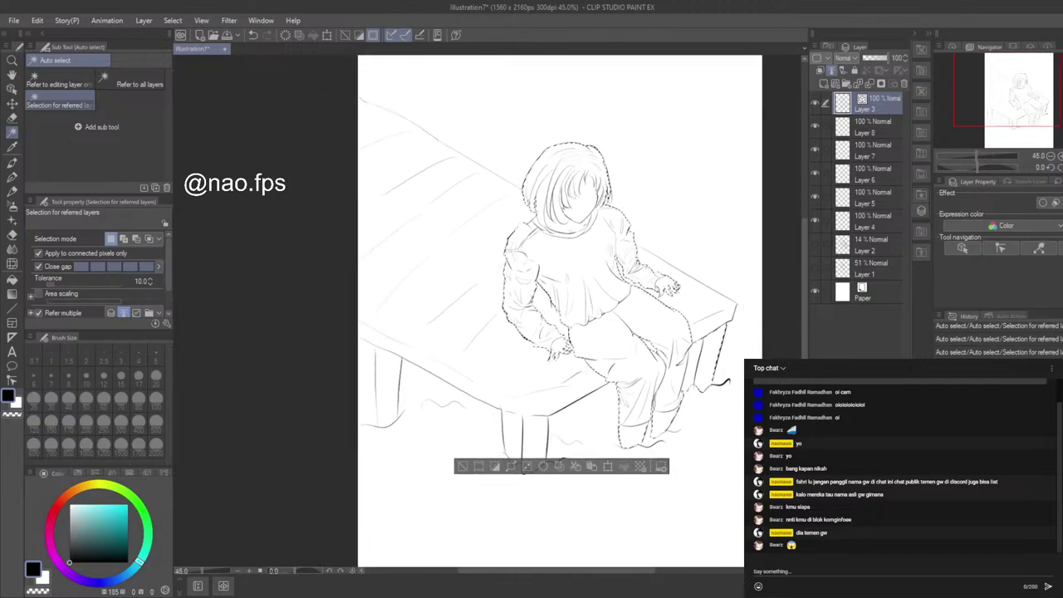
scroll(739, 431, down, 1)
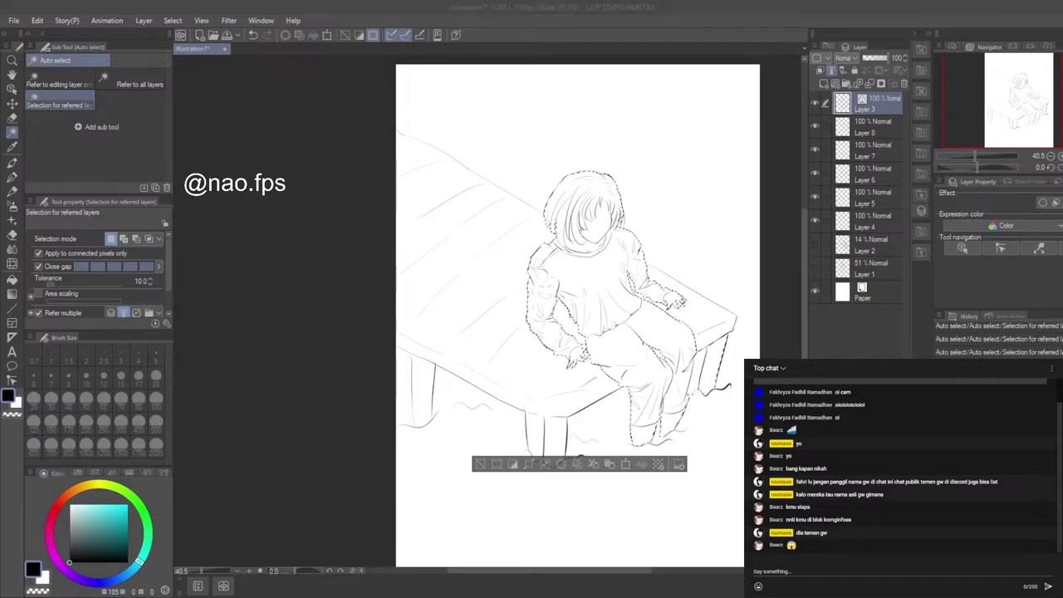
click(864, 205)
click(879, 227)
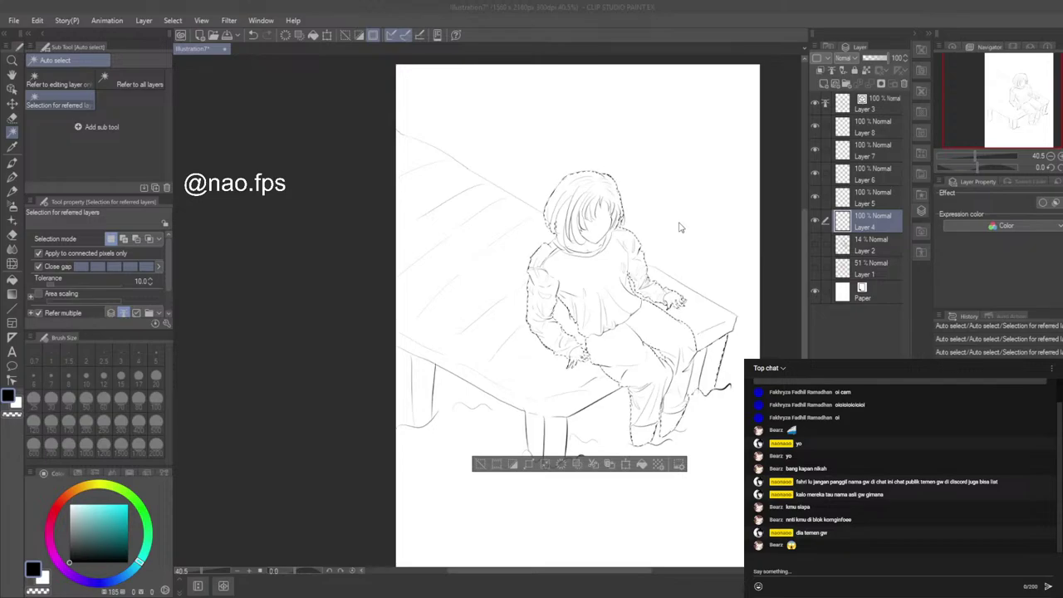
click(15, 279)
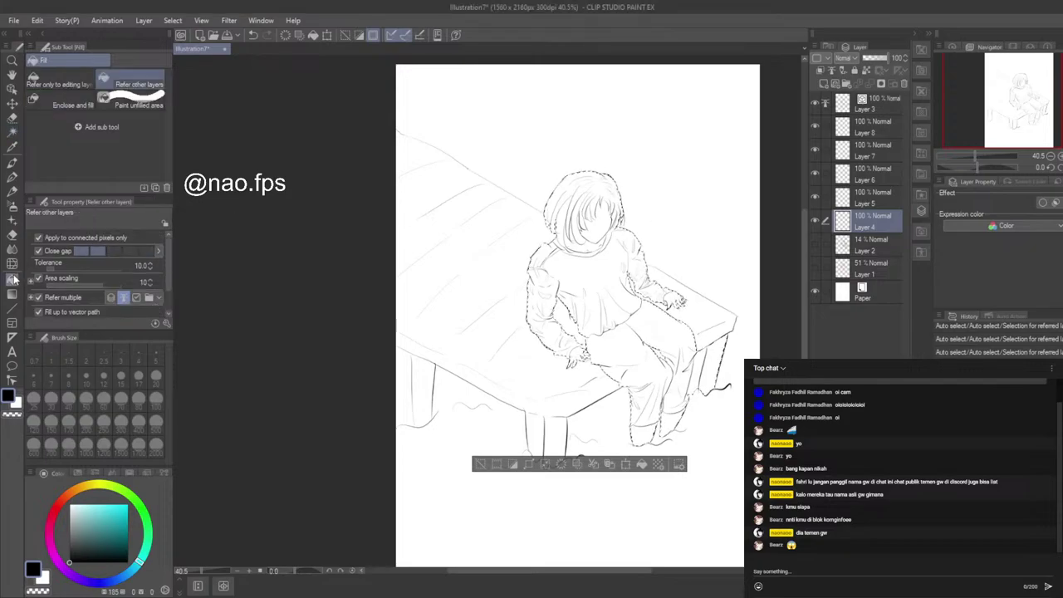
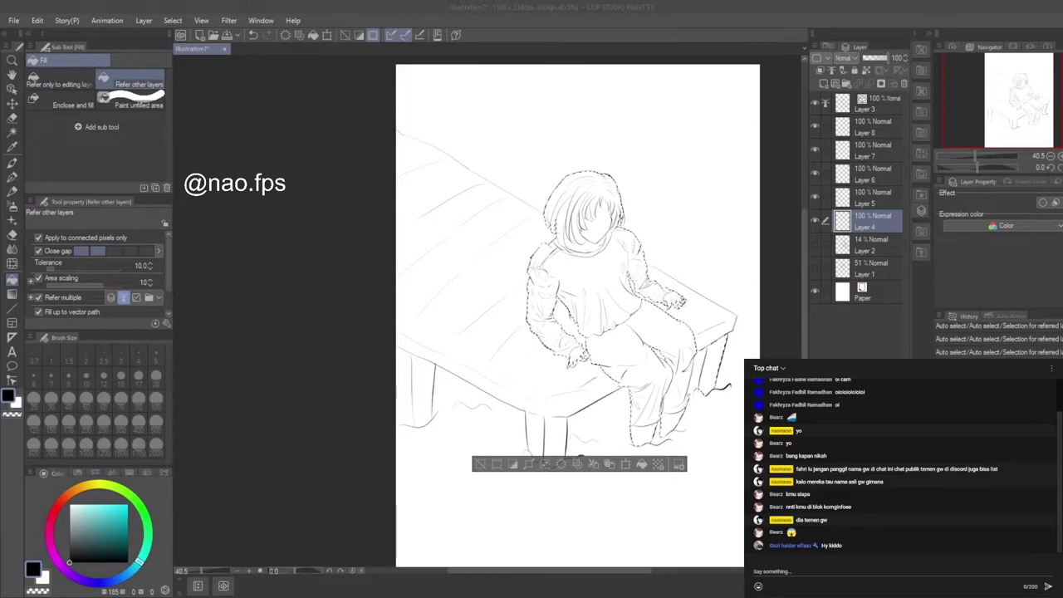
key(alt+Tab)
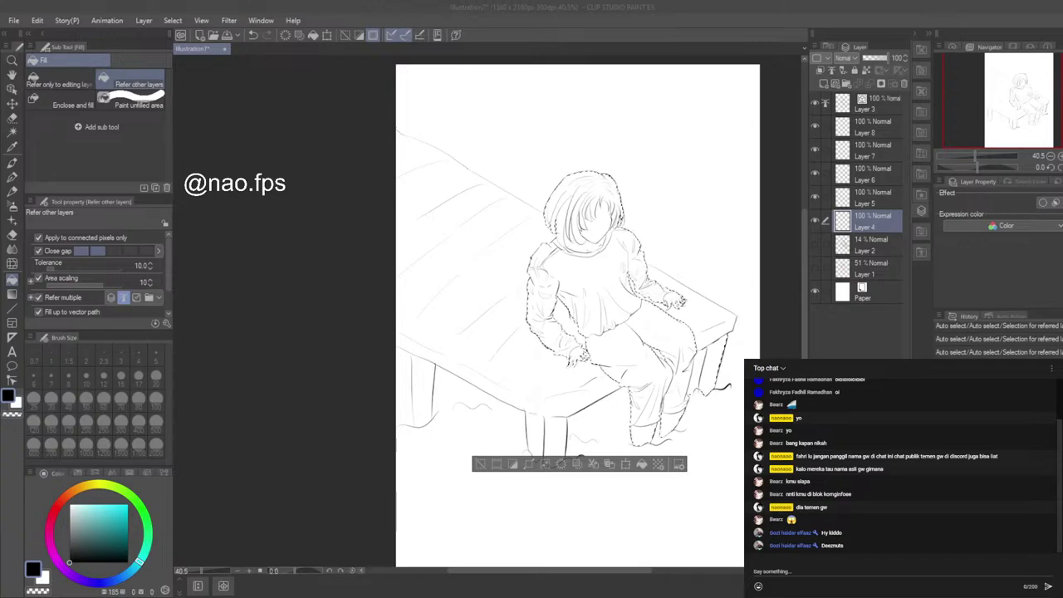
click(233, 221)
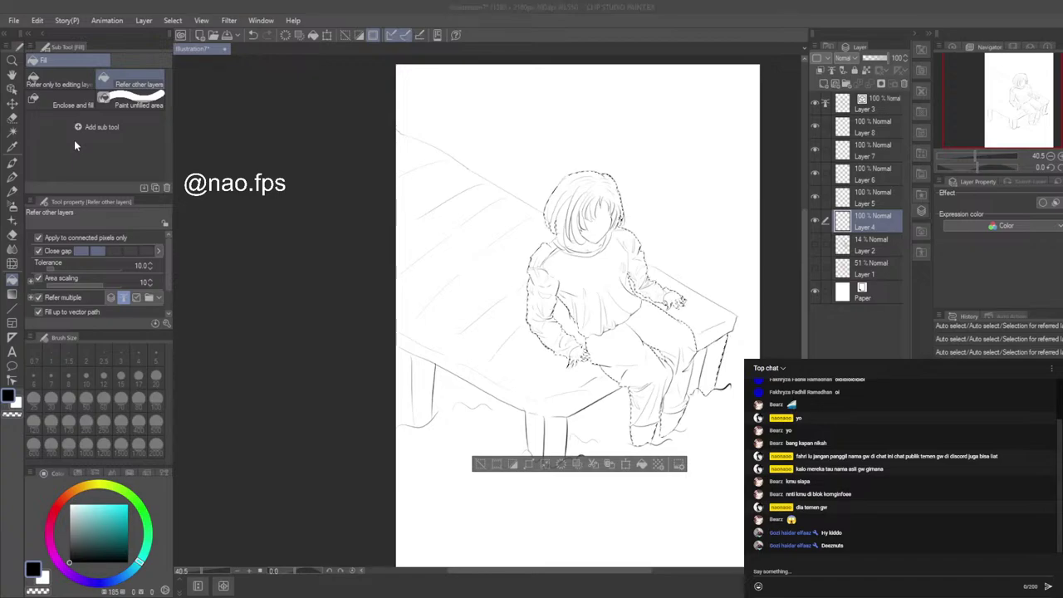
click(214, 134)
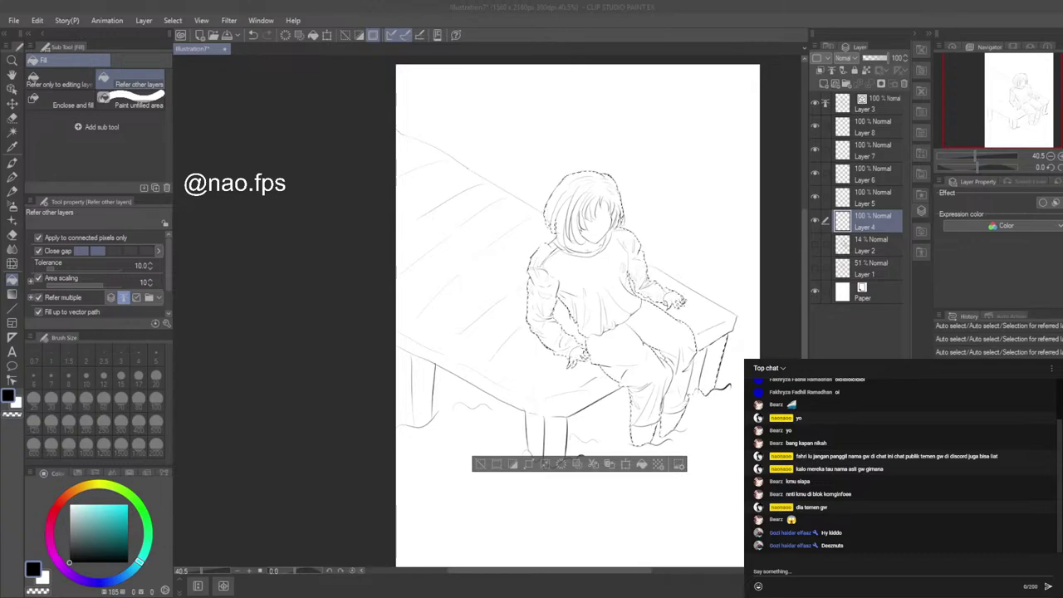
click(217, 375)
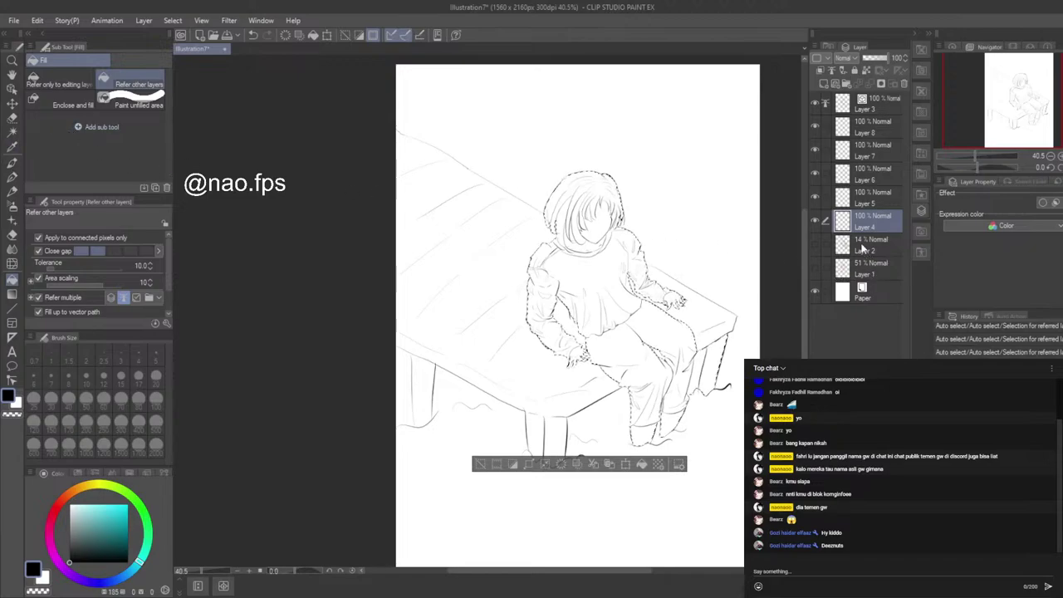
Step: With the Fill tool active, set the main colour to a muted slate blue with hue 235, saturation 17 and value 46
click(11, 176)
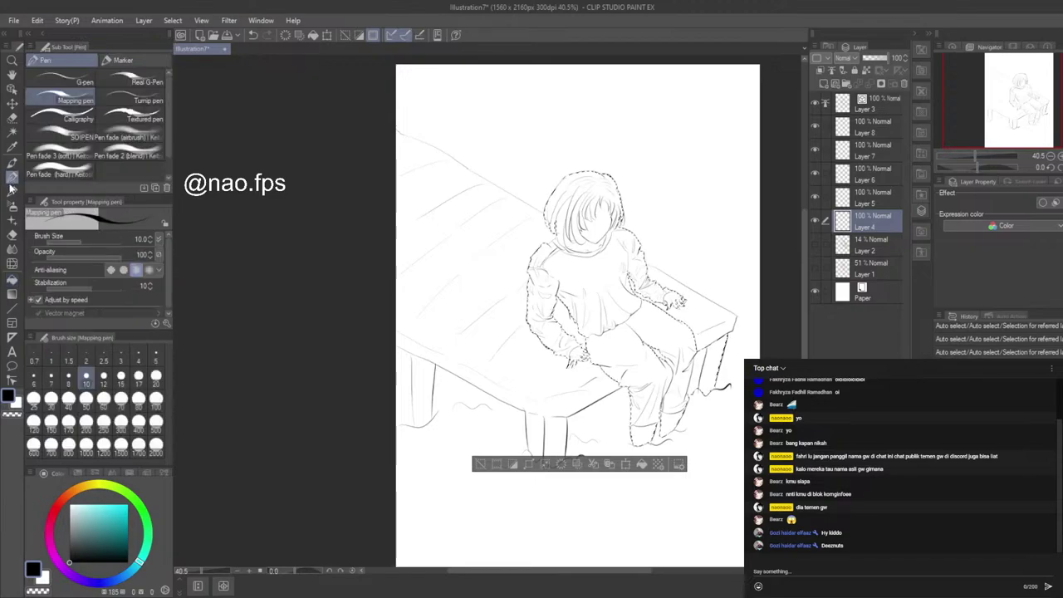
click(12, 281)
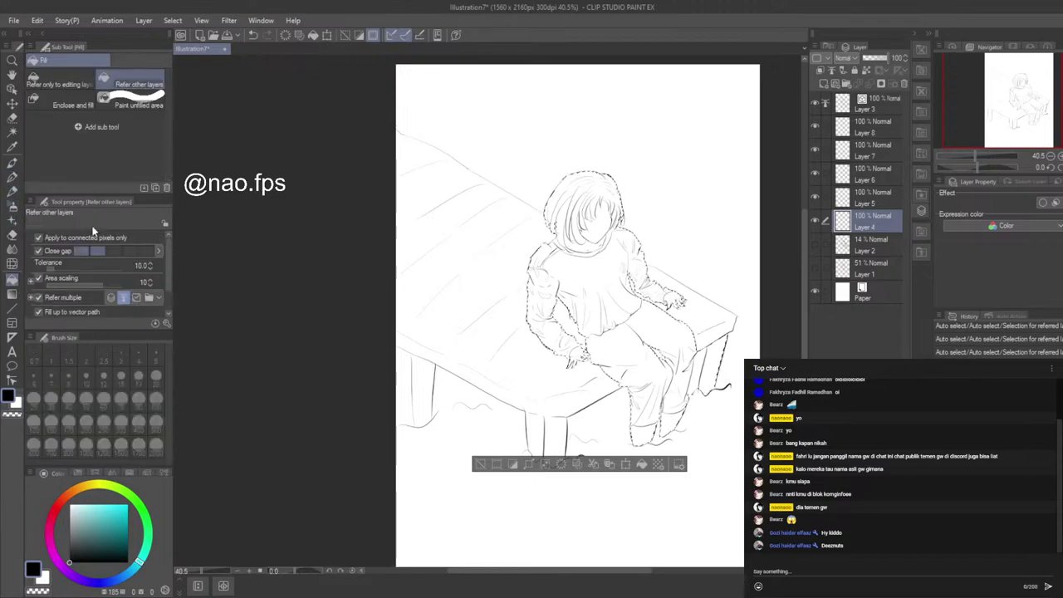
click(83, 474)
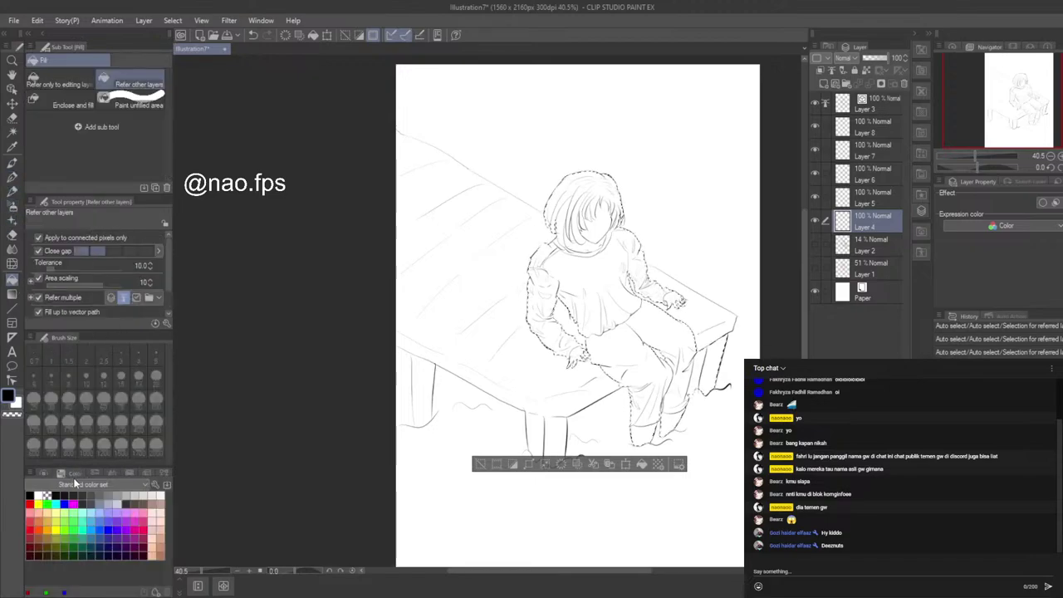
click(46, 474)
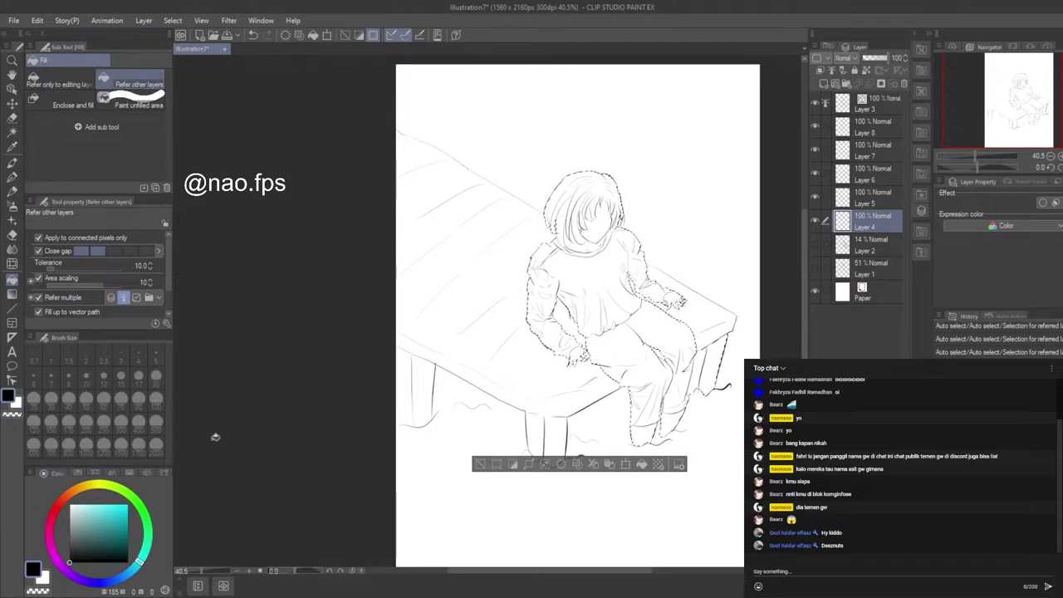
click(80, 510)
drag(78, 521, 79, 537)
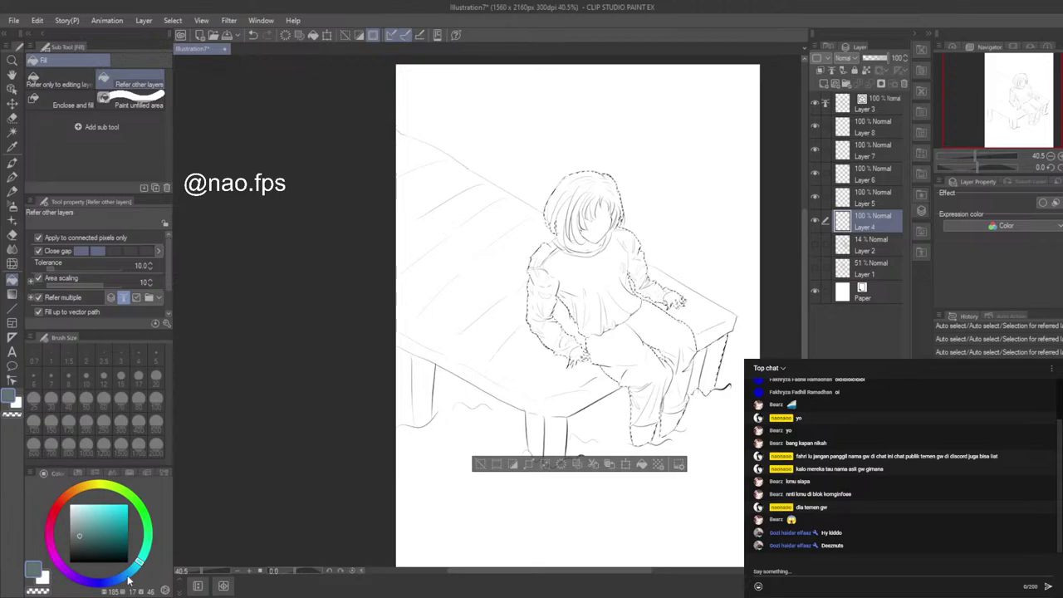
drag(126, 580, 104, 587)
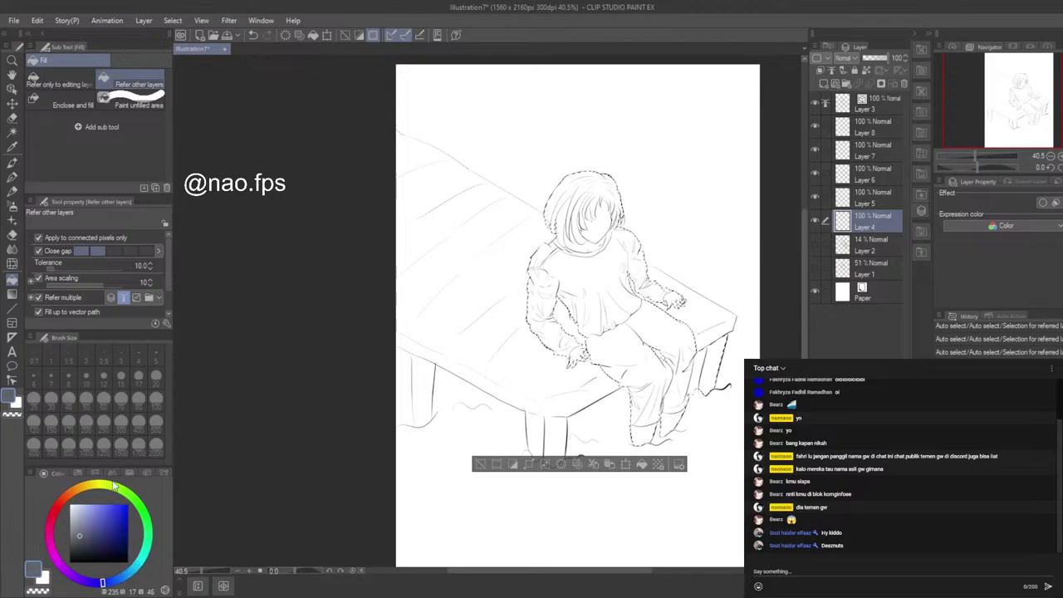
Step: Choose Enclose and fill, try a short stroke above the figure on Layer 4, and switch the selection back to the surroundings
click(73, 104)
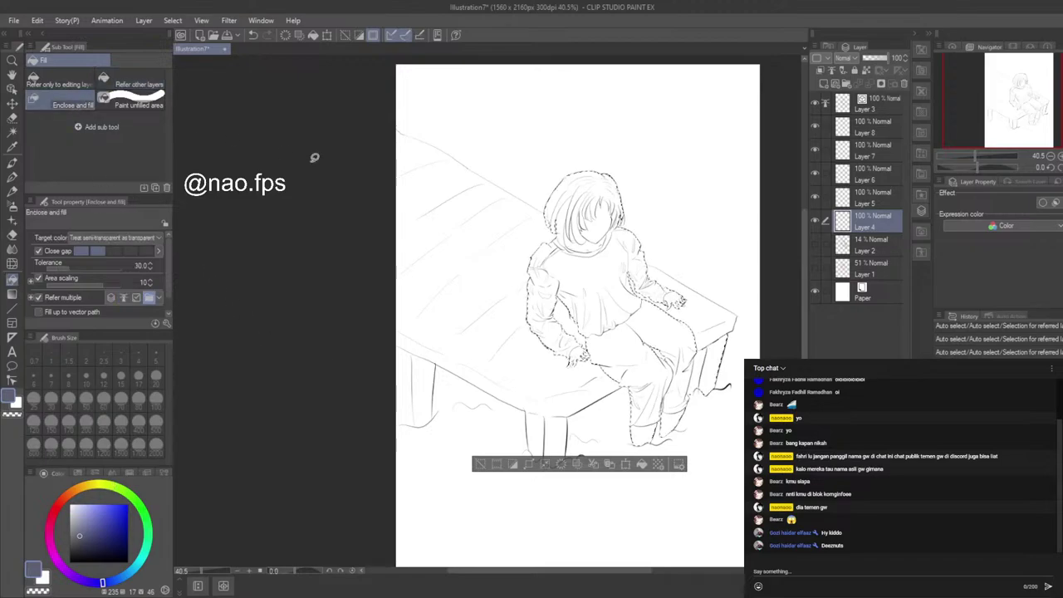
mouse_move(645, 149)
mouse_down()
mouse_move(570, 364)
mouse_move(753, 351)
mouse_move(652, 151)
mouse_up()
key(ctrl+shift+i)
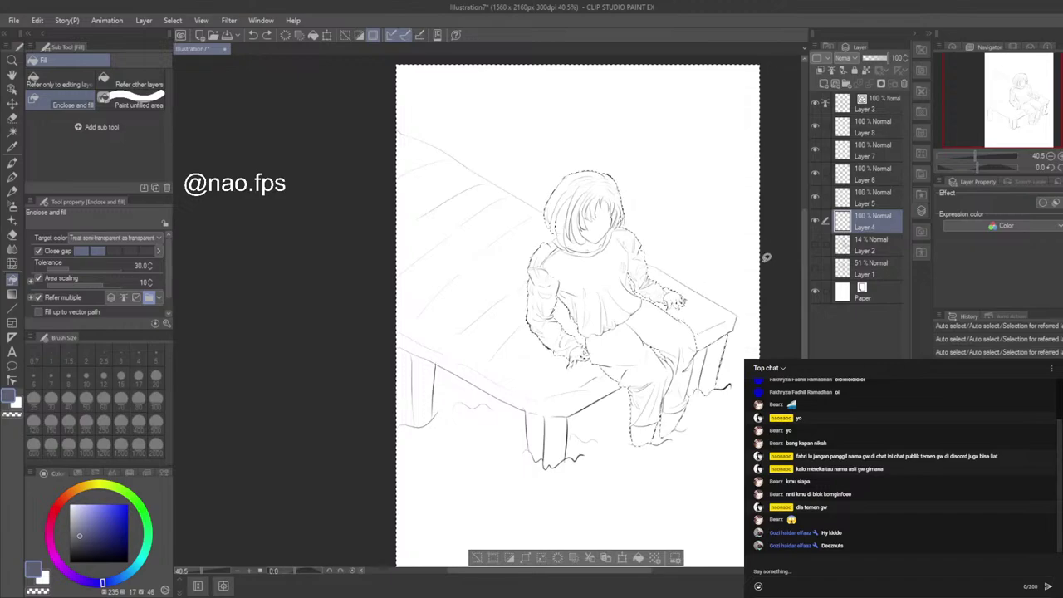
Step: On a new layer directly above Layer 4, try to fill the figure by inverting the selection and encircling it with Enclose and fill
click(829, 83)
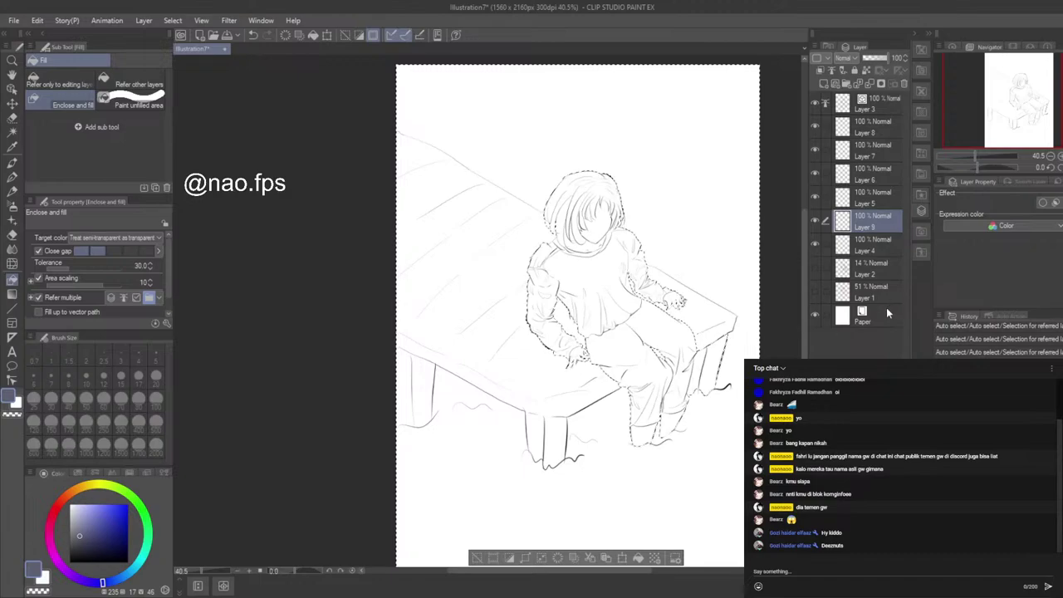
key(ctrl+shift+i)
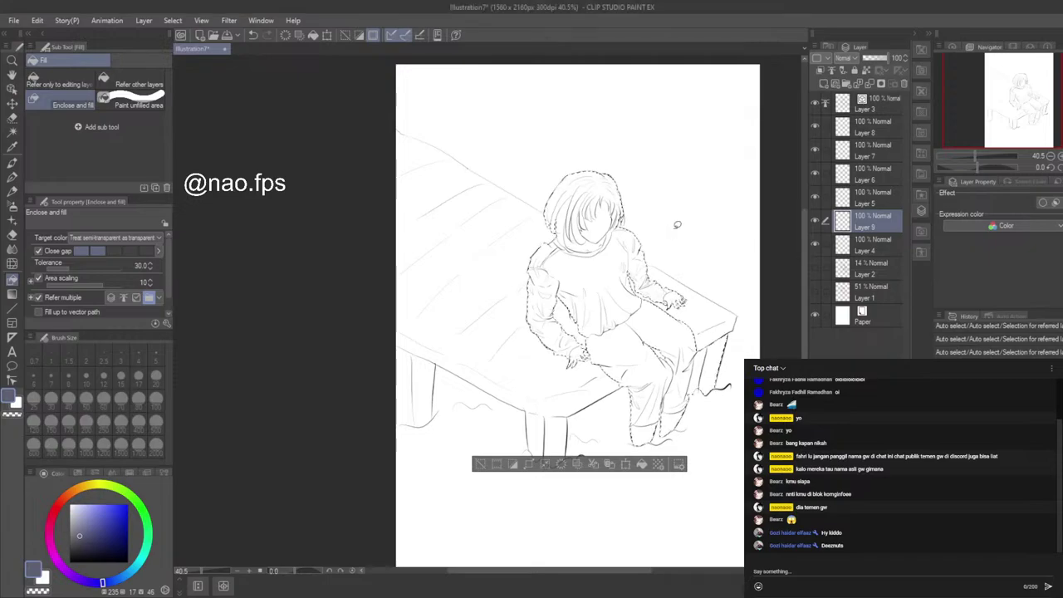
mouse_move(528, 141)
mouse_down()
mouse_move(472, 299)
mouse_move(611, 441)
mouse_up()
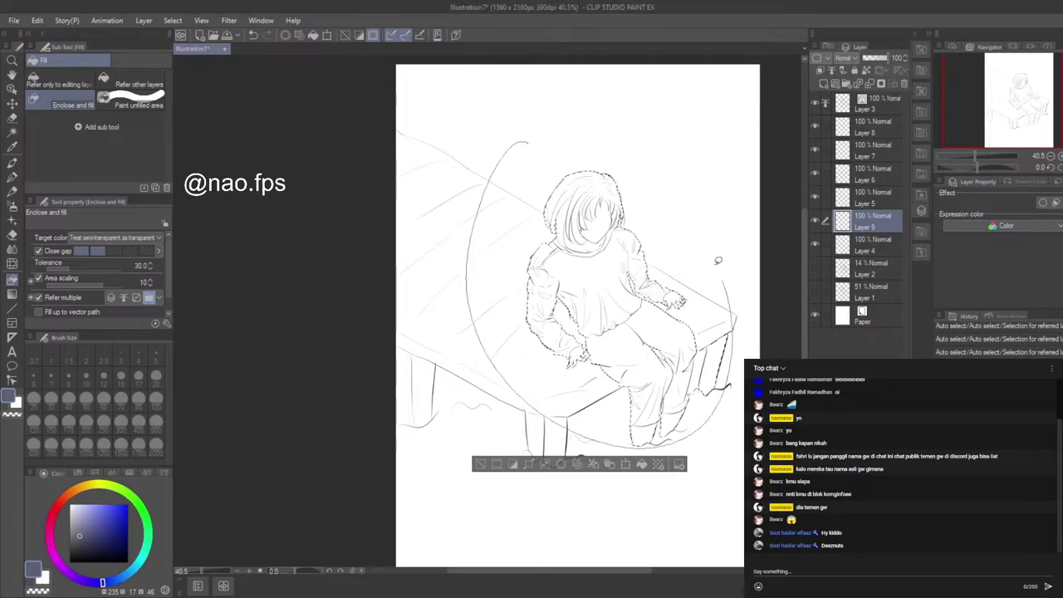
drag(719, 260, 427, 214)
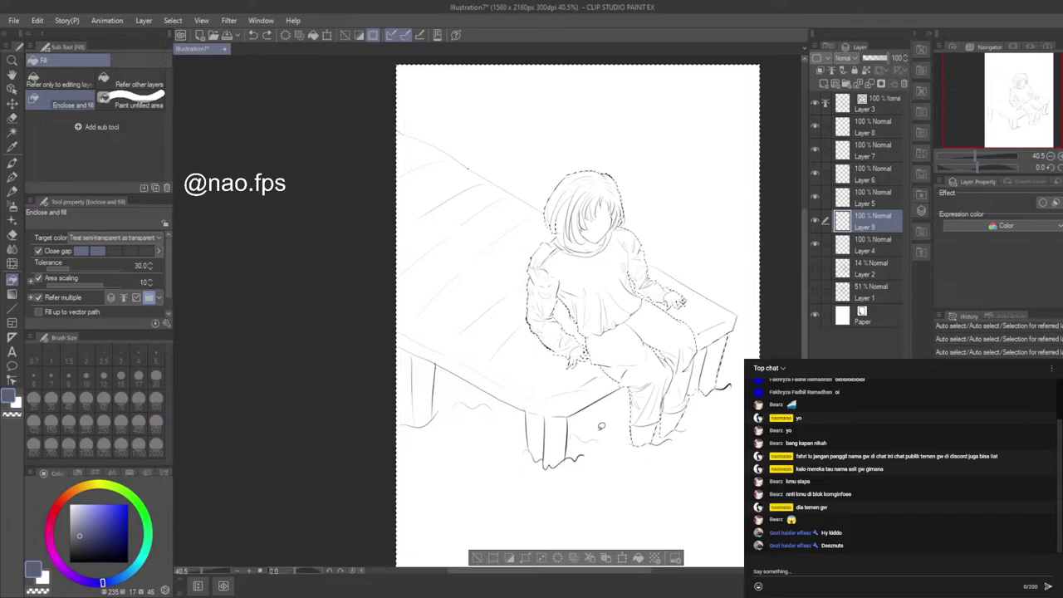
Step: Invert the selection to the figure, try filling it with slate blue on Layer 9, and undo that fill
key(ctrl+shift+i)
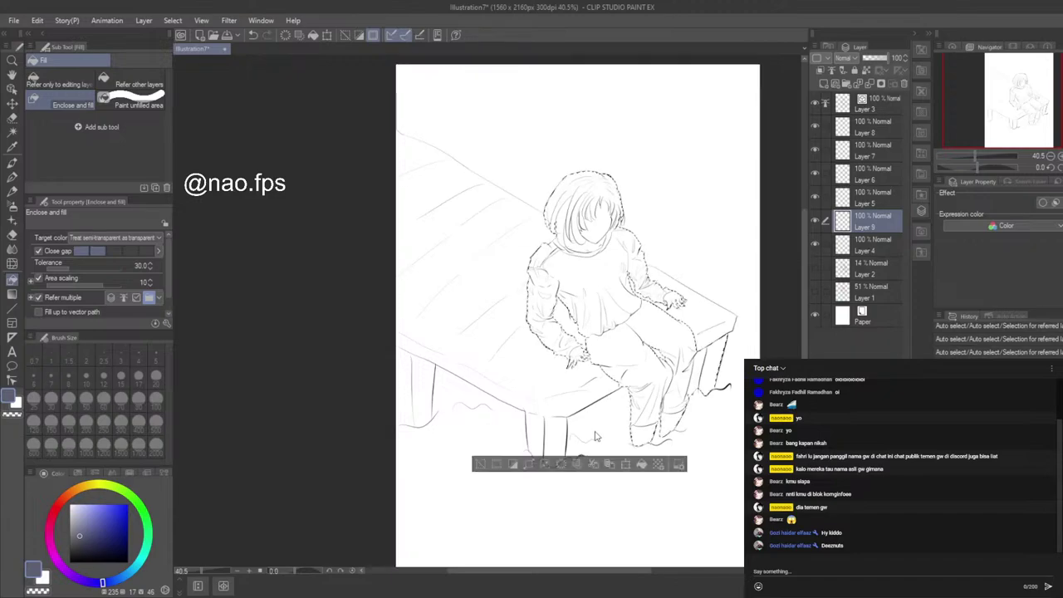
click(639, 466)
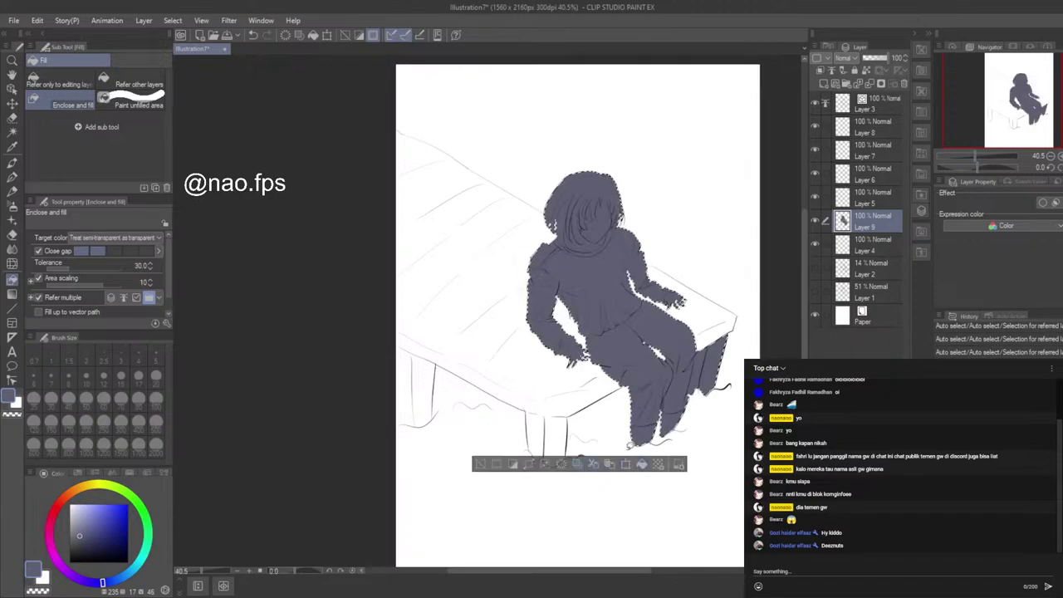
key(space)
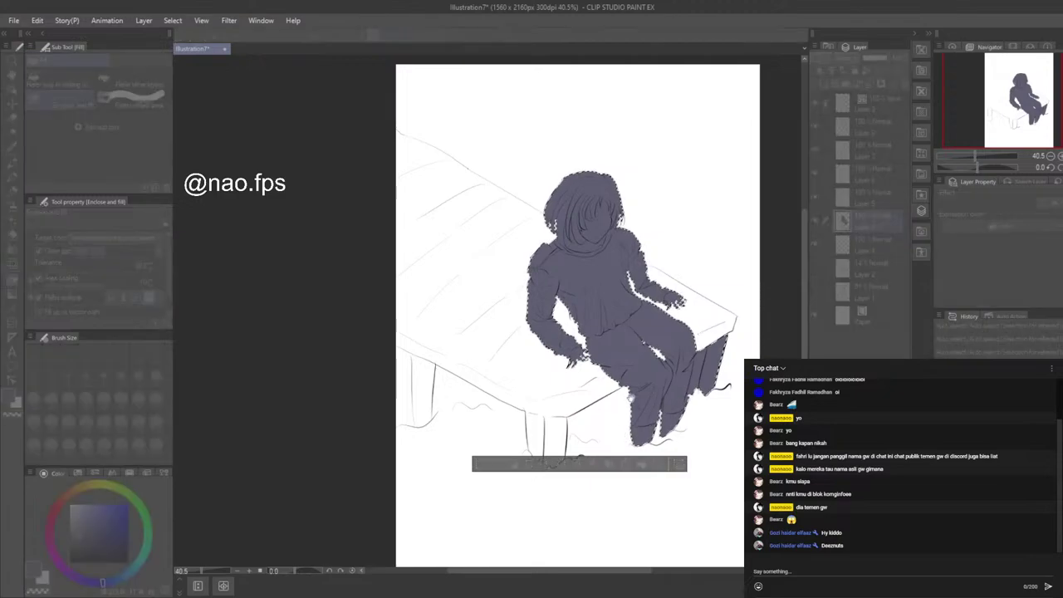
key(ctrl+z)
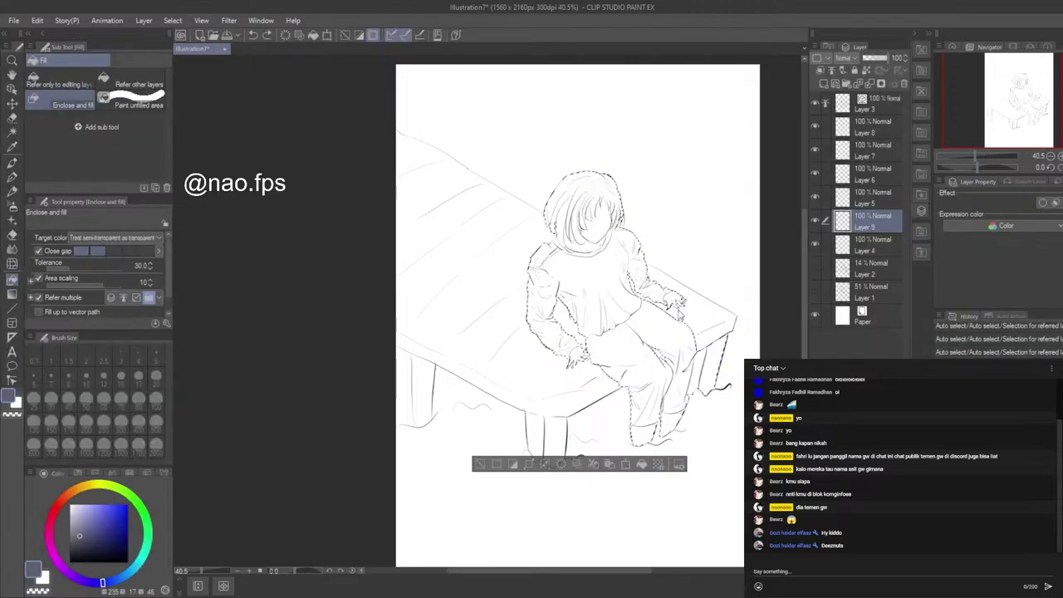
Step: Reselect the figure's surroundings with Auto select for referred layers, including the area around the pier leg beside the trousers
scroll(760, 397, up, 5)
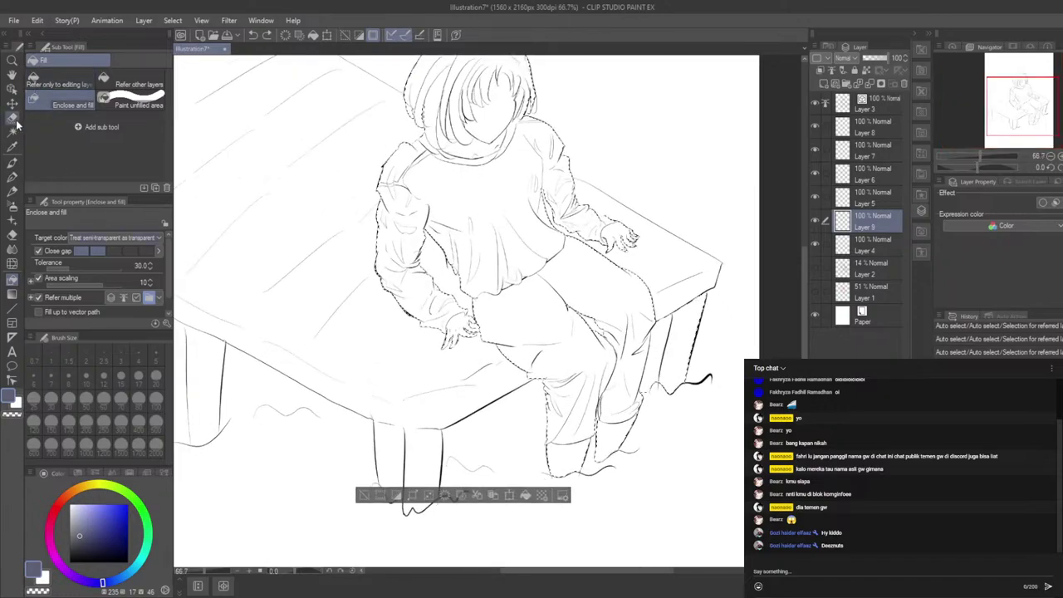
click(12, 133)
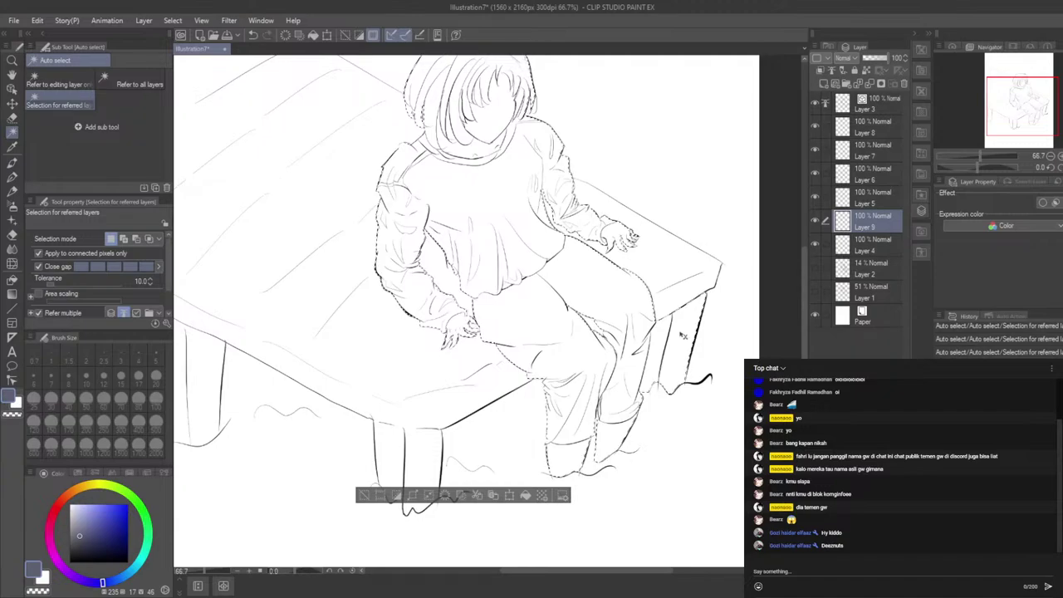
click(677, 339)
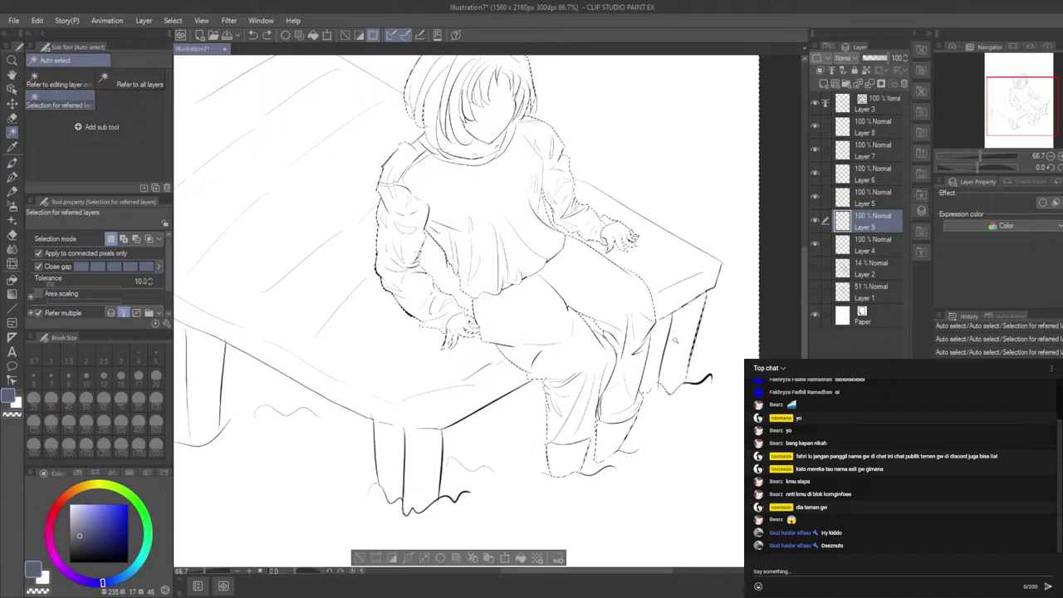
click(682, 343)
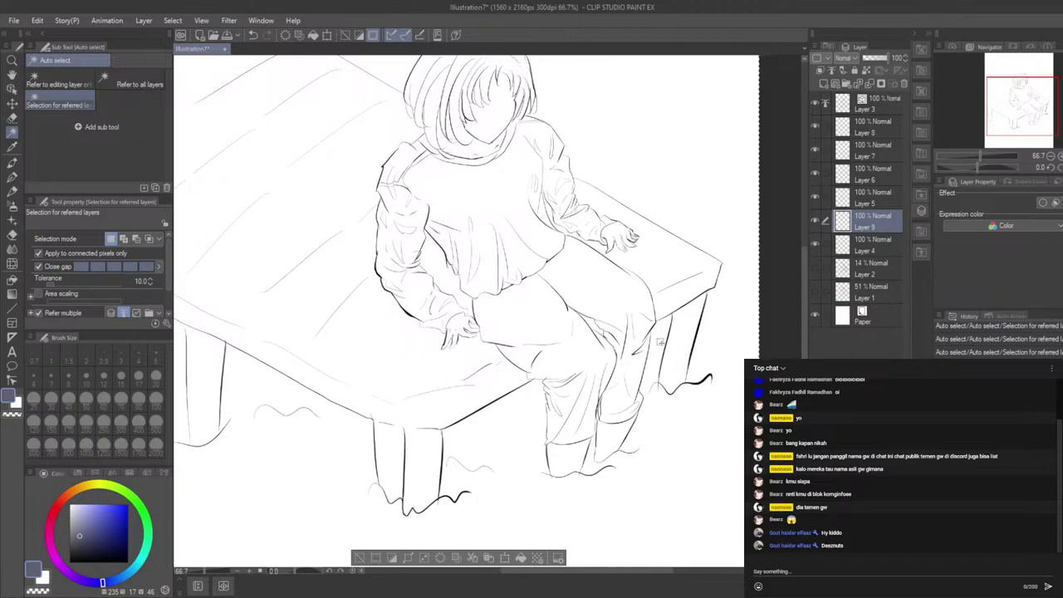
click(657, 346)
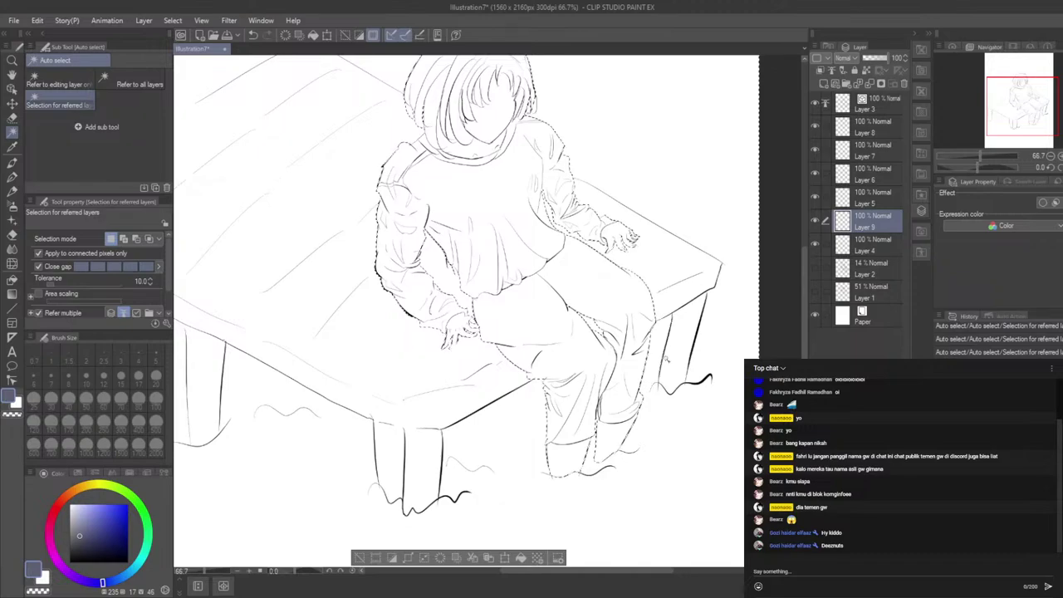
Step: Invert the selection and fill the figure on Layer 9 with the slate colour shifted slightly towards purple, and clear the selection
scroll(638, 490, down, 3)
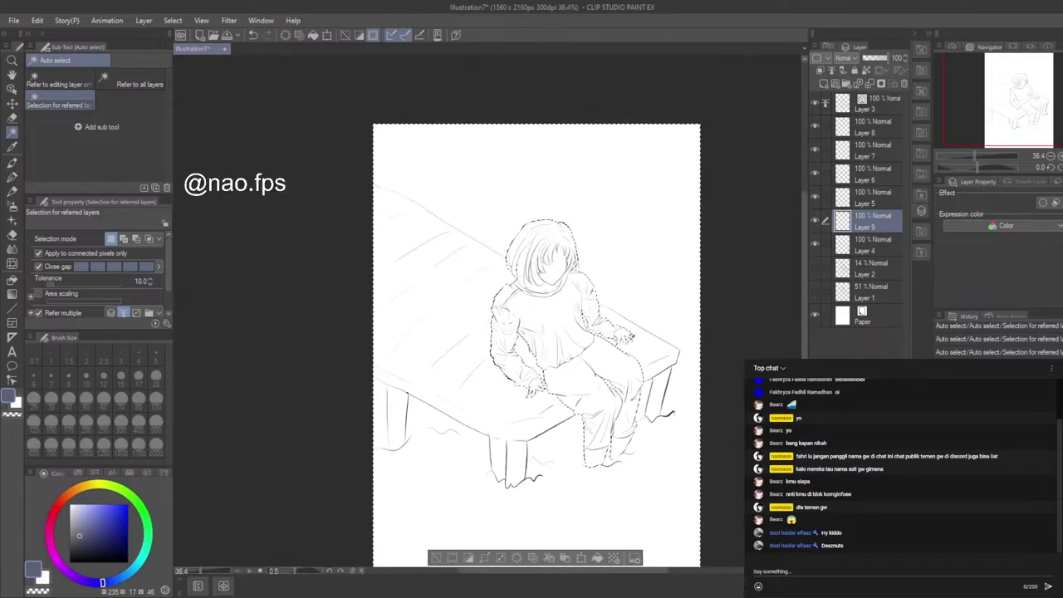
drag(806, 349, 806, 363)
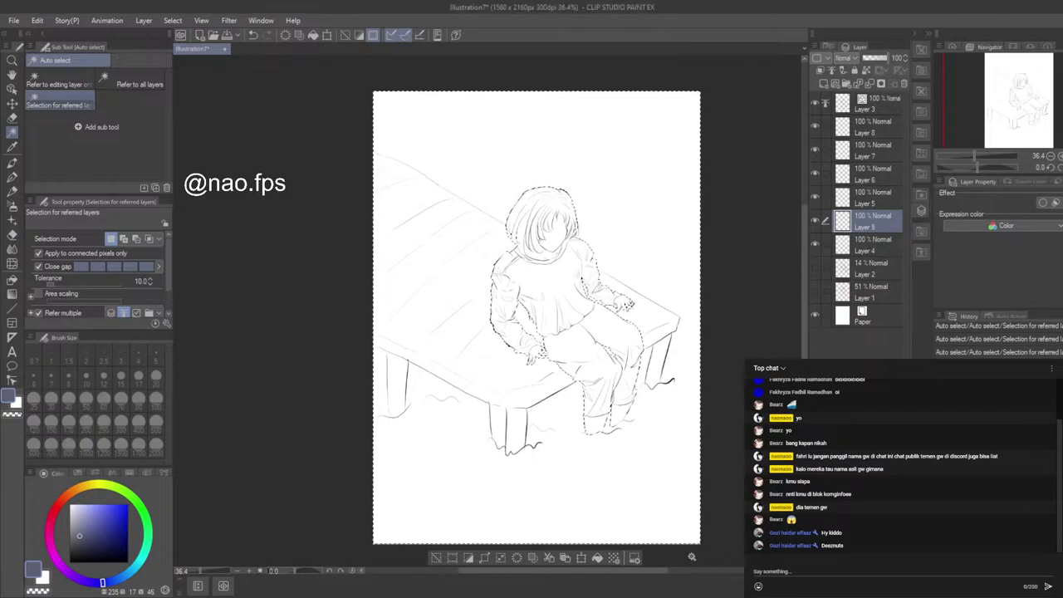
click(597, 559)
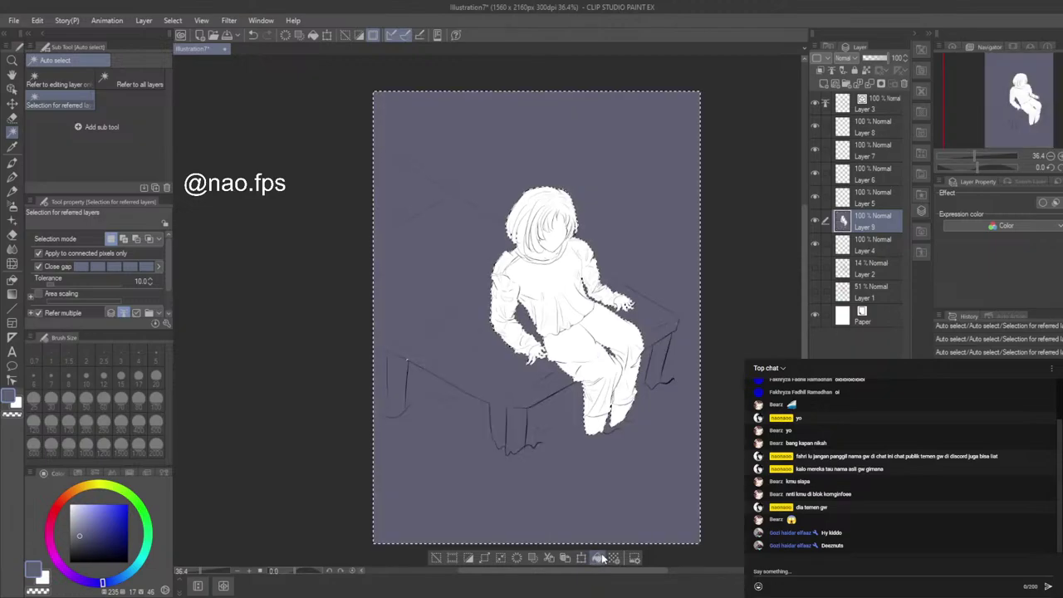
key(ctrl+shift+i)
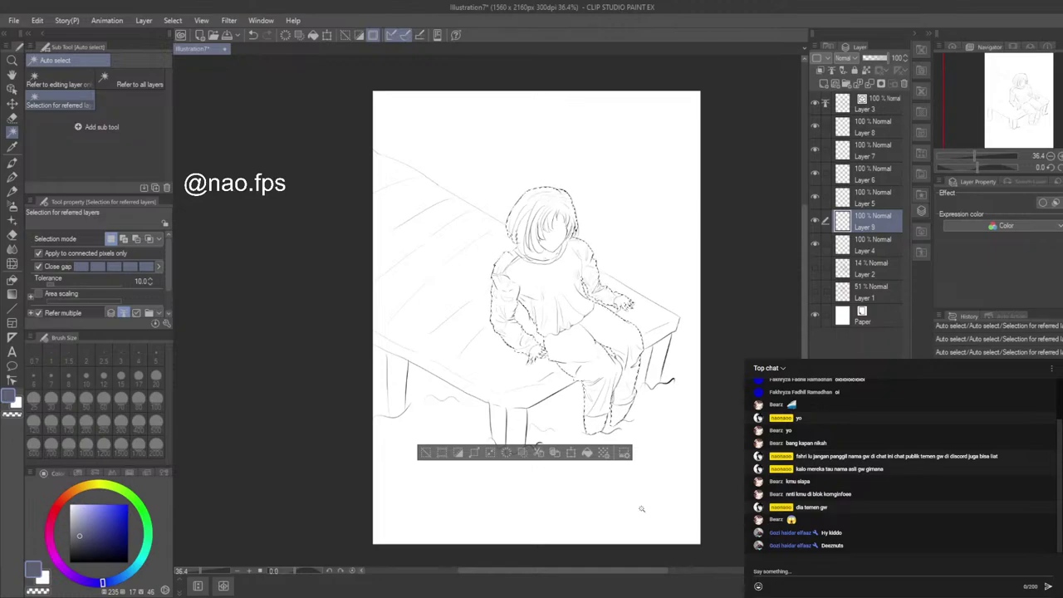
click(587, 453)
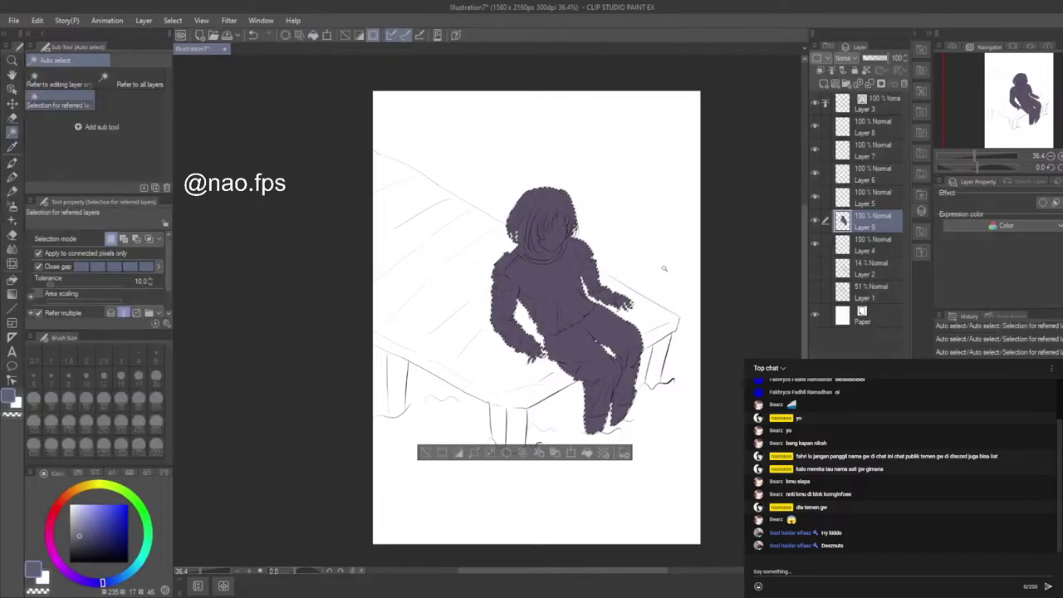
scroll(686, 287, up, 2)
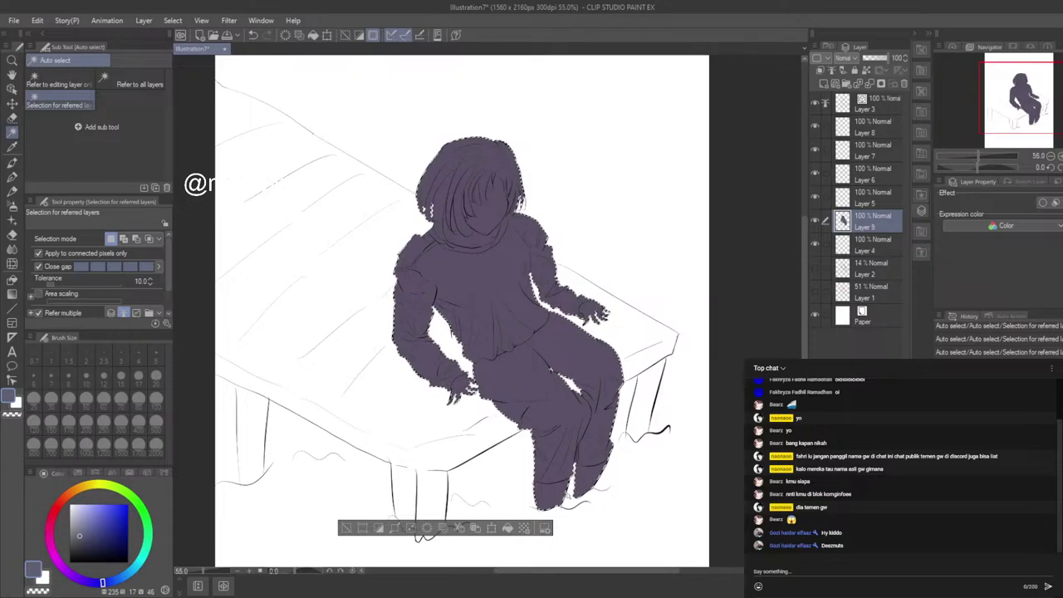
click(350, 531)
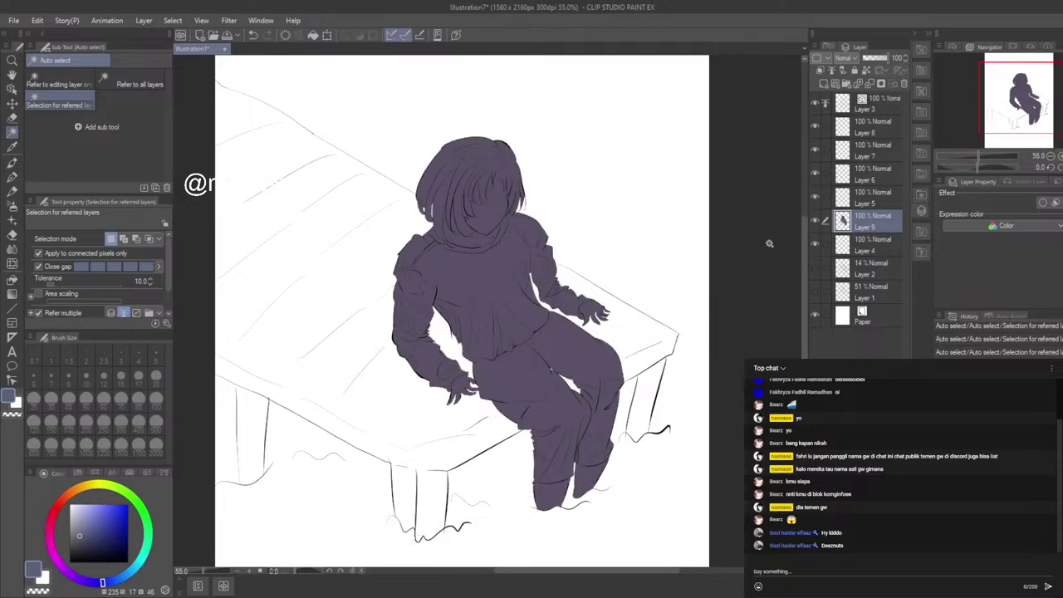
Step: Add two new layers directly above Layer 5 and make the lower one active for the Fill tool
click(887, 201)
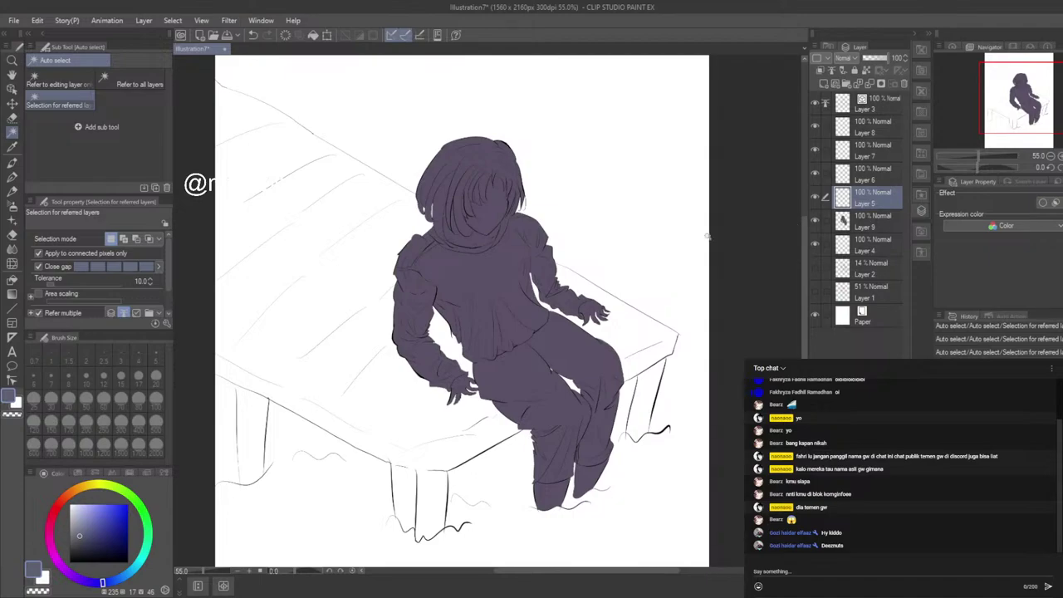
scroll(524, 204, up, 3)
scroll(328, 359, up, 1)
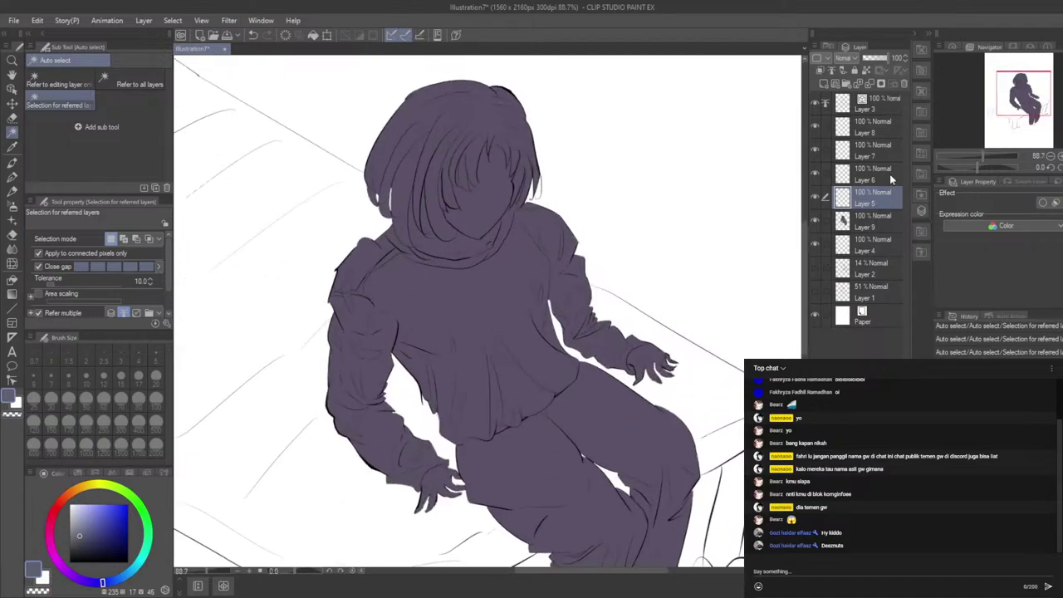
click(823, 83)
click(823, 84)
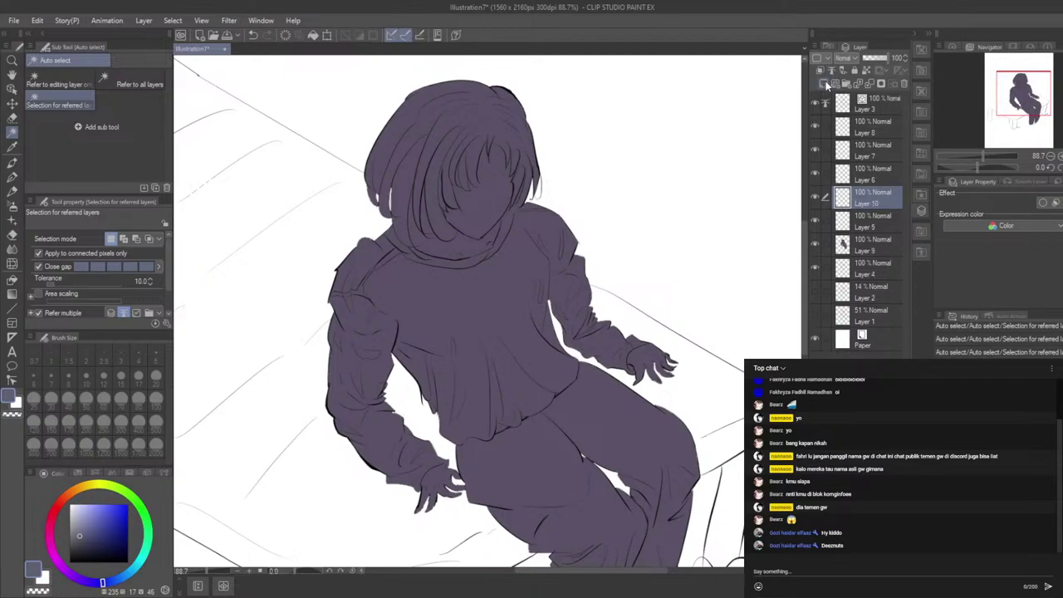
click(889, 228)
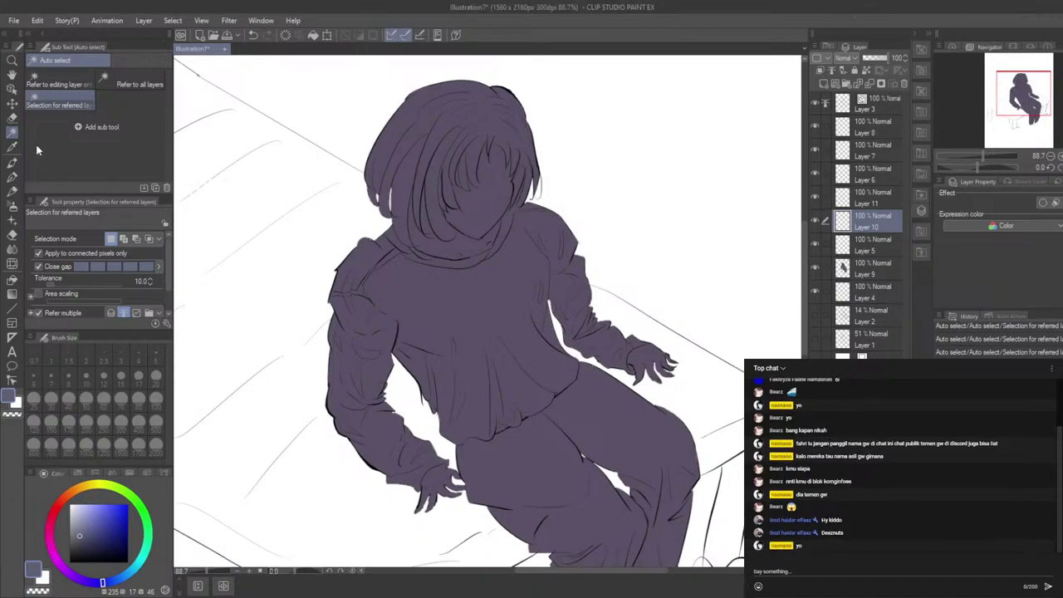
click(14, 235)
click(12, 206)
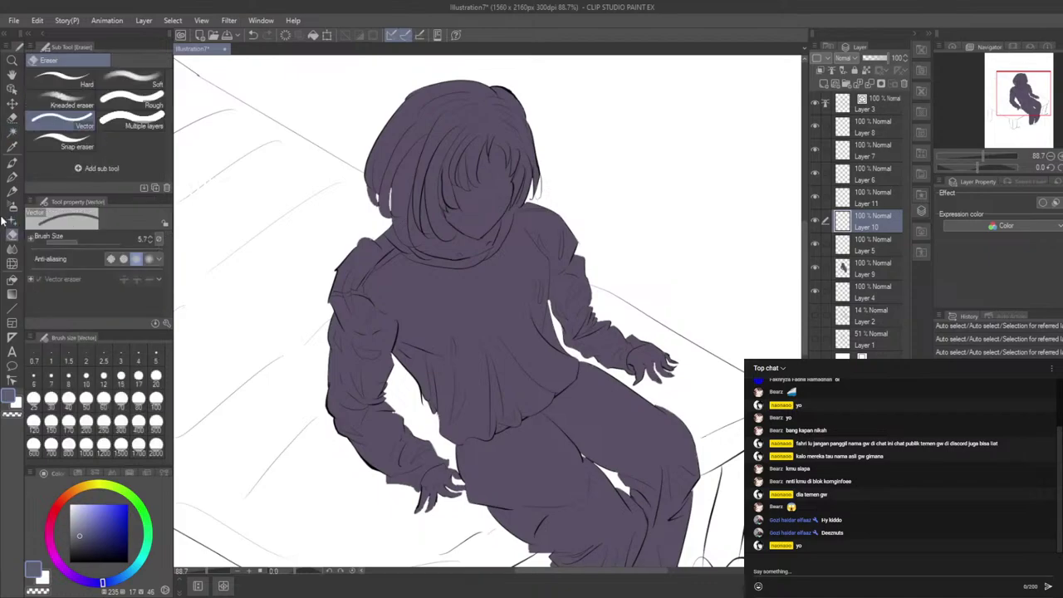
click(11, 280)
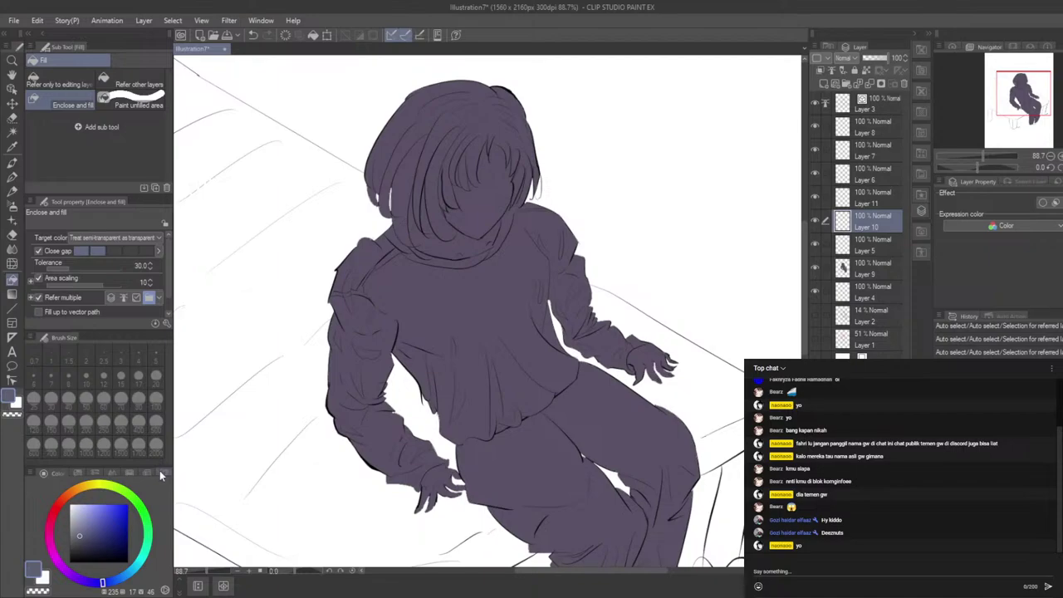
Step: Try a muted purple main colour with hue 292, saturation 25 and value 75
drag(81, 580, 59, 565)
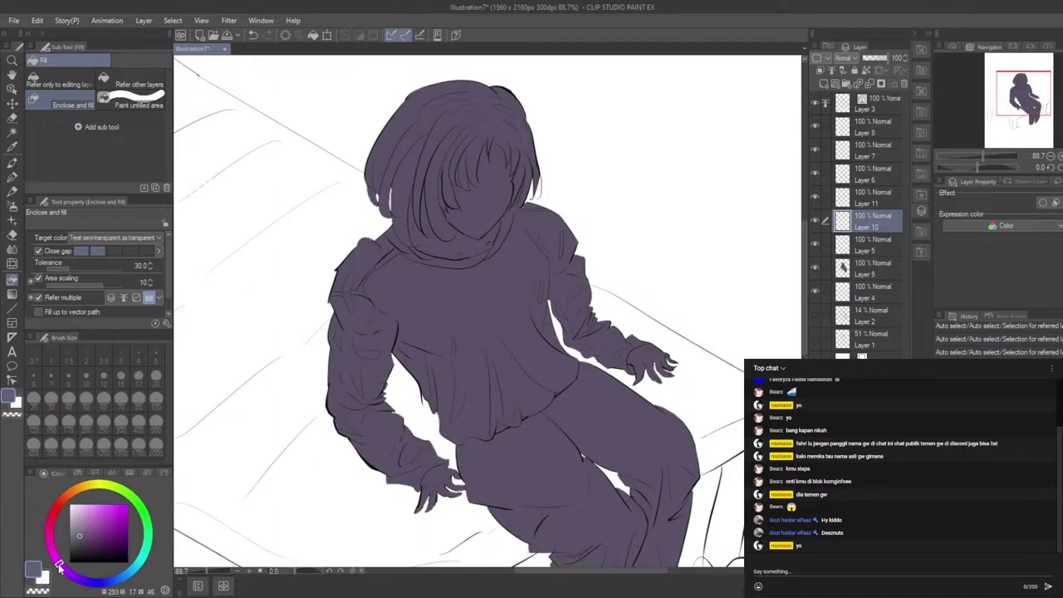
click(84, 508)
mouse_move(88, 507)
mouse_down()
mouse_move(83, 520)
mouse_move(91, 516)
mouse_up()
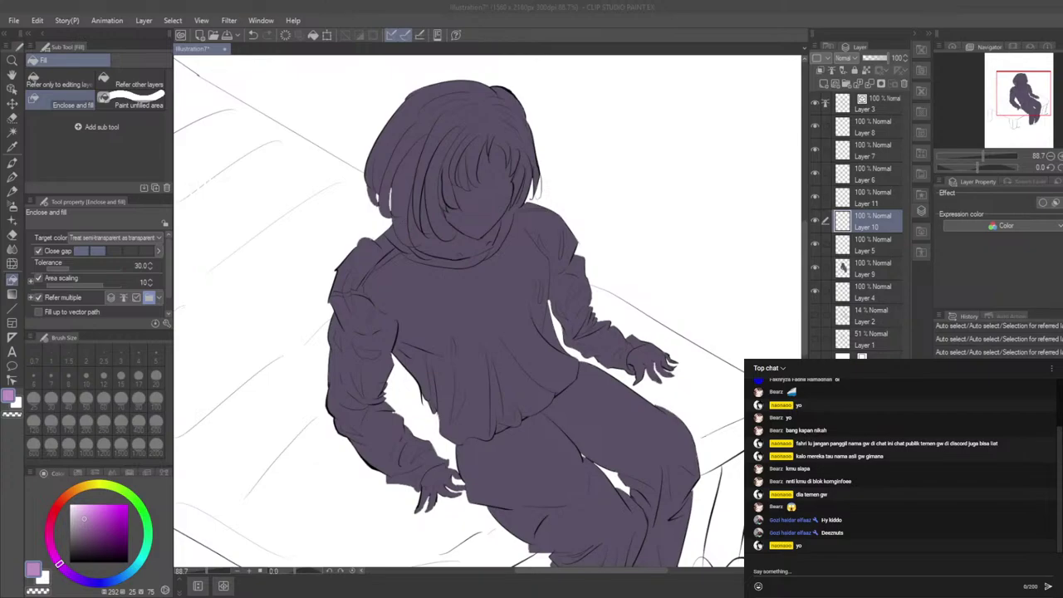
key(alt+Tab)
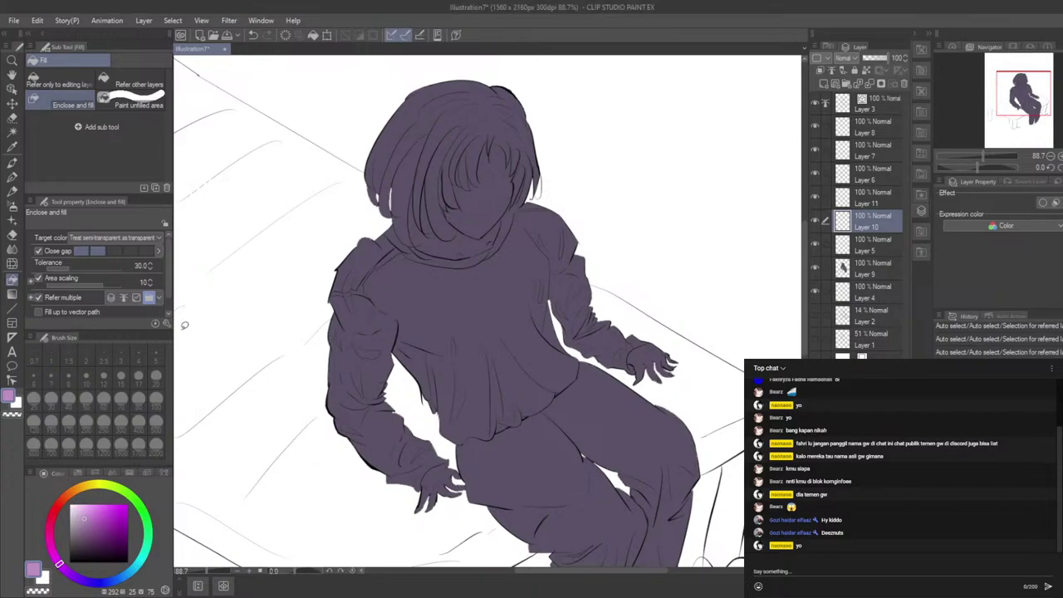
key(alt+Tab)
Step: Set the main colour to a light lilac with hue 285, saturation 27 and value 95
mouse_move(78, 578)
mouse_down()
mouse_move(91, 582)
mouse_move(80, 577)
mouse_move(70, 488)
mouse_move(93, 483)
mouse_move(126, 506)
mouse_move(105, 506)
mouse_move(118, 517)
mouse_up()
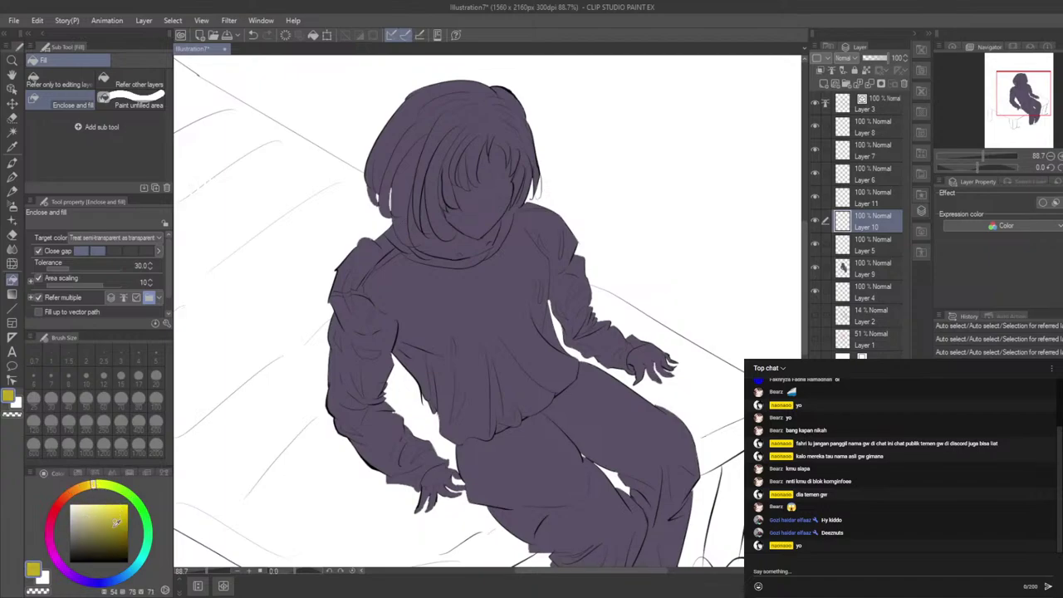
click(141, 565)
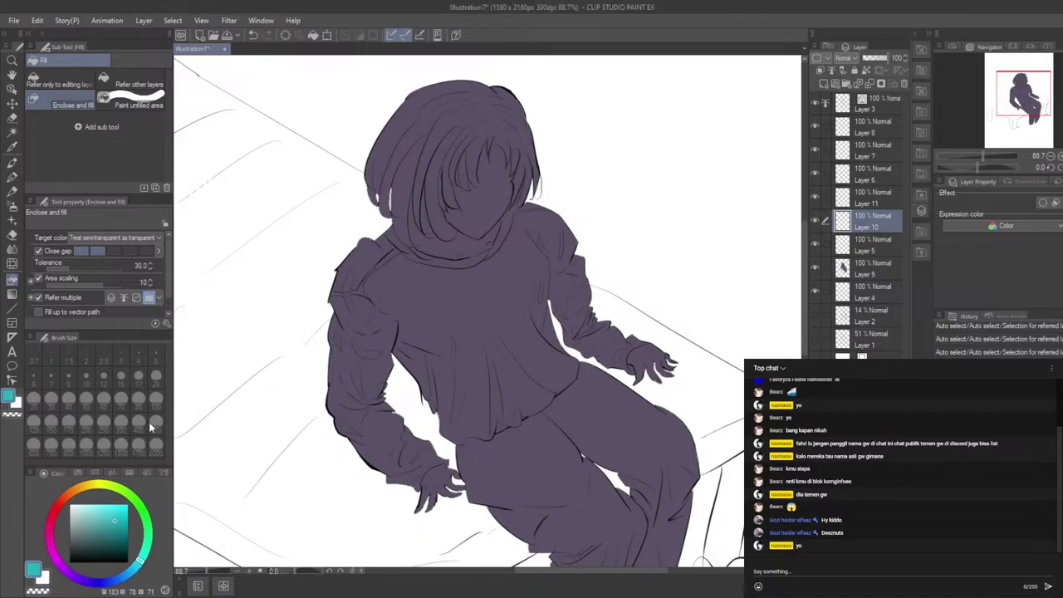
mouse_move(146, 559)
mouse_down()
mouse_move(147, 525)
mouse_move(128, 574)
mouse_move(86, 503)
mouse_move(71, 502)
mouse_up()
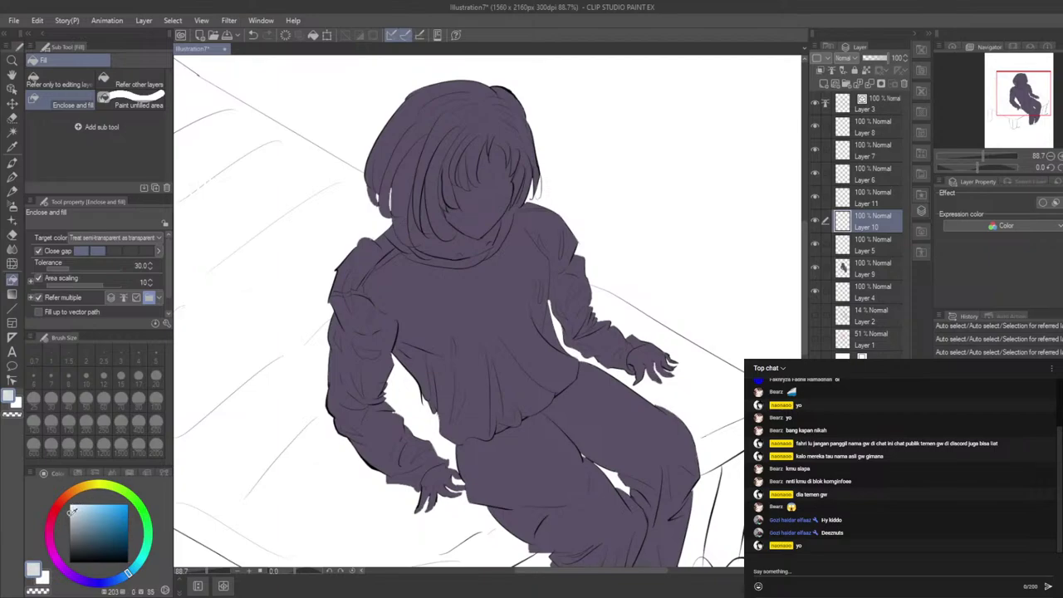
click(70, 505)
drag(88, 573, 63, 569)
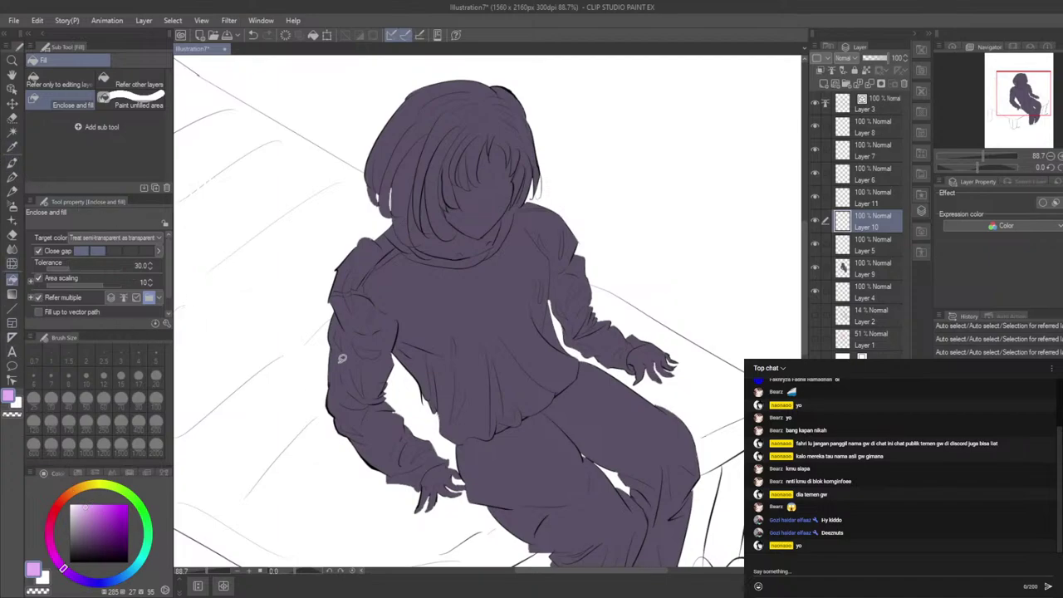
Step: Fill the sweater's body, sleeves and the shoulder beside the hair with lilac on Layer 10, using Refer other layers
click(127, 301)
click(129, 84)
click(454, 313)
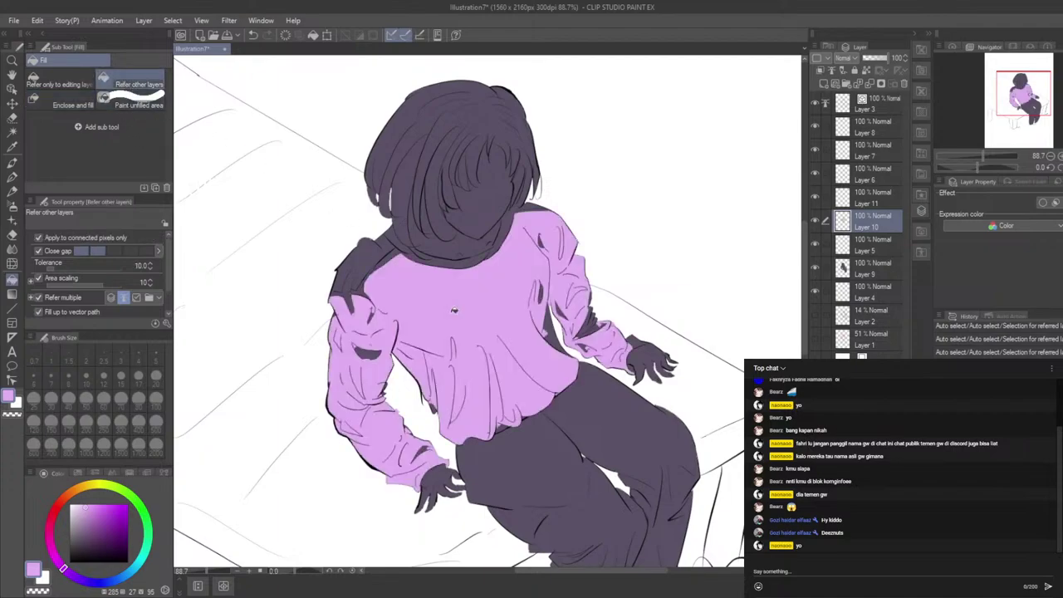
click(370, 353)
click(359, 291)
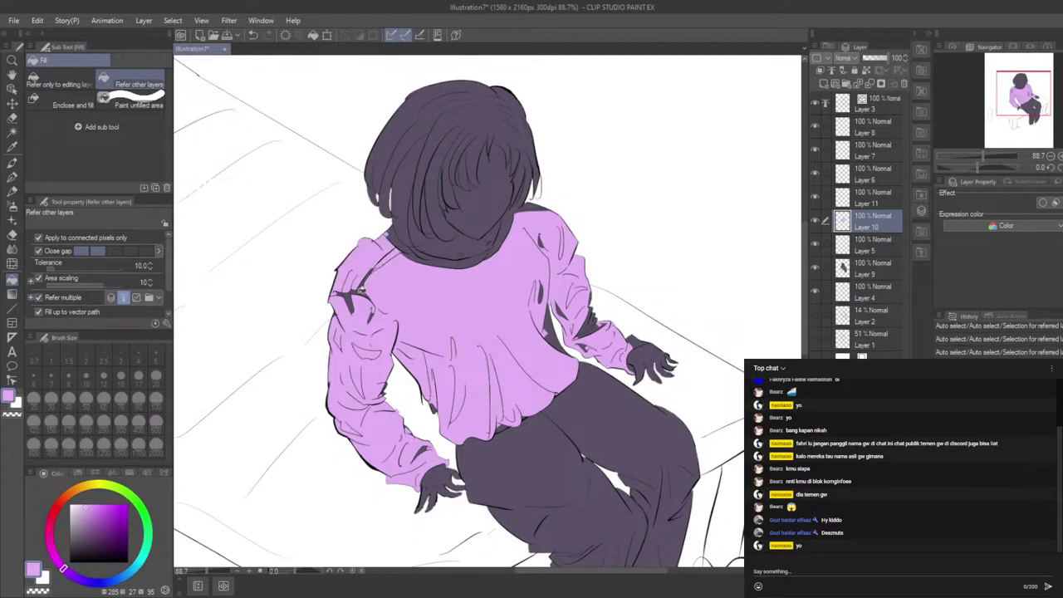
click(362, 289)
Step: Fill the leftover slate gaps between the fold lines of both sleeves with lilac on Layer 10, using Refer other layers
click(555, 333)
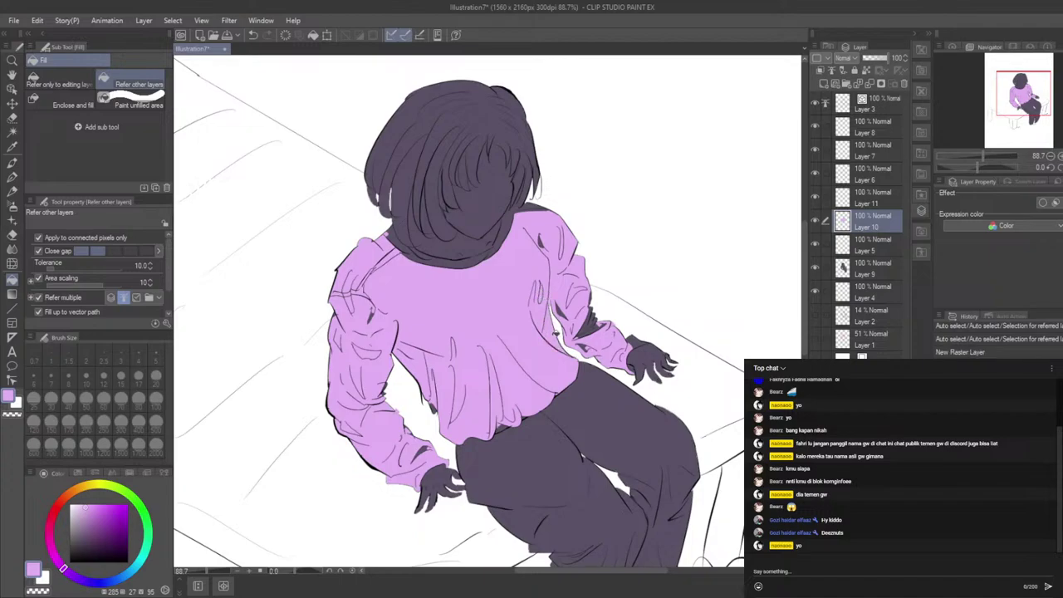
click(592, 322)
click(595, 326)
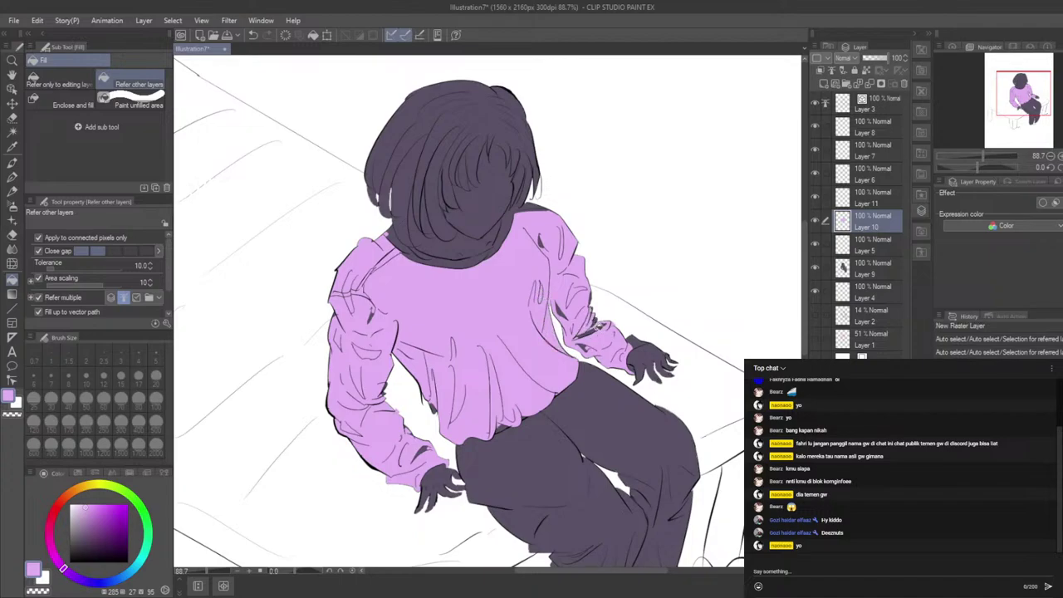
click(596, 322)
click(591, 332)
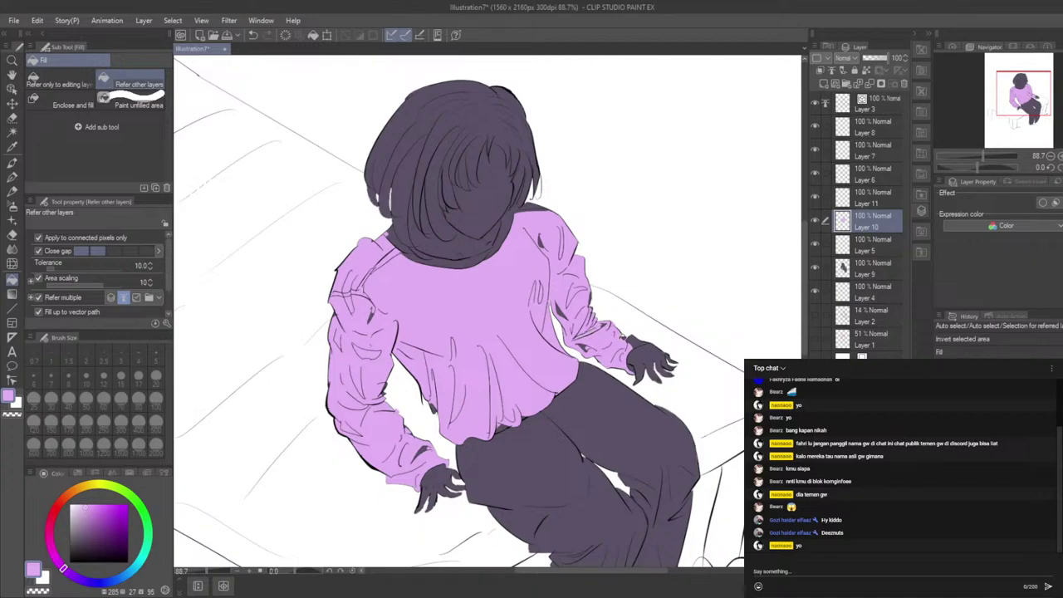
click(634, 341)
key(ctrl+d)
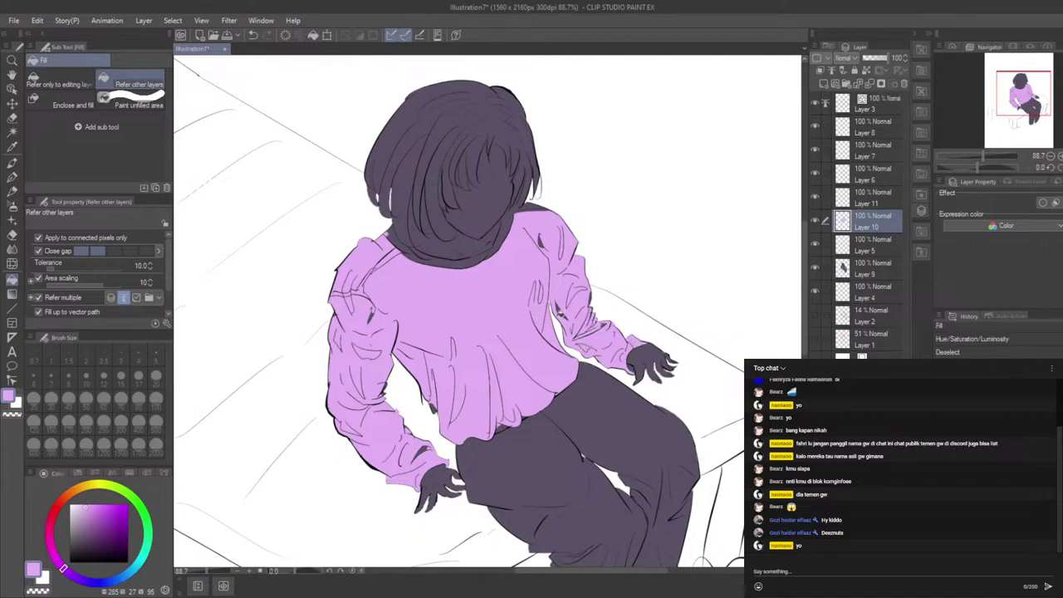
key(ctrl+shift+n)
key(ctrl+shift+n)
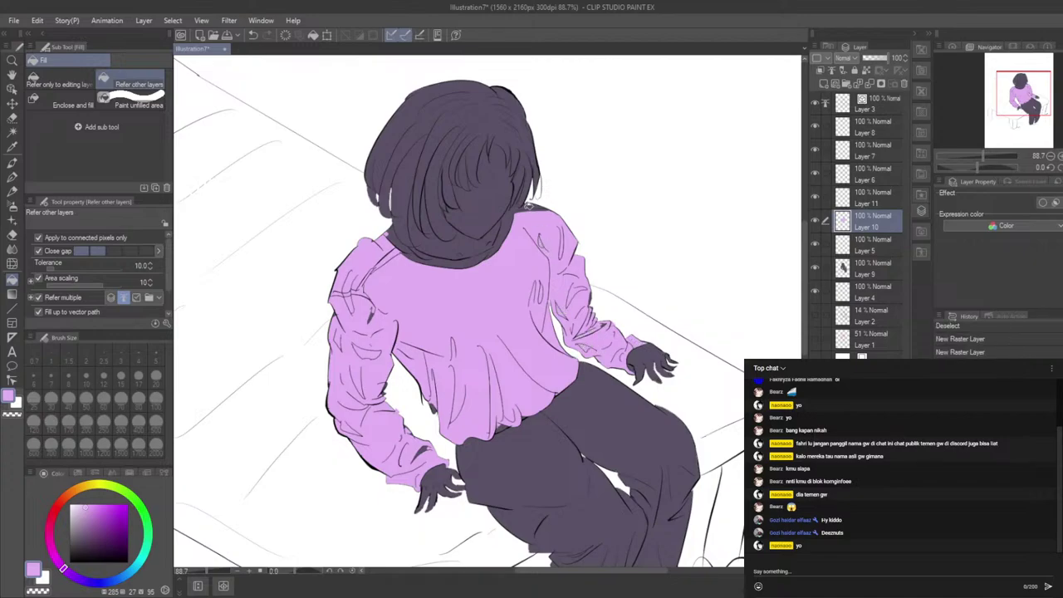
Step: Fill the sweater's shoulder seam and collar band with lilac, undoing the fill that spills onto the neck
click(535, 208)
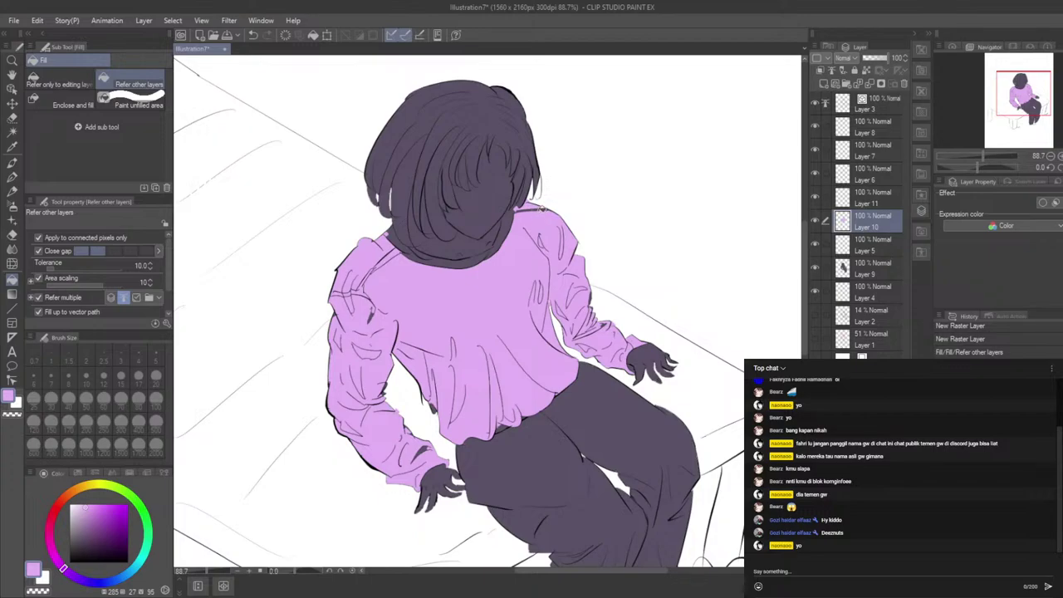
click(542, 210)
scroll(546, 212, up, 2)
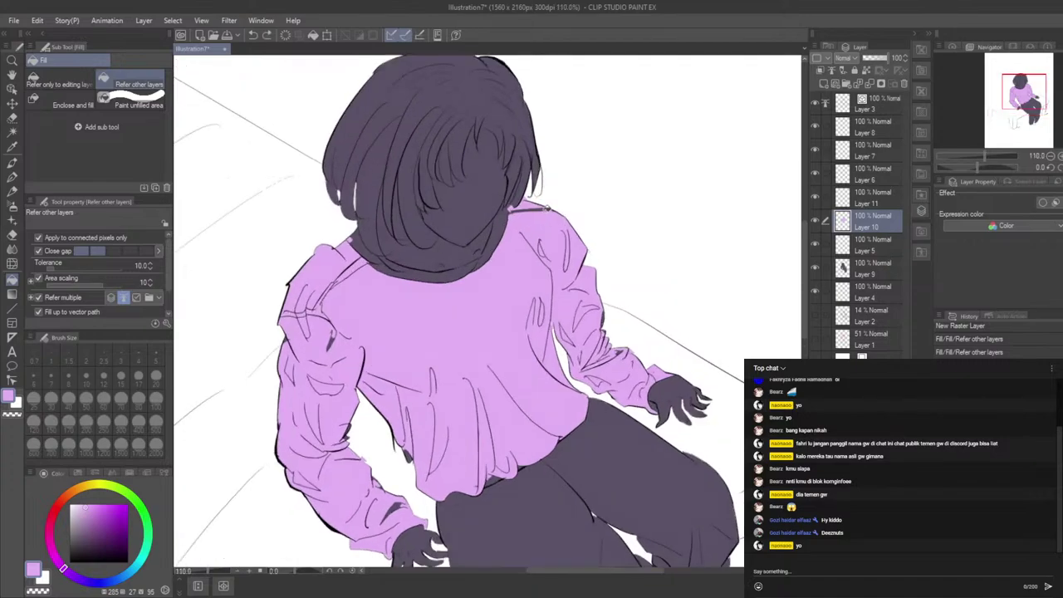
click(544, 209)
click(364, 243)
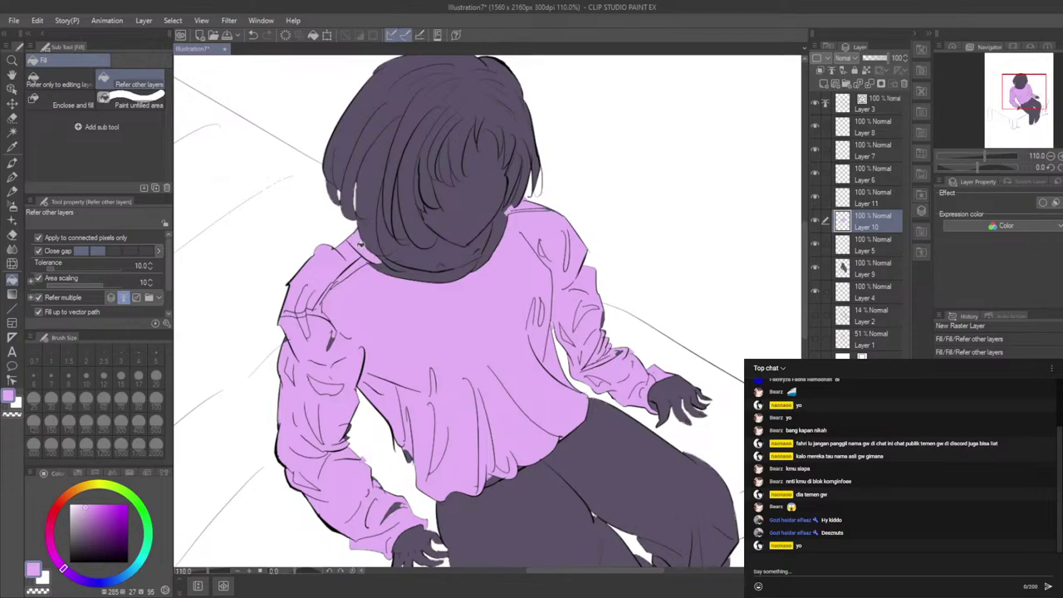
click(413, 276)
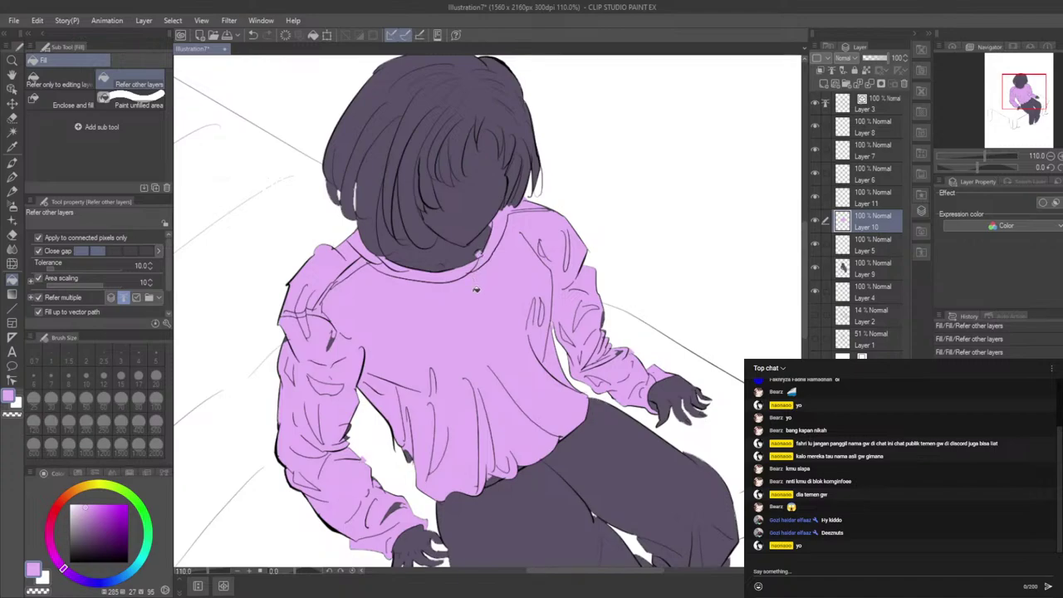
key(ctrl+z)
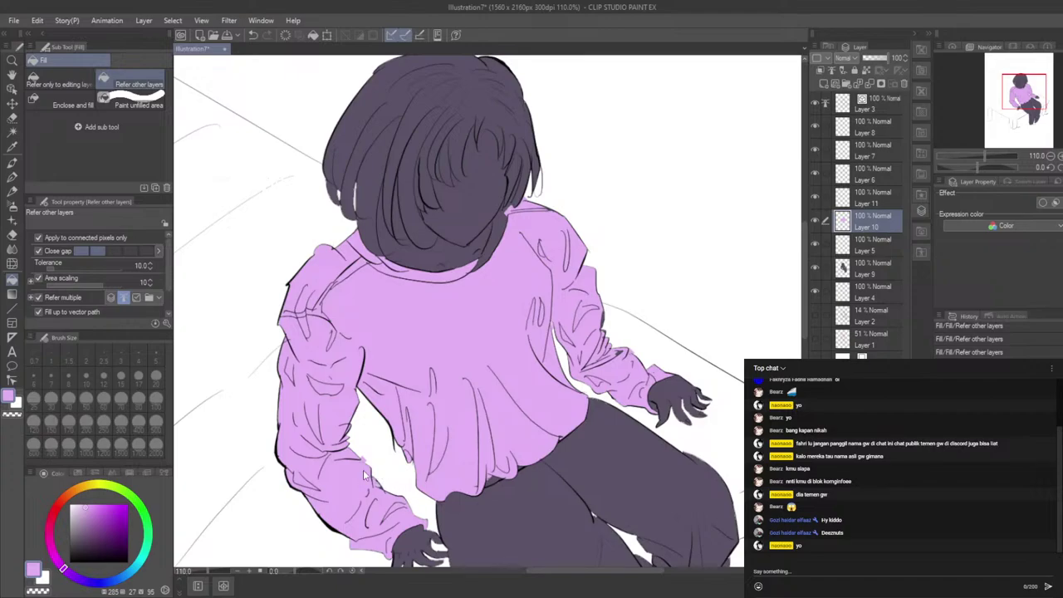
scroll(366, 472, down, 2)
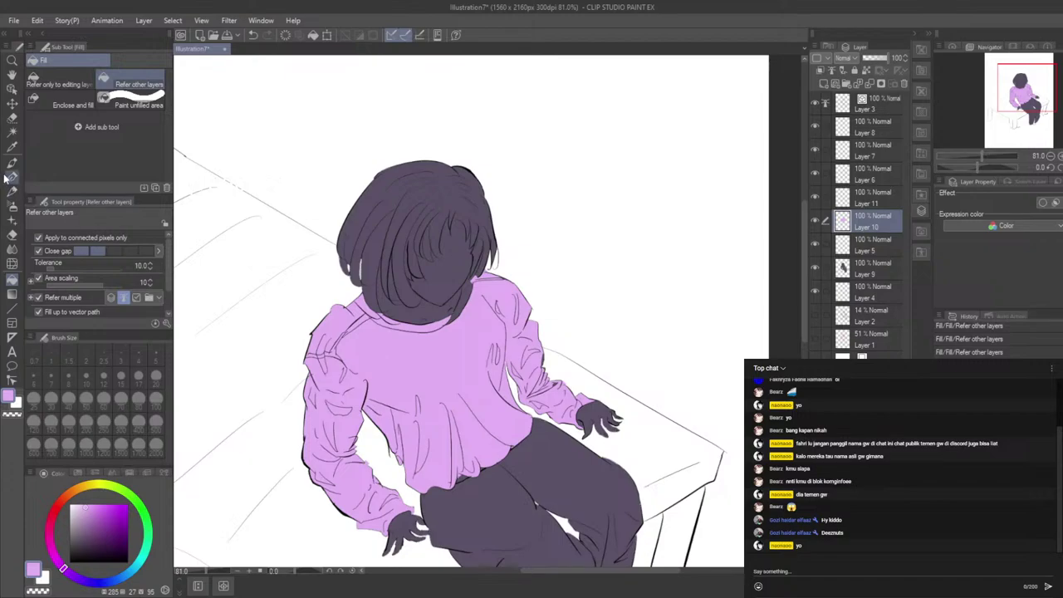
Step: Try Enclose and fill with lilac around the face's line art
click(62, 101)
mouse_move(436, 250)
mouse_down()
mouse_move(274, 465)
mouse_move(433, 548)
mouse_move(604, 419)
mouse_move(547, 276)
mouse_move(453, 242)
mouse_up()
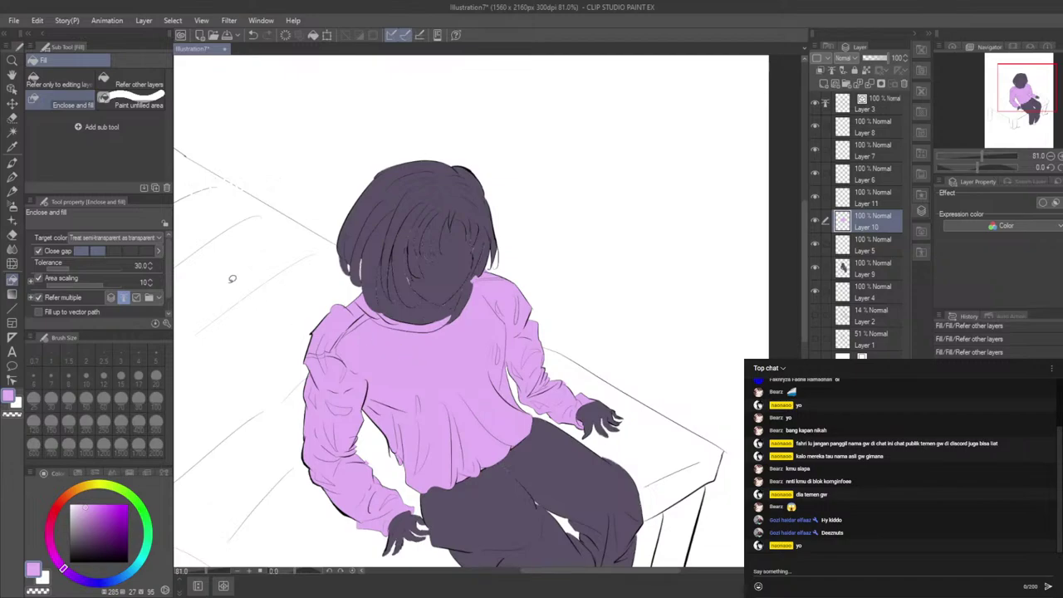
scroll(189, 256, up, 3)
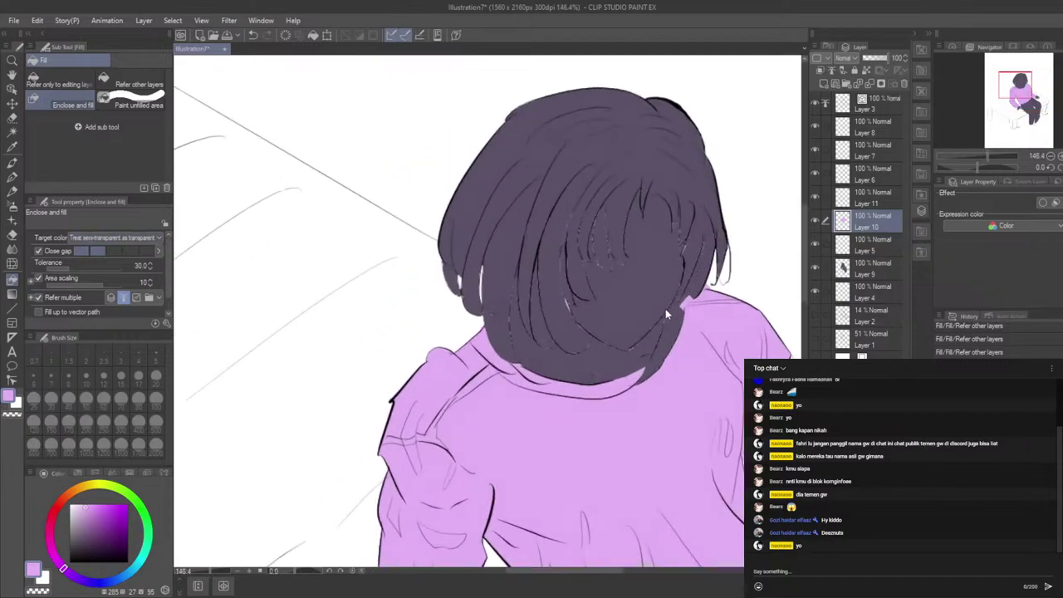
scroll(679, 380, down, 2)
scroll(681, 379, down, 1)
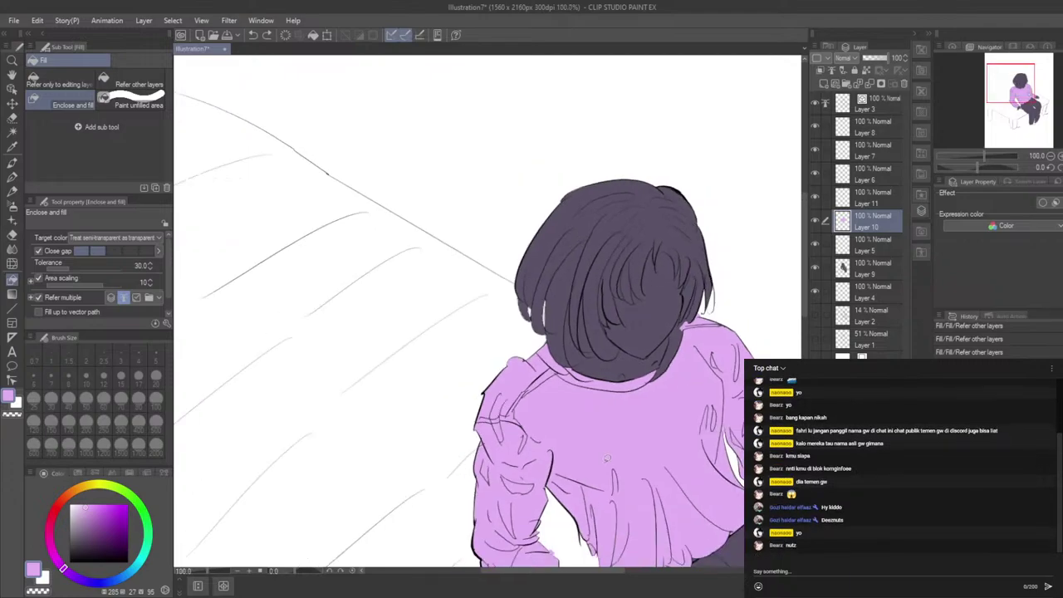
drag(501, 572, 538, 573)
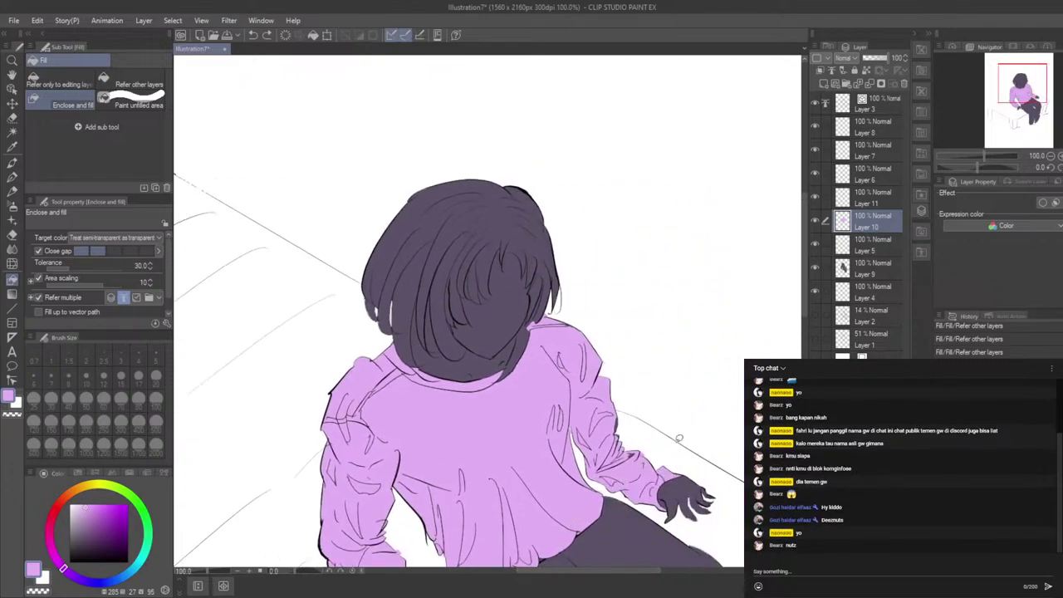
drag(806, 304, 808, 337)
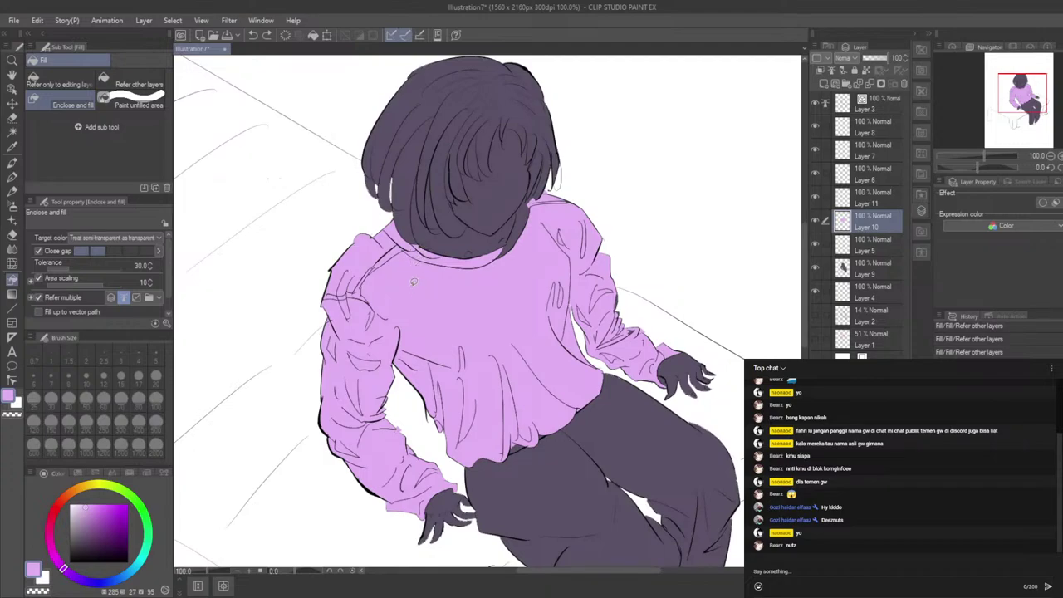
Step: Try Enclose and fill over the torso folds and the image's right sleeve, with Close gap raised to its third level
mouse_move(413, 281)
mouse_down()
mouse_move(330, 251)
mouse_move(269, 367)
mouse_move(343, 491)
mouse_move(489, 447)
mouse_up()
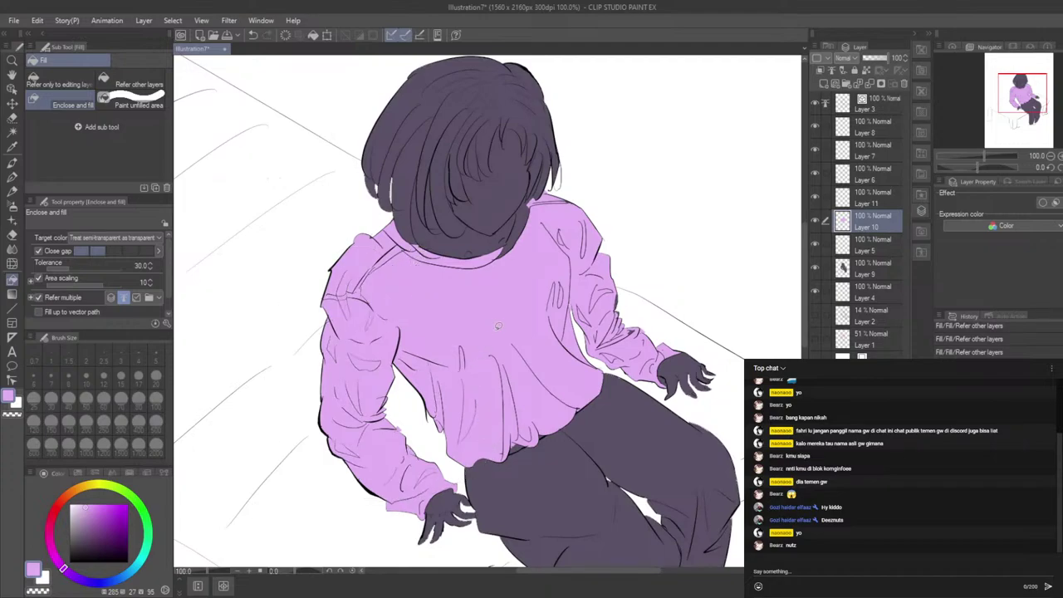
mouse_move(498, 326)
mouse_down()
mouse_move(432, 314)
mouse_move(623, 457)
mouse_move(542, 393)
mouse_up()
mouse_move(521, 339)
mouse_down()
mouse_move(478, 354)
mouse_move(516, 435)
mouse_move(519, 330)
mouse_move(465, 384)
mouse_move(573, 384)
mouse_move(487, 345)
mouse_up()
click(119, 251)
mouse_move(620, 221)
mouse_down()
mouse_move(586, 366)
mouse_move(619, 217)
mouse_up()
mouse_move(640, 324)
mouse_down()
mouse_move(648, 383)
mouse_move(629, 313)
mouse_move(599, 320)
mouse_move(627, 370)
mouse_move(683, 355)
mouse_move(629, 342)
mouse_up()
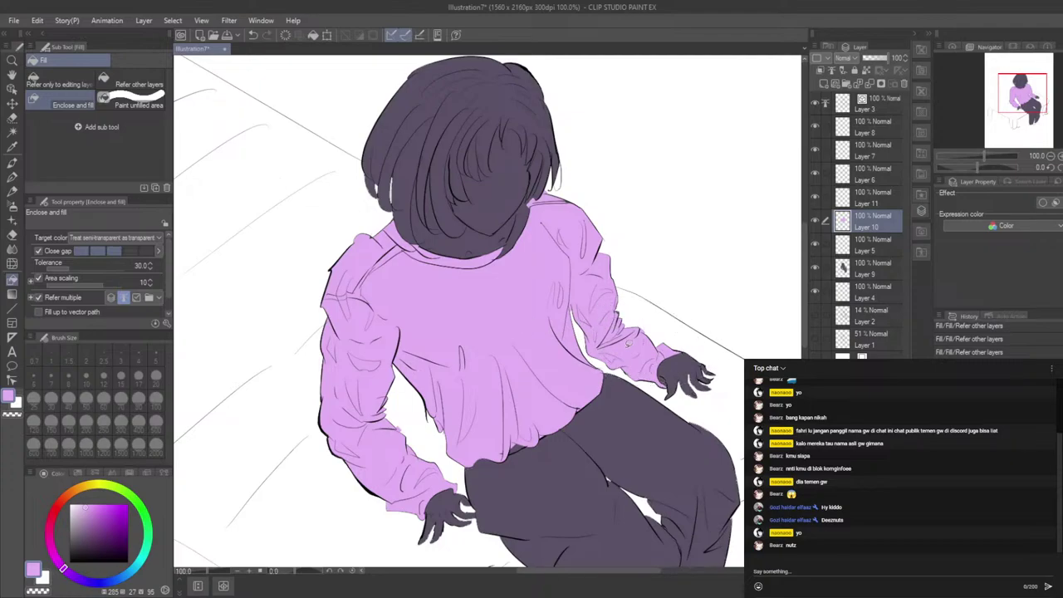
key(ctrl+z)
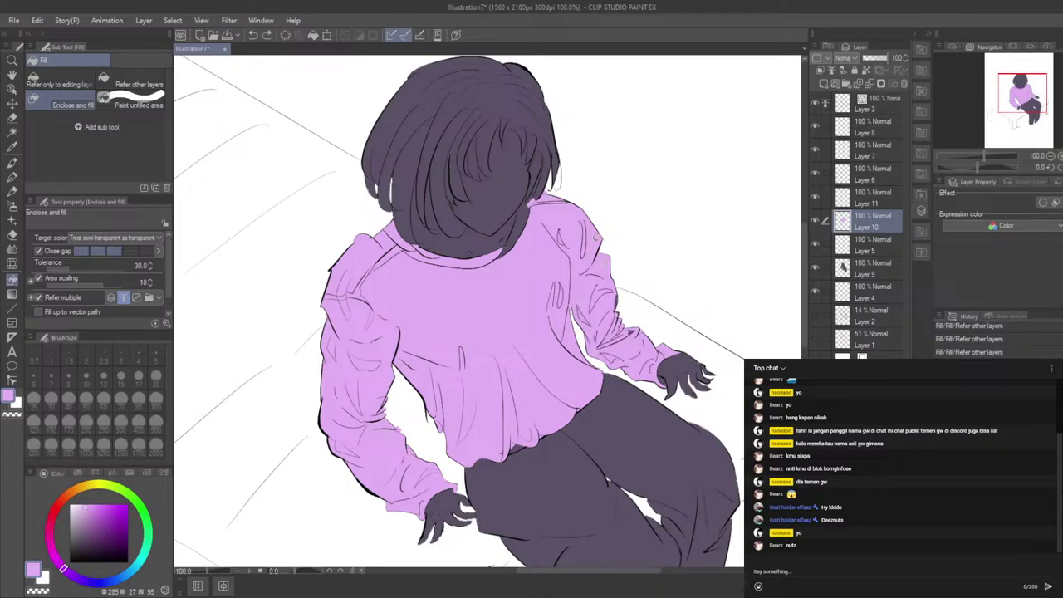
mouse_move(597, 237)
mouse_down()
mouse_move(526, 283)
mouse_move(561, 337)
mouse_move(664, 382)
mouse_move(673, 355)
mouse_move(653, 326)
mouse_move(591, 307)
mouse_up()
Step: Try Enclose and fill on the unfilled slivers along the outer edge of the image's right sleeve
scroll(677, 341, up, 6)
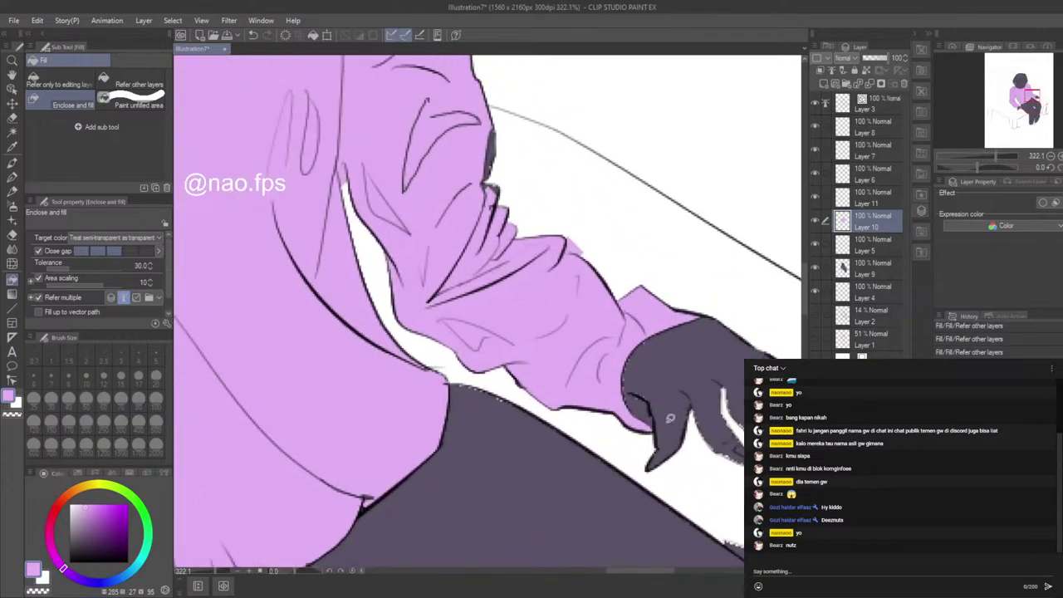
mouse_move(501, 123)
mouse_down()
mouse_move(541, 167)
mouse_move(509, 127)
mouse_up()
drag(469, 164, 454, 190)
mouse_move(598, 248)
mouse_down()
mouse_move(543, 223)
mouse_move(619, 253)
mouse_move(614, 264)
mouse_up()
scroll(583, 283, down, 4)
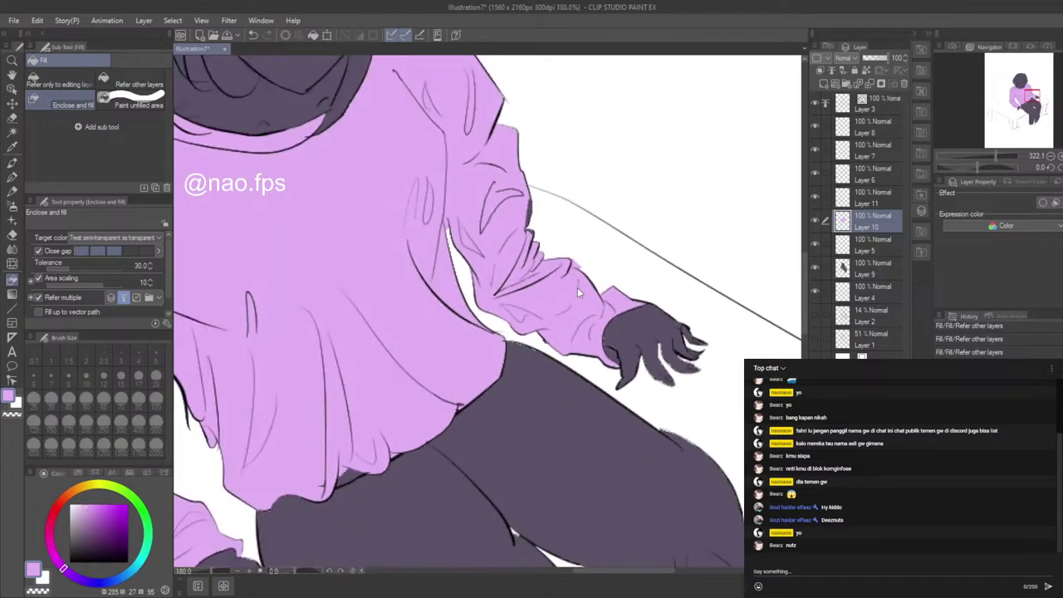
mouse_move(531, 116)
mouse_down()
mouse_move(447, 105)
mouse_move(462, 212)
mouse_move(469, 124)
mouse_up()
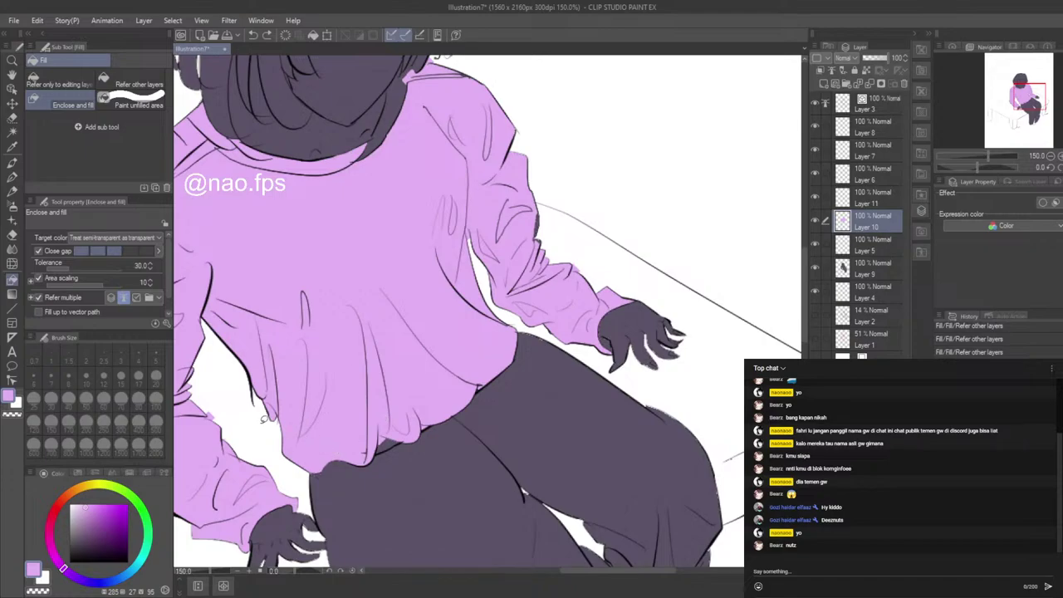
Step: Set Close gap to its highest level and Tolerance to 60, and apply Enclose and fill around the sweater's shoulder, sleeves and torso
click(148, 253)
scroll(423, 331, down, 1)
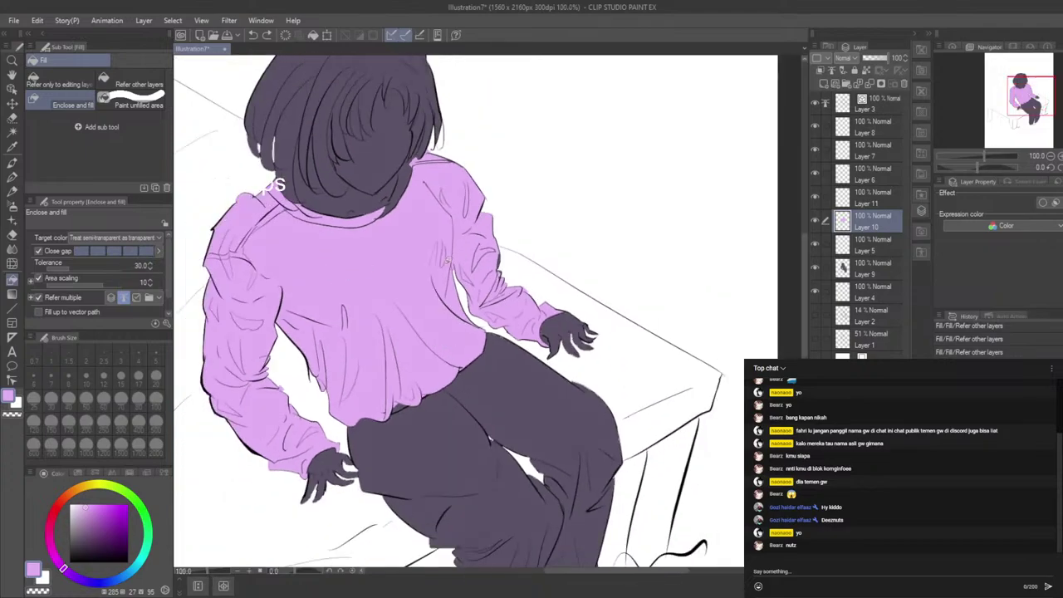
mouse_move(555, 279)
mouse_down()
mouse_move(507, 286)
mouse_move(545, 341)
mouse_up()
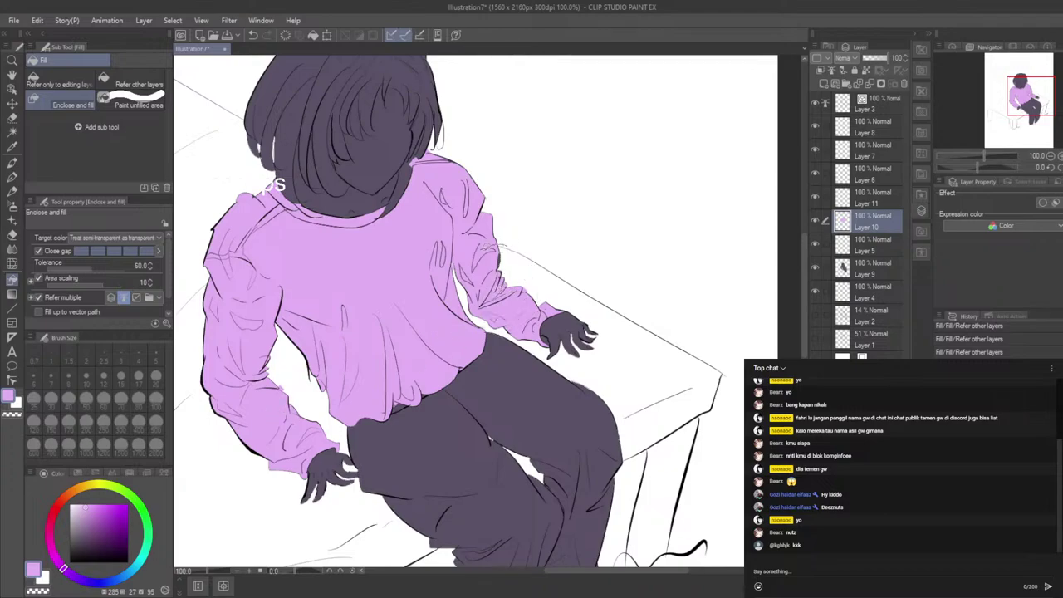
mouse_move(490, 181)
mouse_down()
mouse_move(455, 171)
mouse_move(423, 200)
mouse_move(422, 255)
mouse_move(404, 306)
mouse_move(490, 193)
mouse_move(447, 194)
mouse_move(440, 150)
mouse_move(417, 157)
mouse_move(423, 172)
mouse_move(448, 164)
mouse_up()
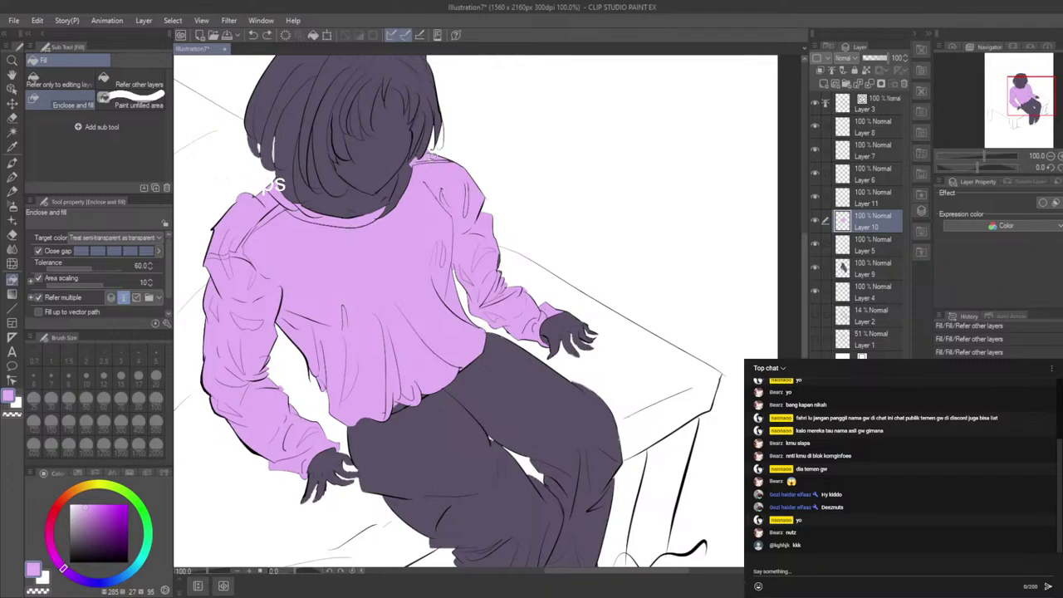
mouse_move(432, 157)
mouse_down()
mouse_move(446, 172)
mouse_move(434, 157)
mouse_up()
mouse_move(416, 290)
mouse_down()
mouse_move(505, 334)
mouse_move(497, 320)
mouse_up()
drag(325, 347, 292, 415)
drag(493, 241, 490, 232)
Step: Erase the stray lilac outside the sleeve outlines and over the neck beside the shoulder with the Vector eraser
scroll(291, 490, up, 10)
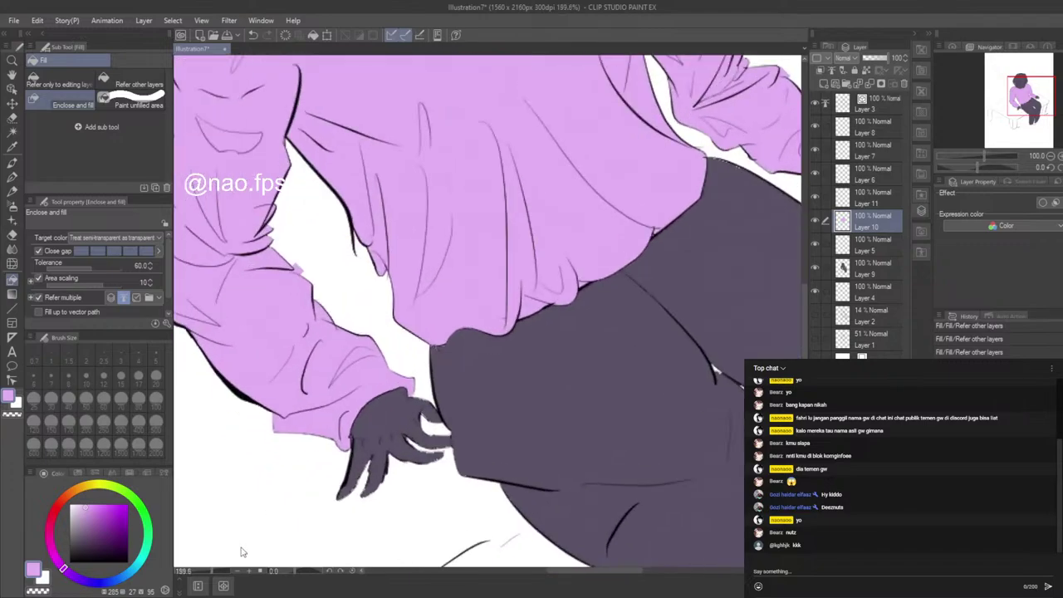
scroll(432, 478, down, 4)
scroll(589, 466, down, 6)
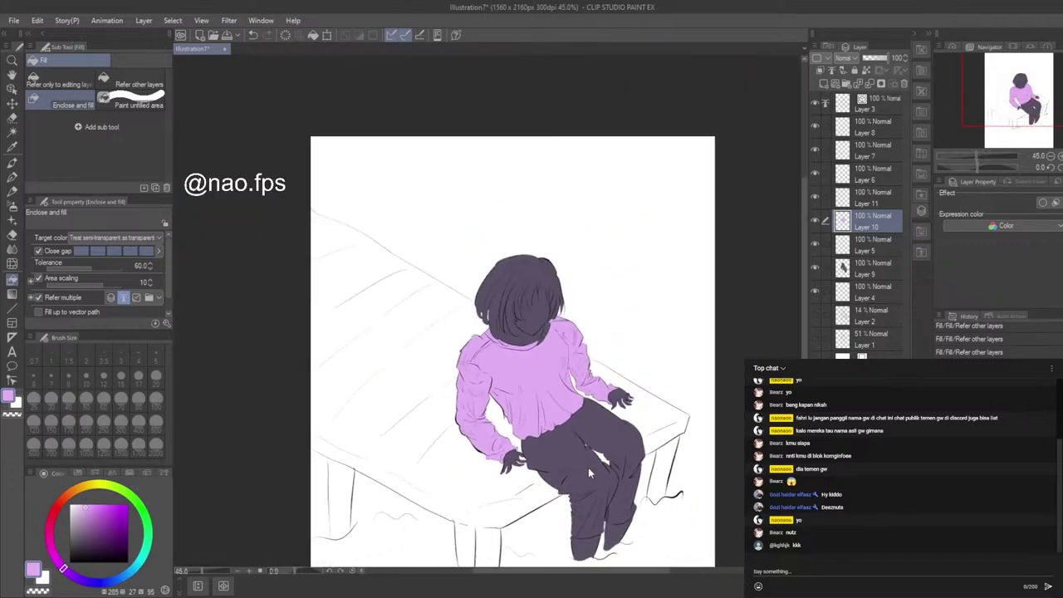
scroll(555, 480, up, 6)
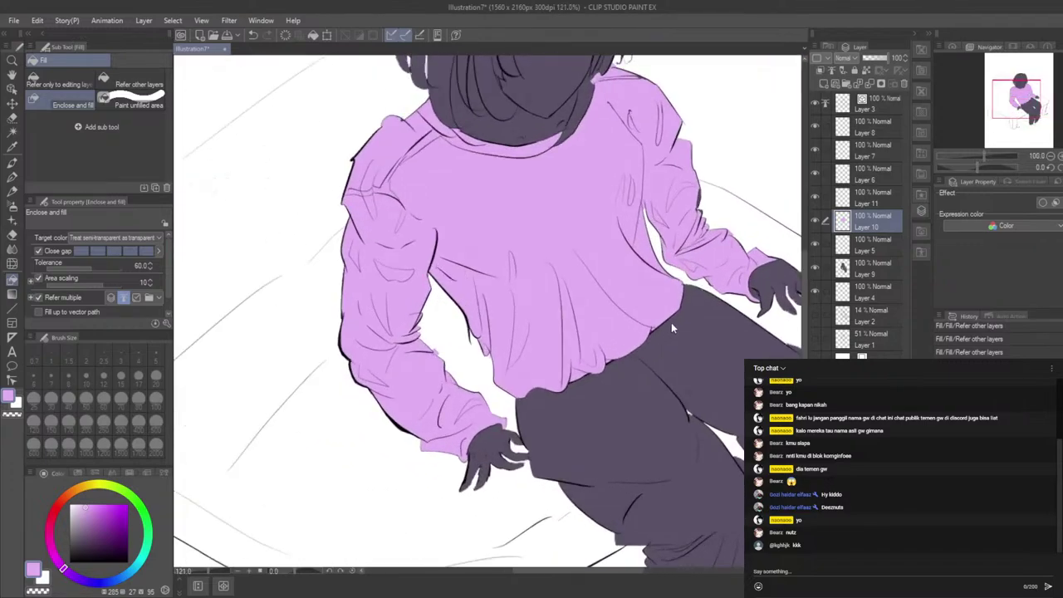
scroll(670, 317, up, 2)
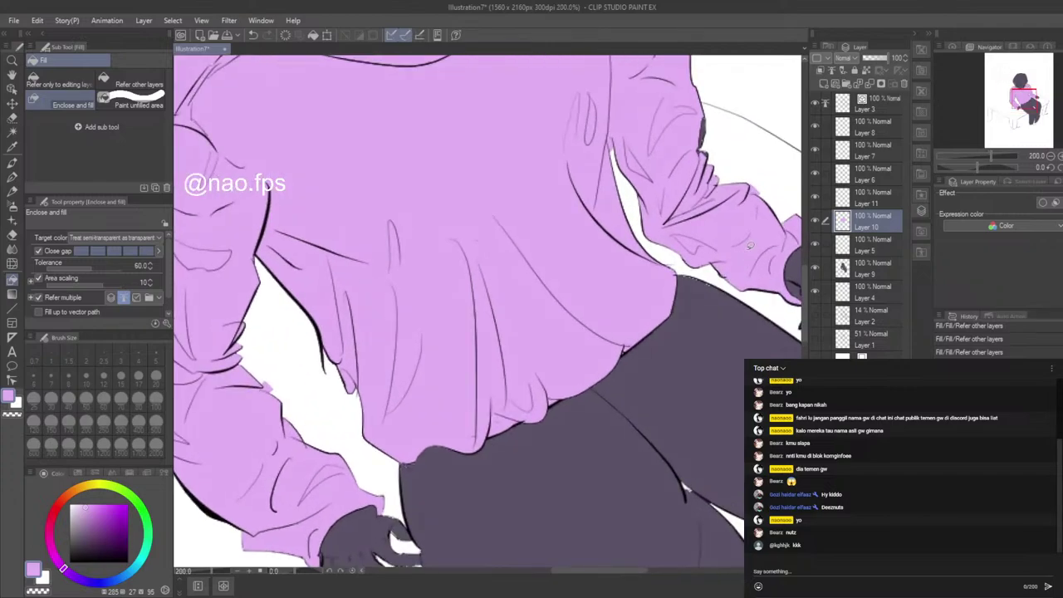
click(12, 235)
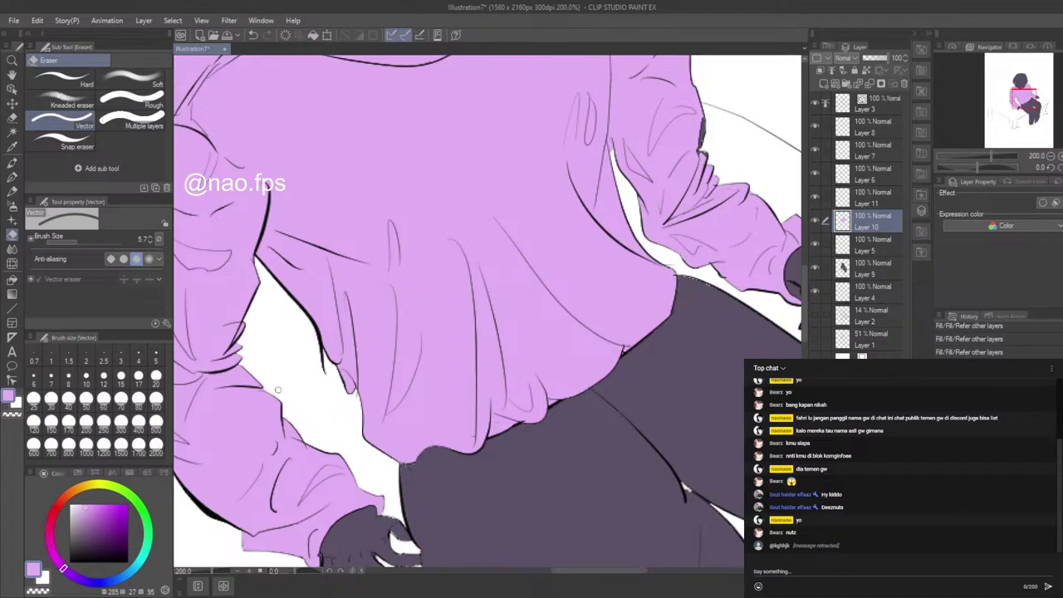
scroll(349, 459, down, 3)
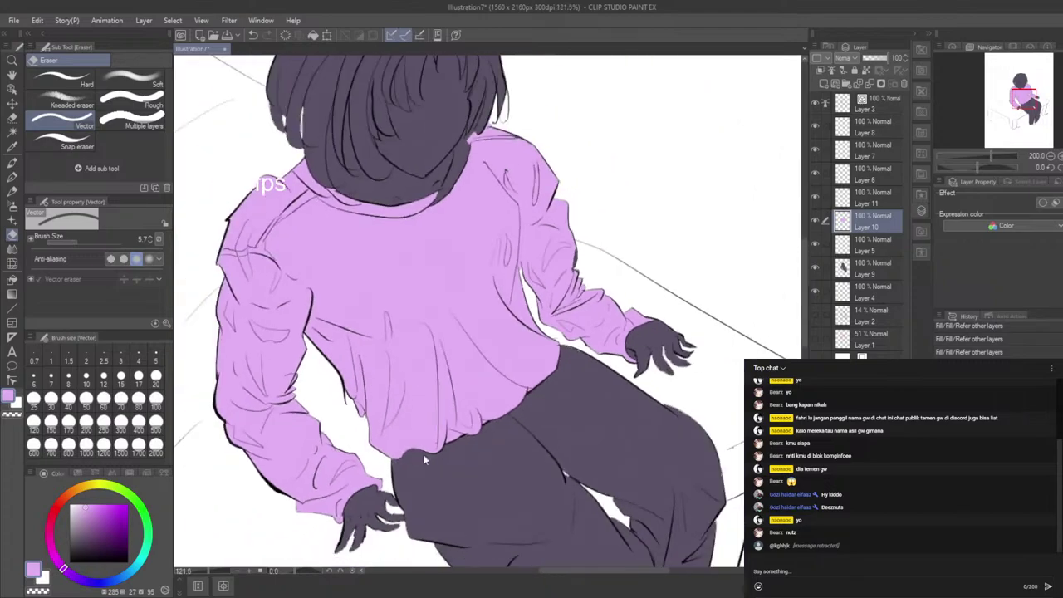
scroll(634, 369, up, 2)
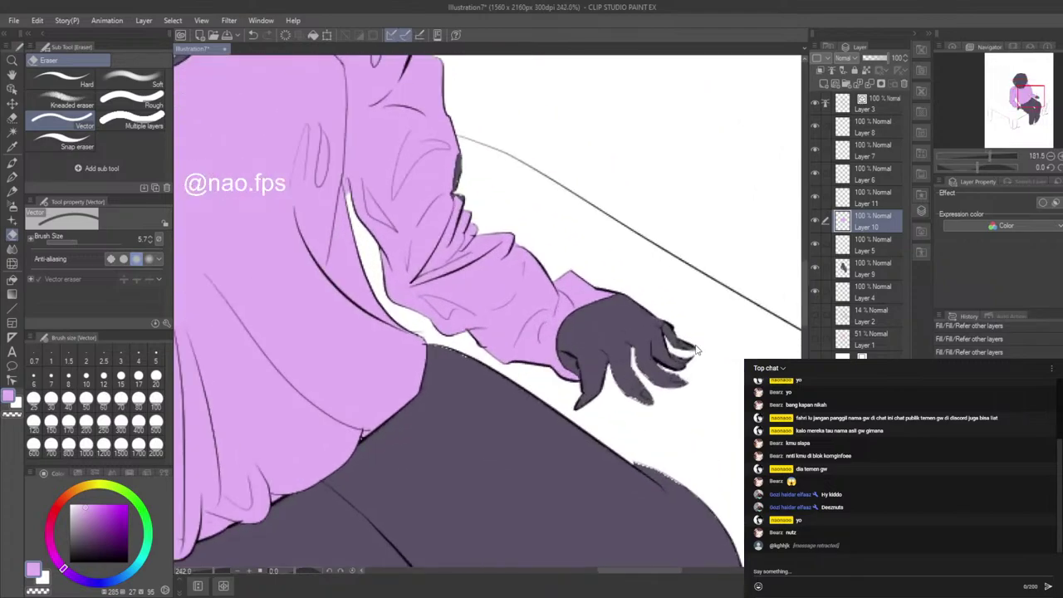
scroll(610, 333, down, 2)
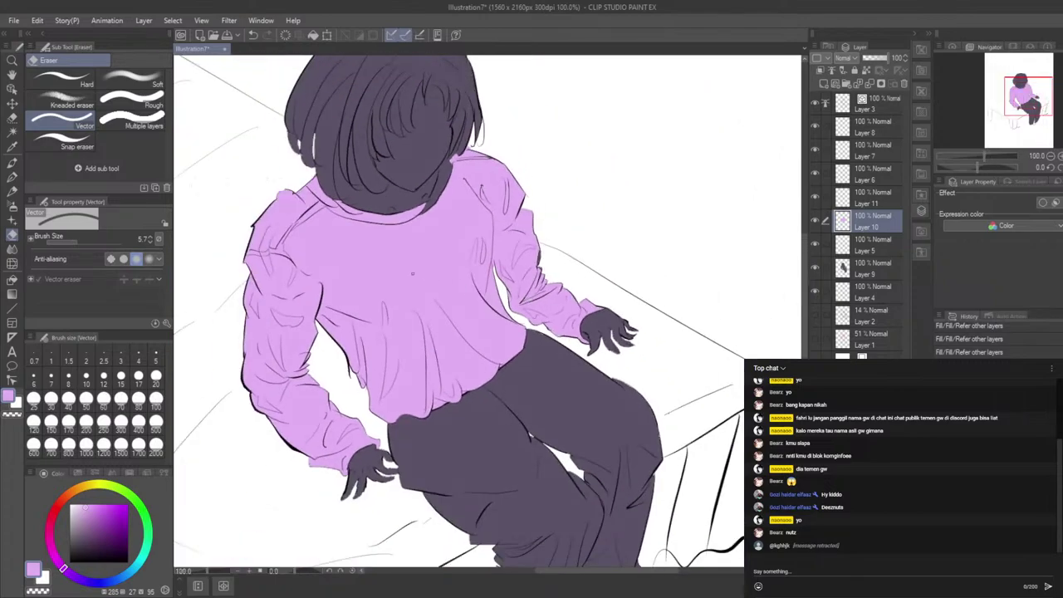
scroll(391, 161, up, 5)
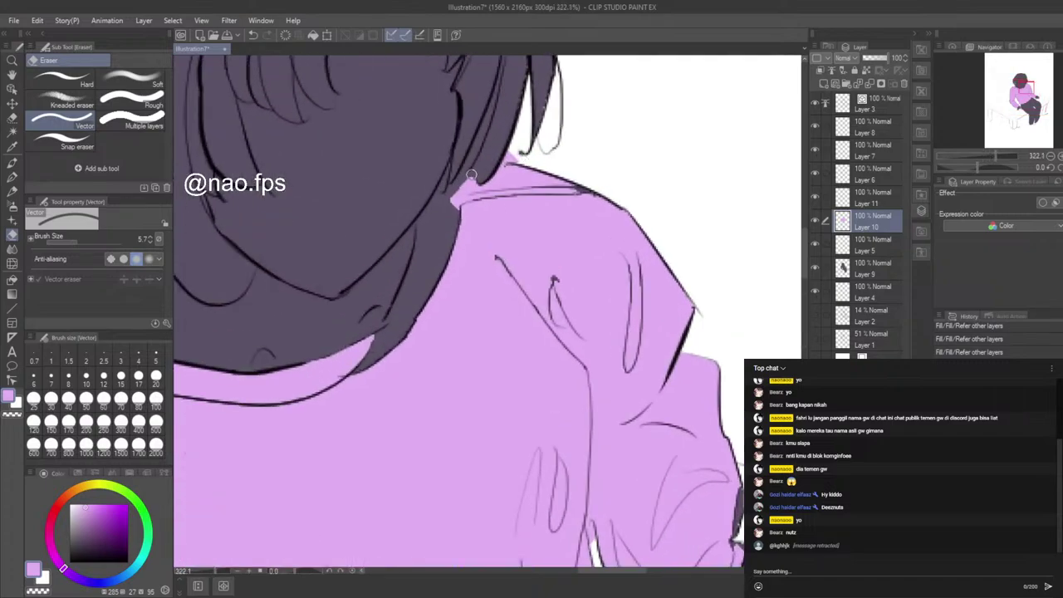
drag(471, 174, 460, 203)
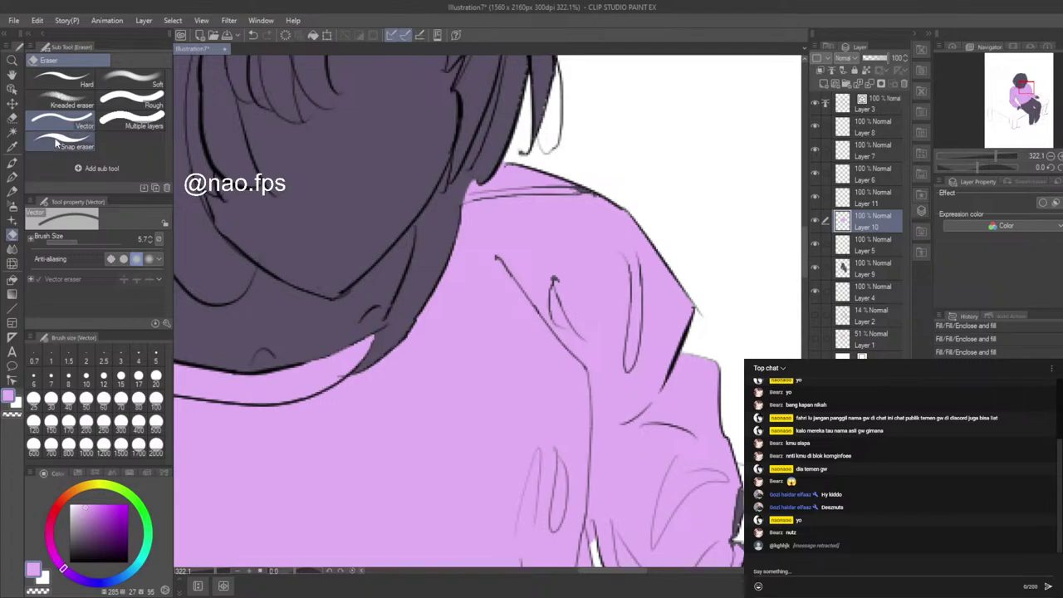
Step: Fill the small gap at the end of the shoulder seam on the image's right with lilac, using Refer other layers
click(12, 280)
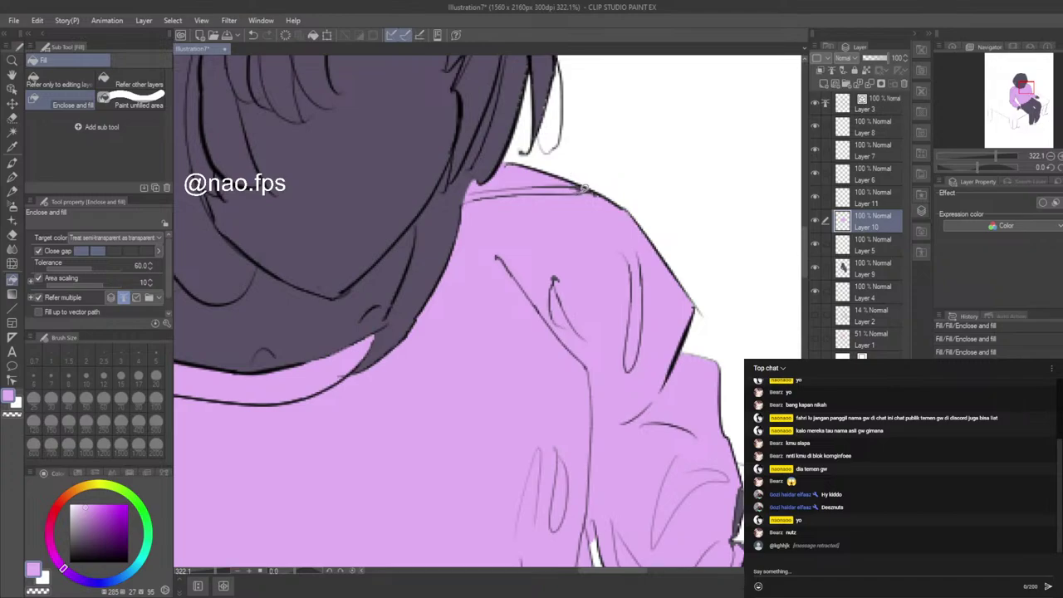
key(ctrl+z)
key(ctrl+y)
click(106, 81)
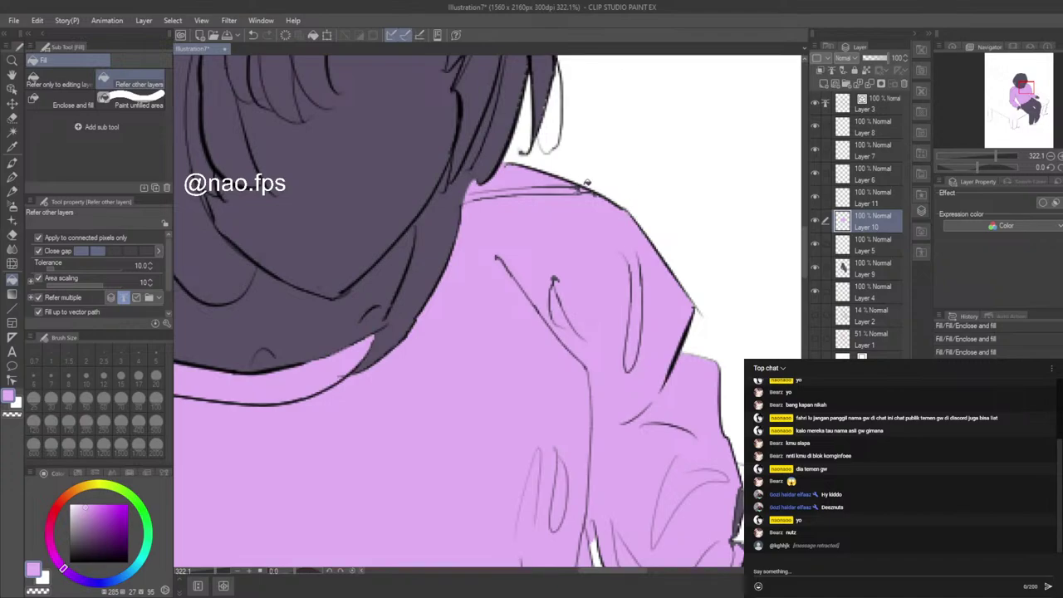
Step: Paint lilac over the exposed slate along the outer elbow and underside of the image's right sleeve with the Mapping pen at size 10
click(10, 177)
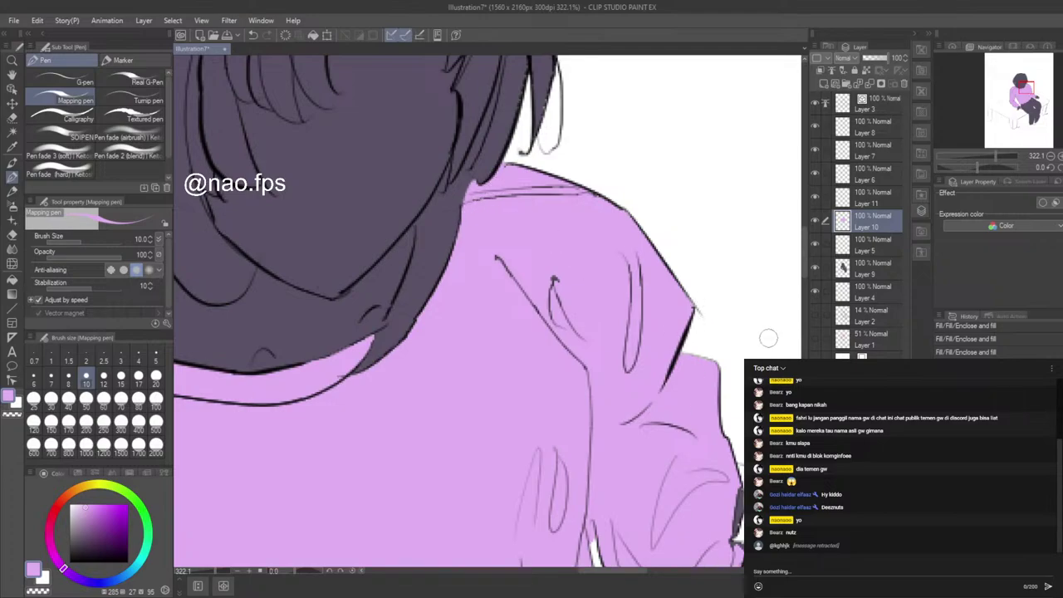
drag(813, 246, 808, 285)
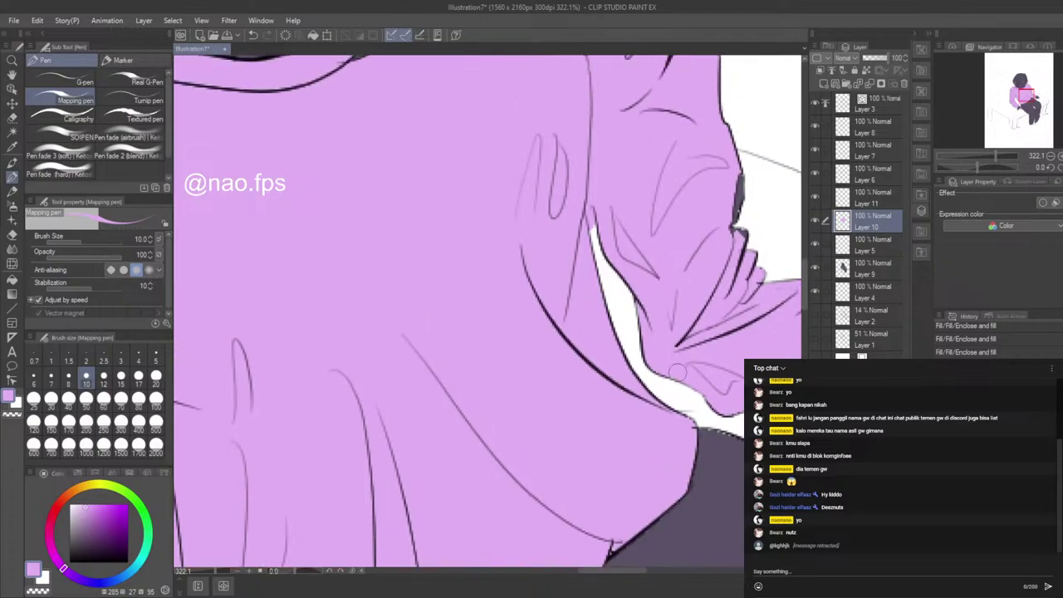
drag(598, 570, 672, 520)
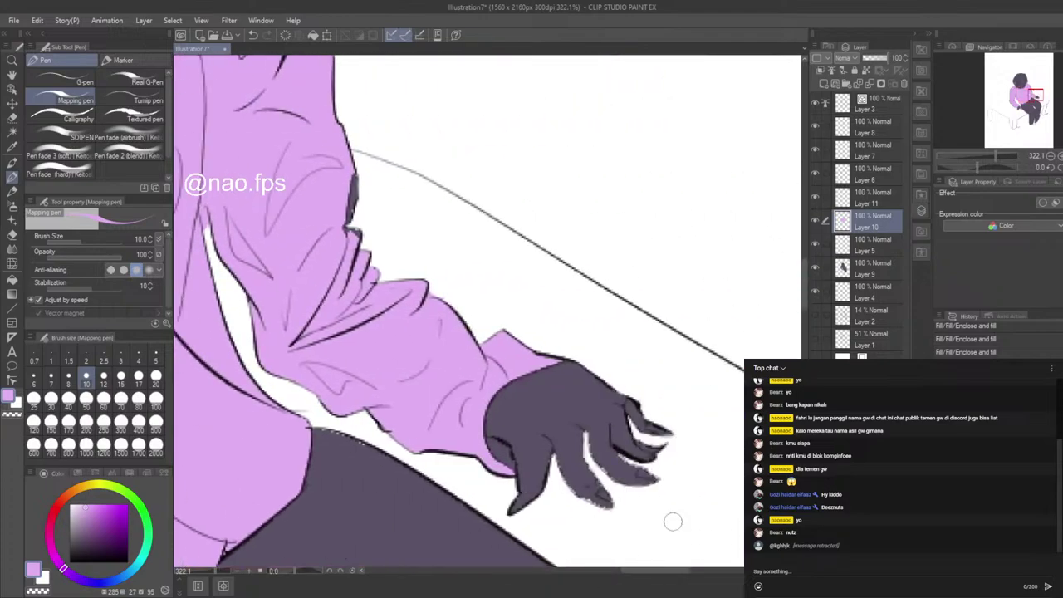
mouse_move(352, 169)
mouse_down()
mouse_move(346, 240)
mouse_move(359, 253)
mouse_up()
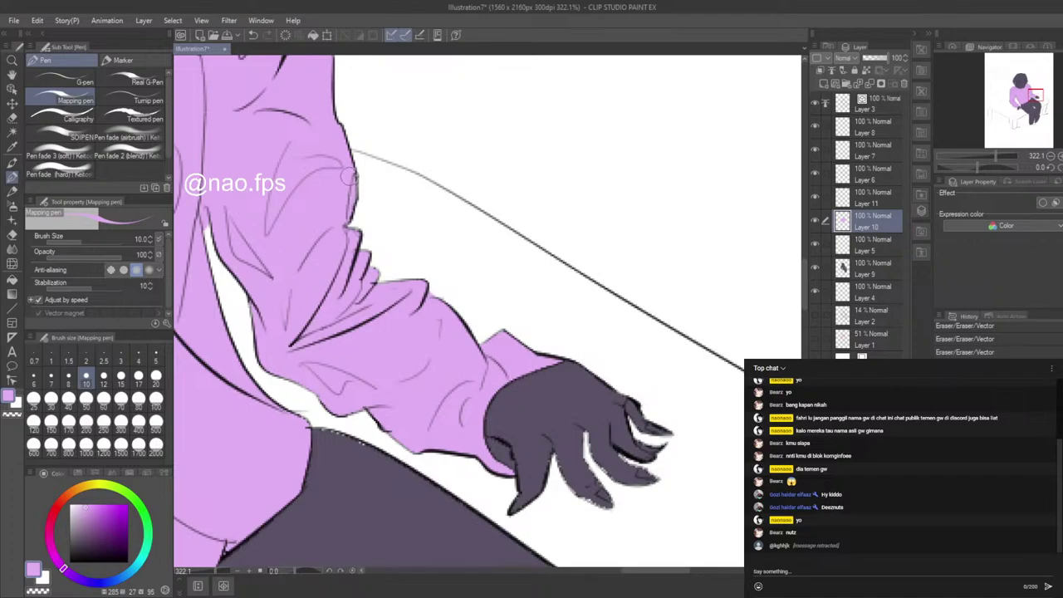
drag(350, 176, 351, 204)
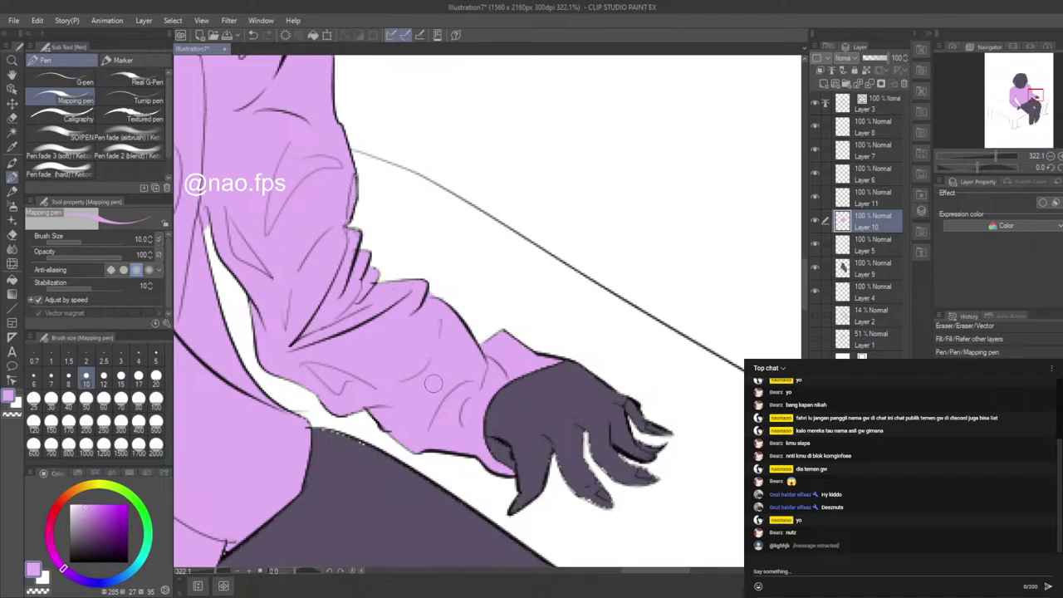
mouse_move(392, 407)
mouse_down()
mouse_move(403, 380)
mouse_move(382, 416)
mouse_move(370, 403)
mouse_up()
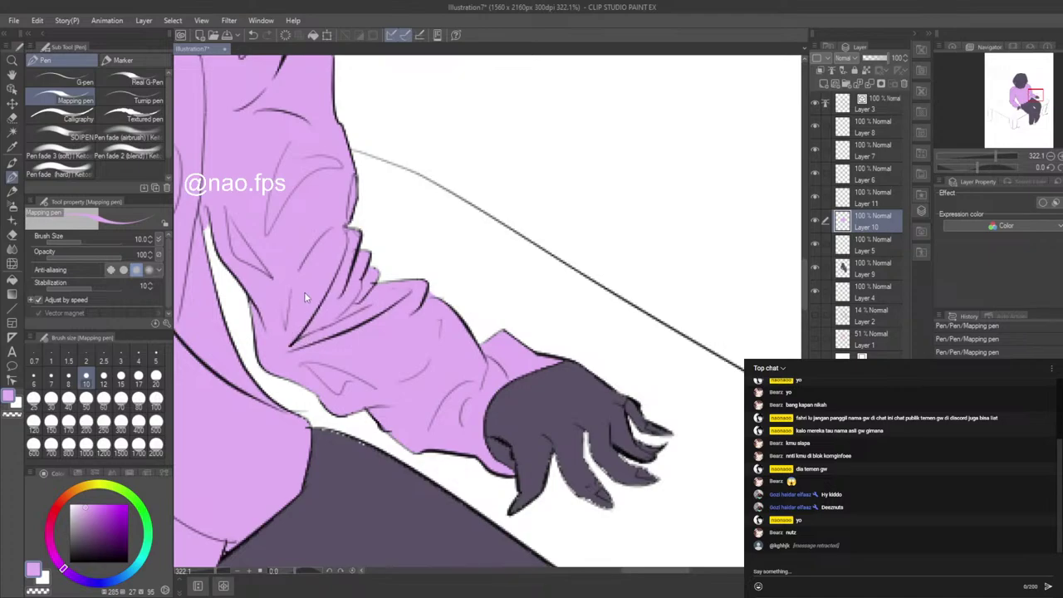
Step: On Layer 9, sample the slate base colour and paint it along the finger edges of the hand on the image's left with the Mapping pen
scroll(304, 296, down, 5)
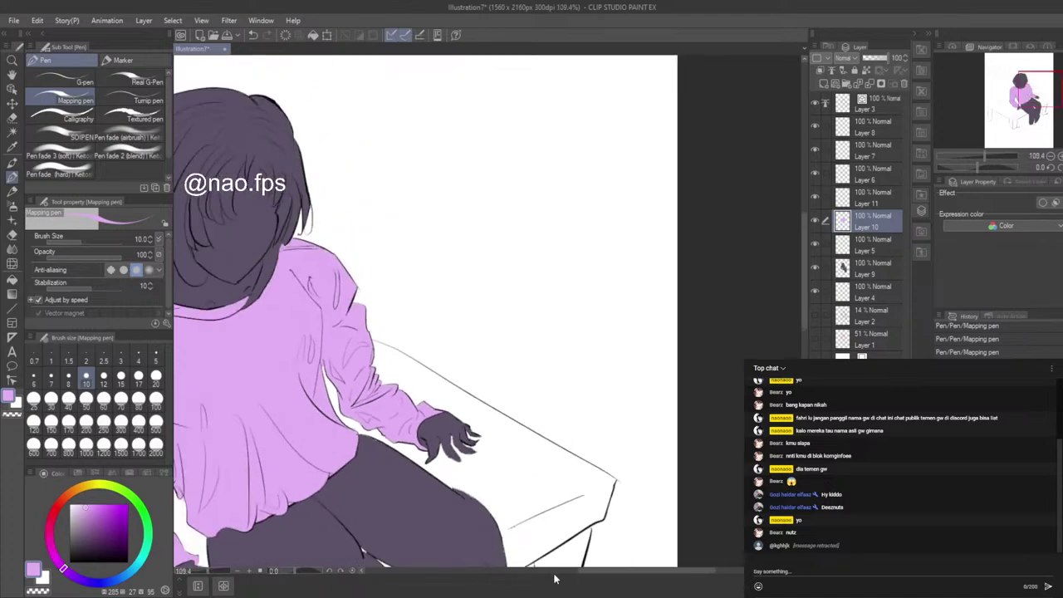
drag(593, 572, 538, 574)
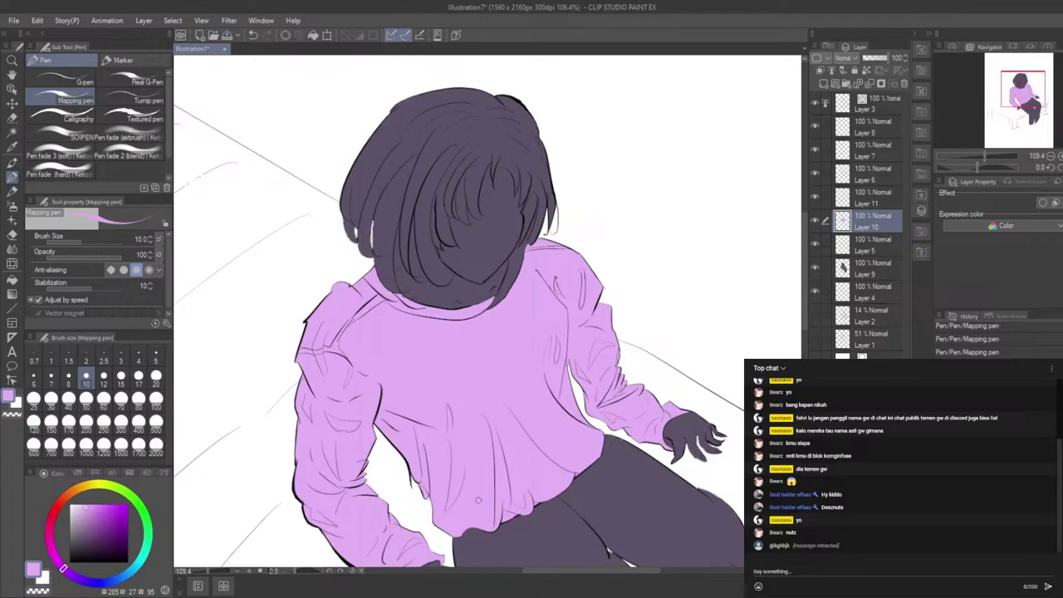
drag(804, 285, 804, 329)
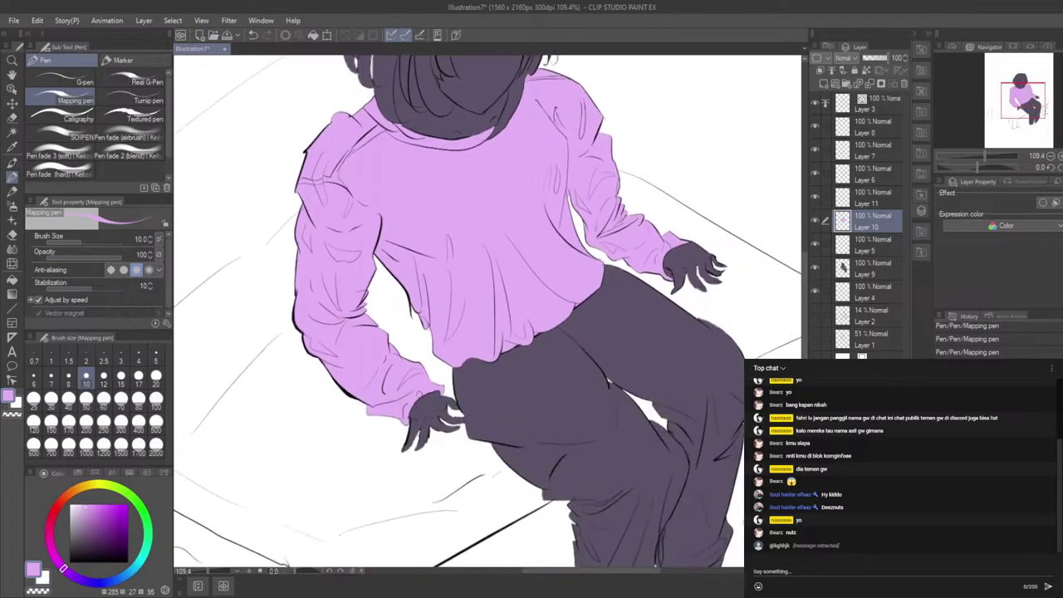
scroll(407, 480, up, 5)
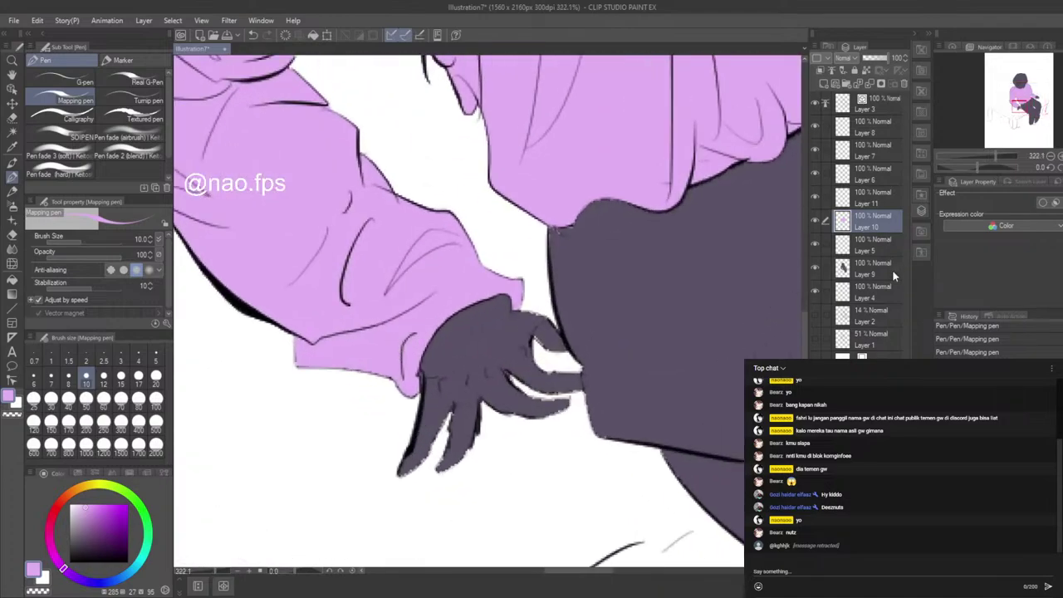
click(885, 275)
click(11, 146)
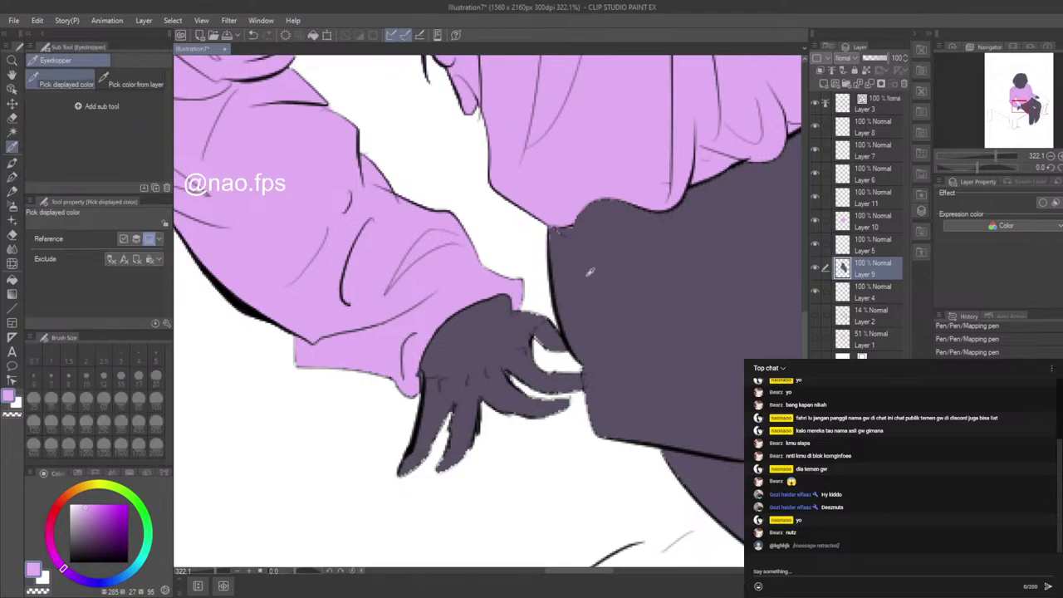
click(592, 272)
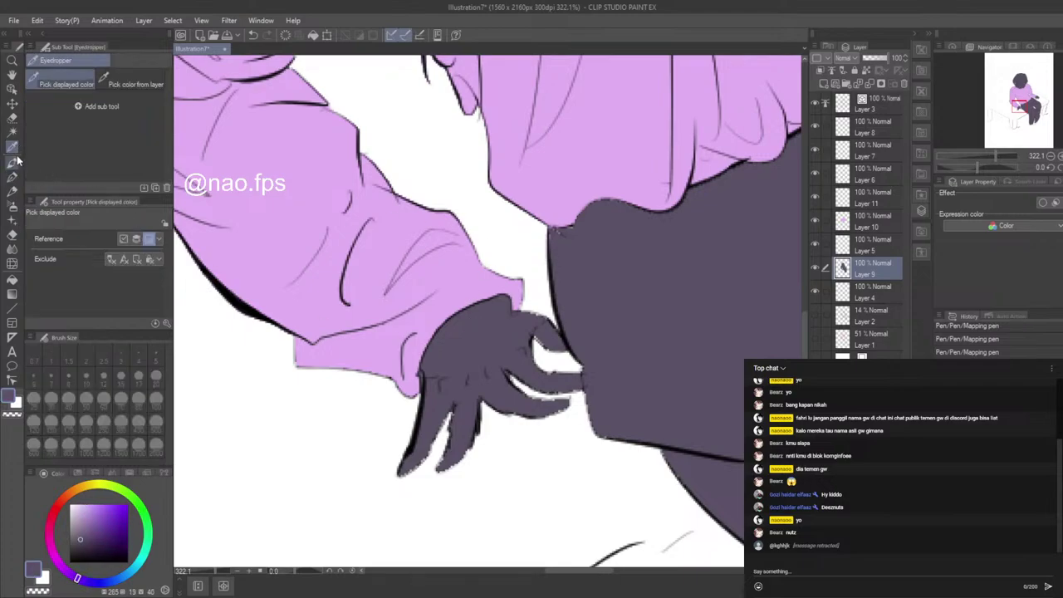
click(12, 175)
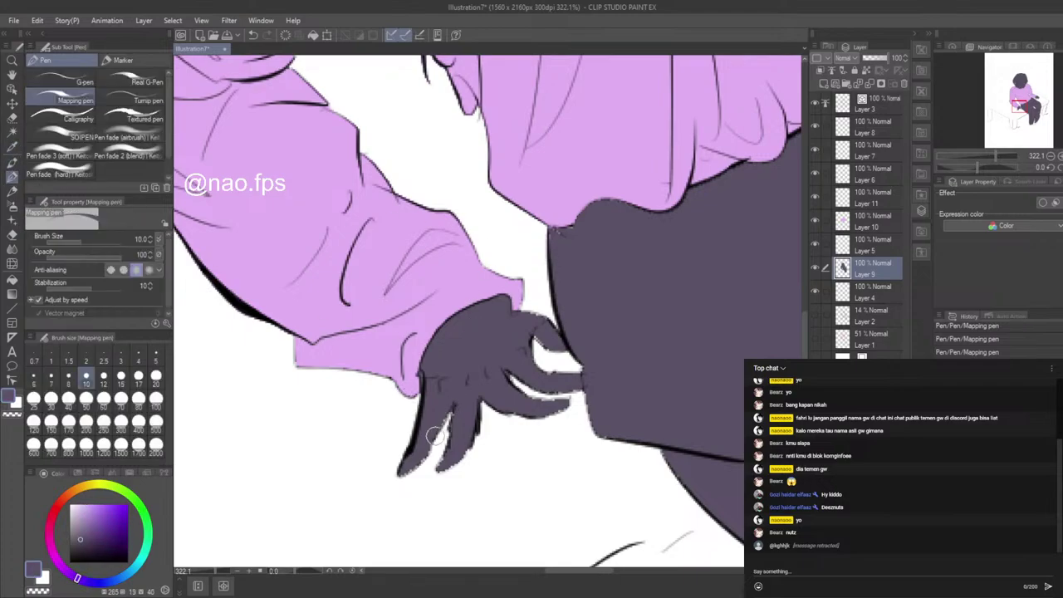
mouse_move(450, 409)
mouse_down()
mouse_move(401, 472)
mouse_move(416, 469)
mouse_move(398, 478)
mouse_move(436, 447)
mouse_move(451, 456)
mouse_move(437, 468)
mouse_move(454, 460)
mouse_move(443, 470)
mouse_move(462, 454)
mouse_up()
mouse_move(515, 414)
mouse_down()
mouse_move(534, 393)
mouse_move(521, 397)
mouse_move(550, 413)
mouse_up()
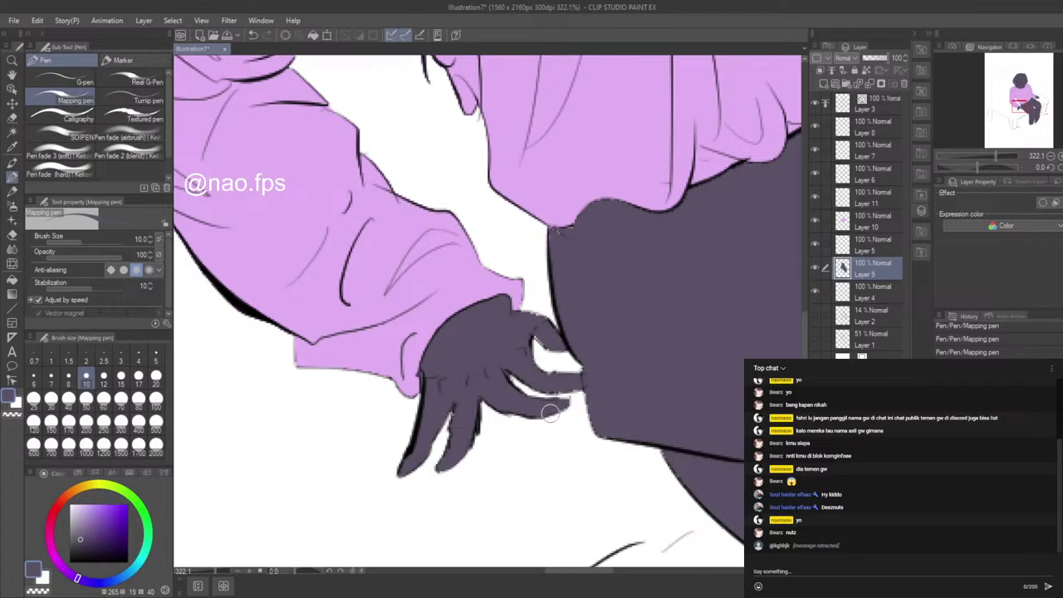
mouse_move(561, 368)
mouse_down()
mouse_move(542, 370)
mouse_move(565, 392)
mouse_up()
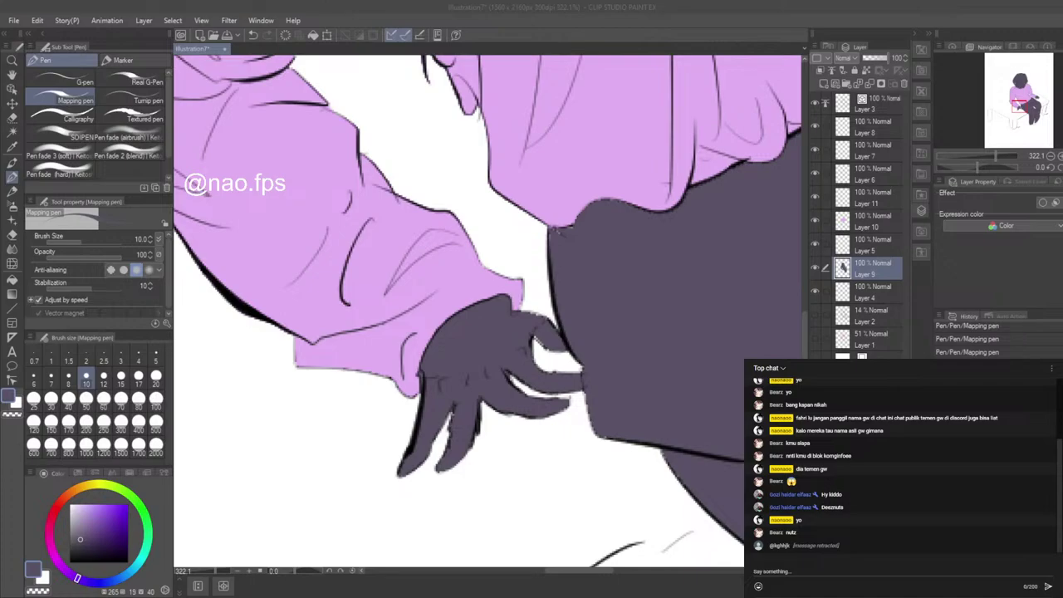
click(382, 200)
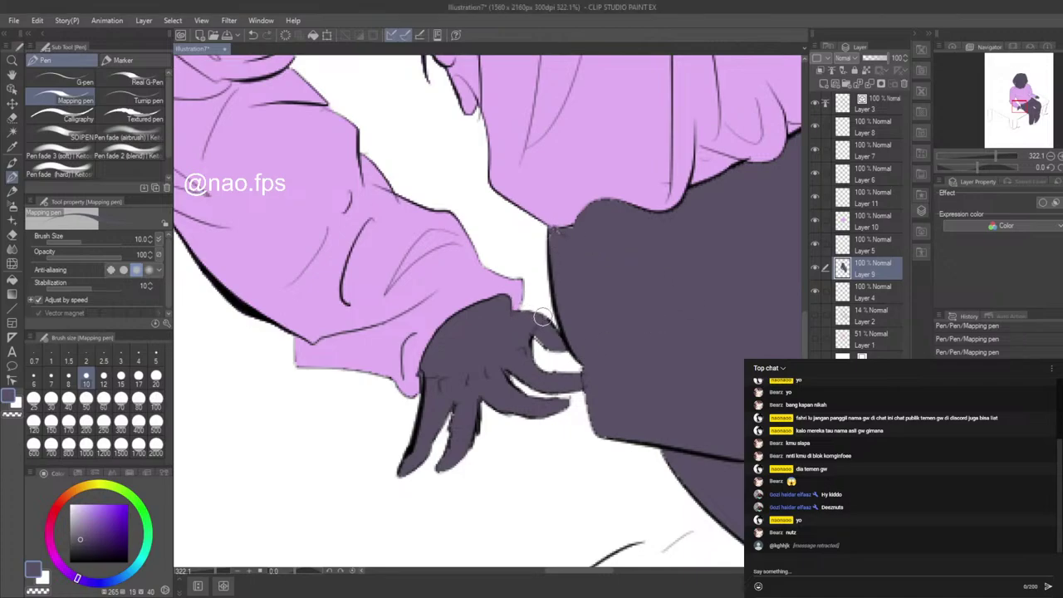
scroll(574, 366, down, 3)
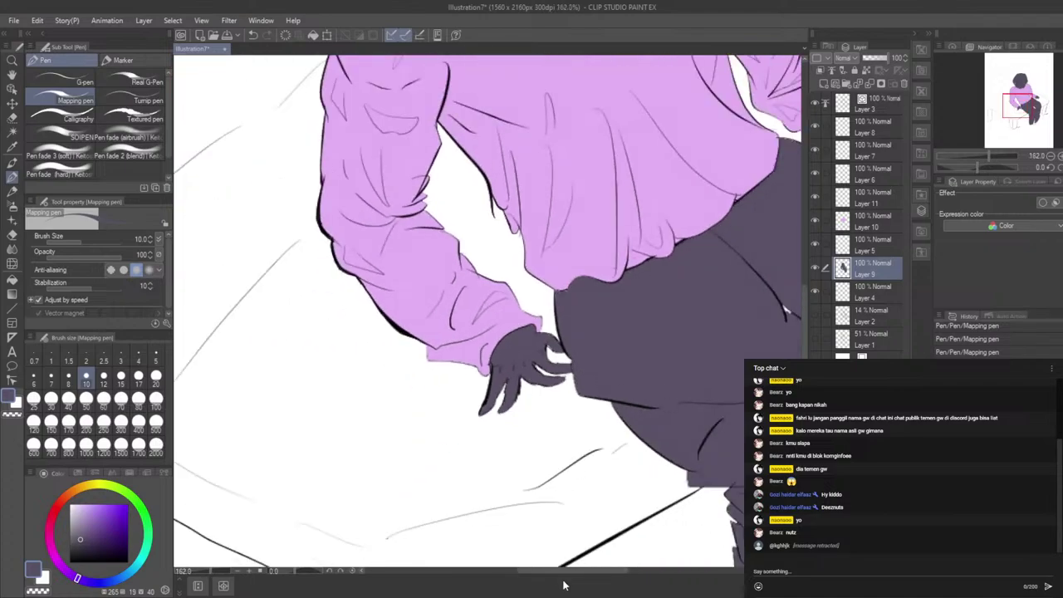
drag(569, 570, 615, 573)
scroll(411, 511, up, 3)
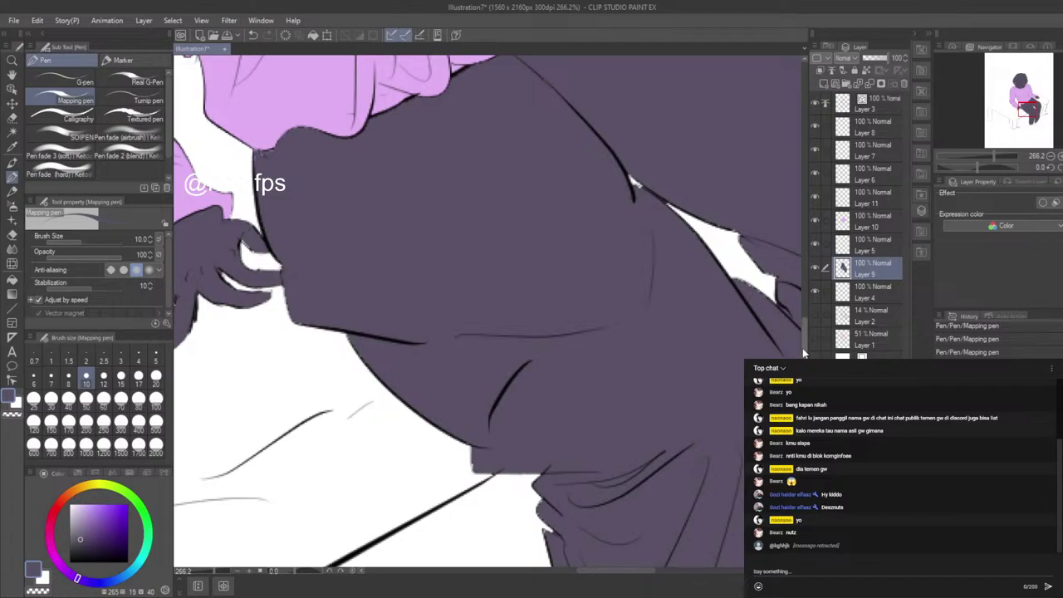
drag(806, 359, 806, 377)
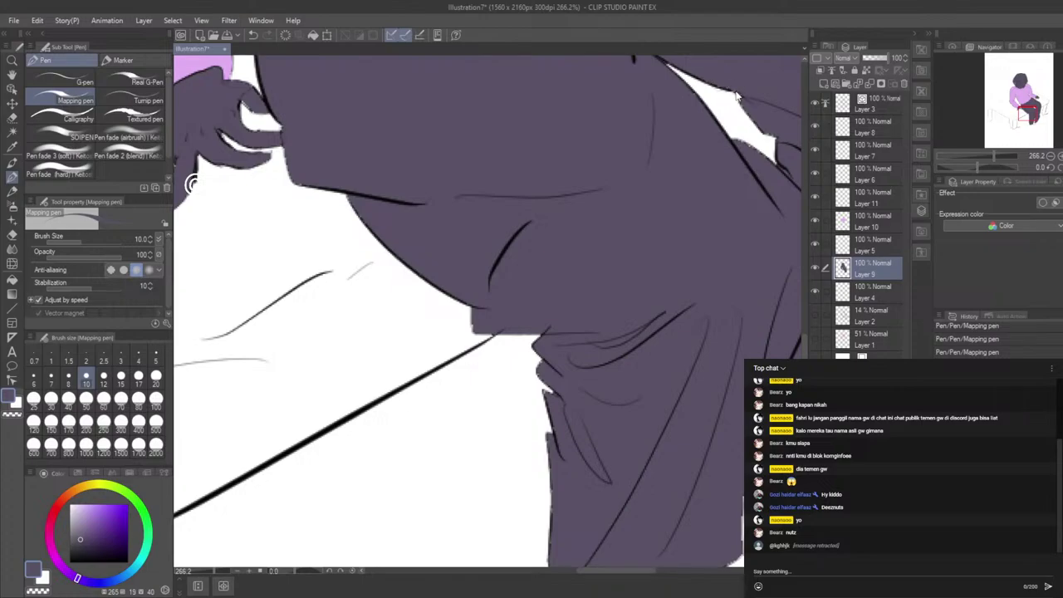
key(alt+Tab)
click(604, 229)
scroll(578, 415, down, 8)
scroll(623, 463, down, 2)
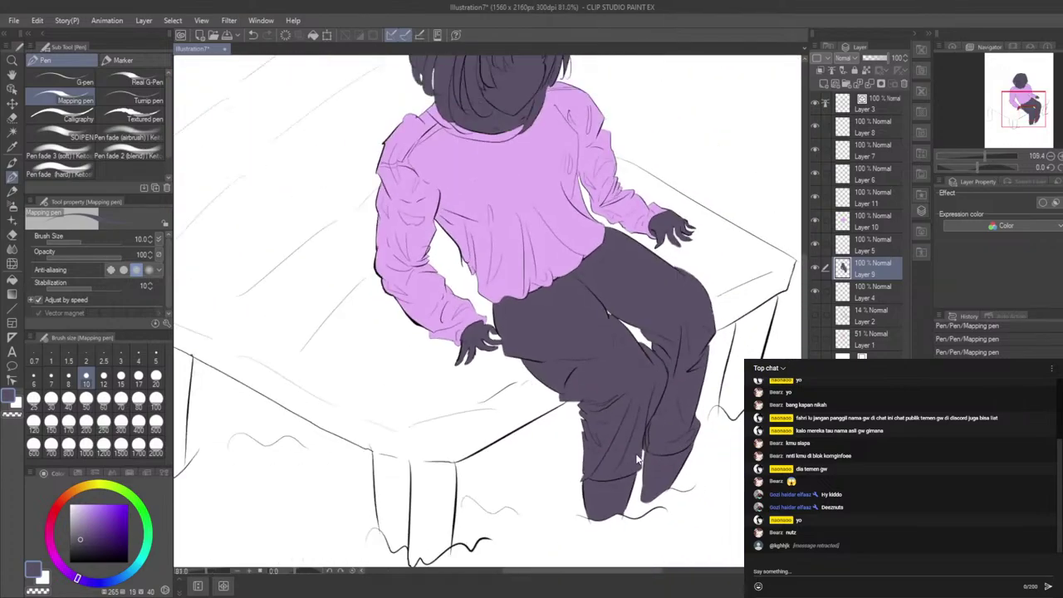
Step: Hide Layer 10 and try Enclose and fill on Layer 9 around the image's right forearm and the thigh beside it
click(814, 227)
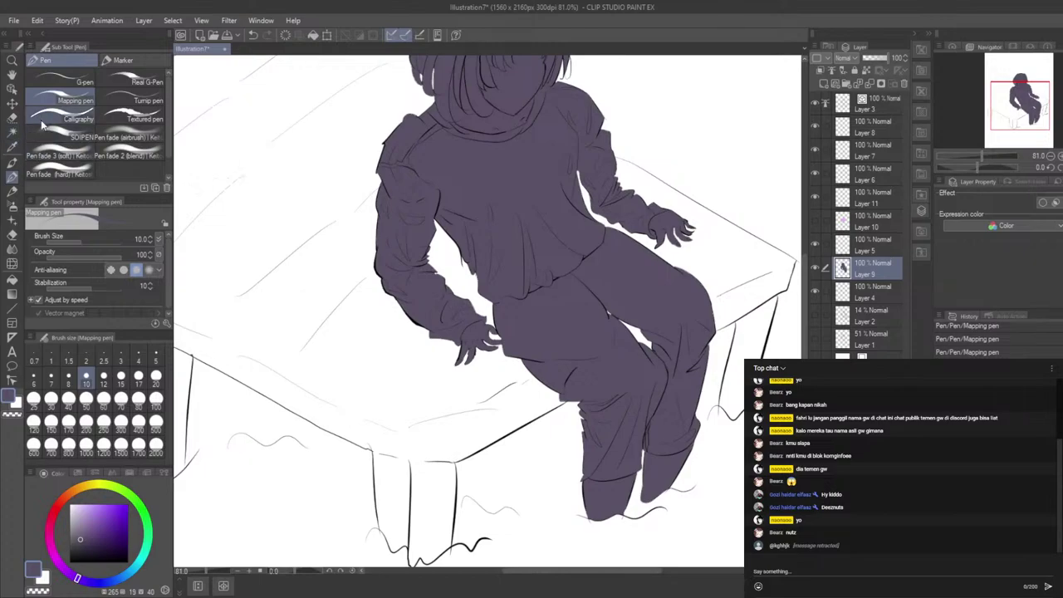
click(11, 280)
click(58, 105)
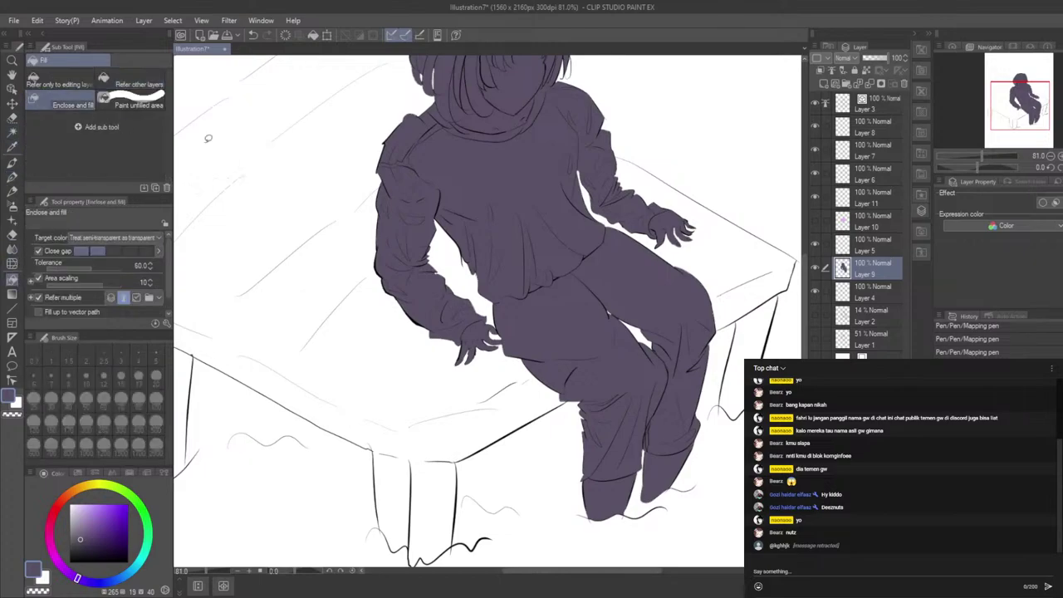
mouse_move(673, 246)
mouse_down()
mouse_move(474, 193)
mouse_move(710, 390)
mouse_move(584, 200)
mouse_up()
Step: Paint slate along the finger edges of the hand on the image's right with the Mapping pen on Layer 9
click(13, 178)
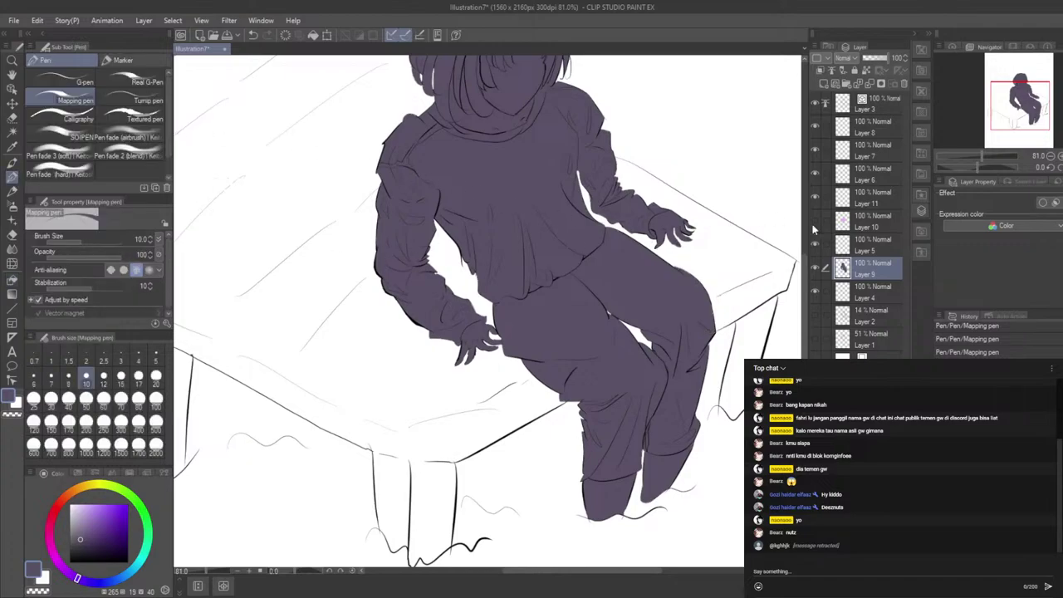
scroll(660, 281, up, 3)
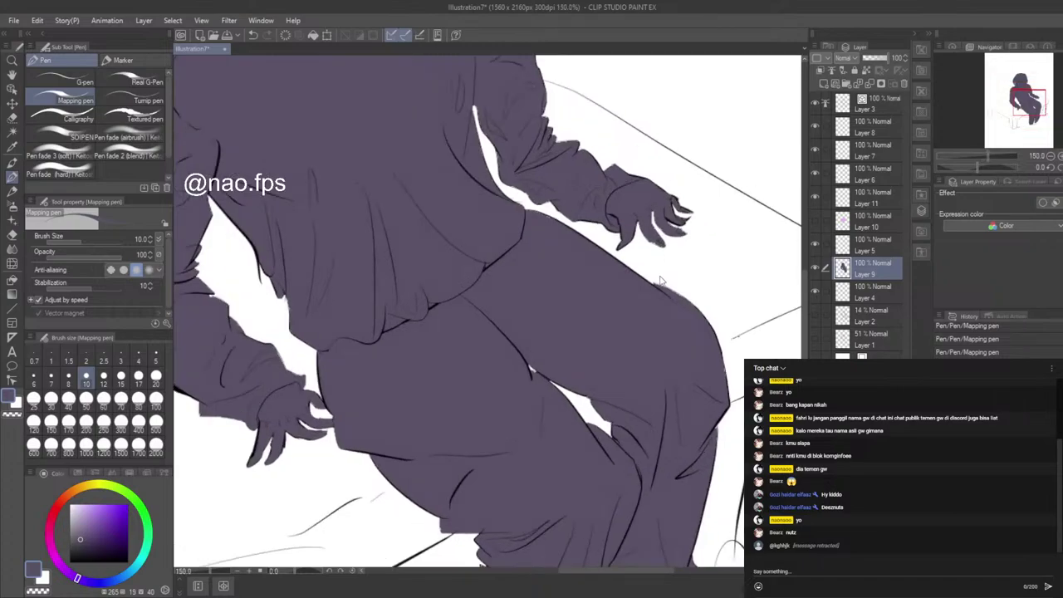
scroll(661, 281, down, 5)
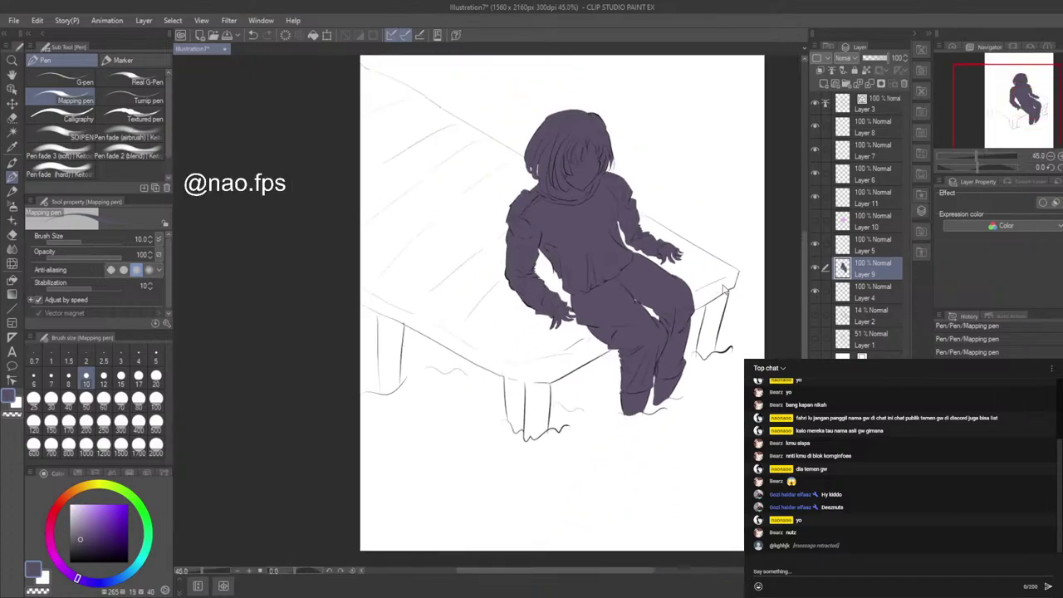
scroll(711, 266, up, 2)
scroll(640, 311, up, 1)
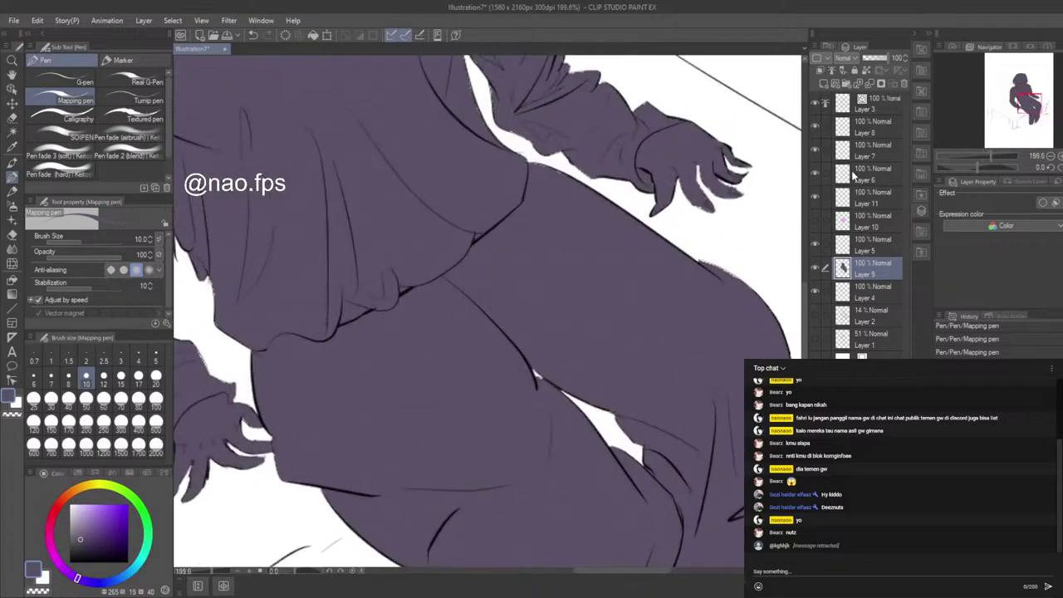
scroll(762, 208, up, 2)
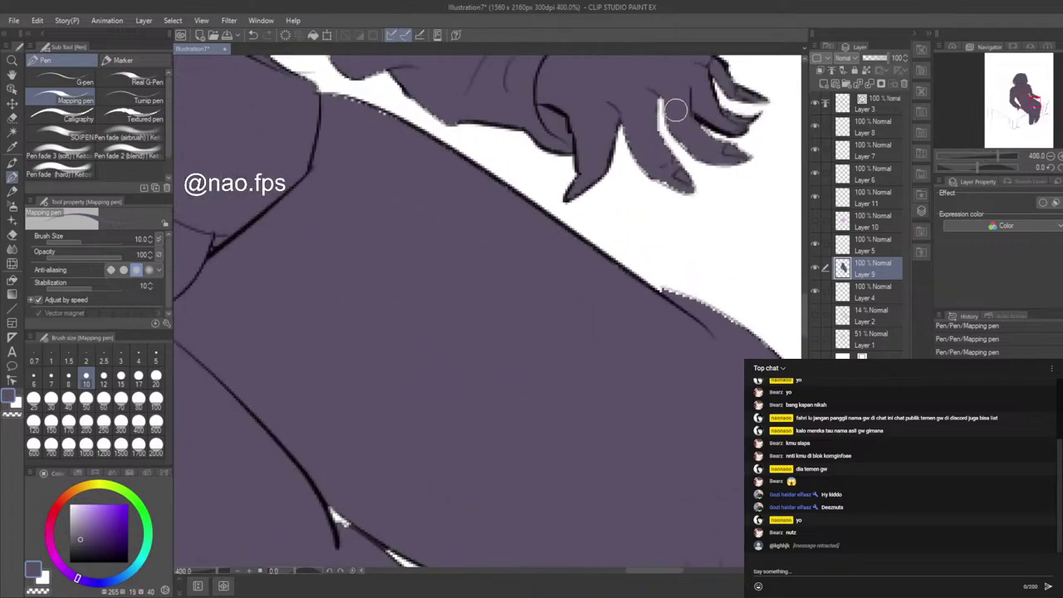
drag(663, 99, 690, 157)
mouse_move(675, 133)
mouse_down()
mouse_move(666, 93)
mouse_move(662, 105)
mouse_move(653, 98)
mouse_move(652, 123)
mouse_up()
Step: Smooth the slate base along the upper edge of the image's right thigh, from the knee to the sweater hem
drag(655, 293, 716, 308)
mouse_move(716, 308)
mouse_down()
mouse_move(705, 309)
mouse_move(762, 346)
mouse_up()
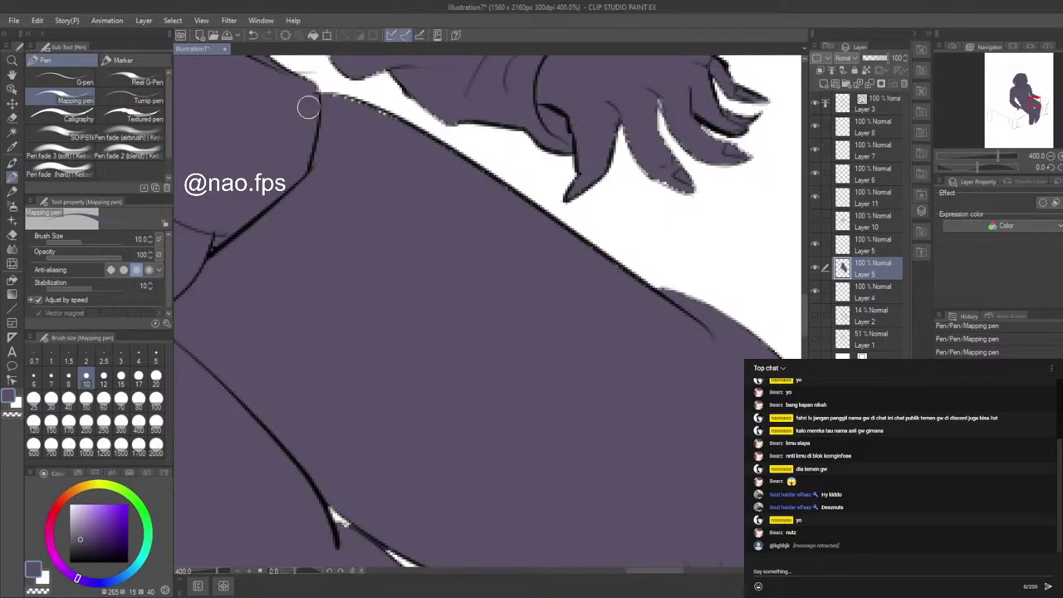
mouse_move(338, 98)
mouse_down()
mouse_move(387, 111)
mouse_move(388, 123)
mouse_move(430, 111)
mouse_move(453, 125)
mouse_move(439, 121)
mouse_up()
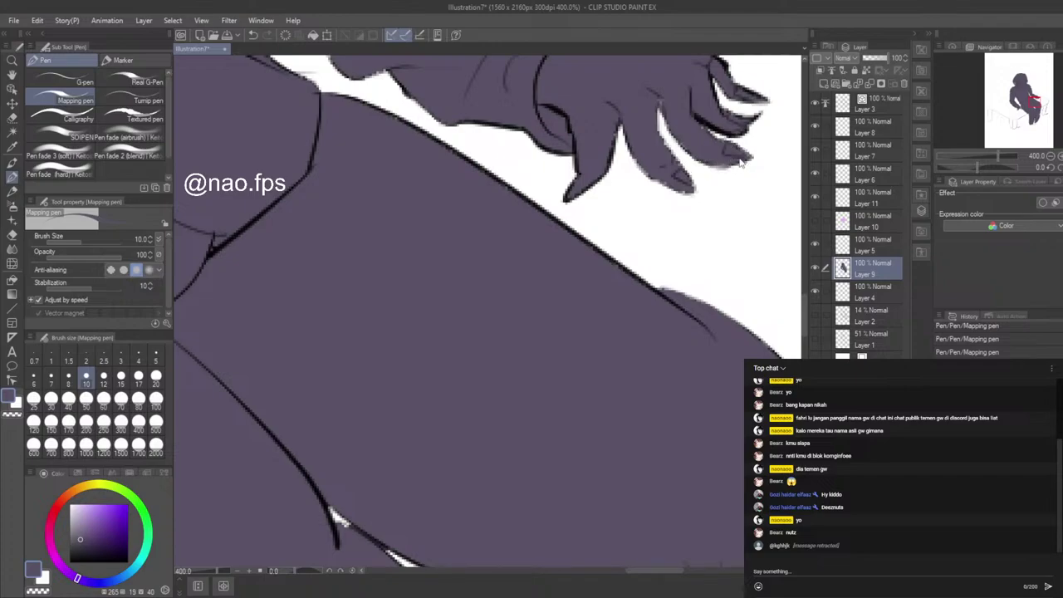
scroll(545, 260, down, 3)
scroll(406, 67, up, 1)
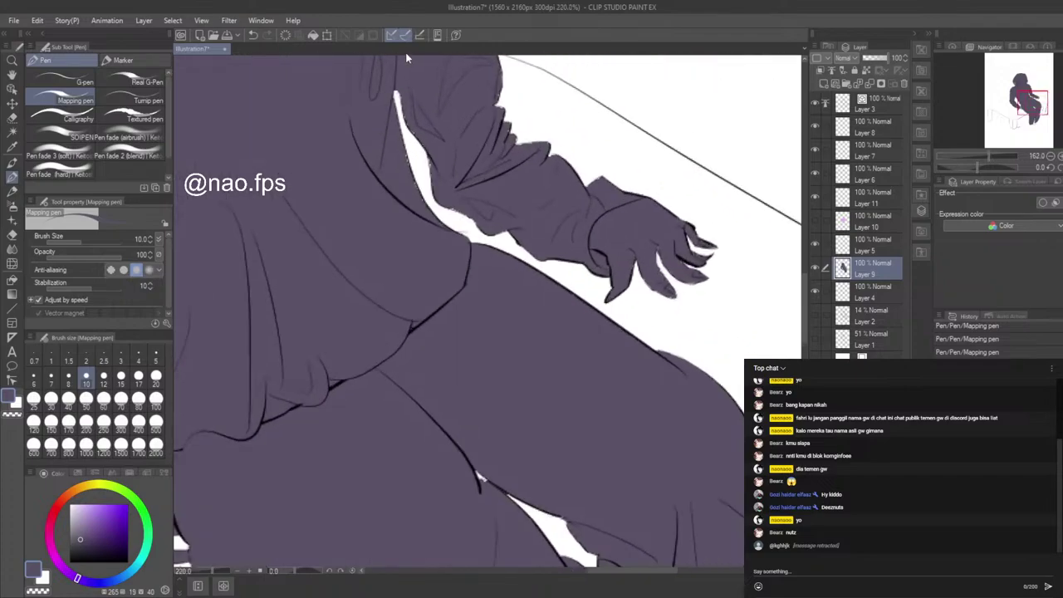
scroll(403, 63, up, 4)
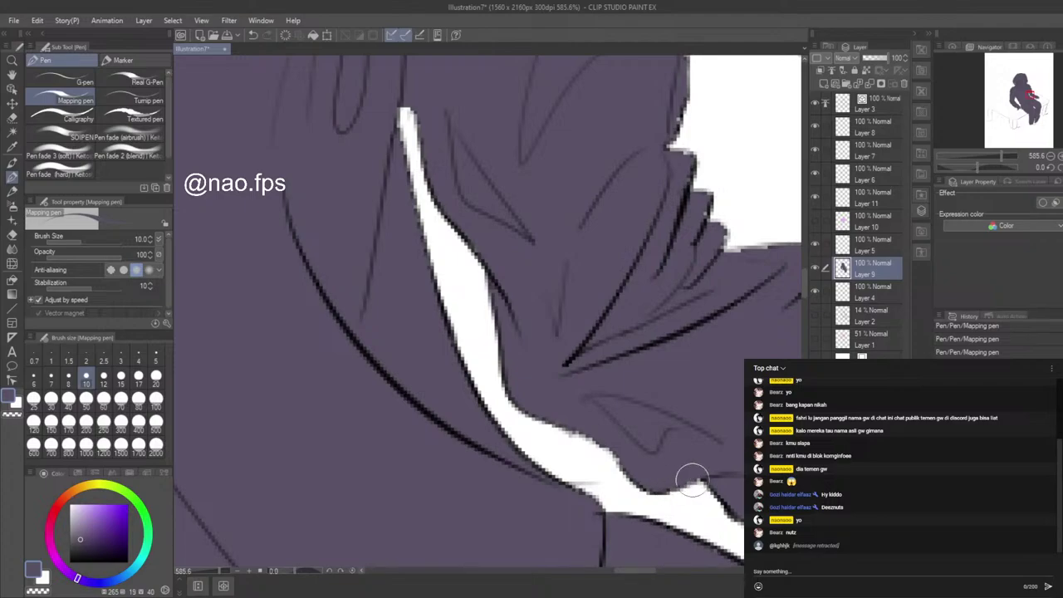
scroll(702, 478, down, 5)
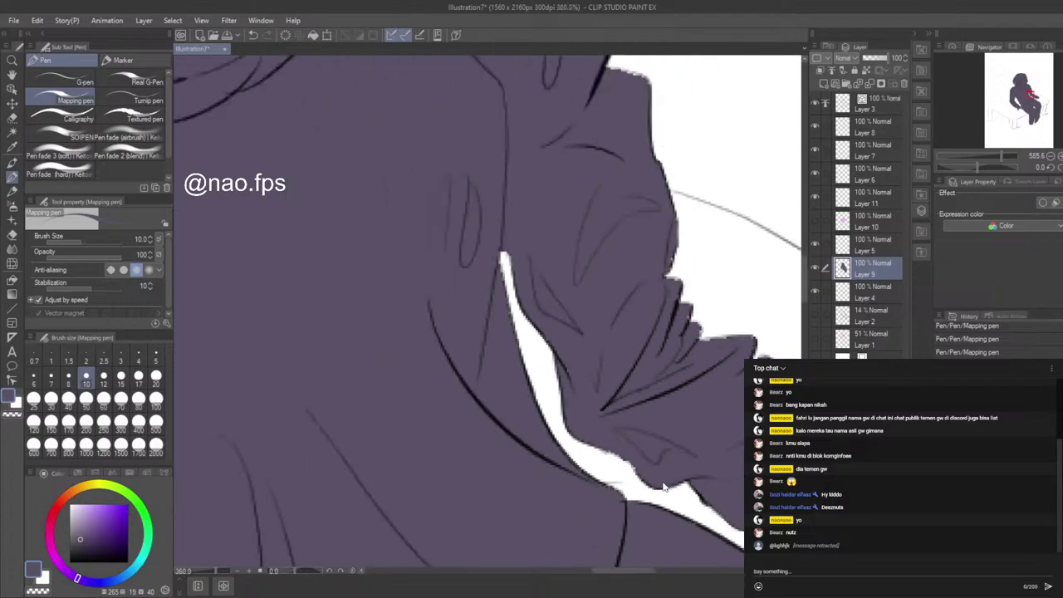
scroll(667, 465, down, 3)
scroll(589, 316, up, 5)
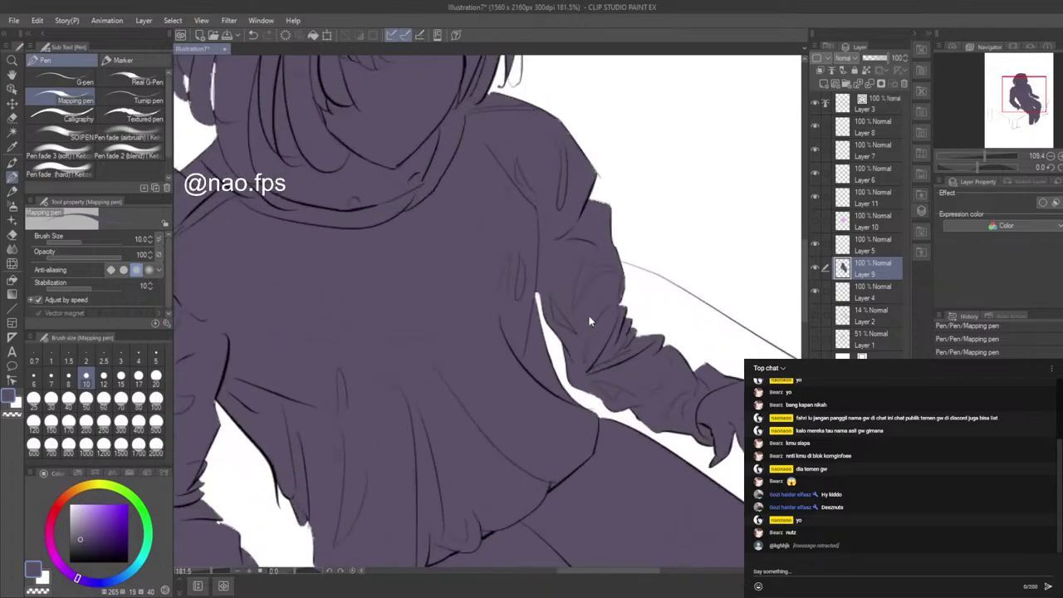
Step: Smooth the slate base along the outer sleeve edge and elbow folds of the arm on the image's right with the Mapping pen
scroll(635, 413, up, 4)
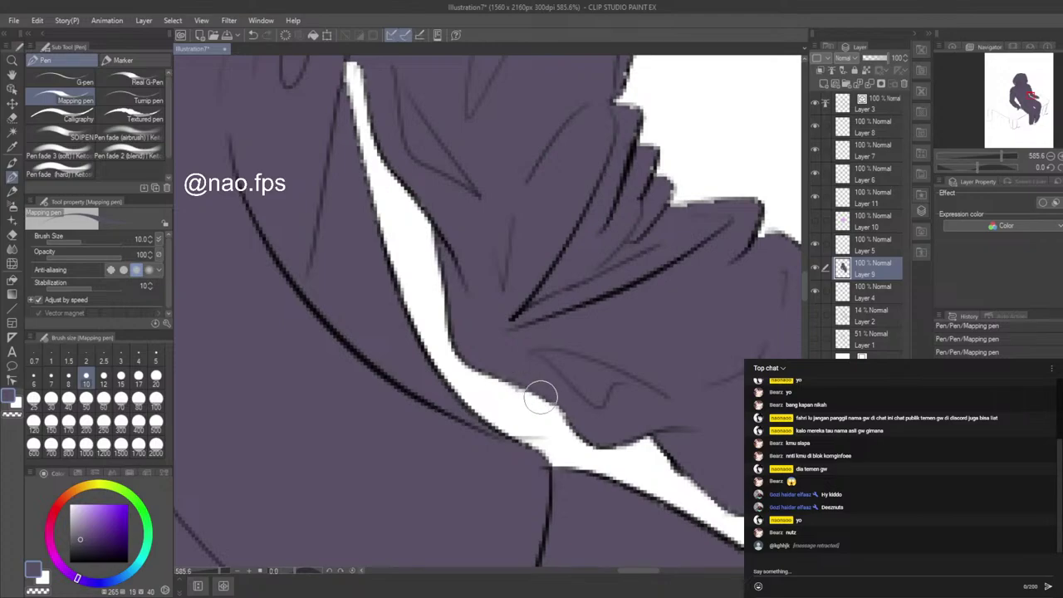
scroll(577, 424, down, 4)
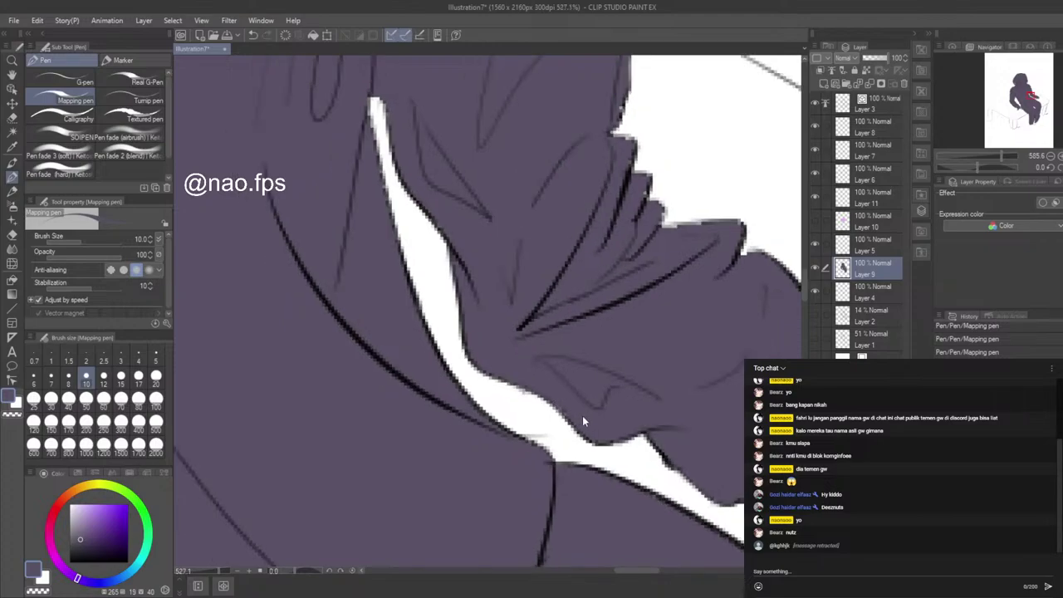
scroll(595, 364, up, 4)
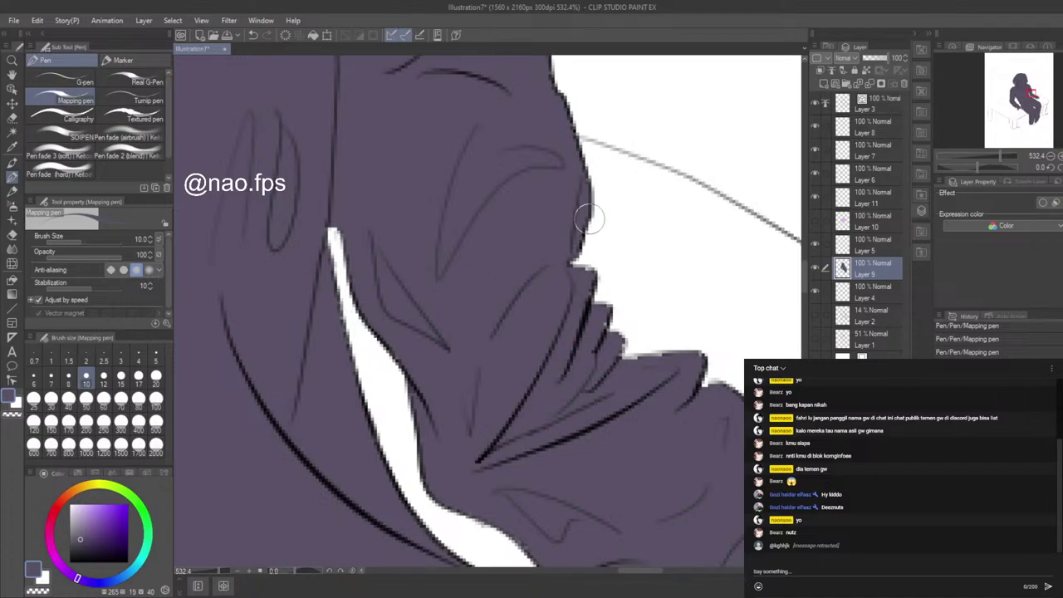
mouse_move(585, 267)
mouse_down()
mouse_move(588, 279)
mouse_move(591, 199)
mouse_move(588, 221)
mouse_up()
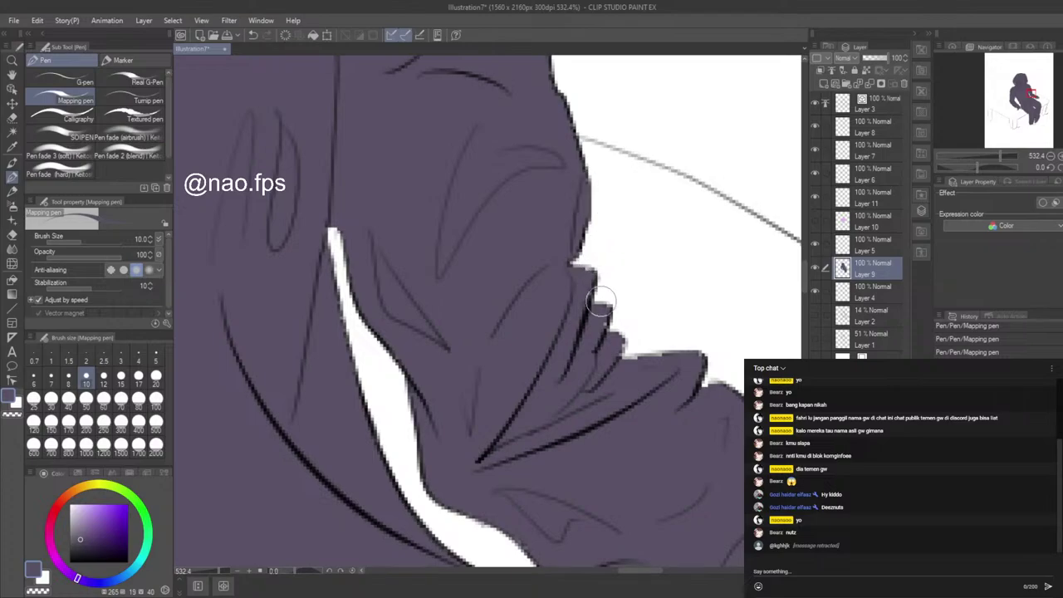
mouse_move(569, 267)
mouse_down()
mouse_move(587, 268)
mouse_move(574, 266)
mouse_move(593, 322)
mouse_move(603, 304)
mouse_up()
mouse_move(583, 295)
mouse_down()
mouse_move(623, 346)
mouse_move(618, 375)
mouse_move(620, 346)
mouse_move(618, 360)
mouse_move(645, 356)
mouse_move(618, 363)
mouse_move(651, 357)
mouse_move(615, 365)
mouse_move(674, 363)
mouse_move(639, 347)
mouse_move(619, 355)
mouse_move(653, 354)
mouse_move(617, 360)
mouse_up()
Step: Paint slate along the top edge of the shoulder on the image's right, from the hair tips outward
scroll(614, 359, down, 10)
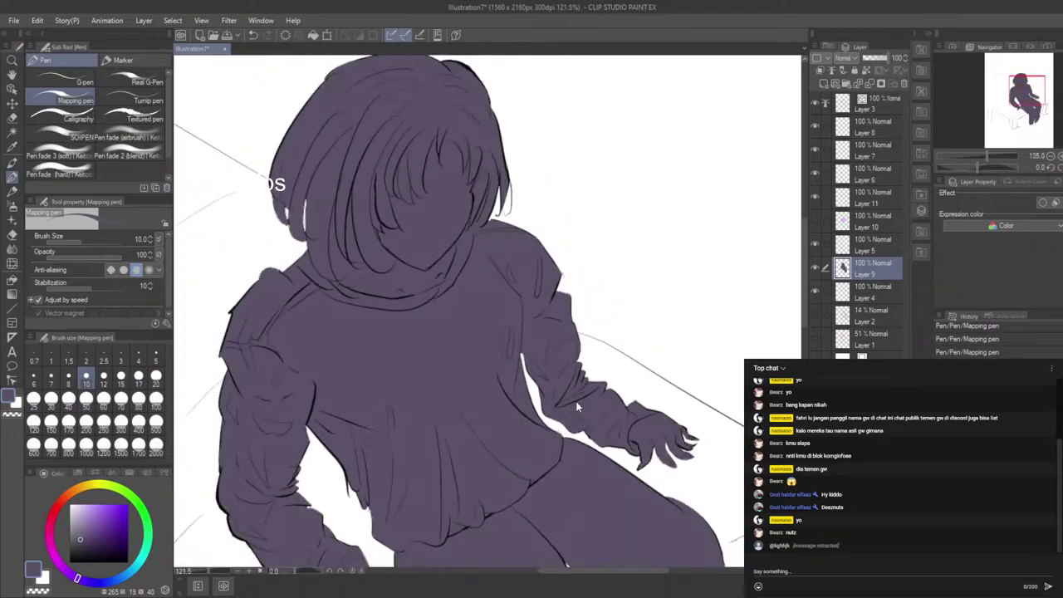
scroll(540, 274, up, 8)
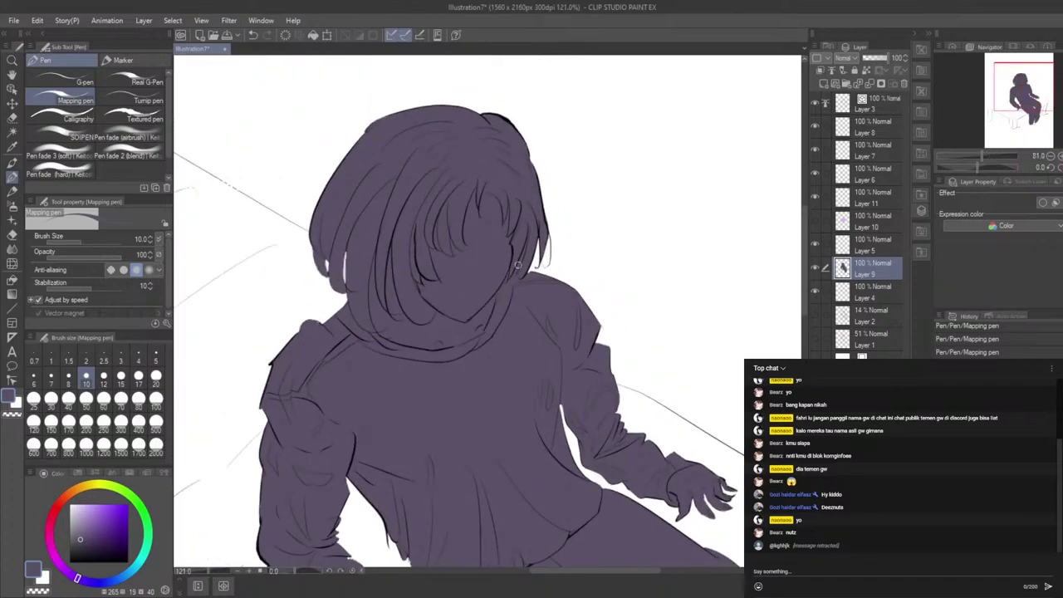
scroll(454, 406, up, 1)
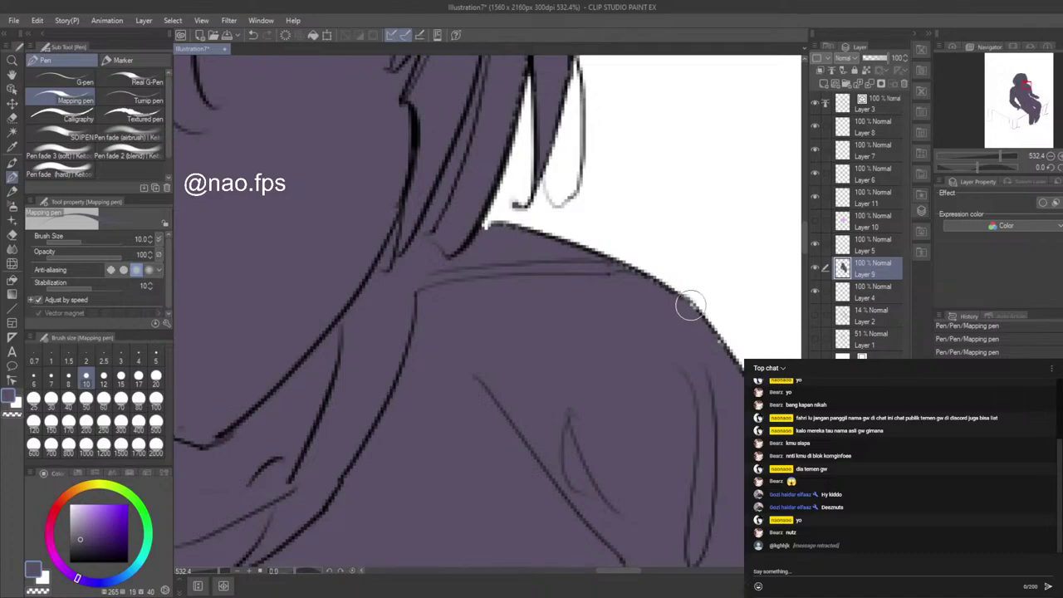
key(alt+Tab)
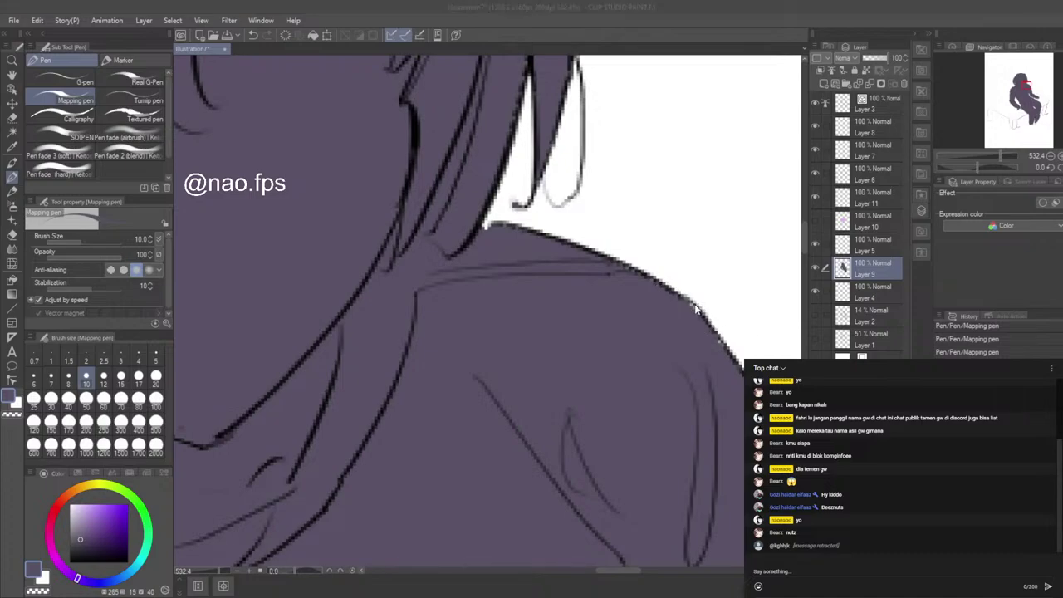
drag(641, 257, 696, 311)
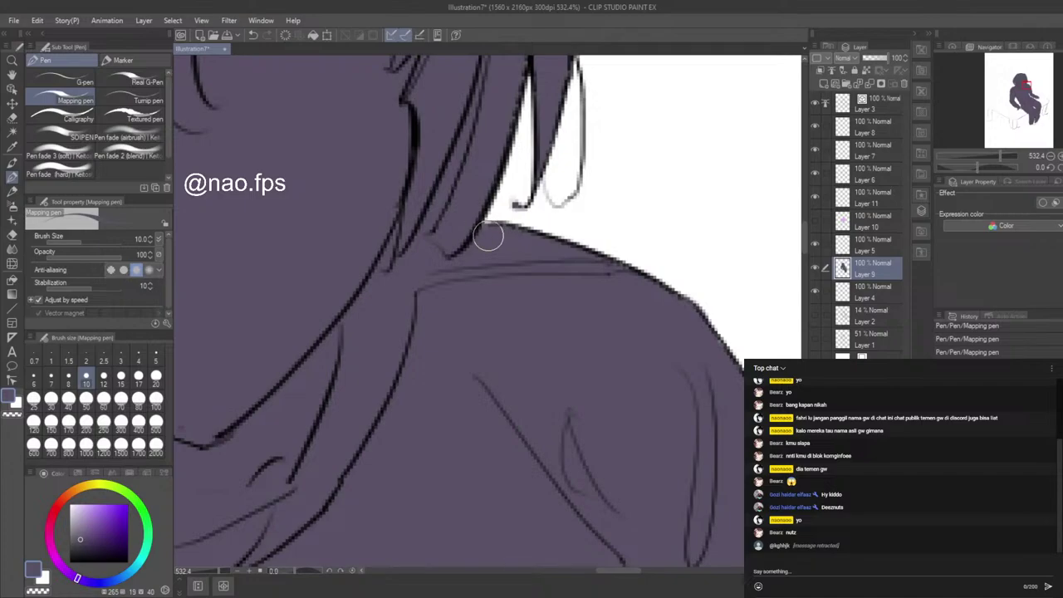
Step: Touch up the slate base along the hair's outer edge on the image's left and over the crown
scroll(492, 240, down, 1)
scroll(536, 259, down, 3)
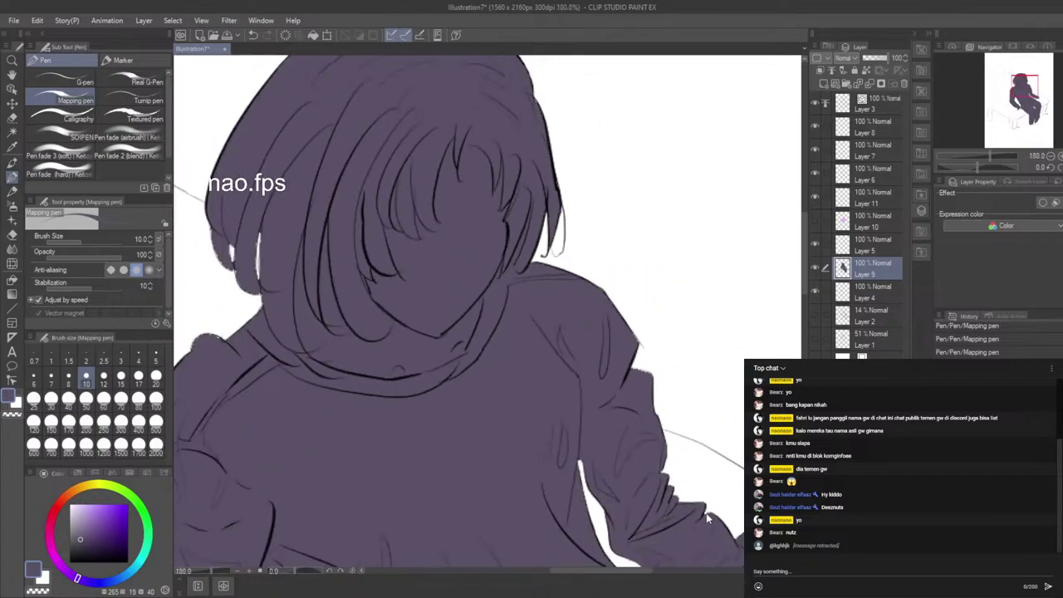
scroll(625, 432, down, 2)
scroll(312, 305, up, 3)
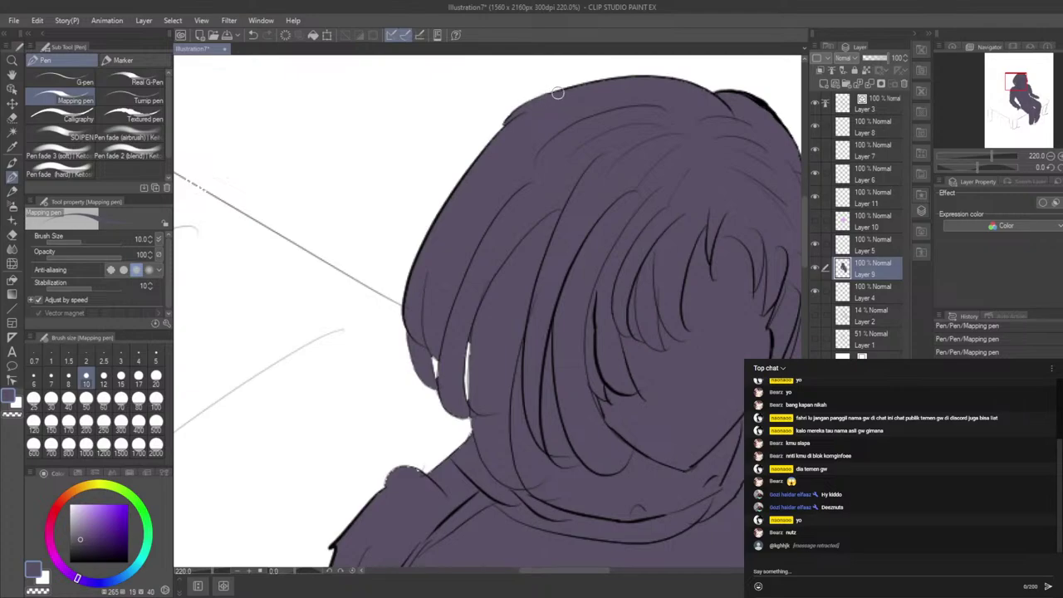
Step: Fill the rounded bump of the shoulder on the image's left with slate up to its outline
scroll(299, 270, down, 3)
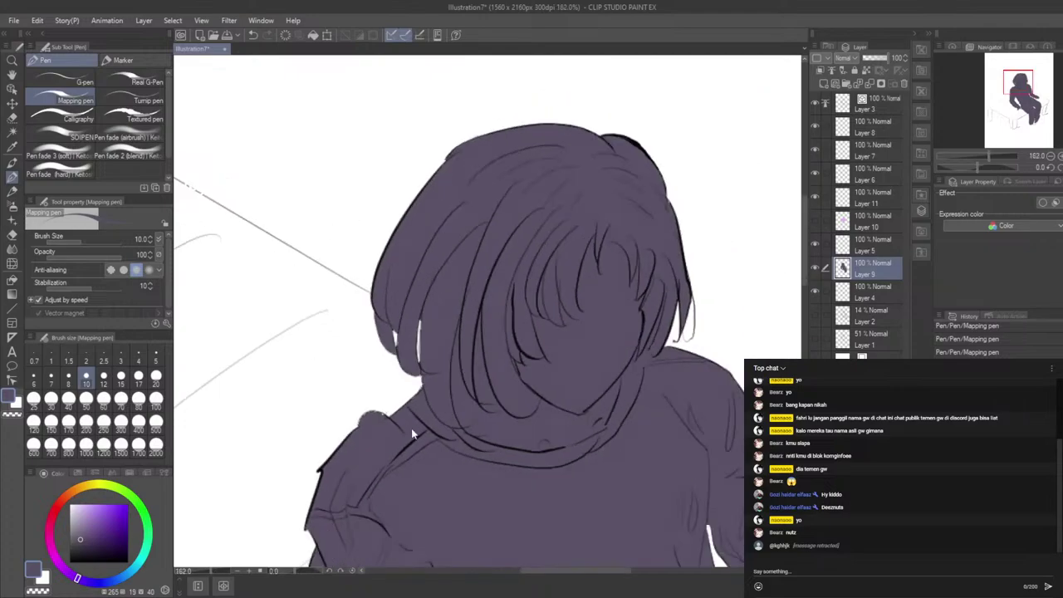
scroll(422, 456, up, 6)
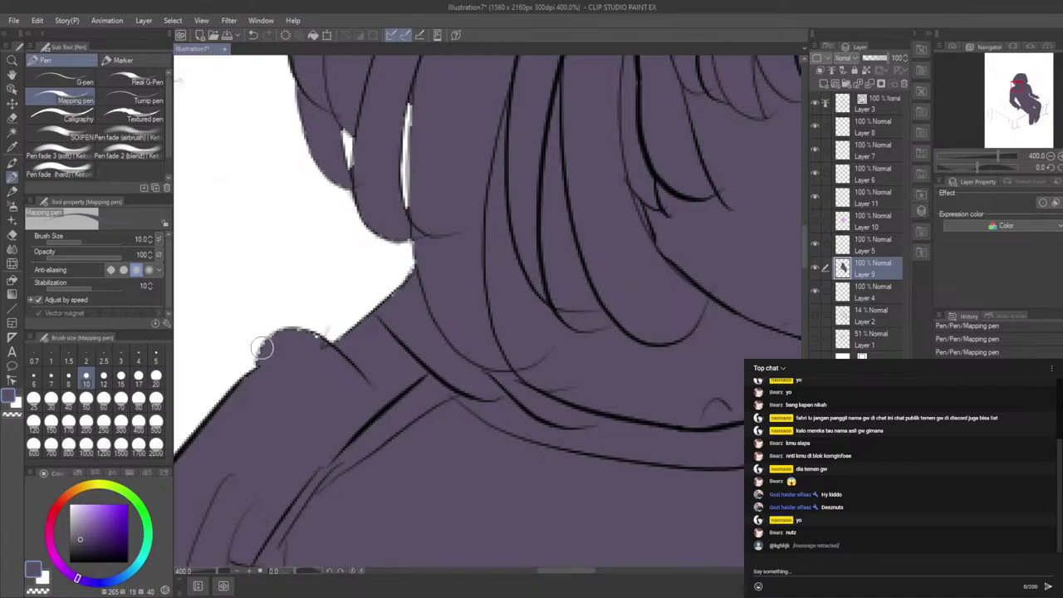
mouse_move(261, 348)
mouse_down()
mouse_move(256, 364)
mouse_move(285, 326)
mouse_move(261, 347)
mouse_move(316, 335)
mouse_move(305, 339)
mouse_up()
key(ctrl+z)
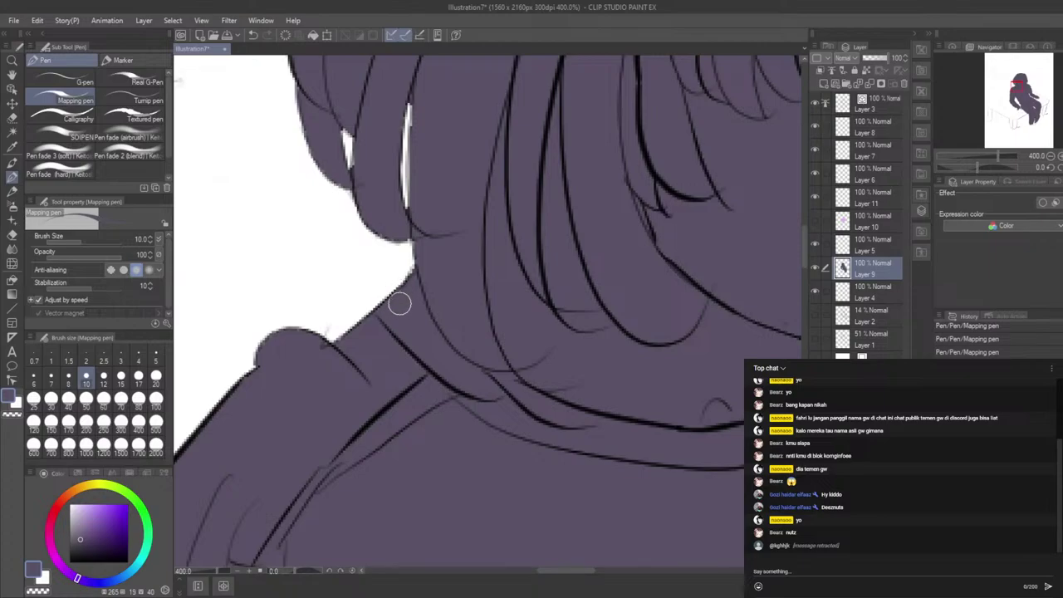
Step: Touch up the slate base along the hair's outer edge on the image's right
scroll(398, 299, down, 5)
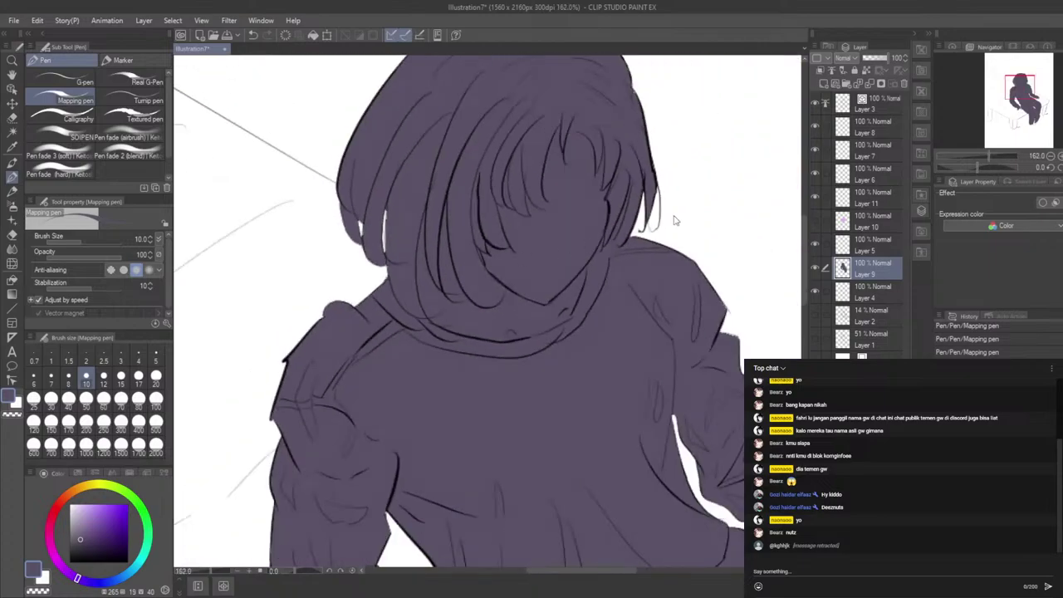
scroll(675, 220, up, 2)
scroll(665, 538, down, 1)
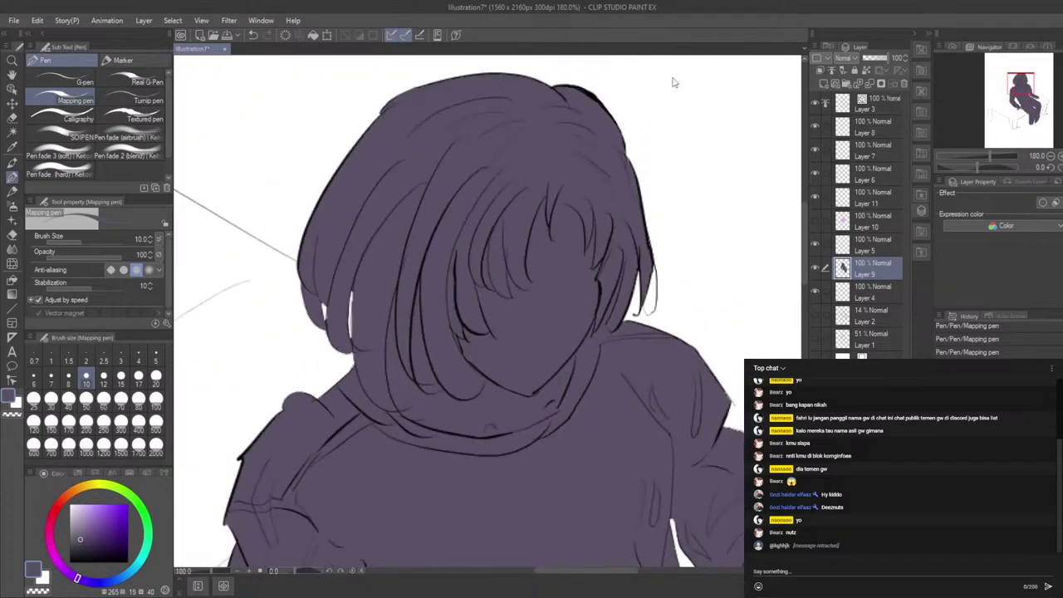
scroll(647, 125, up, 3)
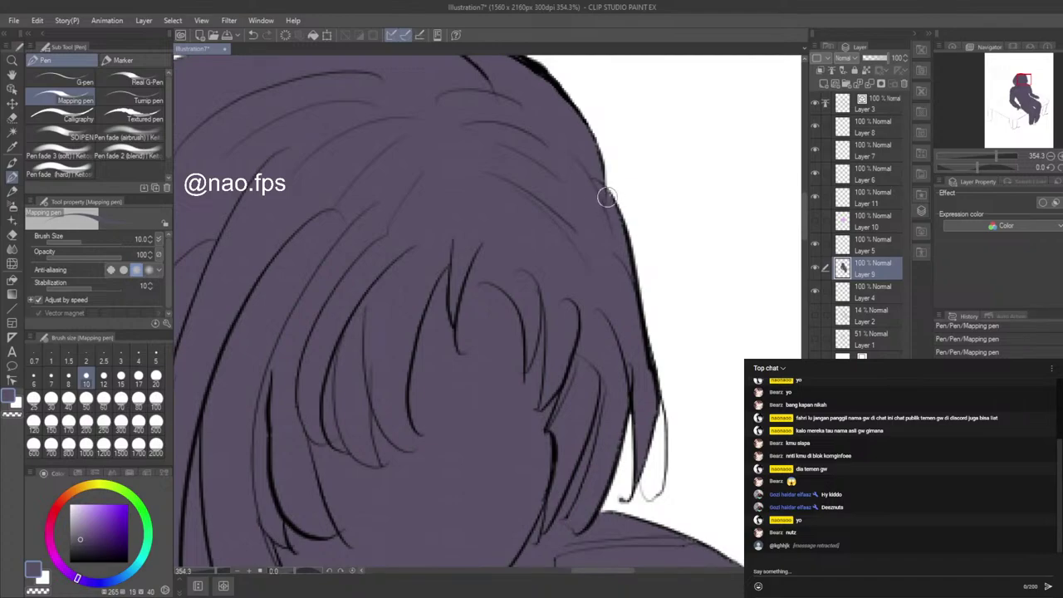
Step: Smooth the slate base along the outer edge of the trouser leg on the image's left, from the knee folds to the cuff
scroll(407, 263, down, 2)
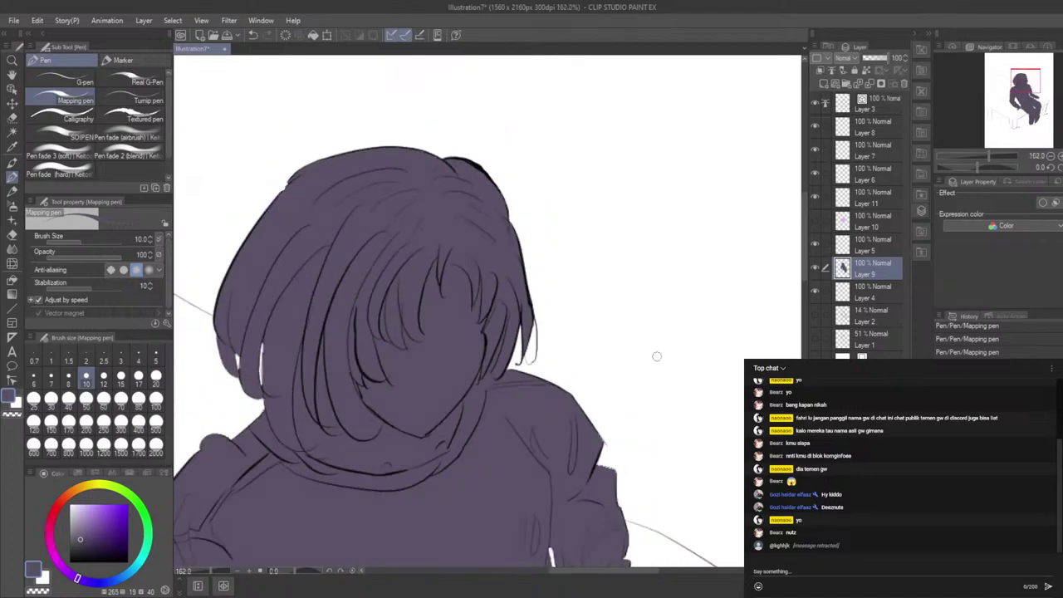
scroll(652, 359, down, 3)
scroll(461, 202, up, 4)
scroll(475, 280, up, 2)
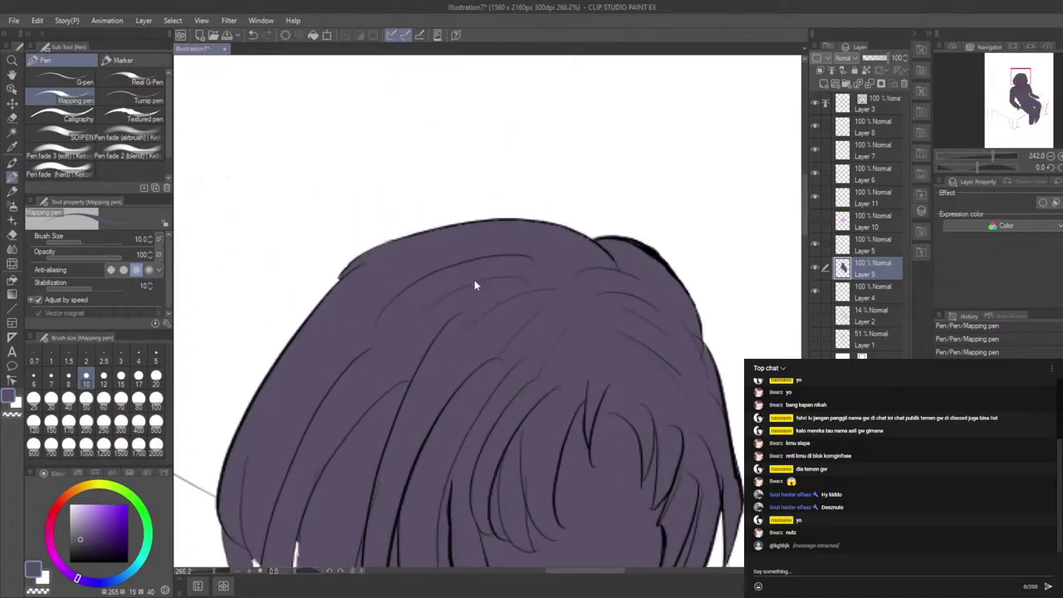
scroll(474, 275, down, 4)
scroll(571, 149, down, 4)
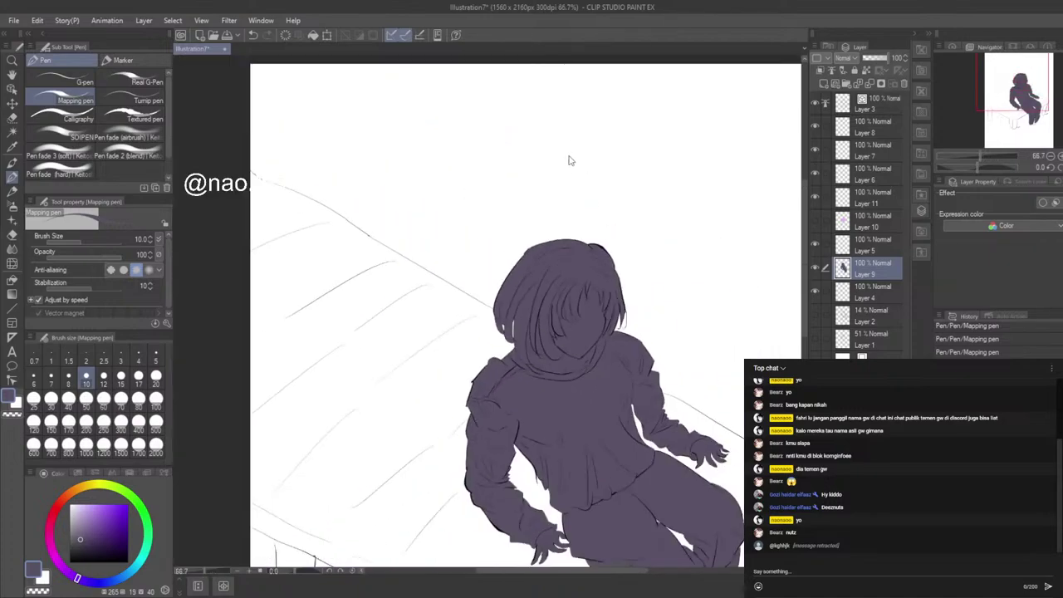
scroll(672, 434, up, 4)
scroll(687, 497, up, 1)
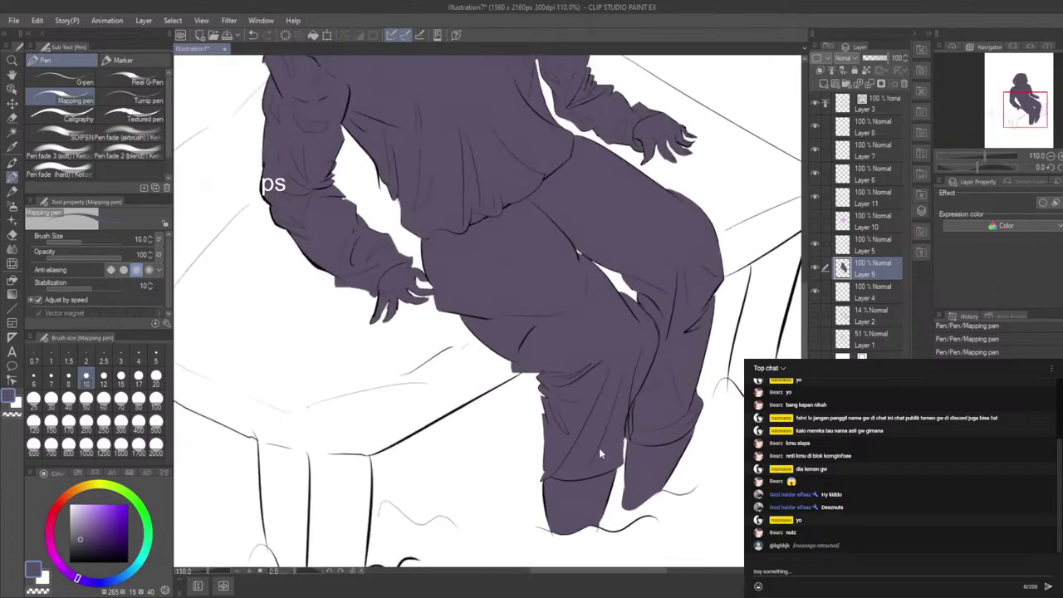
scroll(544, 485, up, 10)
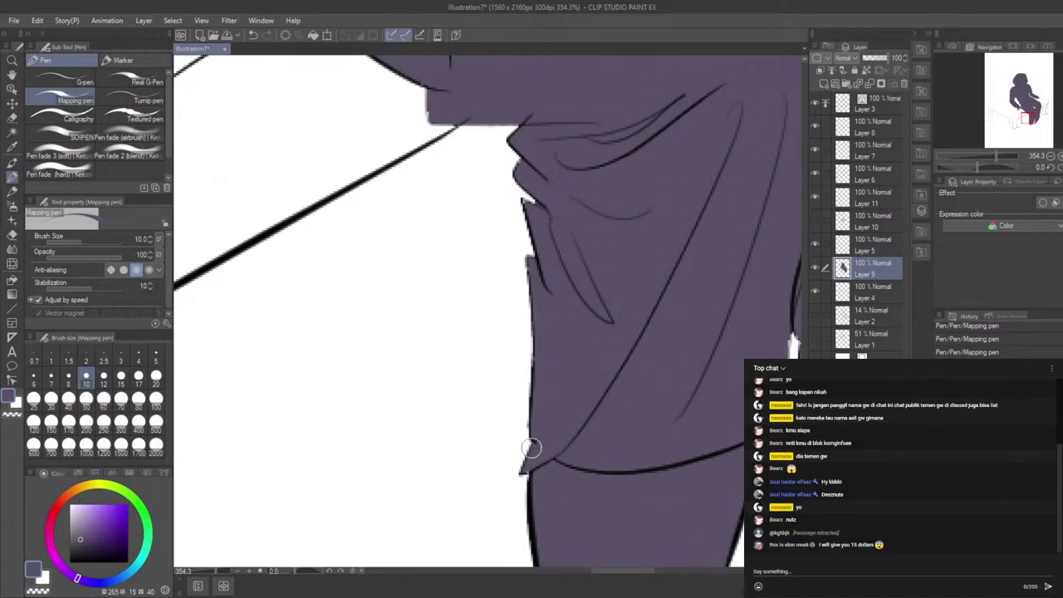
scroll(536, 468, down, 4)
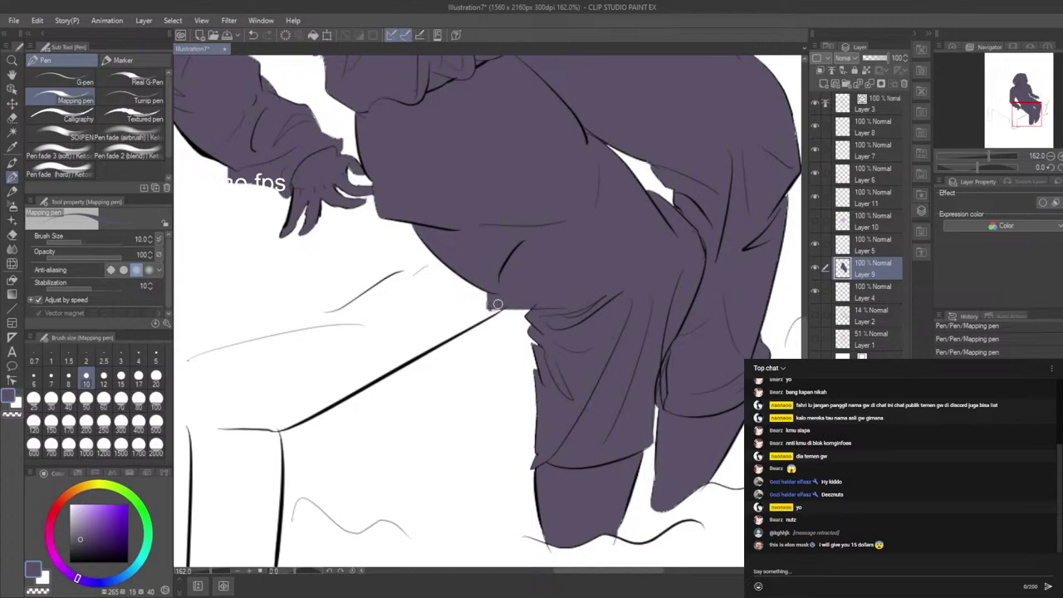
Step: Erase the stray slate at the square corner under the knee on the image's left with the Vector eraser
scroll(486, 365, up, 5)
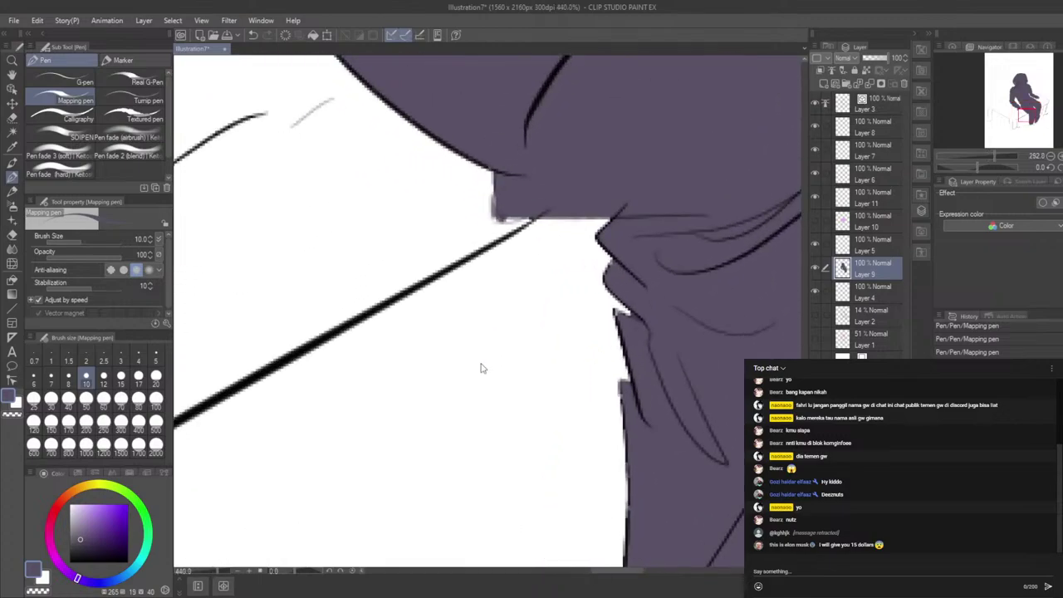
click(11, 234)
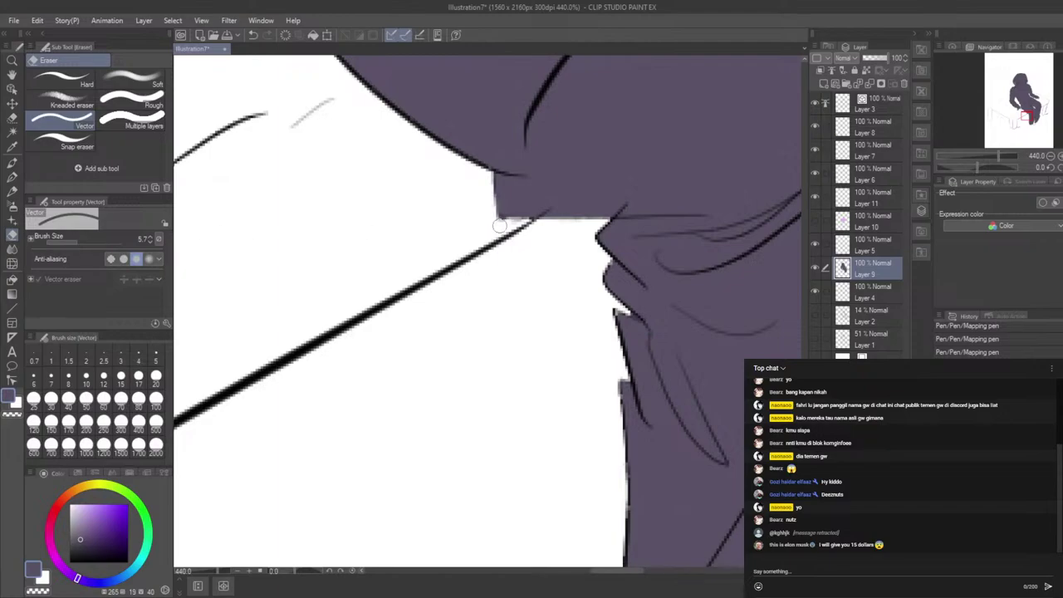
scroll(505, 236, down, 6)
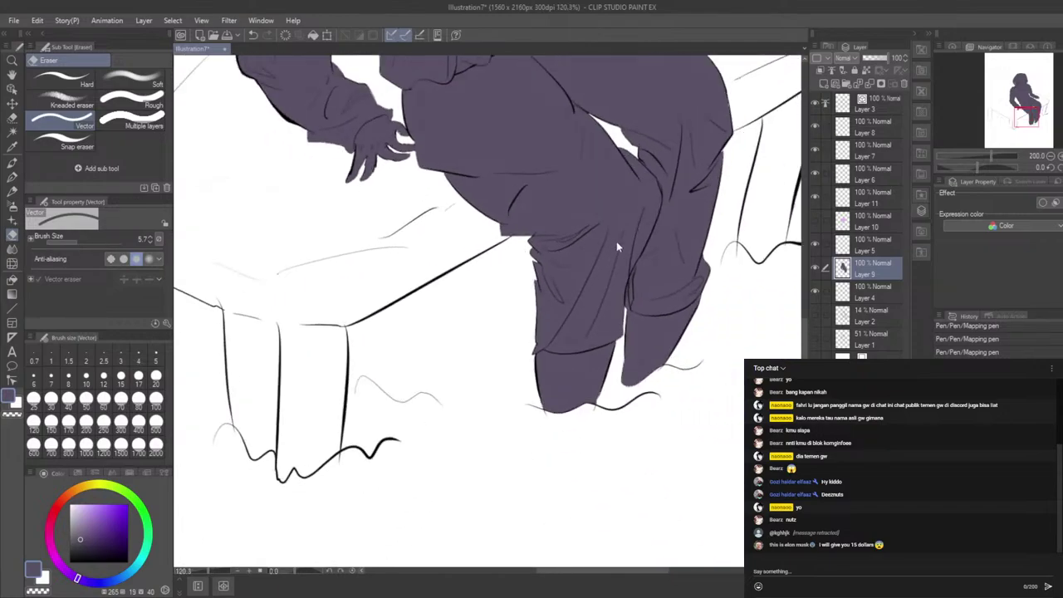
Step: Paint slate along the forearm sleeve's lower edge on the image's left, up to the wrist, with the Mapping pen
drag(802, 341, 803, 315)
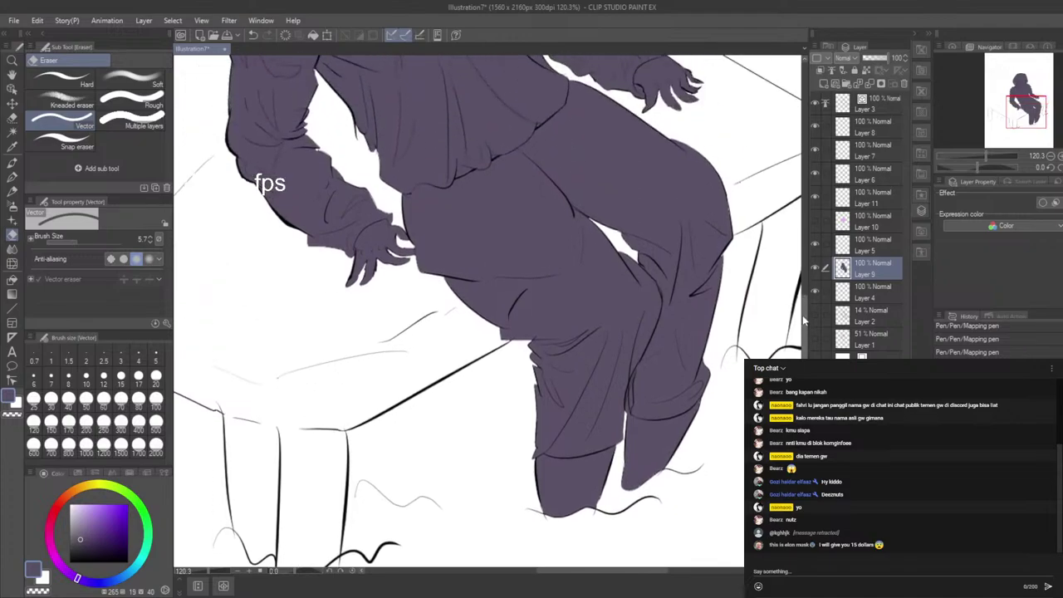
scroll(385, 222, up, 2)
scroll(386, 222, up, 1)
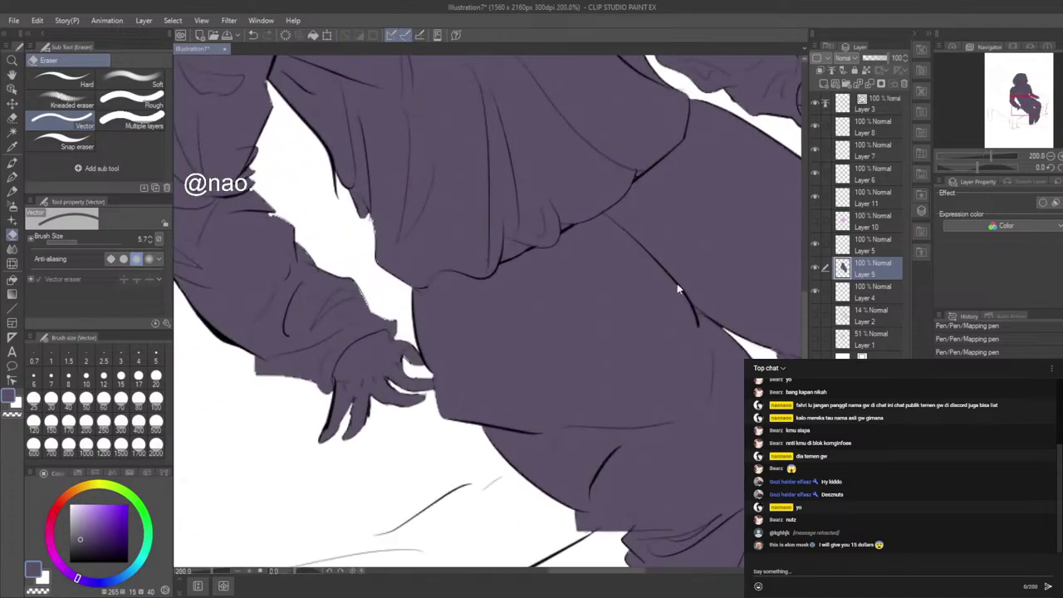
scroll(789, 299, down, 1)
scroll(419, 179, up, 3)
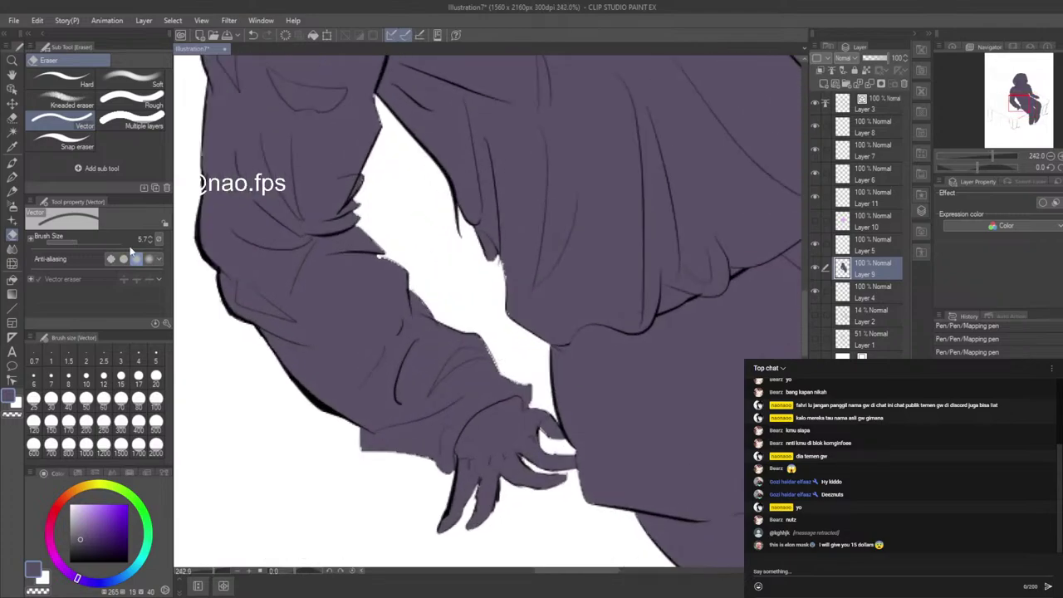
click(12, 177)
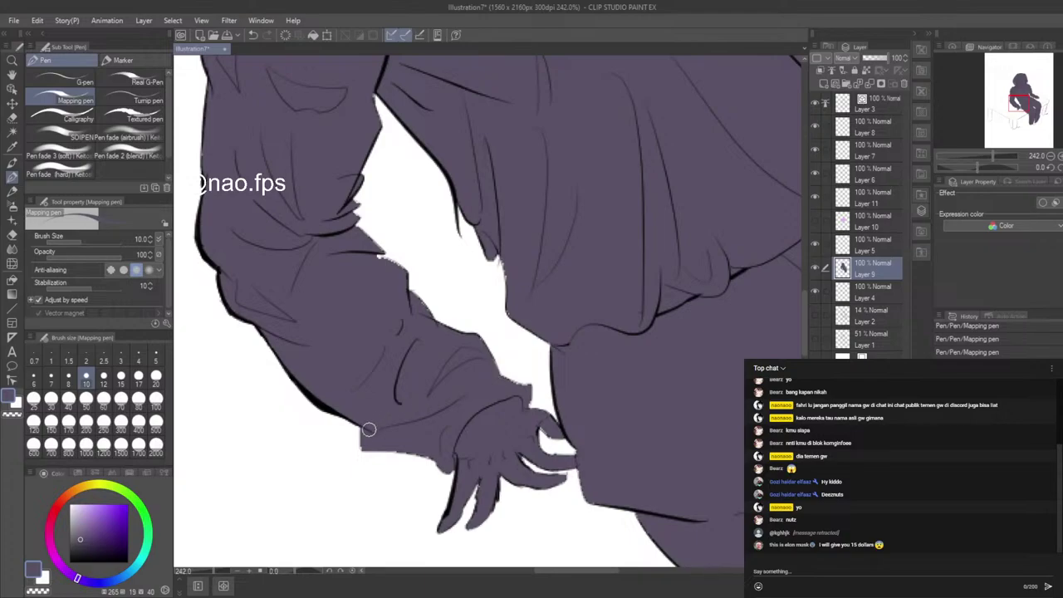
drag(360, 442, 423, 460)
drag(426, 460, 408, 451)
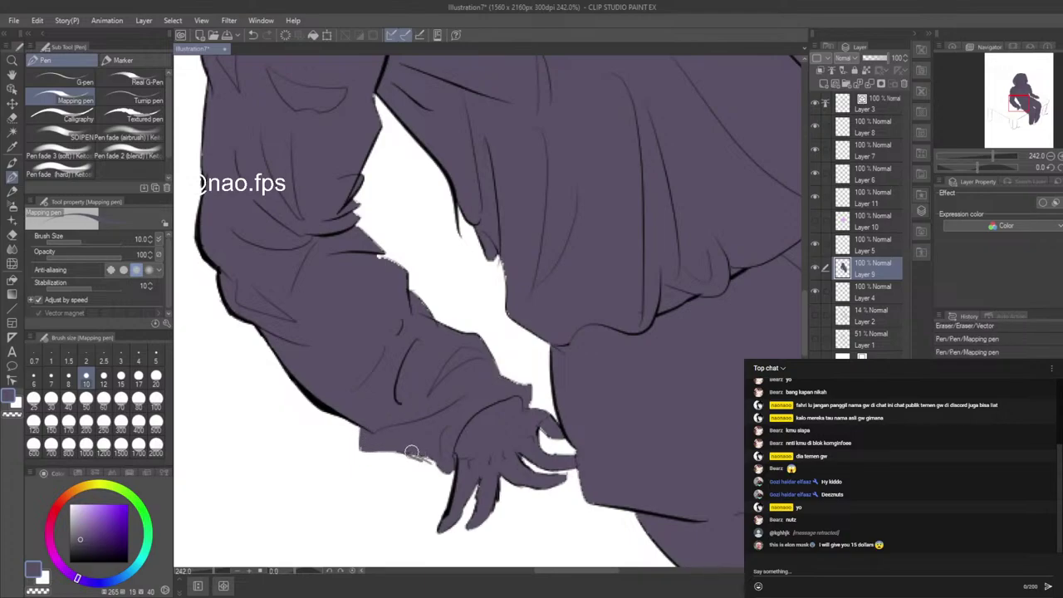
key(ctrl+z)
drag(418, 453, 413, 451)
drag(412, 451, 439, 467)
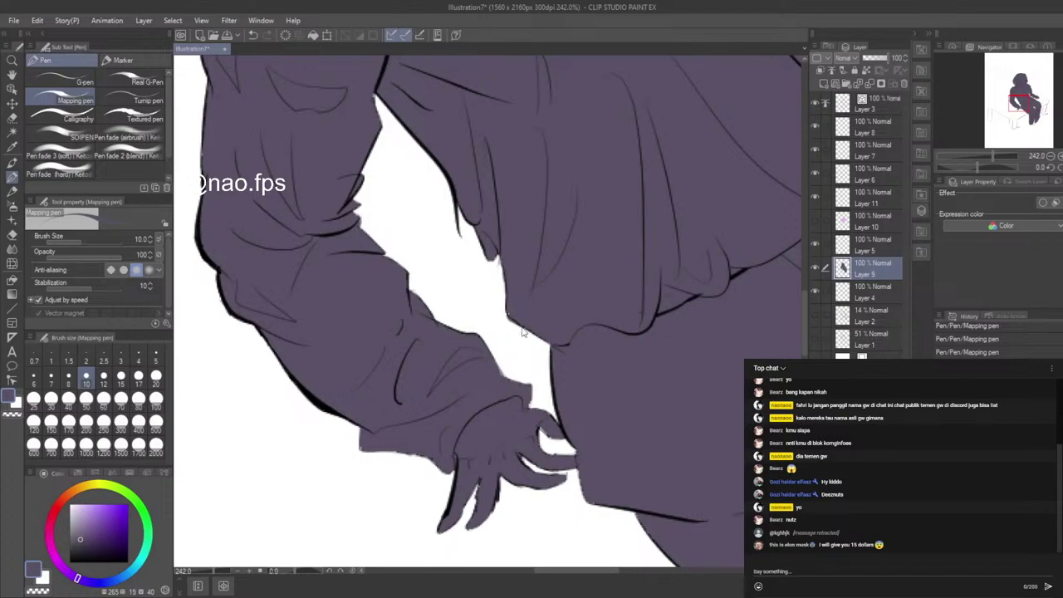
Step: Smooth the slate base along the sweater's side edge and hem corner facing the forearm on the image's left
scroll(524, 332, down, 4)
scroll(485, 303, up, 5)
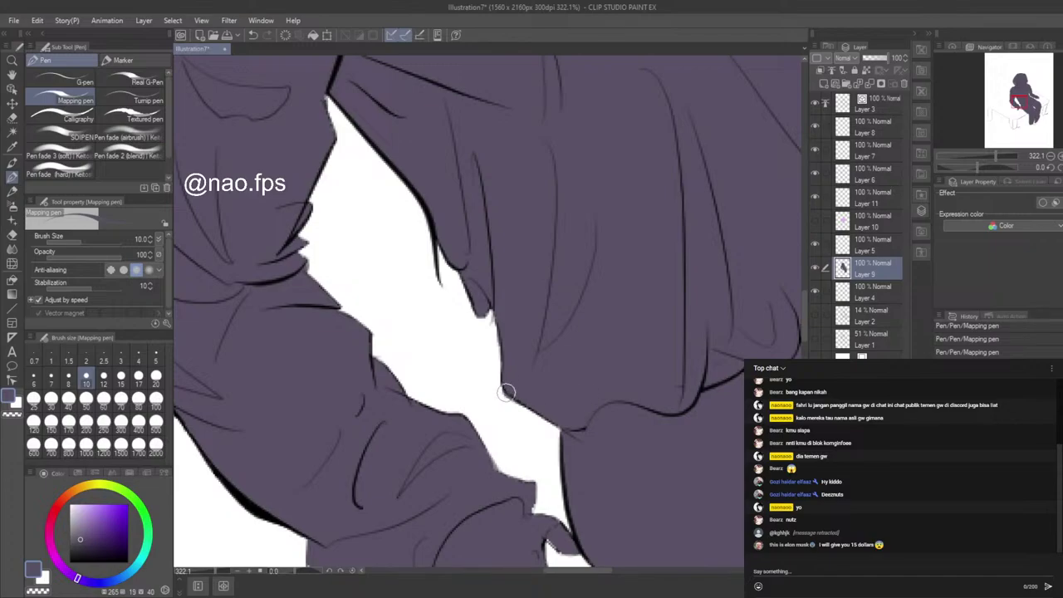
Step: Paint slate along the trouser edge at the narrow gap between the thighs with the Mapping pen
scroll(509, 375, down, 3)
scroll(508, 374, down, 1)
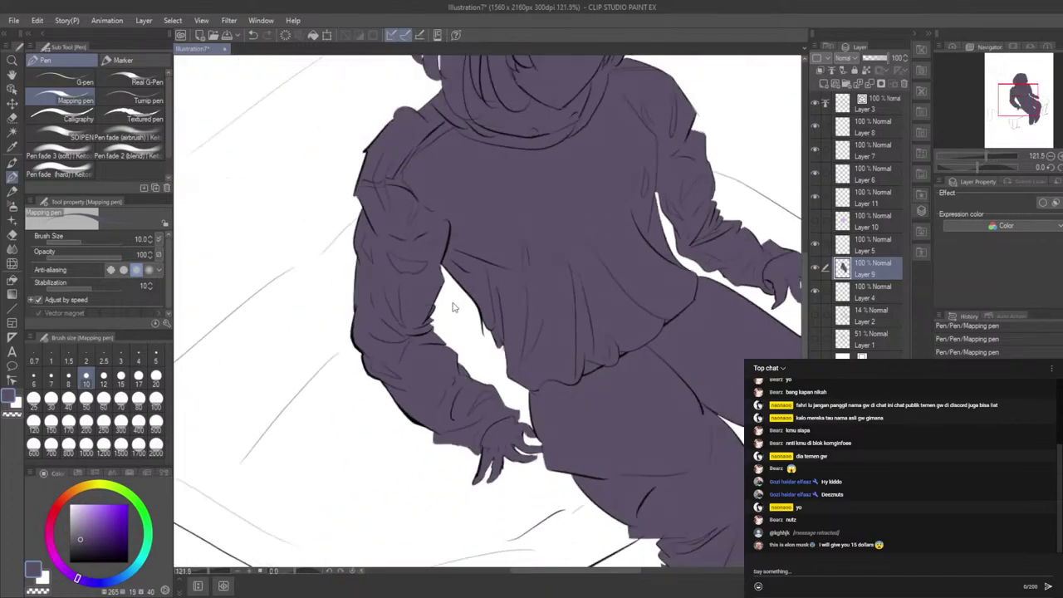
scroll(732, 404, up, 5)
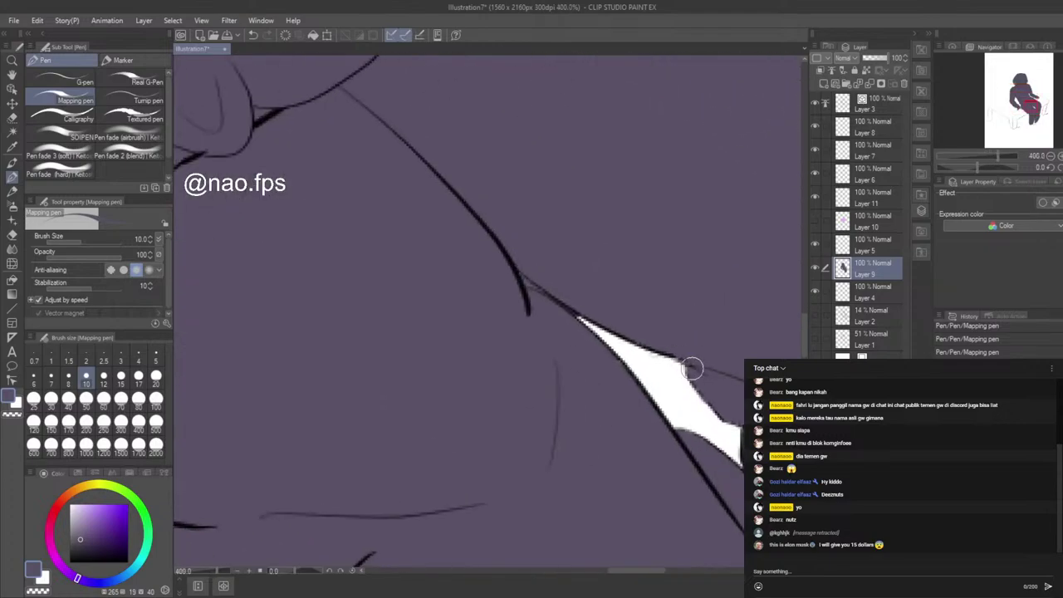
drag(685, 374, 739, 424)
scroll(671, 447, down, 5)
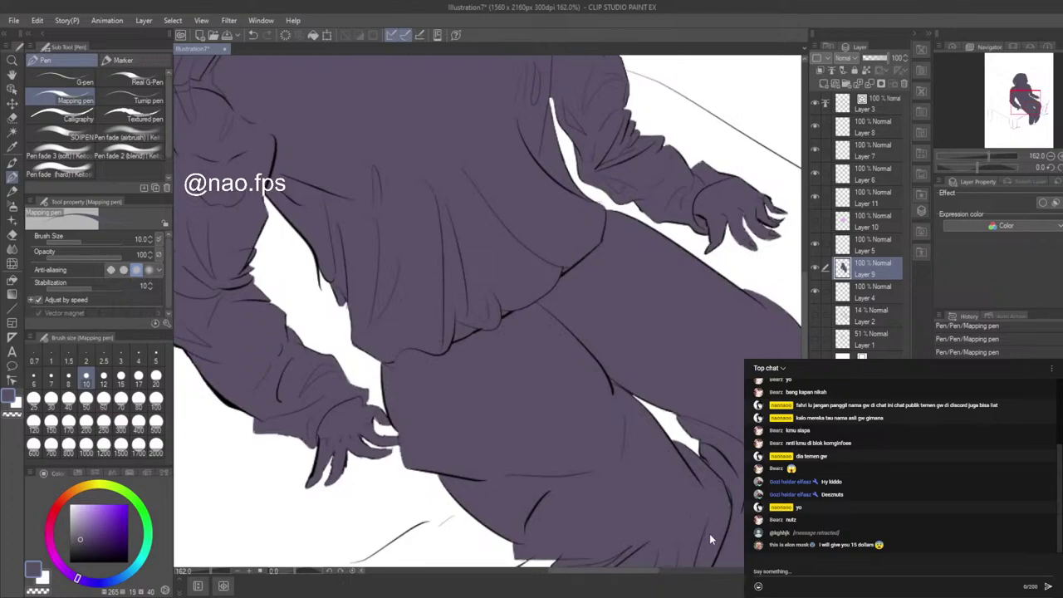
Step: Examine the slate base around both hands and across the whole figure for remaining gaps
scroll(579, 519, up, 4)
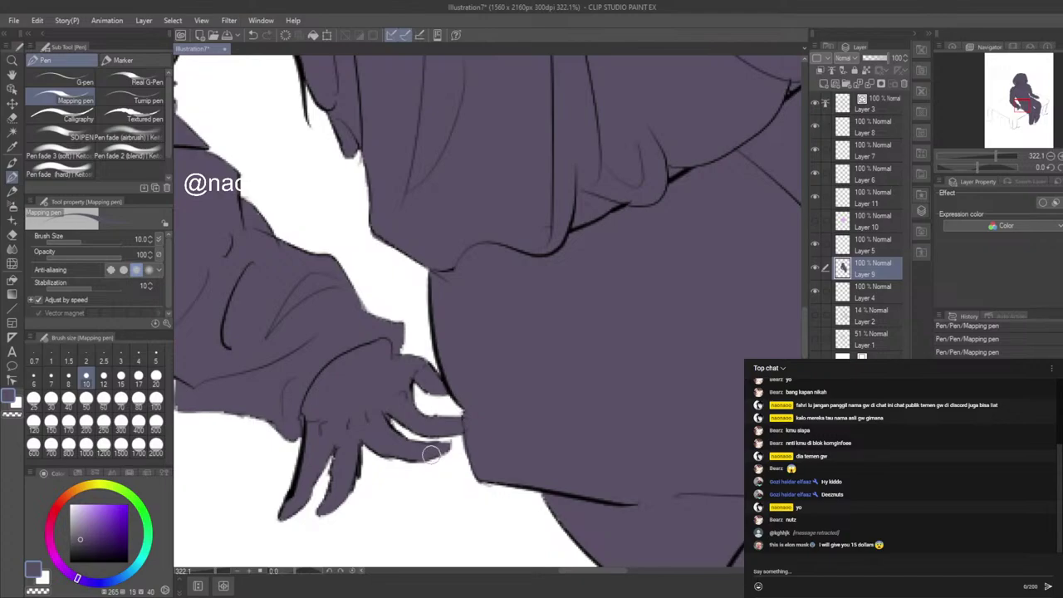
scroll(445, 449, down, 3)
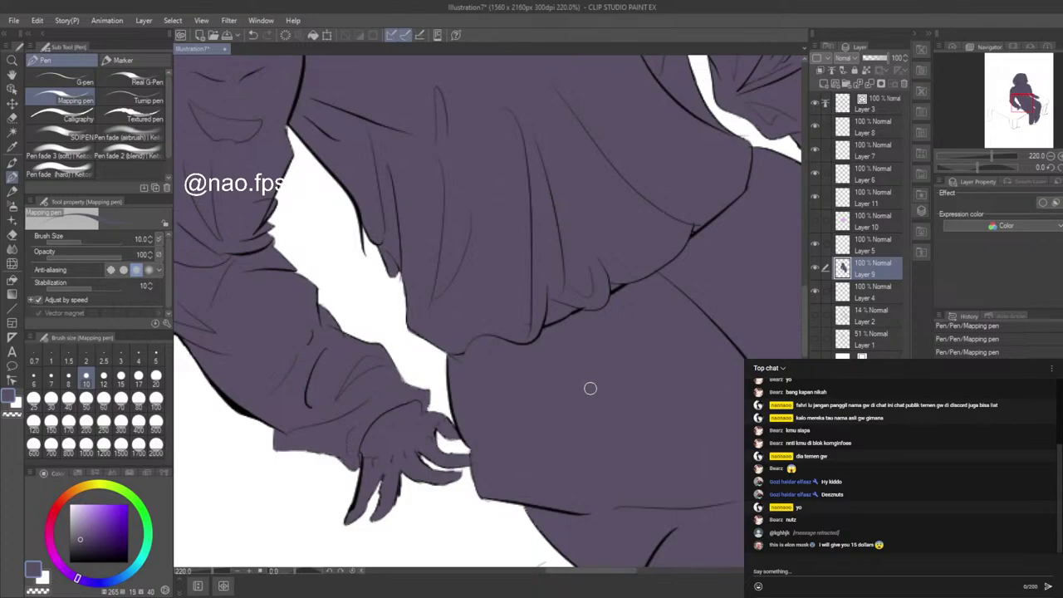
scroll(591, 390, down, 5)
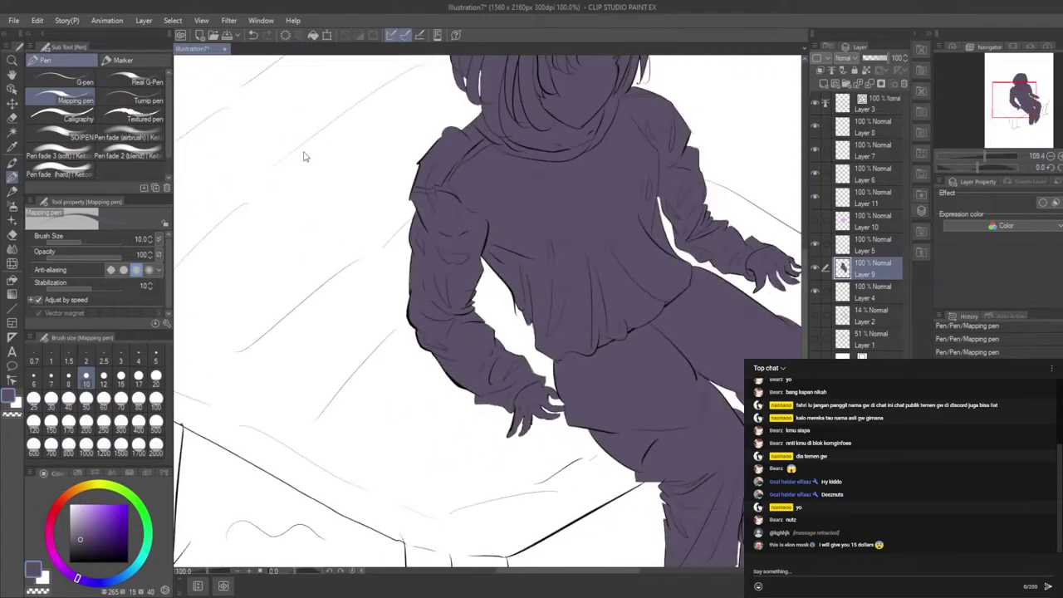
scroll(446, 211, down, 2)
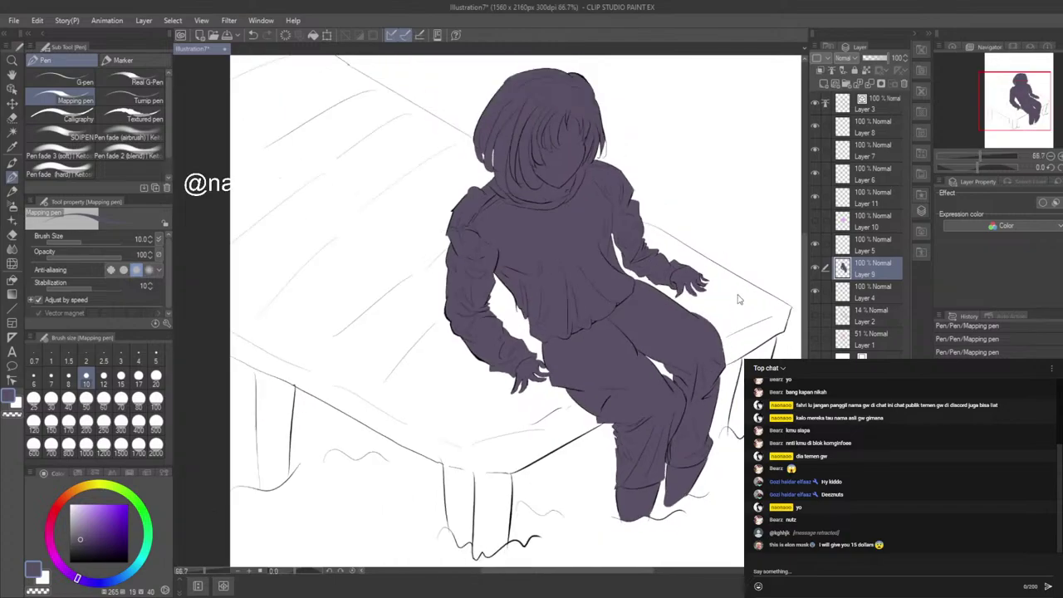
scroll(663, 265, up, 5)
scroll(664, 267, up, 2)
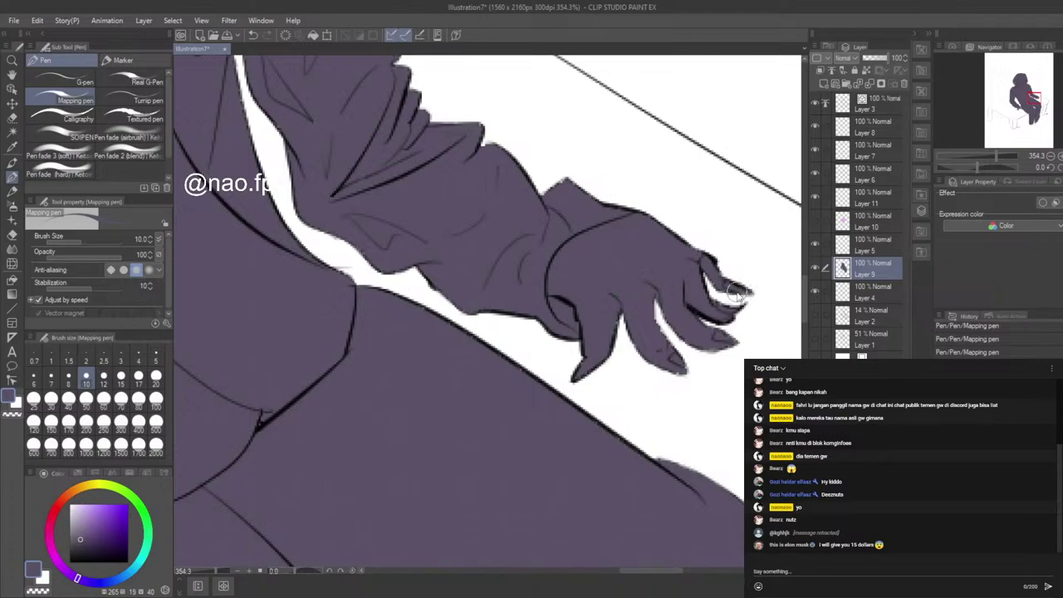
scroll(731, 316, down, 4)
scroll(710, 436, down, 2)
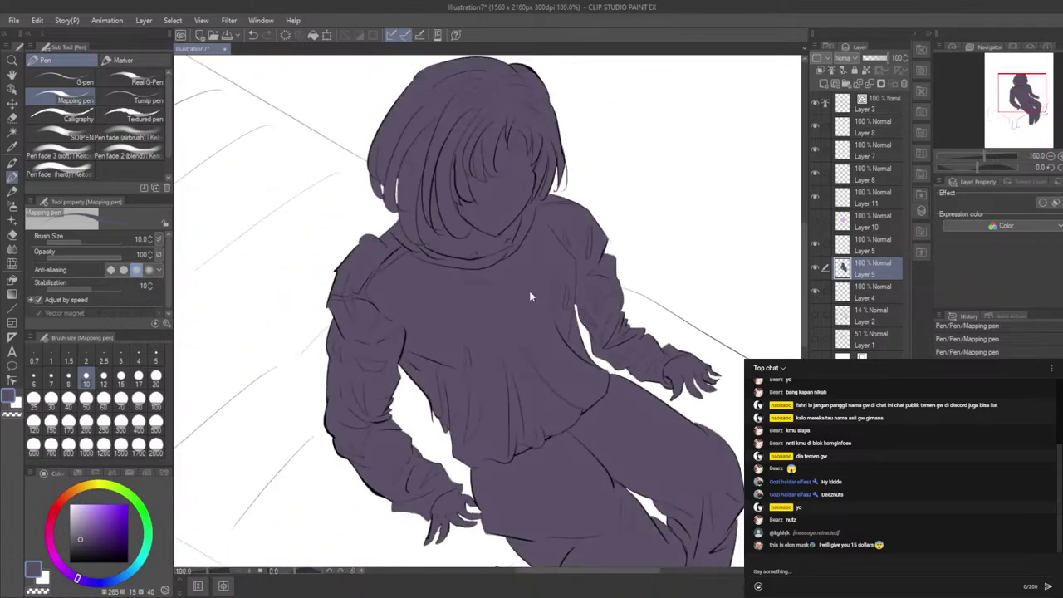
scroll(530, 296, down, 3)
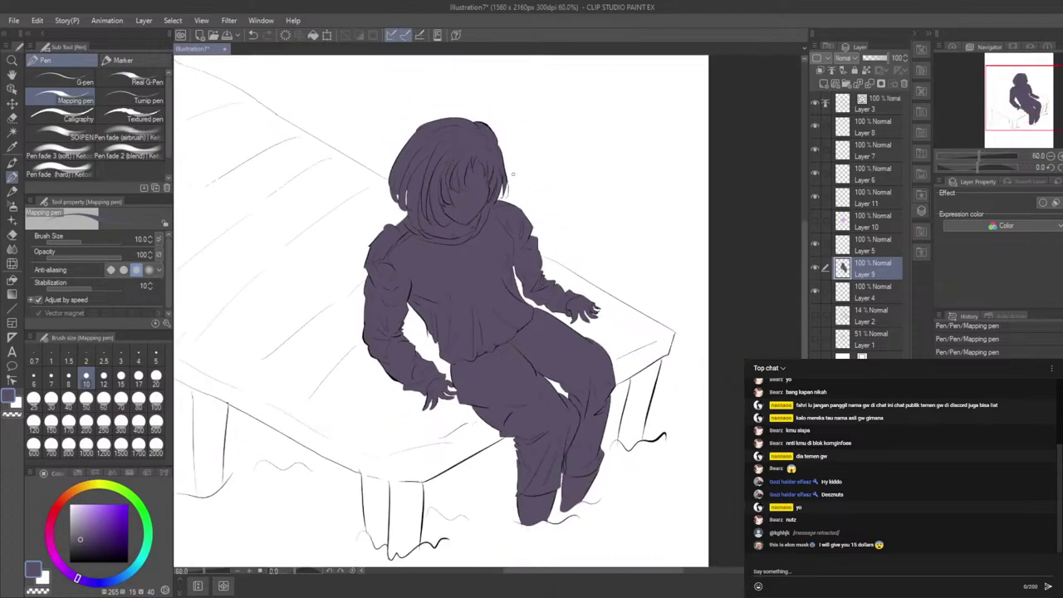
Step: Delete the lilac sweater layer, Layer 10, and add an empty raster layer above Layer 5
click(825, 221)
click(829, 223)
click(884, 217)
click(818, 222)
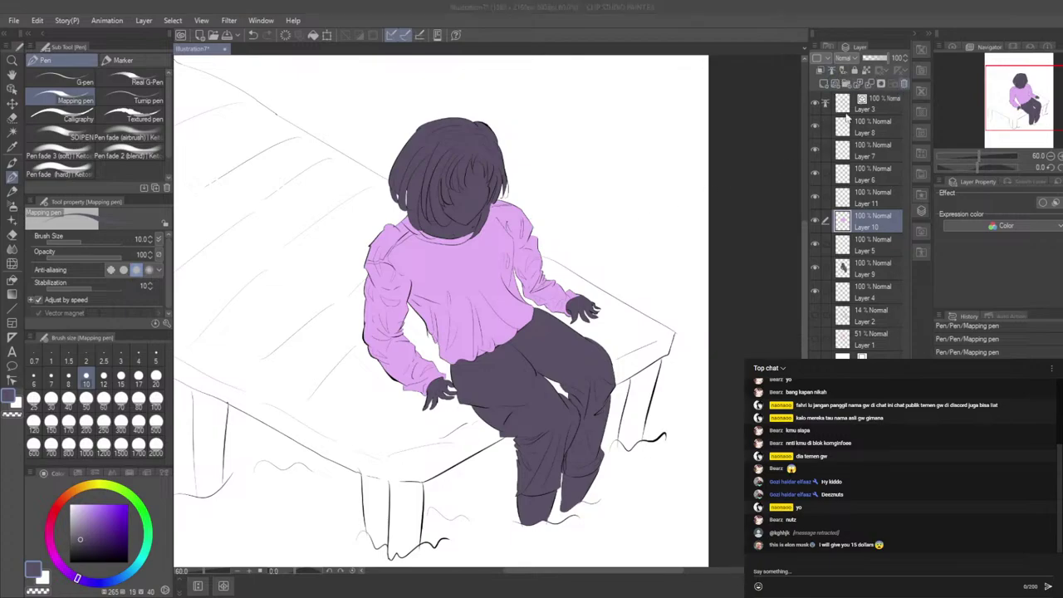
click(588, 221)
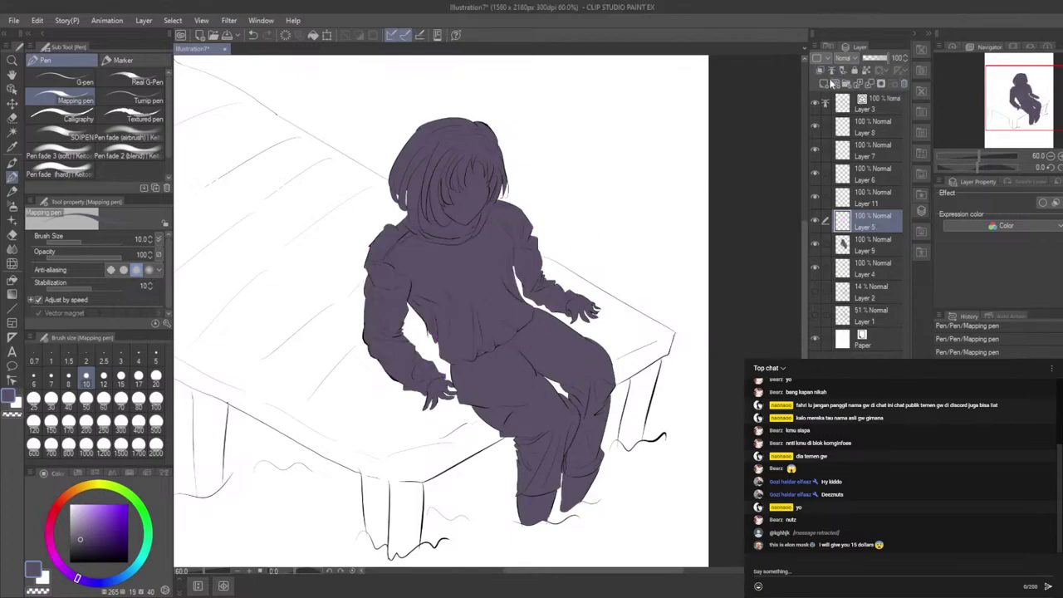
click(823, 85)
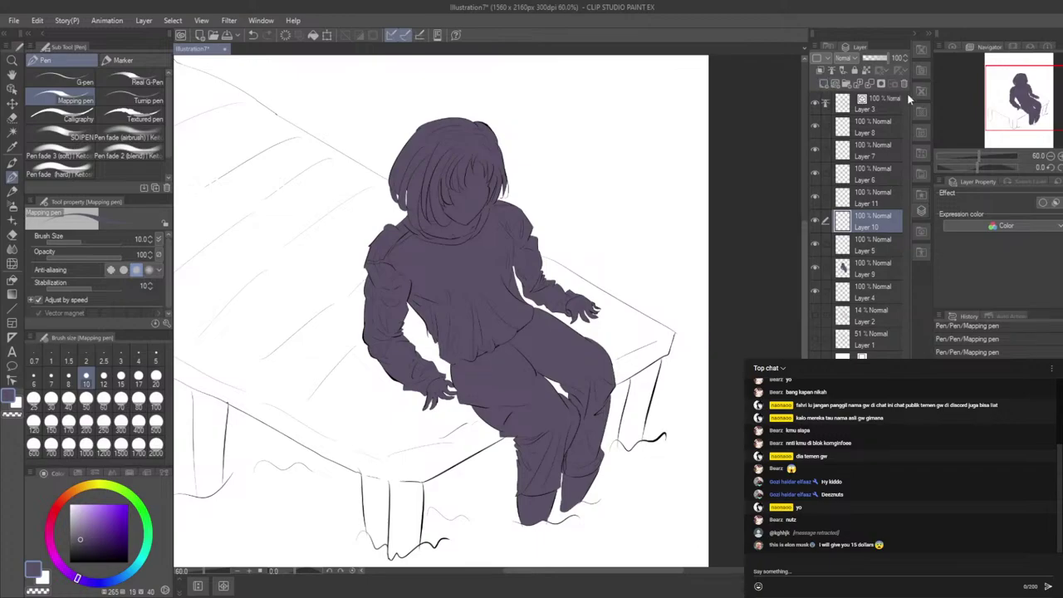
click(881, 246)
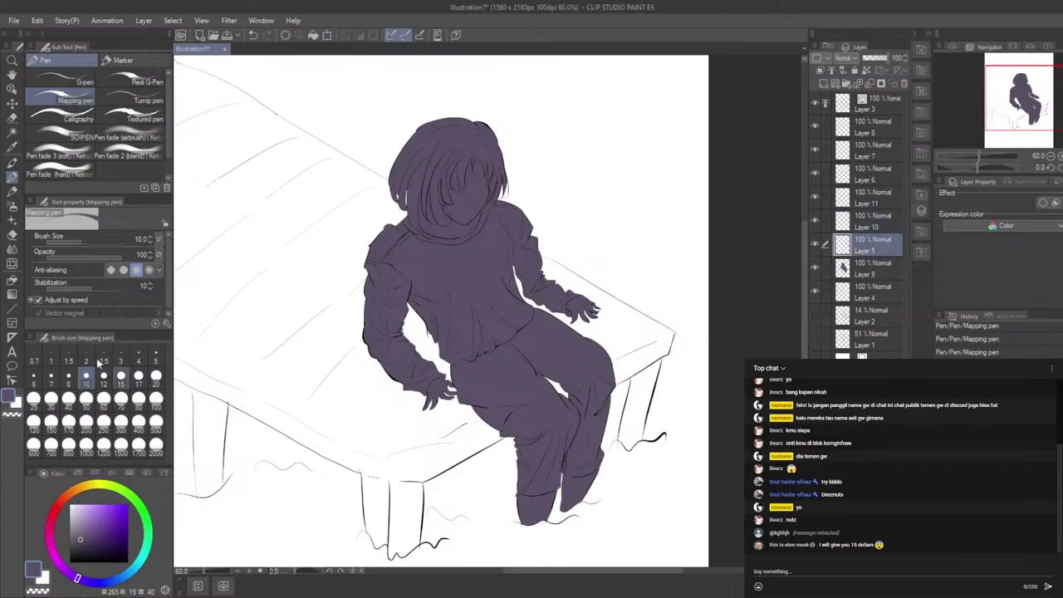
click(12, 279)
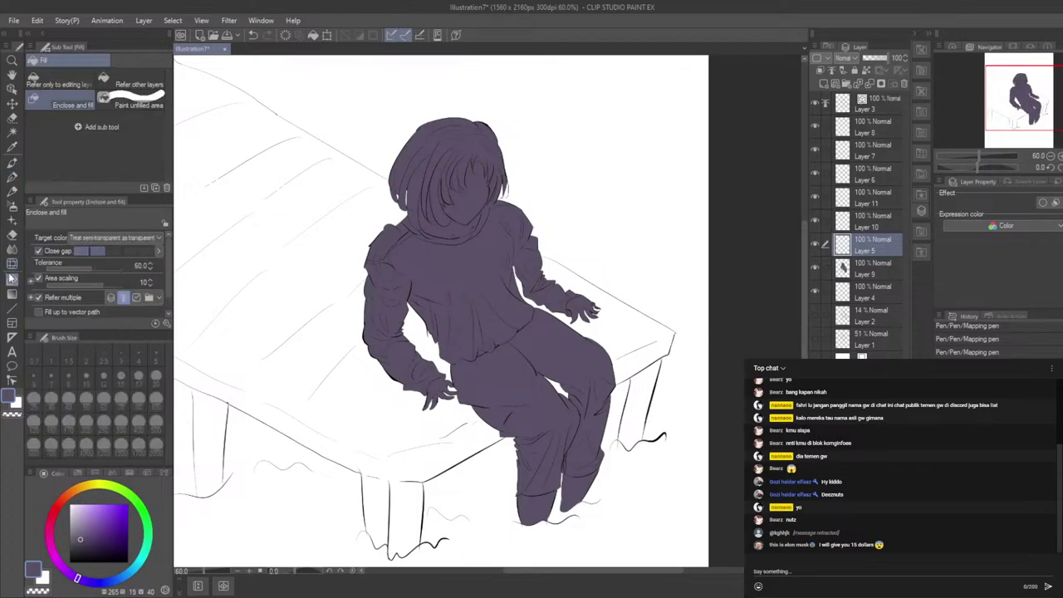
click(131, 83)
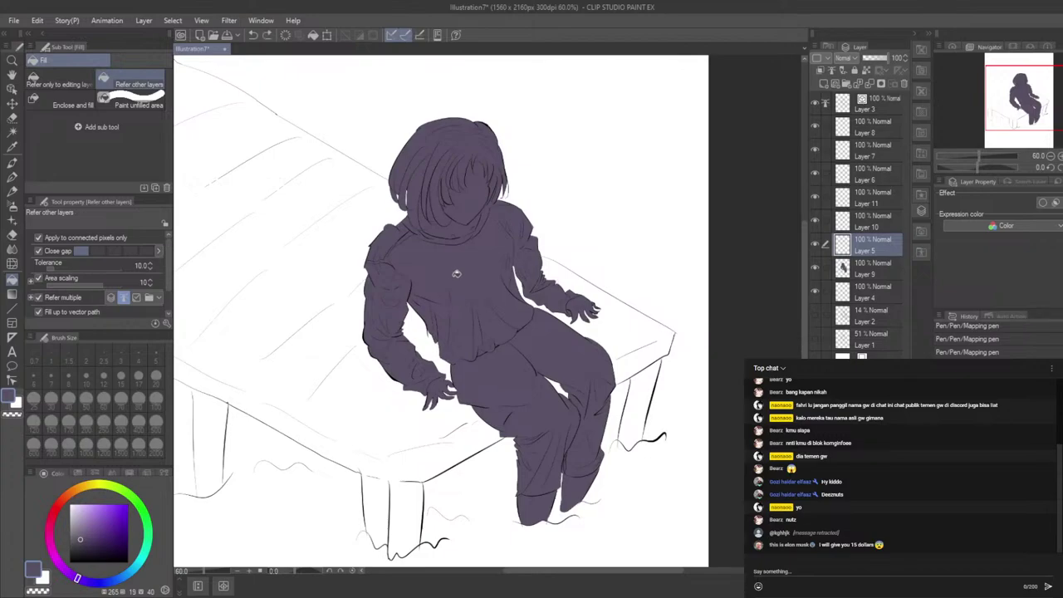
Step: Select the line-art layer, Layer 3, and set the drawing colour to black
click(876, 114)
drag(91, 515, 70, 563)
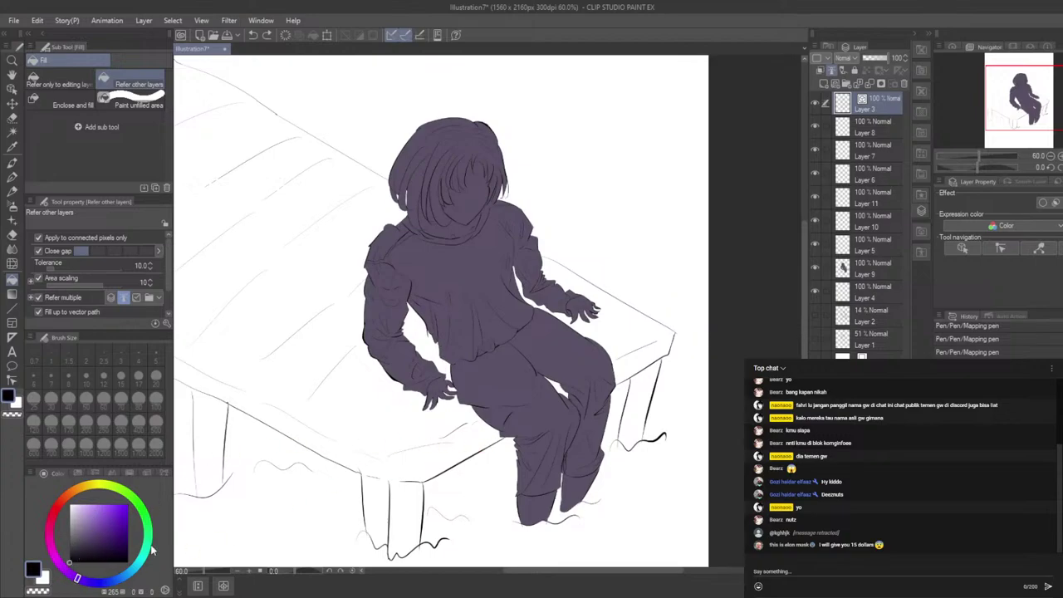
scroll(419, 327, up, 8)
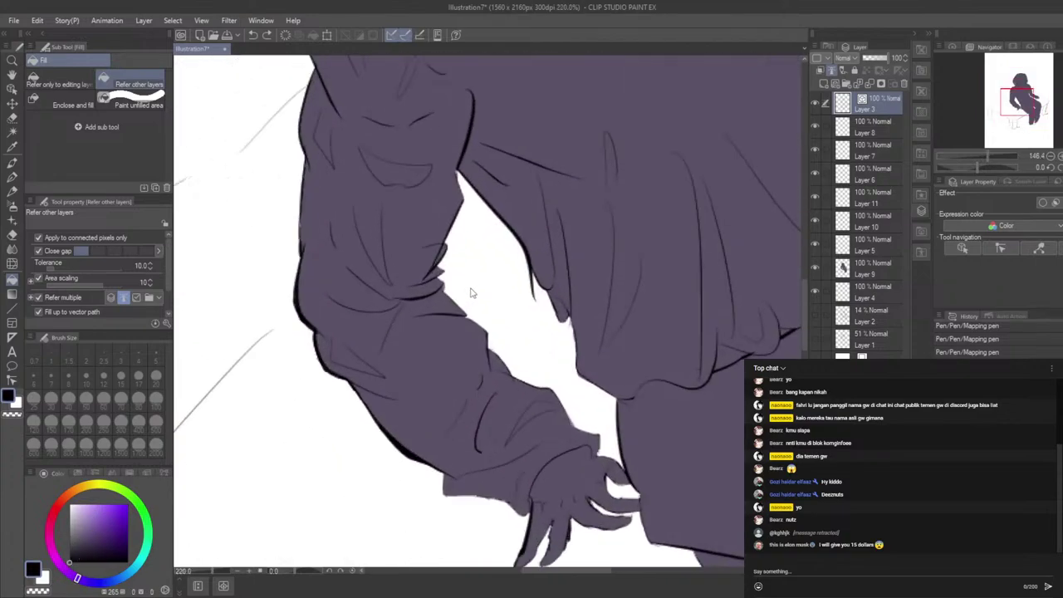
scroll(485, 289, up, 1)
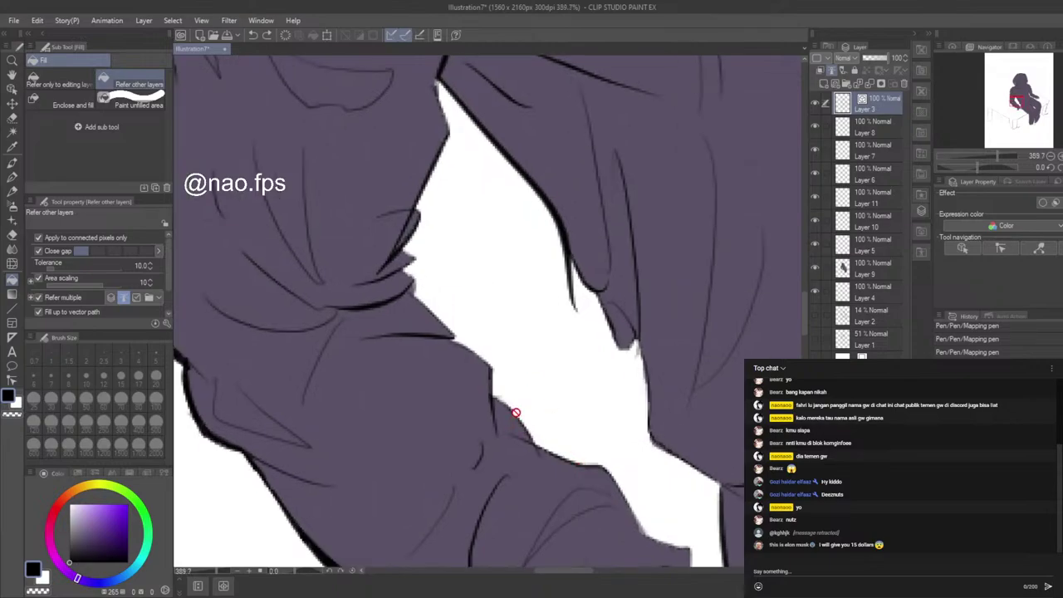
scroll(515, 413, down, 4)
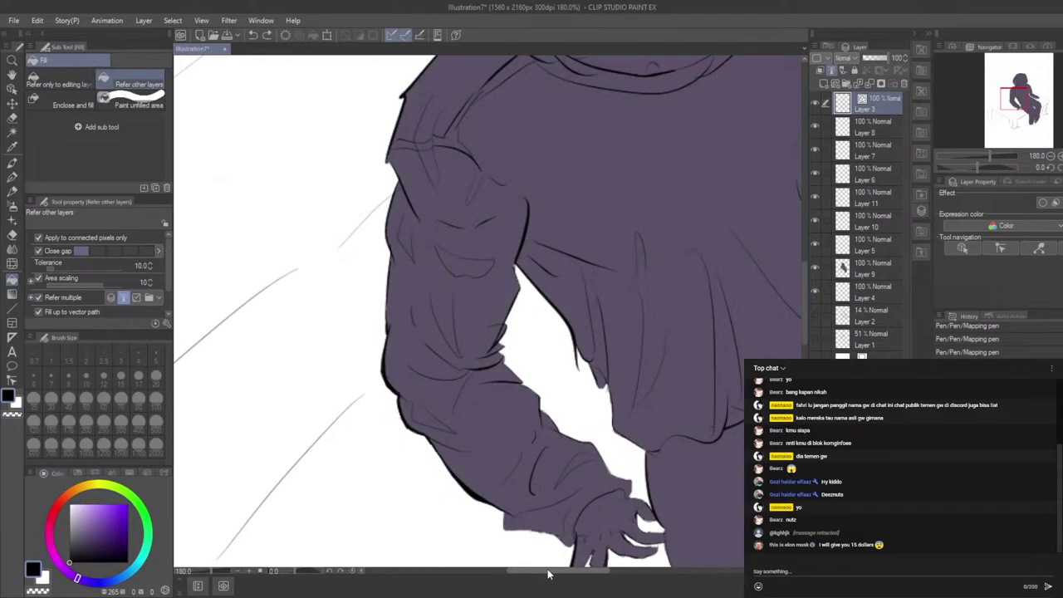
scroll(519, 400, up, 3)
scroll(515, 382, down, 4)
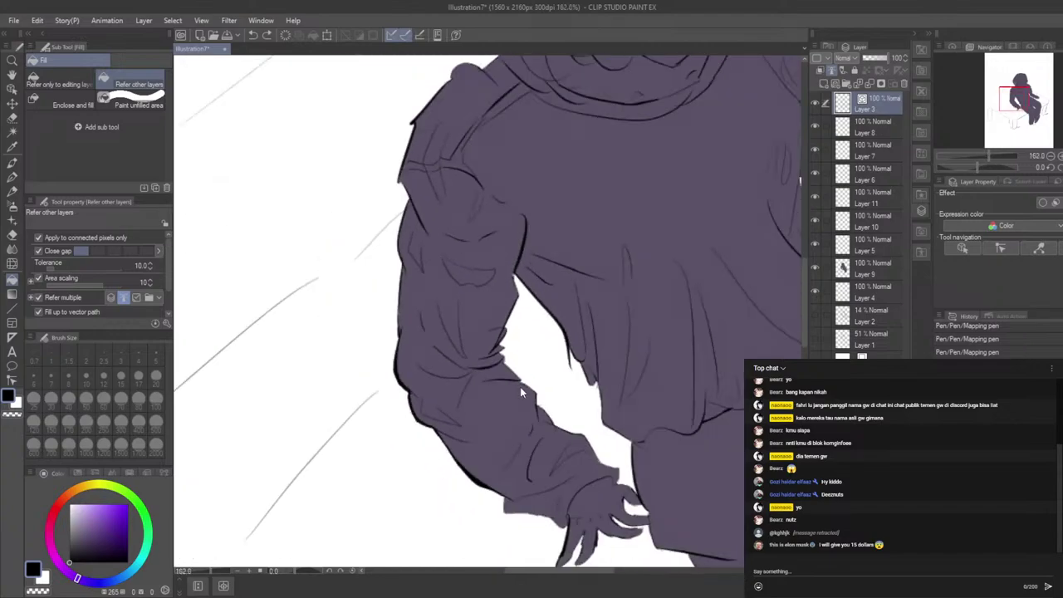
scroll(520, 387, down, 3)
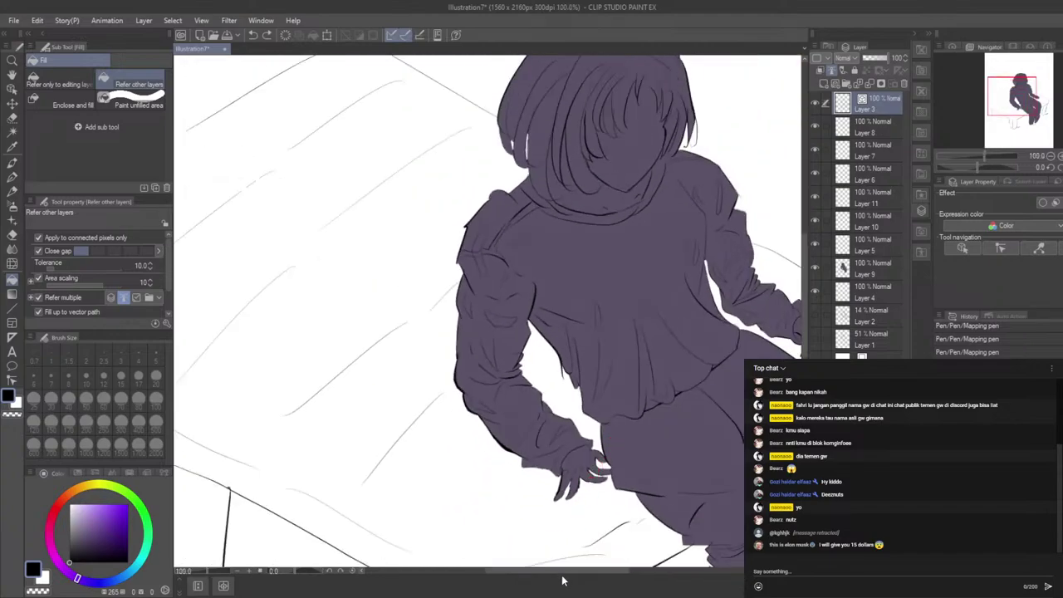
drag(583, 575, 623, 573)
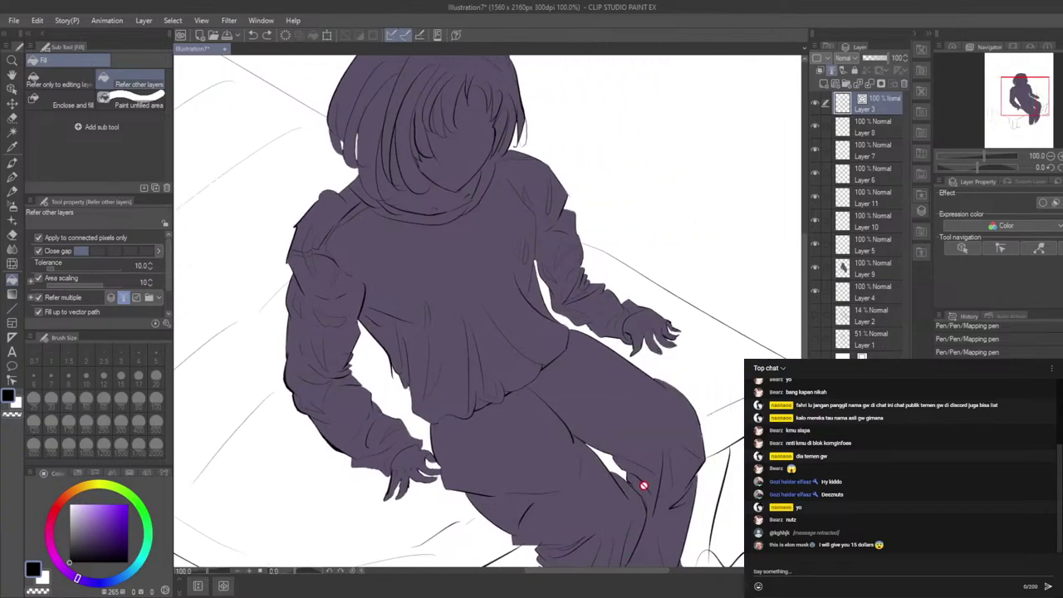
Step: Ink the missing upper outline of the forearm sleeve on the image's right, from the fold to the cuff, with the Mapping pen
scroll(633, 304, up, 1)
scroll(633, 305, up, 5)
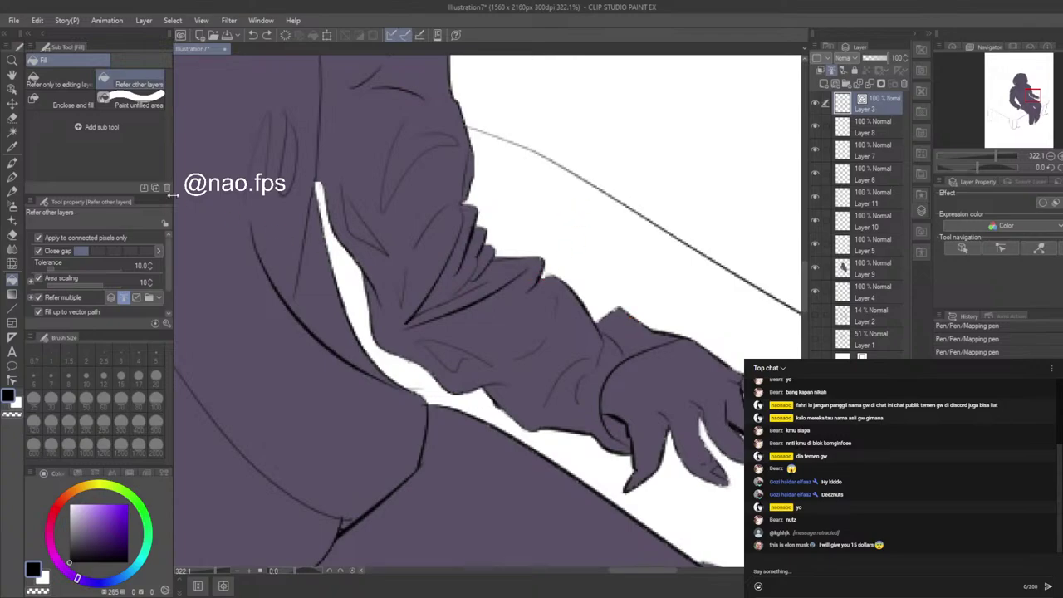
click(11, 177)
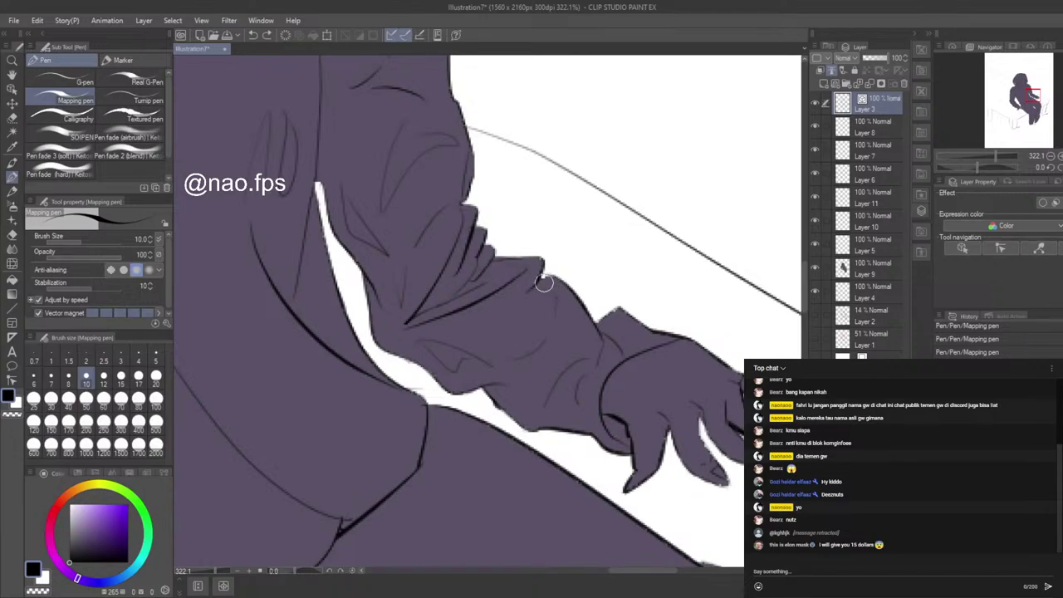
drag(550, 277, 577, 291)
mouse_move(601, 322)
mouse_down()
mouse_move(623, 309)
mouse_move(599, 327)
mouse_up()
drag(598, 323, 600, 330)
drag(597, 321, 601, 334)
scroll(607, 345, down, 6)
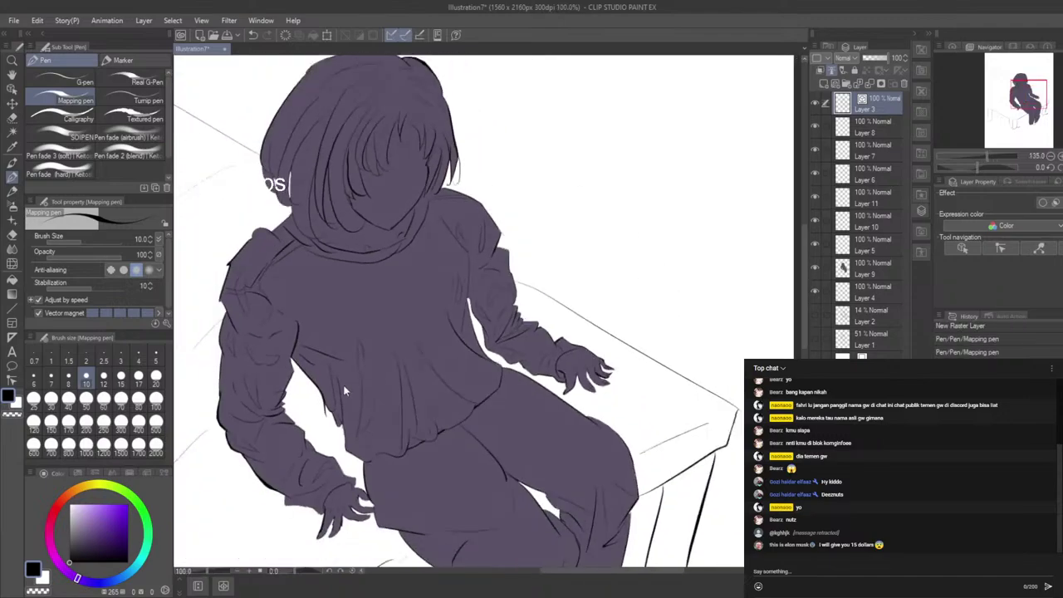
Step: Ink the jagged fold edges at the inner elbow of the sleeve on the image's left
scroll(283, 411, up, 3)
scroll(301, 414, up, 5)
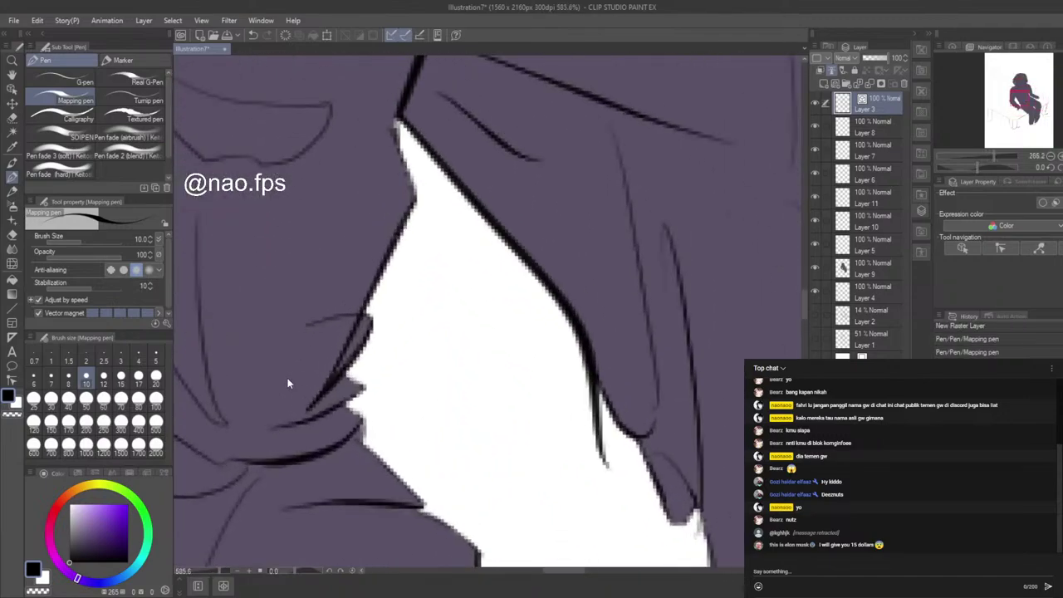
mouse_move(355, 380)
mouse_down()
mouse_move(353, 424)
mouse_move(346, 413)
mouse_move(365, 425)
mouse_move(369, 449)
mouse_move(360, 429)
mouse_move(370, 445)
mouse_move(351, 435)
mouse_move(364, 449)
mouse_move(360, 428)
mouse_move(377, 456)
mouse_up()
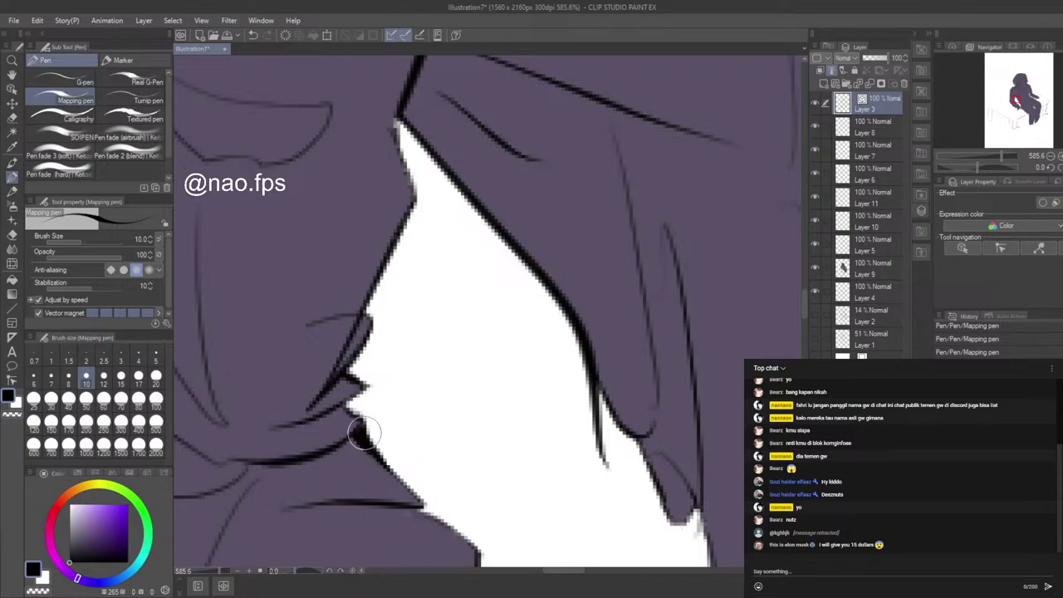
scroll(399, 446, down, 1)
scroll(508, 517, down, 2)
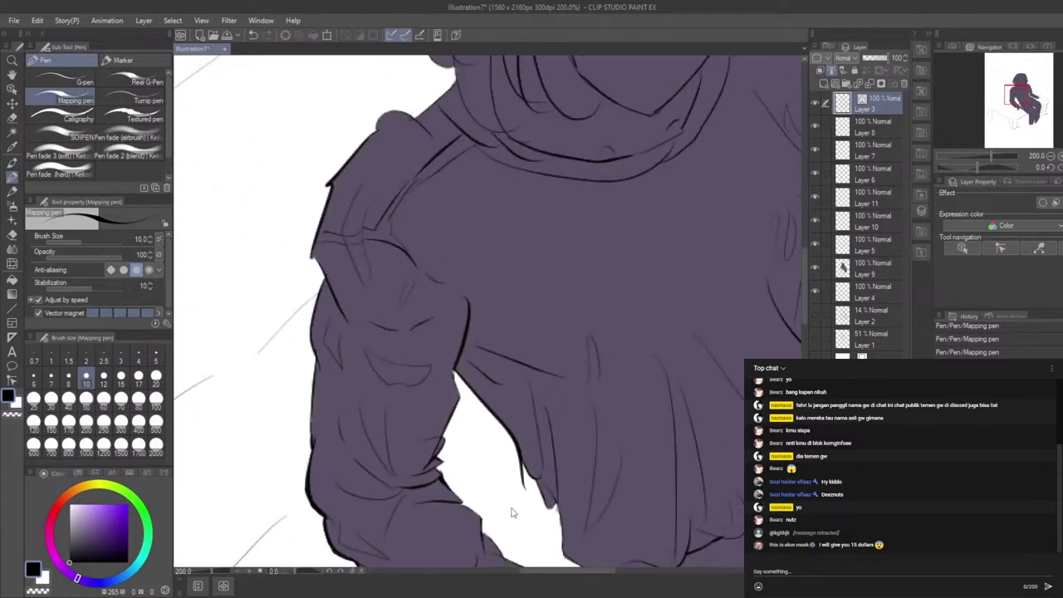
Step: Ink the short inner sleeve edge just below the armpit on the image's left, undoing strokes that miss the edge
scroll(444, 359, up, 2)
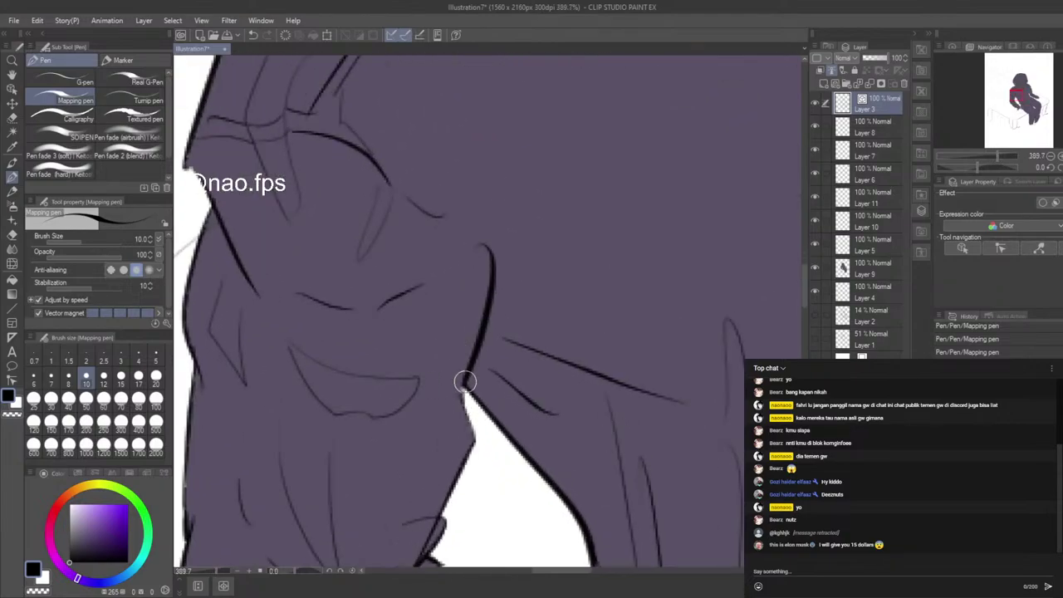
drag(463, 390, 475, 428)
key(ctrl+z)
key(ctrl+z)
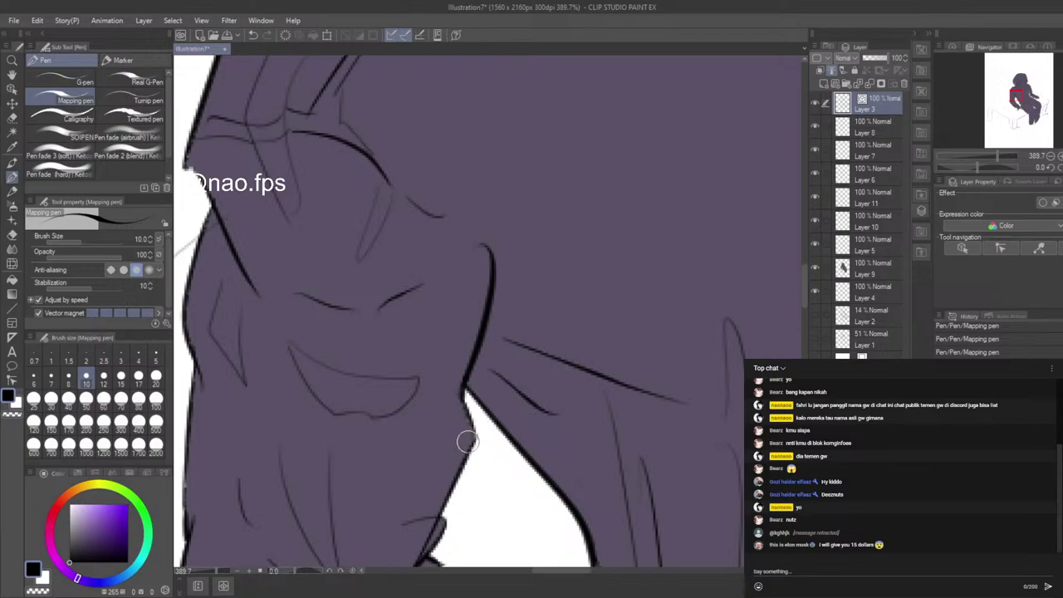
Step: Examine the outlines of the sweater and both sleeves for missing or open lines
scroll(471, 447, down, 3)
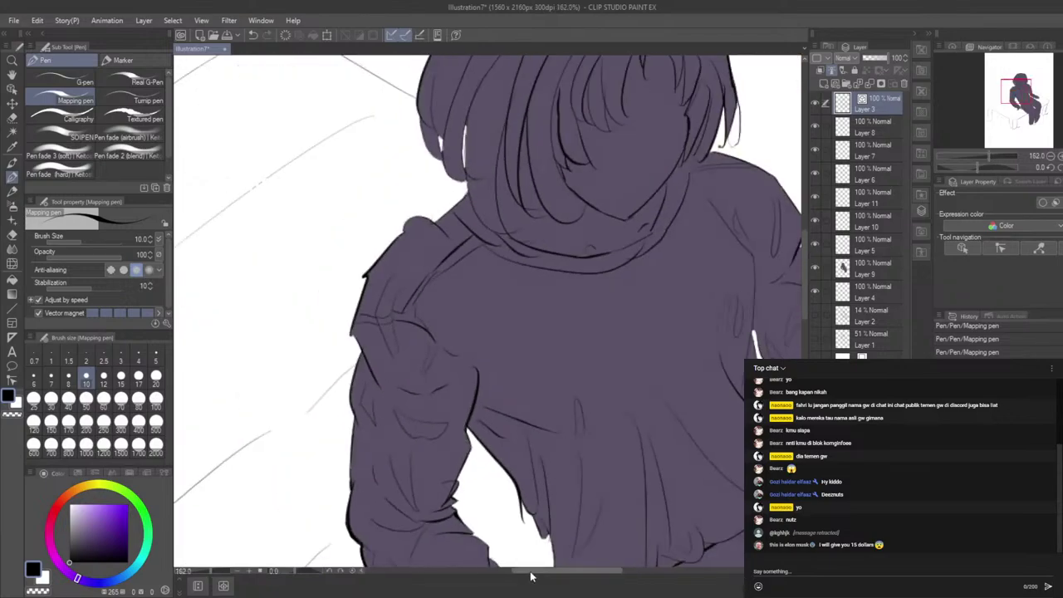
scroll(448, 211, up, 1)
scroll(448, 211, down, 2)
scroll(401, 396, down, 2)
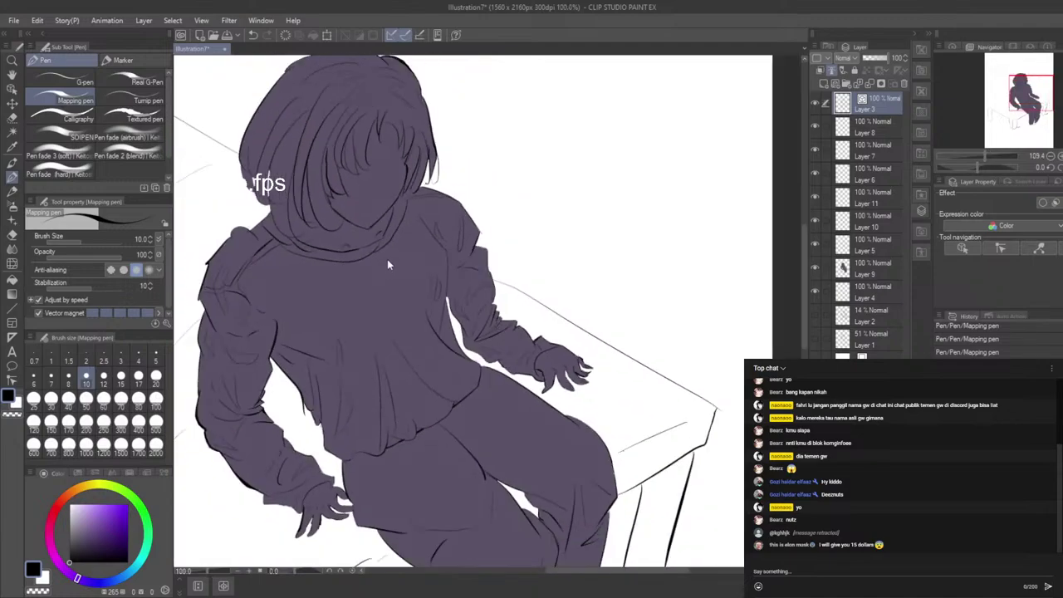
scroll(310, 487, up, 2)
scroll(291, 476, up, 1)
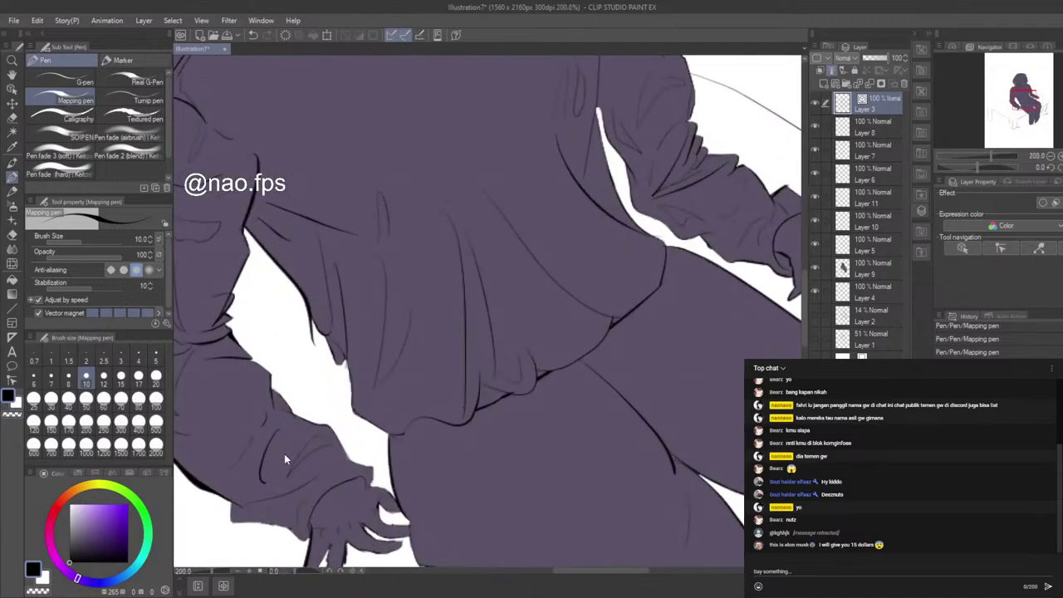
scroll(565, 462, down, 2)
scroll(600, 446, down, 1)
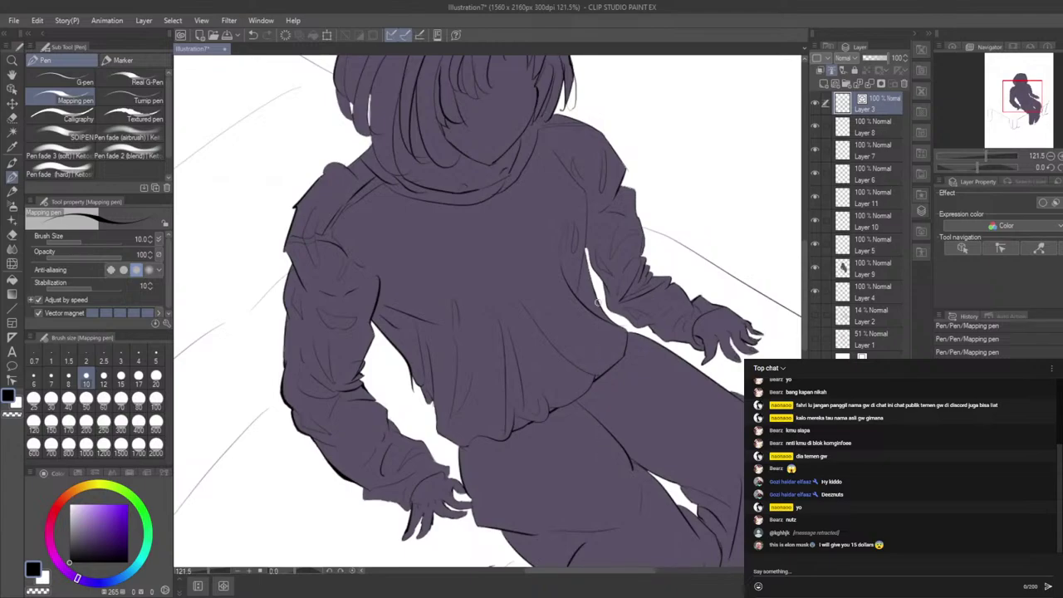
Step: Close the small outline gap where the shoulder line meets the hair on the image's right
scroll(549, 113, up, 6)
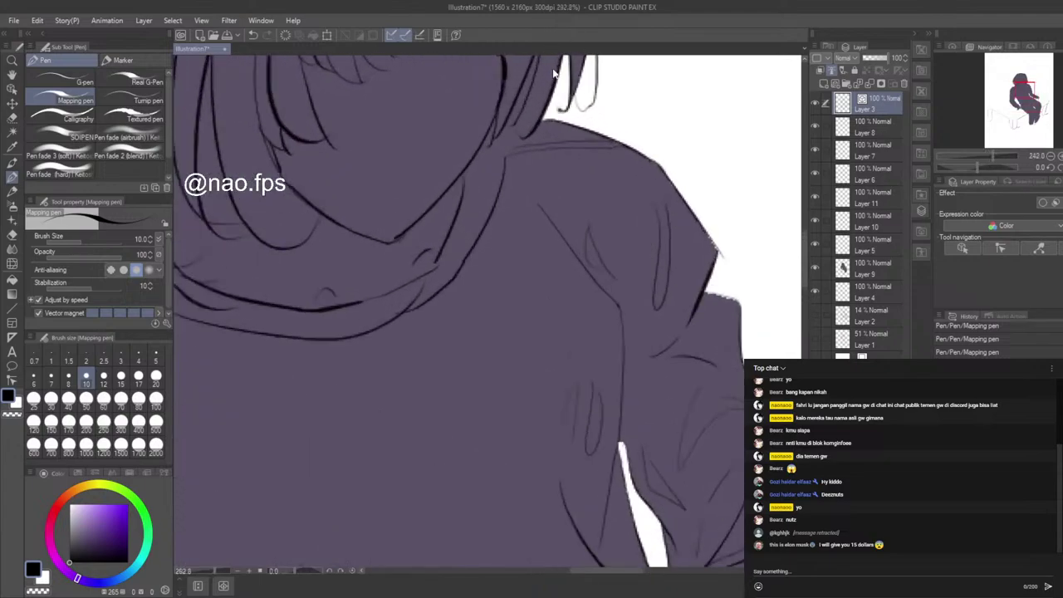
scroll(559, 75, up, 1)
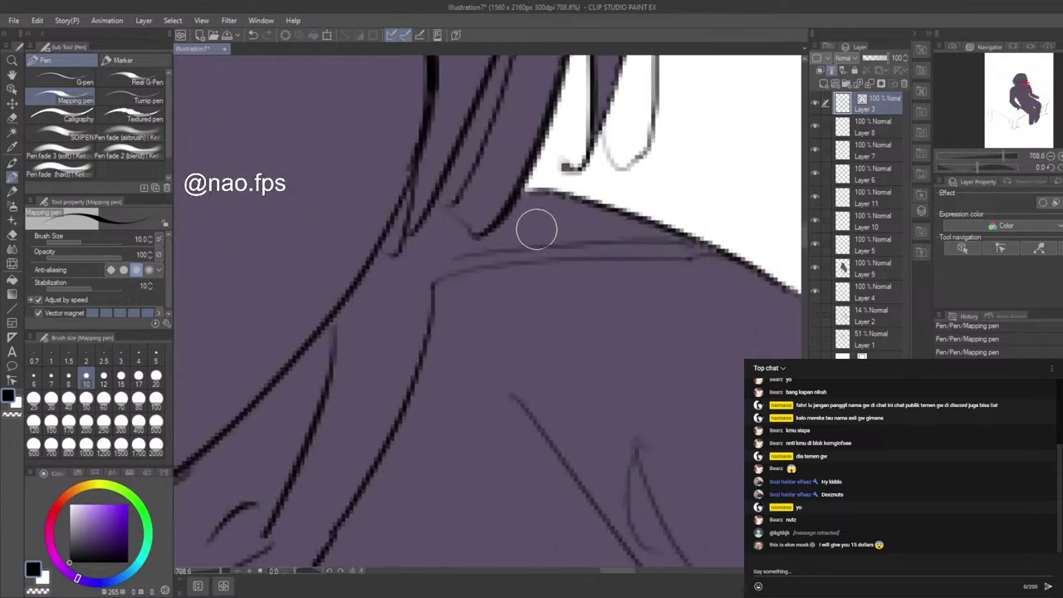
drag(523, 191, 542, 193)
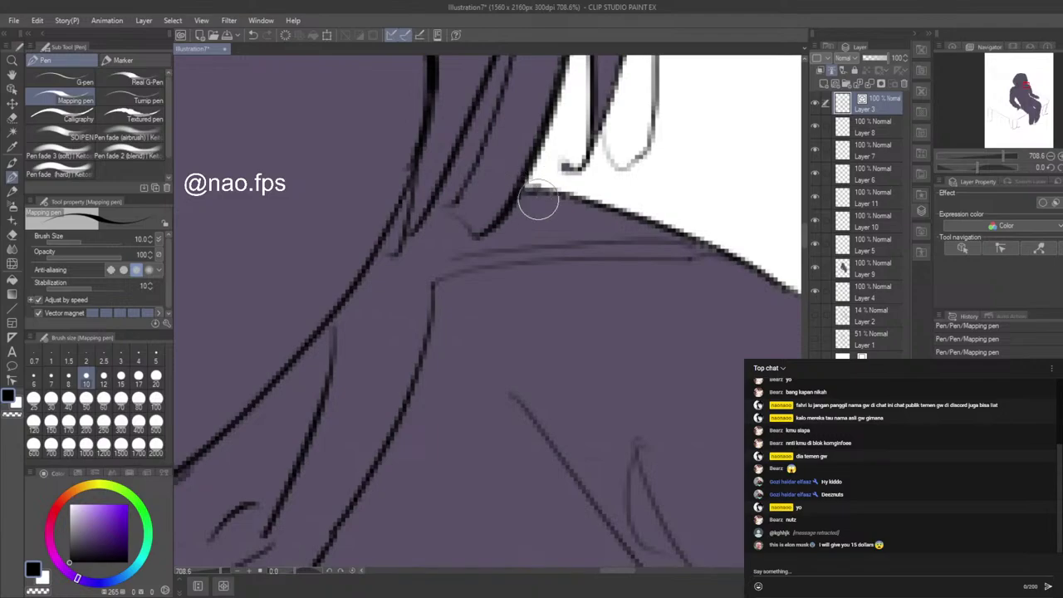
scroll(719, 407, down, 2)
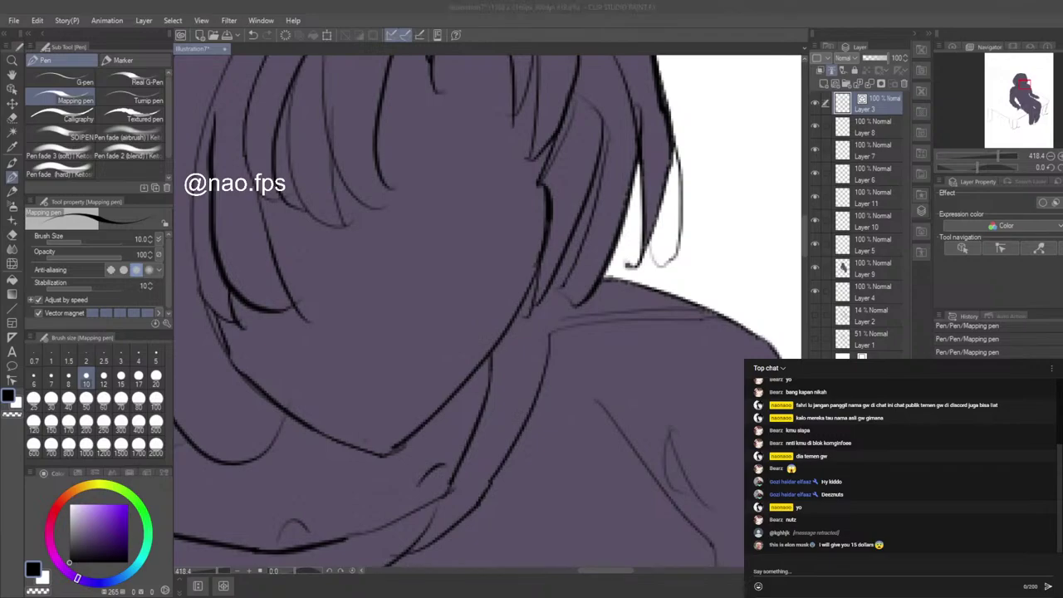
Step: Fill the sweater's main body and sleeves on Layer 5 with pinkish purple (hue 294, saturation 30, value 86), referring to other layers
click(202, 18)
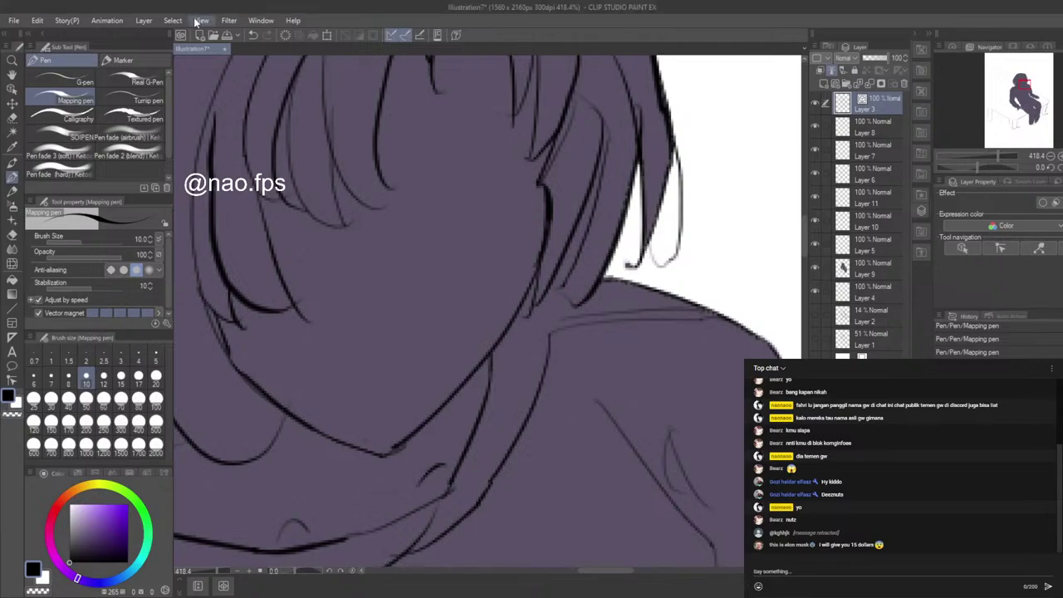
scroll(755, 159, down, 4)
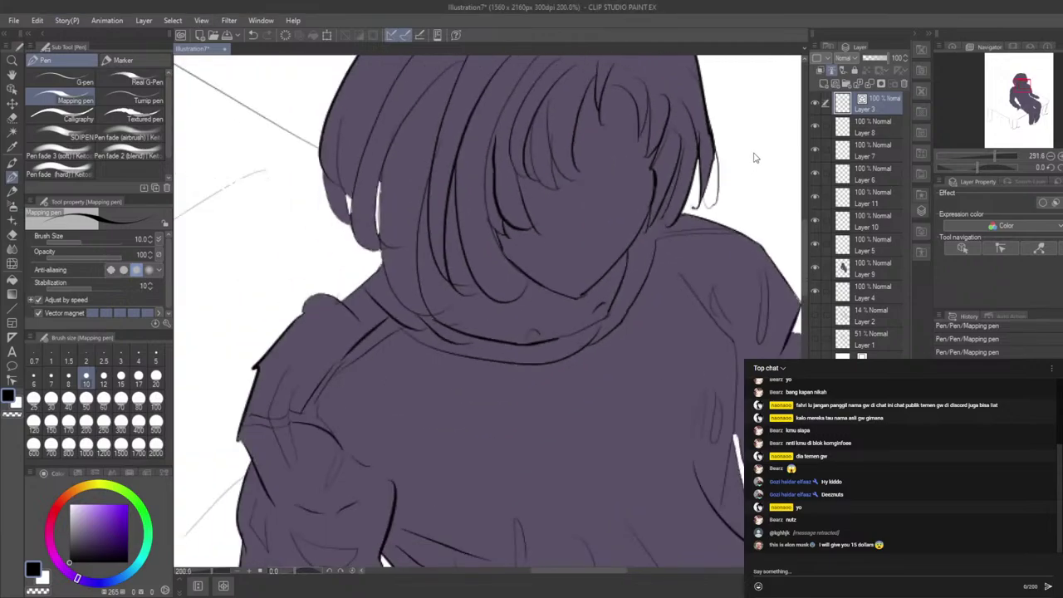
scroll(188, 313, down, 3)
scroll(510, 199, down, 3)
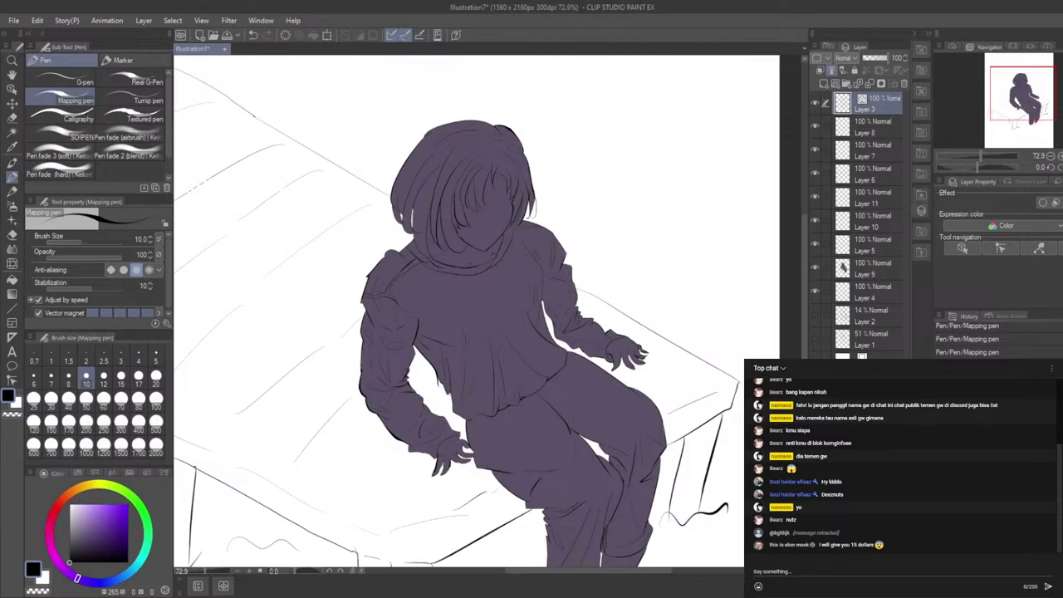
mouse_move(75, 578)
mouse_down()
mouse_move(51, 552)
mouse_move(88, 511)
mouse_up()
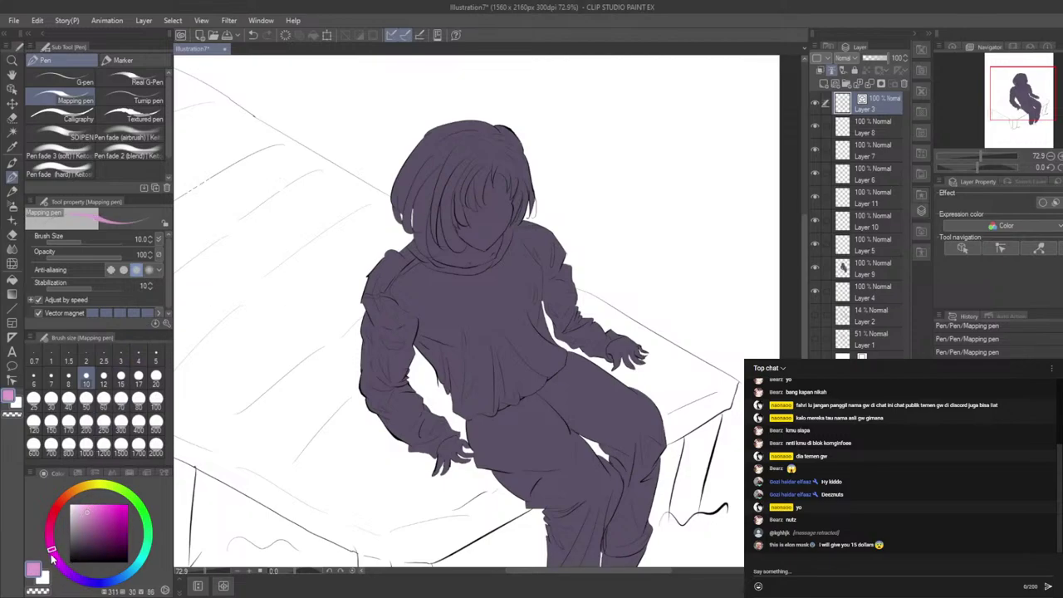
drag(53, 557, 58, 563)
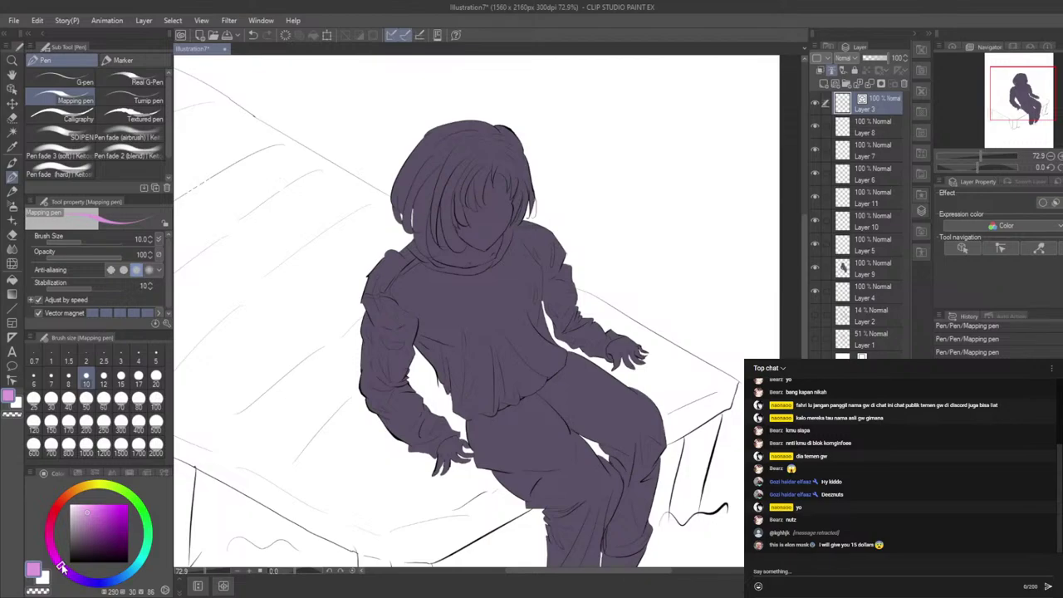
click(877, 249)
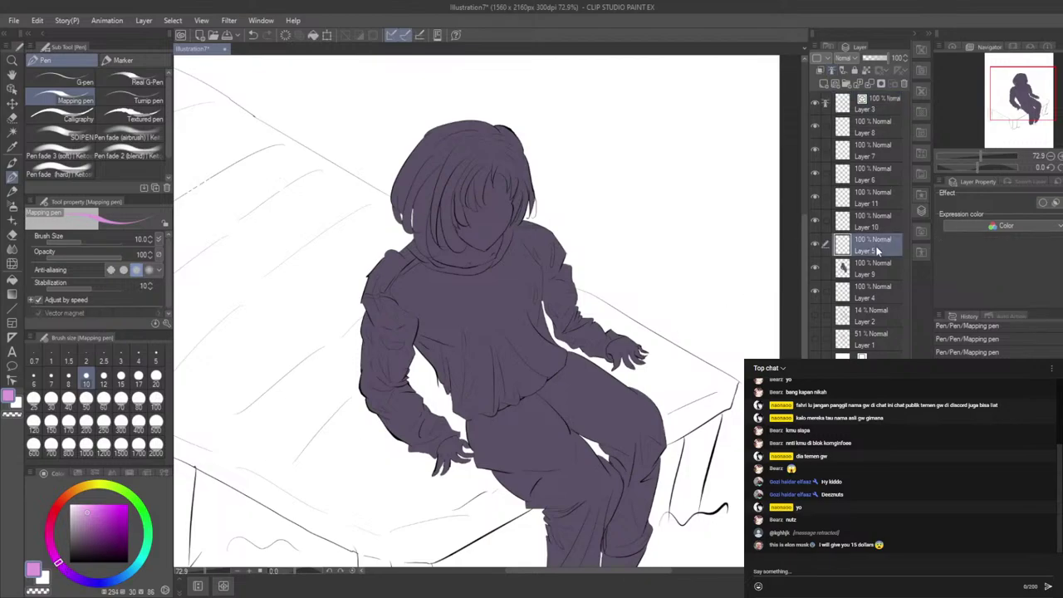
click(12, 281)
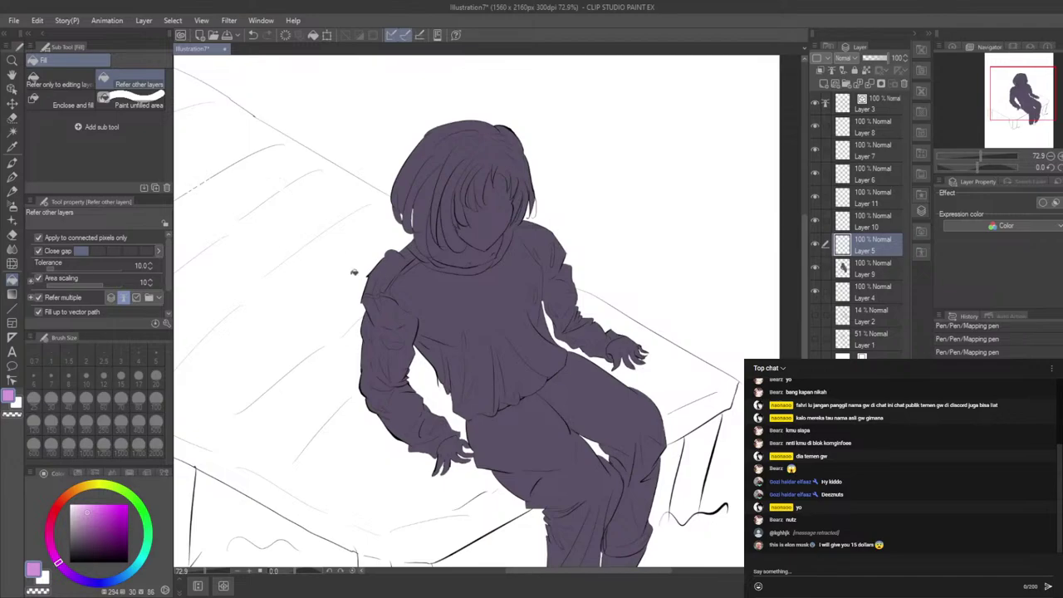
click(478, 314)
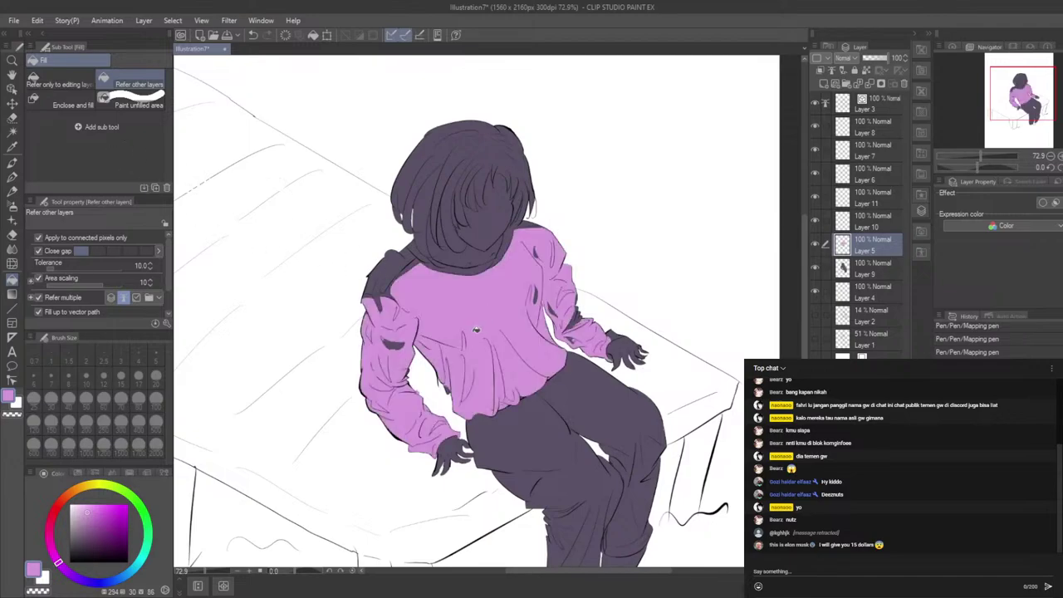
Step: Fill the unpainted shoulder on the image's left, the collar areas and the forearm fold on the image's right with the same pinkish purple
click(395, 270)
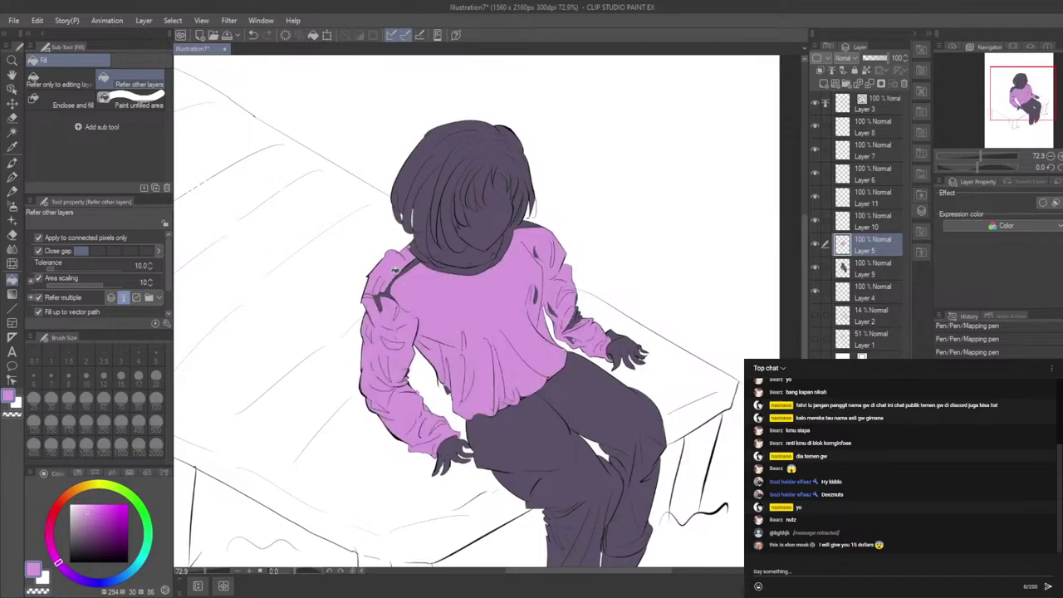
key(ctrl+z)
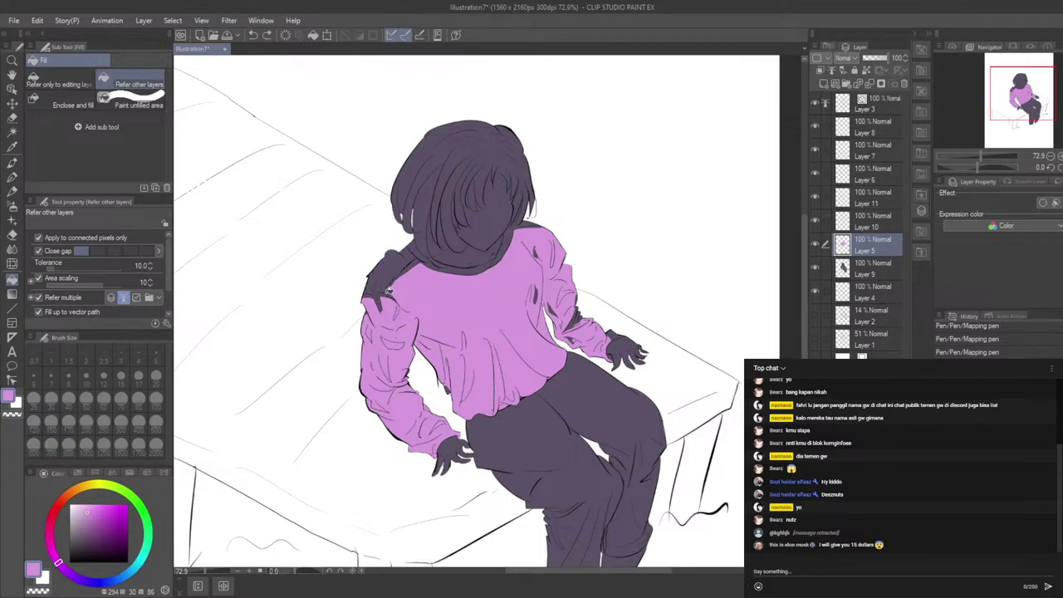
click(389, 287)
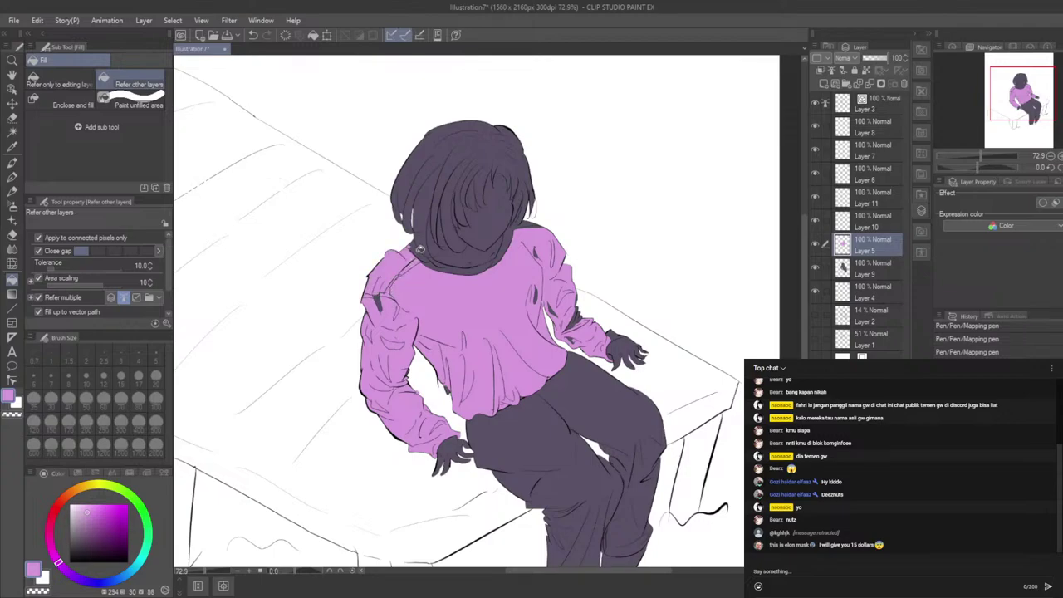
click(432, 267)
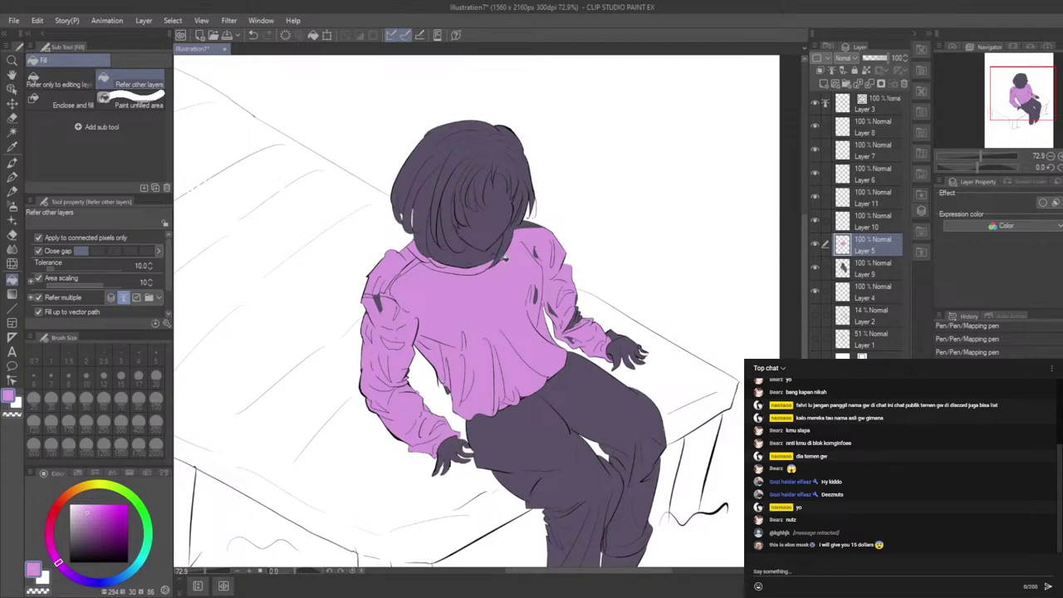
click(505, 256)
click(574, 320)
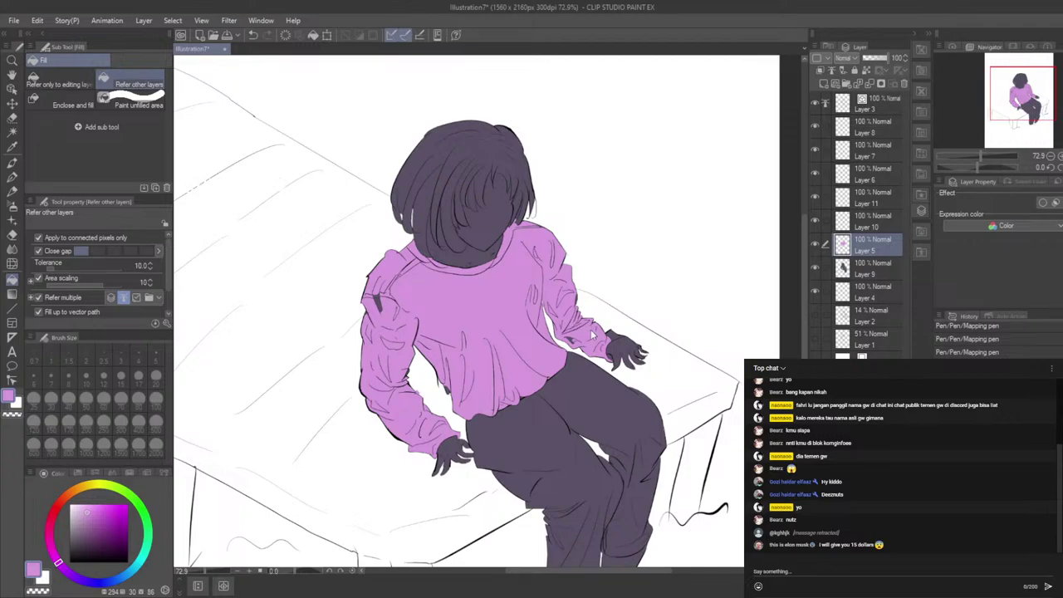
Step: Fill the leftover fold patches on both sleeves and the flap of the cuff on the image's right
scroll(591, 327, up, 5)
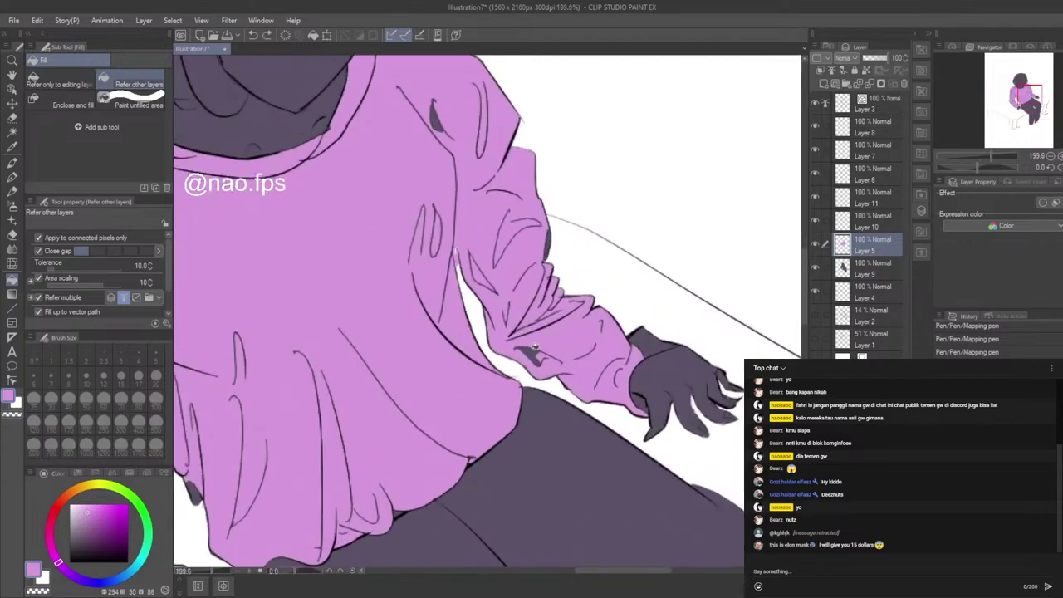
click(535, 347)
click(439, 121)
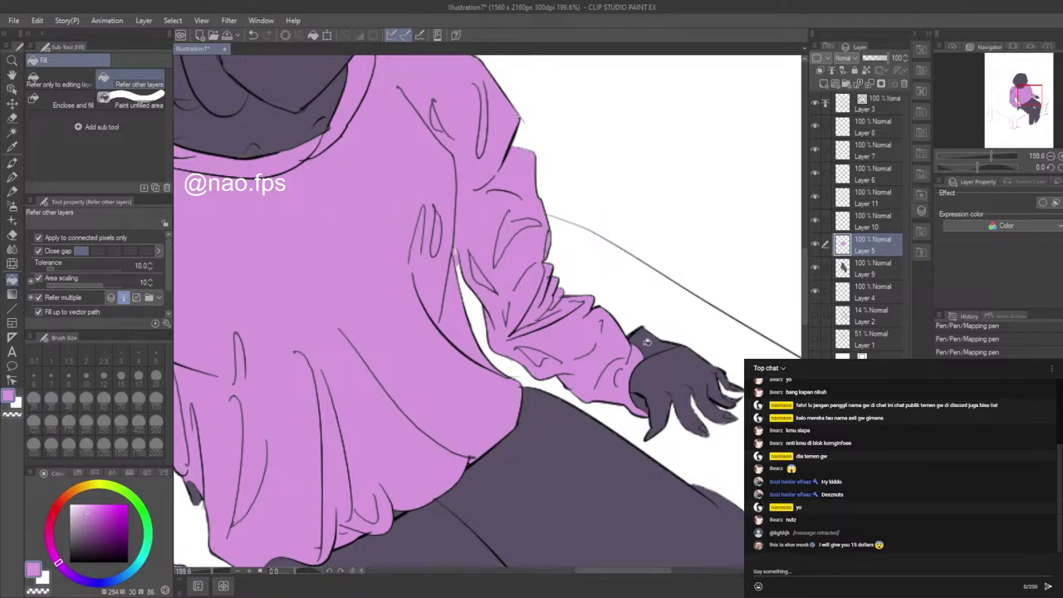
click(646, 342)
scroll(675, 366, down, 10)
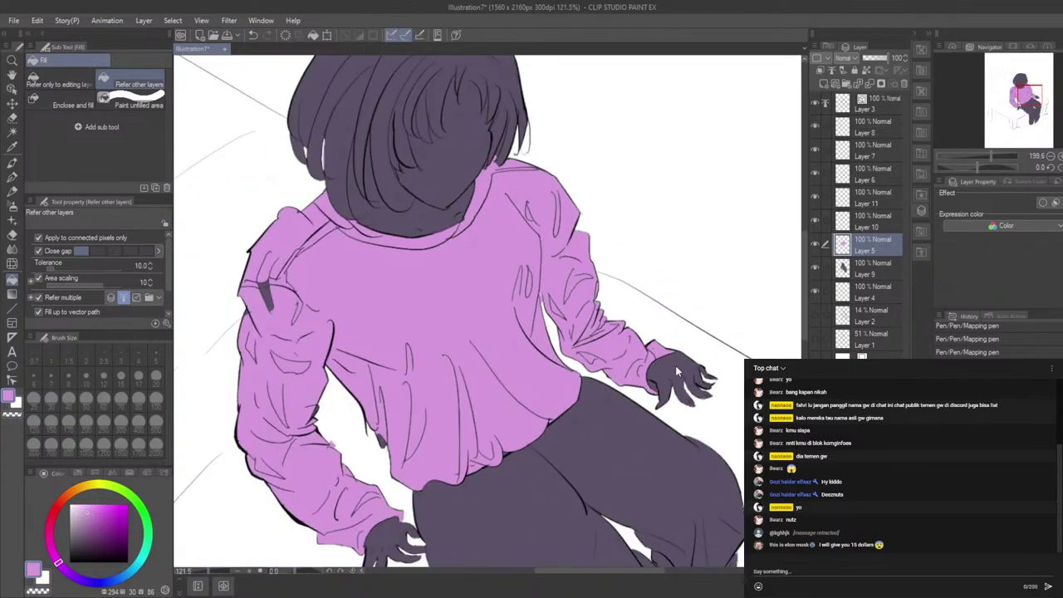
scroll(420, 364, up, 7)
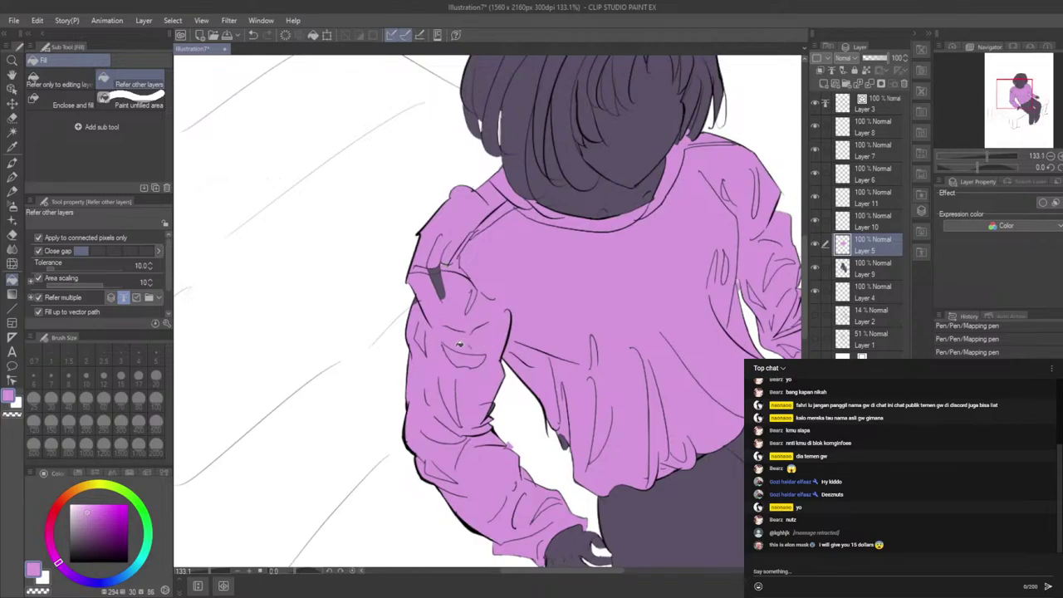
click(440, 292)
Step: Erase the fill spilling past the inner elbow on the image's left and paint its missed fold sliver with the Mapping pen
scroll(561, 490, up, 6)
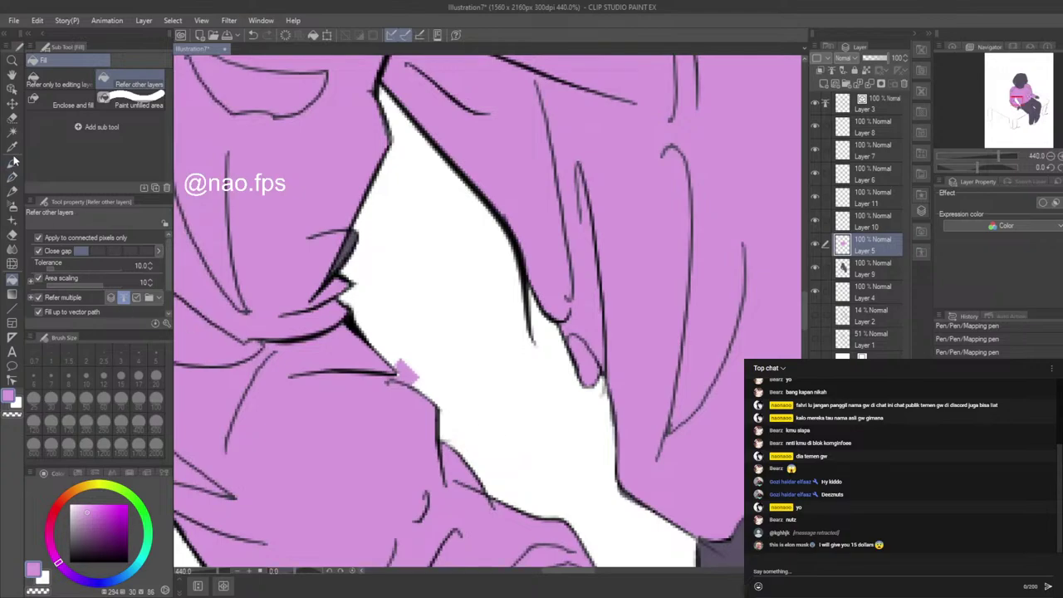
click(13, 235)
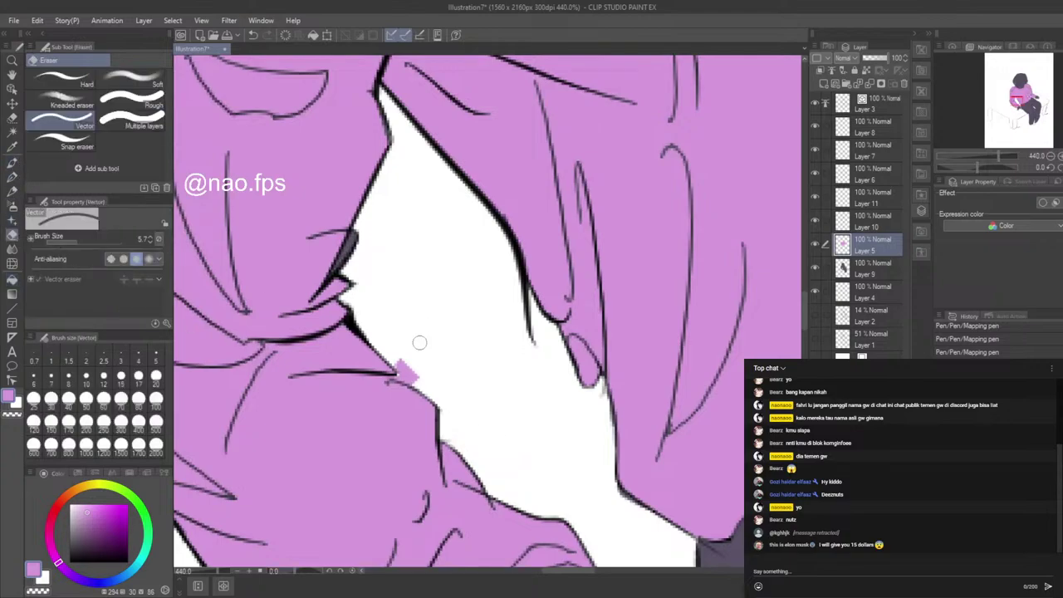
mouse_move(404, 357)
mouse_down()
mouse_move(413, 378)
mouse_move(400, 375)
mouse_up()
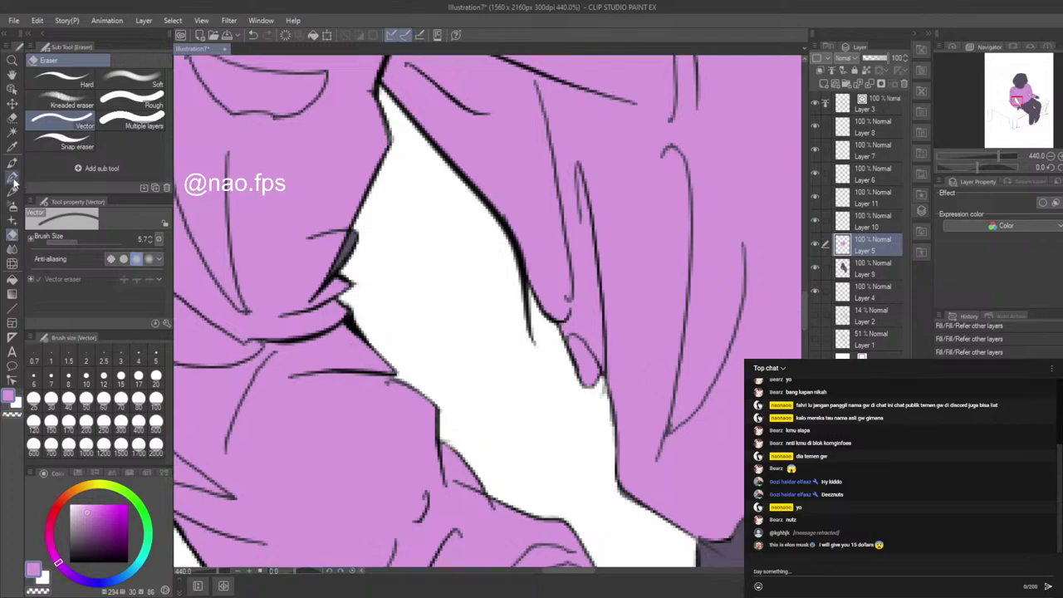
click(12, 177)
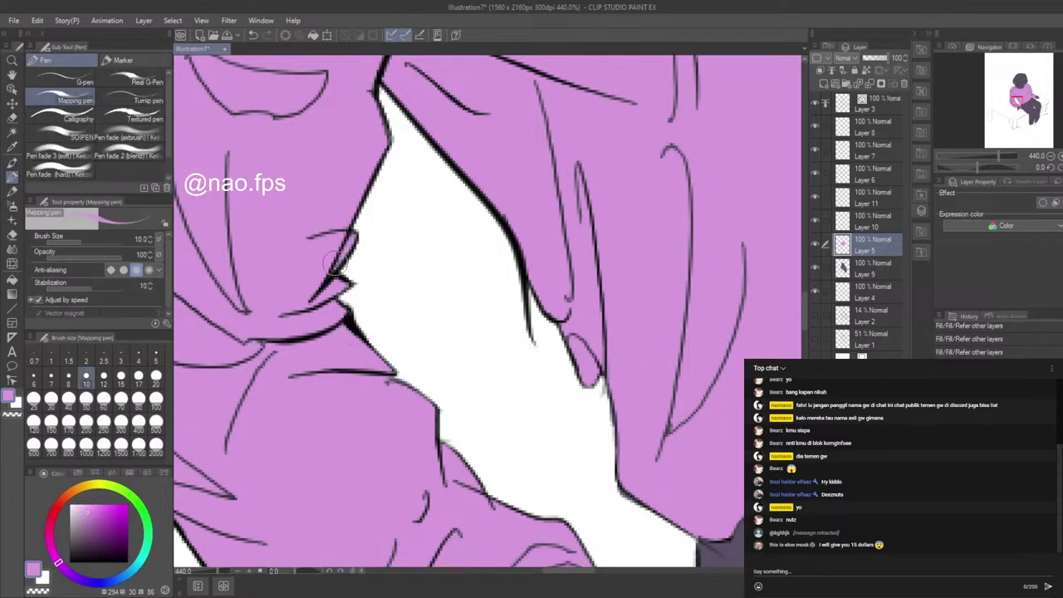
scroll(517, 370, down, 9)
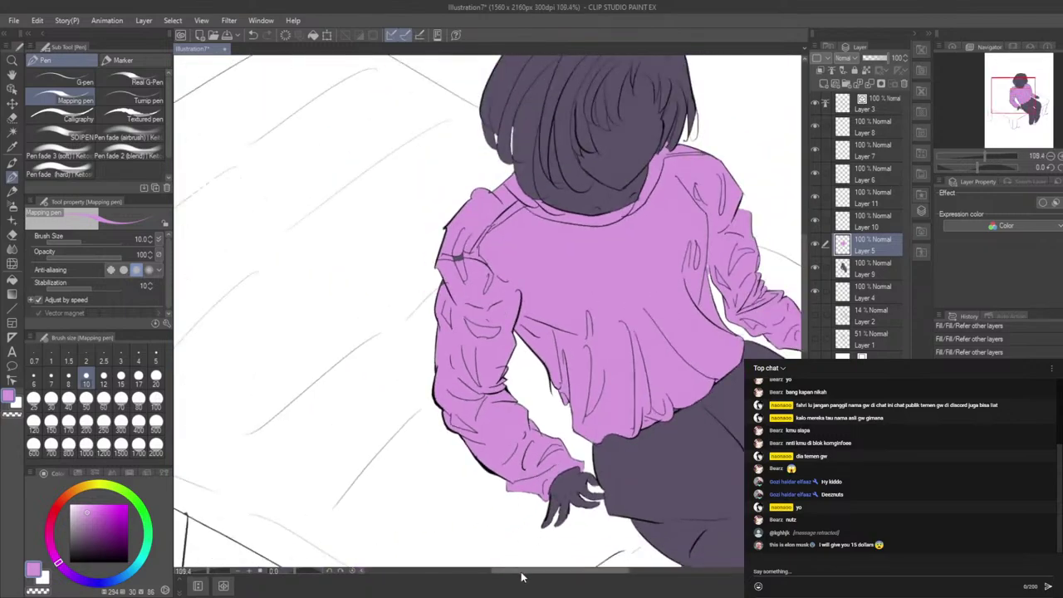
Step: Enclose the sweater with Enclose and fill to colour its remaining small unpainted gaps on Layer 5
drag(522, 571, 558, 572)
scroll(531, 476, down, 1)
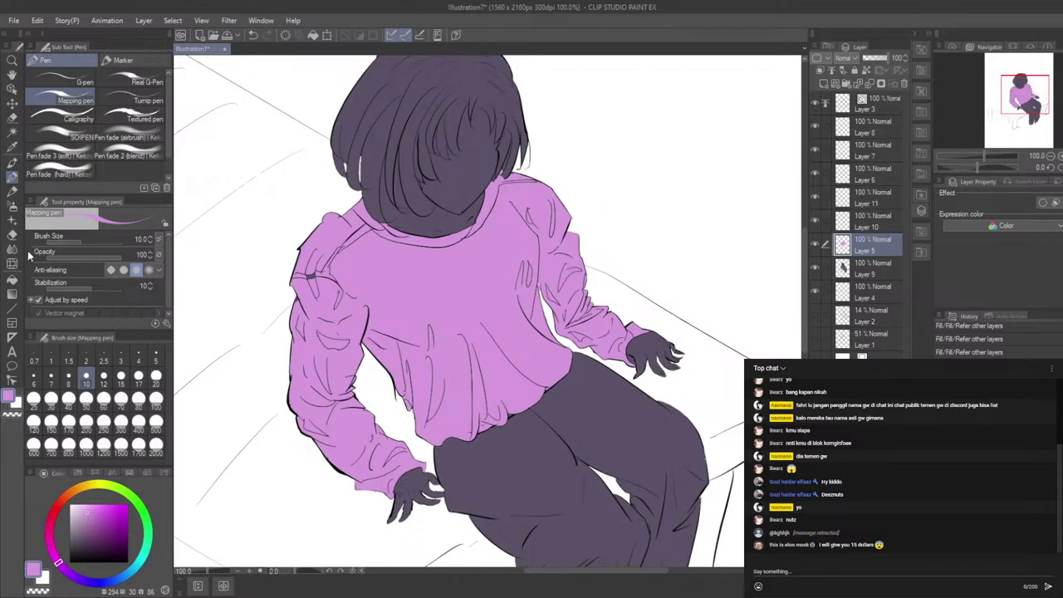
click(11, 280)
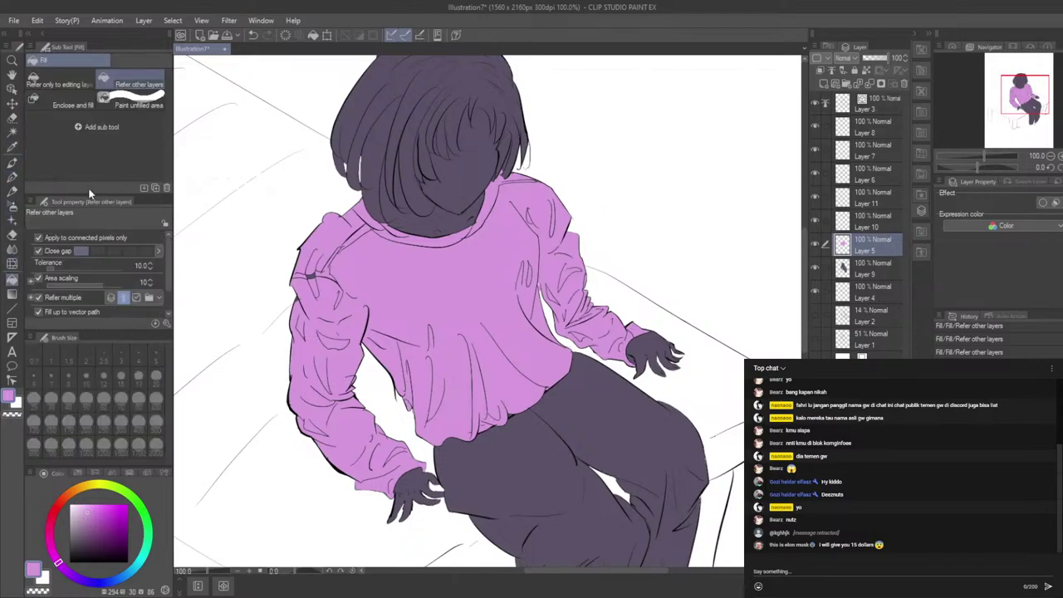
click(58, 104)
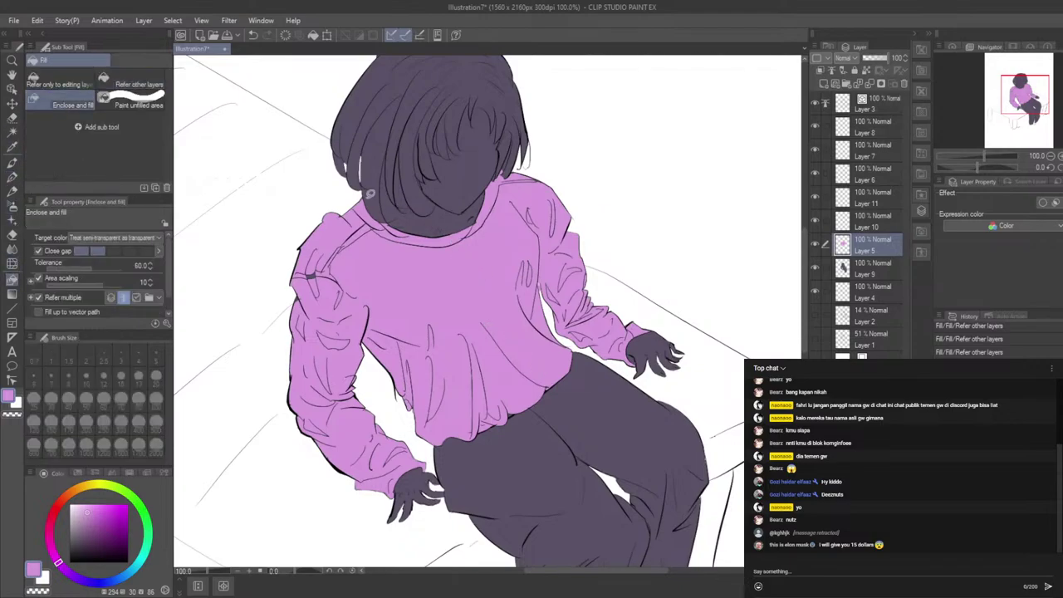
mouse_move(400, 168)
mouse_down()
mouse_move(291, 205)
mouse_move(262, 327)
mouse_move(309, 504)
mouse_move(422, 553)
mouse_move(600, 506)
mouse_move(701, 353)
mouse_move(670, 235)
mouse_move(522, 123)
mouse_move(390, 146)
mouse_move(398, 169)
mouse_up()
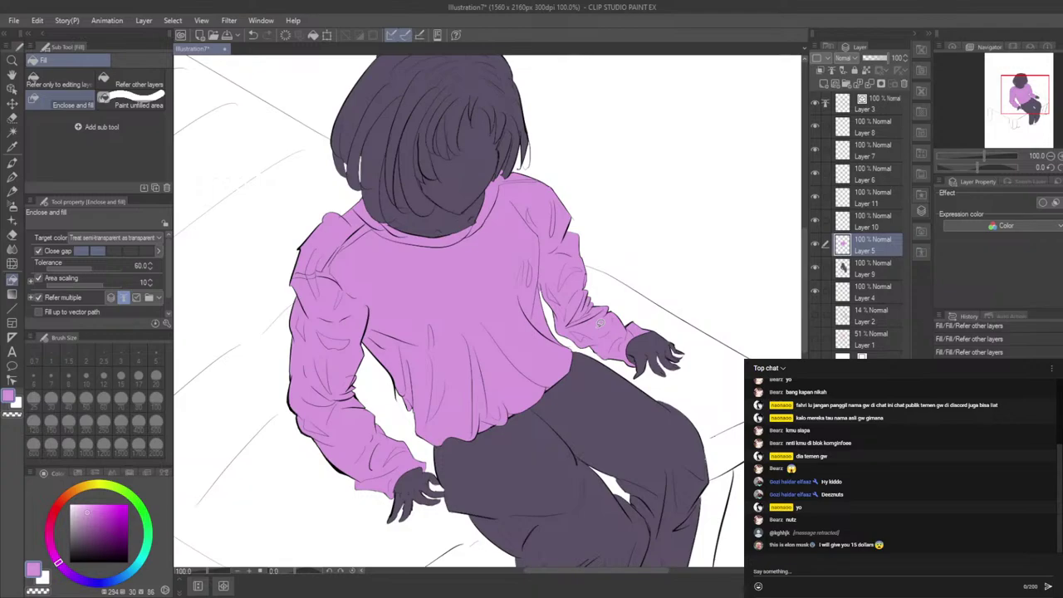
Step: Erase the sweater colour spilling onto the hair tips and neck on Layer 5 with the Hard eraser at size 26
scroll(663, 329, up, 4)
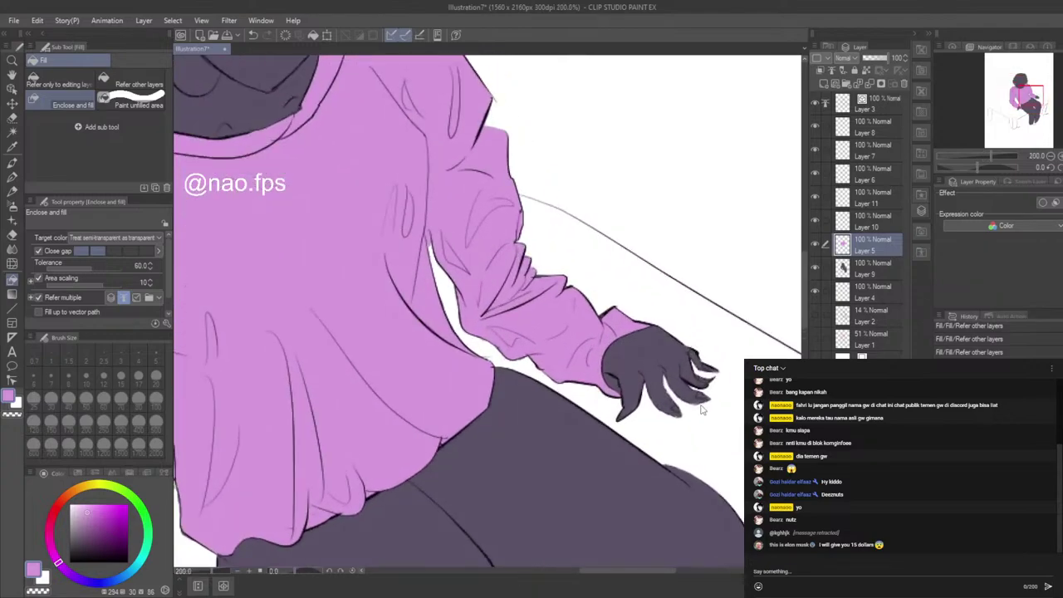
scroll(702, 415, up, 1)
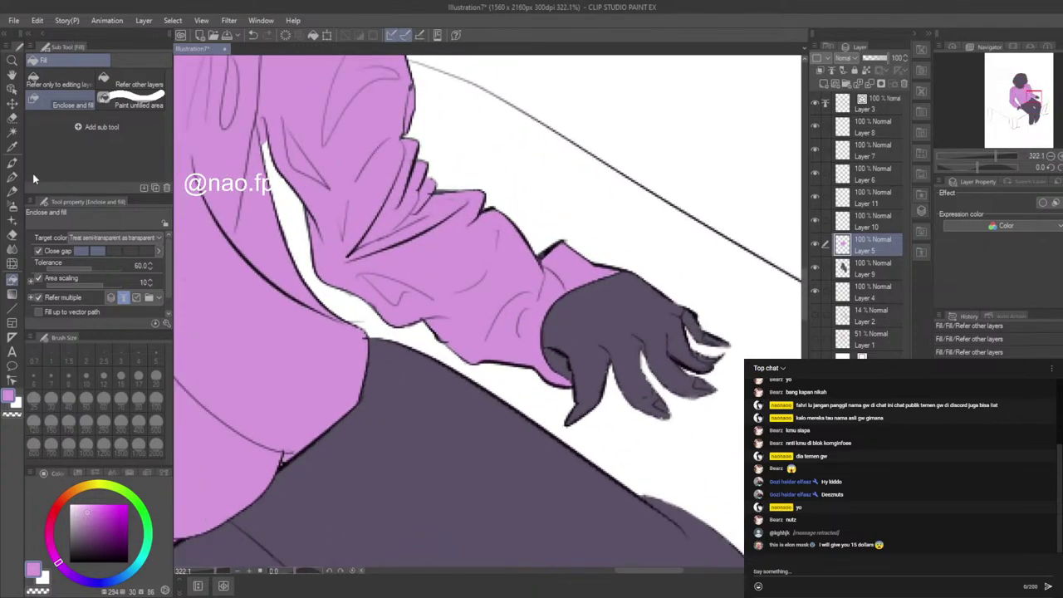
click(12, 234)
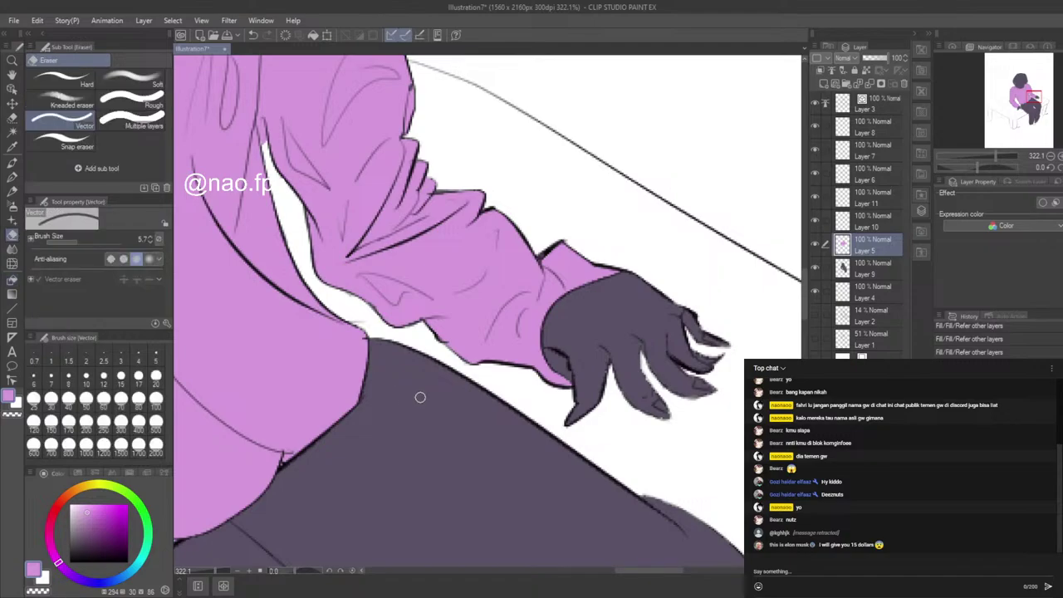
click(63, 79)
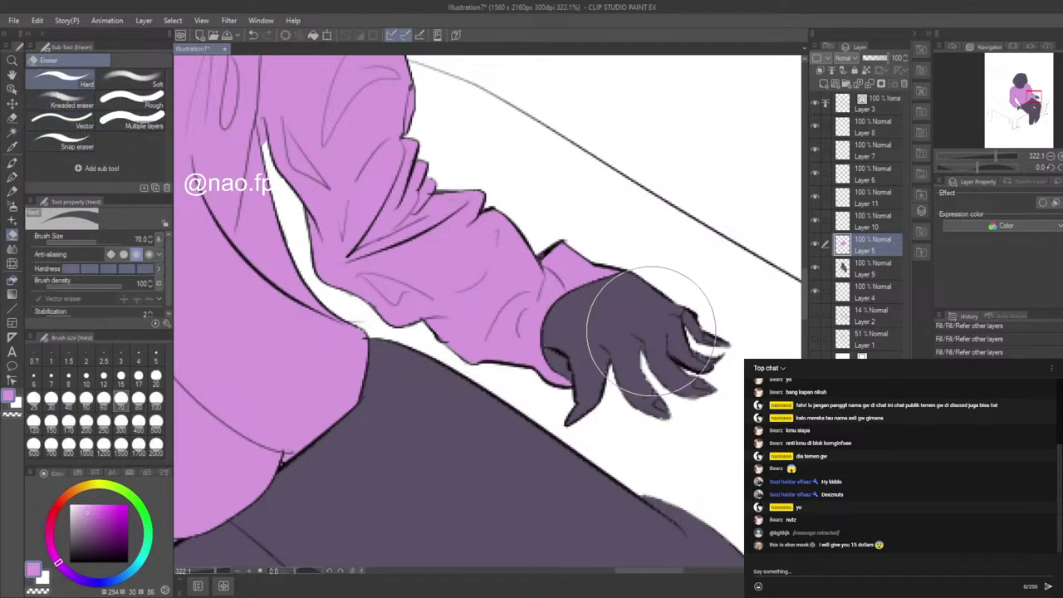
key(bracketleft)
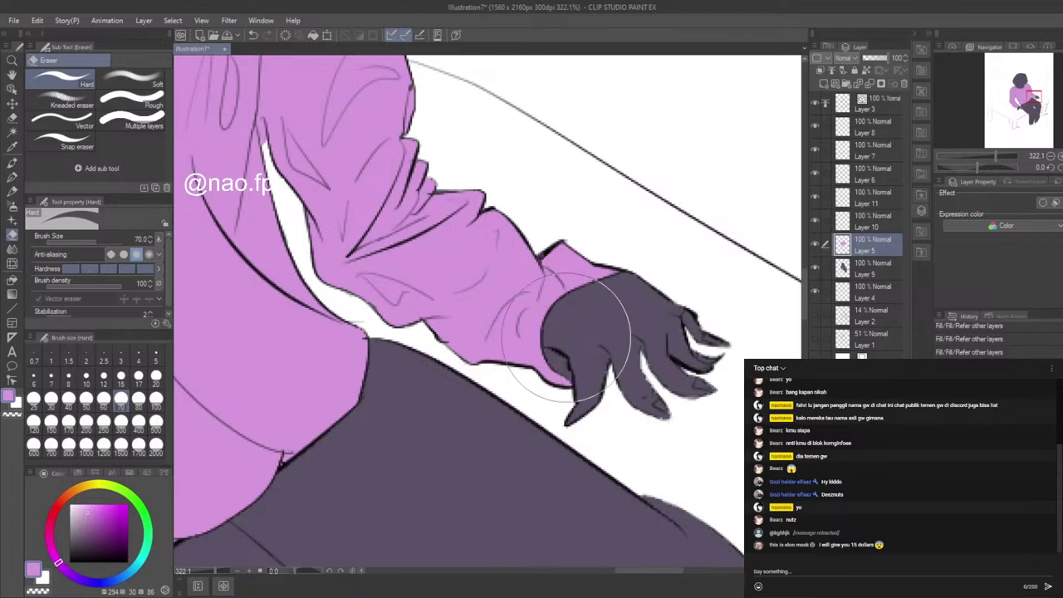
click(92, 240)
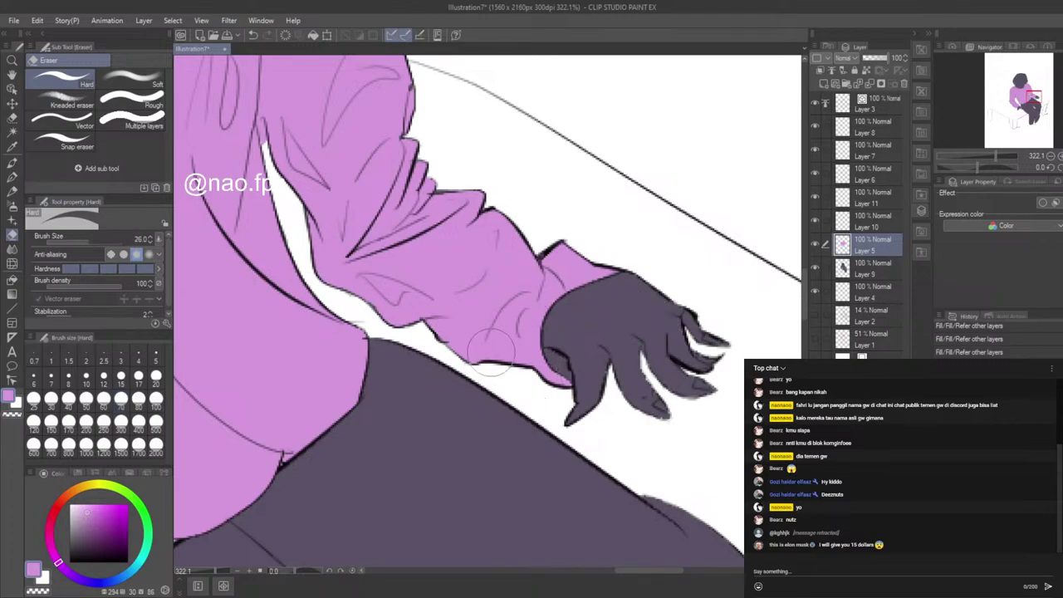
scroll(605, 332, down, 2)
scroll(698, 386, down, 5)
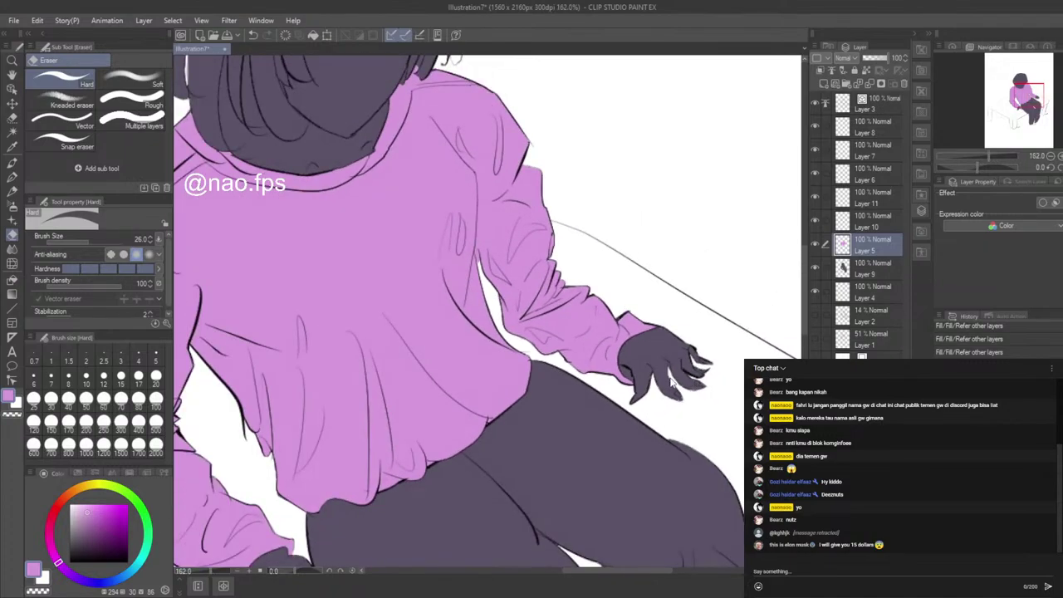
scroll(526, 158, up, 4)
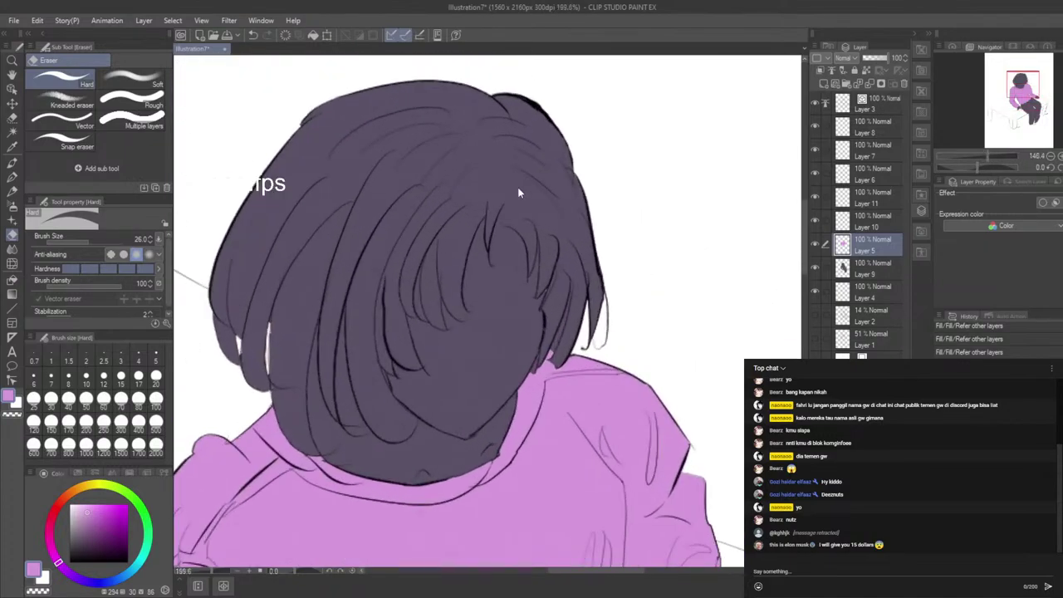
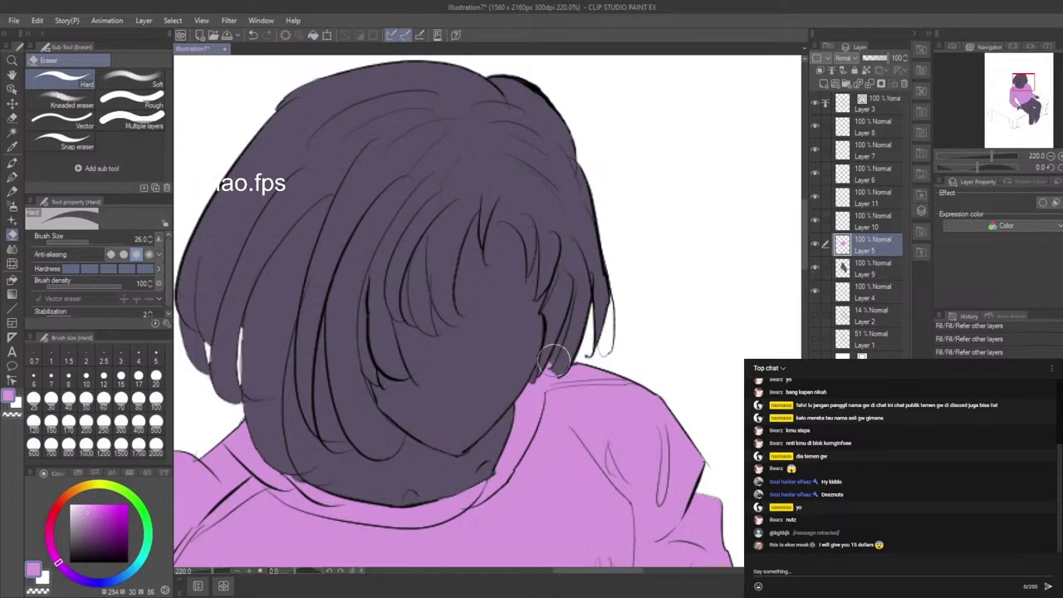
drag(554, 357, 532, 350)
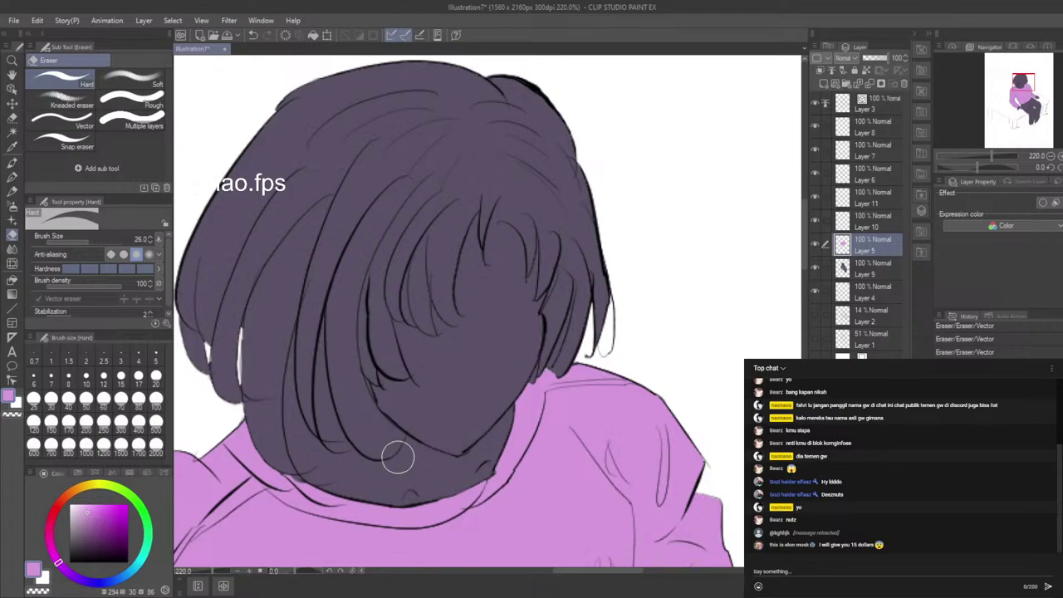
drag(485, 418, 473, 435)
drag(330, 484, 412, 499)
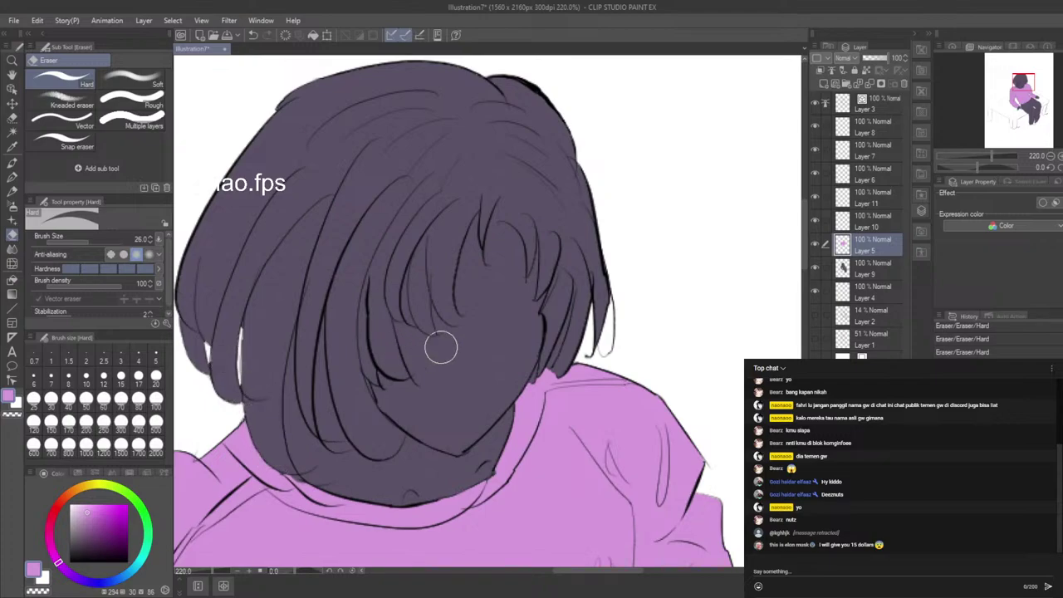
Step: Touch up the neckline with the Mapping pen and erase stray sweater colour around the jaw, outer hair edge and hand on the image's right
click(12, 176)
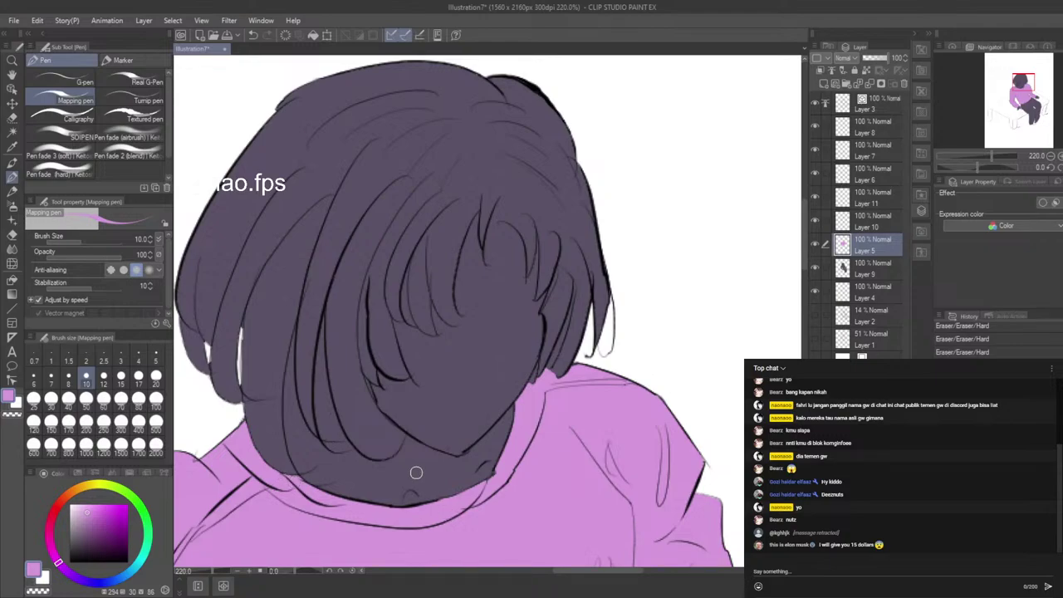
click(12, 234)
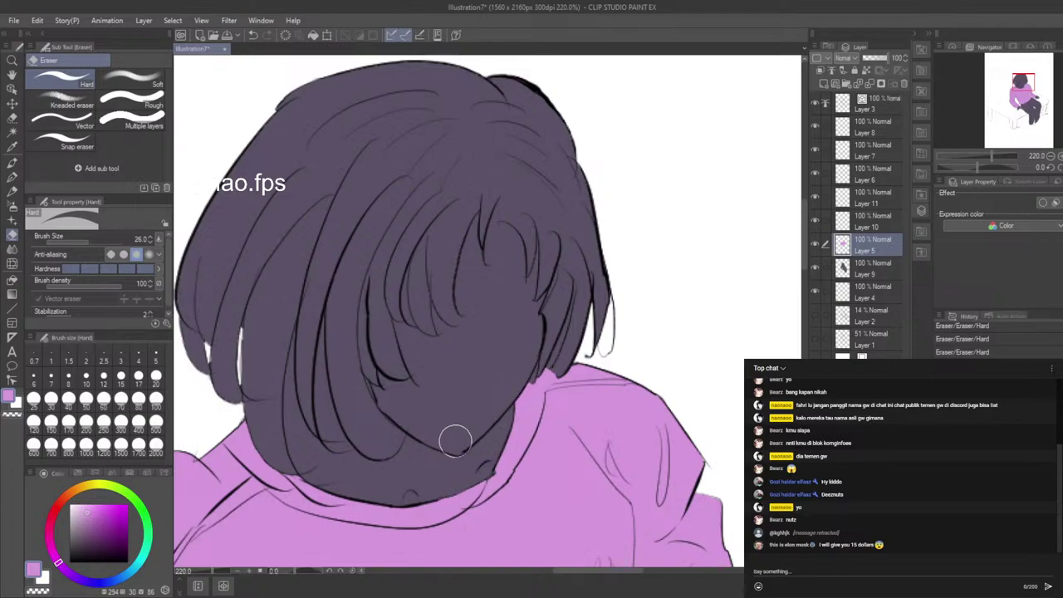
mouse_move(456, 442)
mouse_down()
mouse_move(424, 448)
mouse_move(391, 391)
mouse_up()
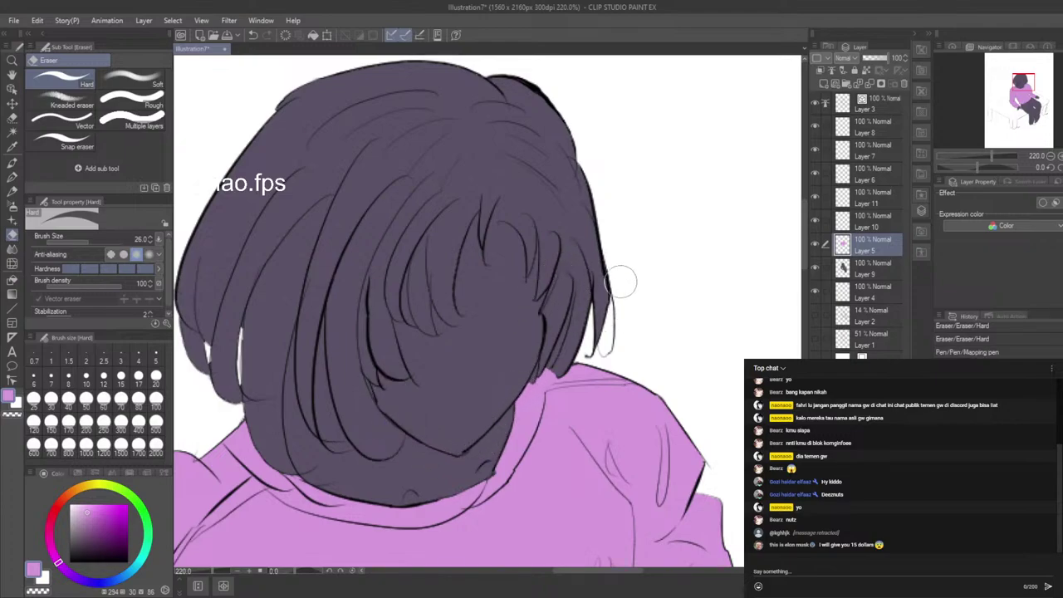
drag(621, 283, 604, 322)
scroll(492, 116, down, 6)
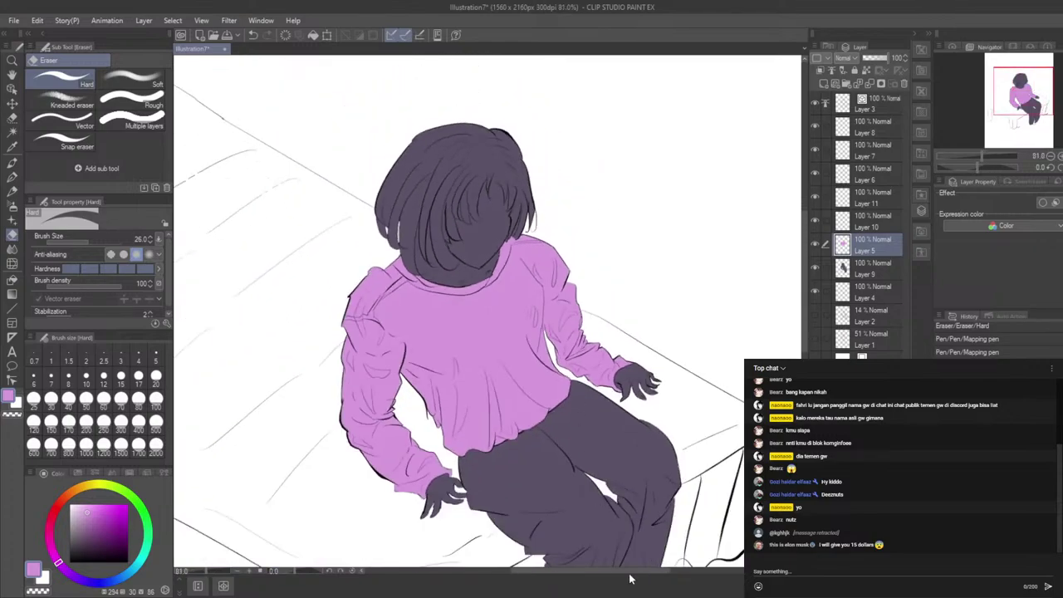
scroll(477, 298, down, 2)
scroll(562, 443, up, 6)
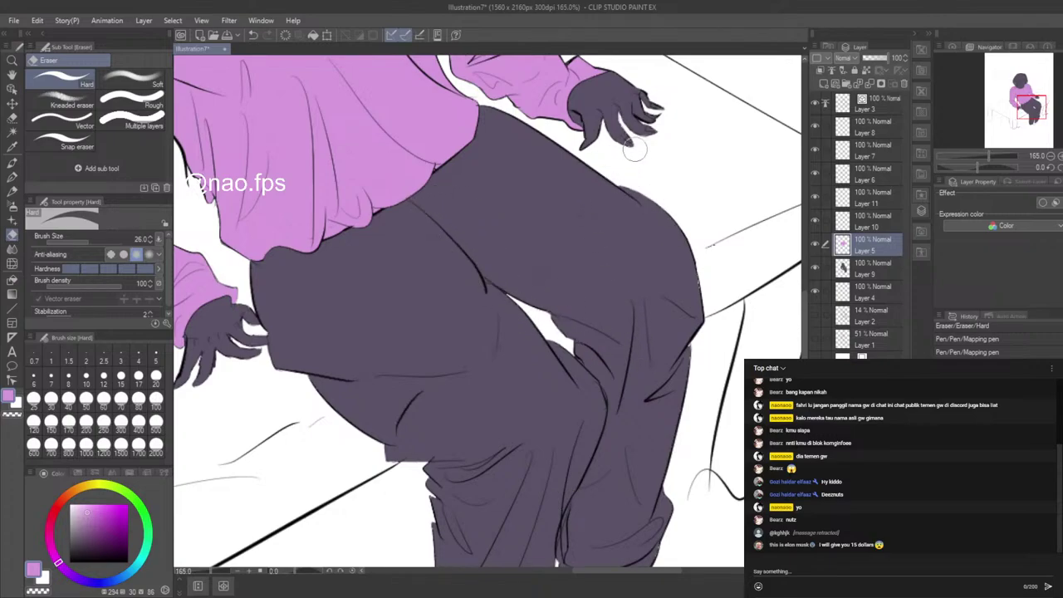
drag(653, 132, 630, 139)
Step: Make Layer 10 the active layer and choose the Refer other layers fill for colouring the trousers
scroll(664, 332, down, 5)
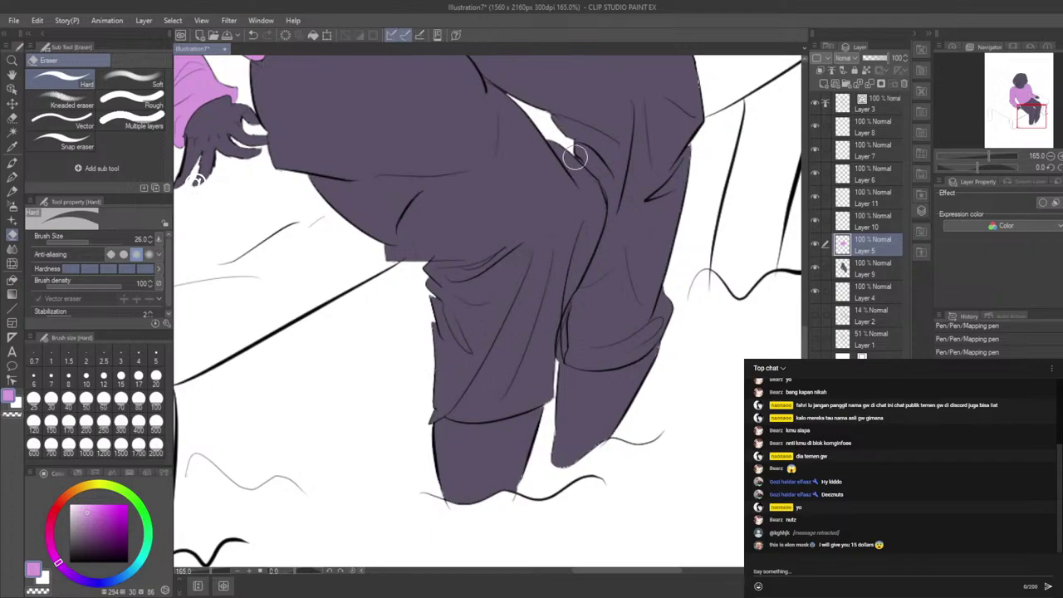
scroll(540, 536, down, 3)
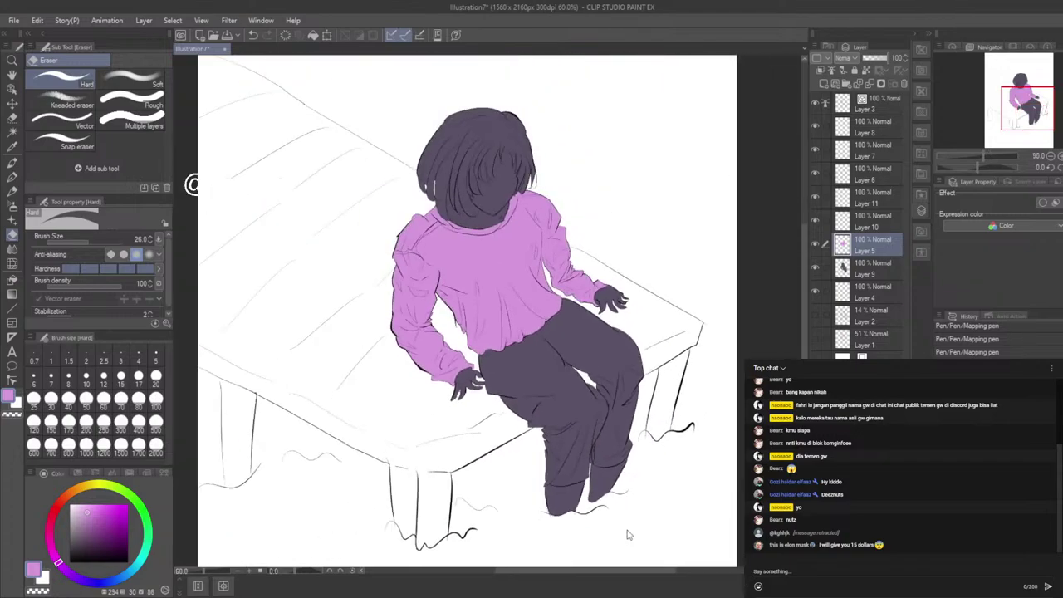
scroll(702, 544, down, 1)
scroll(549, 245, up, 2)
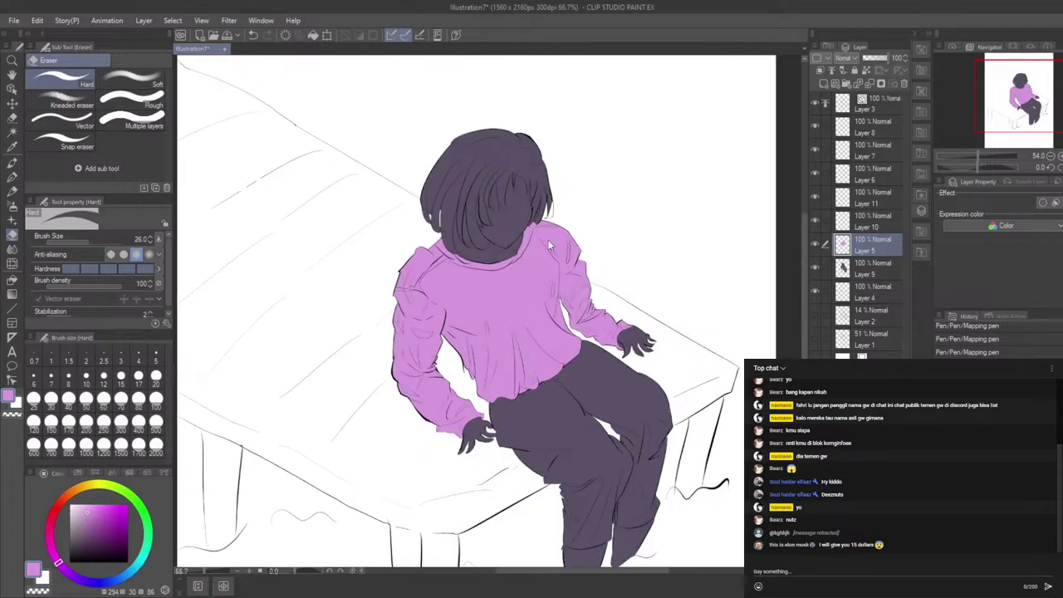
scroll(548, 244, up, 3)
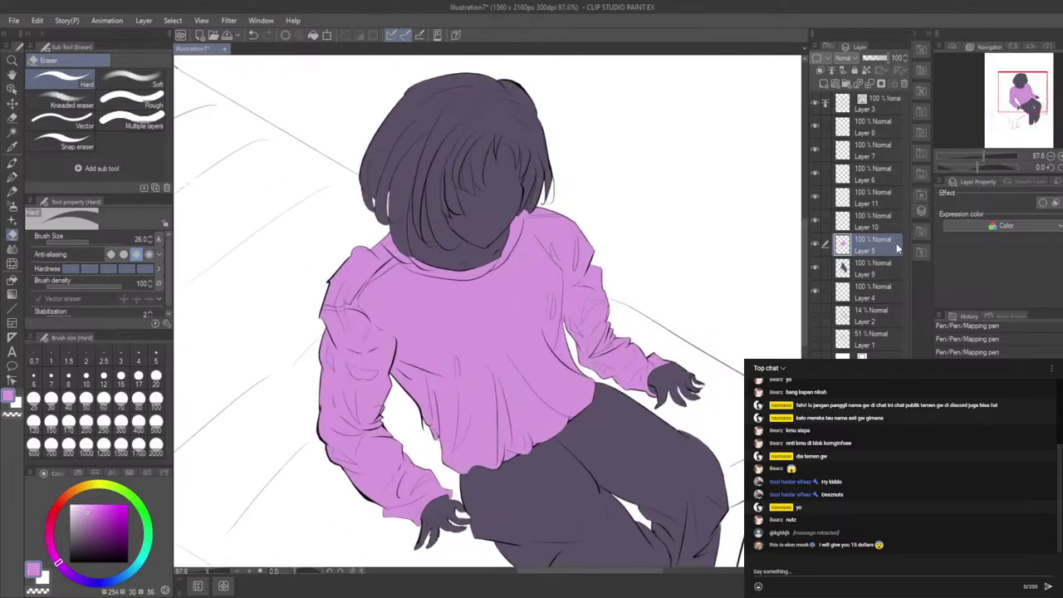
click(879, 224)
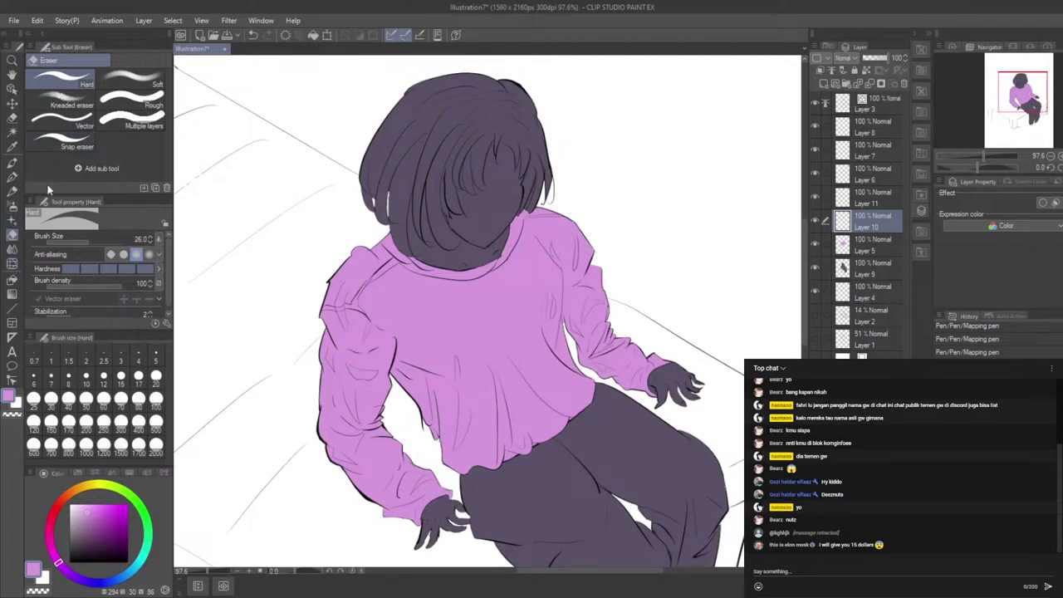
click(12, 279)
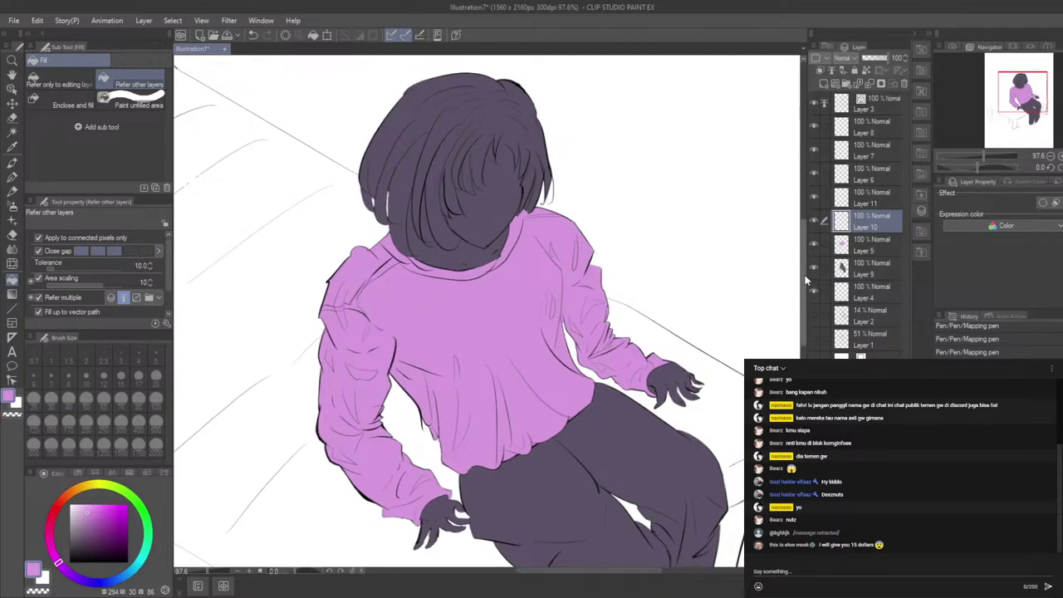
drag(805, 281, 797, 329)
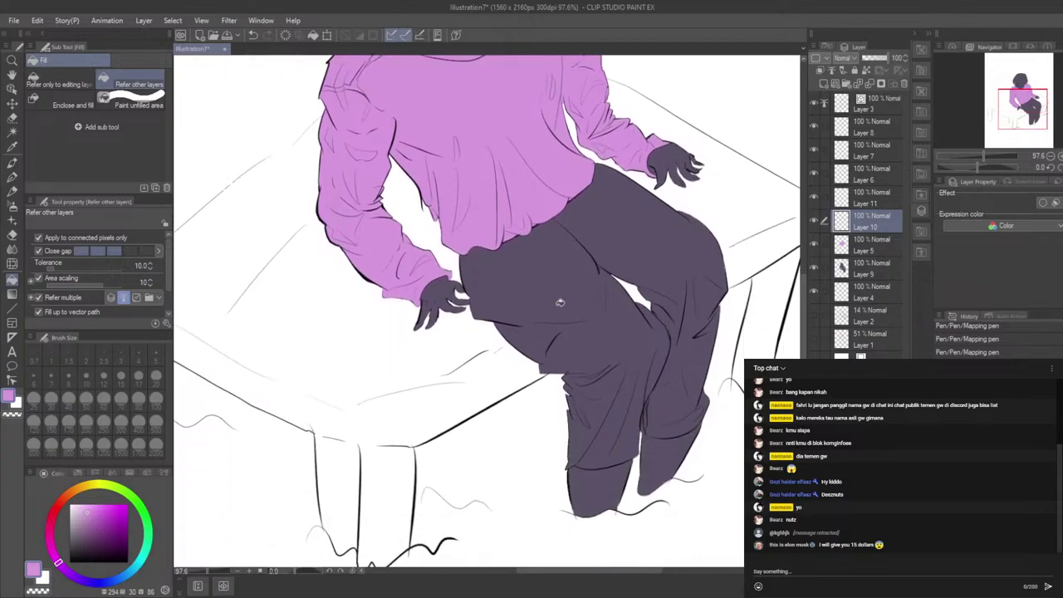
Step: Try filling both trouser legs with a medium blue of about hue 213, saturation 53, value 64, and undo the fills
mouse_move(118, 584)
mouse_down()
mouse_move(124, 579)
mouse_move(107, 584)
mouse_move(116, 581)
mouse_up()
drag(109, 536, 103, 526)
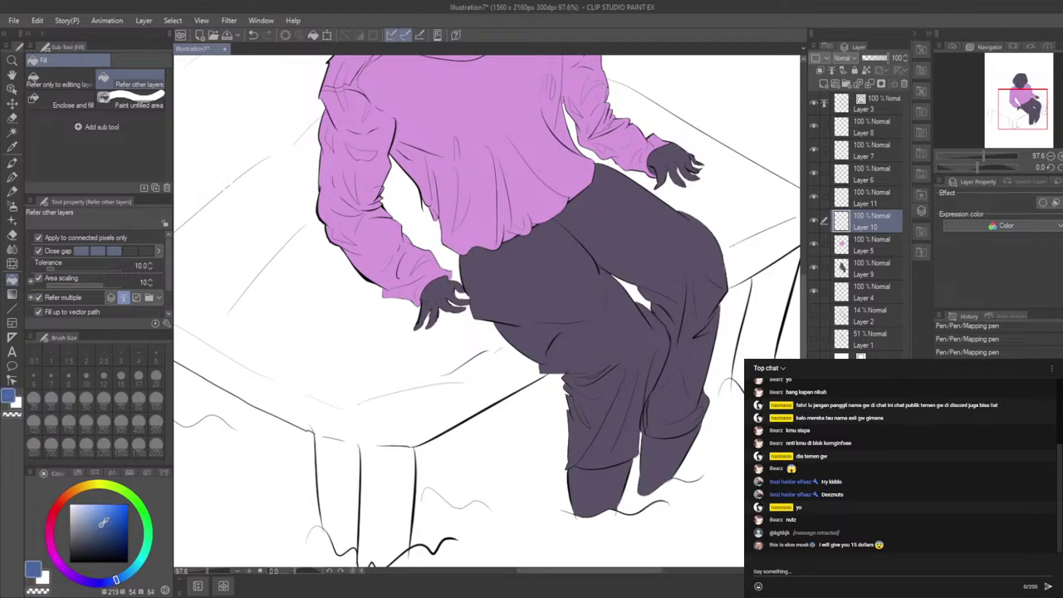
click(549, 302)
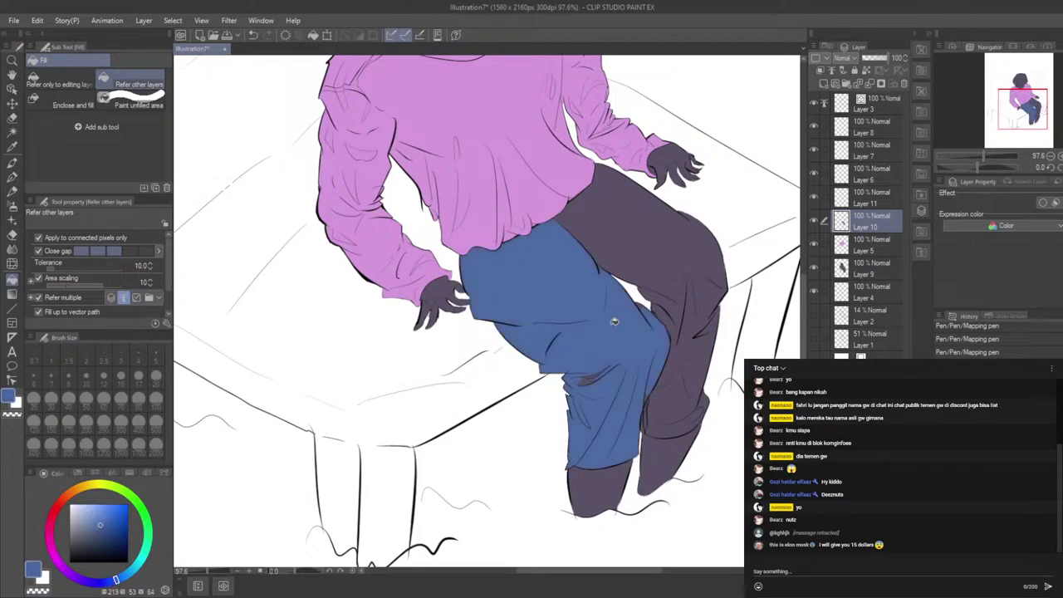
click(649, 248)
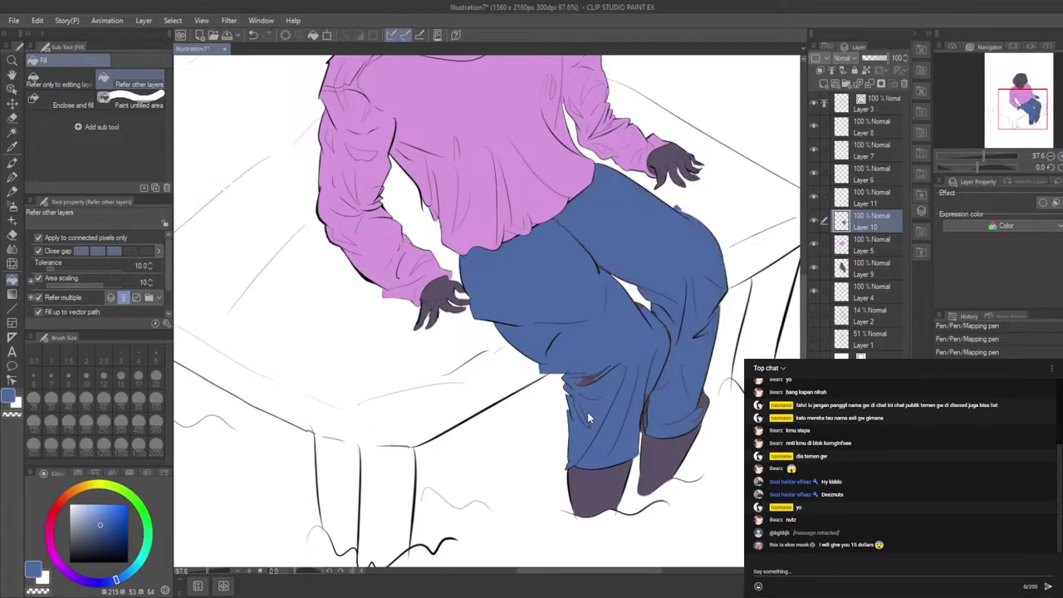
key(ctrl+z)
key(ctrl+z)
Step: Try filling both trouser legs with a greyer blue of about hue 213, saturation 39, value 57, and undo the fills
drag(102, 522, 94, 521)
click(523, 306)
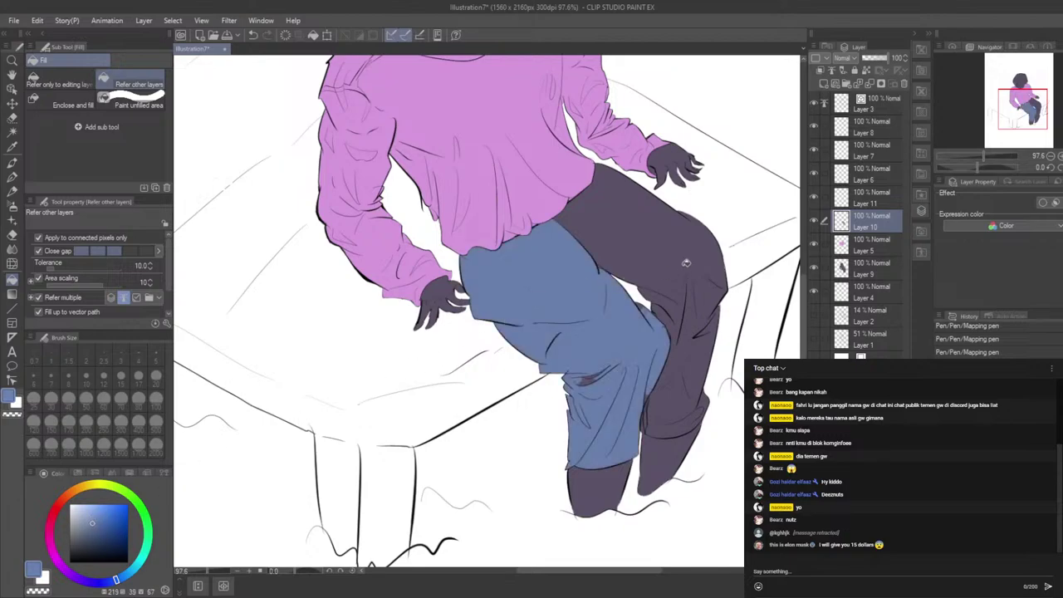
click(677, 251)
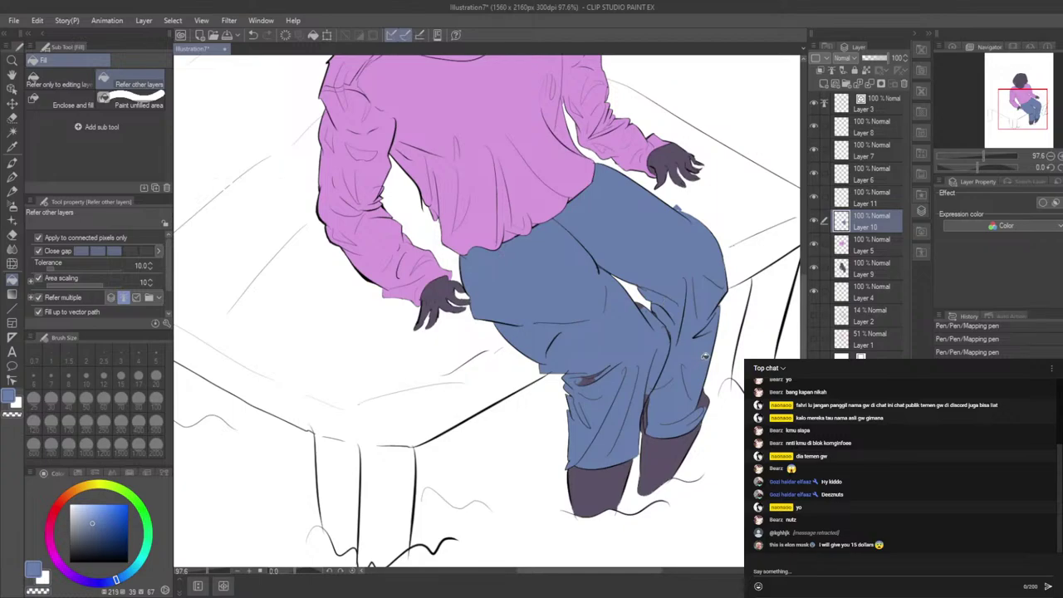
key(ctrl+z)
key(ctrl+z)
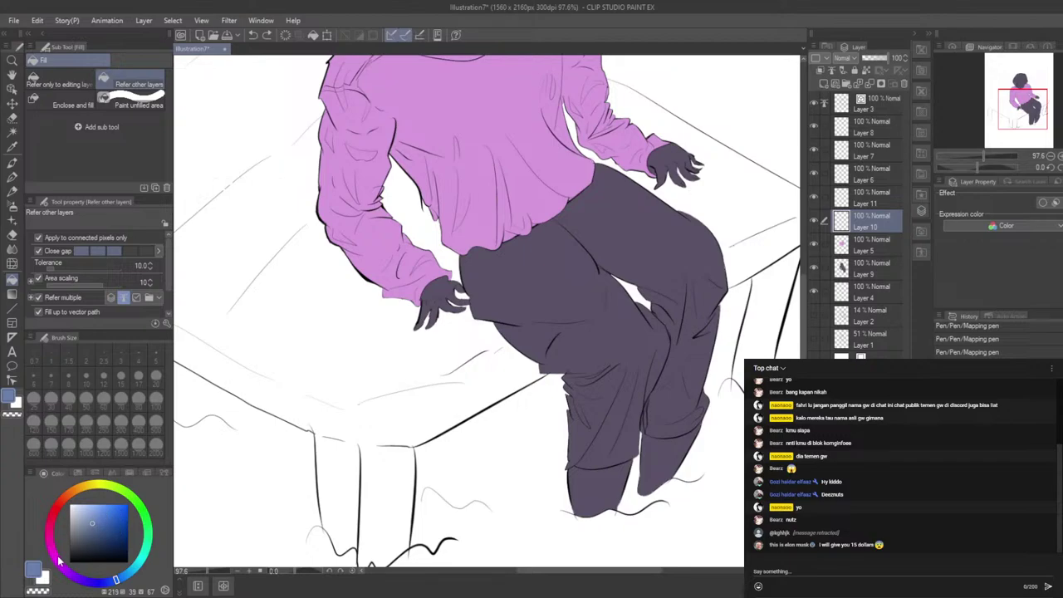
Step: Try filling both trouser legs with a brighter blue of about hue 213, saturation 54, value 88, and undo the fills
mouse_move(80, 536)
mouse_down()
mouse_move(70, 547)
mouse_move(70, 536)
mouse_up()
click(84, 526)
drag(84, 528, 106, 508)
click(550, 295)
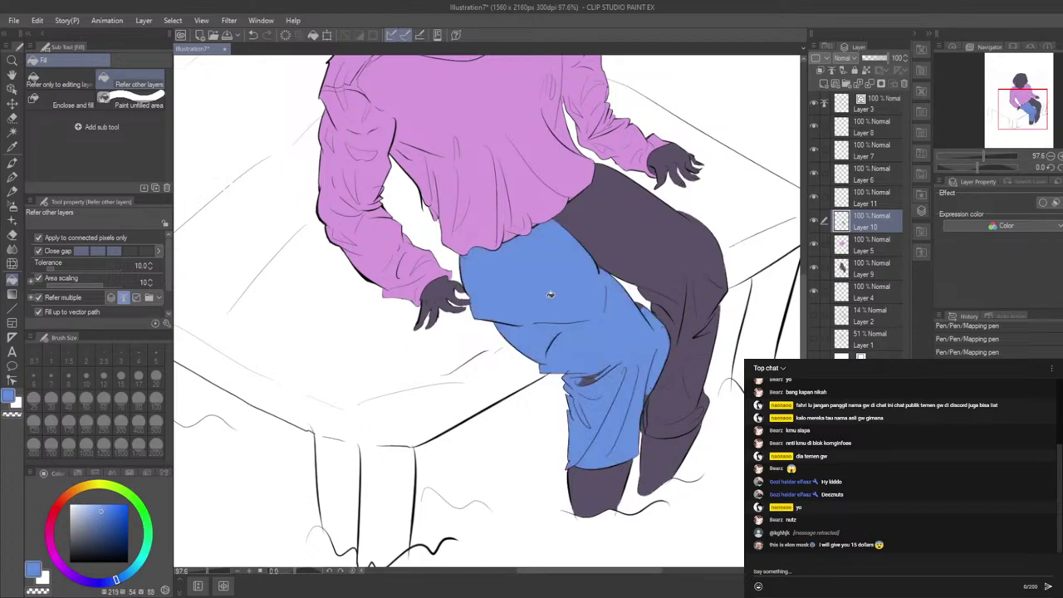
click(659, 253)
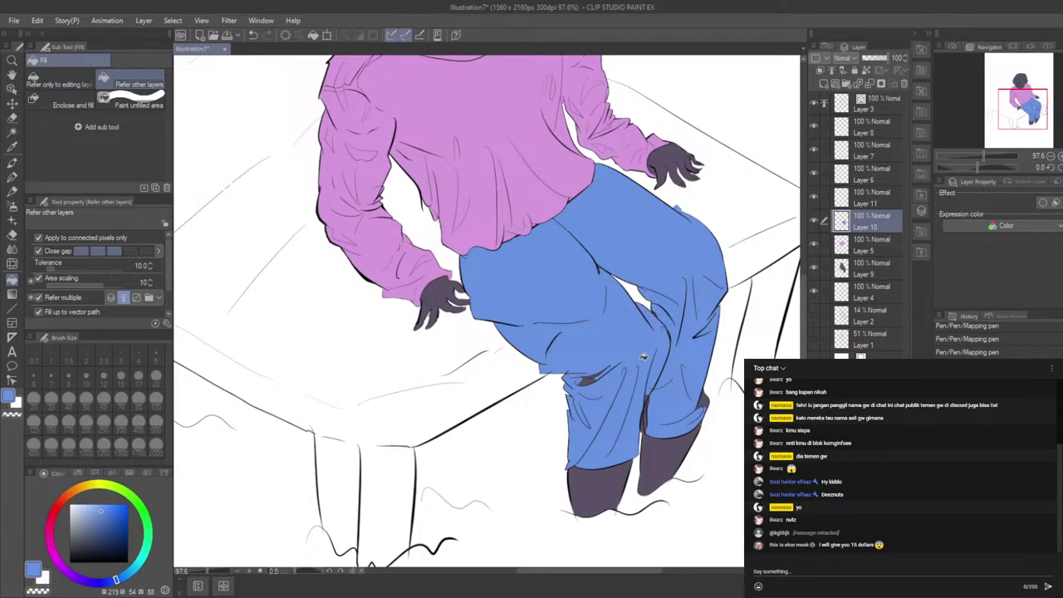
key(ctrl+z)
key(ctrl+z)
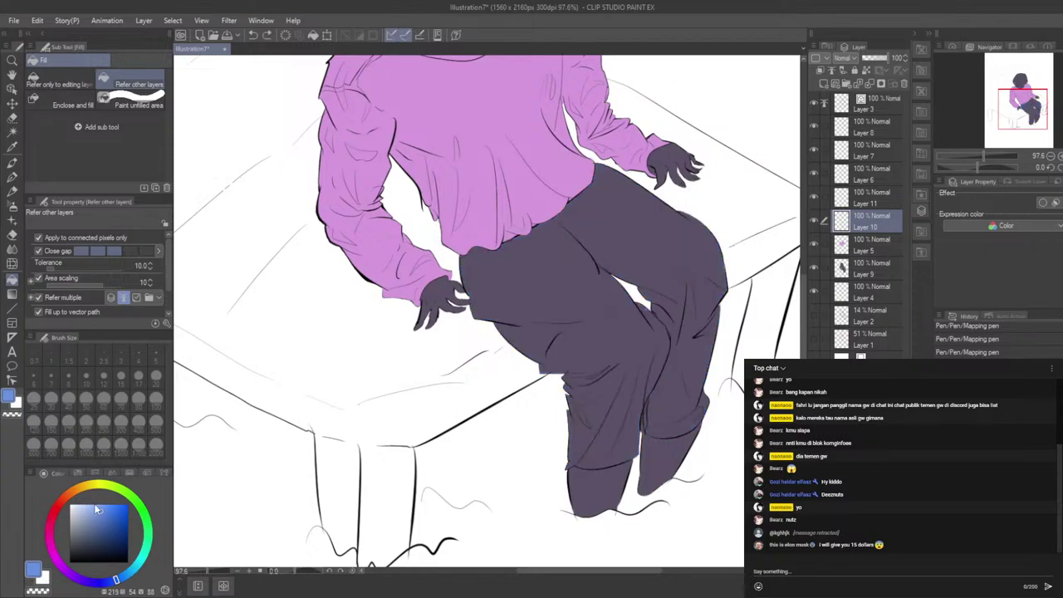
Step: Fill both trouser legs with a light neutral grey of saturation 0 and value 79 on Layer 10
drag(97, 509, 72, 510)
click(570, 286)
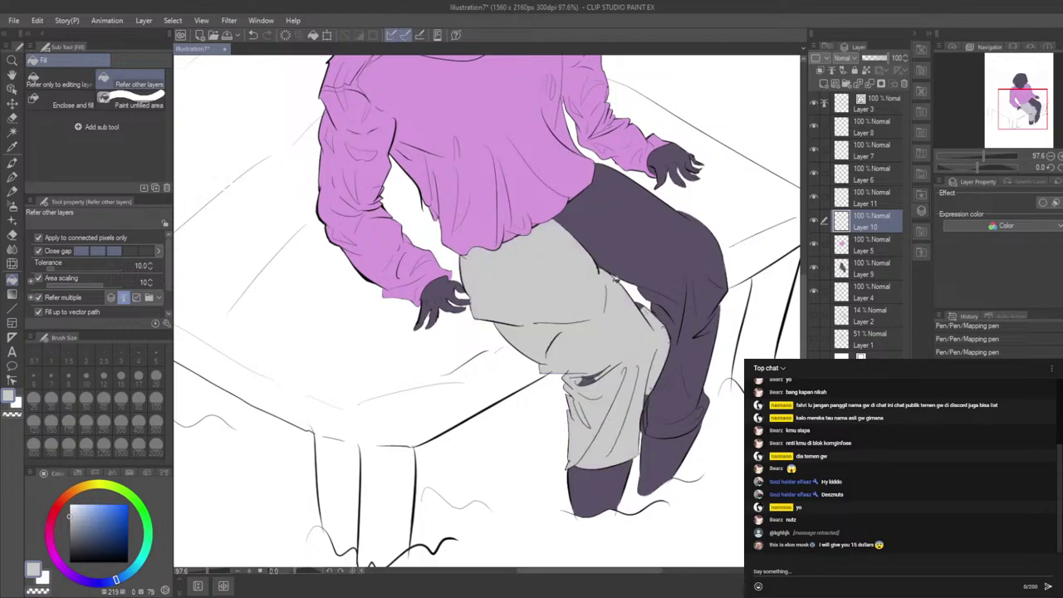
click(652, 253)
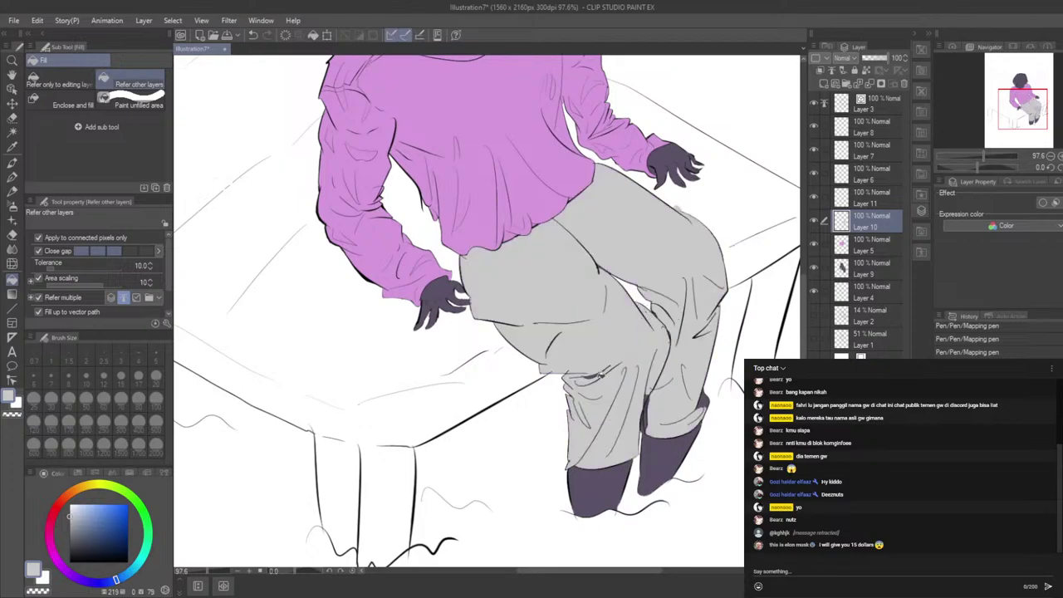
Step: Fill the leftover slate slivers at the knee fold, between the legs and beside the cuffs with light grey, undoing the last stray change
drag(597, 372, 604, 379)
scroll(659, 318, up, 5)
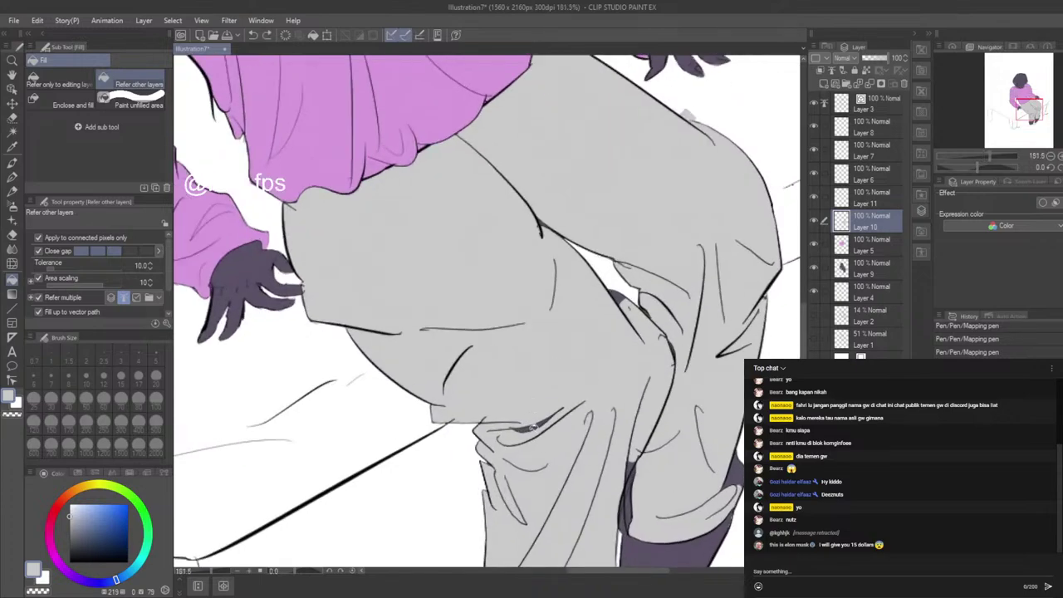
drag(611, 293, 627, 301)
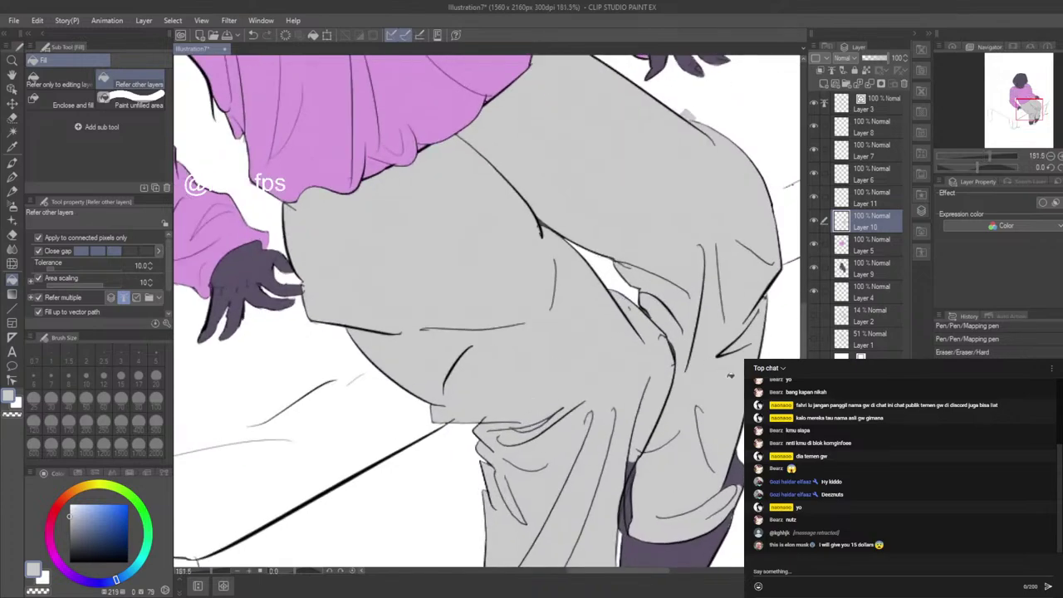
drag(734, 472, 731, 488)
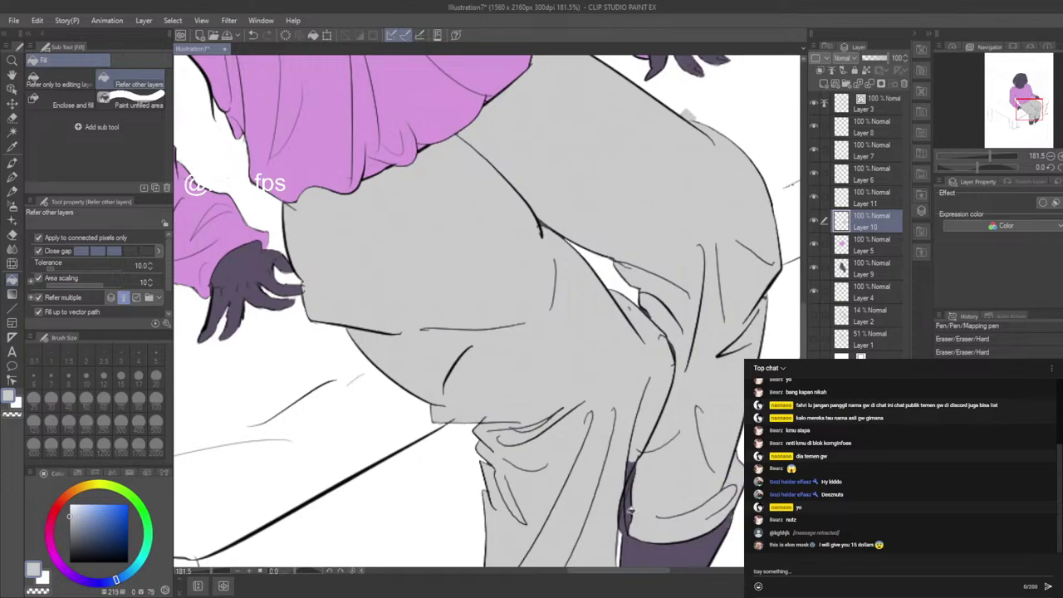
click(632, 510)
click(626, 521)
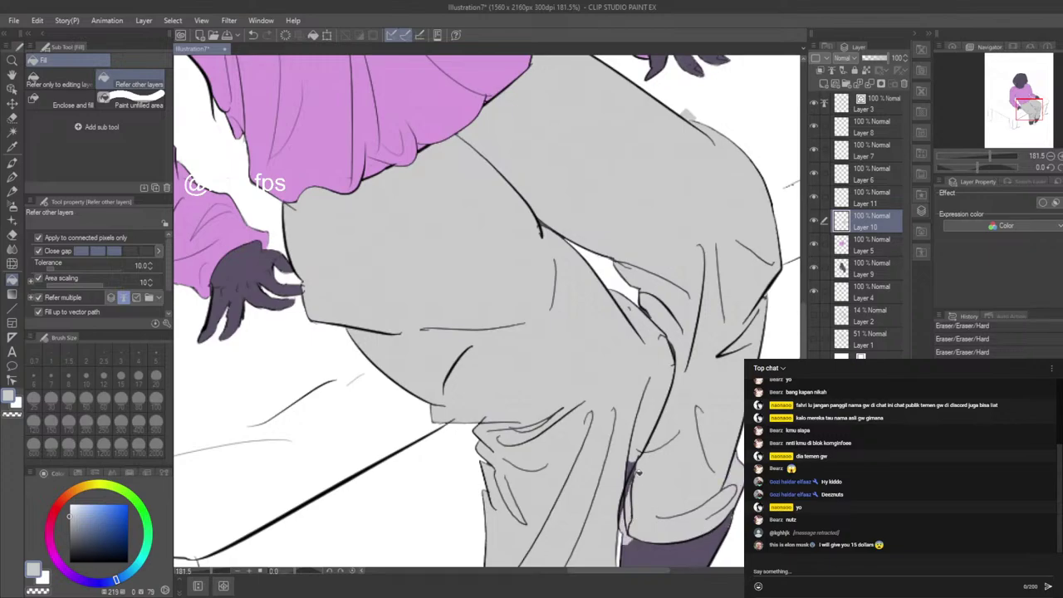
key(ctrl+z)
scroll(645, 360, down, 3)
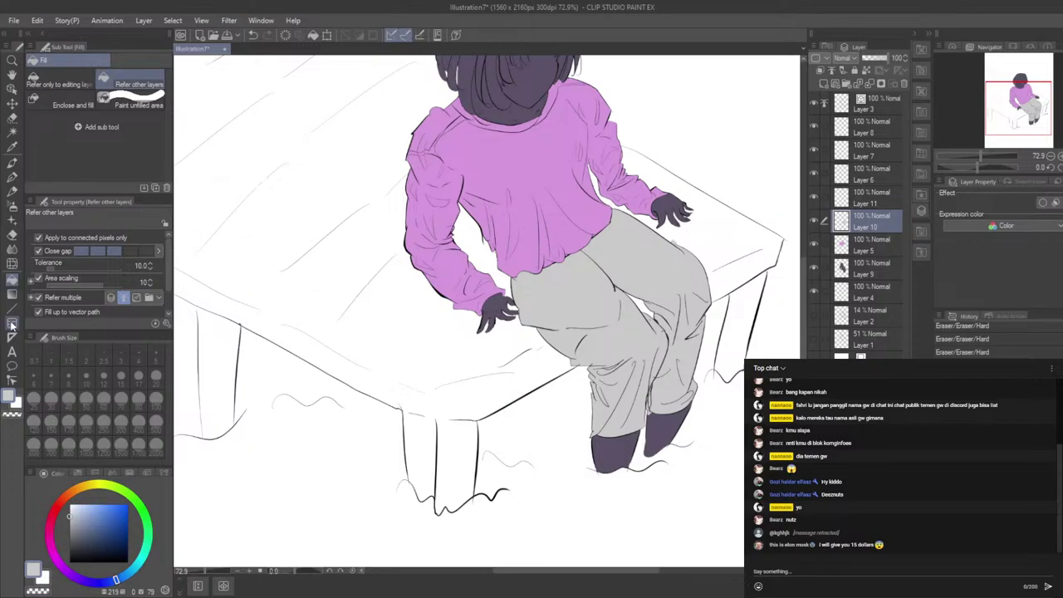
Step: Choose the Enclose and fill sub tool and loop around the inner legs and knee folds to fill small unfilled gaps
click(14, 293)
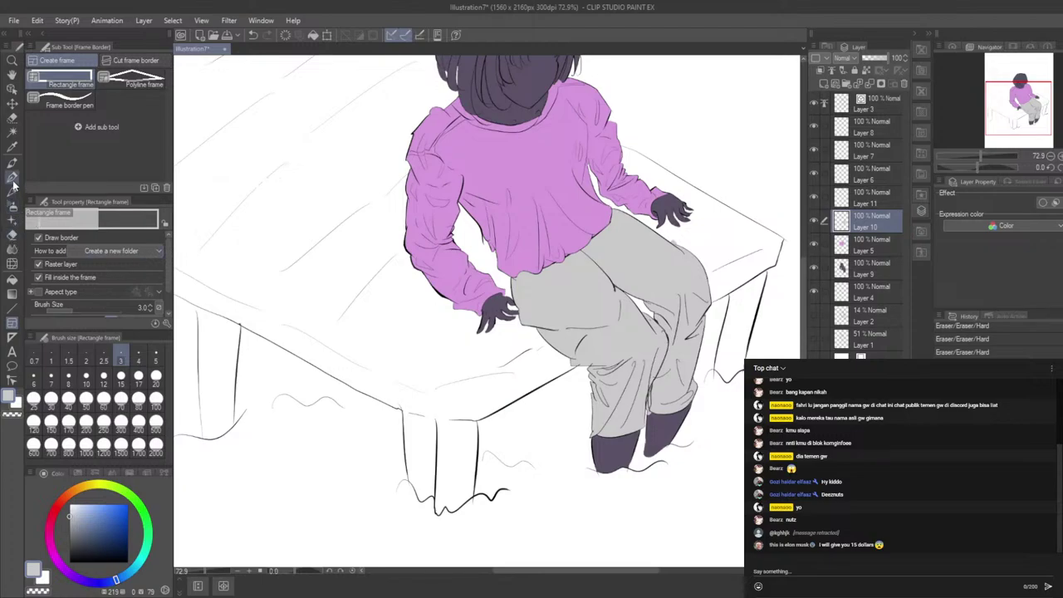
click(13, 250)
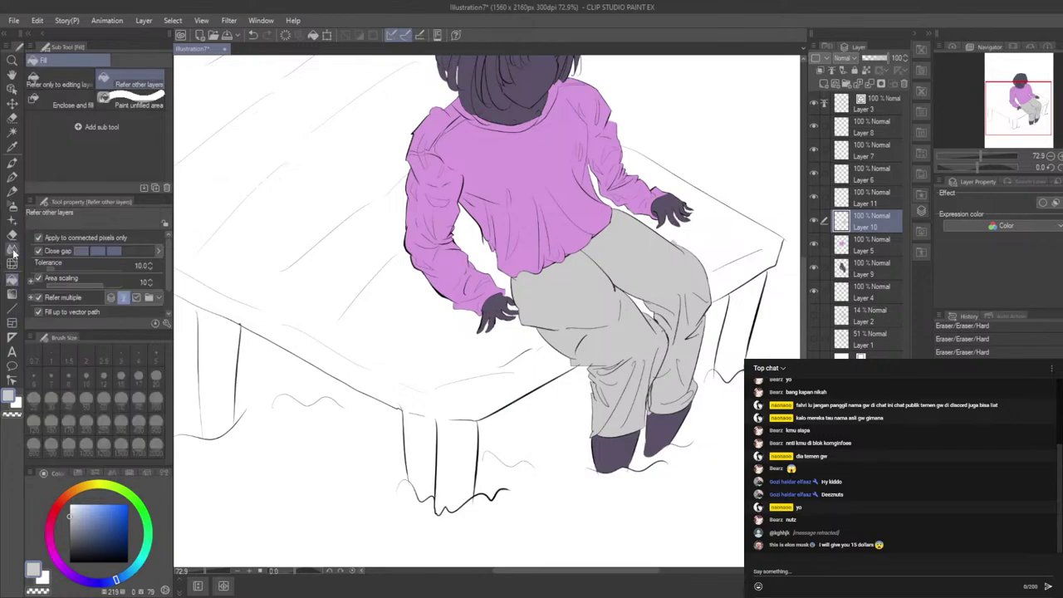
click(71, 102)
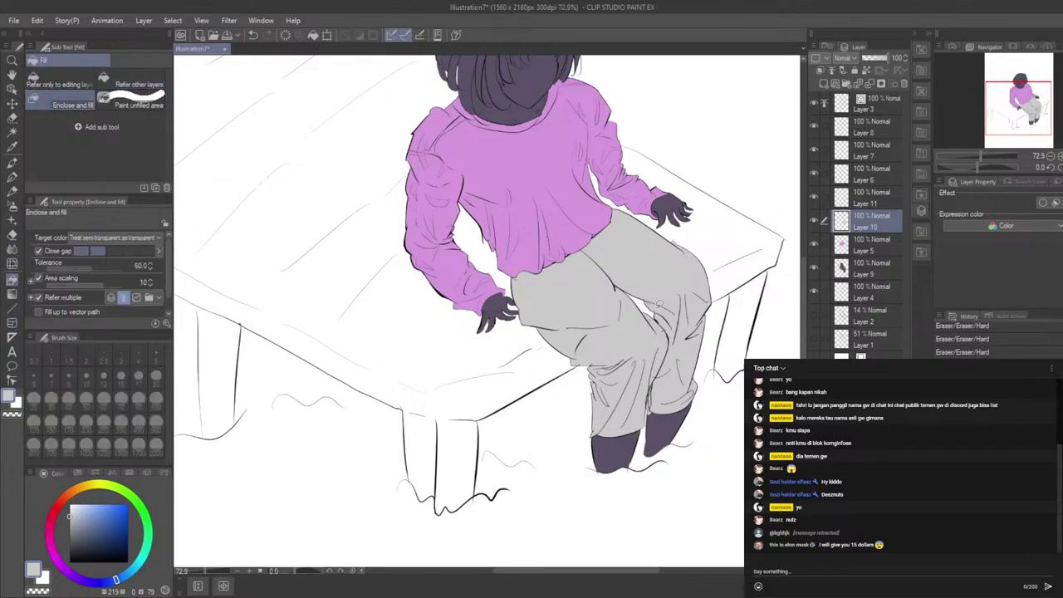
drag(684, 288, 622, 378)
drag(666, 294, 669, 284)
scroll(664, 291, up, 3)
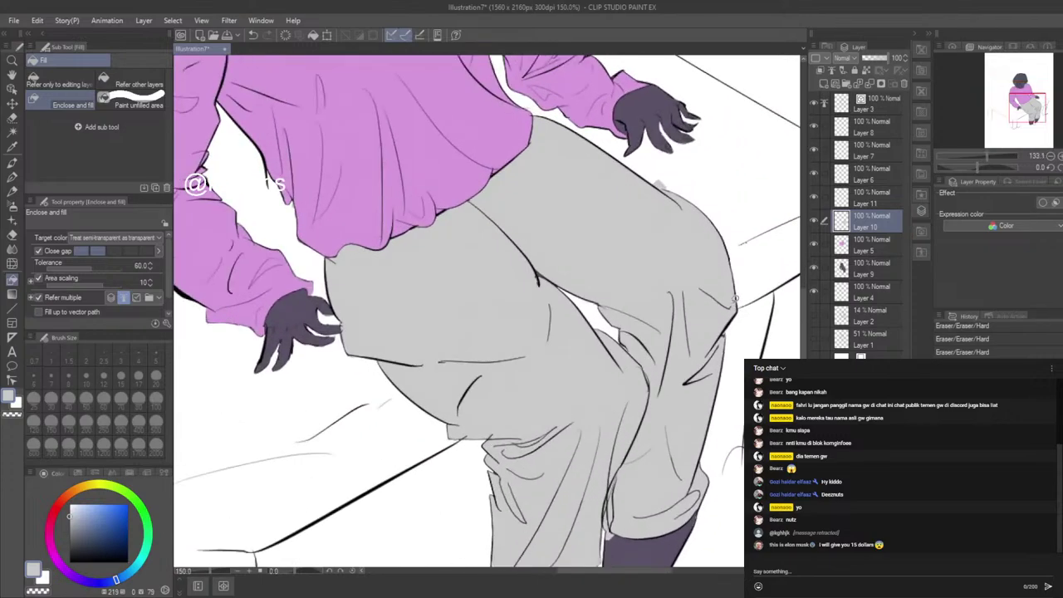
mouse_move(528, 392)
mouse_down()
mouse_move(471, 488)
mouse_move(584, 494)
mouse_move(508, 400)
mouse_up()
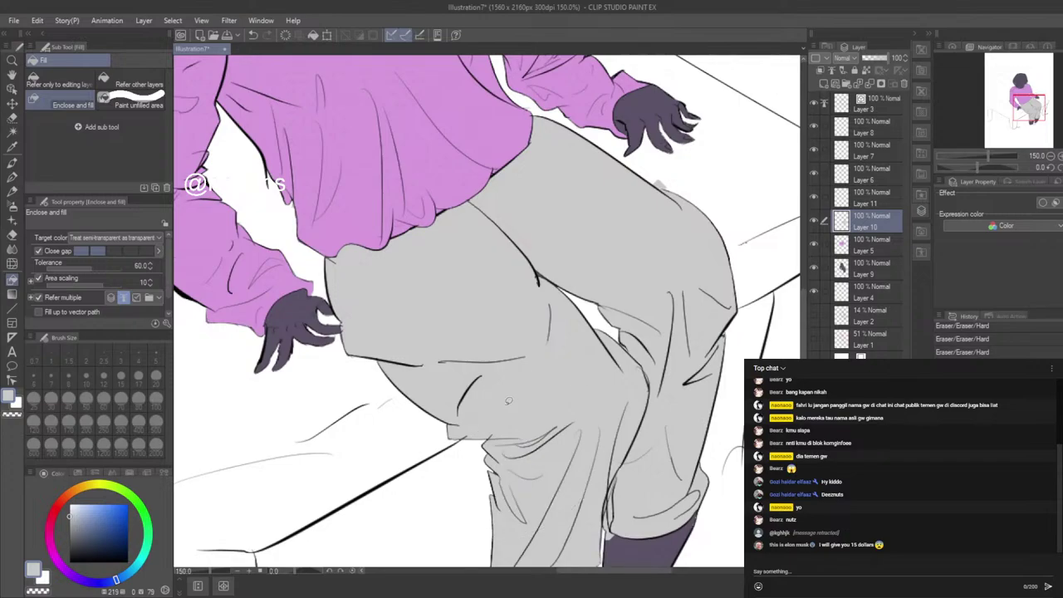
drag(803, 314, 802, 359)
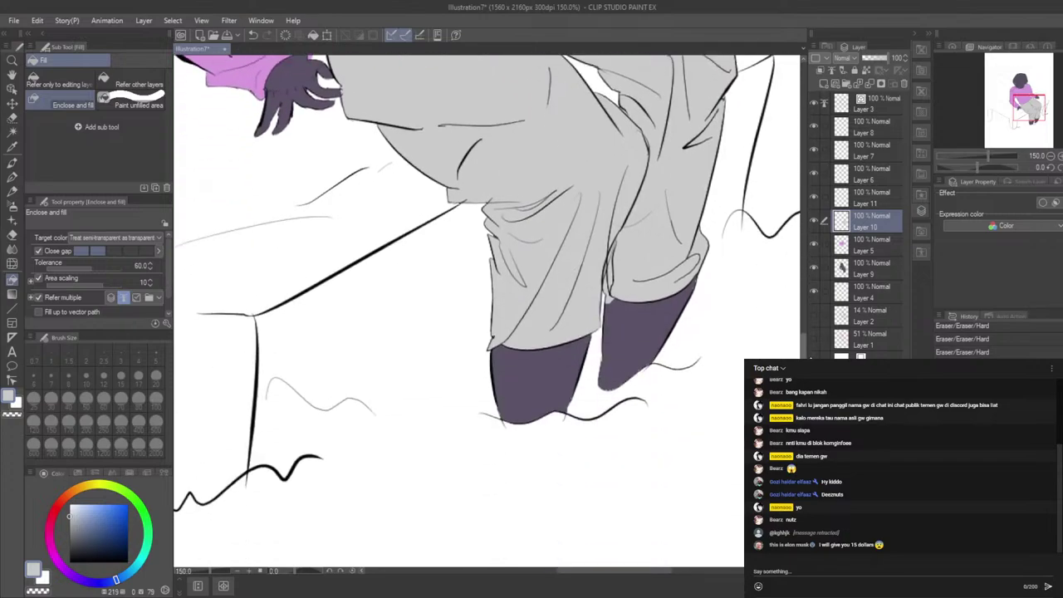
Step: Enclose the knee folds, lower legs and thigh area with Enclose and fill to cover the remaining unfilled spots in grey
mouse_move(480, 181)
mouse_down()
mouse_move(500, 348)
mouse_move(488, 183)
mouse_up()
mouse_move(376, 84)
mouse_down()
mouse_move(344, 109)
mouse_move(393, 126)
mouse_move(374, 96)
mouse_up()
mouse_move(741, 83)
mouse_down()
mouse_move(643, 235)
mouse_move(725, 96)
mouse_up()
mouse_move(672, 216)
mouse_down()
mouse_move(623, 316)
mouse_move(603, 222)
mouse_up()
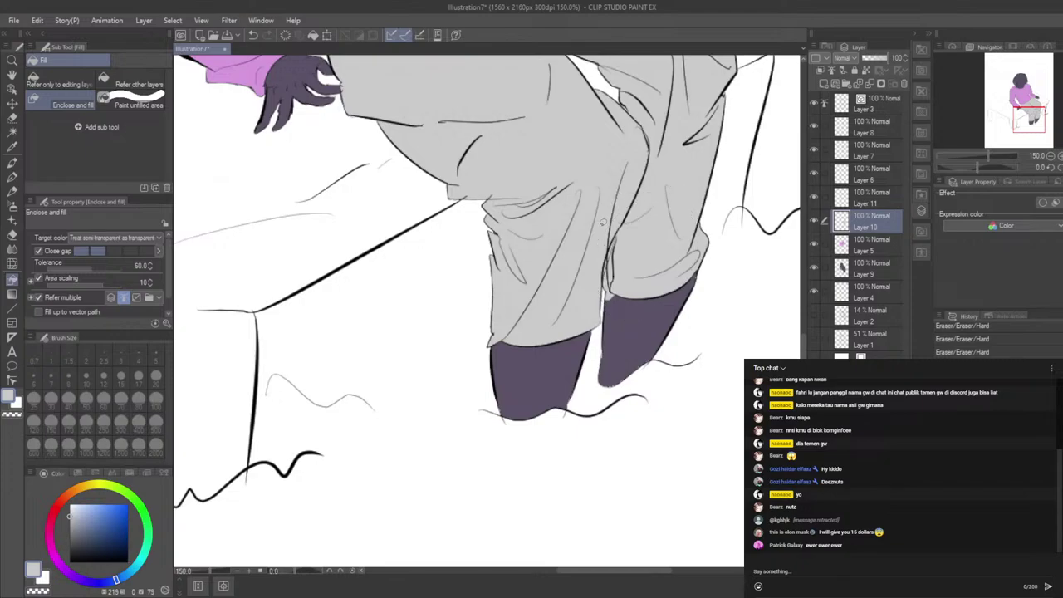
drag(804, 372, 804, 346)
mouse_move(706, 96)
mouse_down()
mouse_move(552, 253)
mouse_move(698, 91)
mouse_move(707, 98)
mouse_up()
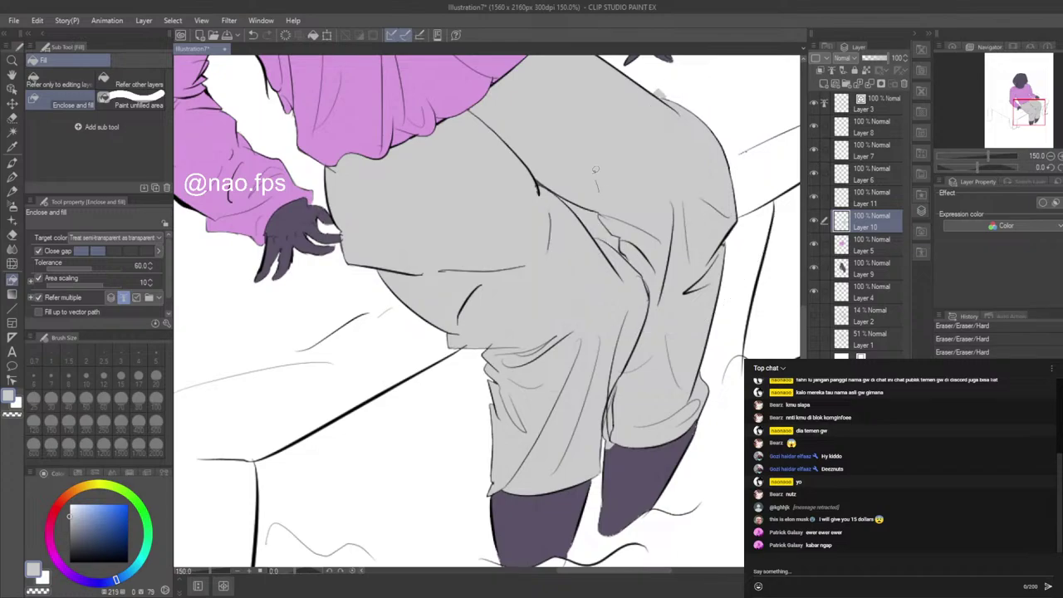
mouse_move(595, 170)
mouse_down()
mouse_move(464, 255)
mouse_move(576, 236)
mouse_move(532, 257)
mouse_up()
drag(677, 89, 654, 94)
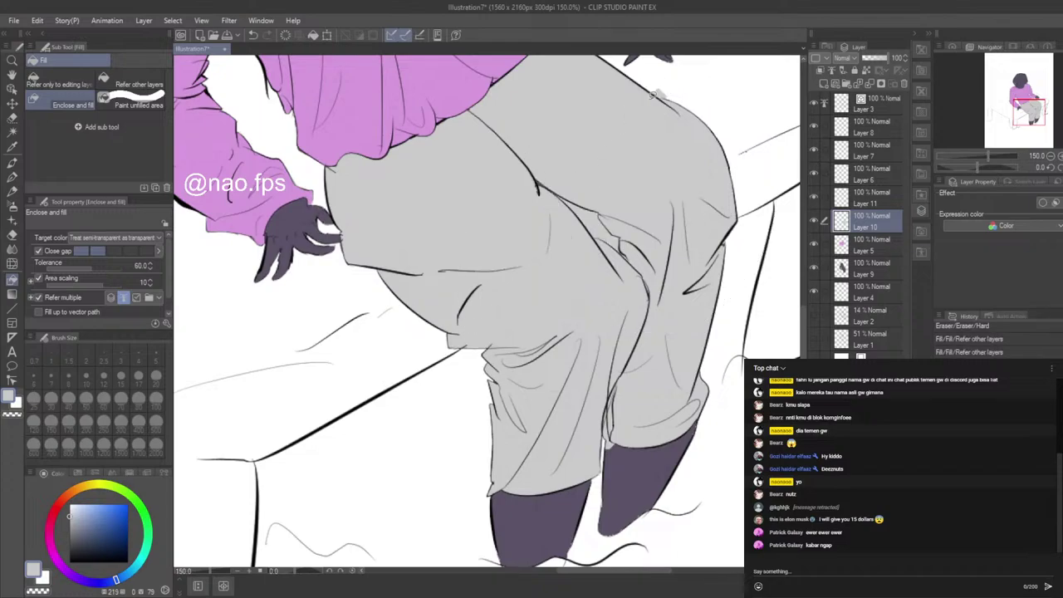
Step: Erase the grey spill outside the far thigh with the Hard eraser and patch the gap behind that knee with the Mapping pen
click(11, 235)
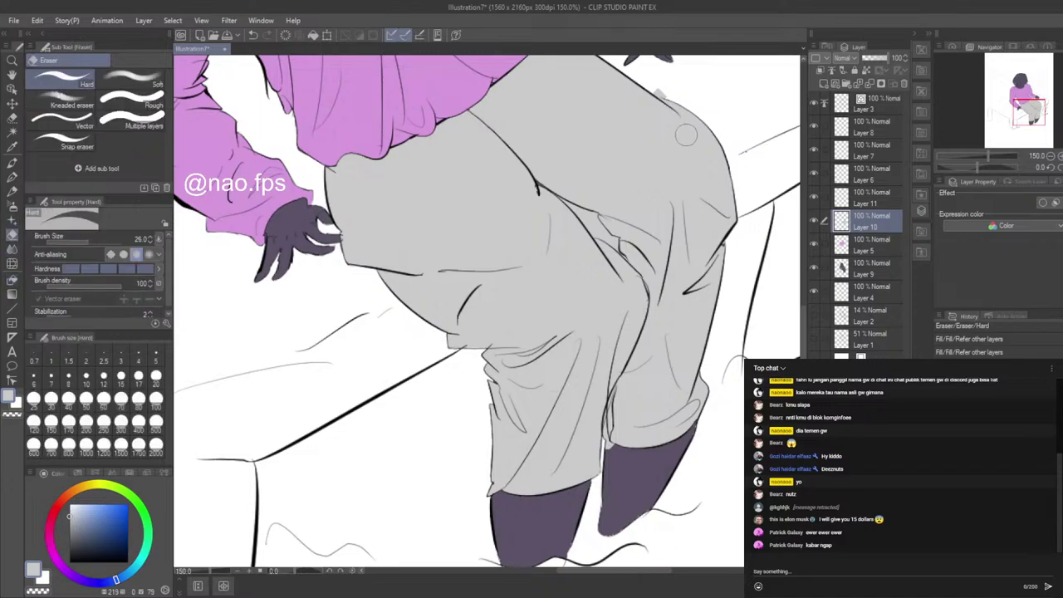
drag(661, 87, 661, 92)
scroll(759, 309, up, 5)
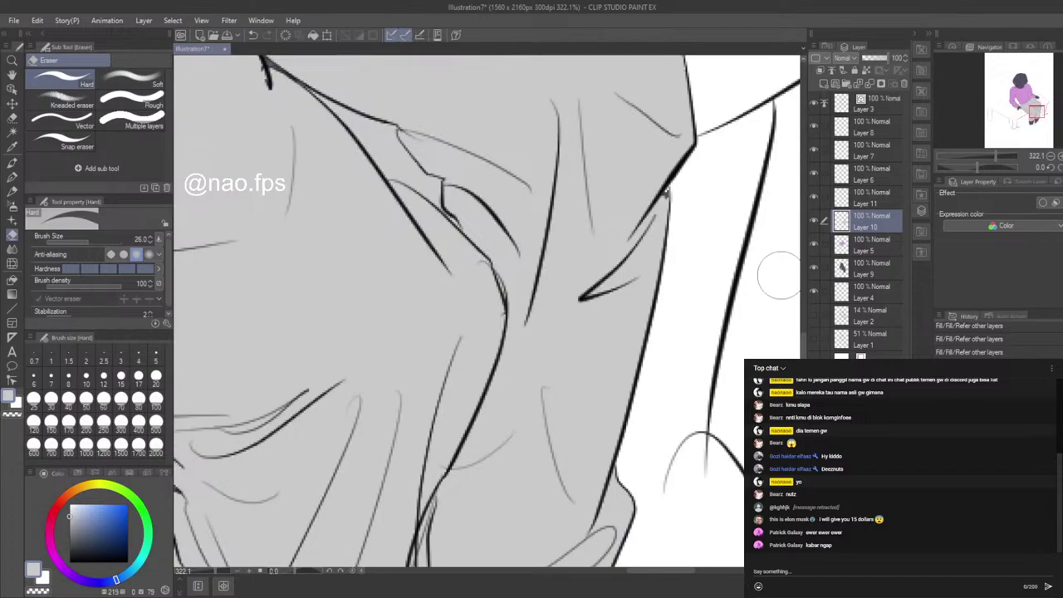
click(11, 177)
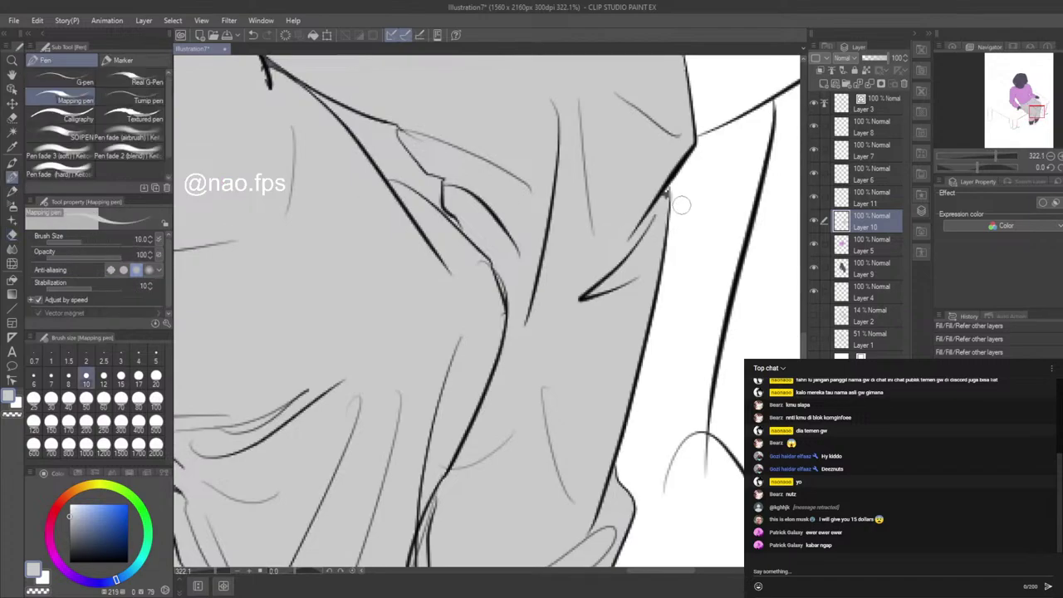
drag(669, 183, 664, 192)
mouse_move(668, 187)
mouse_down()
mouse_move(661, 211)
mouse_move(666, 193)
mouse_up()
scroll(648, 250, down, 5)
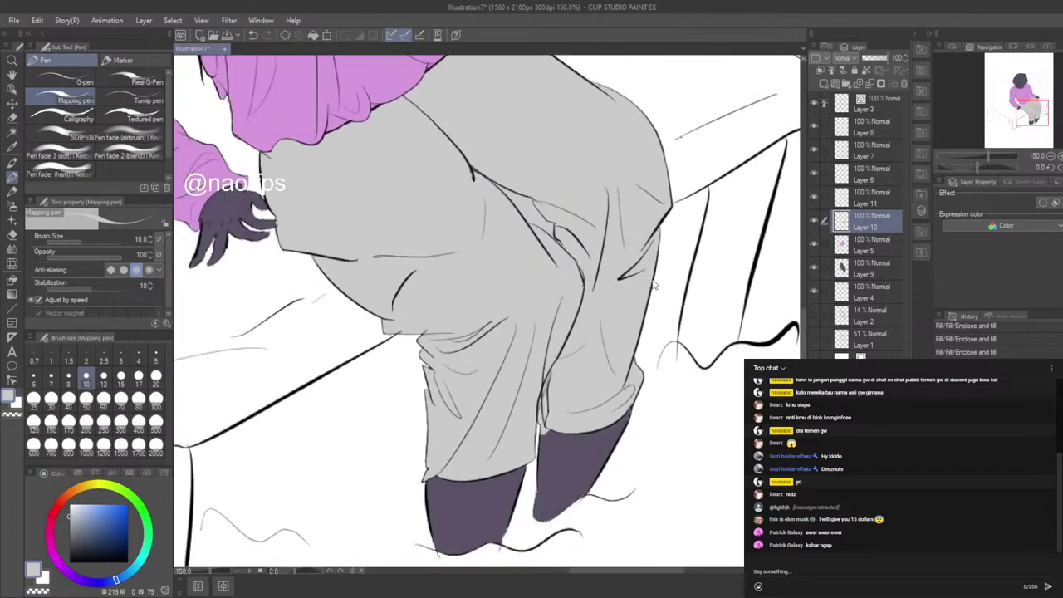
Step: Erase part of the grey fill in the open gap between the thighs with the Hard eraser at size 26
drag(802, 316, 803, 282)
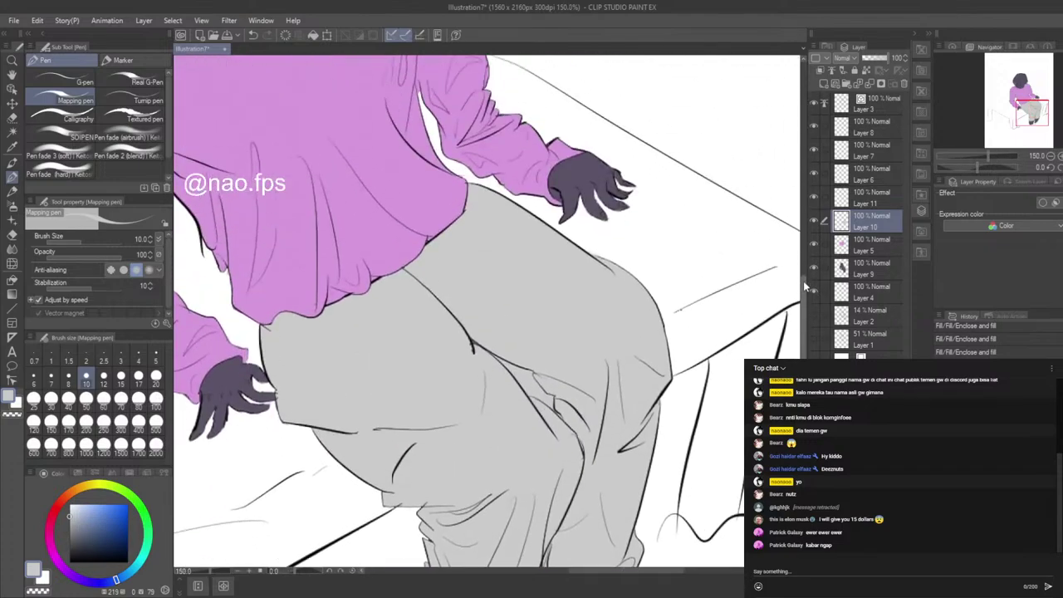
scroll(526, 410, up, 7)
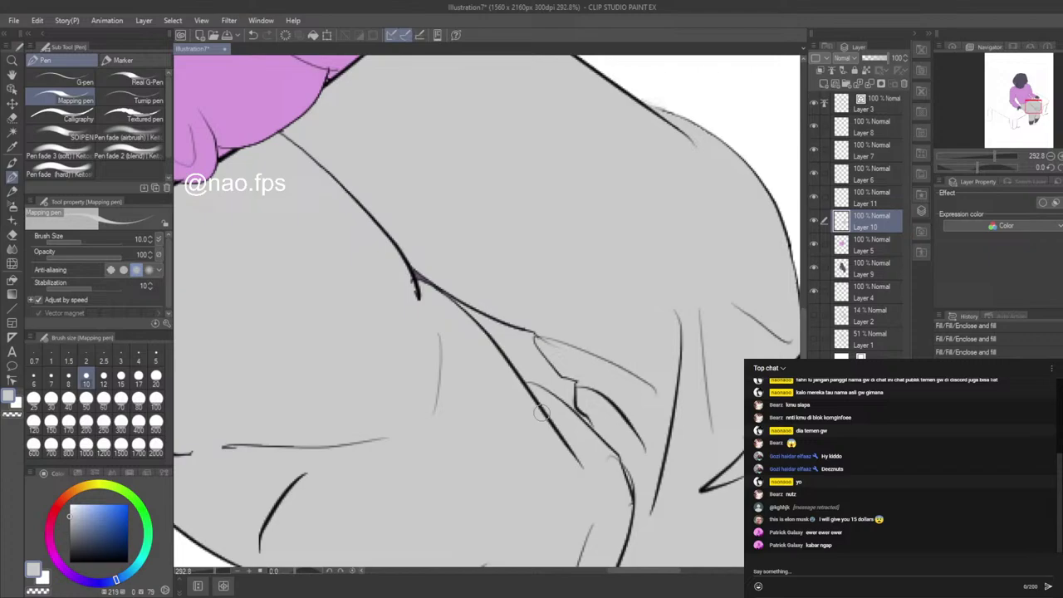
click(13, 235)
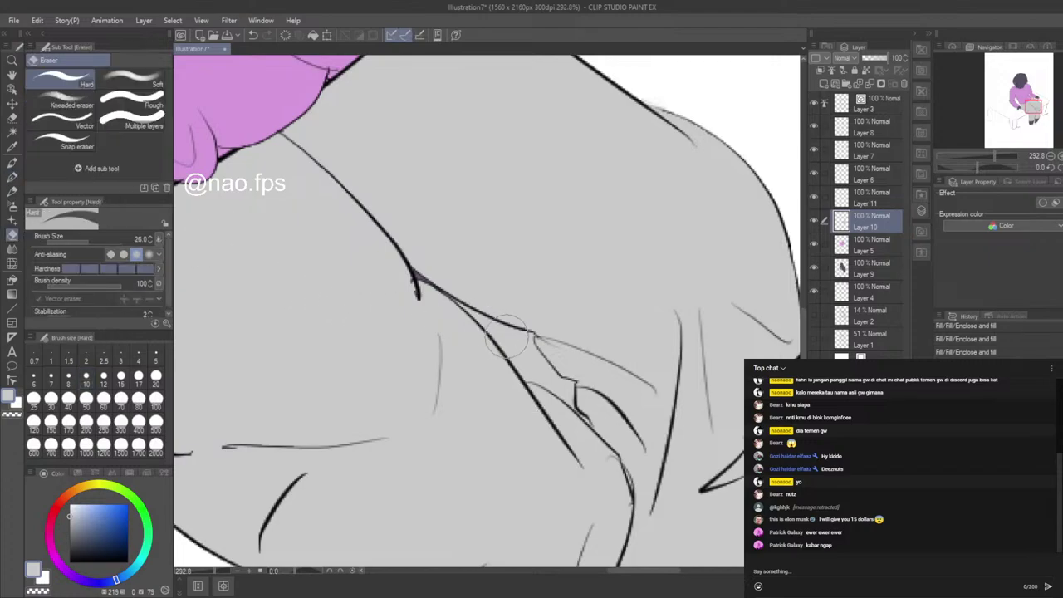
mouse_move(505, 336)
mouse_down()
mouse_move(523, 368)
mouse_move(498, 335)
mouse_move(525, 378)
mouse_move(511, 353)
mouse_move(475, 334)
mouse_up()
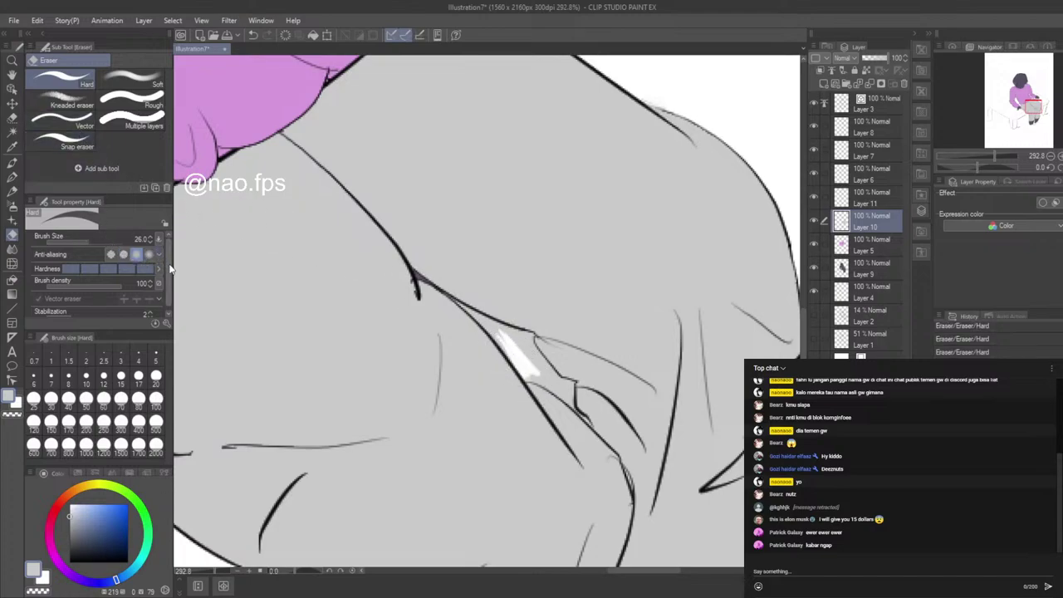
scroll(170, 269, down, 1)
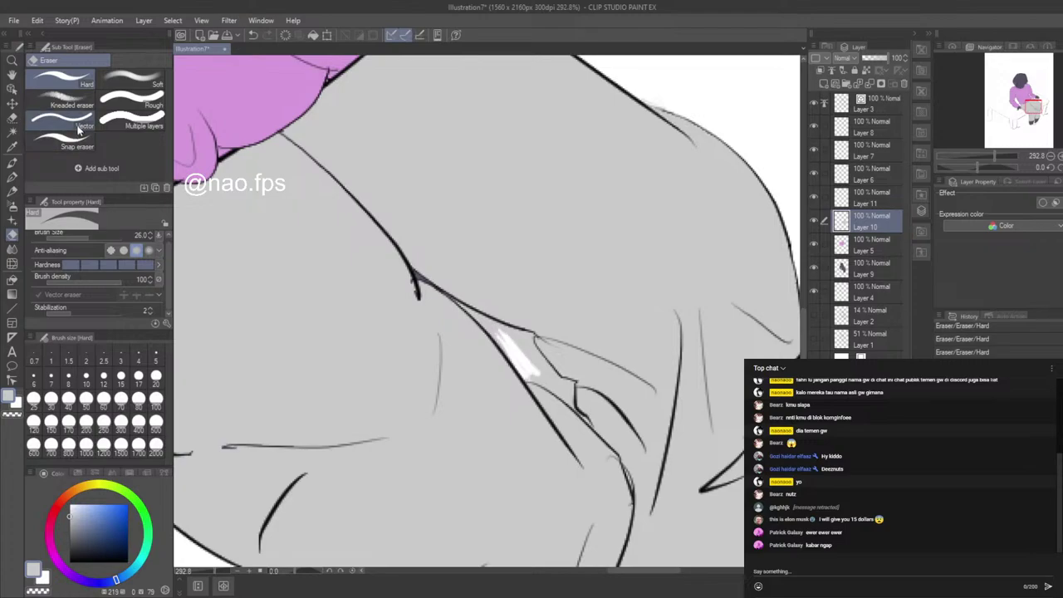
Step: Clear the remaining grey from the gap between the thighs up to the outlines with the Snap eraser at size 30
click(73, 143)
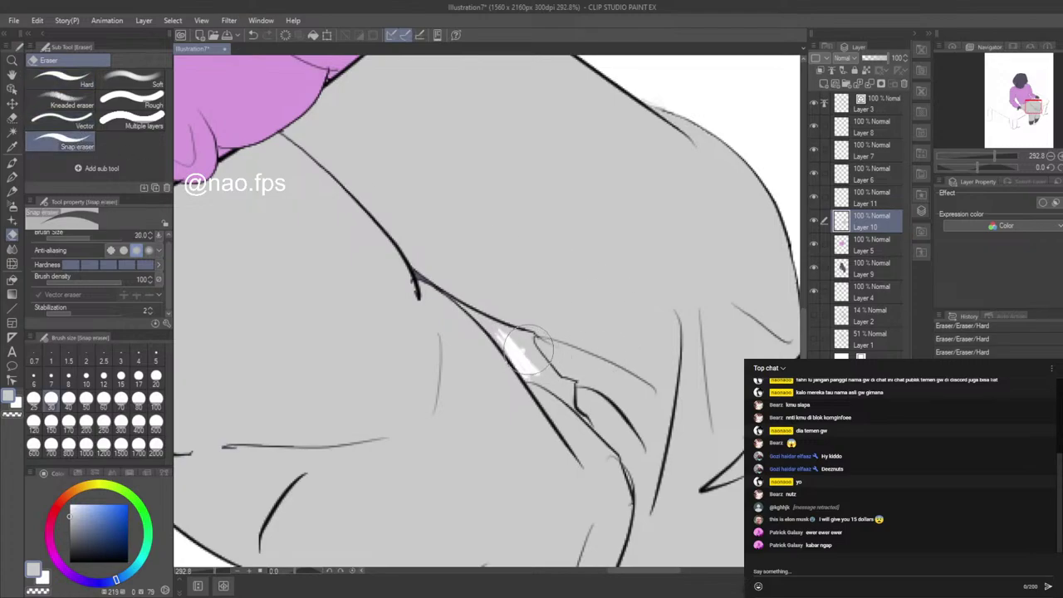
mouse_move(529, 349)
mouse_down()
mouse_move(543, 373)
mouse_move(522, 359)
mouse_move(543, 331)
mouse_move(509, 342)
mouse_move(571, 407)
mouse_up()
mouse_move(566, 399)
mouse_down()
mouse_move(539, 384)
mouse_move(550, 369)
mouse_move(532, 391)
mouse_move(541, 359)
mouse_move(519, 386)
mouse_move(566, 400)
mouse_move(523, 367)
mouse_move(561, 382)
mouse_move(536, 397)
mouse_move(572, 387)
mouse_up()
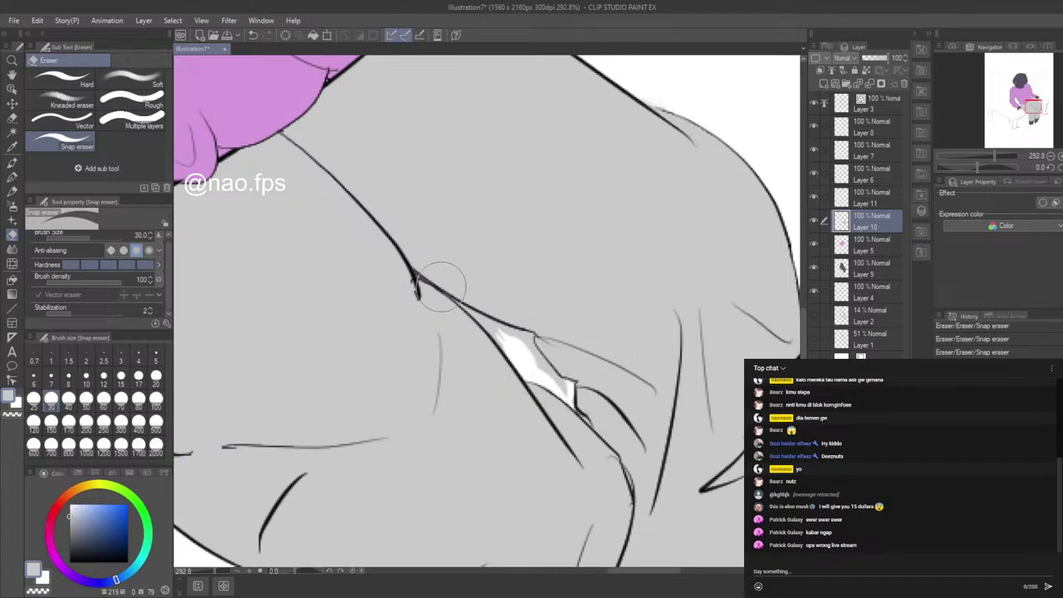
mouse_move(442, 286)
mouse_down()
mouse_move(494, 335)
mouse_move(485, 335)
mouse_up()
key(ctrl+z)
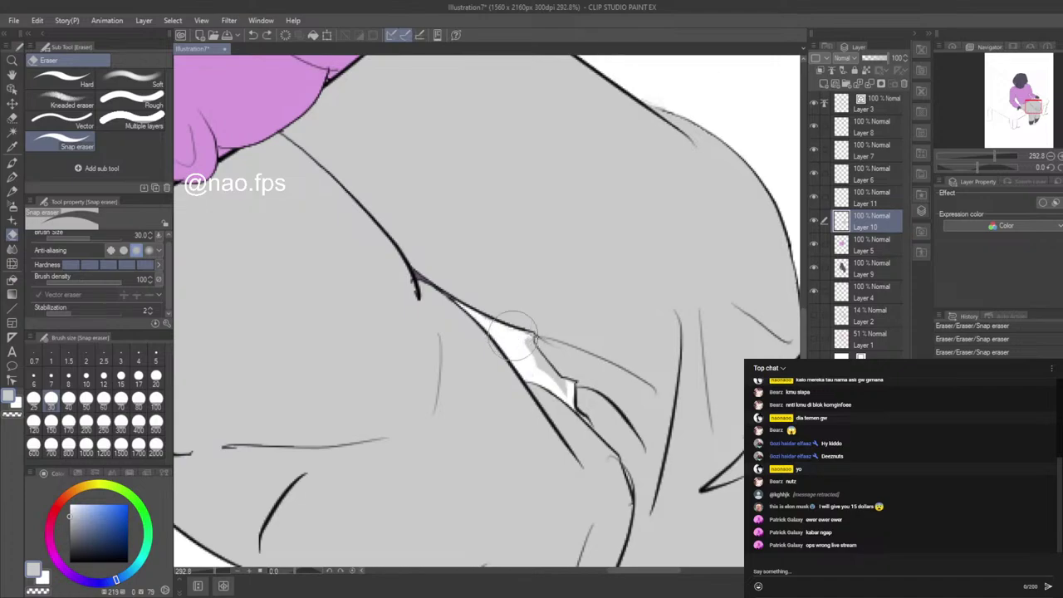
scroll(513, 334, up, 3)
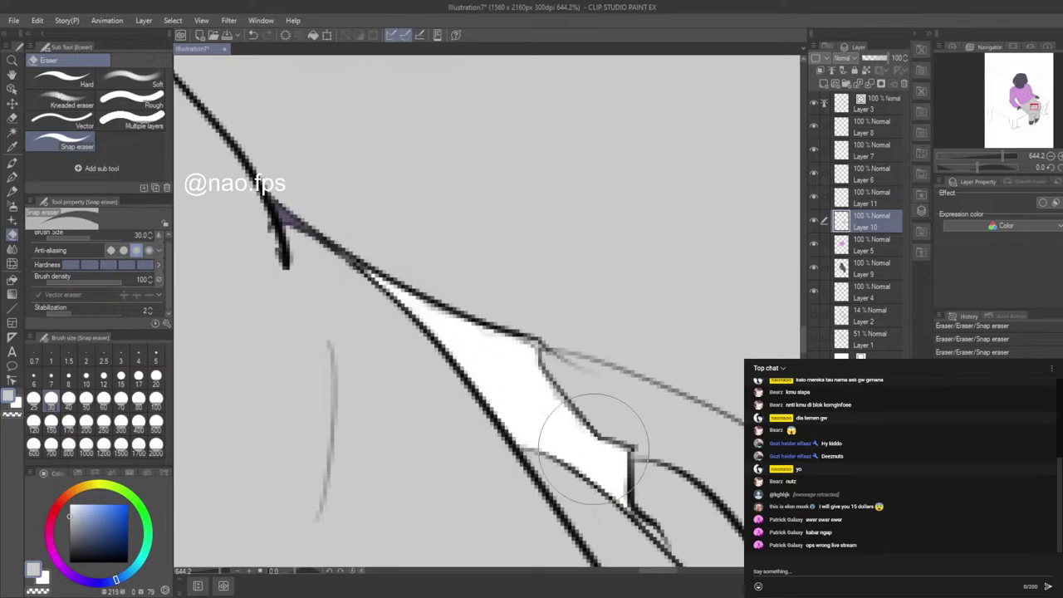
scroll(606, 457, down, 2)
scroll(437, 249, down, 2)
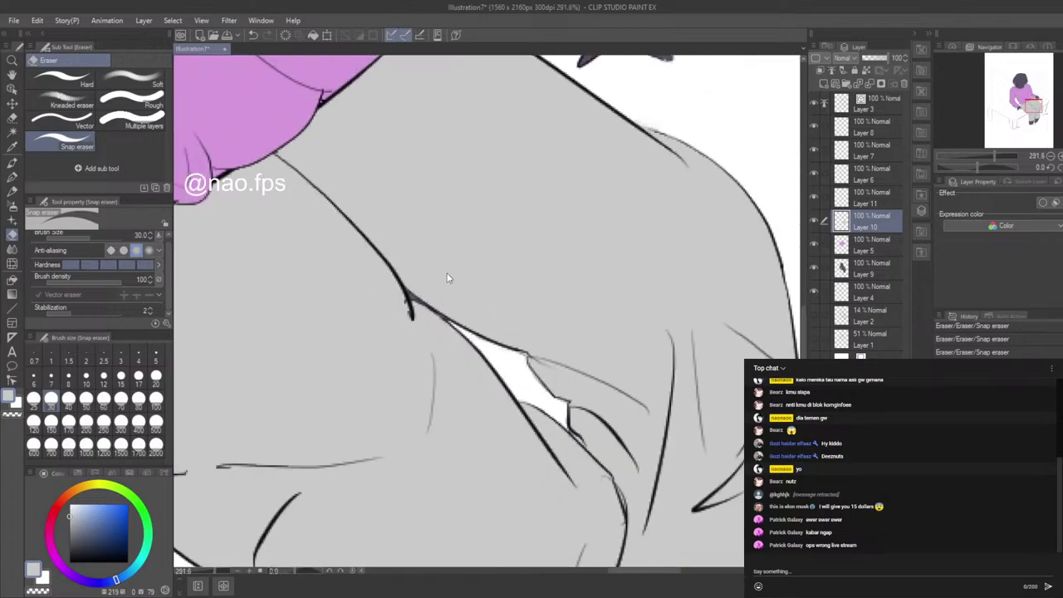
scroll(425, 309, down, 1)
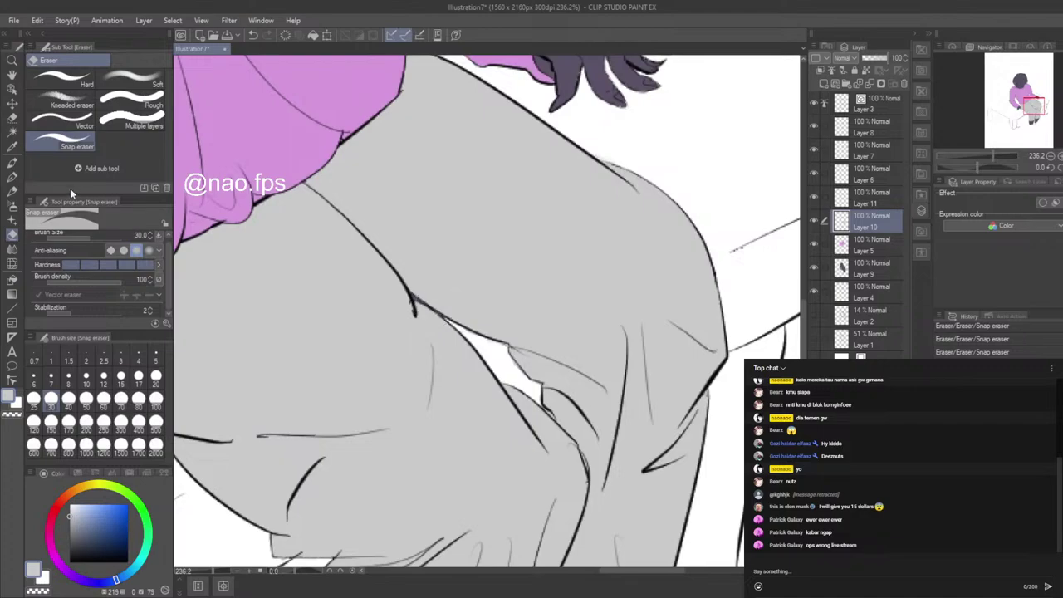
Step: Switch to the Mapping pen and review the grey trousers on the whole figure
click(13, 176)
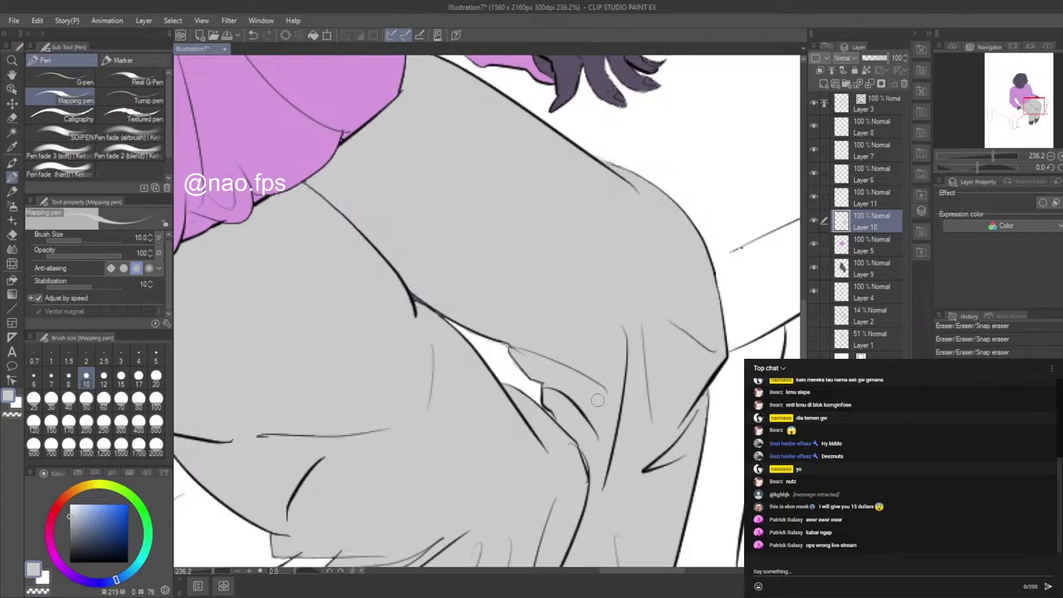
scroll(628, 389, down, 5)
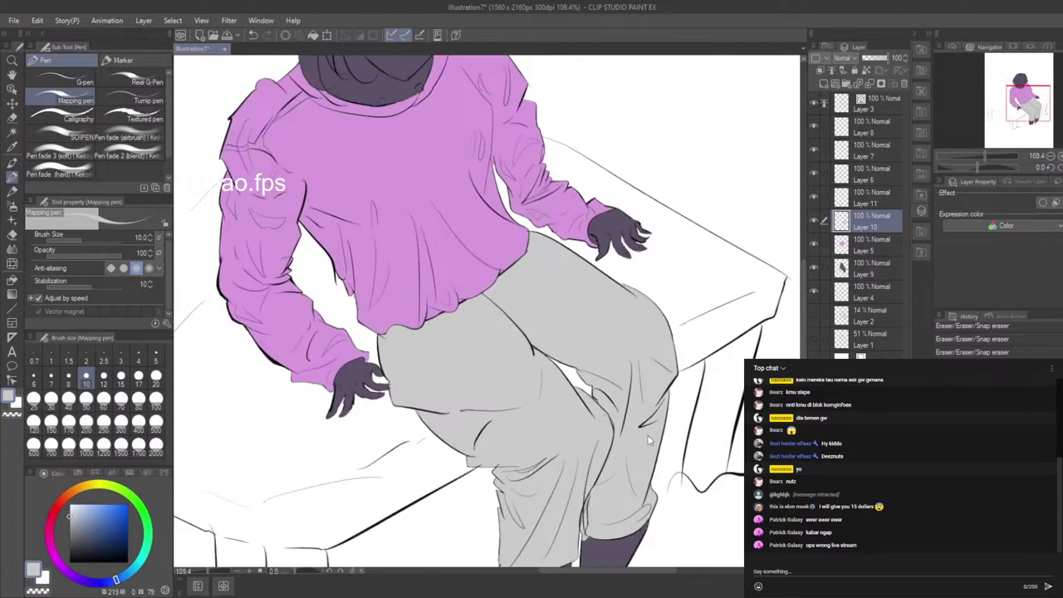
scroll(650, 442, down, 2)
scroll(653, 480, down, 1)
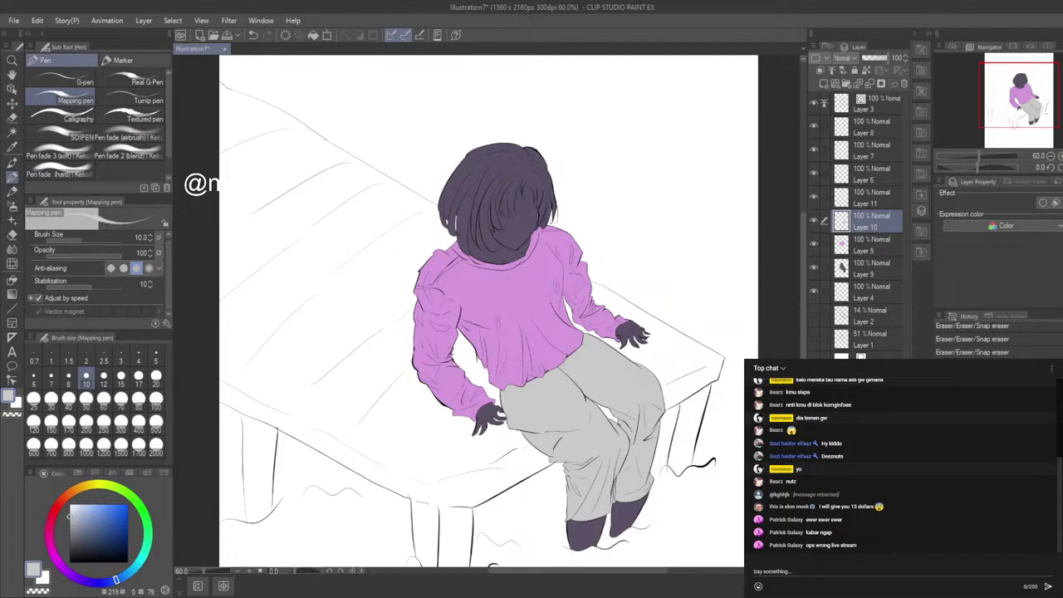
scroll(653, 479, down, 1)
scroll(501, 203, down, 1)
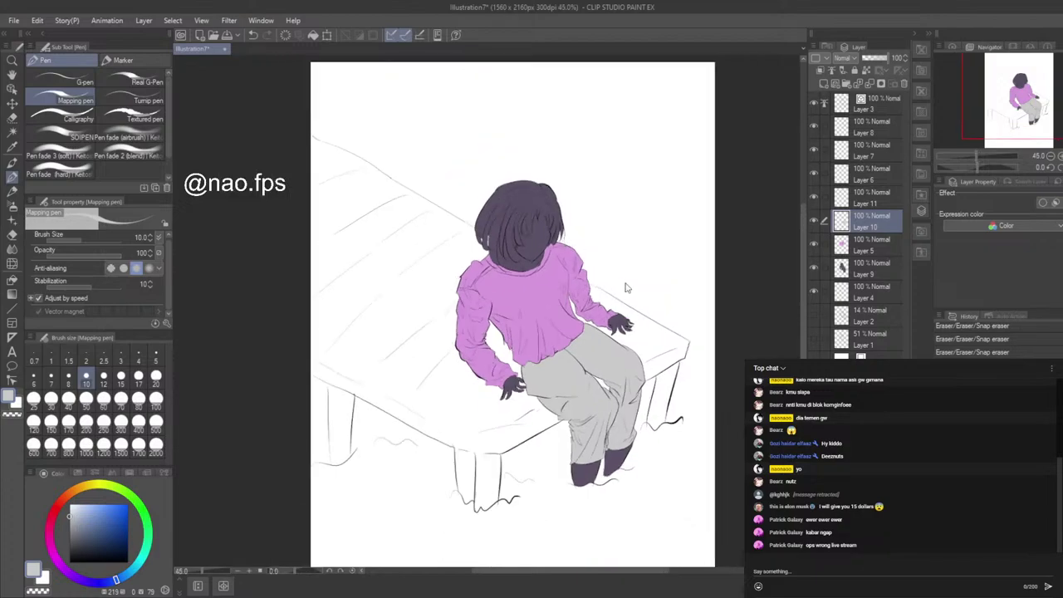
Step: Hide and reshow the slate base on Layer 9 to check the flat colours over it
scroll(662, 360, up, 3)
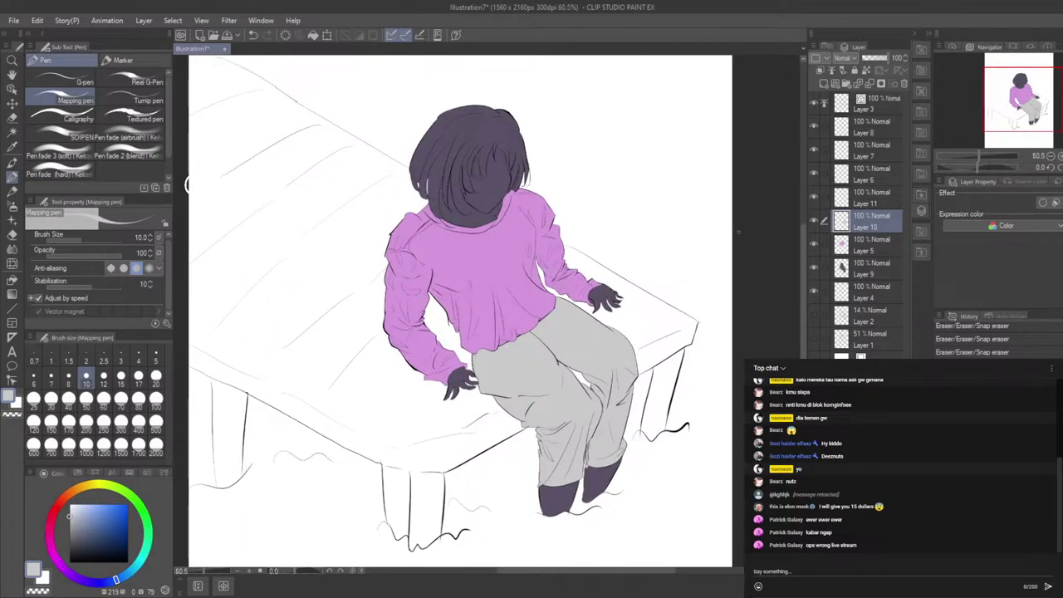
click(815, 267)
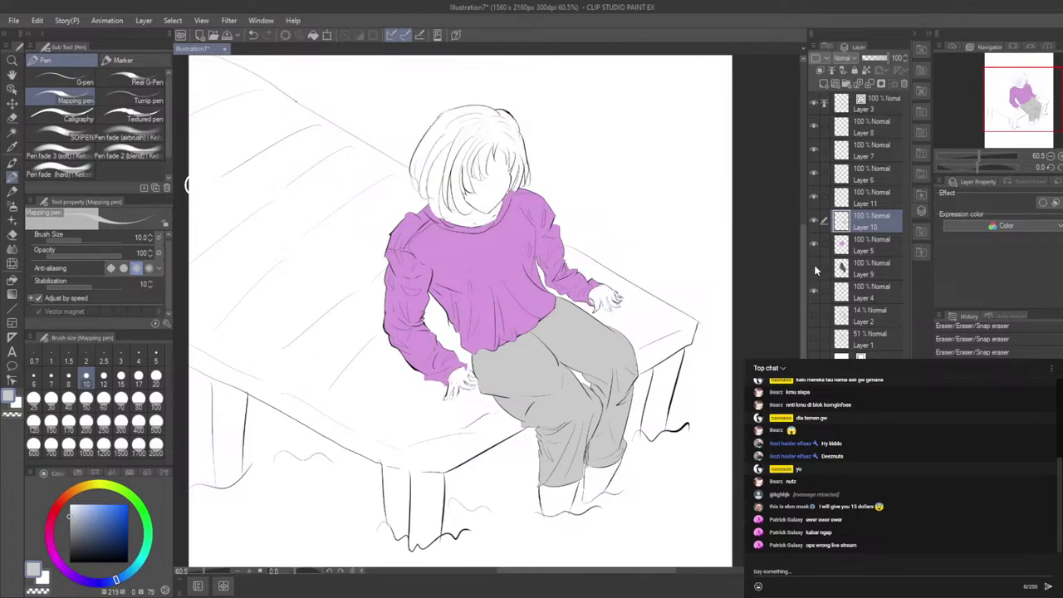
click(815, 268)
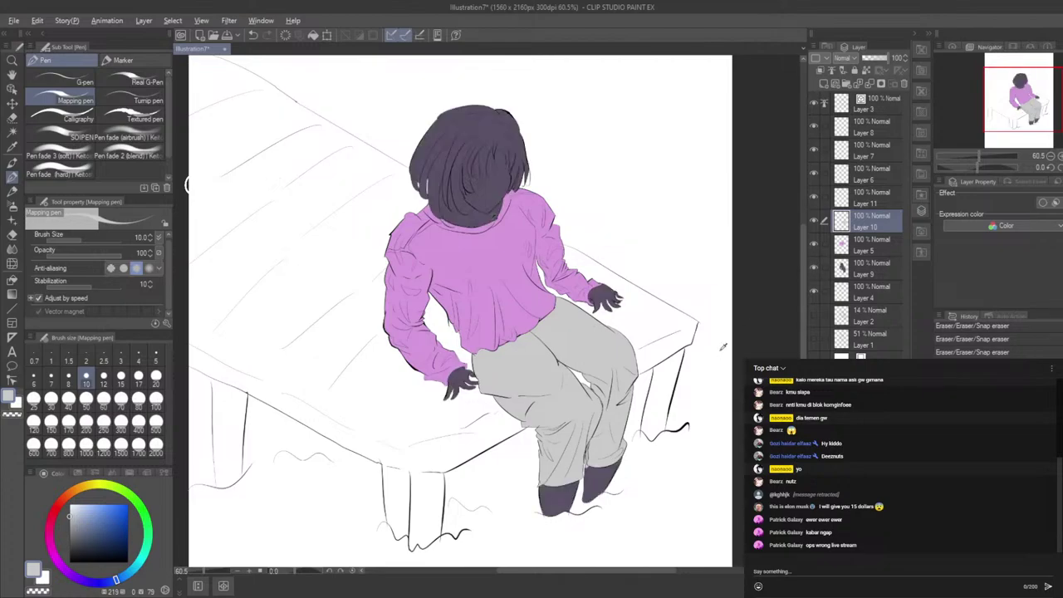
key(alt+Tab)
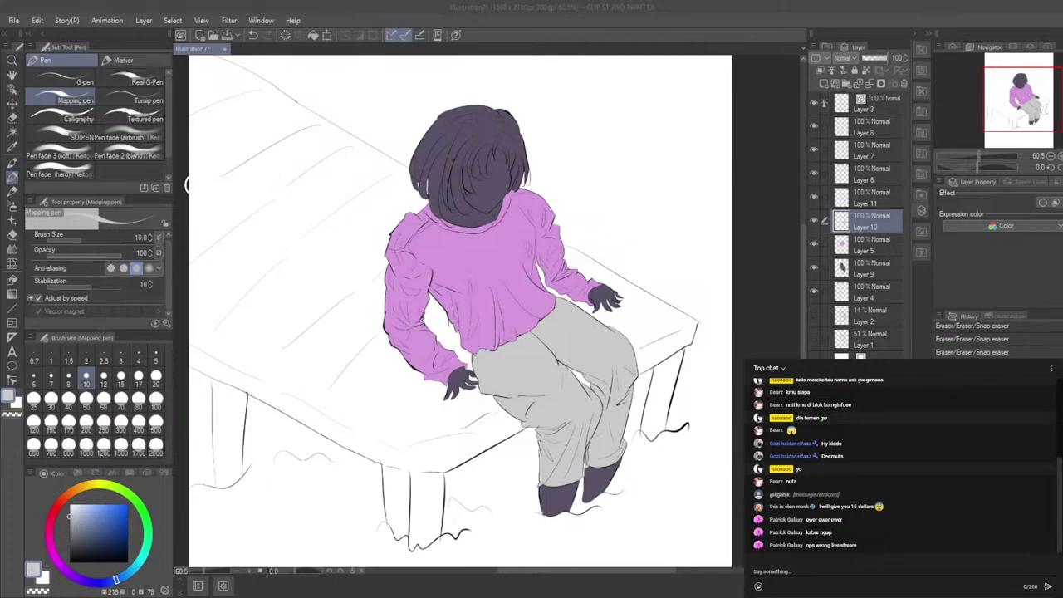
key(alt+Tab)
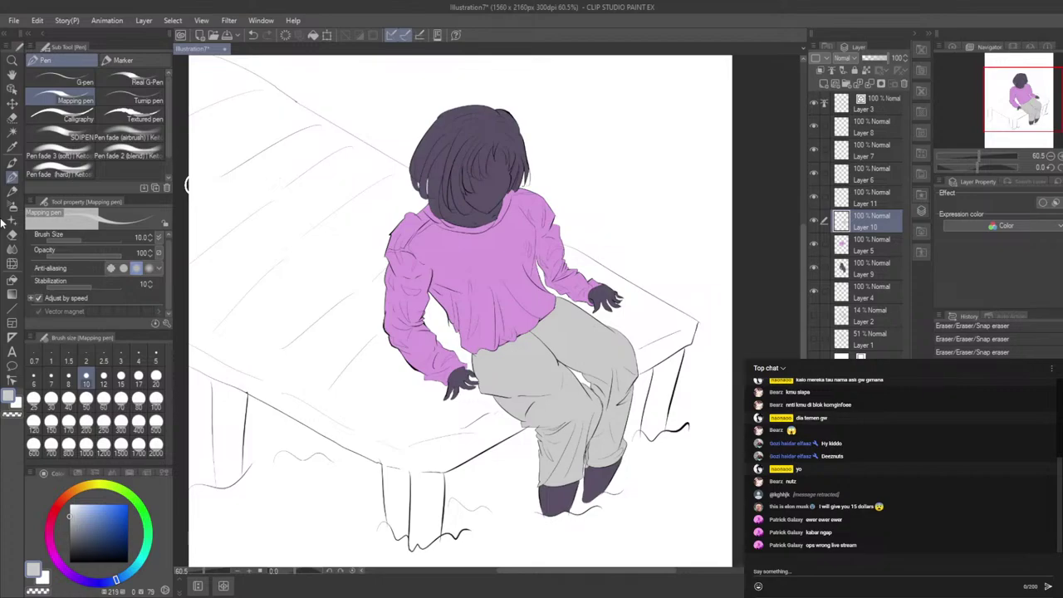
Step: Make Layer 10 active and ready the Refer other layers fill for colouring the head area
scroll(414, 290, up, 2)
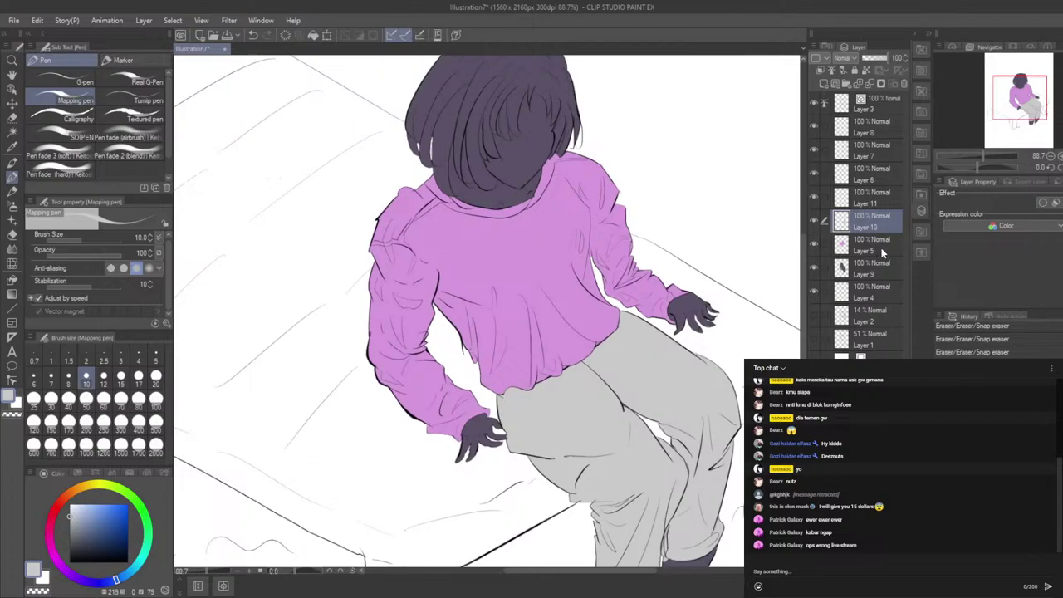
click(882, 248)
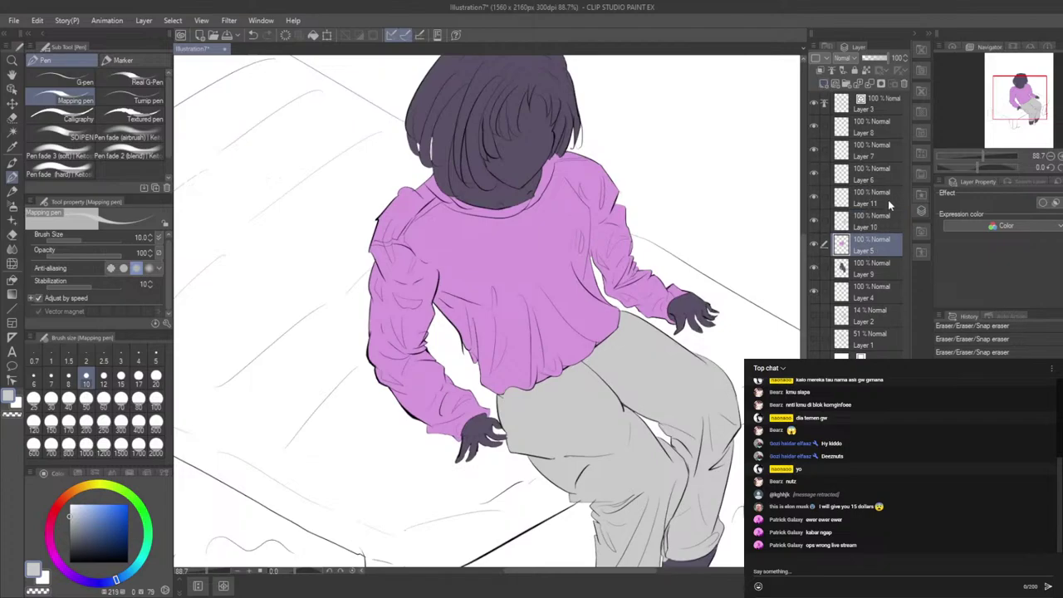
click(889, 219)
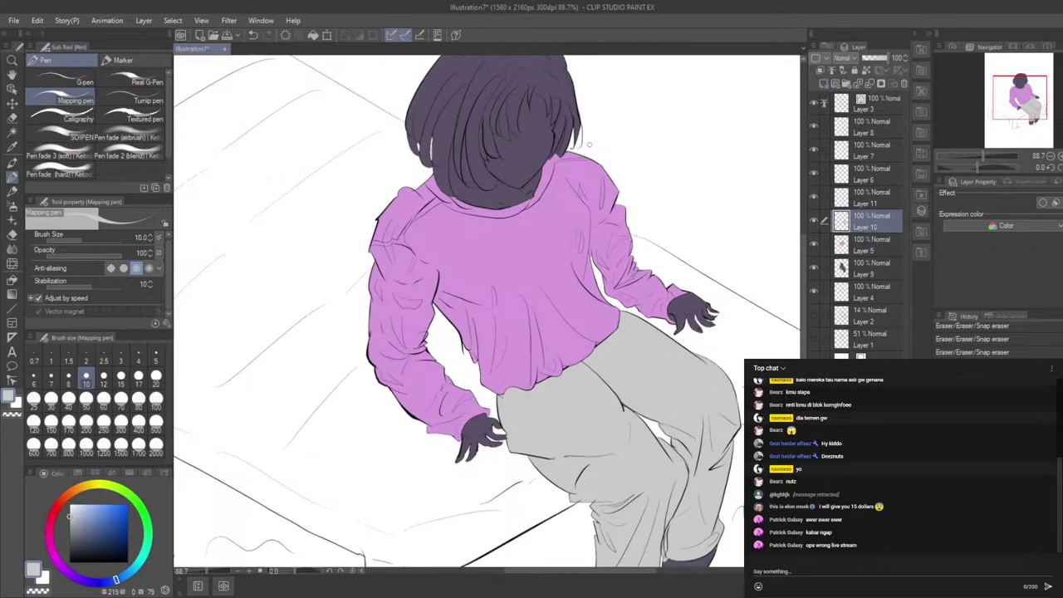
drag(804, 265, 797, 227)
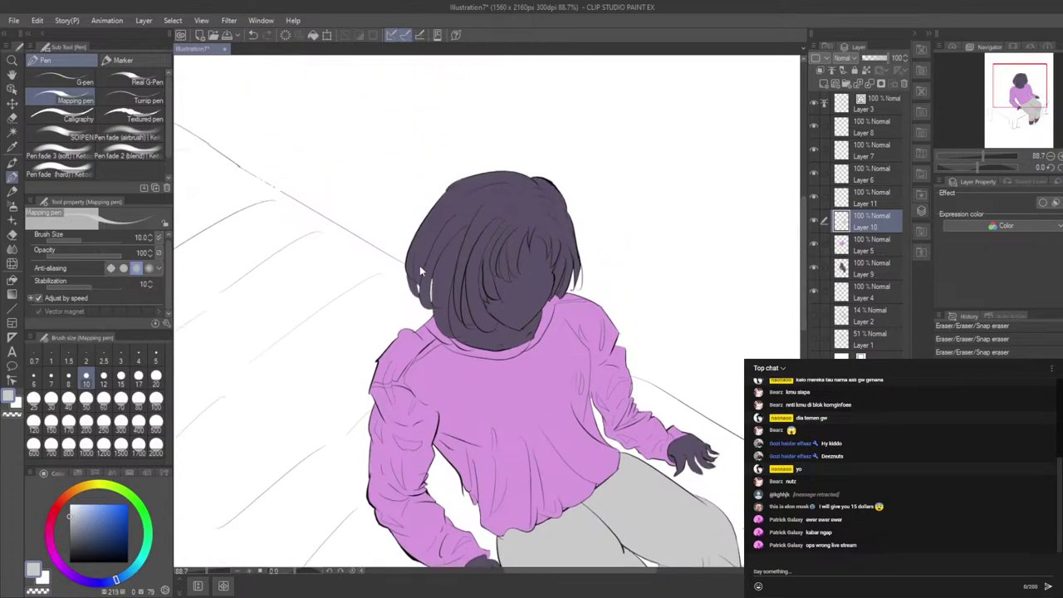
scroll(467, 281, up, 2)
scroll(567, 279, up, 2)
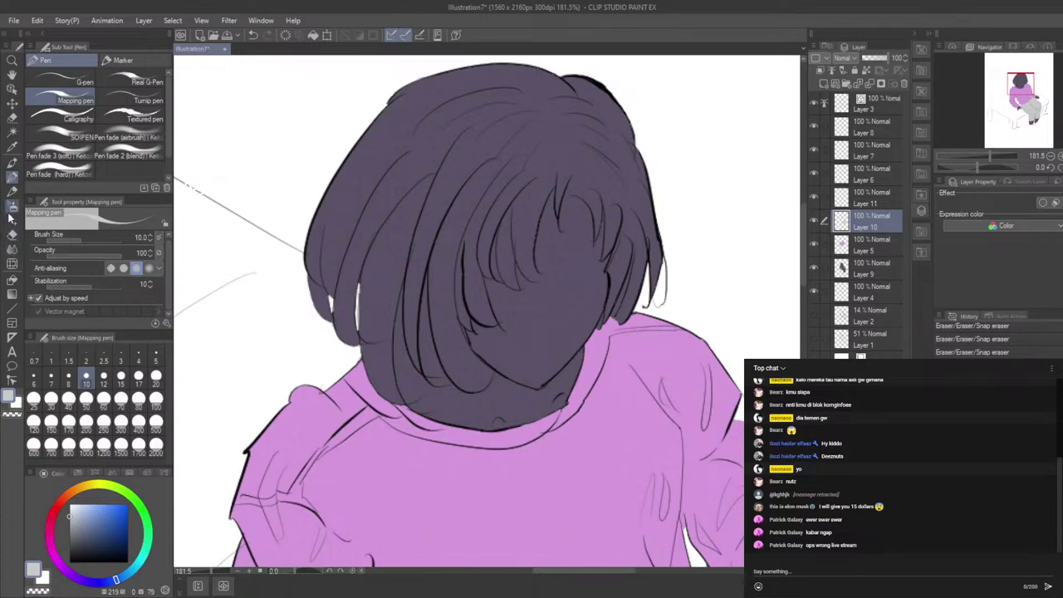
click(12, 280)
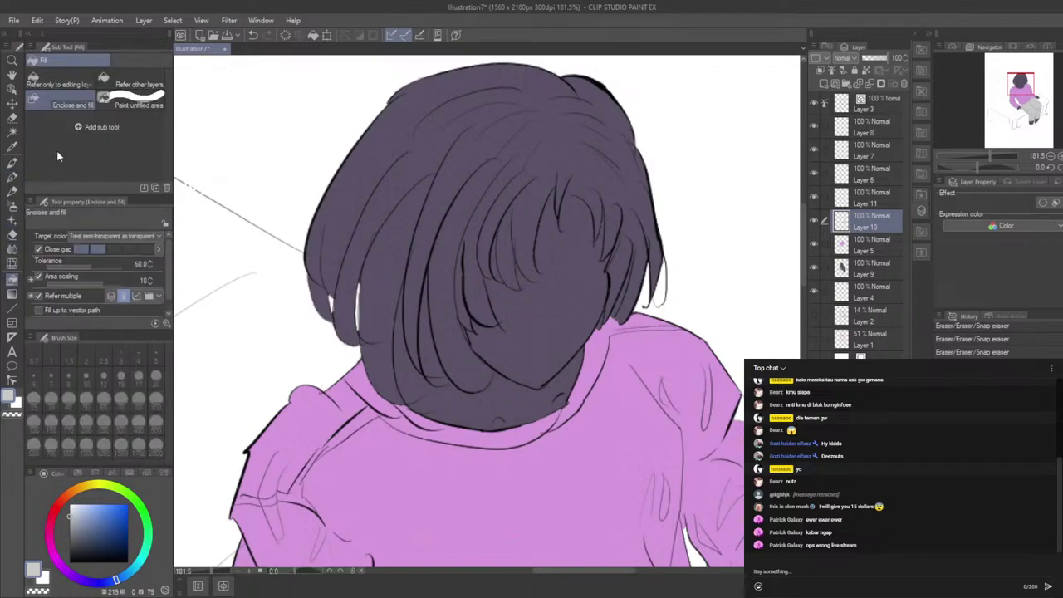
click(108, 79)
Step: Replace the trial grey face fill with light peach (hue 34, saturation 22, value 100), undoing any spill into the hair
click(555, 333)
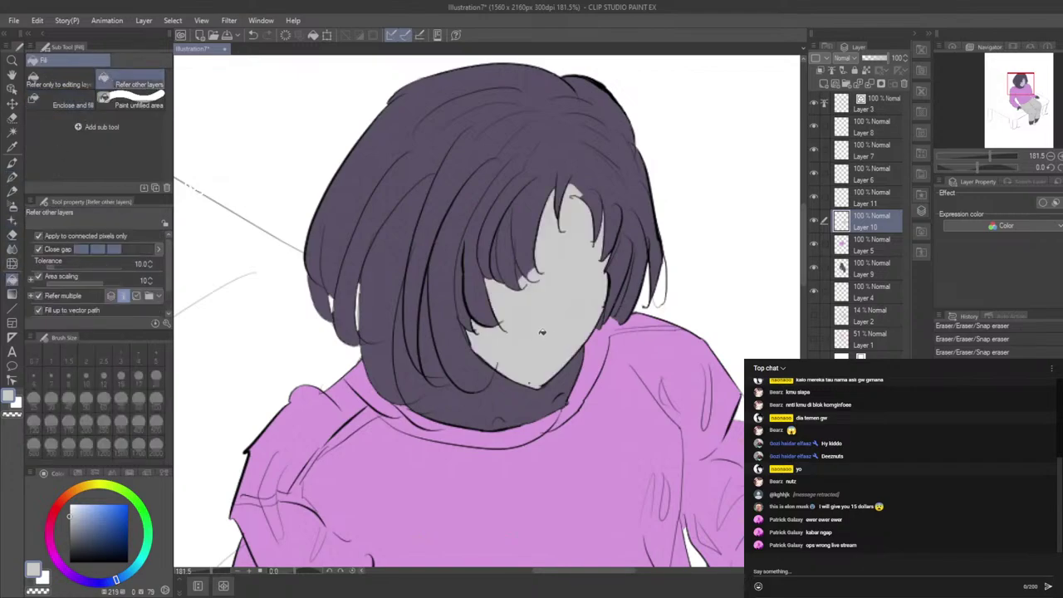
click(536, 326)
mouse_move(79, 495)
mouse_down()
mouse_move(94, 485)
mouse_move(91, 496)
mouse_up()
click(94, 473)
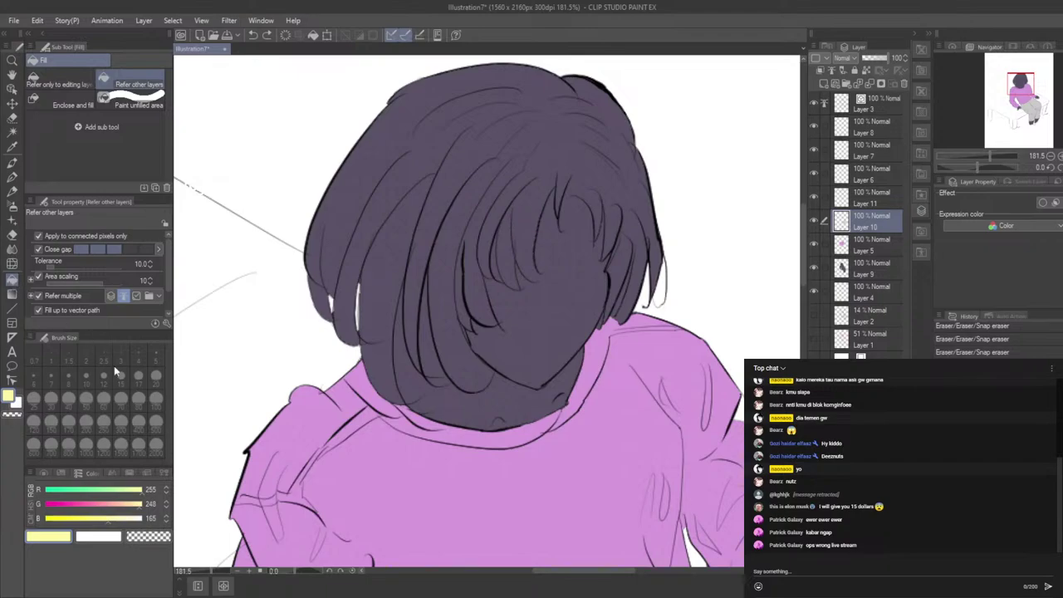
click(47, 475)
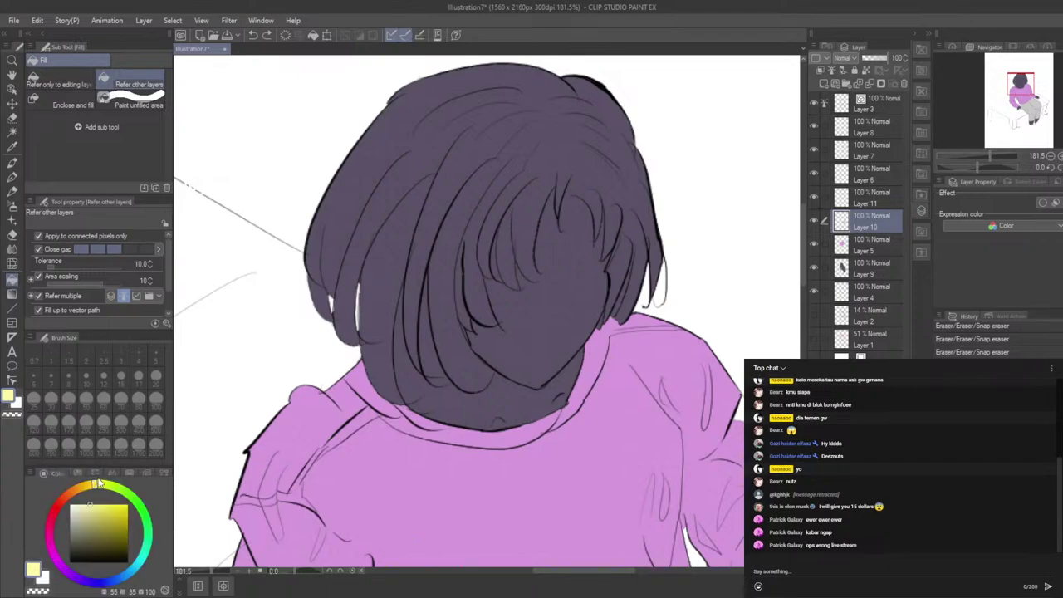
mouse_move(109, 486)
mouse_down()
mouse_move(118, 490)
mouse_move(76, 487)
mouse_move(81, 503)
mouse_up()
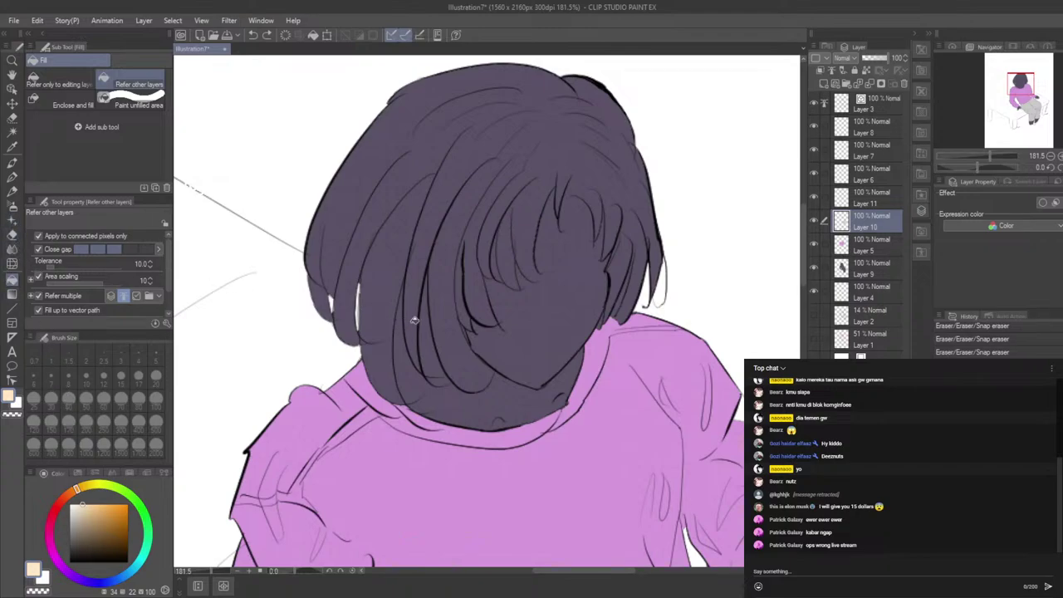
click(533, 313)
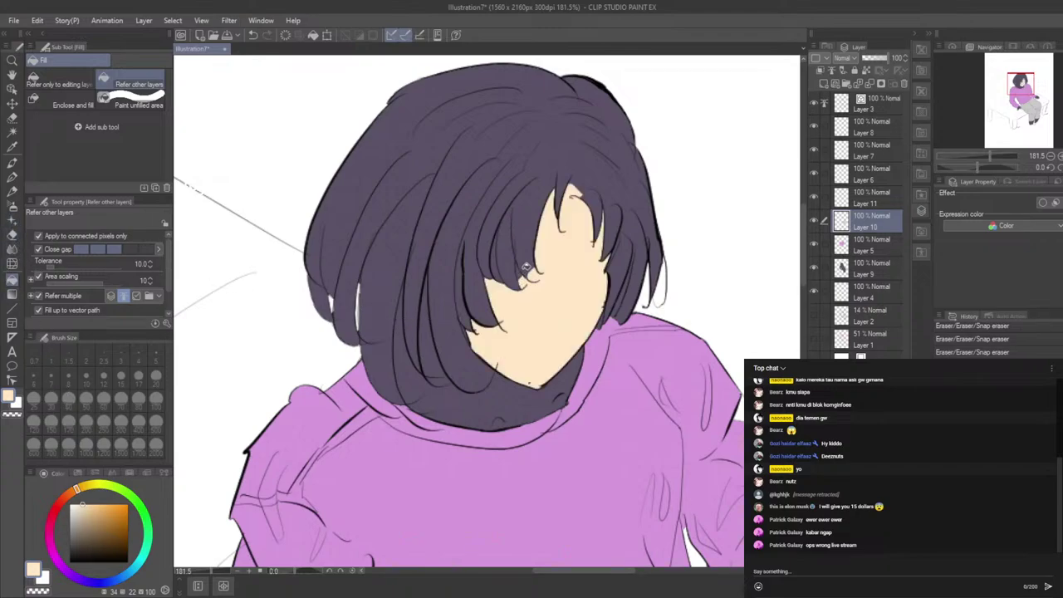
click(527, 235)
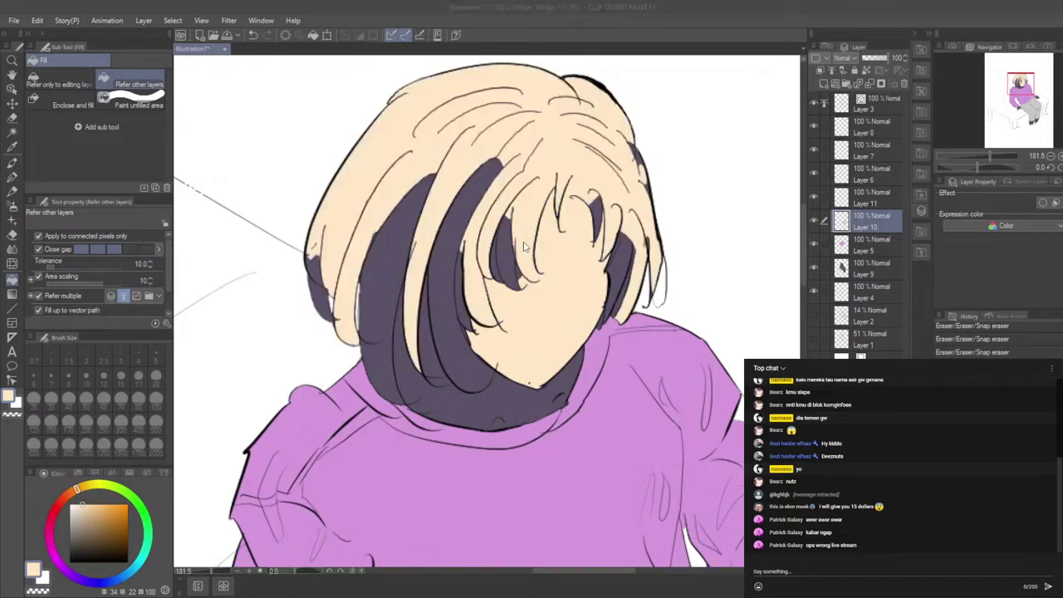
click(585, 241)
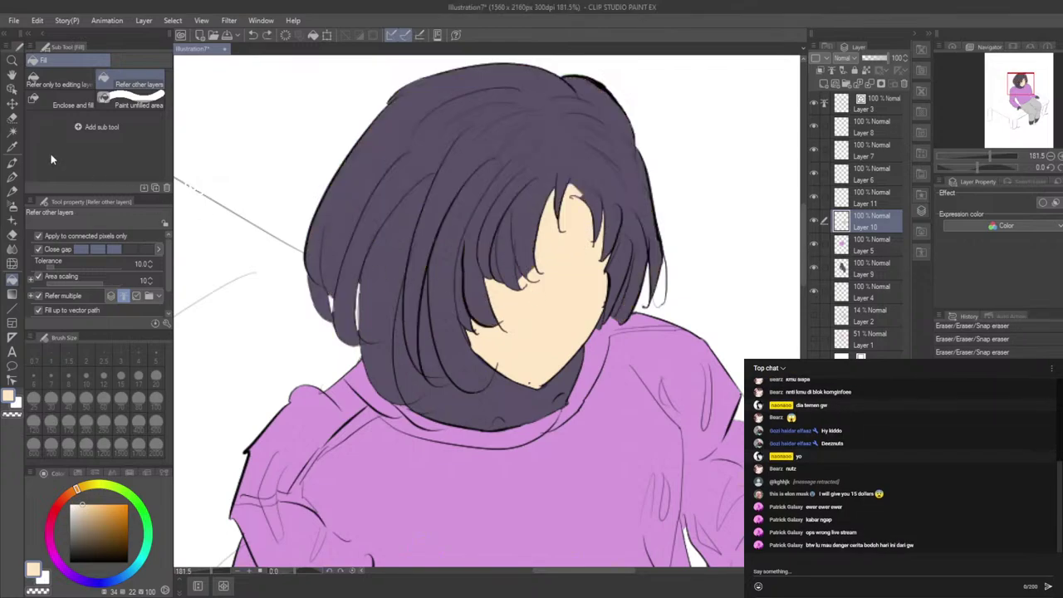
Step: Trim the peach at the fringe tip with the Snap eraser at size 30 and paint the notch between the locks with the Mapping pen
click(12, 234)
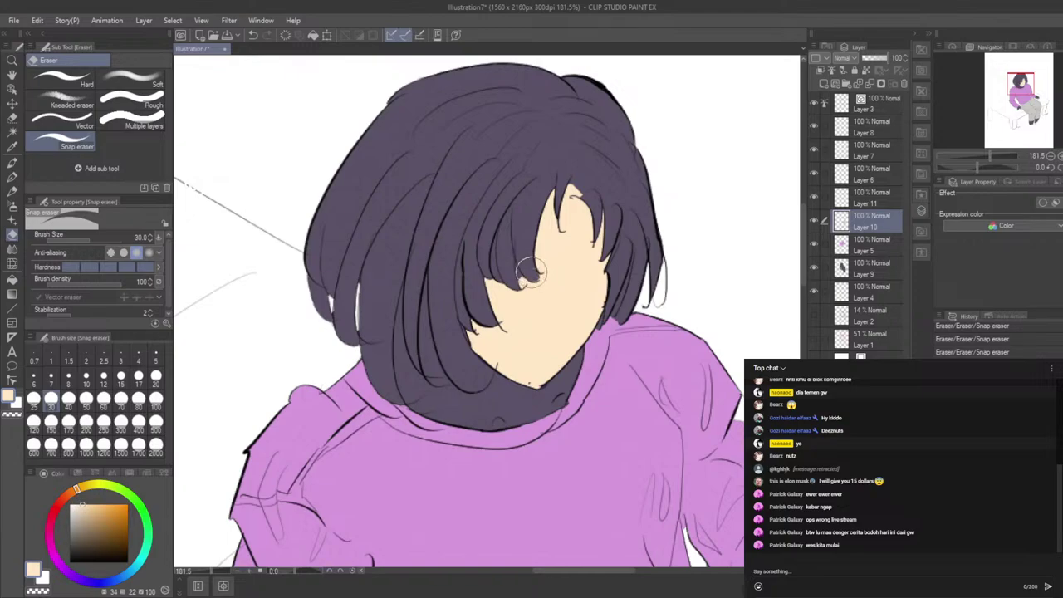
scroll(564, 283, up, 5)
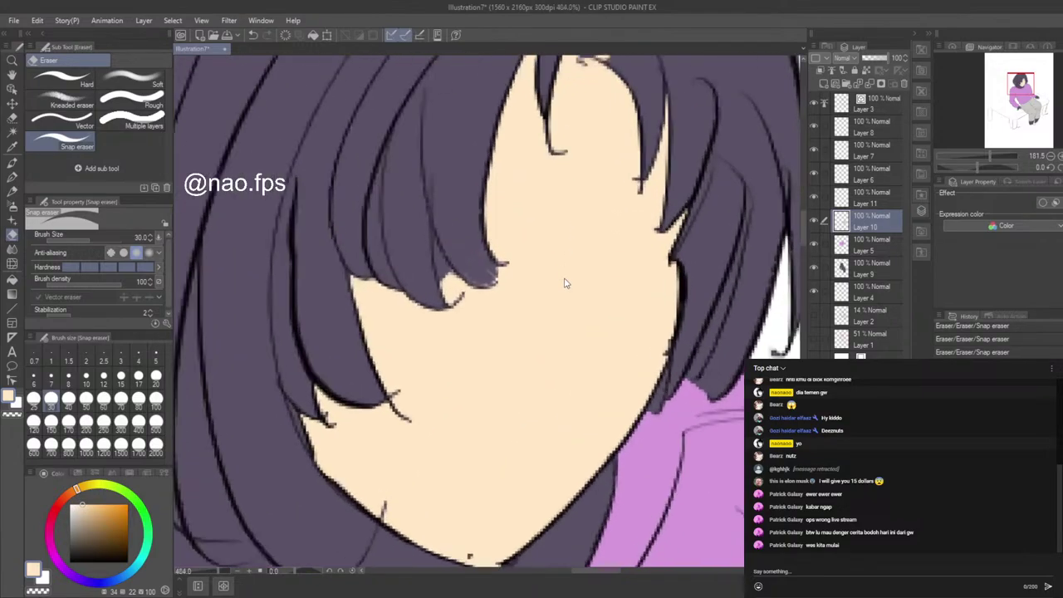
scroll(564, 283, up, 2)
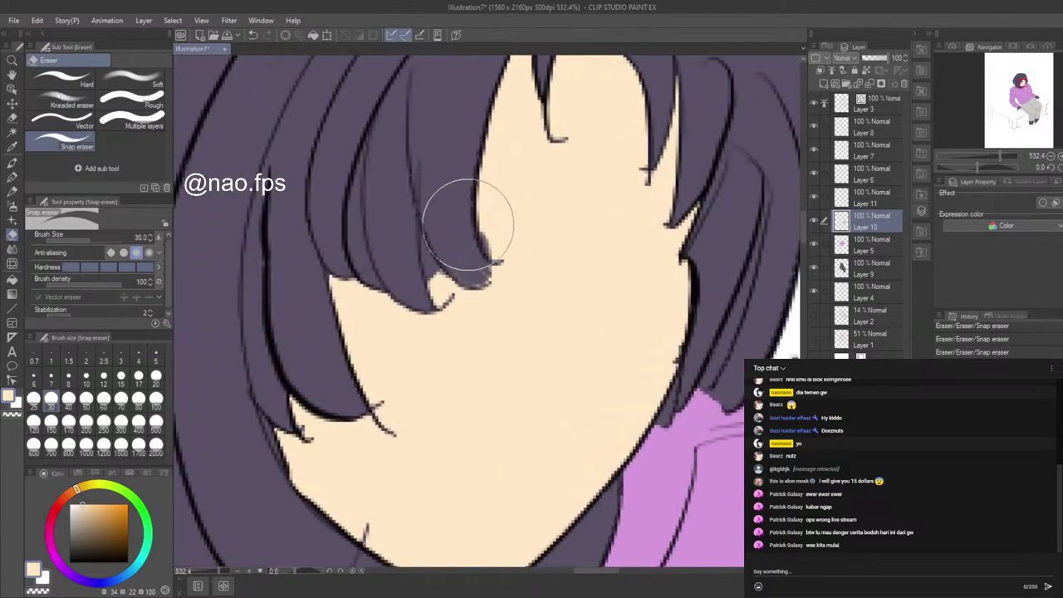
mouse_move(469, 225)
mouse_down()
mouse_move(477, 268)
mouse_move(466, 241)
mouse_up()
drag(465, 241, 467, 275)
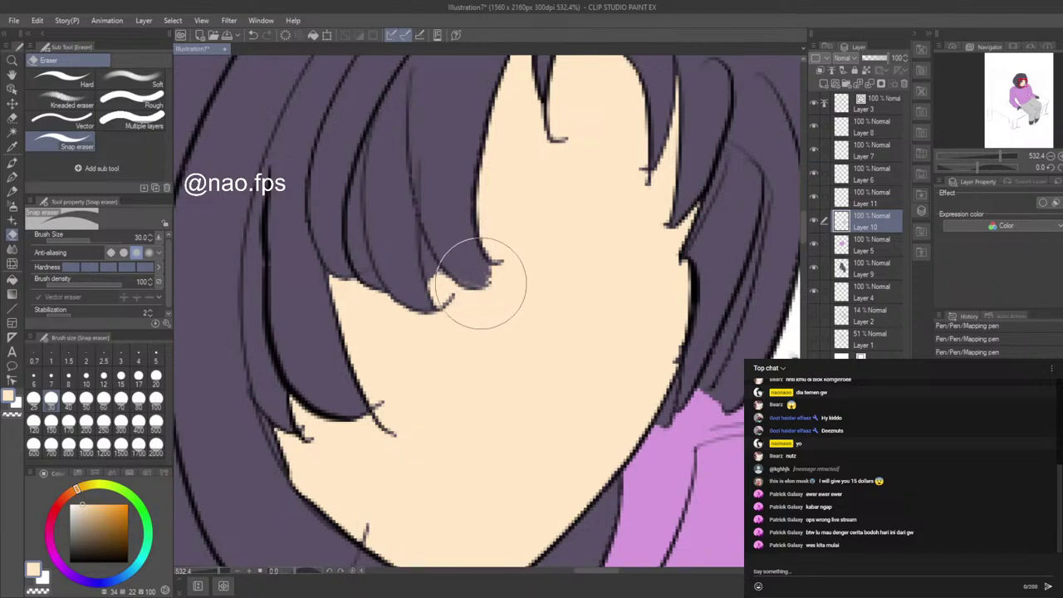
drag(483, 274, 493, 269)
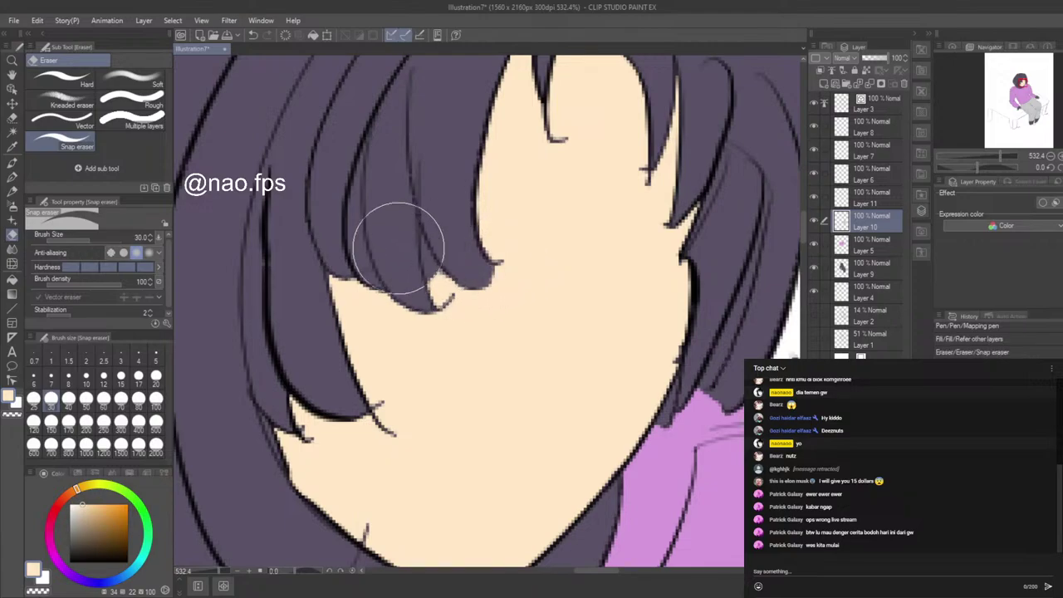
click(12, 177)
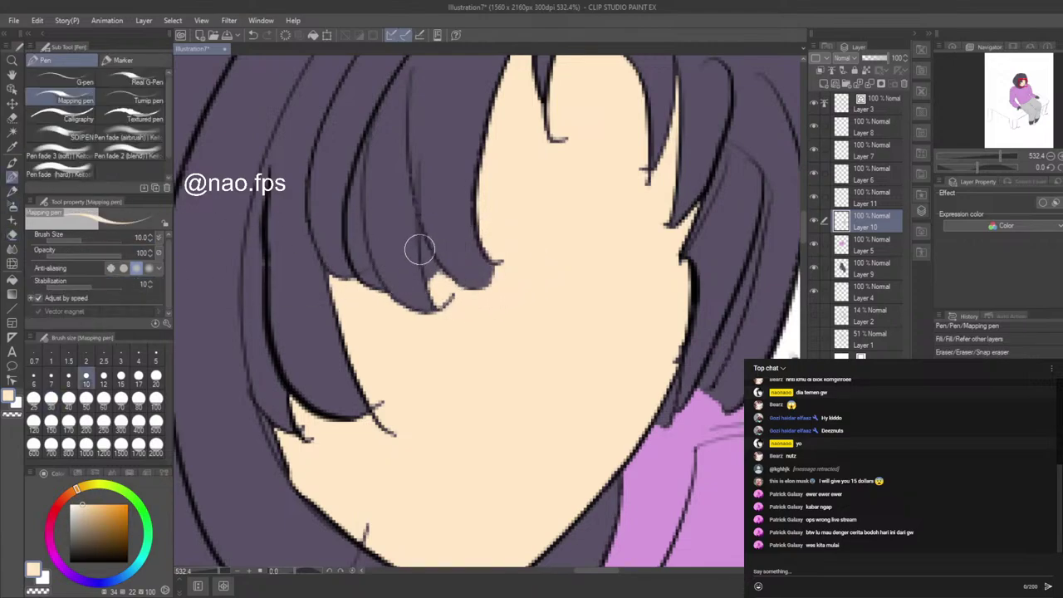
mouse_move(424, 237)
mouse_down()
mouse_move(426, 280)
mouse_move(423, 251)
mouse_move(448, 291)
mouse_move(424, 255)
mouse_move(442, 281)
mouse_up()
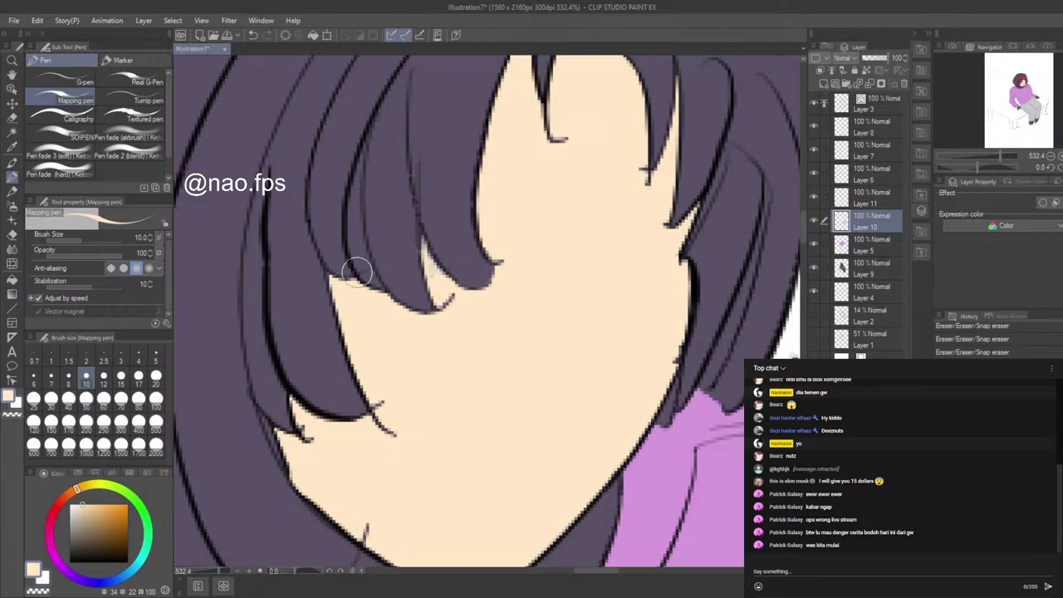
Step: Fill the neck and the skin gaps between the long side hair strands with peach, using Refer other layers
scroll(392, 280, down, 4)
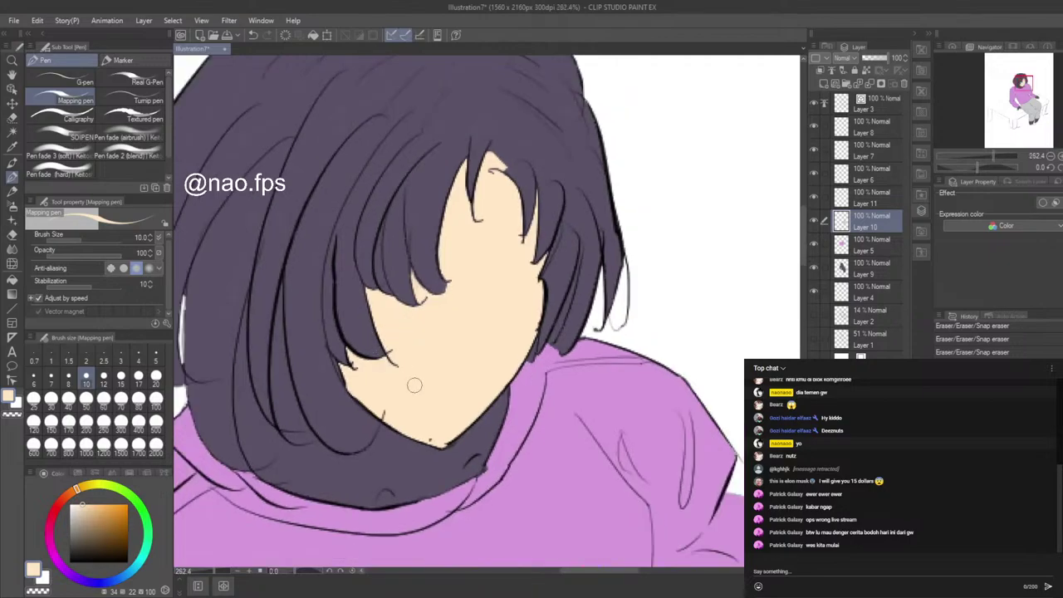
click(13, 280)
click(303, 470)
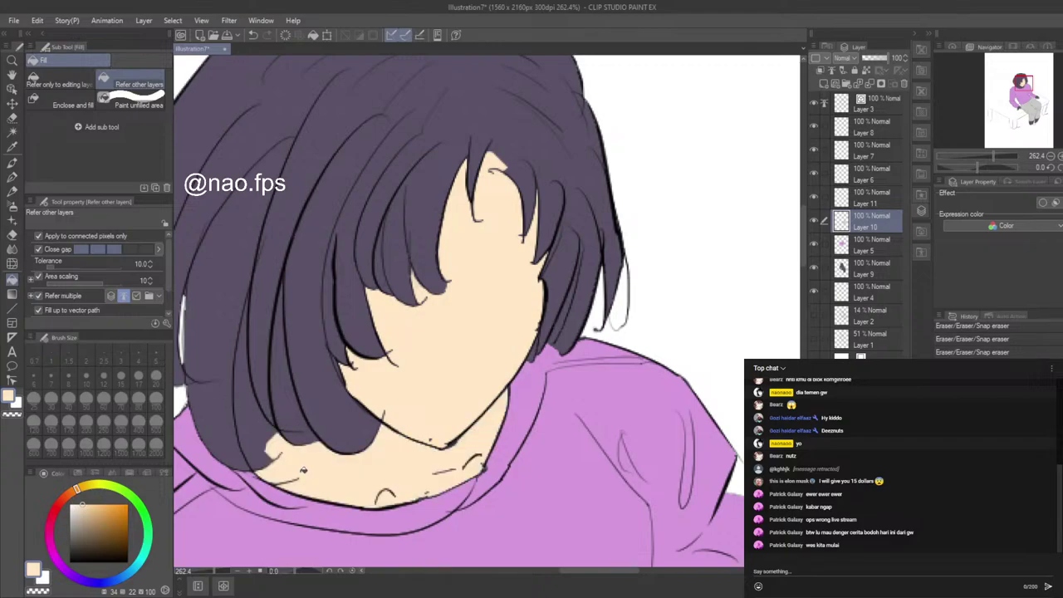
click(289, 411)
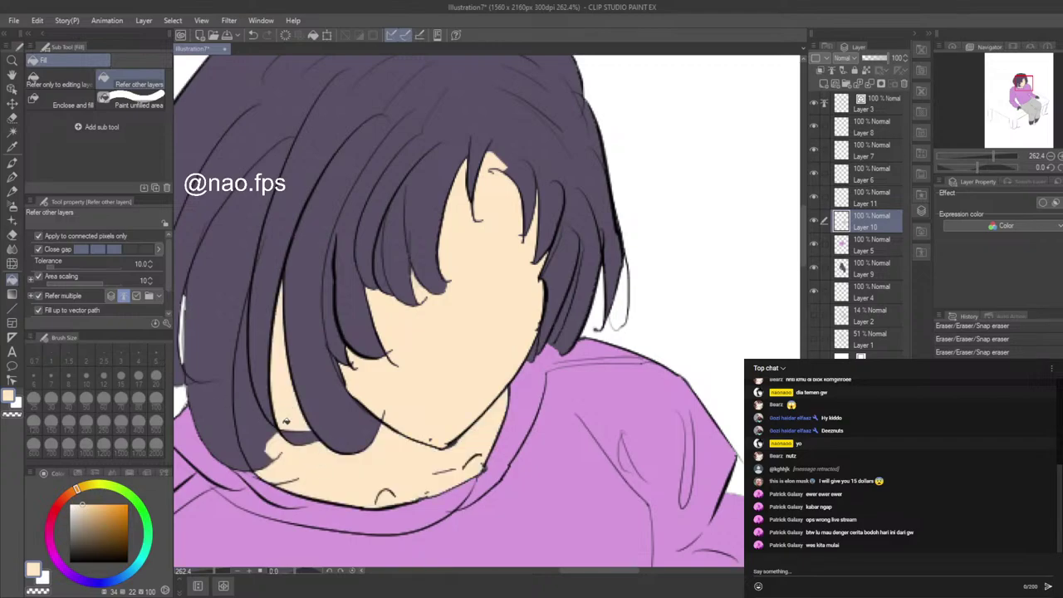
click(297, 435)
click(254, 427)
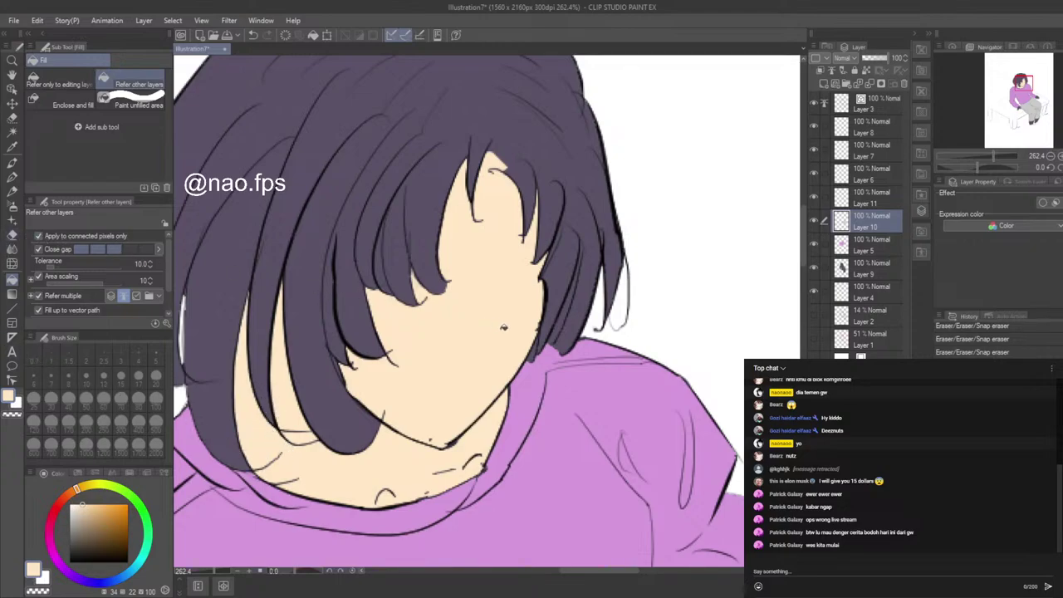
Step: Try to fill the leftover specks around the face and neck with Enclose and fill
scroll(558, 339, down, 2)
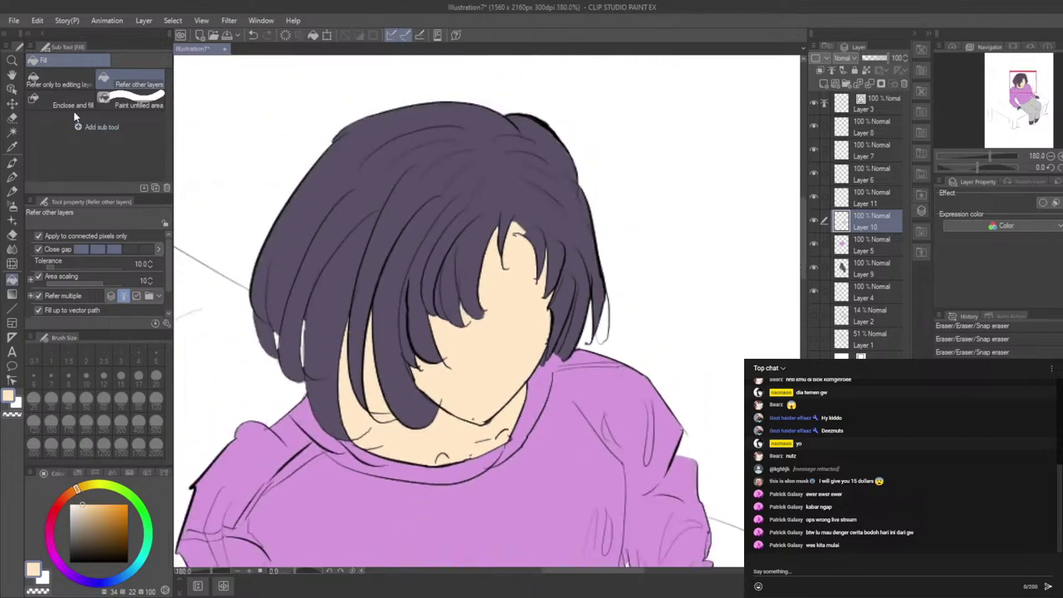
click(75, 108)
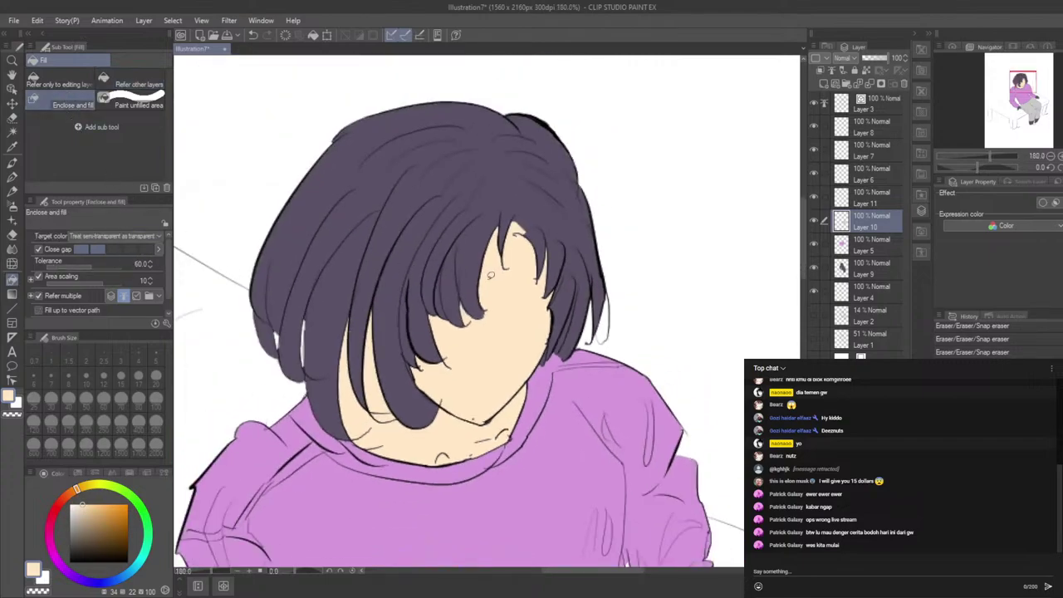
mouse_move(525, 224)
mouse_down()
mouse_move(485, 227)
mouse_move(462, 305)
mouse_move(362, 301)
mouse_move(338, 319)
mouse_move(324, 377)
mouse_move(355, 471)
mouse_move(585, 365)
mouse_move(578, 291)
mouse_move(523, 226)
mouse_up()
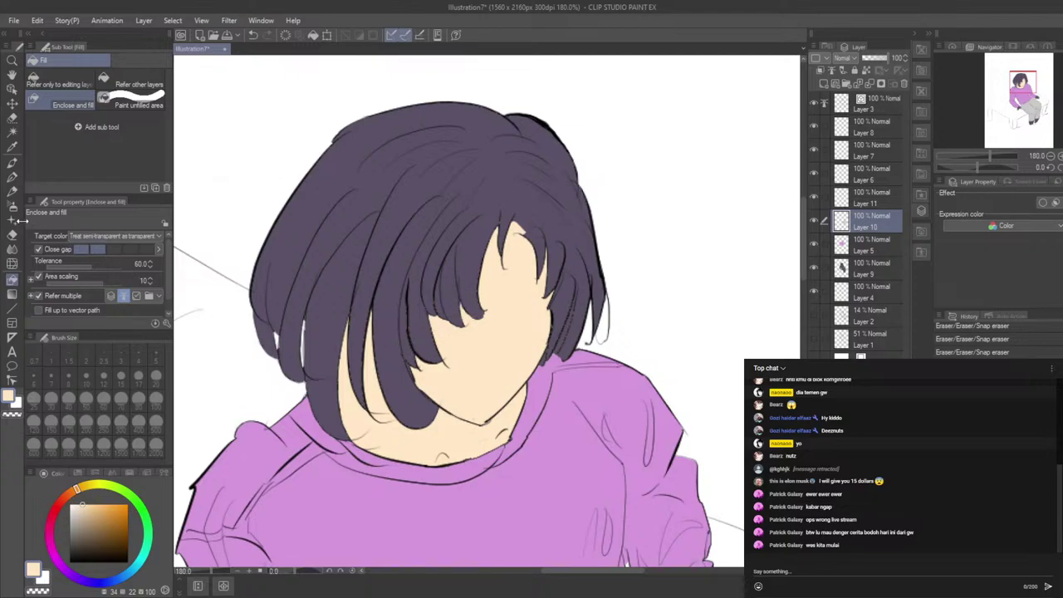
key(ctrl+z)
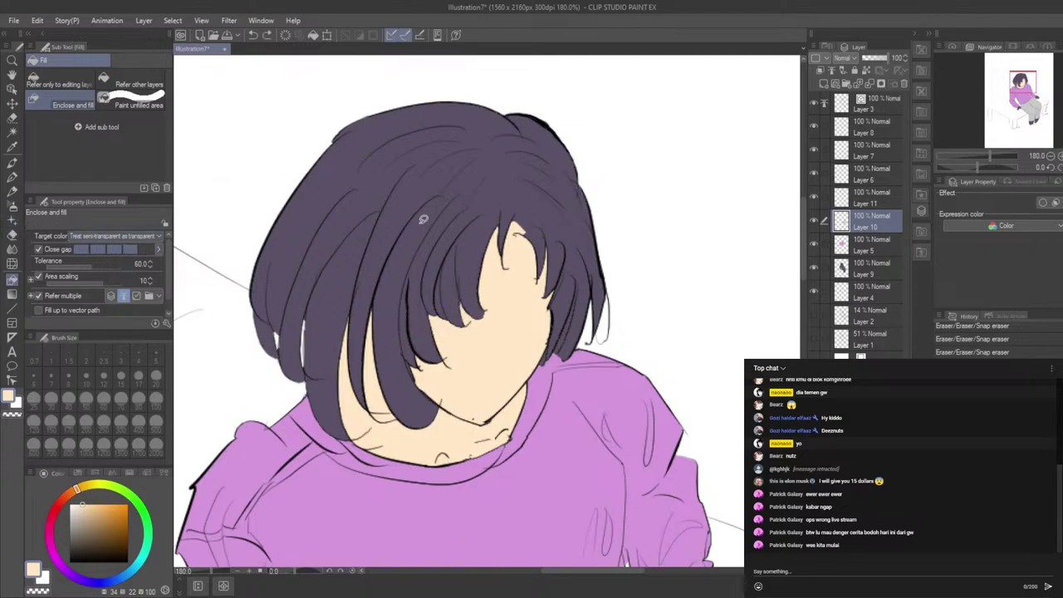
Step: Retry Enclose and fill over the head and neck with a wider Close gap and a different Refer multiple target
mouse_move(443, 193)
mouse_down()
mouse_move(321, 399)
mouse_move(522, 458)
mouse_move(623, 280)
mouse_move(450, 131)
mouse_up()
click(111, 295)
mouse_move(465, 199)
mouse_down()
mouse_move(421, 175)
mouse_move(362, 406)
mouse_move(600, 405)
mouse_move(529, 128)
mouse_up()
key(ctrl+z)
mouse_move(436, 188)
mouse_down()
mouse_move(382, 235)
mouse_move(468, 171)
mouse_move(448, 177)
mouse_up()
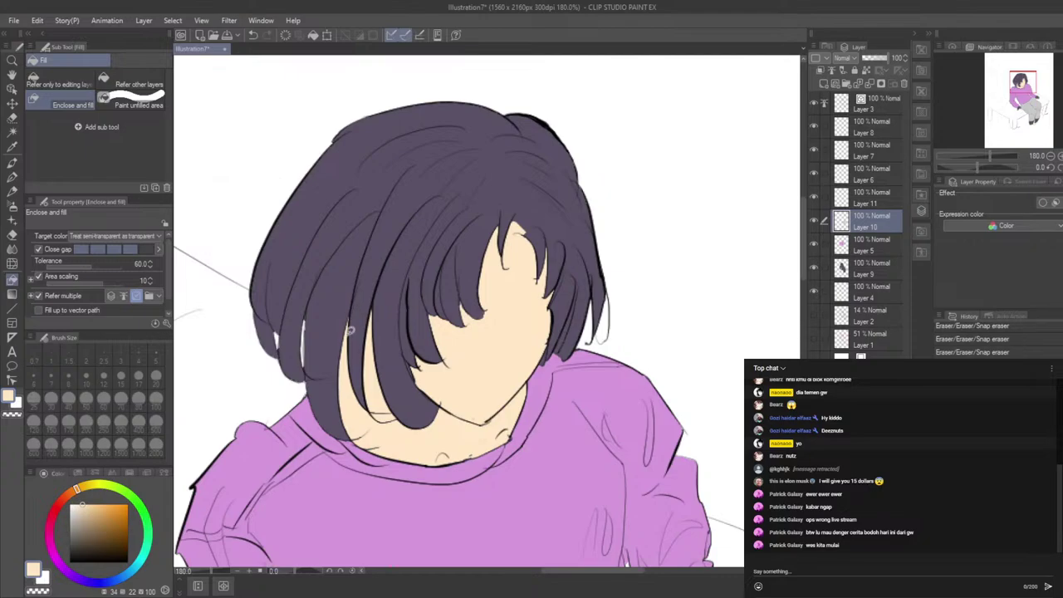
key(ctrl+z)
scroll(355, 333, up, 4)
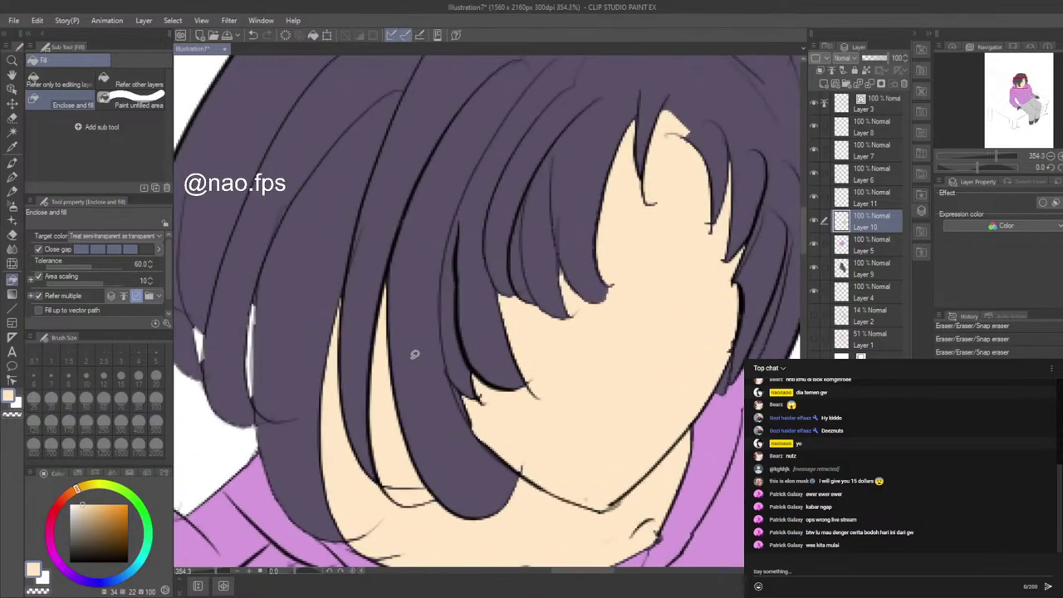
scroll(596, 410, down, 2)
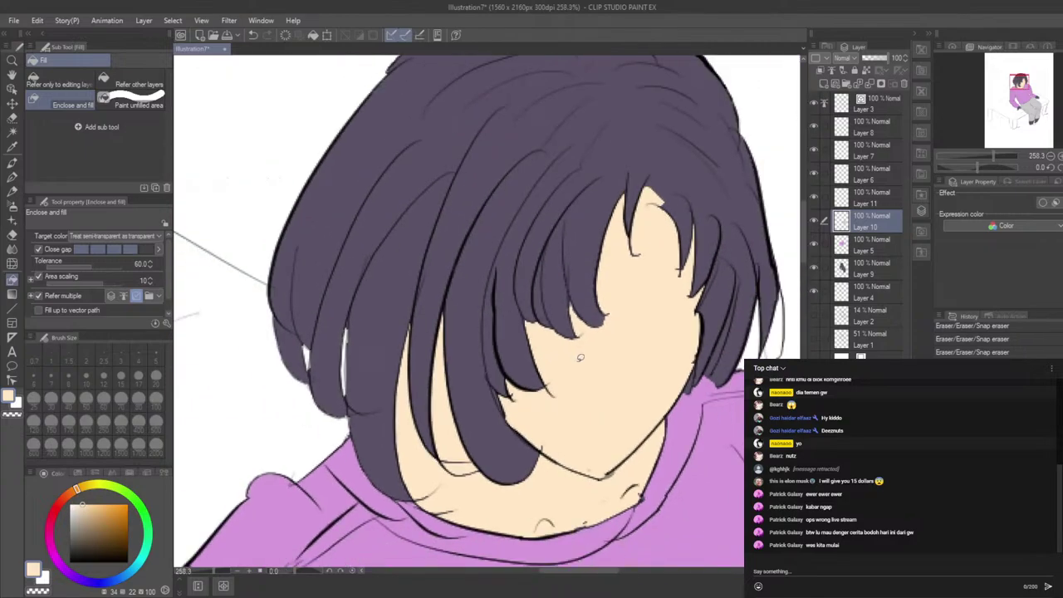
Step: Try to fill the leftover gaps around the hair strands and face with the skin color using Enclose and fill
mouse_move(454, 300)
mouse_down()
mouse_move(476, 280)
mouse_move(464, 277)
mouse_up()
mouse_move(700, 168)
mouse_down()
mouse_move(774, 165)
mouse_move(715, 156)
mouse_up()
drag(716, 334, 698, 315)
scroll(705, 324, down, 2)
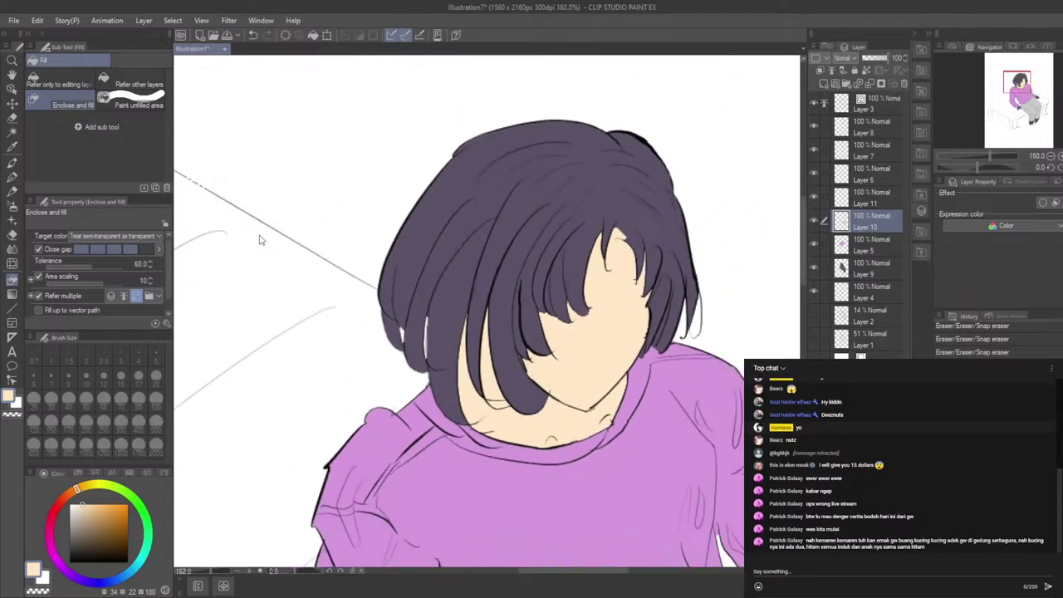
scroll(384, 278, down, 1)
scroll(527, 312, up, 2)
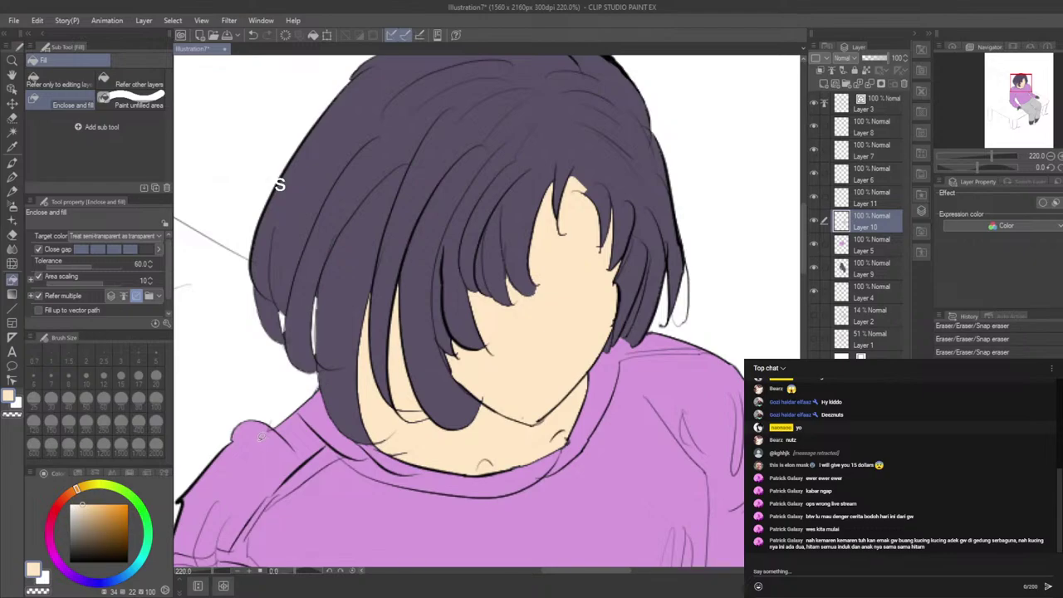
Step: Fill the hand beside the hip, including its fingertips, with the light skin color using the Refer other layers fill
click(12, 179)
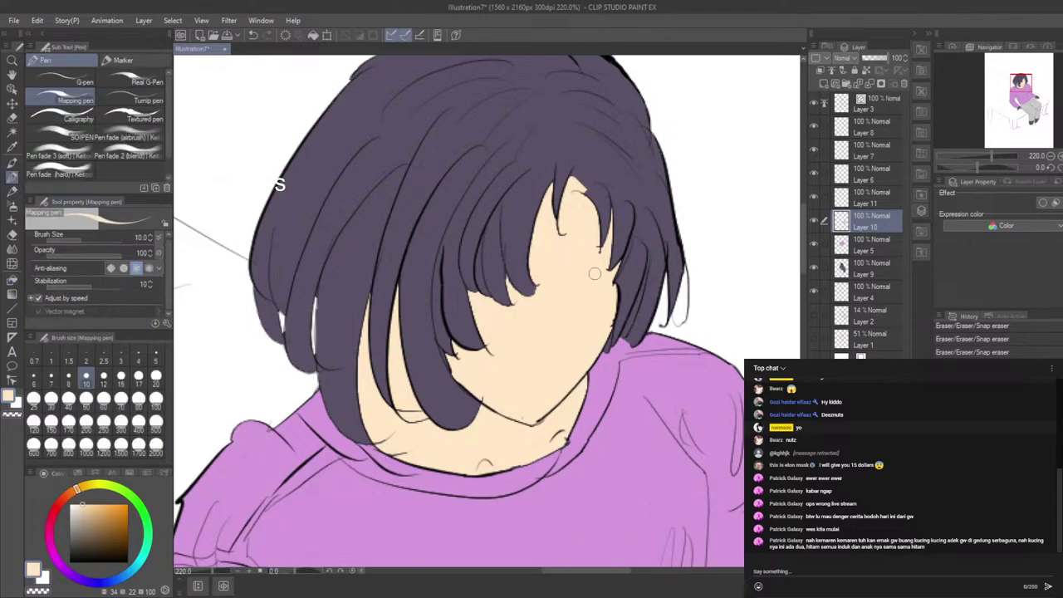
scroll(593, 271, down, 5)
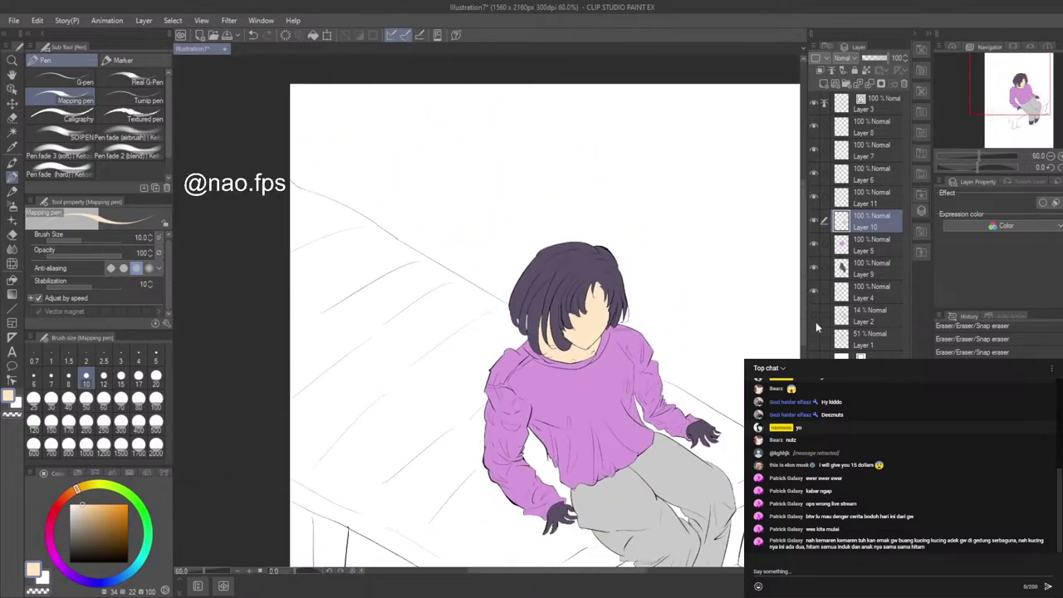
scroll(801, 301, down, 3)
scroll(624, 339, up, 4)
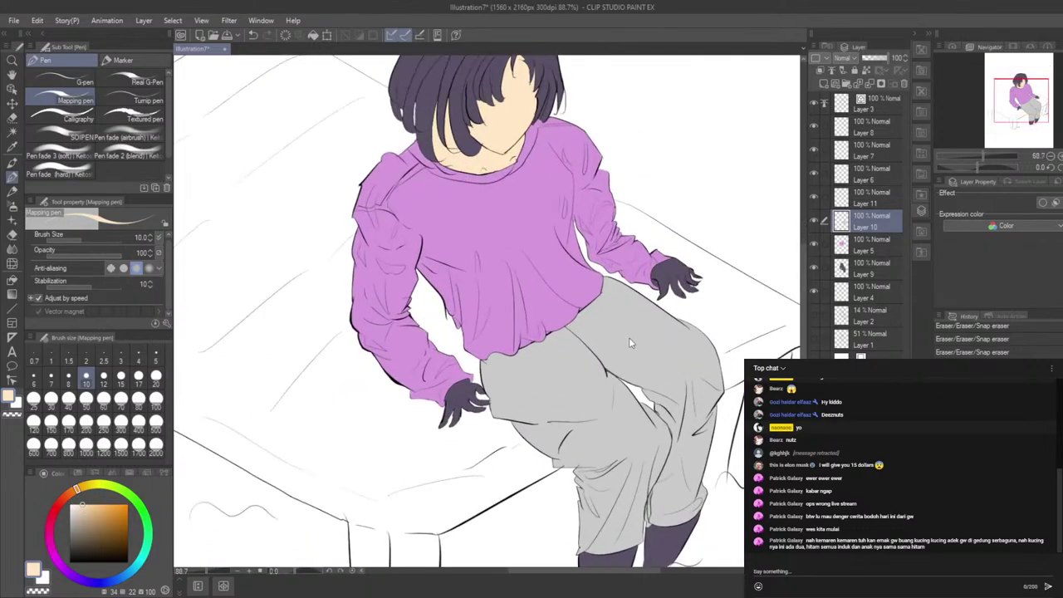
click(12, 247)
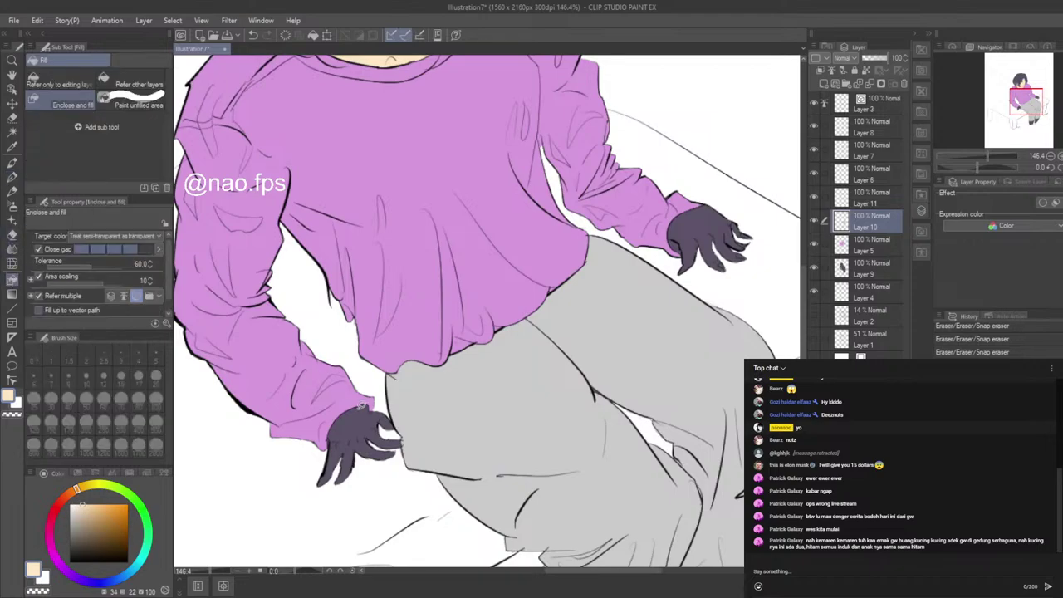
click(133, 83)
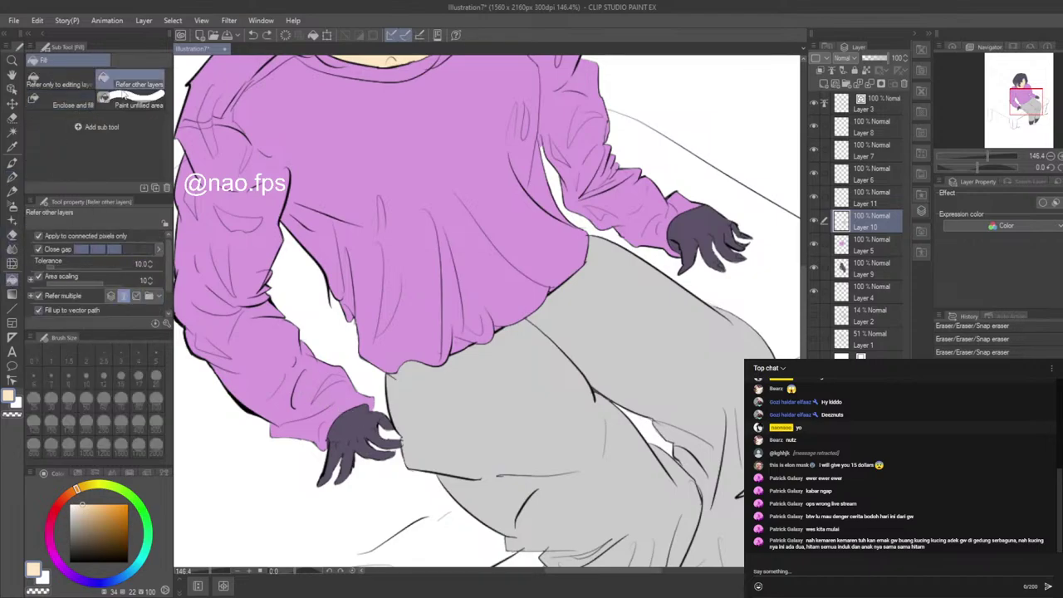
click(357, 430)
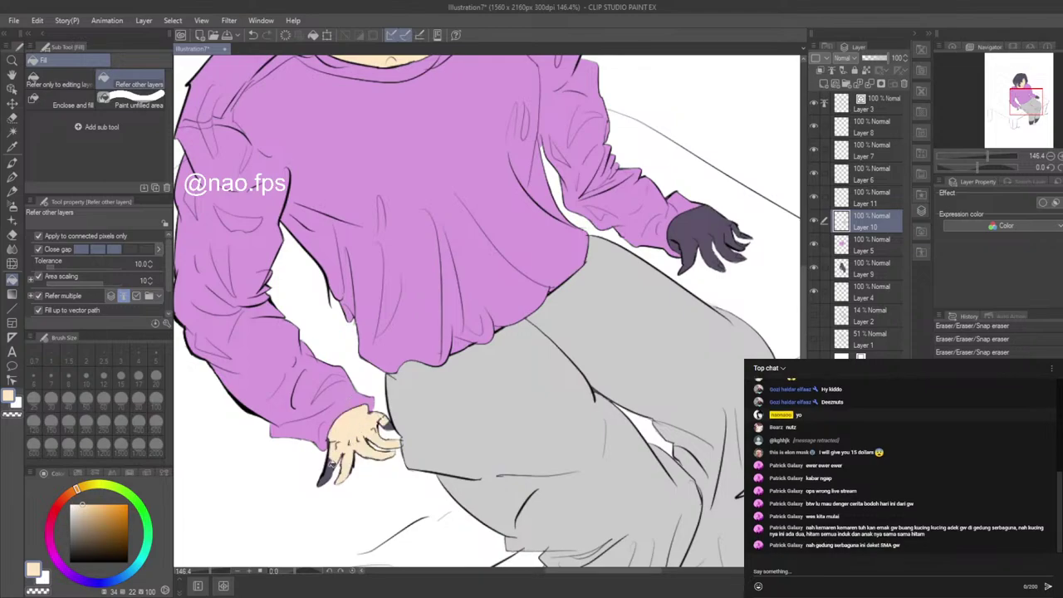
click(329, 473)
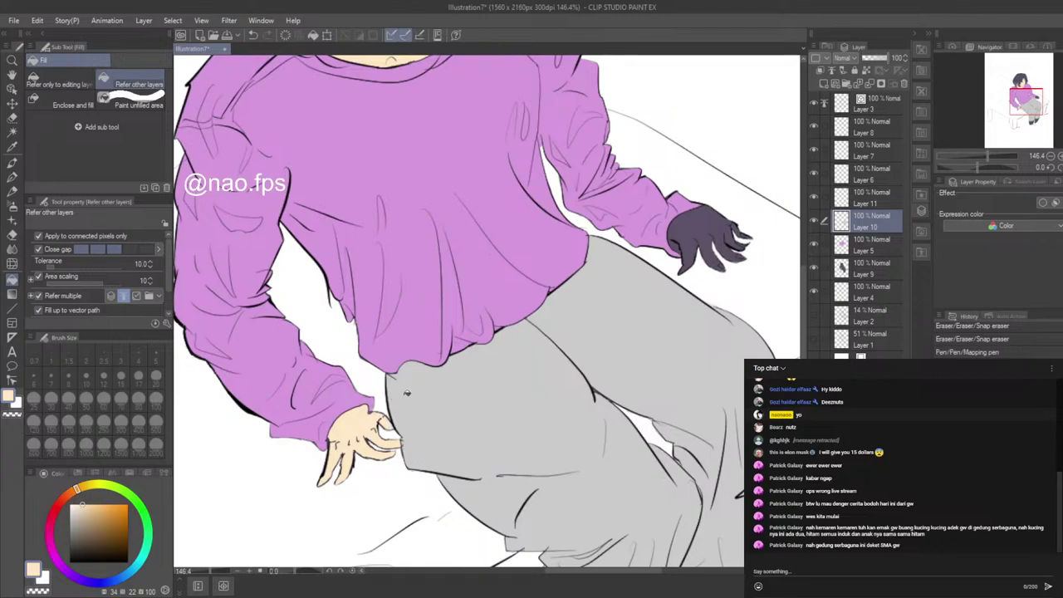
Step: Fill the other hand, resting on the bench behind the knee, and its fingers with the skin color
click(703, 226)
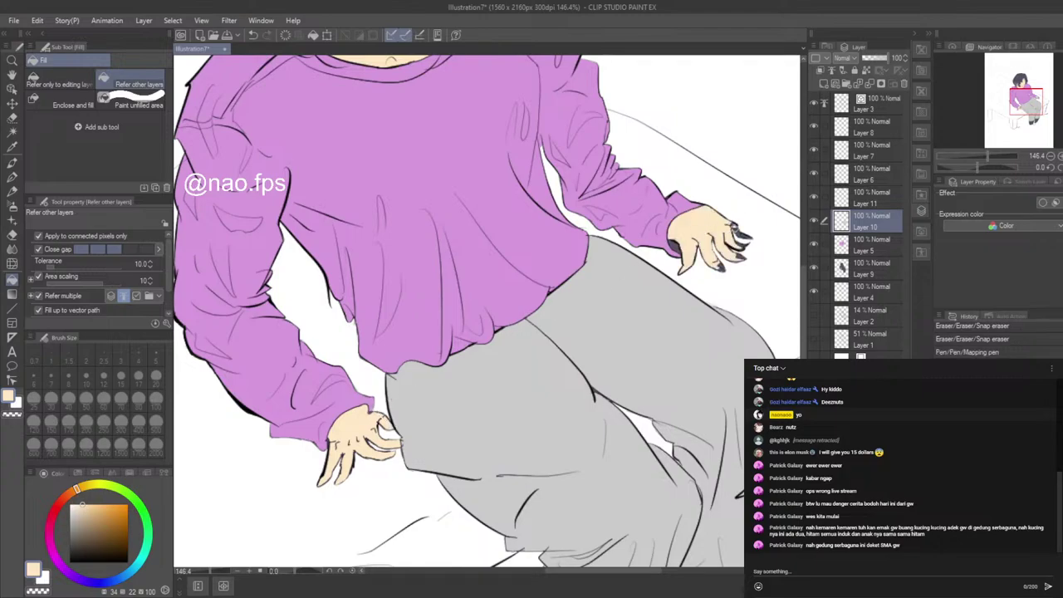
click(738, 231)
drag(742, 234, 748, 231)
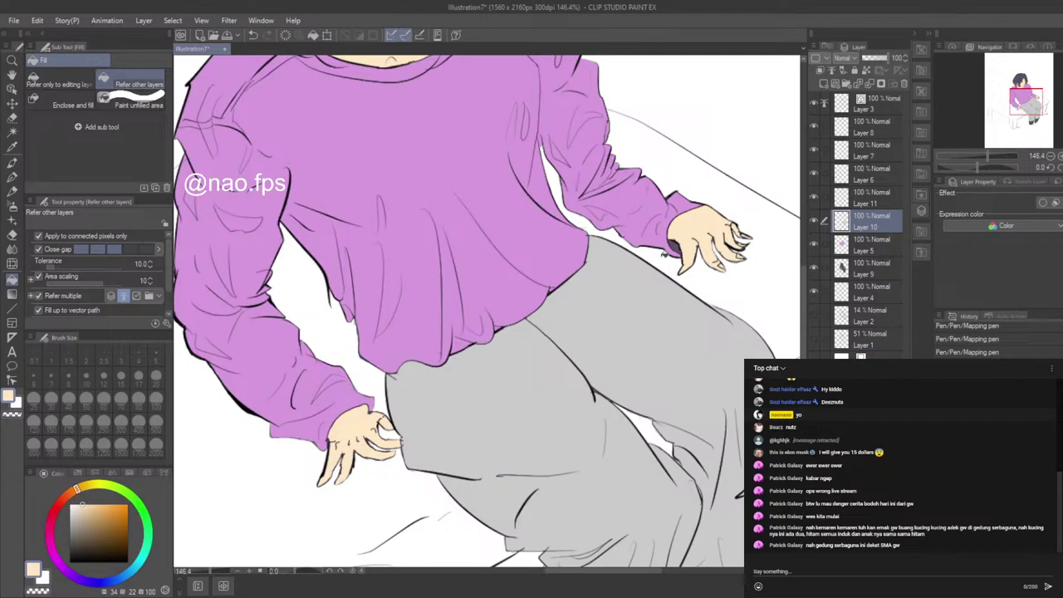
Step: Fill both bare lower legs below the grey trousers with the same skin color
scroll(652, 273, down, 3)
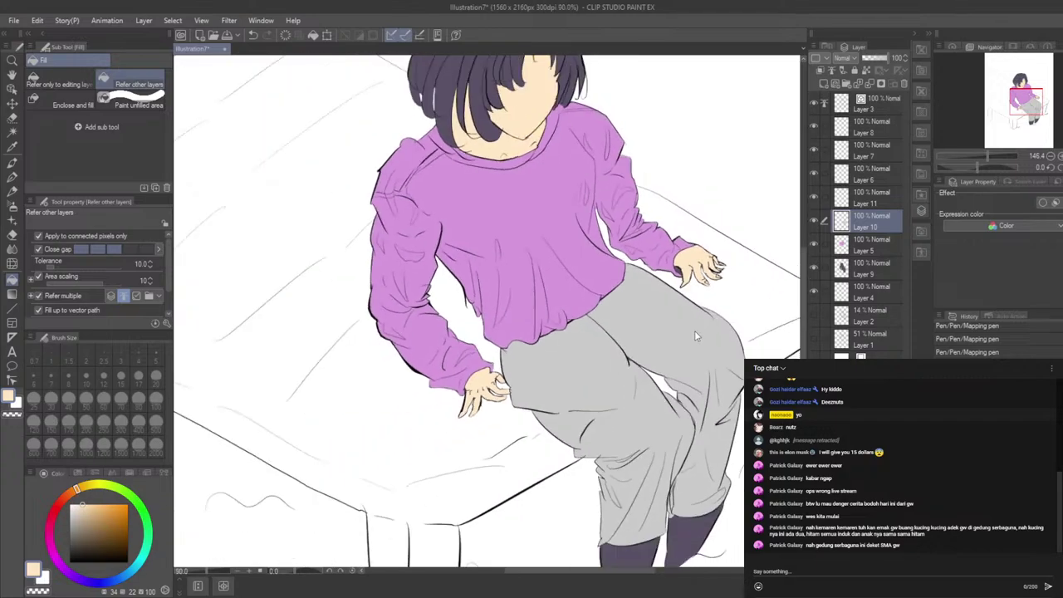
scroll(313, 508, down, 1)
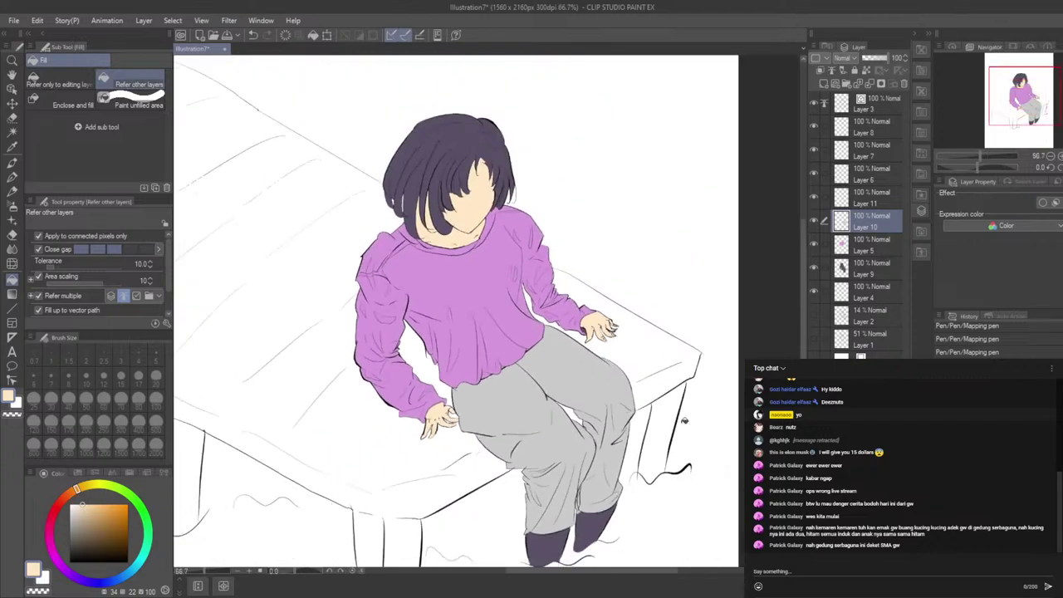
click(592, 516)
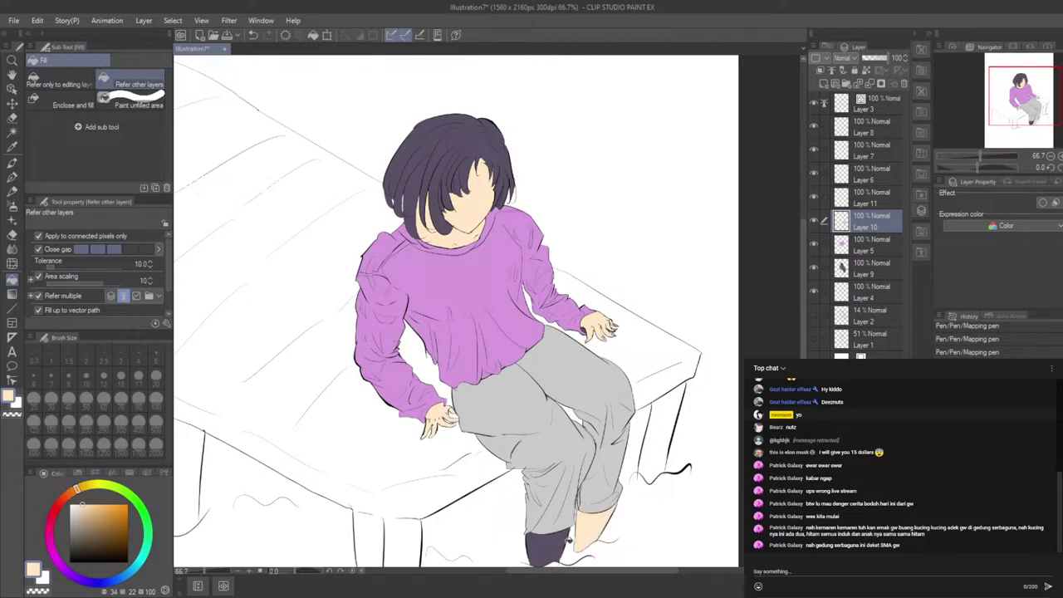
click(562, 538)
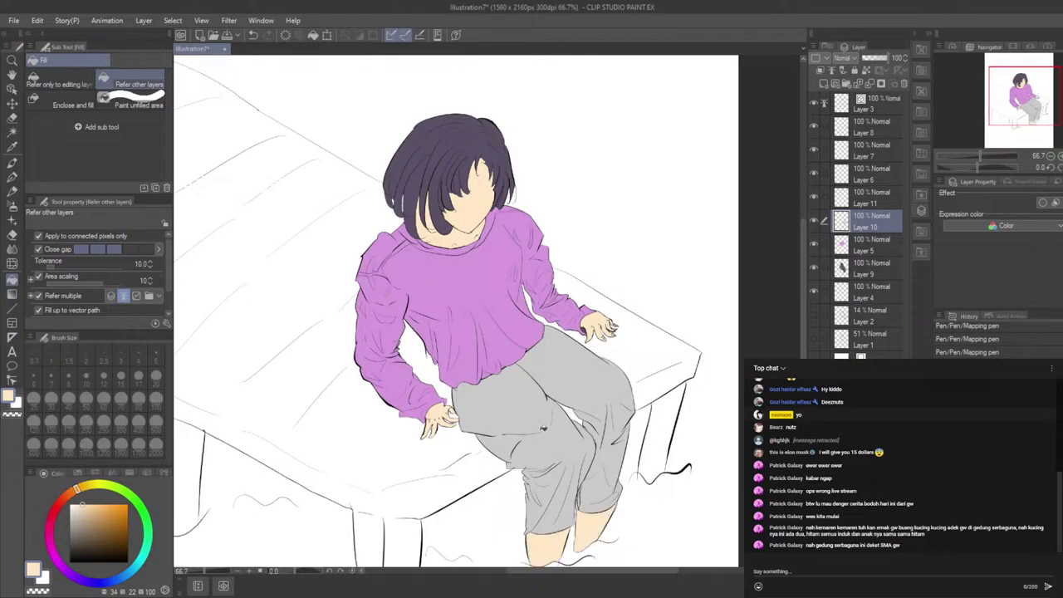
Step: Try to fill the remaining small gaps in both hands with the skin color using Enclose and fill
scroll(534, 433, up, 2)
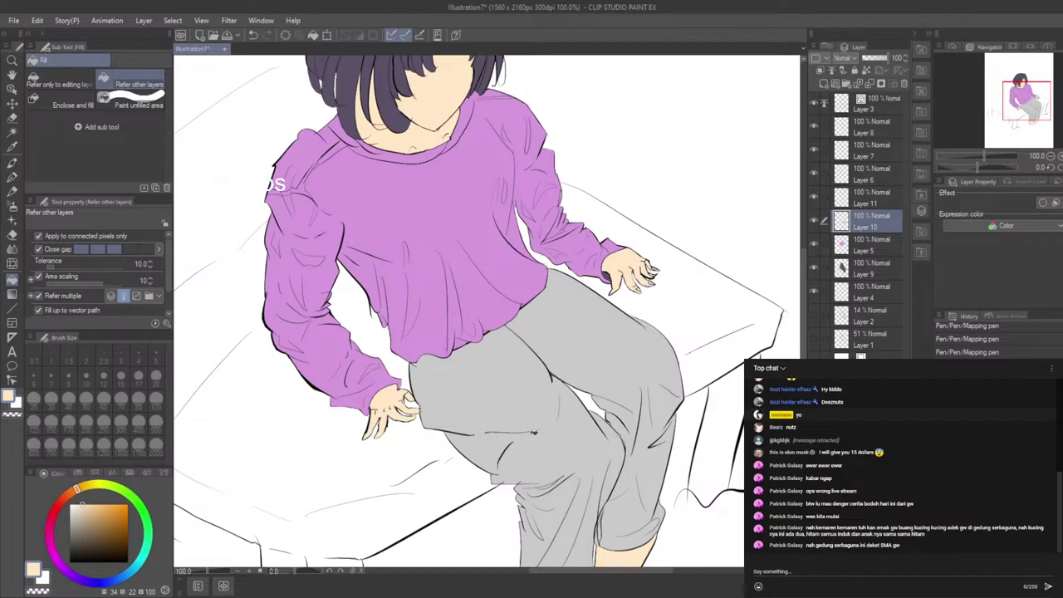
scroll(525, 414, down, 3)
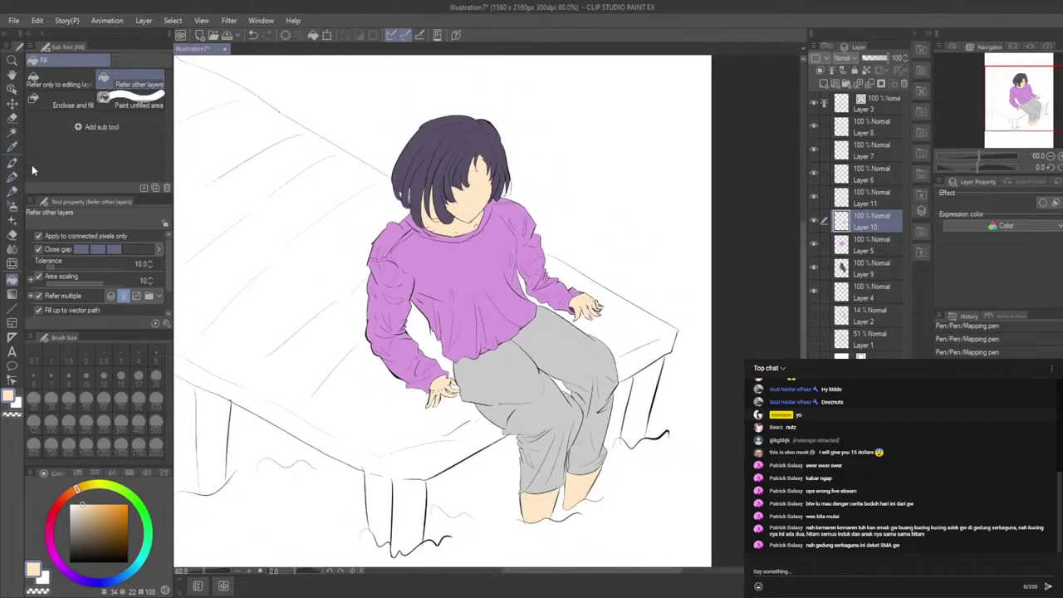
click(55, 98)
drag(416, 391, 457, 407)
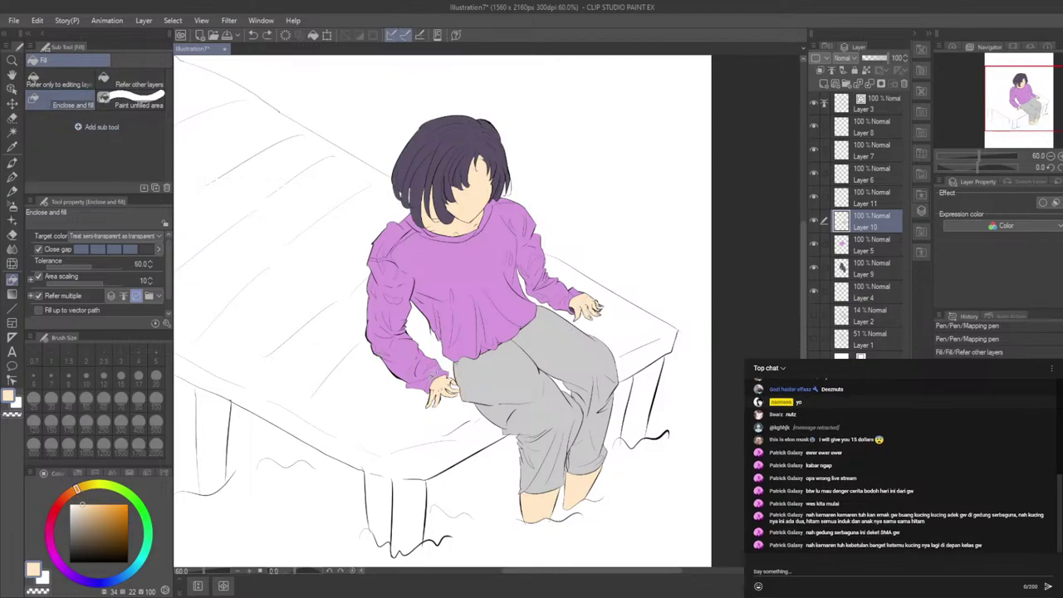
mouse_move(437, 379)
mouse_down()
mouse_move(447, 409)
mouse_move(453, 377)
mouse_move(428, 383)
mouse_move(458, 403)
mouse_move(449, 376)
mouse_up()
mouse_move(602, 294)
mouse_down()
mouse_move(571, 310)
mouse_move(599, 292)
mouse_up()
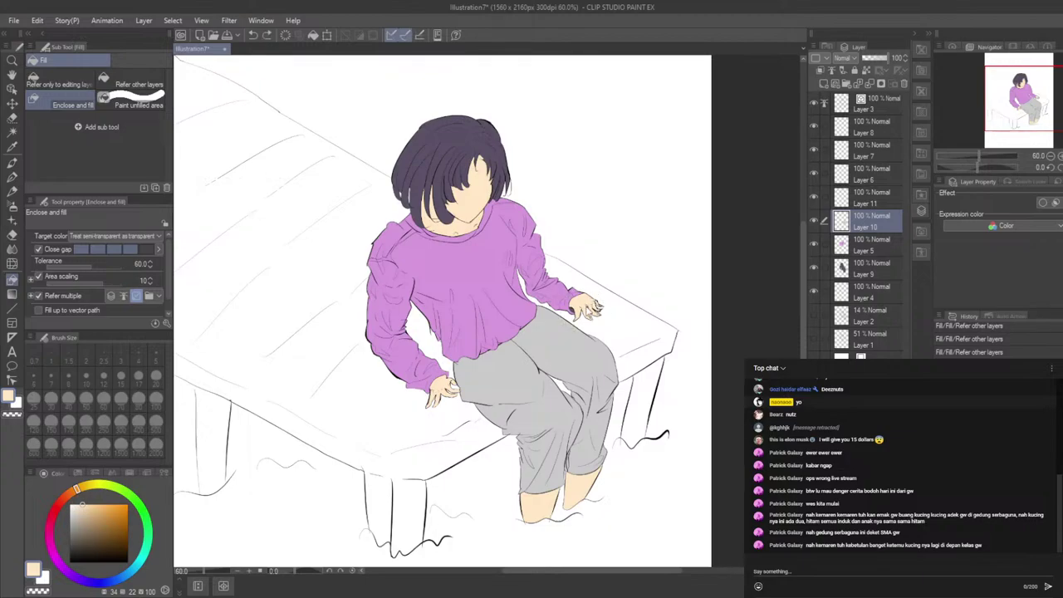
mouse_move(605, 307)
mouse_down()
mouse_move(589, 291)
mouse_move(570, 315)
mouse_move(606, 300)
mouse_up()
Step: Try another Enclose and fill of the gap between the far hand and sleeve cuff, and undo that attempt
scroll(549, 314, up, 3)
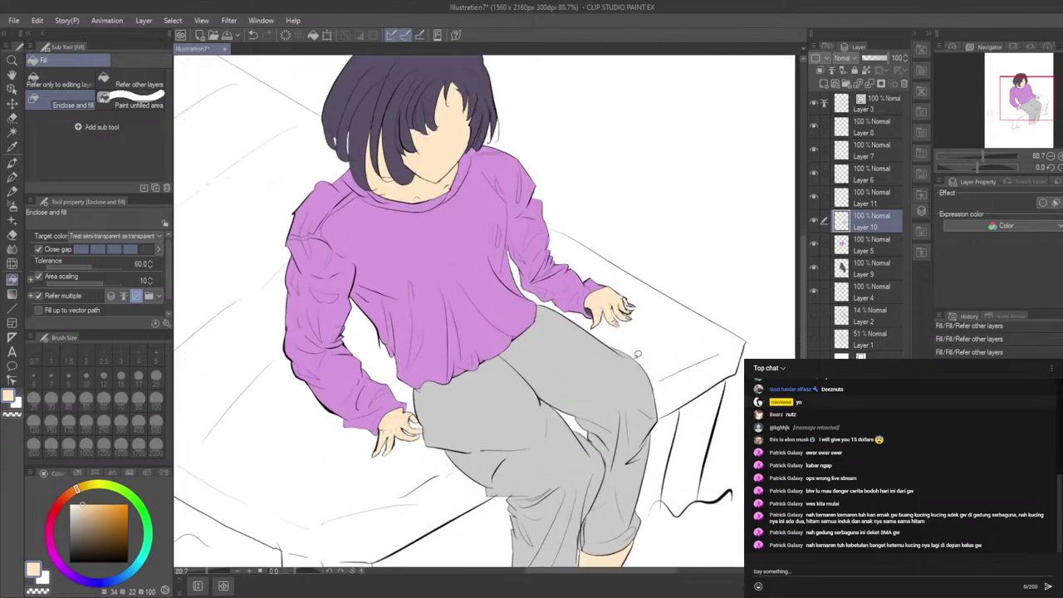
scroll(630, 365, up, 2)
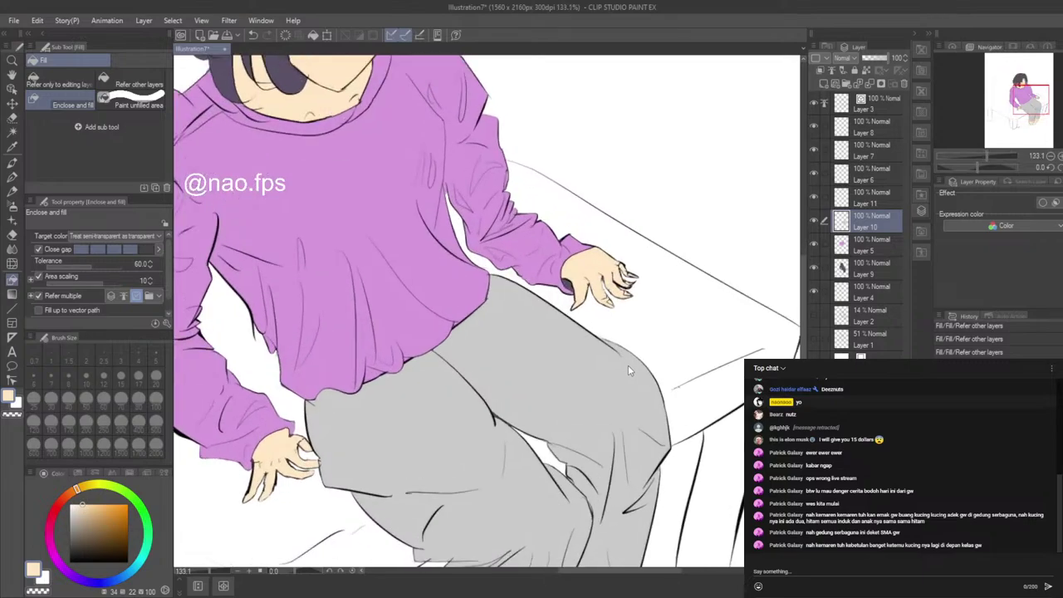
scroll(613, 320, up, 5)
scroll(563, 291, down, 5)
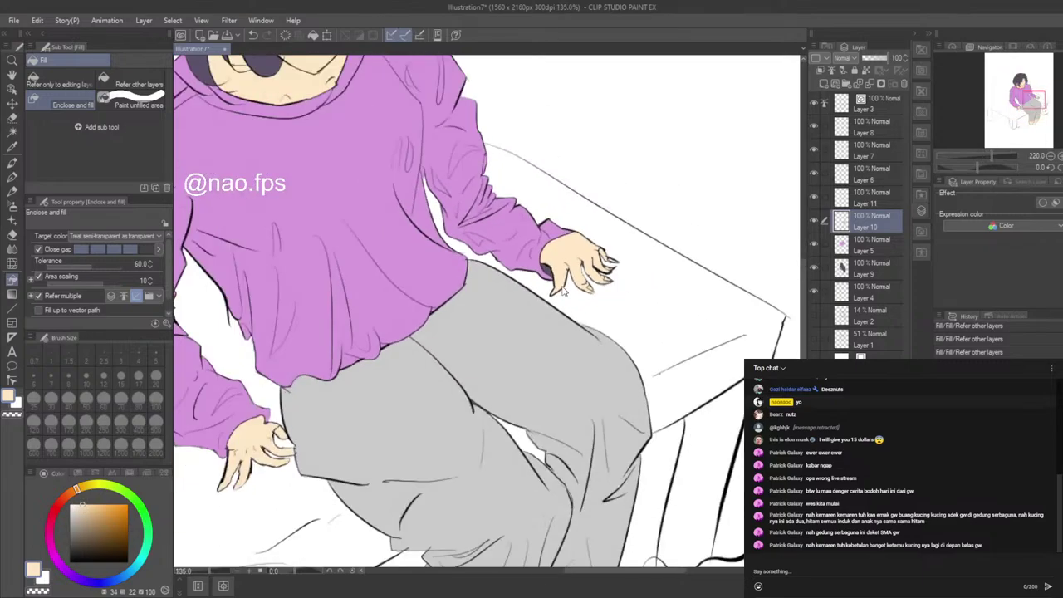
scroll(591, 327, down, 4)
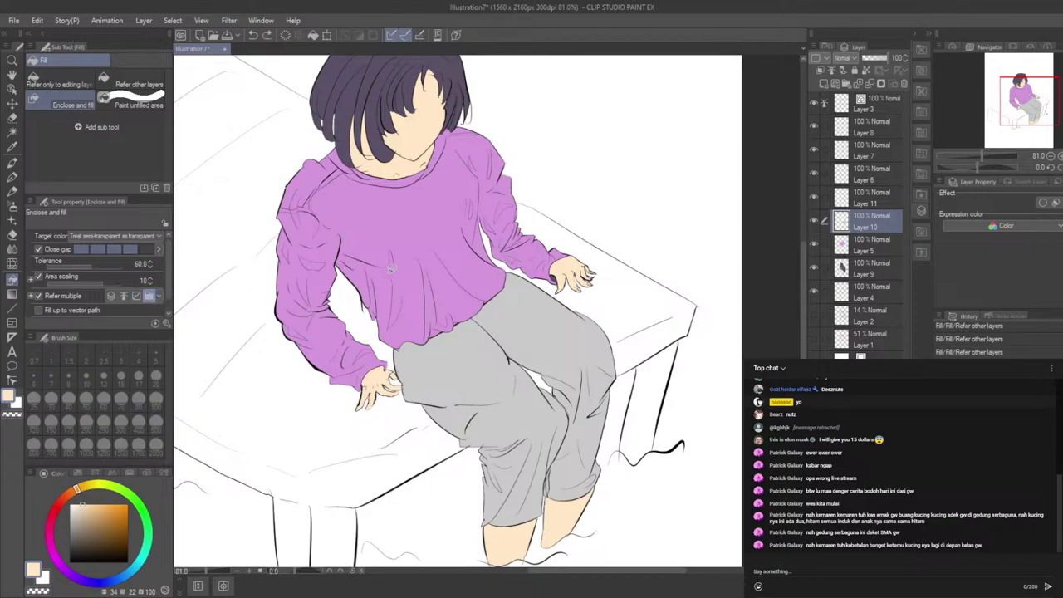
mouse_move(581, 239)
mouse_down()
mouse_move(543, 256)
mouse_move(572, 294)
mouse_move(592, 243)
mouse_up()
key(ctrl+z)
scroll(582, 254, up, 3)
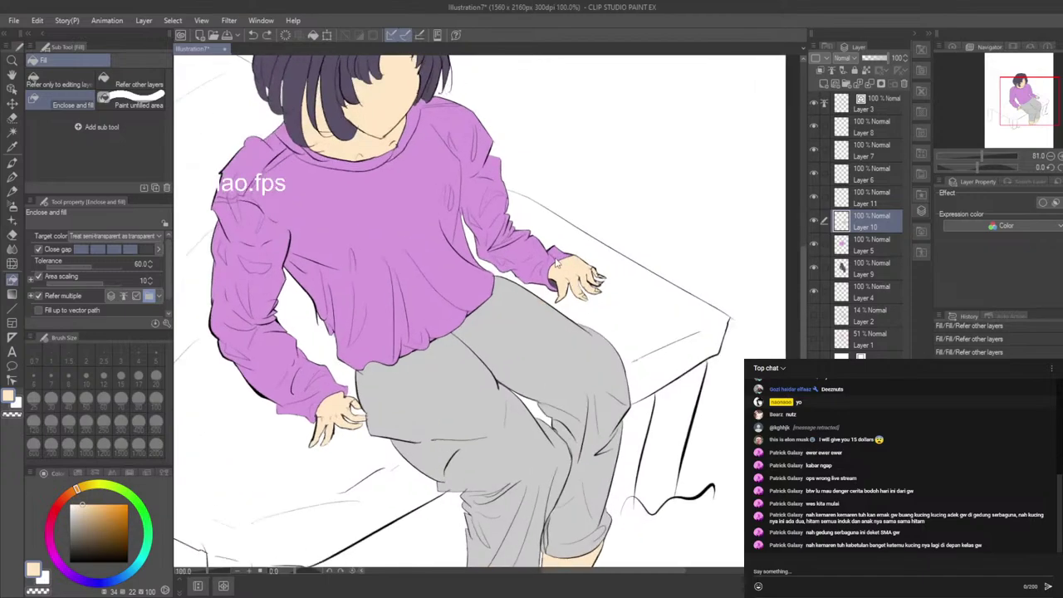
scroll(622, 271, down, 3)
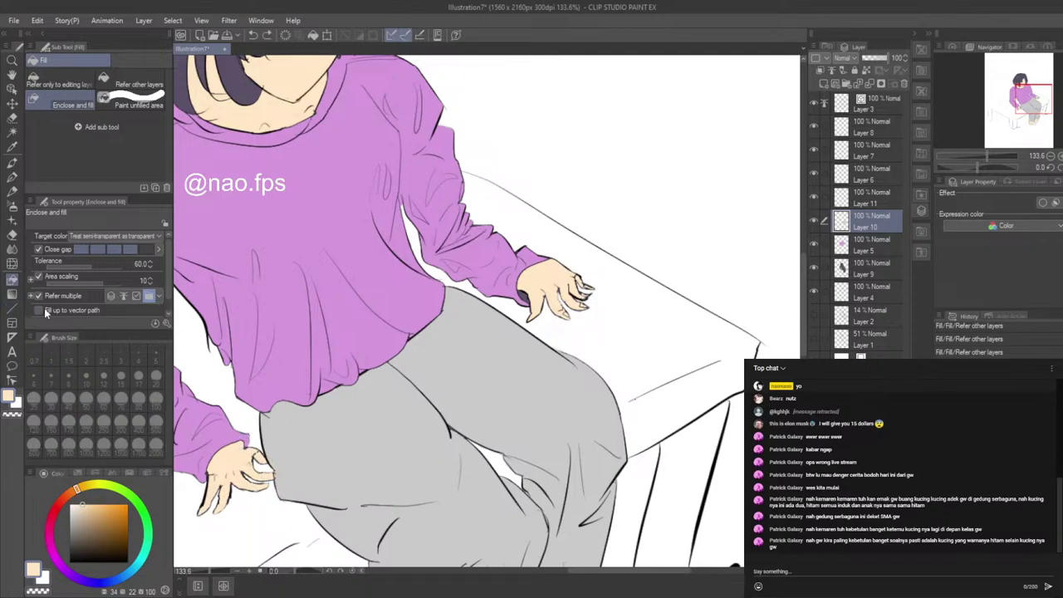
Step: Undo the skin-color fills on the hands, legs and neck
click(12, 235)
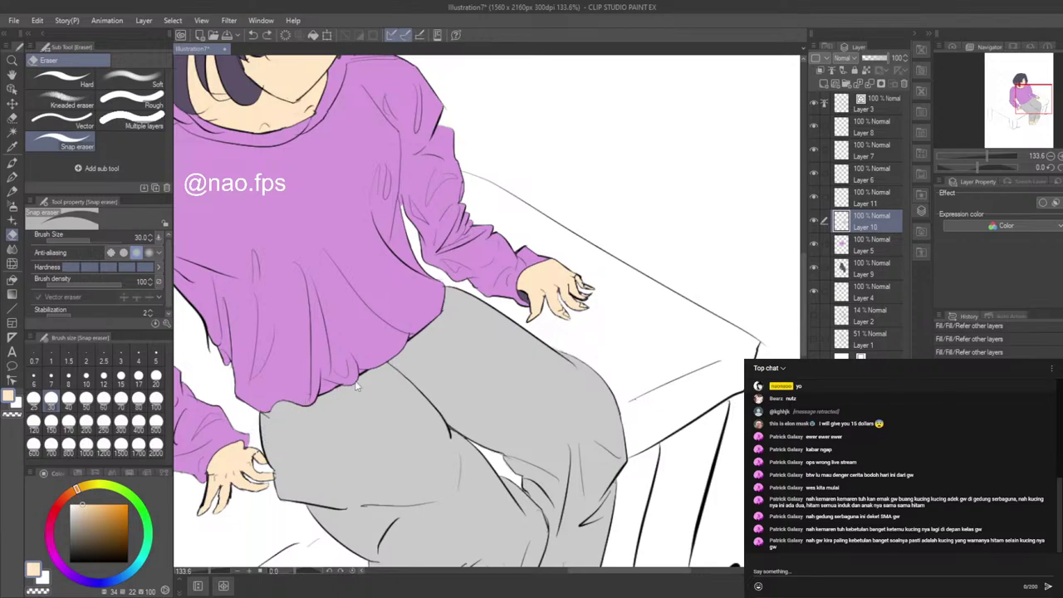
key(ctrl+z)
key(ctrl+z)
key(ctrl+z)
key(ctrl+z)
key(ctrl+z)
scroll(490, 394, down, 3)
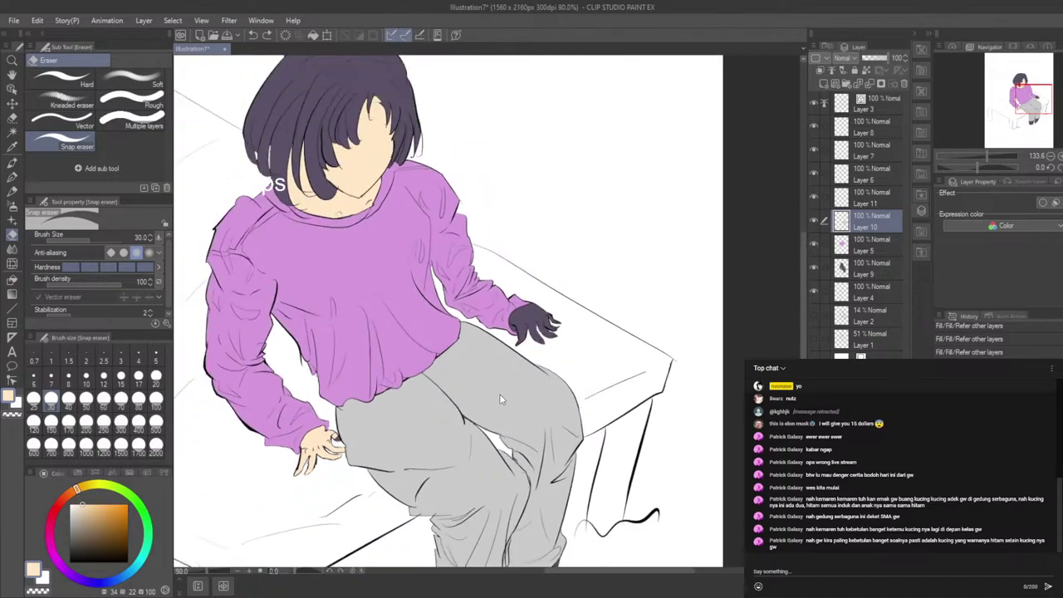
key(ctrl+z)
key(ctrl+z)
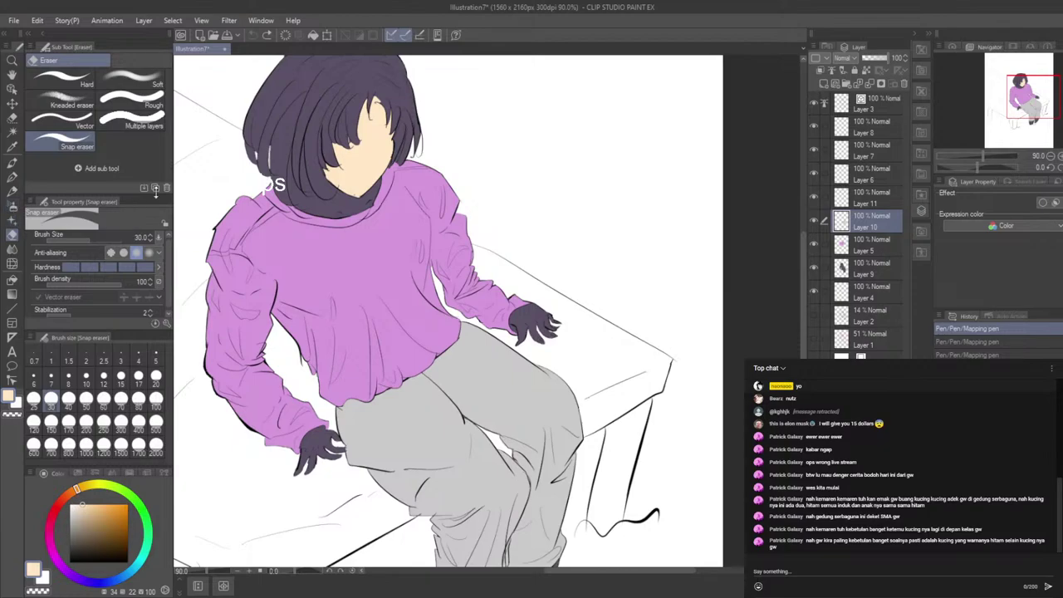
Step: Erase the remaining skin color from the face on Layer 10 with the Snap eraser, undoing the accidental layer move
drag(366, 130, 358, 139)
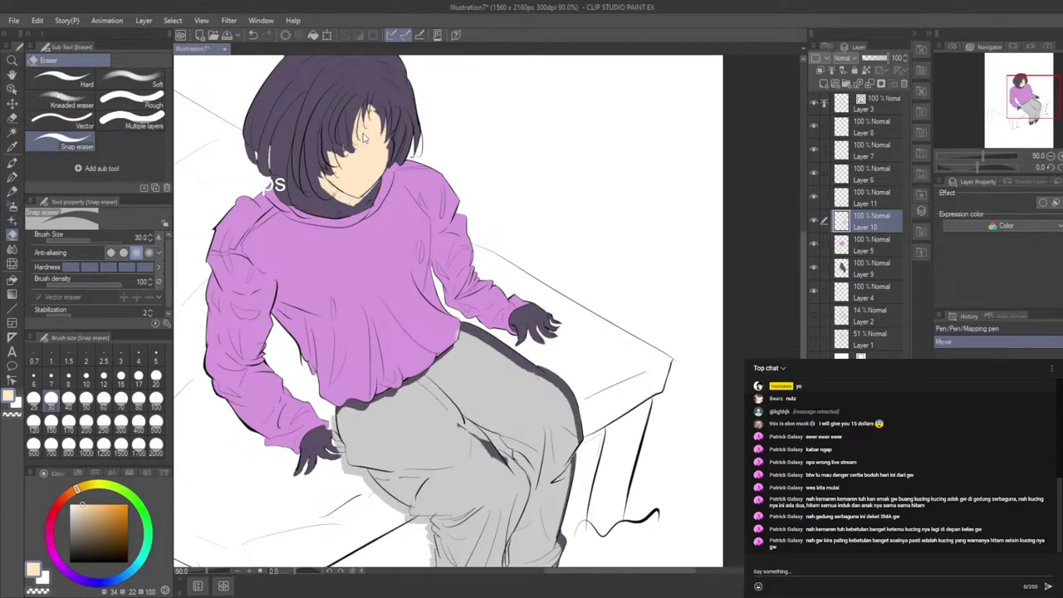
key(ctrl+z)
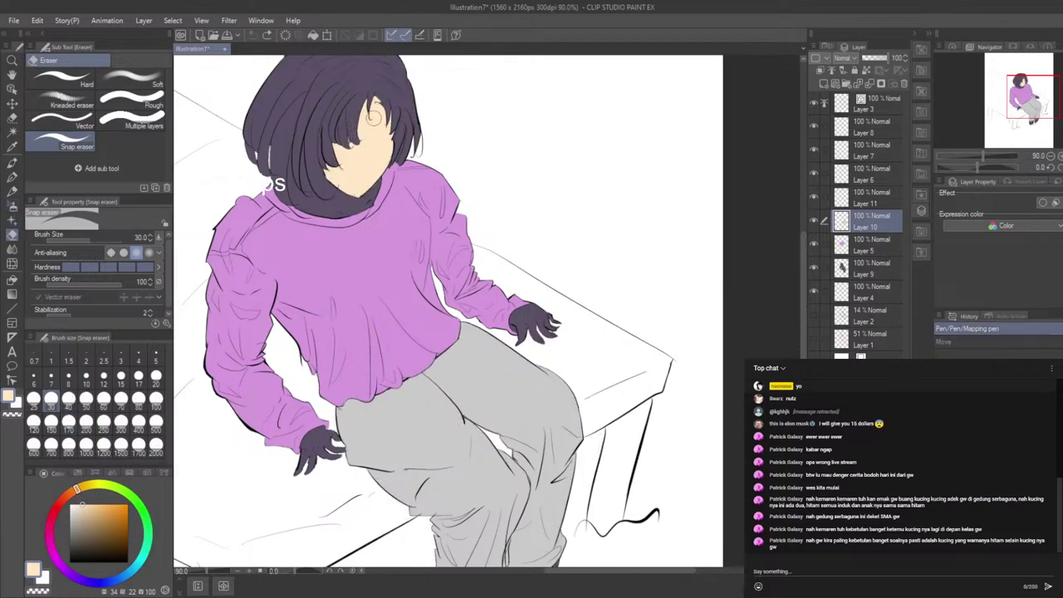
mouse_move(374, 116)
mouse_down()
mouse_move(337, 122)
mouse_move(350, 161)
mouse_move(396, 126)
mouse_move(392, 103)
mouse_move(344, 131)
mouse_move(377, 124)
mouse_move(412, 90)
mouse_up()
Step: Fill the face with the skin color on Layer 11 using the Refer other layers fill
click(848, 206)
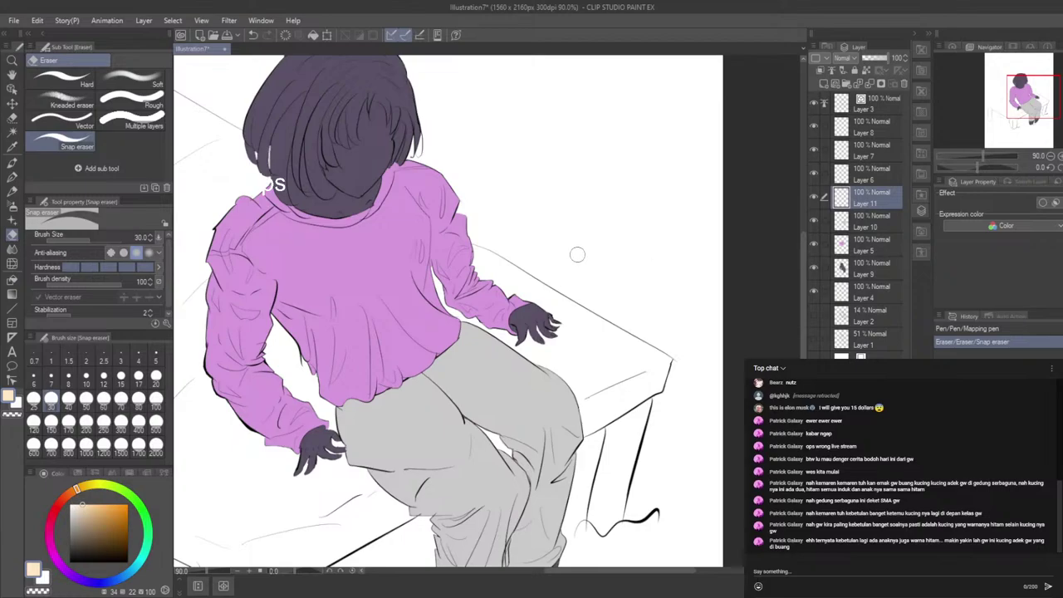
click(12, 280)
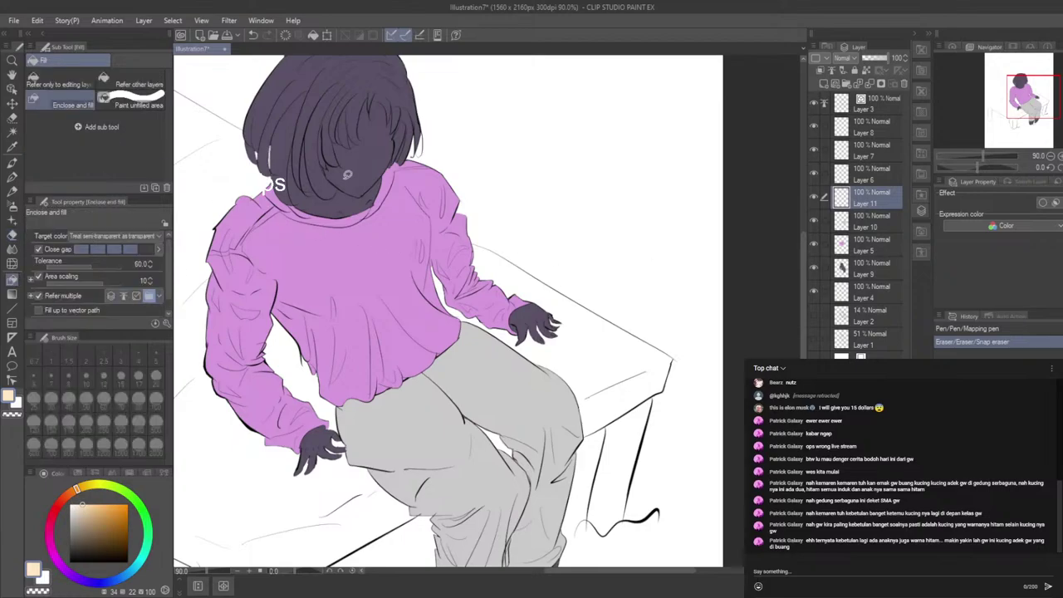
click(13, 234)
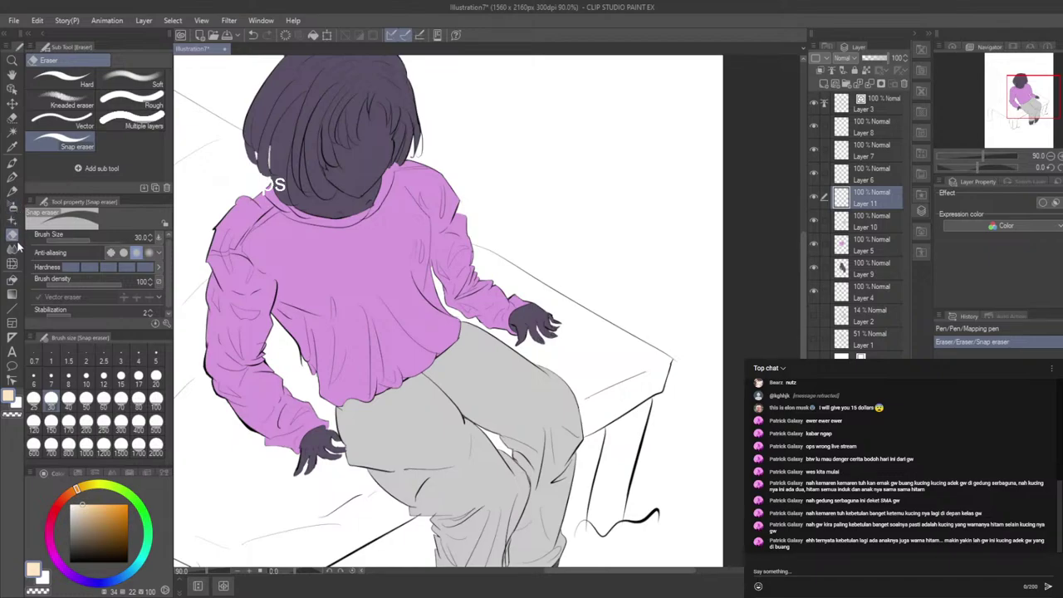
click(13, 280)
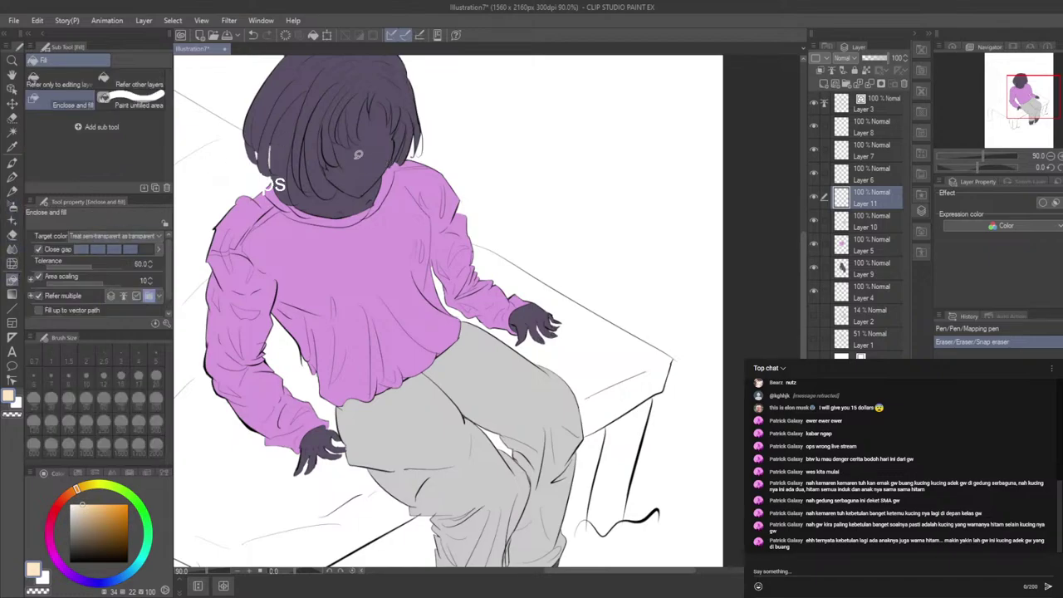
click(137, 83)
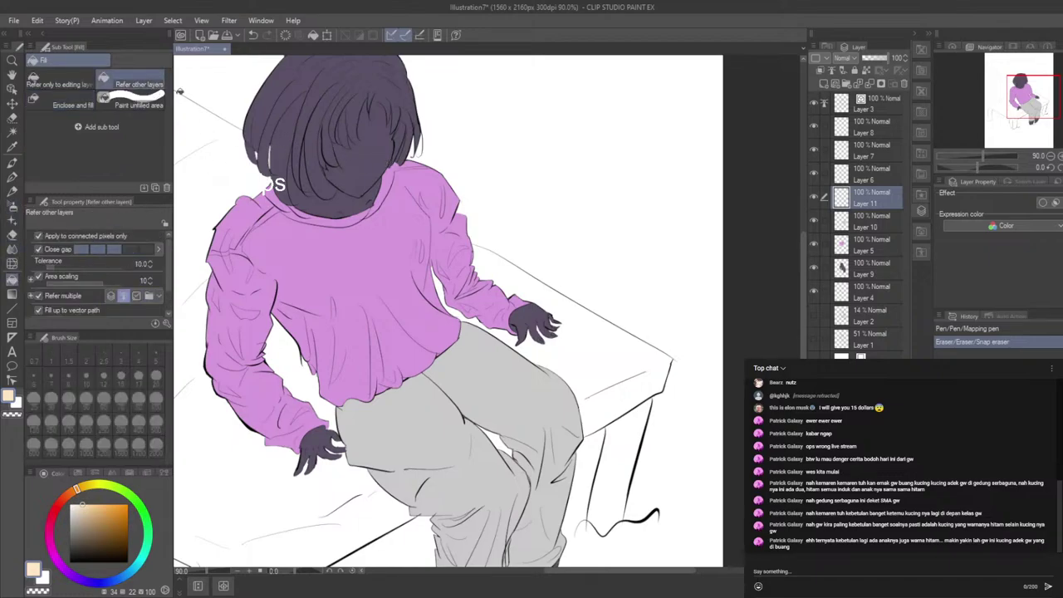
click(348, 165)
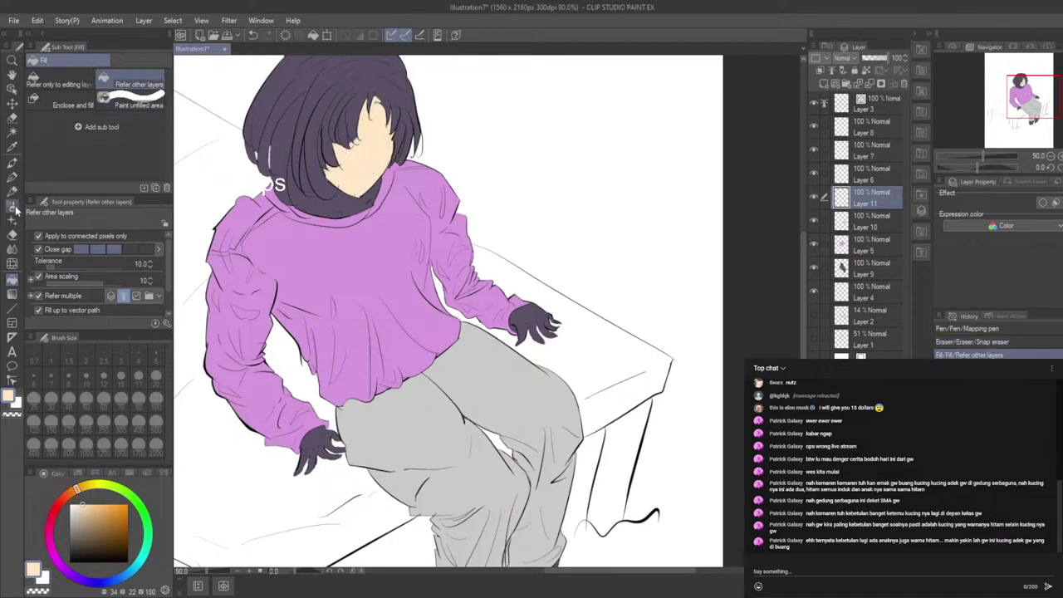
Step: Clean up the skin color spilling over the tips of the bangs with the Snap eraser
click(13, 233)
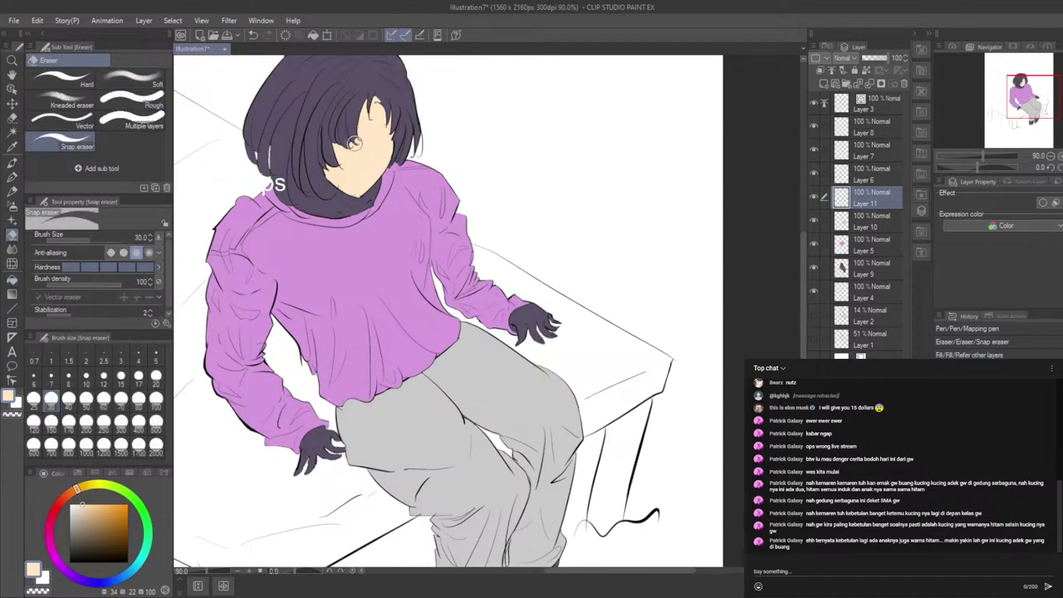
scroll(355, 149, up, 3)
scroll(627, 373, down, 3)
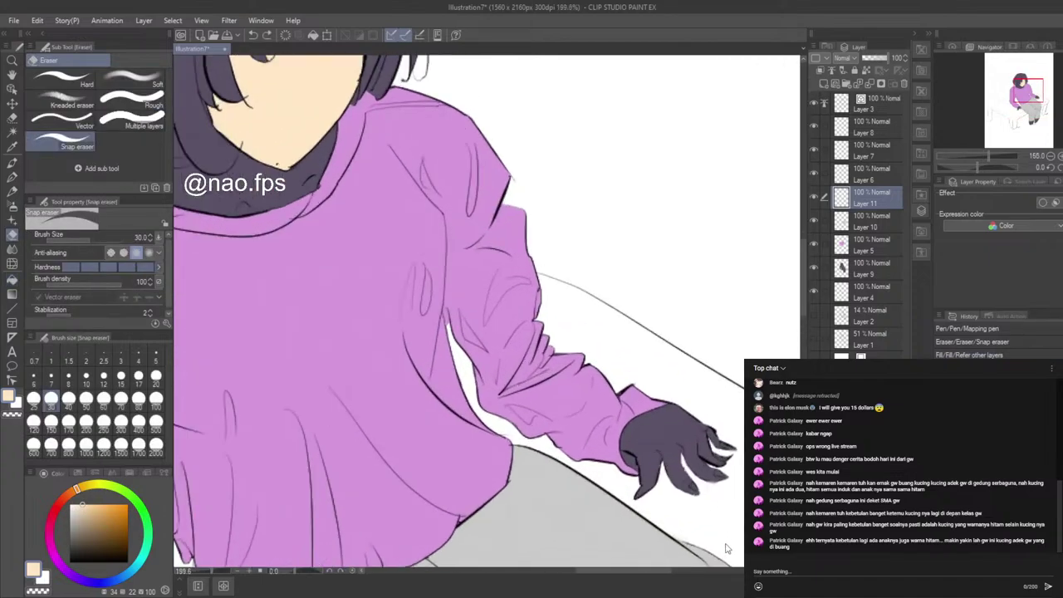
scroll(454, 156, up, 4)
scroll(320, 220, up, 3)
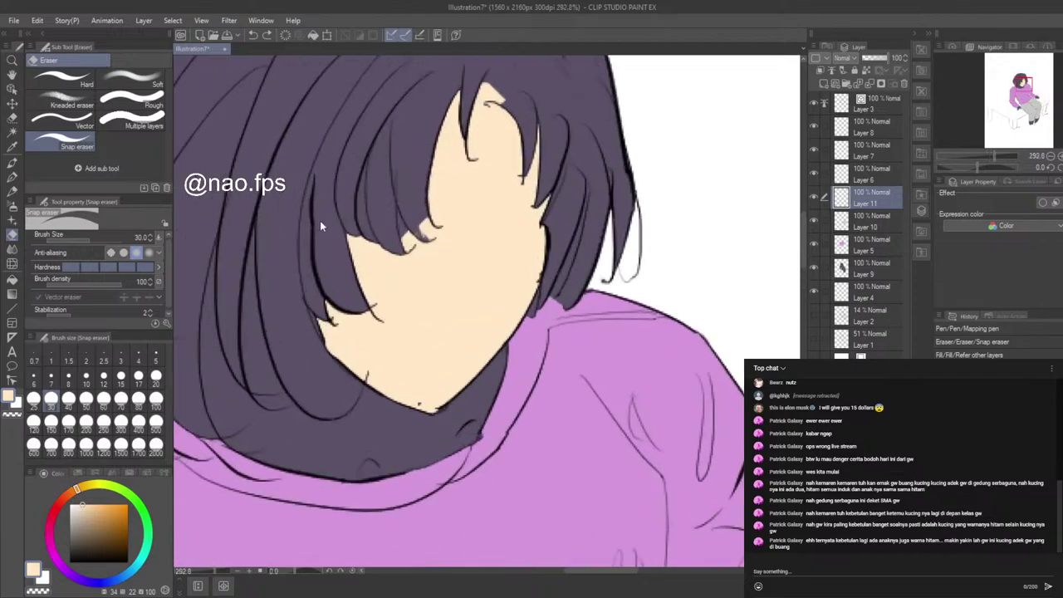
mouse_move(413, 214)
mouse_down()
mouse_move(428, 222)
mouse_move(434, 237)
mouse_move(408, 223)
mouse_move(398, 241)
mouse_move(404, 224)
mouse_move(410, 240)
mouse_move(404, 224)
mouse_move(373, 238)
mouse_up()
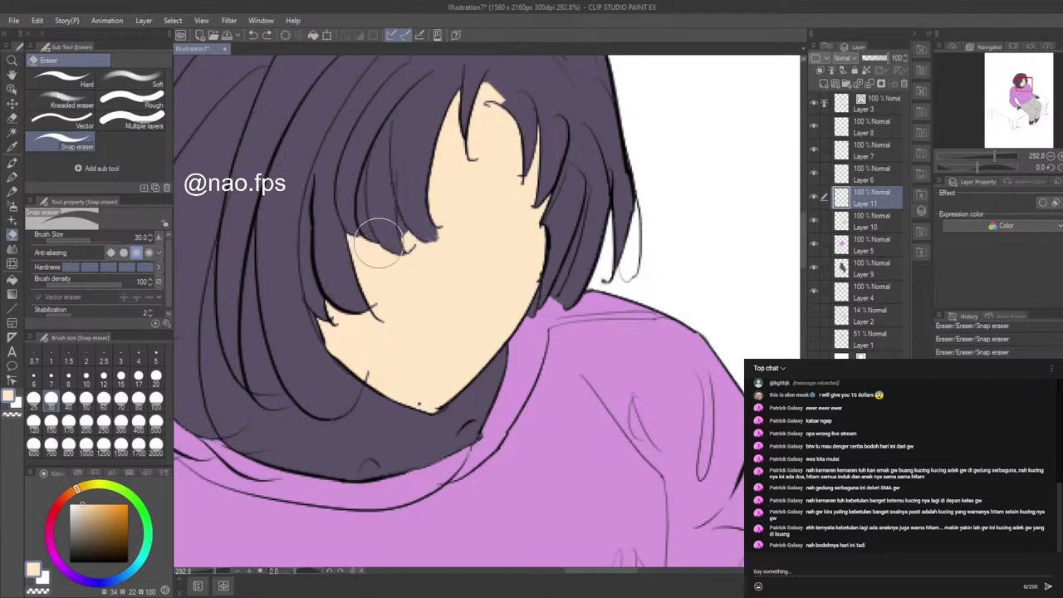
Step: Fill the neck and the gap between the hair strands beside it with the skin color using Refer other layers
click(12, 280)
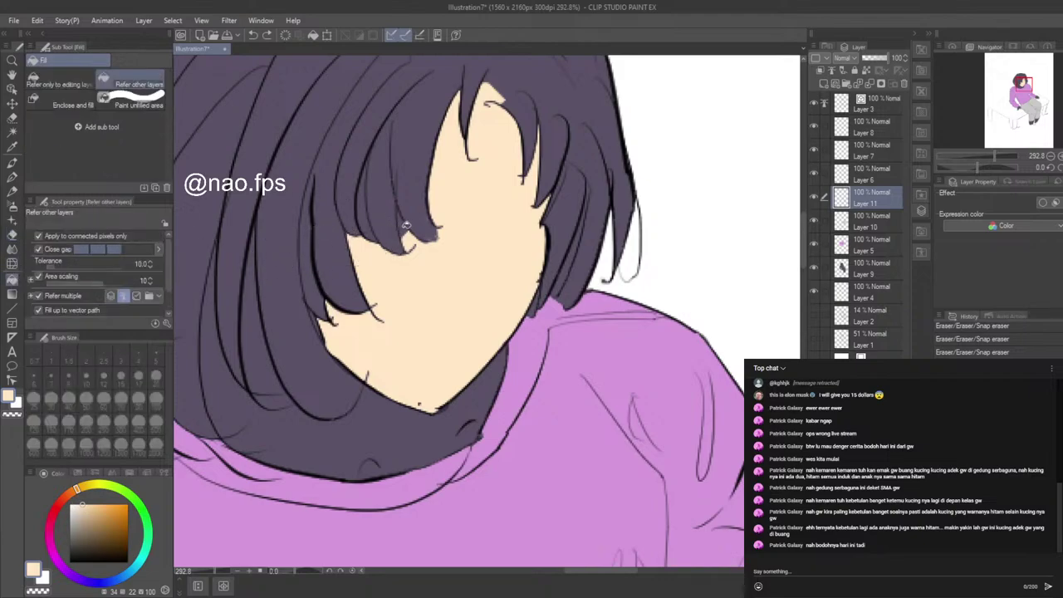
click(407, 439)
click(246, 413)
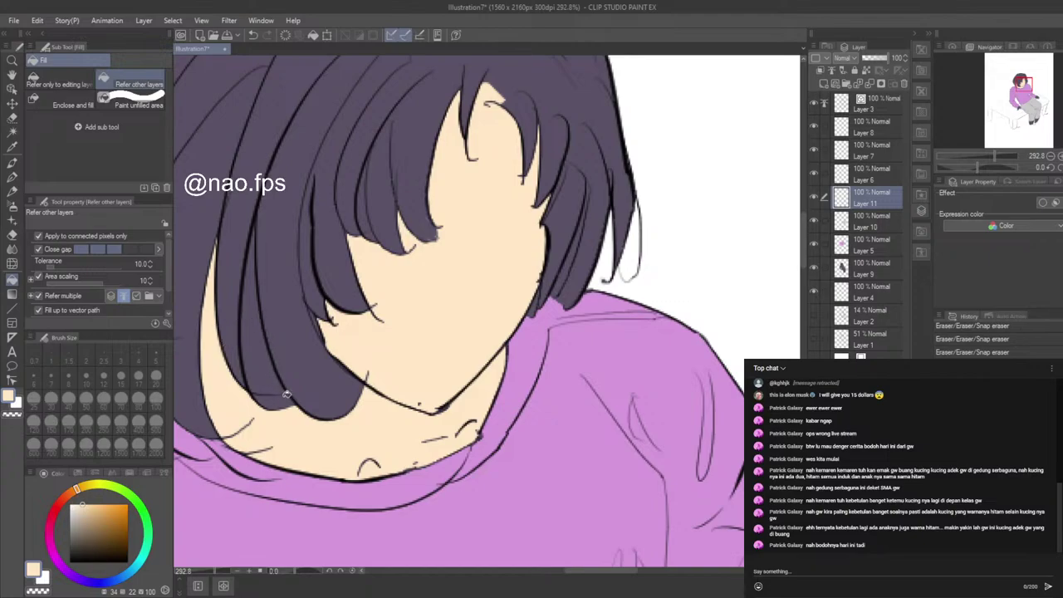
Step: Fill the main area of both hands with the skin color
scroll(283, 399, down, 3)
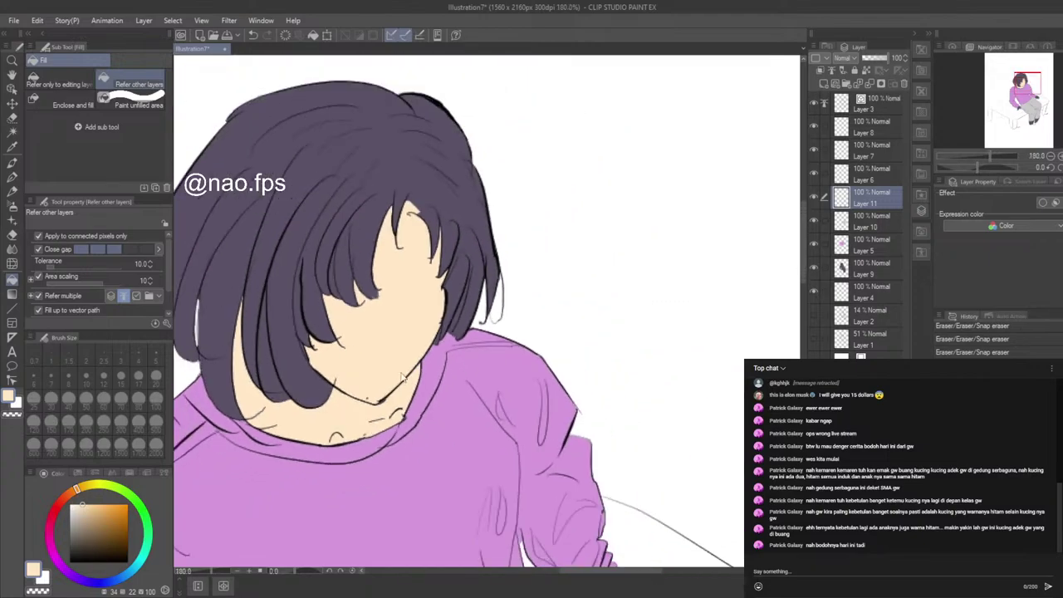
scroll(742, 419, down, 1)
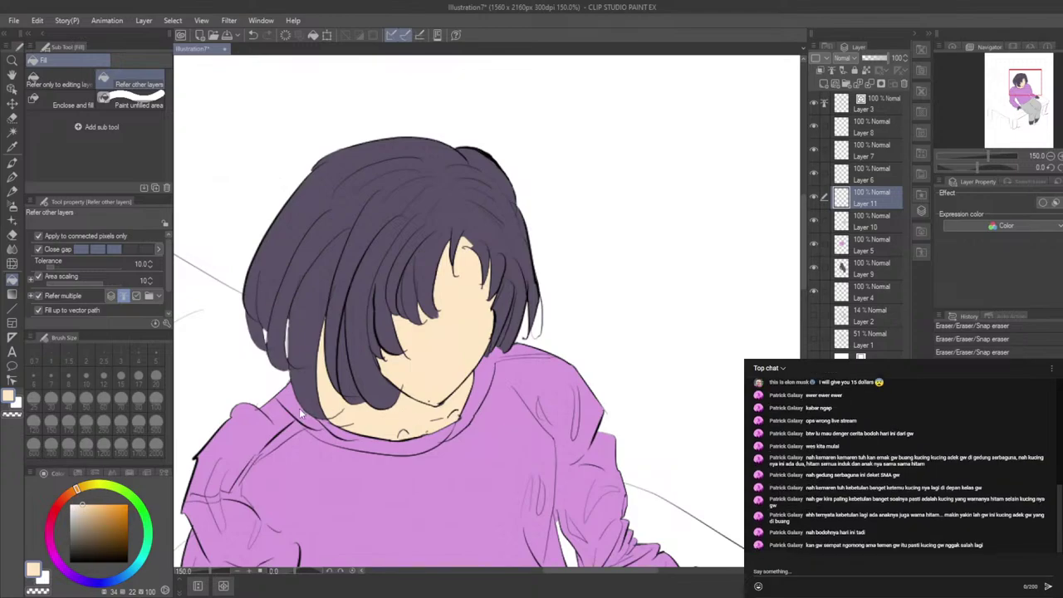
scroll(303, 408, up, 2)
scroll(614, 462, down, 2)
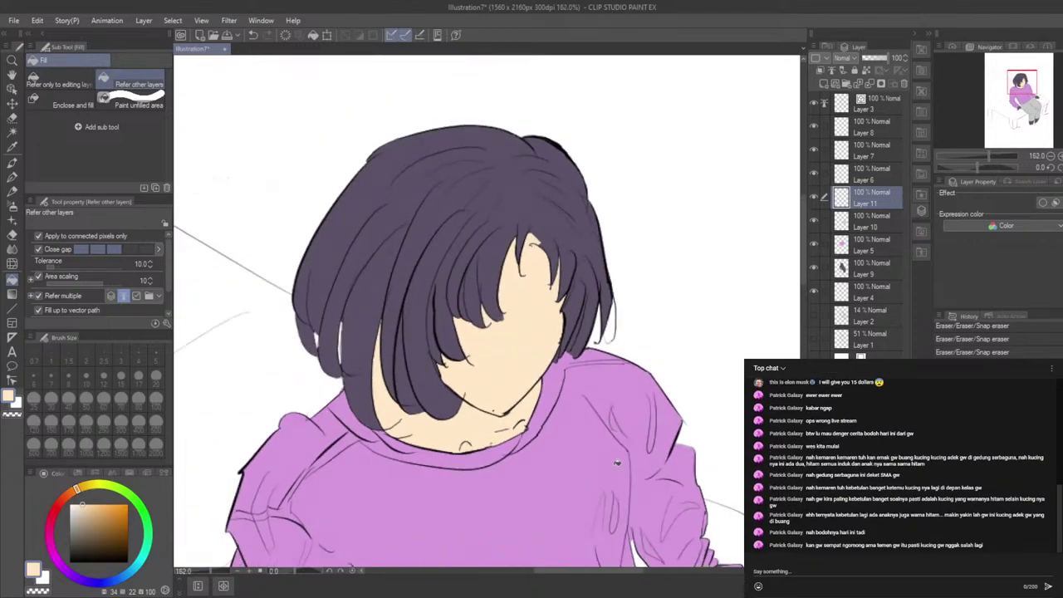
scroll(430, 280, down, 1)
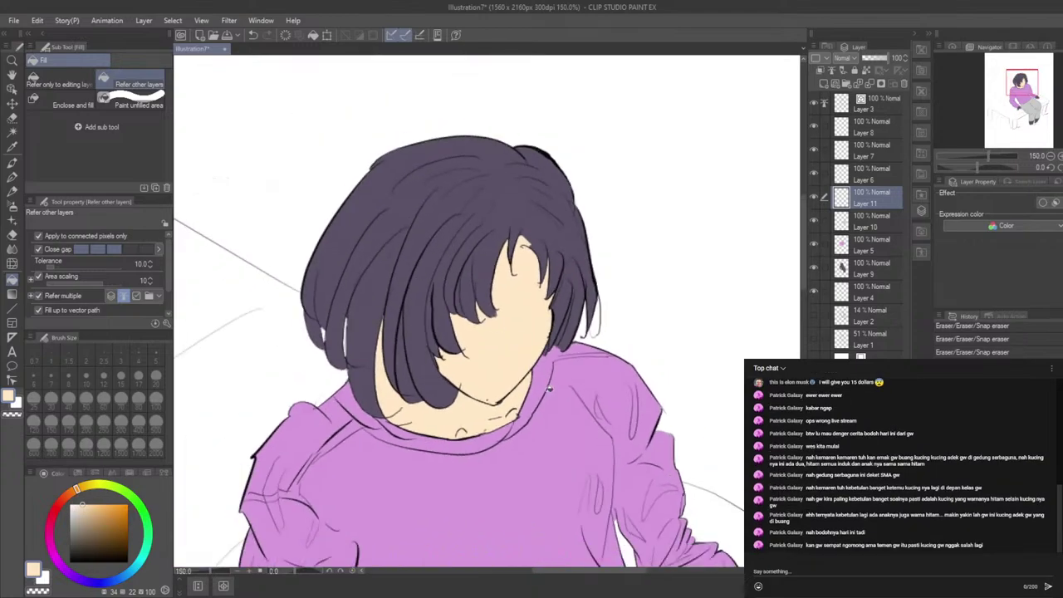
scroll(548, 388, down, 3)
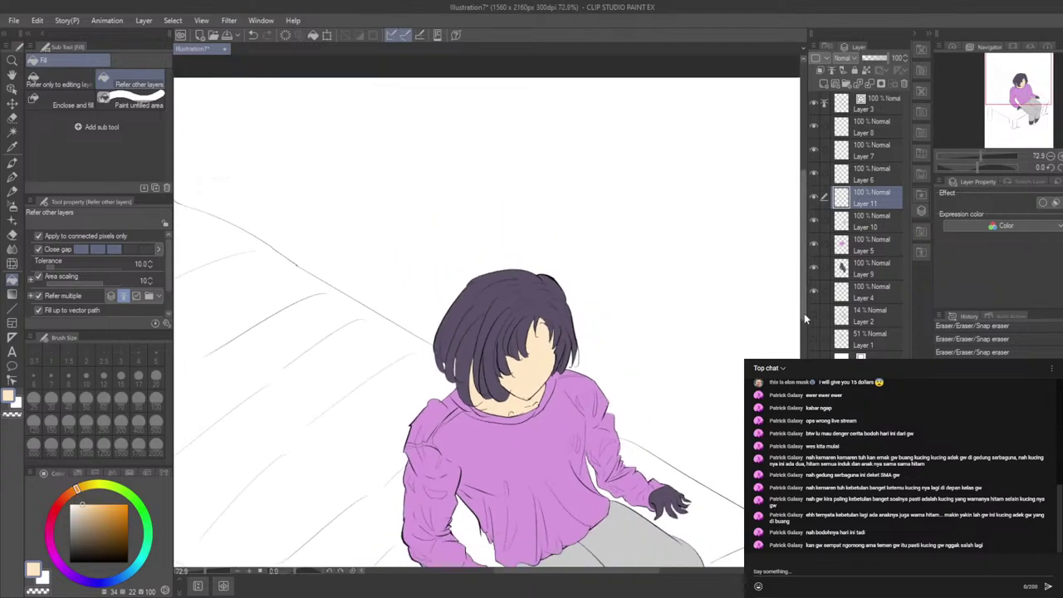
drag(803, 314, 804, 360)
click(491, 434)
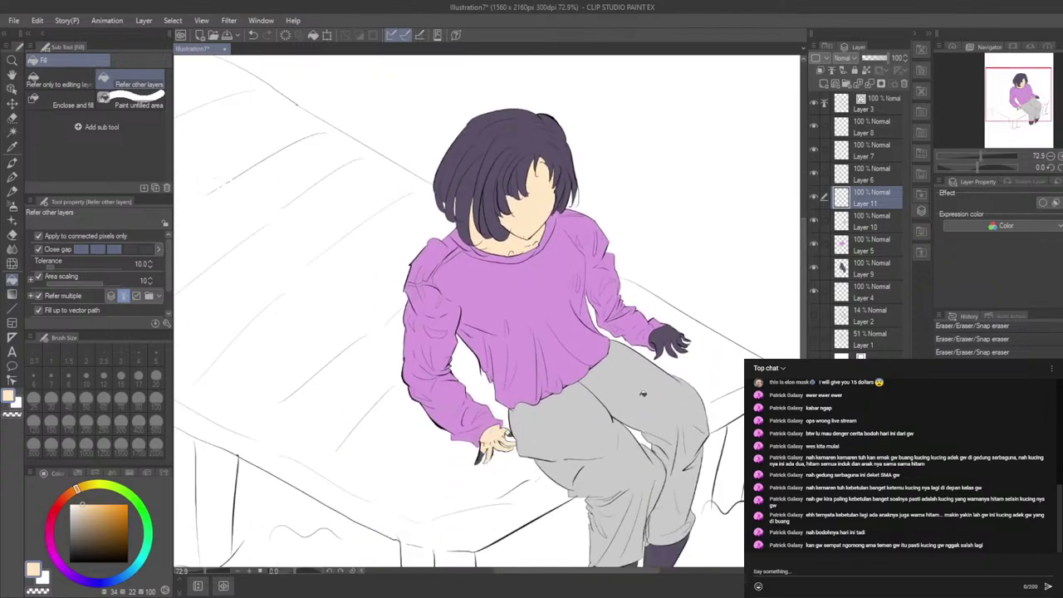
click(671, 347)
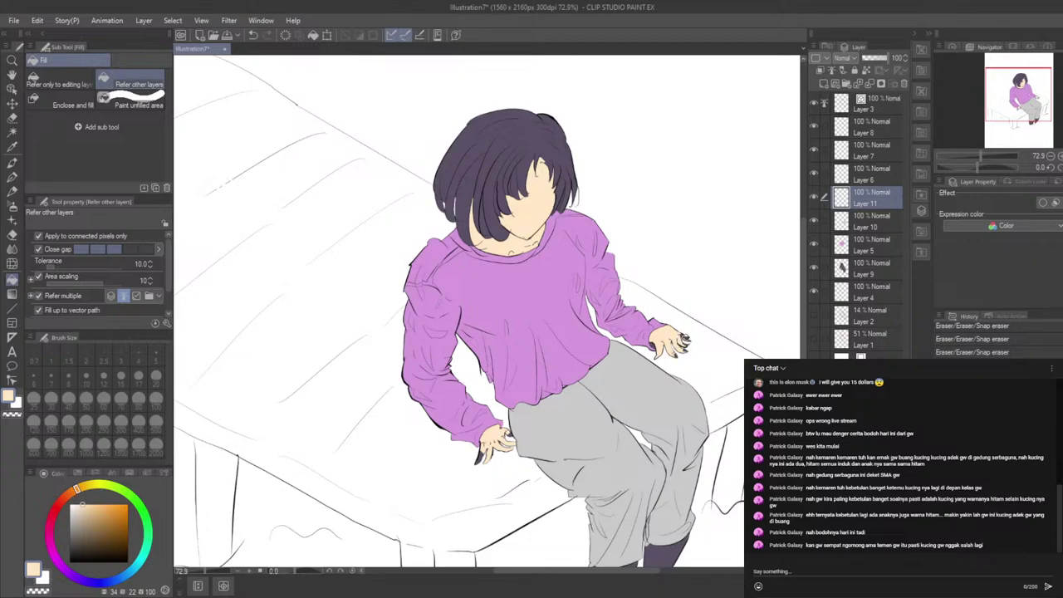
Step: Fill the remaining fingers and fingertips with the skin color, undoing unwanted fills
click(687, 342)
key(ctrl+z)
key(ctrl+z)
key(ctrl+z)
click(685, 348)
scroll(689, 347, up, 6)
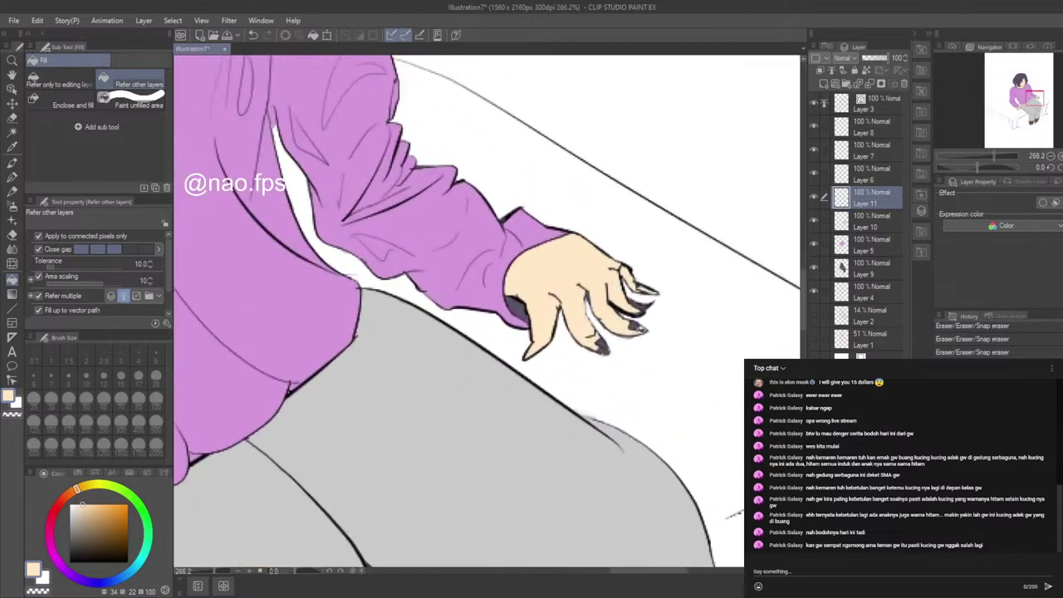
click(638, 326)
Step: Fill both lower legs with the skin color and shift the skin on Layer 11 to a pinker tone
scroll(552, 324, down, 6)
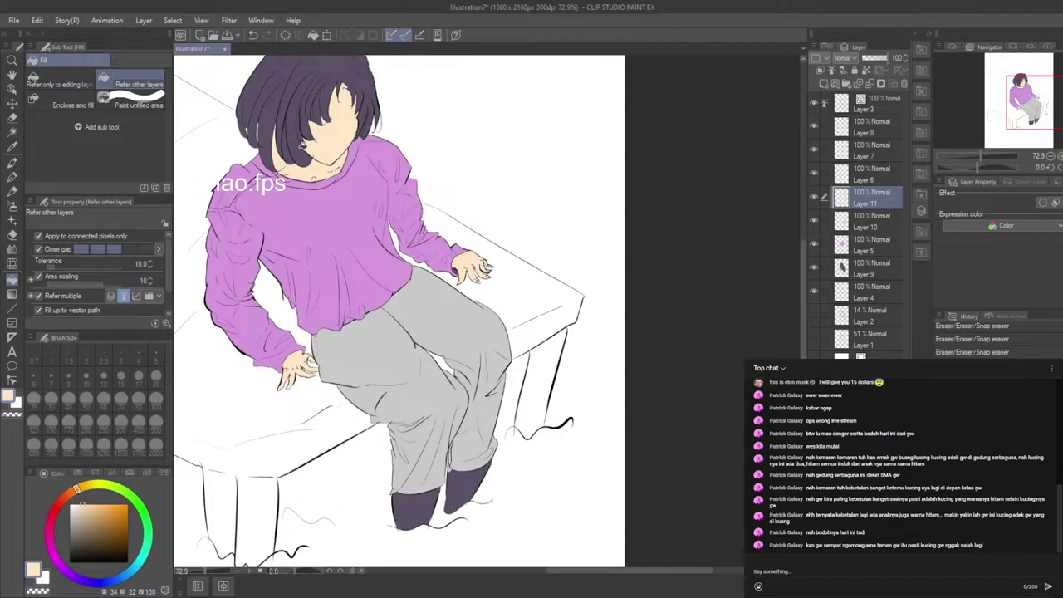
click(424, 501)
click(457, 490)
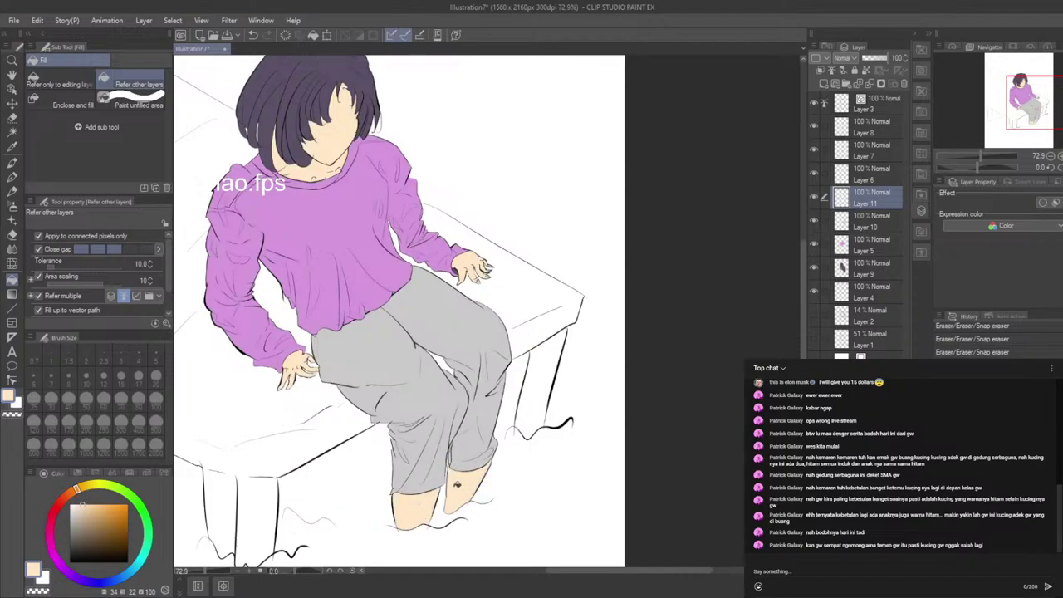
key(ctrl+s)
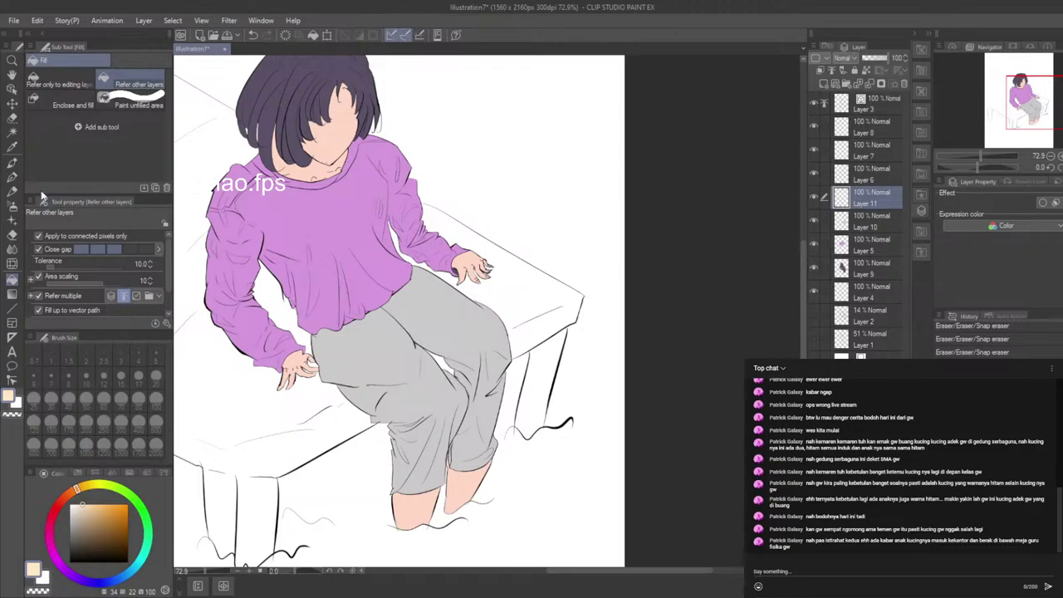
Step: Sample the pinker skin color from the face and apply it around the hands and legs with Enclose and fill
click(13, 146)
click(334, 136)
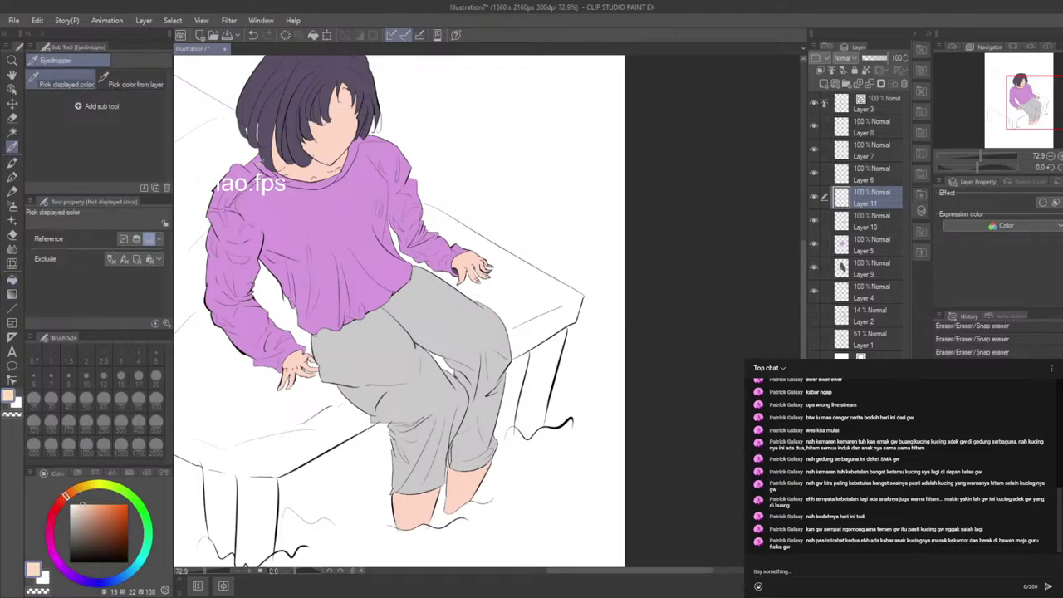
click(11, 365)
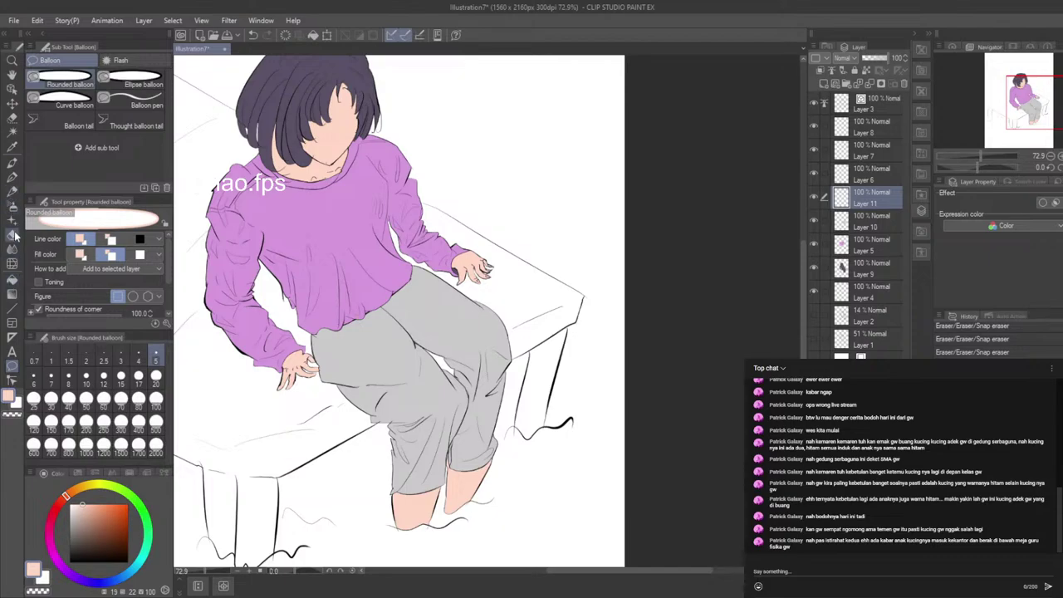
click(12, 279)
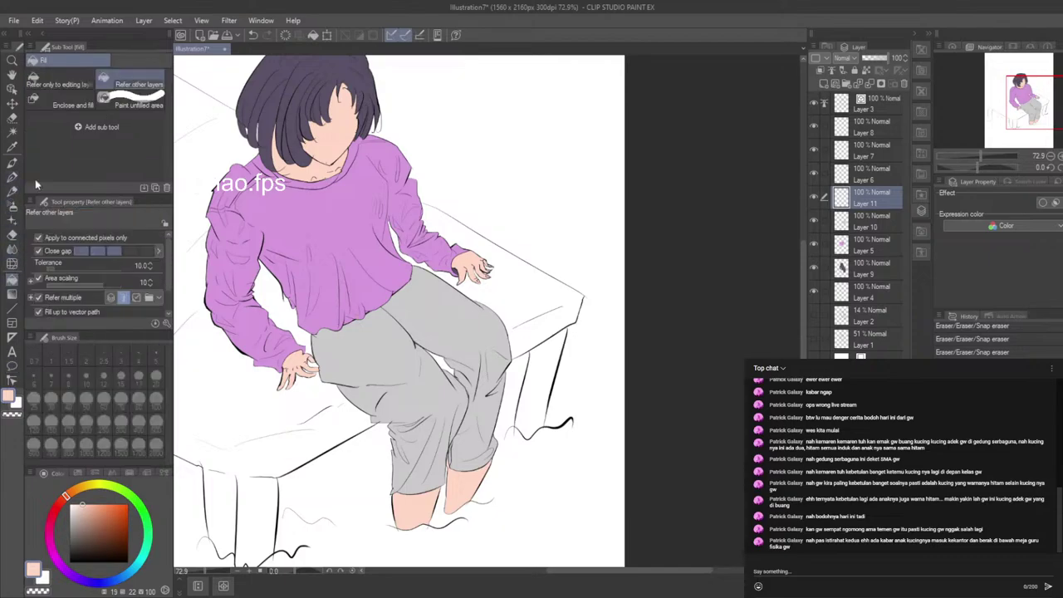
click(77, 105)
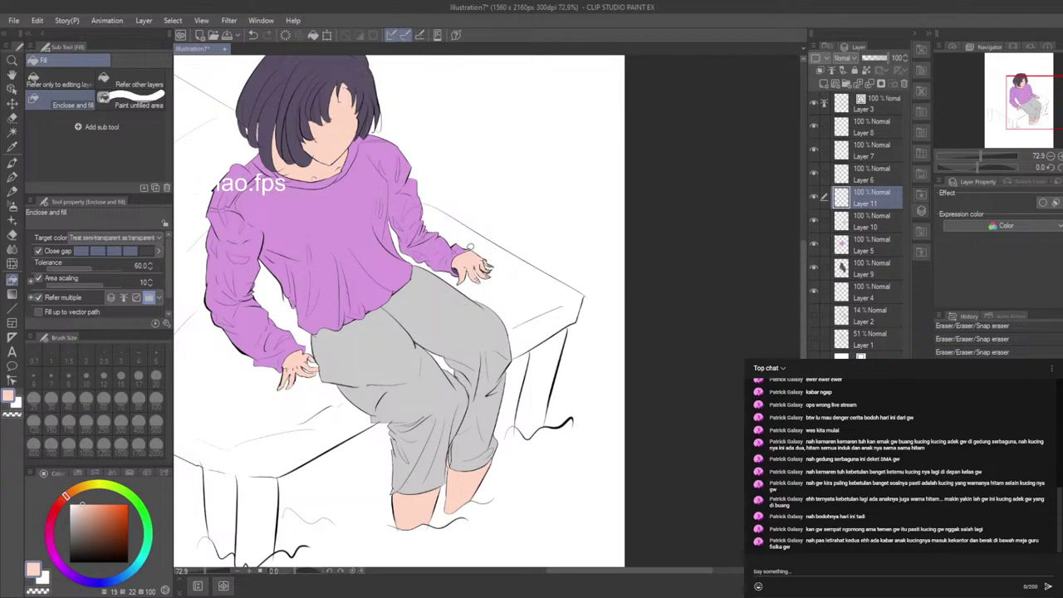
mouse_move(317, 349)
mouse_down()
mouse_move(326, 366)
mouse_move(318, 351)
mouse_up()
mouse_move(447, 431)
mouse_down()
mouse_move(378, 558)
mouse_move(514, 487)
mouse_move(391, 472)
mouse_up()
Step: Examine the skin coloring on the face, hands and legs, up close and across the whole illustration
scroll(414, 492, down, 3)
scroll(319, 198, up, 10)
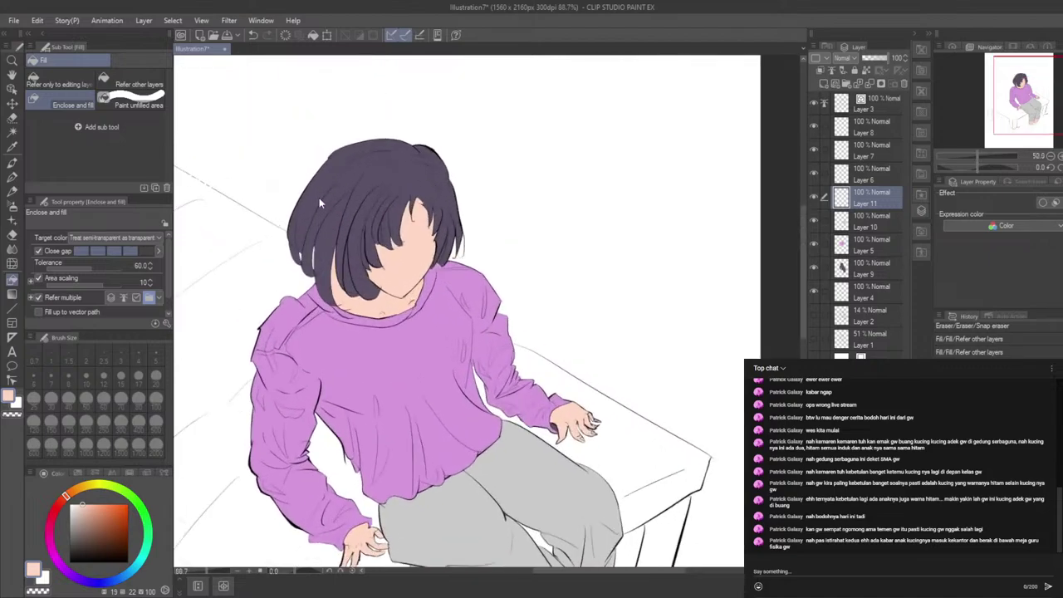
scroll(423, 249, up, 2)
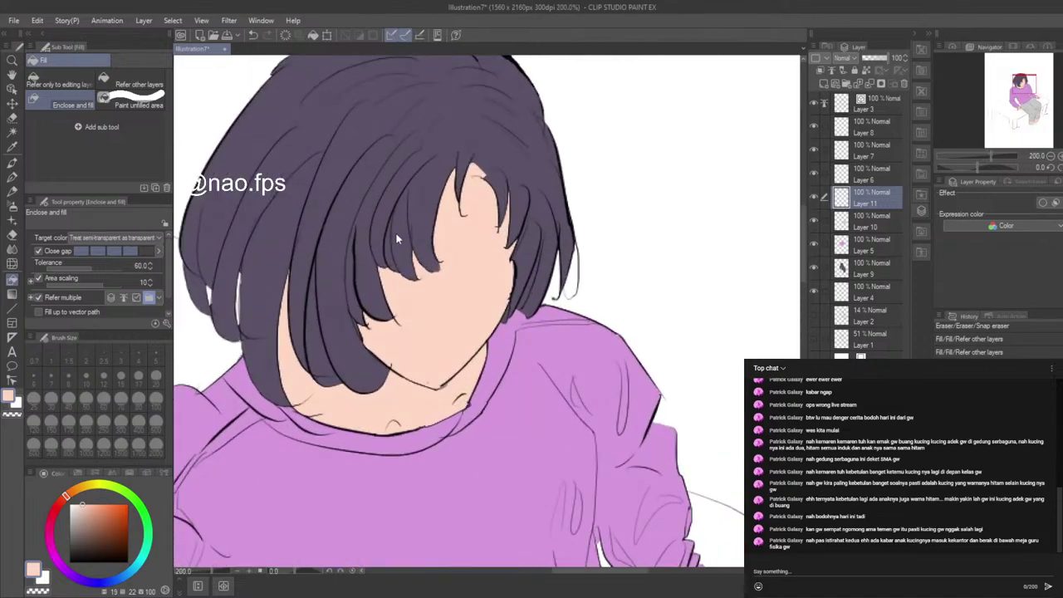
scroll(396, 240, down, 5)
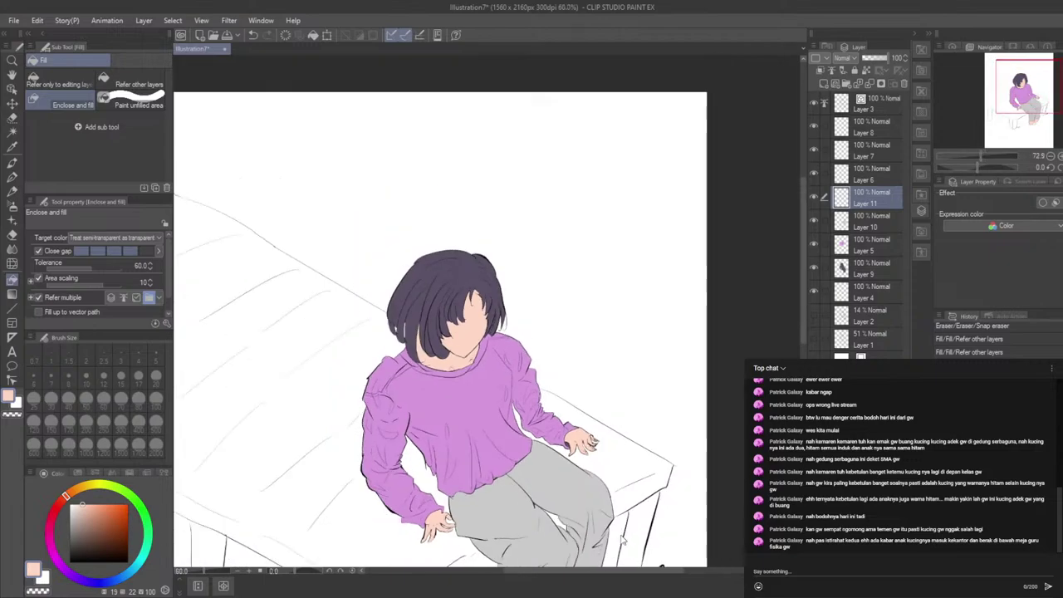
scroll(387, 176, down, 4)
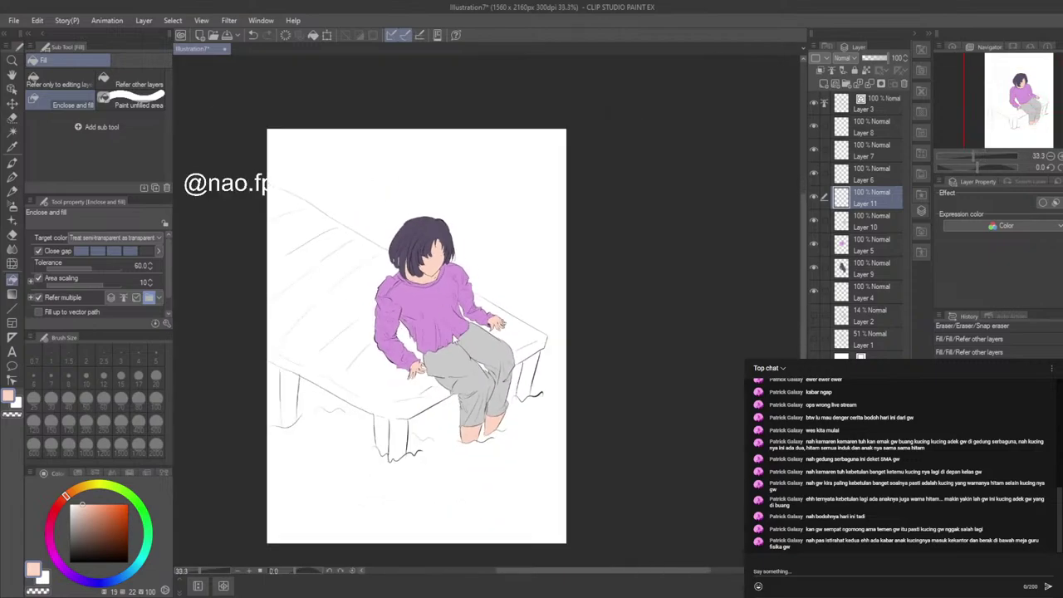
scroll(404, 367, up, 2)
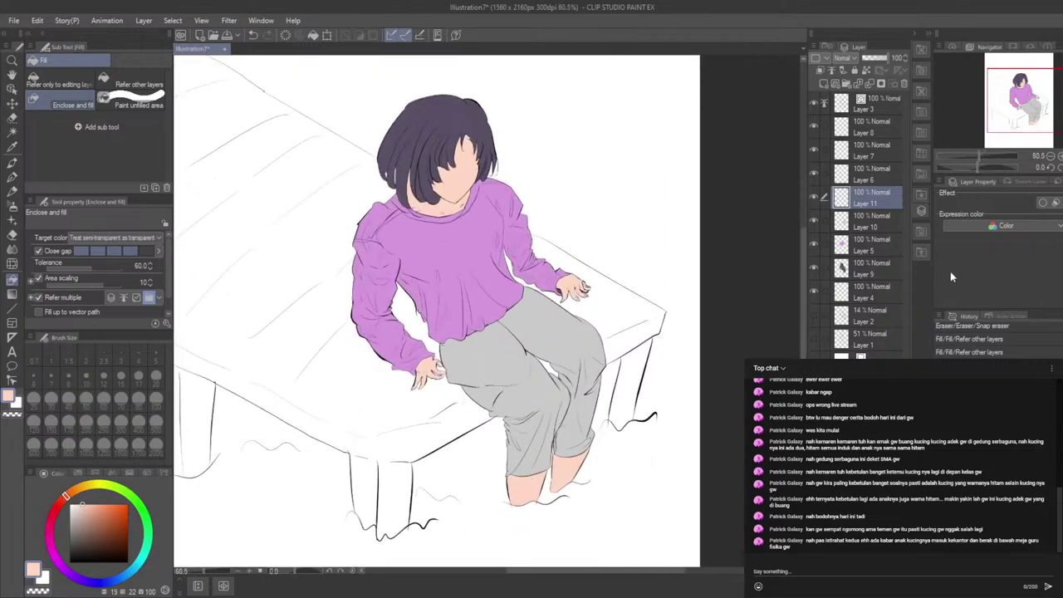
Step: Draw the visible eye on the face on Layer 3 using the Mapping pen in black at size 10
click(856, 179)
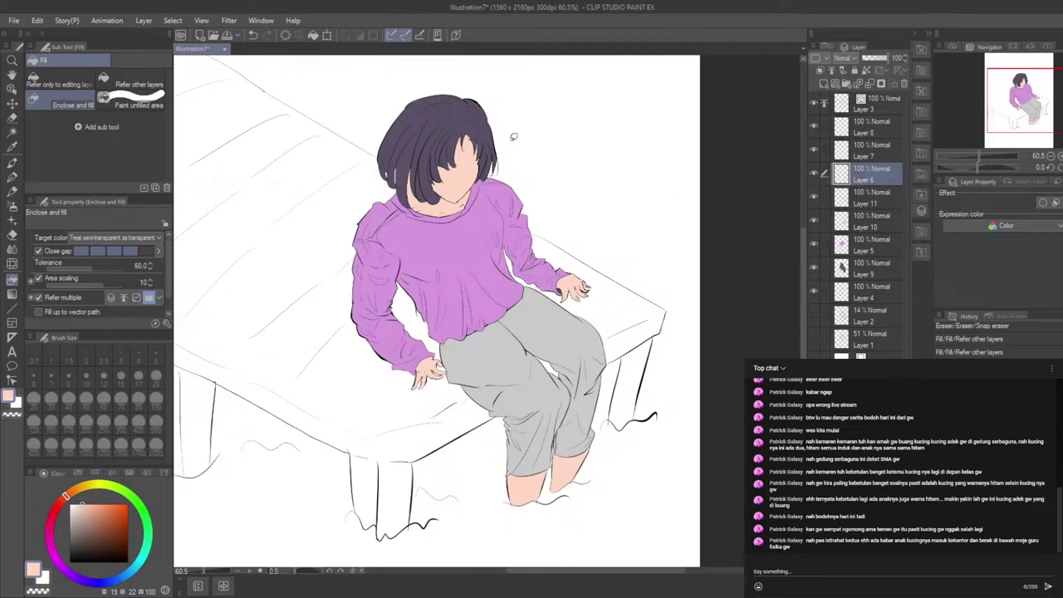
scroll(408, 86, up, 3)
scroll(687, 447, down, 2)
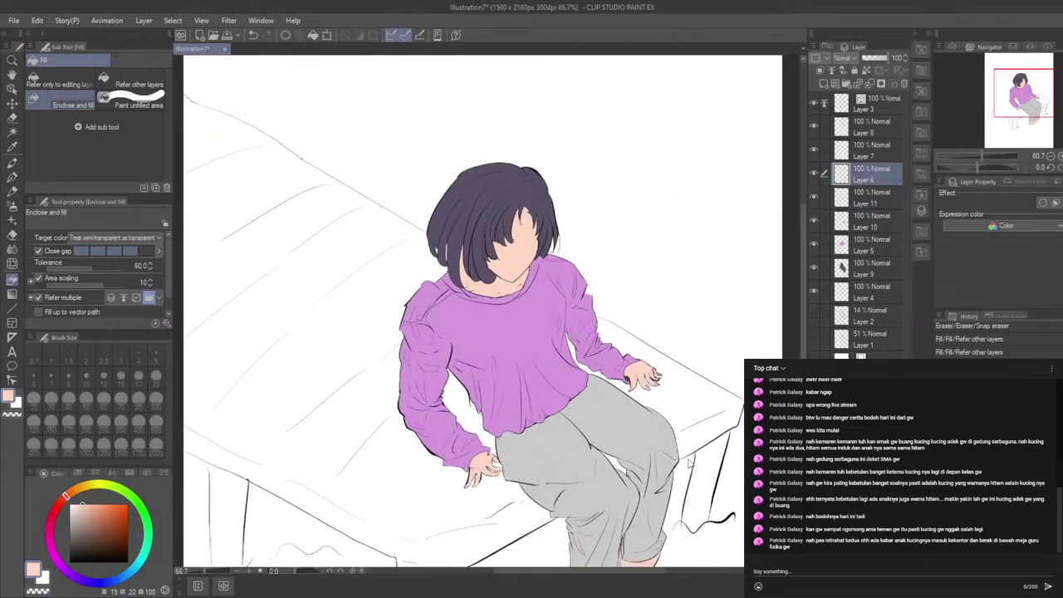
scroll(502, 163, up, 3)
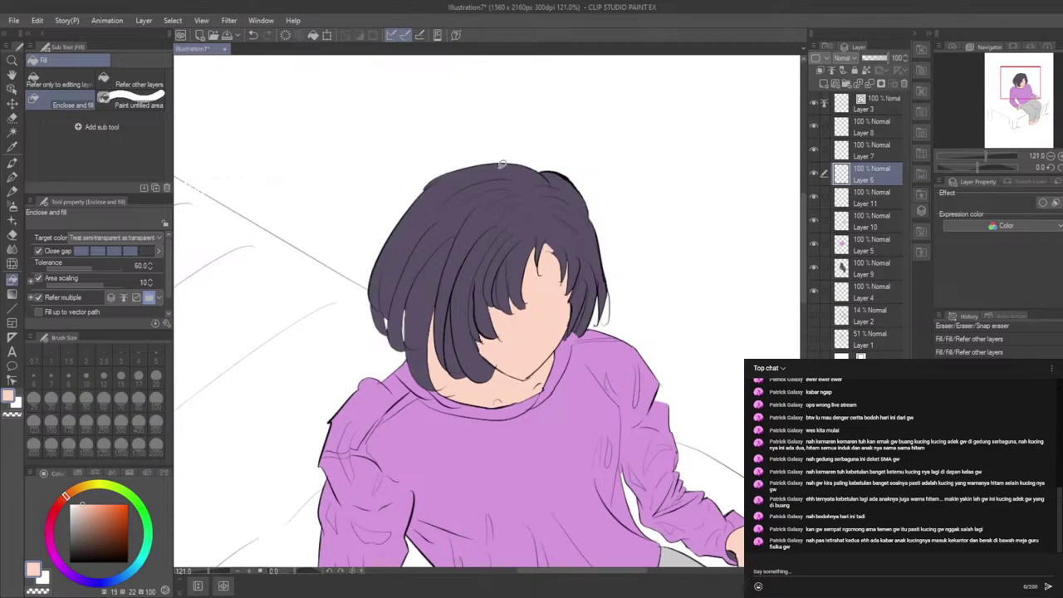
scroll(505, 172, up, 1)
click(844, 108)
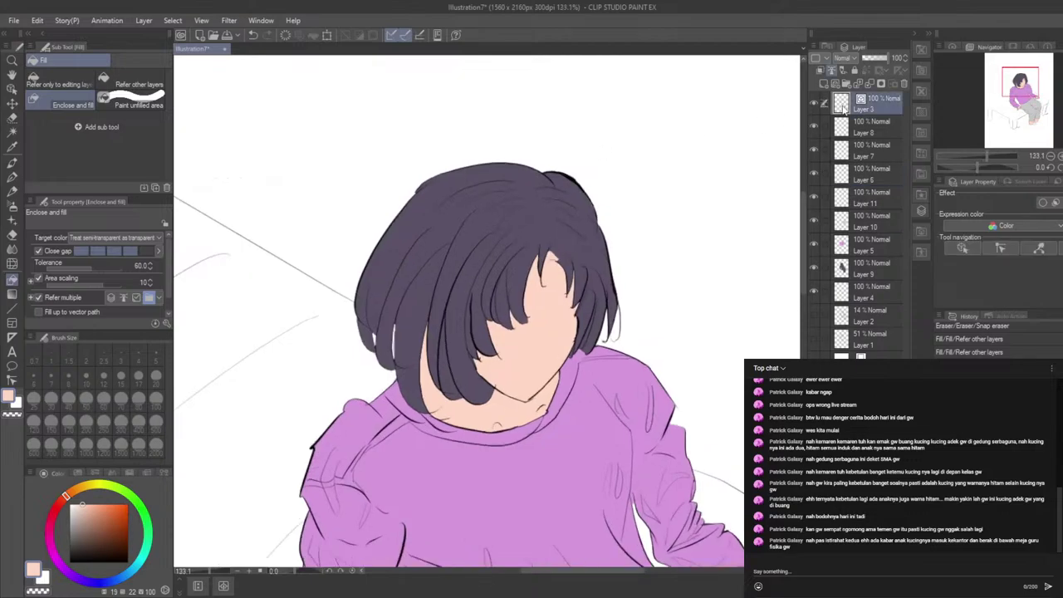
click(13, 176)
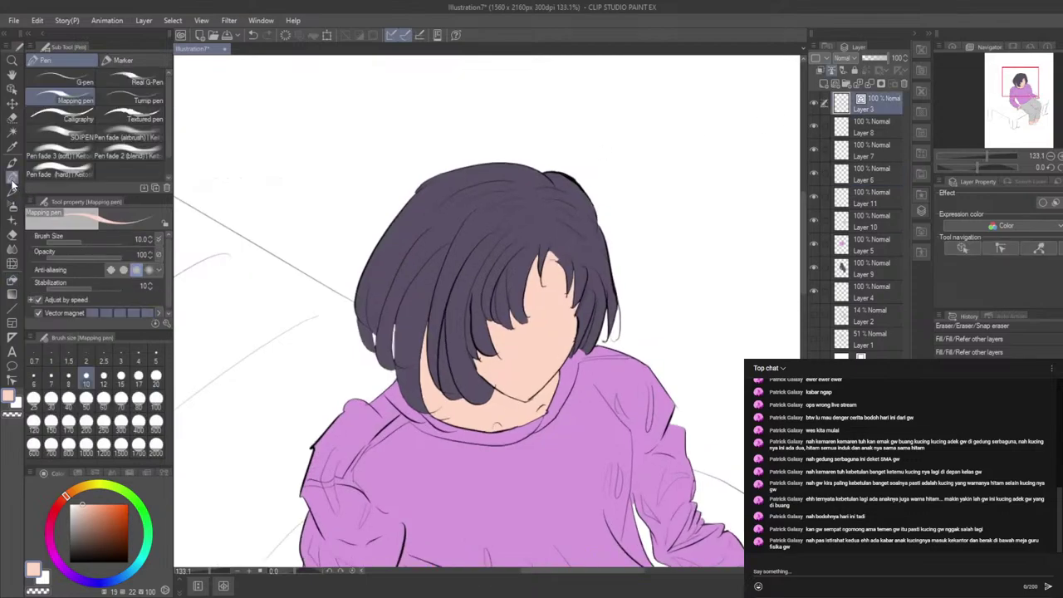
click(70, 561)
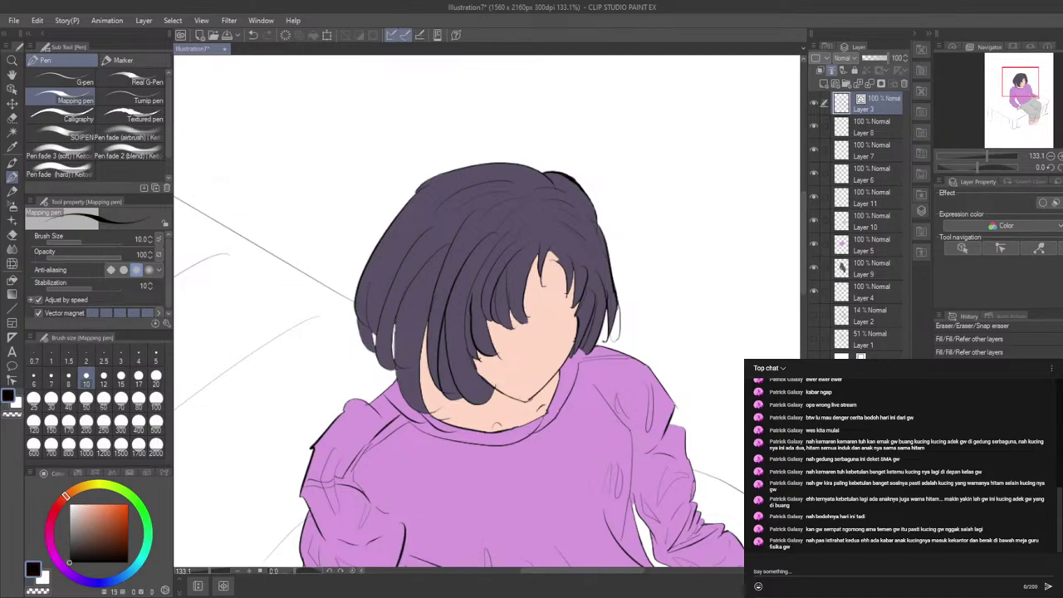
scroll(436, 428, up, 5)
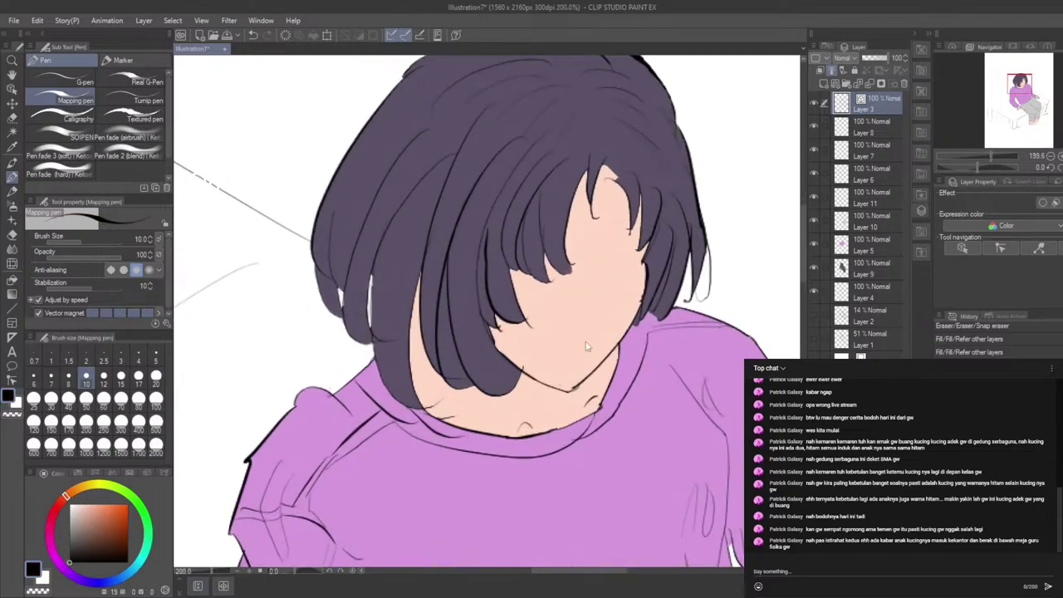
scroll(759, 169, up, 3)
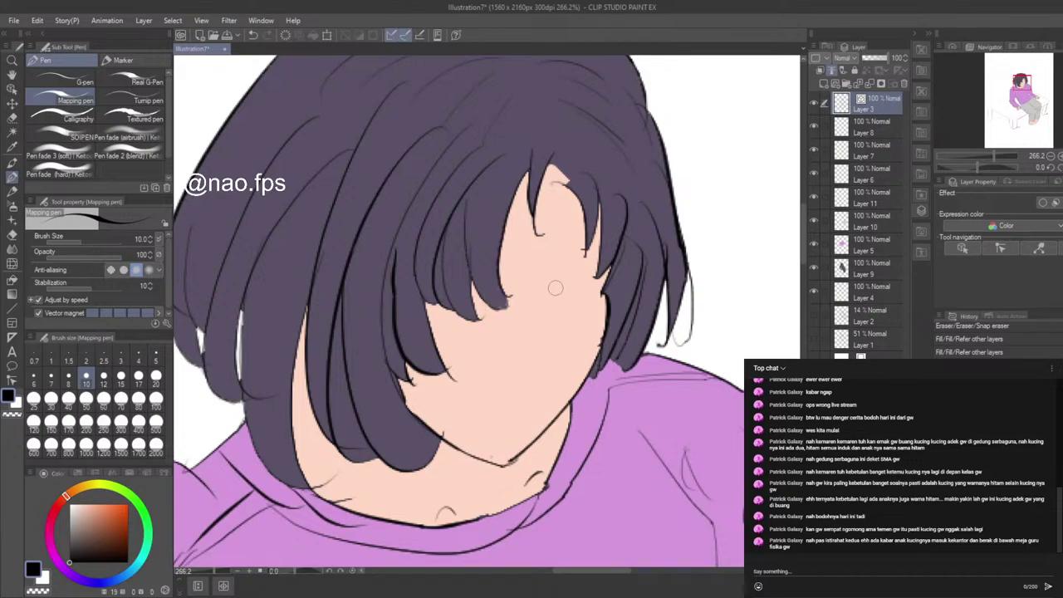
mouse_move(546, 289)
mouse_down()
mouse_move(604, 278)
mouse_move(571, 304)
mouse_move(591, 290)
mouse_move(589, 301)
mouse_up()
key(ctrl+z)
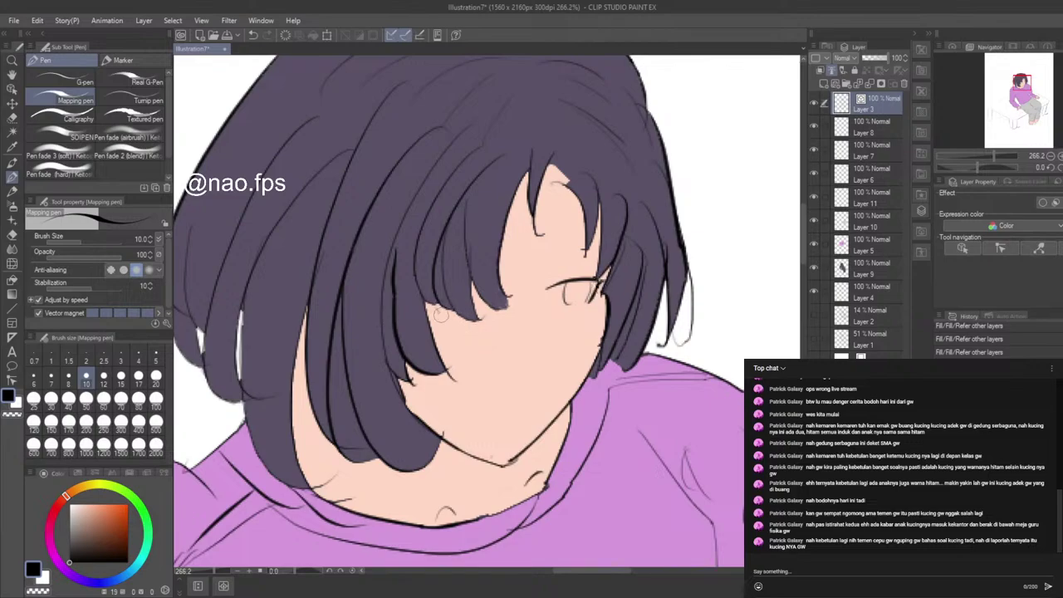
Step: Draw a thin nose line running down the middle of the face, redoing the stroke once
drag(511, 304, 517, 349)
key(ctrl+z)
drag(512, 306, 511, 363)
Step: Try a wide, smiling mouth below the nose and undo its strokes
drag(505, 405, 513, 405)
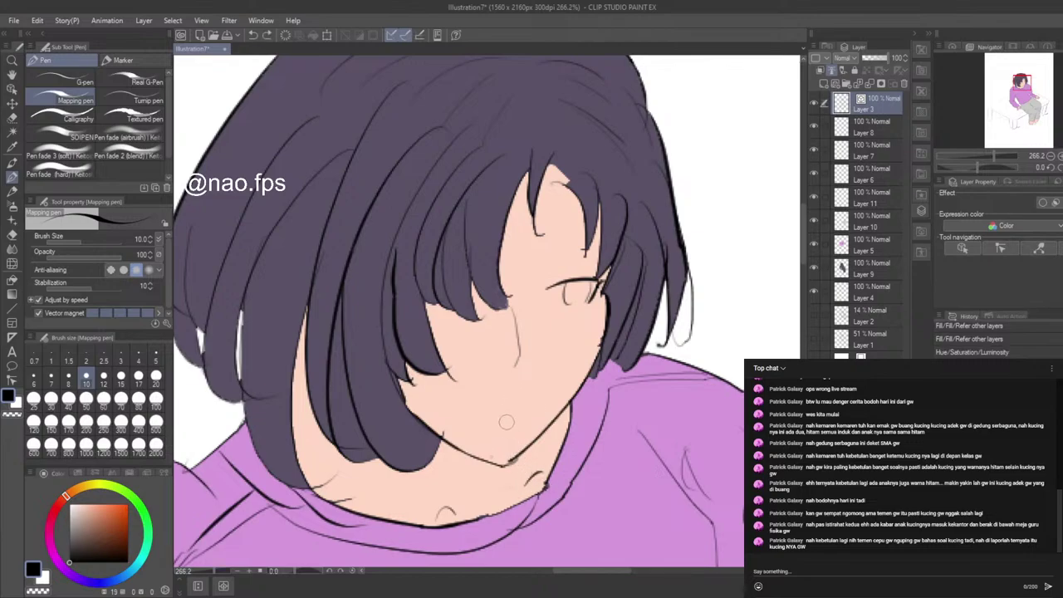
mouse_move(509, 419)
mouse_down()
mouse_move(530, 417)
mouse_move(544, 386)
mouse_move(496, 407)
mouse_move(538, 408)
mouse_up()
key(ctrl+z)
key(ctrl+z)
key(ctrl+z)
key(ctrl+z)
key(ctrl+z)
scroll(545, 399, down, 4)
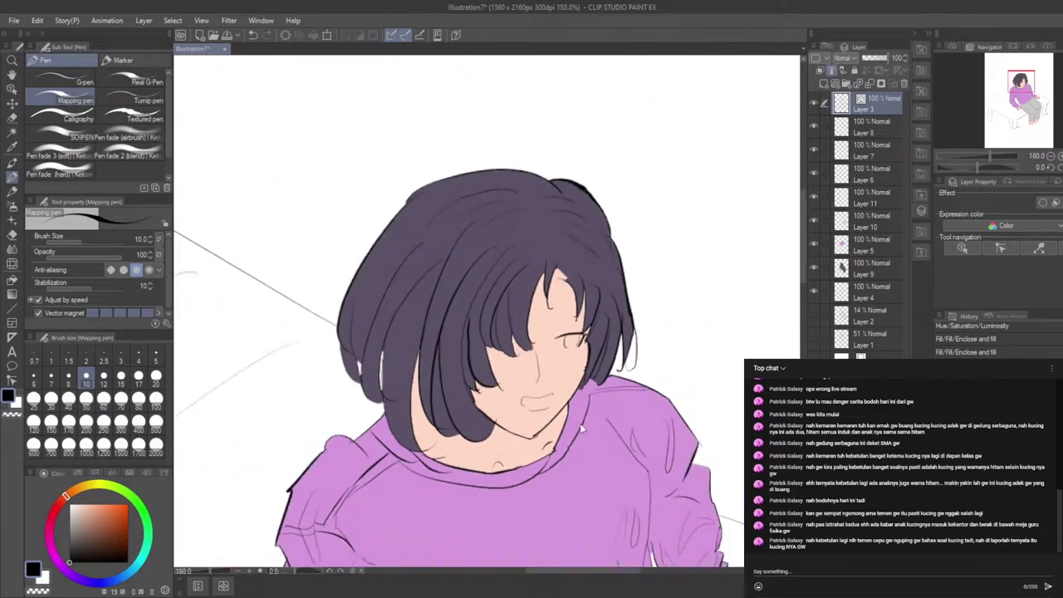
scroll(588, 428, up, 5)
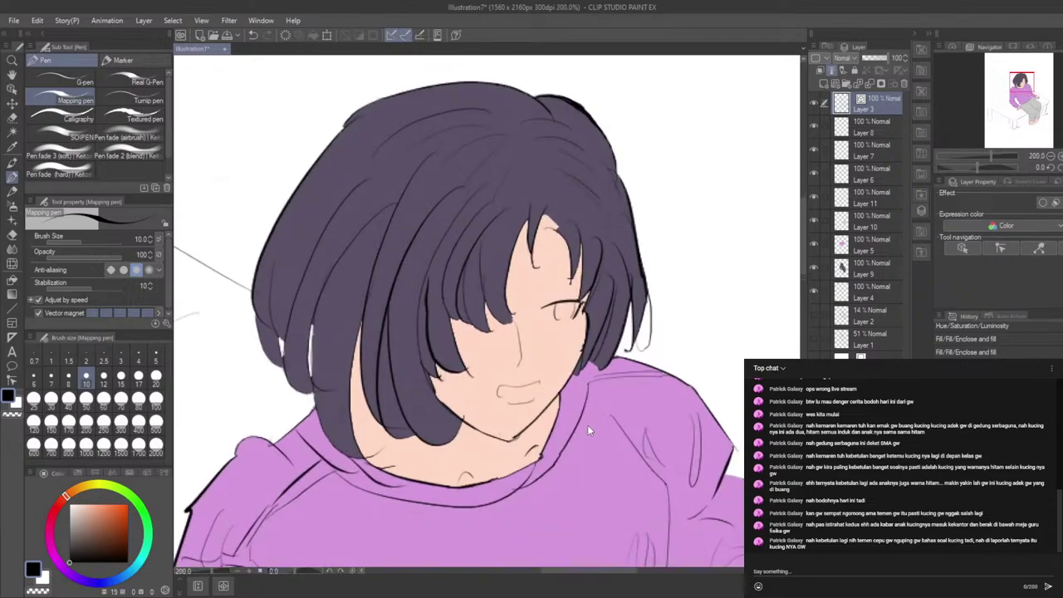
key(ctrl+z)
key(ctrl+z)
key(ctrl+z)
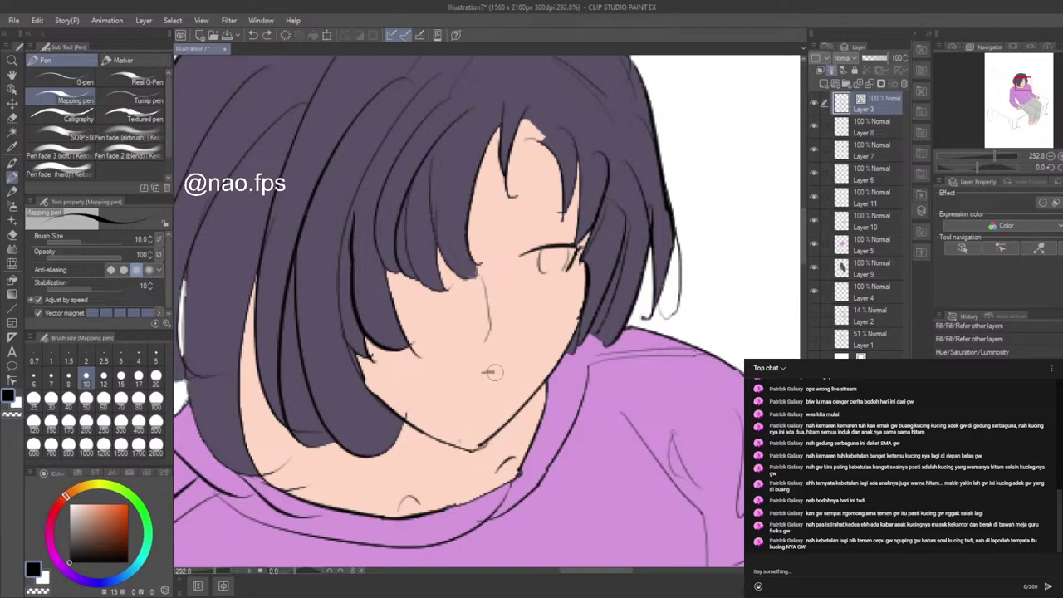
Step: Try several short line strokes for a small mouth below the nose, undoing them
drag(485, 387, 499, 388)
key(ctrl+z)
key(ctrl+z)
mouse_move(483, 400)
mouse_down()
mouse_move(502, 390)
mouse_move(487, 399)
mouse_up()
key(ctrl+z)
key(ctrl+z)
scroll(490, 407, down, 3)
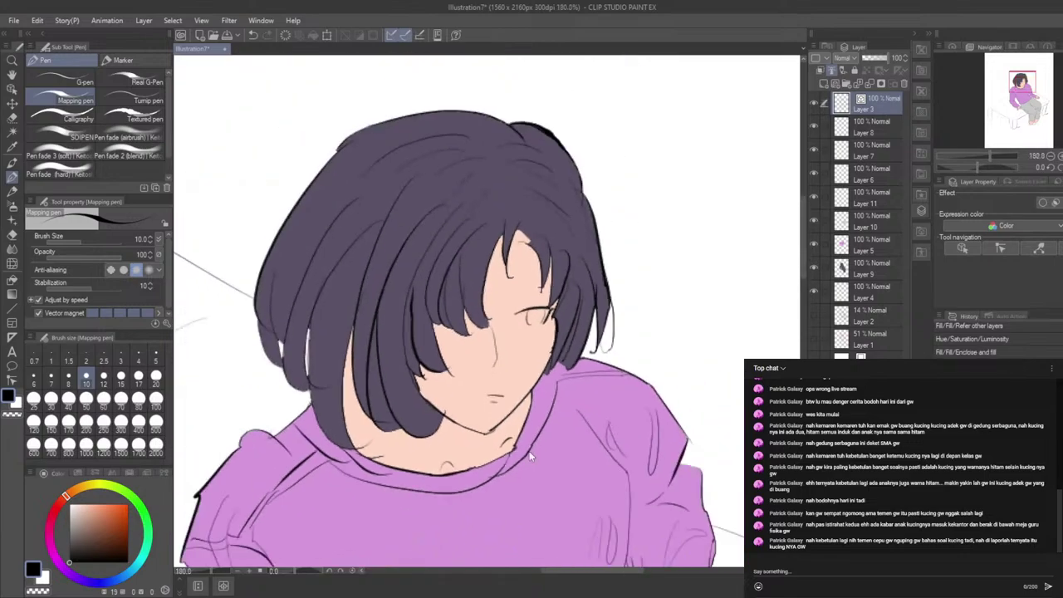
scroll(506, 432, up, 2)
key(ctrl+z)
key(ctrl+z)
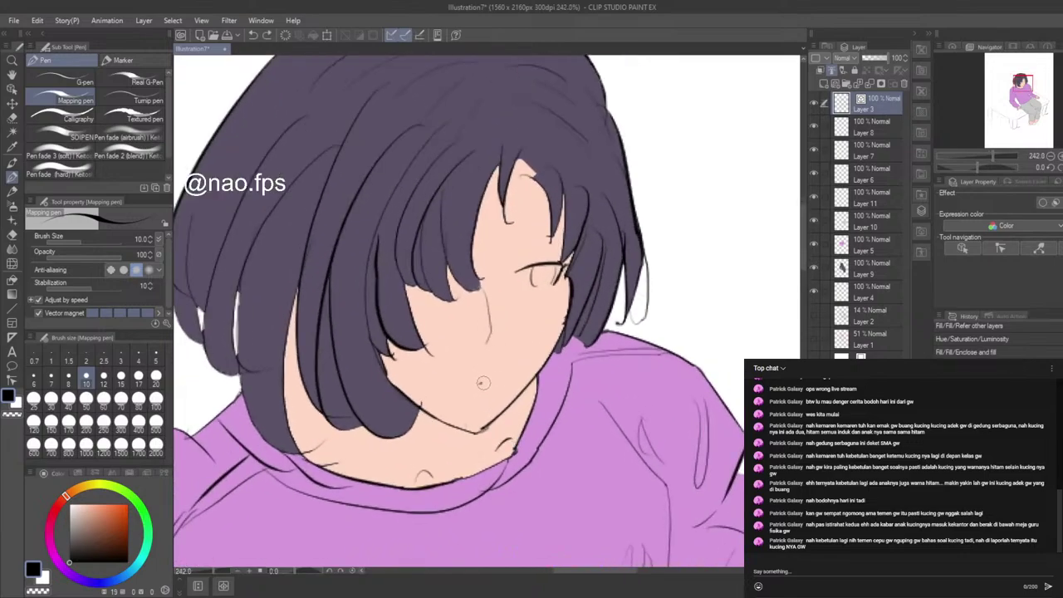
mouse_move(480, 383)
mouse_down()
mouse_move(501, 382)
mouse_move(496, 391)
mouse_up()
scroll(496, 395, down, 4)
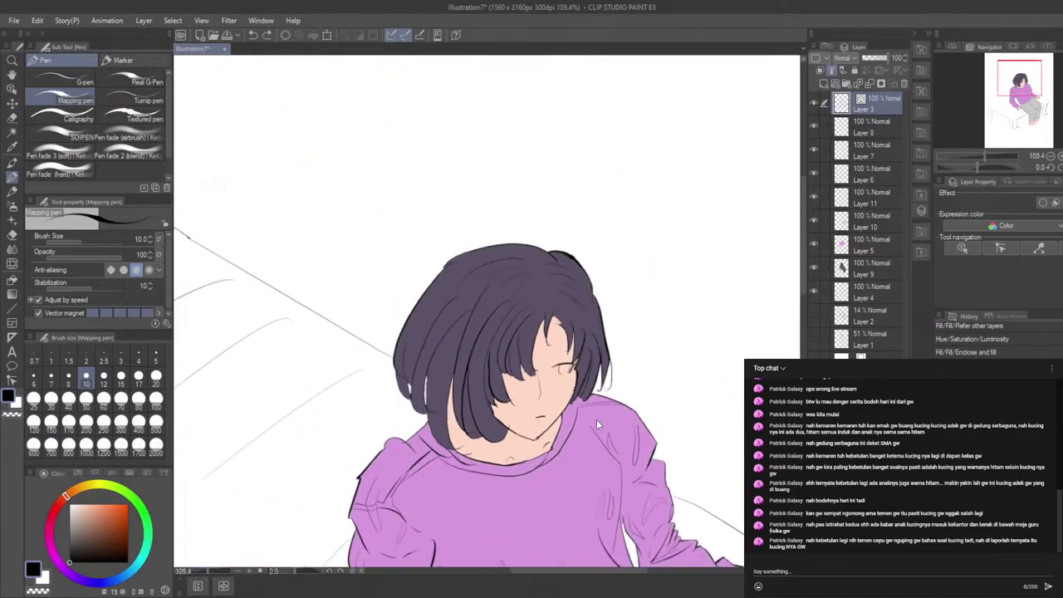
scroll(542, 421, up, 3)
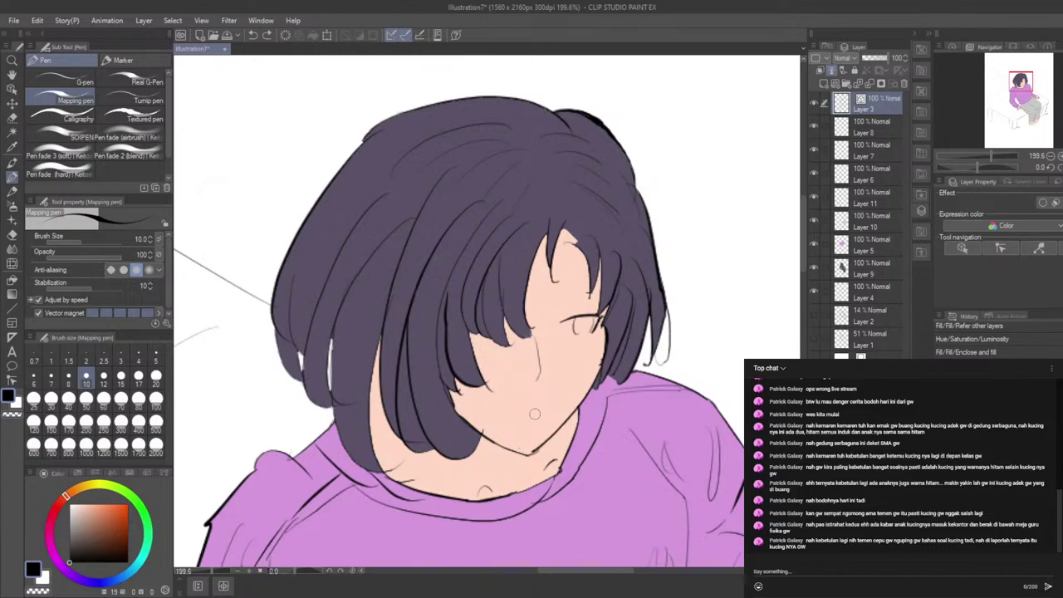
Step: Draw the mouth as a tiny black dot below the nose and darken it
click(535, 415)
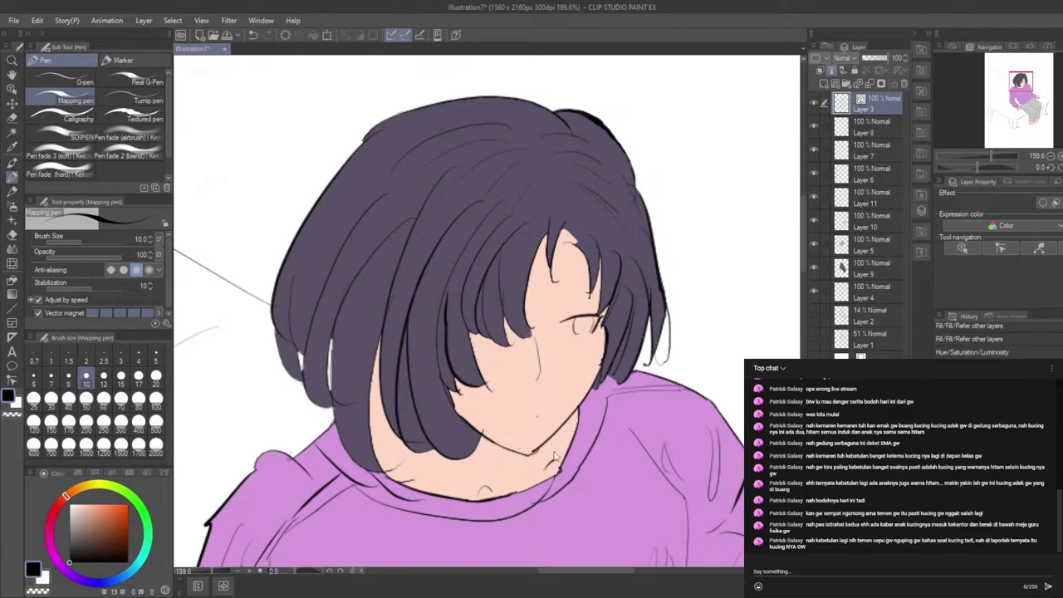
scroll(471, 369, down, 3)
scroll(407, 224, down, 3)
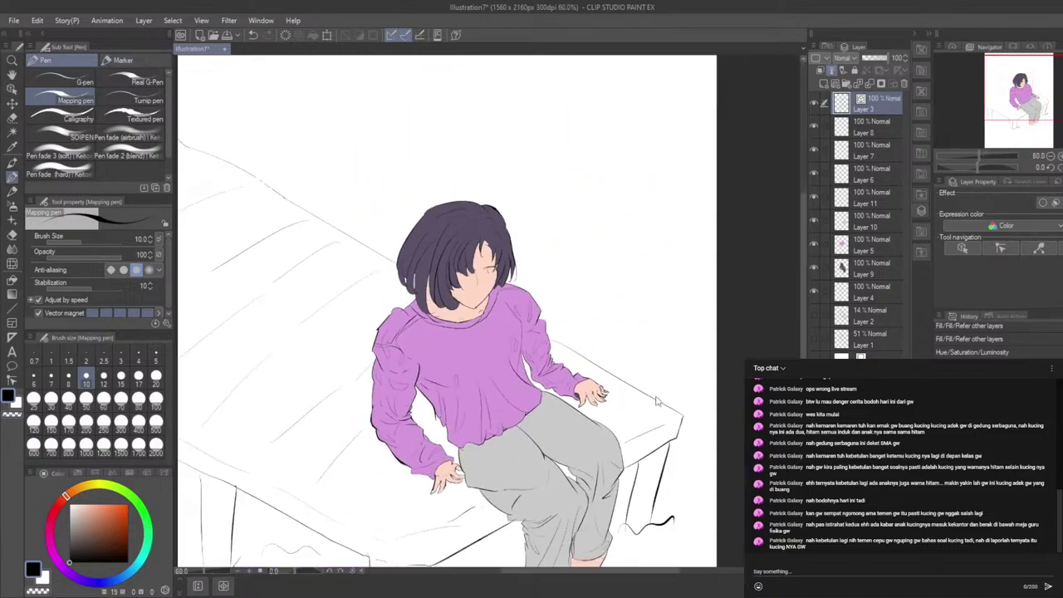
scroll(656, 402, up, 4)
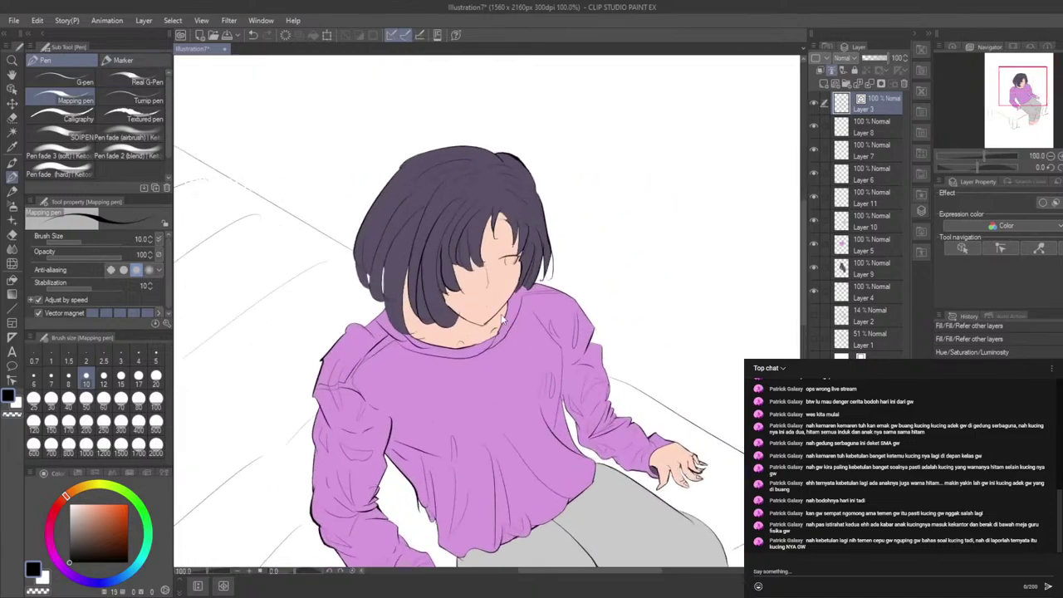
scroll(502, 318, up, 5)
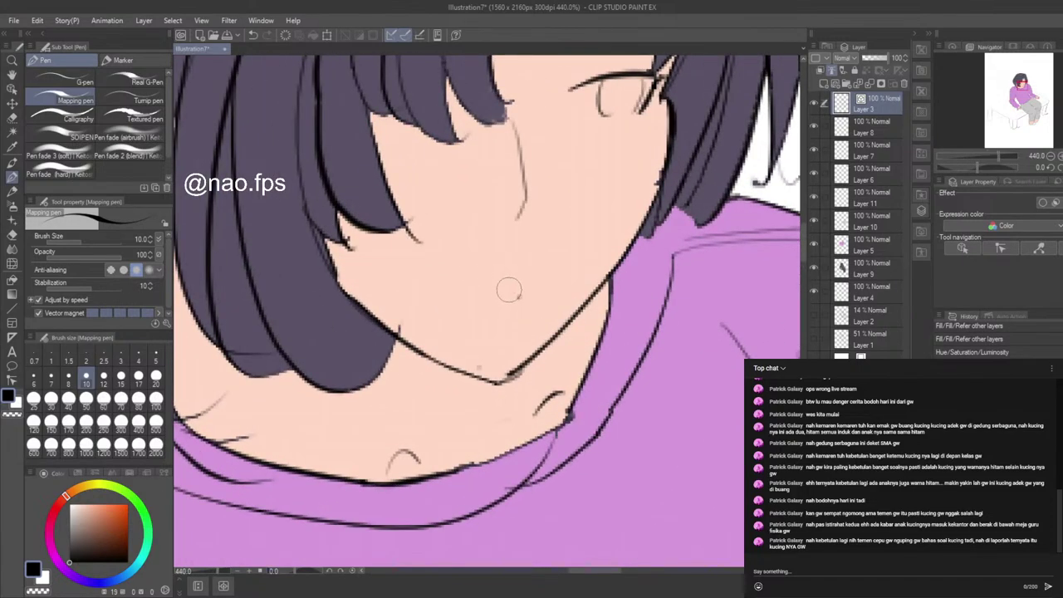
click(518, 299)
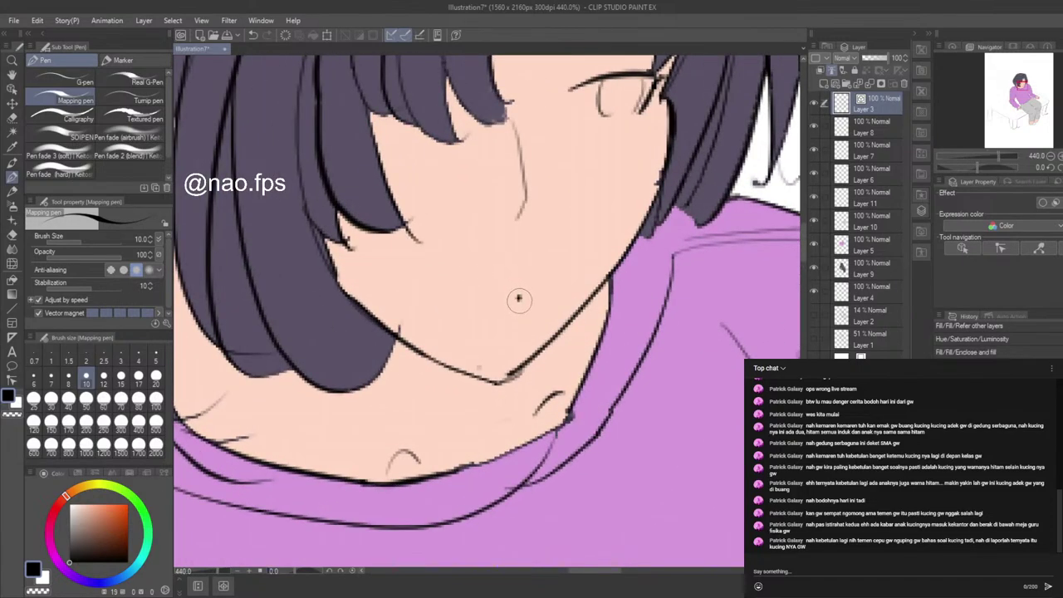
scroll(449, 196, down, 5)
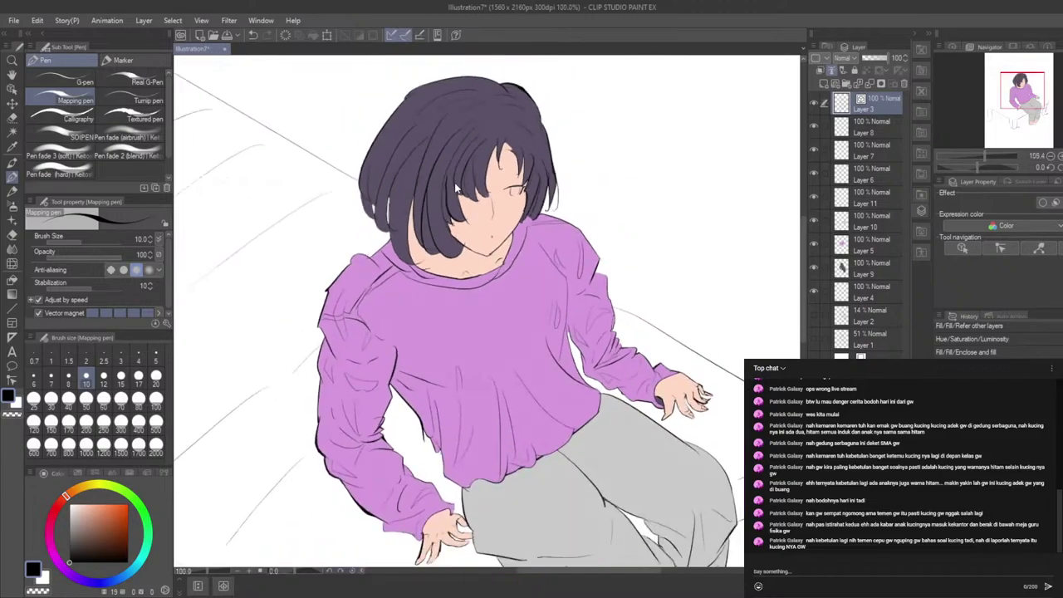
Step: Examine the whole character and compare it with the hair color on Layer 9 hidden and shown
scroll(456, 190, down, 2)
scroll(554, 183, down, 2)
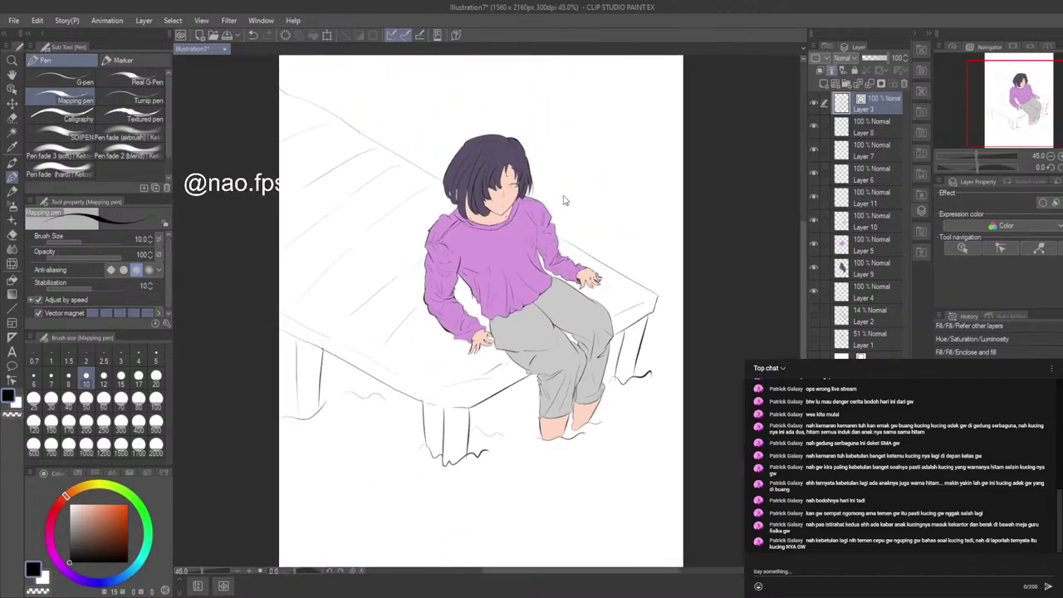
scroll(499, 166, up, 3)
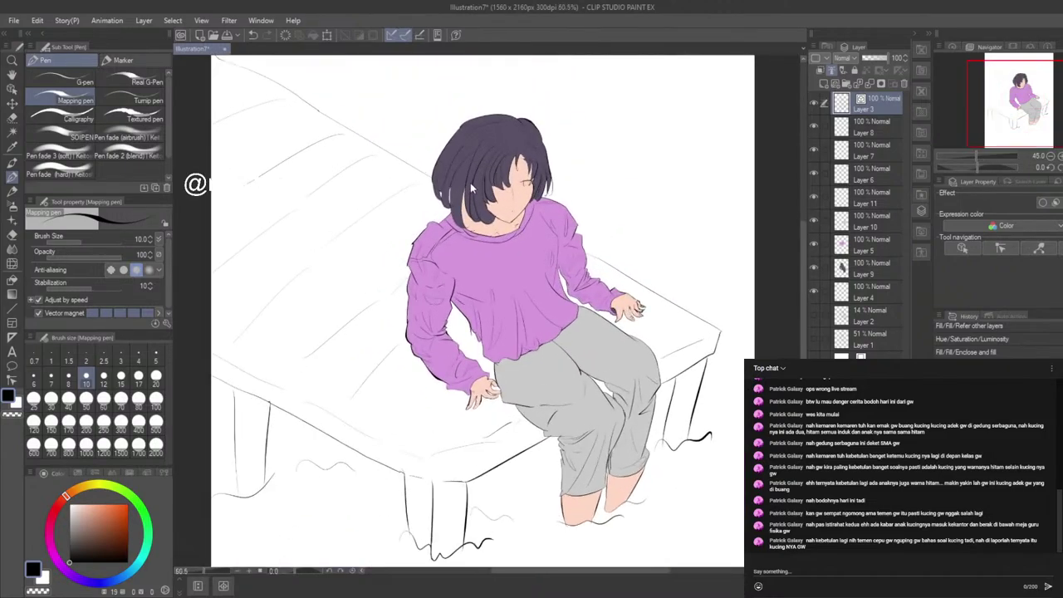
scroll(727, 535, down, 2)
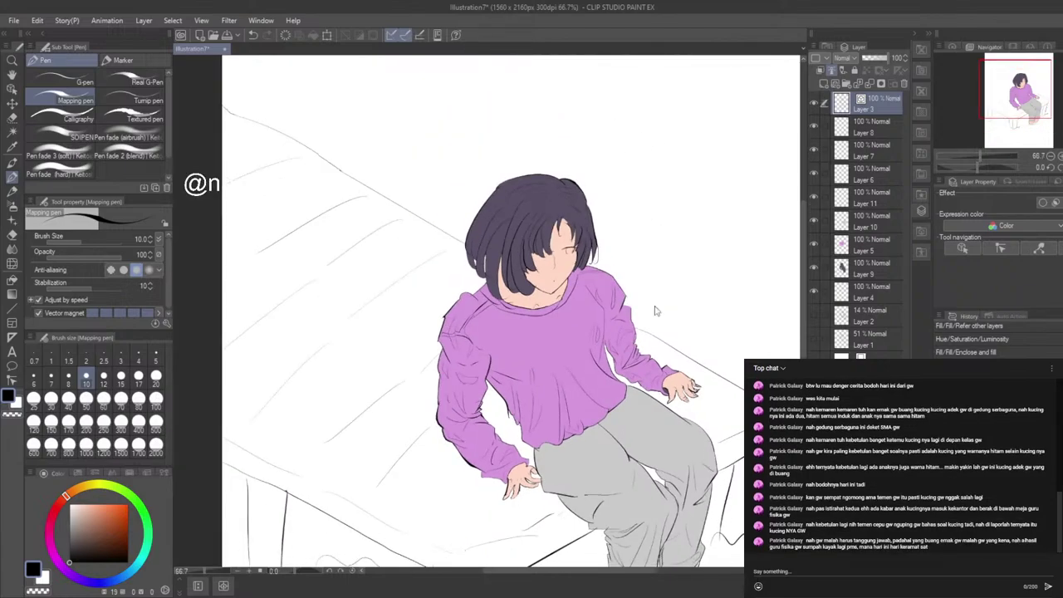
scroll(532, 148, up, 3)
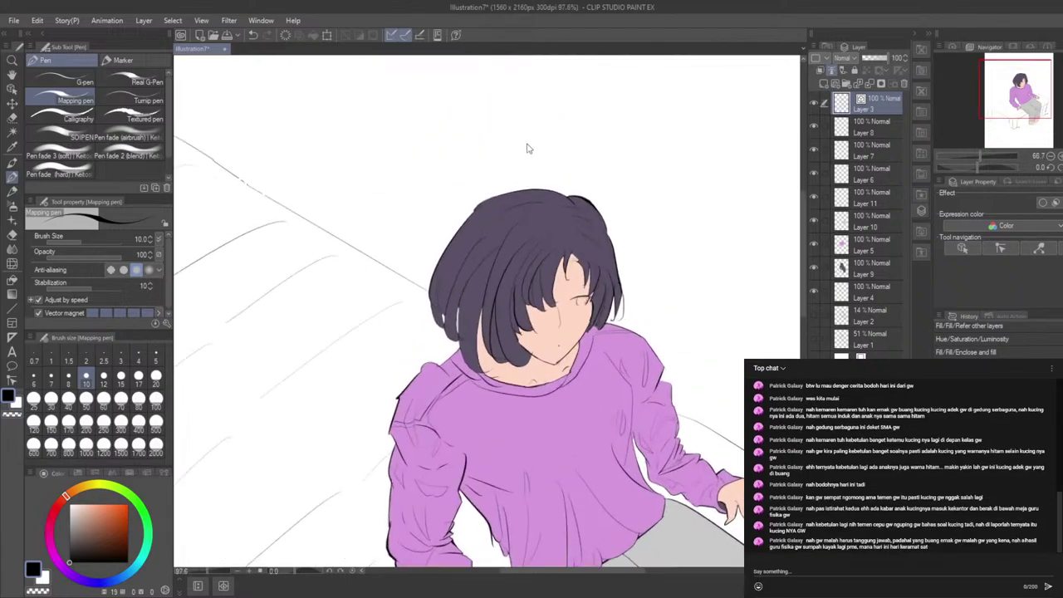
click(816, 269)
click(817, 271)
click(818, 274)
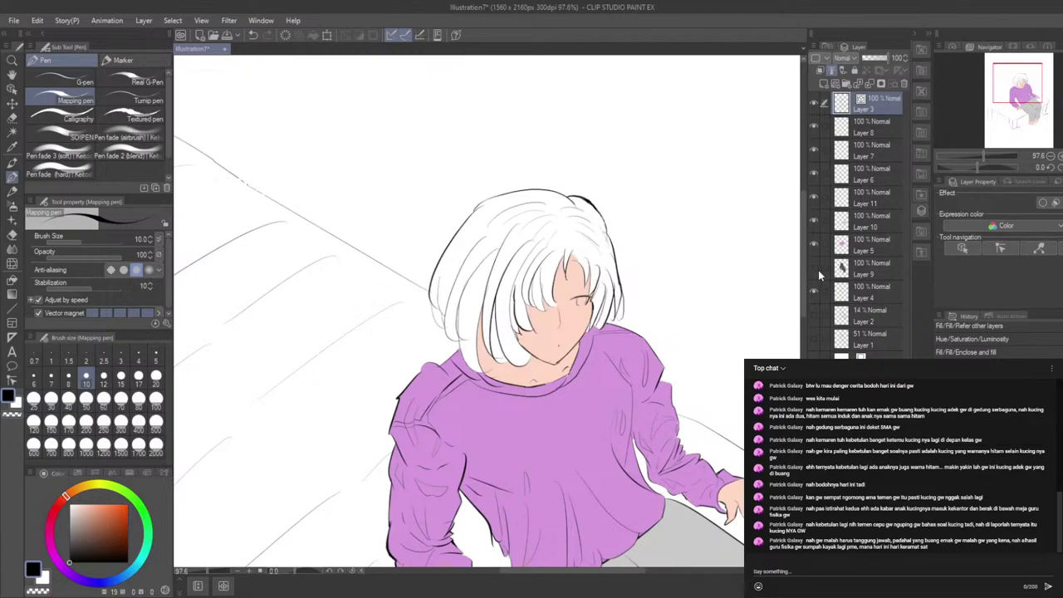
click(821, 274)
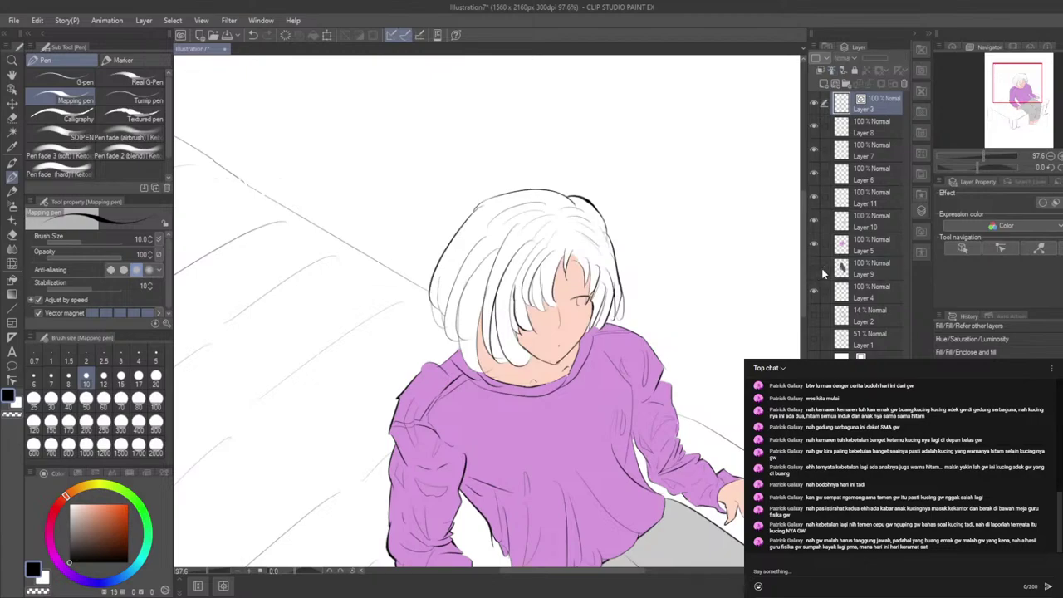
click(816, 269)
click(816, 271)
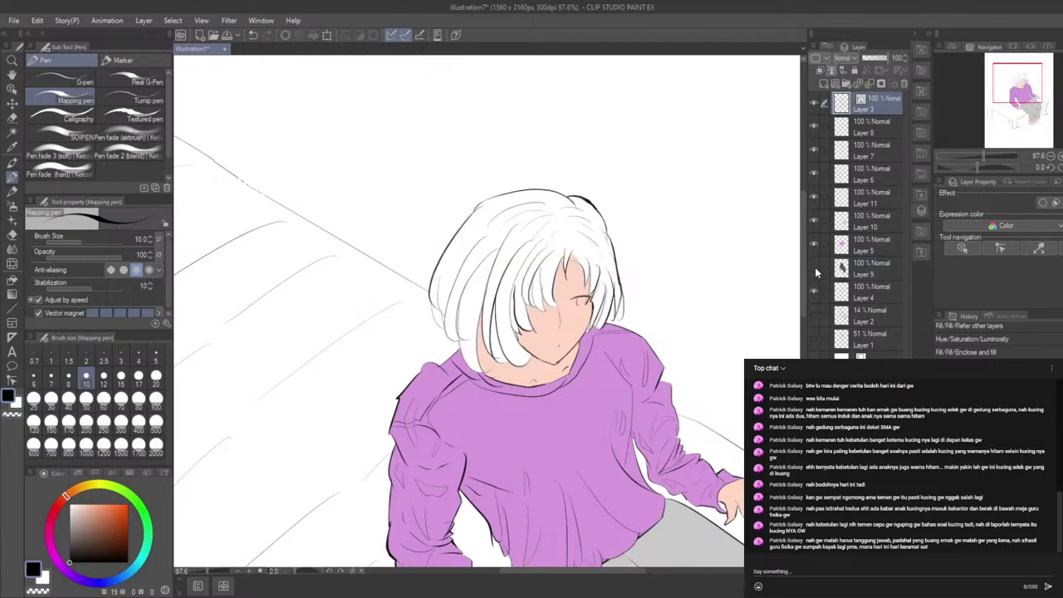
click(816, 271)
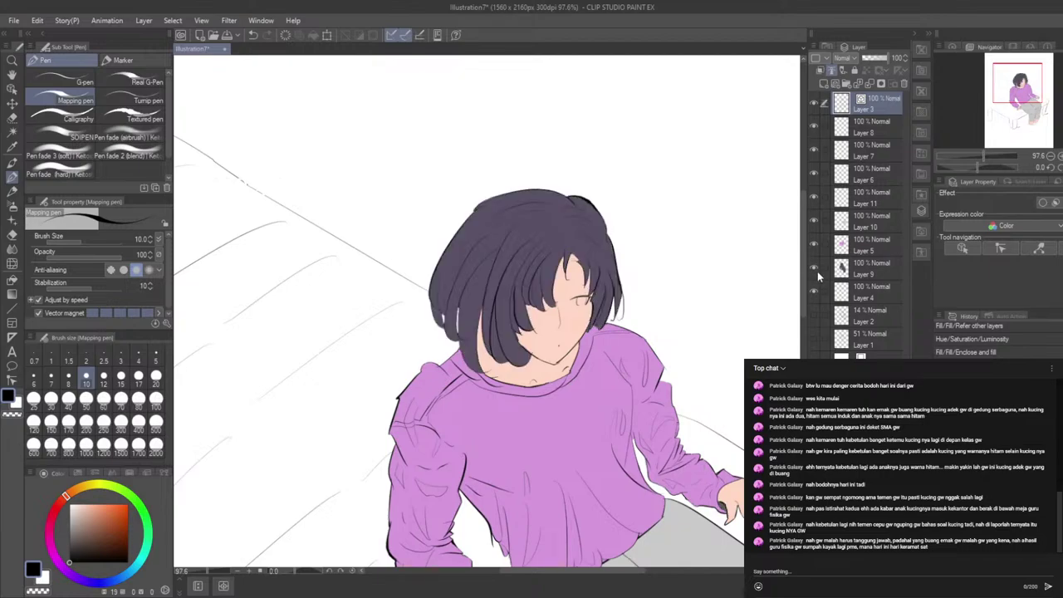
Step: Select Layer 9 and draw a rounded balloon over the side of the hair
scroll(528, 245, up, 3)
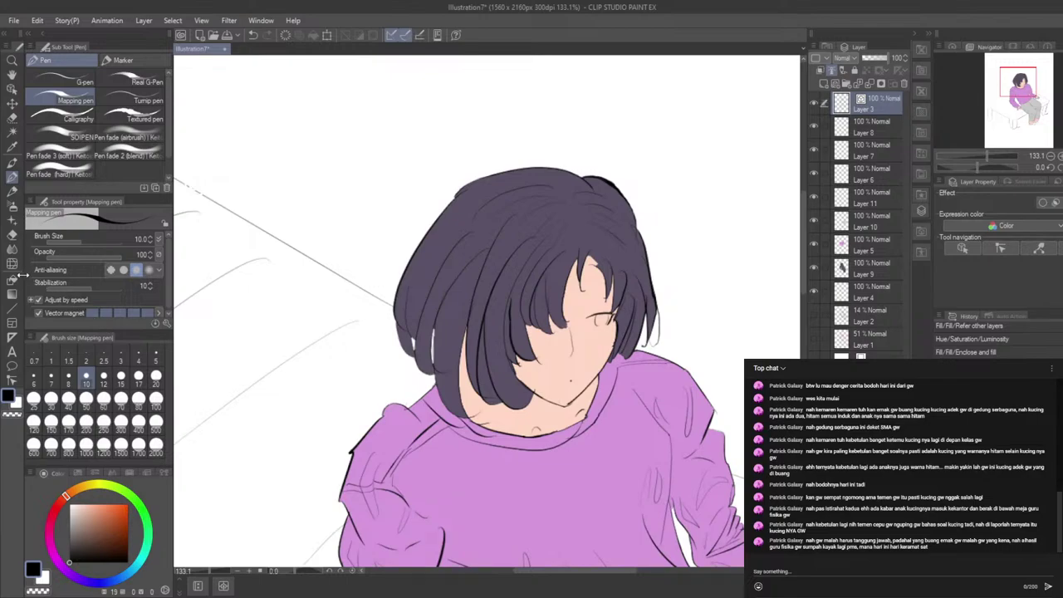
click(854, 271)
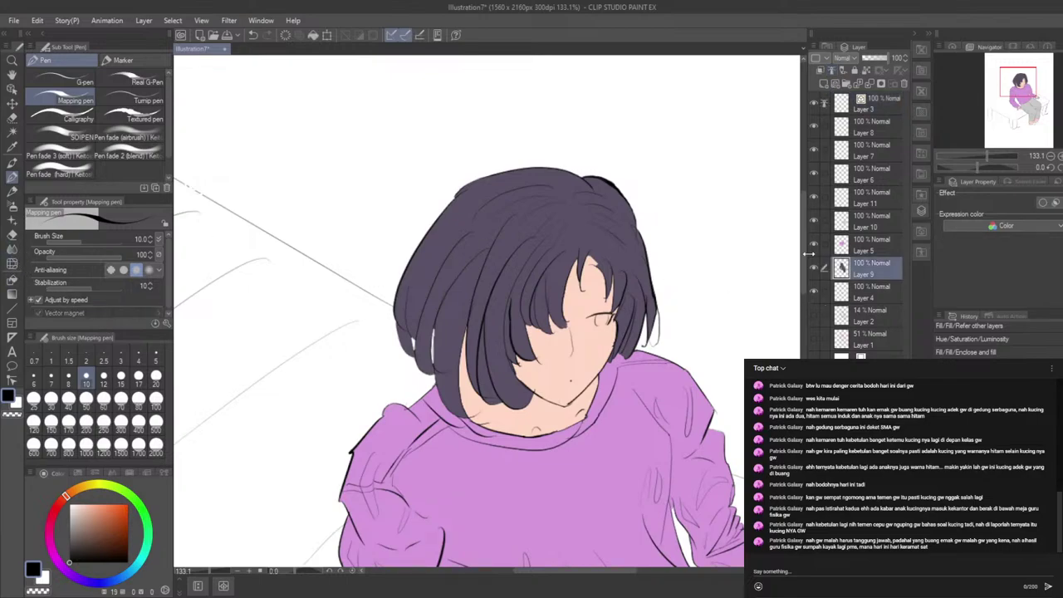
click(12, 366)
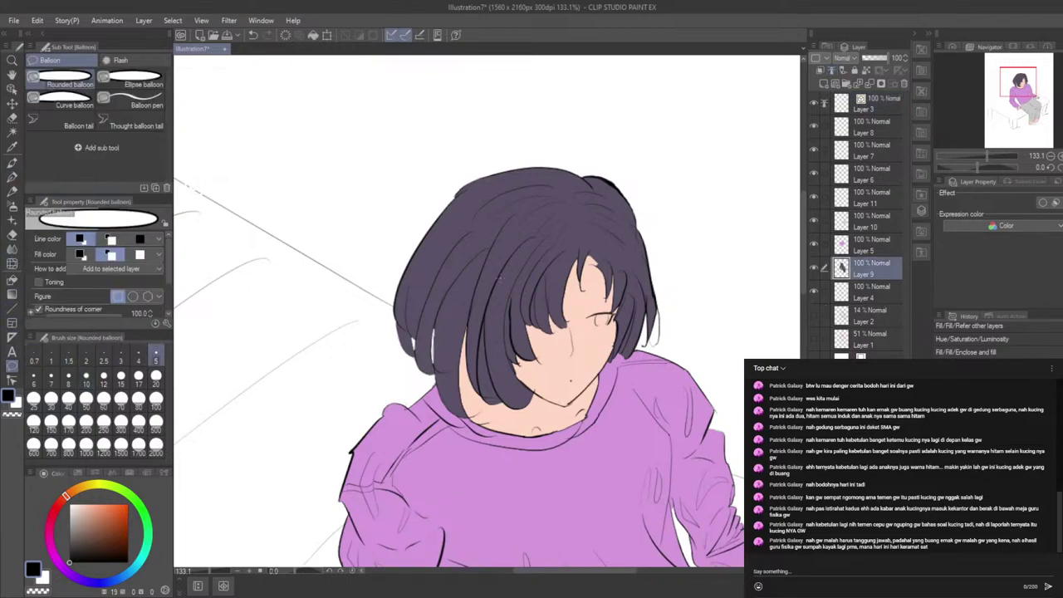
drag(525, 245, 332, 421)
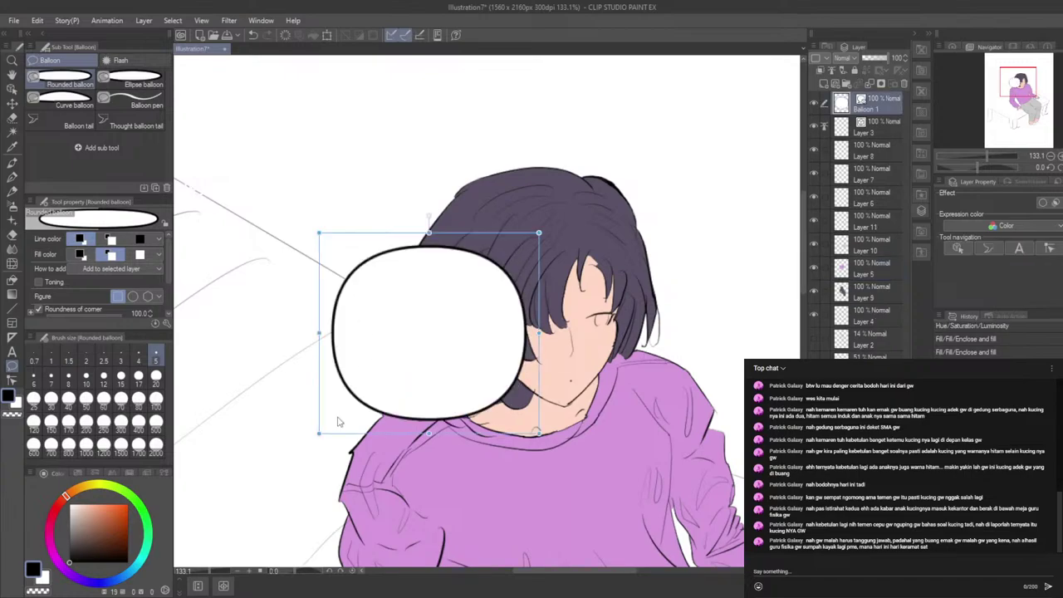
Step: Undo the rounded balloon and try an Enclose and fill around the hair on Layer 9
key(ctrl+z)
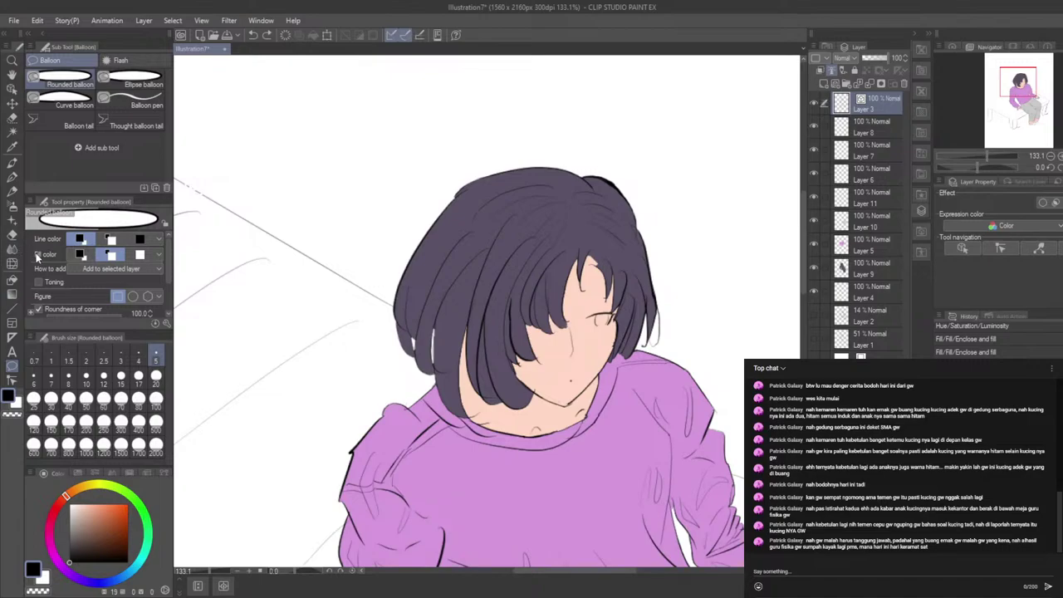
click(13, 280)
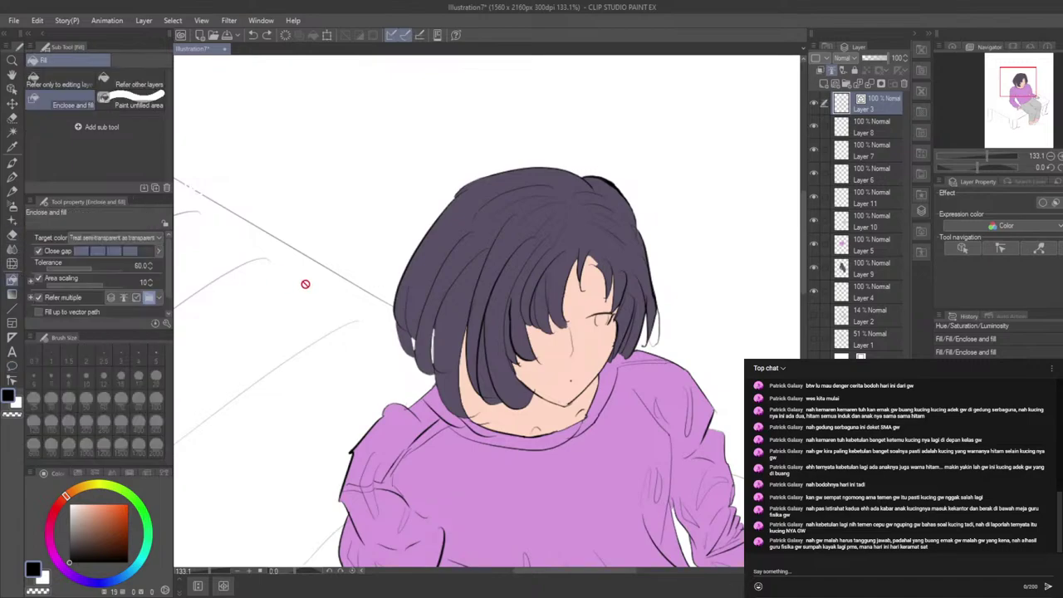
click(873, 269)
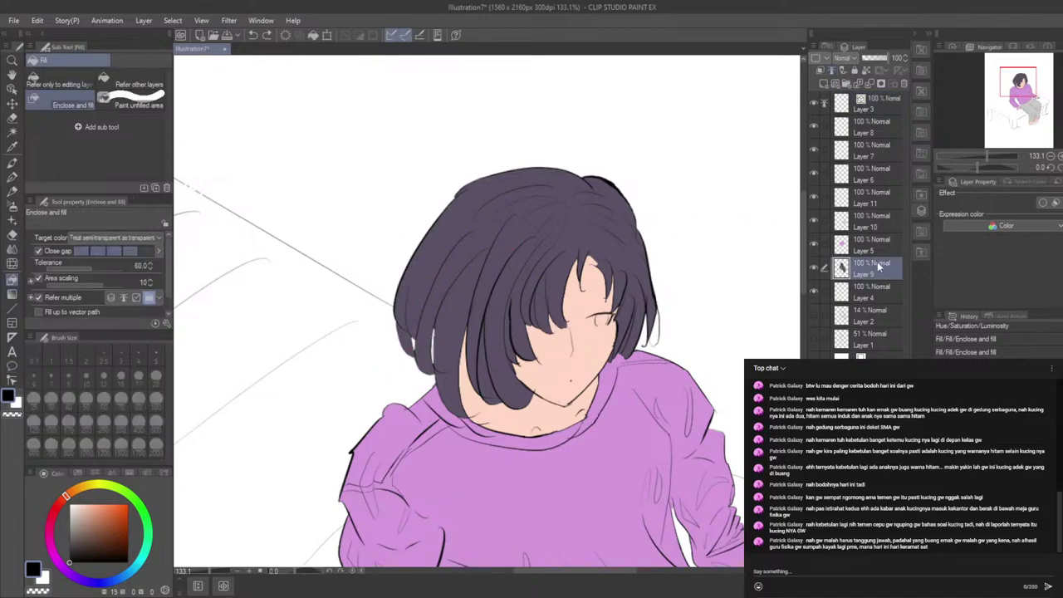
mouse_move(515, 174)
mouse_down()
mouse_move(481, 159)
mouse_move(716, 309)
mouse_move(523, 133)
mouse_up()
Step: Sample the dark purple hair color and apply it with Enclose and fill around the hair on Layer 9
click(11, 145)
click(481, 221)
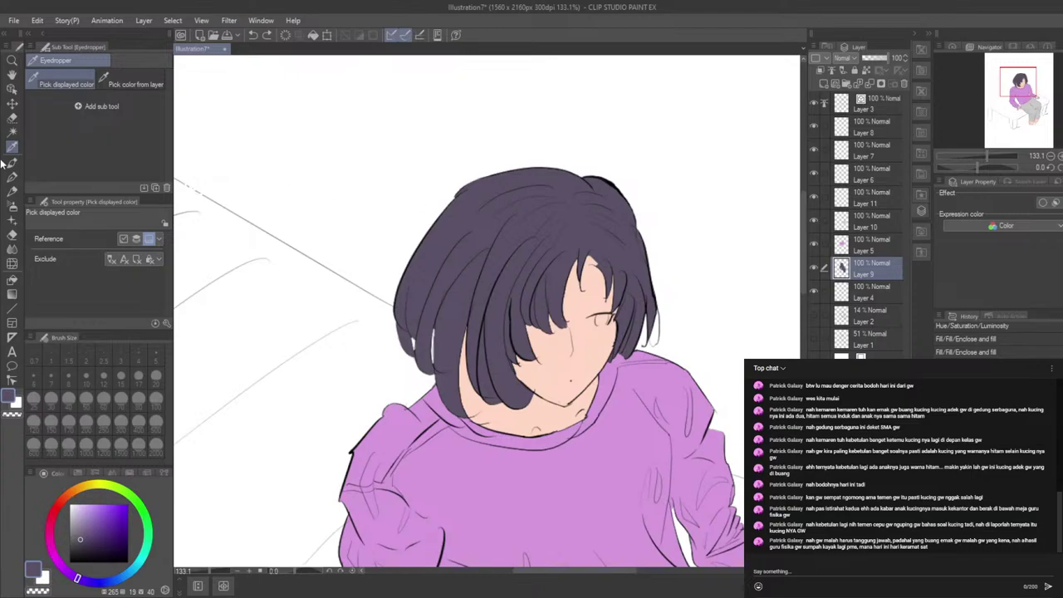
click(12, 280)
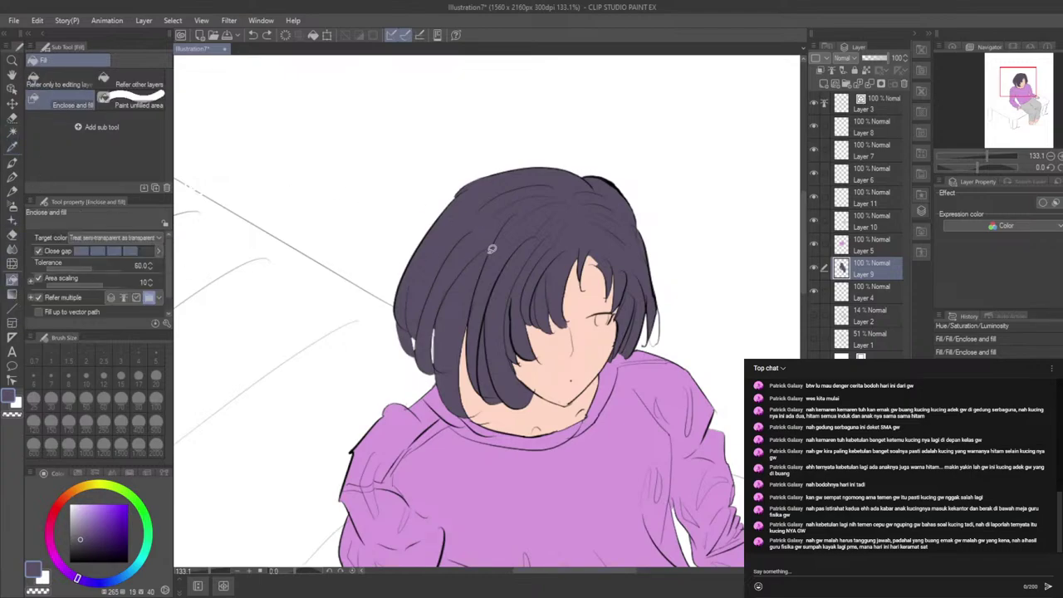
mouse_move(595, 147)
mouse_down()
mouse_move(396, 173)
mouse_move(389, 402)
mouse_move(722, 366)
mouse_move(683, 107)
mouse_move(472, 133)
mouse_up()
Step: Change the drawing color to a lighter muted purple with hue 260, saturation 23 and brightness 53
scroll(453, 290, down, 3)
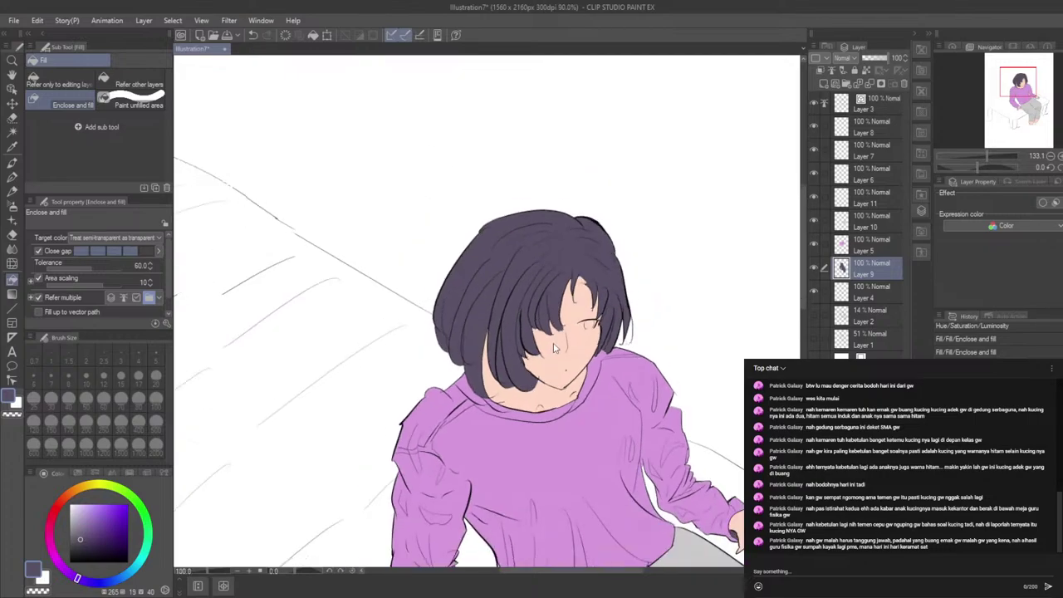
scroll(456, 211, down, 3)
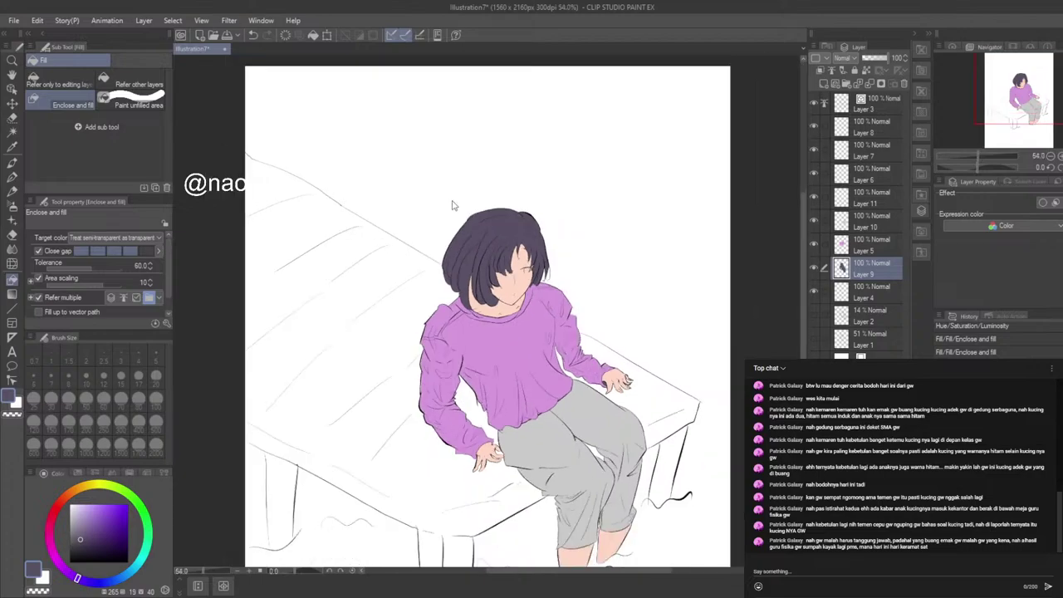
scroll(396, 173, down, 1)
scroll(432, 220, up, 2)
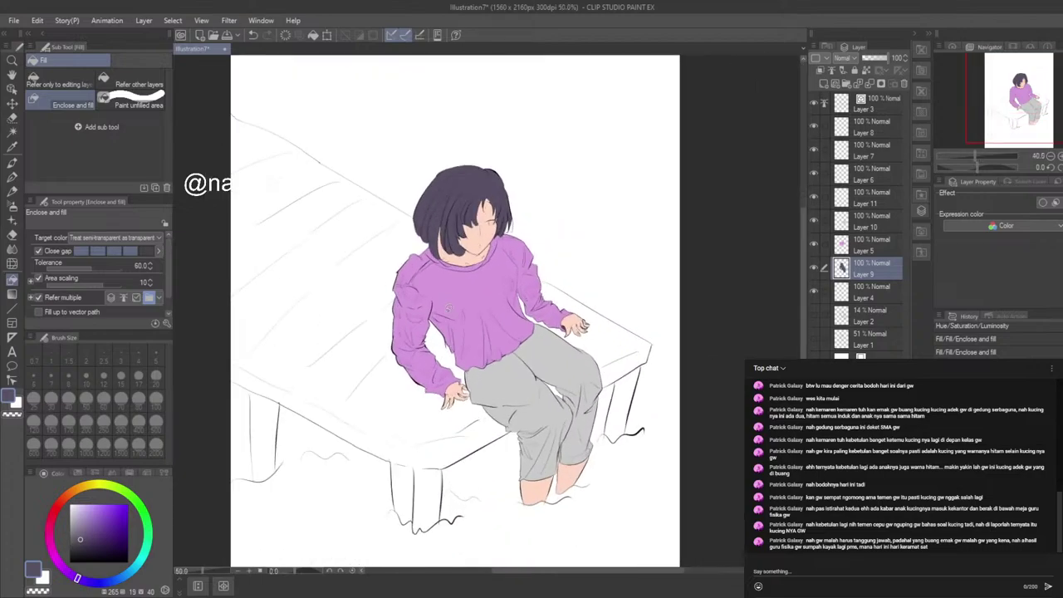
scroll(432, 222, up, 1)
scroll(358, 323, down, 1)
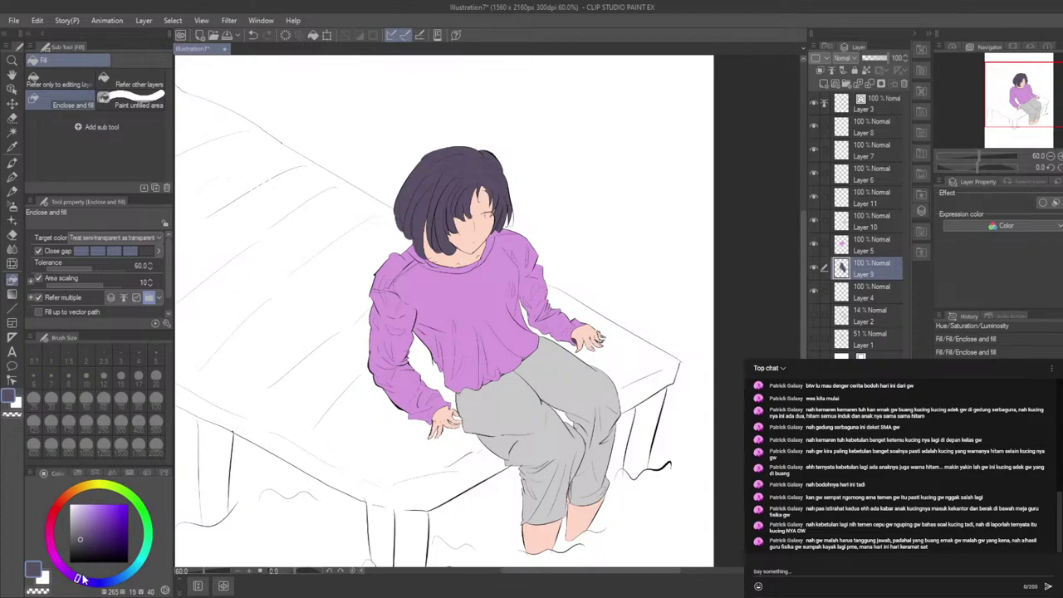
drag(60, 559, 50, 549)
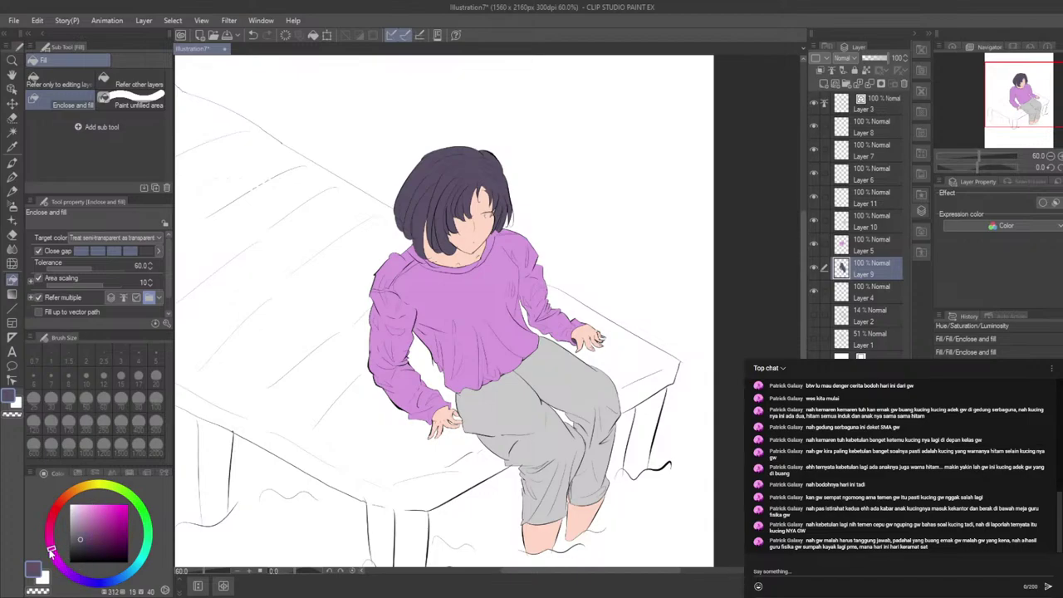
mouse_move(90, 509)
mouse_down()
mouse_move(73, 513)
mouse_move(58, 544)
mouse_up()
scroll(382, 135, up, 1)
drag(66, 573, 82, 579)
drag(83, 520, 82, 533)
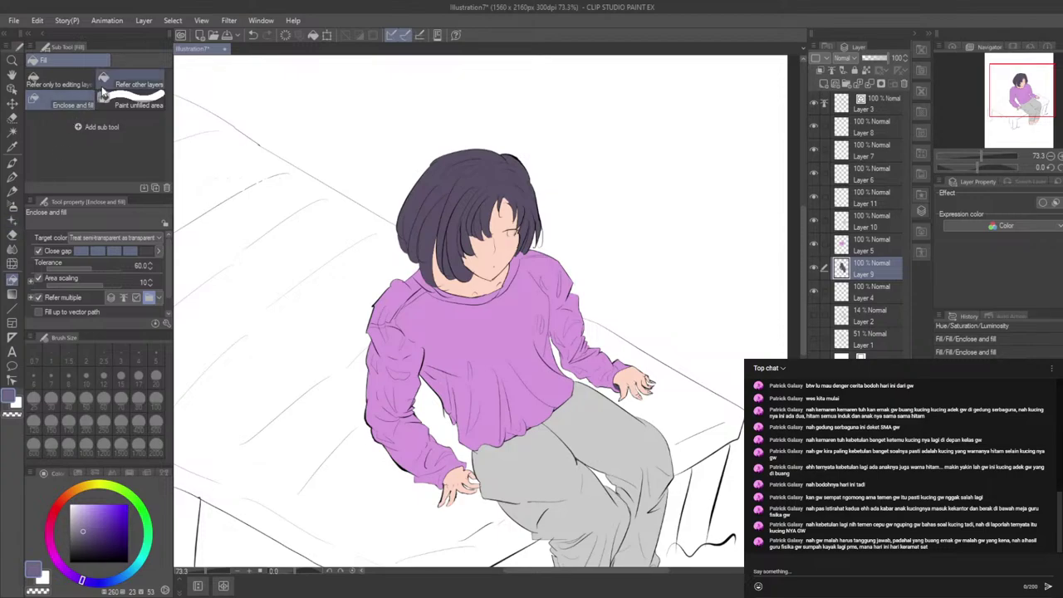
Step: Fill the main hair sections with the lighter purple on Layer 6 using the Refer other layers fill
click(104, 83)
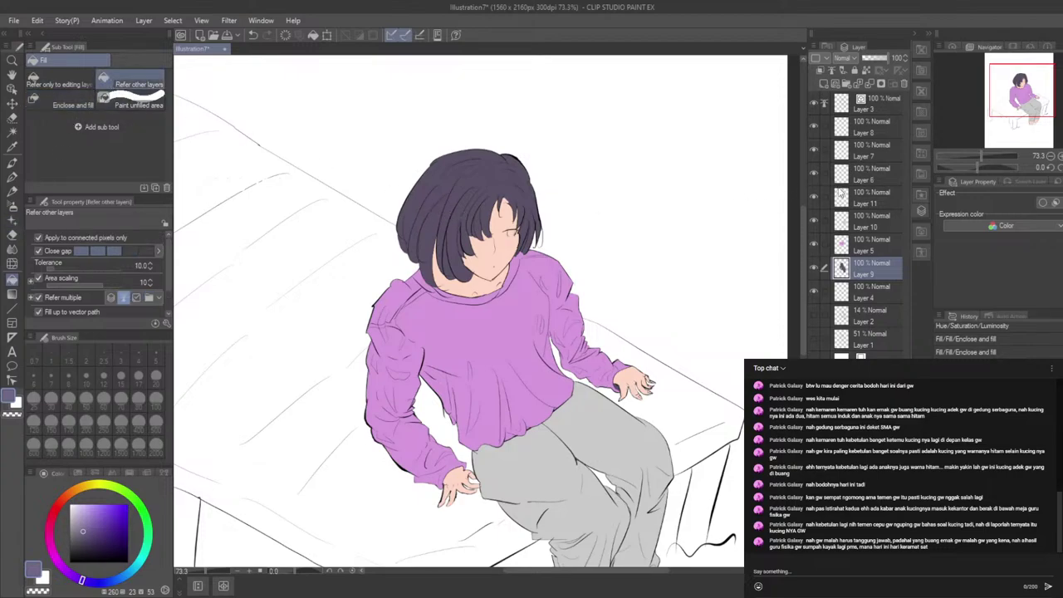
click(841, 195)
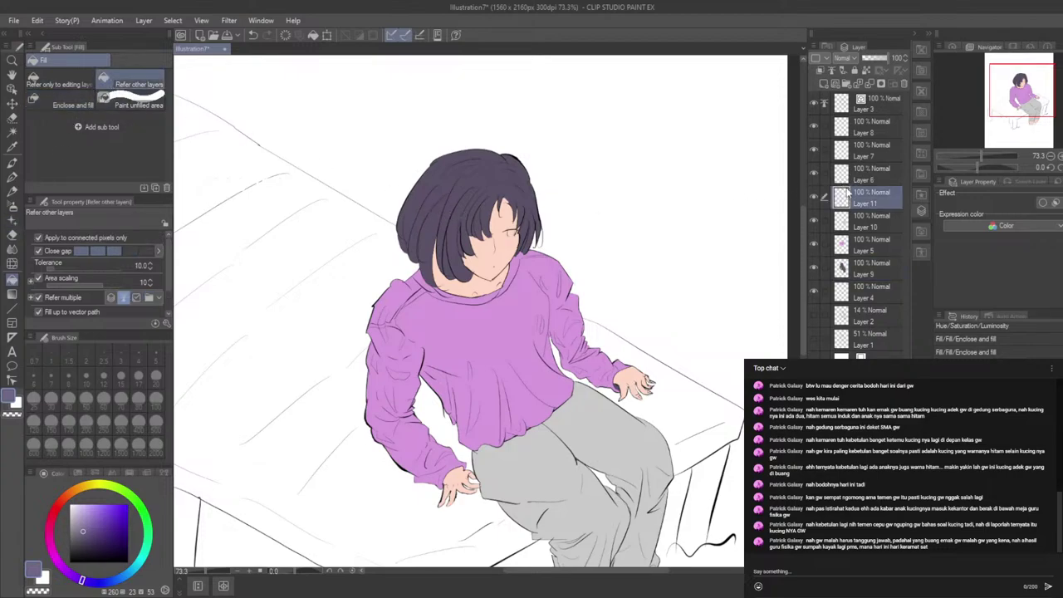
click(816, 196)
click(818, 195)
click(847, 177)
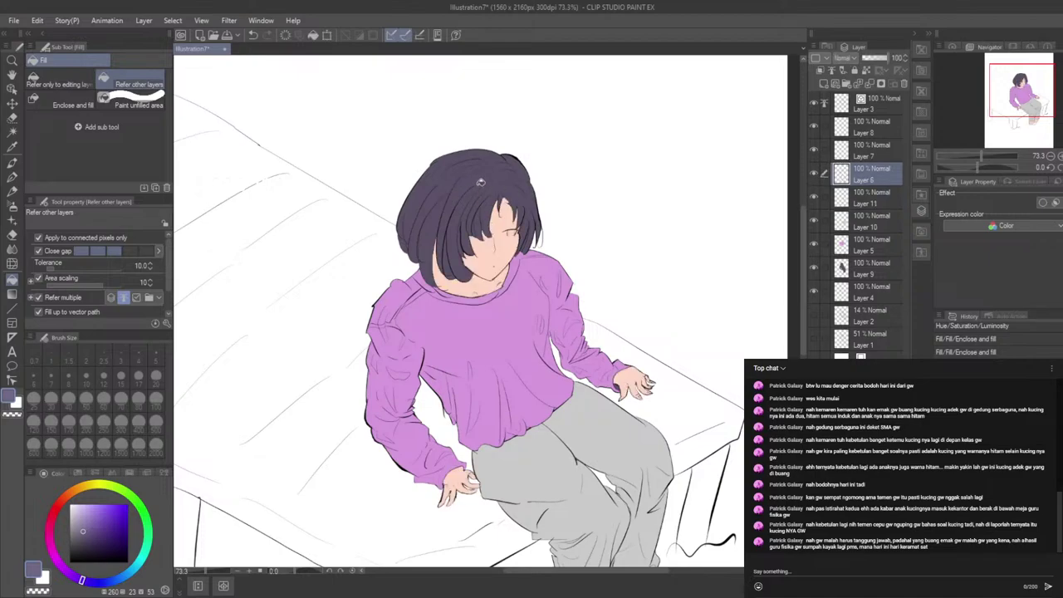
click(465, 179)
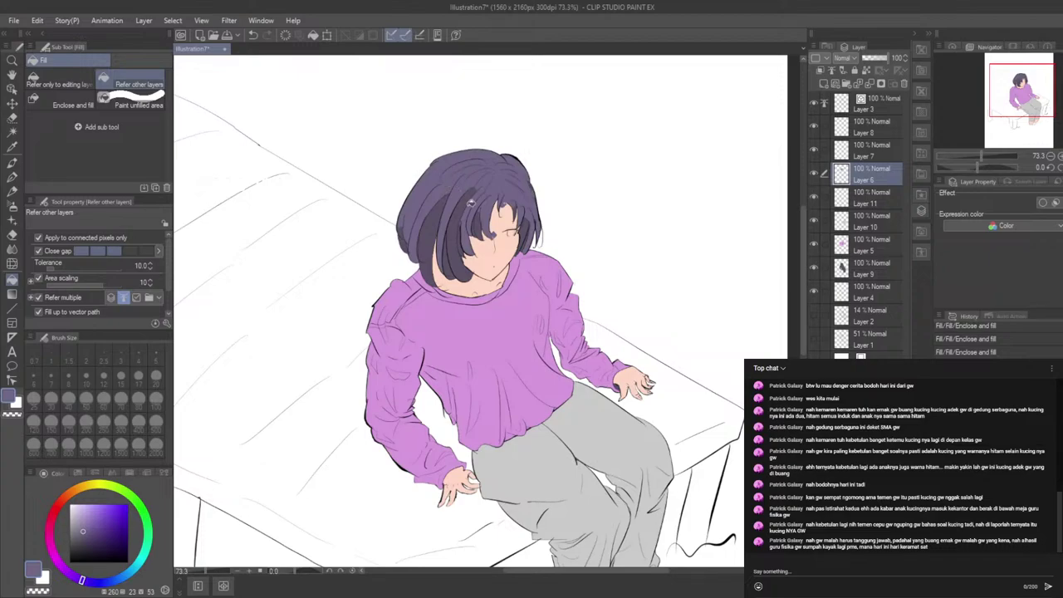
click(461, 219)
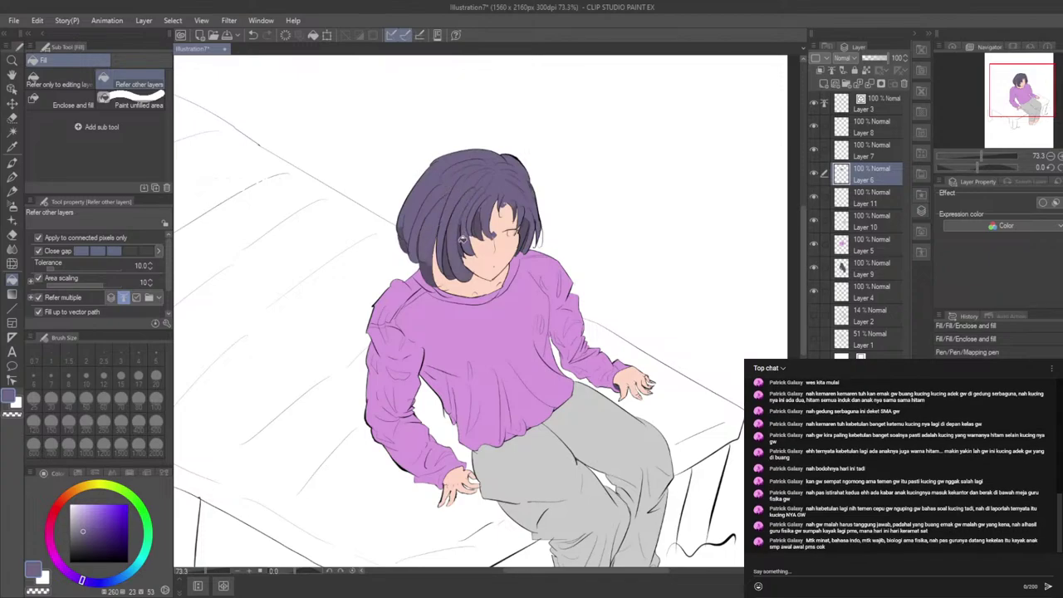
click(462, 239)
click(449, 263)
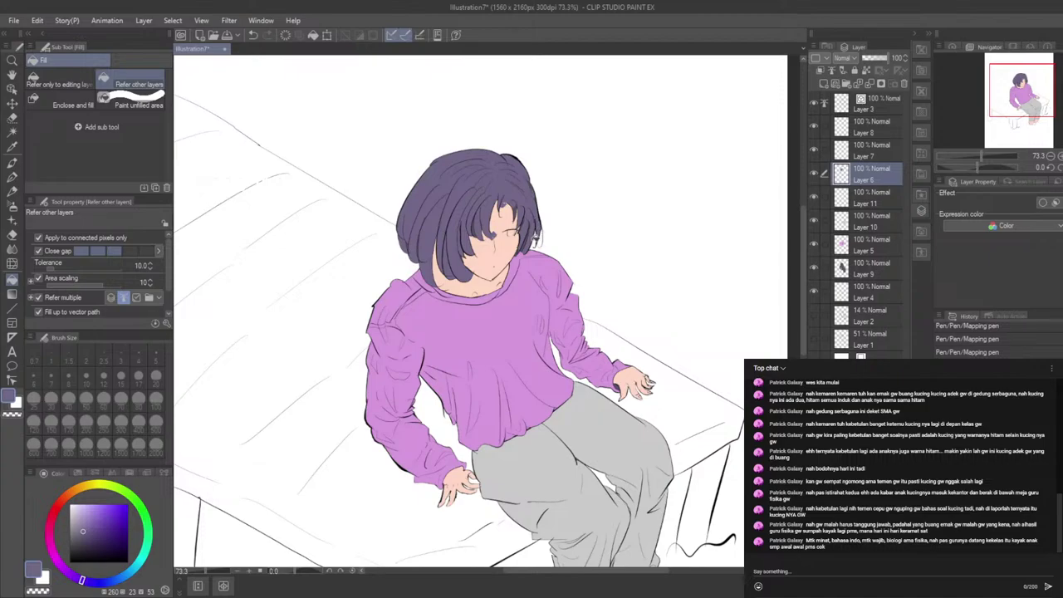
Step: Fill the remaining small strands of the fringe and beside the eye with the same purple on Layer 6
scroll(530, 240, up, 6)
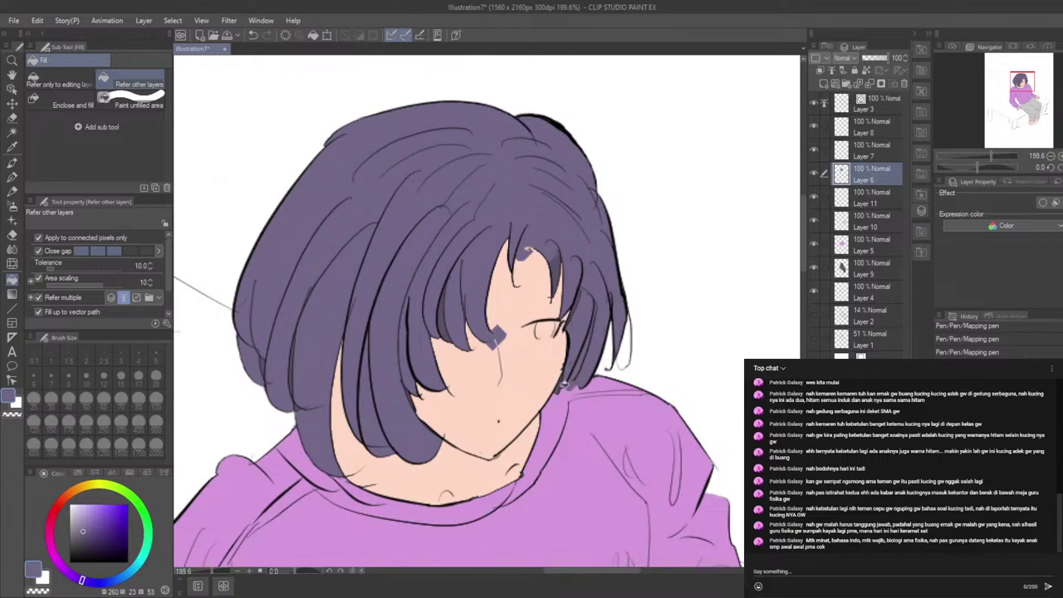
click(582, 298)
click(563, 268)
click(442, 322)
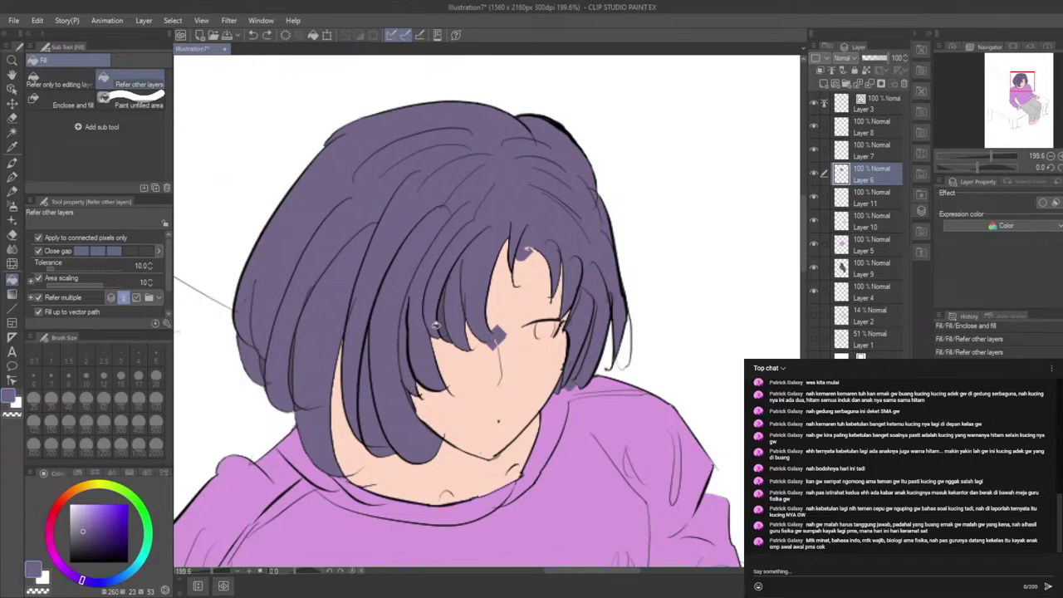
key(ctrl+z)
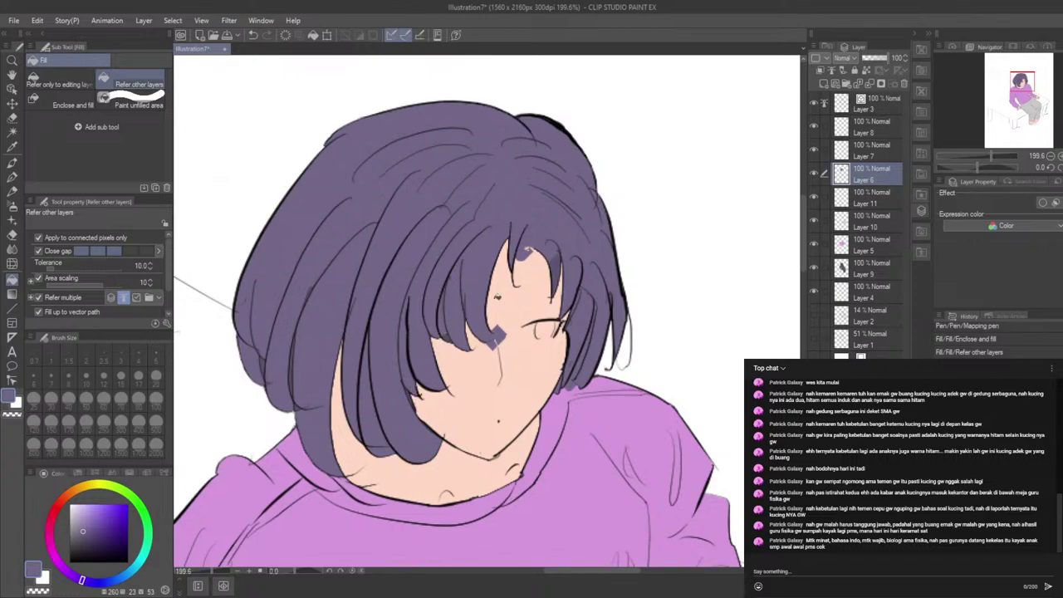
click(555, 270)
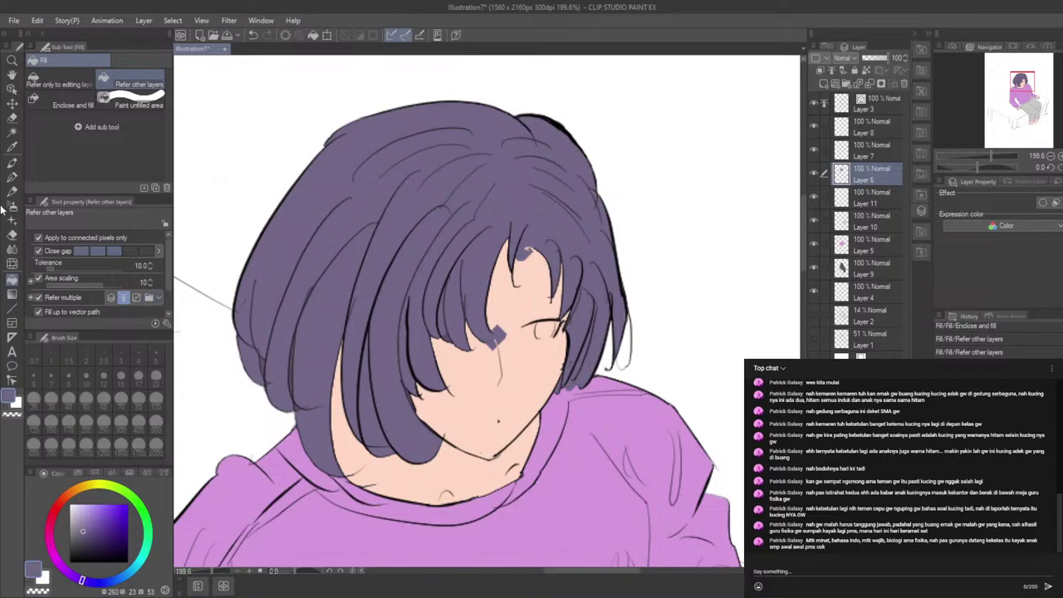
Step: Erase the stray purple from the face with the Snap eraser and use Enclose and fill around the hair on Layer 6
click(12, 235)
drag(529, 250, 527, 256)
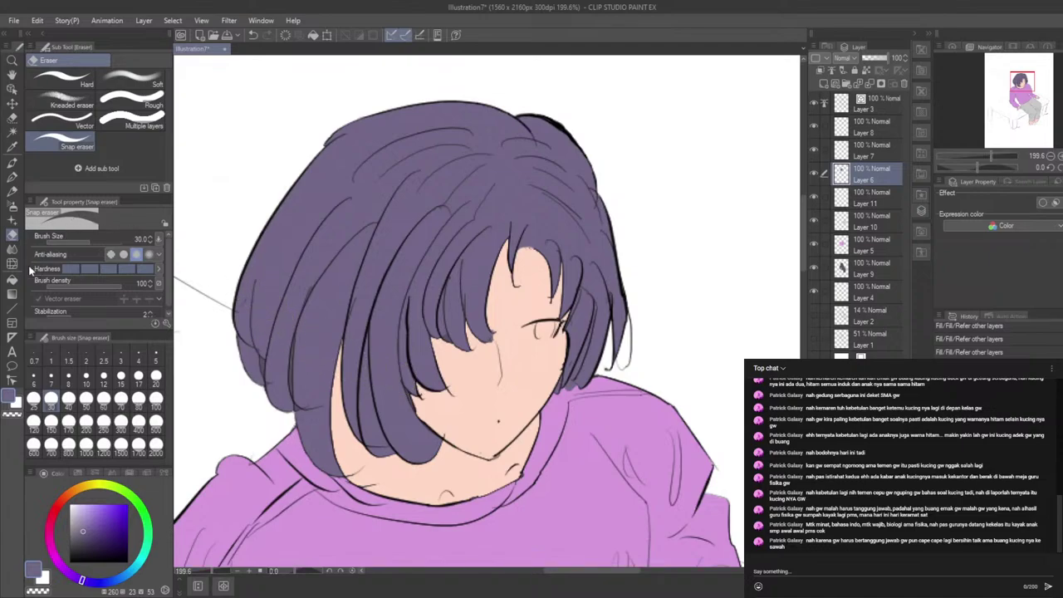
click(12, 279)
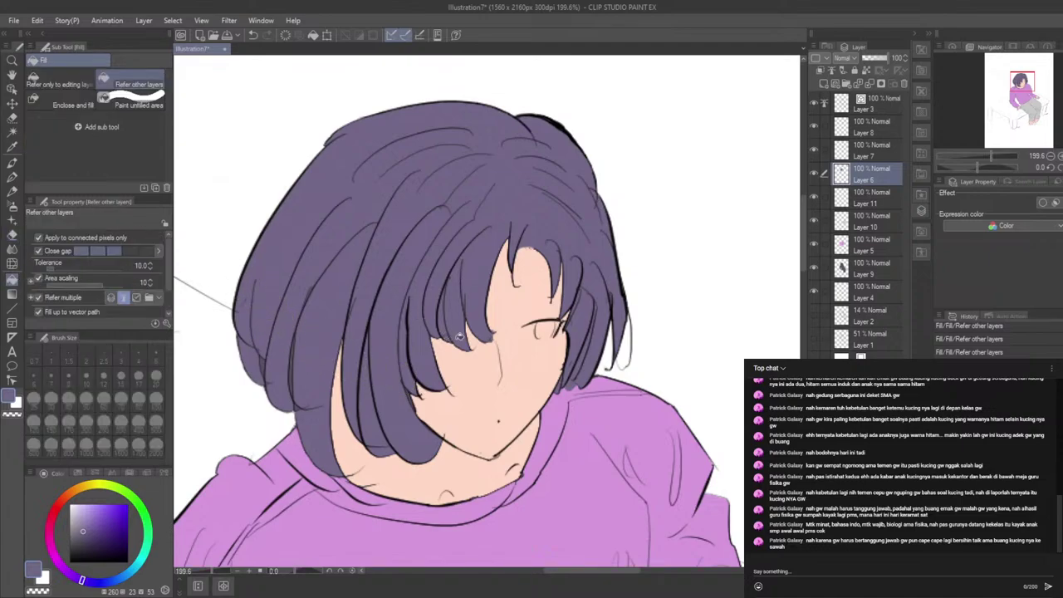
scroll(488, 332, down, 2)
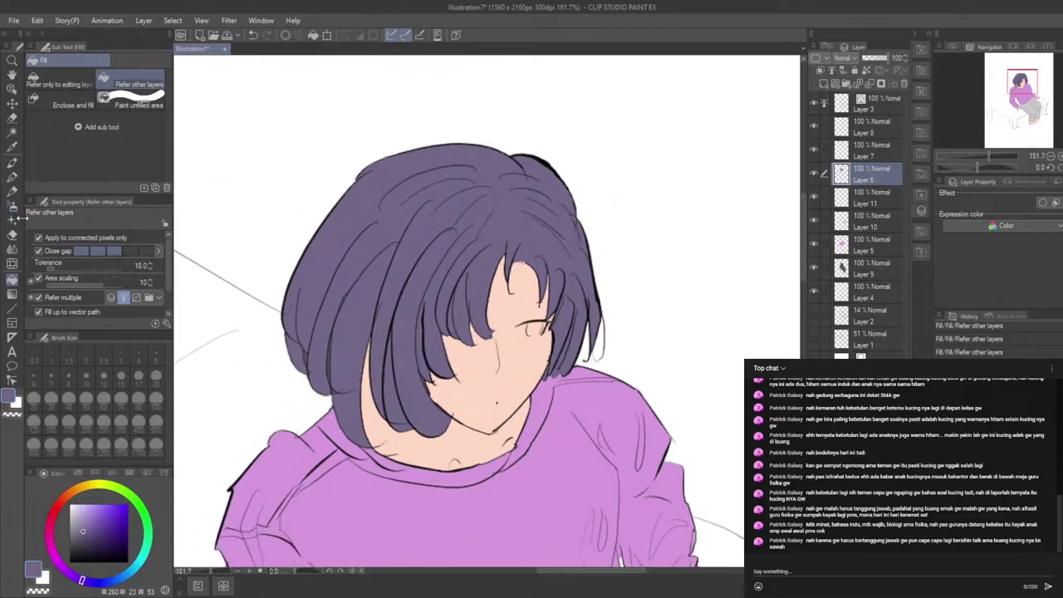
click(73, 105)
mouse_move(464, 140)
mouse_down()
mouse_move(314, 415)
mouse_move(603, 105)
mouse_move(482, 132)
mouse_up()
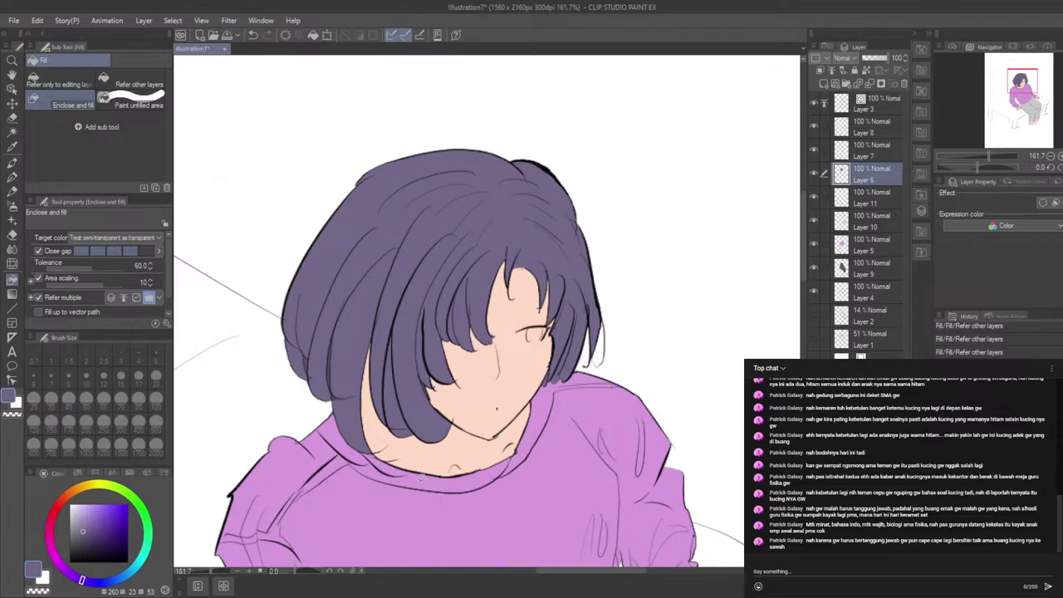
Step: Try touching up the fringe with the Mapping pen and Snap eraser, and undo the last edit
click(12, 177)
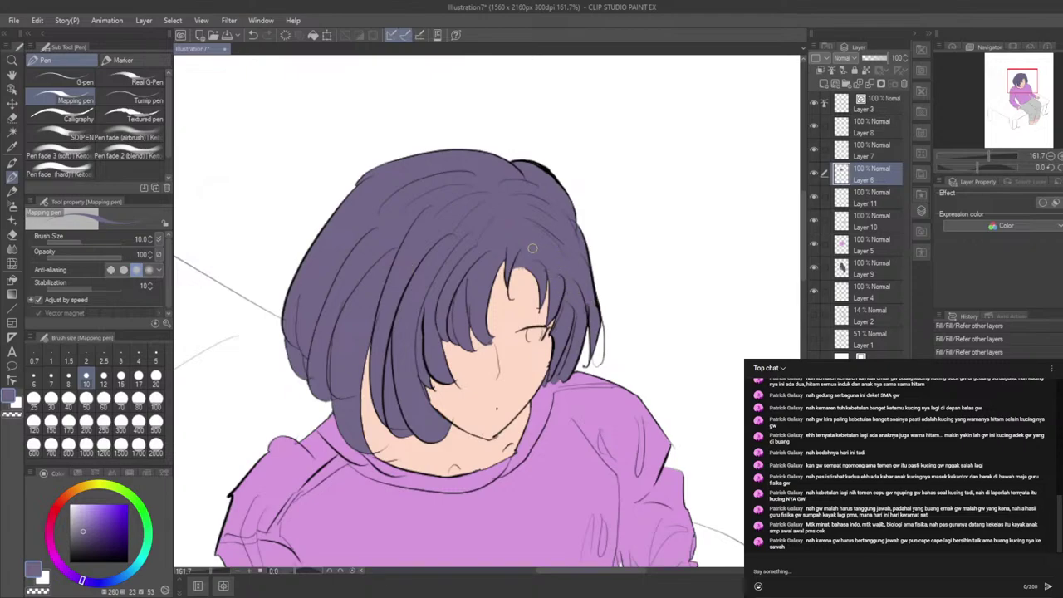
click(13, 235)
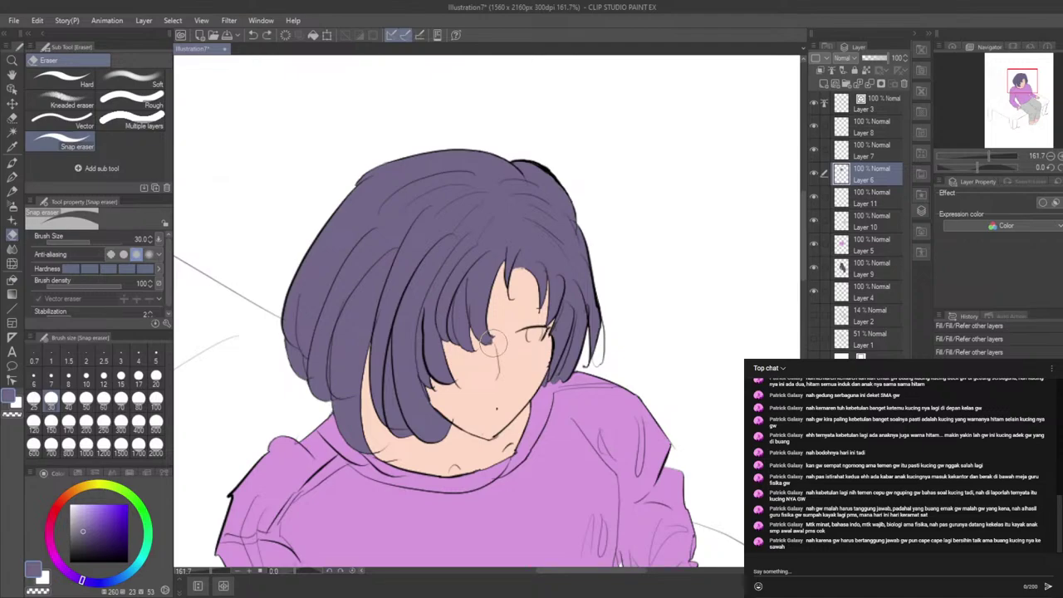
key(ctrl+z)
Step: Examine the recolored hair up close and against the whole illustration
scroll(513, 342, up, 3)
scroll(357, 158, down, 5)
scroll(672, 255, down, 4)
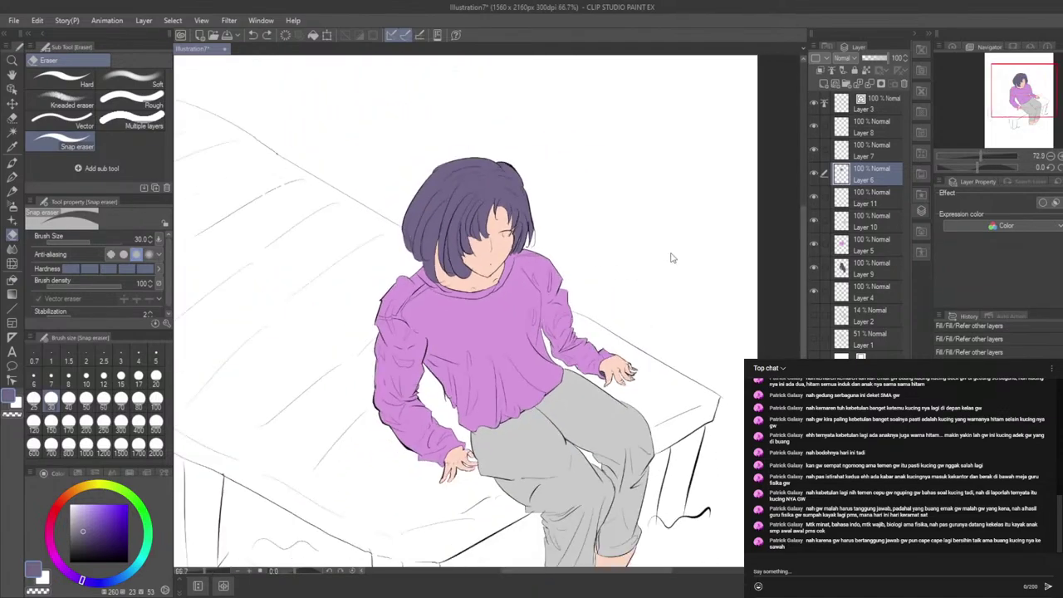
scroll(498, 179, up, 4)
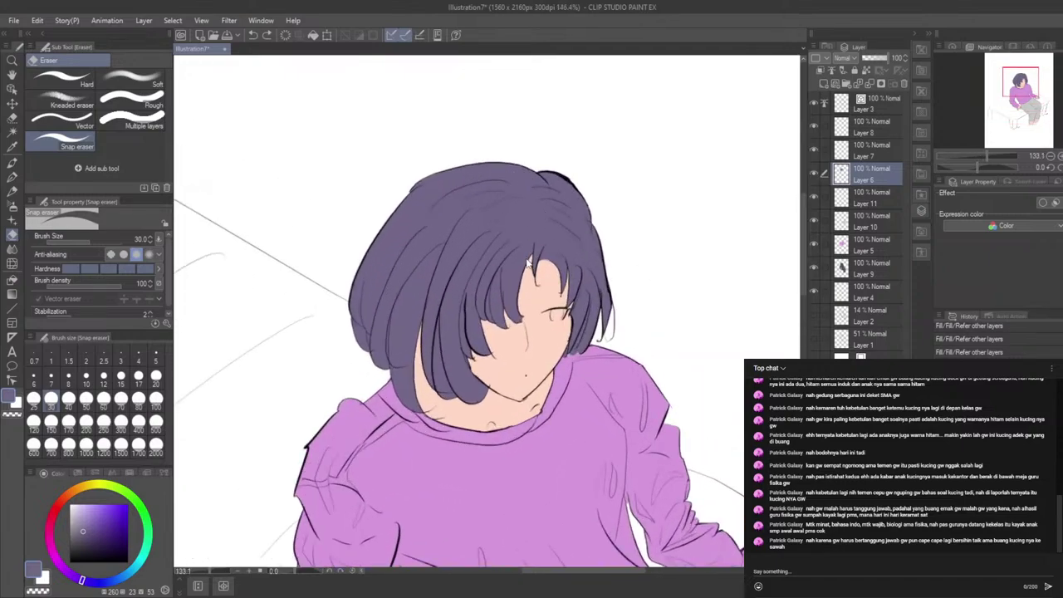
scroll(526, 260, up, 1)
scroll(523, 262, down, 5)
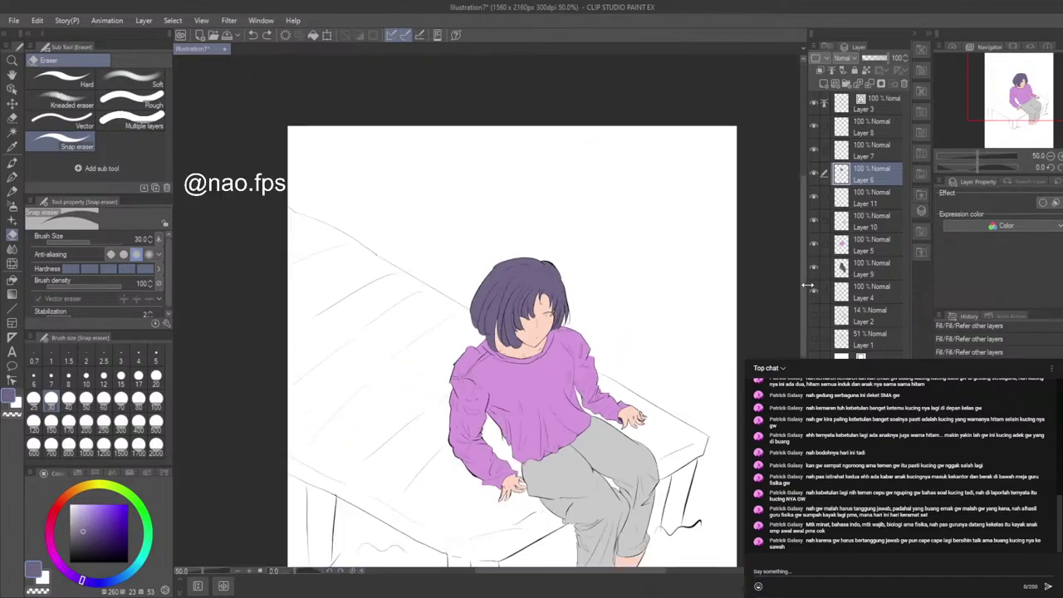
drag(802, 292, 805, 318)
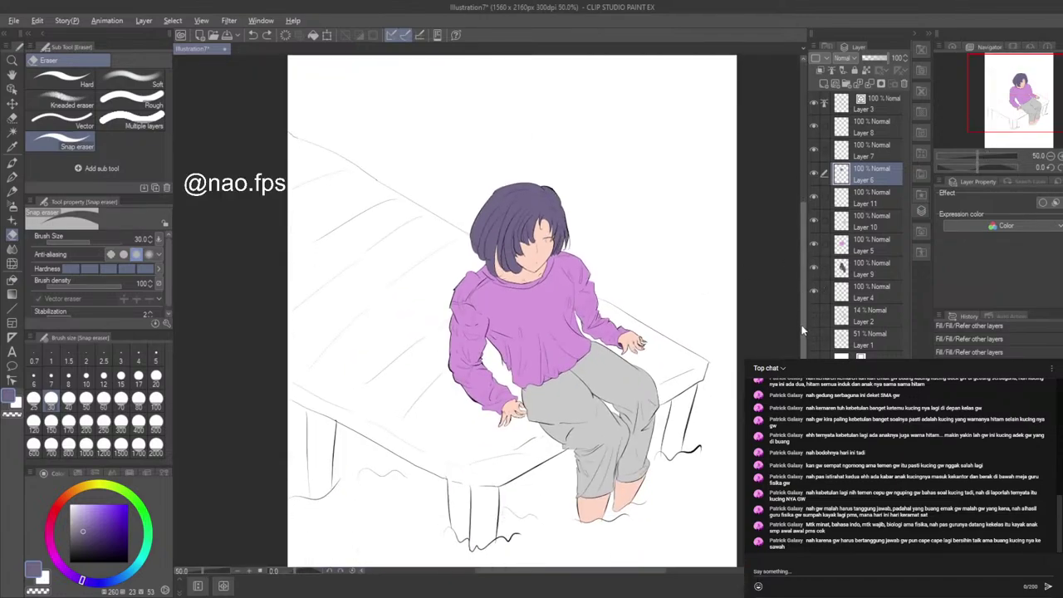
key(alt+Tab)
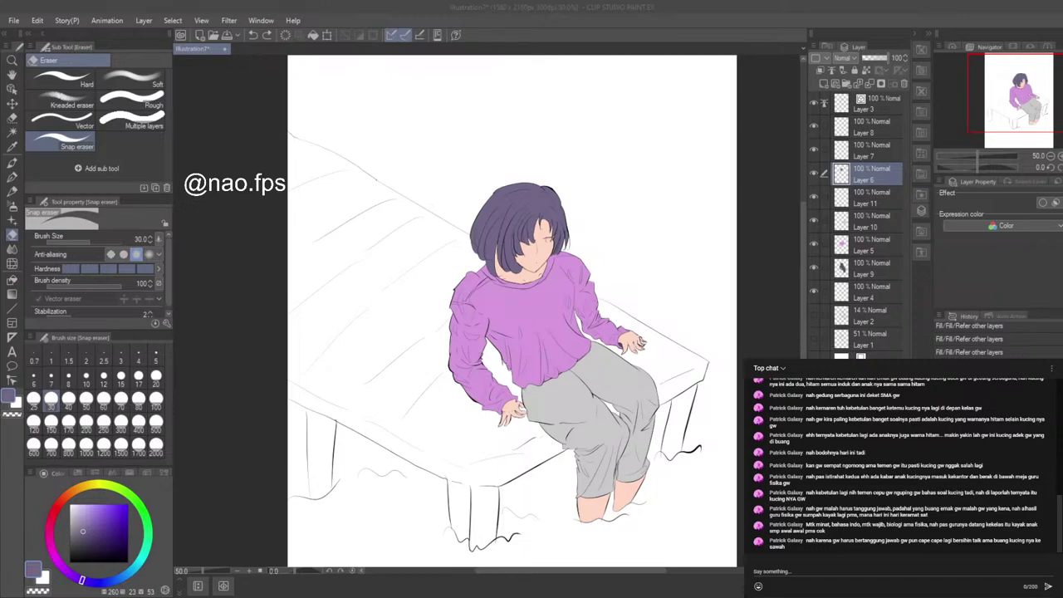
key(alt+Tab)
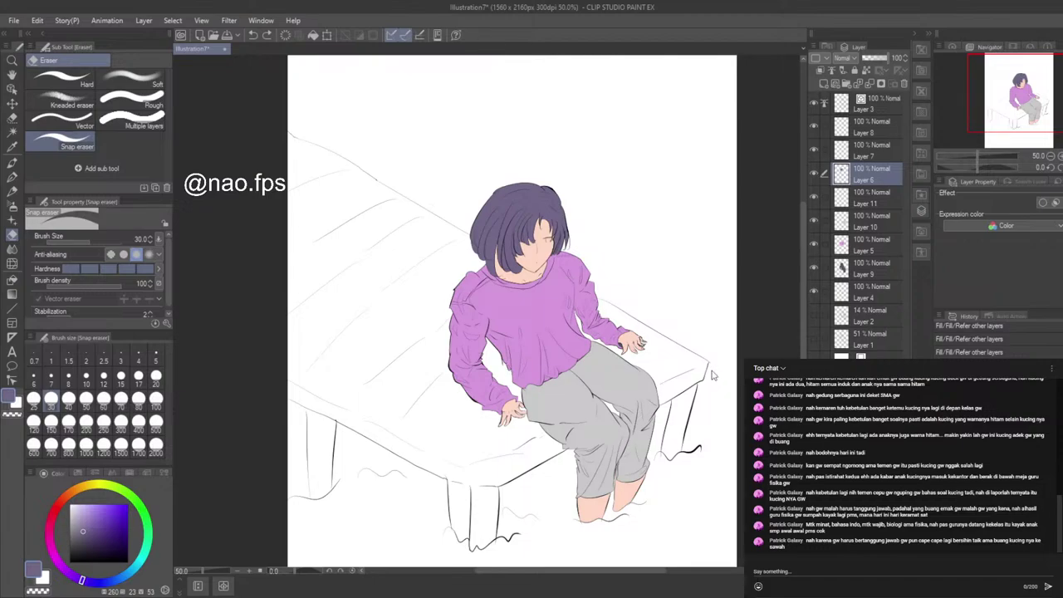
scroll(716, 368, down, 1)
scroll(742, 391, down, 1)
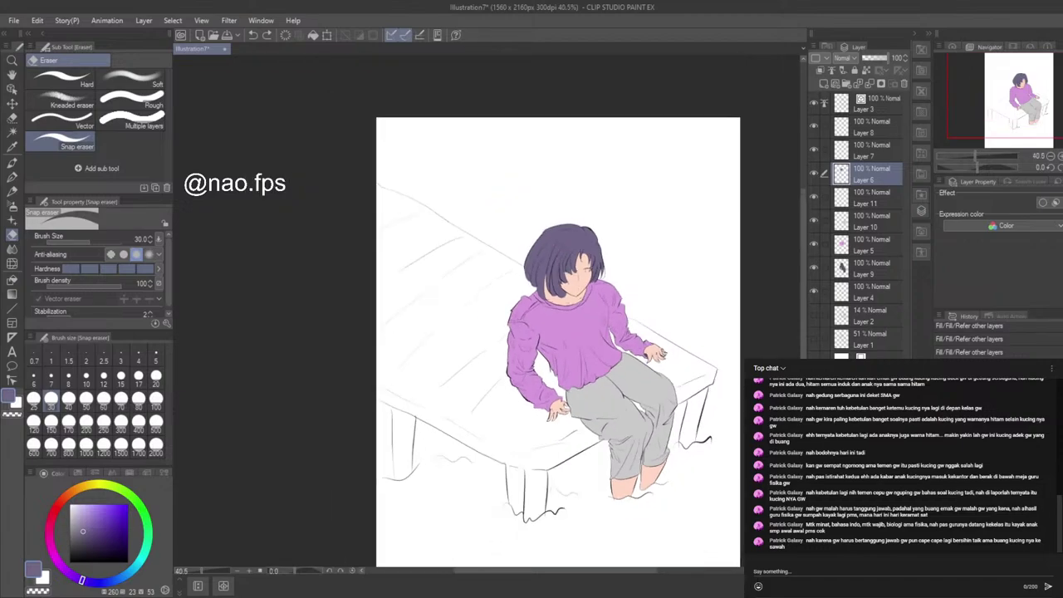
scroll(741, 392, up, 2)
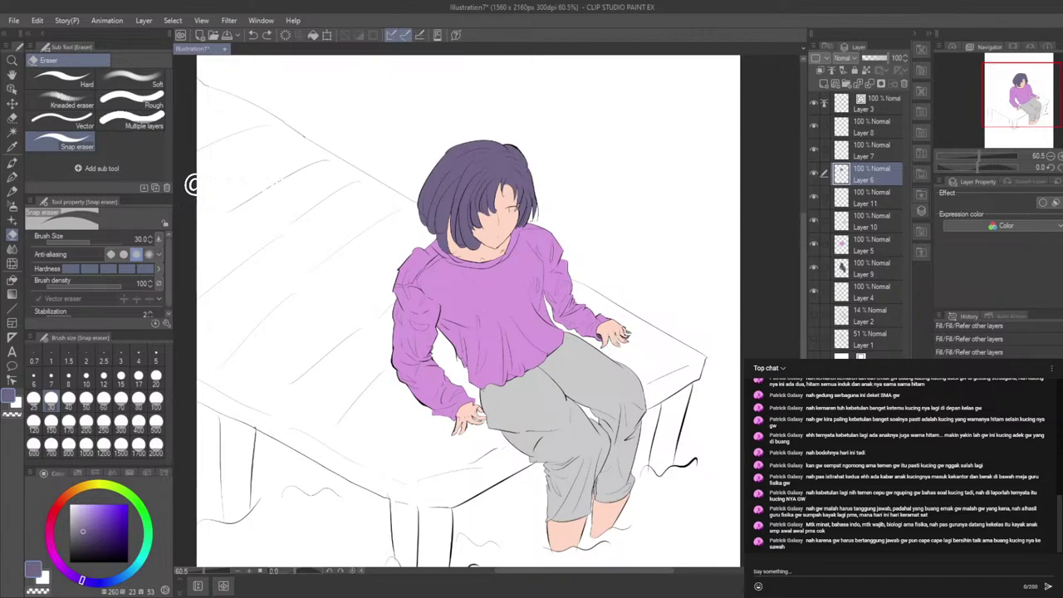
scroll(582, 241, up, 2)
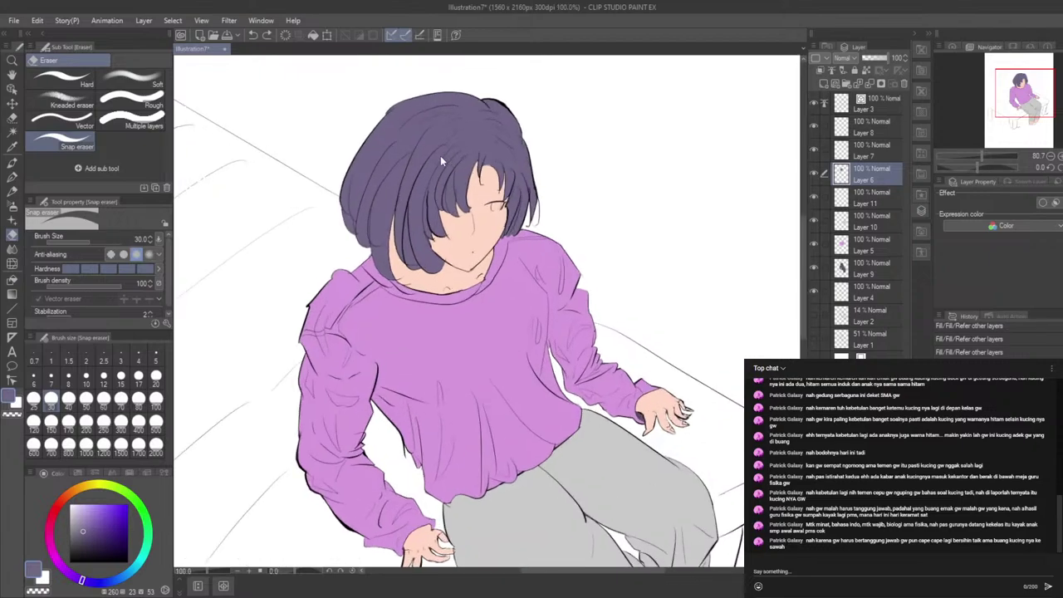
key(alt+Tab)
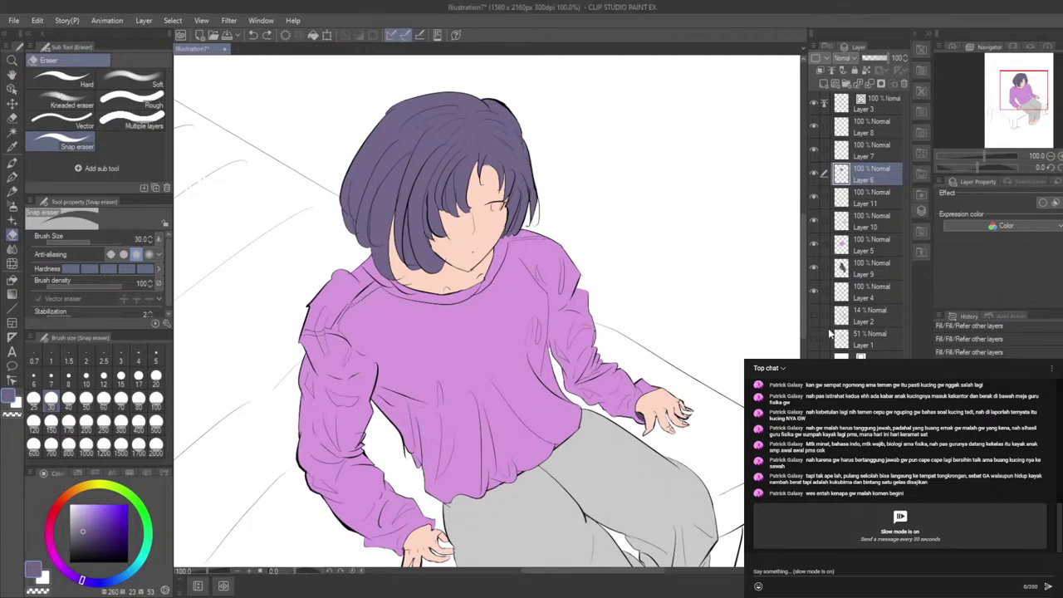
key(alt+Tab)
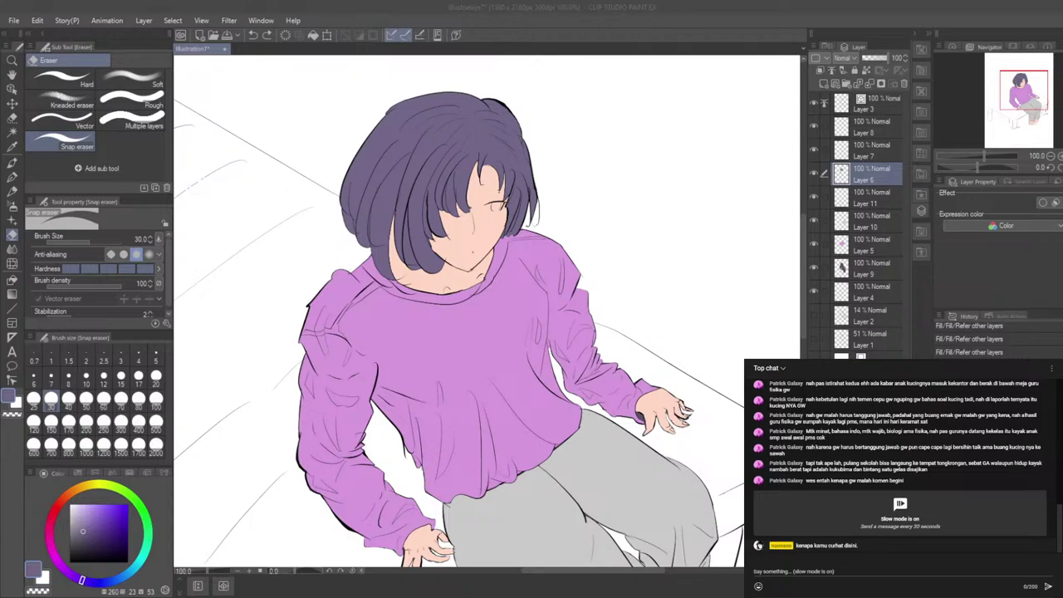
key(alt+Tab)
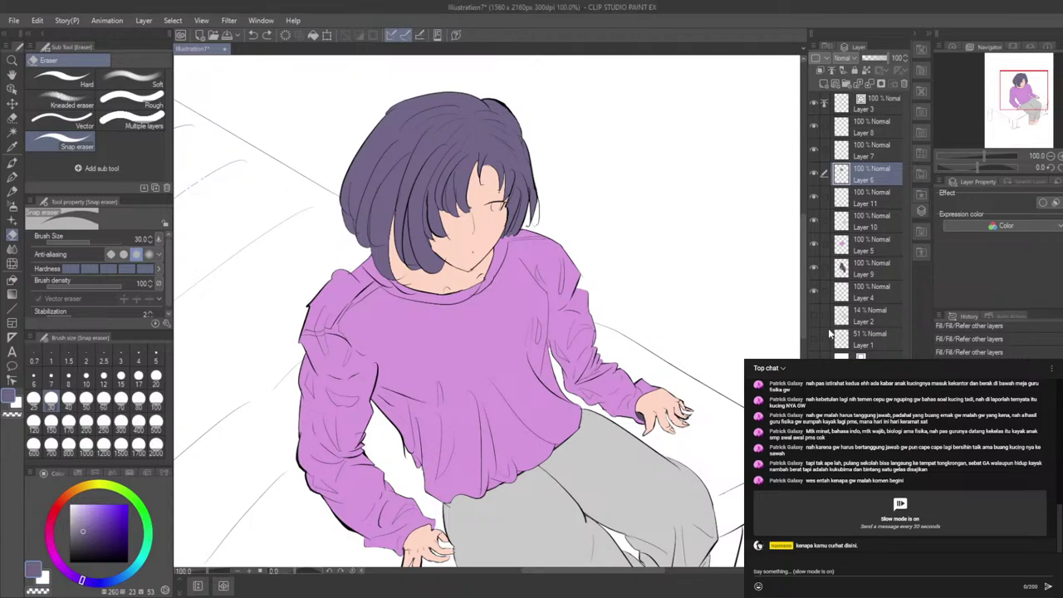
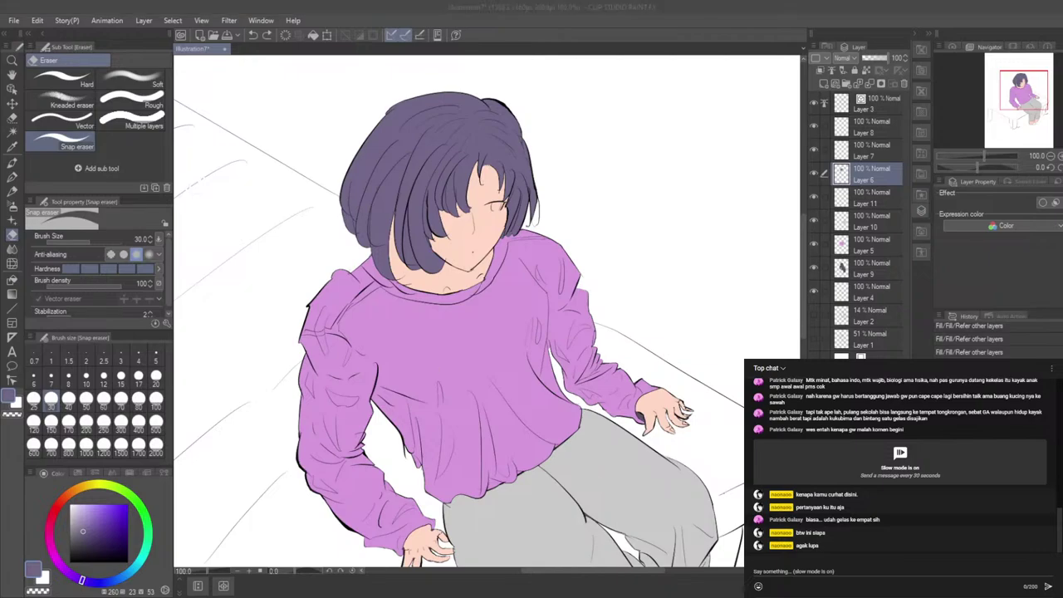
click(443, 348)
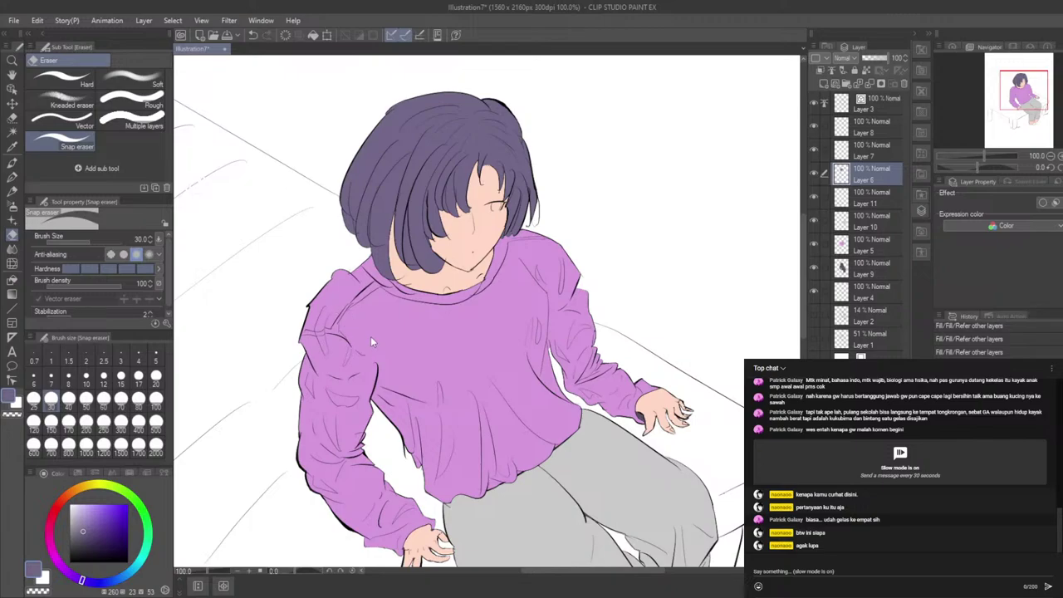
key(ctrl+z)
click(375, 372)
scroll(666, 466, down, 3)
scroll(495, 196, up, 3)
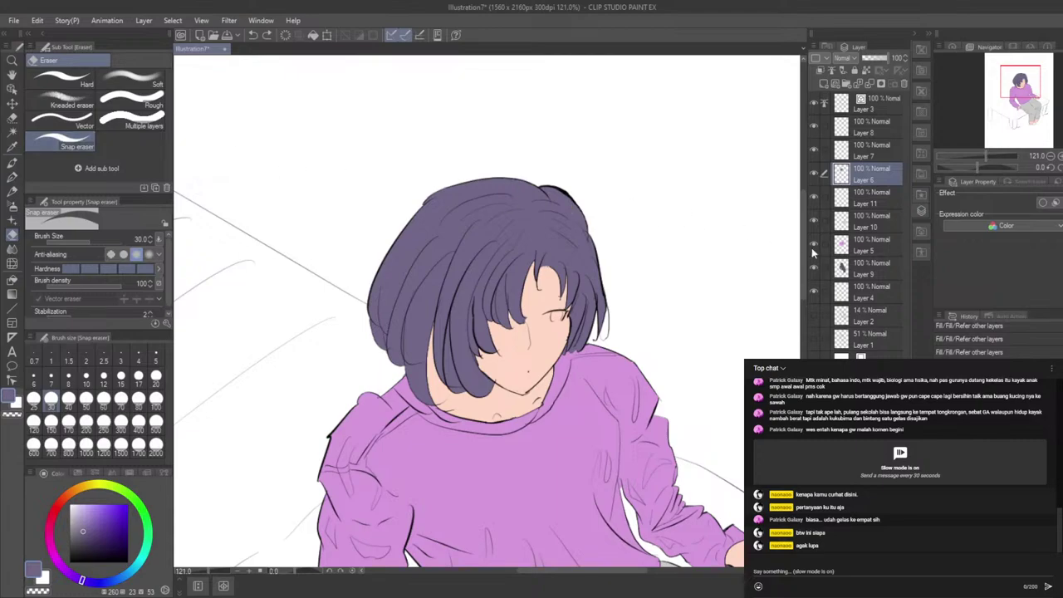
Step: Select the shirt color's Layer 5 and choose the Pen fade (airbrush) pen
click(845, 249)
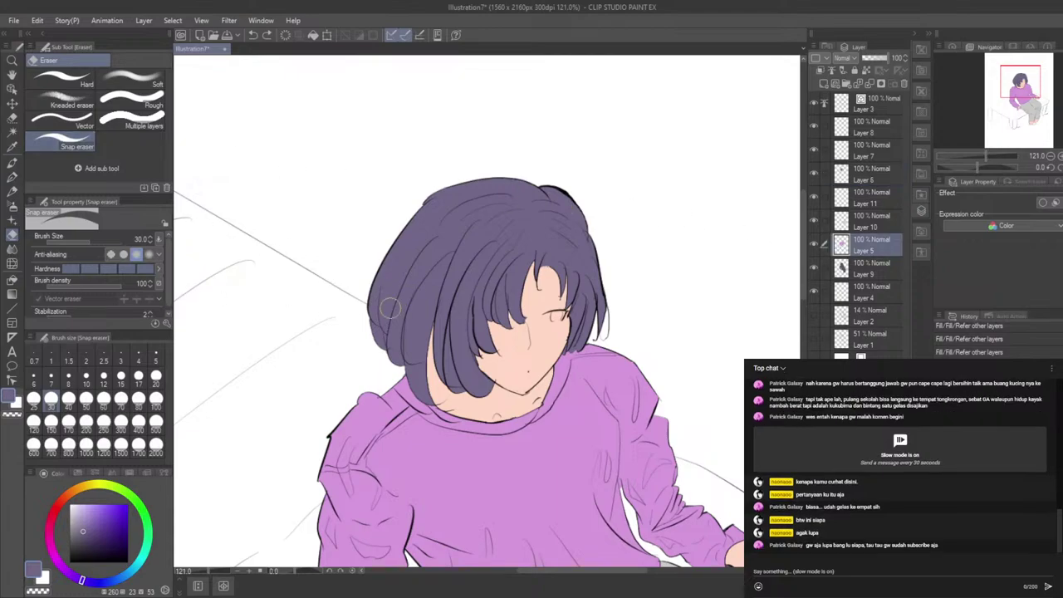
scroll(405, 258, down, 5)
scroll(492, 296, up, 4)
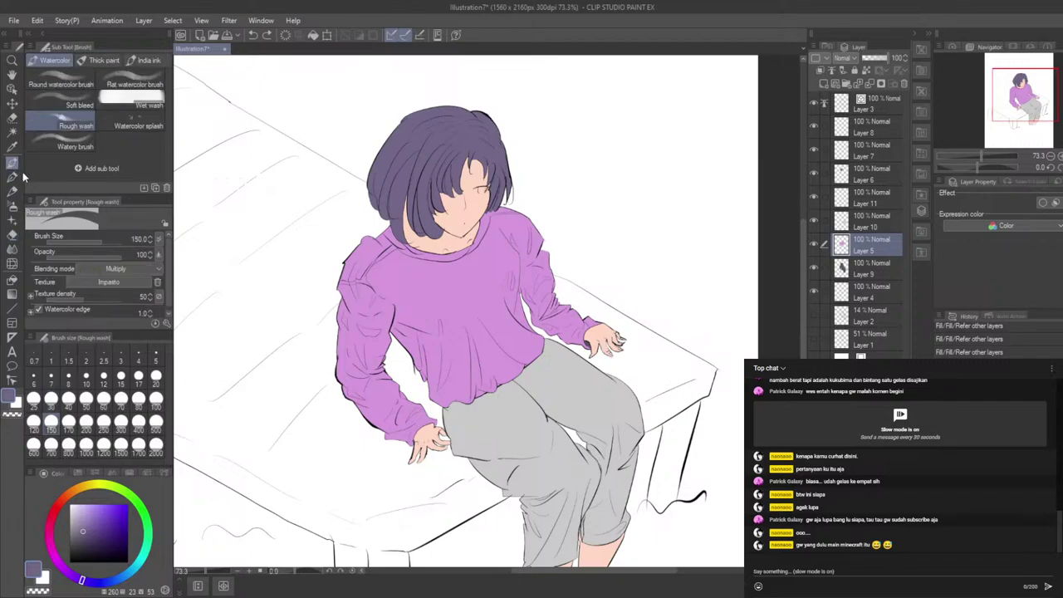
click(12, 163)
click(14, 166)
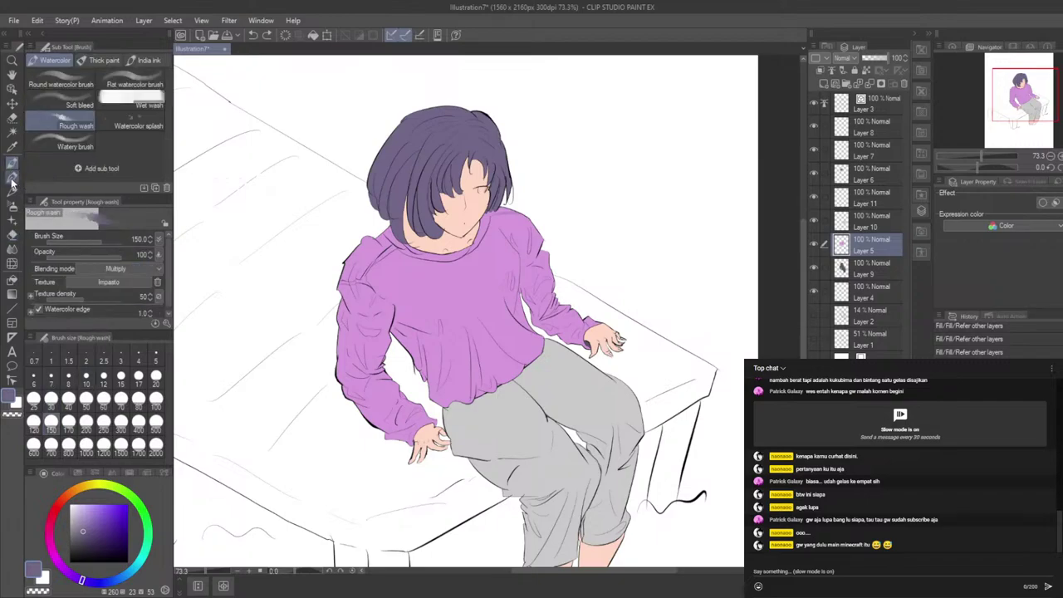
click(13, 179)
click(124, 121)
click(121, 137)
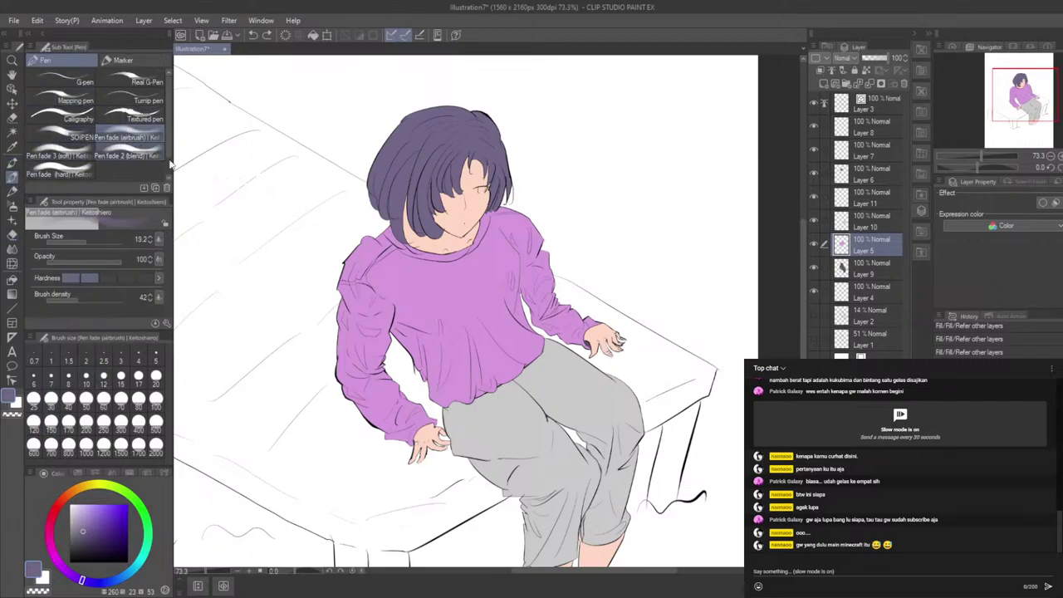
mouse_move(365, 251)
mouse_down()
mouse_move(372, 301)
mouse_move(353, 285)
mouse_move(341, 333)
mouse_up()
key(ctrl+z)
drag(349, 296, 340, 333)
key(ctrl+z)
key(ctrl+z)
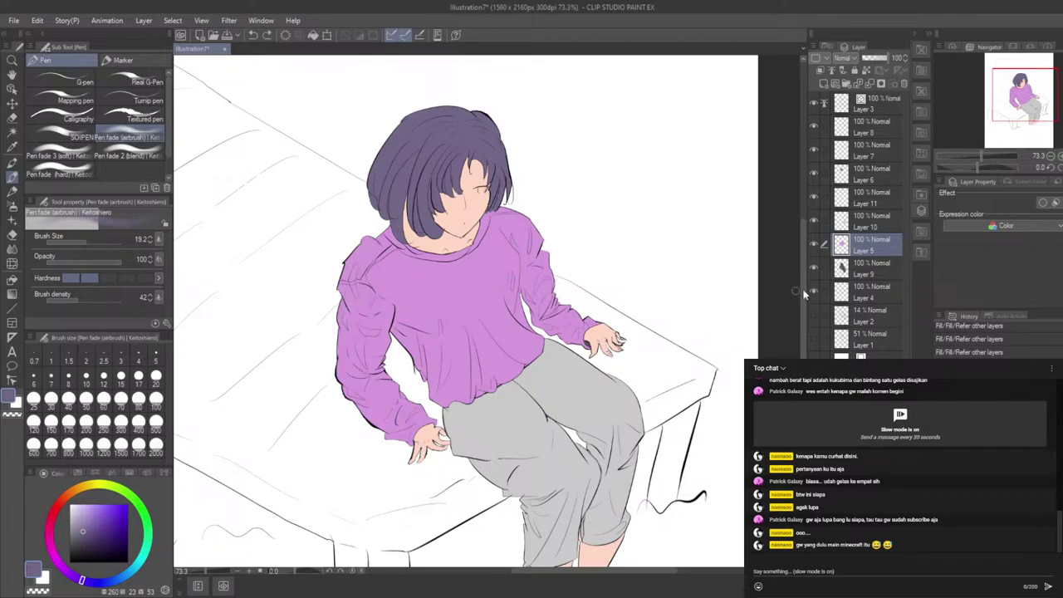
Step: Add a new layer clipped to the shirt's Layer 5, sample the shirt's purple and set the layer's blending to Multiply
click(825, 83)
click(822, 71)
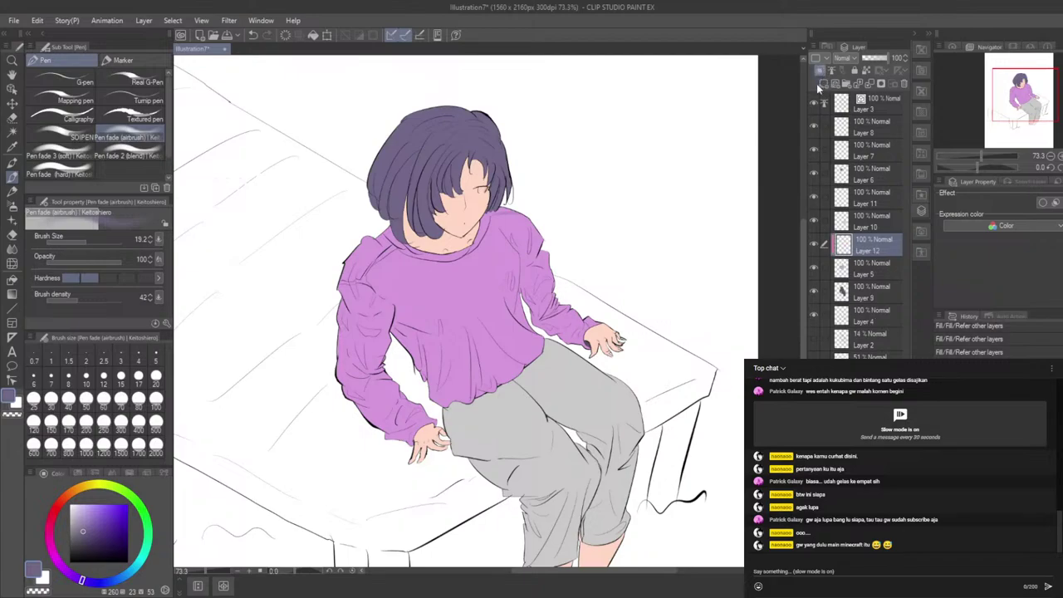
click(12, 148)
click(597, 252)
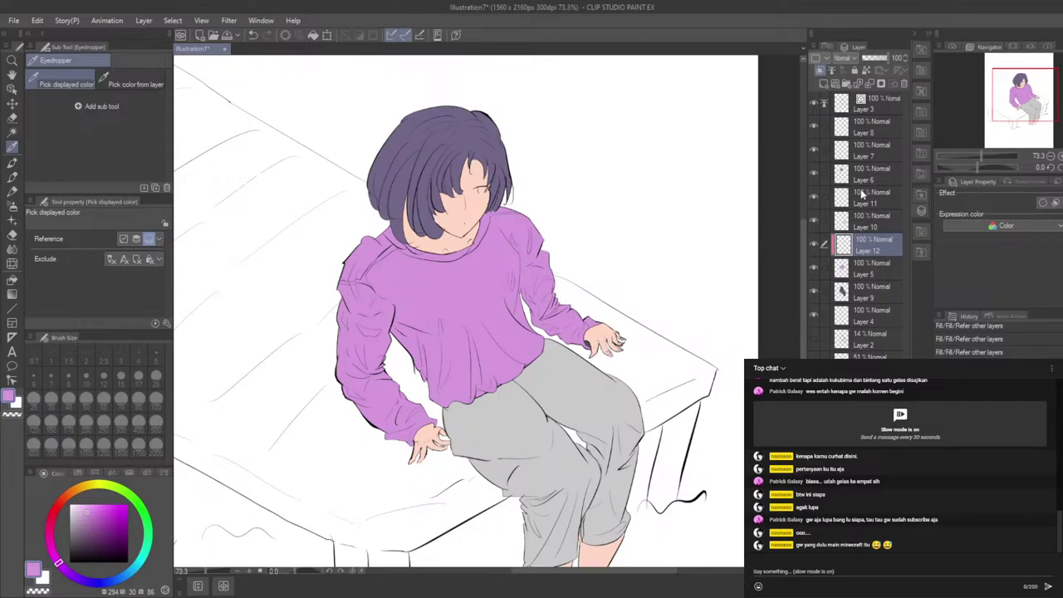
click(857, 97)
Step: Shift the sampled shirt purple toward blue, setting its hue to 284
drag(59, 564, 66, 573)
click(400, 272)
drag(59, 565, 63, 570)
click(11, 176)
drag(419, 277, 390, 334)
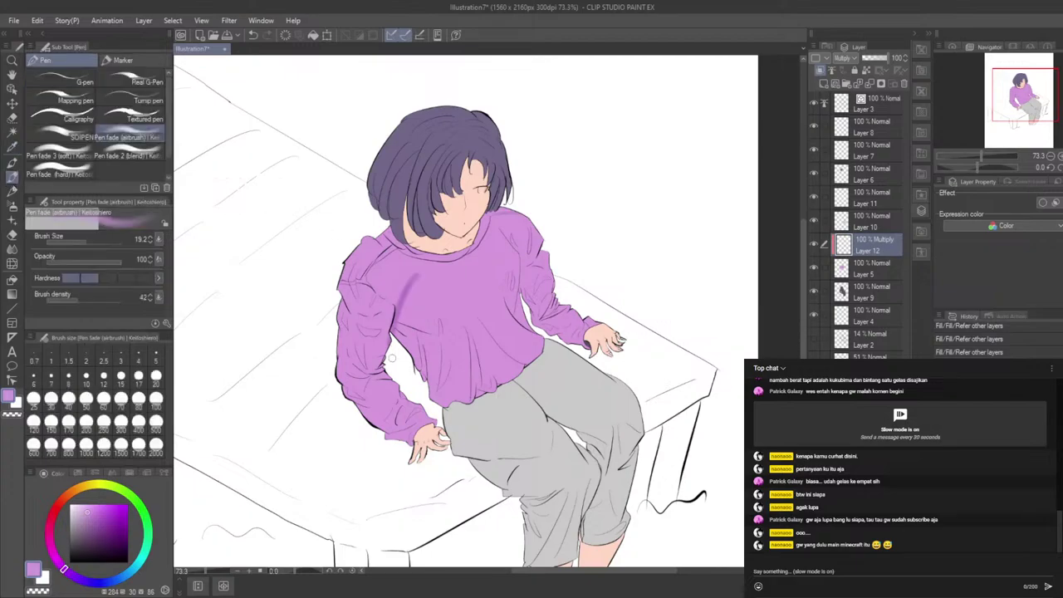
click(58, 135)
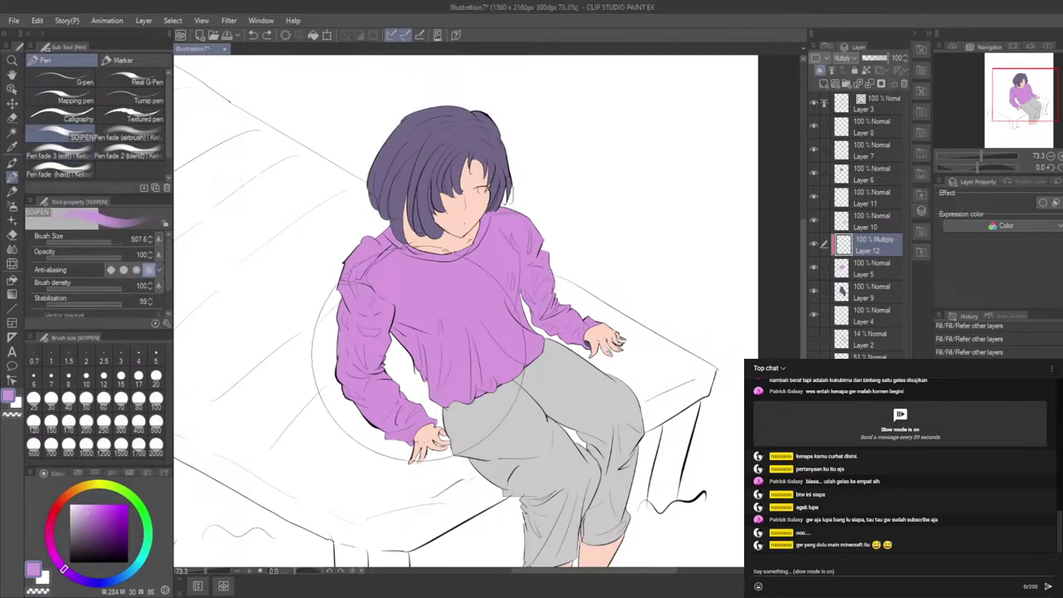
click(458, 341)
key(ctrl+z)
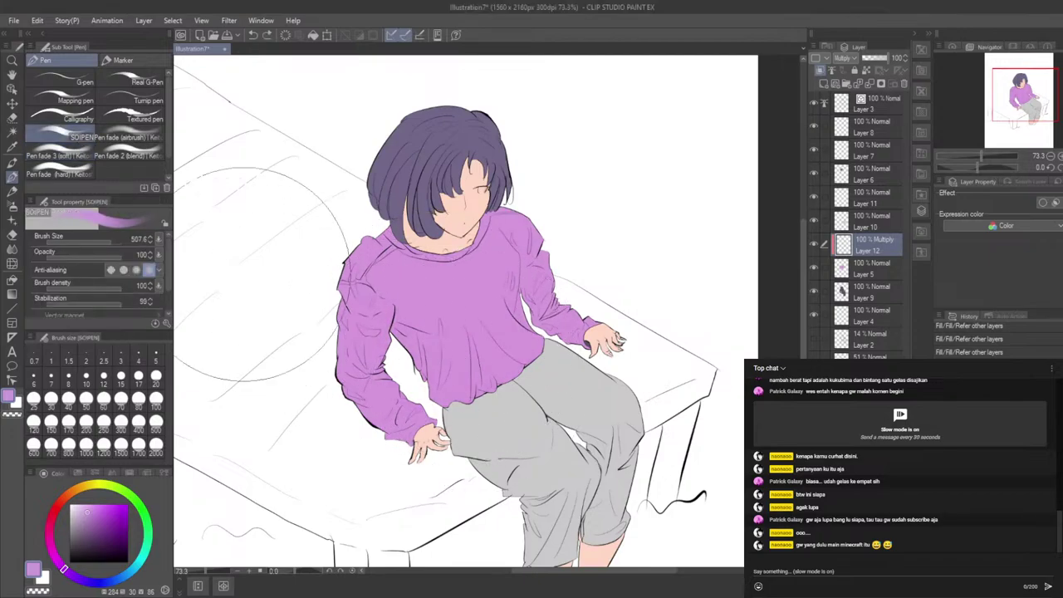
Step: Shade the lower front of the shirt with the Soft airbrush at size 174.7, undoing the unwanted stroke
click(12, 204)
mouse_move(432, 320)
mouse_down()
mouse_move(513, 388)
mouse_move(491, 309)
mouse_move(508, 320)
mouse_move(450, 355)
mouse_move(457, 368)
mouse_move(425, 334)
mouse_move(428, 367)
mouse_move(376, 330)
mouse_move(380, 397)
mouse_move(350, 296)
mouse_move(343, 321)
mouse_move(355, 309)
mouse_move(374, 366)
mouse_move(389, 362)
mouse_move(375, 339)
mouse_move(386, 303)
mouse_move(378, 387)
mouse_up()
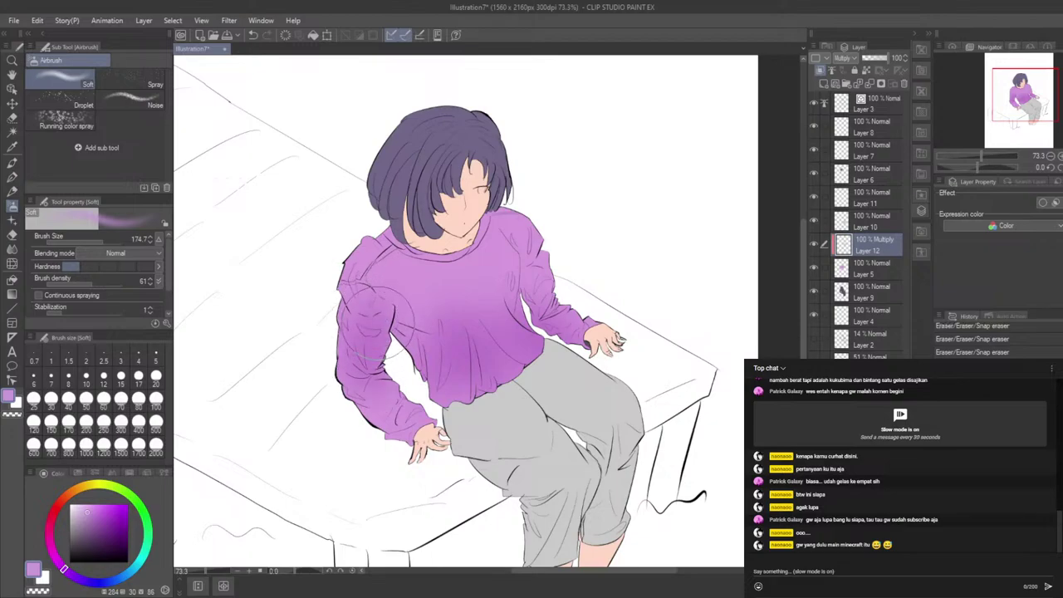
drag(379, 324, 442, 427)
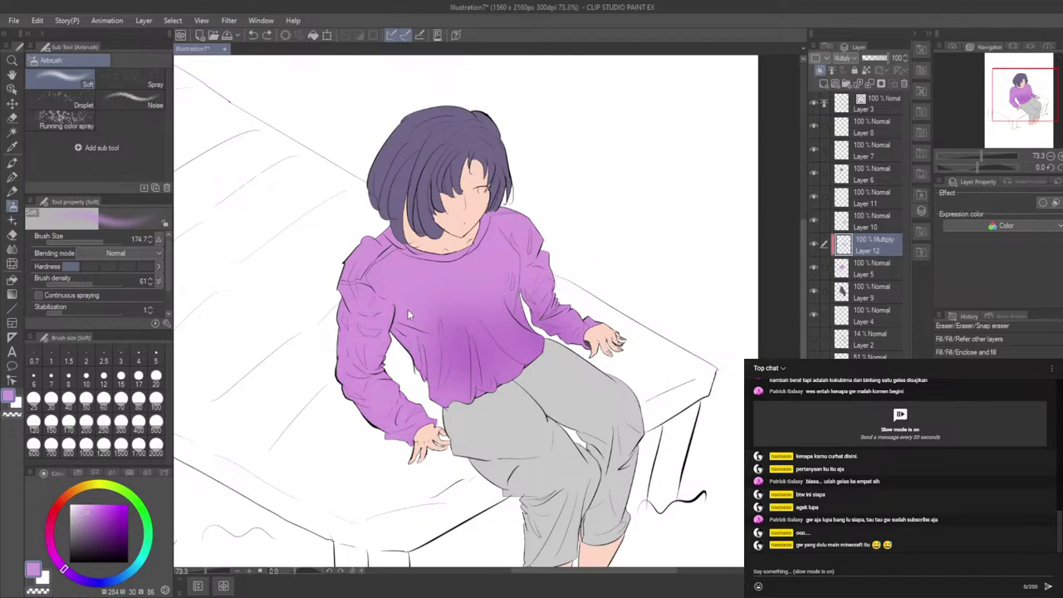
key(ctrl+z)
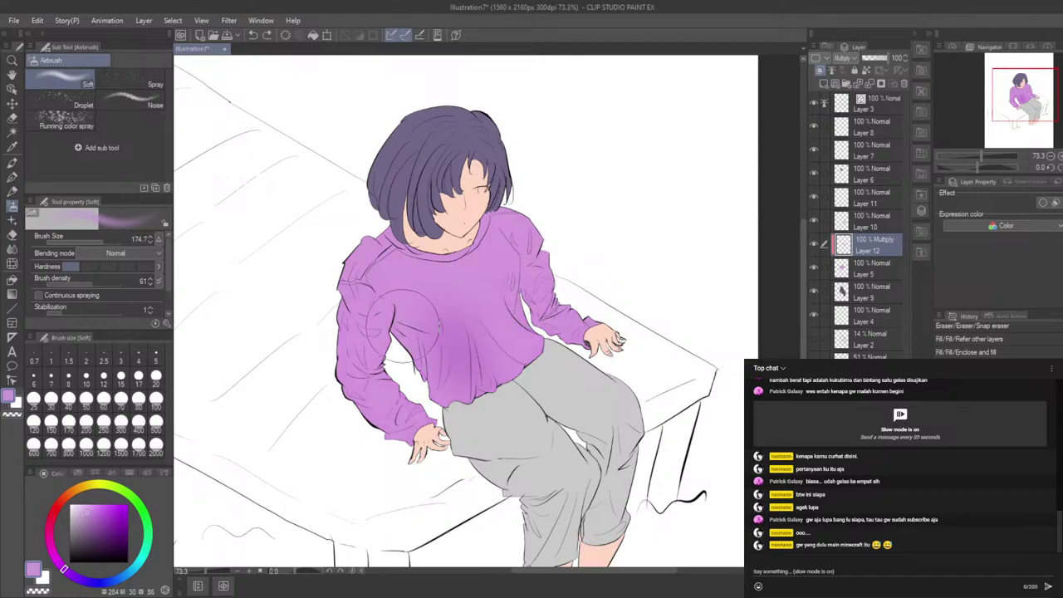
Step: Add soft airbrush shading to the shirt's side, both shoulders and both sleeves on the Multiply layer
drag(404, 327, 405, 380)
mouse_move(398, 256)
mouse_down()
mouse_move(367, 240)
mouse_move(371, 287)
mouse_up()
drag(510, 203, 555, 243)
mouse_move(336, 371)
mouse_down()
mouse_move(337, 307)
mouse_move(350, 297)
mouse_move(342, 361)
mouse_move(372, 432)
mouse_up()
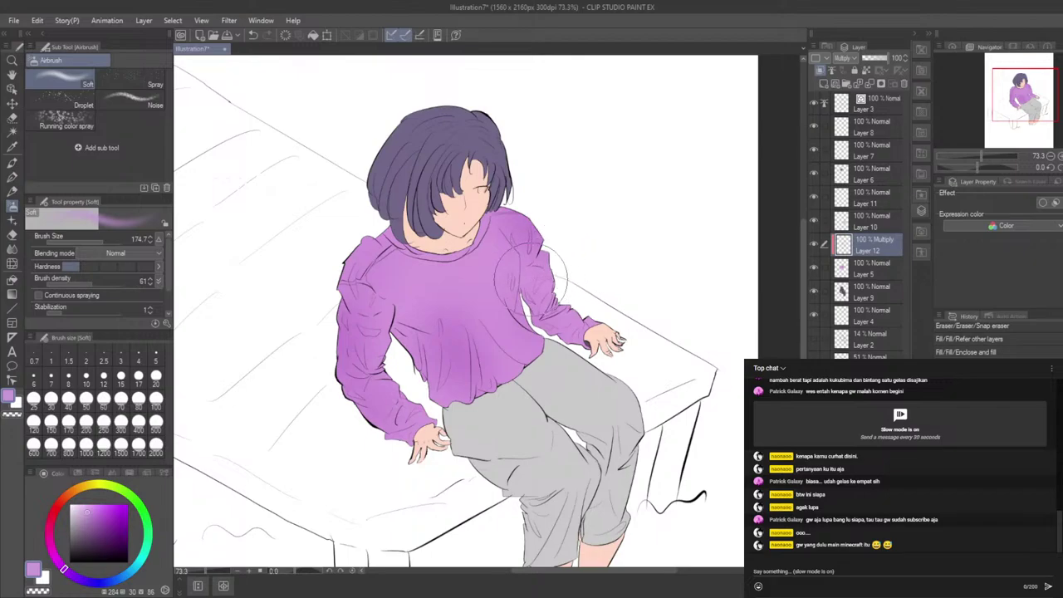
mouse_move(530, 282)
mouse_down()
mouse_move(538, 319)
mouse_move(553, 282)
mouse_up()
drag(555, 287, 585, 306)
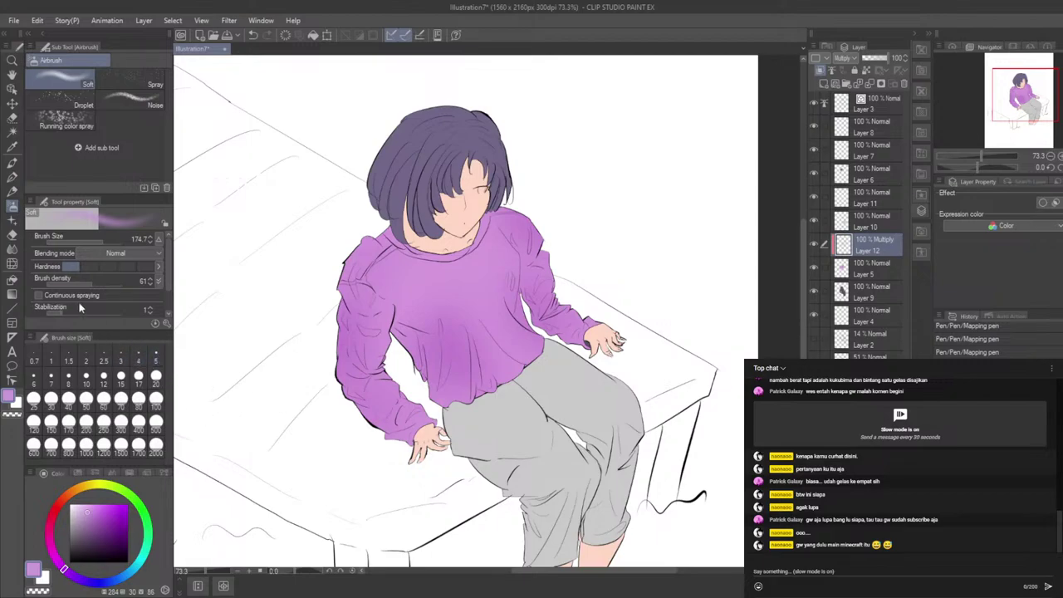
Step: Deepen the fold shadows on the shirt's lower front with the SOIPEN at brush size 75.6, undoing the unwanted strokes
click(13, 177)
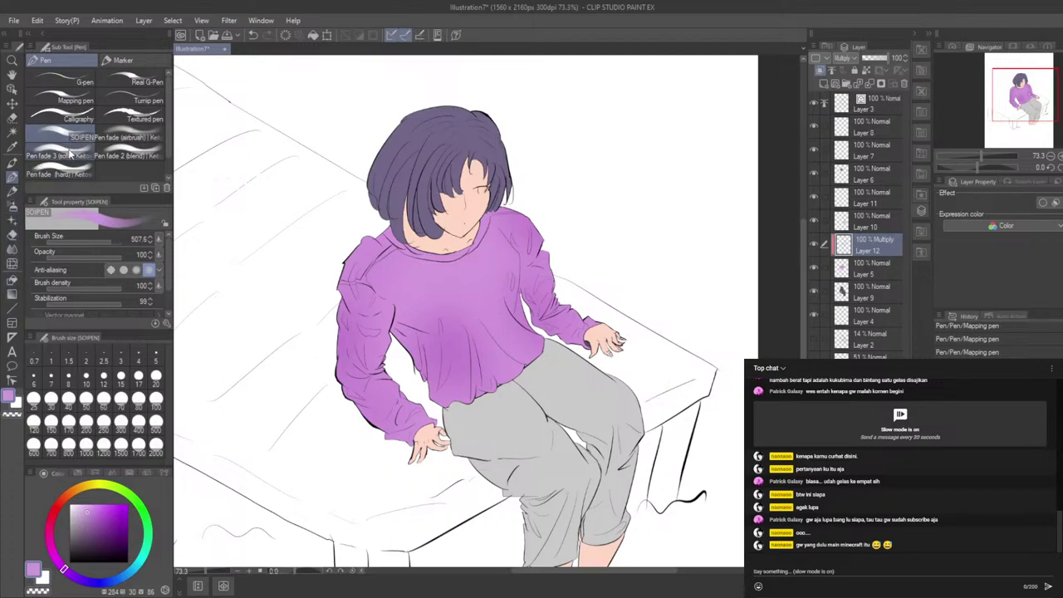
click(51, 155)
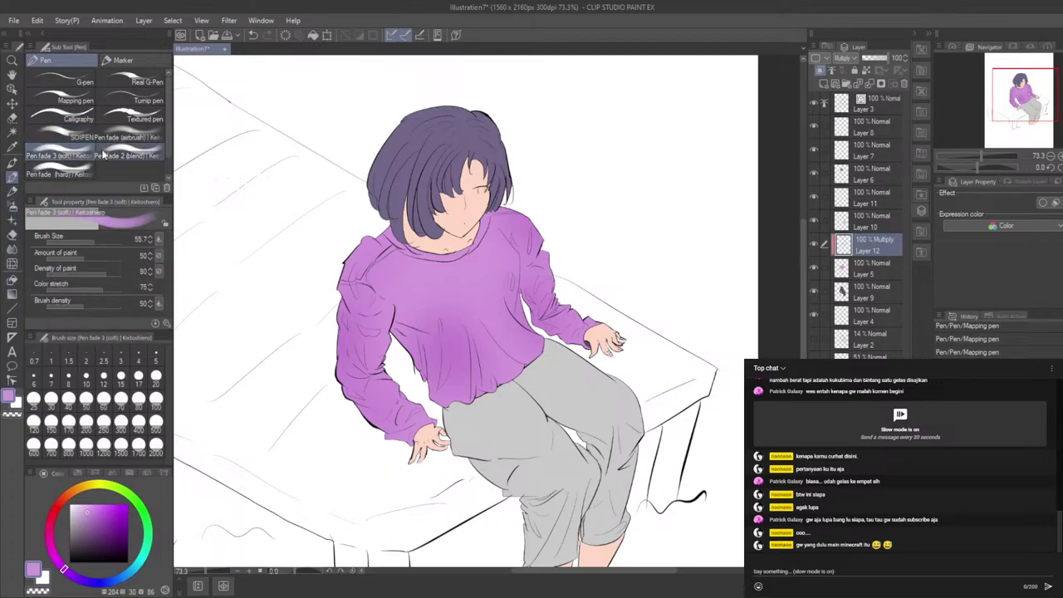
click(97, 137)
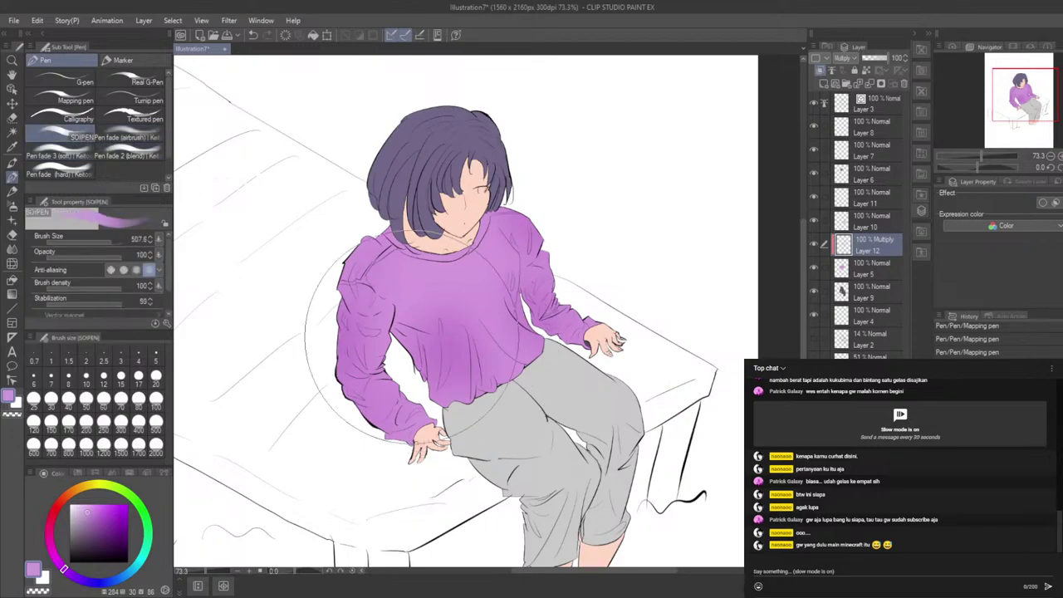
click(96, 237)
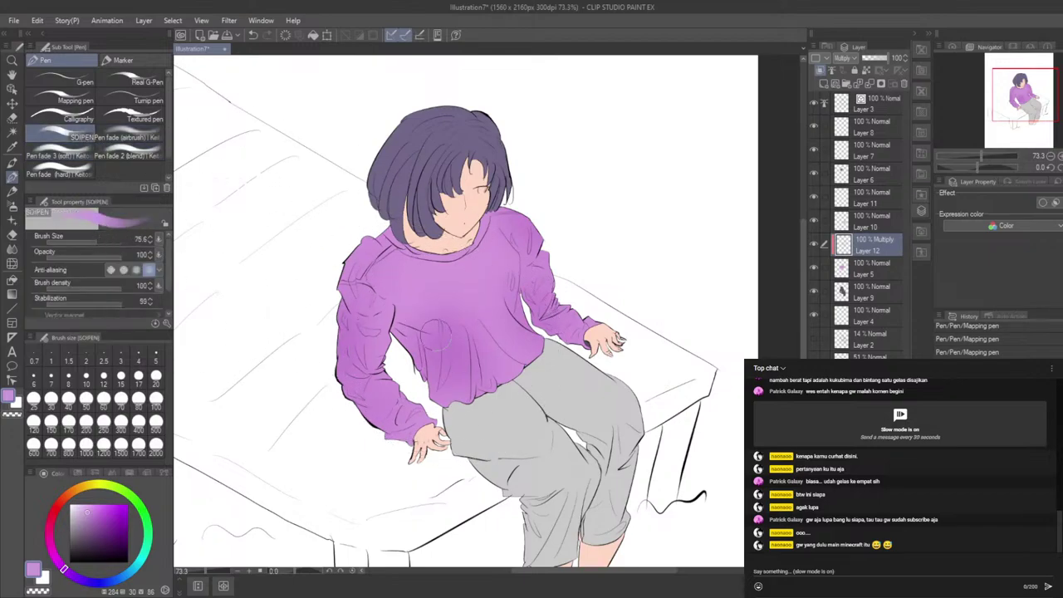
mouse_move(444, 328)
mouse_down()
mouse_move(442, 353)
mouse_move(437, 321)
mouse_move(421, 372)
mouse_move(428, 365)
mouse_up()
key(ctrl+z)
mouse_move(438, 331)
mouse_down()
mouse_move(446, 378)
mouse_move(428, 354)
mouse_move(417, 398)
mouse_move(454, 344)
mouse_move(448, 330)
mouse_move(441, 343)
mouse_move(461, 388)
mouse_up()
mouse_move(477, 333)
mouse_down()
mouse_move(515, 352)
mouse_move(504, 341)
mouse_up()
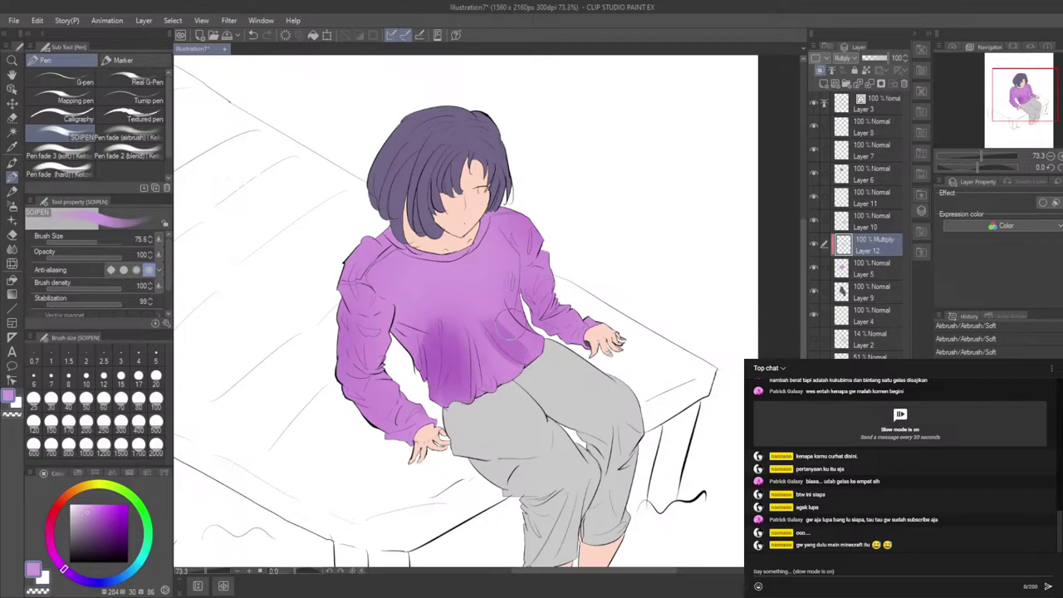
key(ctrl+z)
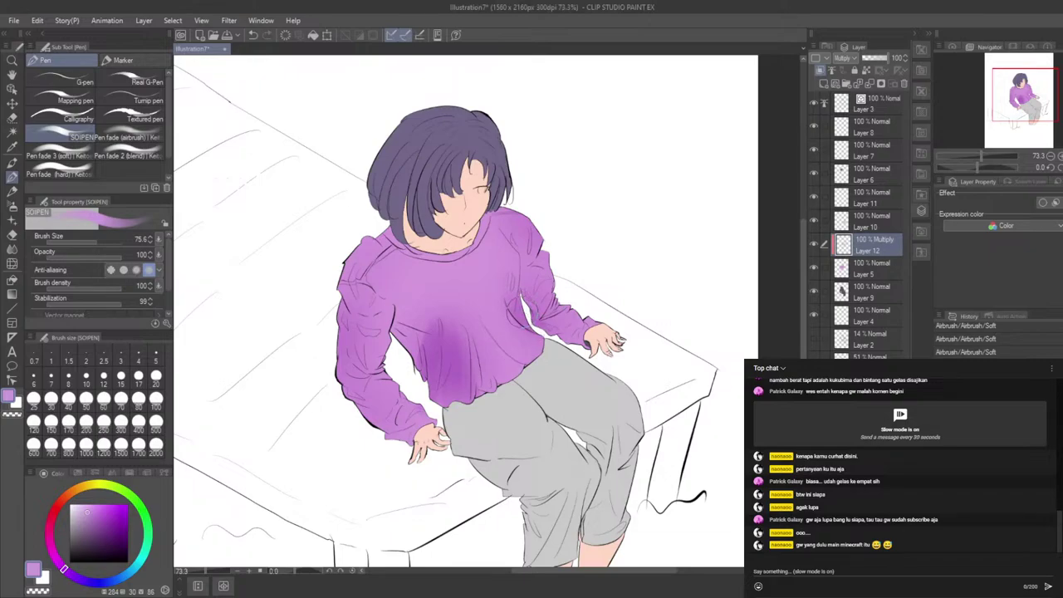
Step: Shade the folds below the character's left armpit with the SOIPEN, reducing the brush size to 26
drag(501, 293, 509, 325)
drag(88, 235, 70, 236)
drag(515, 275, 509, 318)
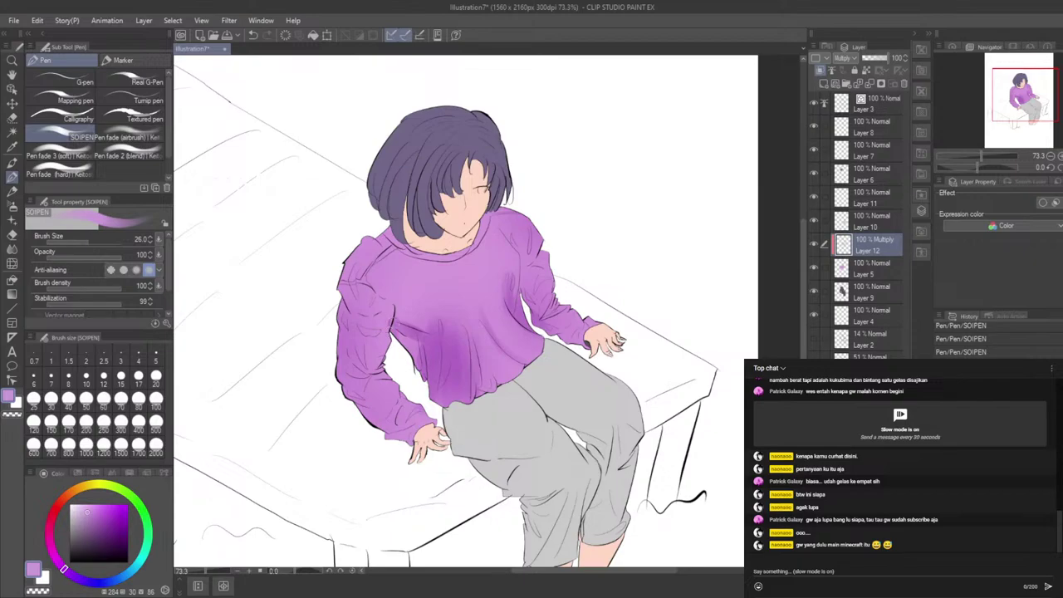
Step: Darken the shirt's side and the character's right sleeve with the Soft airbrush
click(11, 205)
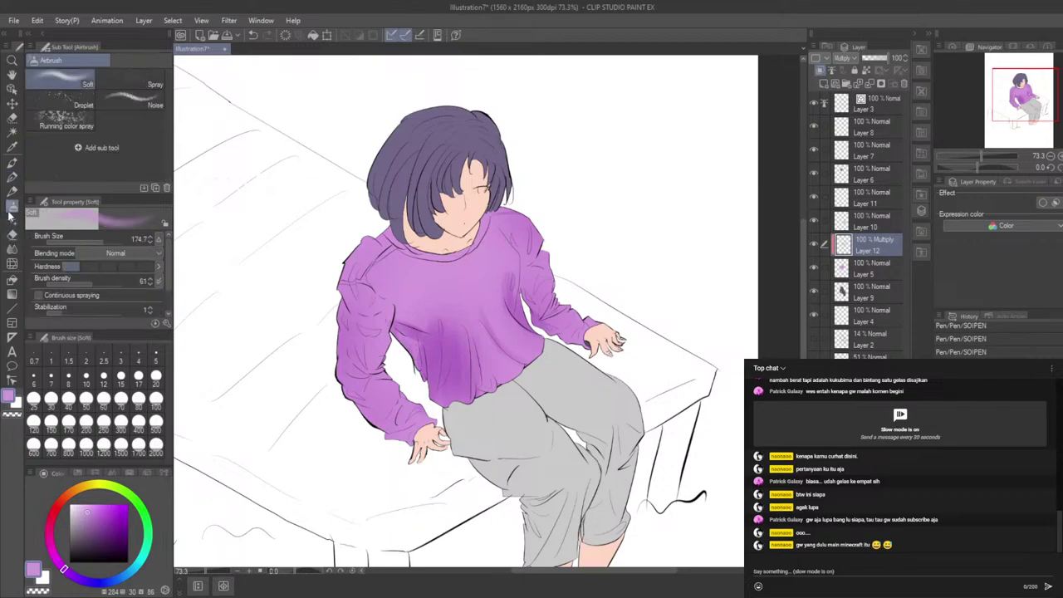
drag(405, 338, 407, 358)
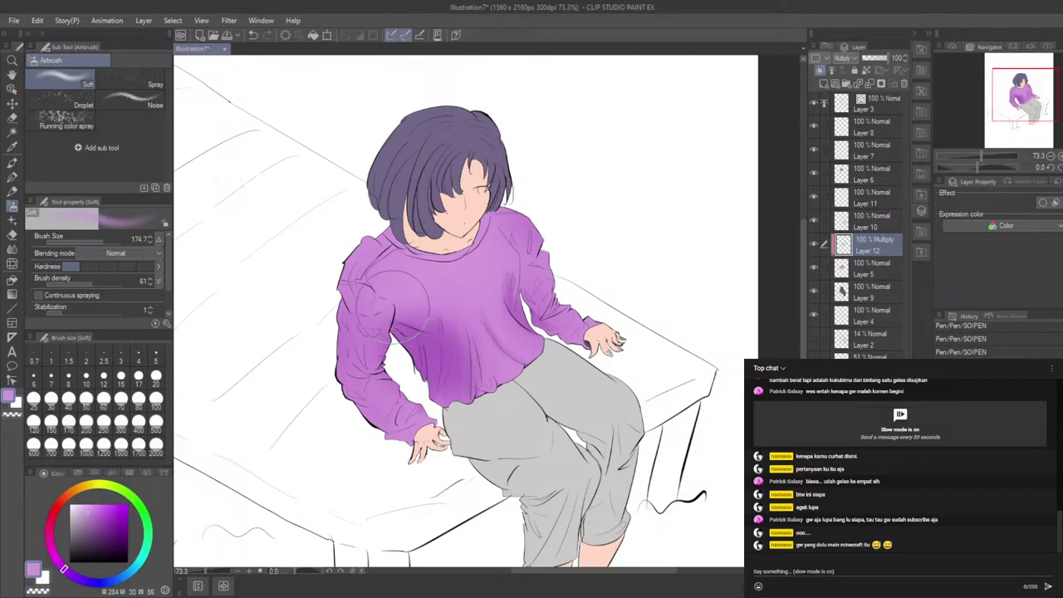
drag(359, 279, 347, 369)
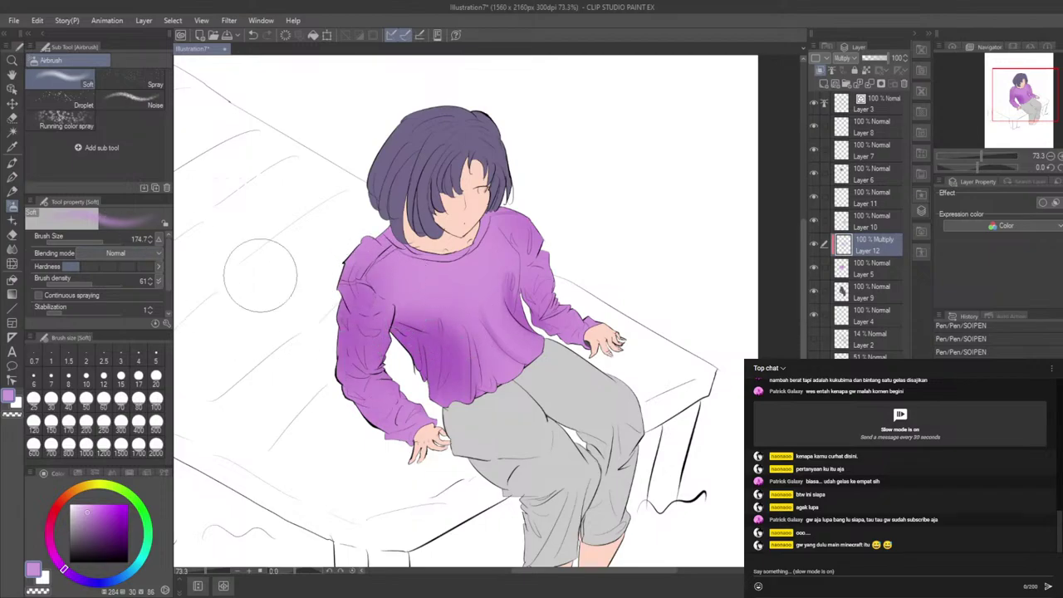
Step: Paint fold shadows on the character's right shoulder with the SOIPEN, setting the brush size to 32.7
click(11, 176)
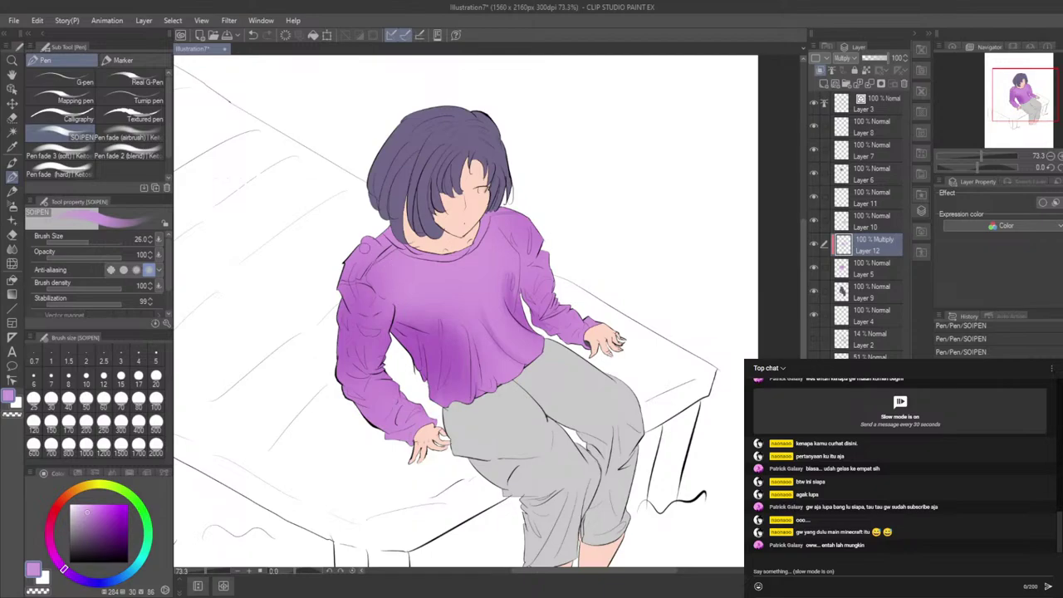
drag(361, 239, 344, 276)
drag(89, 240, 91, 241)
scroll(293, 324, up, 1)
scroll(541, 364, up, 1)
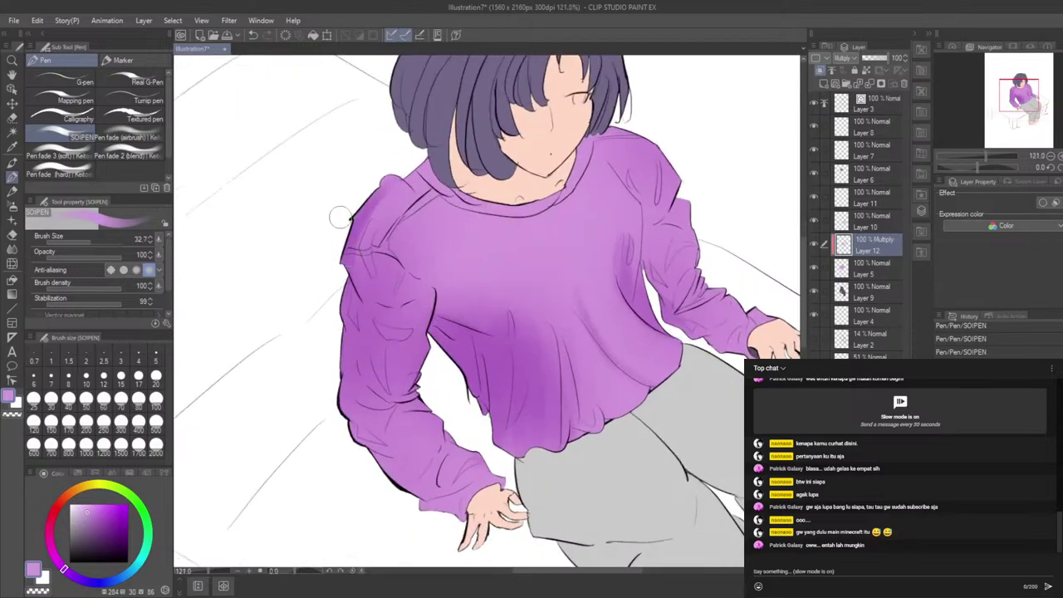
drag(397, 197, 363, 239)
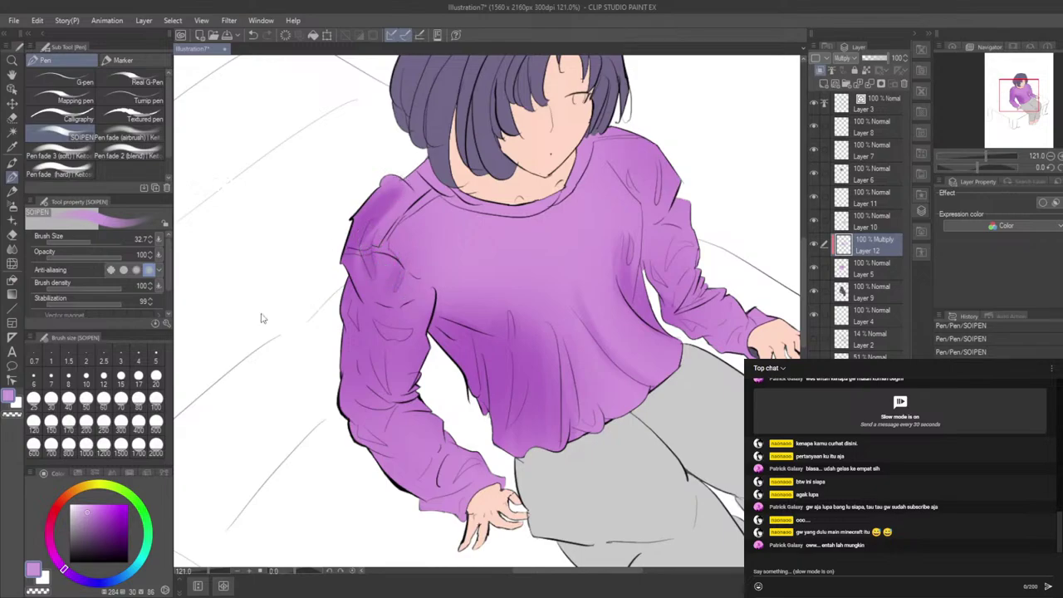
Step: Undo the last shoulder stroke and shade the folds of the character's right shoulder and upper sleeve with the SOIPEN at brush size 14.1
key(ctrl+z)
click(84, 241)
drag(405, 270, 392, 294)
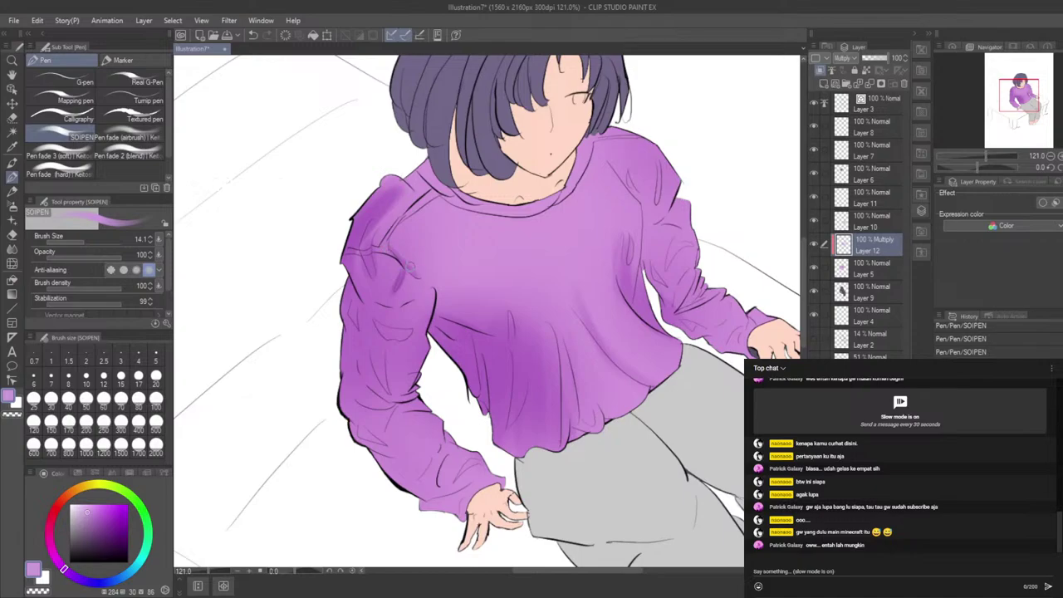
drag(400, 225, 389, 242)
drag(421, 196, 395, 231)
drag(403, 219, 388, 245)
drag(345, 280, 355, 298)
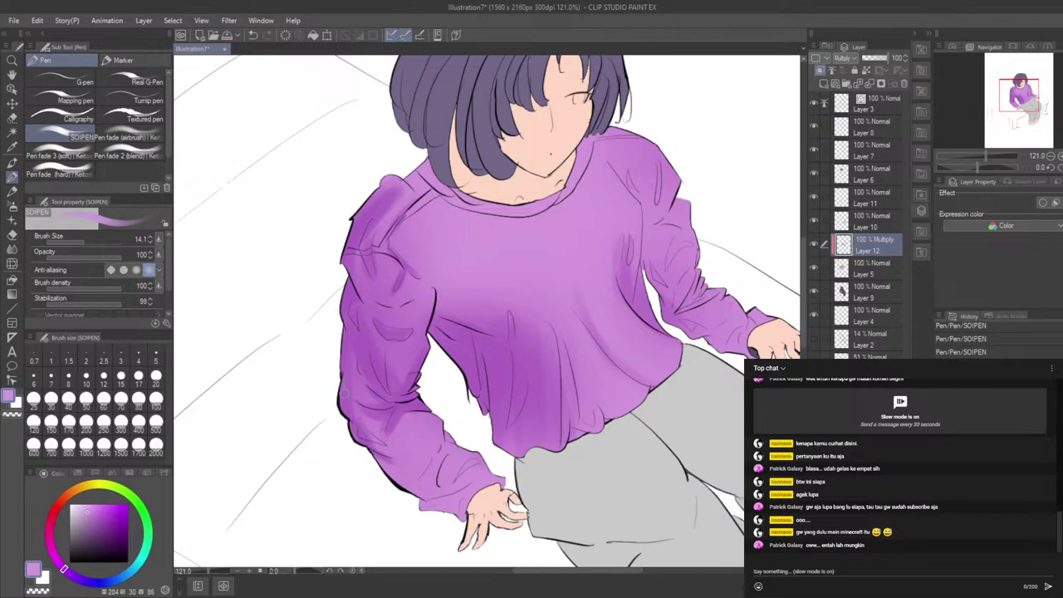
mouse_move(428, 294)
mouse_down()
mouse_move(421, 347)
mouse_move(430, 289)
mouse_up()
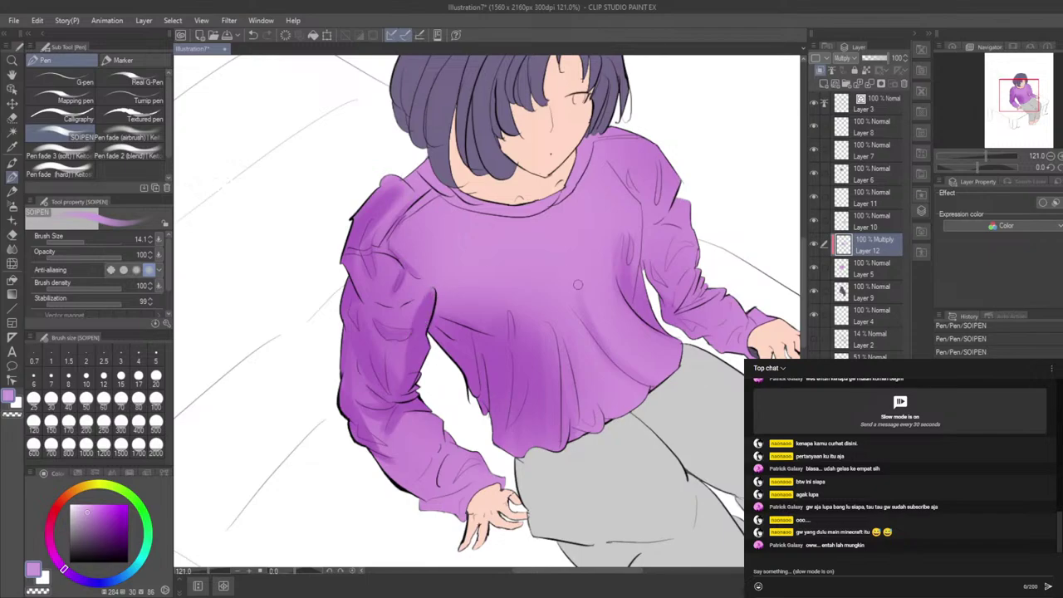
key(alt+Tab)
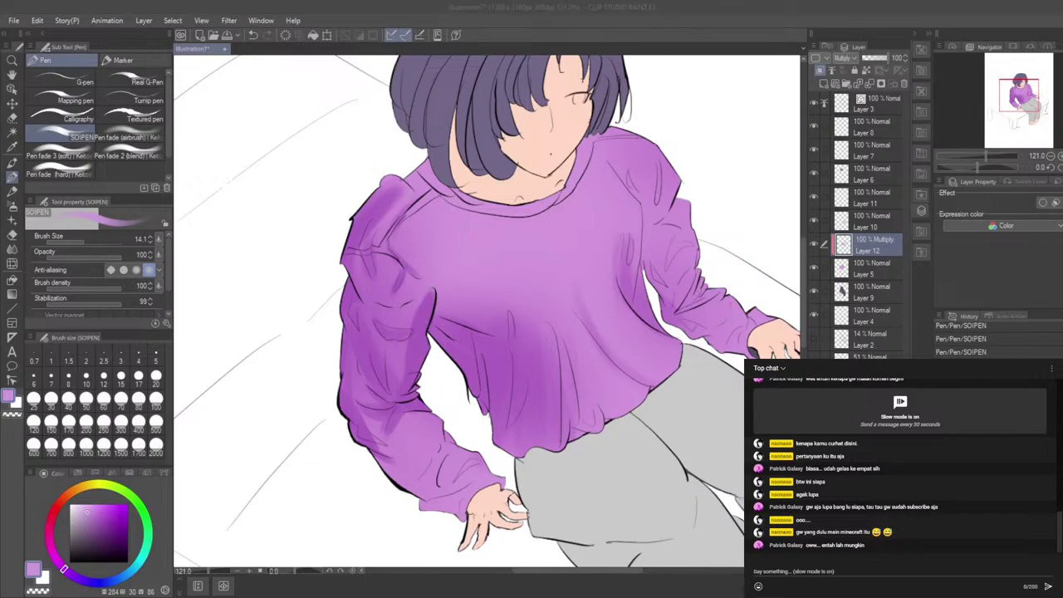
click(636, 205)
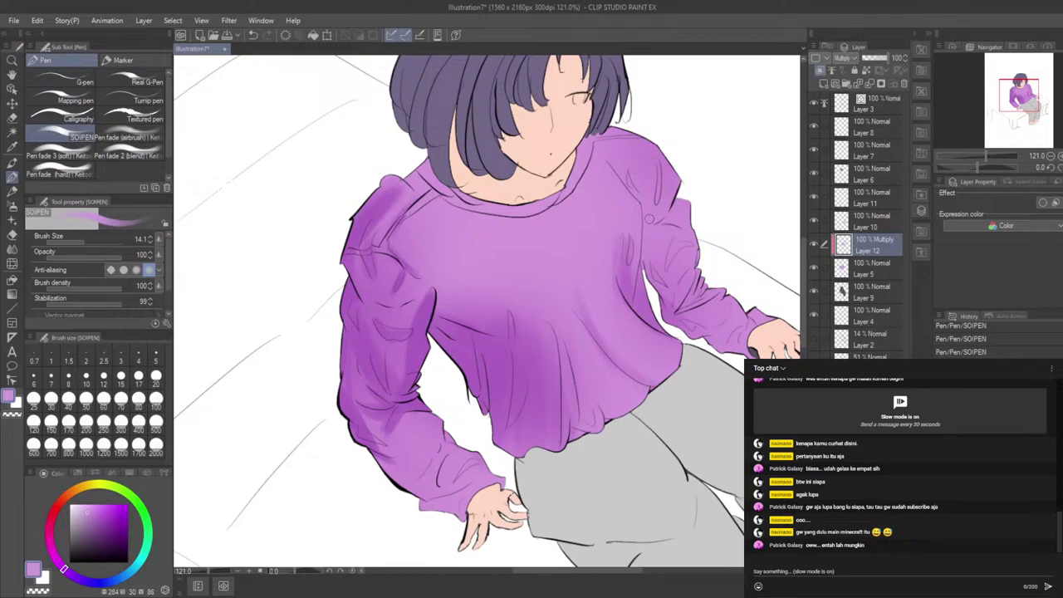
key(alt+Tab)
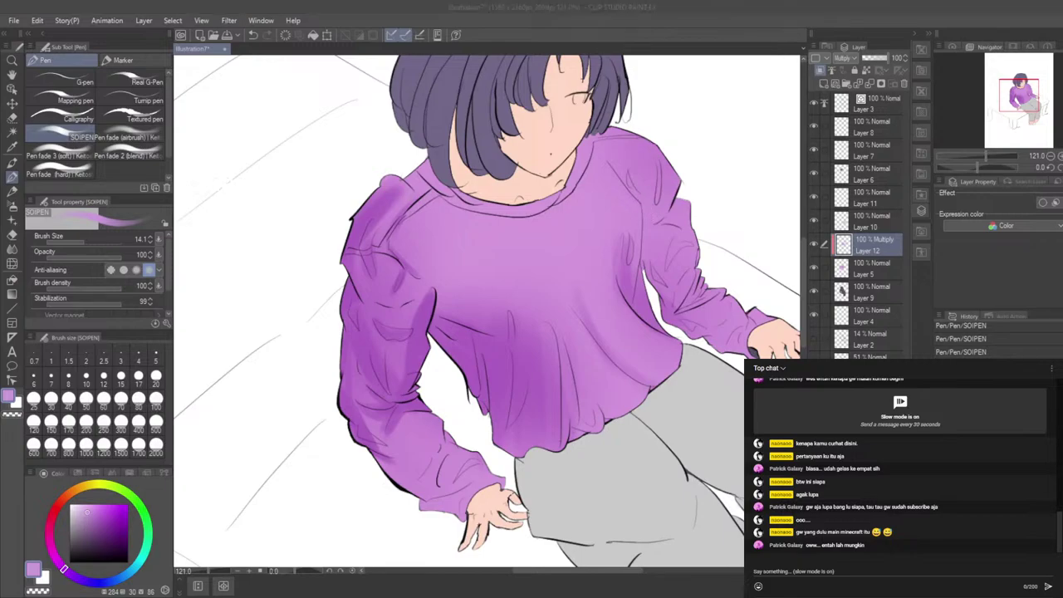
click(642, 194)
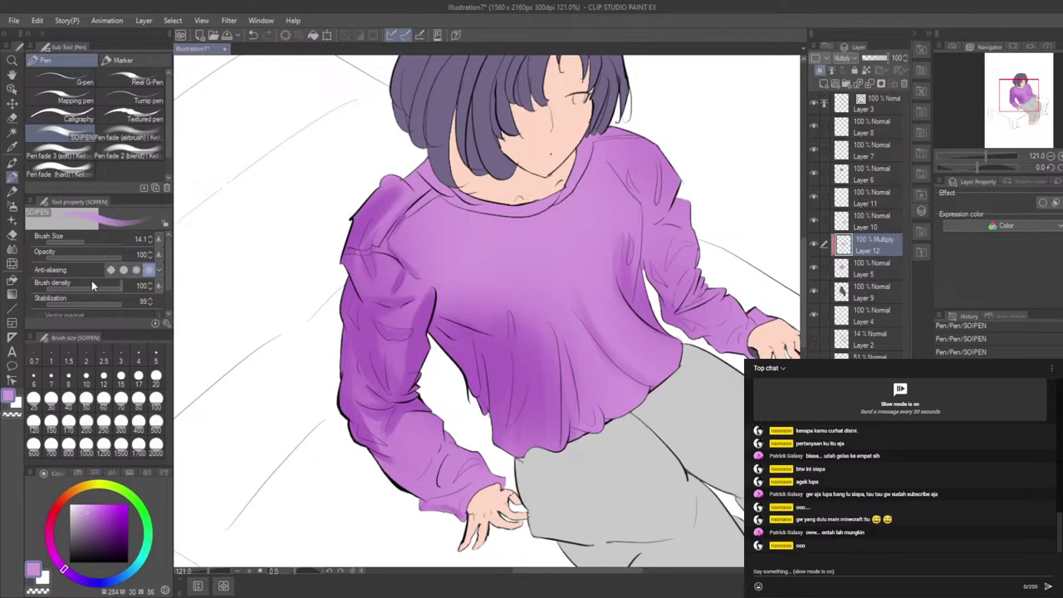
Step: Shade the character's right sleeve from elbow to forearm with the Soft airbrush at brush size 26
click(12, 206)
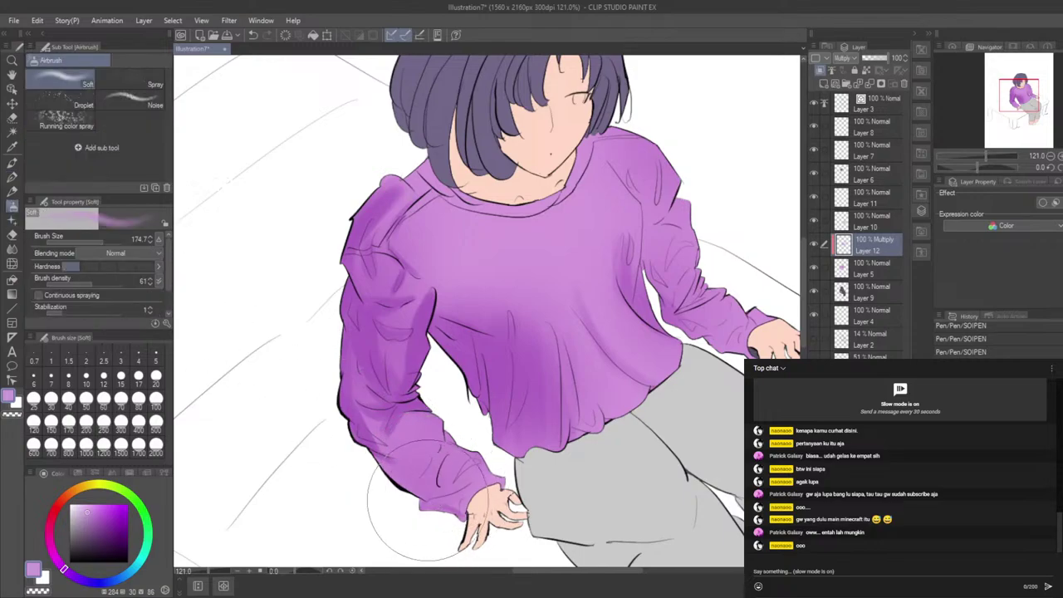
click(88, 242)
drag(399, 478, 439, 504)
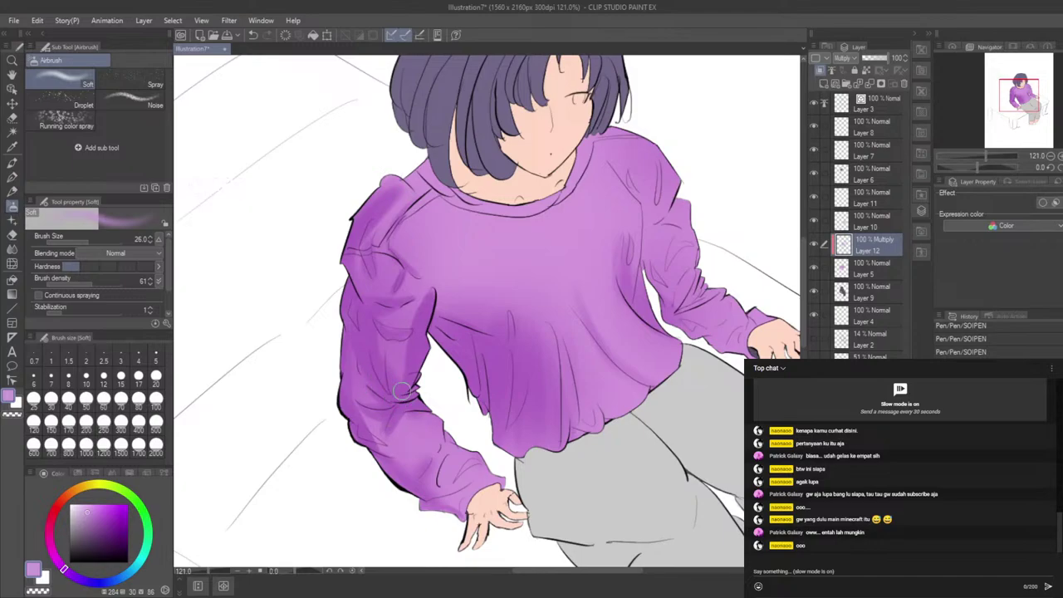
drag(383, 398, 436, 425)
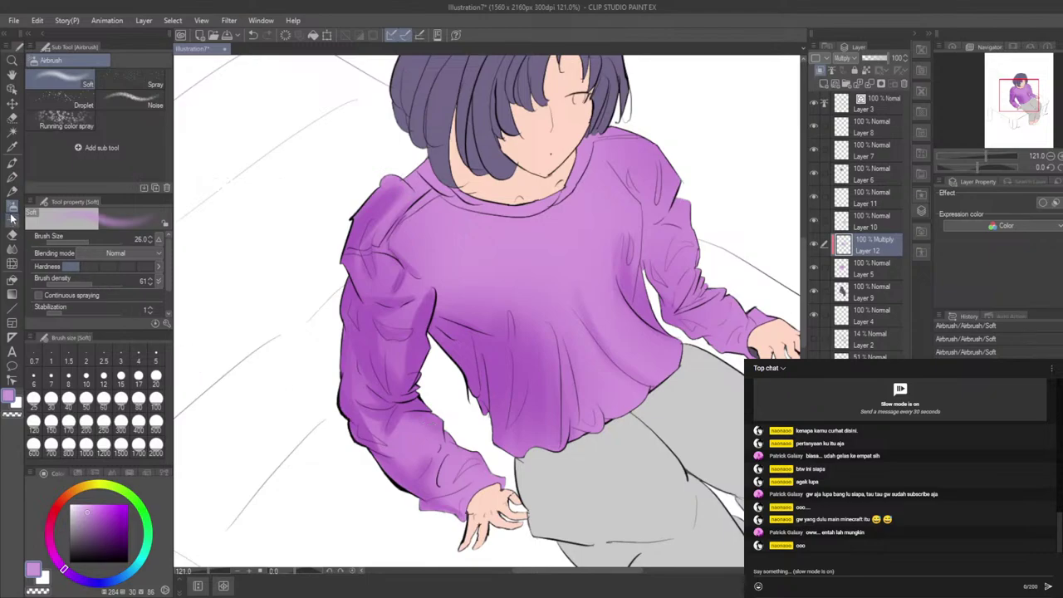
Step: Paint fold shadows at the shirt's front hem and around the character's right cuff with the SOIPEN
click(12, 177)
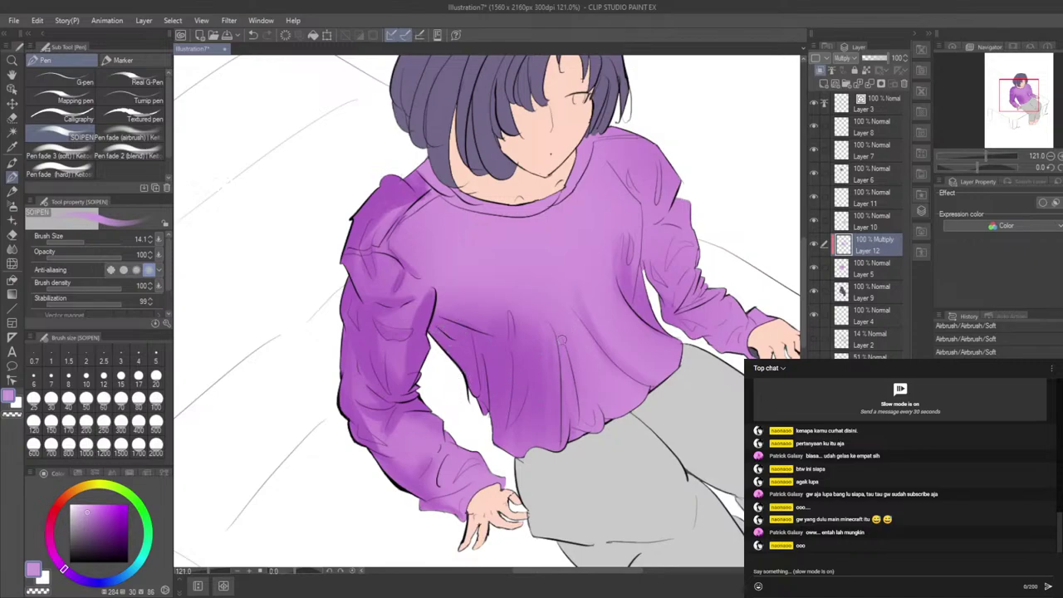
drag(581, 391, 587, 425)
drag(585, 416, 587, 428)
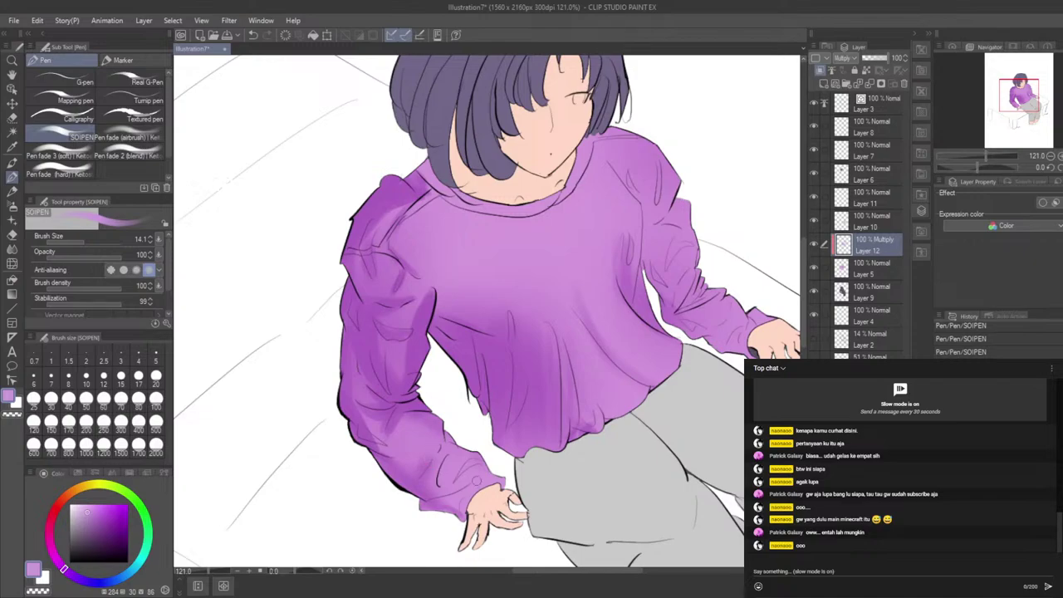
mouse_move(458, 472)
mouse_down()
mouse_move(457, 506)
mouse_move(447, 497)
mouse_move(446, 510)
mouse_up()
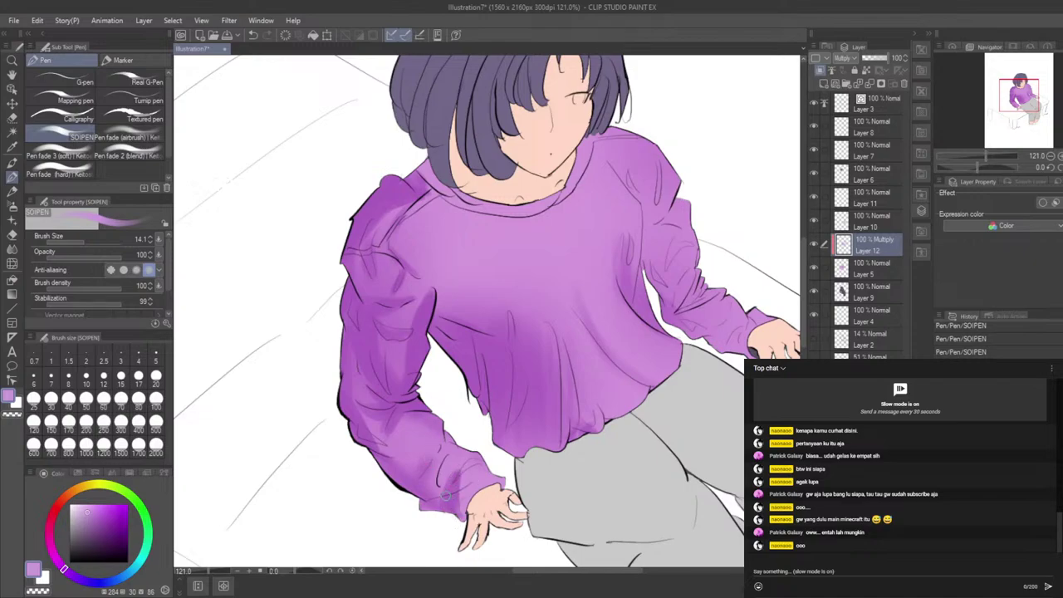
scroll(340, 148, down, 4)
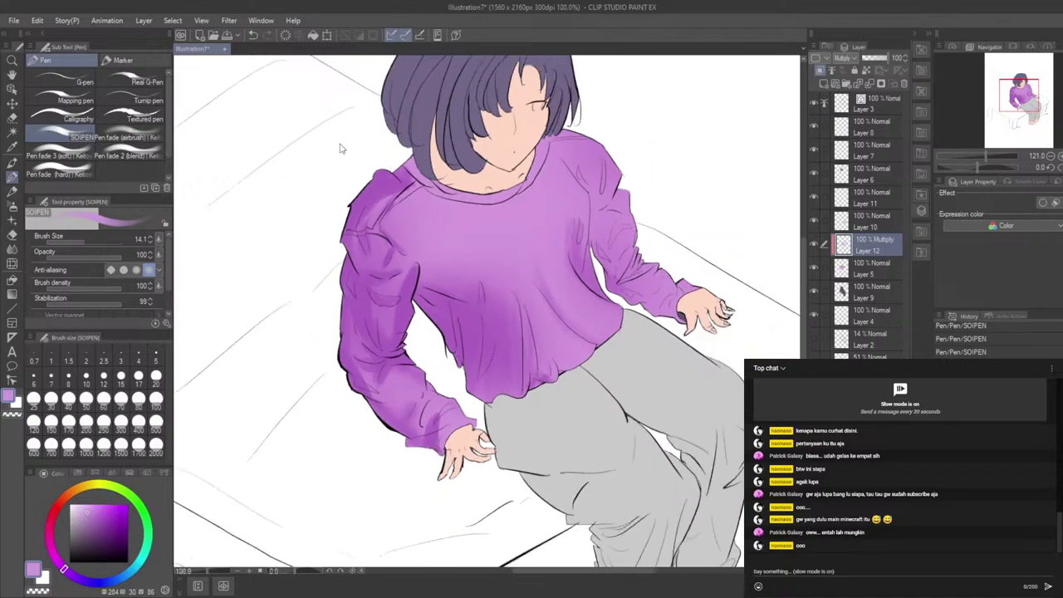
scroll(405, 371, up, 6)
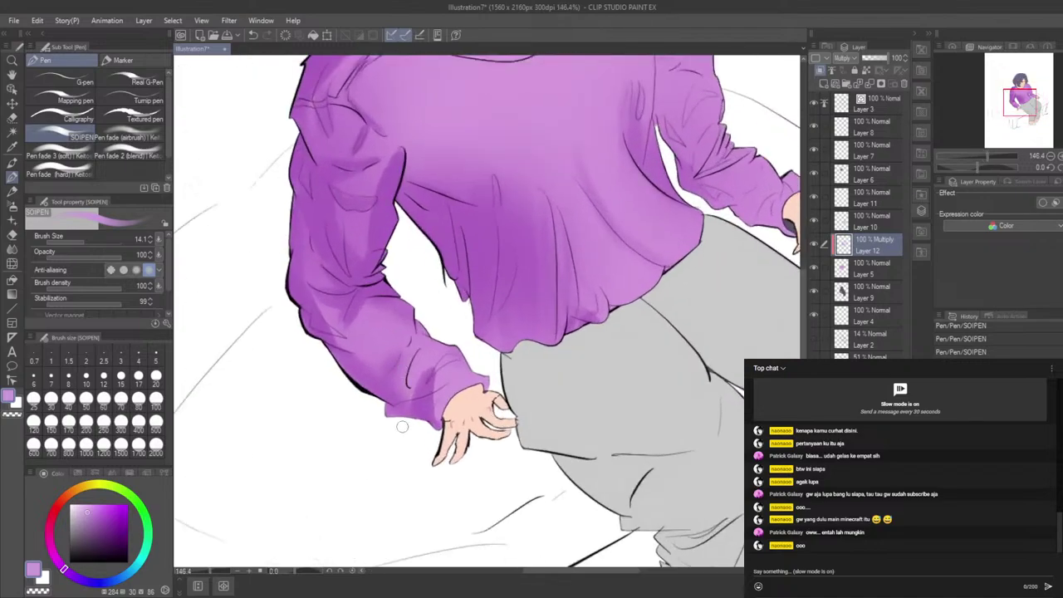
drag(414, 362, 407, 409)
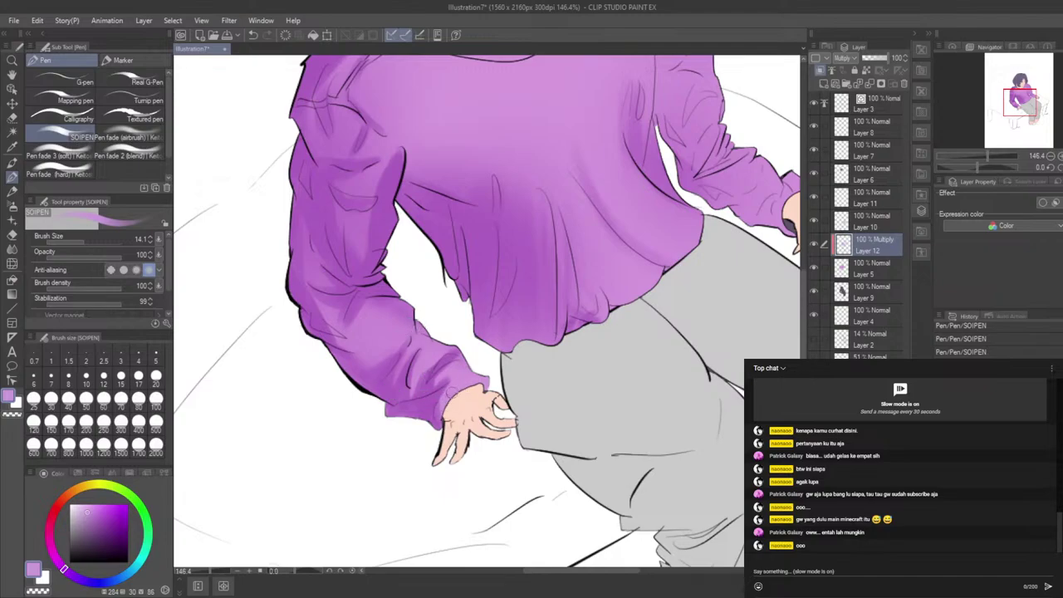
Step: Refine the shading above the character's right cuff with the Snap eraser at size 30 and the Soft airbrush at size 26
click(12, 205)
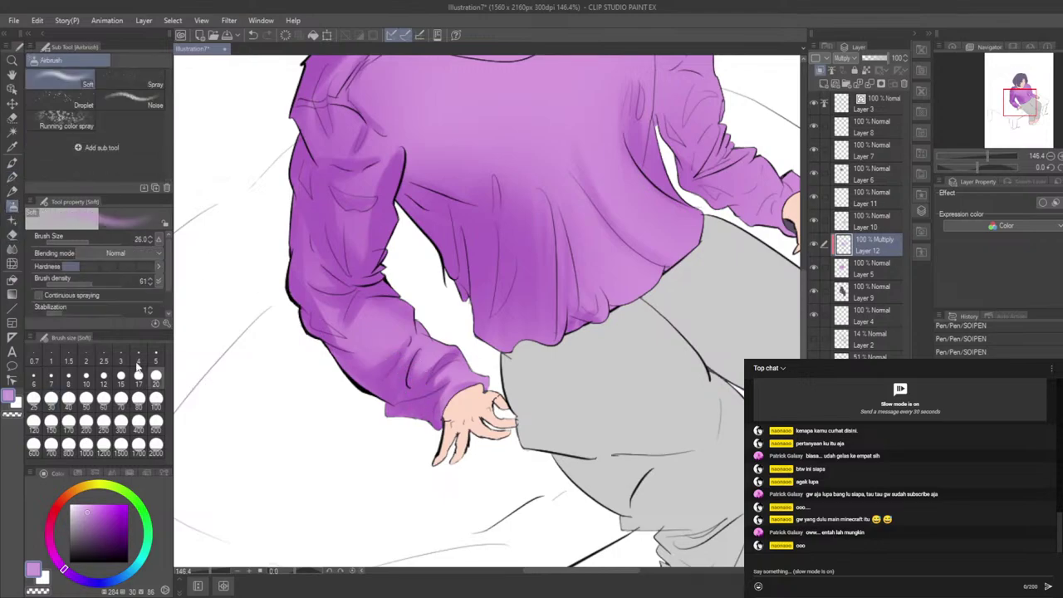
click(12, 234)
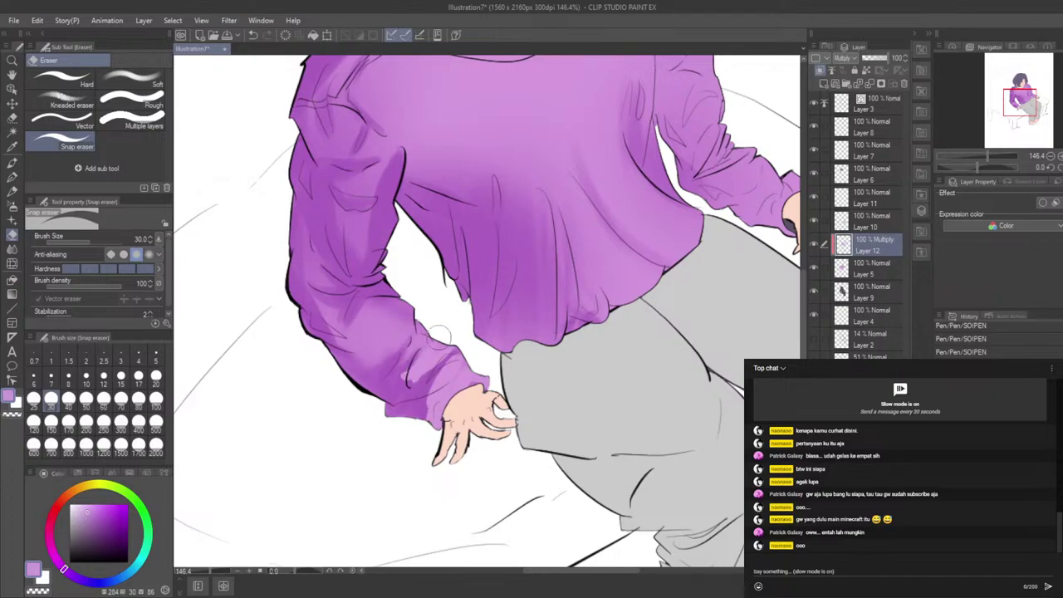
drag(421, 356, 405, 379)
drag(413, 371, 423, 351)
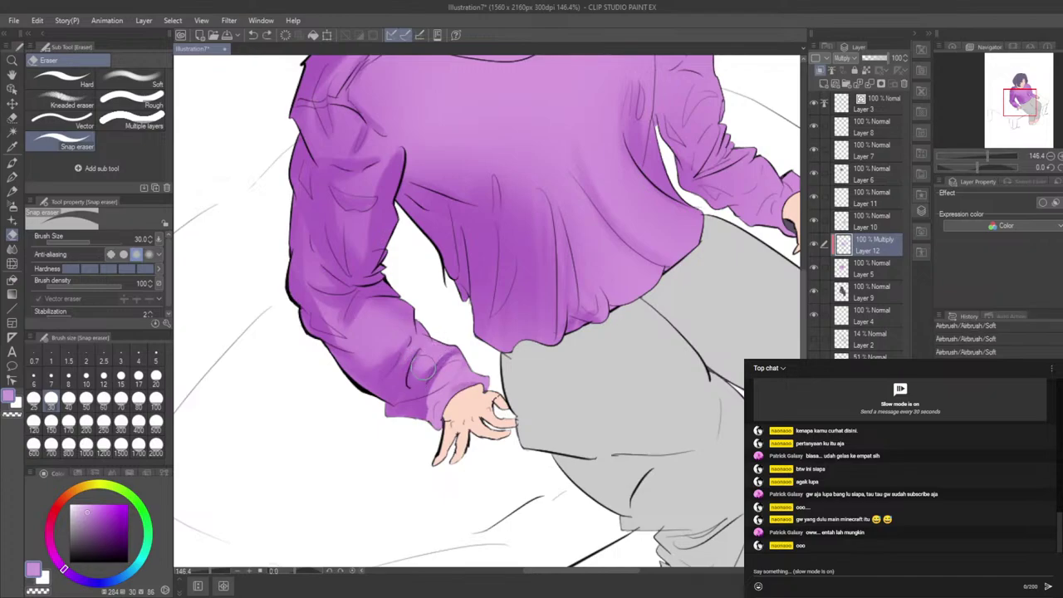
key(ctrl+y)
key(ctrl+y)
key(ctrl+y)
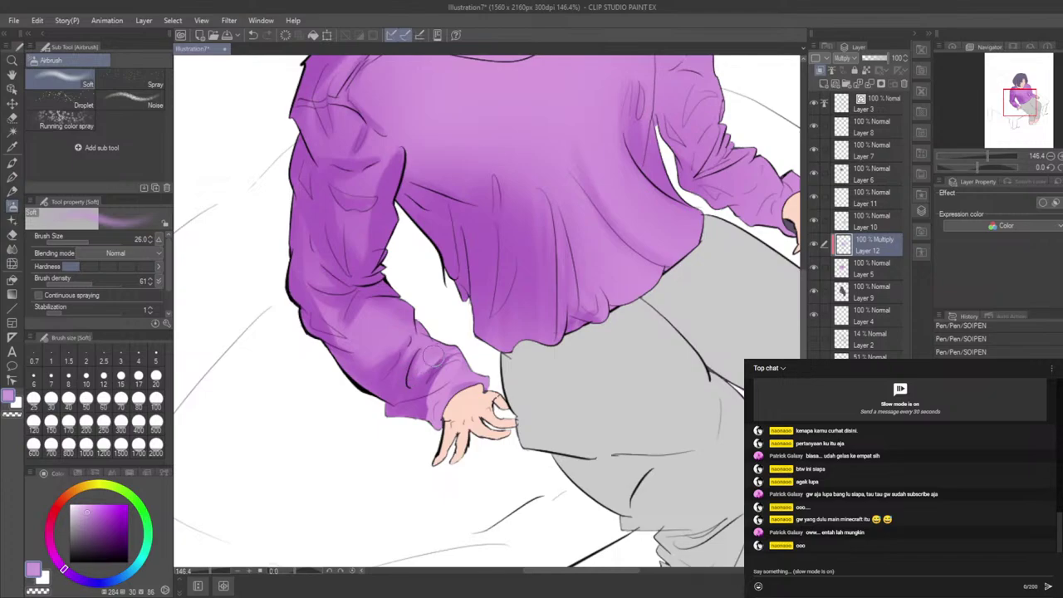
mouse_move(440, 381)
mouse_down()
mouse_move(426, 411)
mouse_move(424, 399)
mouse_move(443, 402)
mouse_move(449, 428)
mouse_up()
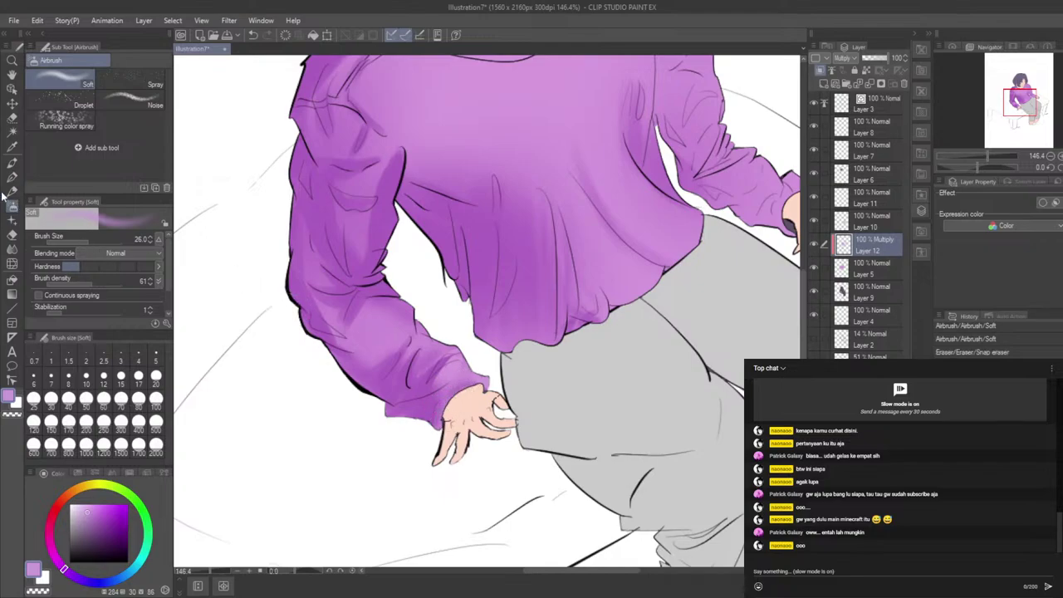
Step: Add fold shadows below the character's right elbow with the SOIPEN, undoing the unwanted stroke
click(12, 177)
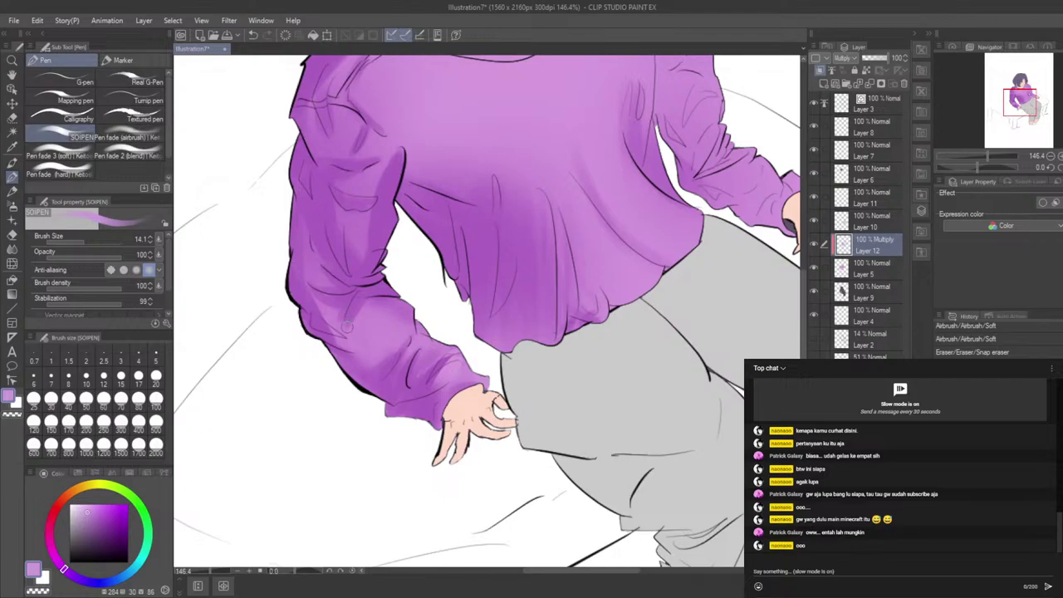
drag(339, 336, 366, 348)
drag(327, 338, 377, 353)
mouse_move(324, 333)
mouse_down()
mouse_move(376, 352)
mouse_move(338, 348)
mouse_move(385, 353)
mouse_move(317, 313)
mouse_move(376, 347)
mouse_up()
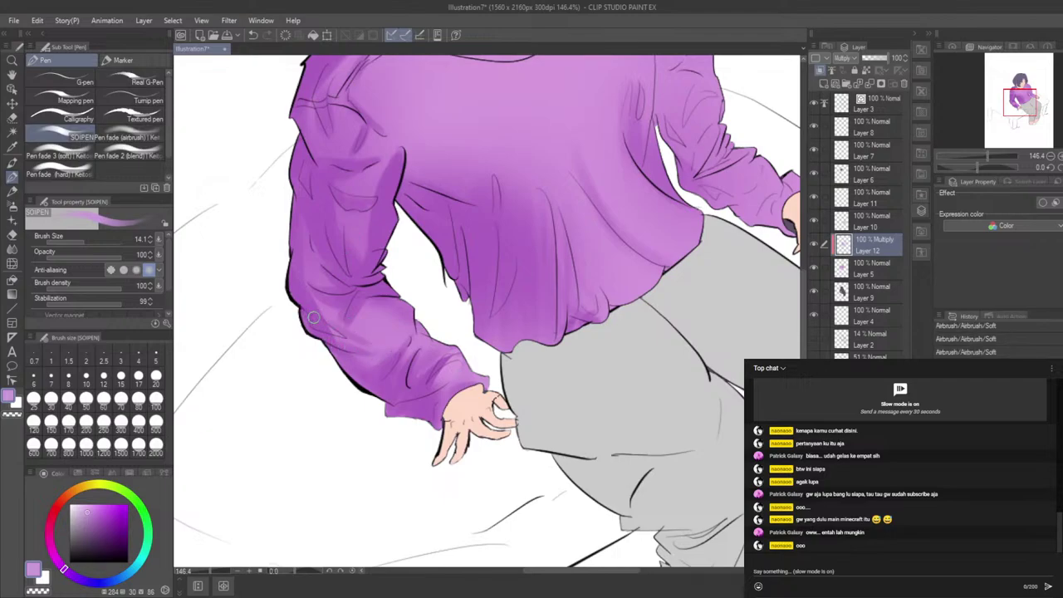
key(ctrl+z)
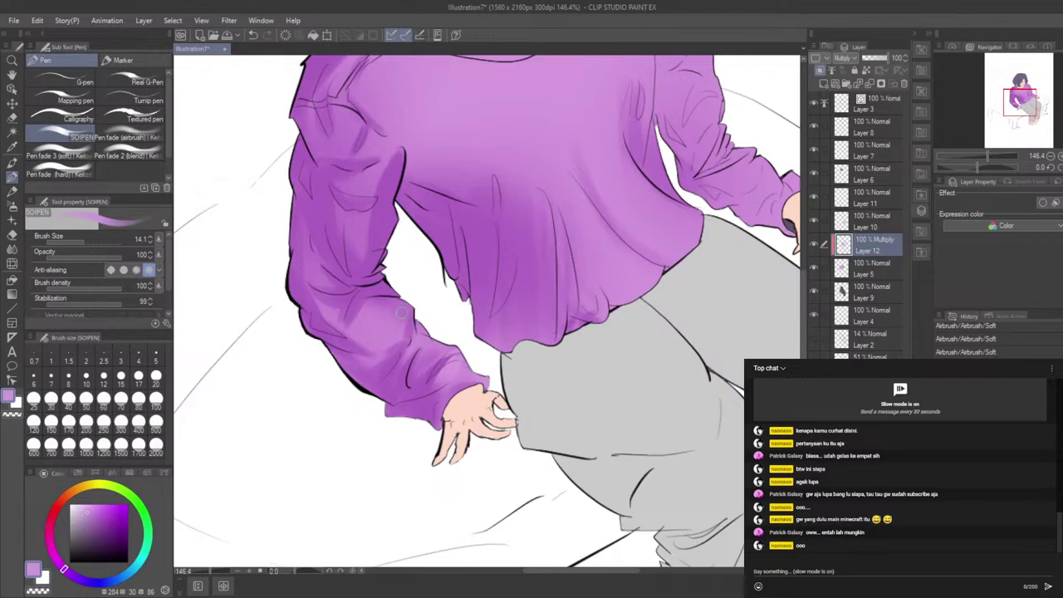
Step: Shade along the diagonal crease at the front of the character's left shoulder with the SOIPEN
scroll(299, 449, down, 3)
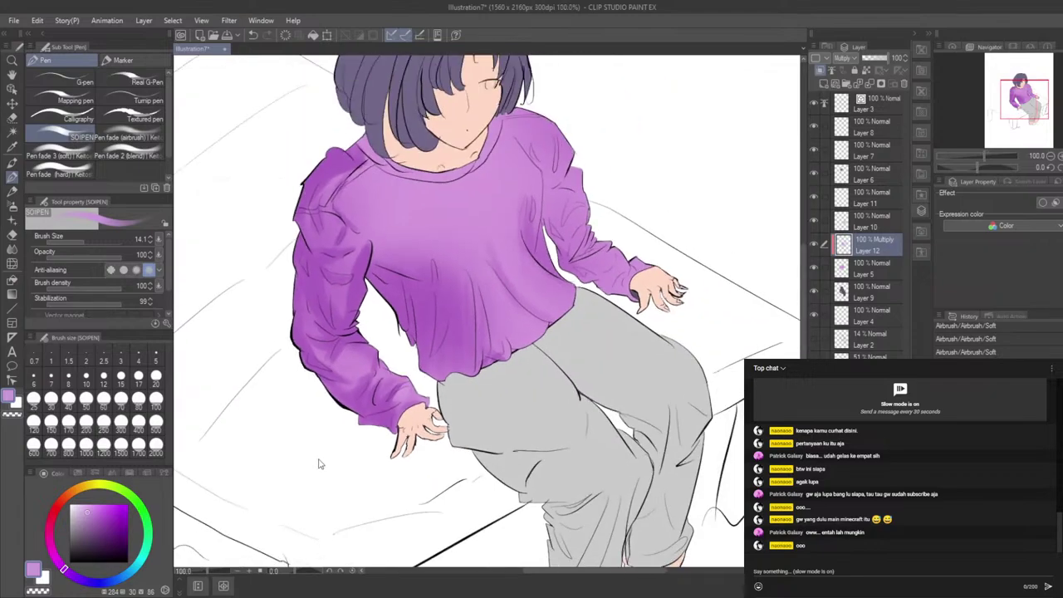
scroll(536, 324, up, 5)
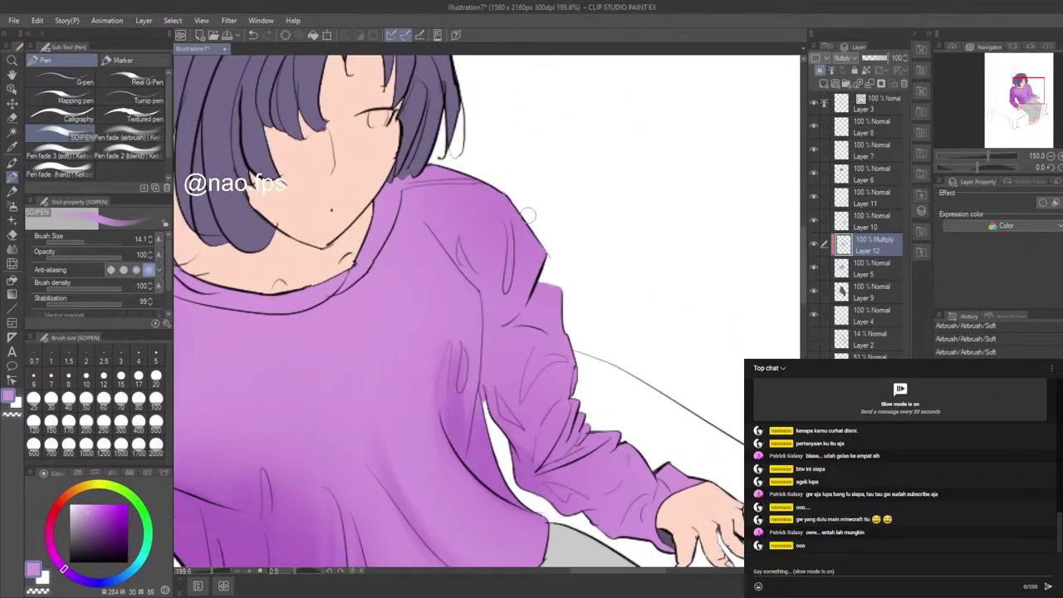
click(425, 220)
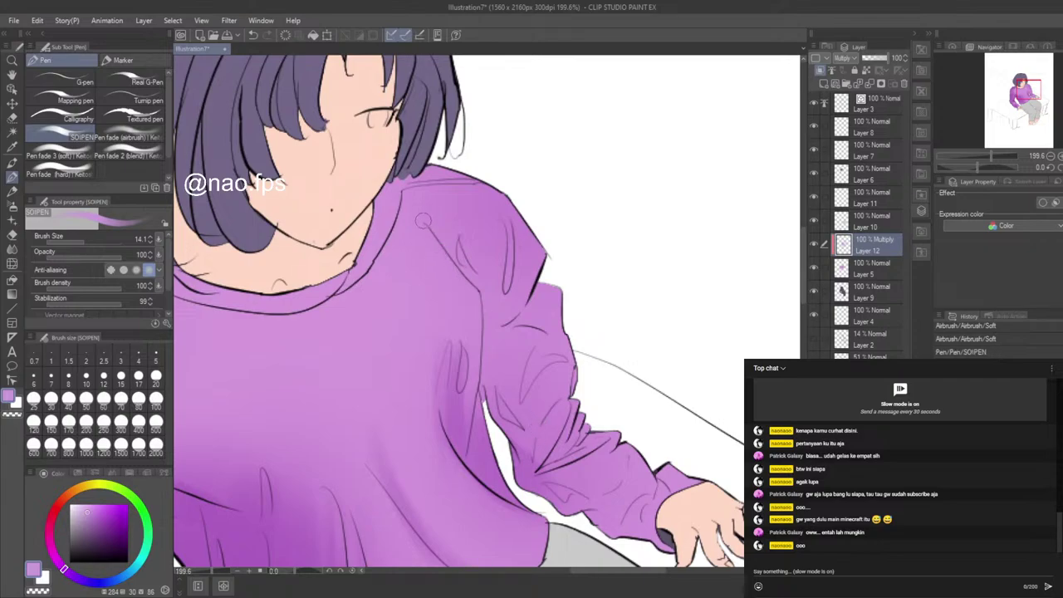
click(424, 223)
drag(424, 224, 454, 263)
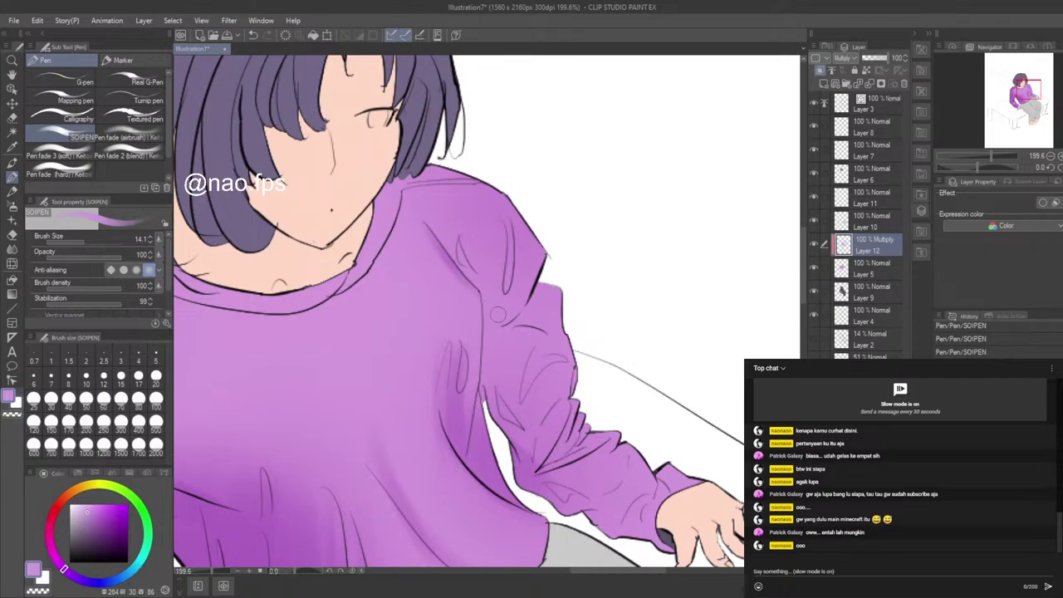
Step: Deepen the fold shadows on the character's left shoulder and down the inner edge of the left upper sleeve
scroll(515, 387, down, 4)
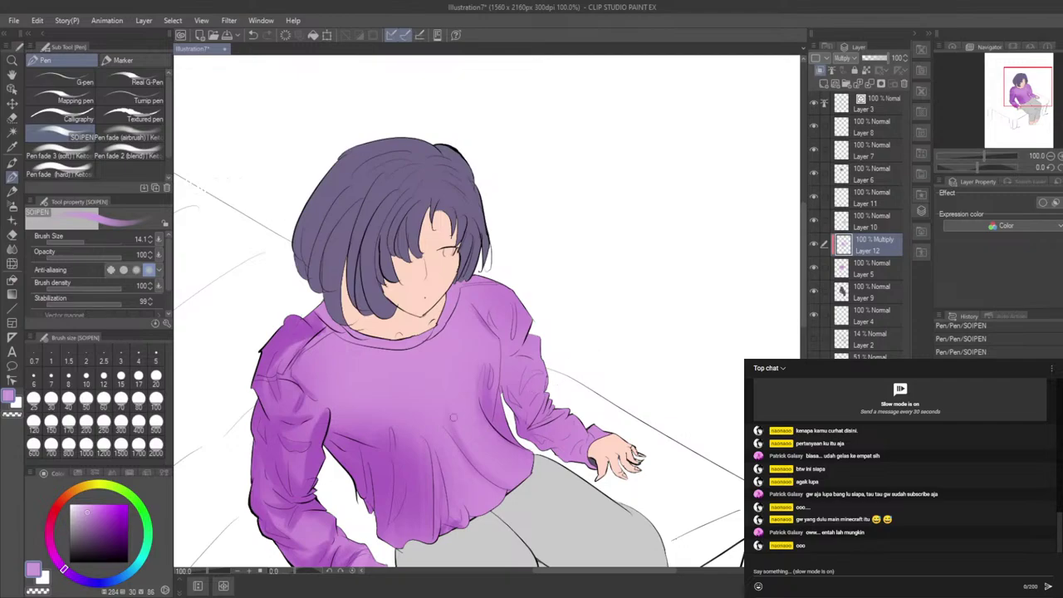
scroll(256, 320, down, 4)
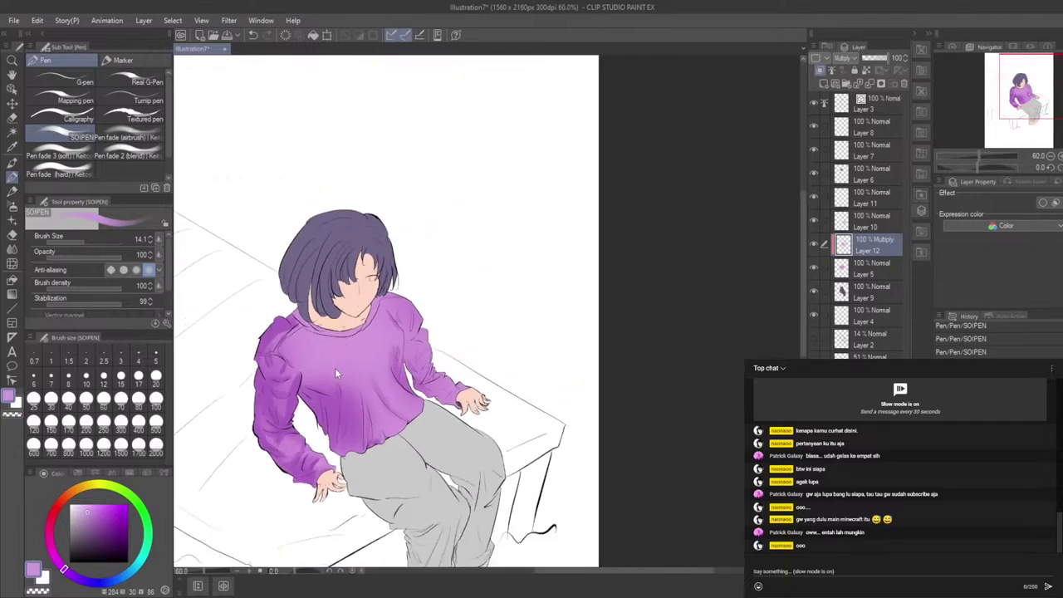
scroll(335, 368, up, 5)
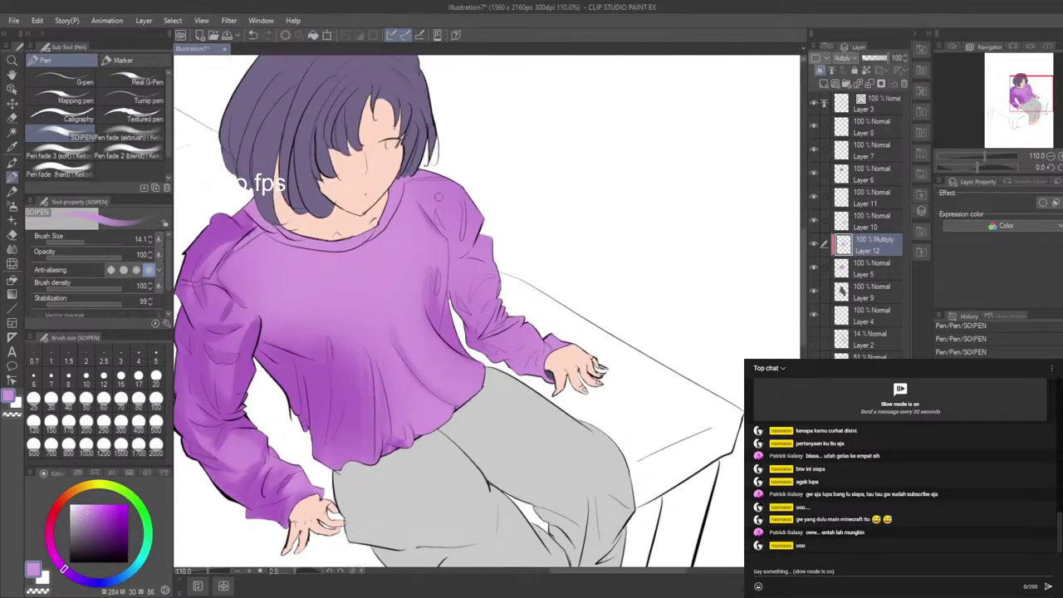
mouse_move(428, 213)
mouse_down()
mouse_move(441, 227)
mouse_move(425, 226)
mouse_move(437, 213)
mouse_up()
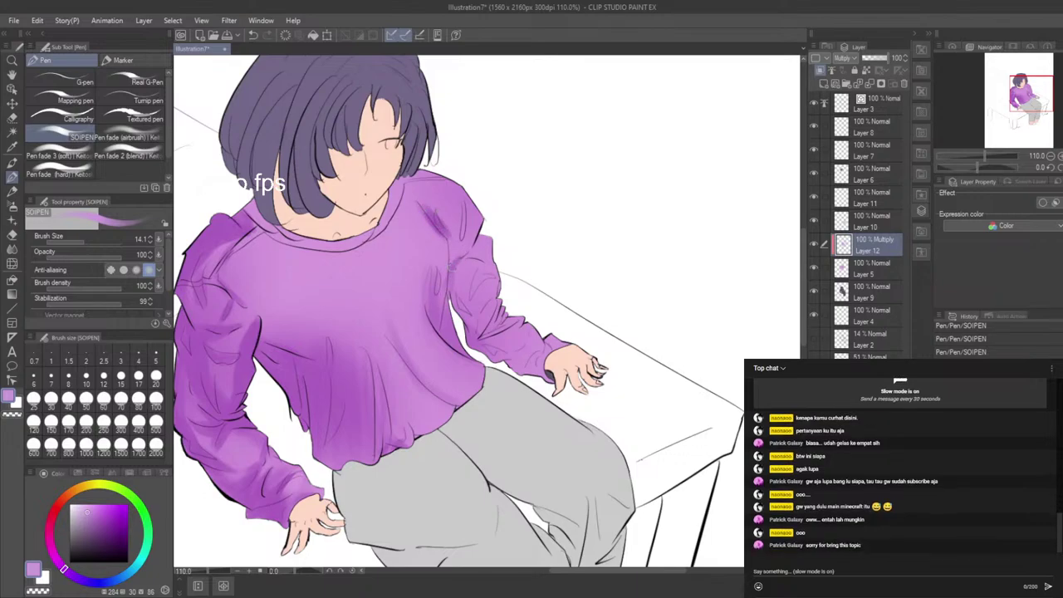
drag(454, 287, 471, 314)
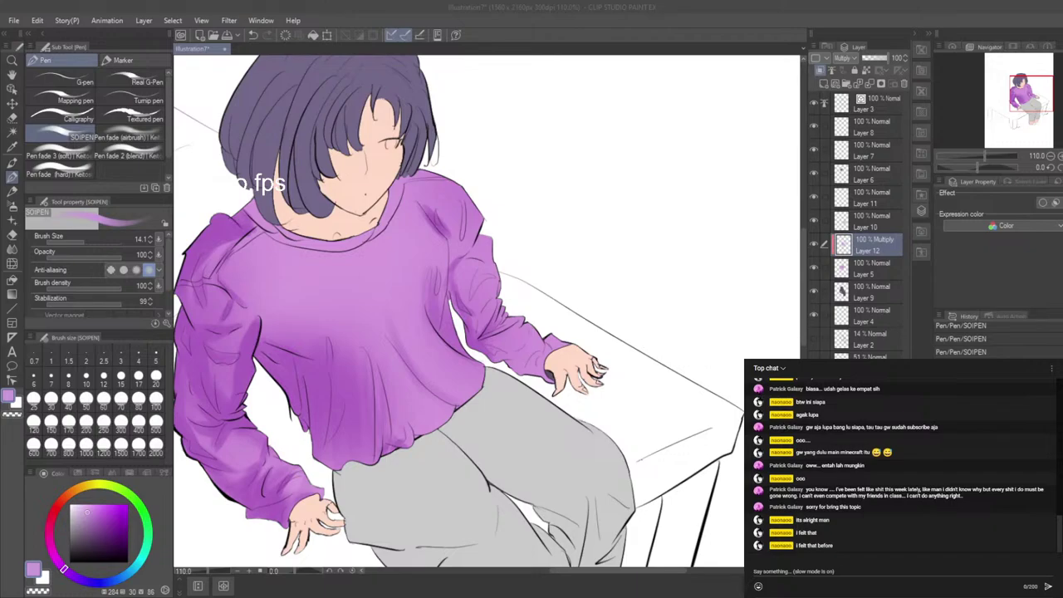
Step: Shade the folds on the outer part of the character's left sleeve, undoing the unwanted stroke
click(517, 445)
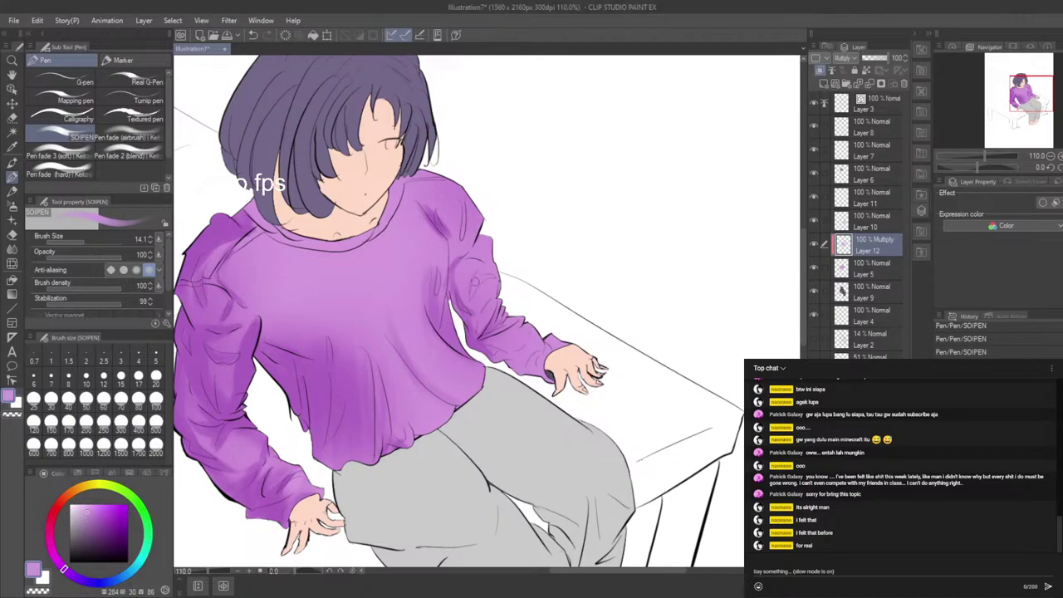
drag(474, 282, 476, 274)
key(ctrl+z)
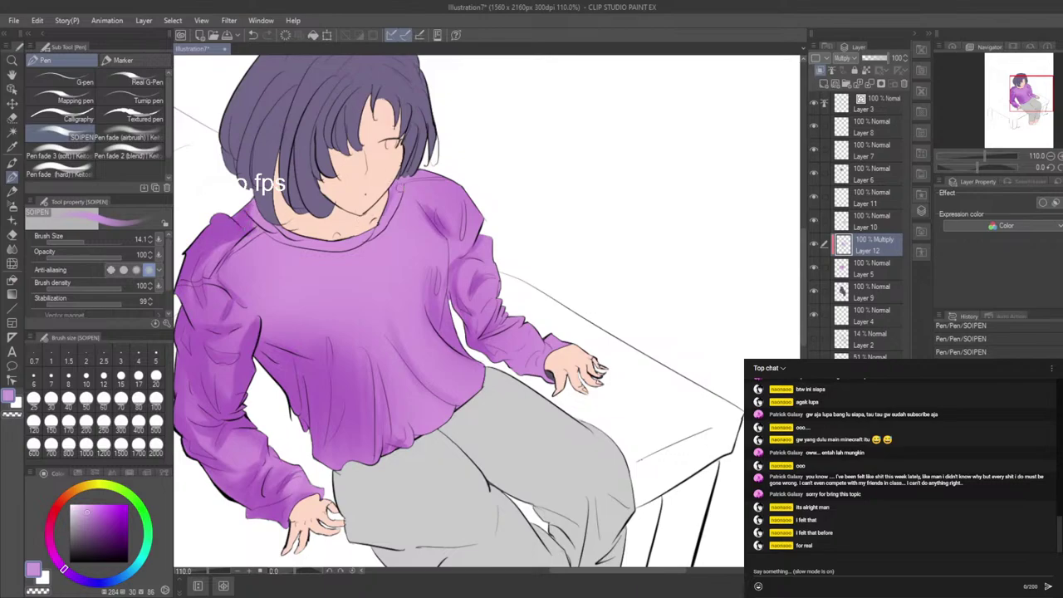
Step: Try erasing the shading around the central folds on the lower front of the shirt with the Snap eraser
mouse_move(391, 332)
mouse_down()
mouse_move(403, 364)
mouse_move(449, 404)
mouse_up()
key(ctrl+z)
click(12, 235)
drag(346, 339, 385, 419)
drag(362, 344, 399, 455)
drag(336, 347, 376, 427)
Step: Try rebuilding the shadow over the erased central folds with the Soft airbrush, enlarging the brush size to 150
click(12, 205)
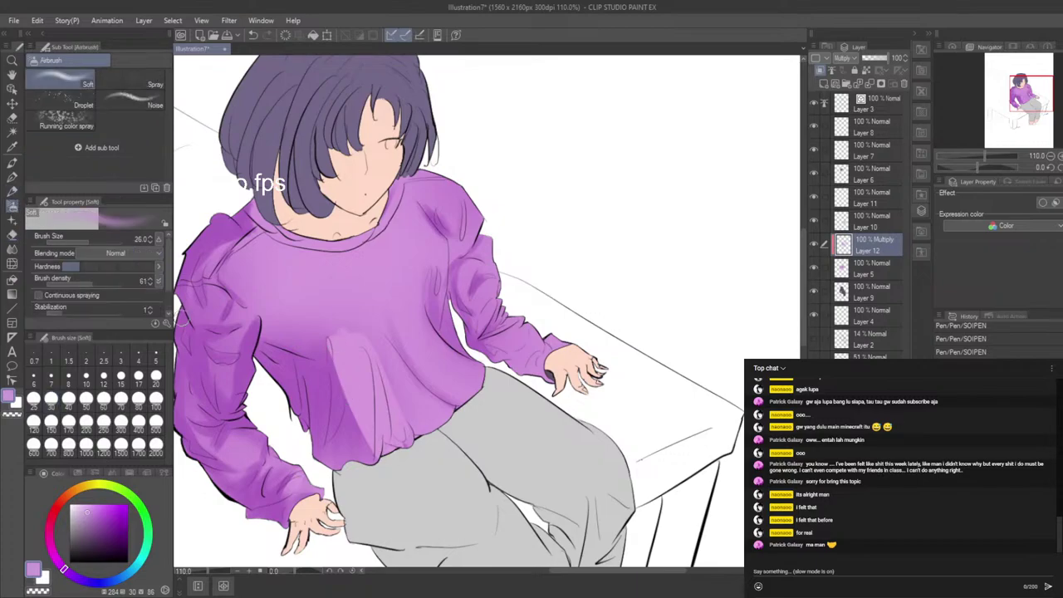
drag(342, 409, 355, 431)
drag(341, 374, 367, 453)
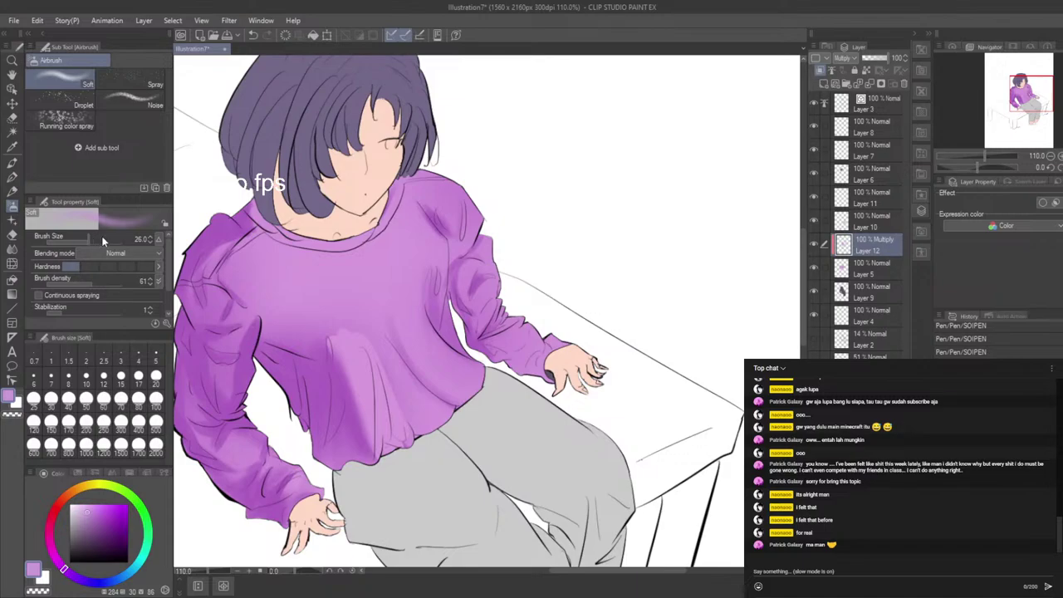
click(51, 424)
drag(348, 356, 316, 374)
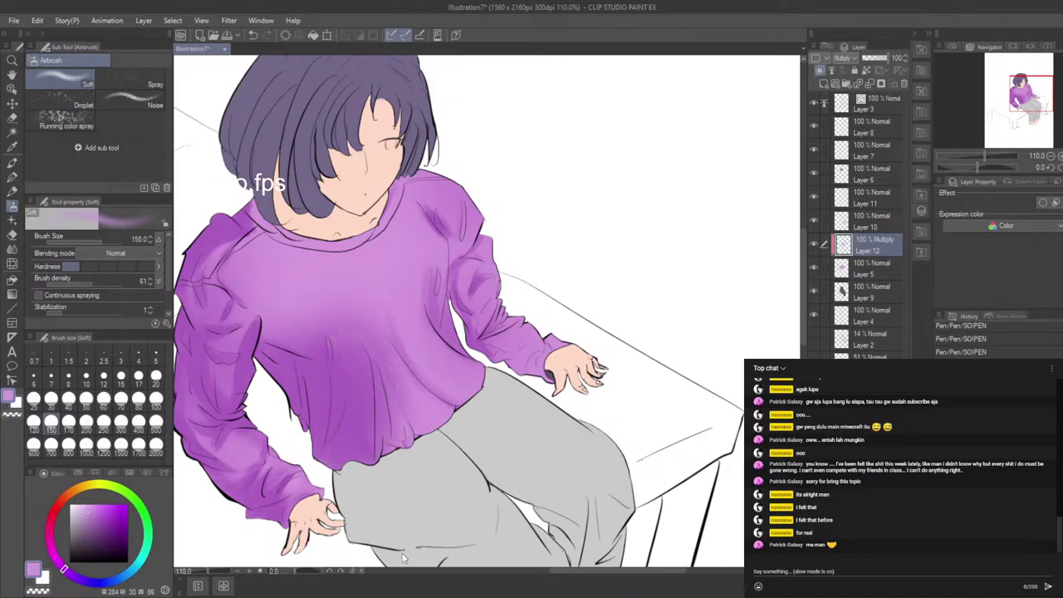
Step: Try airbrushing soft shadow at size 95 on the character's left shoulder and the center of the shirt below the chest
scroll(474, 479, down, 3)
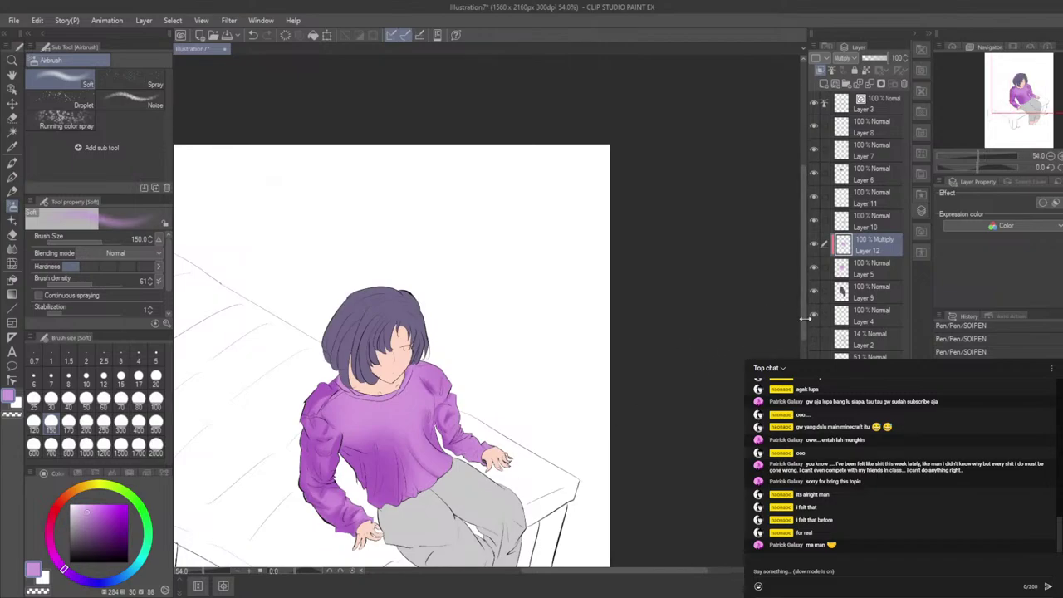
scroll(465, 351, up, 5)
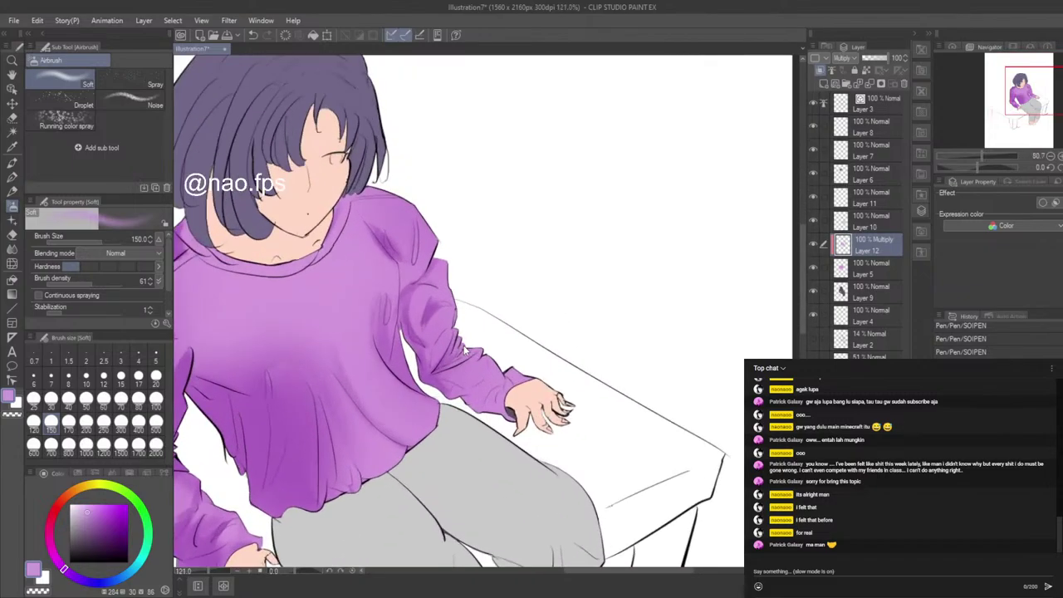
click(98, 241)
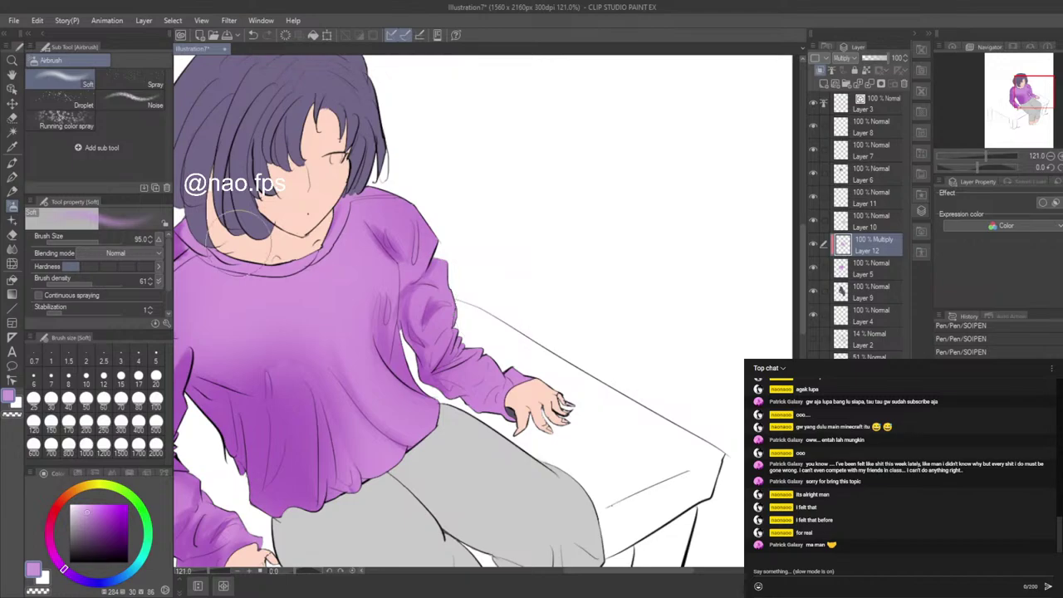
drag(395, 249, 410, 281)
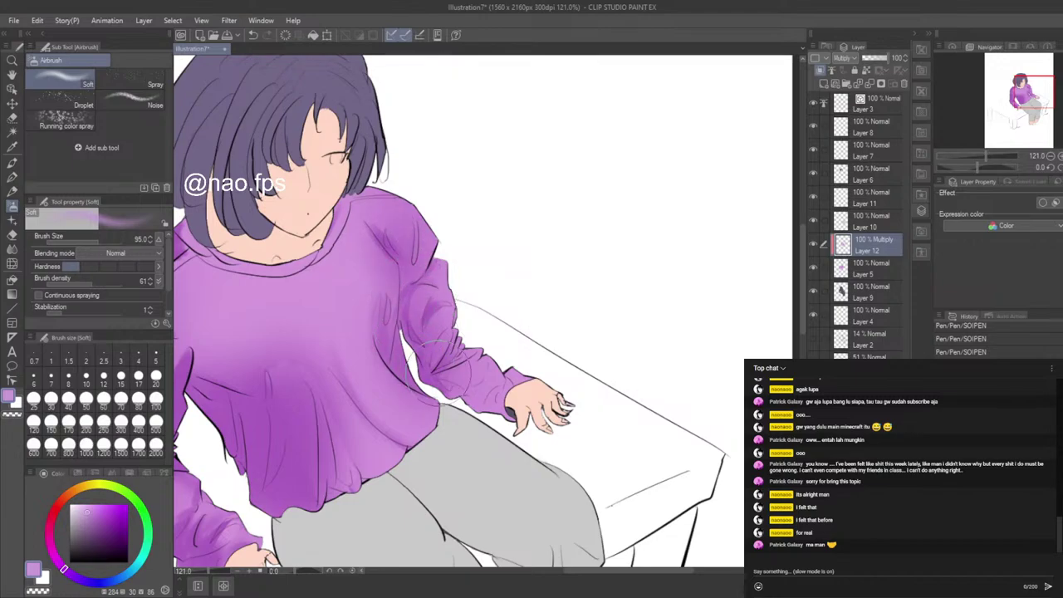
scroll(524, 361, down, 3)
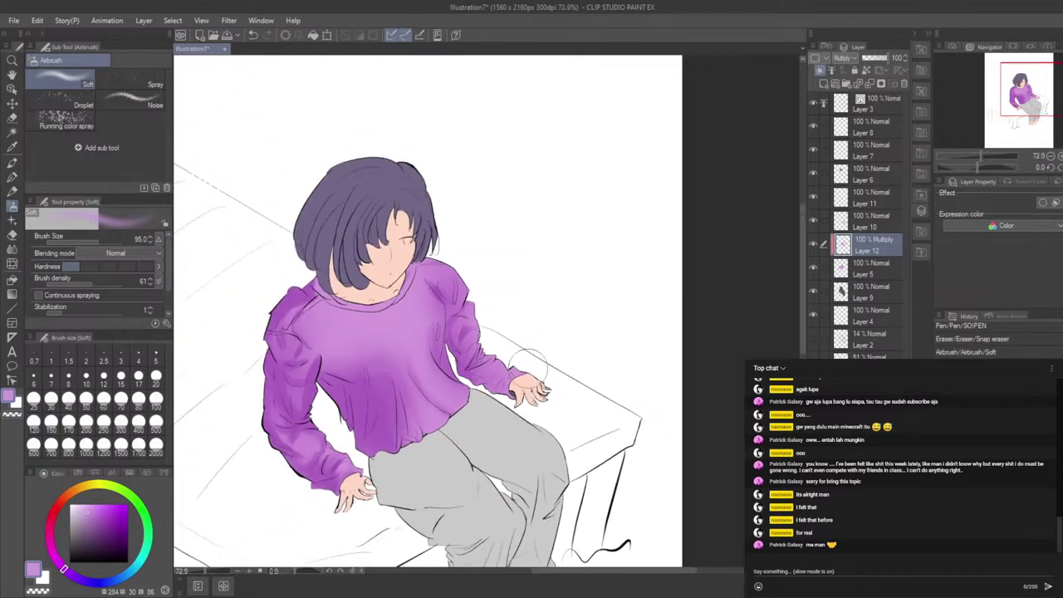
scroll(349, 364, up, 2)
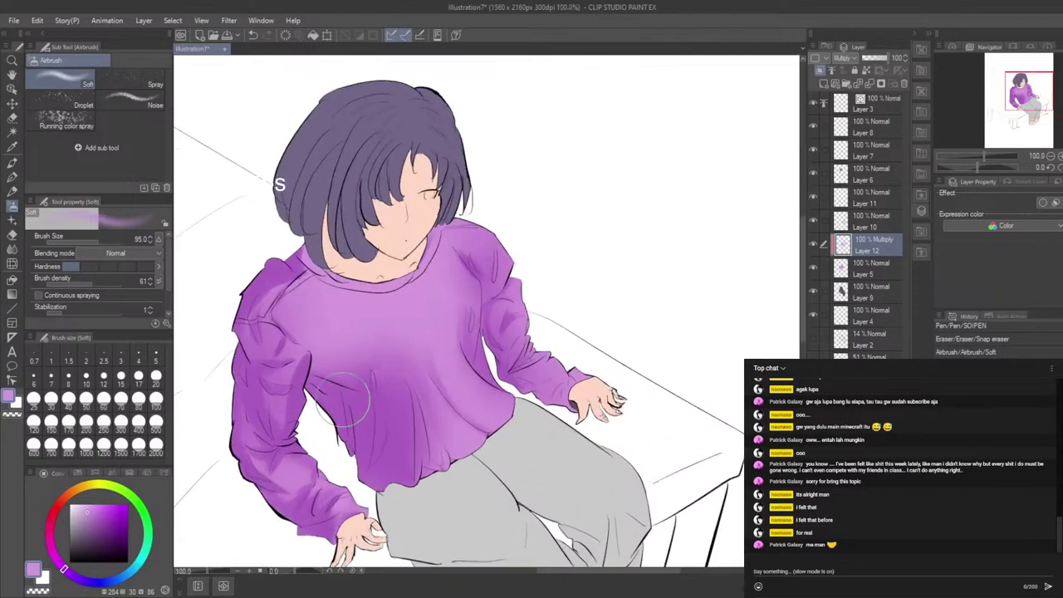
drag(380, 380, 379, 393)
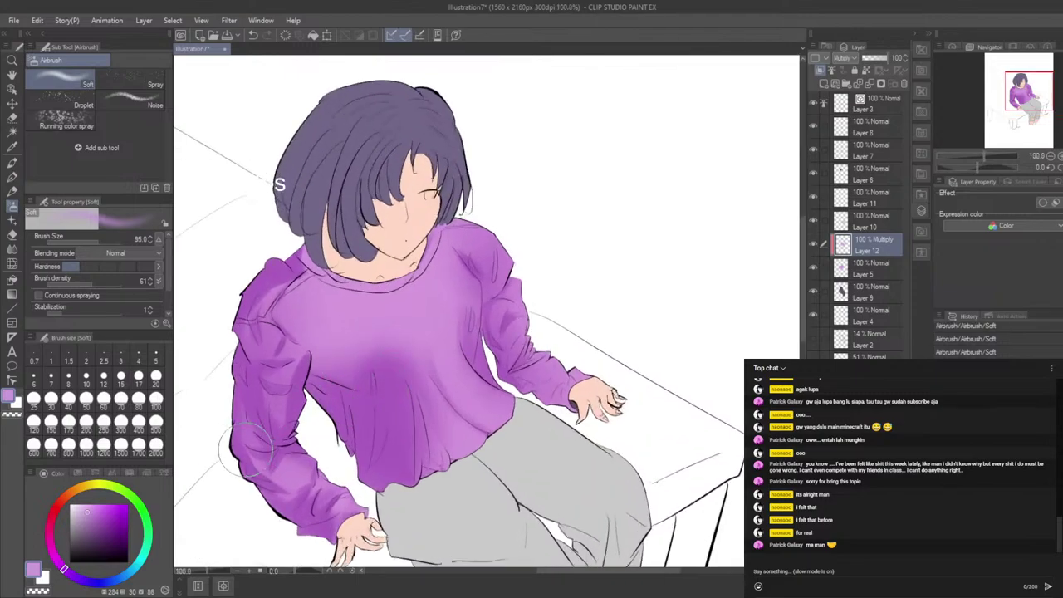
Step: Lower the Snap eraser's hardness and try a softer erased stroke along the shirt's central fold
click(13, 235)
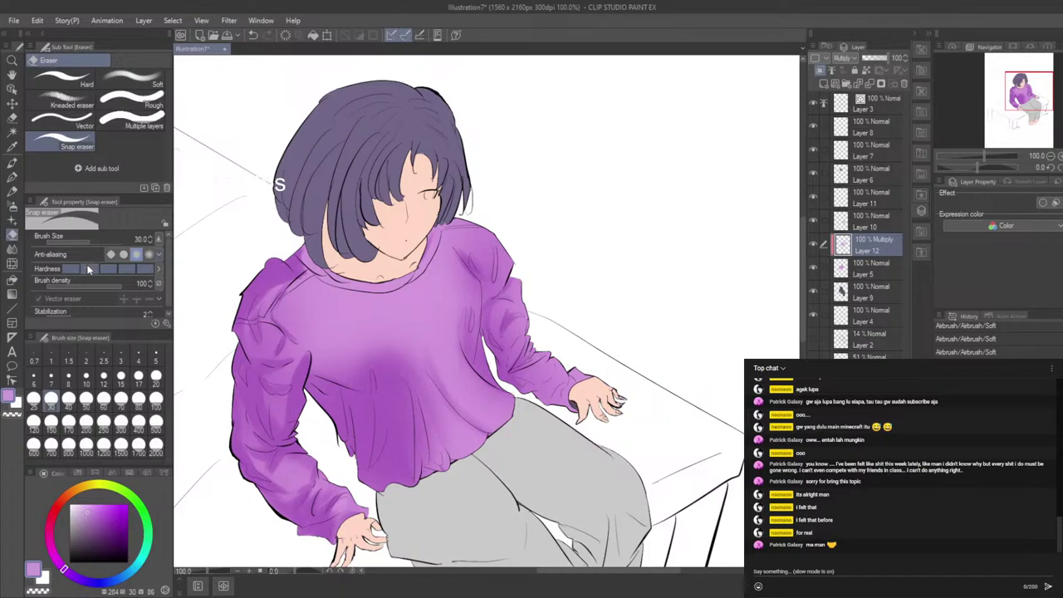
click(74, 269)
mouse_move(411, 366)
mouse_down()
mouse_move(372, 345)
mouse_move(417, 403)
mouse_move(411, 395)
mouse_move(444, 398)
mouse_move(412, 355)
mouse_move(422, 417)
mouse_up()
key(ctrl+z)
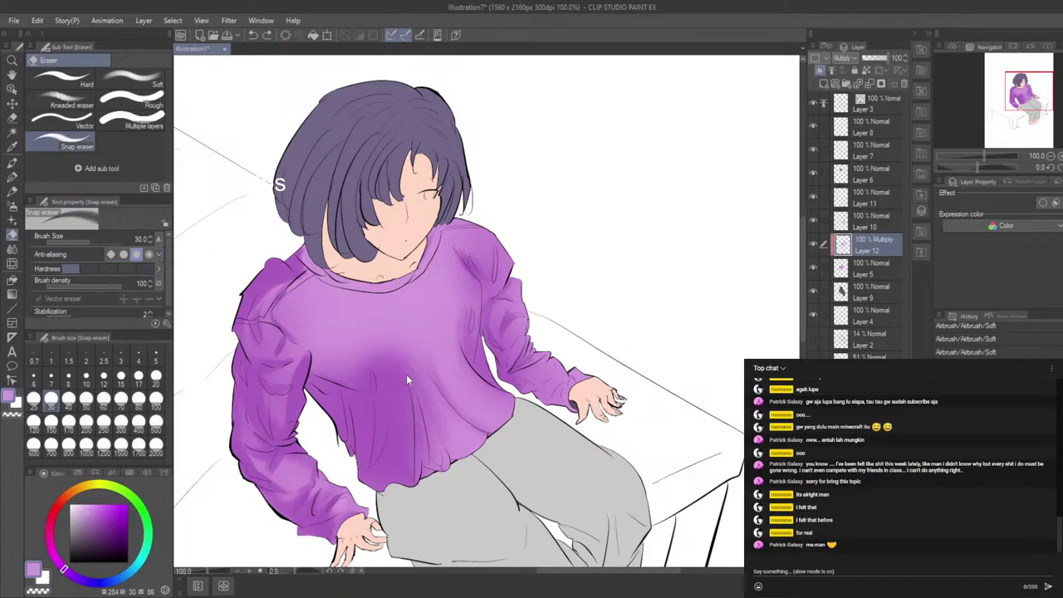
Step: Undo the erasing and airbrushing on the shirt's front, comparing the versions, to return to the earlier pen shading
key(ctrl+z)
key(ctrl+z)
key(ctrl+z)
key(ctrl+z)
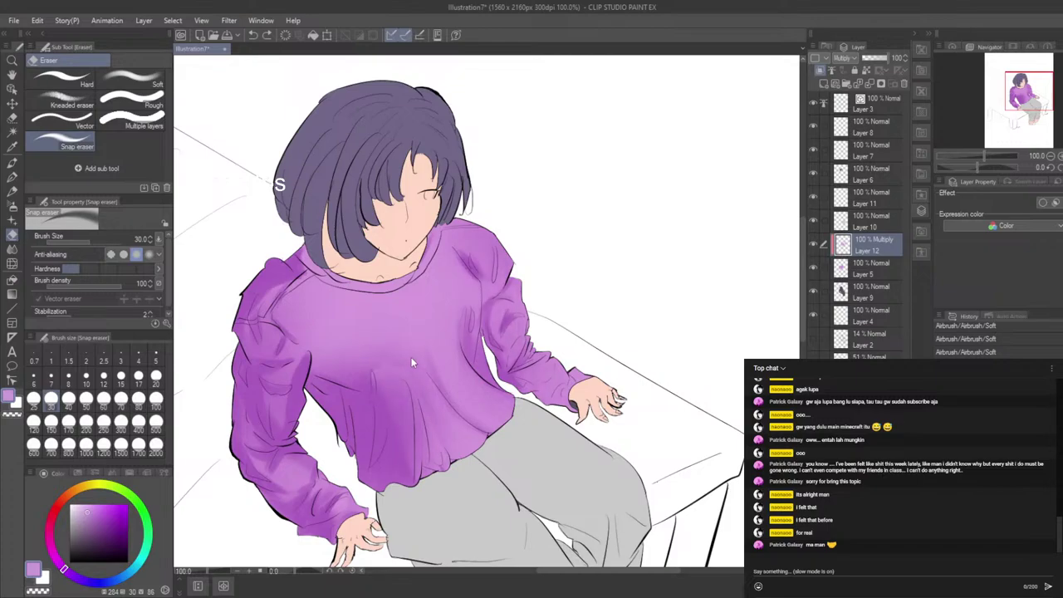
key(ctrl+y)
key(ctrl+y)
key(ctrl+y)
key(ctrl+y)
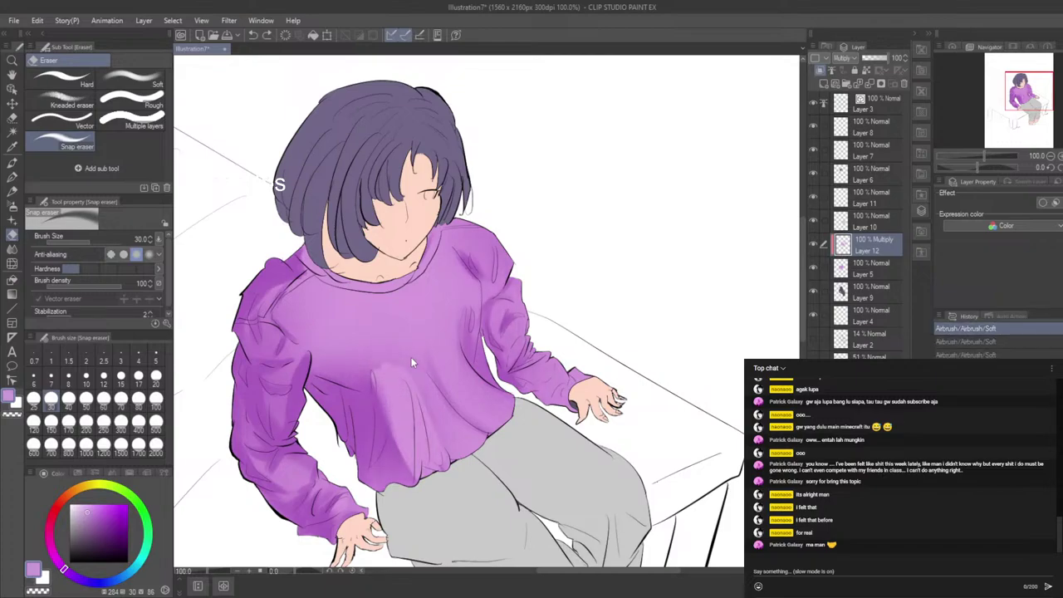
key(ctrl+z)
key(ctrl+z)
key(ctrl+z)
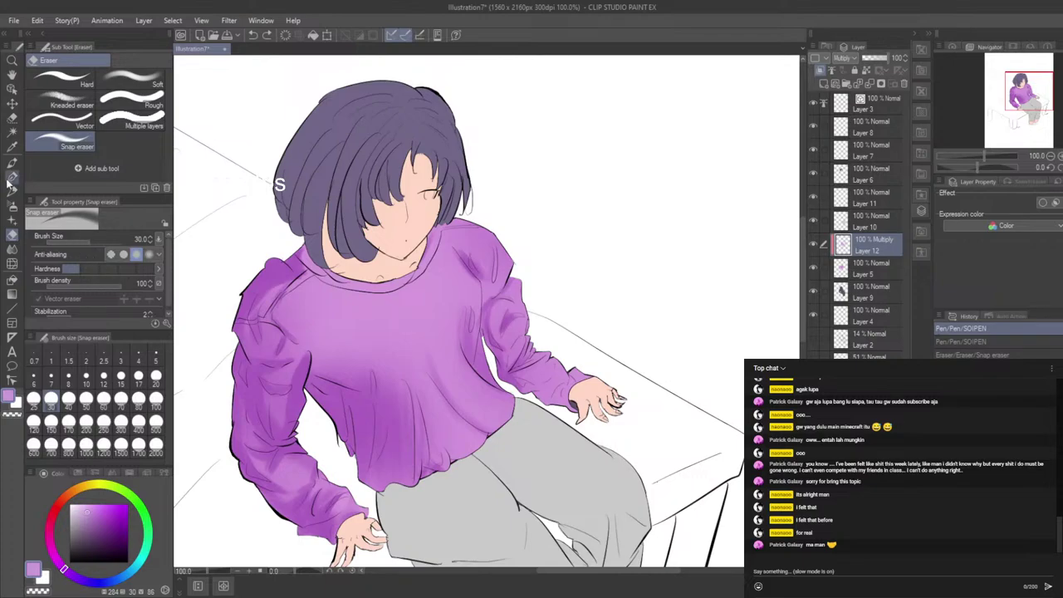
Step: Airbrush a soft shadow at size 95 along the side of the shirt beside the character's left sleeve
click(12, 177)
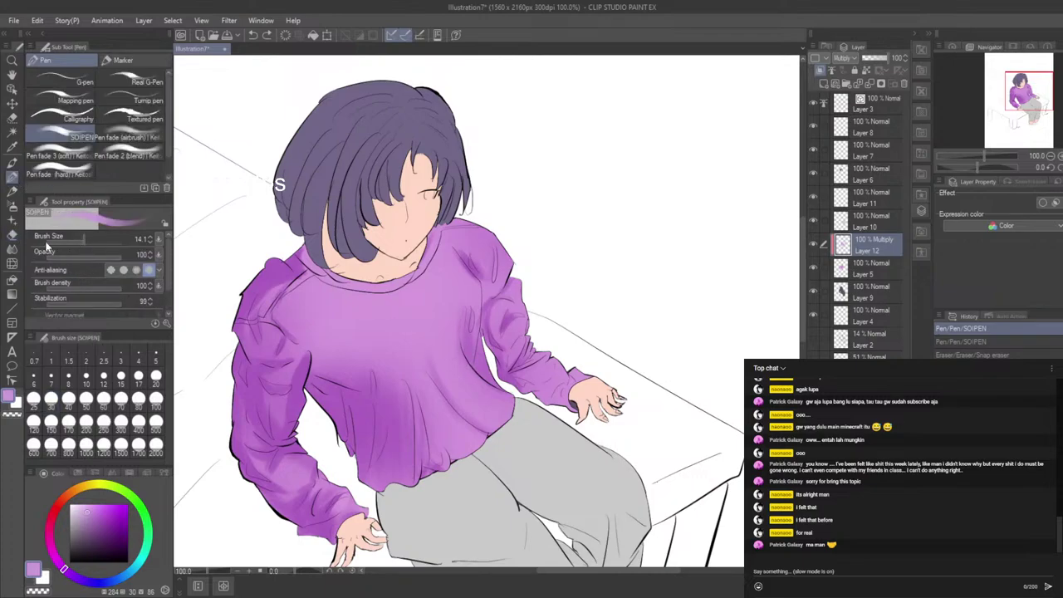
click(12, 205)
drag(490, 342, 507, 377)
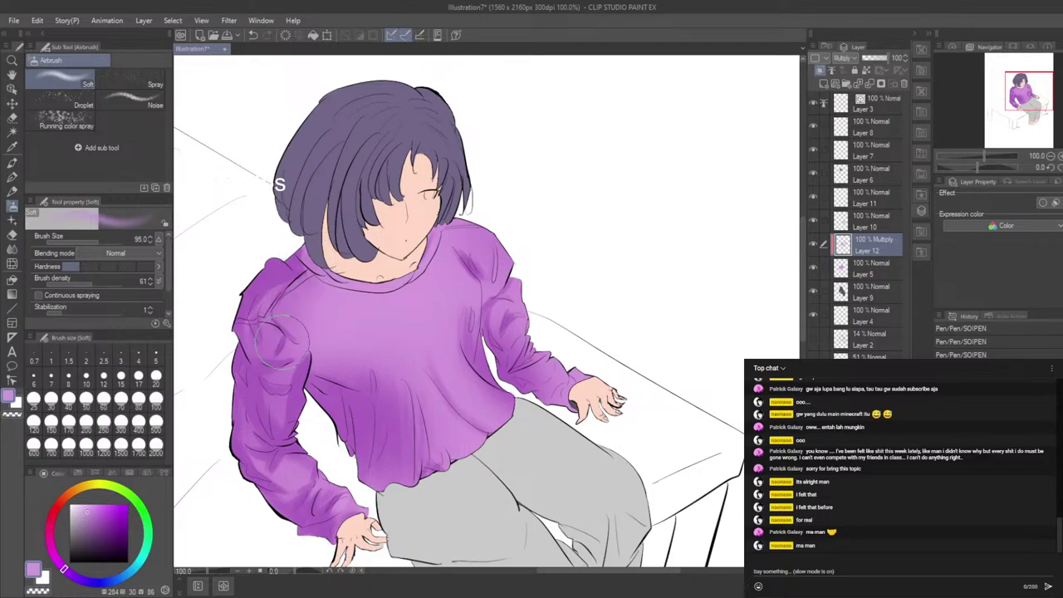
scroll(282, 341, down, 5)
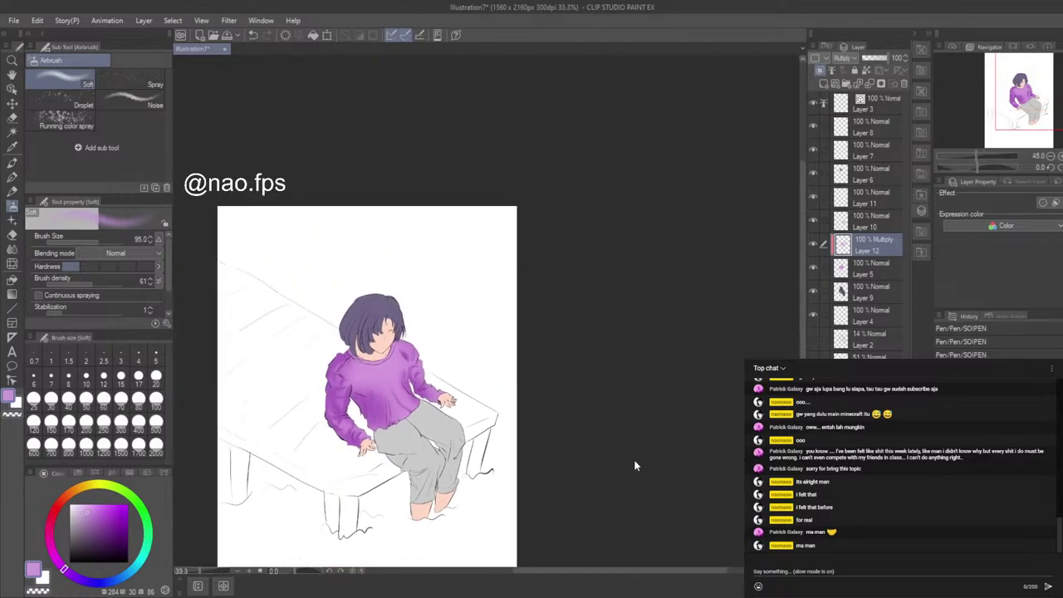
scroll(425, 439, up, 5)
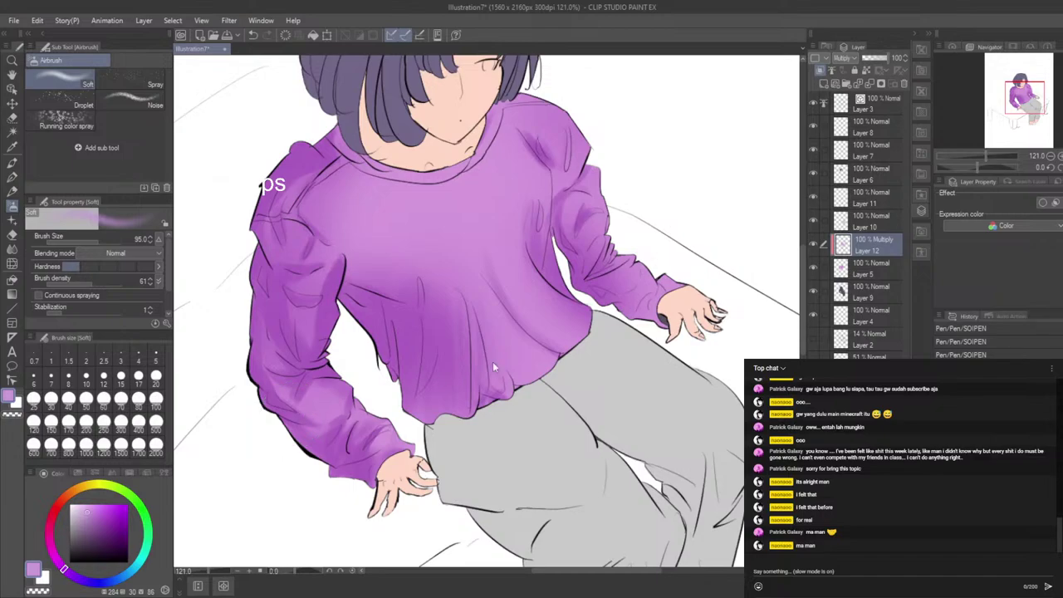
scroll(532, 353, down, 1)
Step: Add fold shadows around the elbow and forearm of the character's left sleeve with the SOIPEN
click(12, 176)
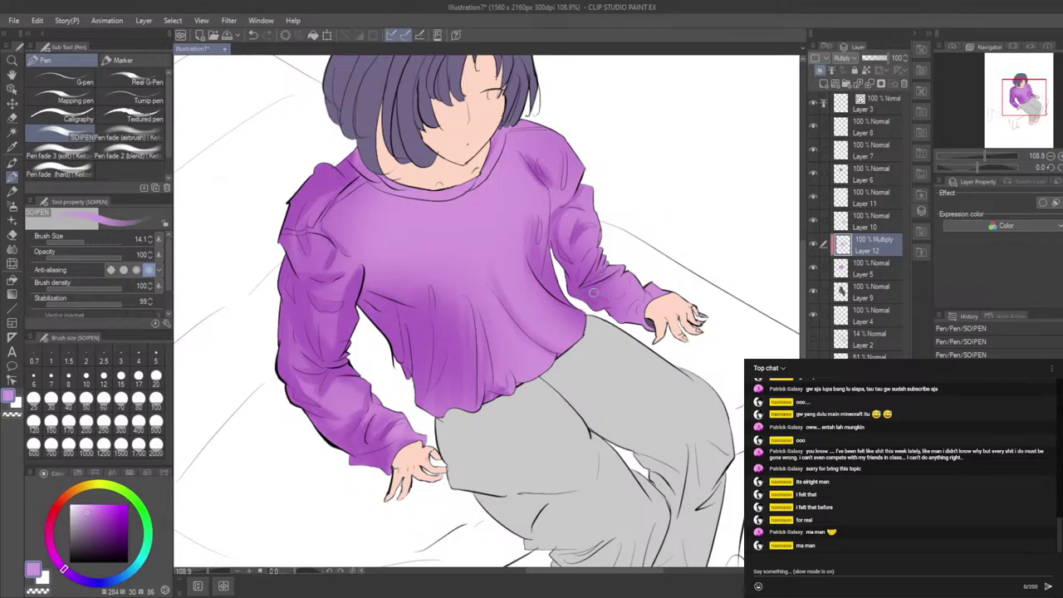
drag(593, 293, 598, 260)
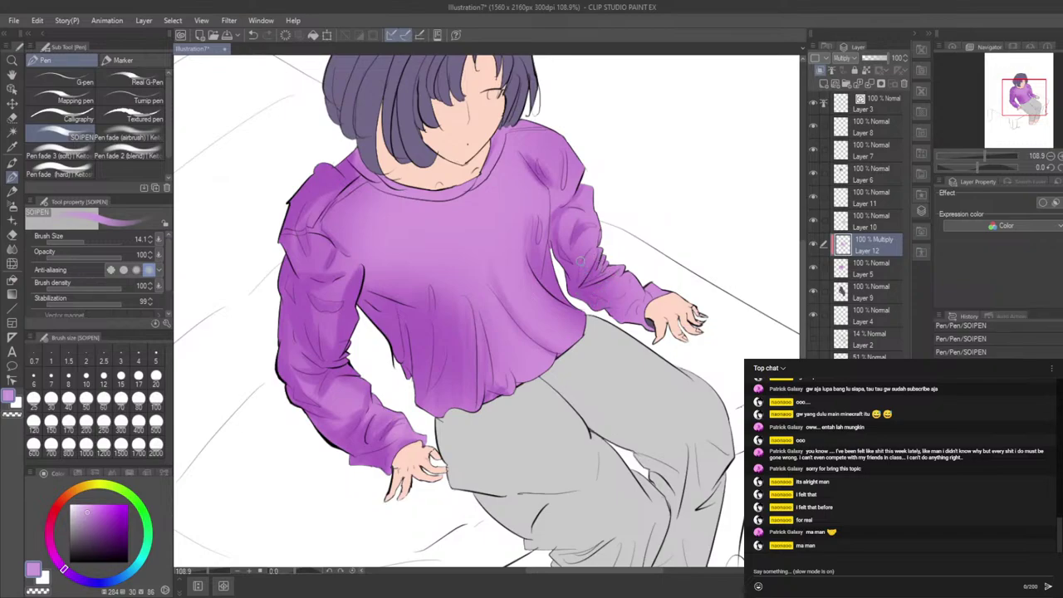
click(585, 290)
click(590, 297)
Step: Set the opacity of the shirt's Multiply shading layer to 84%
mouse_move(882, 67)
mouse_down()
mouse_move(874, 60)
mouse_move(893, 71)
mouse_up()
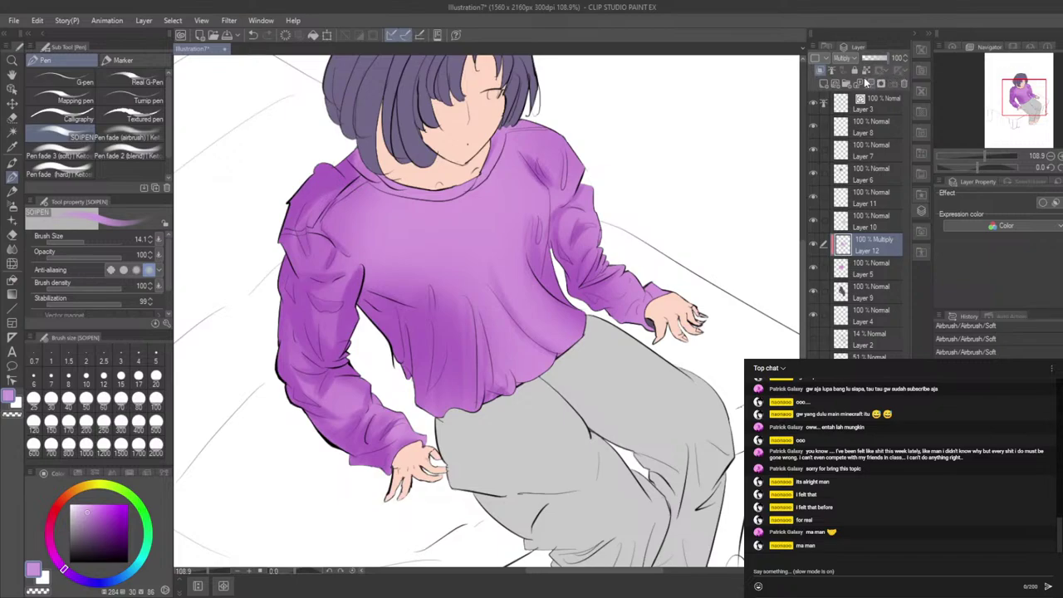
click(888, 60)
drag(888, 56, 880, 65)
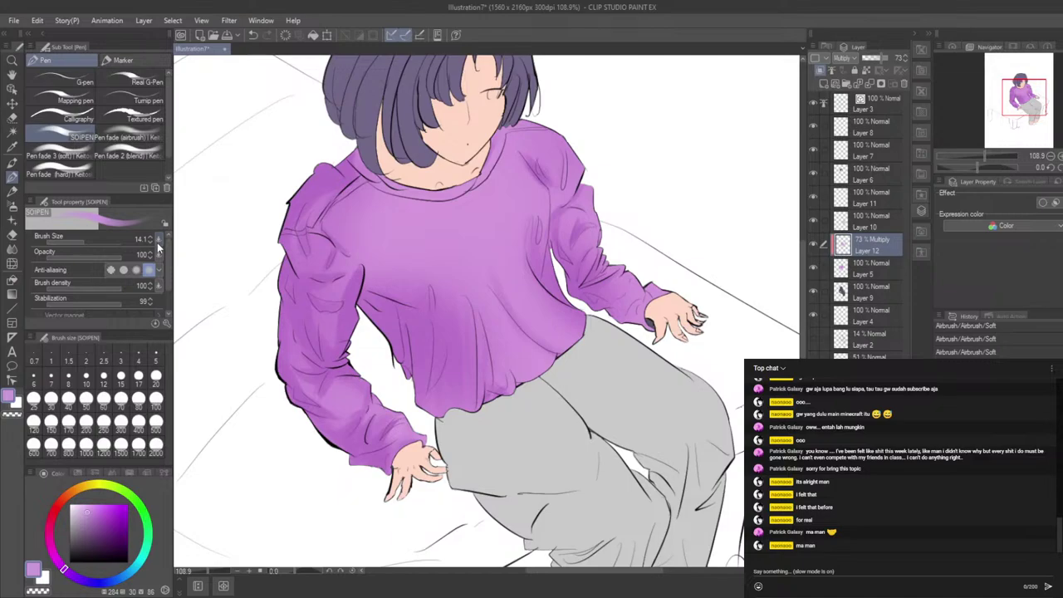
click(885, 59)
scroll(525, 420, down, 2)
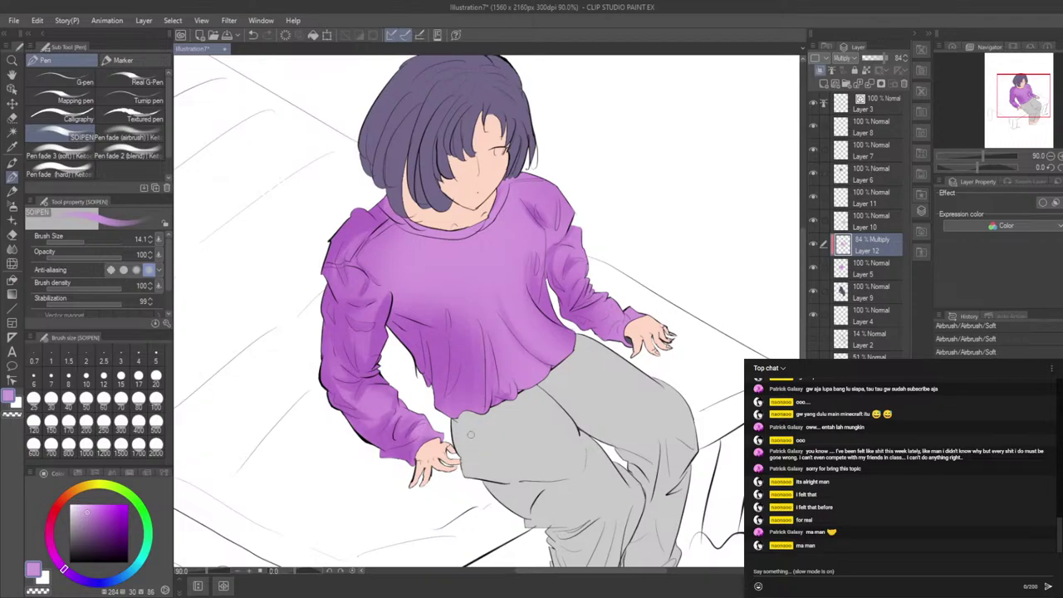
scroll(462, 545, down, 1)
scroll(447, 143, up, 2)
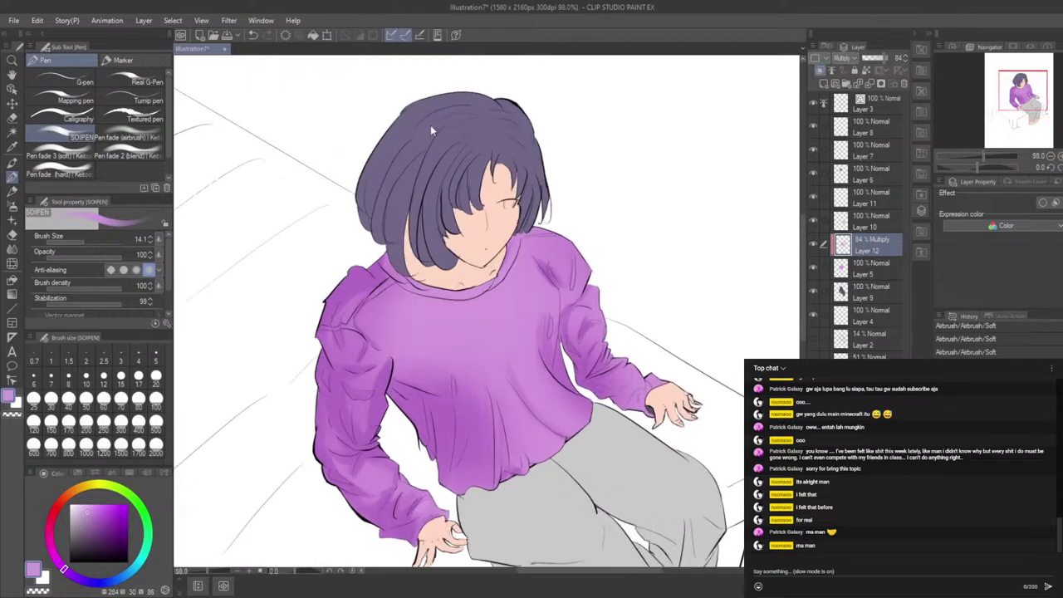
scroll(415, 138, up, 2)
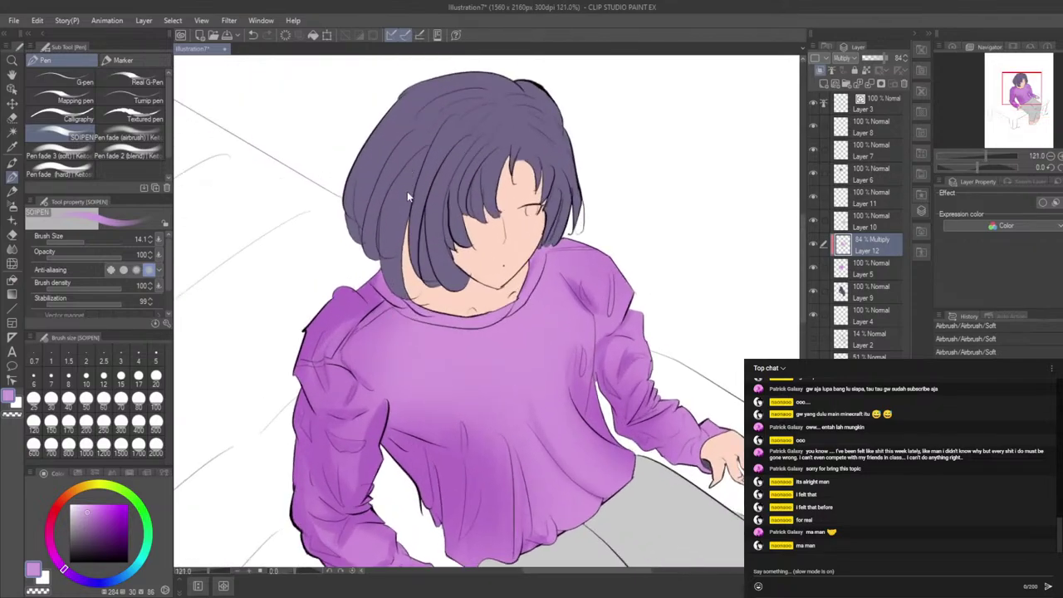
scroll(548, 183, up, 2)
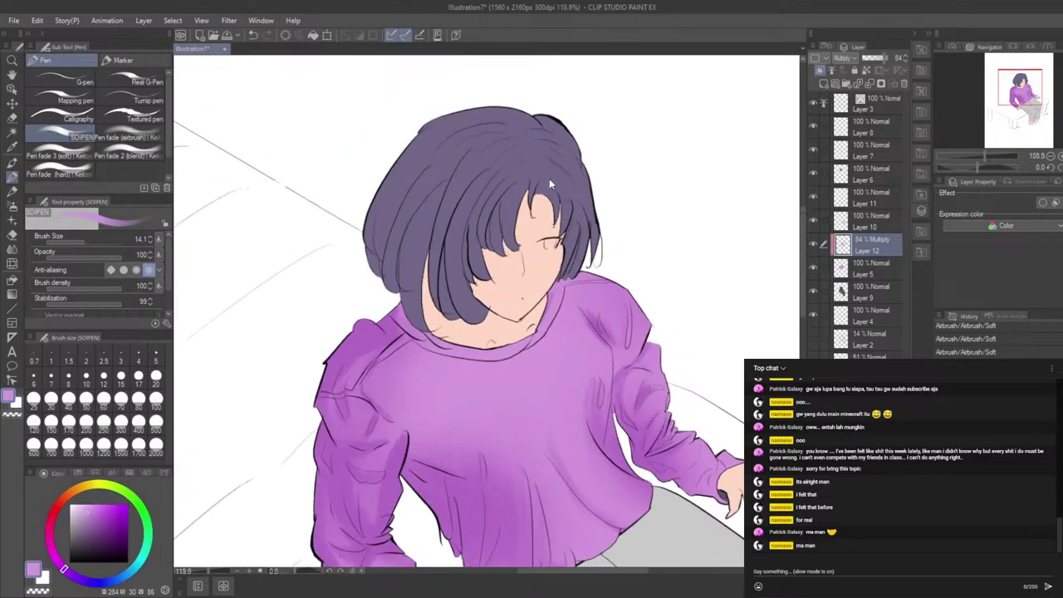
scroll(349, 166, down, 5)
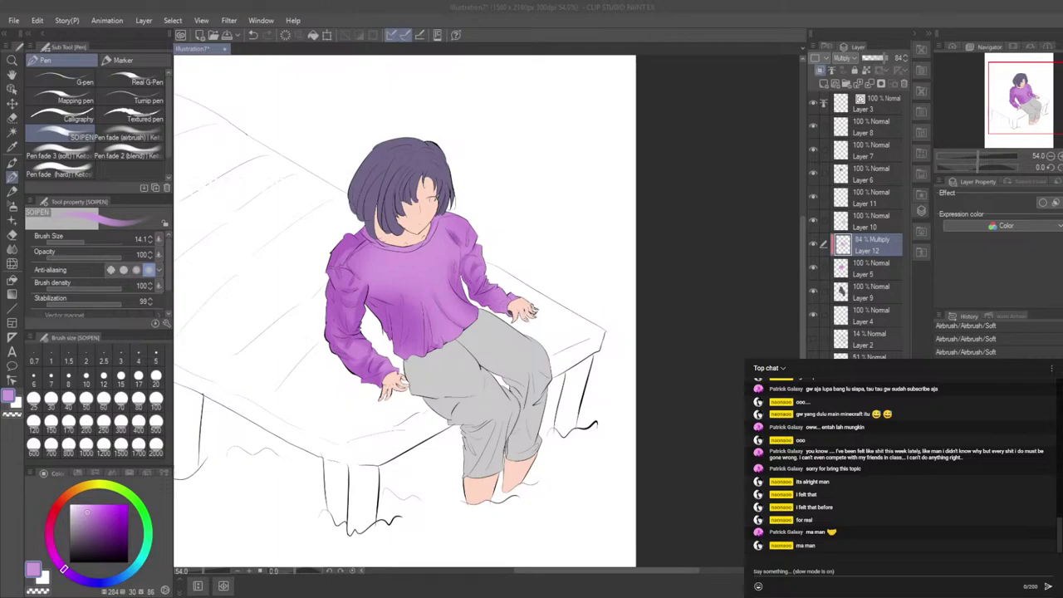
Step: Add a new layer above Layer 10, clipped to it and set to the Multiply blending mode
click(850, 289)
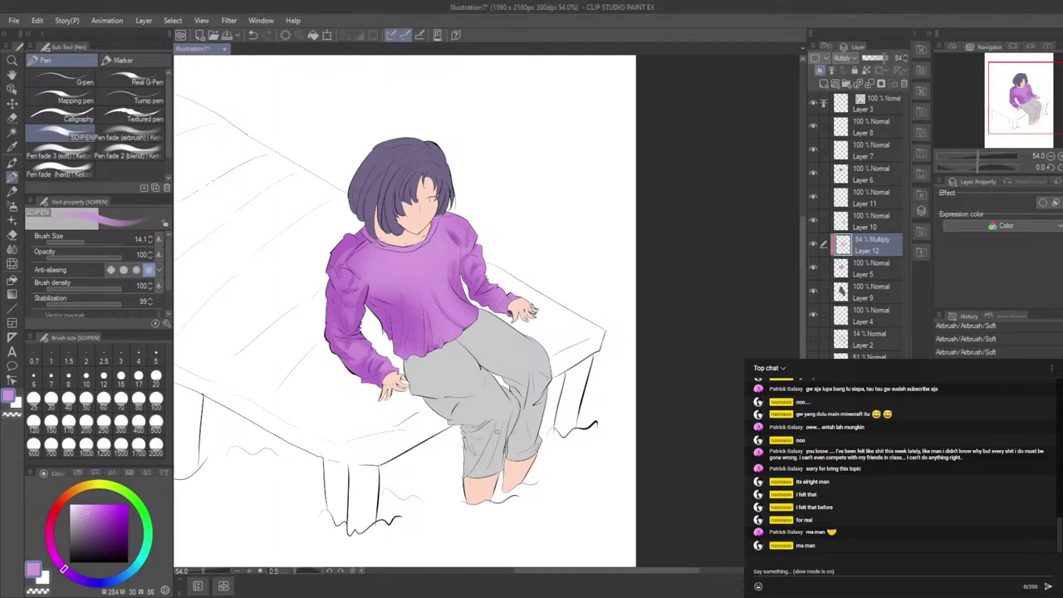
scroll(490, 441, up, 2)
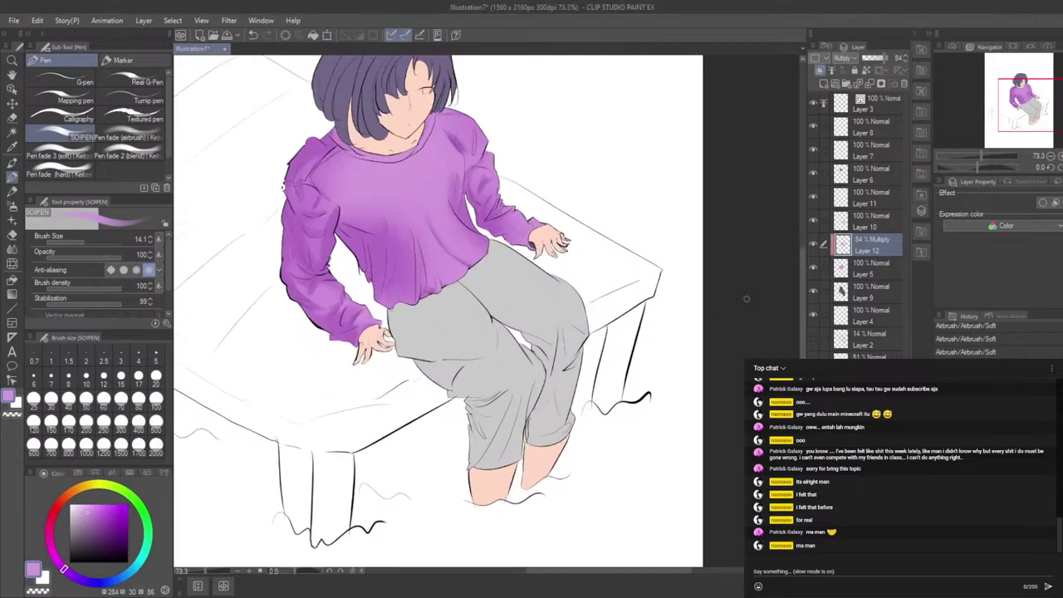
click(880, 225)
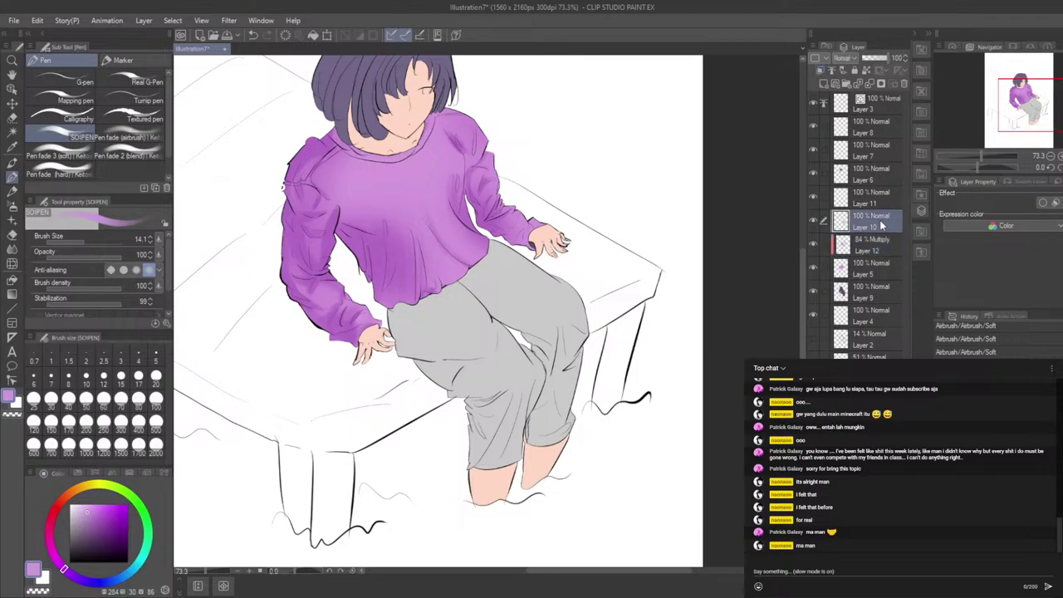
click(823, 84)
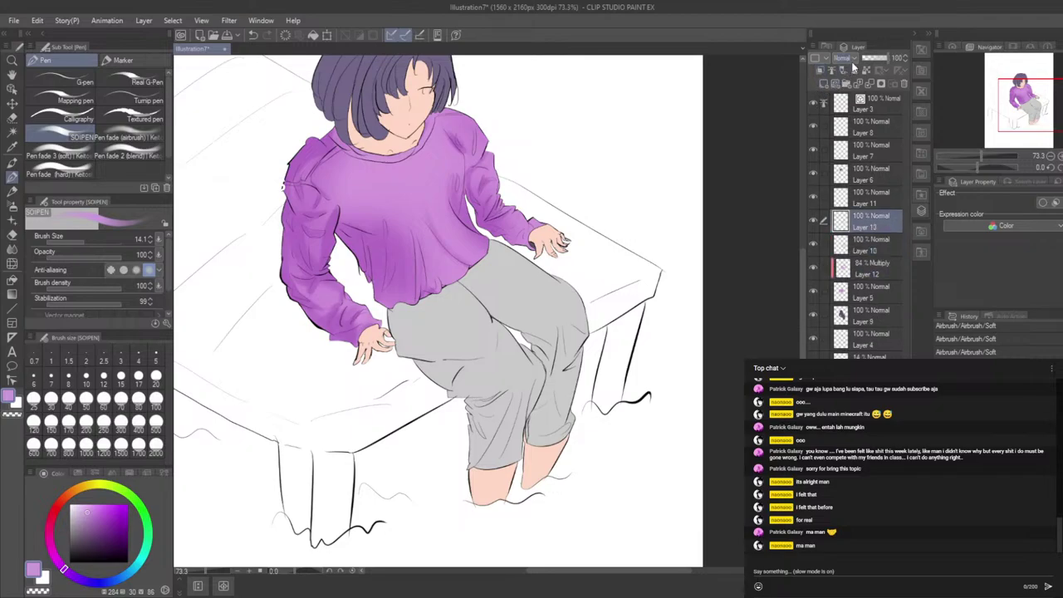
click(821, 73)
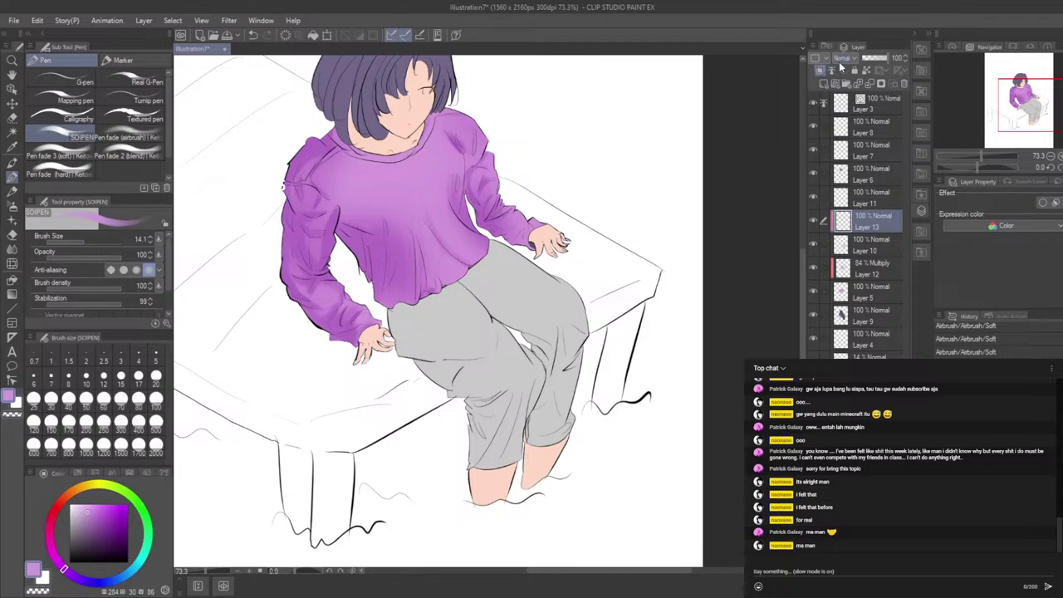
click(849, 106)
Step: Sample the gray of the character's pants as the drawing color
scroll(489, 325, up, 1)
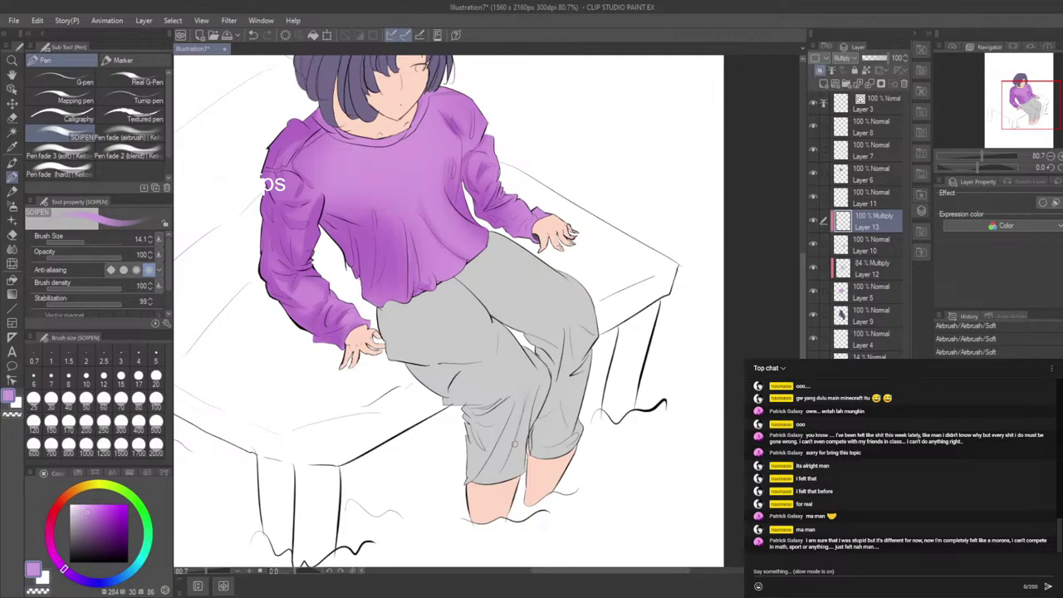
click(12, 145)
click(488, 350)
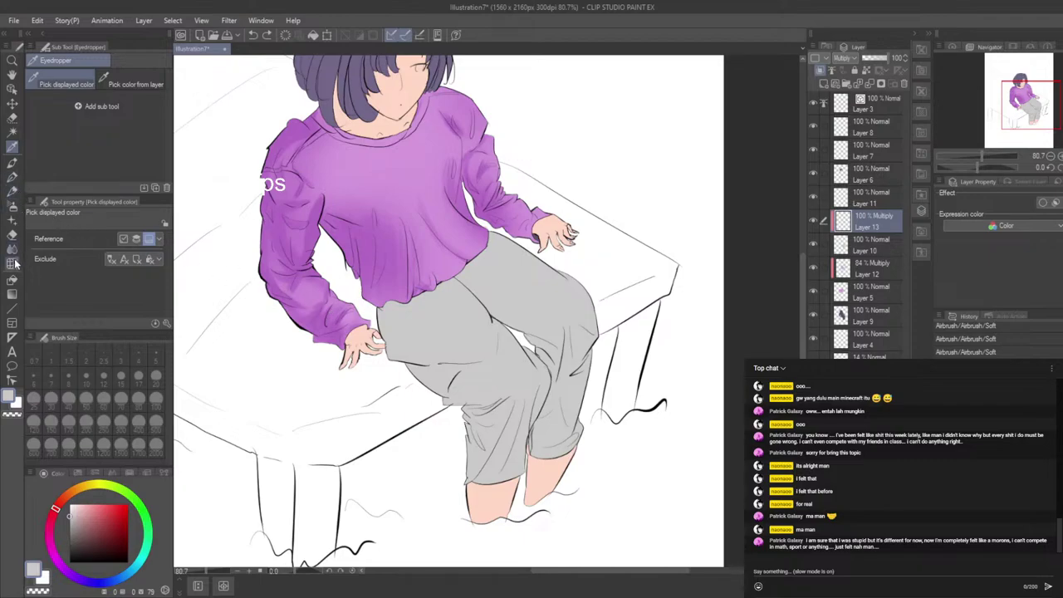
Step: Airbrush soft shadows over the hip, knee, inner leg and lower parts of both pant legs with the Soft airbrush
click(12, 205)
mouse_move(544, 420)
mouse_down()
mouse_move(524, 405)
mouse_move(520, 426)
mouse_move(532, 415)
mouse_move(509, 422)
mouse_move(508, 461)
mouse_move(495, 419)
mouse_move(482, 416)
mouse_move(469, 489)
mouse_up()
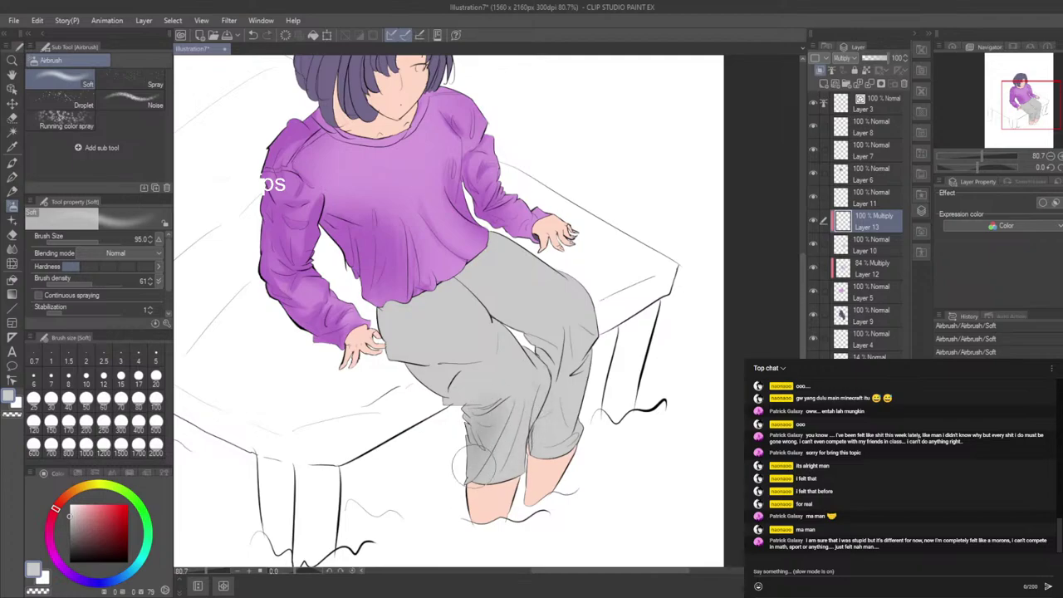
drag(382, 325, 399, 358)
mouse_move(400, 359)
mouse_down()
mouse_move(442, 393)
mouse_move(492, 410)
mouse_up()
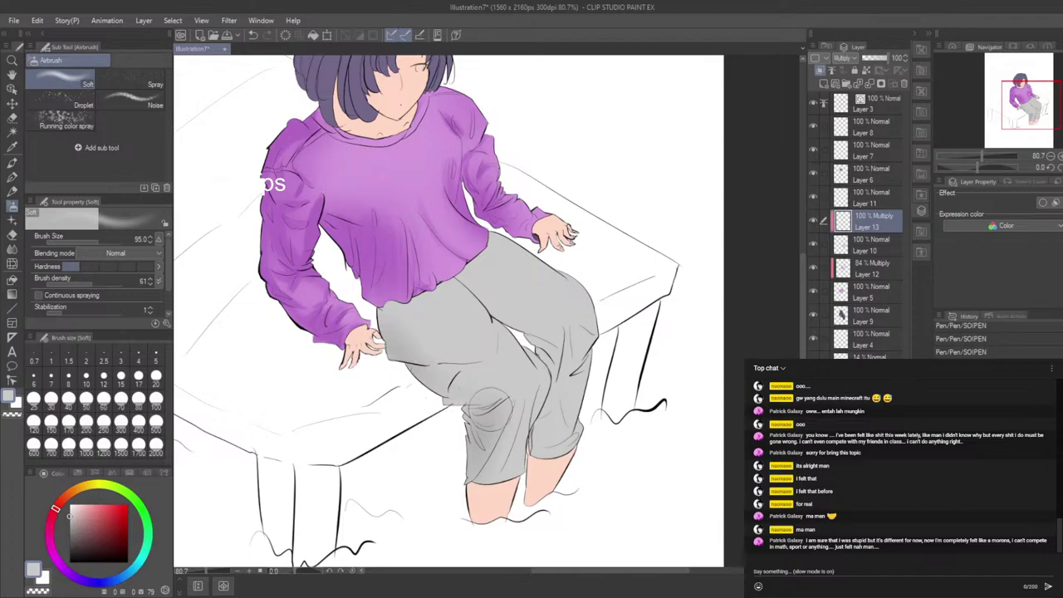
mouse_move(535, 324)
mouse_down()
mouse_move(502, 308)
mouse_move(543, 334)
mouse_move(564, 403)
mouse_move(594, 334)
mouse_move(572, 428)
mouse_move(543, 422)
mouse_move(542, 450)
mouse_up()
mouse_move(546, 447)
mouse_down()
mouse_move(495, 465)
mouse_move(497, 492)
mouse_up()
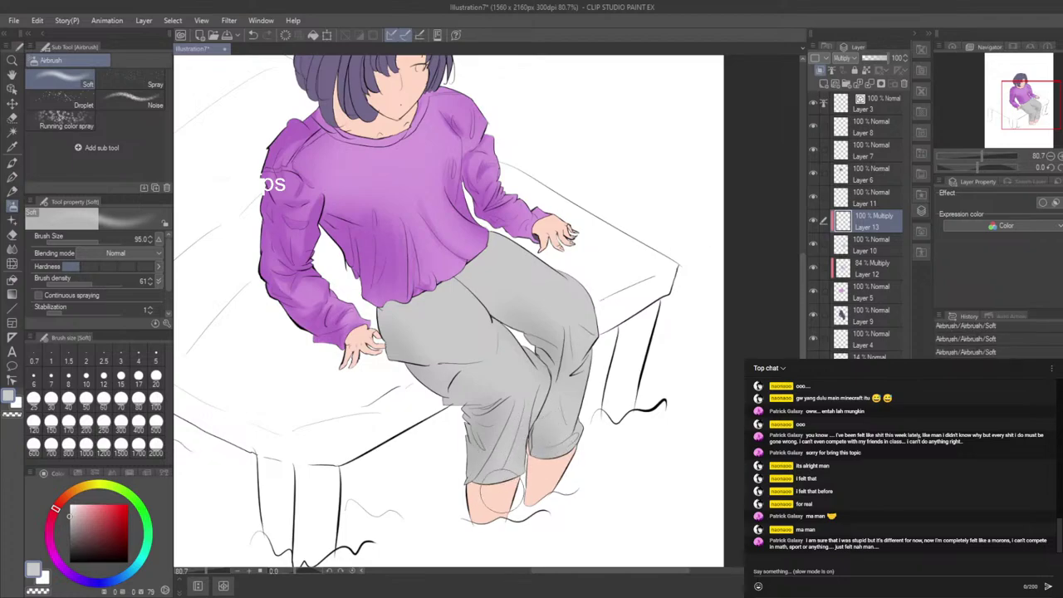
click(13, 177)
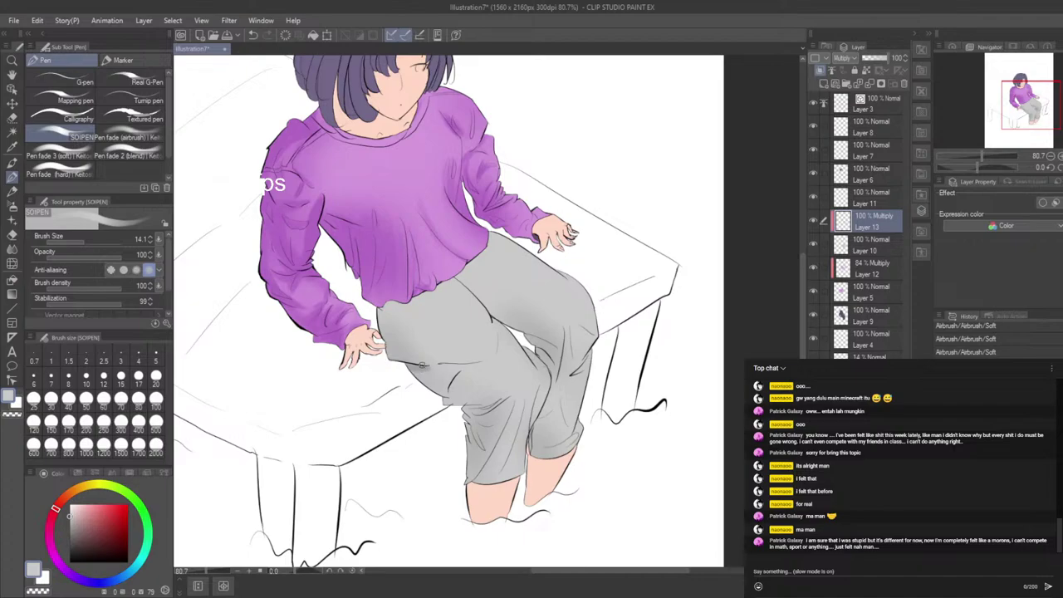
drag(407, 366, 454, 364)
key(ctrl+z)
scroll(385, 335, up, 4)
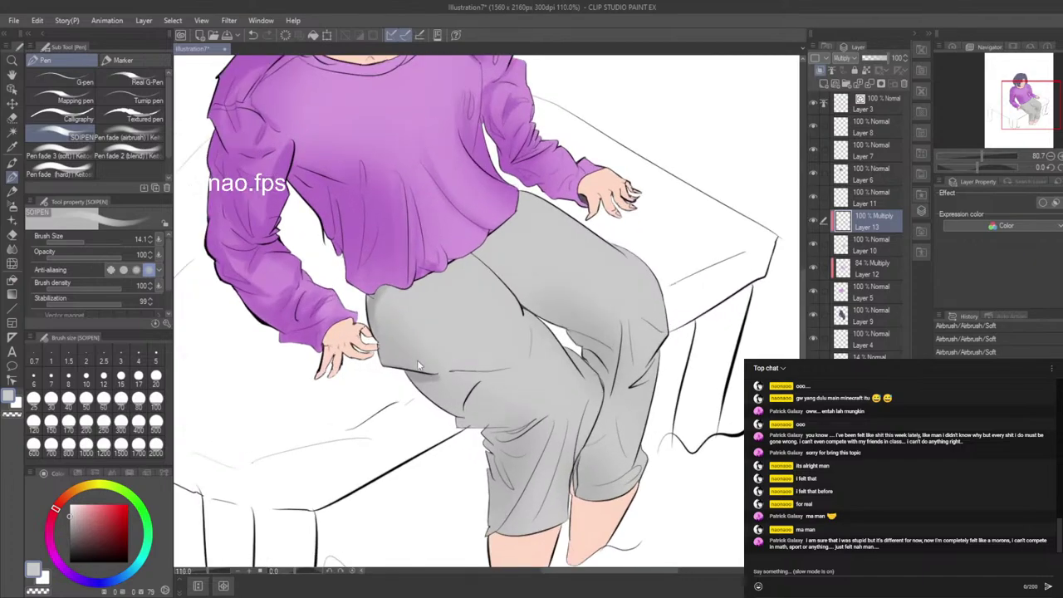
scroll(464, 255, down, 3)
scroll(461, 250, up, 3)
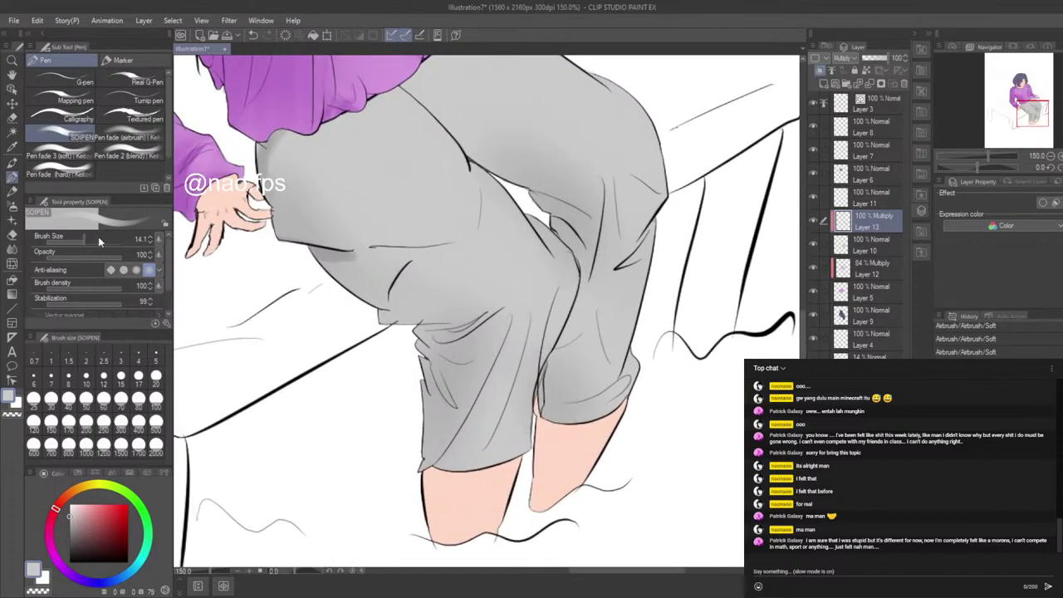
drag(99, 240, 93, 237)
drag(495, 343, 460, 407)
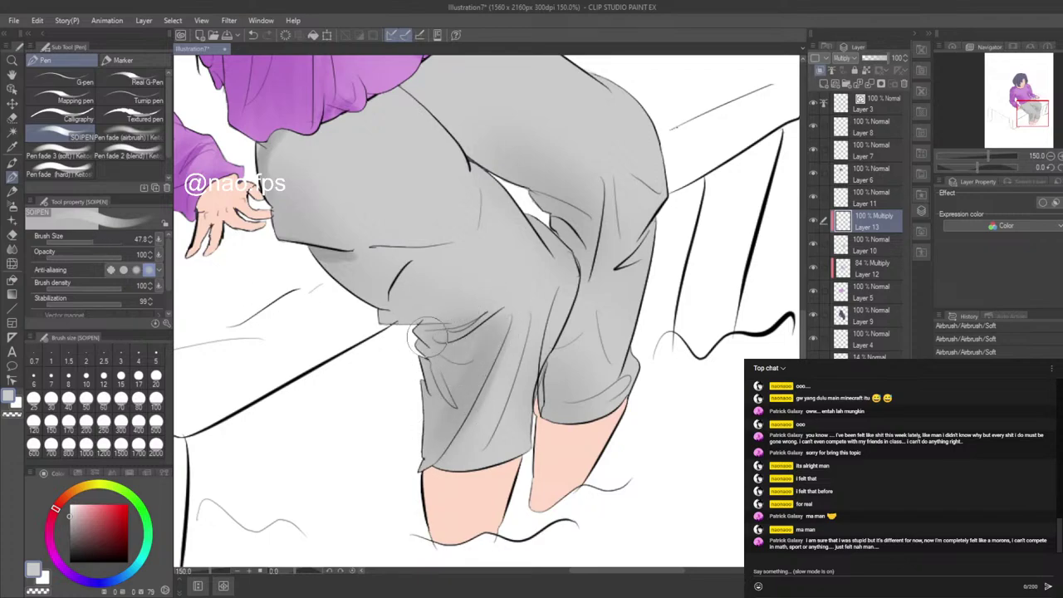
key(ctrl+z)
Step: Paint fold shadows below the knee of the front pant leg with the SOIPEN, using brush sizes 10.4 and 16.5
click(83, 241)
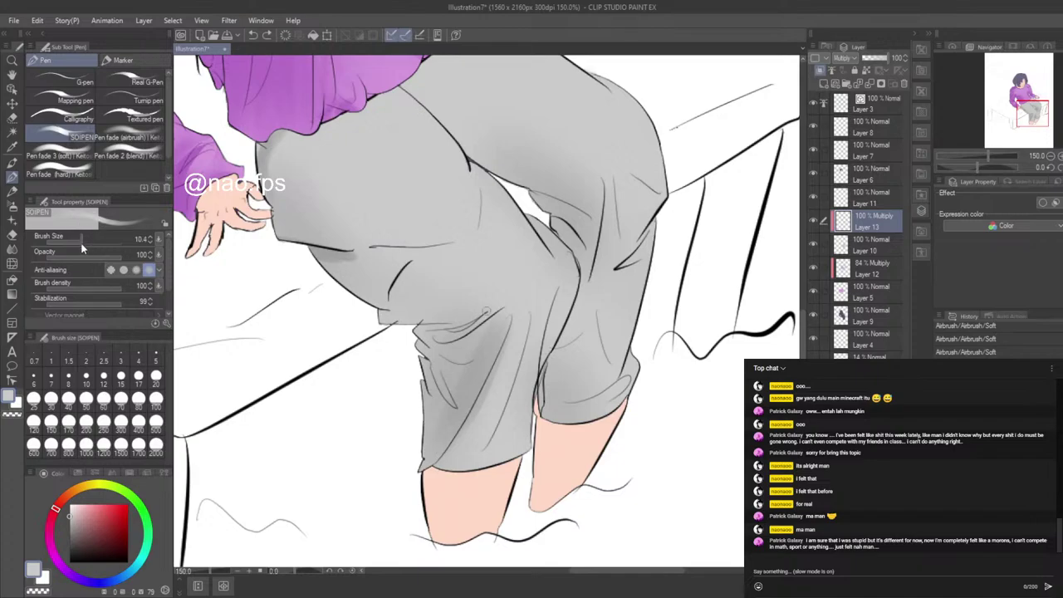
key(ctrl+z)
drag(504, 324, 458, 402)
drag(503, 326, 457, 414)
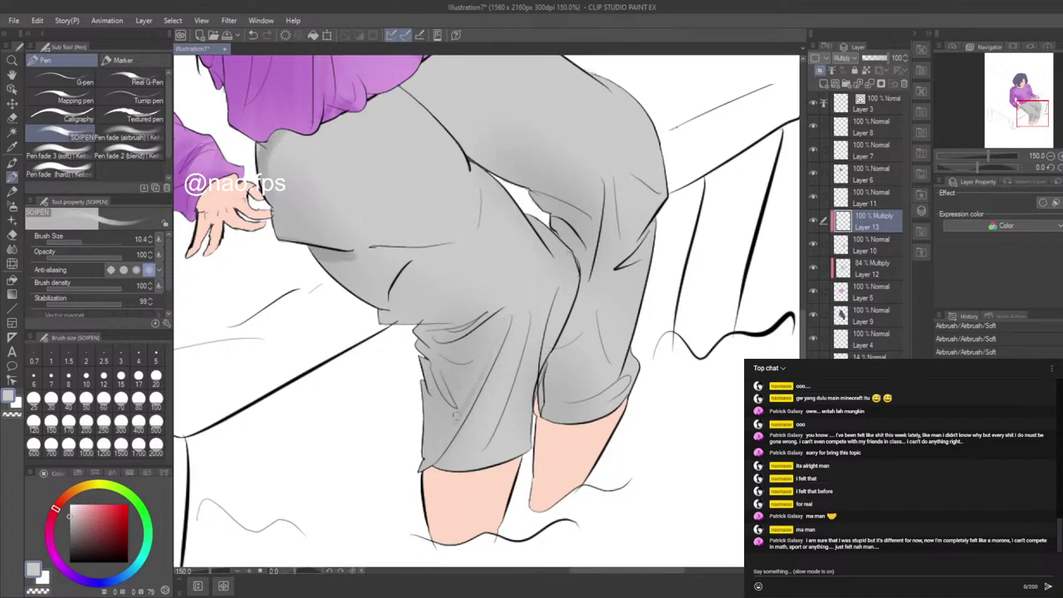
click(84, 240)
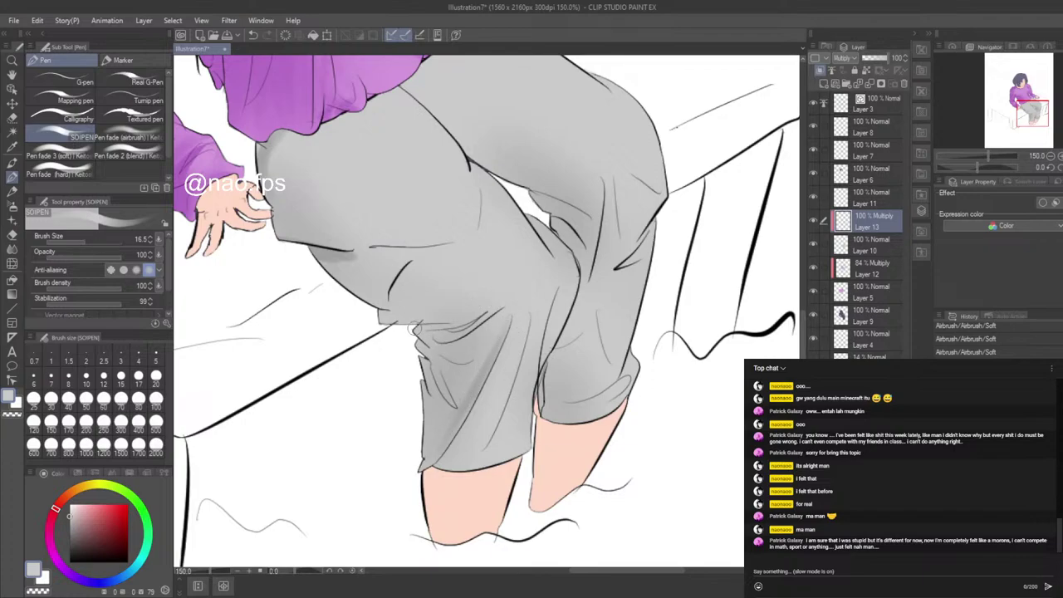
mouse_move(420, 330)
mouse_down()
mouse_move(474, 324)
mouse_move(423, 361)
mouse_move(432, 339)
mouse_move(452, 346)
mouse_move(425, 378)
mouse_move(423, 403)
mouse_up()
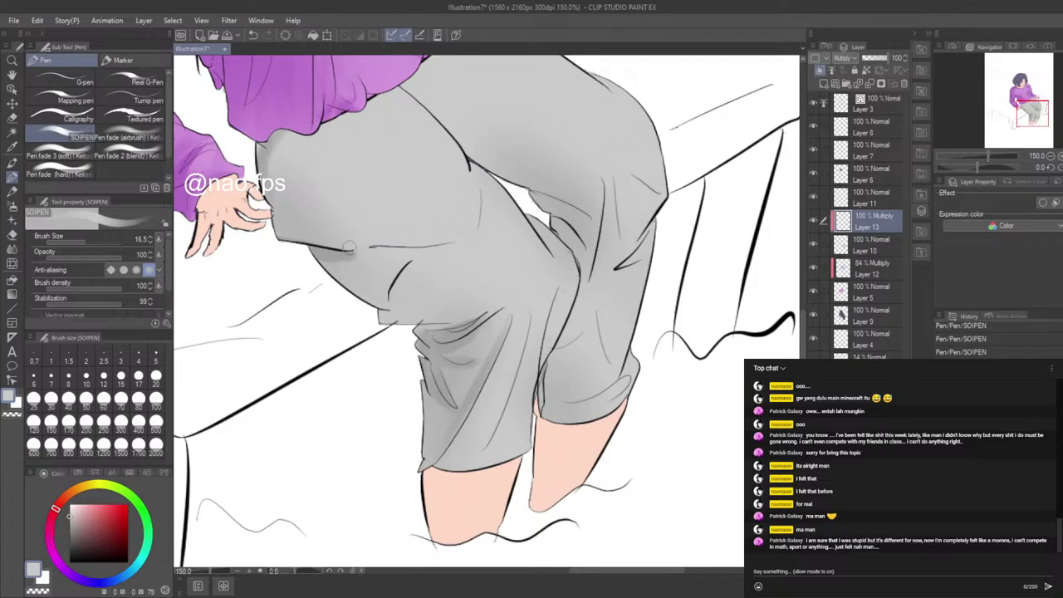
Step: Shade the thigh crease and the underside of the front pant leg's thigh with the SOIPEN
mouse_move(353, 252)
mouse_down()
mouse_move(406, 252)
mouse_move(336, 260)
mouse_move(454, 248)
mouse_up()
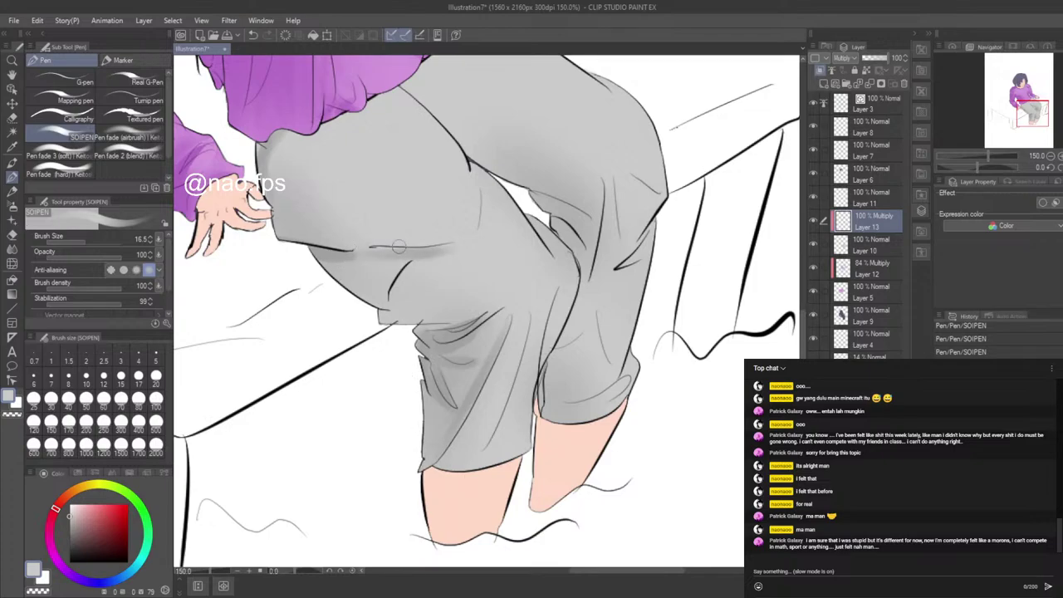
drag(324, 252, 396, 248)
drag(474, 208, 467, 171)
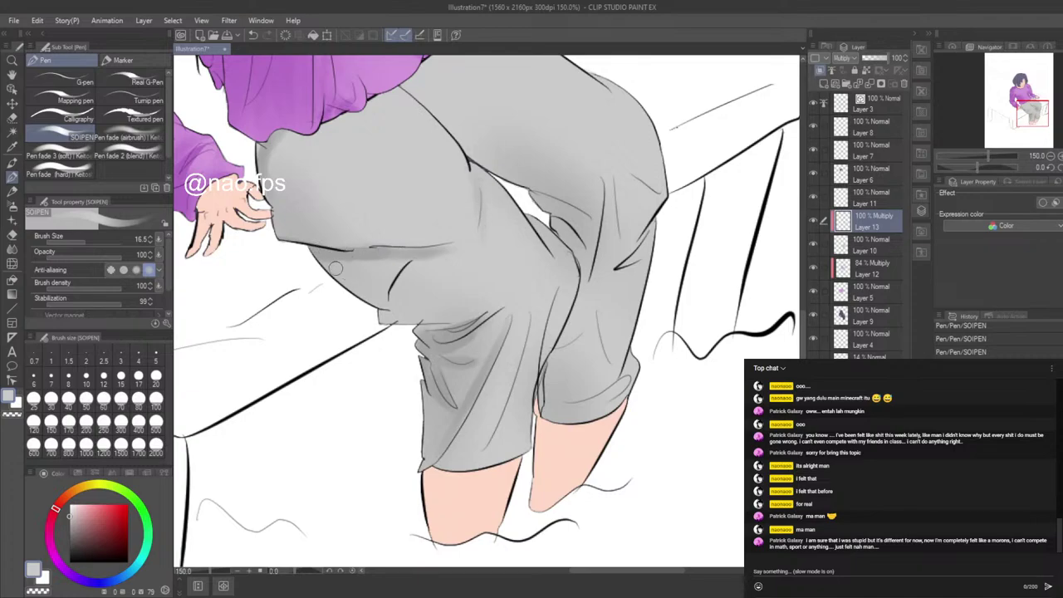
mouse_move(322, 253)
mouse_down()
mouse_move(381, 315)
mouse_move(365, 285)
mouse_move(334, 257)
mouse_move(395, 324)
mouse_up()
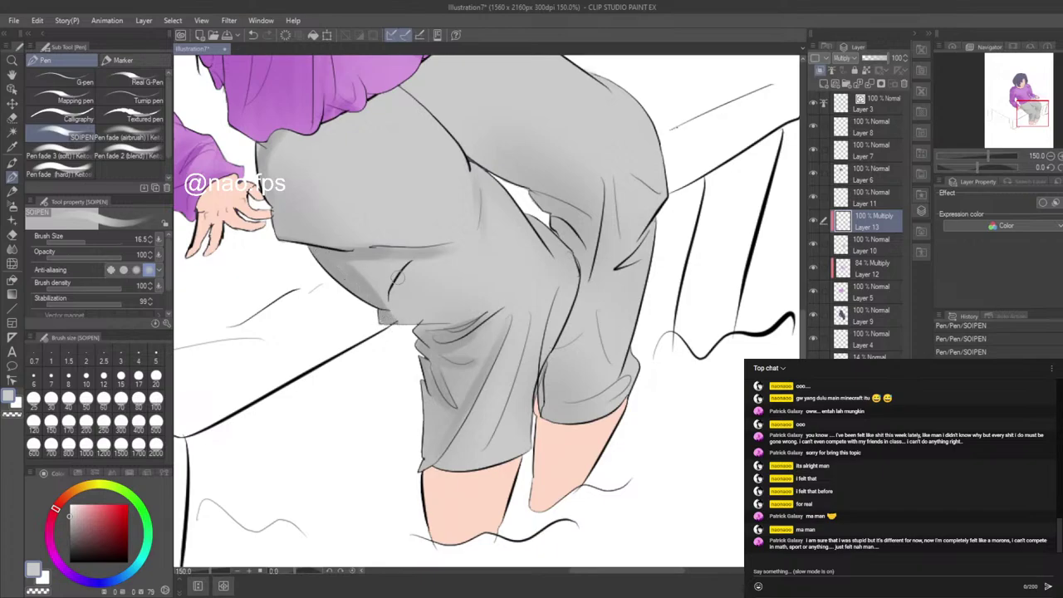
drag(408, 265, 381, 309)
mouse_move(341, 257)
mouse_down()
mouse_move(356, 274)
mouse_move(359, 259)
mouse_move(378, 295)
mouse_move(371, 256)
mouse_move(391, 261)
mouse_move(378, 290)
mouse_move(385, 273)
mouse_up()
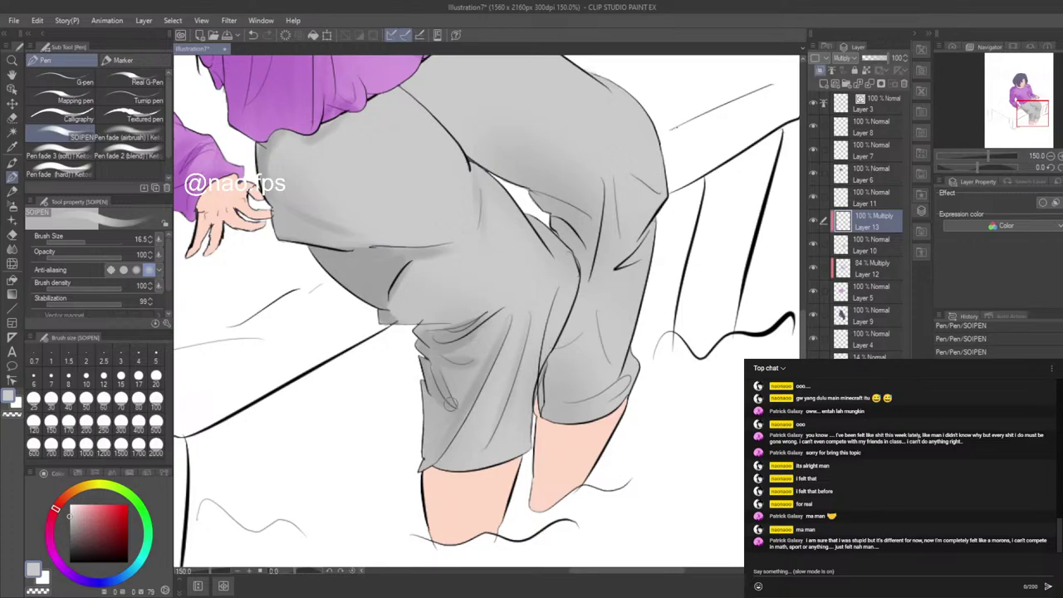
Step: Soften the shading on the lower part of both pant legs with the Soft airbrush
click(11, 206)
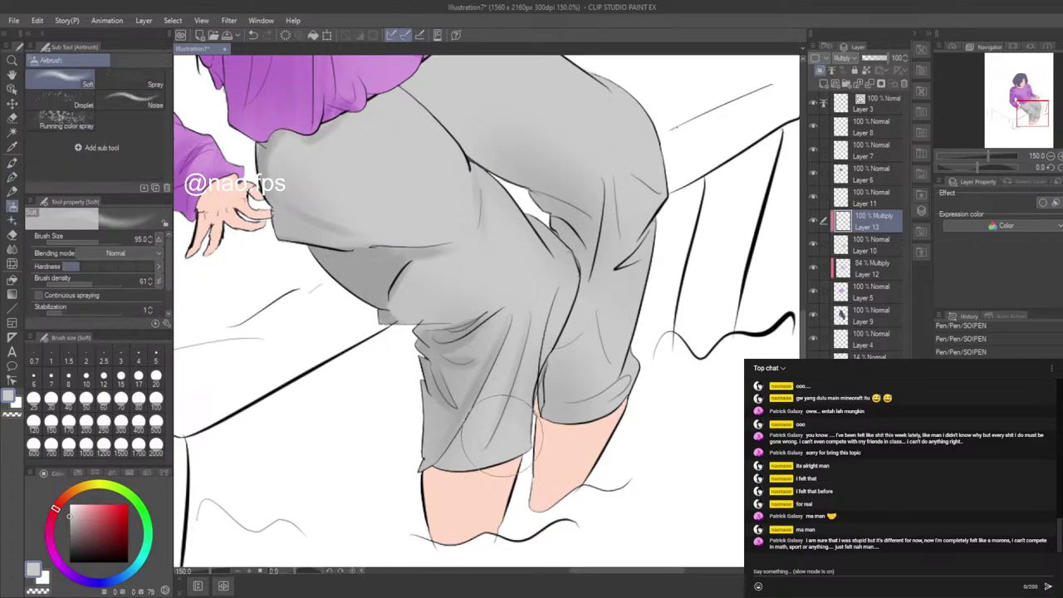
drag(504, 437, 482, 467)
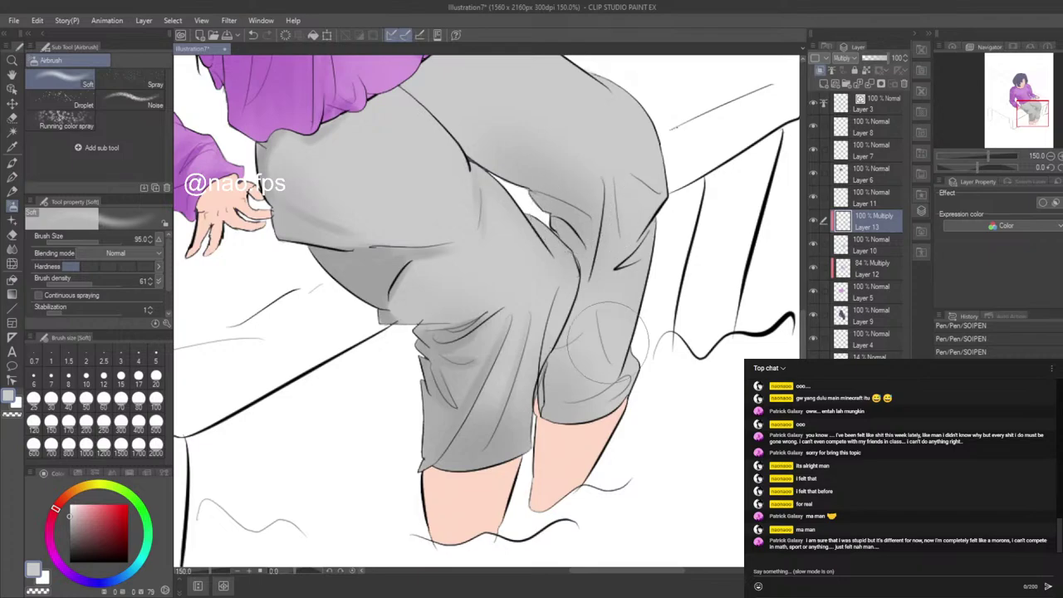
drag(595, 307, 559, 413)
Step: Add SOIPEN fold shadows along the rear pant leg, from behind its knee down to the cuff
click(12, 165)
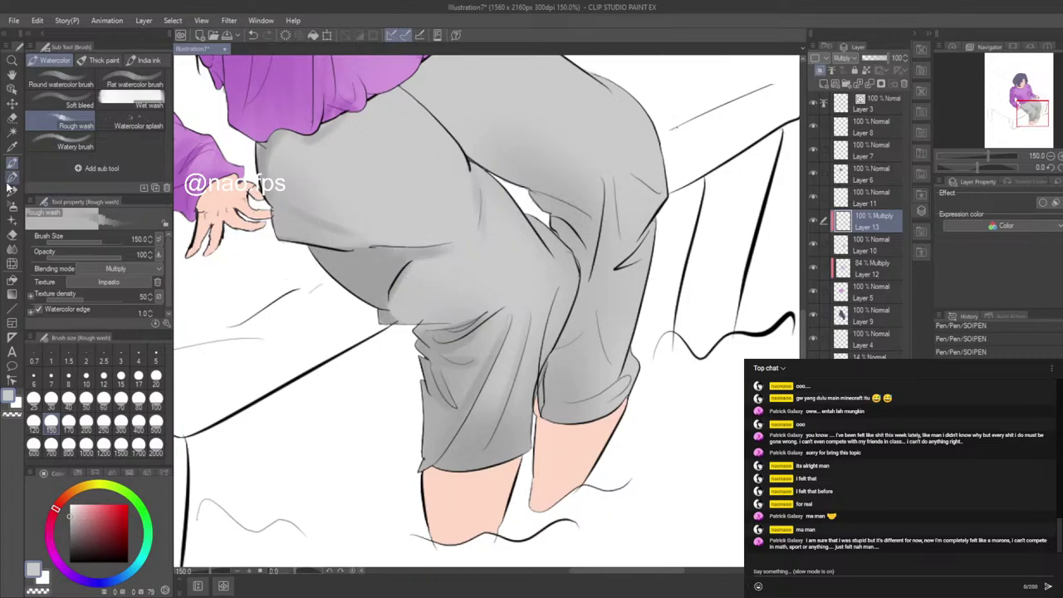
click(12, 176)
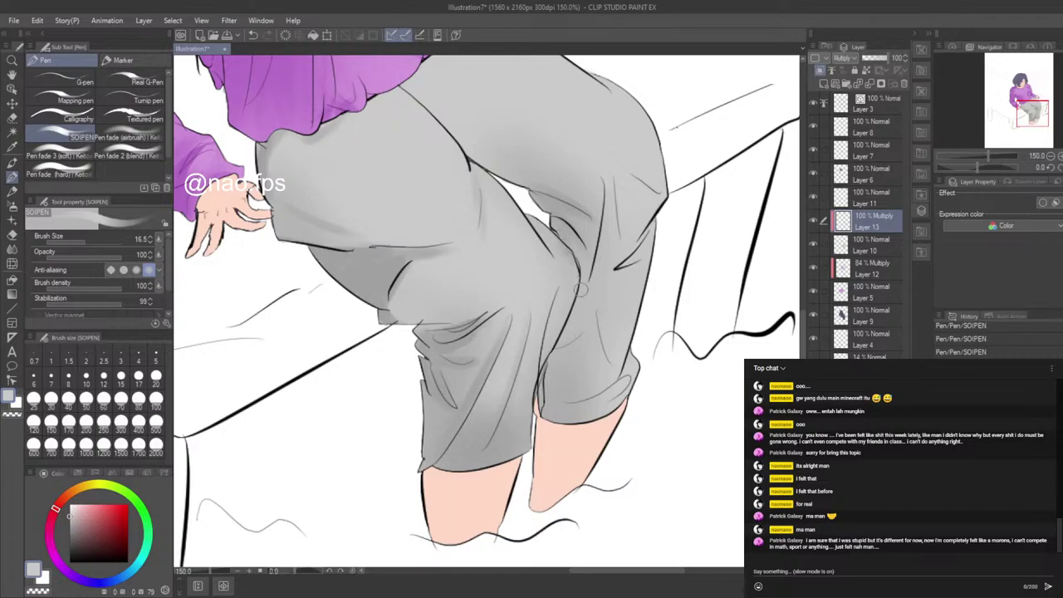
drag(598, 283, 603, 359)
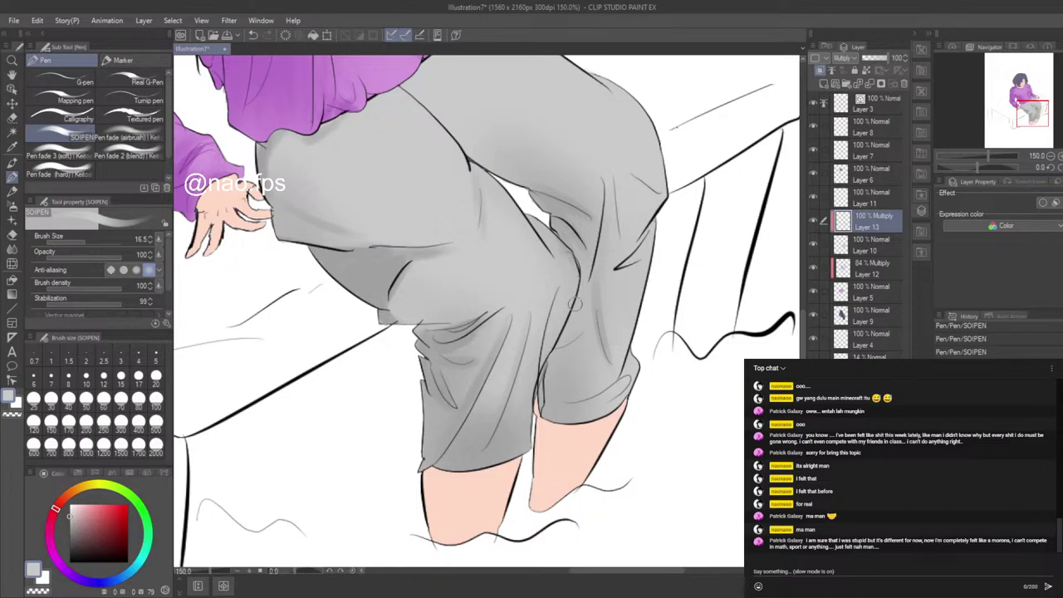
mouse_move(584, 324)
mouse_down()
mouse_move(590, 317)
mouse_move(571, 347)
mouse_up()
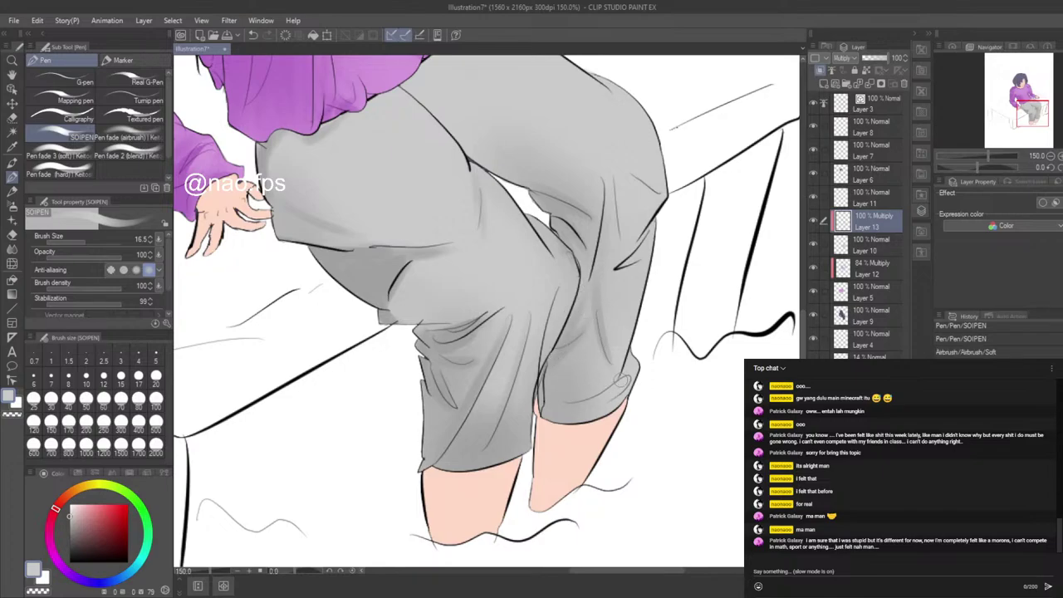
mouse_move(622, 380)
mouse_down()
mouse_move(565, 412)
mouse_move(594, 396)
mouse_move(515, 422)
mouse_up()
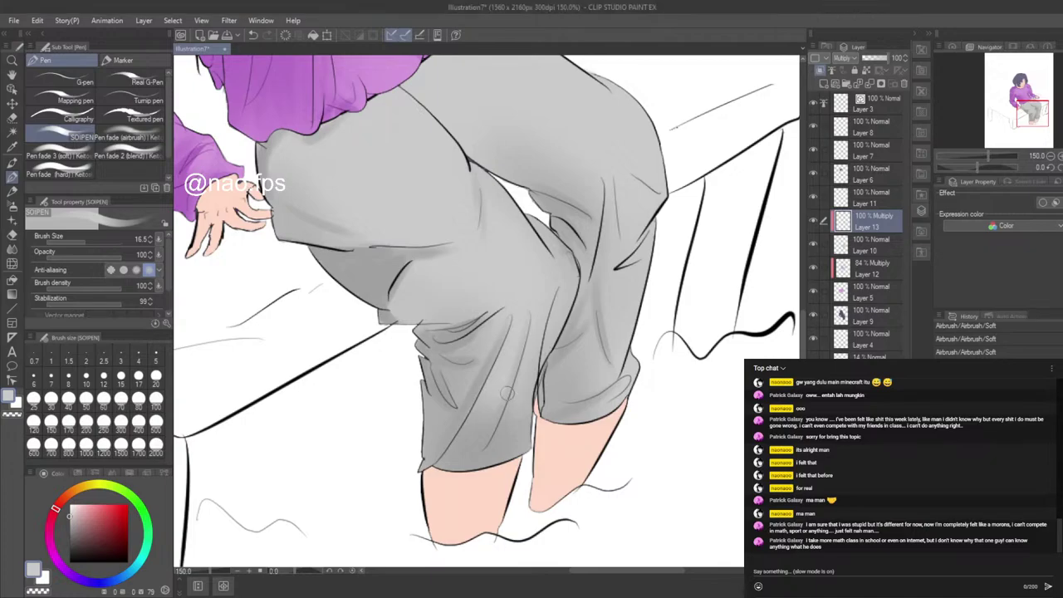
mouse_move(564, 358)
mouse_down()
mouse_move(544, 409)
mouse_move(567, 362)
mouse_move(573, 391)
mouse_move(547, 406)
mouse_move(591, 385)
mouse_up()
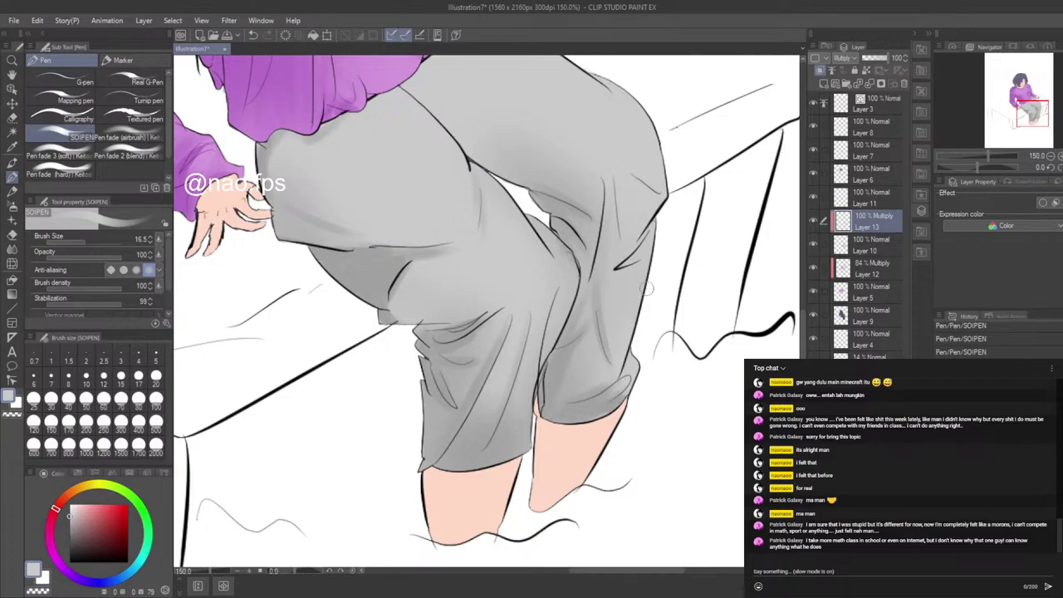
drag(641, 254, 625, 264)
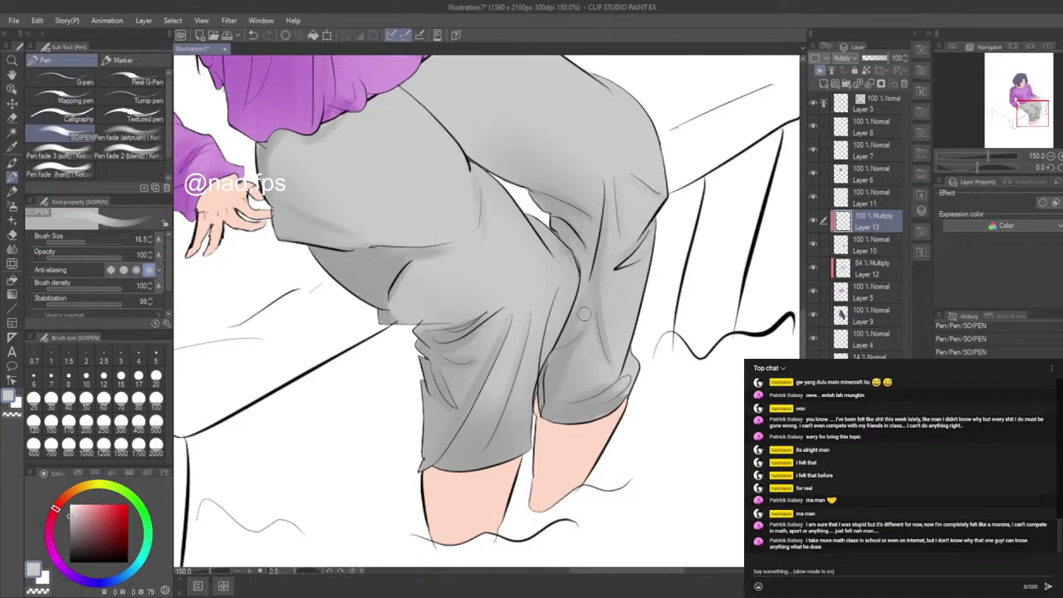
Step: Examine the pants shading up close and against the whole illustration
click(12, 206)
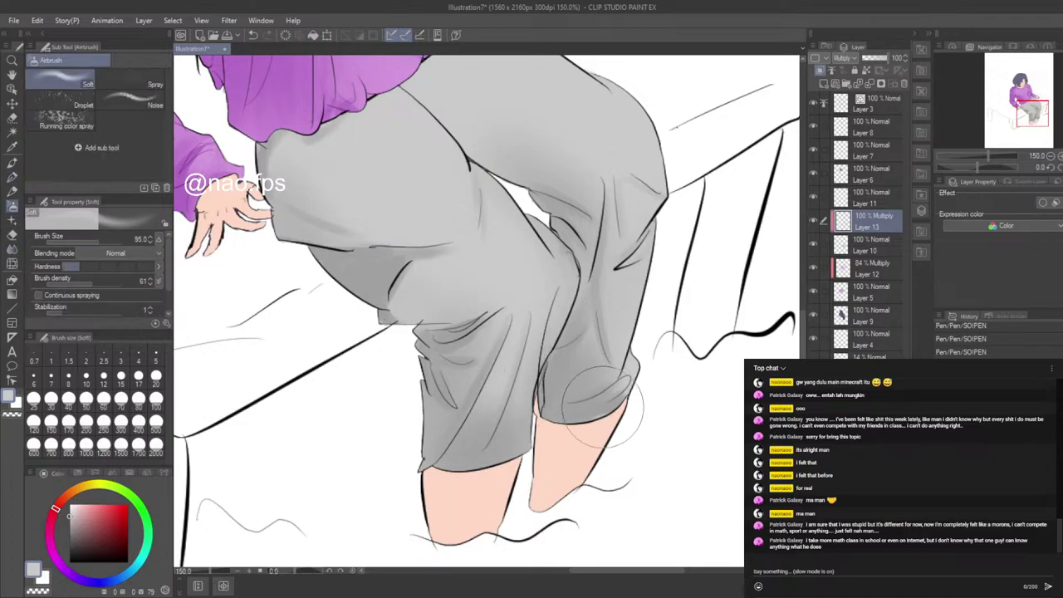
scroll(485, 157, down, 2)
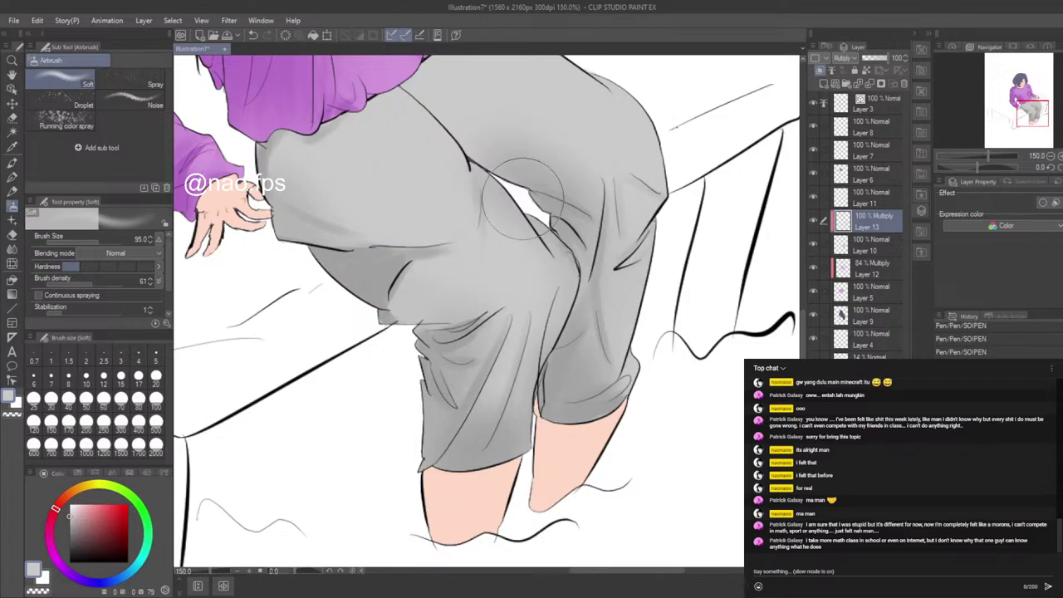
scroll(343, 133, down, 2)
scroll(342, 134, down, 1)
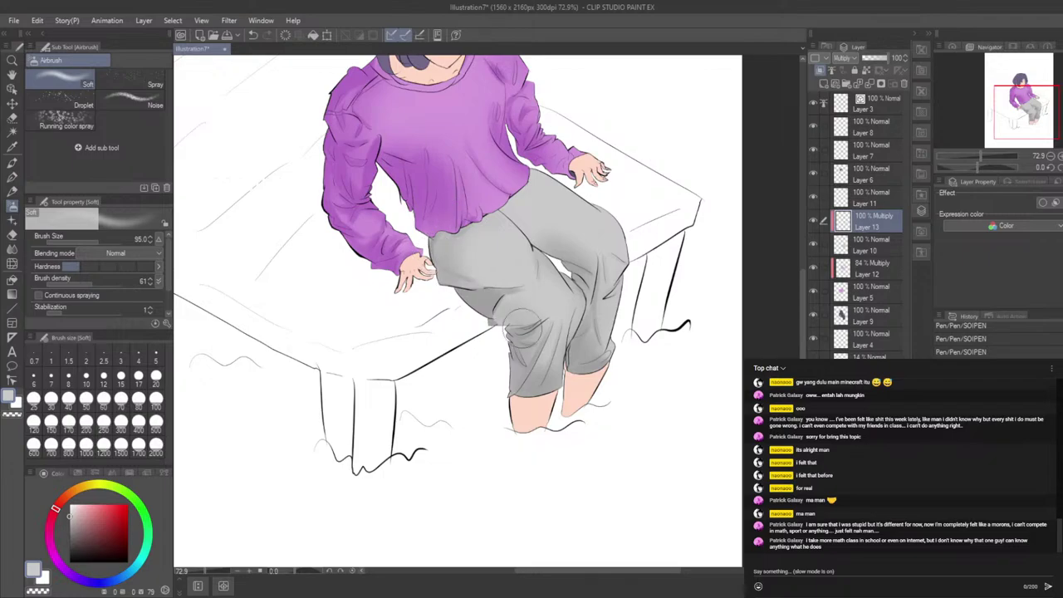
scroll(705, 505, down, 4)
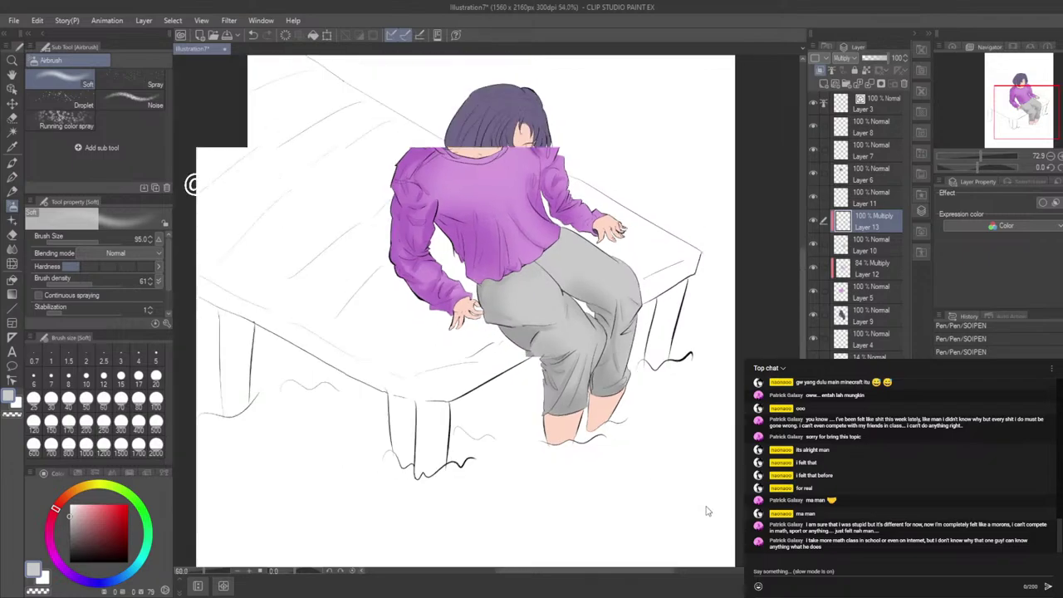
scroll(640, 413, up, 6)
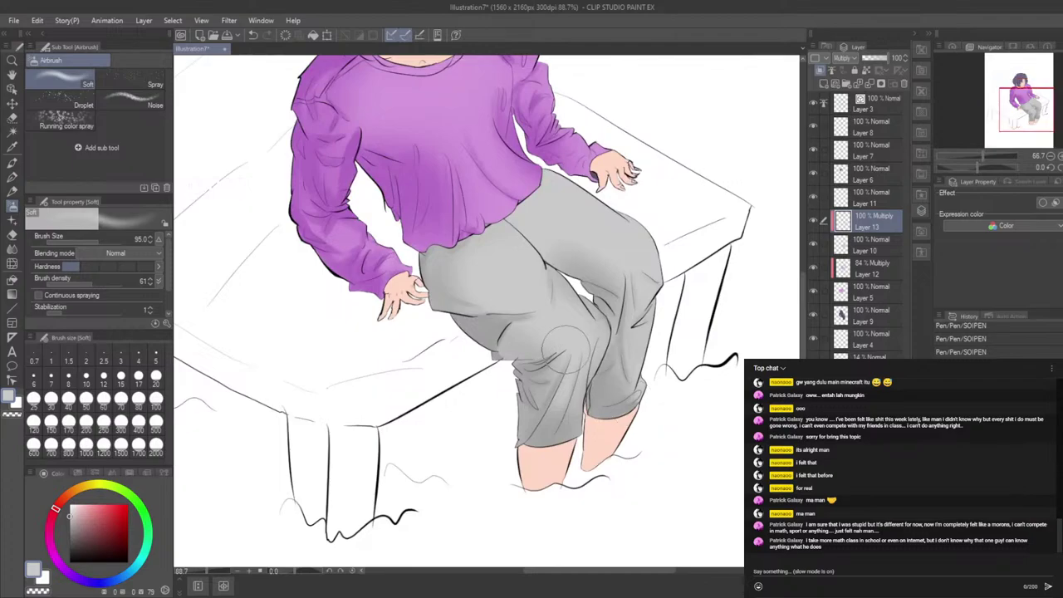
scroll(549, 412, down, 5)
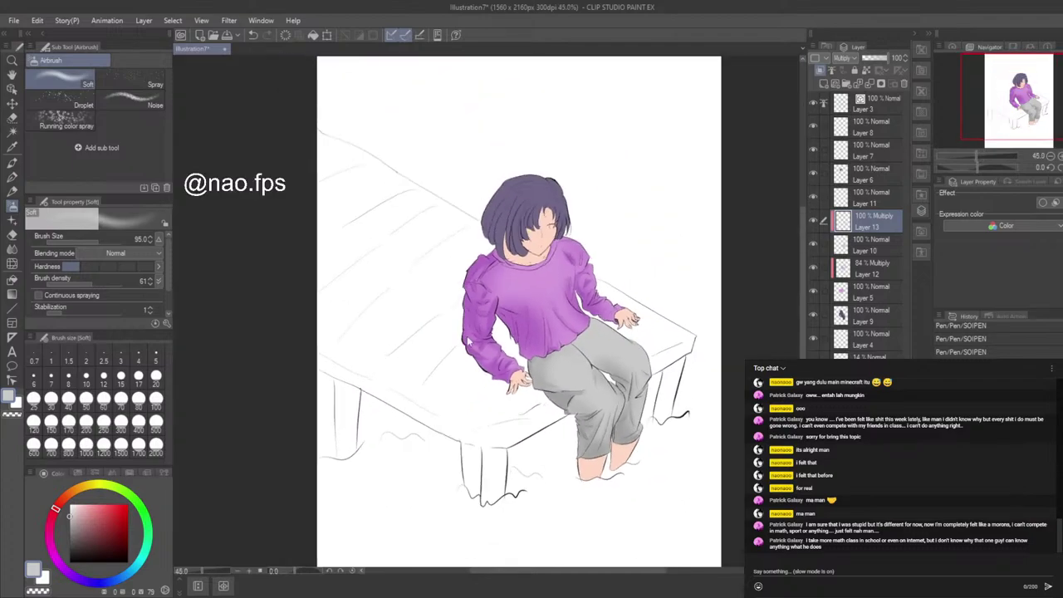
scroll(647, 322, up, 5)
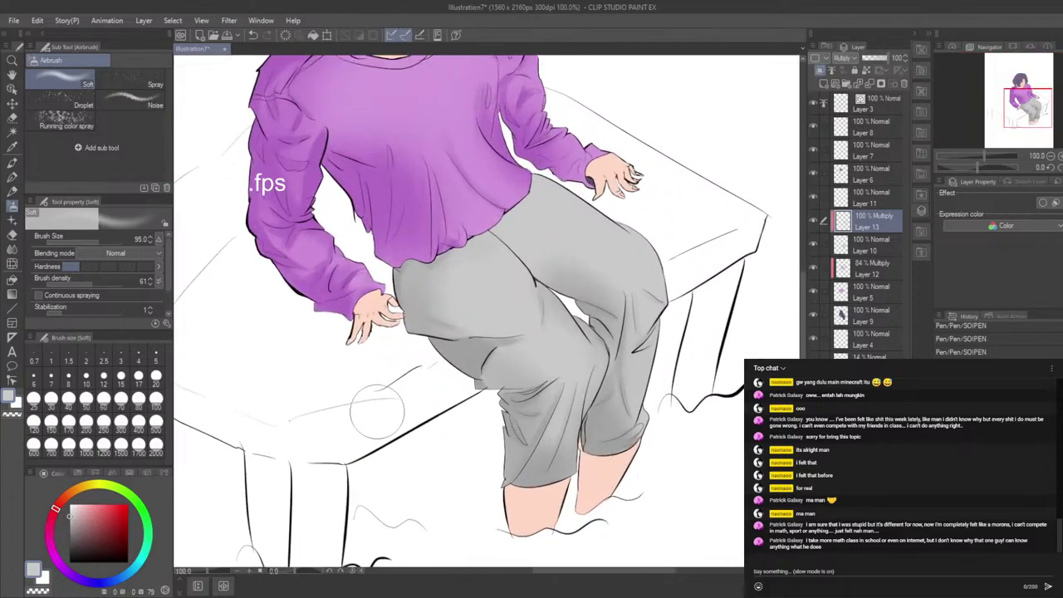
Step: Paint small fold shadows with the SOIPEN across the front thigh, above the crease and toward the inner knee
click(13, 178)
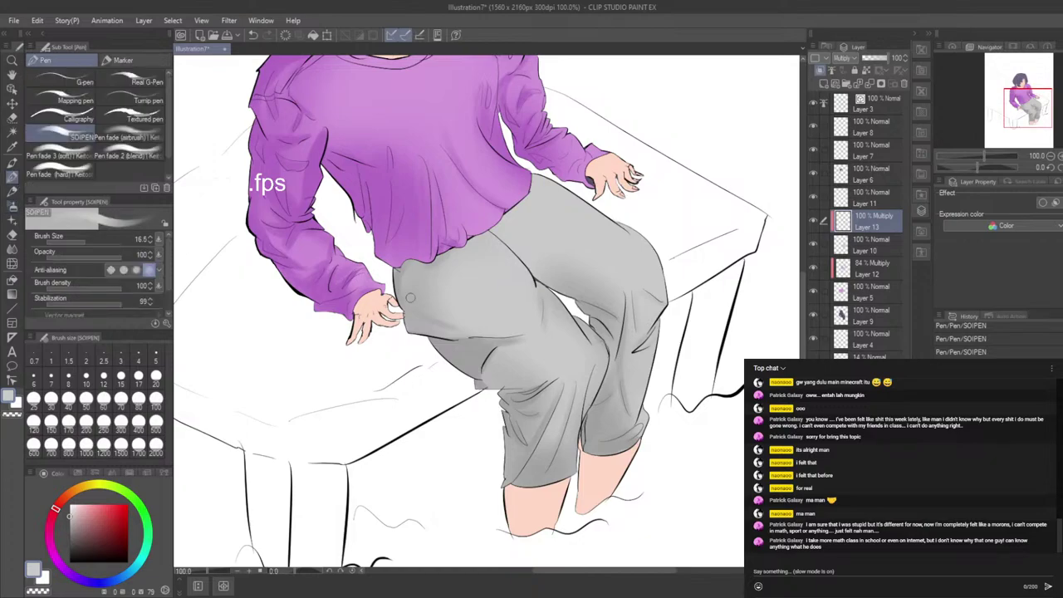
drag(451, 317, 471, 315)
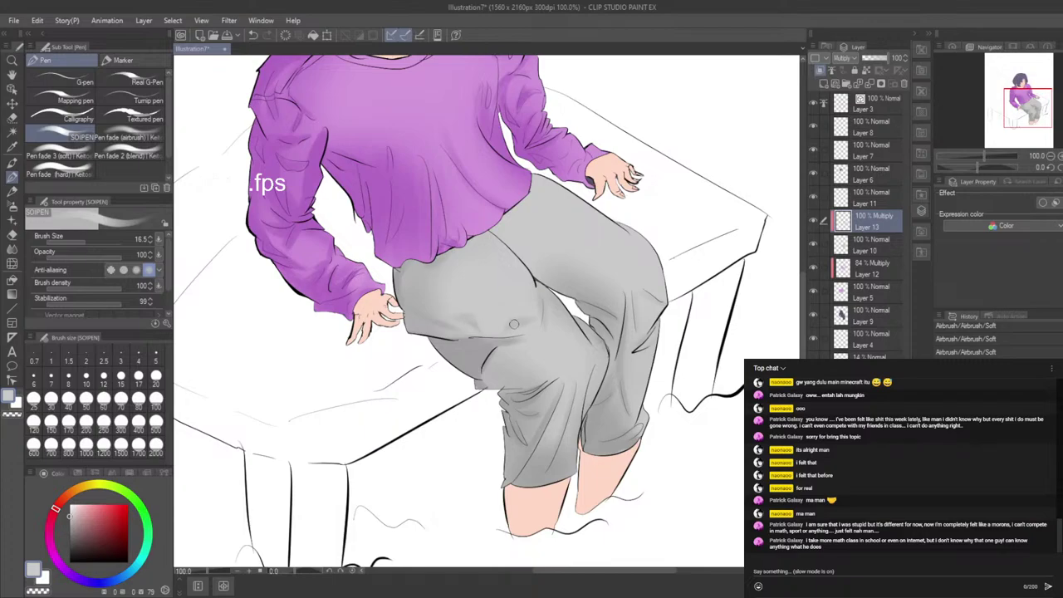
mouse_move(514, 324)
mouse_down()
mouse_move(525, 316)
mouse_move(498, 331)
mouse_move(533, 323)
mouse_up()
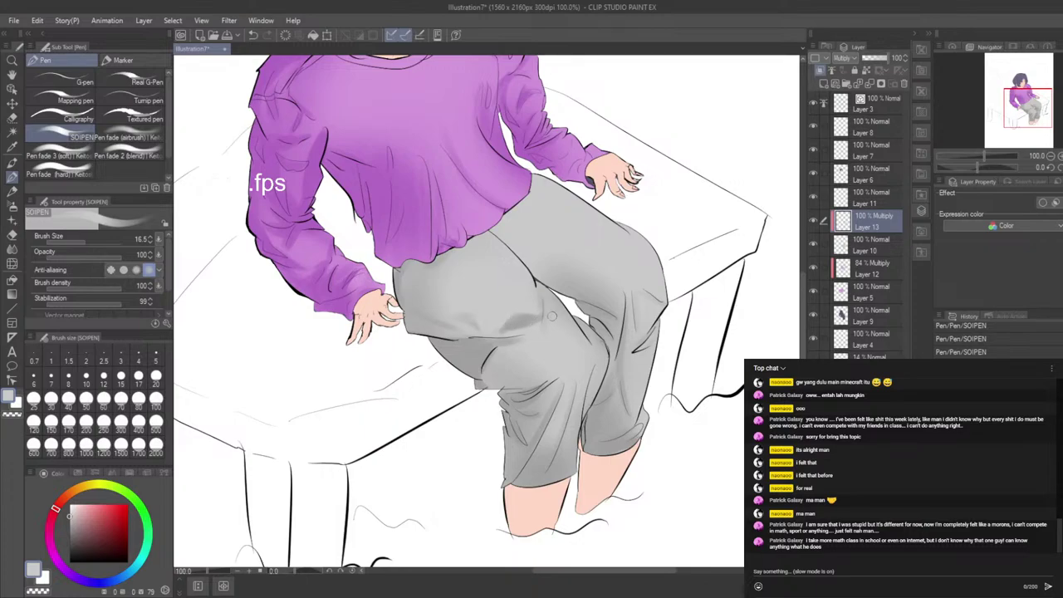
drag(545, 298, 543, 324)
drag(547, 329, 532, 348)
click(12, 206)
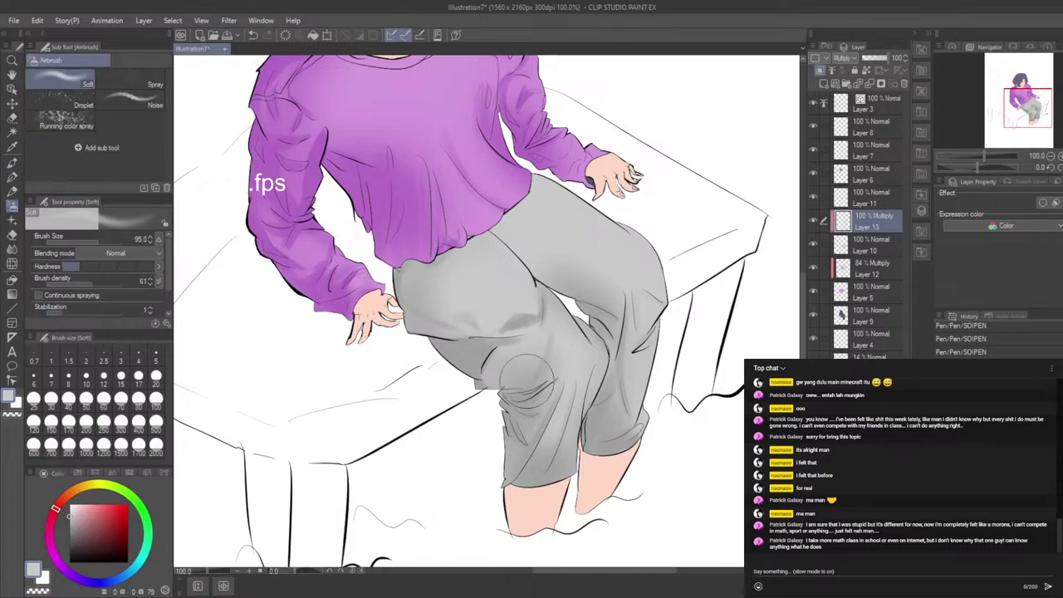
Step: Review the pants shading by comparing the full figure with a close view of the legs
scroll(420, 541, down, 3)
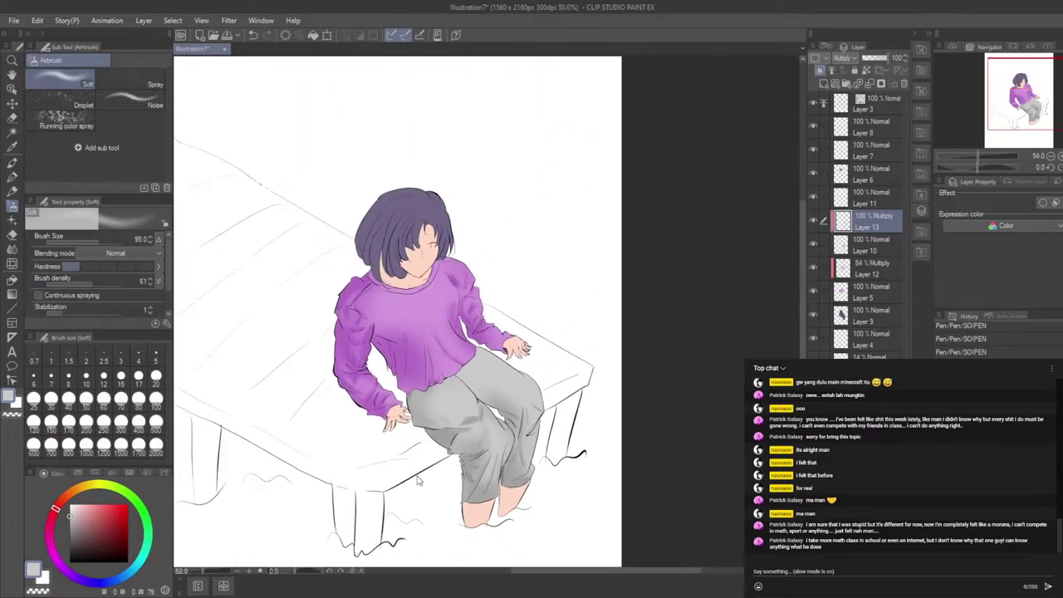
scroll(640, 503, down, 1)
scroll(292, 327, up, 1)
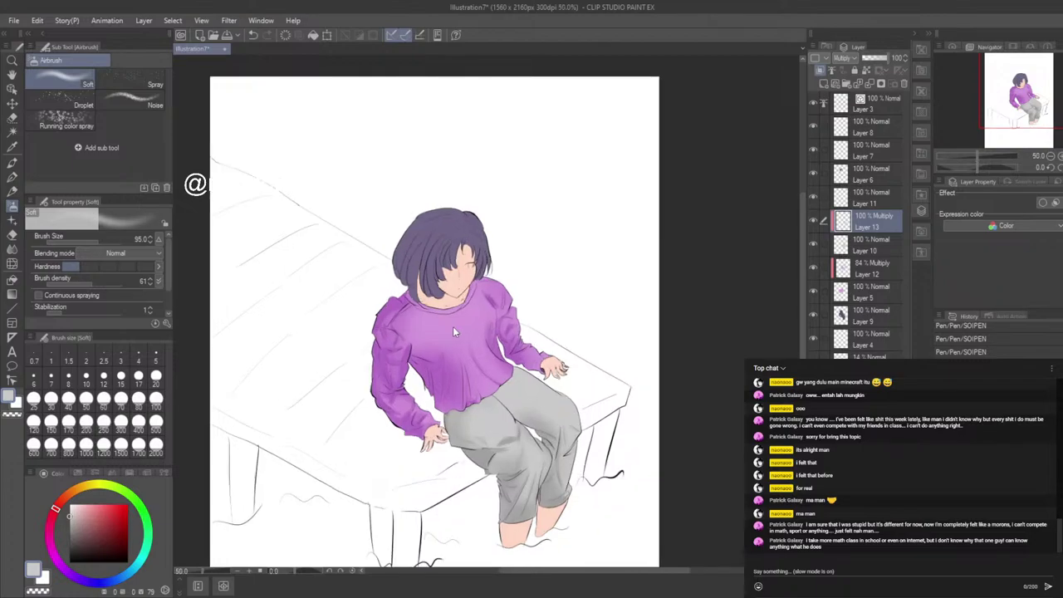
scroll(453, 330, up, 1)
scroll(394, 187, down, 2)
scroll(504, 494, up, 2)
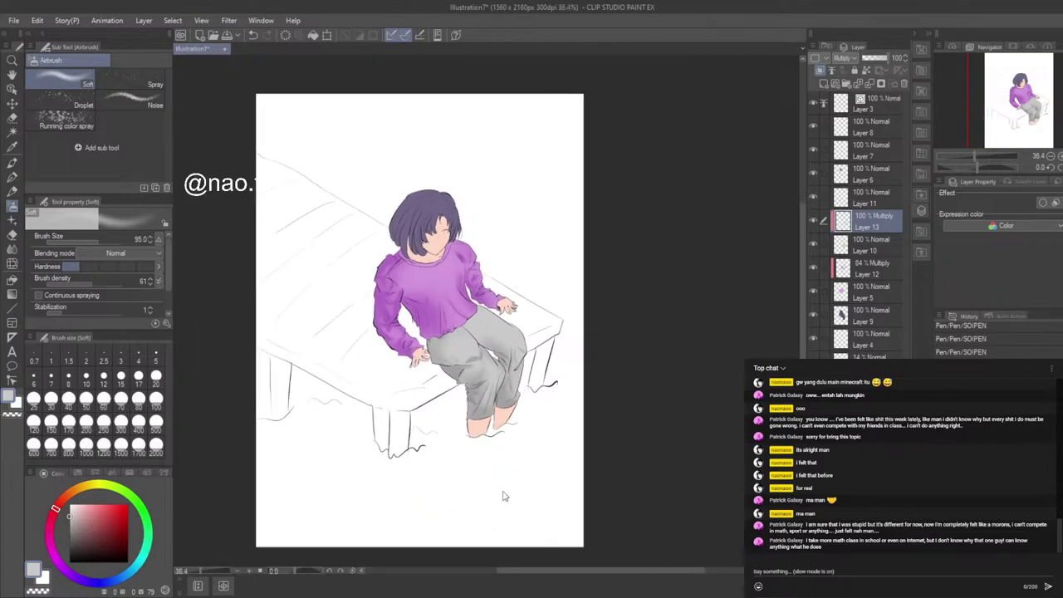
scroll(446, 298, up, 5)
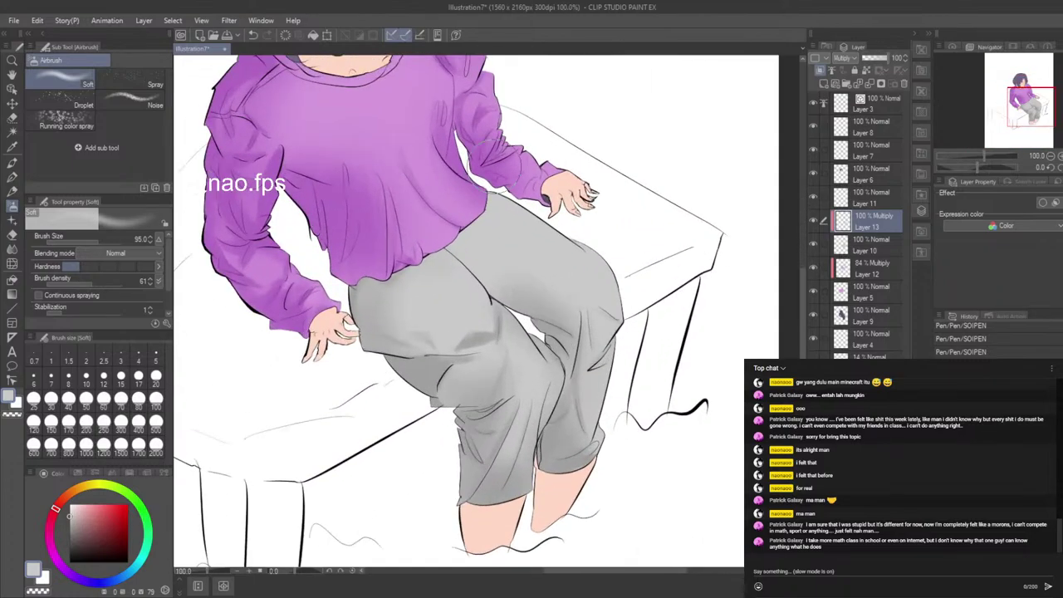
Step: Paint SOIPEN fold shadows on the pants below the shirt hem, along the crotch crease and around the inner knees
click(12, 177)
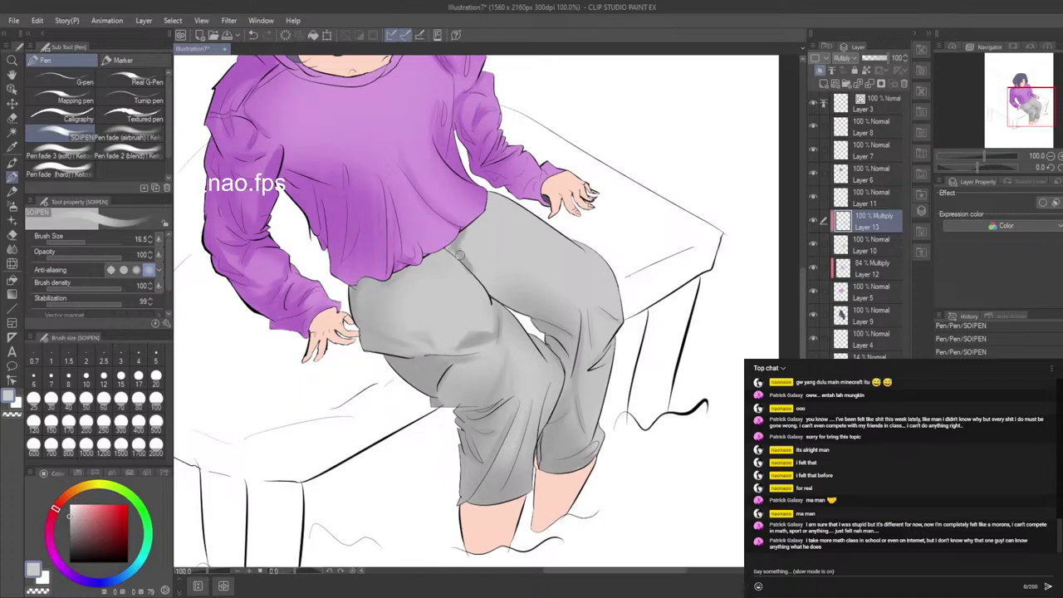
drag(462, 226, 468, 263)
drag(525, 317, 484, 273)
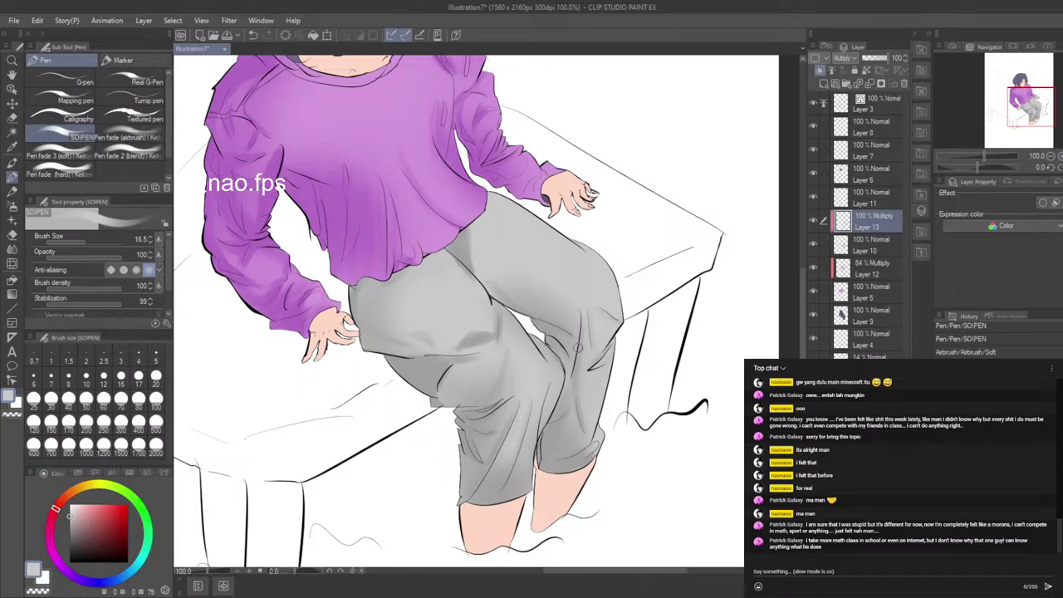
drag(555, 343, 559, 361)
drag(581, 345, 555, 392)
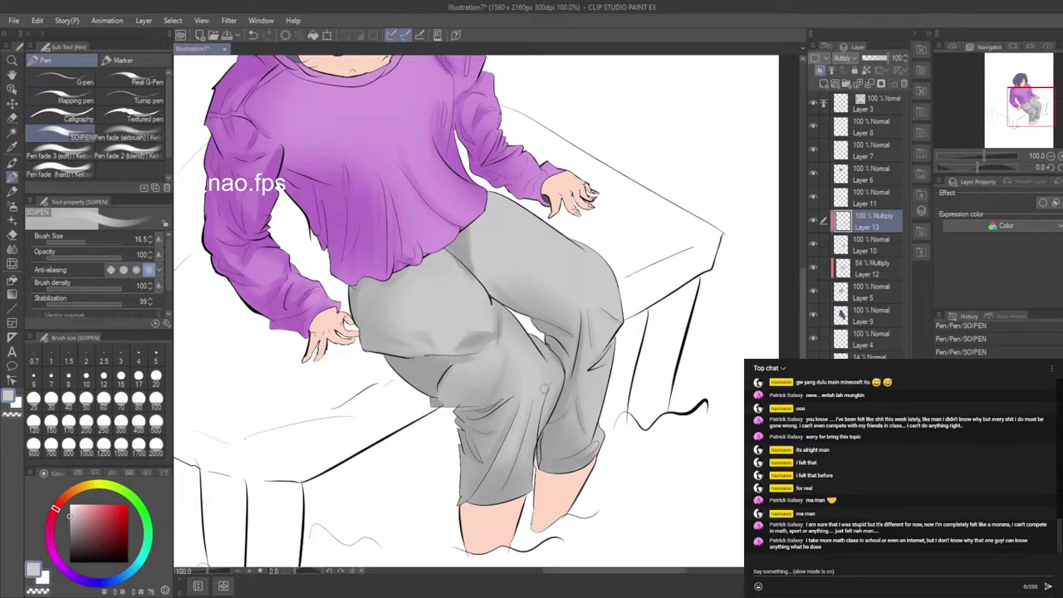
Step: Check the new crotch and knee shadows against the whole illustration
scroll(548, 378, down, 5)
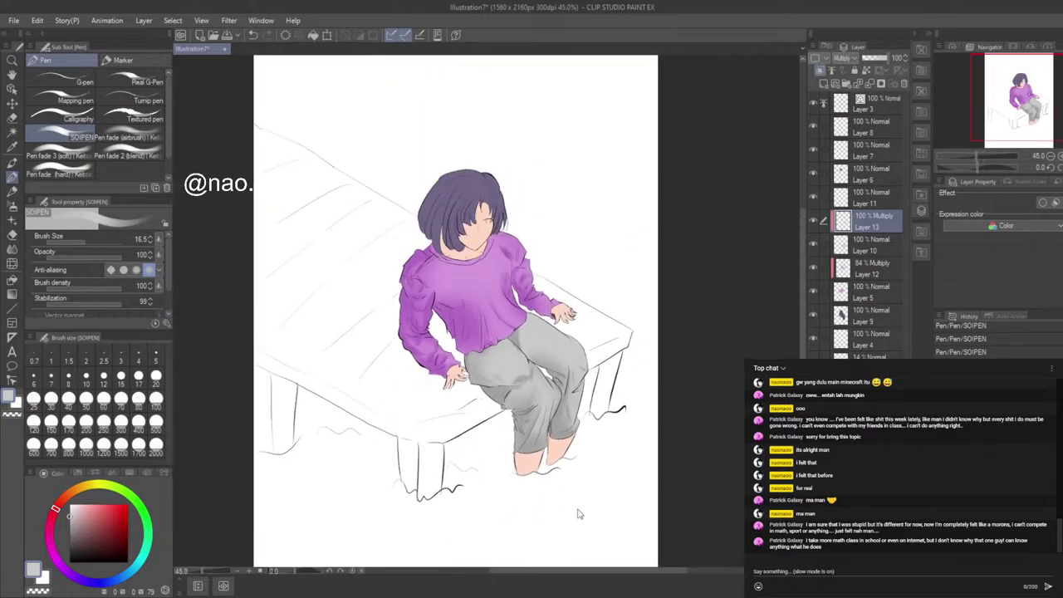
scroll(573, 433, up, 1)
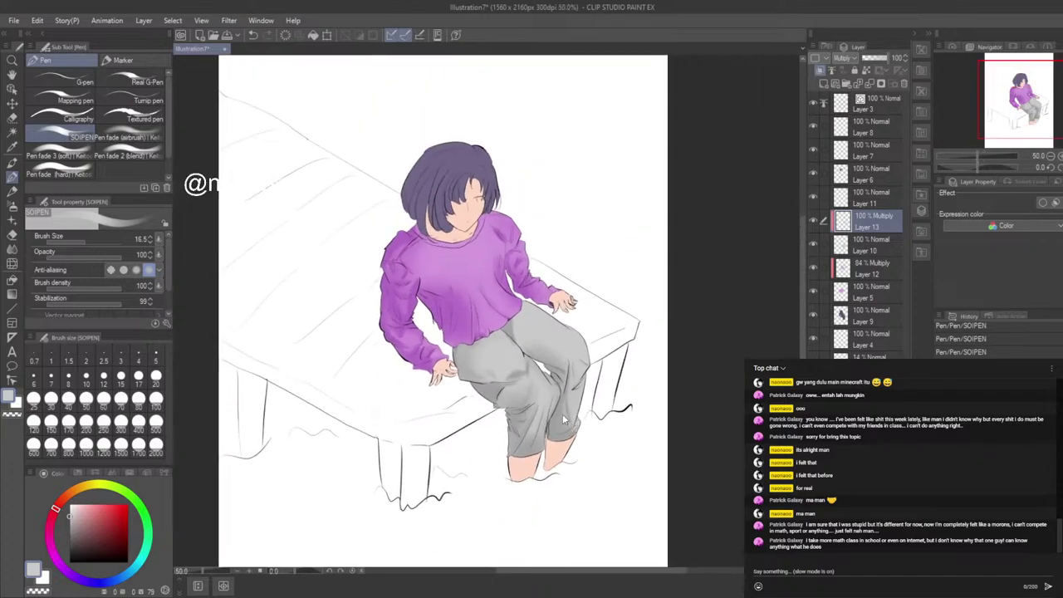
scroll(590, 542, down, 2)
scroll(542, 400, up, 2)
scroll(545, 408, up, 3)
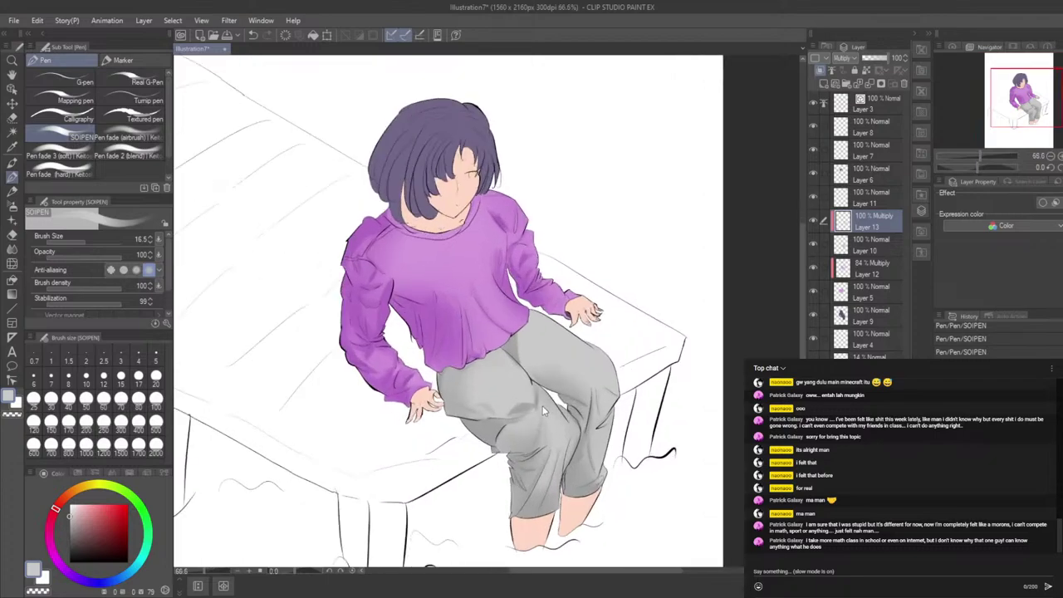
click(12, 235)
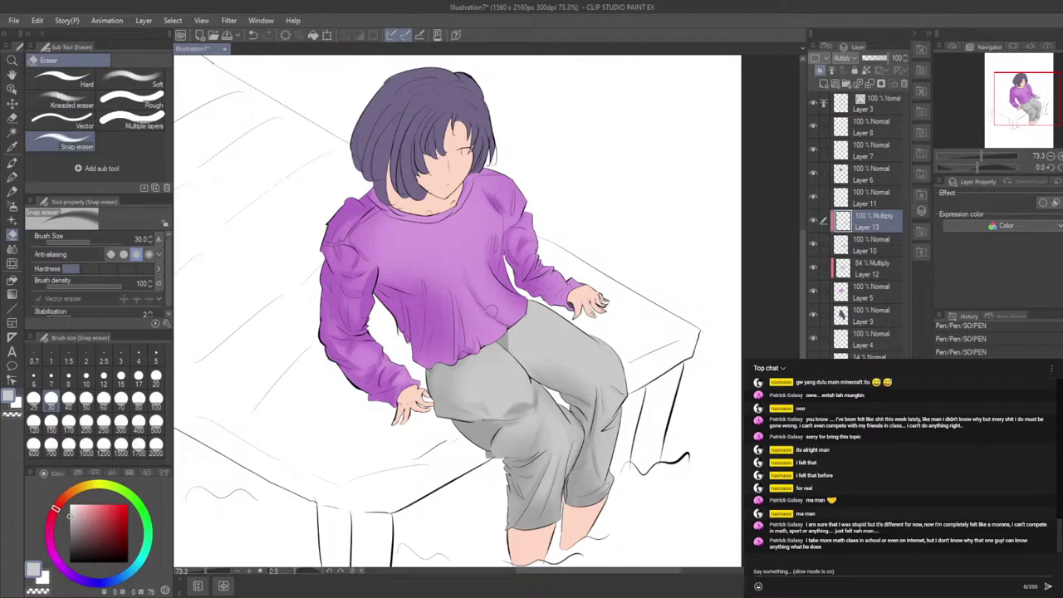
click(12, 177)
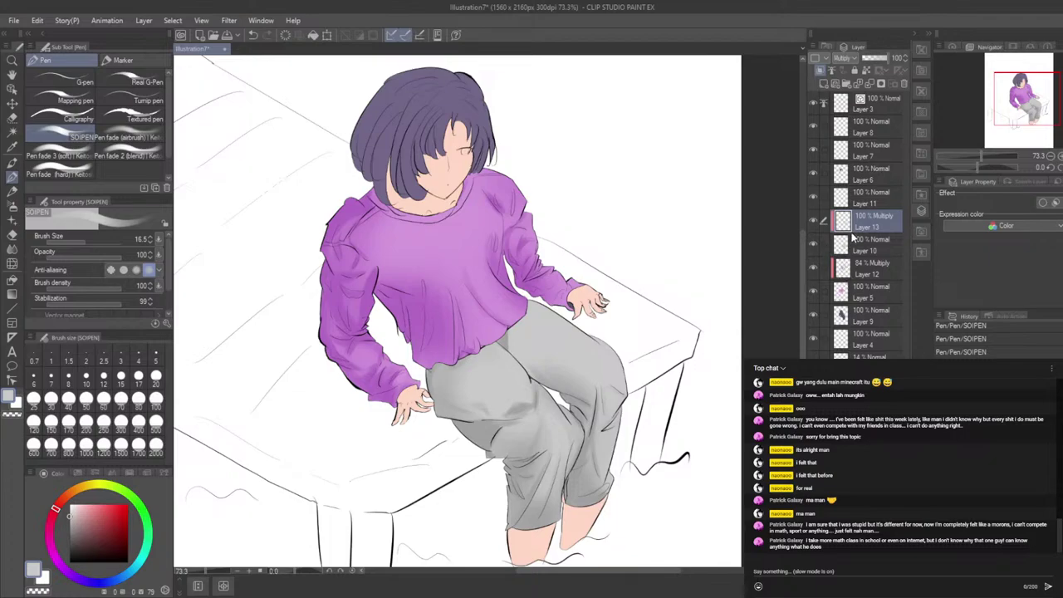
Step: Check what Layer 11 covers, then use the Snap eraser on it to start clearing the skin color over the eye
click(840, 202)
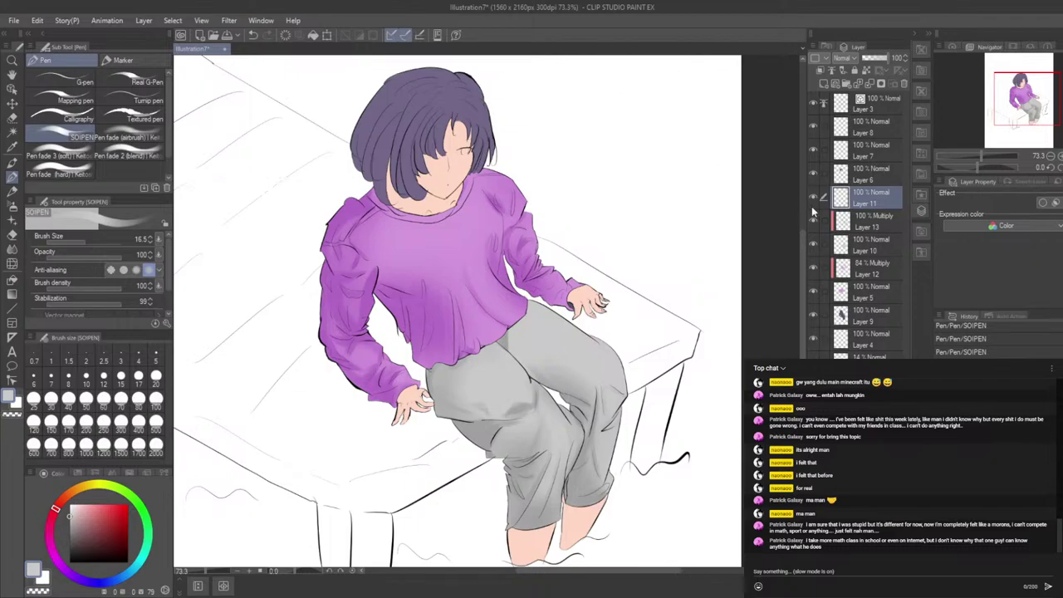
click(814, 197)
click(814, 197)
scroll(513, 91, up, 4)
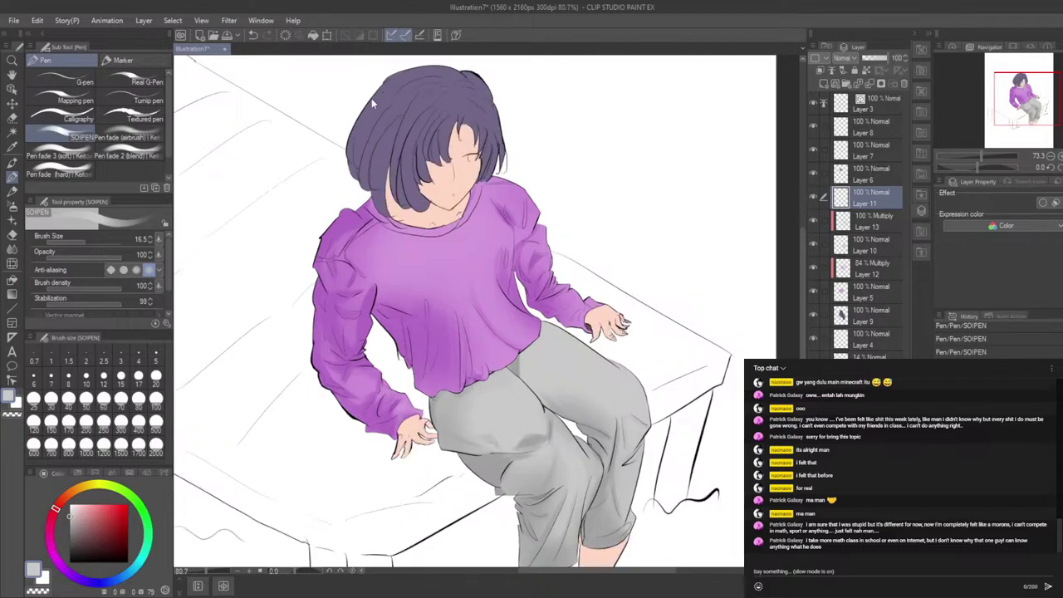
scroll(504, 124, up, 3)
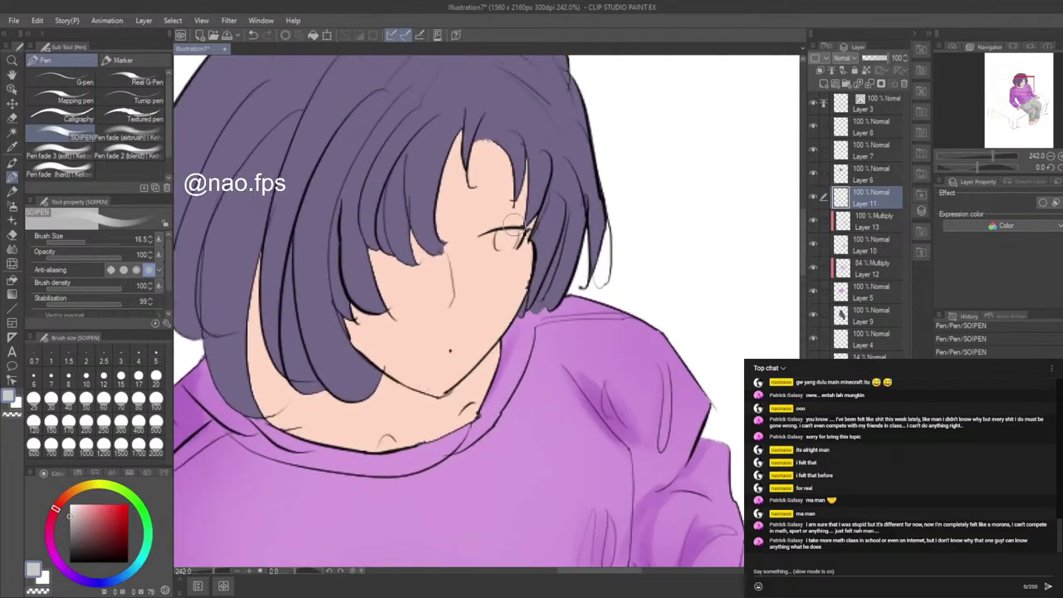
click(12, 237)
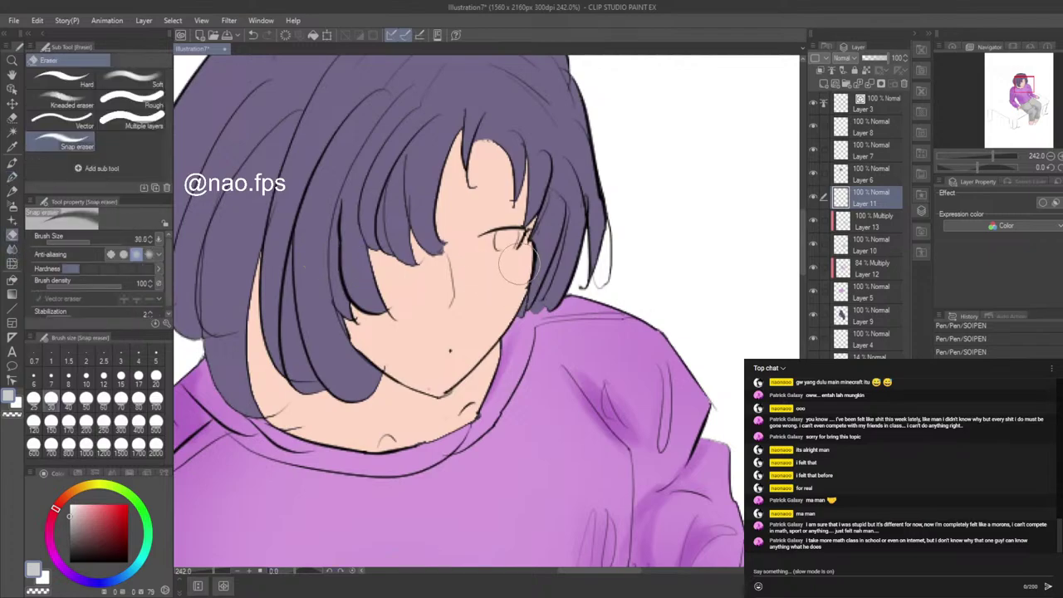
drag(486, 236, 488, 235)
drag(481, 236, 492, 241)
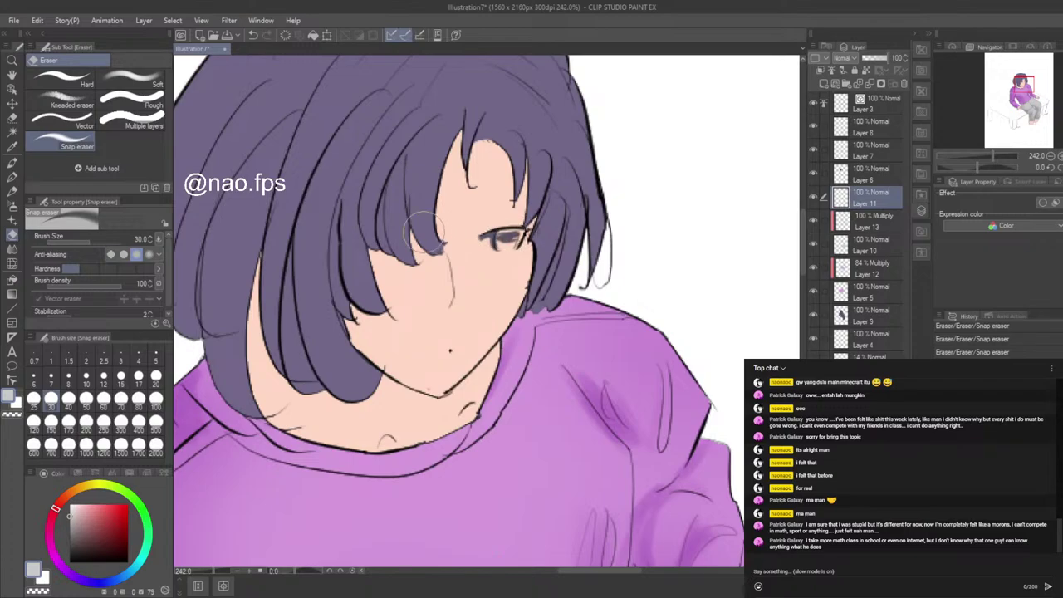
Step: Raise the Snap eraser's hardness to maximum and erase the remaining skin color inside the eye outline on Layer 11
drag(119, 269, 154, 269)
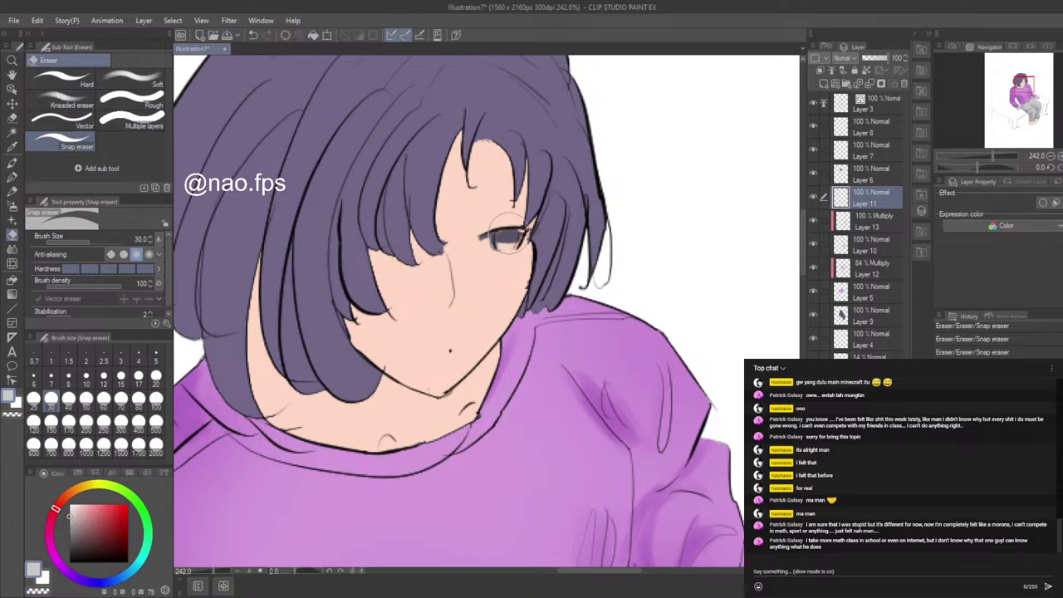
scroll(526, 239, up, 5)
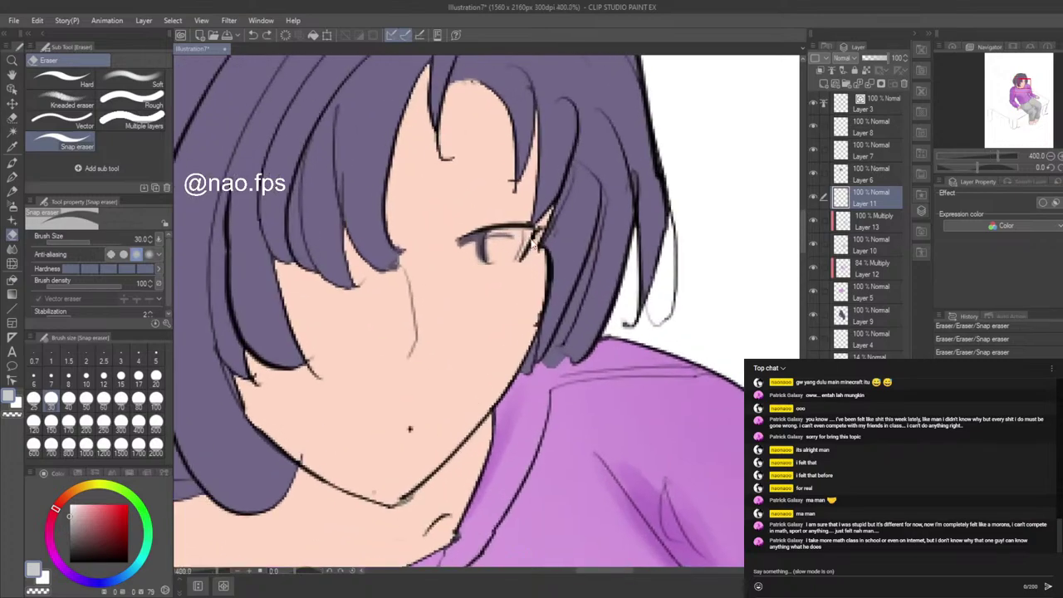
key(ctrl+y)
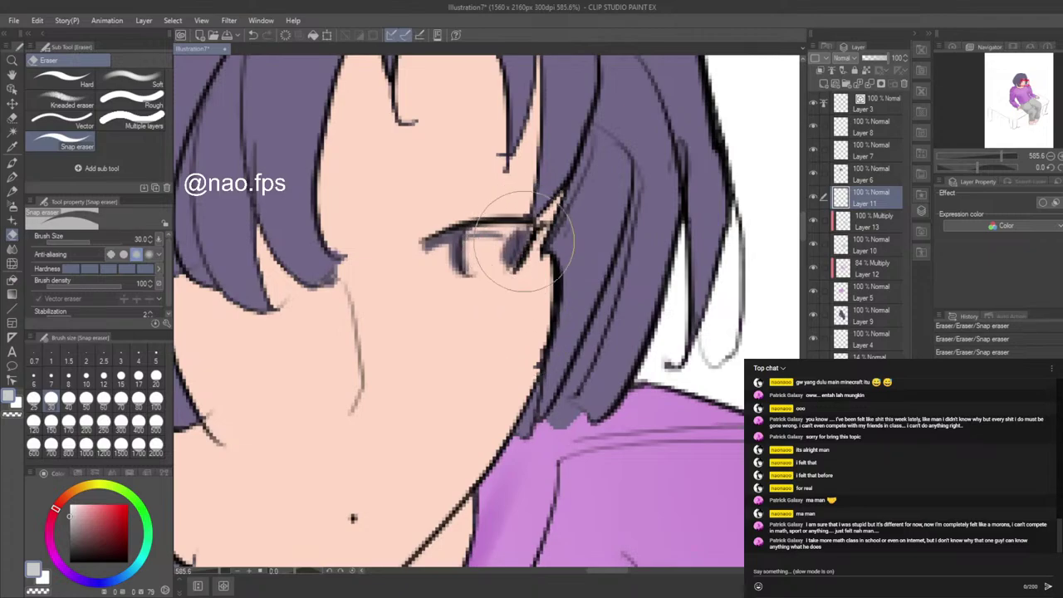
mouse_move(476, 233)
mouse_down()
mouse_move(522, 231)
mouse_move(487, 233)
mouse_up()
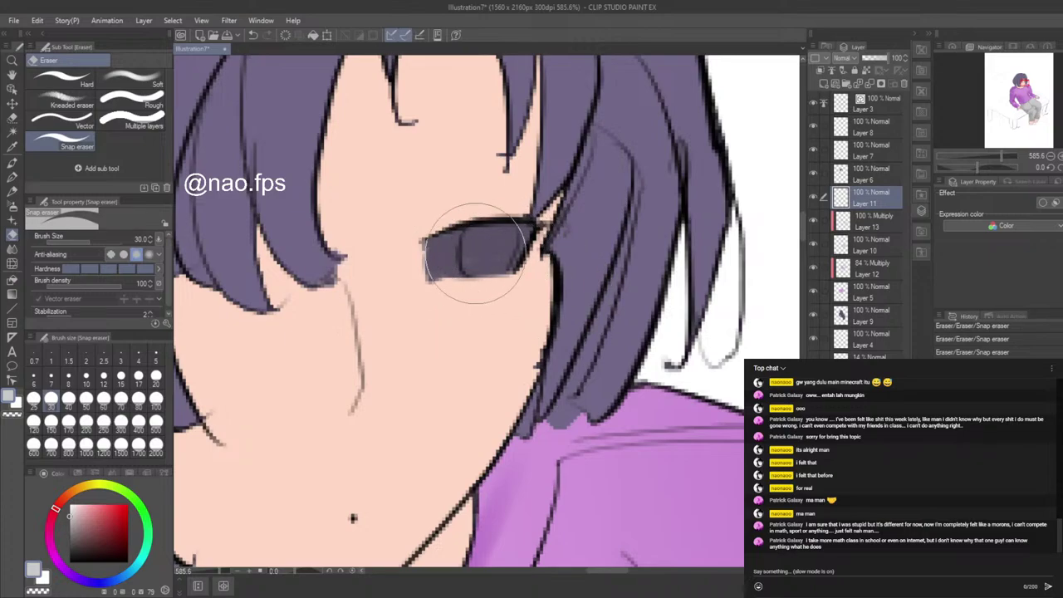
Step: Pick the skin color from the face and paint over the eye's lower inner corner with the SOIPEN to round it
scroll(477, 241, down, 2)
scroll(475, 284, down, 2)
scroll(465, 283, up, 3)
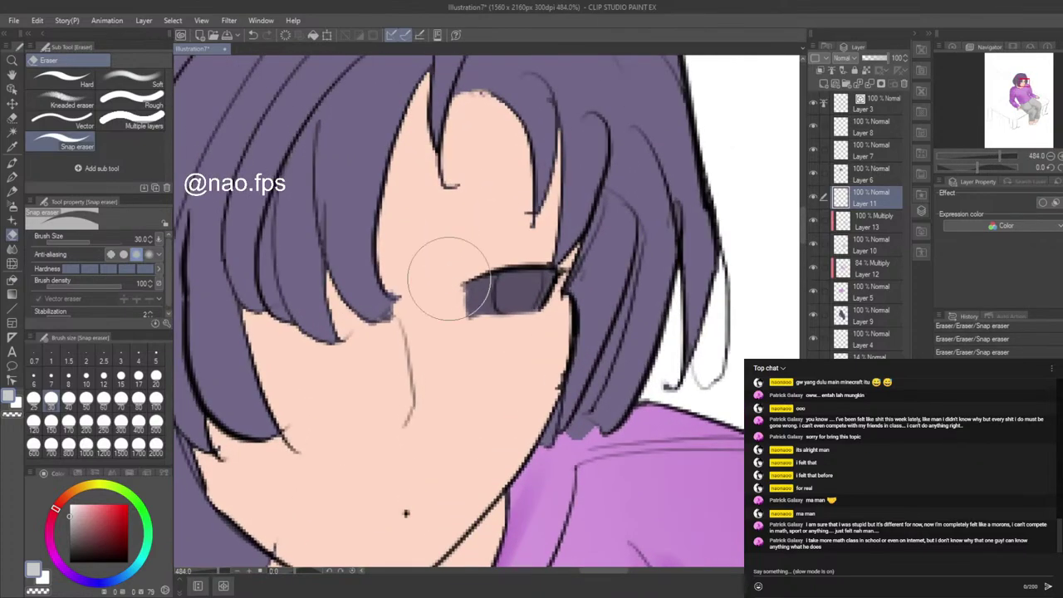
click(13, 147)
click(430, 247)
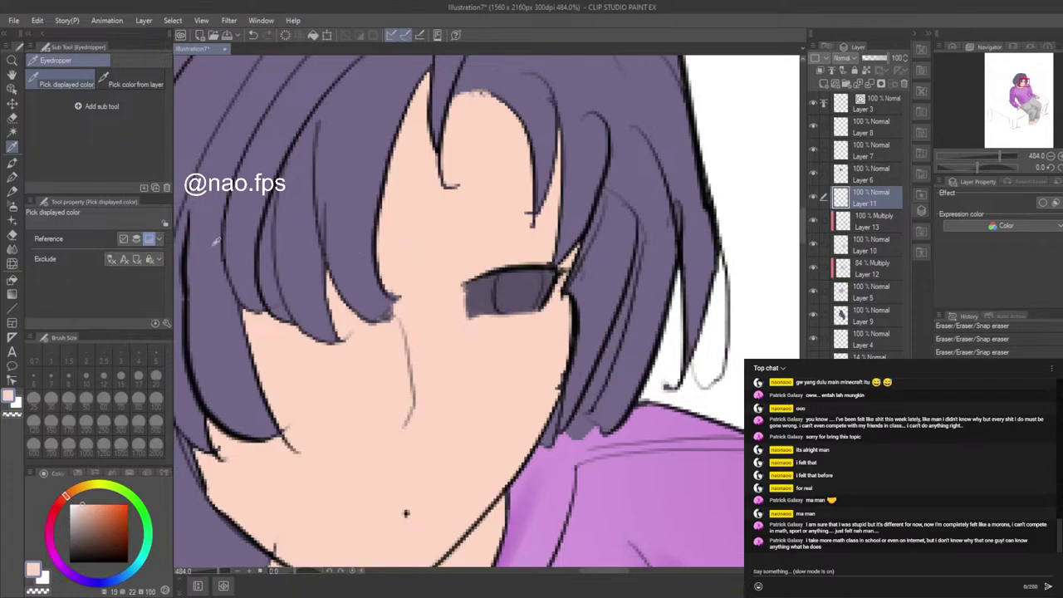
click(13, 177)
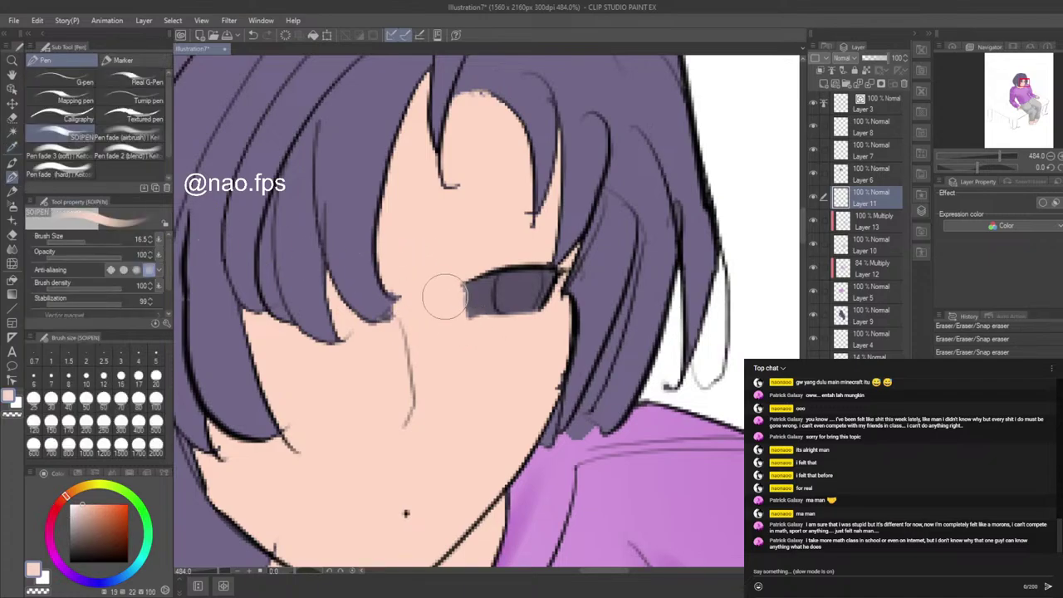
mouse_move(475, 347)
mouse_down()
mouse_move(465, 328)
mouse_move(486, 337)
mouse_move(499, 320)
mouse_move(519, 328)
mouse_move(477, 325)
mouse_move(467, 311)
mouse_move(483, 324)
mouse_up()
key(ctrl+z)
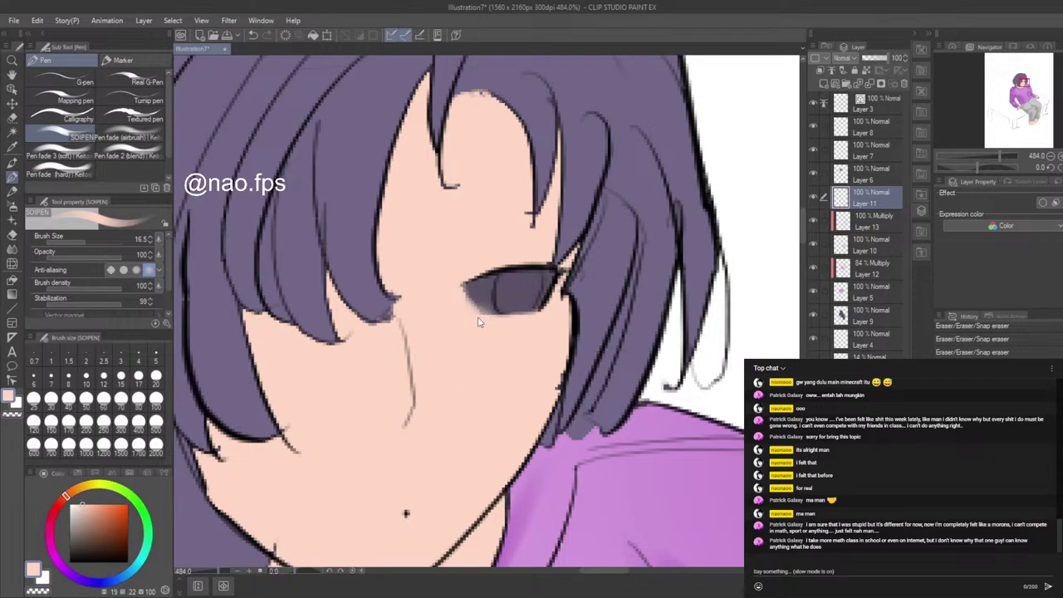
click(10, 235)
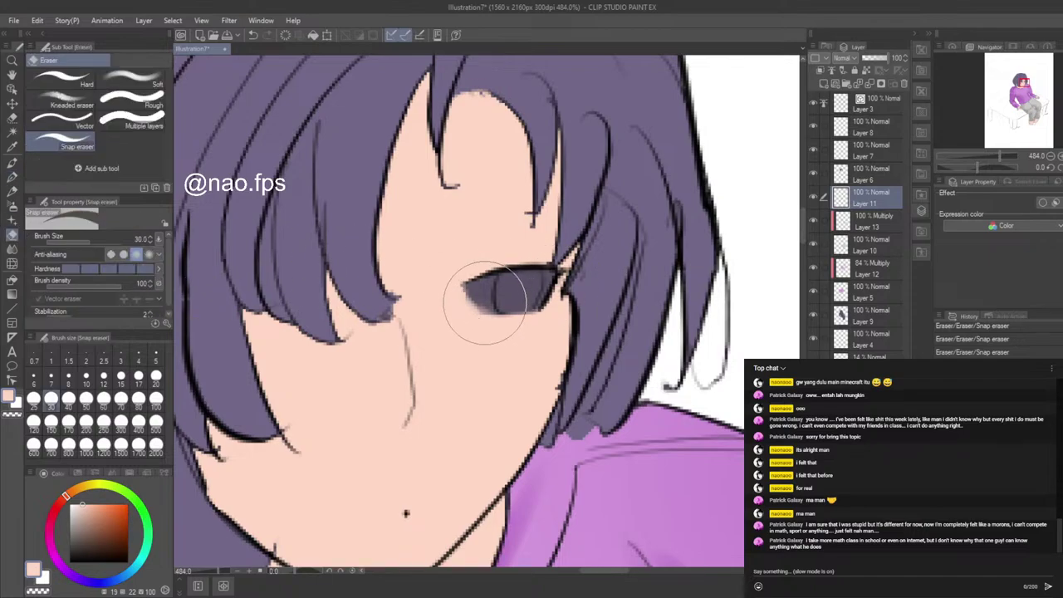
Step: Toggle the shirt and Layer 9 color layers to compare them, leaving Layer 5 shown and Layer 9 hidden
scroll(504, 310, down, 8)
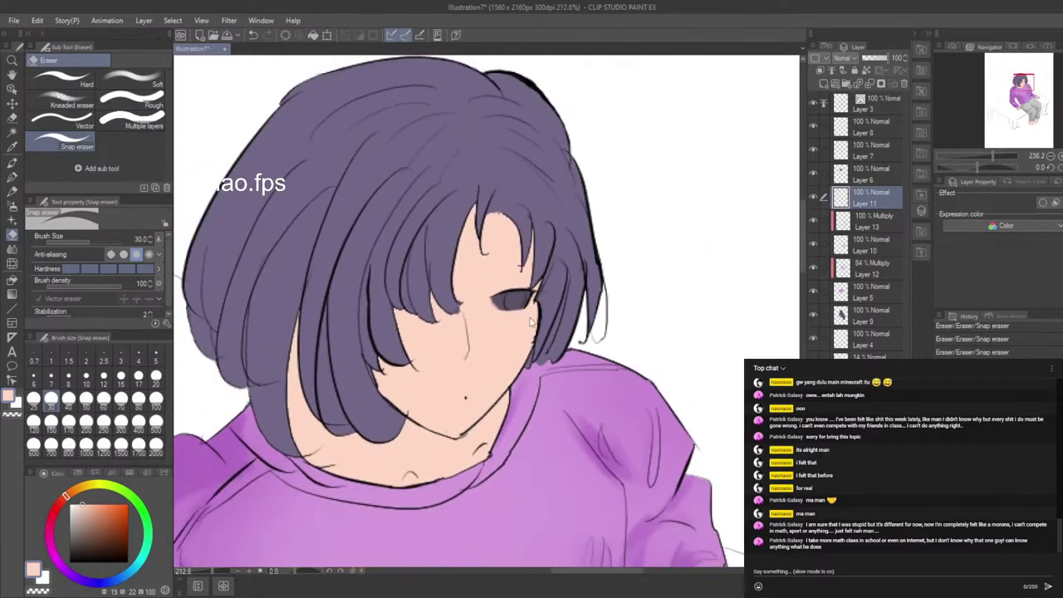
scroll(532, 322, down, 3)
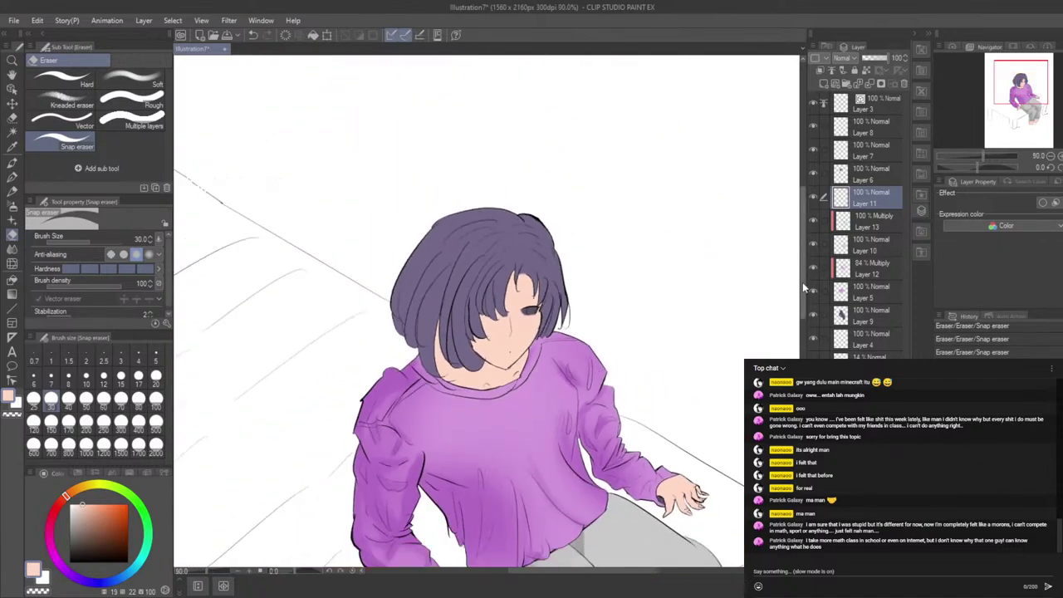
drag(802, 278, 815, 308)
click(814, 313)
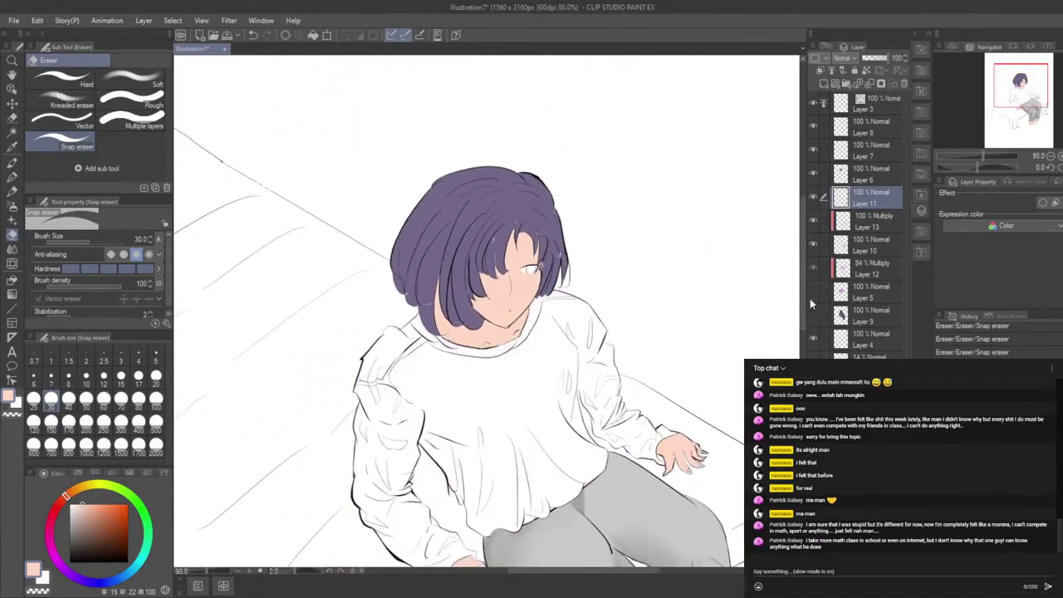
click(814, 294)
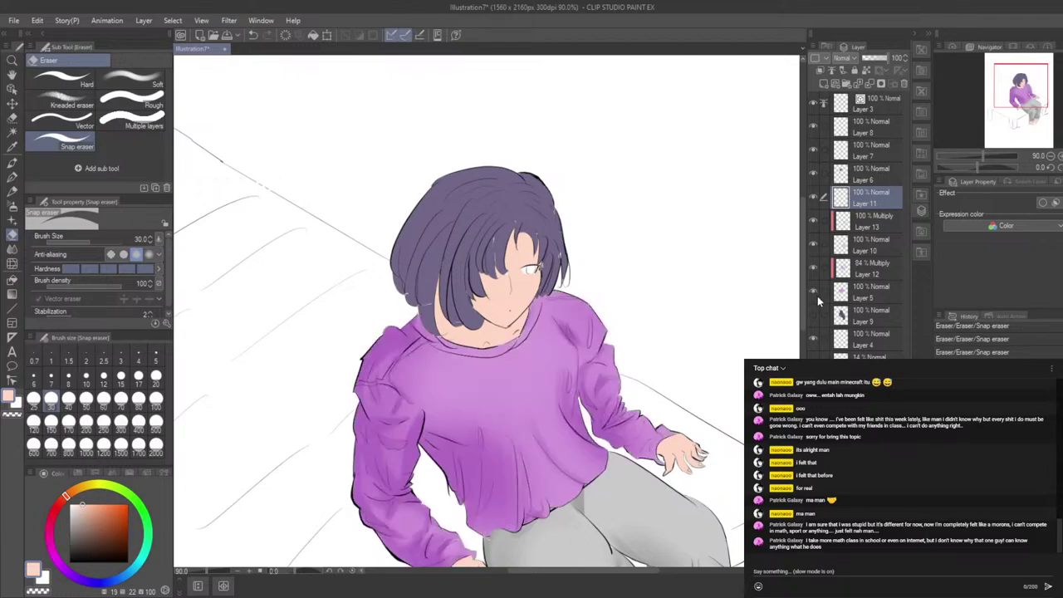
click(814, 317)
click(815, 318)
scroll(609, 247, up, 2)
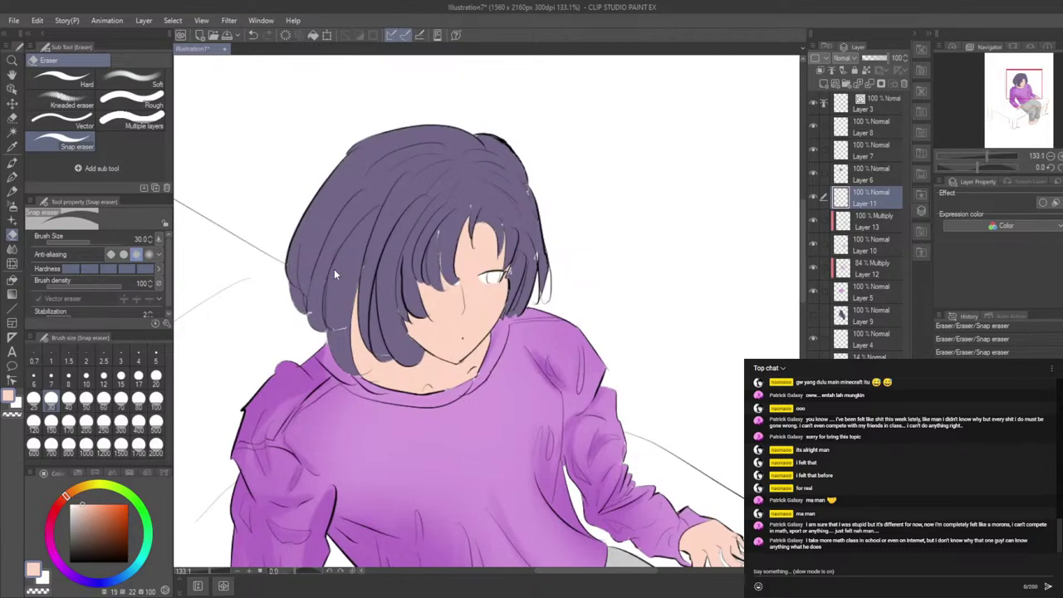
scroll(334, 270, up, 1)
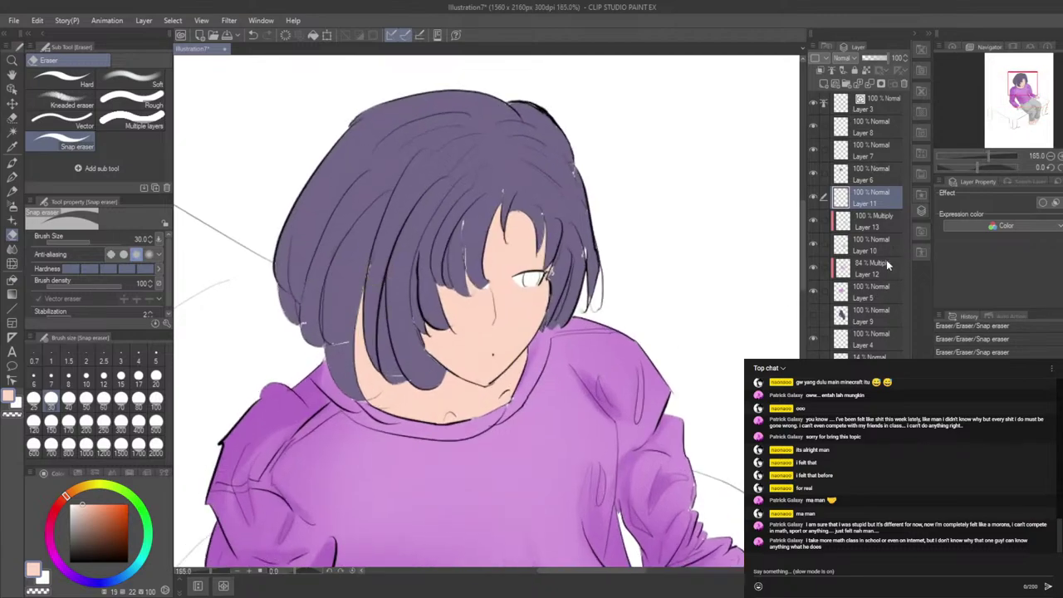
Step: Pick the purple hair color and use Enclose and fill on a small gap in the upper hair on Layer 6
click(878, 180)
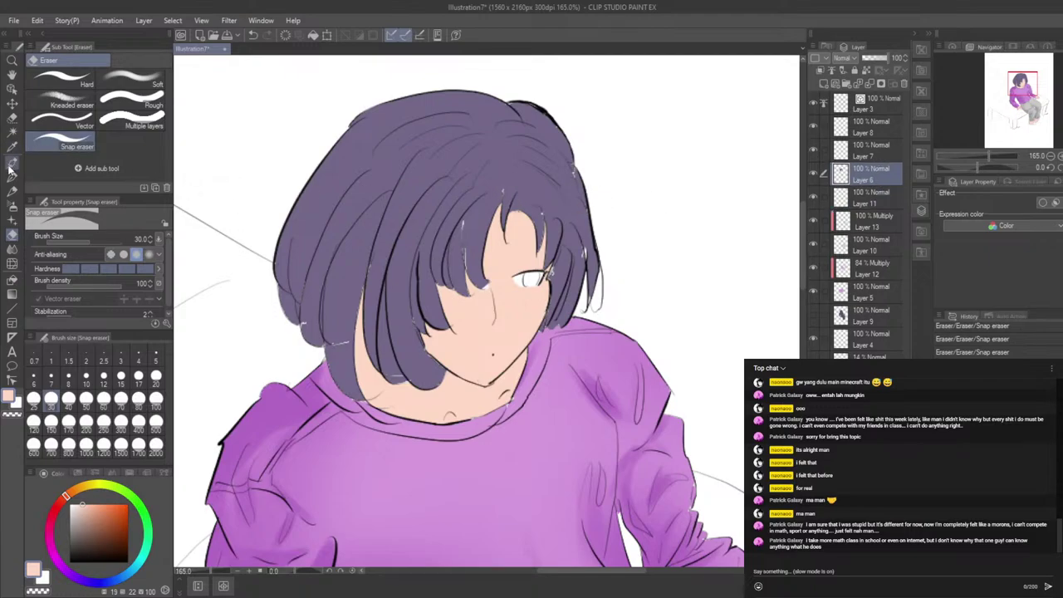
click(12, 145)
click(379, 177)
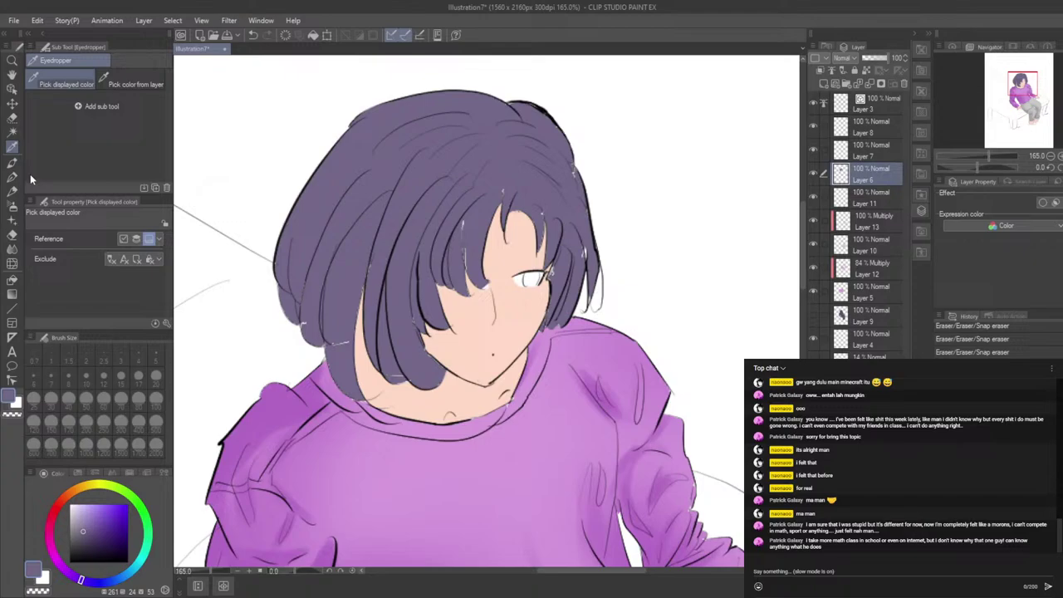
click(12, 280)
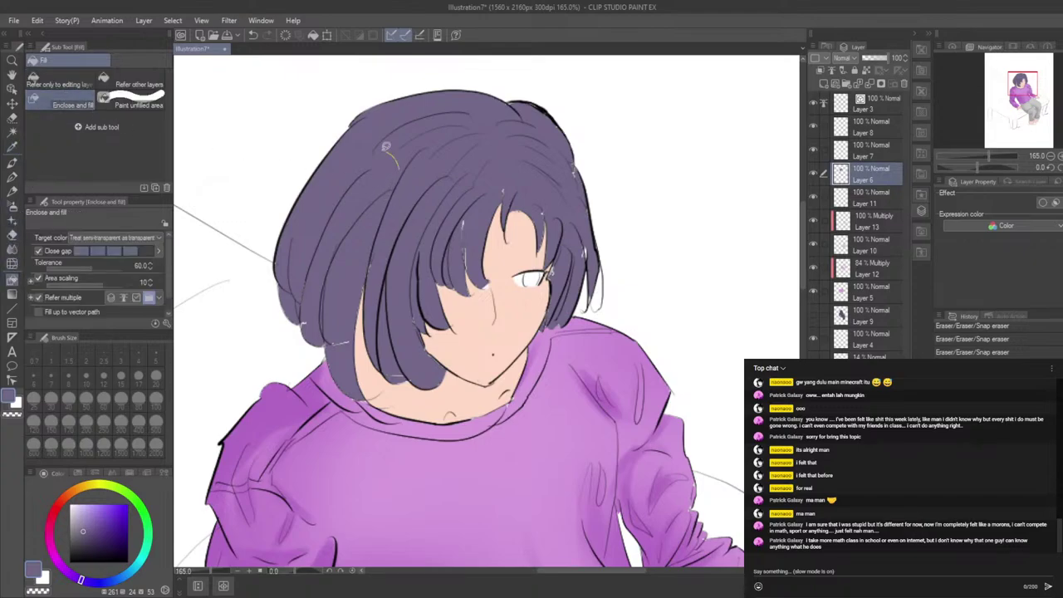
mouse_move(386, 146)
mouse_down()
mouse_move(349, 458)
mouse_move(498, 116)
mouse_move(391, 148)
mouse_up()
Step: Paint over the gap where the central bangs split above the nose with the SOIPEN
click(13, 177)
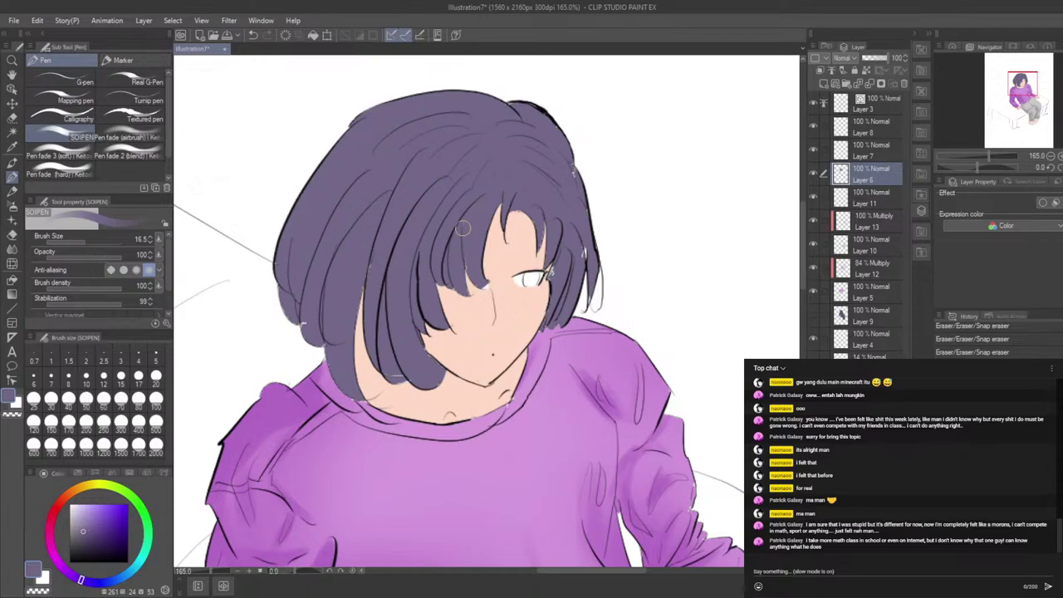
scroll(463, 226, up, 6)
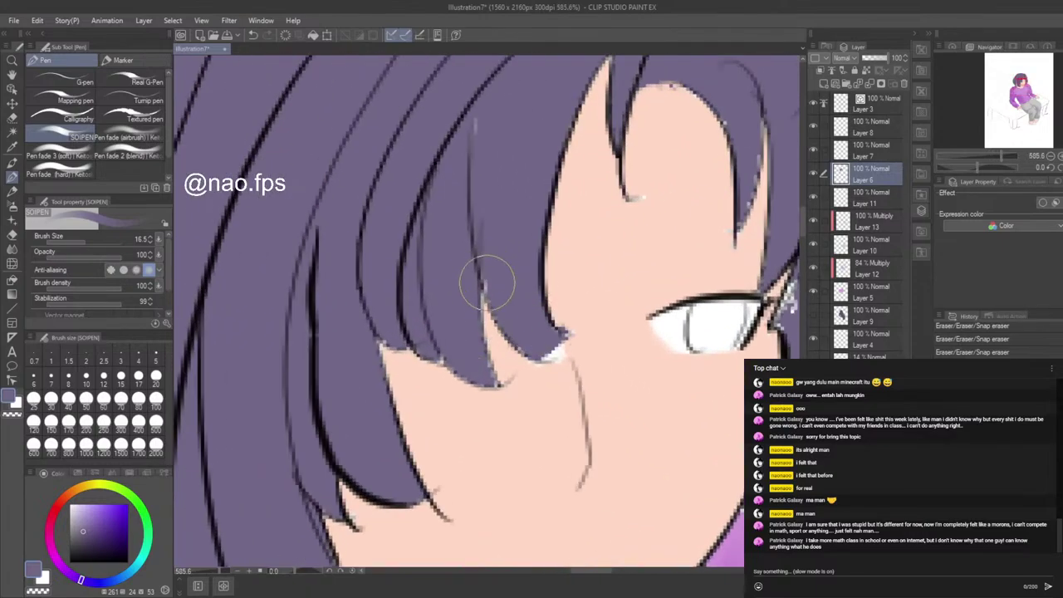
drag(484, 267, 501, 318)
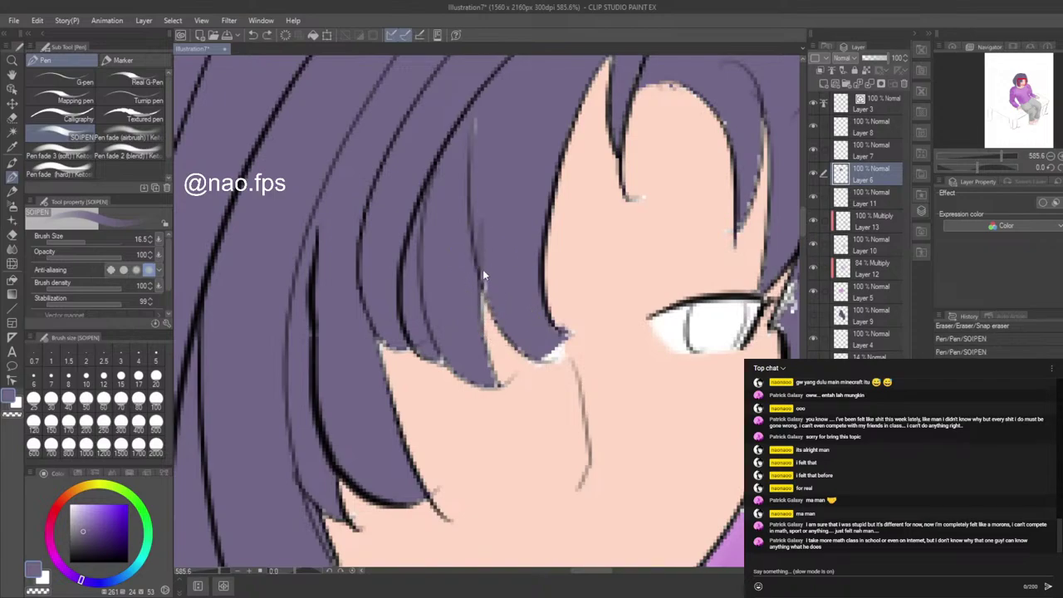
drag(480, 264, 495, 298)
drag(472, 248, 479, 271)
Step: Cover the white fringe along the lower edge of the left bangs with the Mapping pen at size 10
click(66, 101)
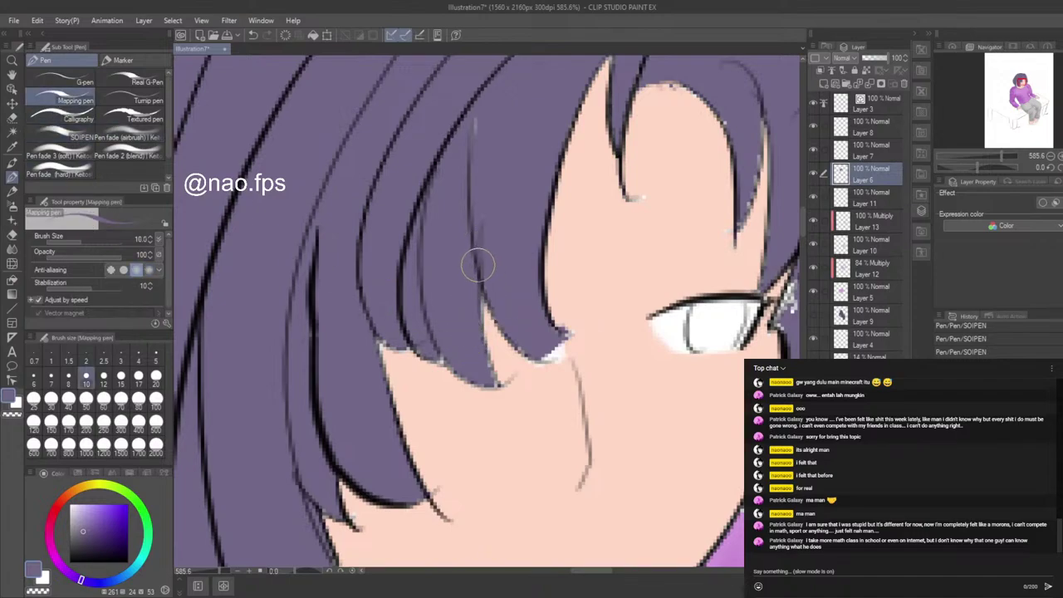
drag(470, 319, 496, 378)
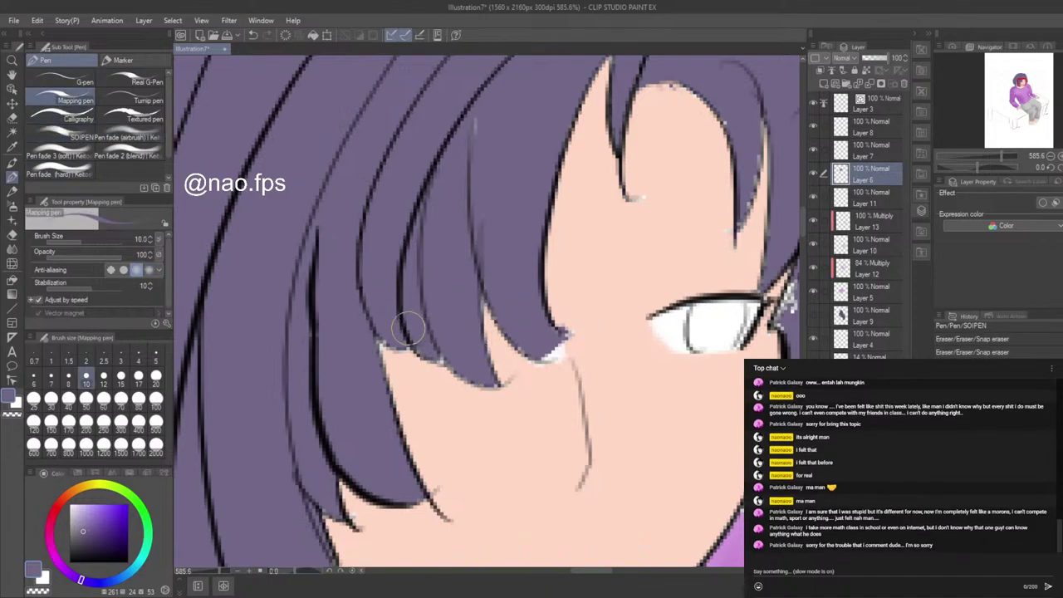
mouse_move(372, 320)
mouse_down()
mouse_move(404, 348)
mouse_move(377, 339)
mouse_move(379, 327)
mouse_move(373, 353)
mouse_move(397, 340)
mouse_move(400, 327)
mouse_move(384, 329)
mouse_move(407, 339)
mouse_up()
mouse_move(406, 340)
mouse_down()
mouse_move(379, 342)
mouse_move(413, 349)
mouse_move(415, 340)
mouse_move(452, 367)
mouse_up()
mouse_move(454, 368)
mouse_down()
mouse_move(484, 391)
mouse_move(502, 388)
mouse_up()
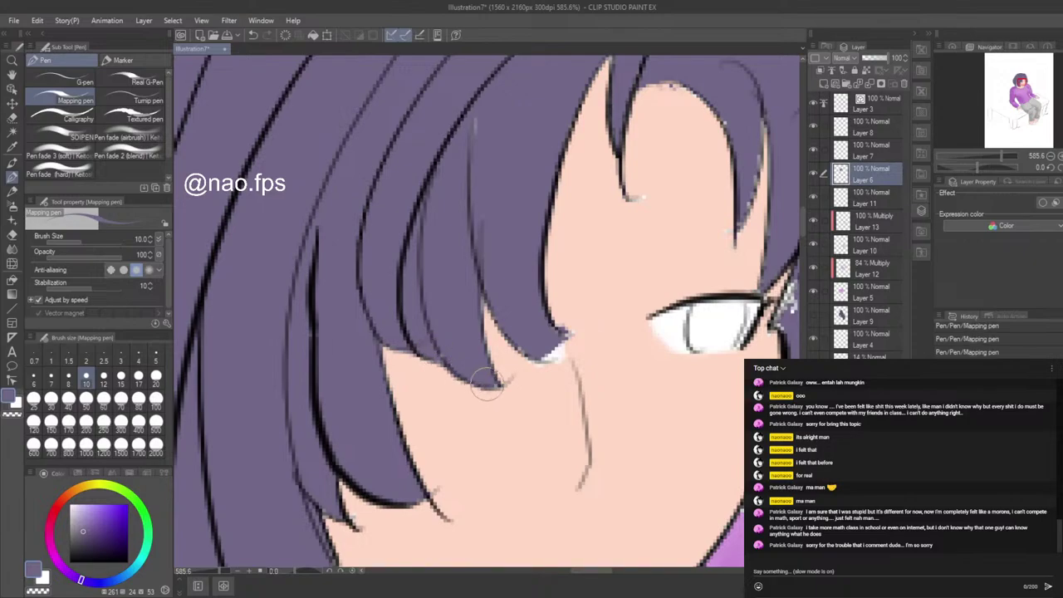
drag(405, 345, 445, 363)
drag(375, 336, 424, 360)
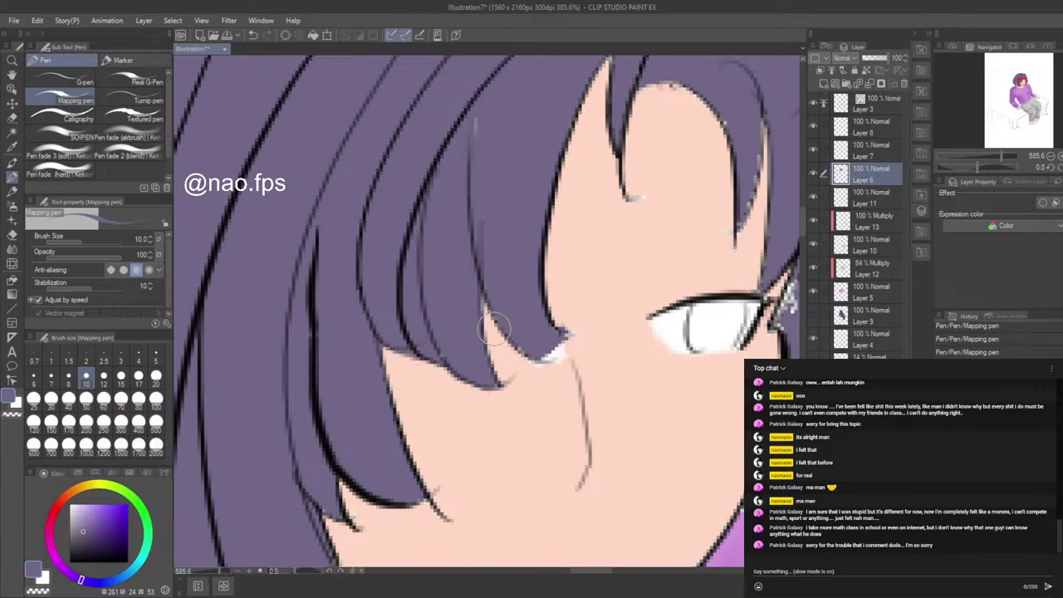
Step: Touch up the split between the central bangs and fill the white spot at their tip, undoing stray strokes
drag(478, 284, 498, 363)
key(ctrl+z)
drag(484, 317, 498, 377)
mouse_move(485, 309)
mouse_down()
mouse_move(514, 350)
mouse_move(550, 346)
mouse_move(548, 355)
mouse_move(565, 335)
mouse_move(518, 352)
mouse_move(551, 364)
mouse_up()
key(ctrl+z)
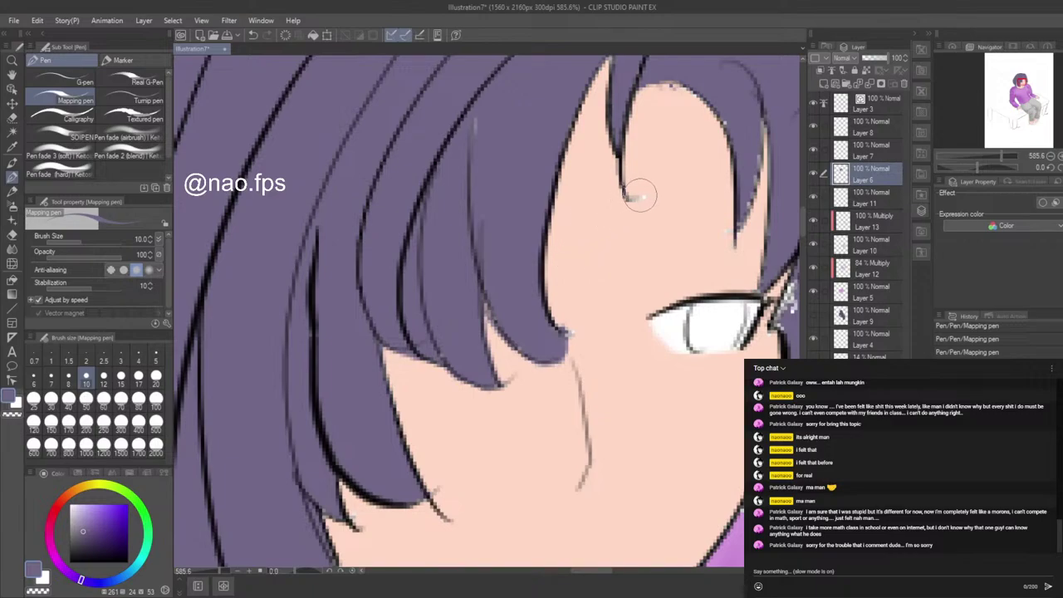
Step: Fill the white specks at the forehead bang tips and along the strand beside the eye with purple
drag(640, 196, 635, 188)
drag(764, 146, 749, 182)
mouse_move(759, 128)
mouse_down()
mouse_move(743, 211)
mouse_move(744, 192)
mouse_up()
drag(769, 77, 767, 195)
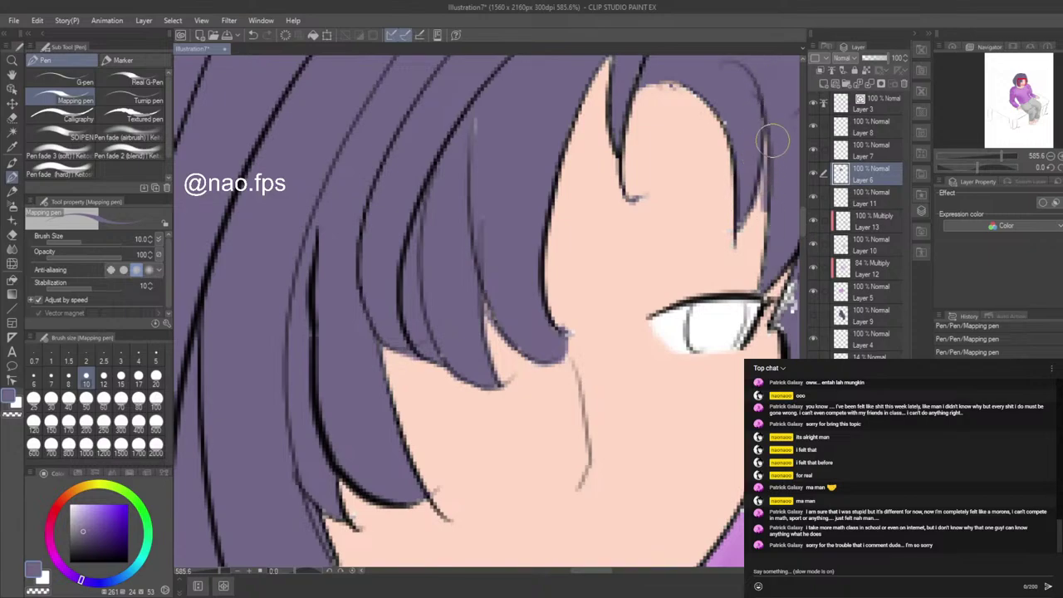
key(ctrl+z)
mouse_move(771, 135)
mouse_down()
mouse_move(756, 282)
mouse_move(785, 287)
mouse_move(781, 316)
mouse_move(785, 291)
mouse_move(793, 304)
mouse_move(781, 345)
mouse_move(772, 320)
mouse_up()
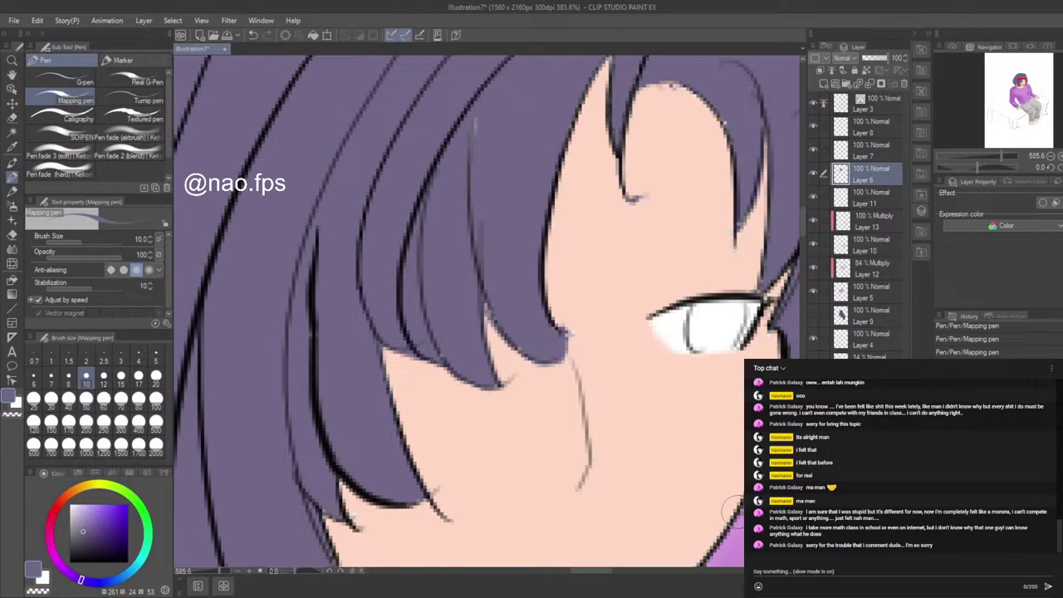
Step: Fill the white gap at the hair's lower tip with the Mapping pen at size 2.6, undoing a stroke near the collar
scroll(469, 131, down, 4)
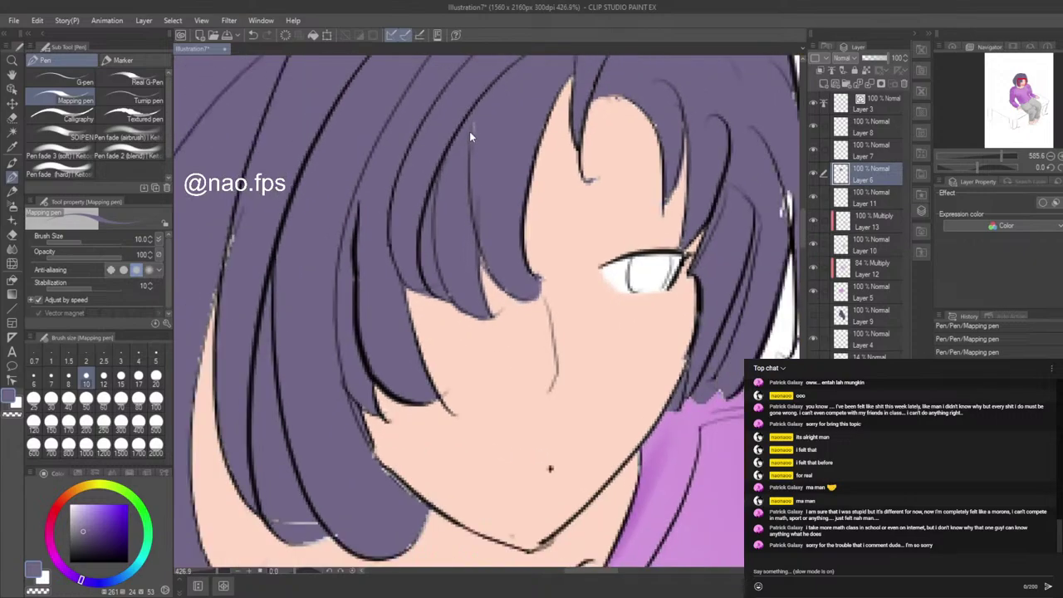
scroll(359, 376, up, 7)
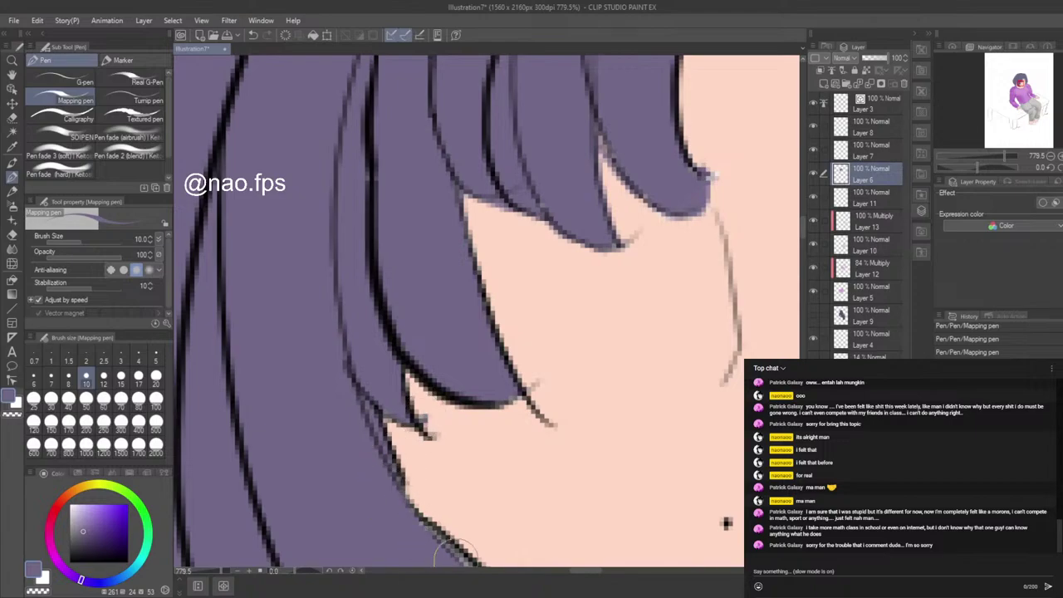
scroll(391, 203, down, 4)
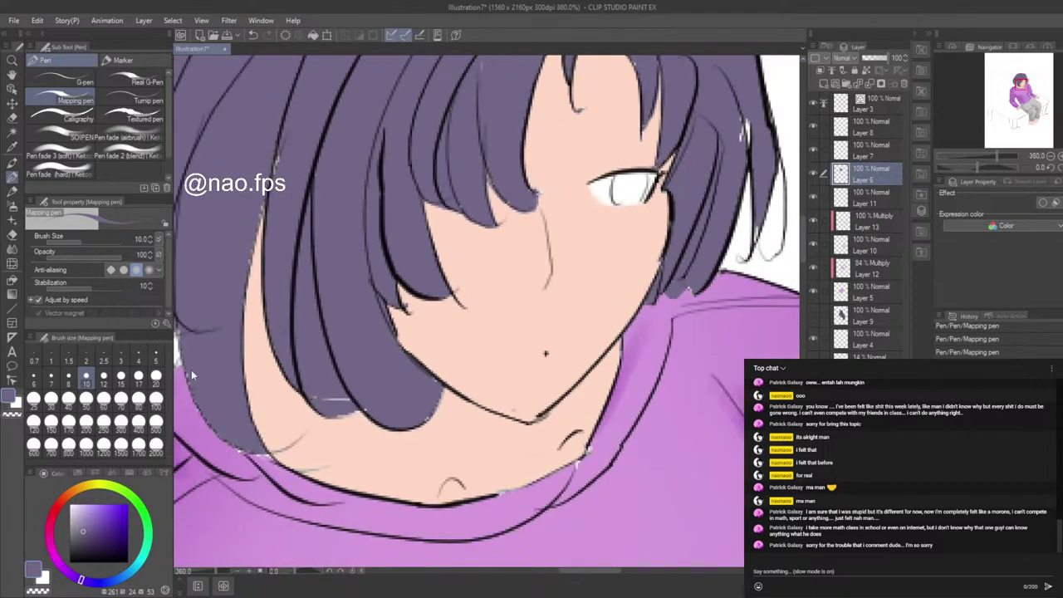
scroll(618, 494, down, 2)
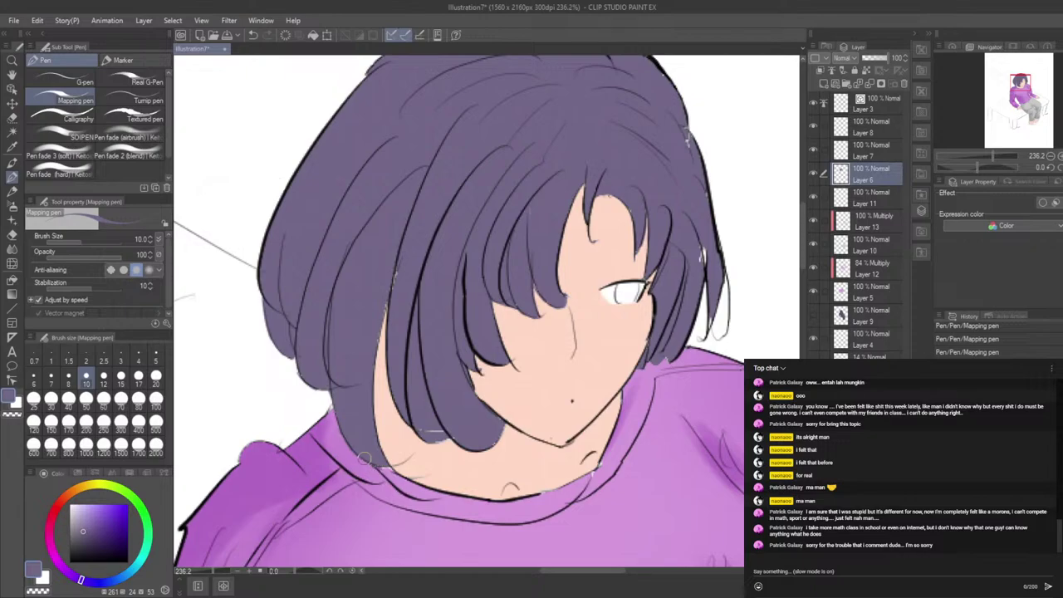
scroll(400, 476, up, 5)
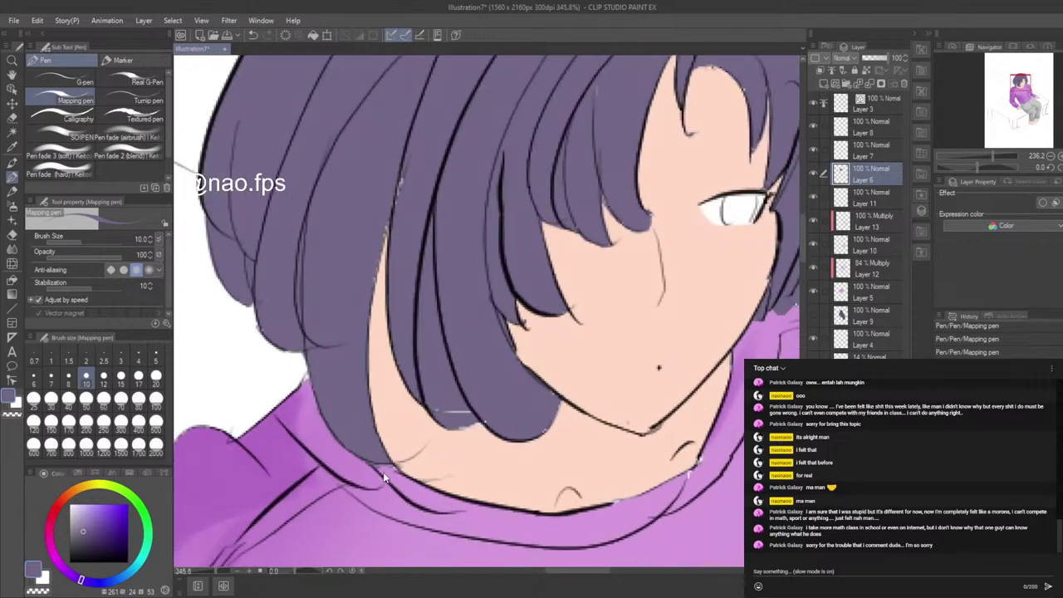
click(12, 236)
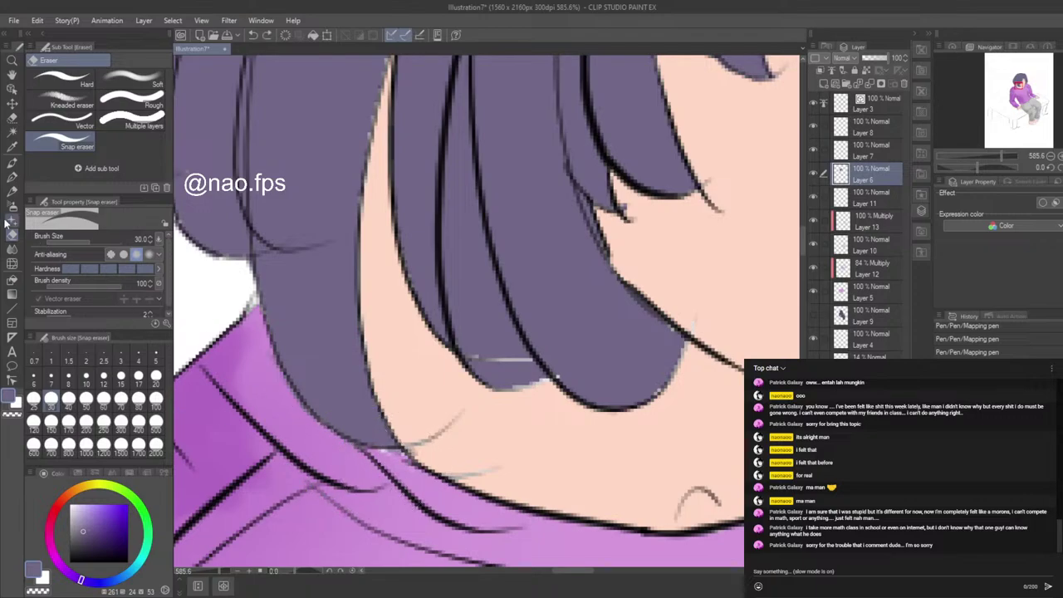
click(12, 177)
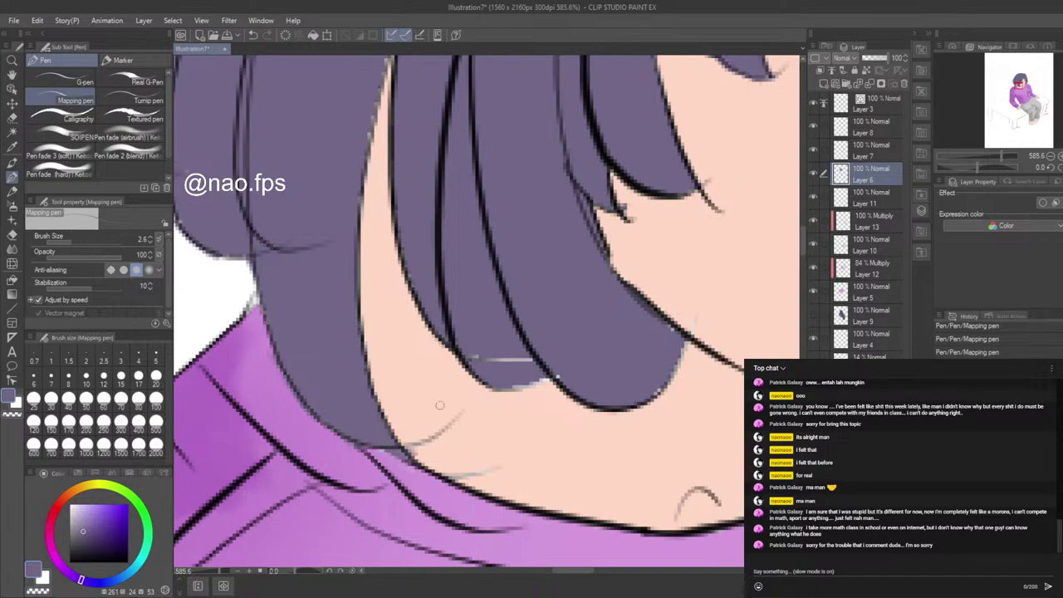
mouse_move(463, 356)
mouse_down()
mouse_move(519, 365)
mouse_move(529, 355)
mouse_move(490, 386)
mouse_move(550, 378)
mouse_up()
mouse_move(401, 448)
mouse_down()
mouse_move(430, 444)
mouse_move(477, 467)
mouse_move(466, 473)
mouse_move(496, 467)
mouse_up()
key(ctrl+z)
Step: Touch up the remaining light gaps along the hair strand beside the neck and the hair's outer edge
scroll(530, 503, down, 6)
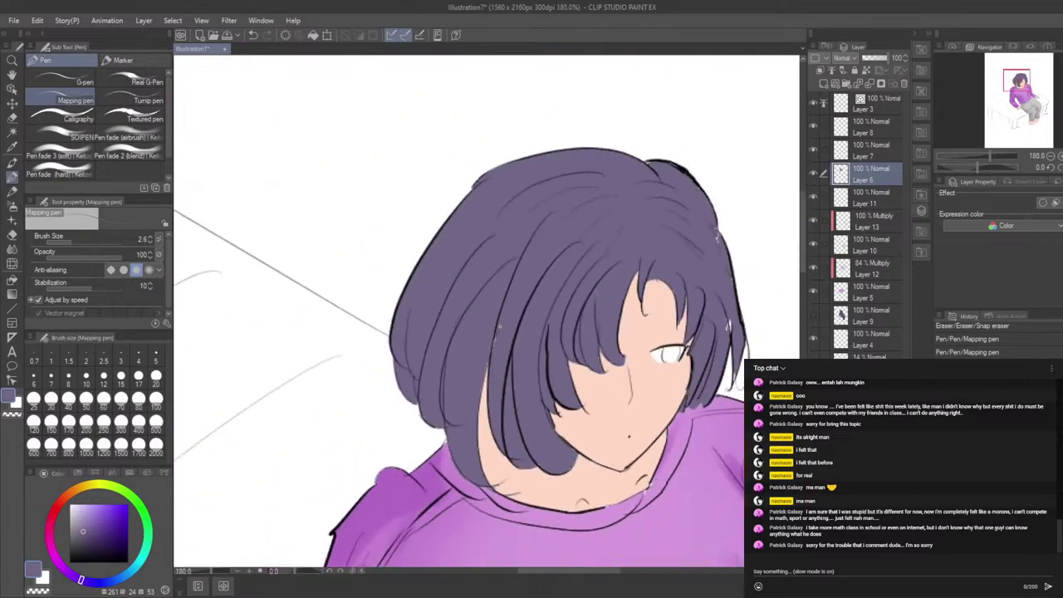
drag(499, 331, 485, 379)
key(ctrl+z)
drag(647, 163, 623, 151)
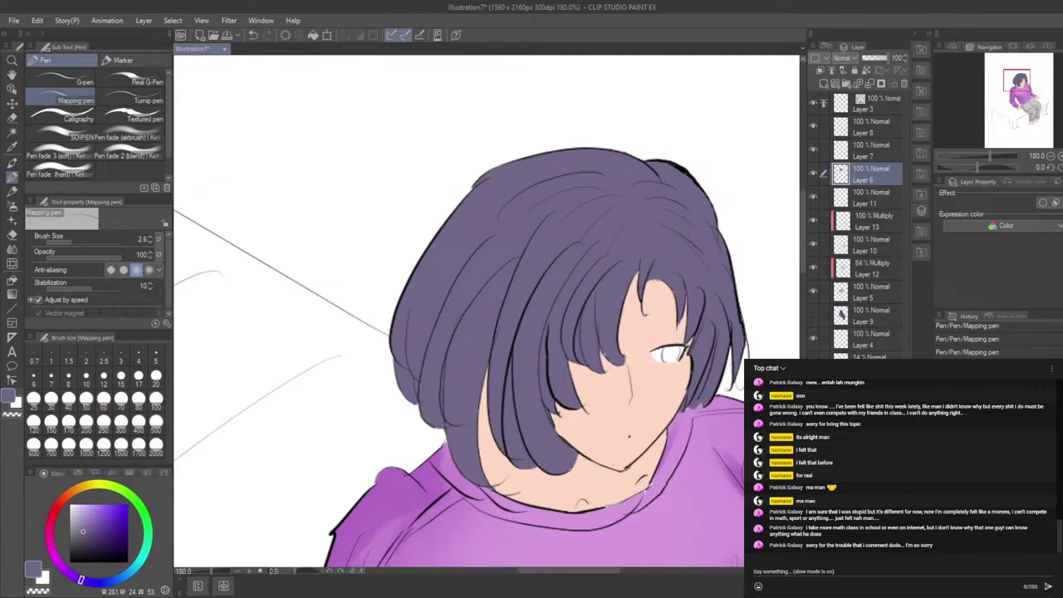
Step: Hide the Layer 12 shading, pick the shirt's base purple, and show Layer 12 again
key(i)
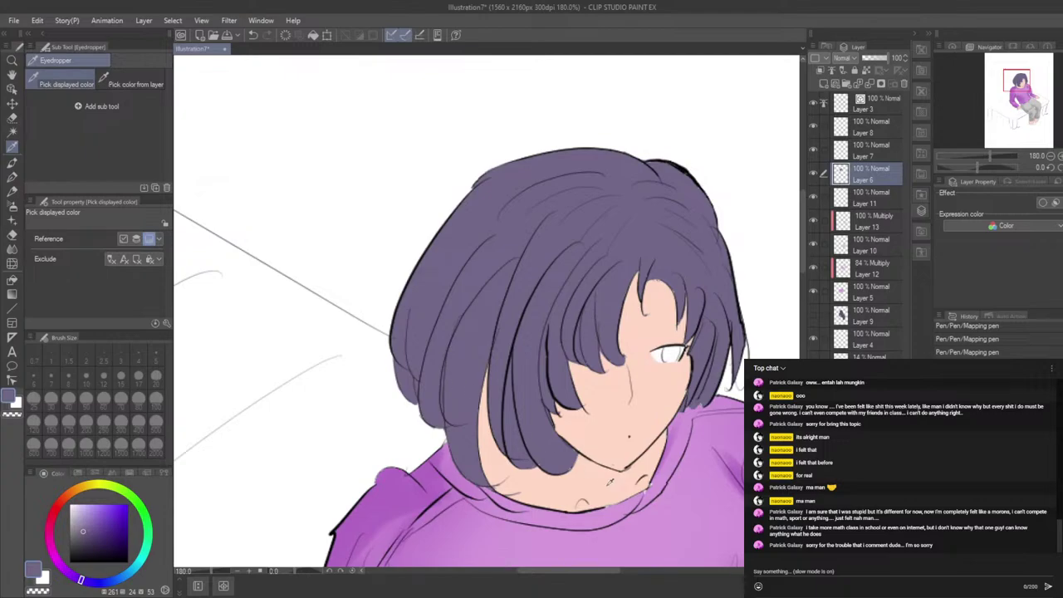
click(815, 274)
click(778, 352)
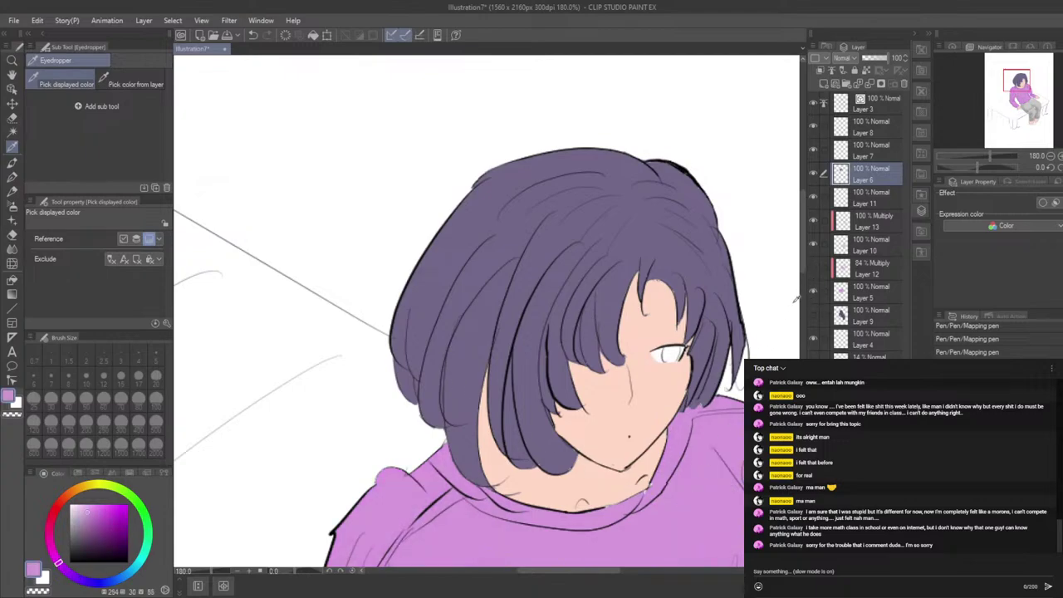
click(813, 267)
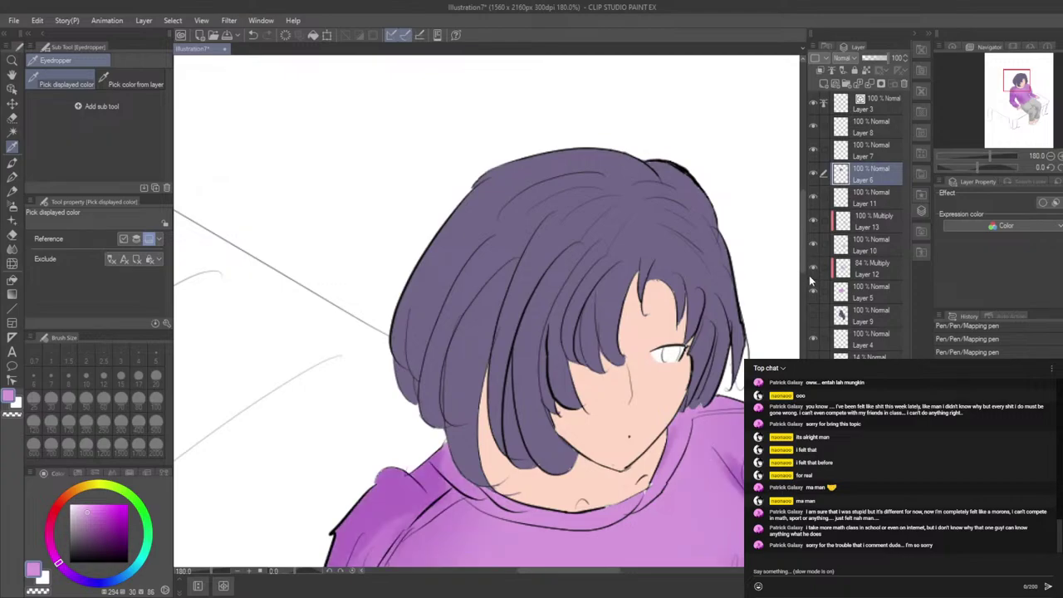
Step: Fill the white gap at the shirt collar below the chin with the Mapping pen in the shirt color
scroll(592, 217, down, 3)
scroll(592, 216, up, 3)
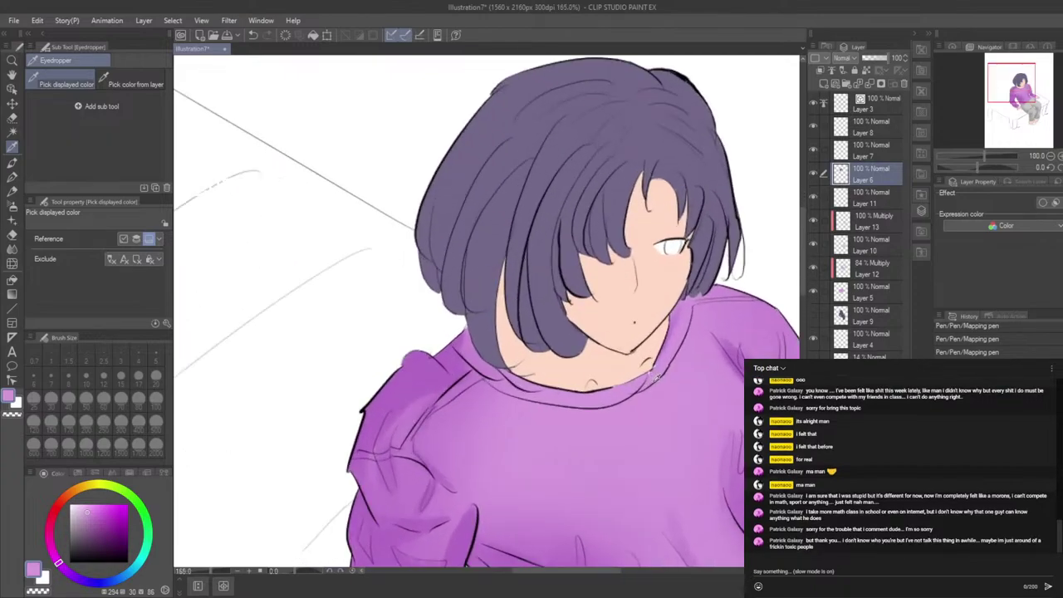
scroll(657, 170, up, 2)
scroll(618, 368, up, 2)
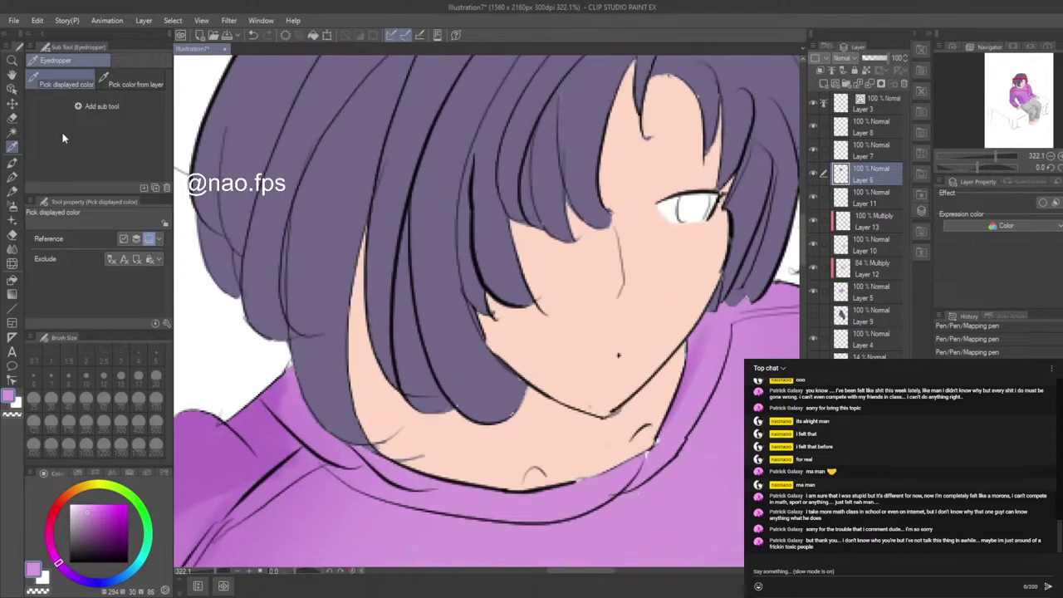
click(11, 177)
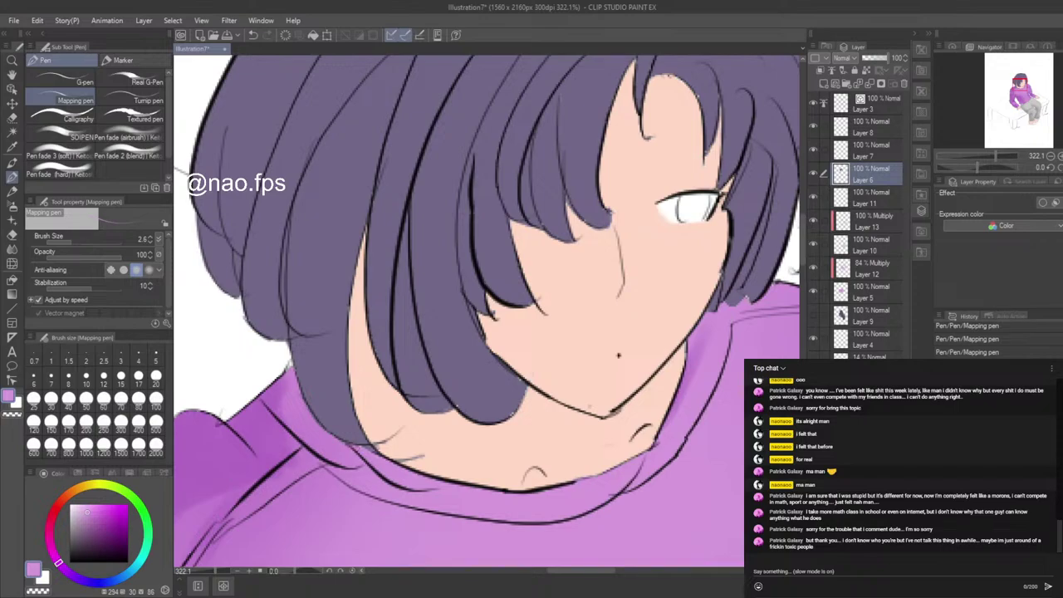
scroll(419, 396, down, 8)
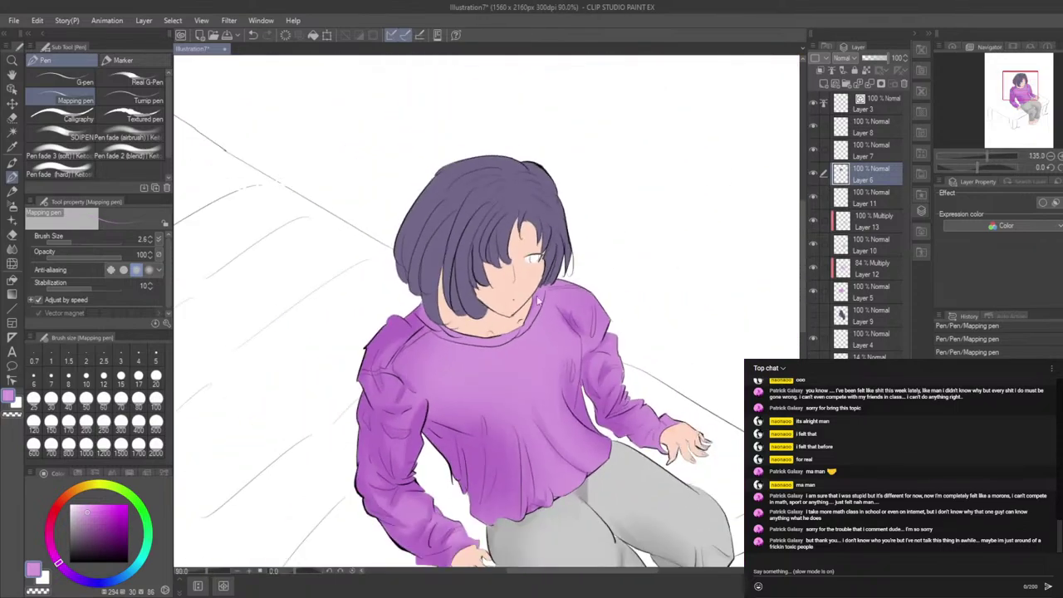
scroll(570, 426, up, 6)
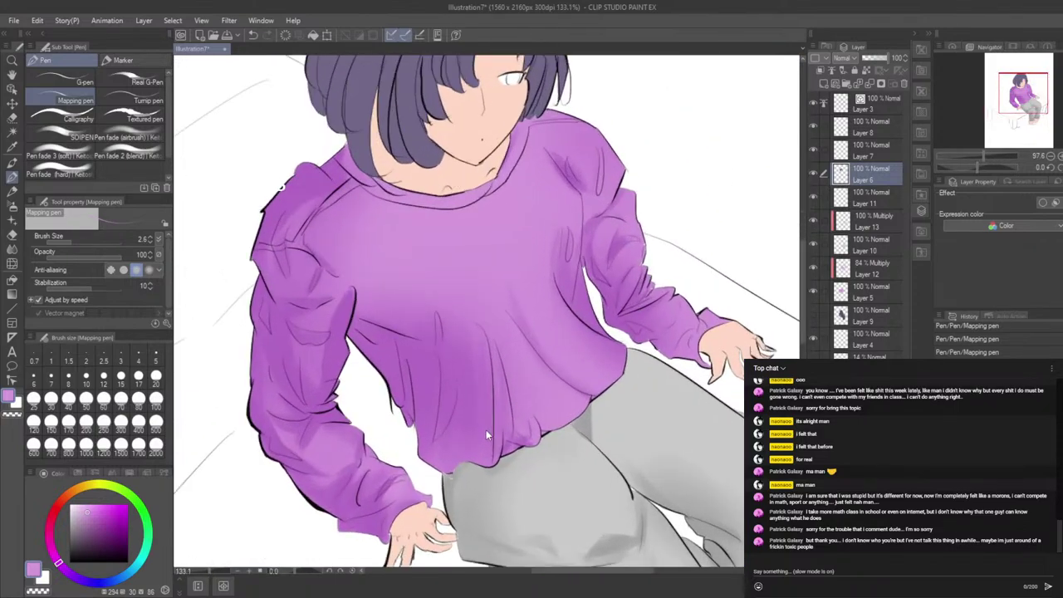
scroll(493, 526, up, 2)
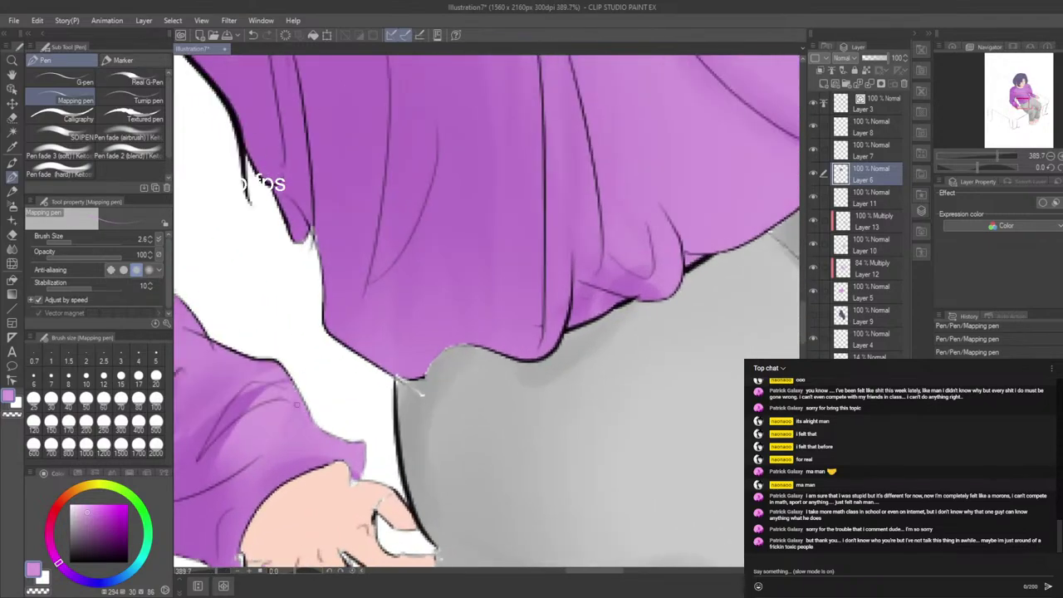
key(alt+Tab)
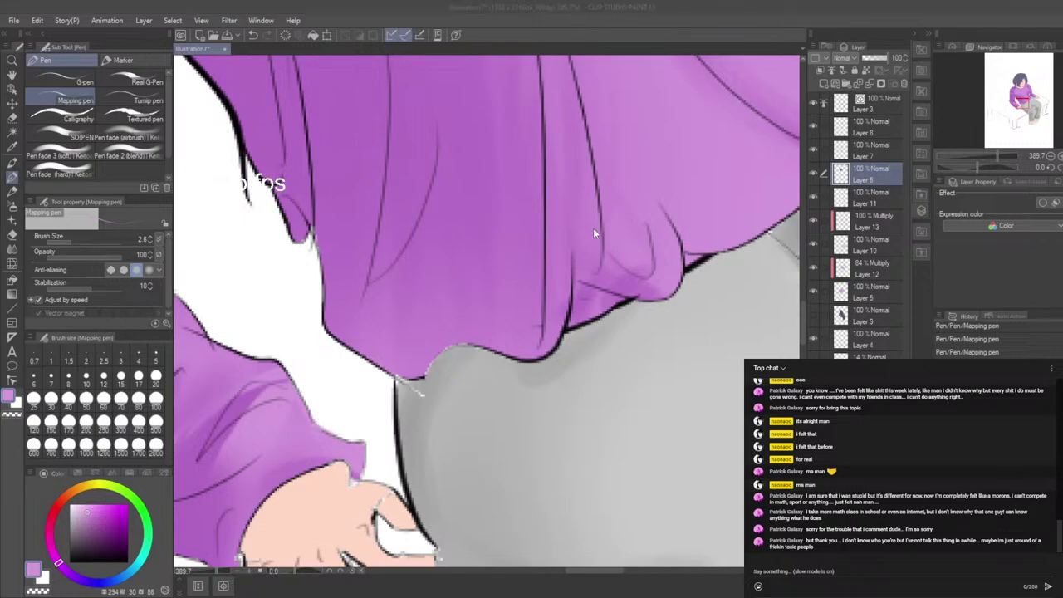
key(alt+Tab)
Step: Undo the last four Mapping pen strokes and redo one of them
scroll(656, 433, down, 5)
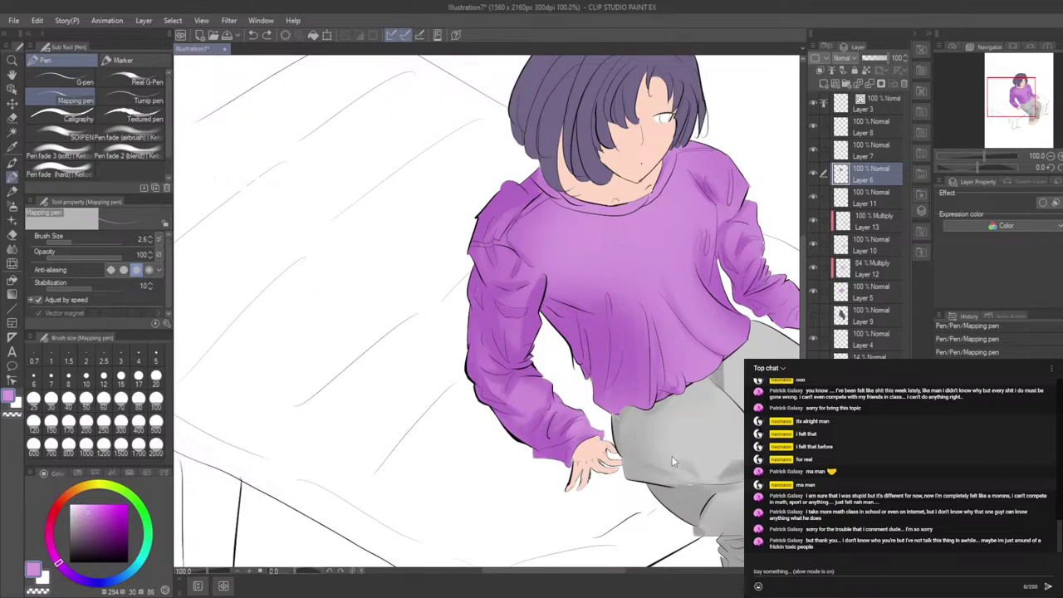
key(ctrl+z)
key(ctrl+z)
key(ctrl+z)
key(ctrl+z)
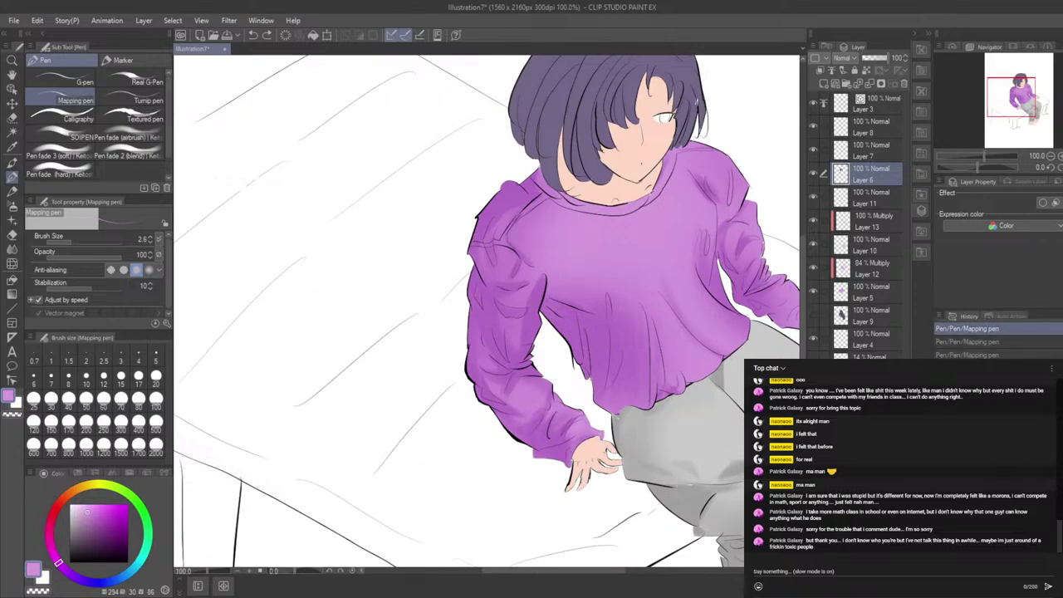
key(ctrl+y)
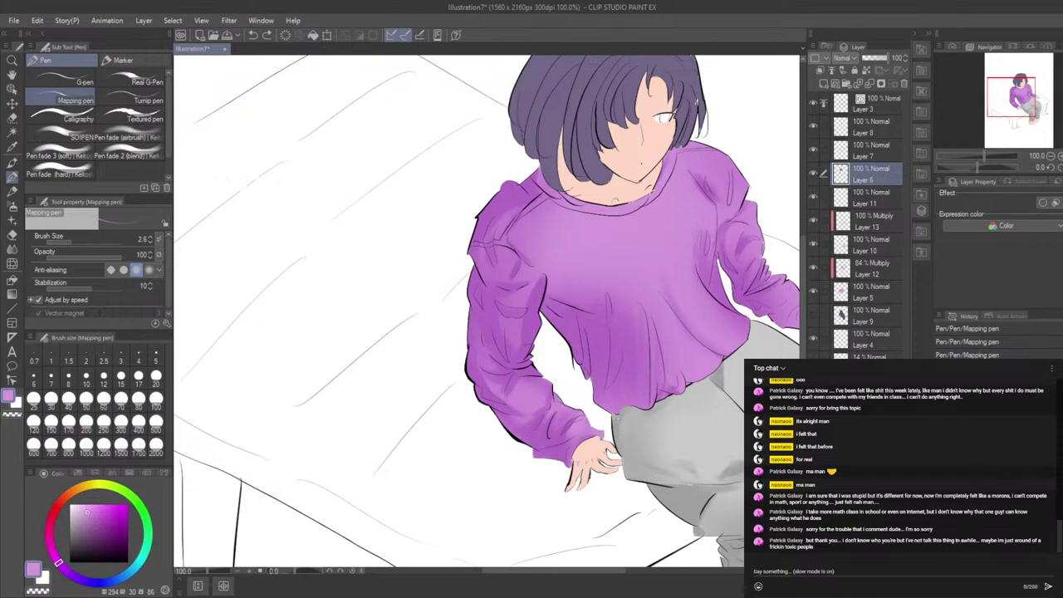
Step: Undo the last two Mapping pen strokes and toggle Layer 6's visibility to check the hair fill
key(ctrl+z)
key(ctrl+z)
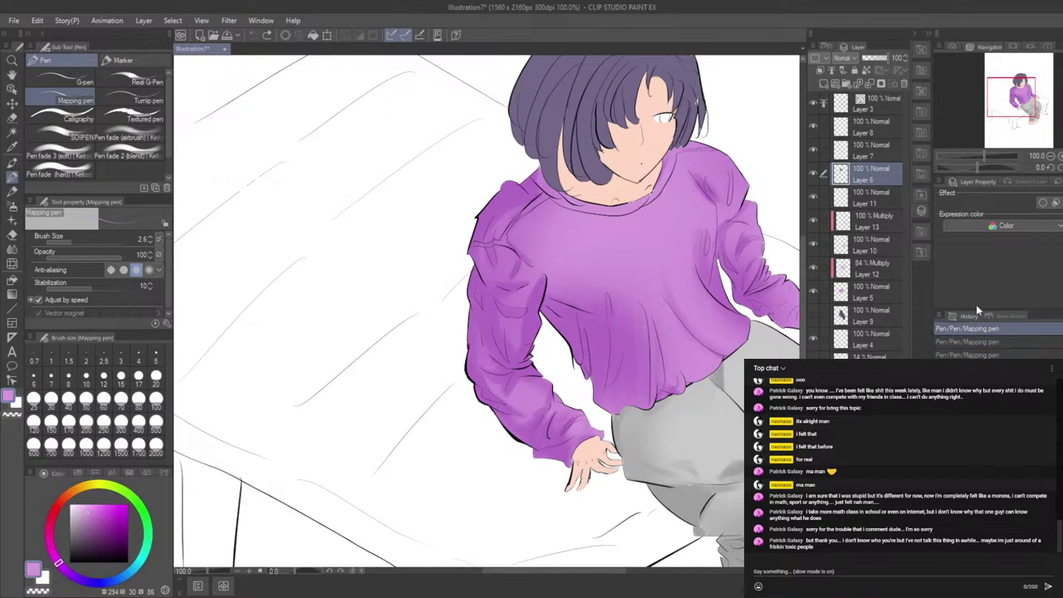
click(814, 180)
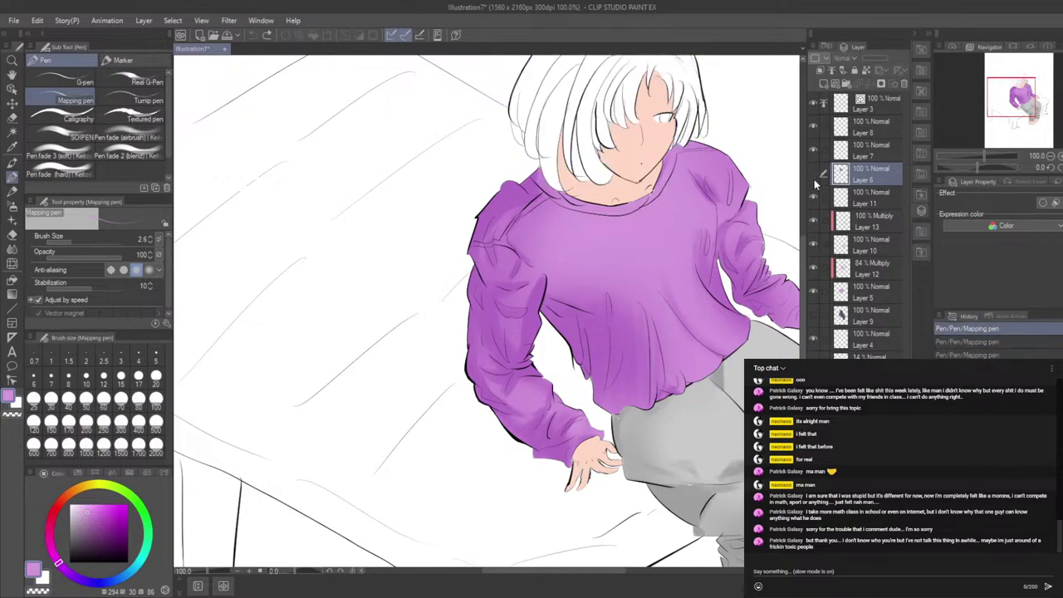
click(814, 179)
click(815, 179)
click(815, 178)
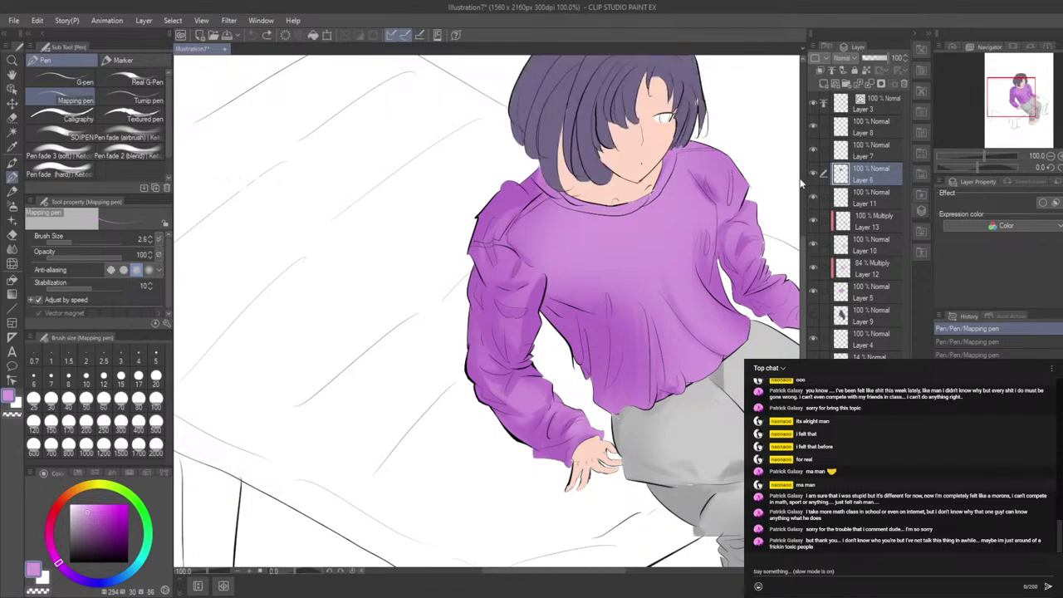
scroll(704, 360, down, 2)
scroll(546, 205, down, 2)
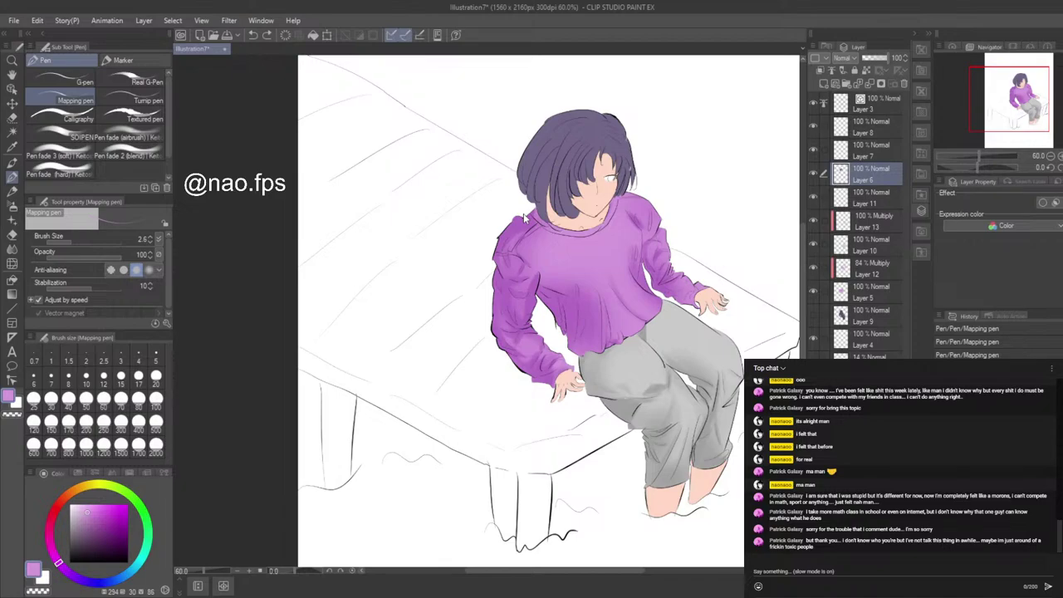
scroll(644, 124, up, 3)
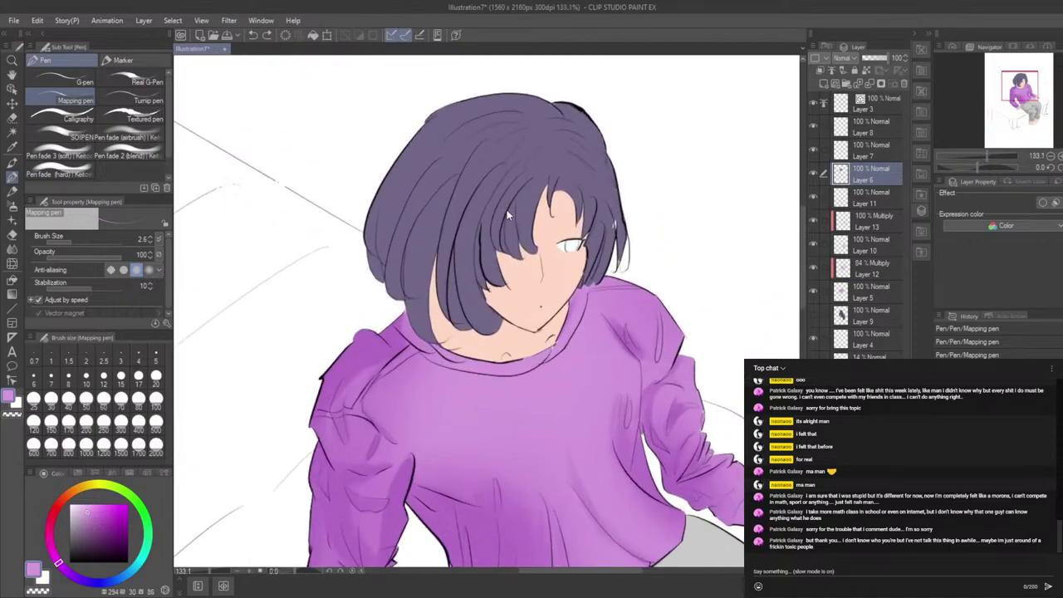
key(alt+Tab)
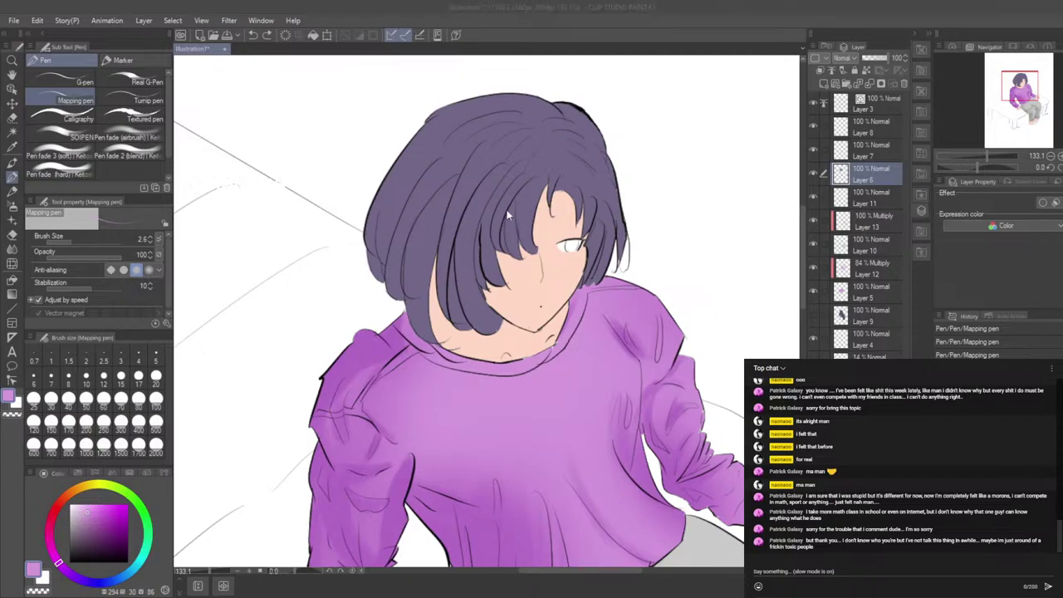
click(589, 225)
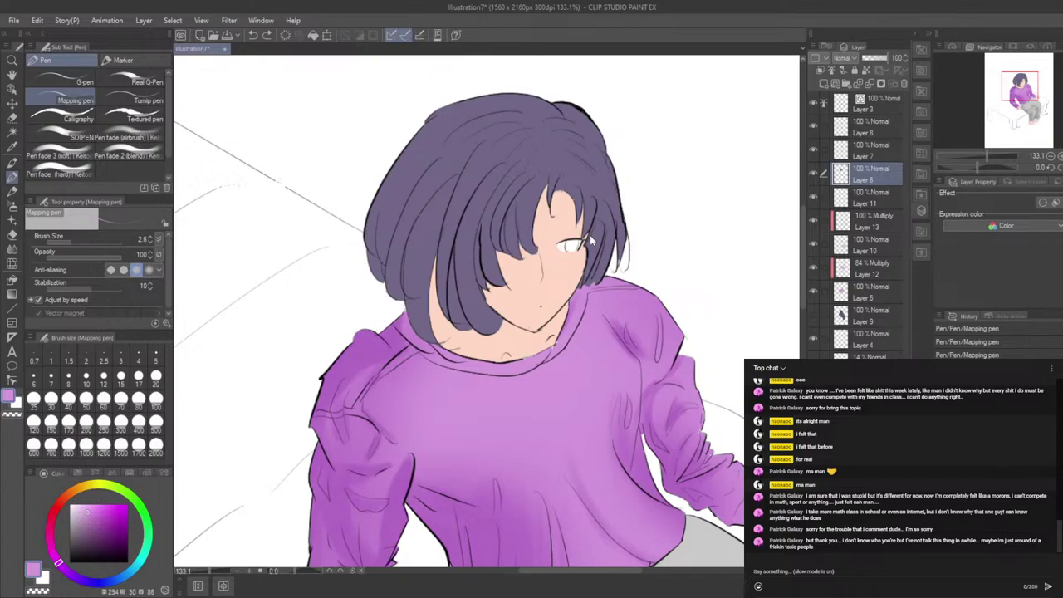
drag(616, 253, 620, 267)
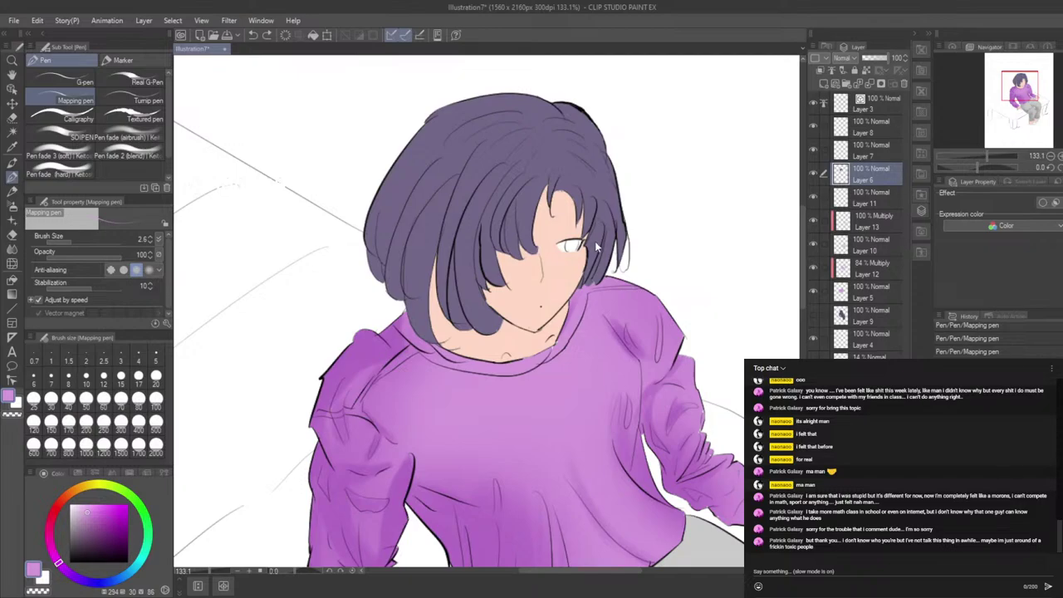
key(ctrl+t)
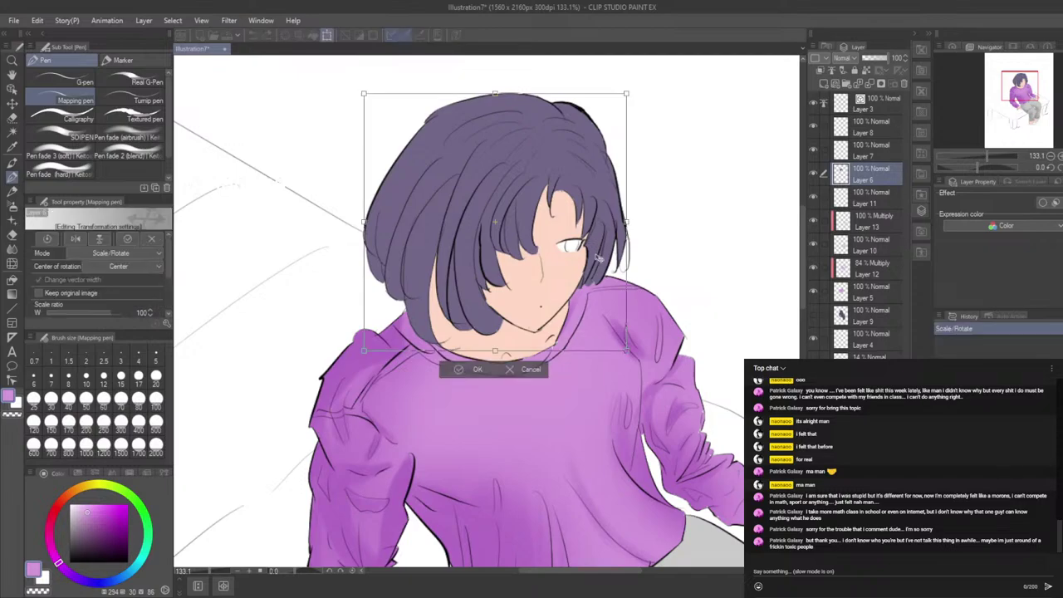
click(529, 370)
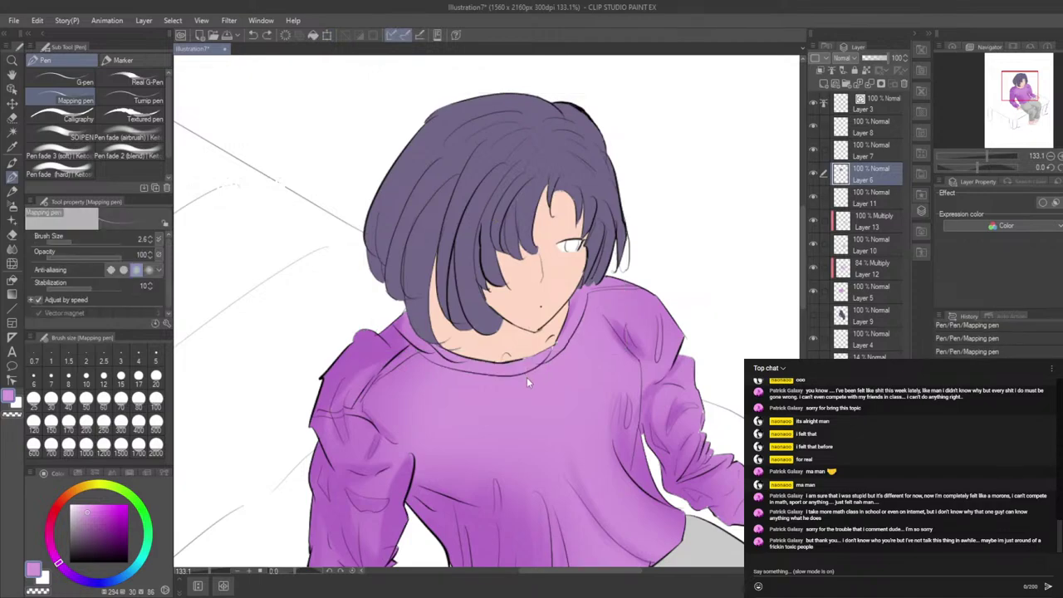
Step: Fill the white gap at the shirt collar on Layer 5 with the Mapping pen, using a sampled shirt purple
scroll(570, 309, up, 5)
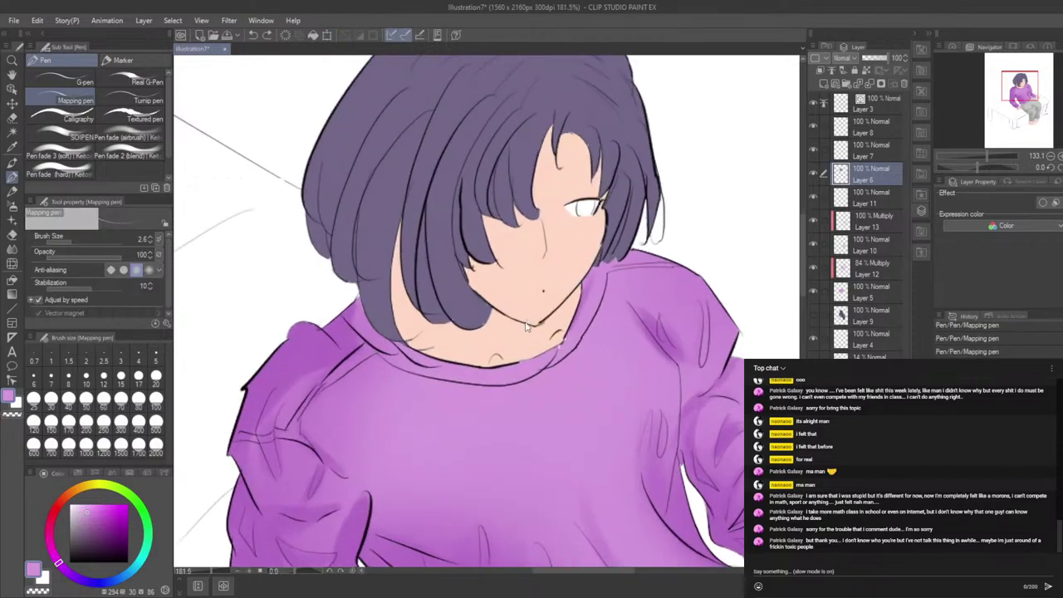
click(864, 292)
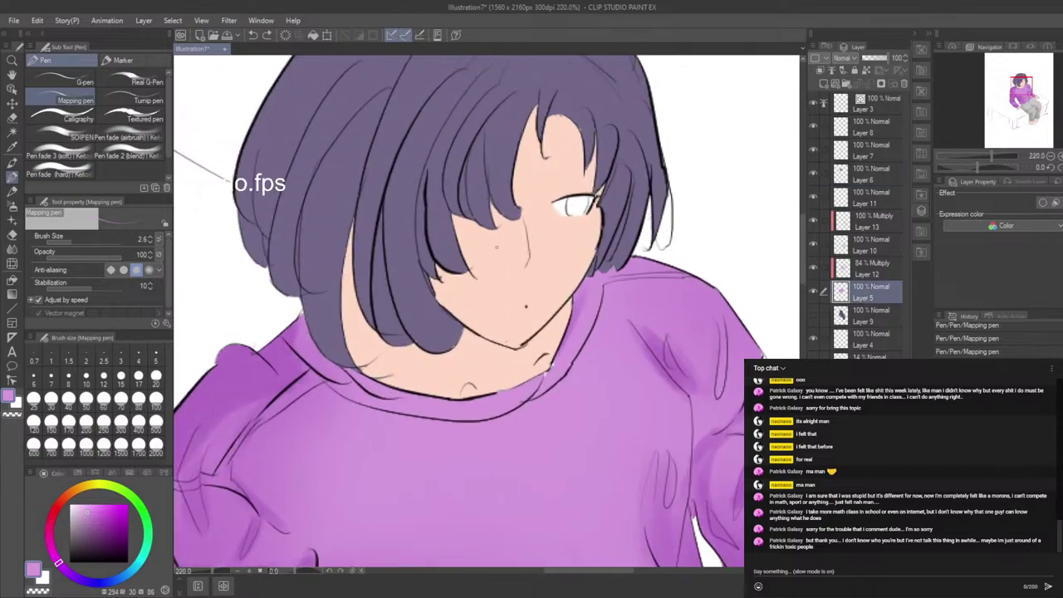
click(12, 147)
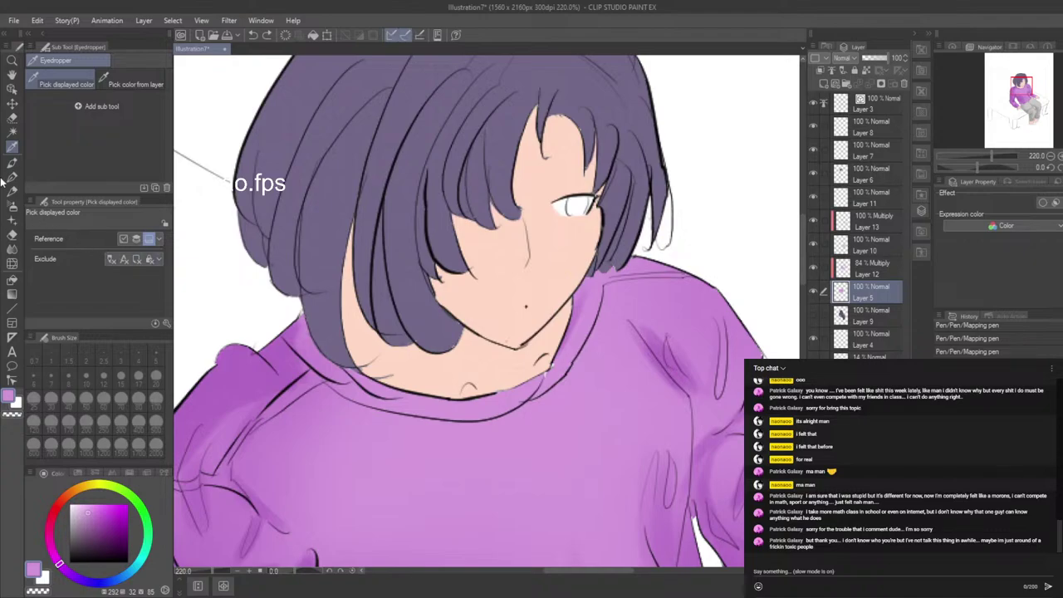
click(13, 176)
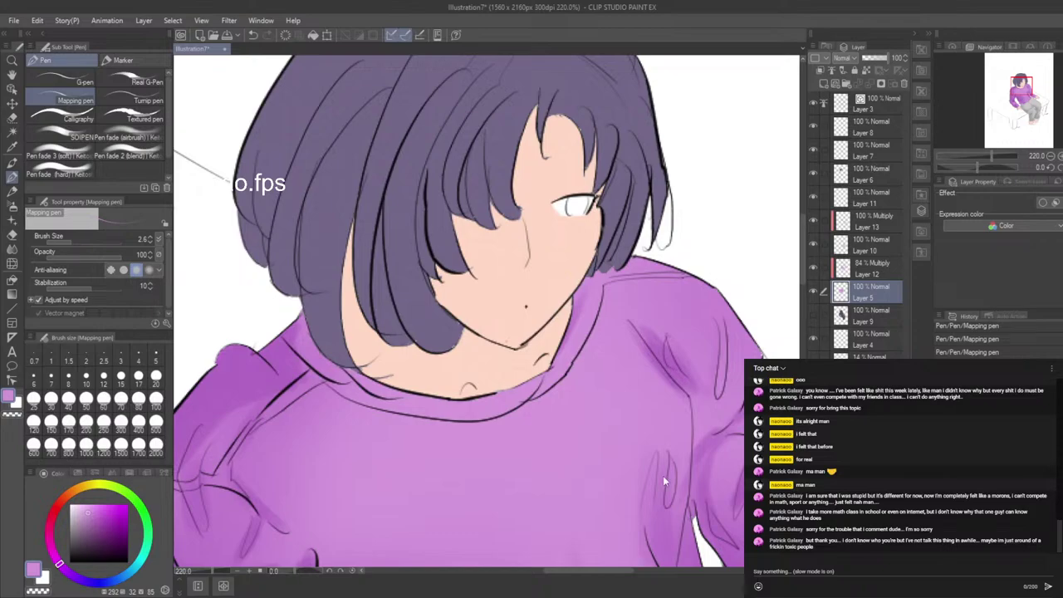
Step: Fill the light gaps along the sleeve cuff by the hand beside the thigh with the Mapping pen
scroll(663, 475, down, 5)
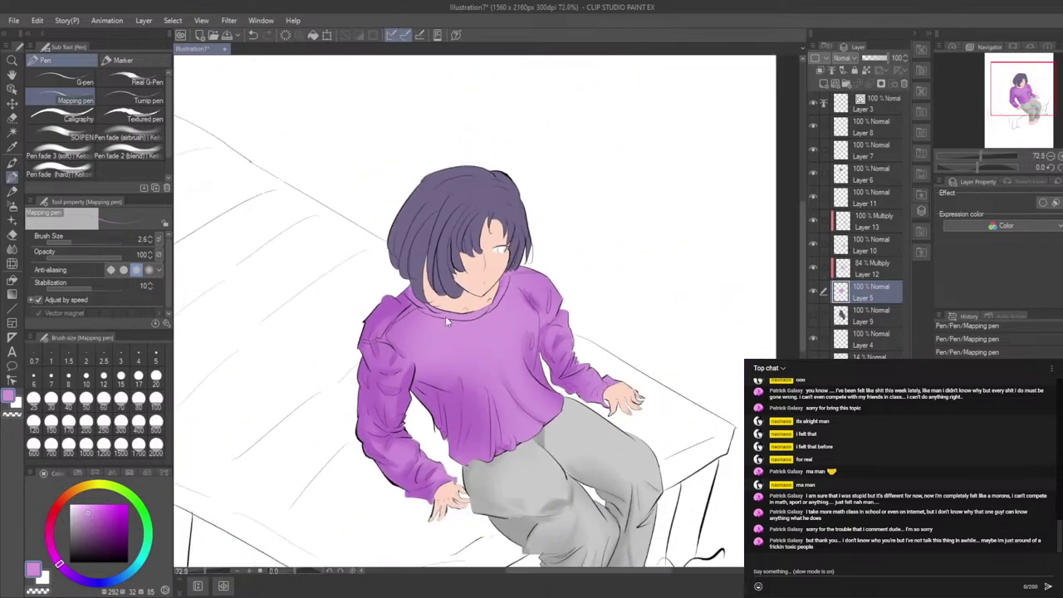
scroll(466, 491, up, 7)
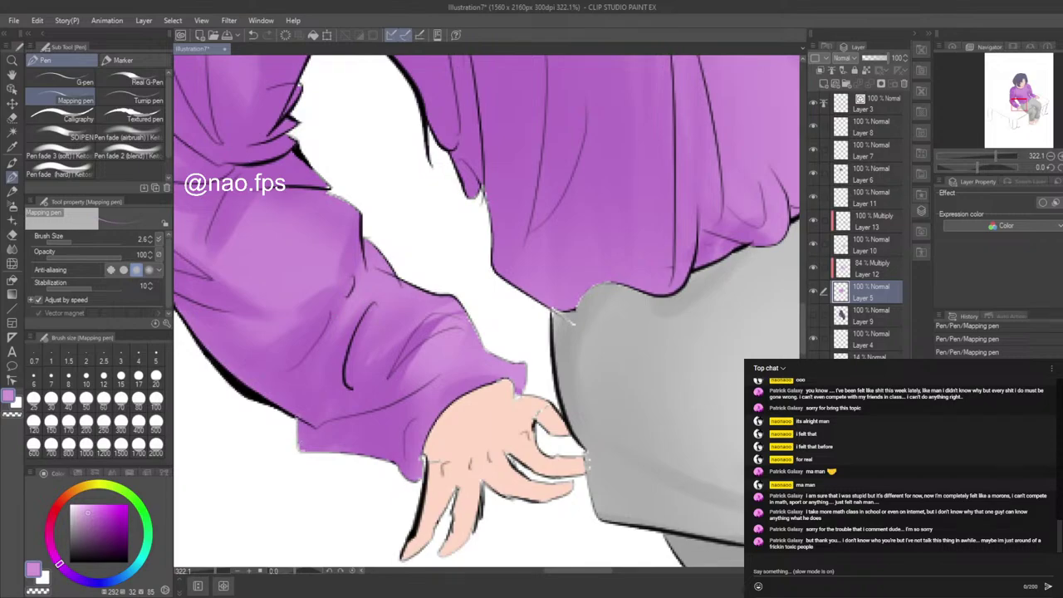
mouse_move(299, 417)
mouse_down()
mouse_move(298, 450)
mouse_move(339, 454)
mouse_up()
drag(421, 453, 420, 486)
drag(516, 394, 519, 403)
Step: On Layer 10, sample the trousers' base gray with Layer 13 temporarily hidden and fill the gap under the shirt hem
click(874, 250)
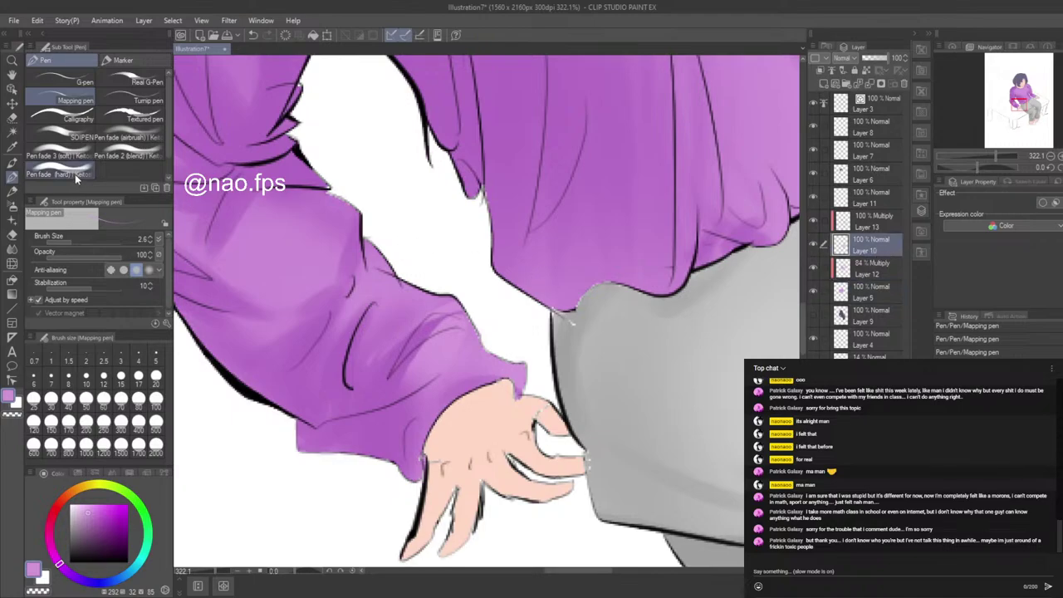
key(i)
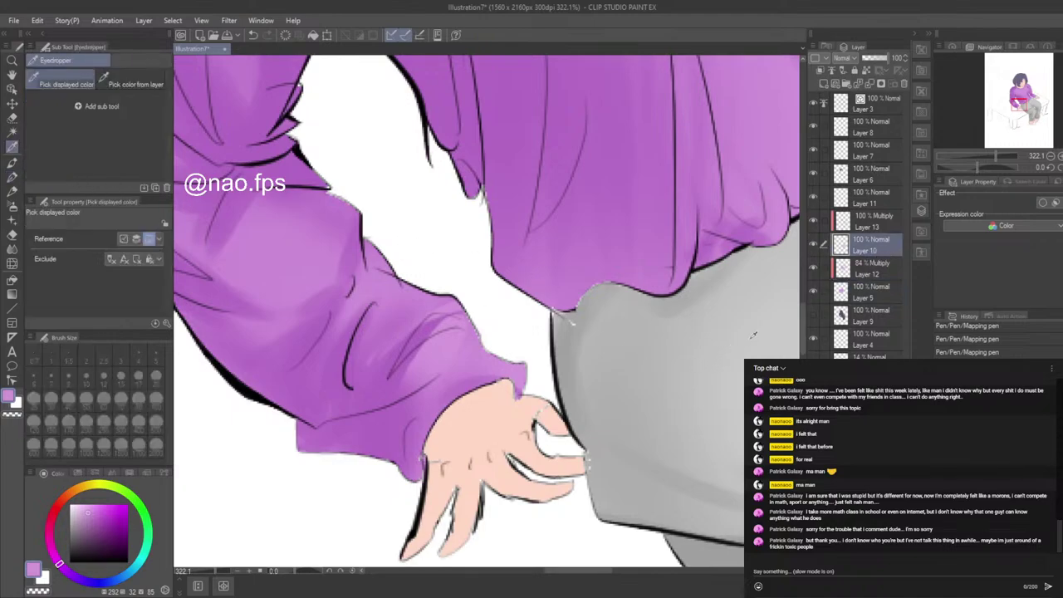
click(815, 222)
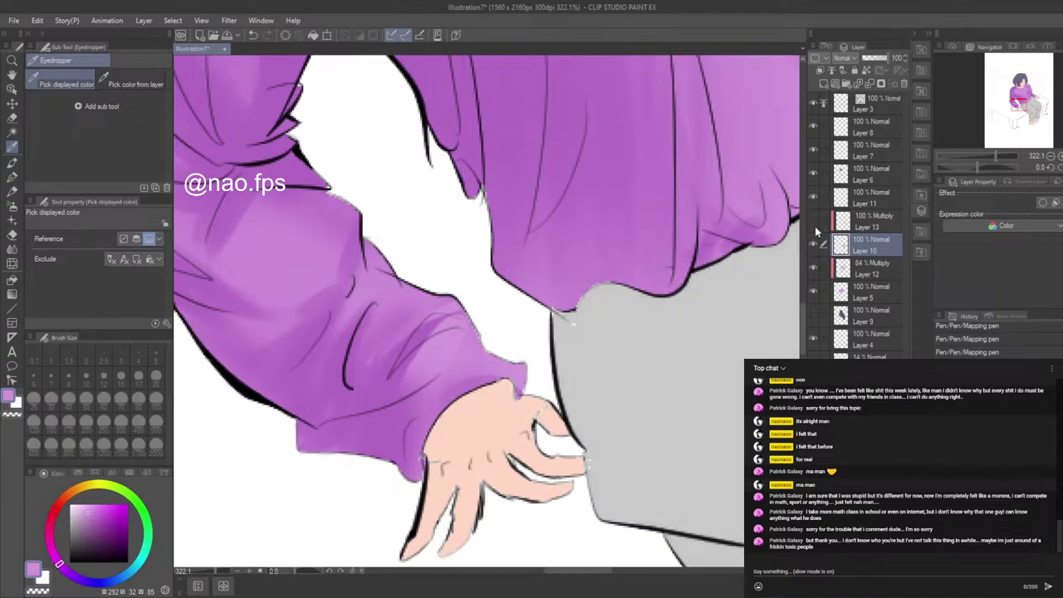
click(788, 250)
click(813, 225)
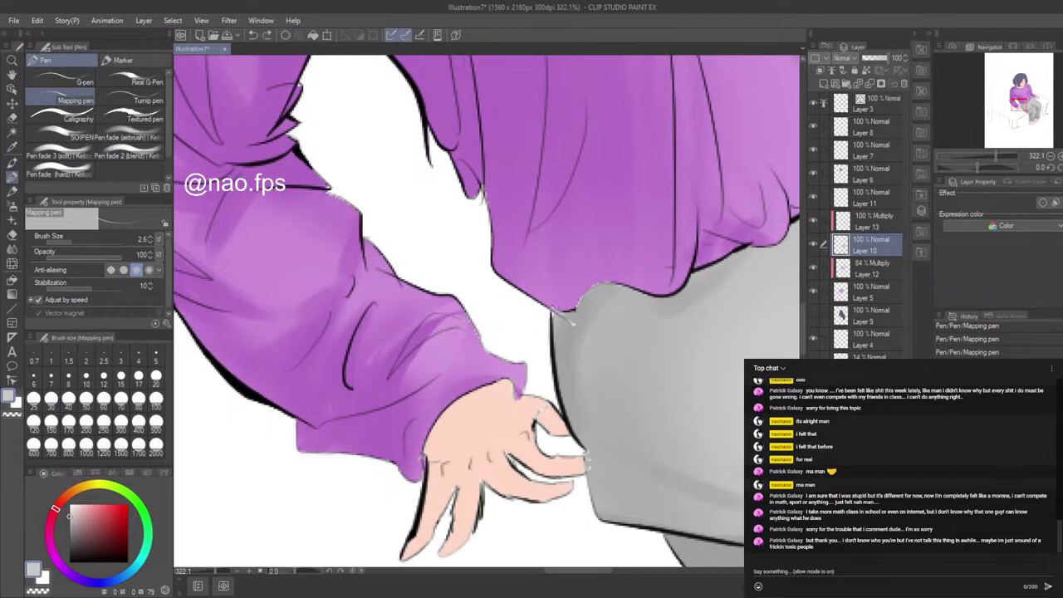
drag(570, 321, 594, 312)
Step: On Layer 11, sample the hand's skin tone and fill the white gaps around the fingers with the Mapping pen
click(841, 196)
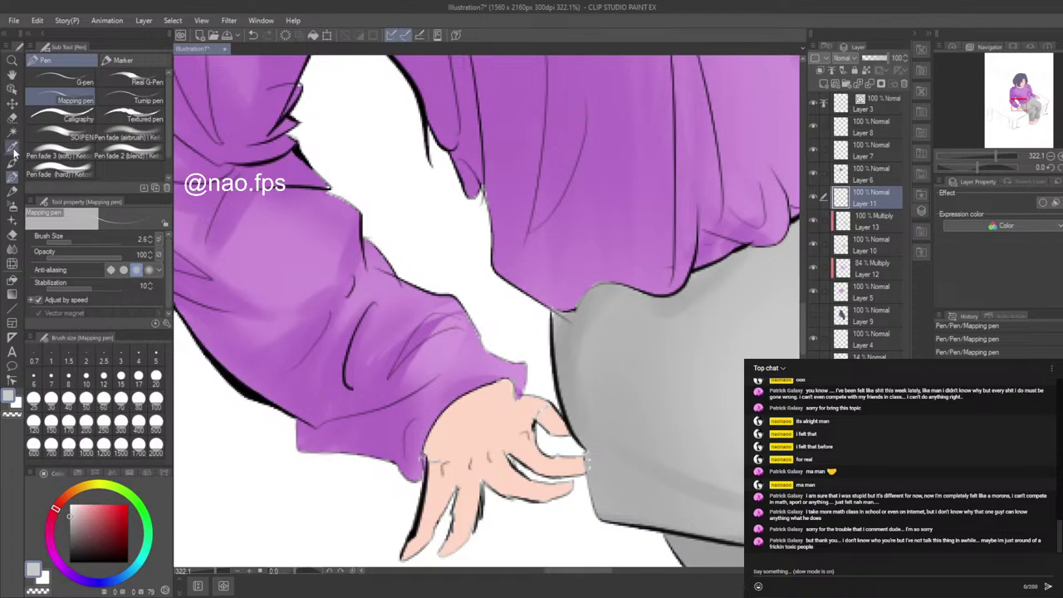
click(12, 146)
click(481, 426)
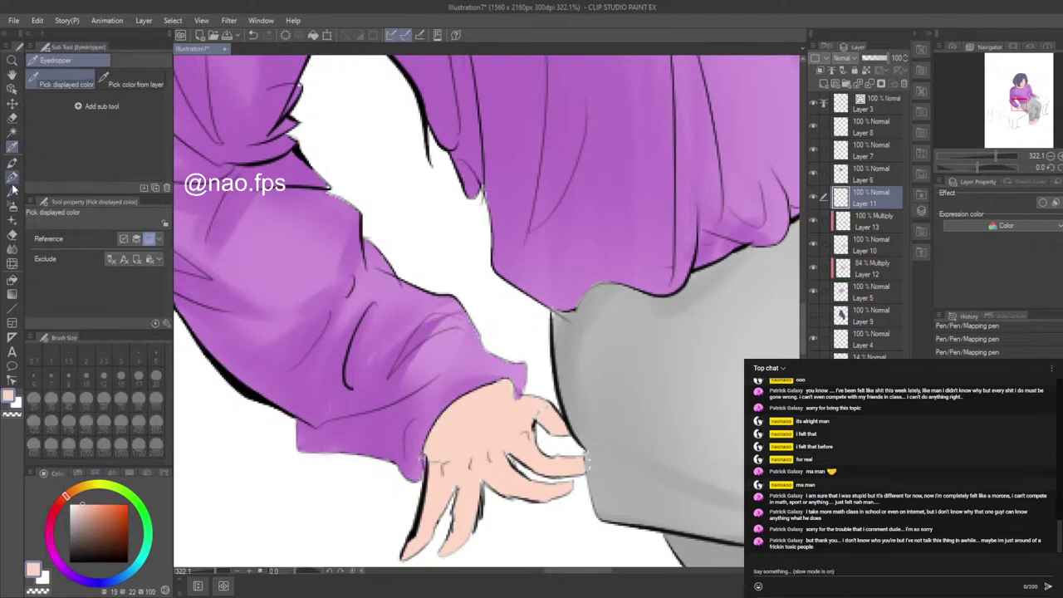
click(12, 178)
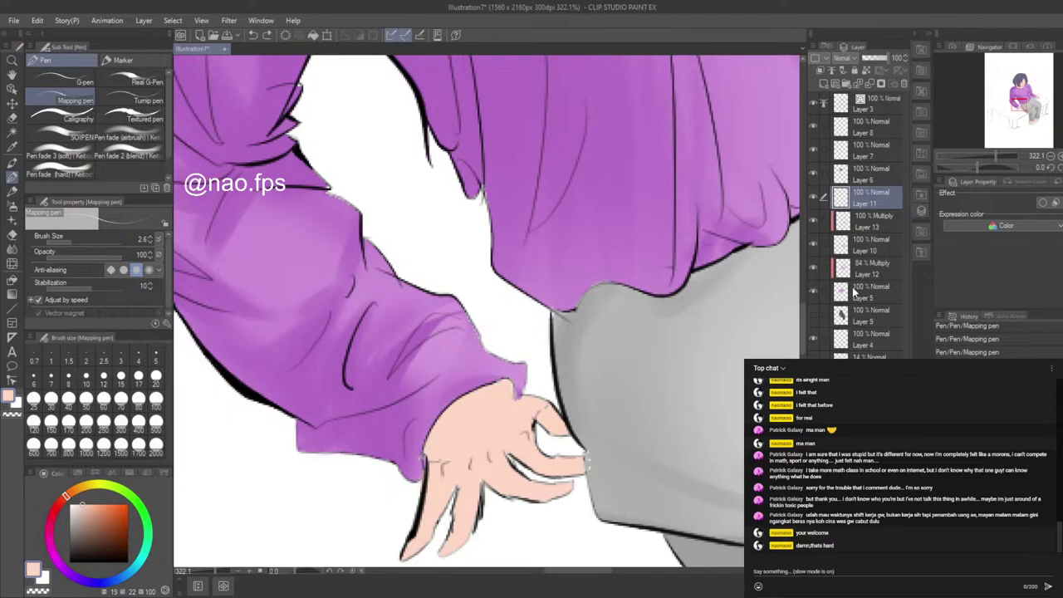
Step: Return to Layer 5, sample the shirt's light purple, and touch up the sleeve edges with the Mapping pen
click(846, 290)
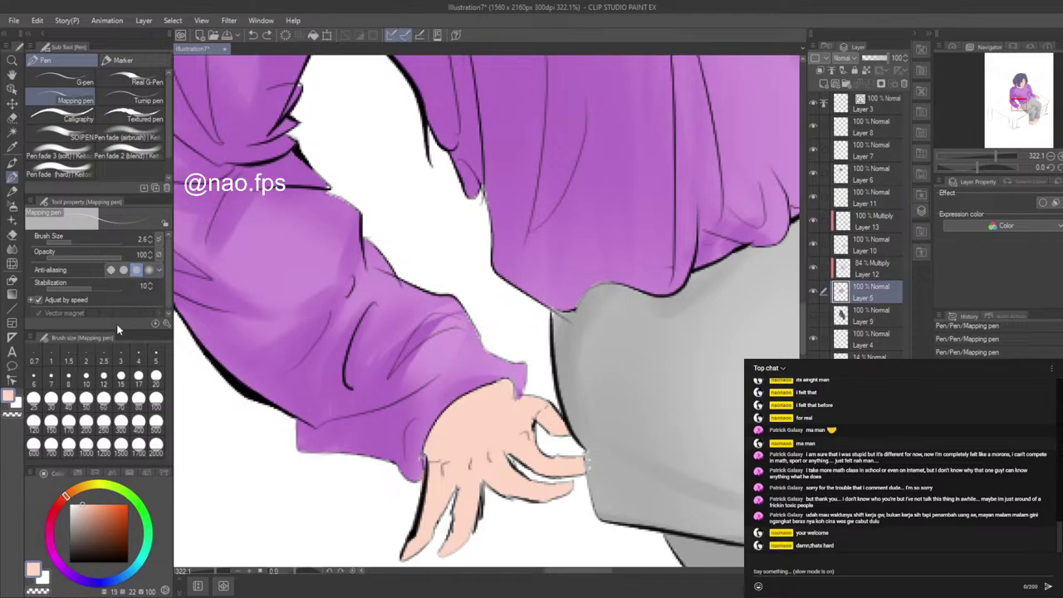
click(12, 145)
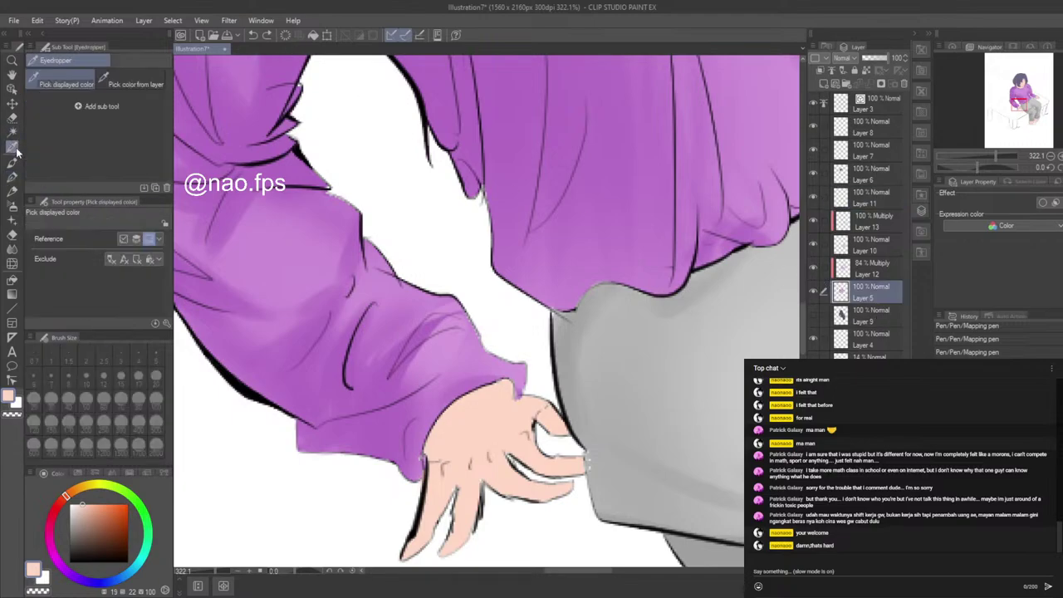
scroll(262, 374, down, 4)
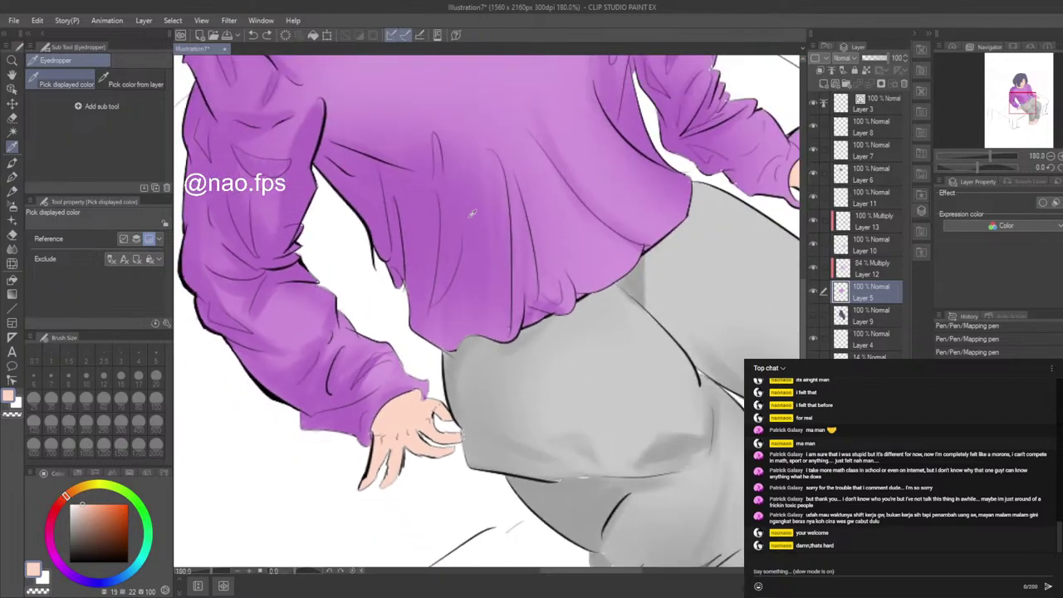
click(408, 66)
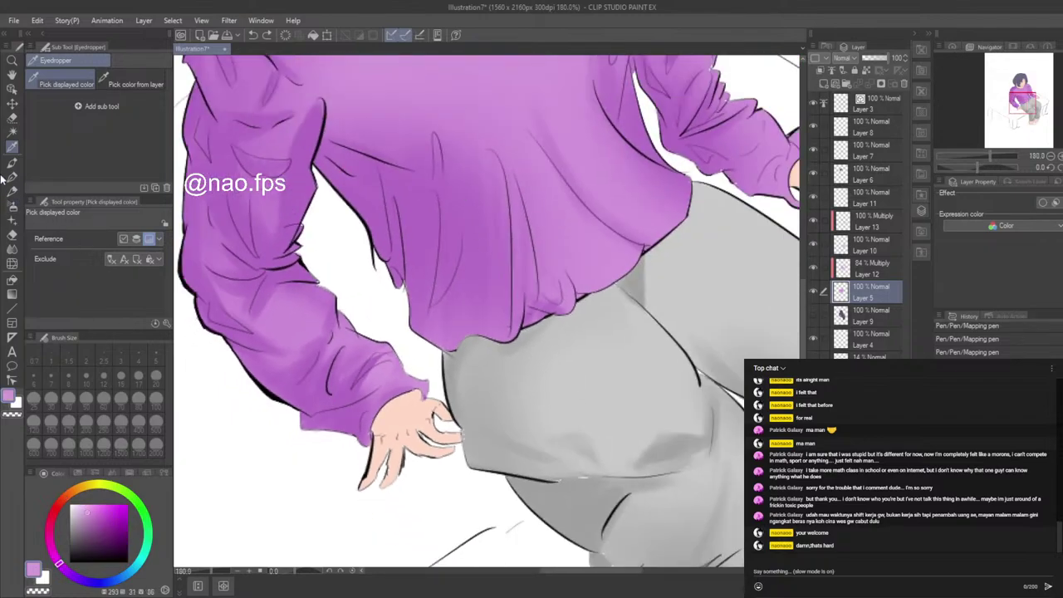
key(p)
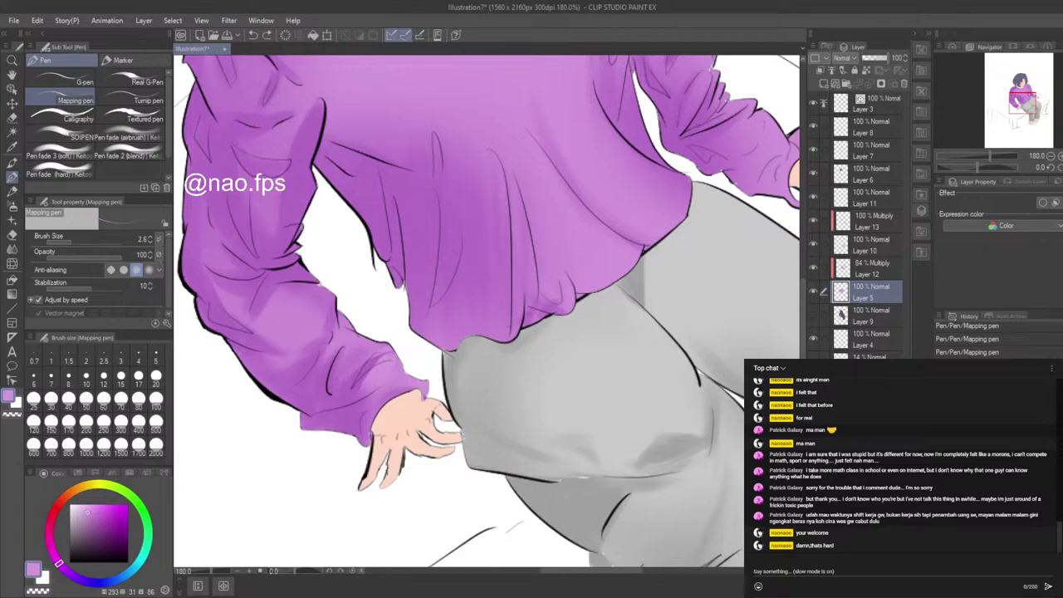
Step: Fill the white gaps along the folds and edge of the other sleeve with the Mapping pen in shirt purple
scroll(415, 437, down, 2)
scroll(485, 438, down, 3)
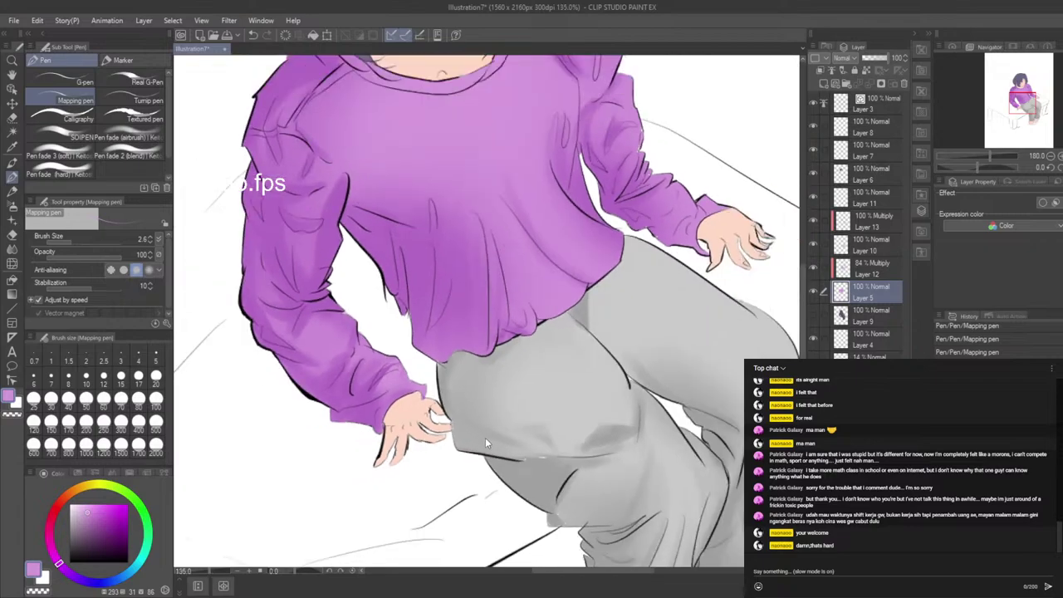
scroll(492, 296, up, 2)
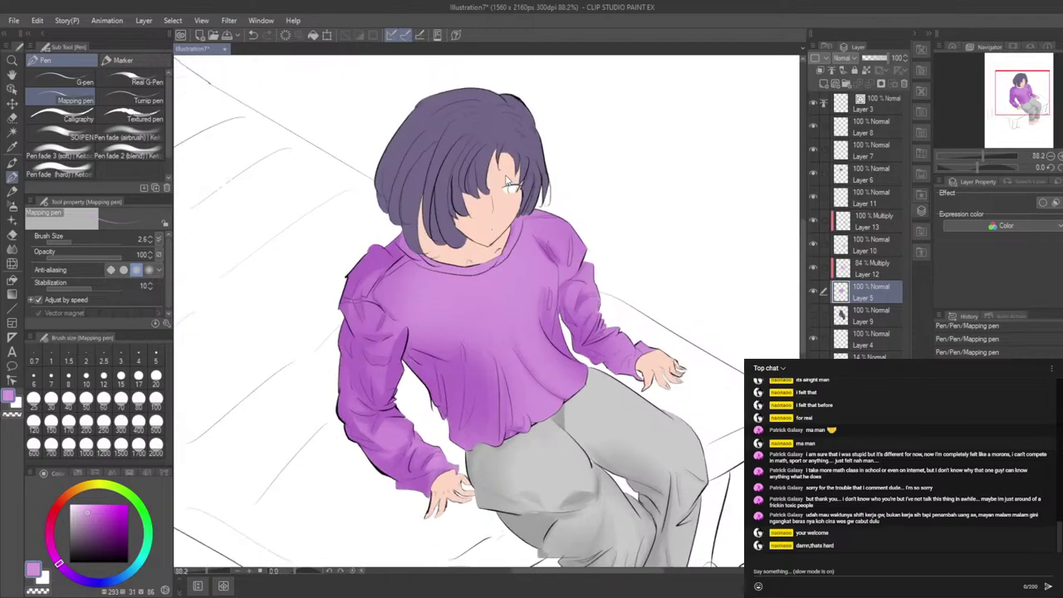
scroll(596, 331, up, 5)
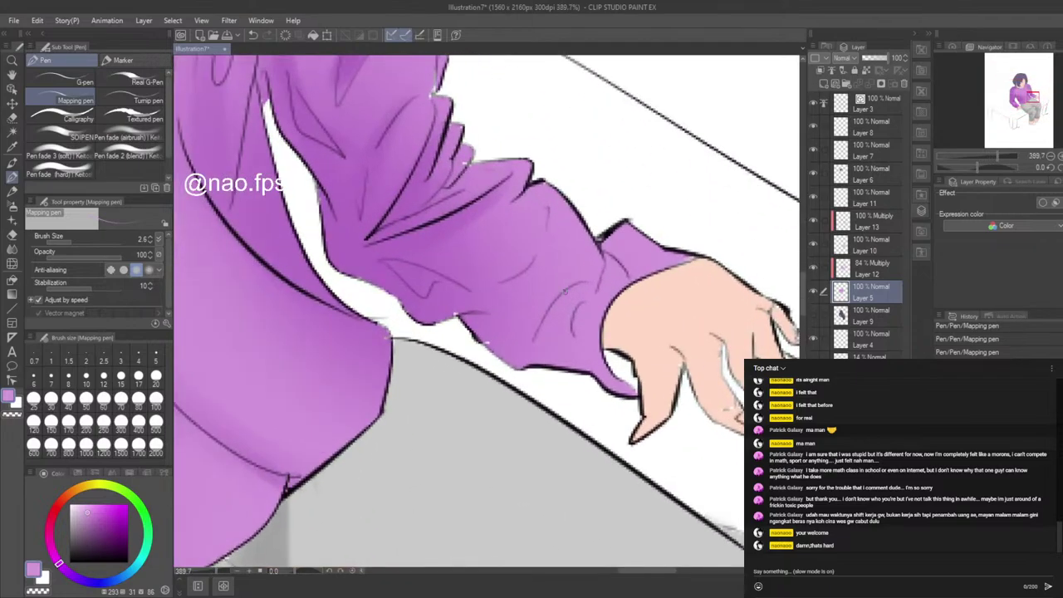
drag(436, 77, 431, 103)
Step: With Layer 5 active, choose a darker, duller purple and switch to the Enclose and fill tool
click(839, 273)
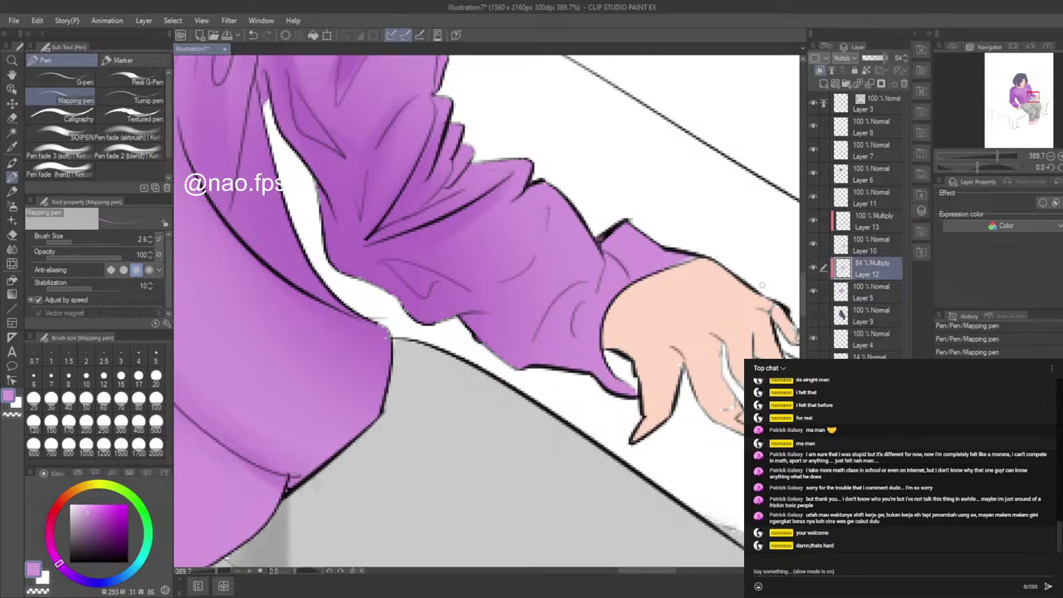
click(857, 295)
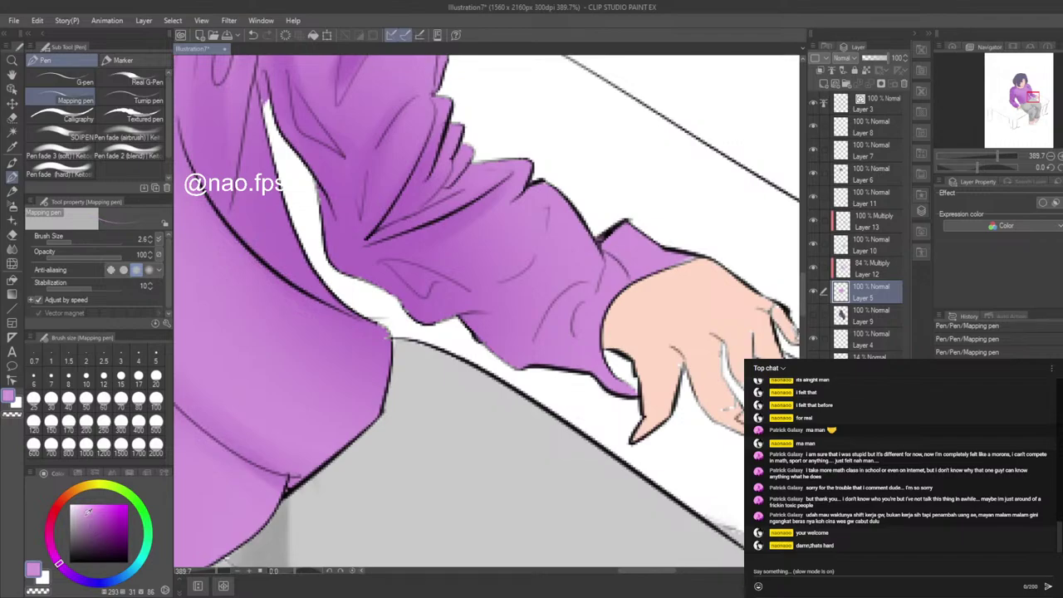
click(82, 522)
click(9, 280)
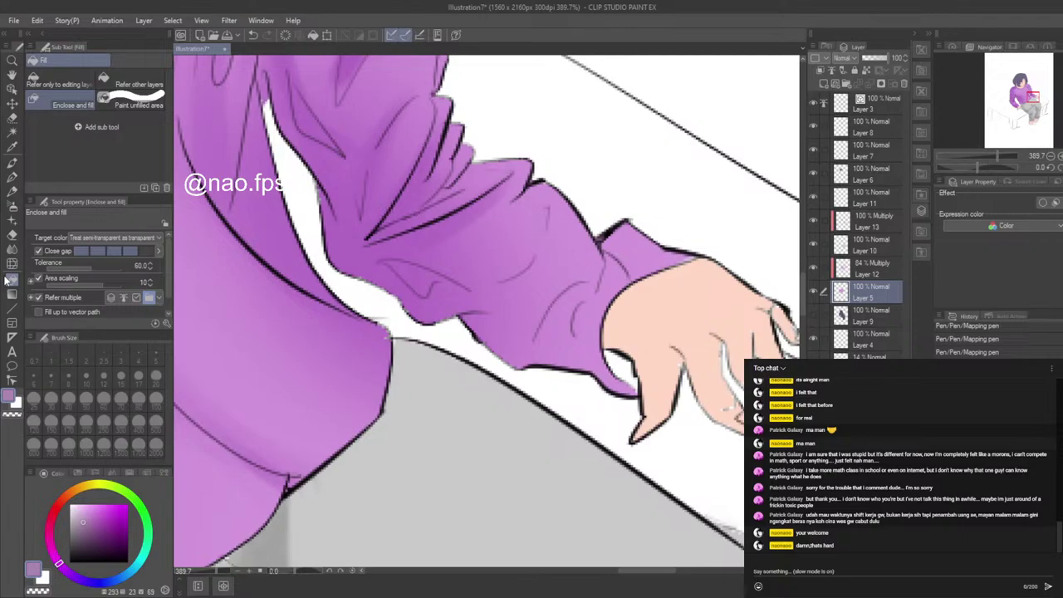